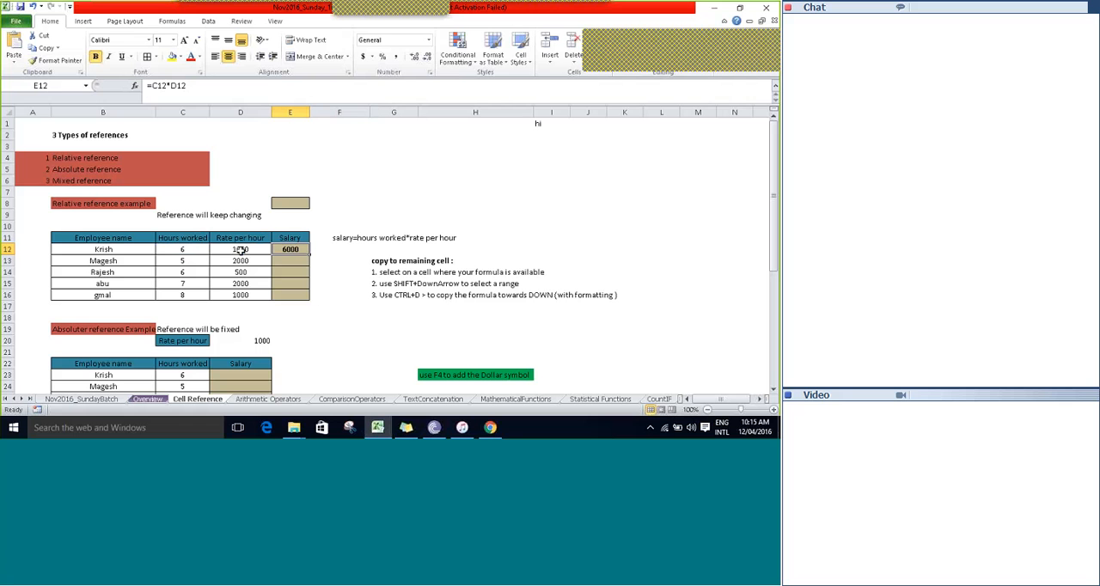
Inspect the salary formula in cell E12 and the cells it references.
{"action": "key", "text": "F2"}
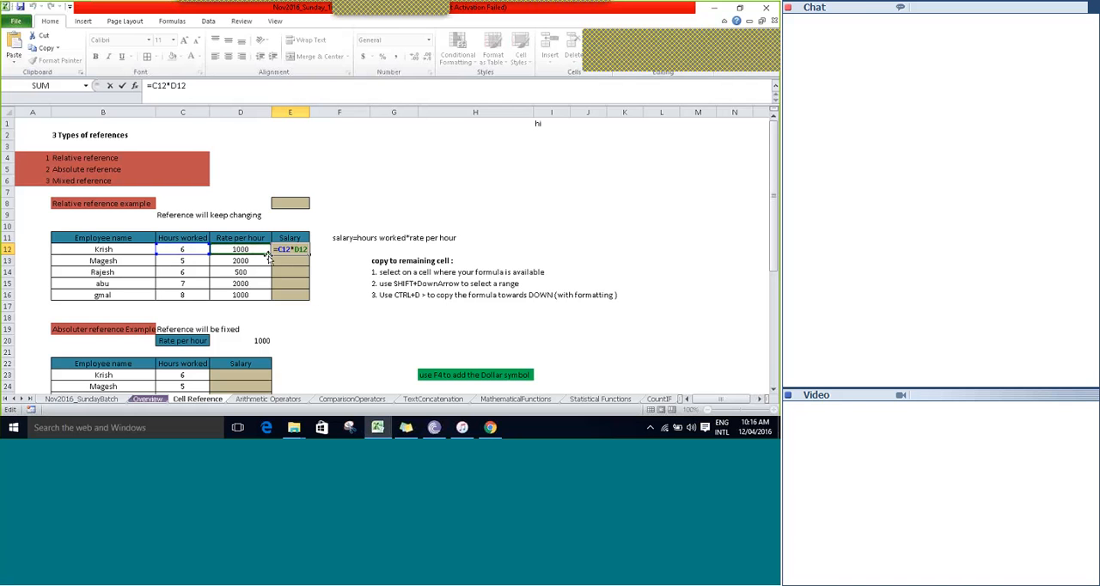
{"action": "key", "text": "Return"}
{"action": "left_click", "coordinate": [329, 254]}
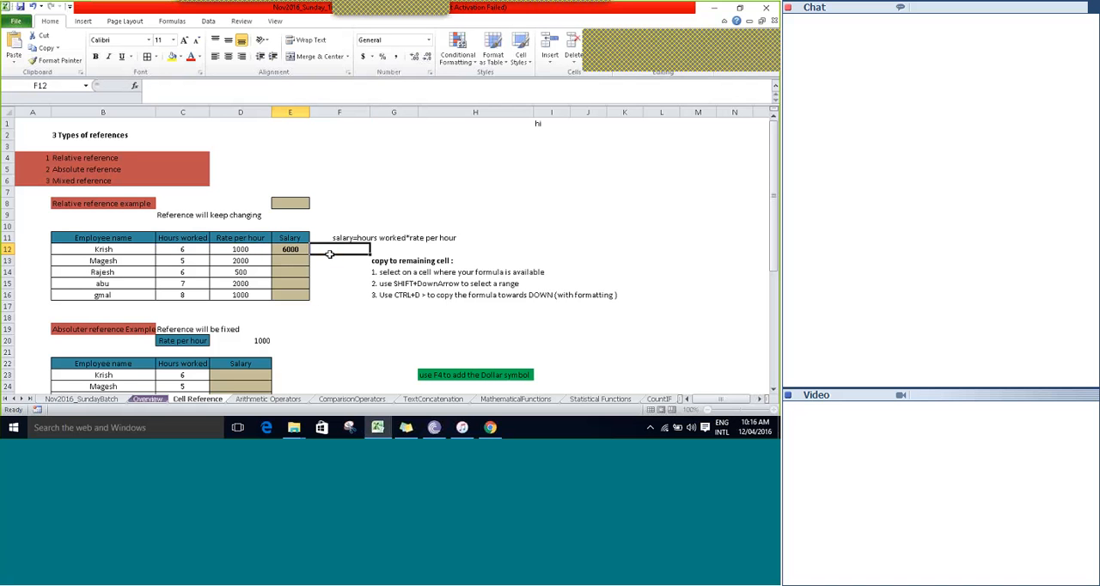
{"action": "key", "text": "Left"}
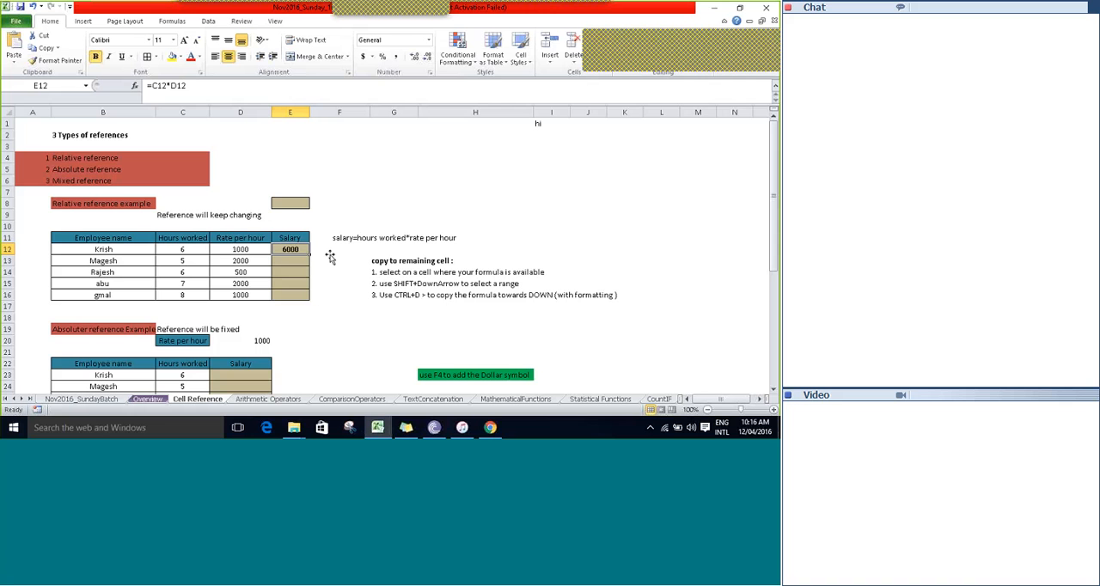
Look over the empty salary cells below E12 and the copy instructions in G13 and G14.
{"action": "key", "text": "Left"}
{"action": "key", "text": "Right"}
{"action": "left_click", "coordinate": [331, 258]}
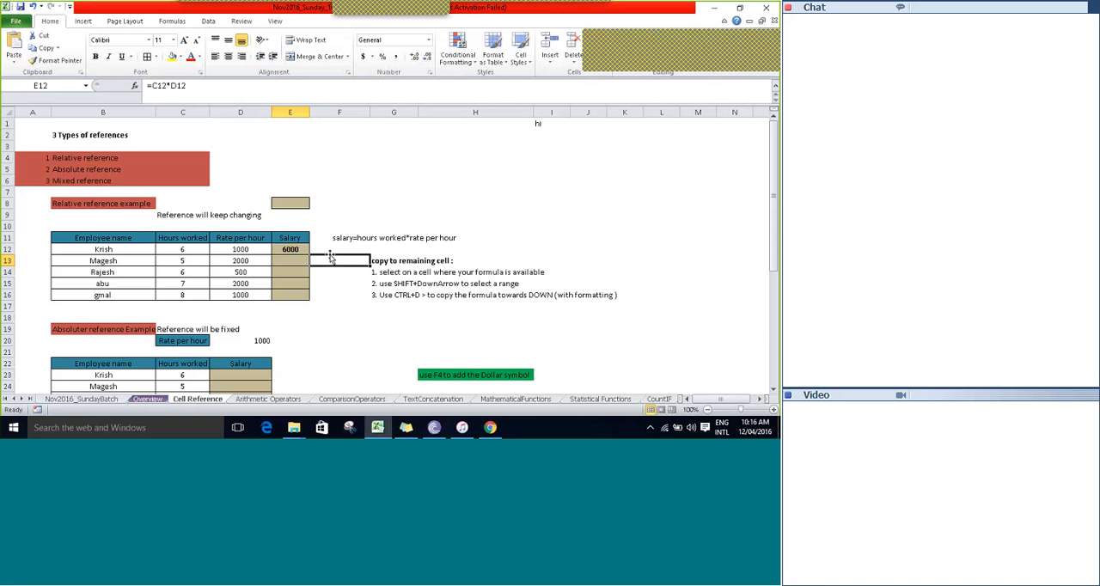
{"action": "key", "text": "Left"}
{"action": "key", "text": "Up"}
{"action": "key", "text": "Down"}
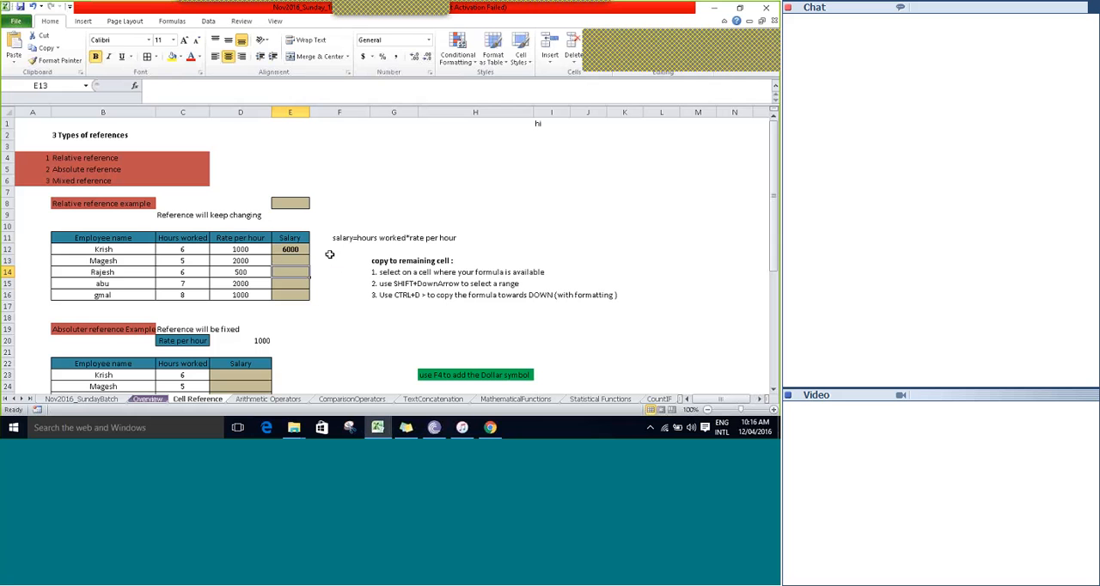
{"action": "key", "text": "shift+Down"}
{"action": "key", "text": "shift+Down"}
{"action": "left_click", "coordinate": [331, 258]}
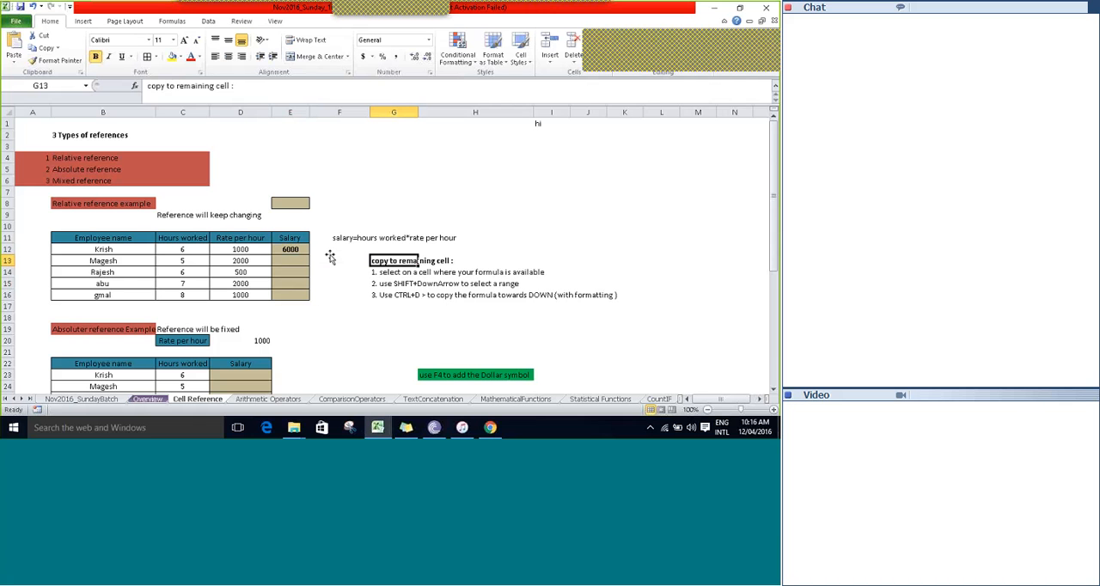
{"action": "key", "text": "Down"}
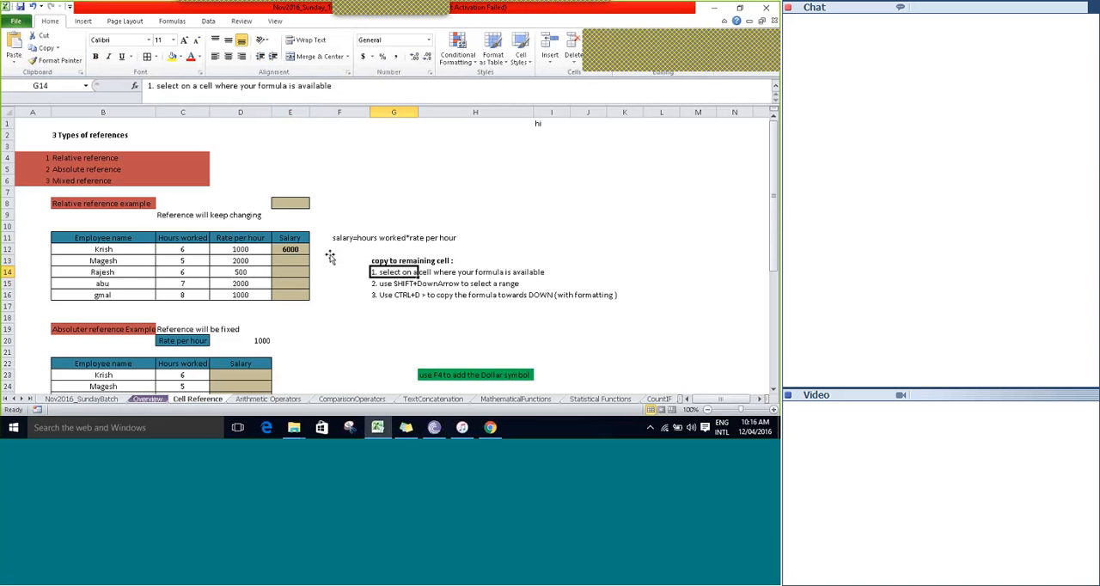
Fill the salary formula from E12 down through E16.
{"action": "left_click", "coordinate": [290, 250]}
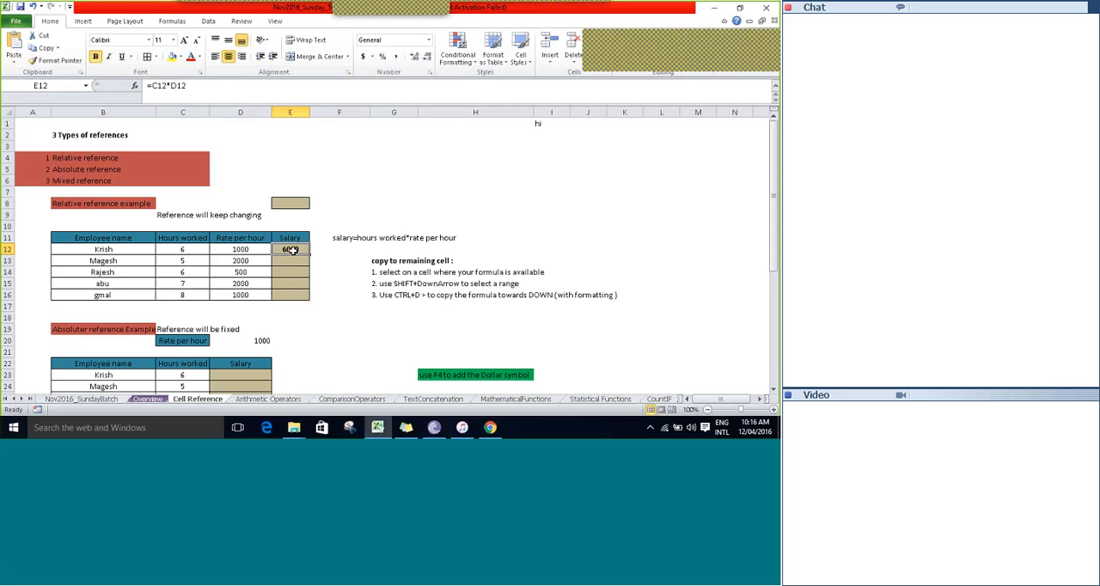
{"action": "key", "text": "shift+Down"}
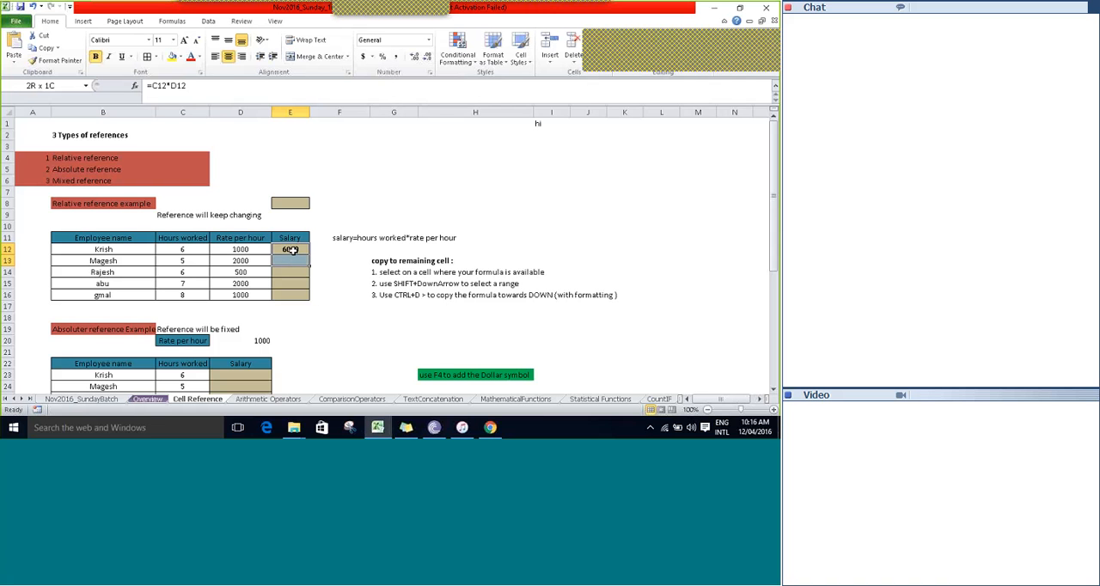
{"action": "key", "text": "shift+Down"}
{"action": "key", "text": "shift+Down"}
{"action": "key", "text": "shift+Down"}
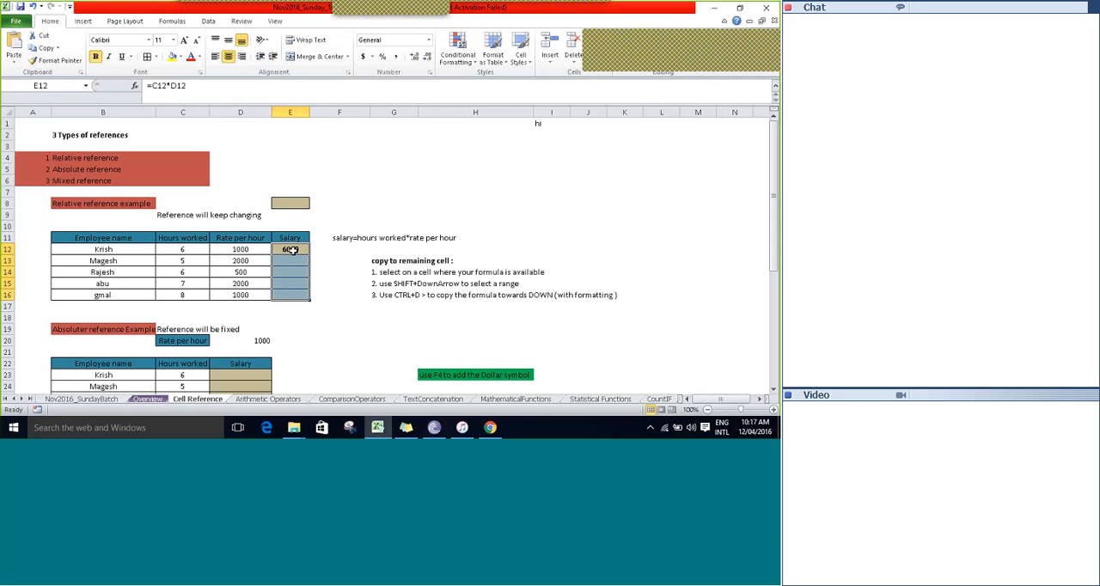
{"action": "key", "text": "ctrl+d"}
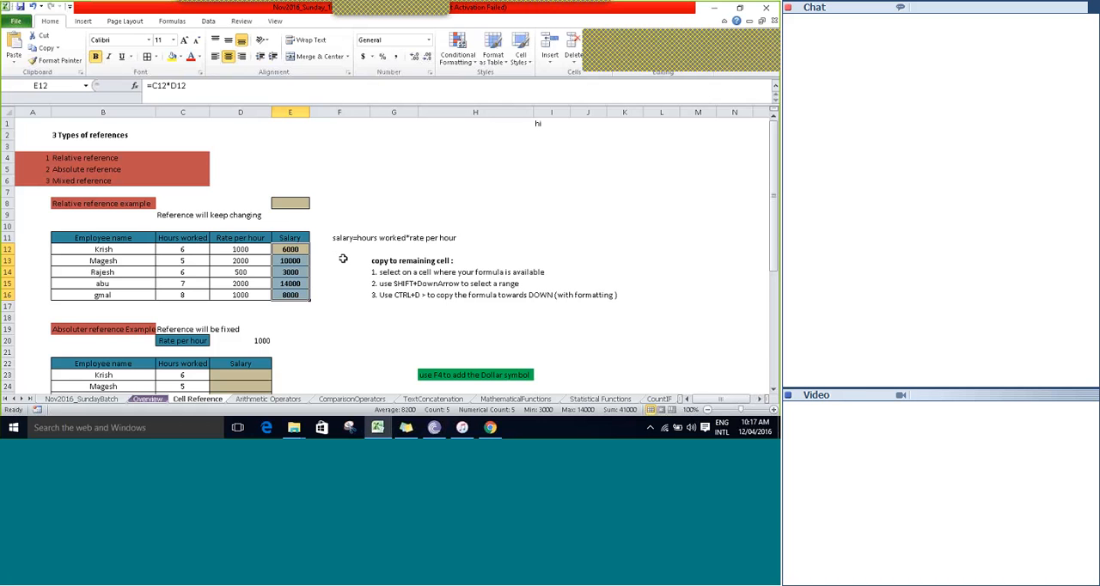
Inspect the copied salary formulas in E16 and E14 to see which cells they reference.
{"action": "key", "text": "Down"}
{"action": "key", "text": "Down"}
{"action": "key", "text": "Down"}
{"action": "key", "text": "Down"}
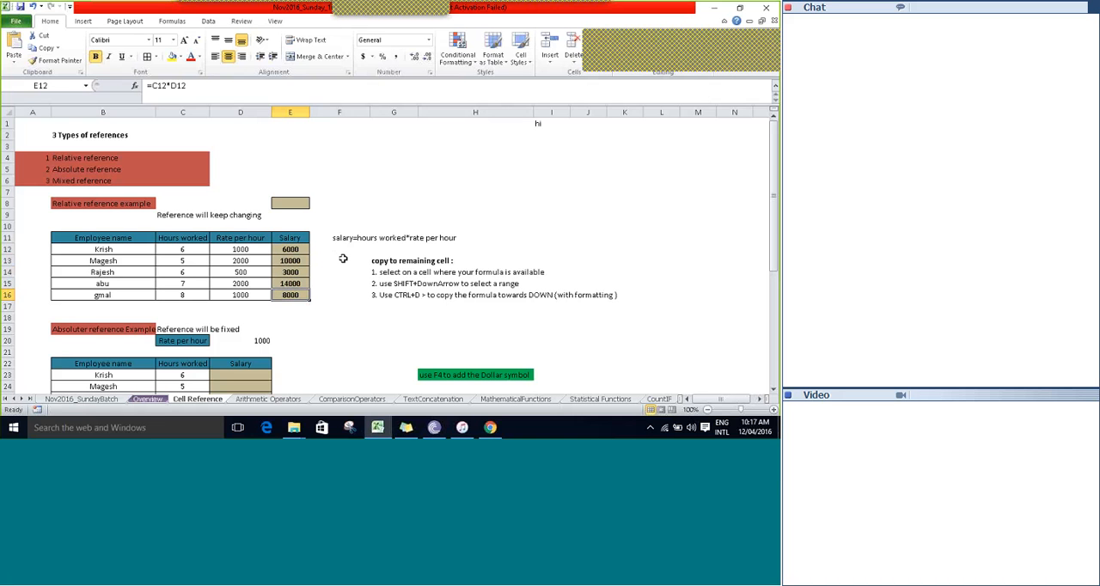
{"action": "key", "text": "Down"}
{"action": "key", "text": "F2"}
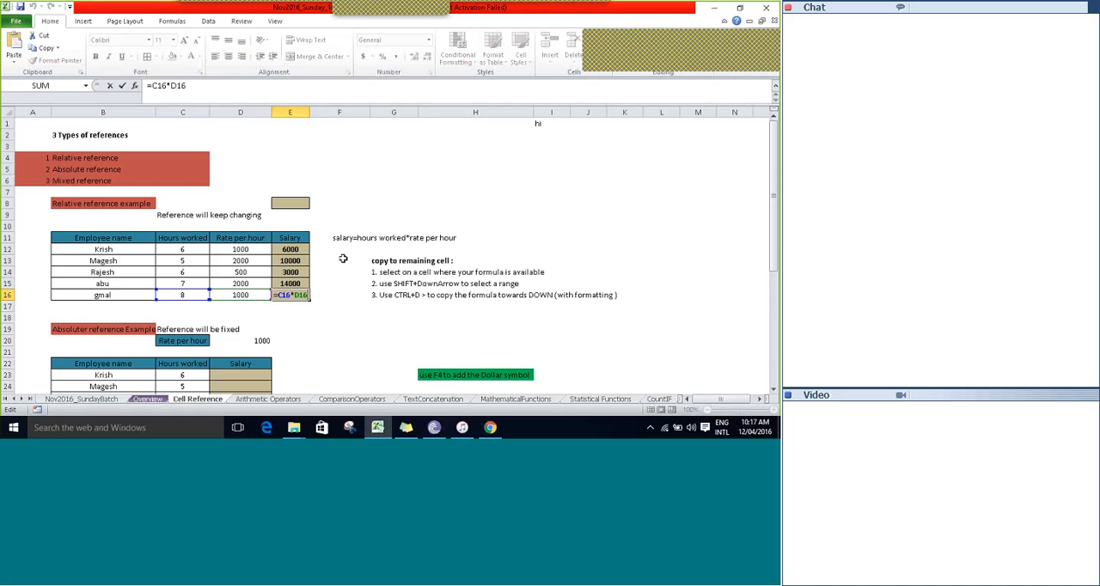
{"action": "key", "text": "Escape"}
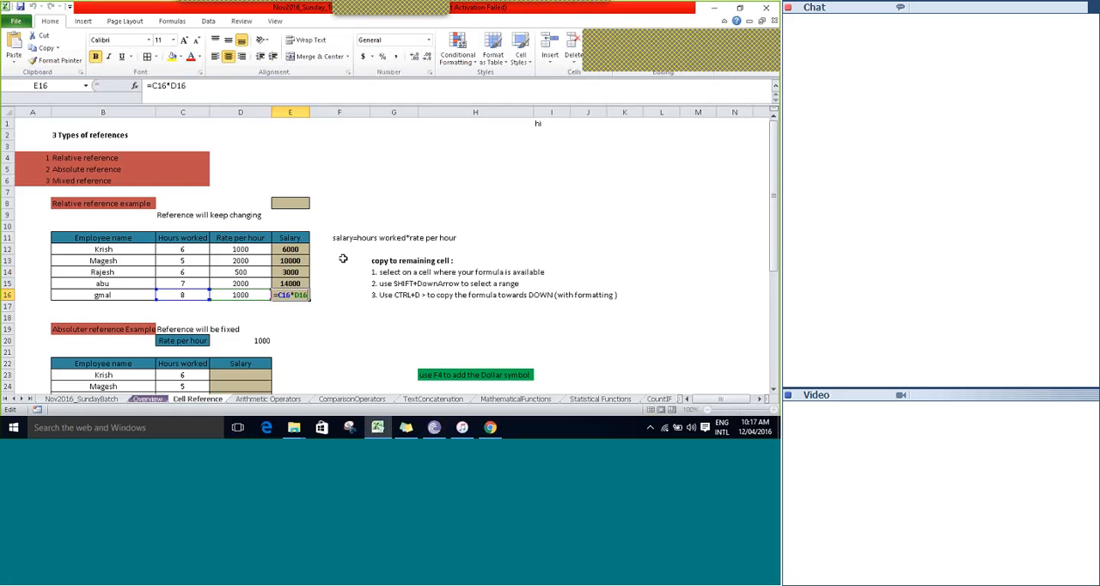
{"action": "key", "text": "Up"}
{"action": "key", "text": "Up"}
{"action": "key", "text": "F2"}
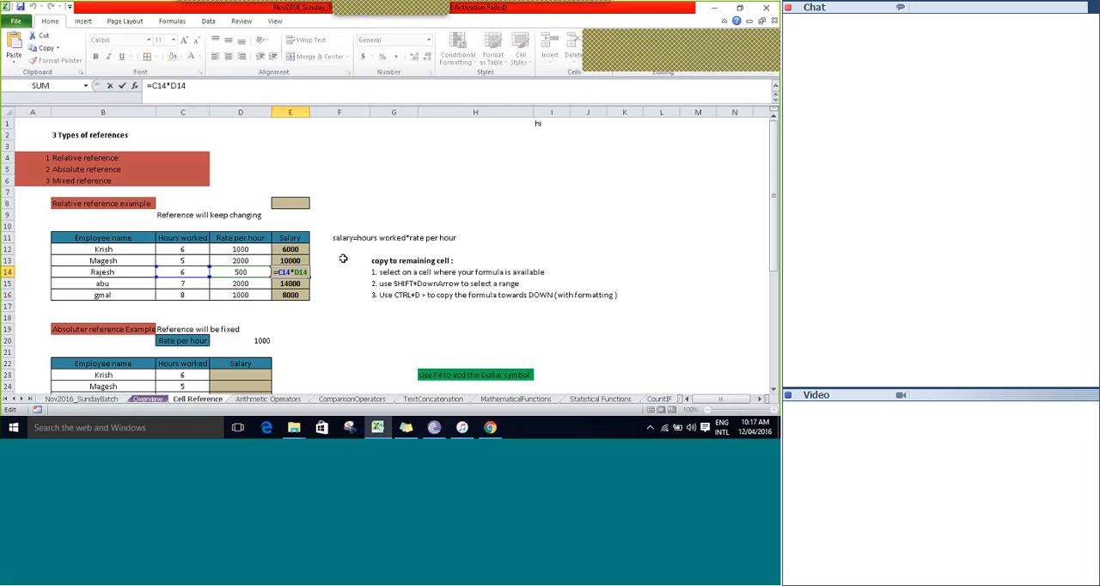
{"action": "key", "text": "Escape"}
Check the salary formulas one by one from E12 down to E16, comparing their row references.
{"action": "key", "text": "Up"}
{"action": "key", "text": "Up"}
{"action": "key", "text": "Up"}
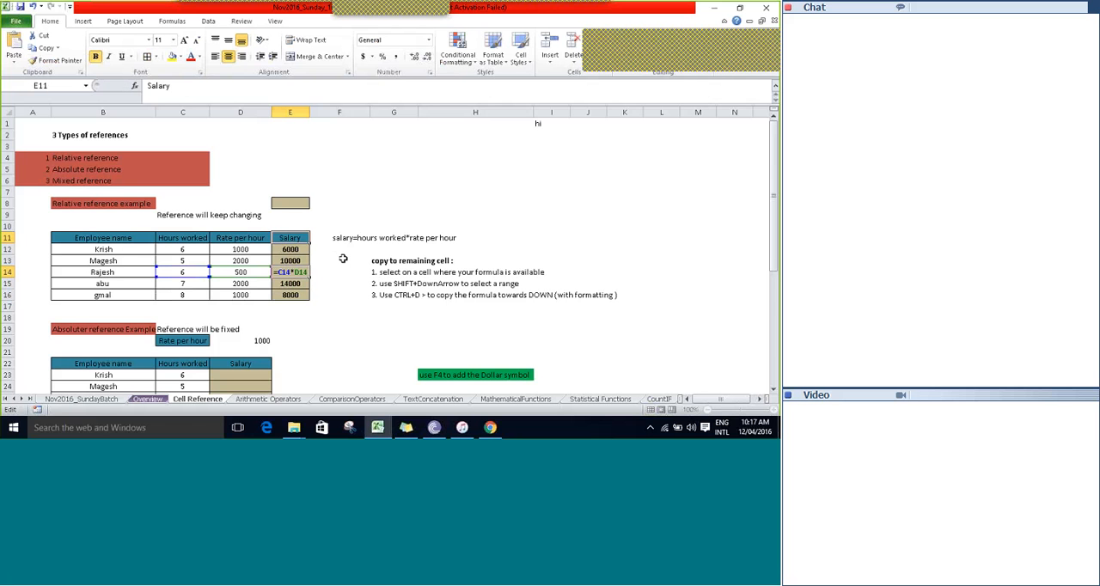
{"action": "key", "text": "Down"}
{"action": "key", "text": "F2"}
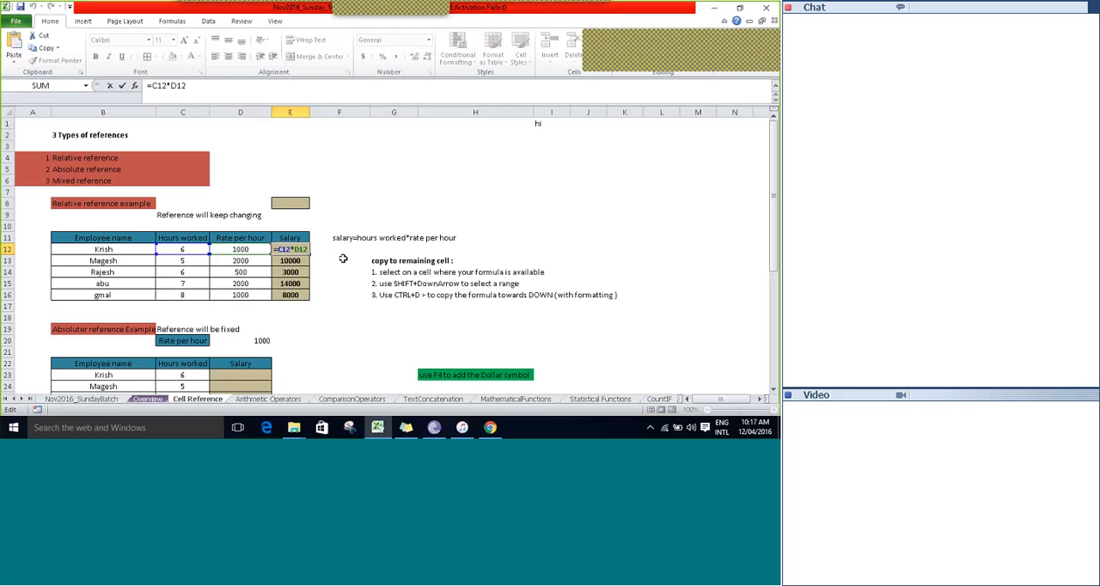
{"action": "key", "text": "Return"}
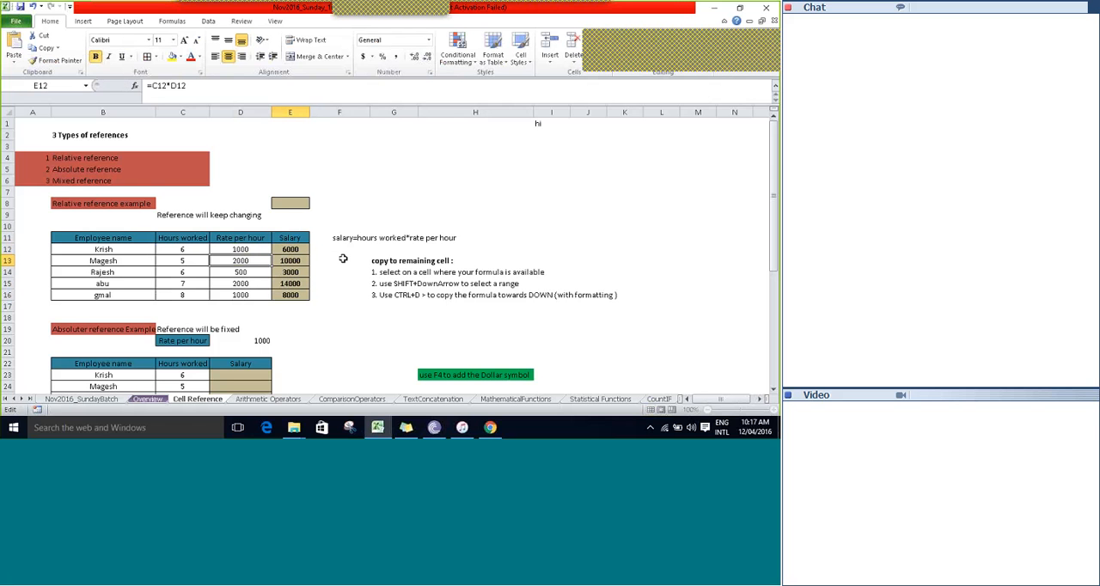
{"action": "key", "text": "F2"}
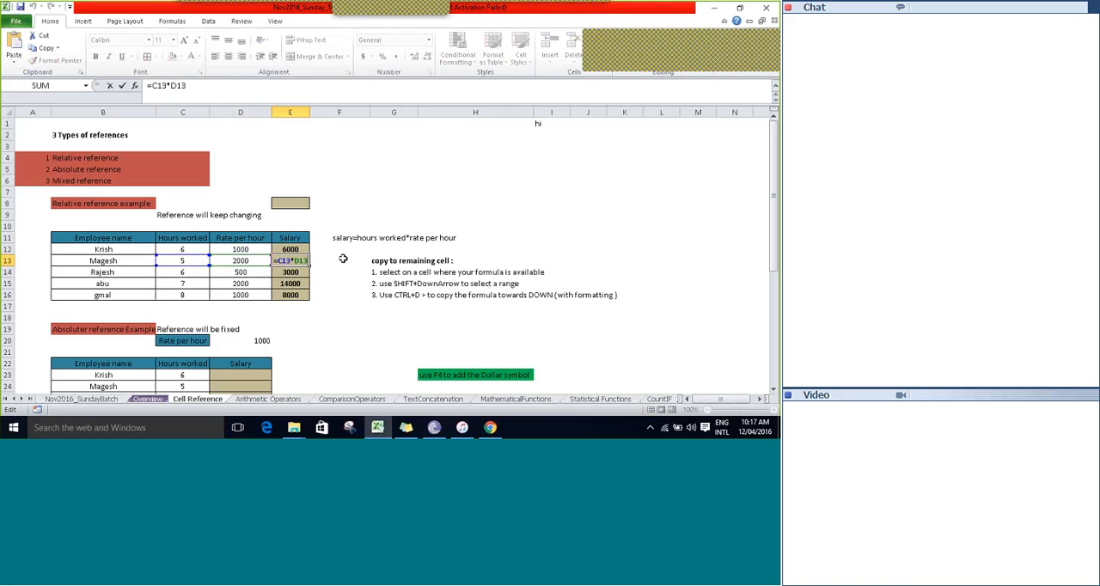
{"action": "key", "text": "Return"}
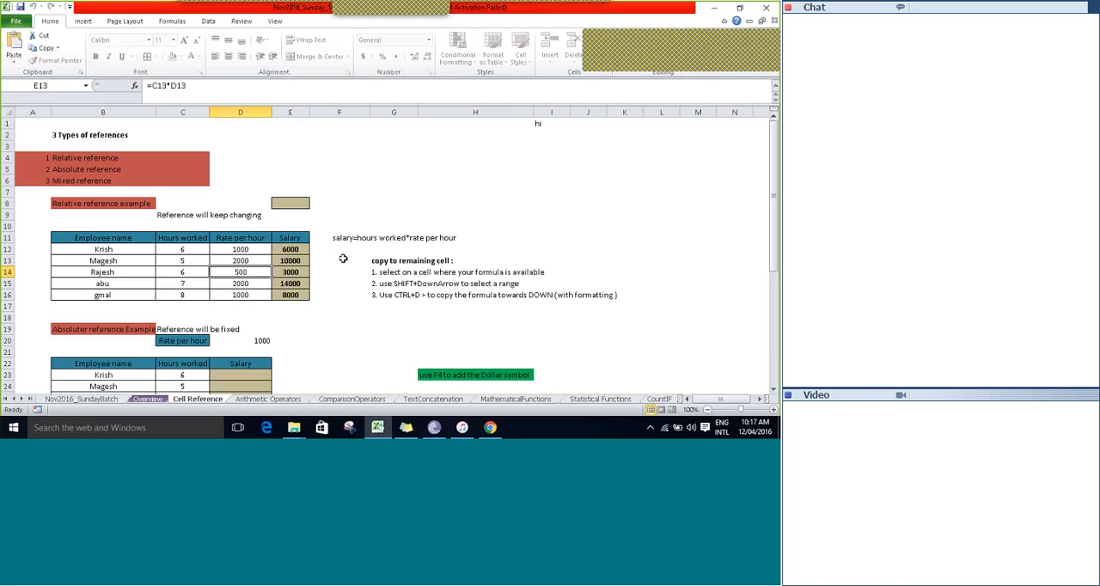
{"action": "key", "text": "Return"}
{"action": "key", "text": "F2"}
{"action": "key", "text": "Return"}
{"action": "key", "text": "F2"}
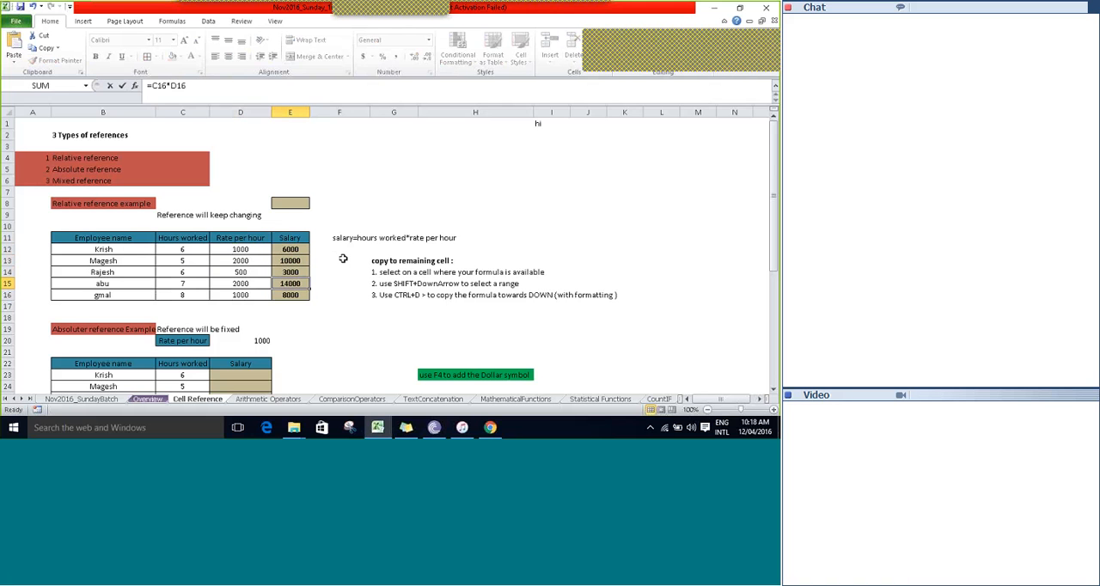
{"action": "key", "text": "Up"}
{"action": "key", "text": "Up"}
{"action": "key", "text": "Up"}
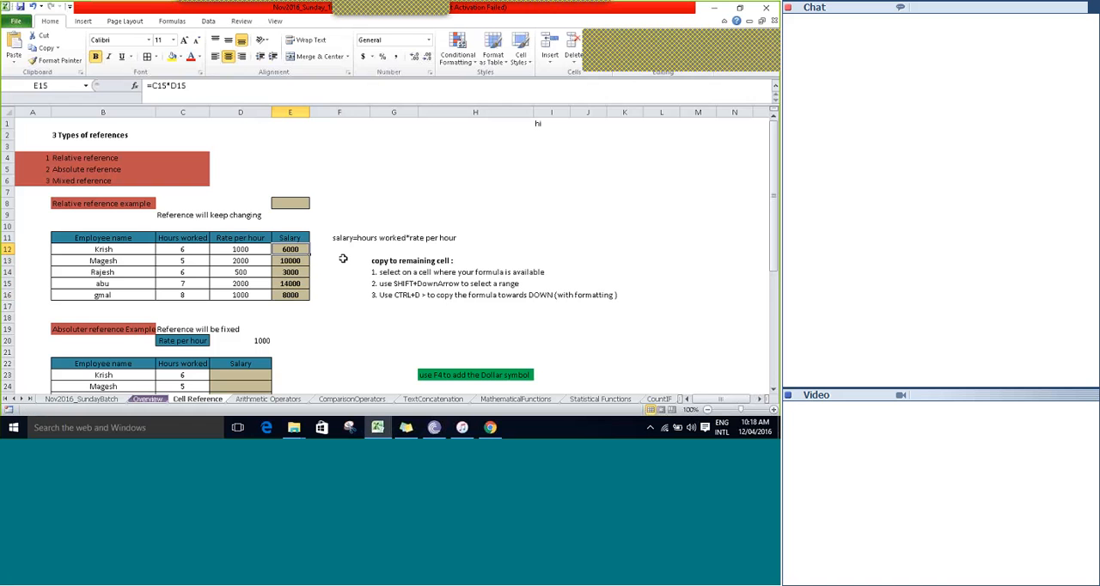
{"action": "key", "text": "Down"}
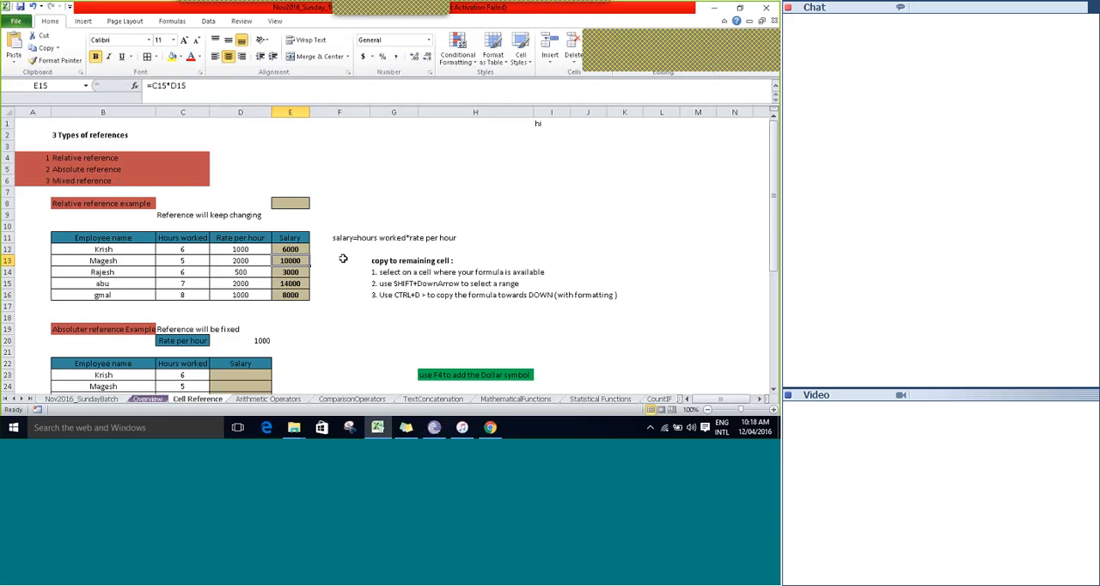
{"action": "key", "text": "Down"}
{"action": "key", "text": "Down"}
{"action": "key", "text": "Down"}
{"action": "key", "text": "shift+Up"}
{"action": "key", "text": "shift+Up"}
{"action": "key", "text": "shift+Up"}
{"action": "key", "text": "shift+Up"}
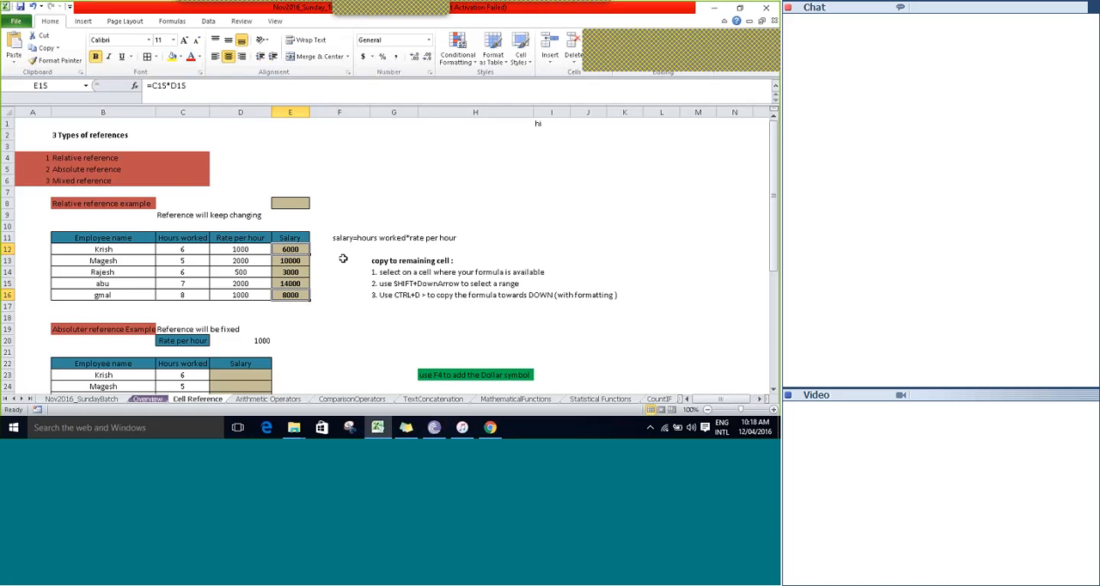
{"action": "key", "text": "Up"}
{"action": "key", "text": "Up"}
{"action": "key", "text": "Up"}
{"action": "key", "text": "Down"}
{"action": "key", "text": "Down"}
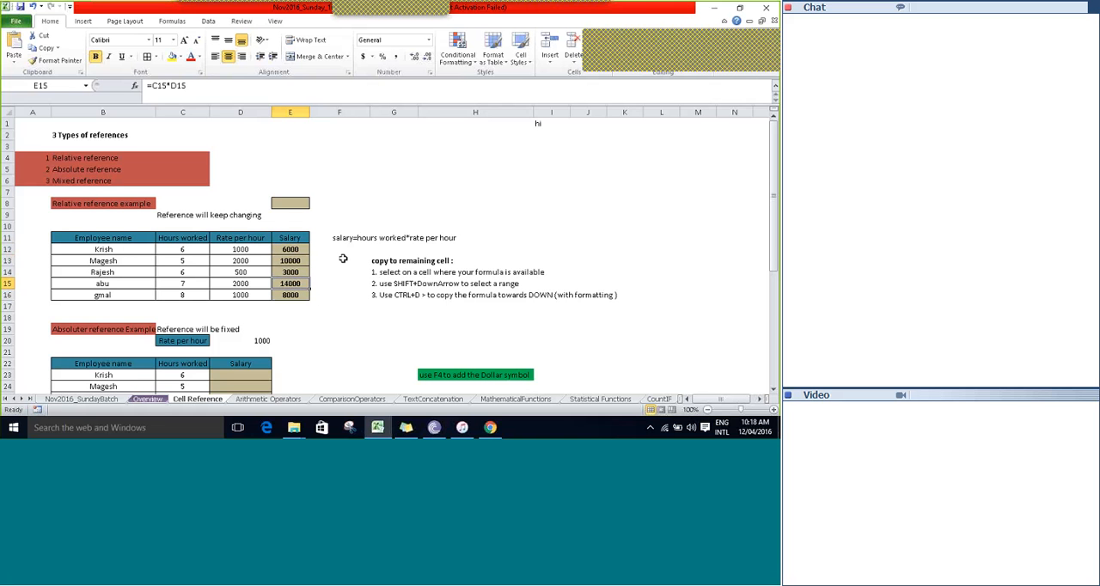
{"action": "key", "text": "Up"}
{"action": "key", "text": "Up"}
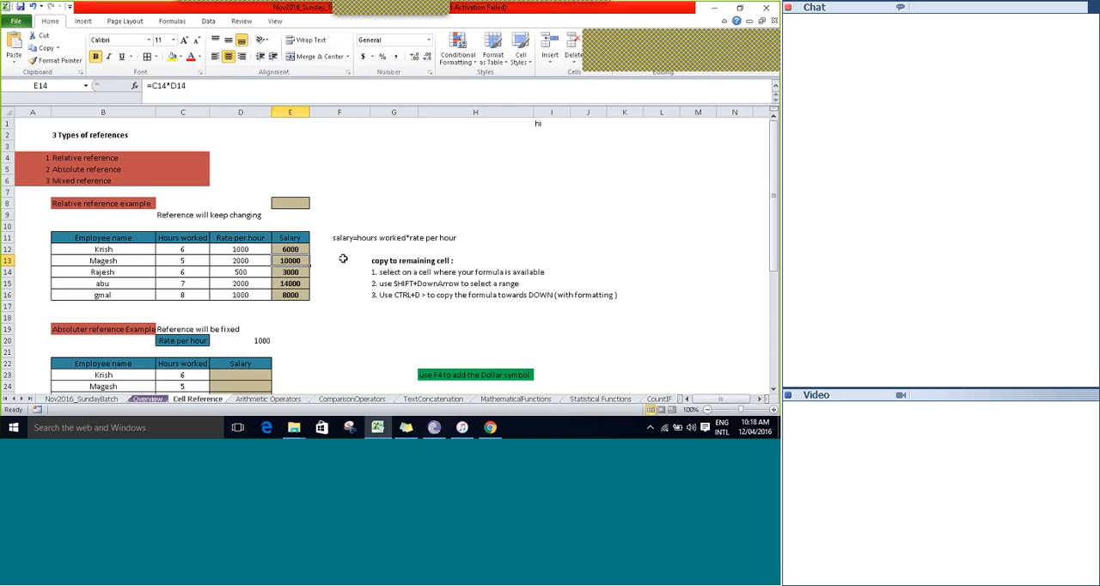
{"action": "key", "text": "Down"}
{"action": "key", "text": "Down"}
{"action": "key", "text": "Down"}
{"action": "key", "text": "Down"}
{"action": "key", "text": "Up"}
{"action": "key", "text": "Up"}
{"action": "key", "text": "Up"}
{"action": "key", "text": "Up"}
{"action": "key", "text": "Up"}
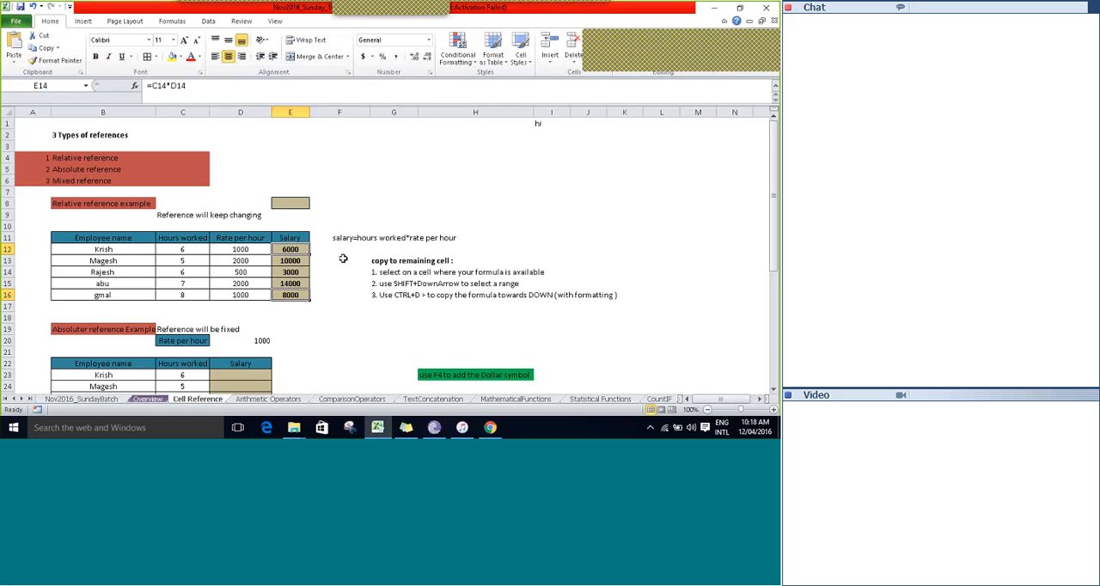
Go to the "Reference will keep changing" note in C9 of the relative reference example.
{"action": "key", "text": "Left"}
{"action": "key", "text": "Left"}
{"action": "key", "text": "Up"}
{"action": "key", "text": "Up"}
{"action": "key", "text": "Up"}
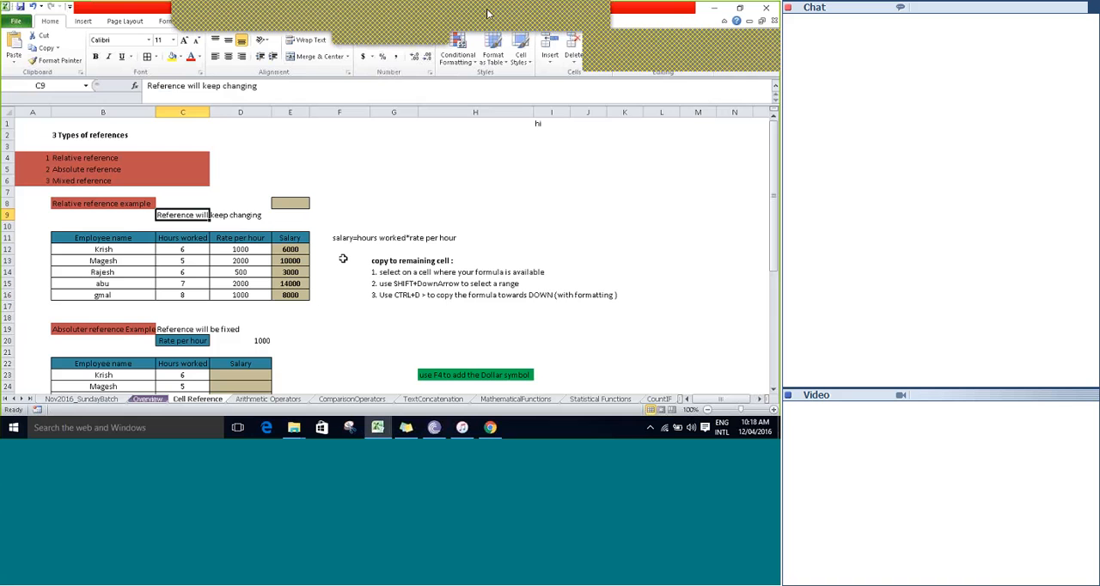
{"action": "left_click", "coordinate": [487, 14]}
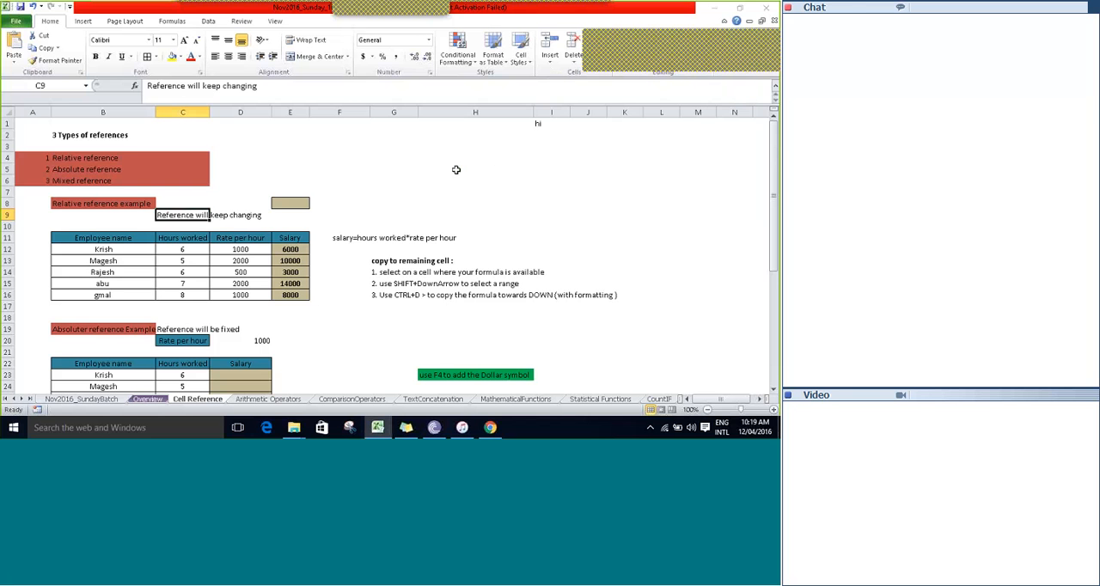
Review the notes on copying a formula to the remaining cells, down to the third instruction in G16.
{"action": "left_click", "coordinate": [386, 169]}
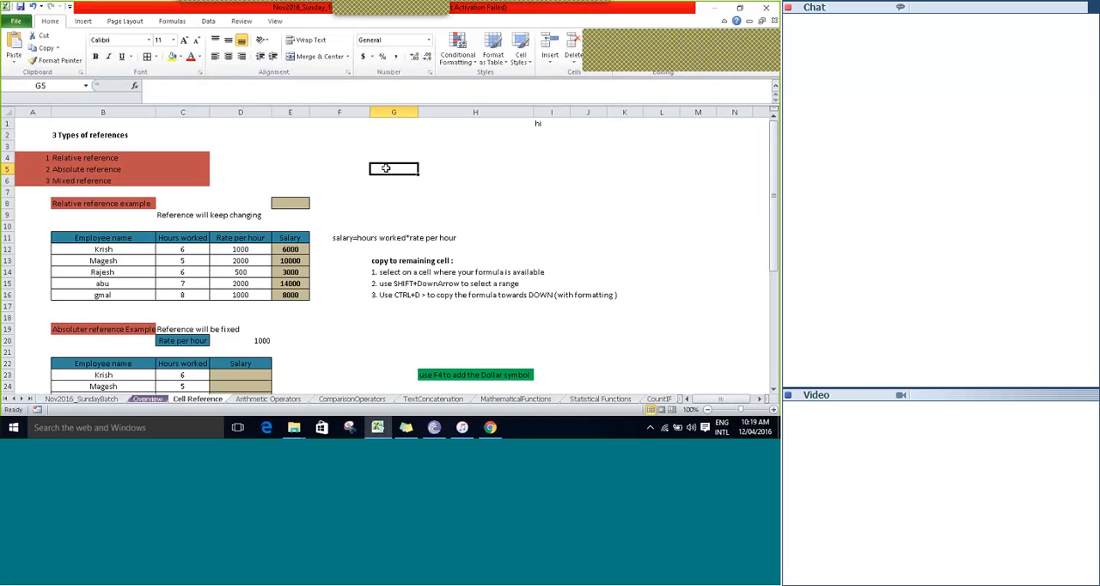
{"action": "key", "text": "Down"}
{"action": "key", "text": "Down"}
{"action": "key", "text": "Down"}
{"action": "key", "text": "Down"}
{"action": "key", "text": "Down"}
{"action": "key", "text": "Down"}
{"action": "key", "text": "Down"}
{"action": "key", "text": "Down"}
{"action": "key", "text": "Down"}
{"action": "key", "text": "Down"}
{"action": "key", "text": "Down"}
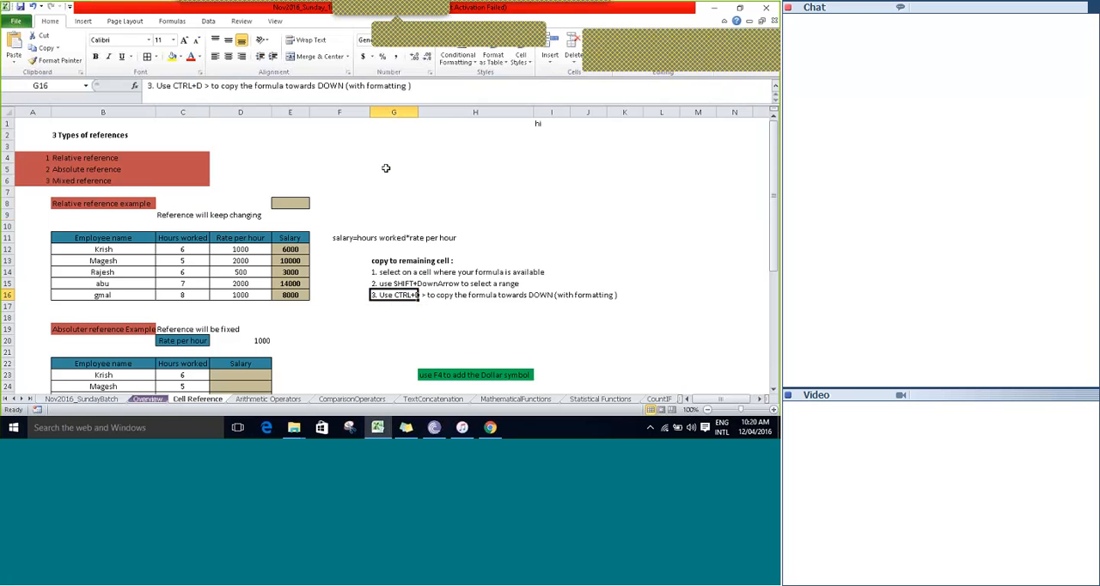
Look through the absolute reference example's salary table and go to its heading in B19.
{"action": "left_click", "coordinate": [255, 250]}
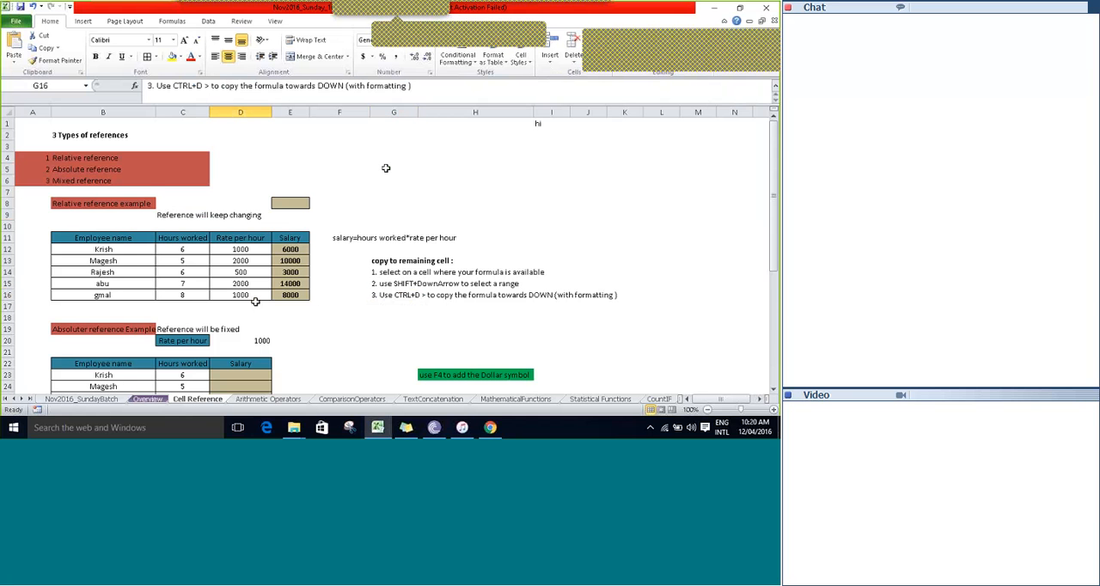
{"action": "key", "text": "Down"}
{"action": "key", "text": "Down"}
{"action": "key", "text": "Down"}
{"action": "key", "text": "Down"}
{"action": "key", "text": "Down"}
{"action": "key", "text": "Down"}
{"action": "key", "text": "Down"}
{"action": "key", "text": "Down"}
{"action": "key", "text": "Down"}
{"action": "key", "text": "Down"}
{"action": "key", "text": "Down"}
{"action": "key", "text": "Down"}
{"action": "key", "text": "Down"}
{"action": "key", "text": "Down"}
{"action": "key", "text": "Down"}
{"action": "key", "text": "Down"}
{"action": "key", "text": "Down"}
{"action": "key", "text": "Down"}
{"action": "key", "text": "Down"}
{"action": "key", "text": "Down"}
{"action": "key", "text": "Down"}
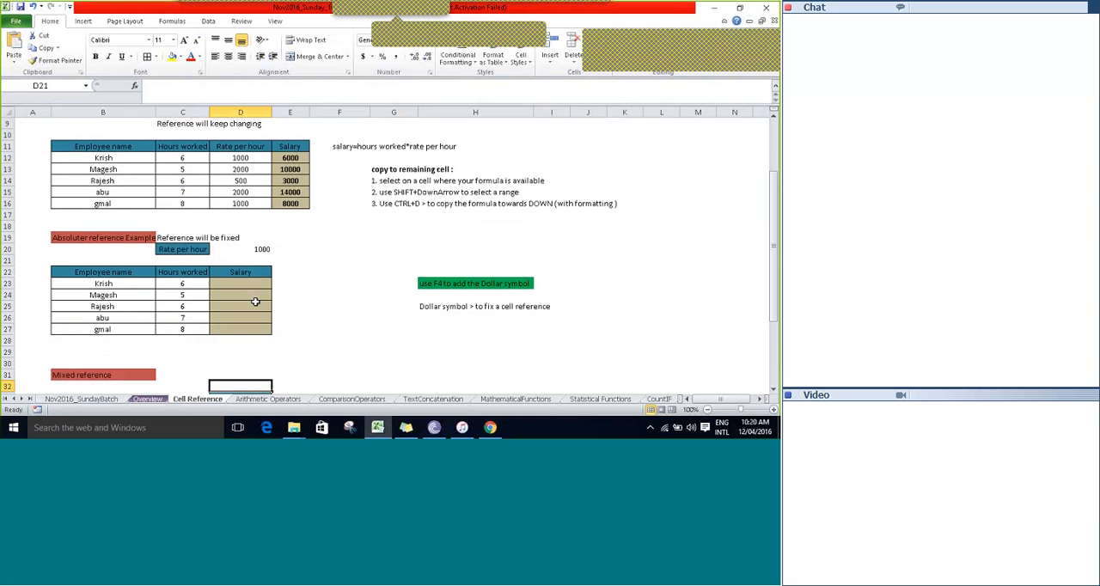
{"action": "key", "text": "Down"}
{"action": "key", "text": "Down"}
{"action": "key", "text": "Down"}
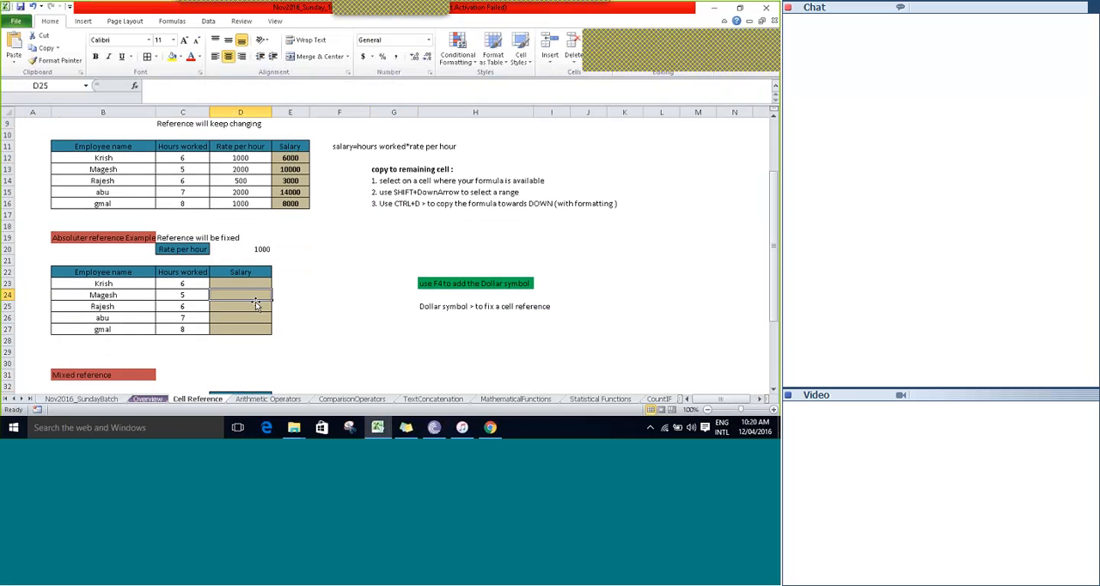
{"action": "key", "text": "Down"}
{"action": "key", "text": "Left"}
{"action": "key", "text": "Left"}
{"action": "key", "text": "Up"}
{"action": "key", "text": "Up"}
{"action": "key", "text": "Up"}
{"action": "key", "text": "Up"}
{"action": "key", "text": "Up"}
{"action": "key", "text": "Up"}
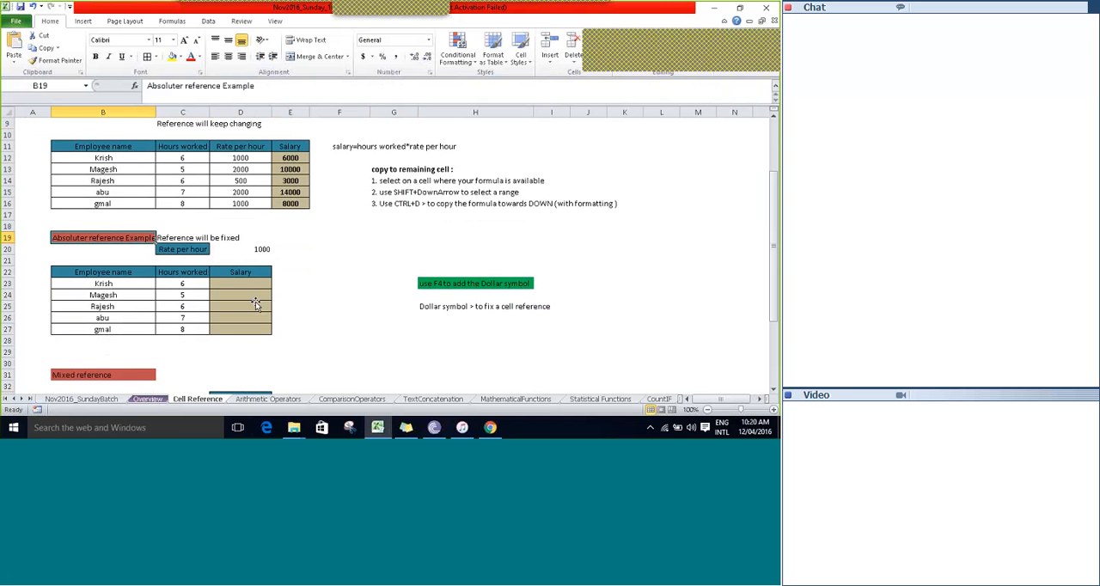
Correct the spelling of the heading in B19 to "Absolute reference Example".
{"action": "key", "text": "F2"}
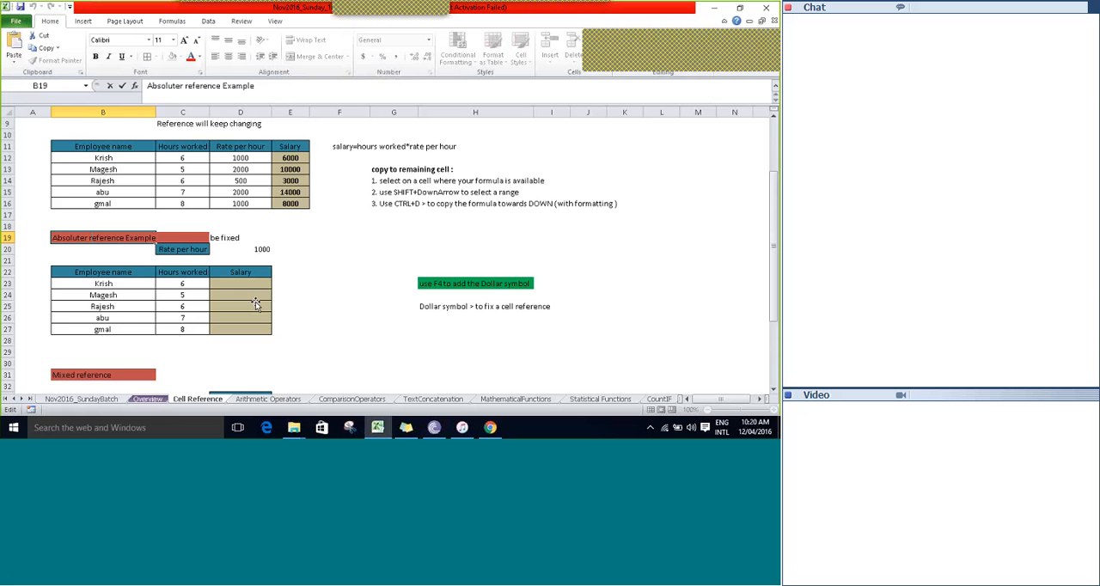
{"action": "key", "text": "BackSpace"}
{"action": "key", "text": "Tab"}
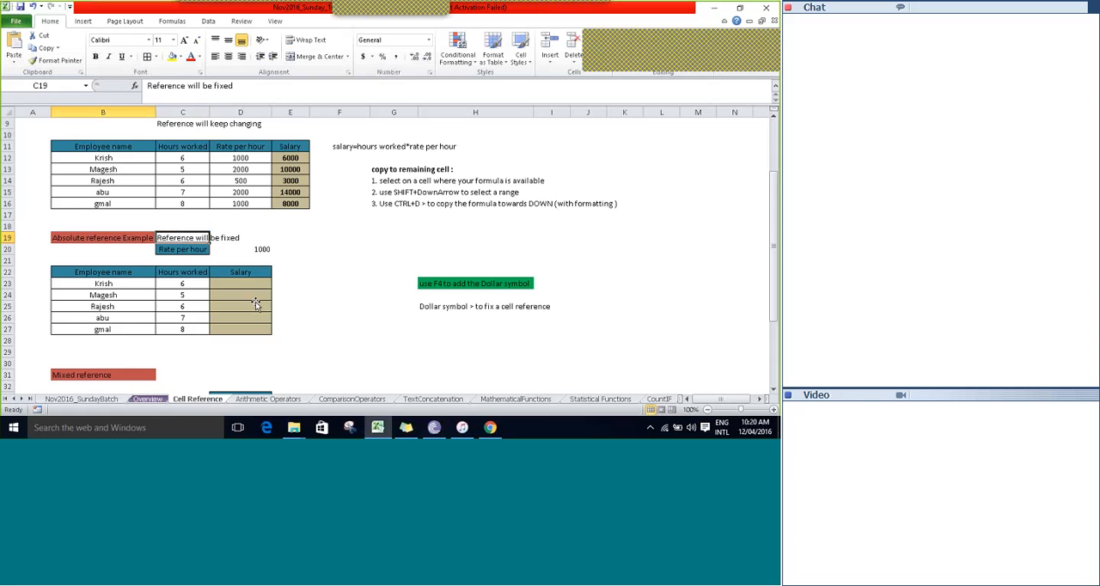
Look back over the list of reference types and the relative reference example, and return to the absolute reference example at B21.
{"action": "key", "text": "shift+Left"}
{"action": "key", "text": "Up"}
{"action": "scroll", "coordinate": [255, 303], "scroll_direction": "up", "scroll_amount": 3}
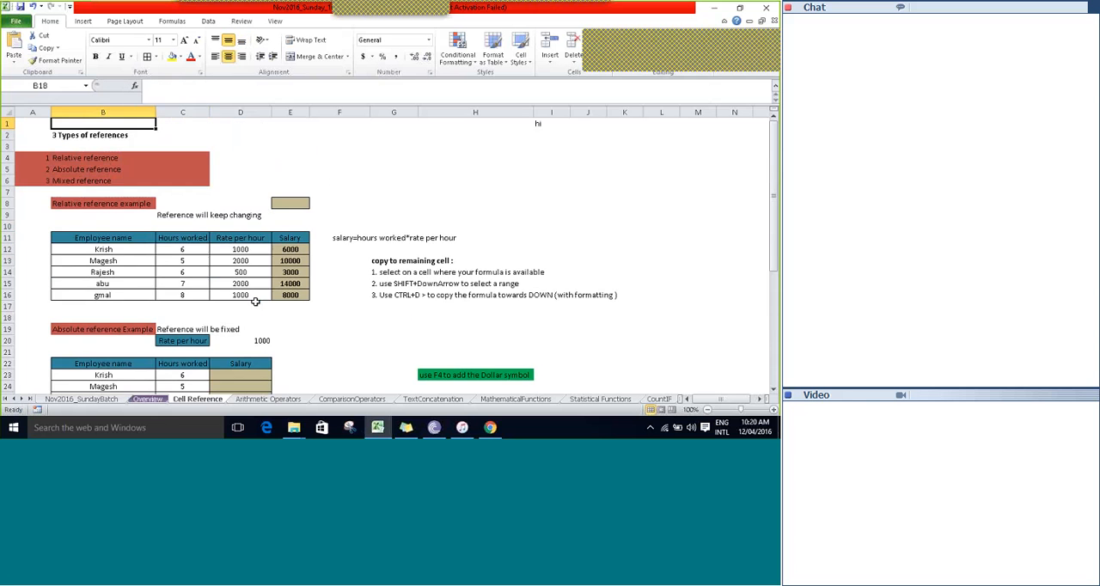
{"action": "key", "text": "Down"}
{"action": "key", "text": "Down"}
{"action": "key", "text": "Down"}
{"action": "key", "text": "Down"}
{"action": "key", "text": "Down"}
{"action": "key", "text": "Down"}
{"action": "key", "text": "Down"}
{"action": "key", "text": "Down"}
{"action": "key", "text": "Down"}
{"action": "key", "text": "Down"}
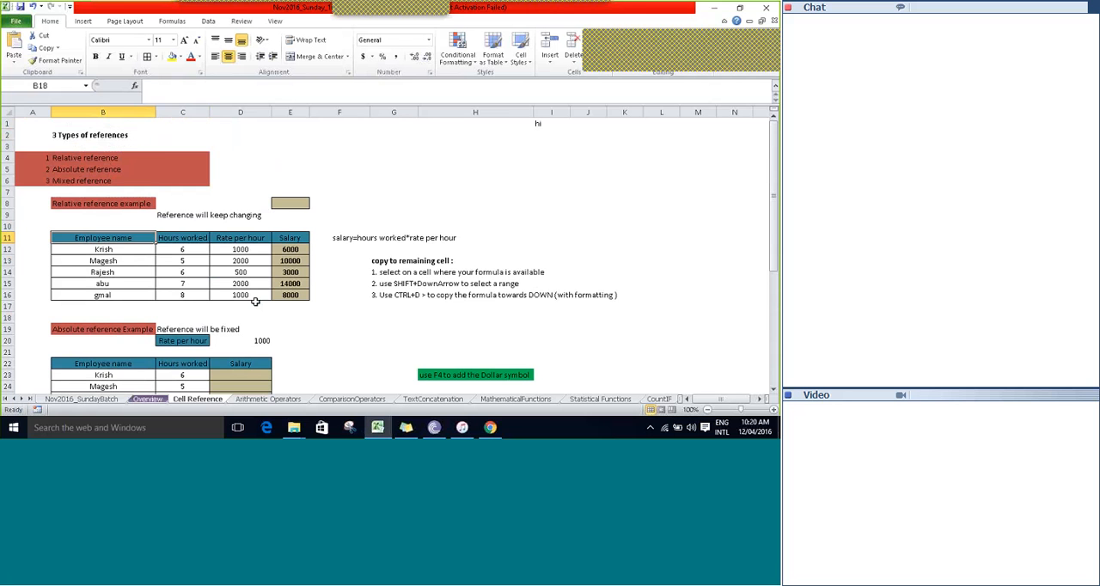
{"action": "scroll", "coordinate": [255, 302], "scroll_direction": "down", "scroll_amount": 2}
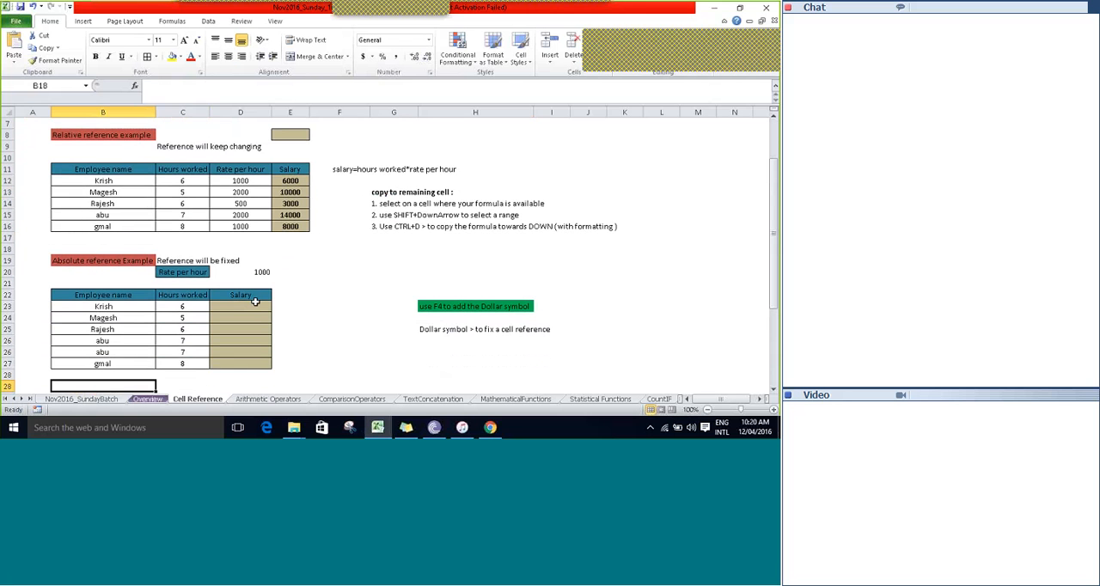
{"action": "key", "text": "Up"}
{"action": "key", "text": "Up"}
{"action": "key", "text": "Up"}
{"action": "key", "text": "Up"}
{"action": "key", "text": "Up"}
{"action": "key", "text": "Up"}
{"action": "key", "text": "Up"}
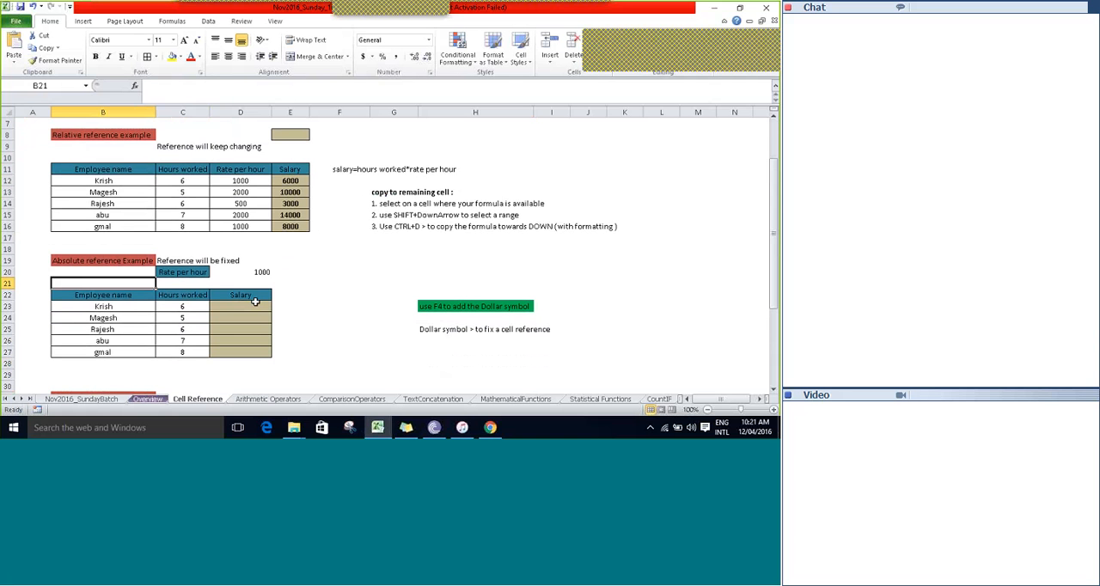
Examine the first employee's row in the absolute reference table together with the single rate per hour in D20.
{"action": "key", "text": "Down"}
{"action": "key", "text": "Down"}
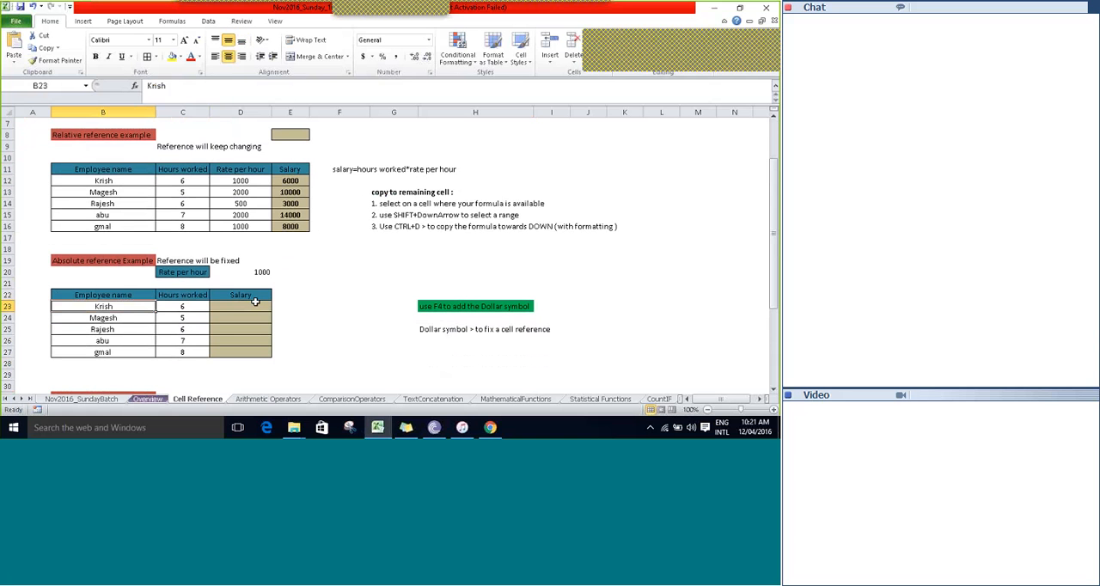
{"action": "key", "text": "Right"}
{"action": "left_click", "coordinate": [255, 304]}
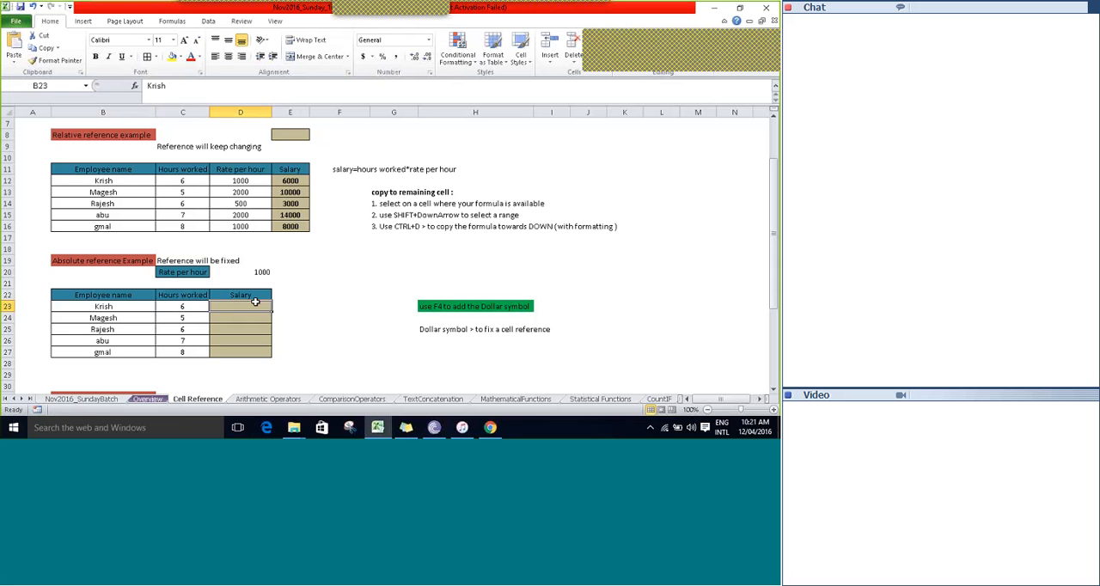
{"action": "key", "text": "Left"}
{"action": "key", "text": "Up"}
{"action": "key", "text": "Up"}
{"action": "key", "text": "Up"}
{"action": "key", "text": "Right"}
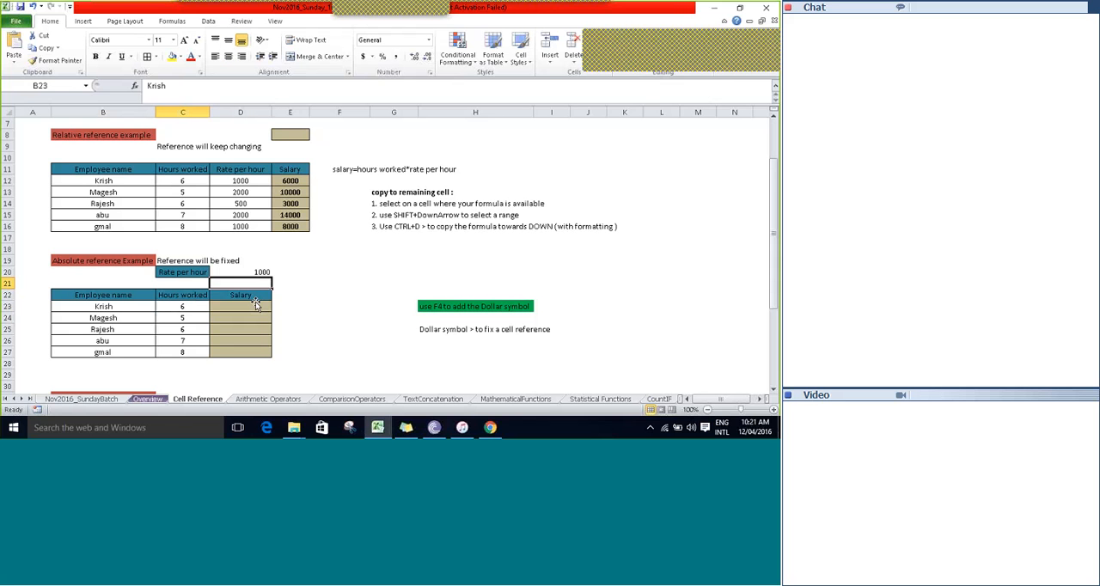
{"action": "key", "text": "Down"}
{"action": "key", "text": "Down"}
{"action": "key", "text": "Down"}
{"action": "key", "text": "Down"}
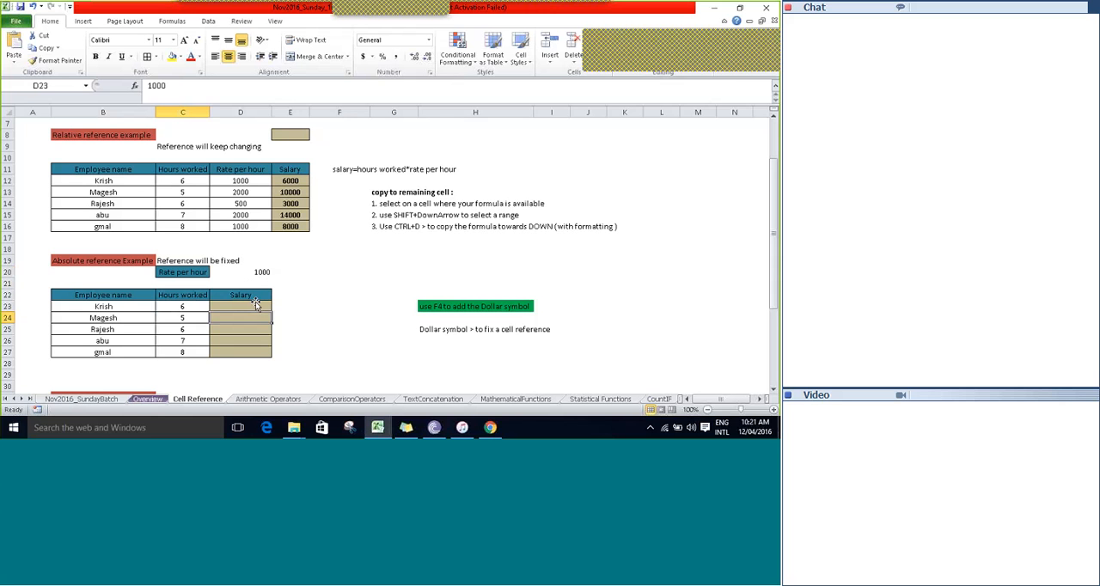
Compare the hours worked in C24 and C25 with the empty salary cells beside them.
{"action": "key", "text": "Left"}
{"action": "key", "text": "Up"}
{"action": "key", "text": "Right"}
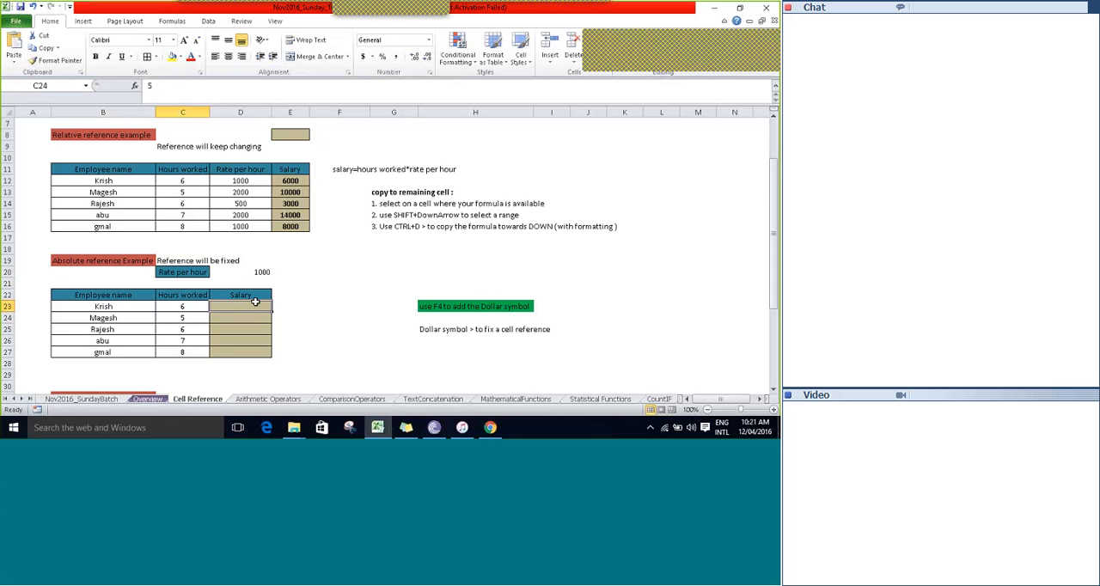
{"action": "key", "text": "Down"}
{"action": "key", "text": "Down"}
{"action": "key", "text": "Left"}
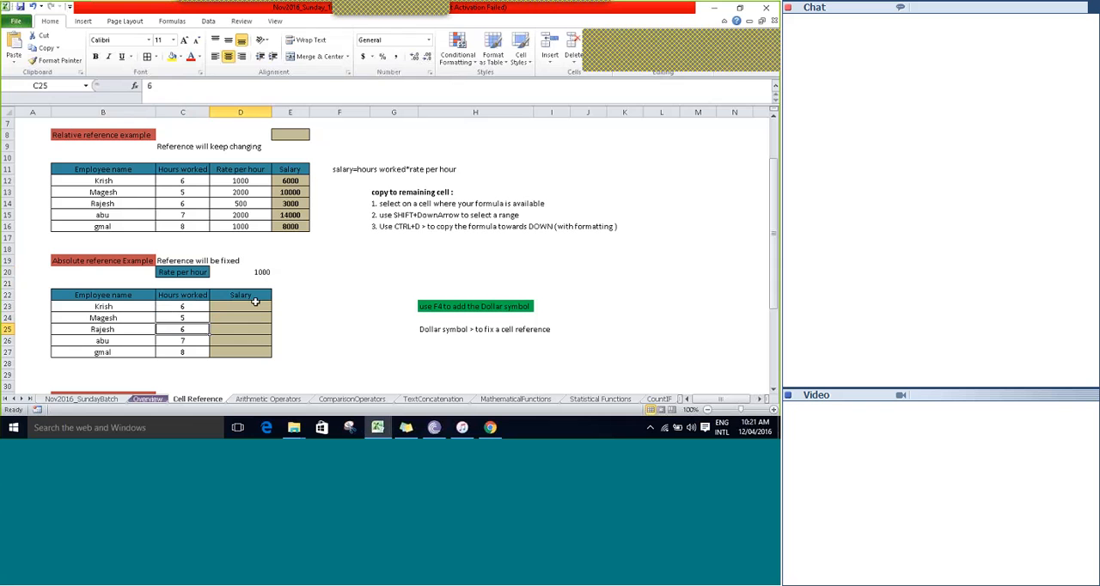
Enter the salary formula =C23*D20 in D23, keeping the cell selected.
{"action": "left_click", "coordinate": [256, 299]}
{"action": "left_click", "coordinate": [255, 305]}
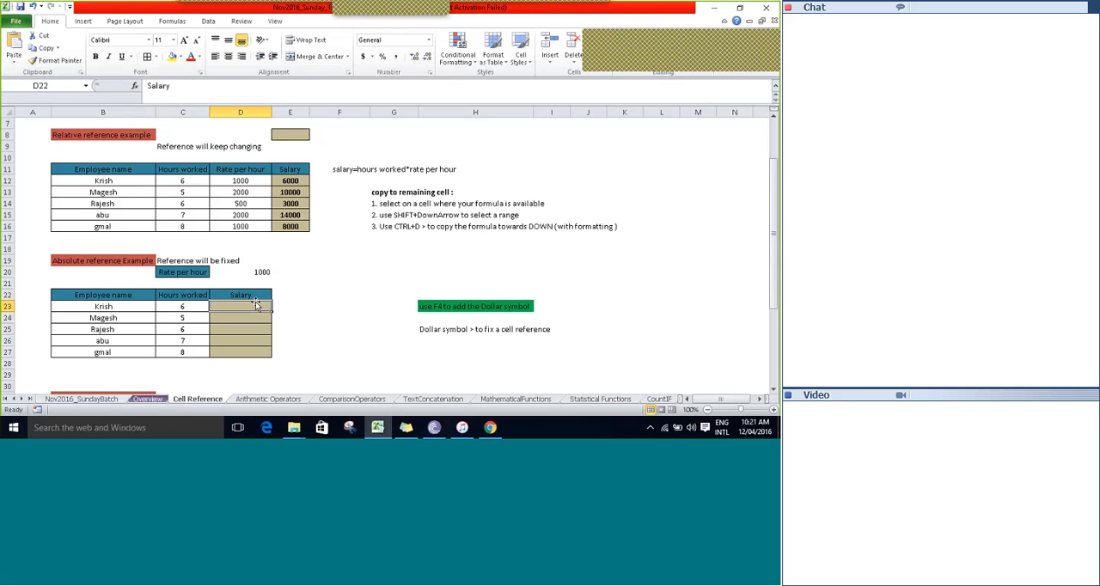
{"action": "type", "text": "="}
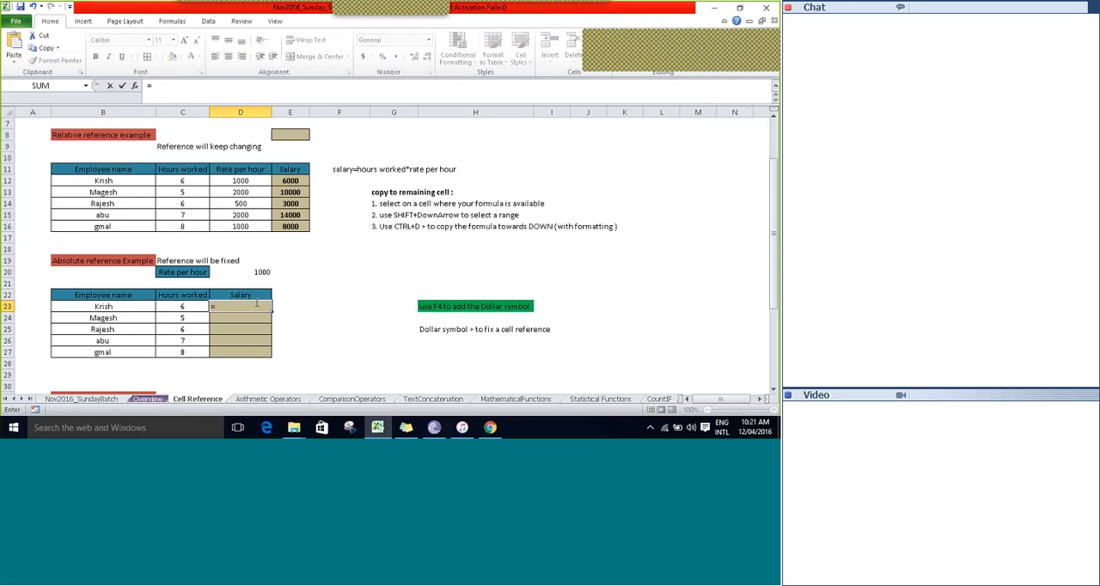
{"action": "key", "text": "Left"}
{"action": "type", "text": "*D20"}
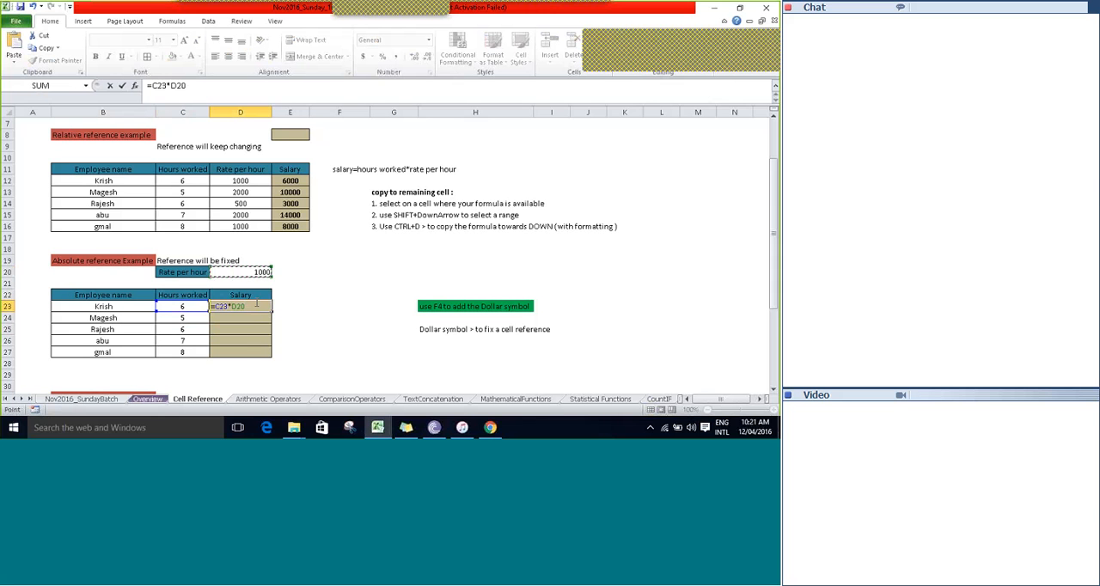
{"action": "key", "text": "ctrl+Return"}
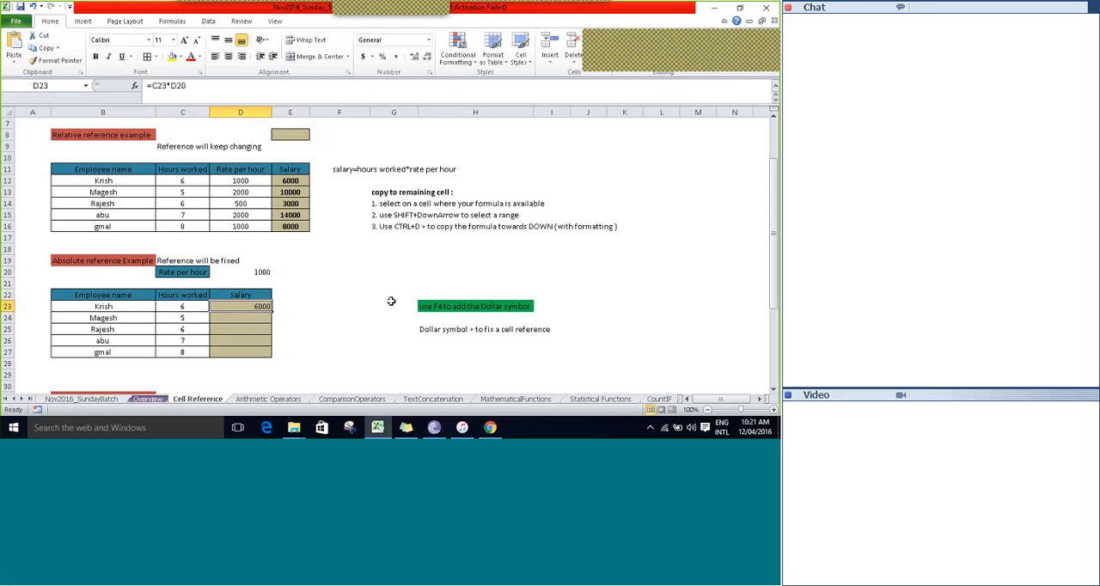
Fill the salary formula from D23 down to D27 and return to D23.
{"action": "key", "text": "Right"}
{"action": "key", "text": "Left"}
{"action": "key", "text": "shift+Down"}
{"action": "key", "text": "shift+Down"}
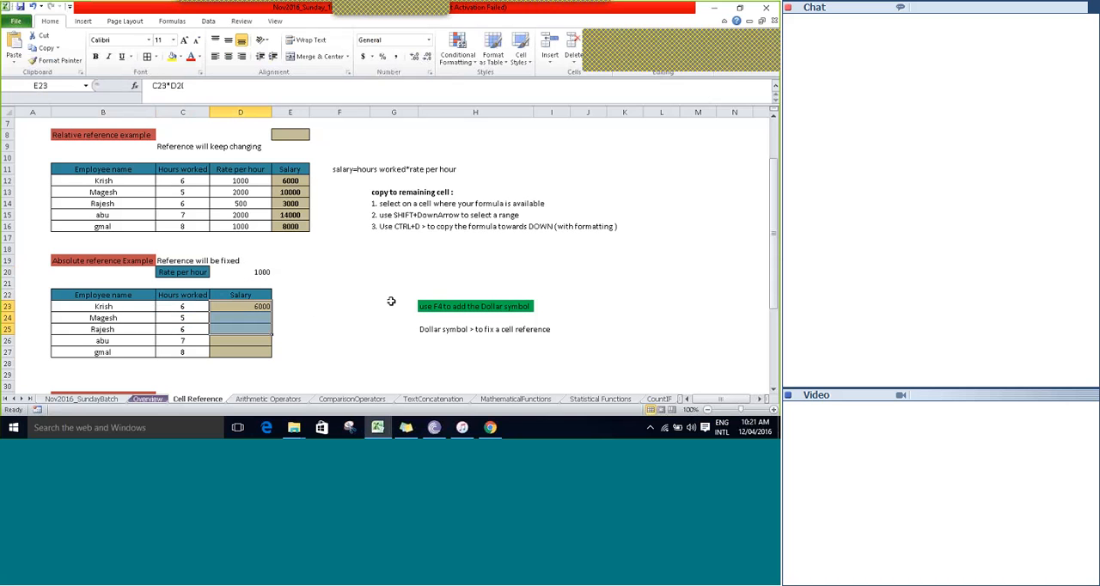
{"action": "key", "text": "shift+Down"}
{"action": "key", "text": "shift+Down"}
{"action": "key", "text": "ctrl+d"}
{"action": "key", "text": "Down"}
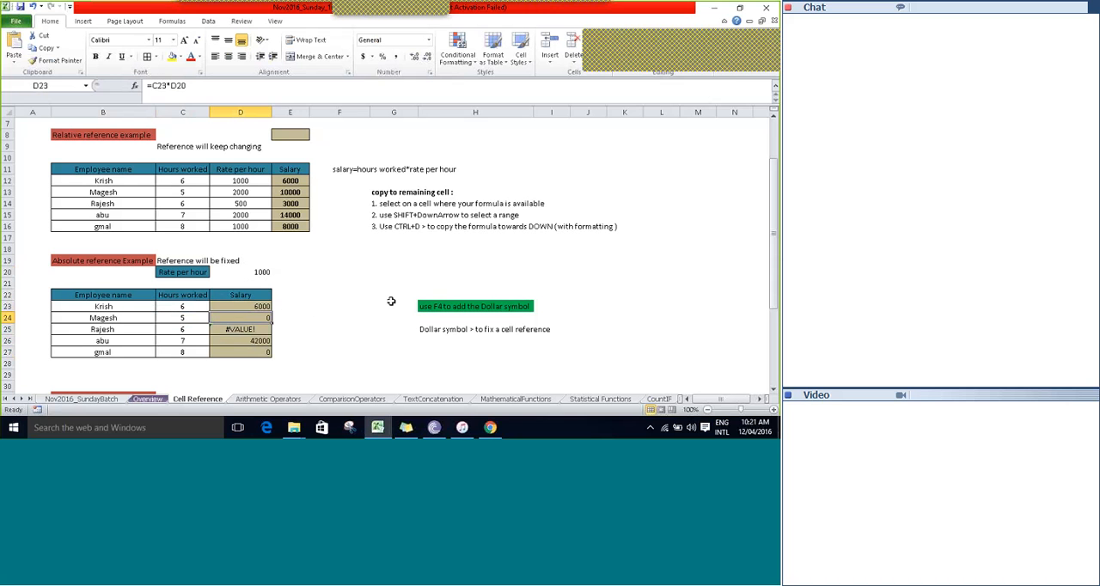
{"action": "key", "text": "Up"}
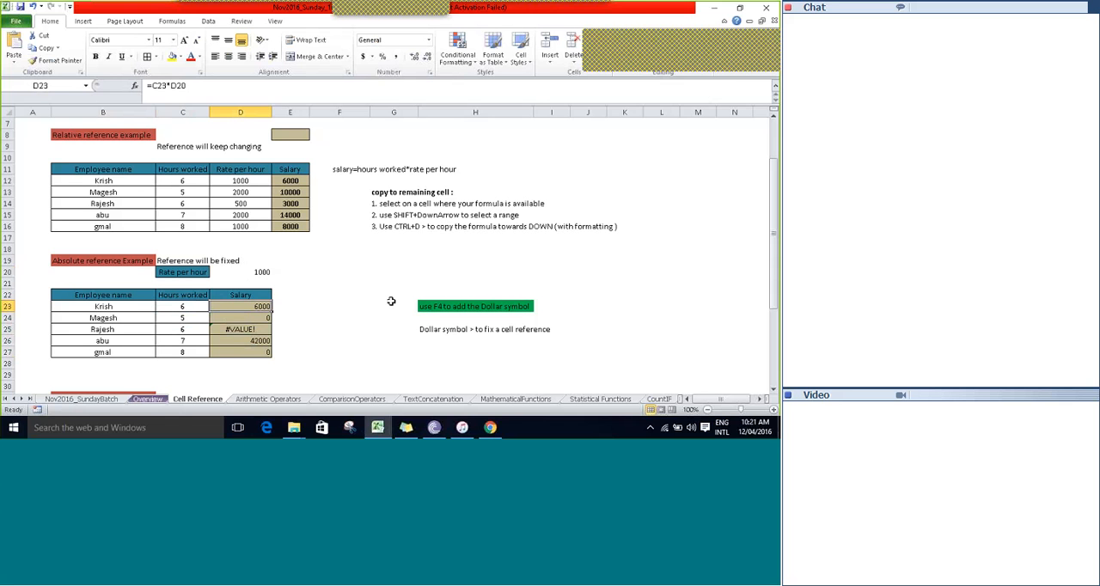
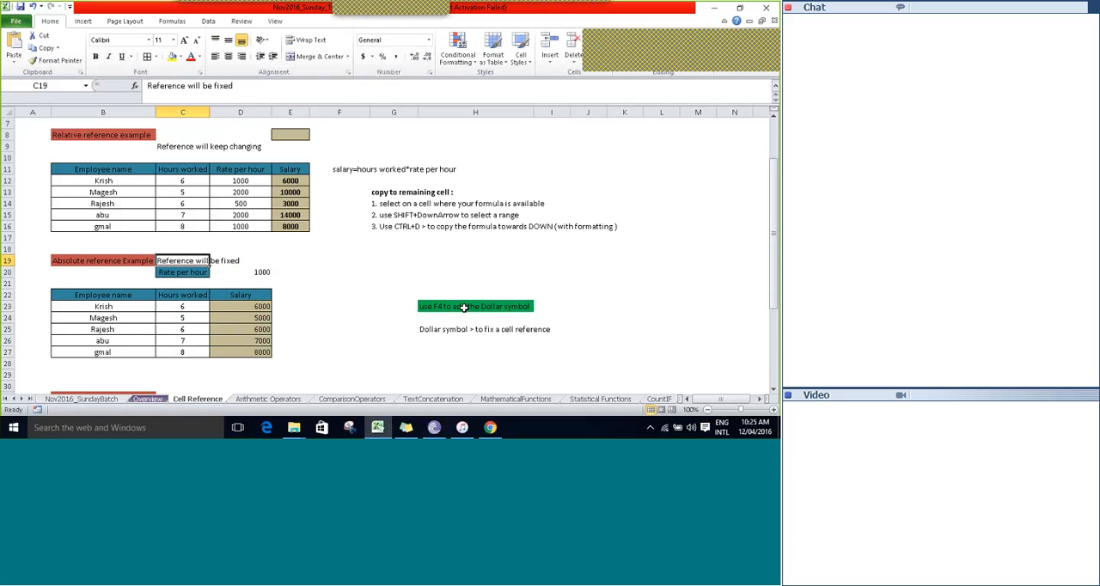
Compare the relative reference heading and table with the absolute reference heading and table.
{"action": "key", "text": "Left"}
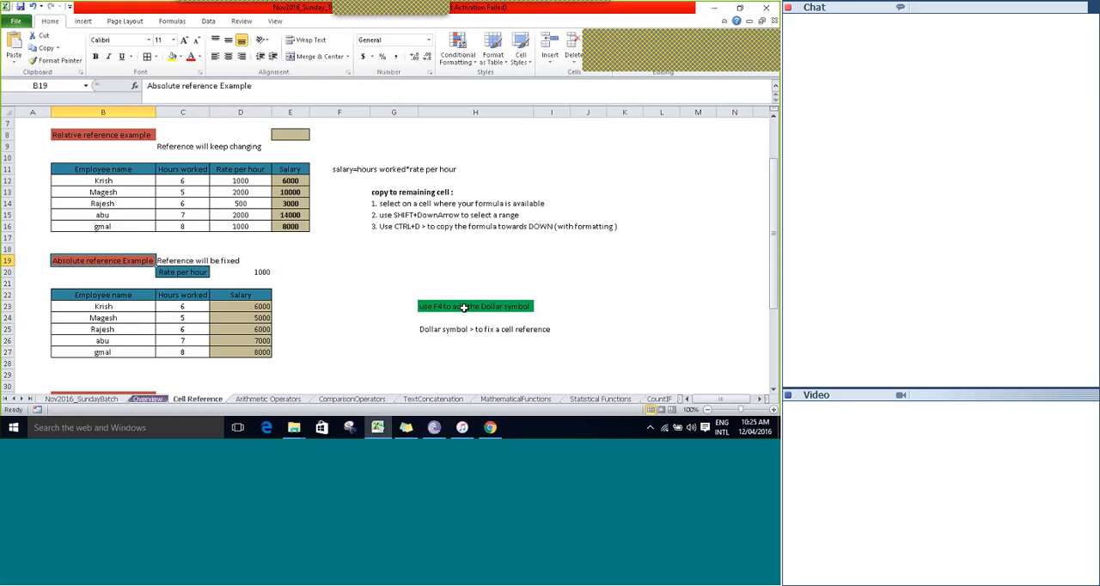
{"action": "key", "text": "Up"}
{"action": "key", "text": "Up"}
{"action": "key", "text": "Up"}
{"action": "key", "text": "Up"}
{"action": "key", "text": "Up"}
{"action": "key", "text": "Up"}
{"action": "key", "text": "Up"}
{"action": "key", "text": "Up"}
{"action": "key", "text": "Up"}
{"action": "key", "text": "Up"}
{"action": "key", "text": "Up"}
{"action": "key", "text": "Up"}
{"action": "key", "text": "Up"}
{"action": "key", "text": "Up"}
{"action": "key", "text": "Up"}
{"action": "key", "text": "Up"}
{"action": "key", "text": "Up"}
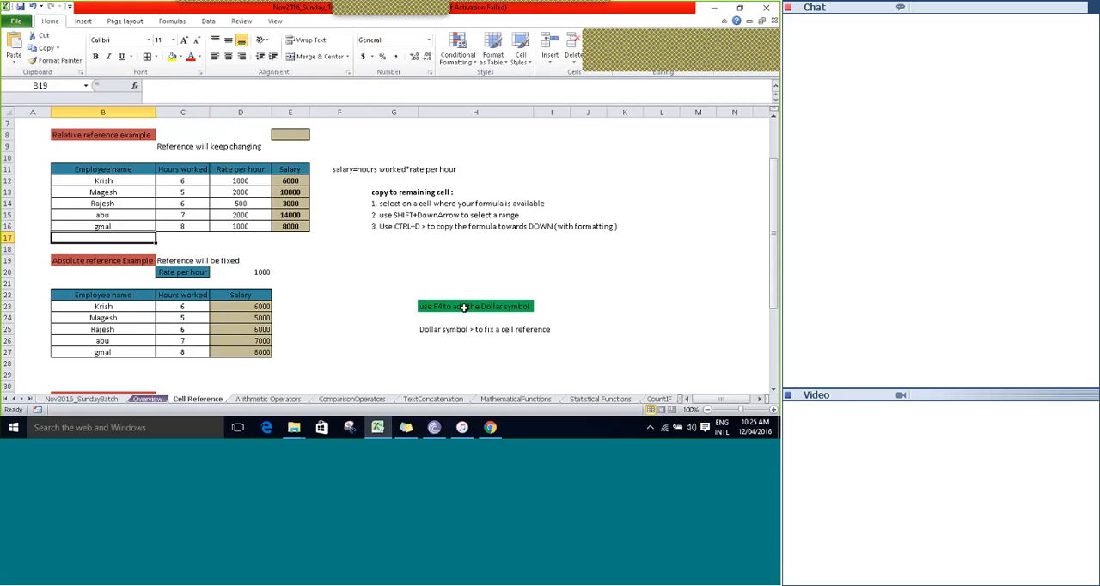
{"action": "key", "text": "Down"}
{"action": "key", "text": "Down"}
{"action": "key", "text": "Down"}
{"action": "key", "text": "Down"}
{"action": "key", "text": "Down"}
{"action": "key", "text": "Down"}
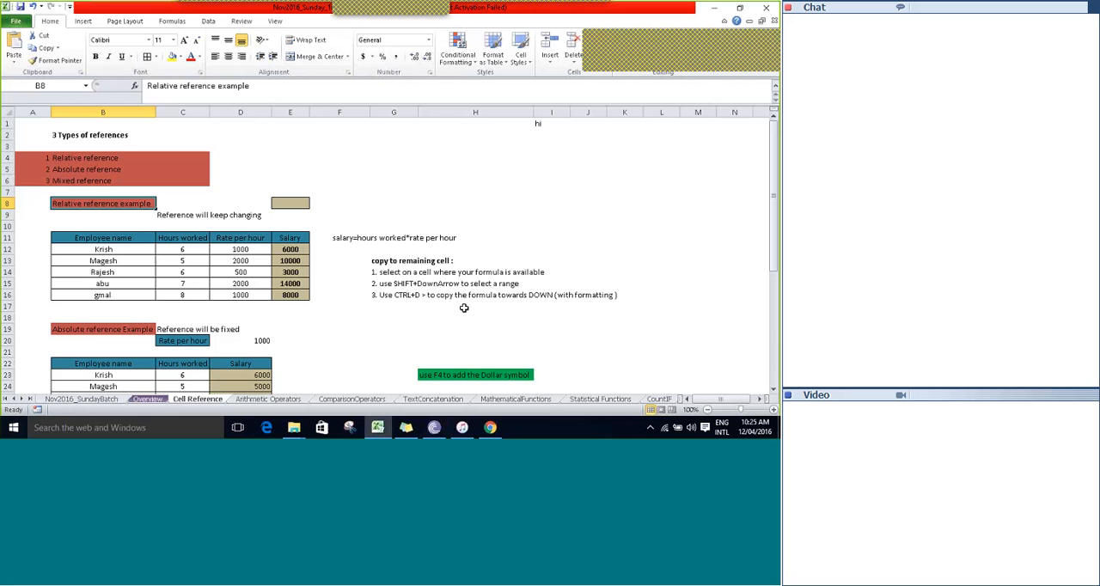
{"action": "key", "text": "Down"}
{"action": "key", "text": "Down"}
{"action": "key", "text": "Down"}
{"action": "key", "text": "Down"}
{"action": "key", "text": "Down"}
{"action": "key", "text": "Down"}
{"action": "key", "text": "Down"}
{"action": "key", "text": "Down"}
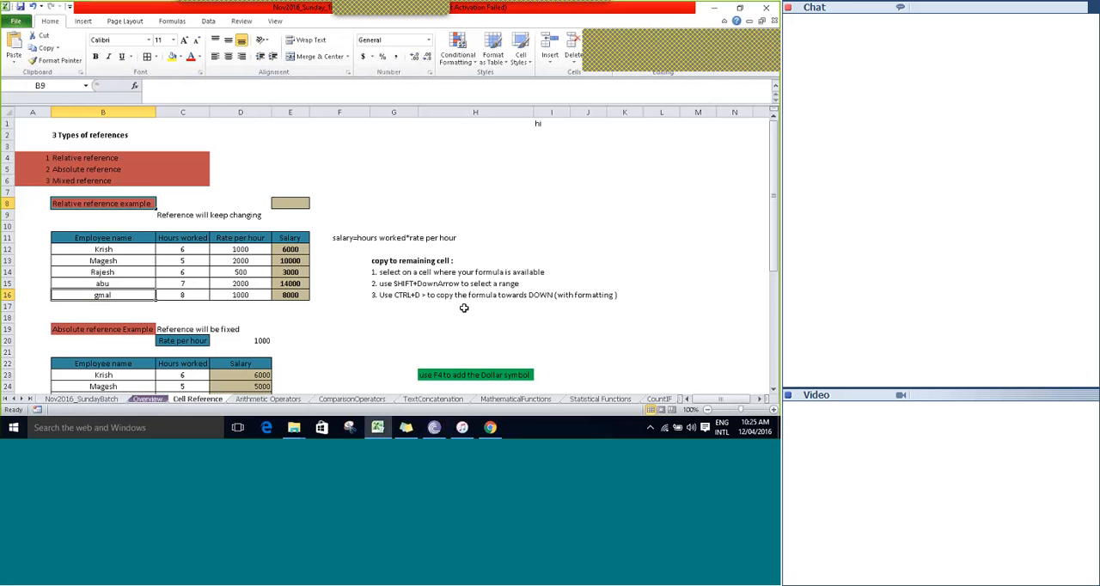
{"action": "key", "text": "Down"}
{"action": "key", "text": "Down"}
{"action": "key", "text": "Down"}
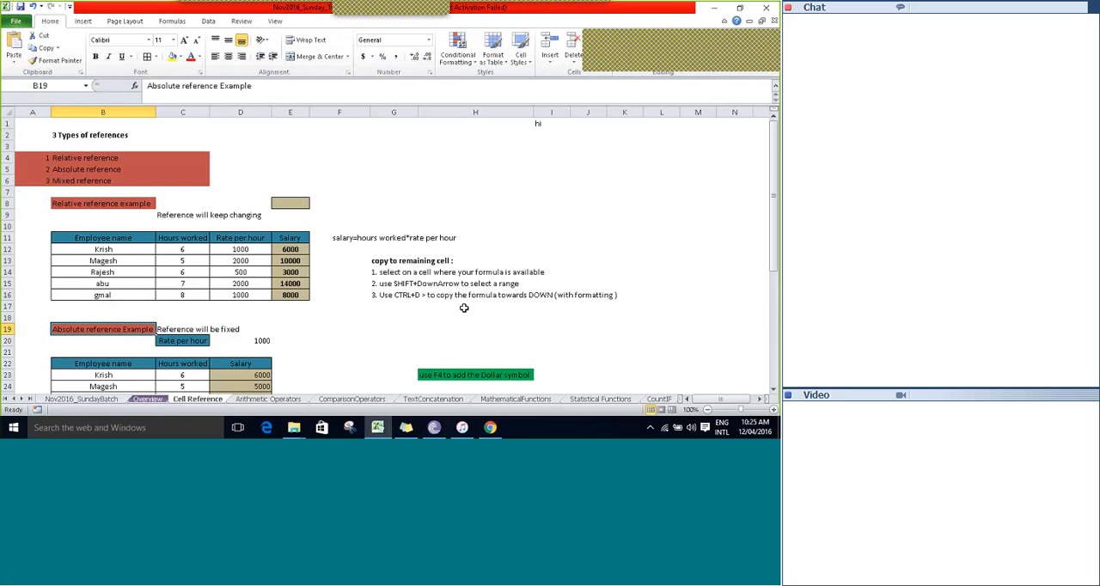
{"action": "key", "text": "Down"}
{"action": "key", "text": "Down"}
{"action": "key", "text": "Down"}
{"action": "key", "text": "Down"}
{"action": "key", "text": "Down"}
{"action": "key", "text": "Down"}
{"action": "key", "text": "Down"}
{"action": "key", "text": "Down"}
{"action": "key", "text": "Down"}
{"action": "key", "text": "Down"}
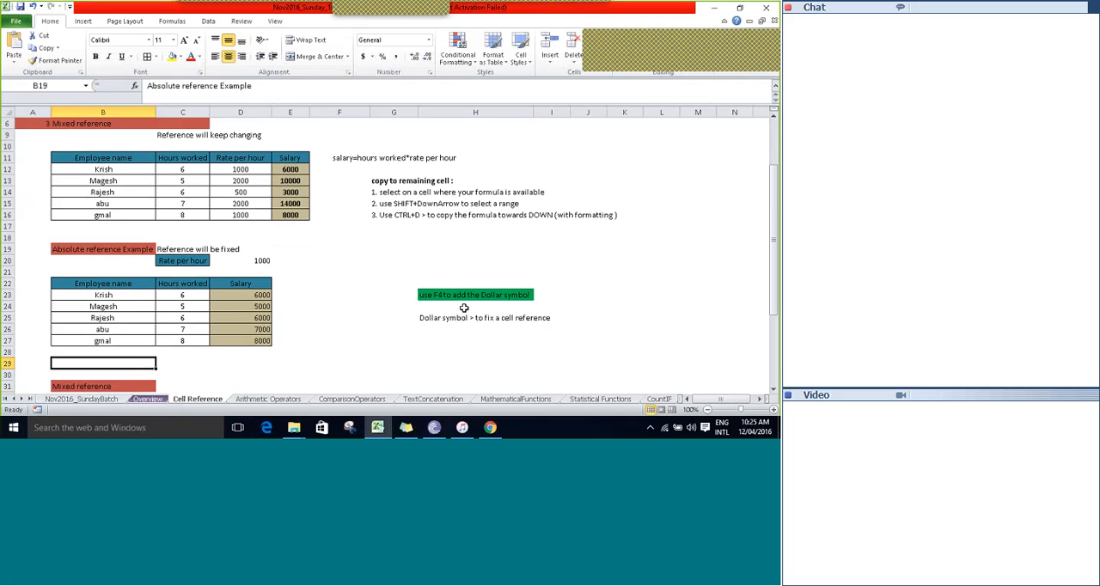
Inspect the salary formula in D23 with its fixed $D$20 reference.
{"action": "key", "text": "Up"}
{"action": "key", "text": "Up"}
{"action": "key", "text": "Up"}
{"action": "key", "text": "Up"}
{"action": "key", "text": "Up"}
{"action": "key", "text": "Up"}
{"action": "key", "text": "Right"}
{"action": "key", "text": "Right"}
{"action": "key", "text": "F2"}
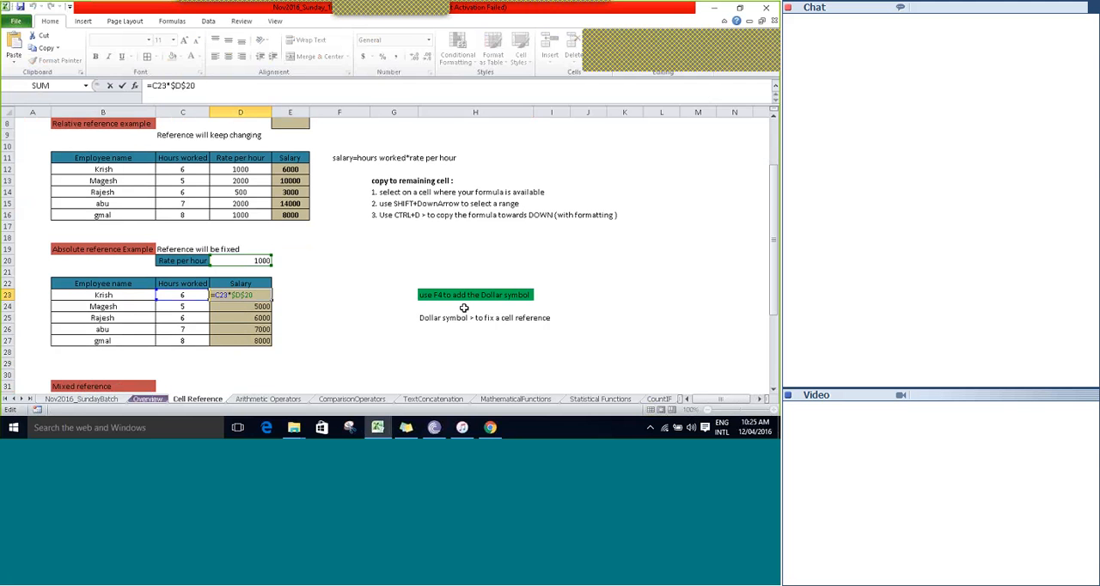
{"action": "key", "text": "ctrl+shift+Right"}
{"action": "key", "text": "Escape"}
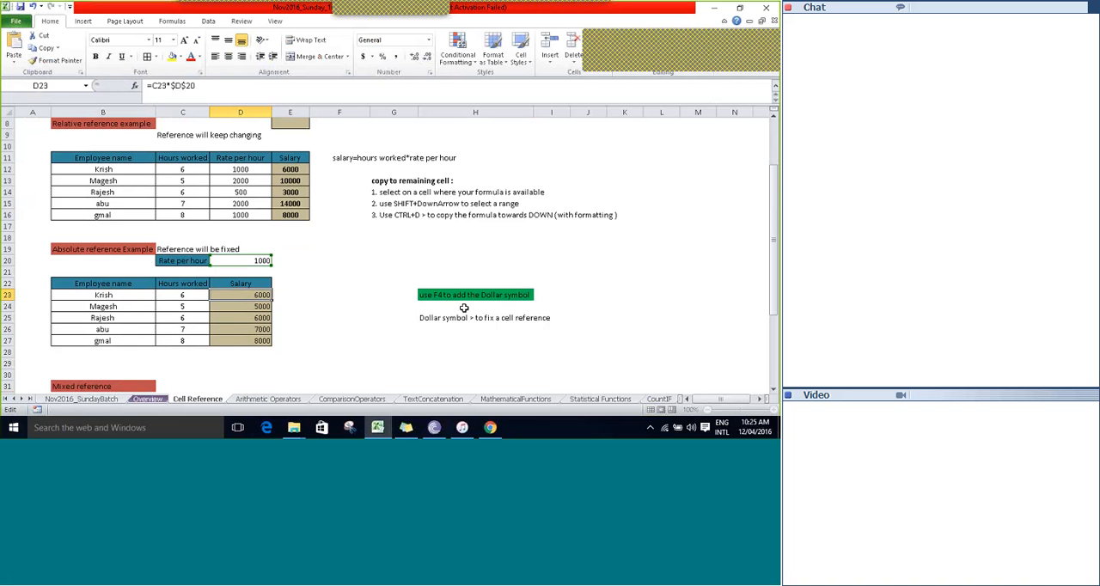
Find the Mixed reference section below the absolute reference table and go to its heading in B31.
{"action": "scroll", "coordinate": [464, 308], "scroll_direction": "down", "scroll_amount": 2}
{"action": "type", "text": "="}
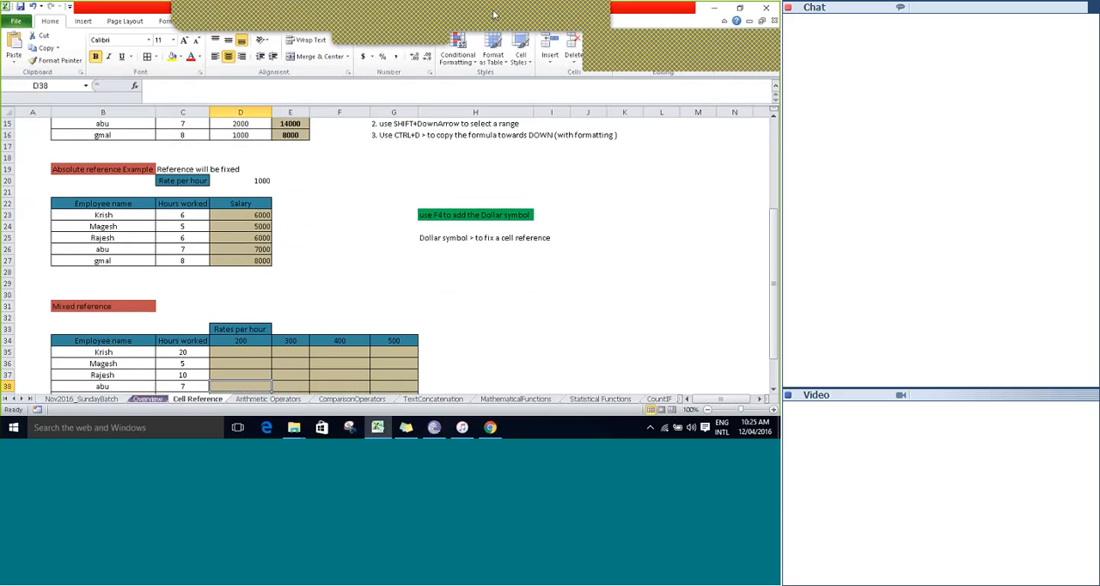
{"action": "left_click", "coordinate": [494, 15]}
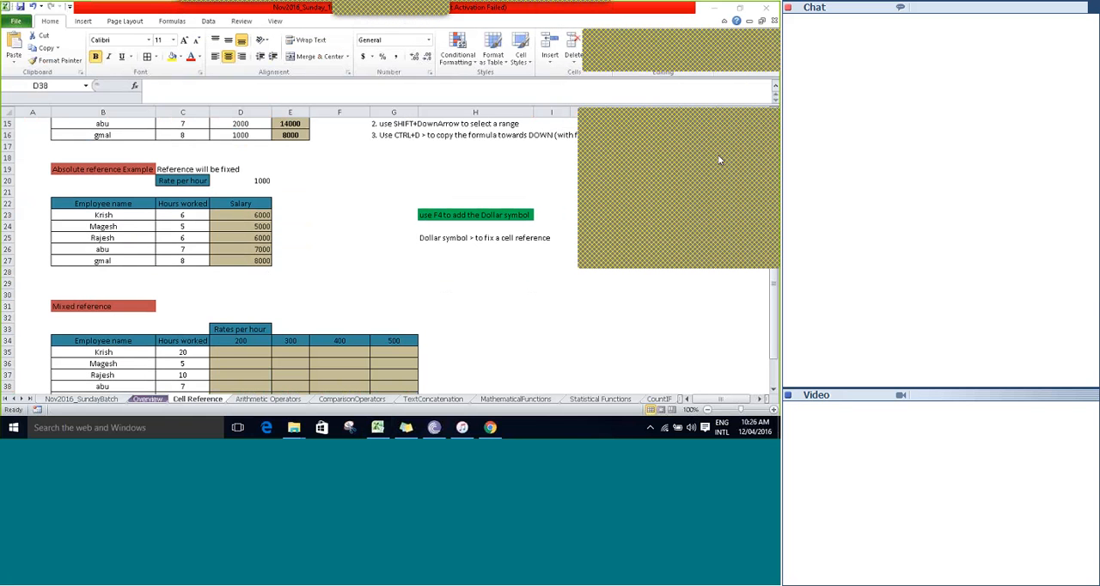
{"action": "left_click", "coordinate": [774, 123]}
{"action": "left_click", "coordinate": [247, 284]}
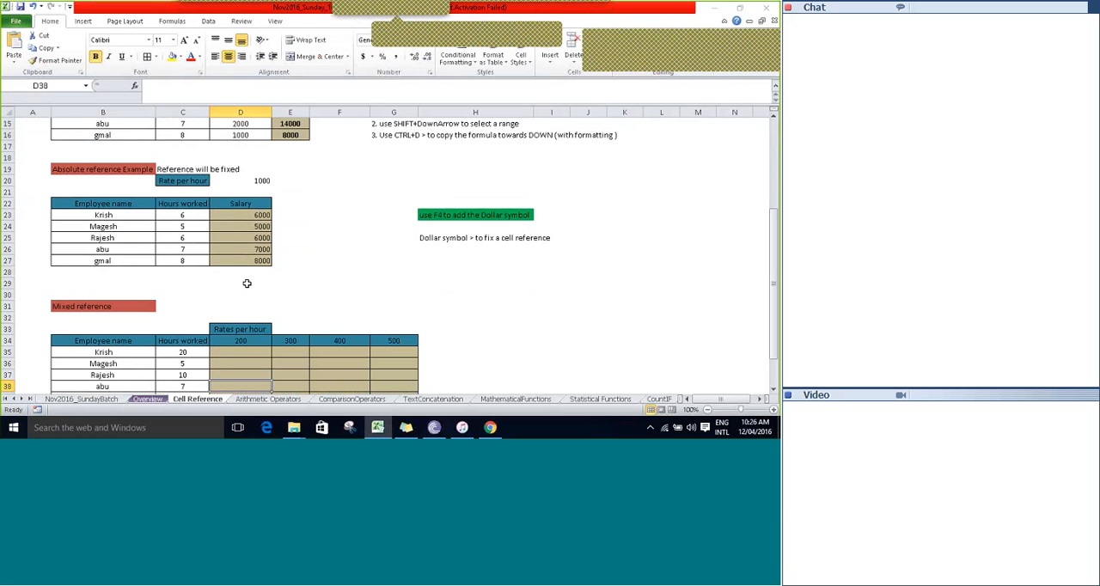
{"action": "left_click", "coordinate": [196, 296]}
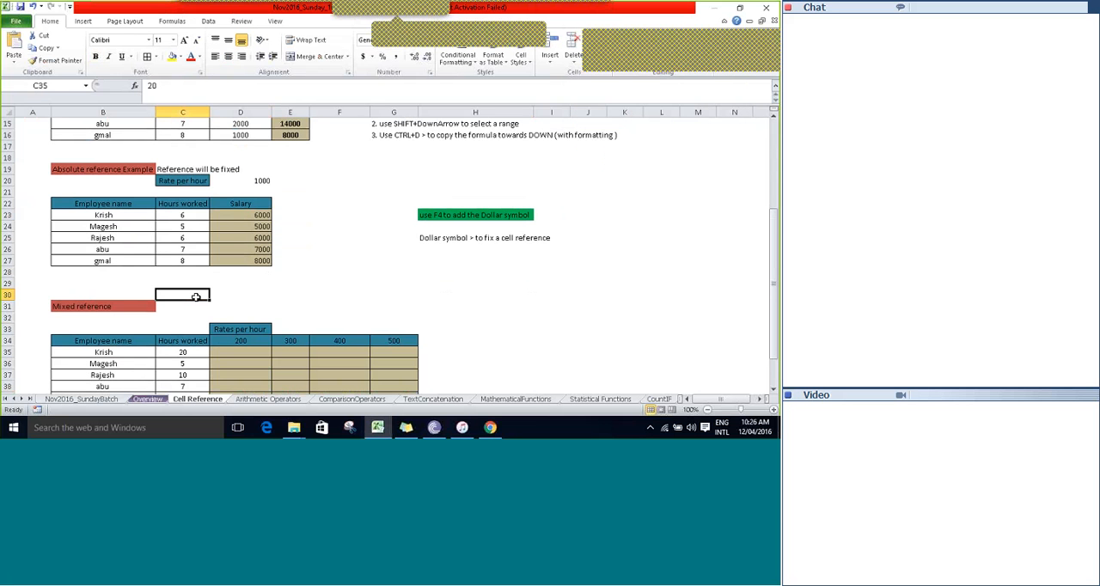
{"action": "scroll", "coordinate": [195, 296], "scroll_direction": "down", "scroll_amount": 2}
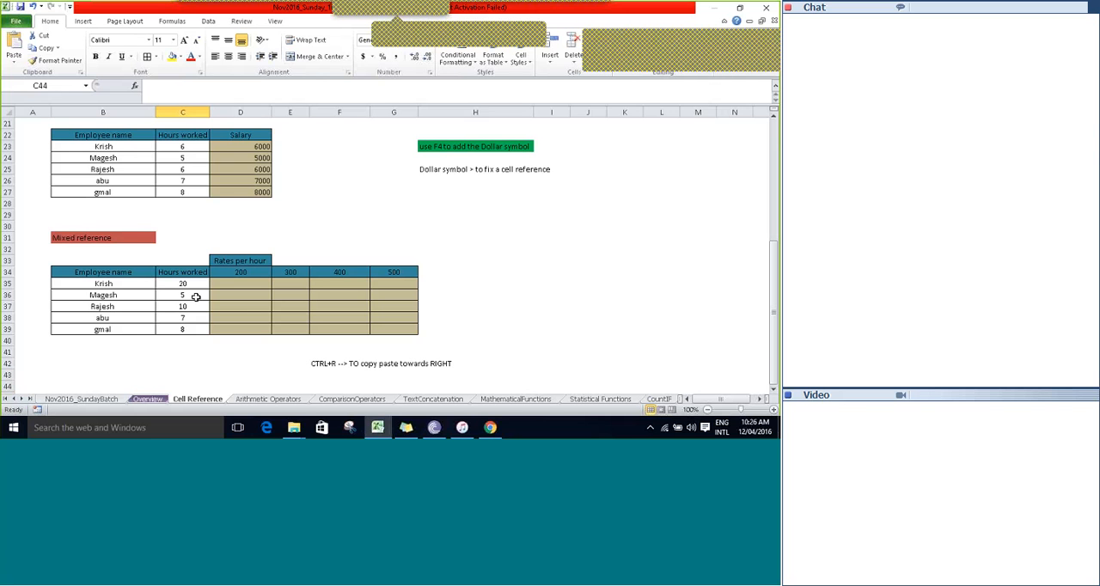
{"action": "key", "text": "Up"}
{"action": "key", "text": "Up"}
{"action": "key", "text": "Up"}
{"action": "key", "text": "Up"}
{"action": "key", "text": "Up"}
{"action": "key", "text": "Up"}
{"action": "key", "text": "Up"}
{"action": "key", "text": "Up"}
{"action": "key", "text": "Up"}
{"action": "key", "text": "Up"}
{"action": "key", "text": "Up"}
{"action": "key", "text": "Up"}
{"action": "key", "text": "Up"}
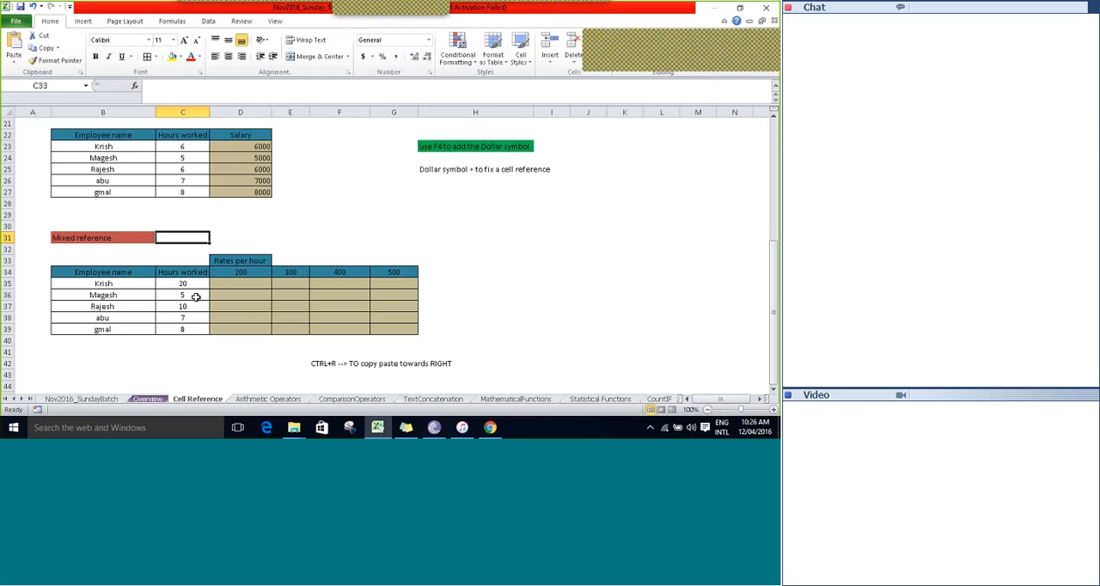
{"action": "key", "text": "Left"}
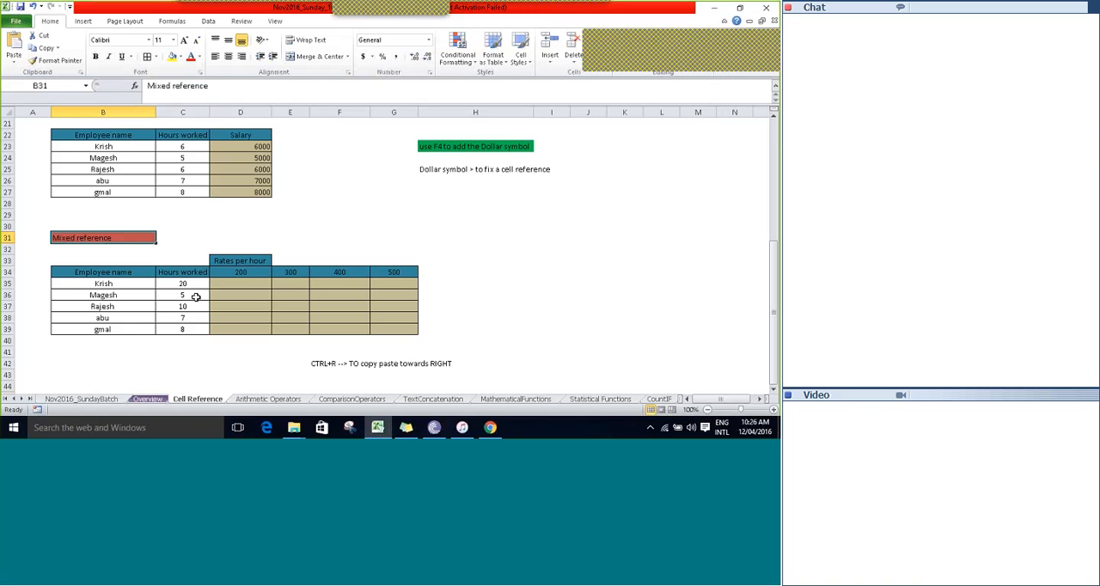
Examine the first employee's row and the headers of the mixed reference table.
{"action": "key", "text": "Down"}
{"action": "key", "text": "Down"}
{"action": "key", "text": "Down"}
{"action": "key", "text": "Down"}
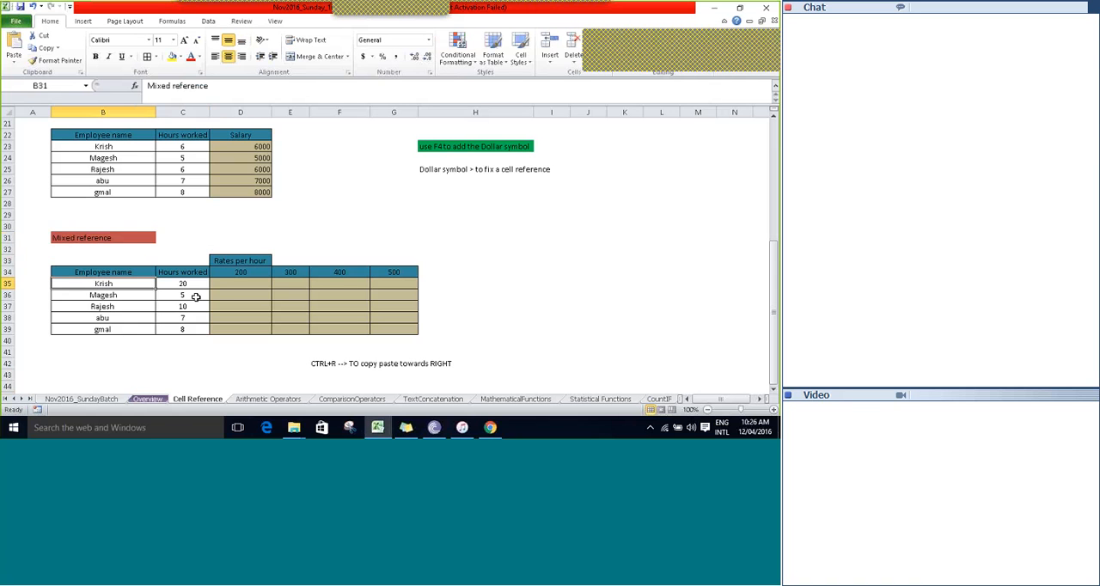
{"action": "key", "text": "Right"}
{"action": "key", "text": "Left"}
{"action": "key", "text": "Up"}
{"action": "key", "text": "Up"}
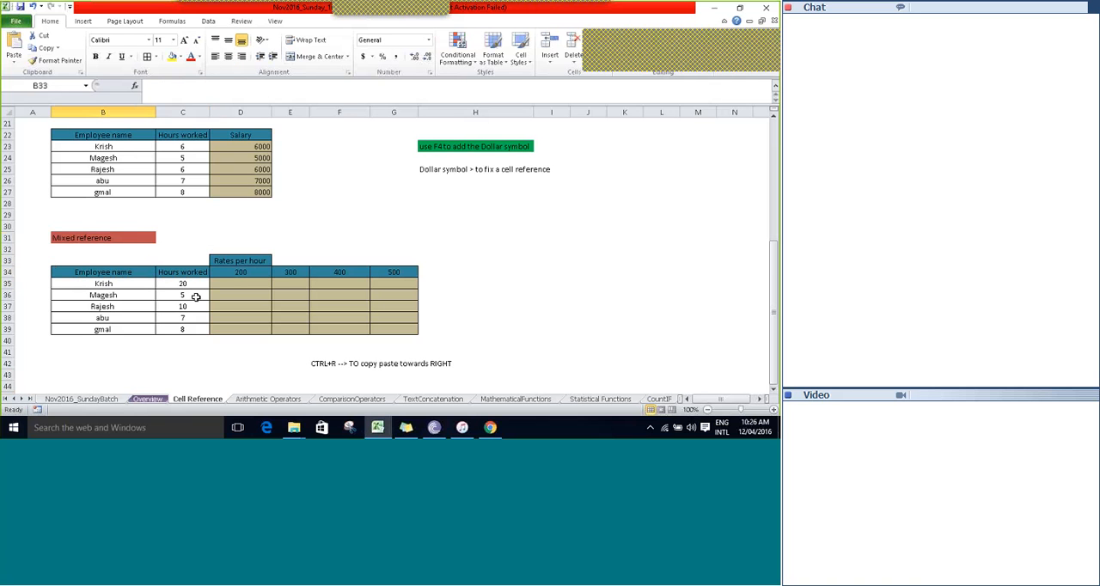
Enter the note "fix either row / column in one cell reference" in C31, beside the Mixed reference heading.
{"action": "key", "text": "Right"}
{"action": "key", "text": "Up"}
{"action": "key", "text": "Up"}
{"action": "type", "text": "fi"}
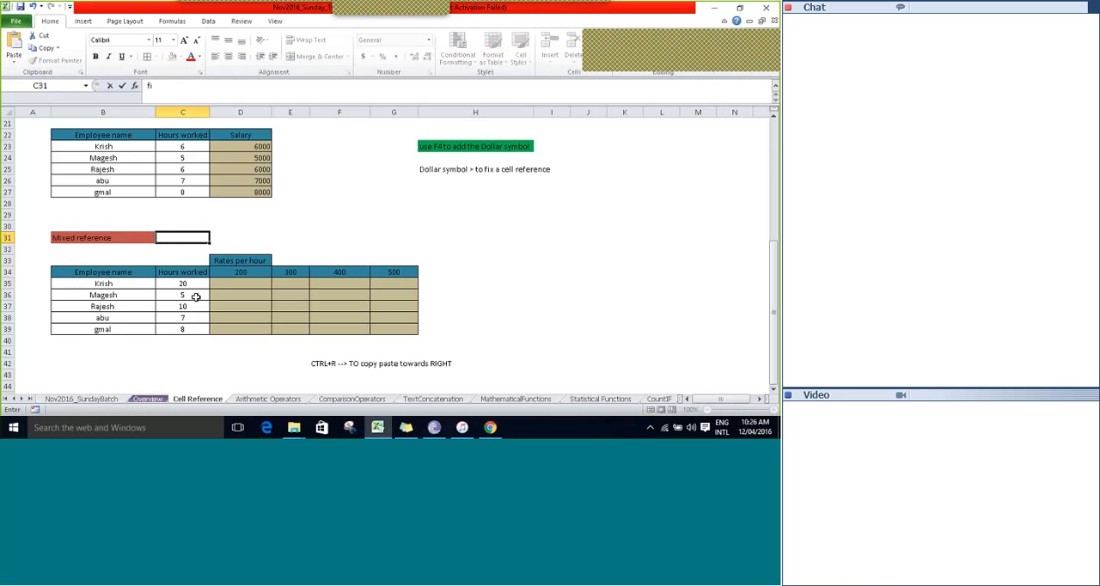
{"action": "type", "text": "x either row"}
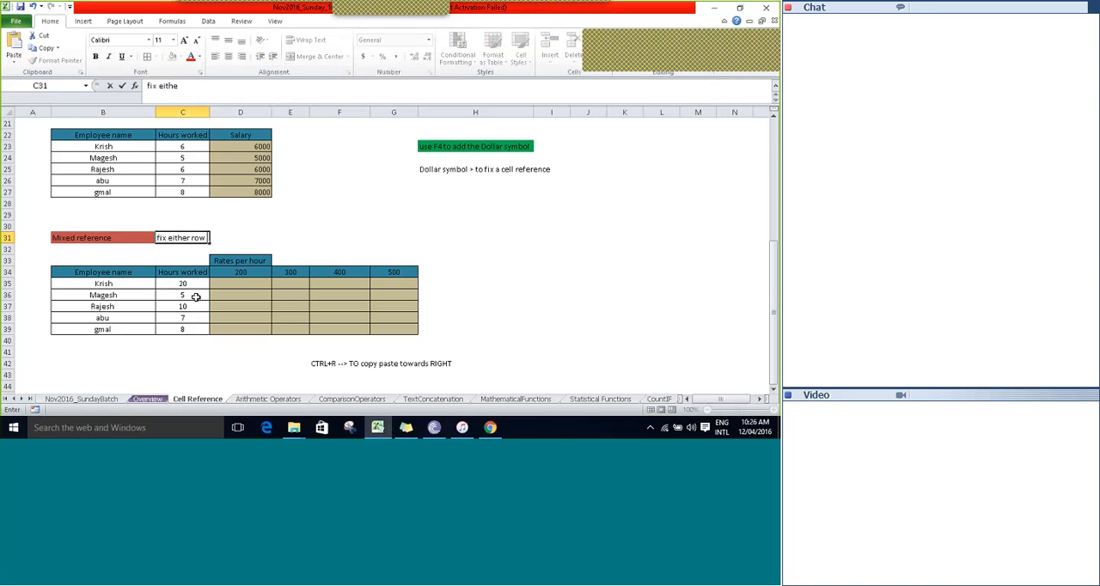
{"action": "type", "text": " / column in one cell ref"}
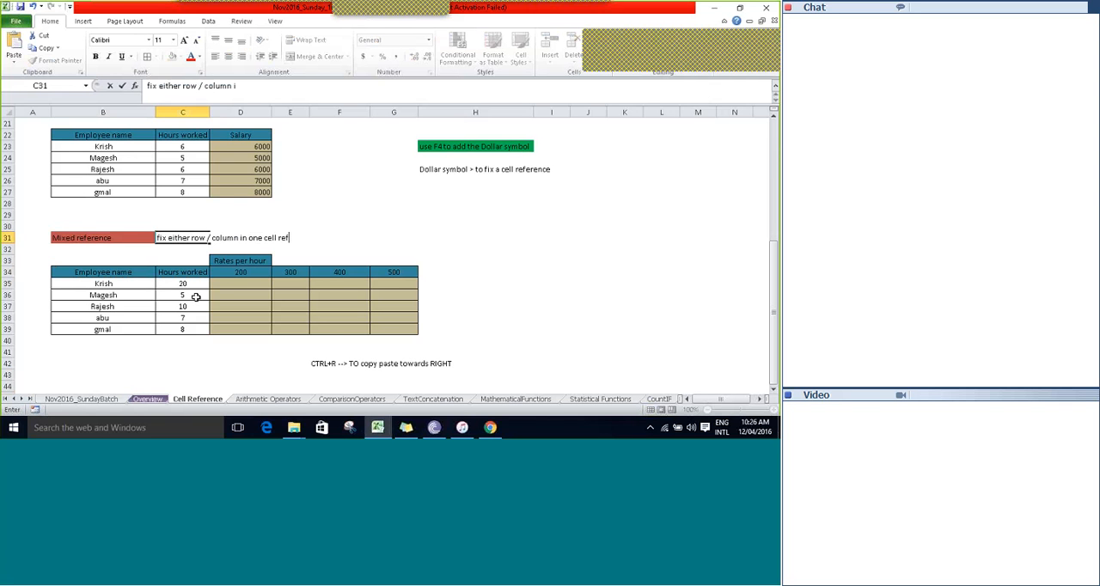
{"action": "type", "text": "eren"}
{"action": "type", "text": "ce"}
{"action": "key", "text": "ctrl+Return"}
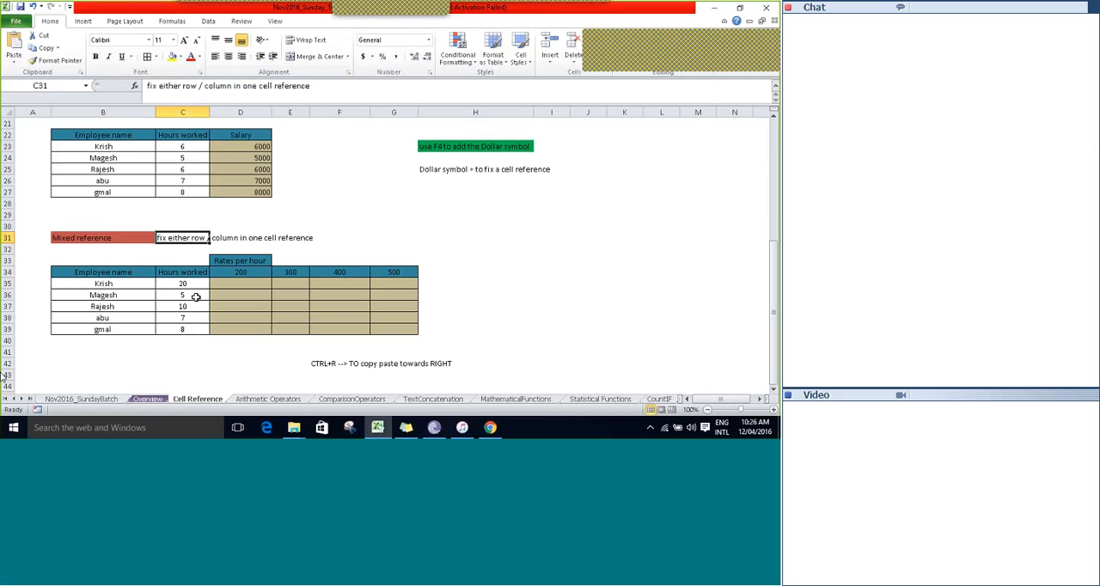
Review the Mixed reference heading in B31 together with the note in C31.
{"action": "key", "text": "Return"}
{"action": "key", "text": "Up"}
{"action": "key", "text": "Up"}
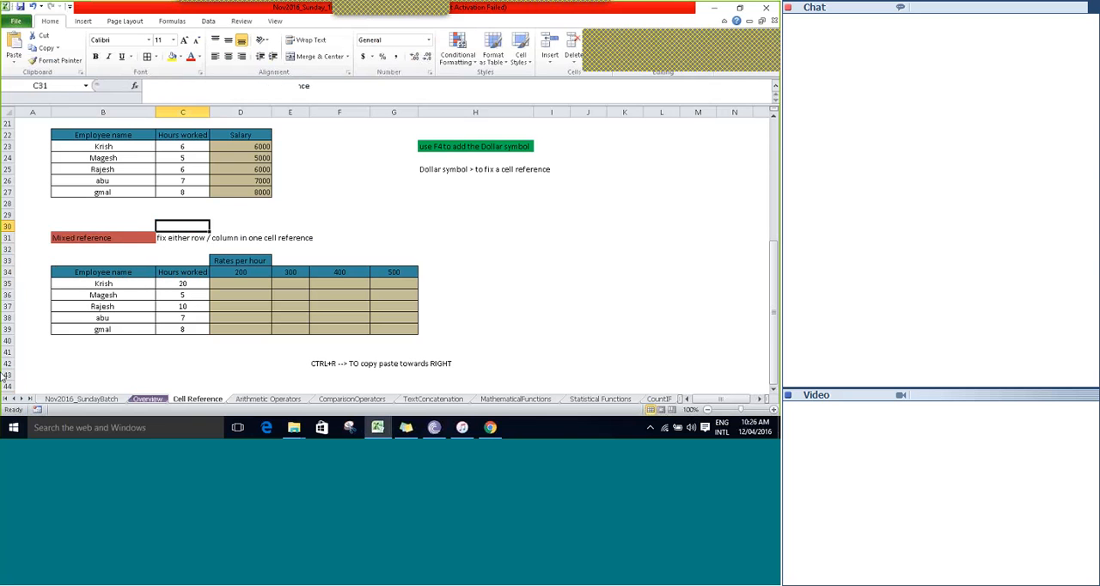
{"action": "key", "text": "Left"}
{"action": "key", "text": "Down"}
{"action": "key", "text": "Down"}
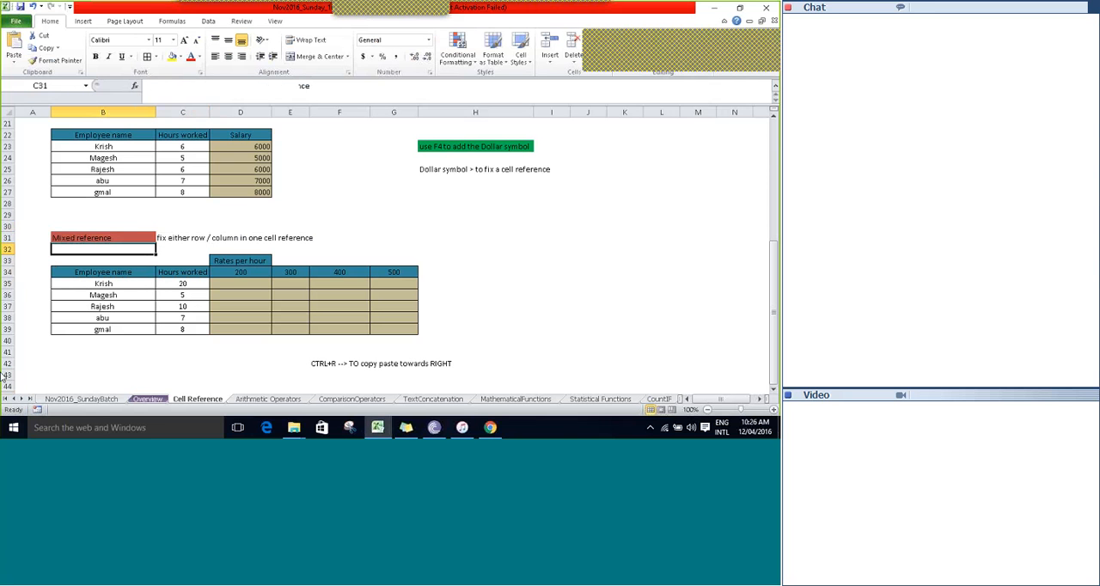
{"action": "key", "text": "Up"}
{"action": "key", "text": "Right"}
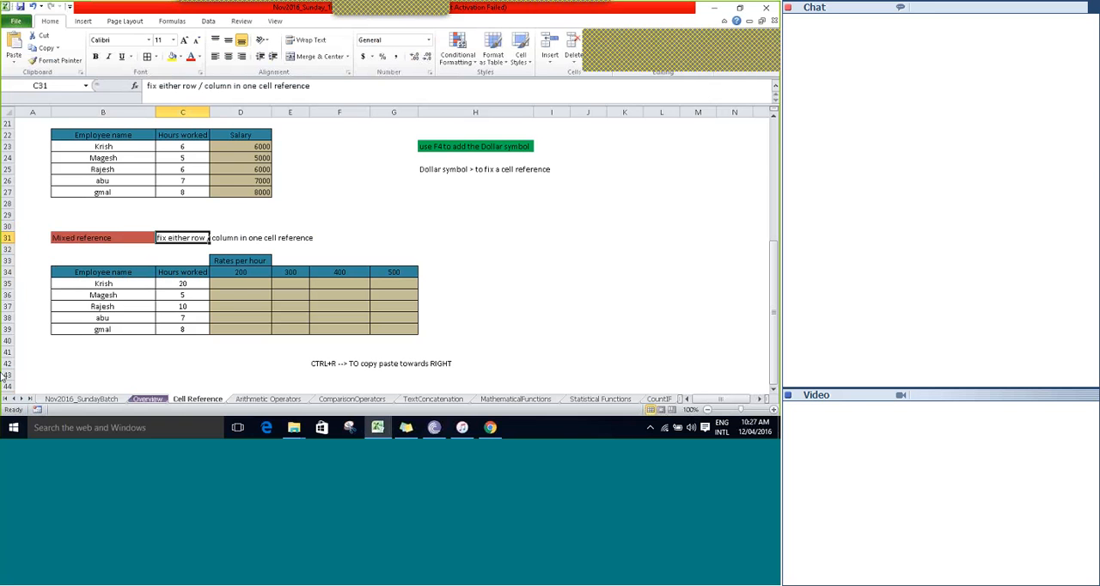
Examine the column and row parts of the $D$20 reference within the formula in D23.
{"action": "key", "text": "Up"}
{"action": "key", "text": "Up"}
{"action": "key", "text": "Up"}
{"action": "key", "text": "Up"}
{"action": "key", "text": "Up"}
{"action": "key", "text": "Up"}
{"action": "key", "text": "Up"}
{"action": "key", "text": "Up"}
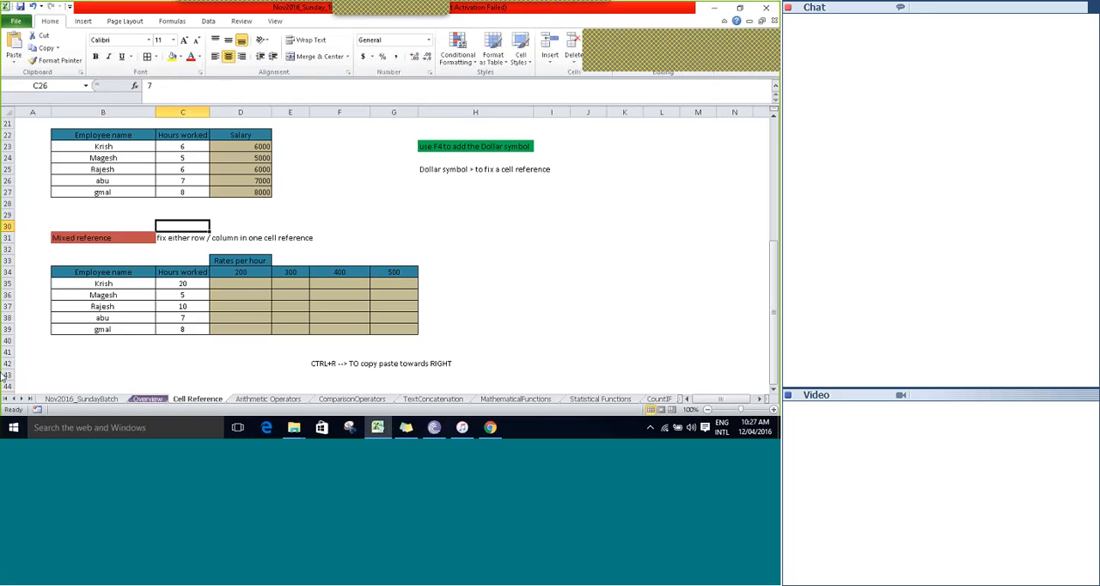
{"action": "key", "text": "Right"}
{"action": "key", "text": "F2"}
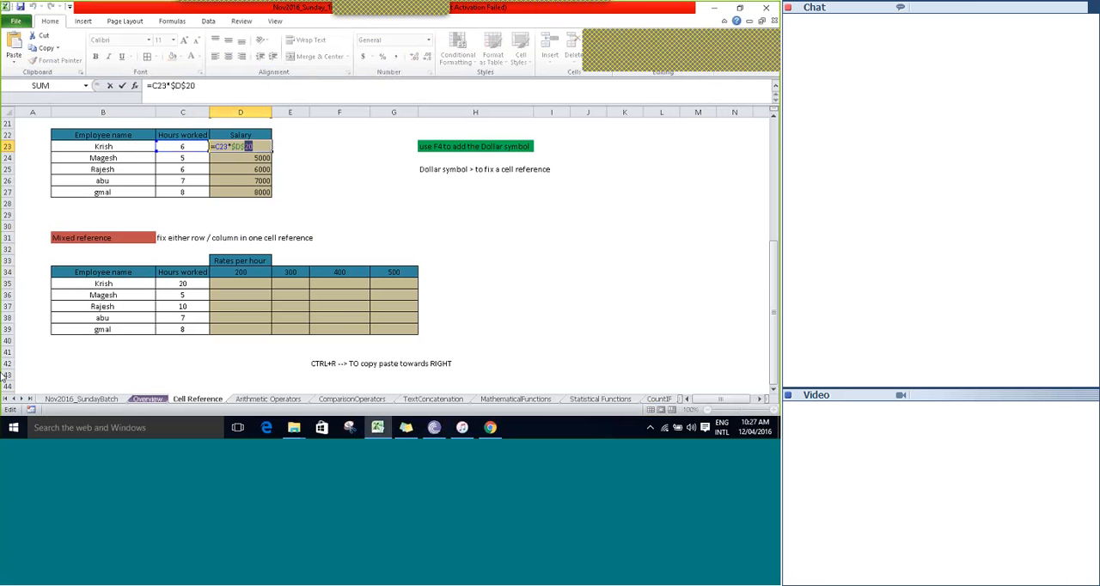
{"action": "key", "text": "shift+Left"}
{"action": "key", "text": "shift+Left"}
{"action": "key", "text": "shift+Left"}
{"action": "key", "text": "Left"}
{"action": "key", "text": "shift+End"}
{"action": "key", "text": "ctrl+Return"}
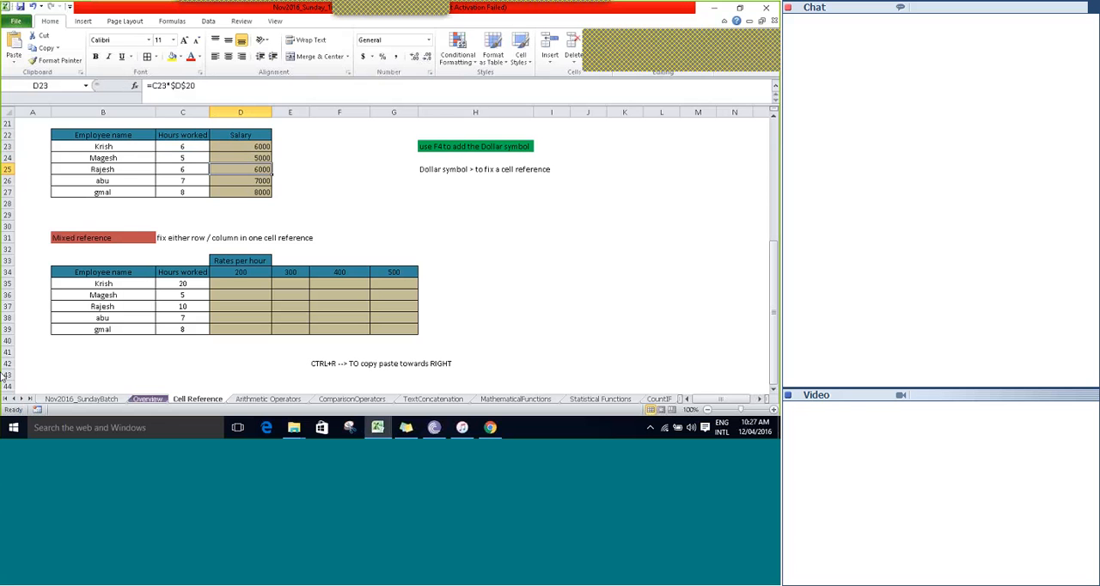
Begin a salary formula in D35 with a reference to the hours worked in C35.
{"action": "key", "text": "Down"}
{"action": "key", "text": "Down"}
{"action": "key", "text": "Down"}
{"action": "key", "text": "Down"}
{"action": "key", "text": "Down"}
{"action": "key", "text": "Down"}
{"action": "key", "text": "Down"}
{"action": "key", "text": "Down"}
{"action": "key", "text": "Down"}
{"action": "key", "text": "Down"}
{"action": "type", "text": "="}
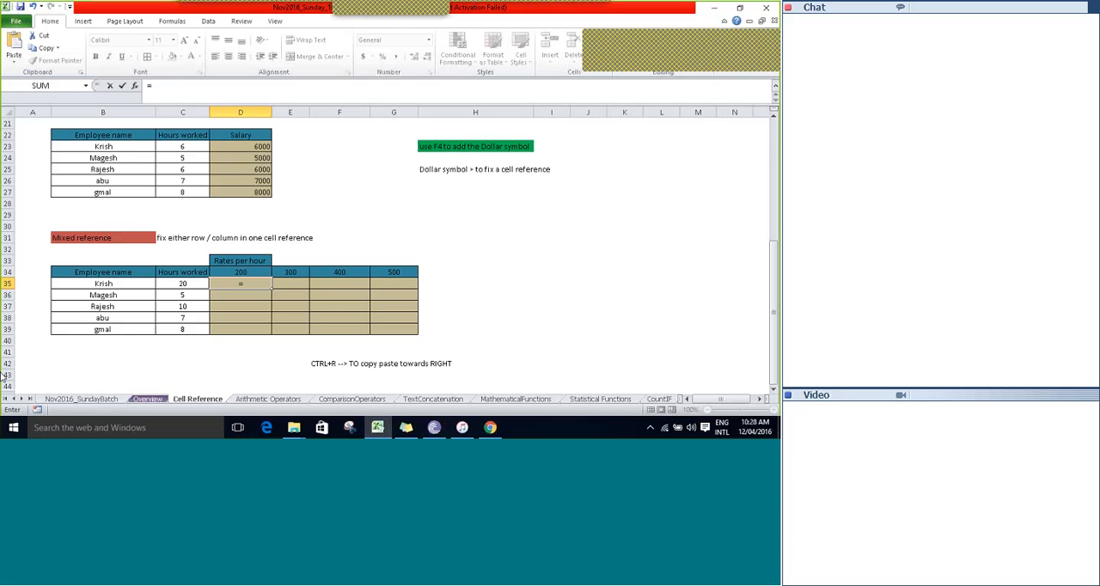
{"action": "key", "text": "Left"}
Step the formula's reference through the hours worked in C35 to C39 and return it to C35.
{"action": "key", "text": "Down"}
{"action": "key", "text": "Down"}
{"action": "key", "text": "Up"}
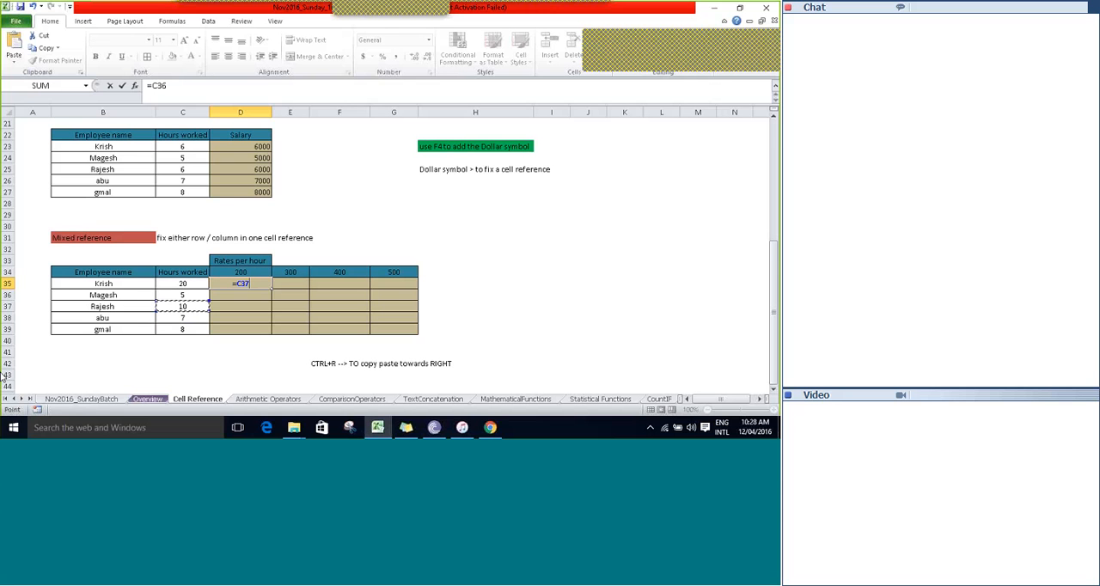
{"action": "key", "text": "Down"}
{"action": "key", "text": "Down"}
{"action": "key", "text": "Up"}
{"action": "key", "text": "Up"}
{"action": "key", "text": "Up"}
{"action": "key", "text": "Up"}
{"action": "key", "text": "Down"}
{"action": "key", "text": "Down"}
{"action": "key", "text": "Down"}
{"action": "key", "text": "Down"}
{"action": "key", "text": "Up"}
{"action": "key", "text": "Up"}
{"action": "key", "text": "Up"}
{"action": "key", "text": "Up"}
{"action": "key", "text": "Down"}
{"action": "key", "text": "Down"}
{"action": "key", "text": "Up"}
{"action": "key", "text": "Up"}
{"action": "key", "text": "Up"}
{"action": "key", "text": "Down"}
{"action": "key", "text": "Down"}
{"action": "key", "text": "Down"}
{"action": "key", "text": "Up"}
{"action": "key", "text": "Up"}
{"action": "key", "text": "Down"}
{"action": "key", "text": "Up"}
{"action": "key", "text": "Up"}
{"action": "key", "text": "Down"}
{"action": "key", "text": "Down"}
{"action": "key", "text": "Down"}
{"action": "key", "text": "Up"}
{"action": "key", "text": "Up"}
{"action": "key", "text": "Up"}
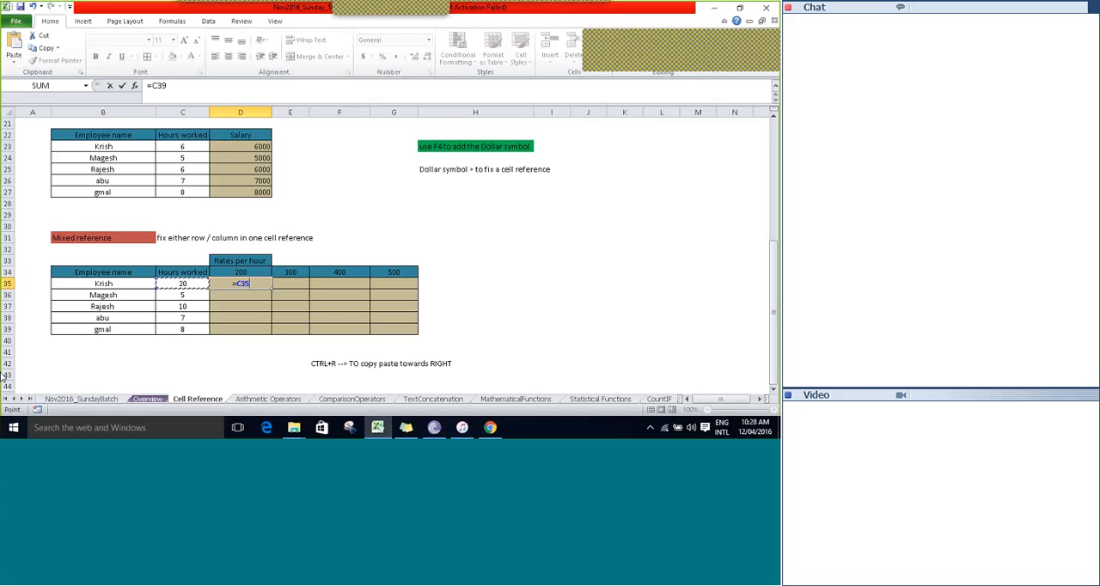
Fix only the column of the hours worked reference in D35, making it $C35.
{"action": "key", "text": "F4"}
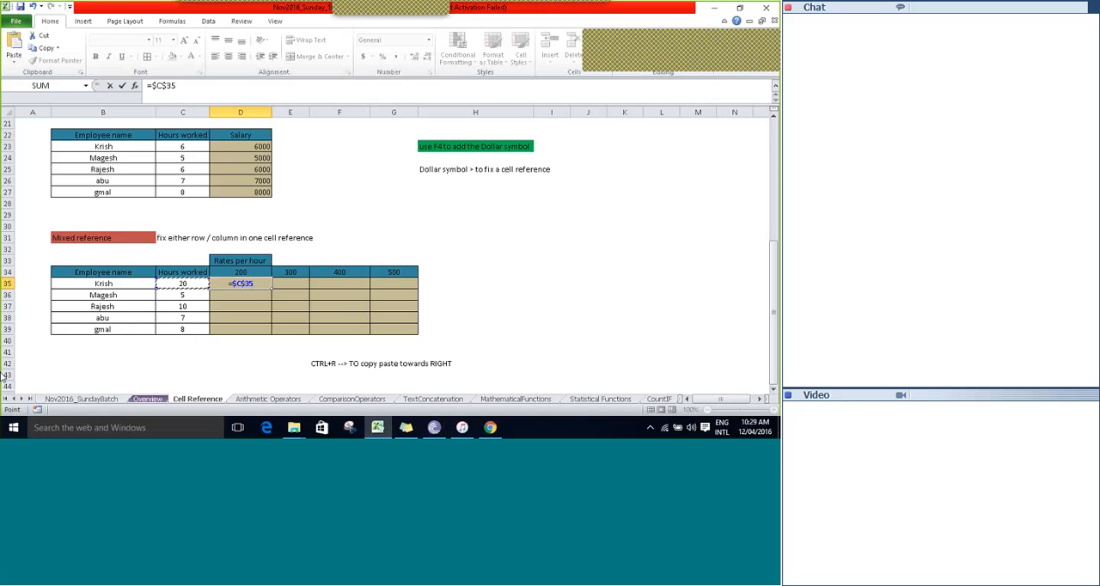
{"action": "key", "text": "F4"}
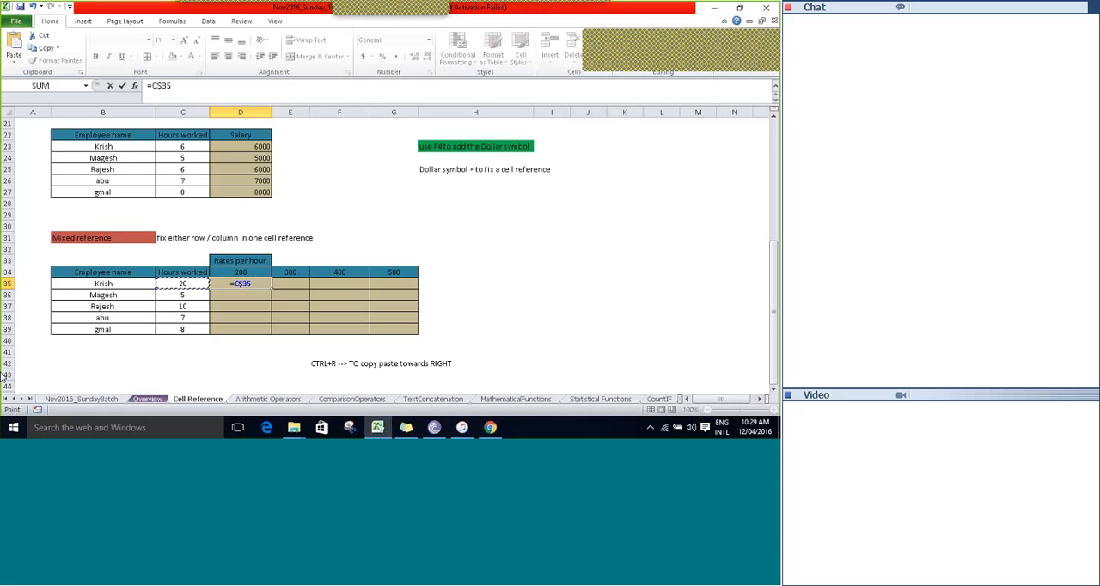
{"action": "key", "text": "F4"}
Extend the D35 salary formula by multiplying $C35 by a reference to the hourly rate in D34.
{"action": "type", "text": "*"}
{"action": "key", "text": "Up"}
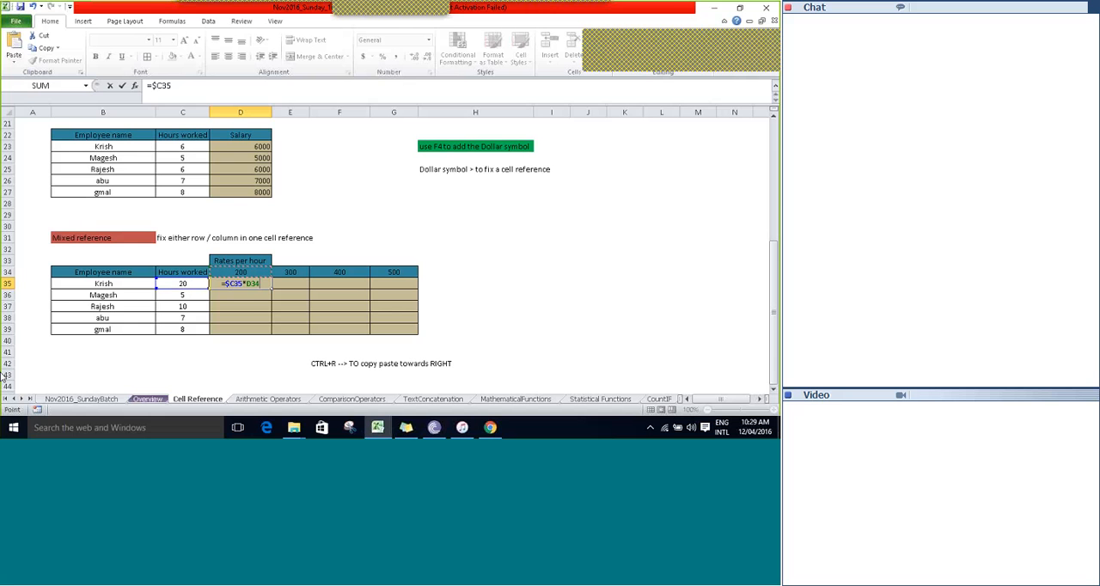
Step the formula's rate reference back and forth across D34 to G34 and return it to D34.
{"action": "key", "text": "Right"}
{"action": "key", "text": "Right"}
{"action": "key", "text": "Right"}
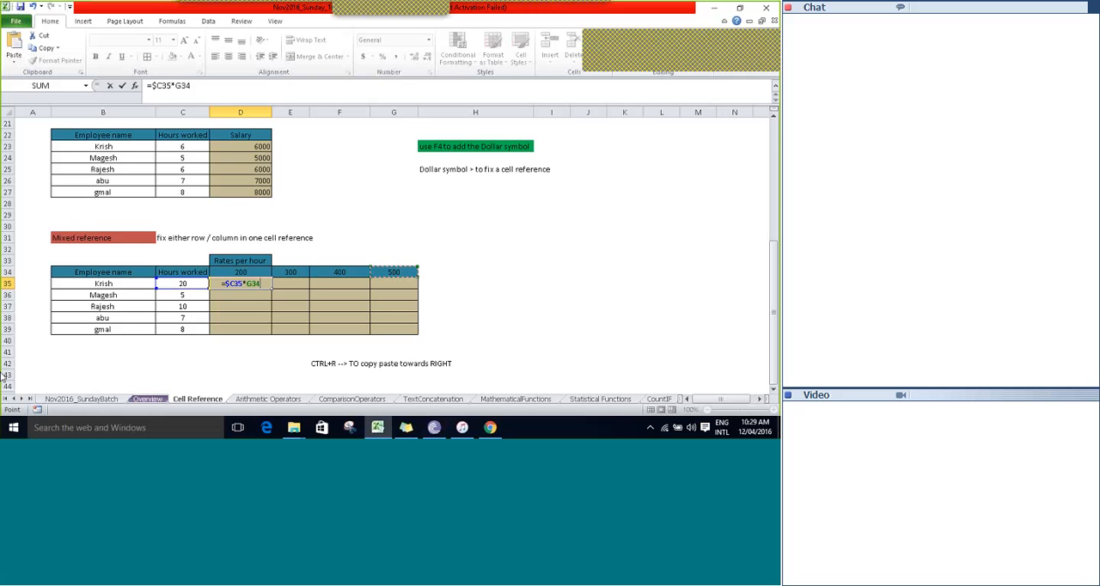
{"action": "key", "text": "Left"}
{"action": "key", "text": "Left"}
{"action": "key", "text": "Left"}
{"action": "key", "text": "Right"}
{"action": "key", "text": "Right"}
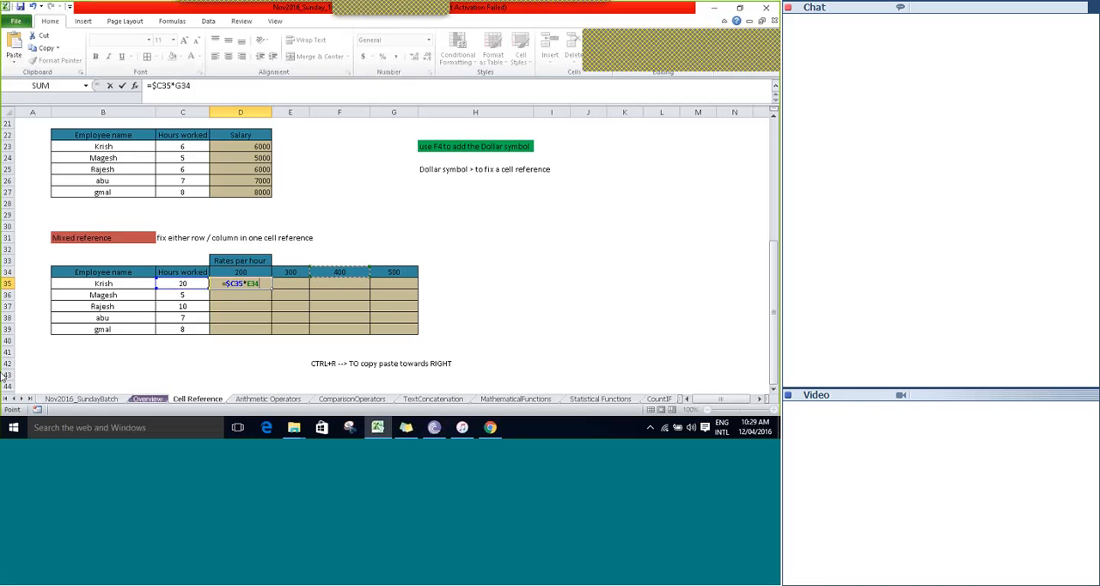
{"action": "key", "text": "Left"}
{"action": "key", "text": "Right"}
{"action": "key", "text": "Right"}
{"action": "key", "text": "Left"}
{"action": "key", "text": "Left"}
{"action": "key", "text": "Left"}
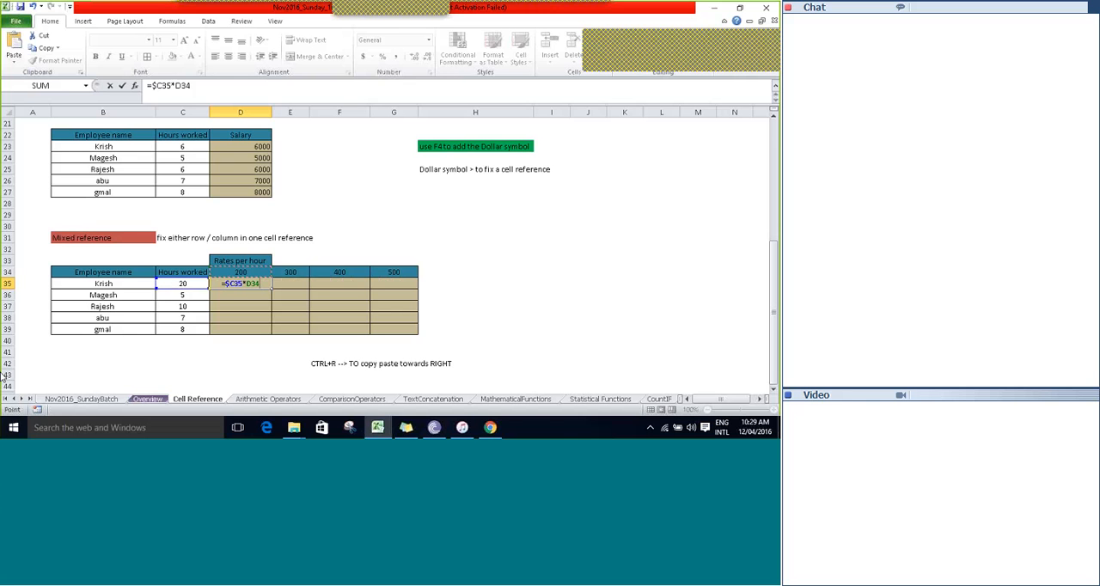
{"action": "key", "text": "Right"}
{"action": "key", "text": "Right"}
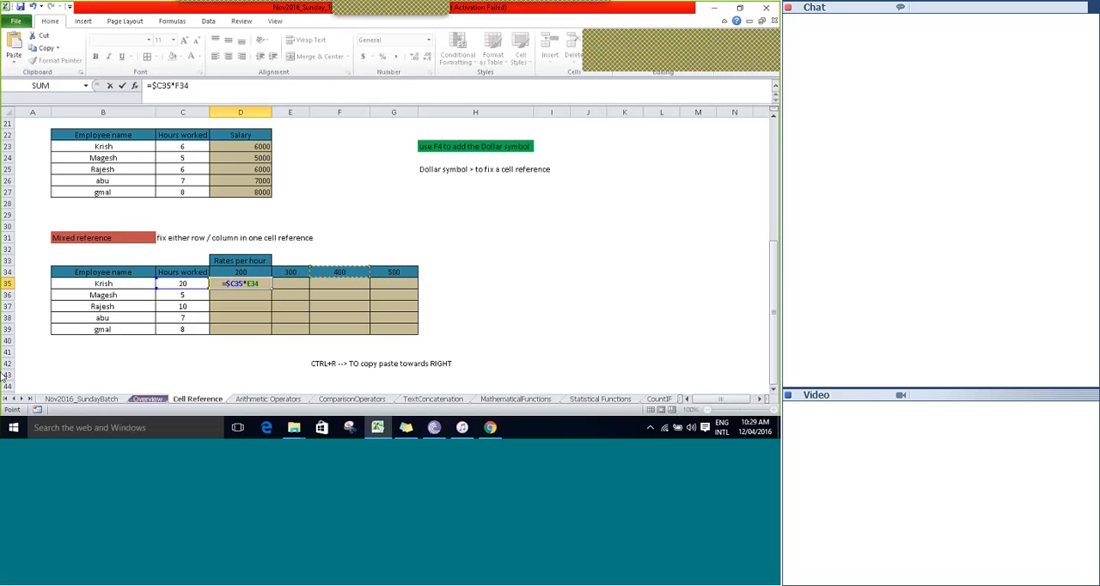
{"action": "key", "text": "Right"}
{"action": "key", "text": "Left"}
{"action": "key", "text": "Left"}
{"action": "key", "text": "Left"}
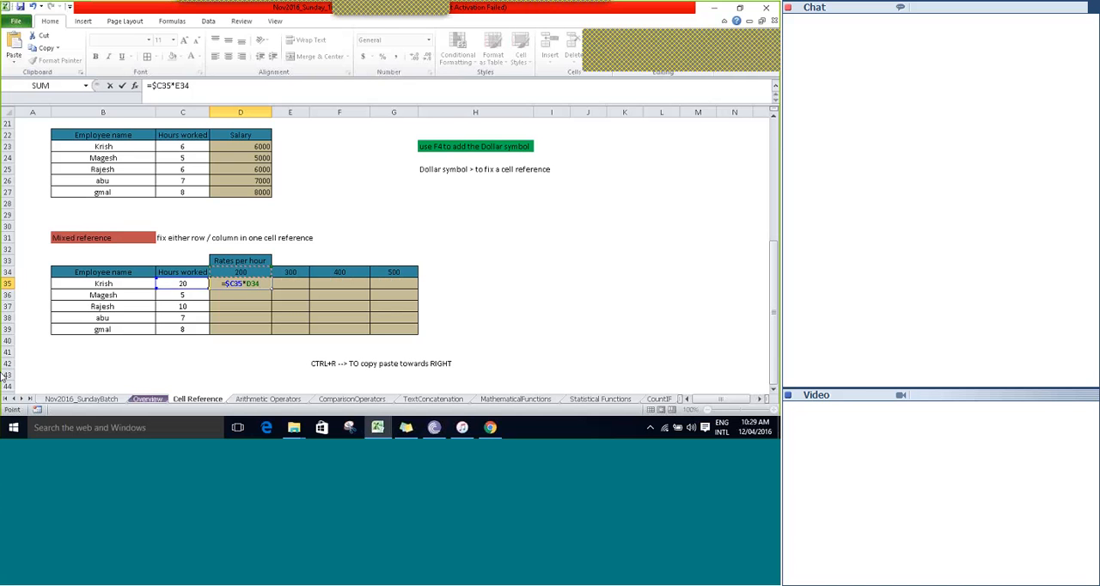
{"action": "key", "text": "Right"}
{"action": "key", "text": "Right"}
{"action": "key", "text": "Right"}
{"action": "key", "text": "Left"}
{"action": "key", "text": "Left"}
{"action": "key", "text": "Left"}
Fix only the row of the rate reference and enter the D35 formula as =$C35*D$34.
{"action": "key", "text": "F4"}
{"action": "key", "text": "F4"}
{"action": "key", "text": "Tab"}
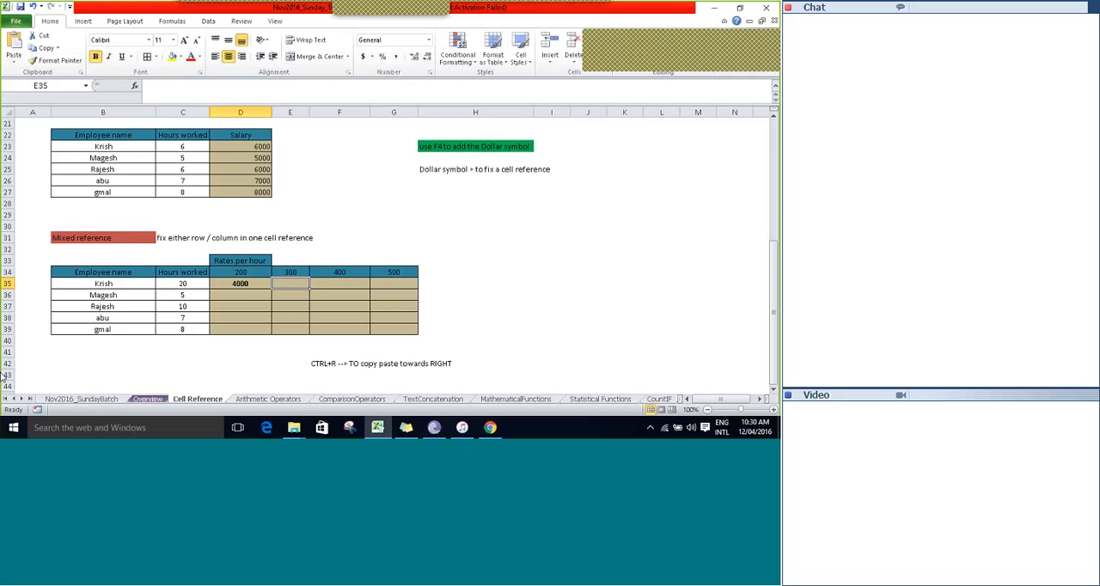
Fill the salary formula from D35 down and to the right across the whole grid D35:G39.
{"action": "key", "text": "Left"}
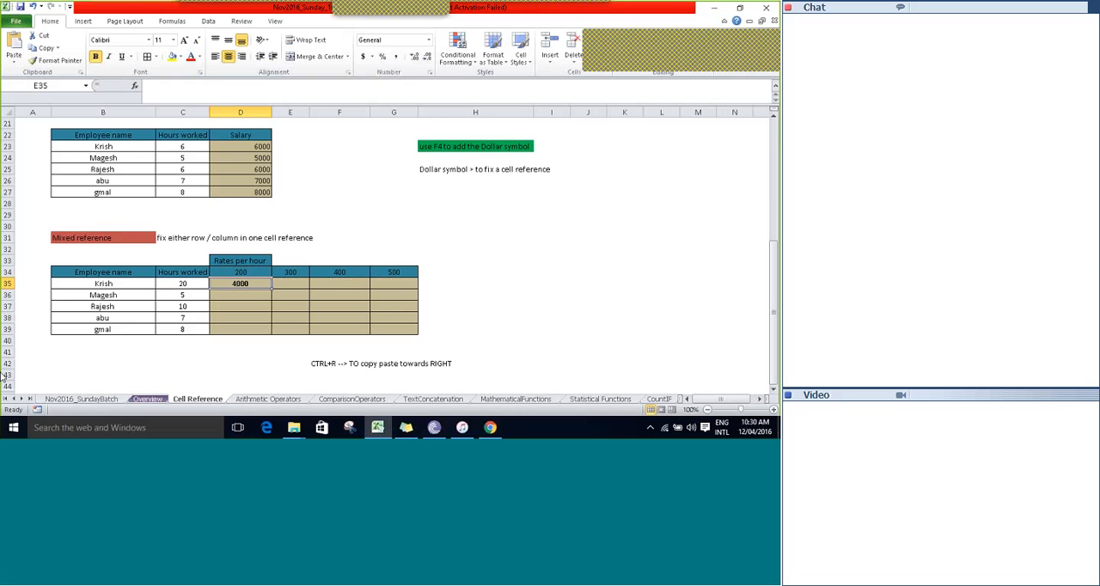
{"action": "key", "text": "shift+Down"}
{"action": "key", "text": "shift+Down"}
{"action": "key", "text": "shift+Down"}
{"action": "key", "text": "shift+Down"}
{"action": "key", "text": "shift+Right"}
{"action": "key", "text": "shift+Right"}
{"action": "key", "text": "shift+Right"}
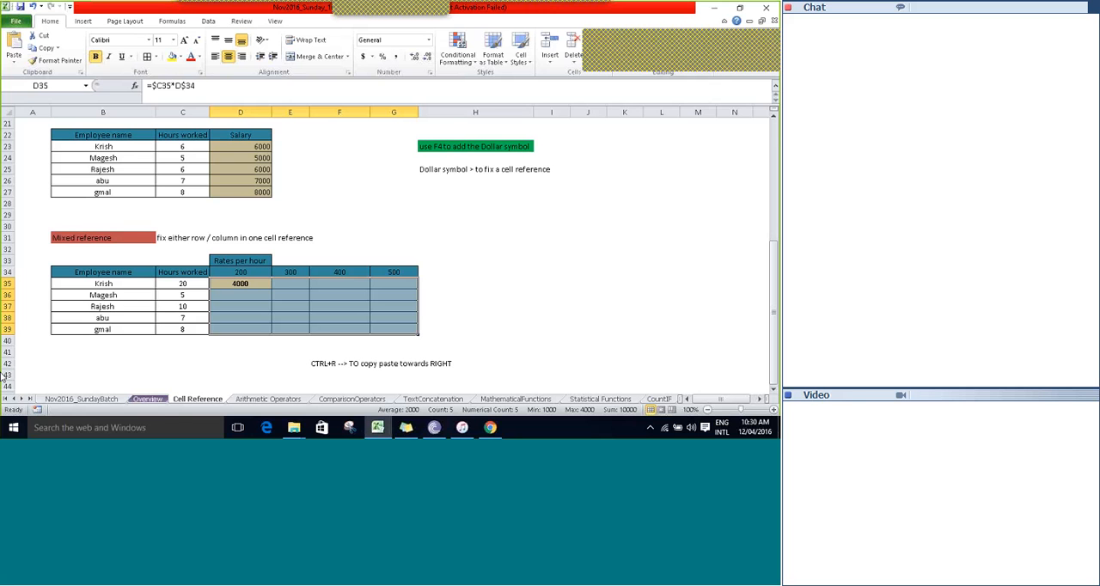
{"action": "key", "text": "ctrl+d"}
{"action": "key", "text": "ctrl+r"}
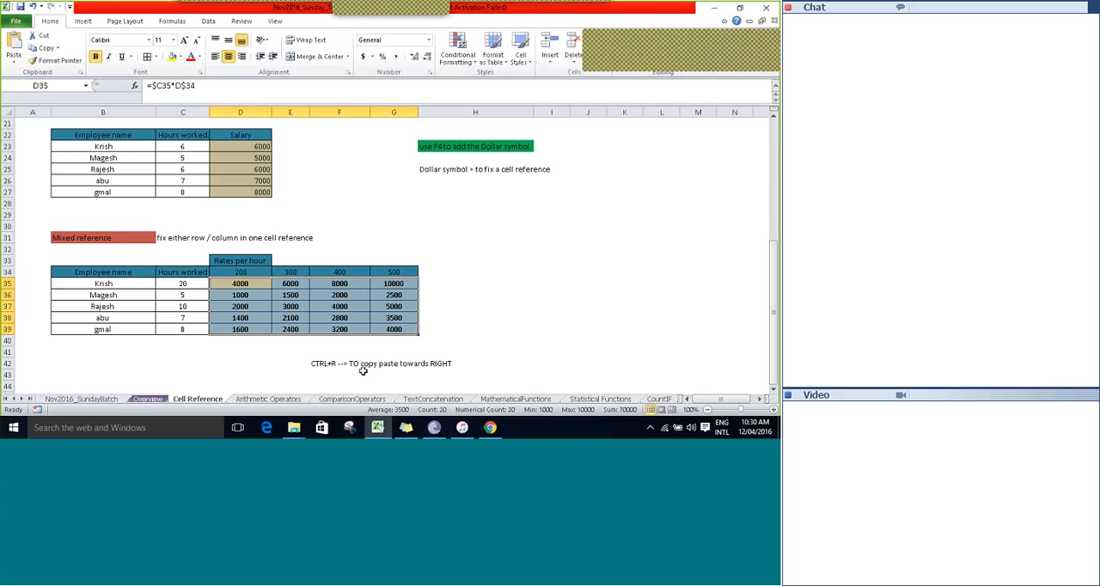
Examine the mixed references in the copied salary formulas in G39, E37 and F37.
{"action": "left_click", "coordinate": [293, 286]}
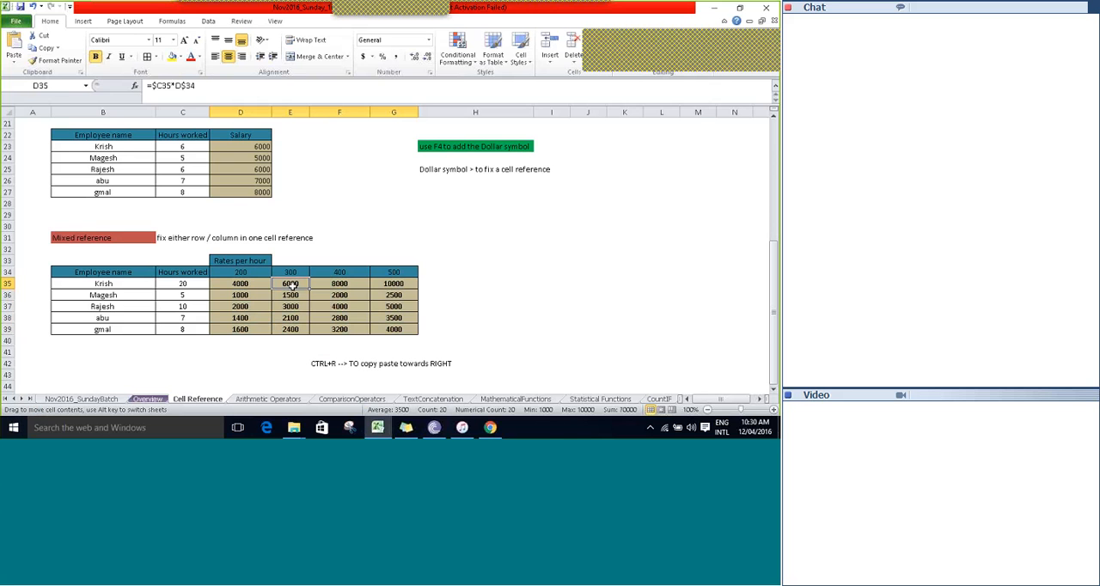
{"action": "left_click", "coordinate": [391, 329]}
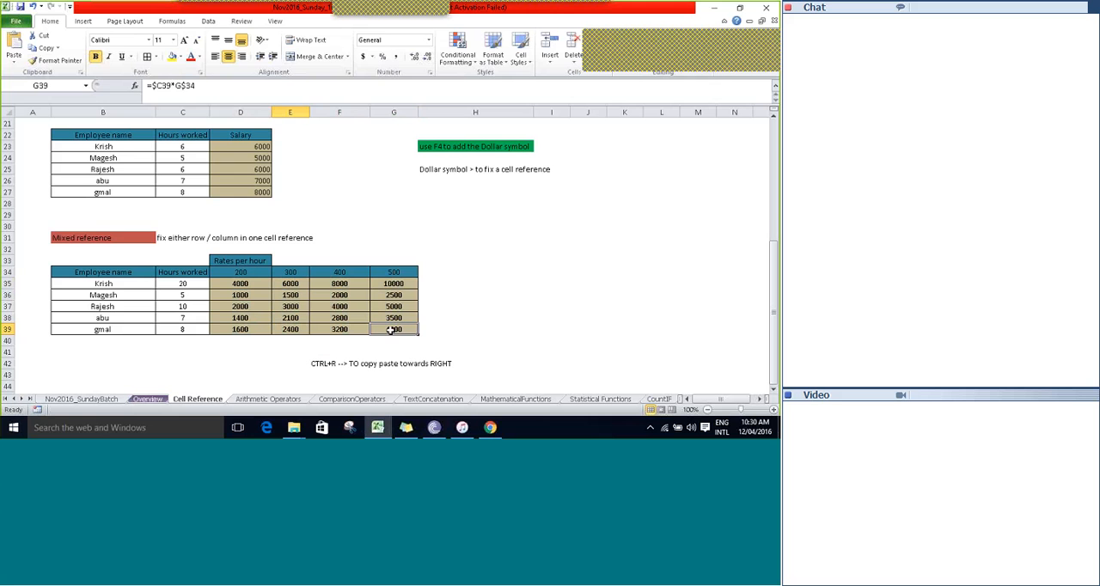
{"action": "double_click", "coordinate": [391, 329]}
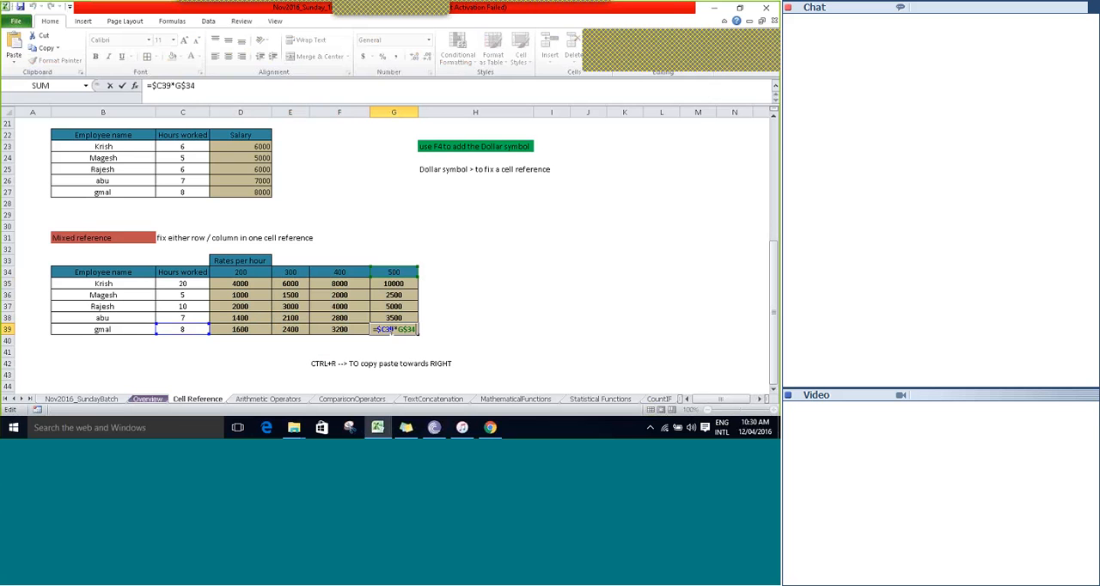
{"action": "key", "text": "Escape"}
{"action": "key", "text": "Up"}
{"action": "key", "text": "Up"}
{"action": "key", "text": "Left"}
{"action": "key", "text": "Left"}
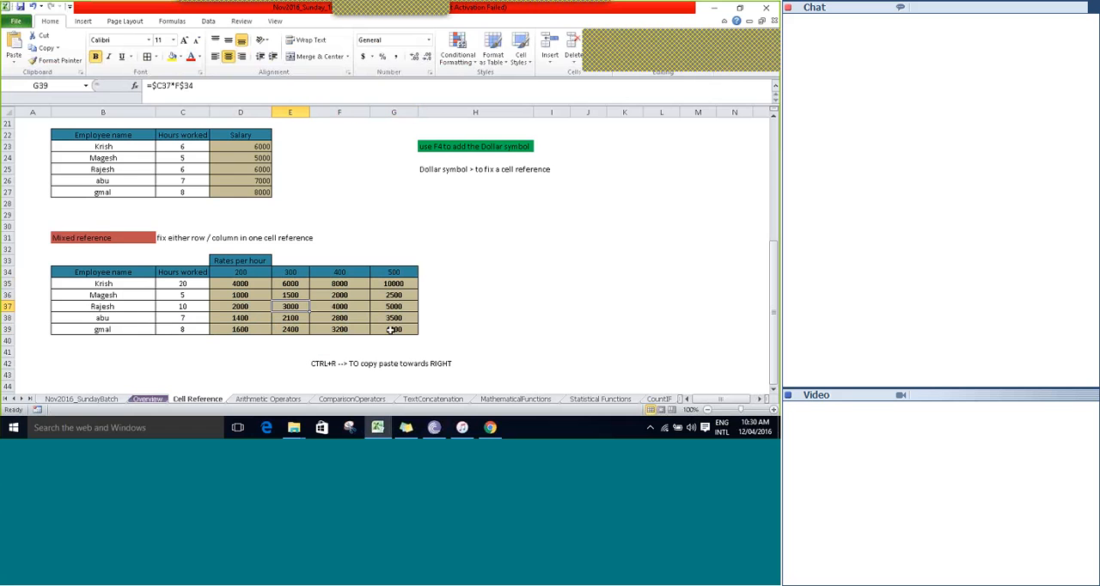
{"action": "key", "text": "F2"}
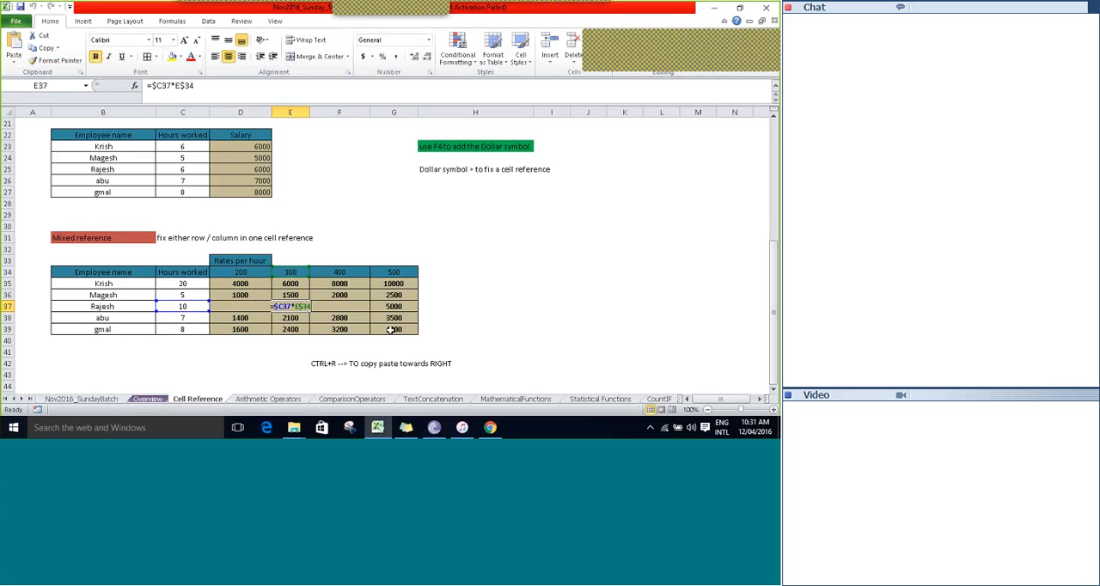
{"action": "key", "text": "Tab"}
{"action": "key", "text": "F2"}
{"action": "key", "text": "Escape"}
Examine which hours and rate cells the copied salary formula in D36 refers to.
{"action": "key", "text": "Left"}
{"action": "key", "text": "Up"}
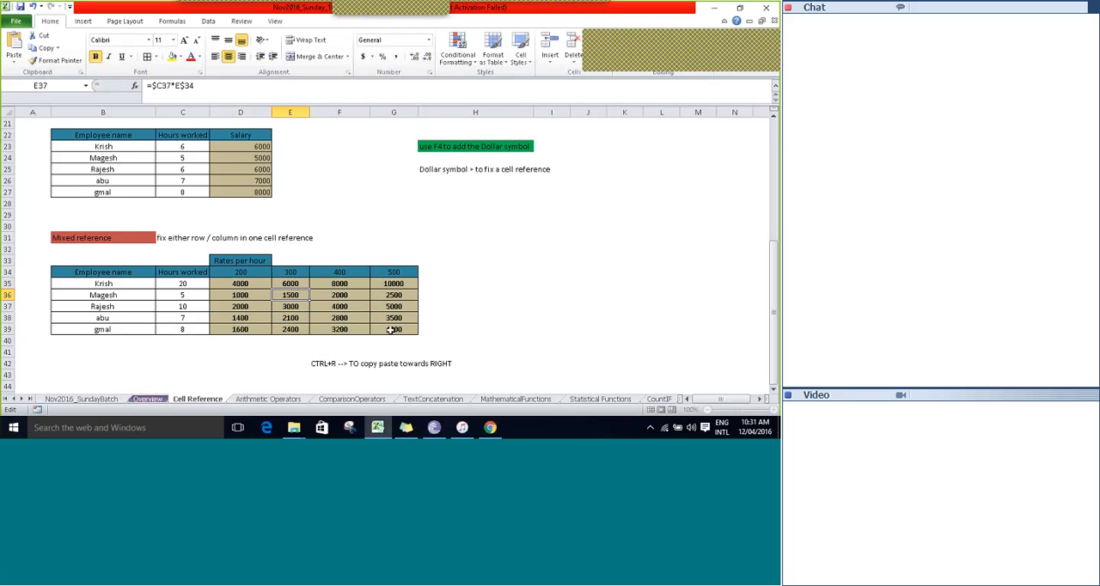
{"action": "key", "text": "Up"}
{"action": "key", "text": "Left"}
{"action": "key", "text": "Down"}
{"action": "key", "text": "F2"}
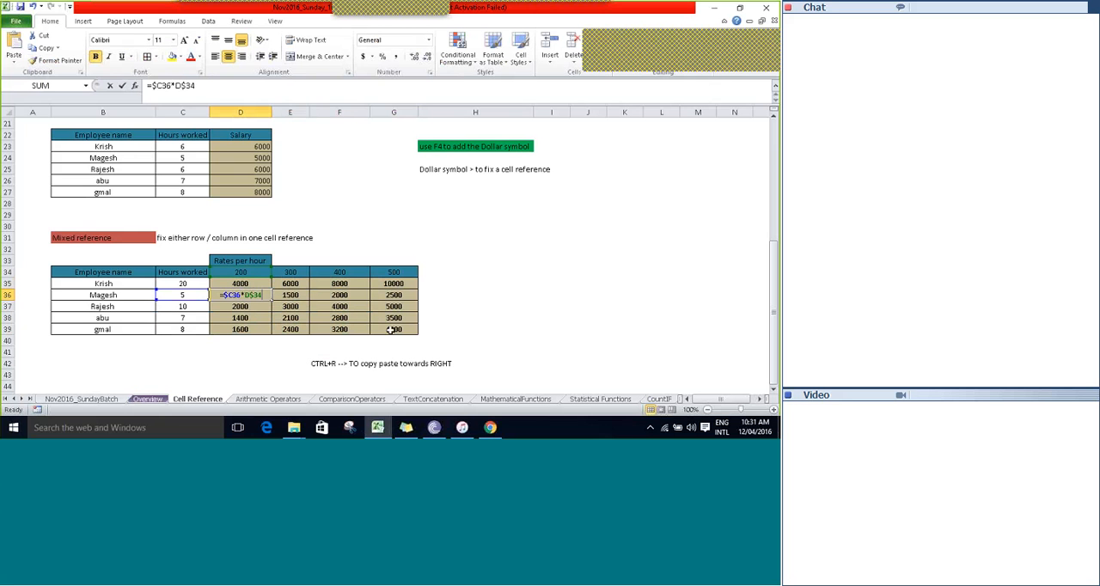
{"action": "key", "text": "Escape"}
{"action": "key", "text": "Escape"}
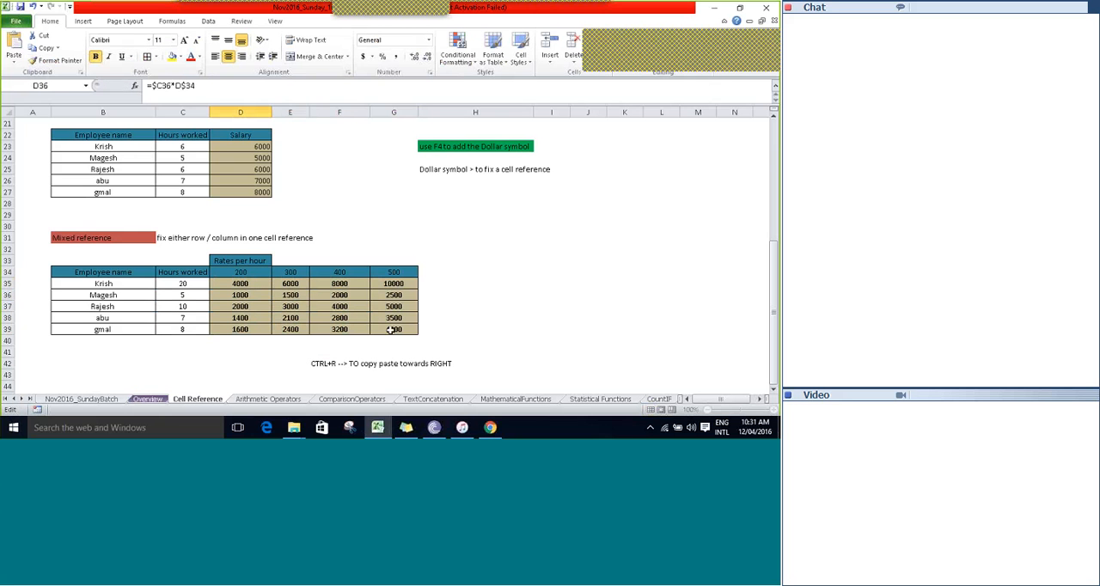
Review the mixed reference note in C31 and go through the sheet's examples from the beginning.
{"action": "key", "text": "Up"}
{"action": "key", "text": "Up"}
{"action": "key", "text": "Up"}
{"action": "key", "text": "Up"}
{"action": "key", "text": "Left"}
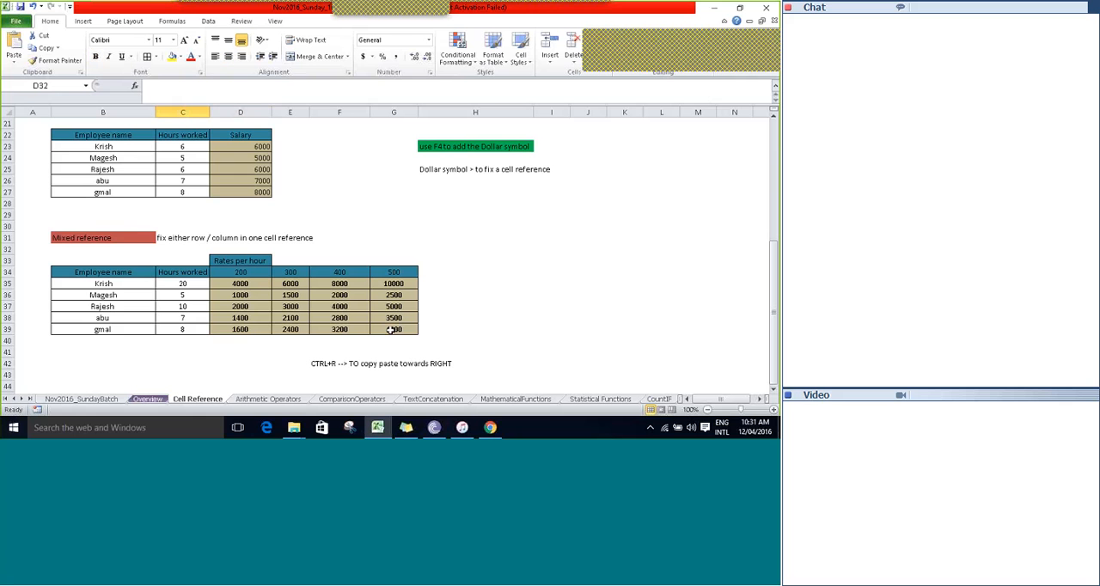
{"action": "key", "text": "Up"}
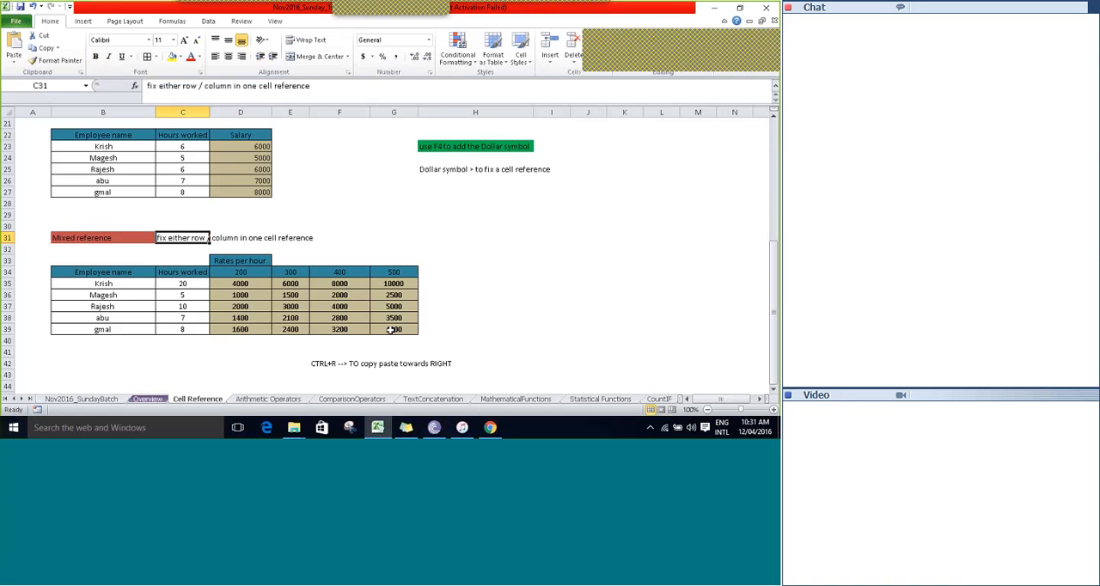
{"action": "key", "text": "Up"}
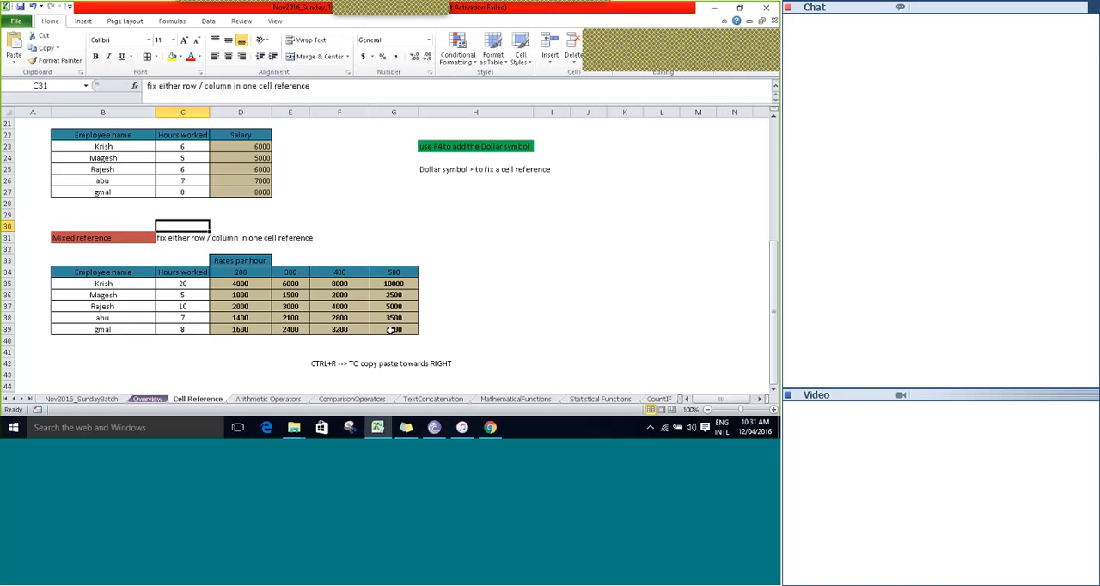
{"action": "scroll", "coordinate": [391, 330], "scroll_direction": "up", "scroll_amount": 6}
{"action": "key", "text": "Up"}
{"action": "key", "text": "Up"}
{"action": "key", "text": "Left"}
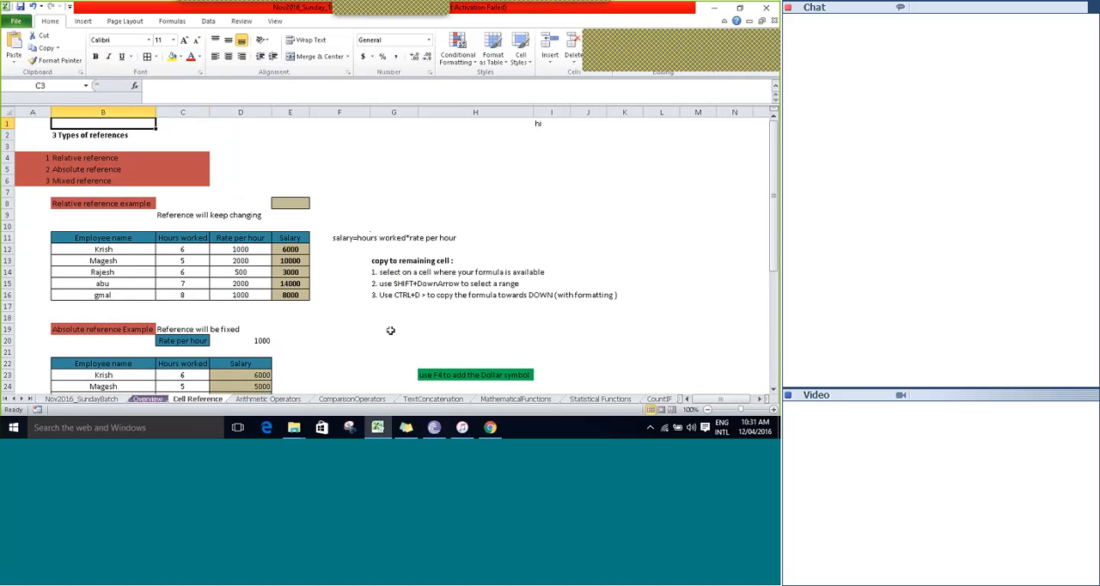
{"action": "key", "text": "Down"}
{"action": "key", "text": "Down"}
{"action": "key", "text": "Down"}
{"action": "key", "text": "Down"}
{"action": "key", "text": "Down"}
{"action": "key", "text": "Down"}
{"action": "key", "text": "Down"}
{"action": "key", "text": "Down"}
{"action": "key", "text": "Down"}
{"action": "key", "text": "Down"}
{"action": "key", "text": "Down"}
{"action": "key", "text": "Down"}
{"action": "key", "text": "Down"}
{"action": "key", "text": "Down"}
{"action": "key", "text": "Down"}
{"action": "key", "text": "Down"}
{"action": "key", "text": "Down"}
{"action": "key", "text": "Down"}
{"action": "key", "text": "Down"}
{"action": "key", "text": "Down"}
{"action": "key", "text": "Down"}
{"action": "key", "text": "Down"}
{"action": "key", "text": "Down"}
{"action": "key", "text": "Down"}
{"action": "key", "text": "Down"}
{"action": "key", "text": "Down"}
{"action": "key", "text": "Down"}
{"action": "key", "text": "Down"}
{"action": "key", "text": "Down"}
{"action": "key", "text": "Down"}
{"action": "key", "text": "Down"}
{"action": "key", "text": "Down"}
{"action": "key", "text": "Down"}
{"action": "key", "text": "Down"}
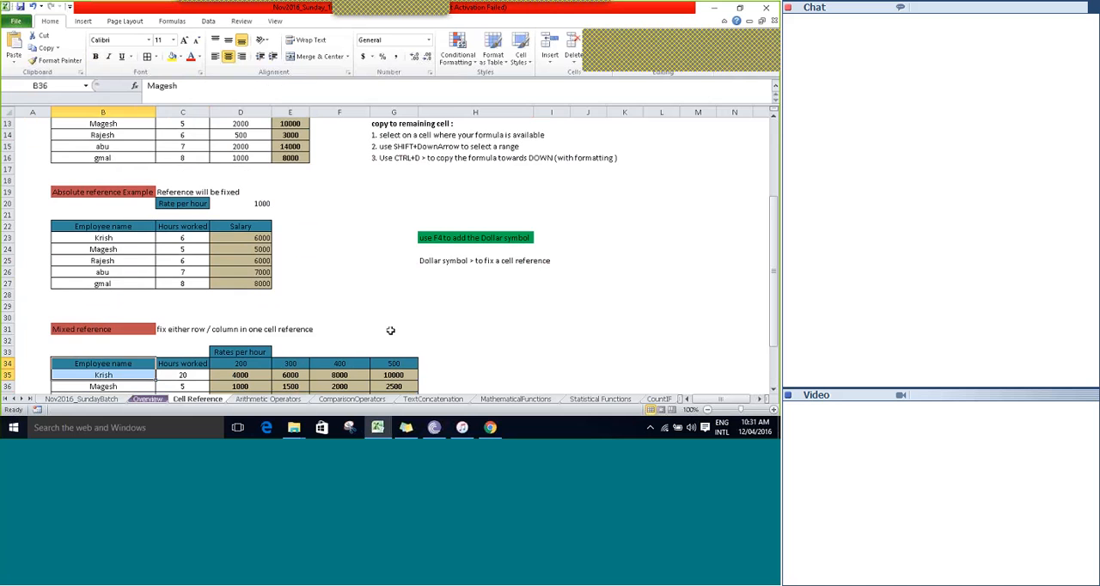
Highlight the mixed reference table B34:G39 and return to the list of reference types at the sheet's start.
{"action": "key", "text": "shift+Down"}
{"action": "key", "text": "shift+Down"}
{"action": "key", "text": "shift+Down"}
{"action": "key", "text": "shift+Down"}
{"action": "key", "text": "shift+Down"}
{"action": "key", "text": "shift+Down"}
{"action": "key", "text": "shift+Up"}
{"action": "key", "text": "shift+Up"}
{"action": "key", "text": "shift+Right"}
{"action": "key", "text": "shift+Right"}
{"action": "key", "text": "shift+Right"}
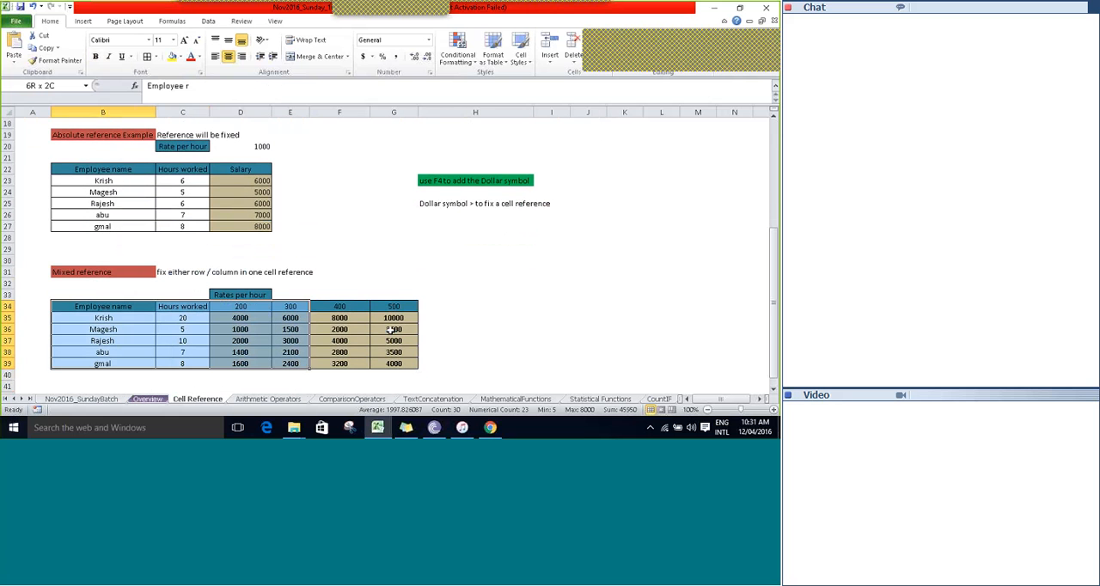
{"action": "key", "text": "shift+Right"}
{"action": "key", "text": "shift+Right"}
{"action": "key", "text": "Up"}
{"action": "key", "text": "Up"}
{"action": "key", "text": "Up"}
{"action": "key", "text": "Up"}
{"action": "key", "text": "Up"}
{"action": "key", "text": "Up"}
{"action": "key", "text": "Up"}
{"action": "key", "text": "Up"}
{"action": "key", "text": "Up"}
{"action": "key", "text": "Up"}
{"action": "key", "text": "Up"}
{"action": "key", "text": "Up"}
{"action": "key", "text": "Up"}
{"action": "key", "text": "Up"}
{"action": "key", "text": "Up"}
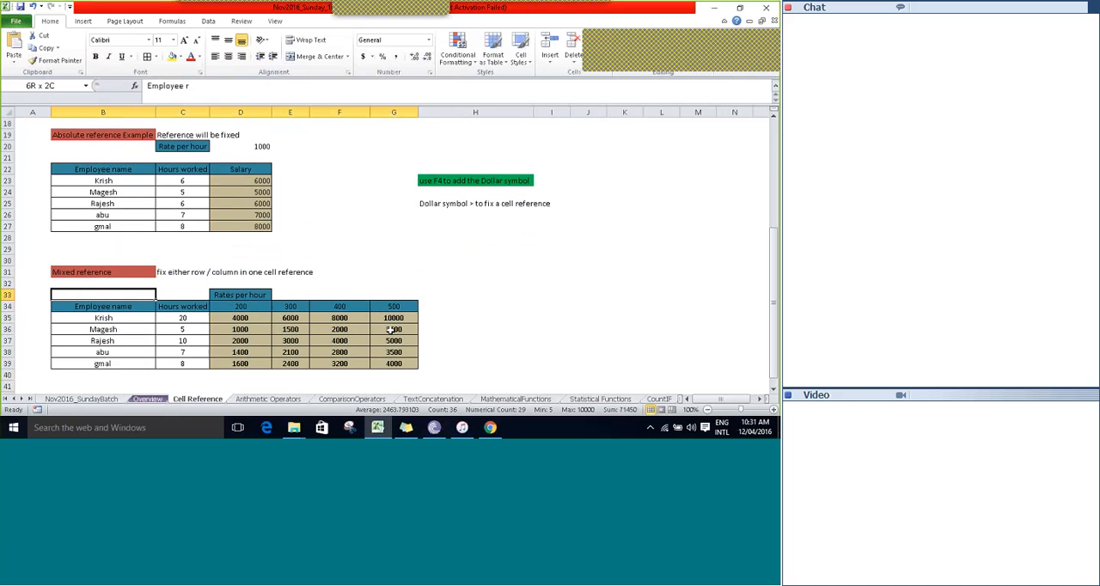
{"action": "key", "text": "Up"}
{"action": "key", "text": "Up"}
{"action": "key", "text": "Up"}
{"action": "key", "text": "Up"}
{"action": "key", "text": "Up"}
{"action": "key", "text": "Up"}
{"action": "key", "text": "Up"}
{"action": "key", "text": "Up"}
{"action": "key", "text": "Up"}
{"action": "key", "text": "Up"}
{"action": "key", "text": "Up"}
{"action": "key", "text": "Up"}
{"action": "key", "text": "Up"}
{"action": "key", "text": "Up"}
{"action": "key", "text": "Up"}
{"action": "key", "text": "Up"}
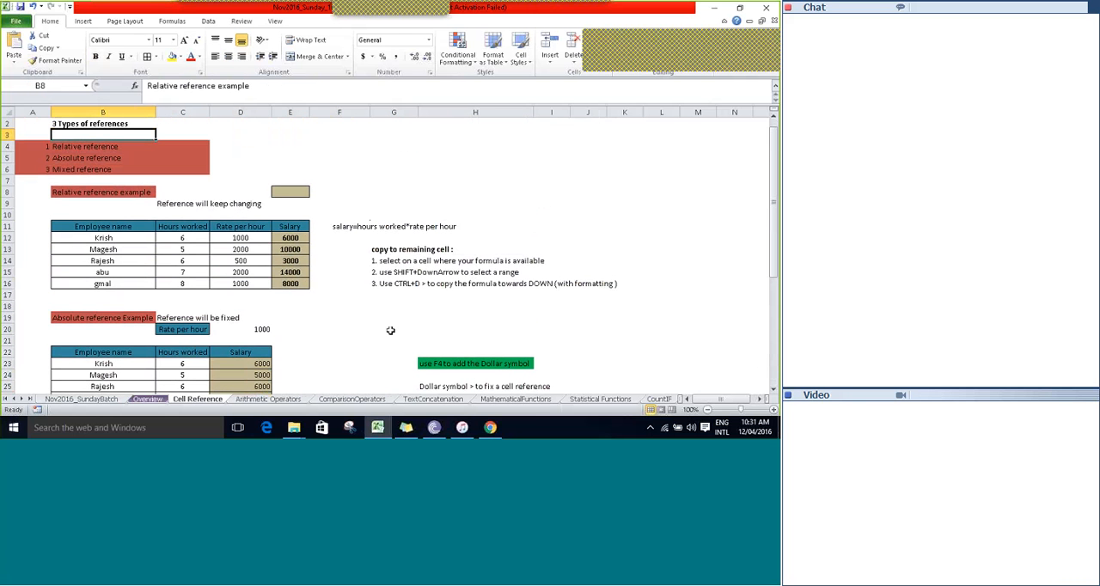
Review the relative reference example with its note in C9 and the absolute reference note in C19.
{"action": "key", "text": "Down"}
{"action": "key", "text": "Down"}
{"action": "key", "text": "Down"}
{"action": "key", "text": "Down"}
{"action": "key", "text": "Down"}
{"action": "key", "text": "Down"}
{"action": "key", "text": "Down"}
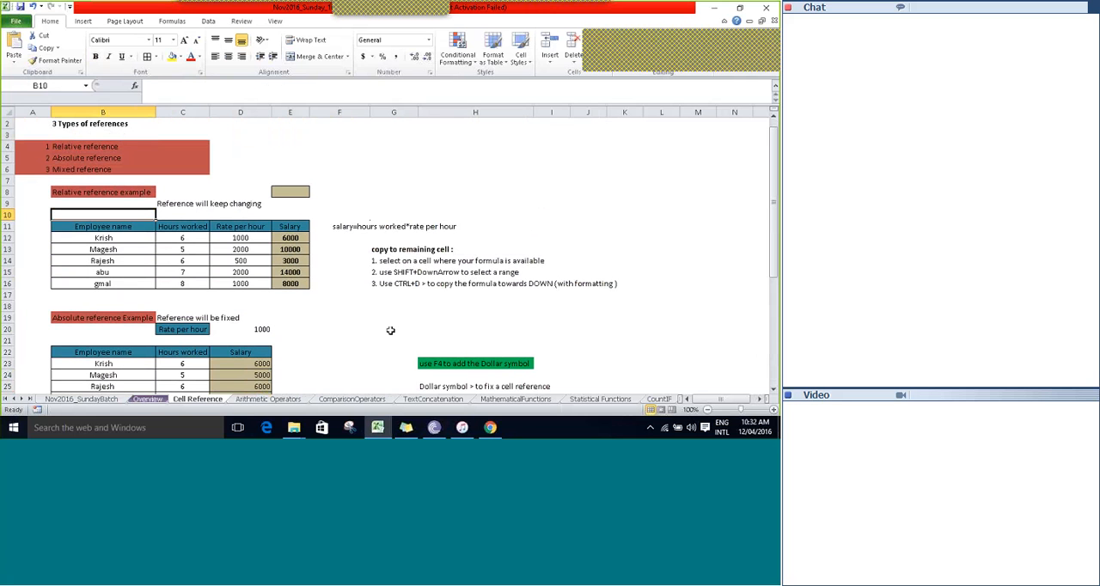
{"action": "key", "text": "Down"}
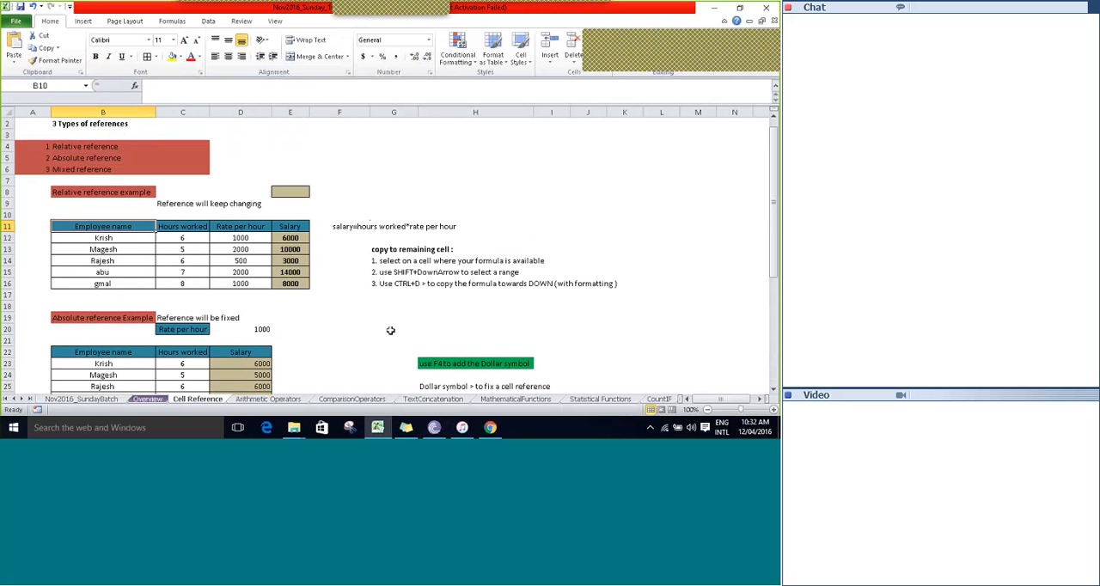
{"action": "key", "text": "Up"}
{"action": "key", "text": "Up"}
{"action": "key", "text": "Right"}
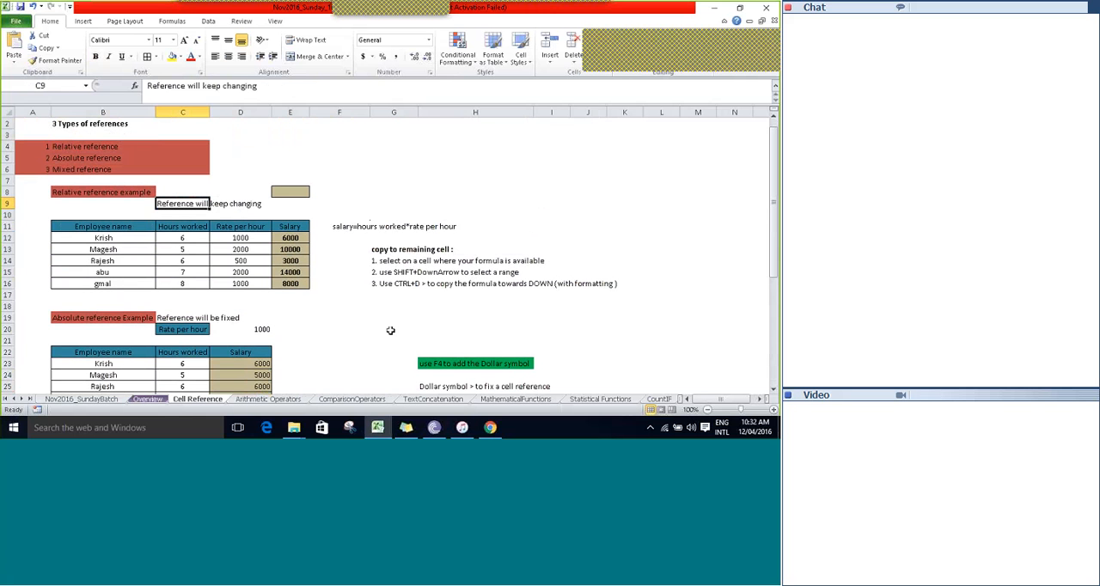
{"action": "key", "text": "Down"}
{"action": "key", "text": "Down"}
{"action": "key", "text": "Down"}
{"action": "key", "text": "Down"}
{"action": "key", "text": "Down"}
{"action": "key", "text": "Down"}
{"action": "key", "text": "Down"}
{"action": "key", "text": "Down"}
{"action": "key", "text": "Down"}
{"action": "key", "text": "Down"}
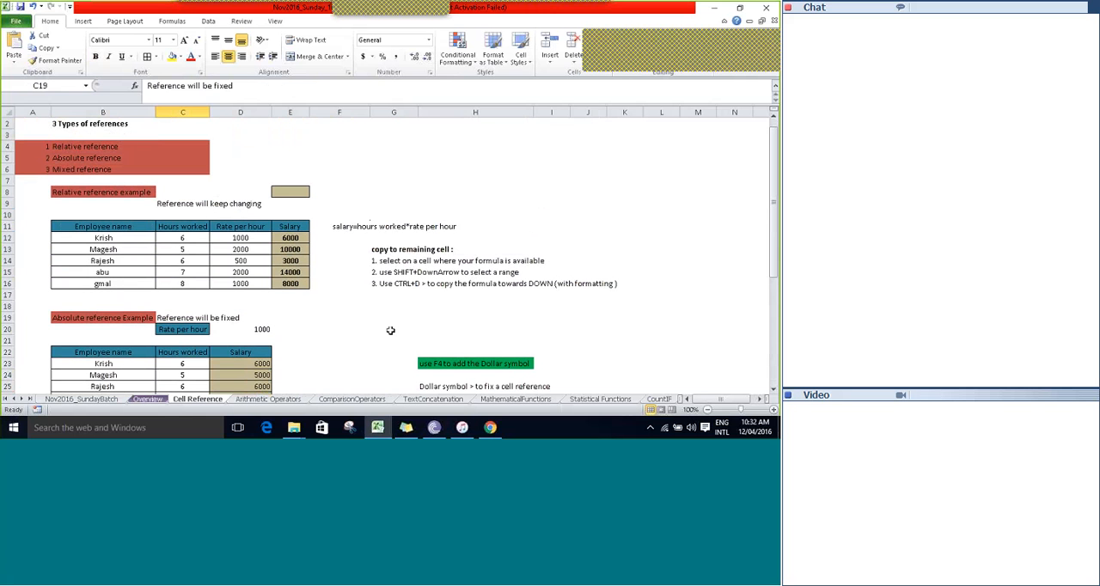
Review the absolute reference example and the Absolute reference entry in the list of three reference types.
{"action": "scroll", "coordinate": [390, 329], "scroll_direction": "down", "scroll_amount": 3}
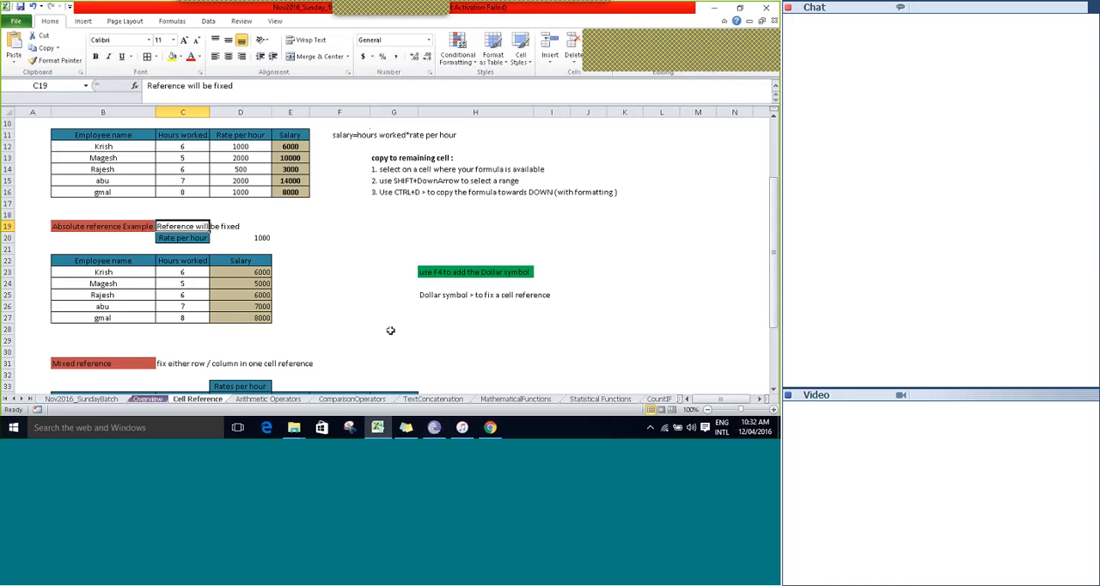
{"action": "key", "text": "Up"}
{"action": "key", "text": "Up"}
{"action": "key", "text": "Up"}
{"action": "key", "text": "Up"}
{"action": "key", "text": "Up"}
{"action": "key", "text": "Up"}
{"action": "key", "text": "Up"}
{"action": "key", "text": "Up"}
{"action": "key", "text": "Up"}
{"action": "key", "text": "Up"}
{"action": "key", "text": "Up"}
{"action": "key", "text": "Up"}
{"action": "key", "text": "Up"}
{"action": "key", "text": "Up"}
{"action": "key", "text": "Up"}
{"action": "key", "text": "Up"}
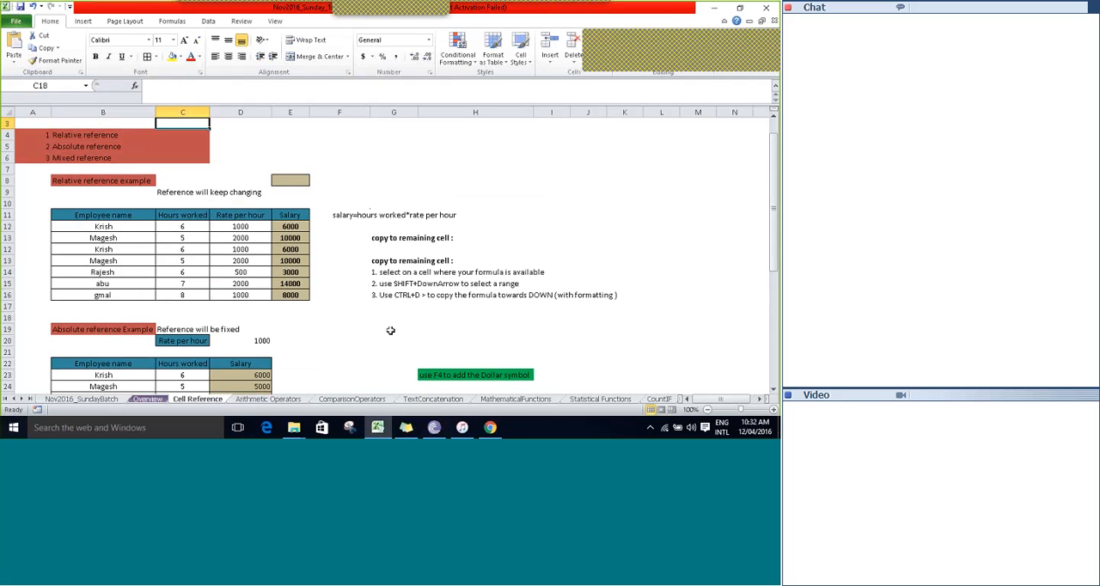
{"action": "key", "text": "Down"}
{"action": "key", "text": "Left"}
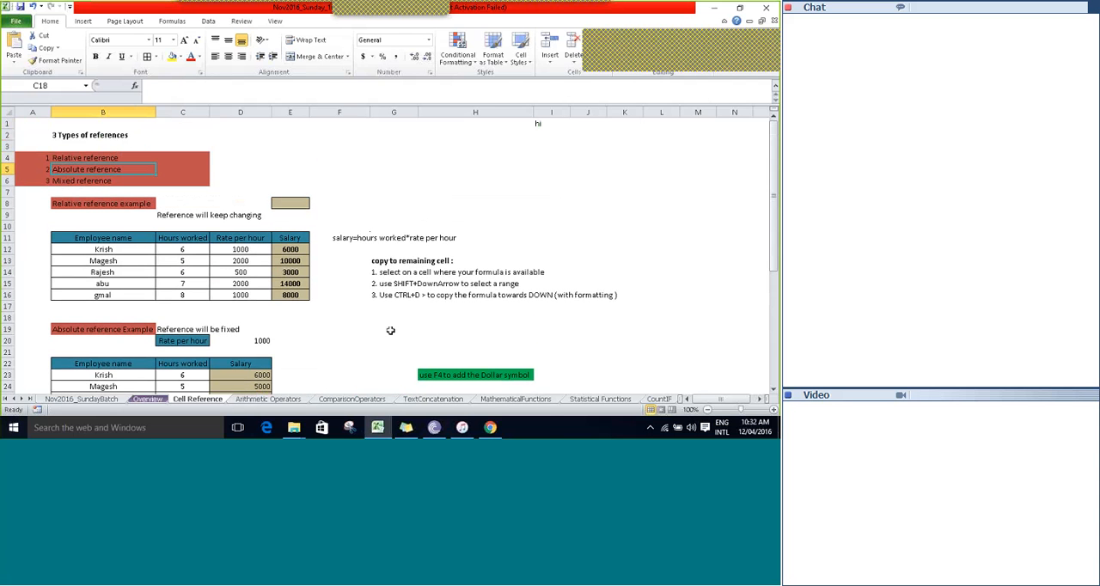
{"action": "key", "text": "Right"}
{"action": "key", "text": "Right"}
{"action": "key", "text": "Right"}
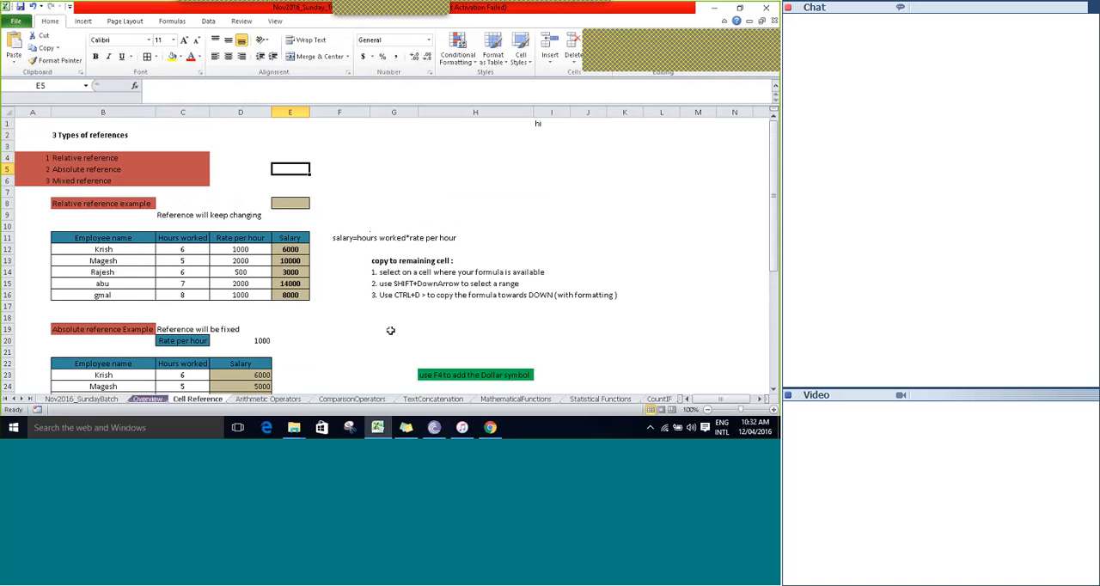
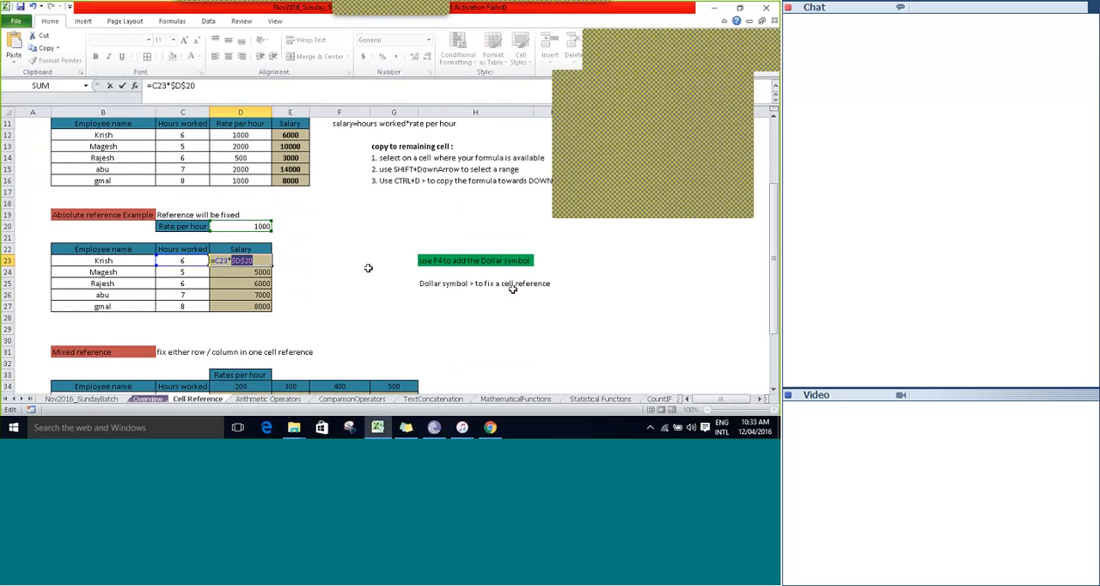
Finish reviewing the absolute reference formula in D23 and leave the salary table as it is.
{"action": "key", "text": "Tab"}
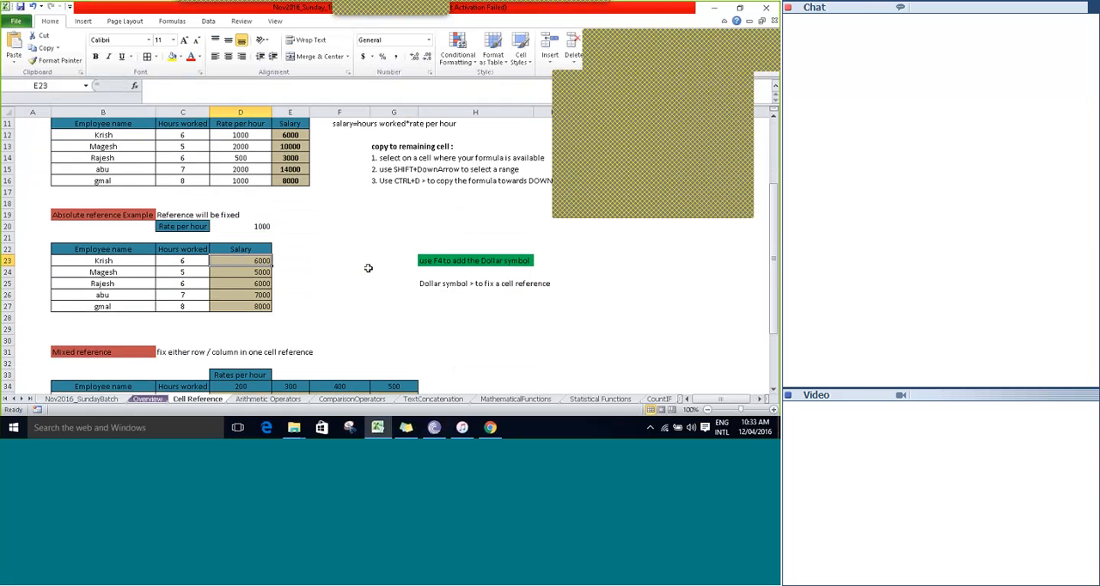
{"action": "key", "text": "Left"}
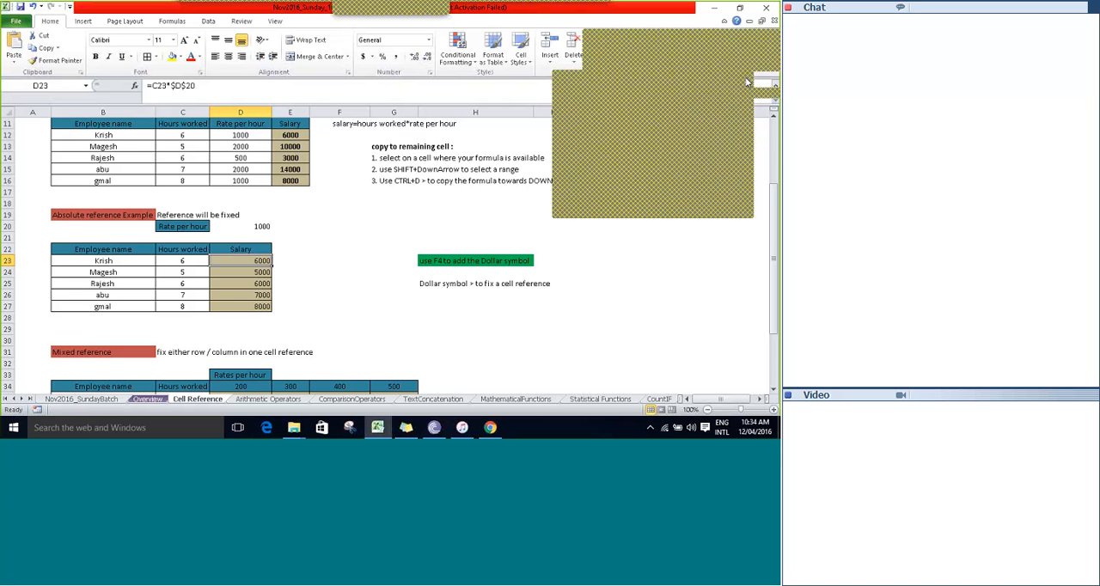
{"action": "left_click", "coordinate": [350, 261]}
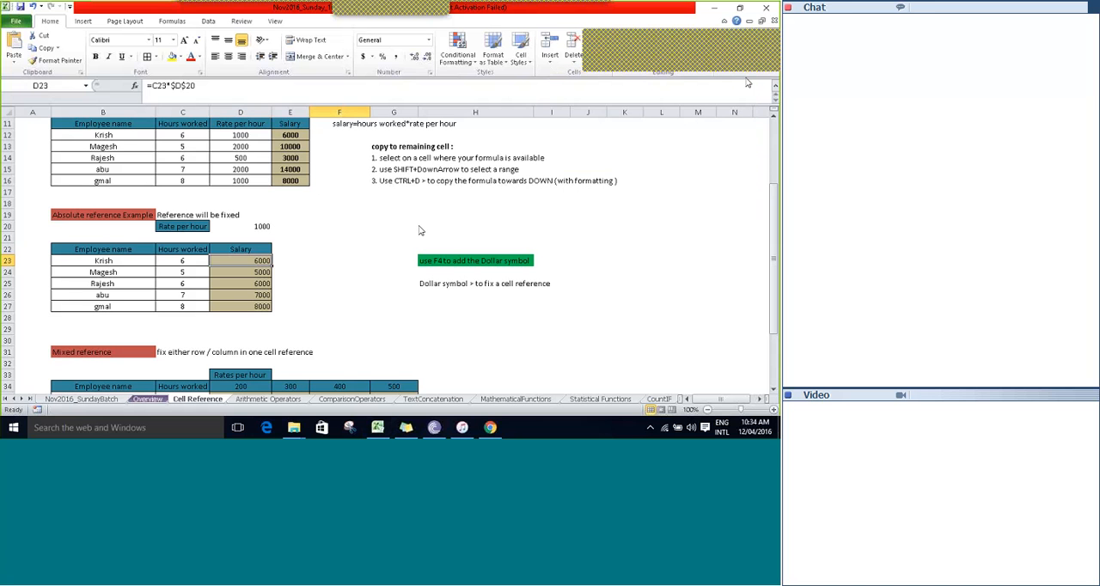
{"action": "left_click", "coordinate": [361, 238]}
{"action": "key", "text": "Down"}
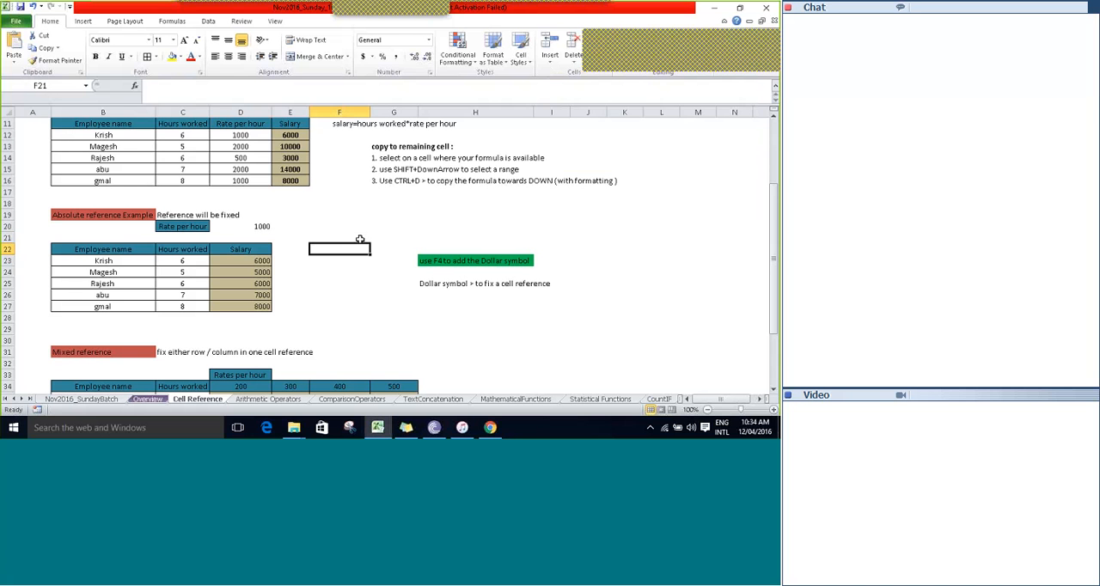
{"action": "key", "text": "Down"}
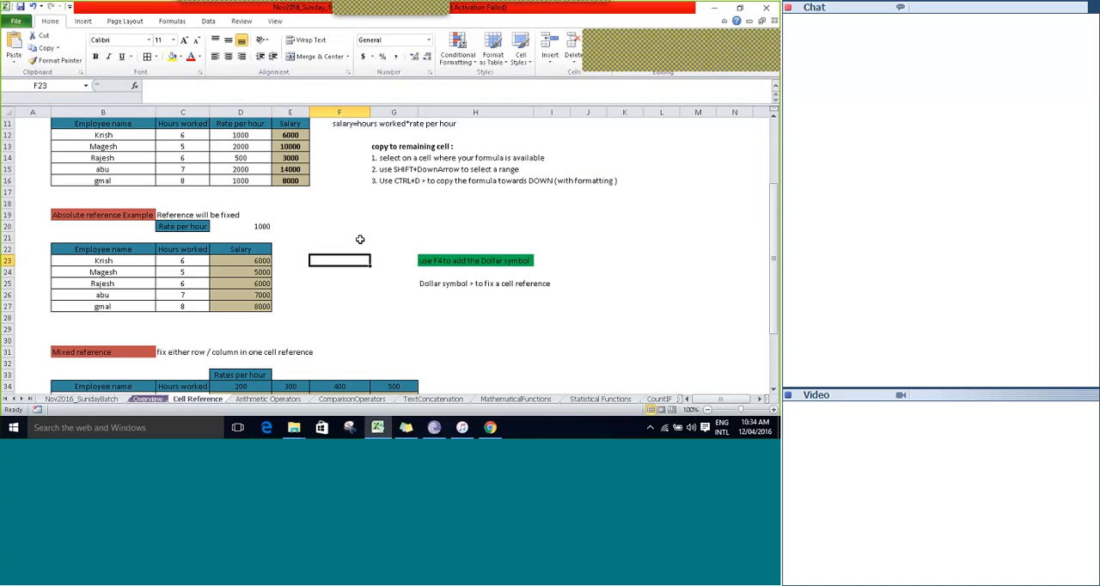
{"action": "key", "text": "Left"}
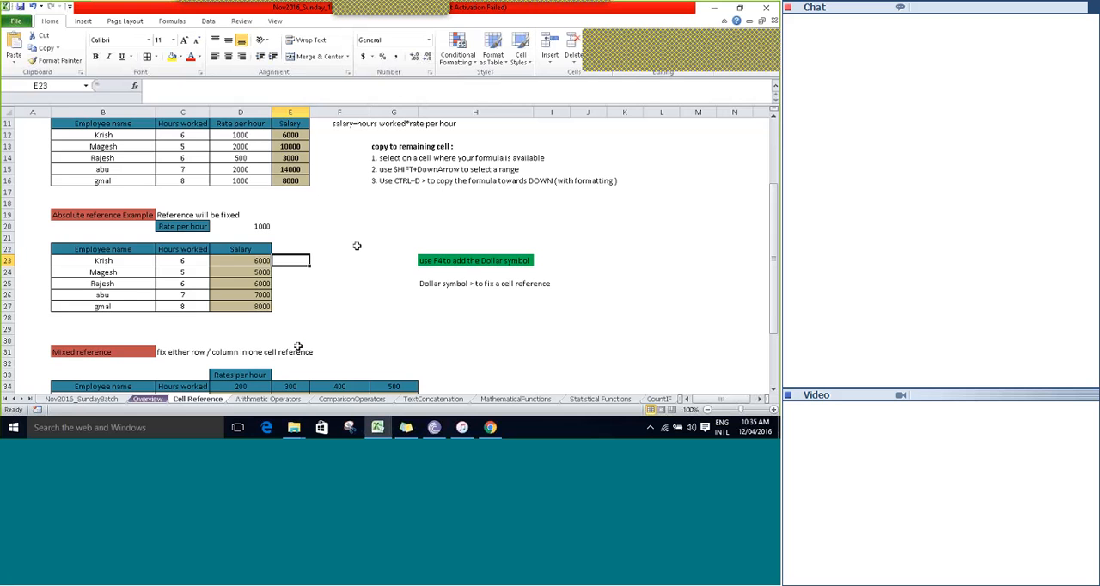
Open the Arithmetic Operators sheet and go to its first cell, A1.
{"action": "left_click", "coordinate": [266, 401]}
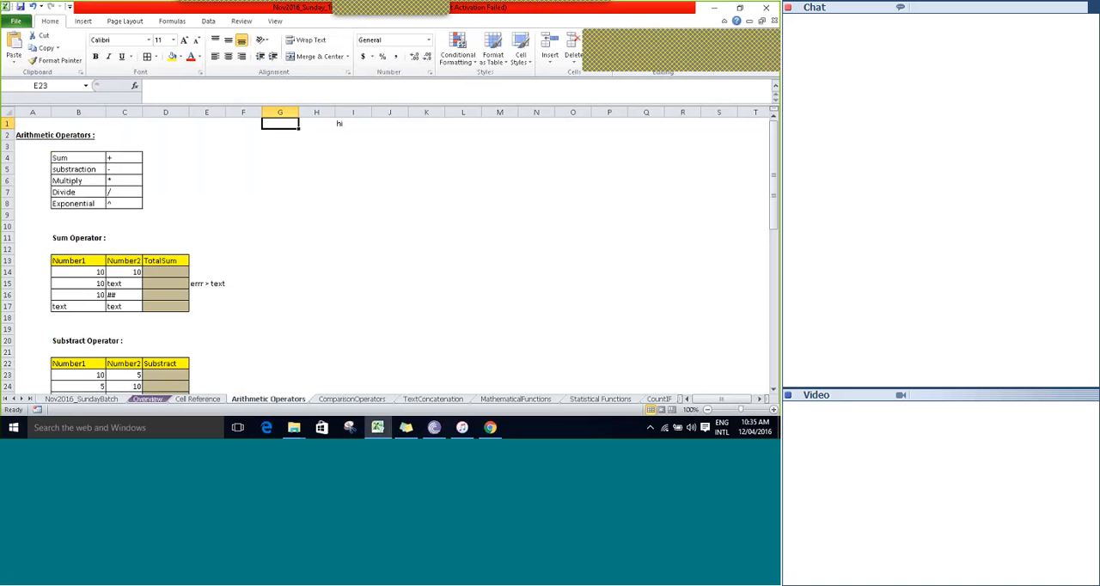
{"action": "key", "text": "Left"}
{"action": "key", "text": "Left"}
{"action": "key", "text": "Left"}
{"action": "key", "text": "Left"}
{"action": "key", "text": "Left"}
{"action": "key", "text": "Left"}
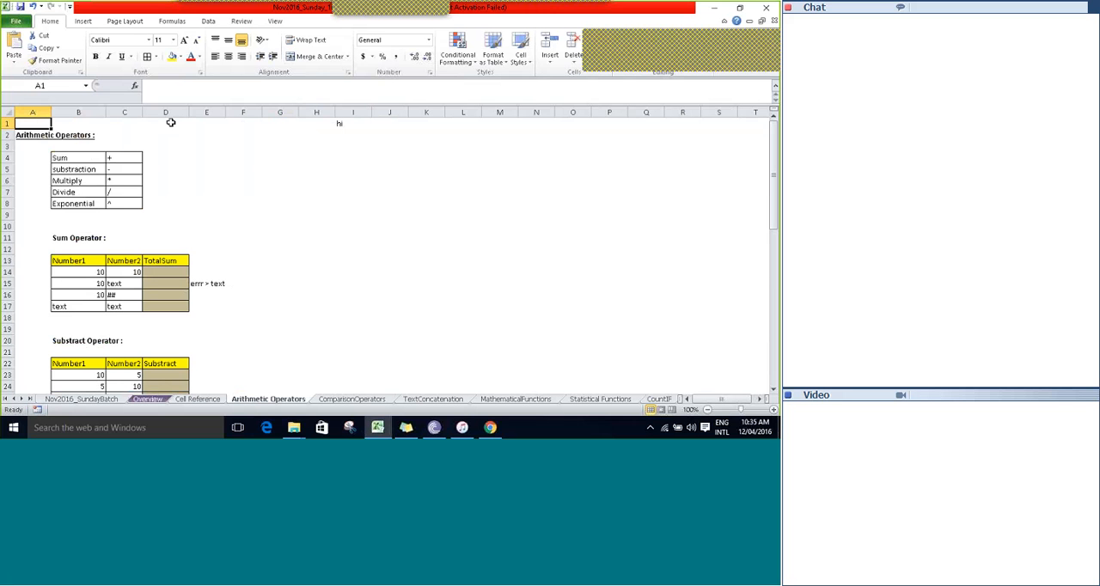
Highlight the list of arithmetic operators and their symbols in B4:C8.
{"action": "key", "text": "Down"}
{"action": "key", "text": "Down"}
{"action": "key", "text": "Right"}
{"action": "key", "text": "Down"}
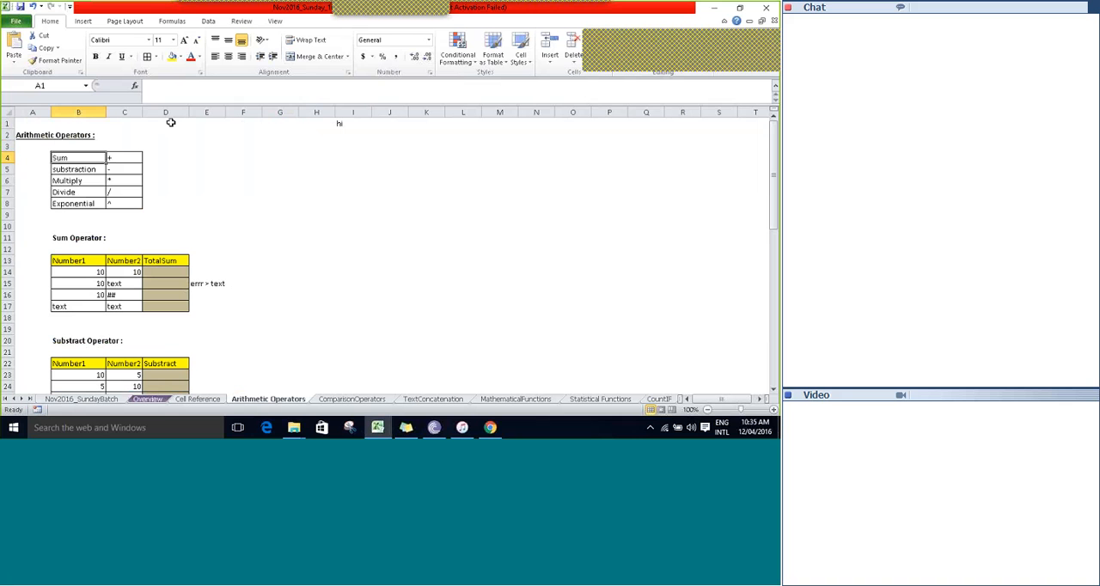
{"action": "key", "text": "shift+Down"}
{"action": "key", "text": "shift+Down"}
{"action": "key", "text": "shift+Down"}
{"action": "key", "text": "shift+Down"}
{"action": "key", "text": "shift+Right"}
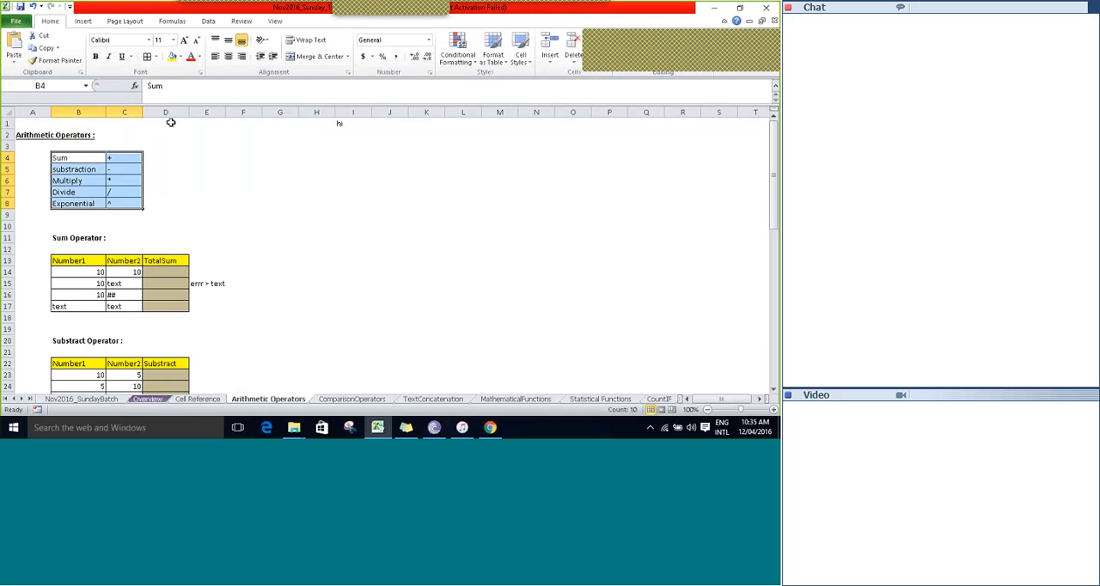
Look through the Number1 values of the Sum Operator example and return to the header in B13.
{"action": "key", "text": "Down"}
{"action": "key", "text": "Down"}
{"action": "key", "text": "Down"}
{"action": "key", "text": "Down"}
{"action": "key", "text": "Down"}
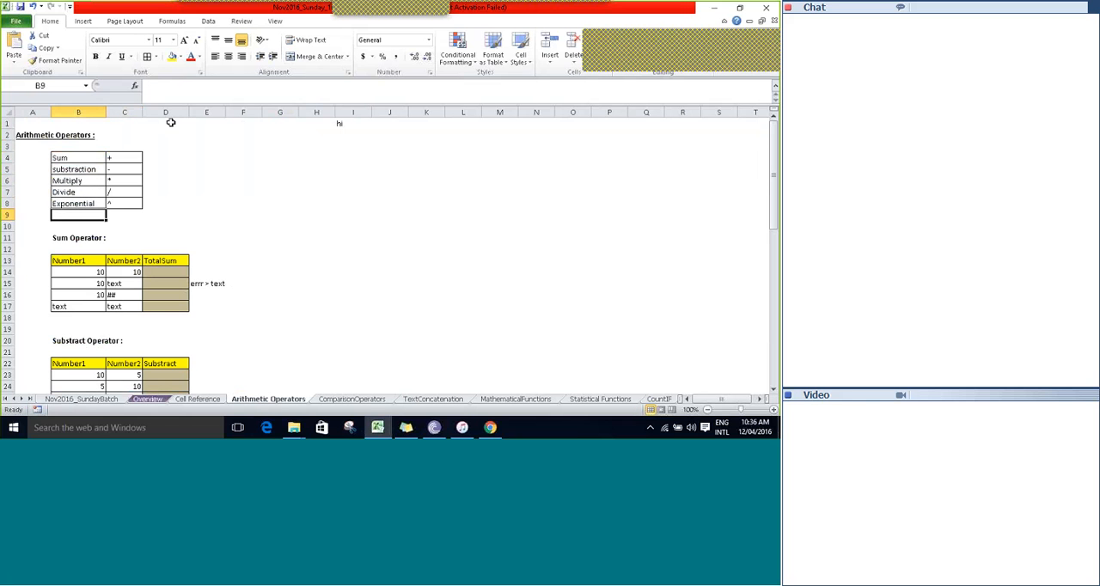
{"action": "key", "text": "Down"}
{"action": "key", "text": "Down"}
{"action": "key", "text": "Down"}
{"action": "key", "text": "Down"}
{"action": "key", "text": "Down"}
{"action": "key", "text": "Down"}
{"action": "key", "text": "Down"}
{"action": "key", "text": "Down"}
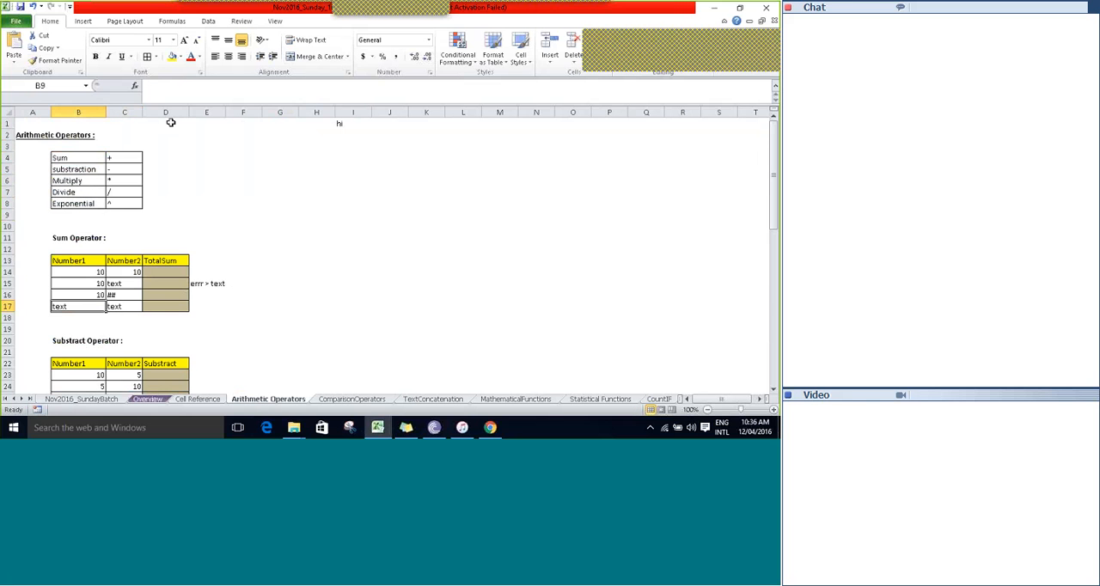
{"action": "key", "text": "Down"}
{"action": "key", "text": "Down"}
{"action": "key", "text": "Up"}
{"action": "key", "text": "Down"}
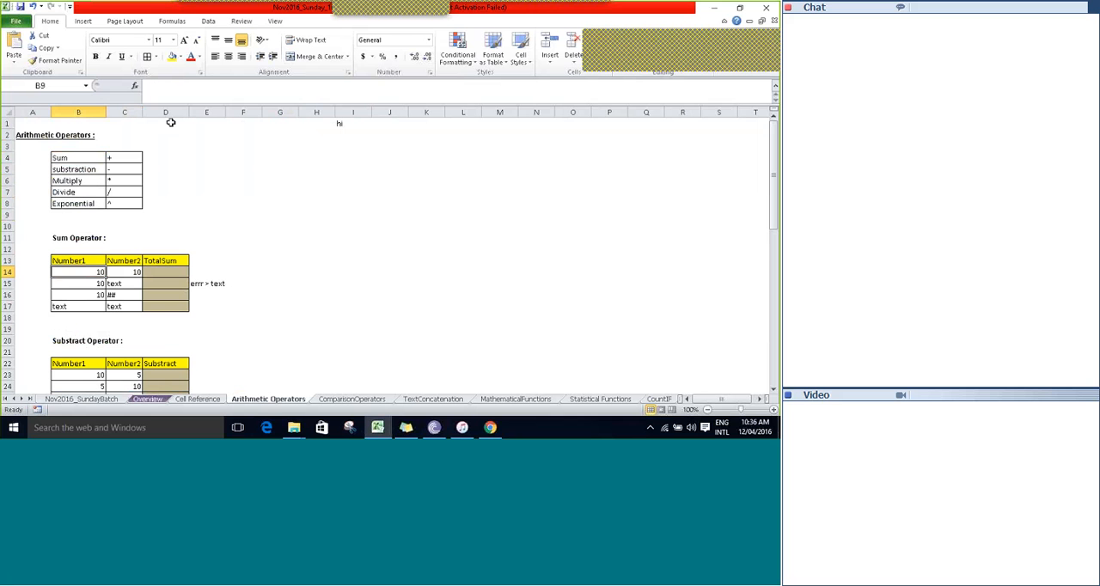
{"action": "key", "text": "Up"}
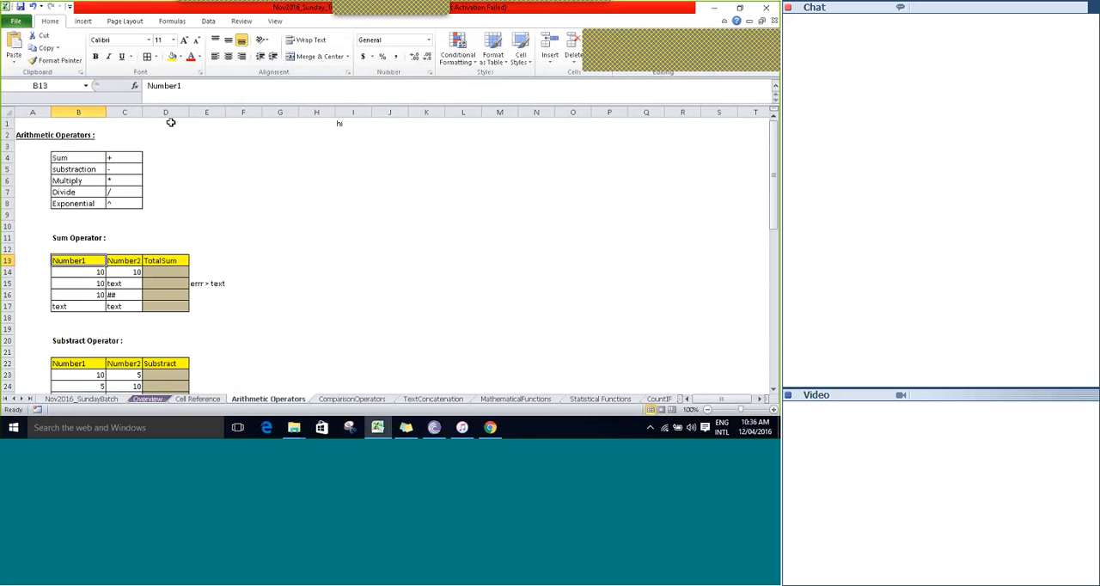
Highlight the Number1 and Number2 columns, extending to the whole Sum Operator table B13:D17.
{"action": "key", "text": "Right"}
{"action": "key", "text": "shift+Left"}
{"action": "key", "text": "shift+Down"}
{"action": "key", "text": "shift+Down"}
{"action": "key", "text": "shift+Down"}
{"action": "key", "text": "shift+Down"}
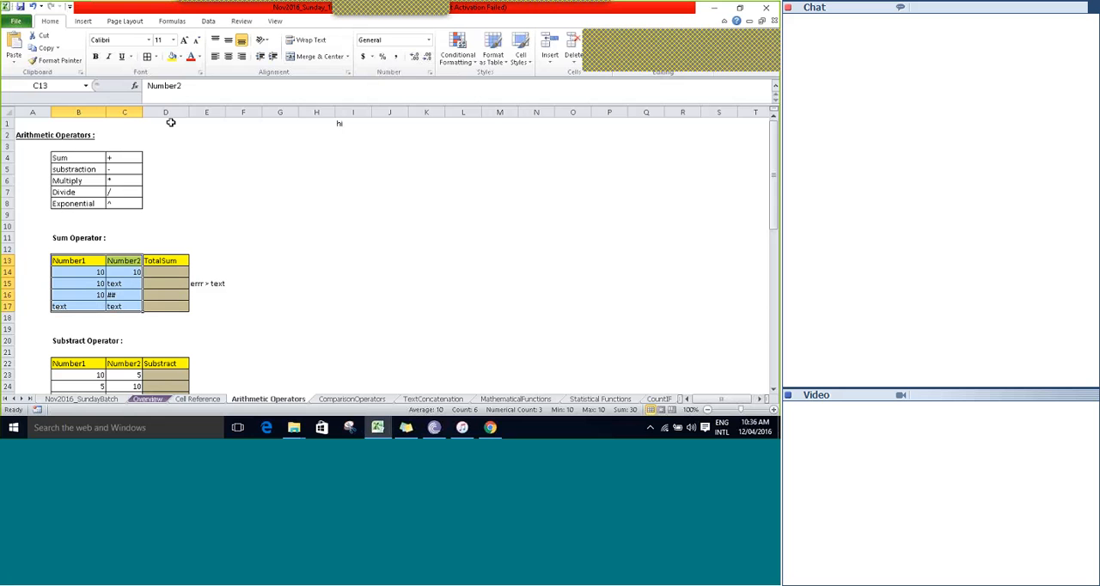
{"action": "key", "text": "Left"}
{"action": "key", "text": "ctrl+shift+Down"}
{"action": "key", "text": "ctrl+shift+Right"}
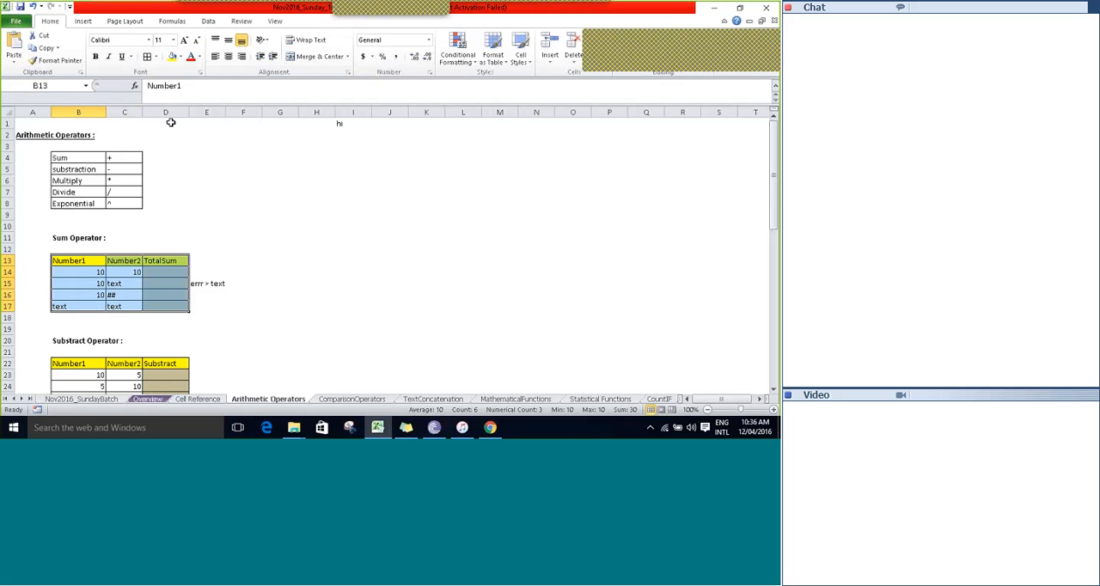
Enter the formula =B14+C14 in the TotalSum cell D14.
{"action": "key", "text": "Down"}
{"action": "key", "text": "Right"}
{"action": "key", "text": "Right"}
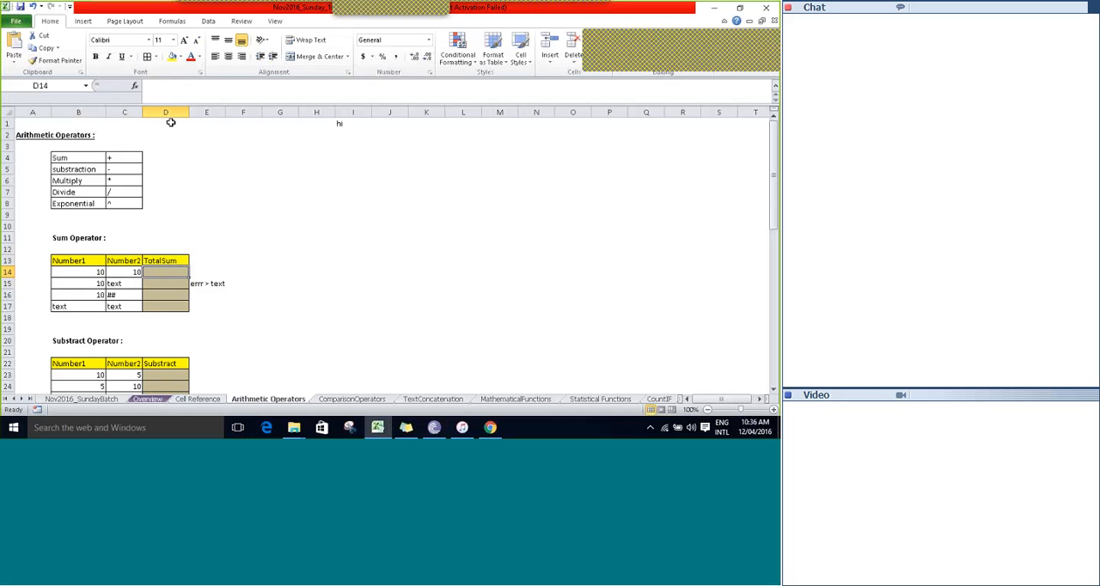
{"action": "type", "text": "="}
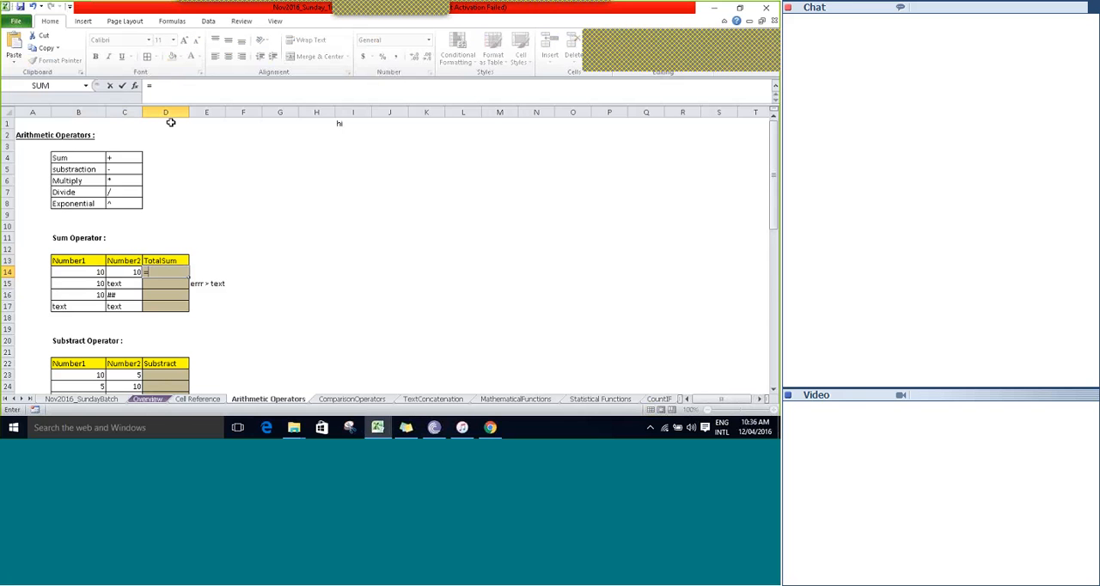
{"action": "key", "text": "Left"}
{"action": "key", "text": "Left"}
{"action": "type", "text": "+"}
{"action": "key", "text": "Left"}
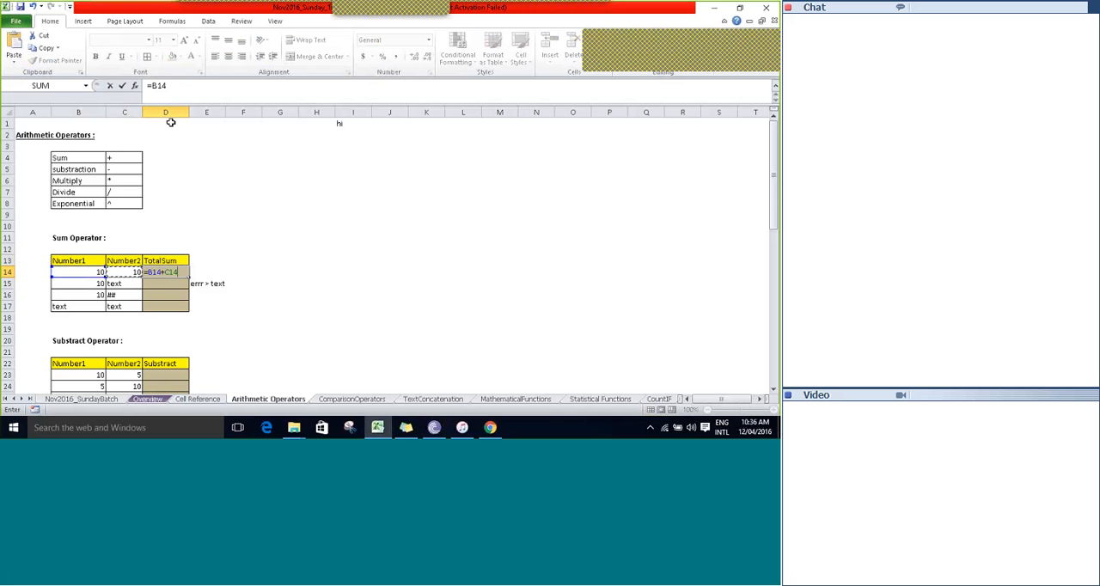
{"action": "key", "text": "Tab"}
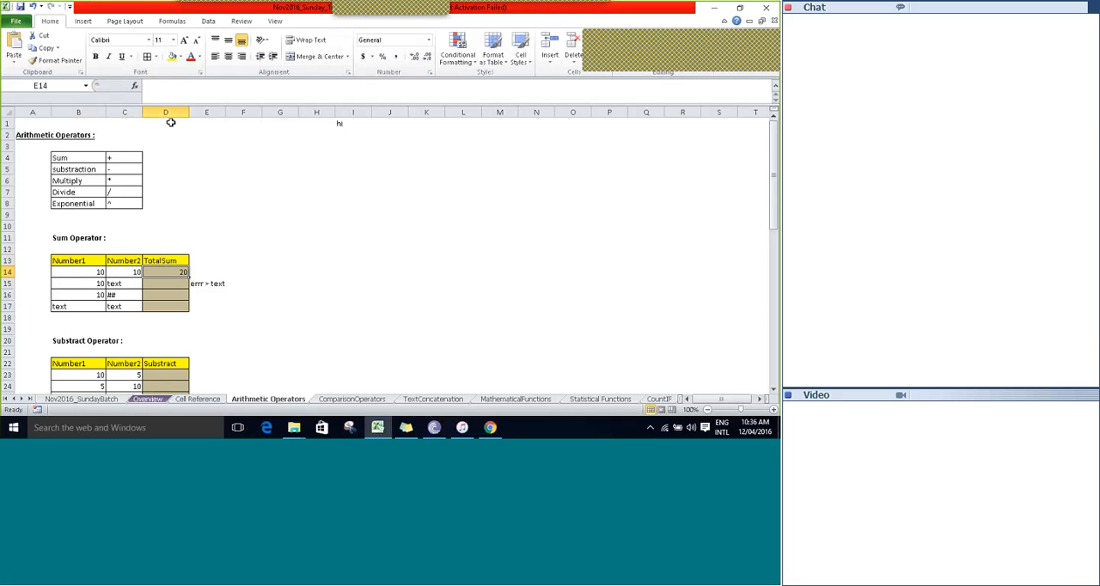
Copy the sum formula from D14 down into D15.
{"action": "key", "text": "Left"}
{"action": "key", "text": "Down"}
{"action": "key", "text": "ctrl+d"}
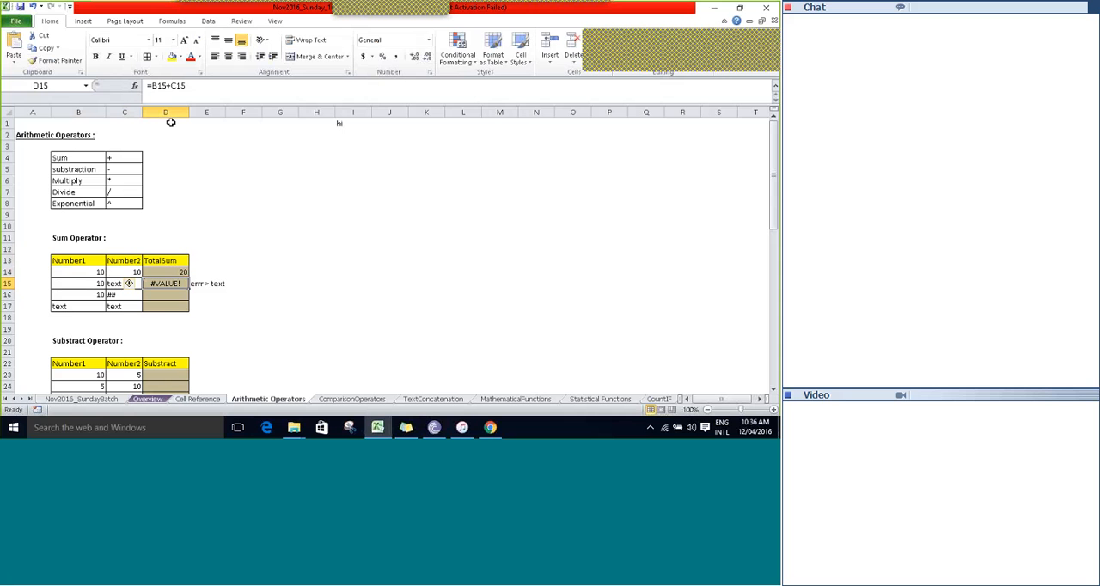
Examine the copied formula in D15 and the two cells in row 15 that it adds.
{"action": "key", "text": "F2"}
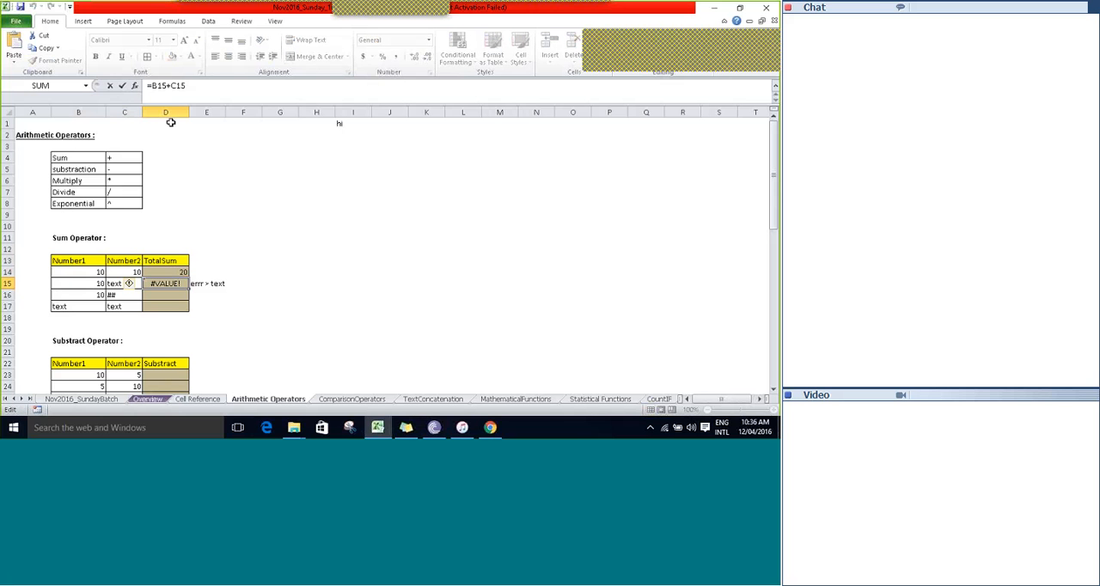
{"action": "key", "text": "F2"}
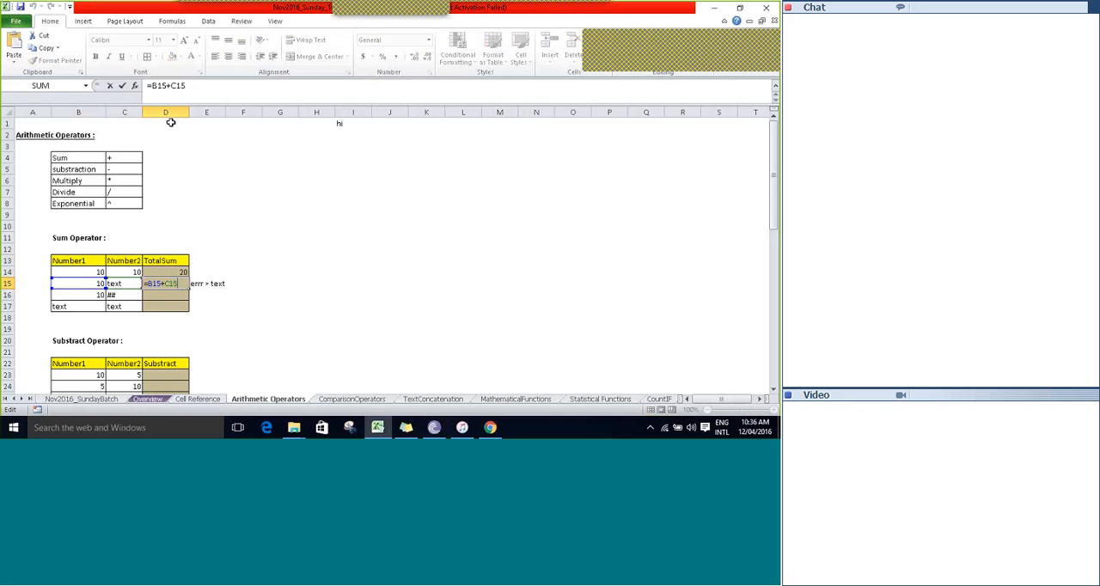
{"action": "key", "text": "Tab"}
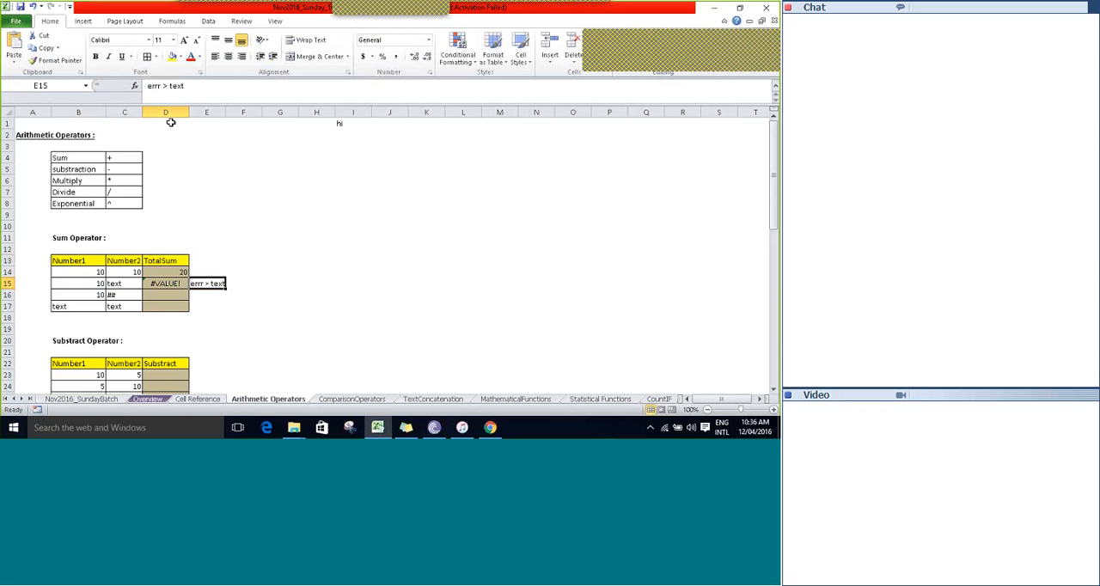
{"action": "key", "text": "Left"}
{"action": "key", "text": "Left"}
{"action": "key", "text": "Left"}
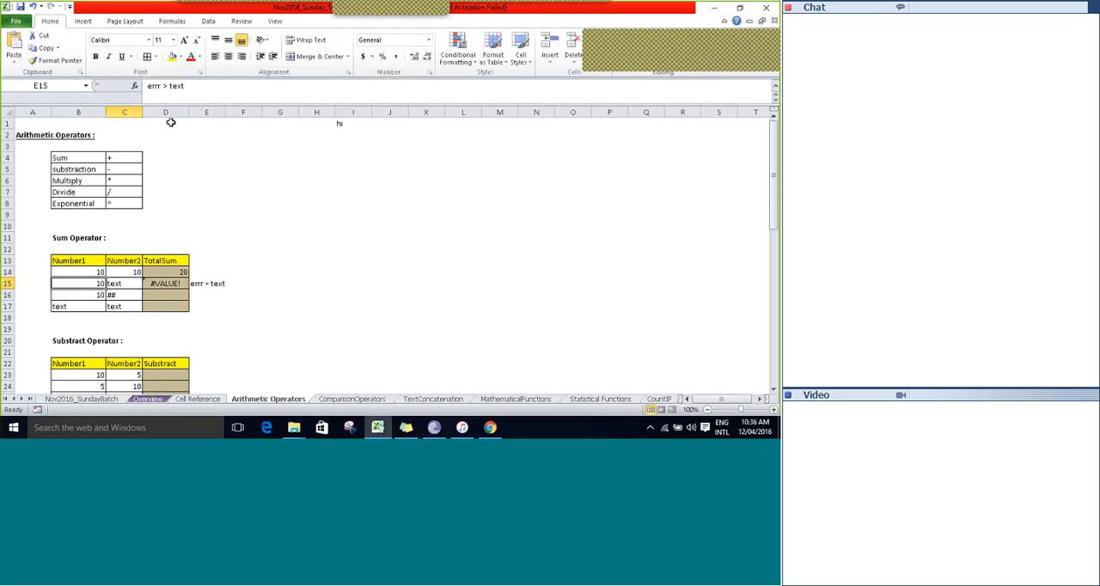
{"action": "key", "text": "Right"}
{"action": "key", "text": "Right"}
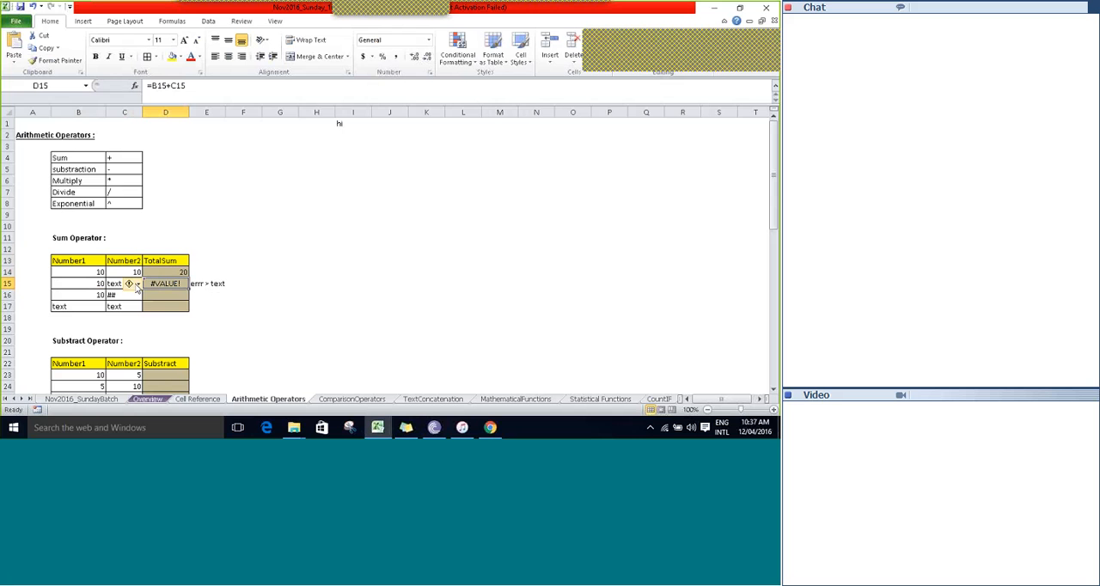
Check the error explanation for D15, open the help article on this error and close it.
{"action": "mouse_move", "coordinate": [135, 290]}
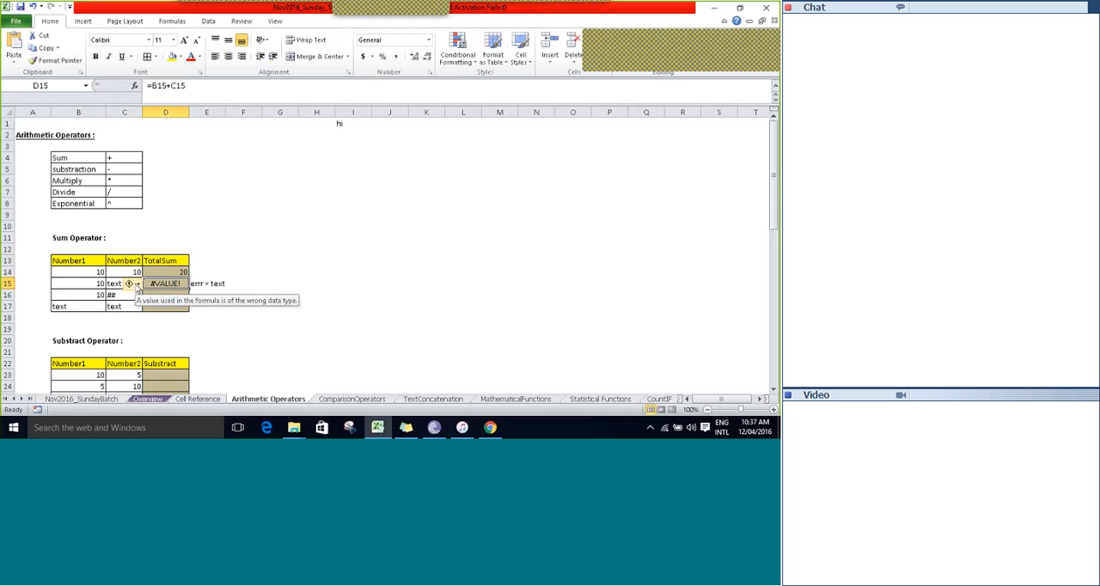
{"action": "left_click", "coordinate": [137, 287]}
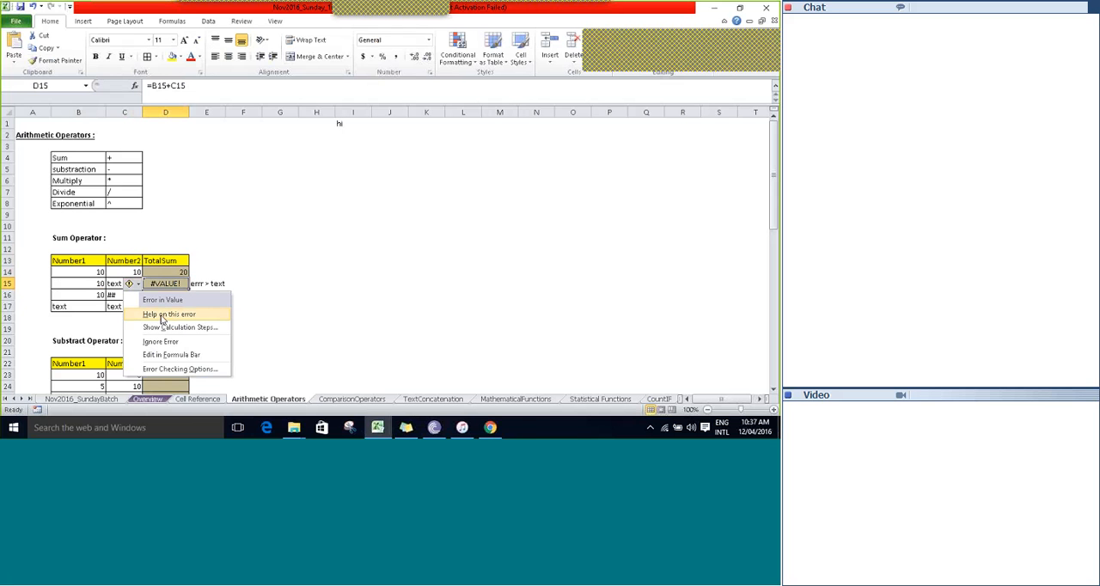
{"action": "left_click", "coordinate": [161, 316]}
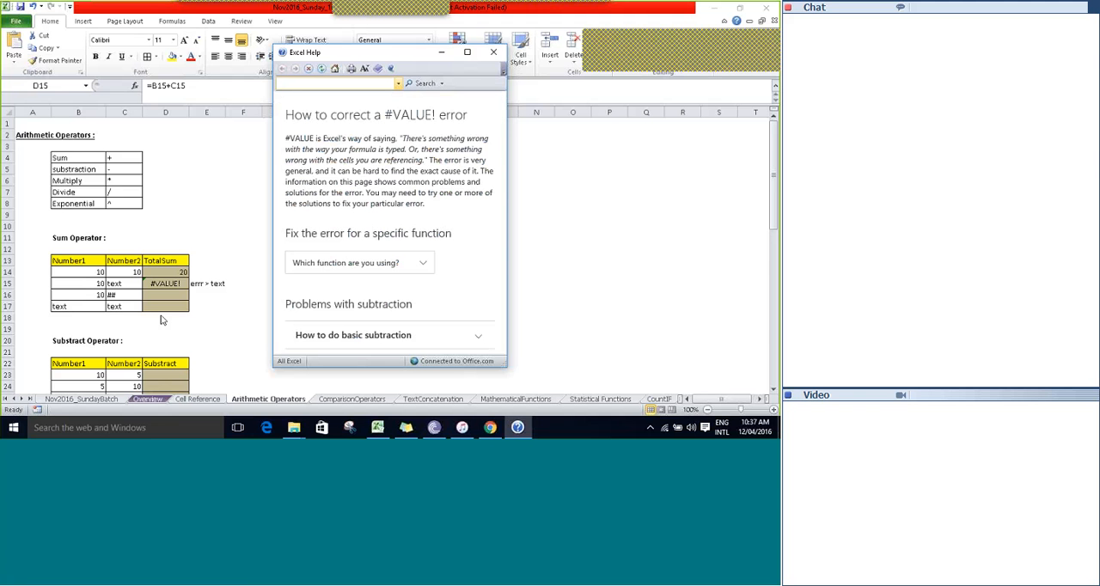
{"action": "left_click", "coordinate": [493, 53]}
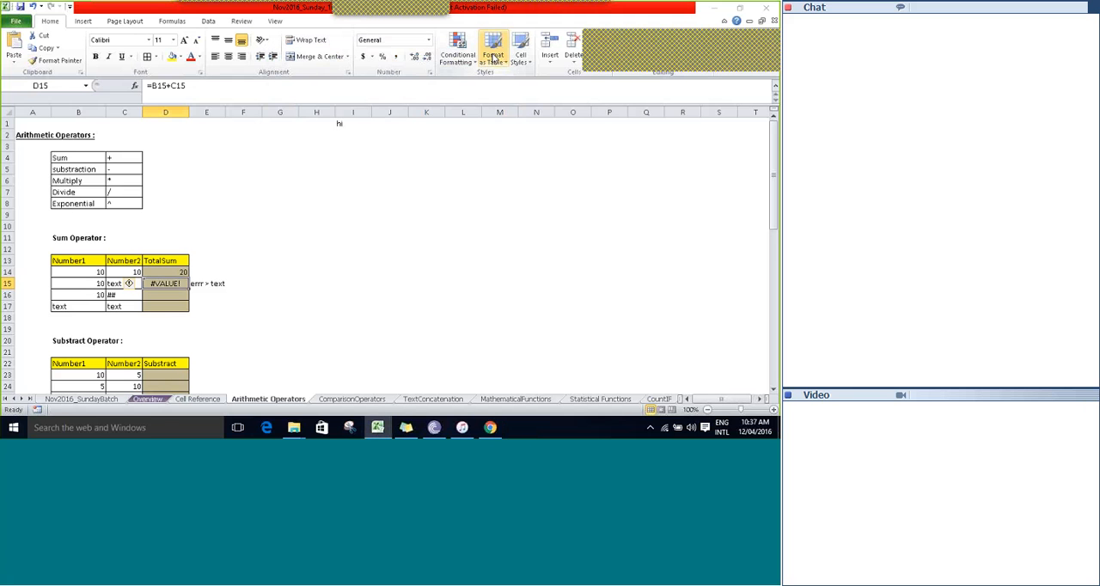
Review the Sum Operator example from its heading in B11 to the empty TotalSum cell D16.
{"action": "left_click", "coordinate": [84, 241]}
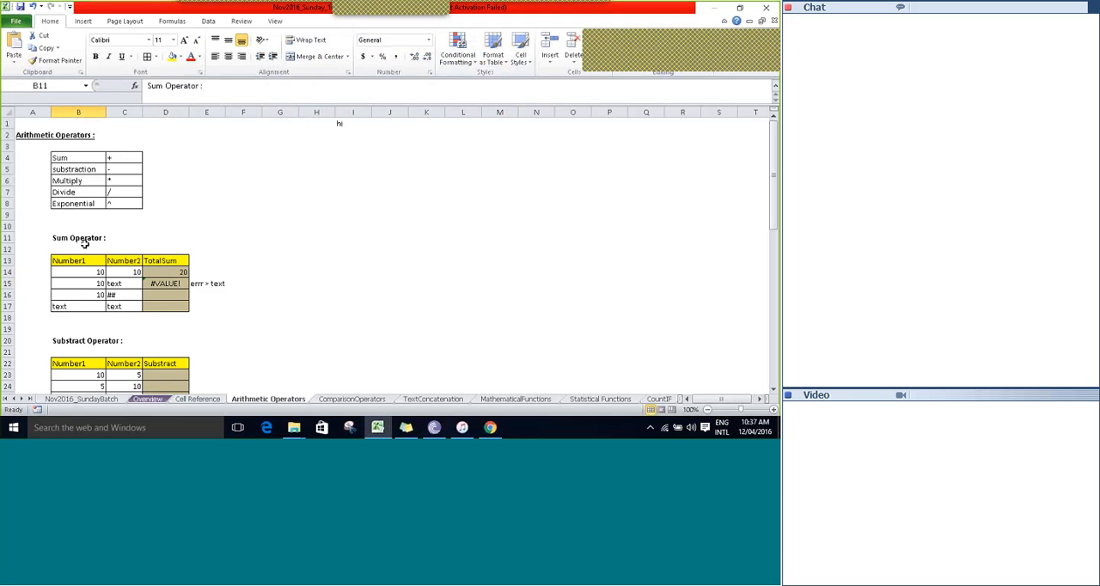
{"action": "key", "text": "ctrl+b"}
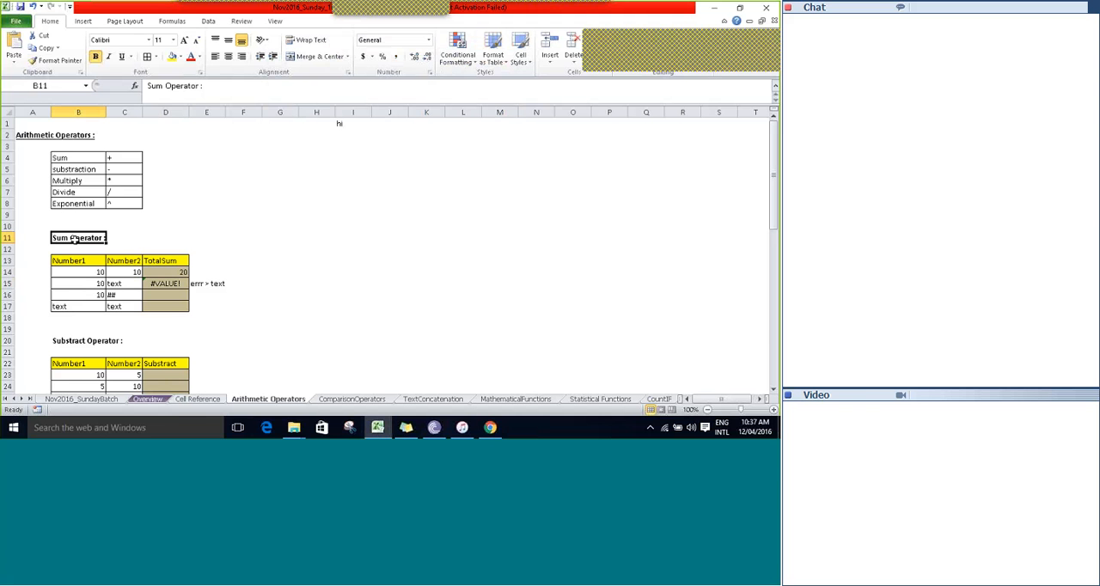
{"action": "key", "text": "Down"}
{"action": "key", "text": "Down"}
{"action": "key", "text": "Down"}
{"action": "key", "text": "Down"}
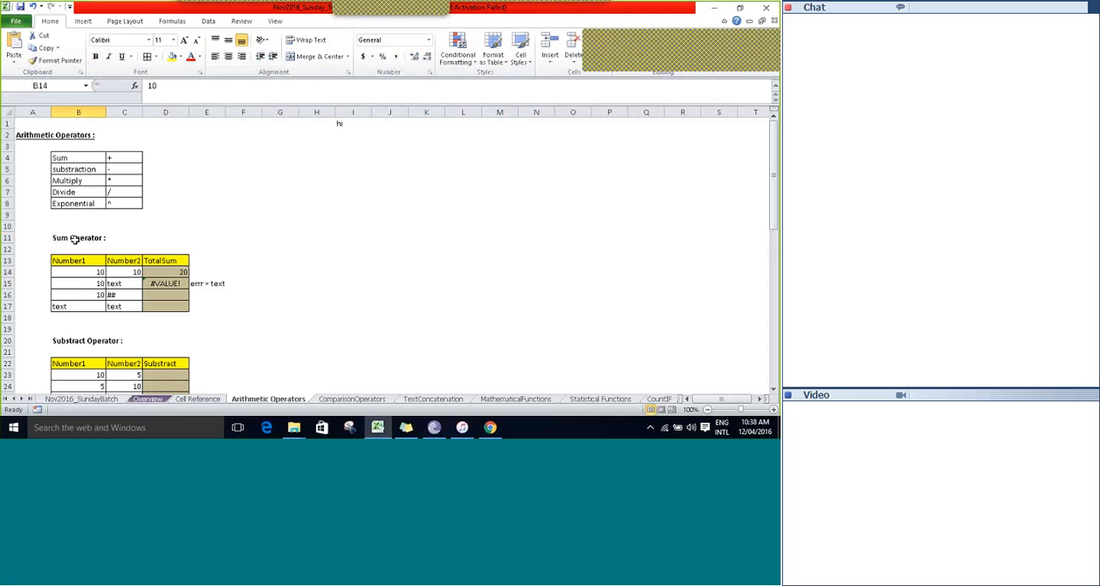
{"action": "key", "text": "Right"}
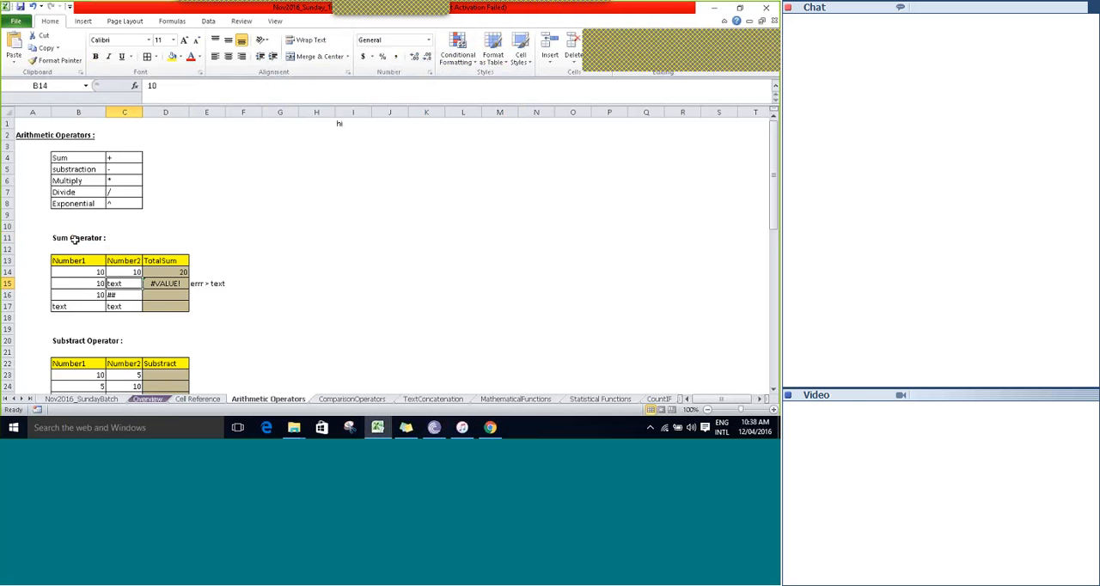
{"action": "key", "text": "Right"}
{"action": "key", "text": "Down"}
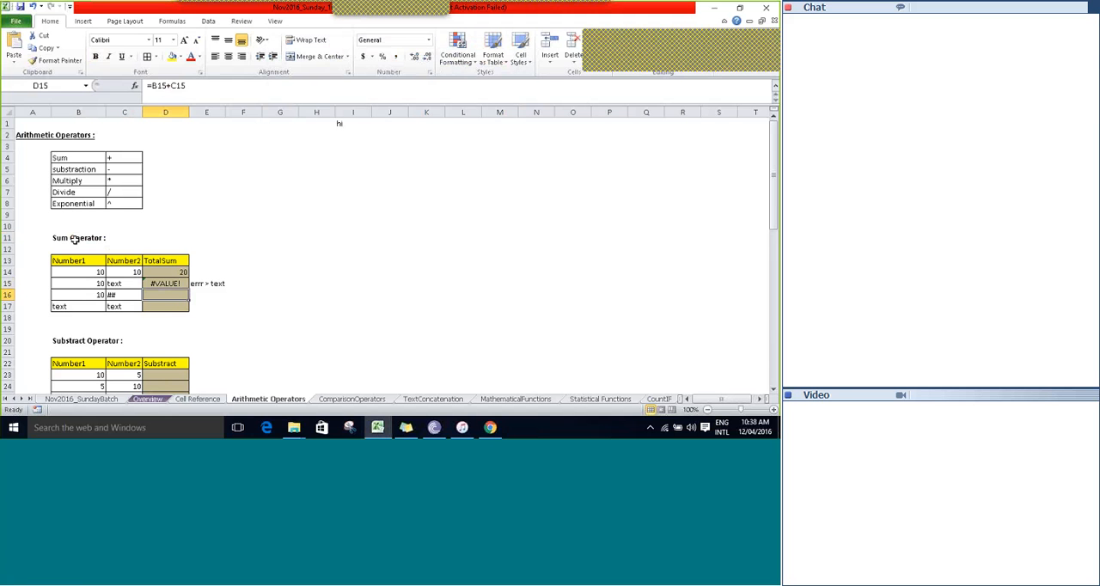
Copy the TotalSum formula down into D16 and D17 of the Sum Operator table.
{"action": "key", "text": "ctrl+d"}
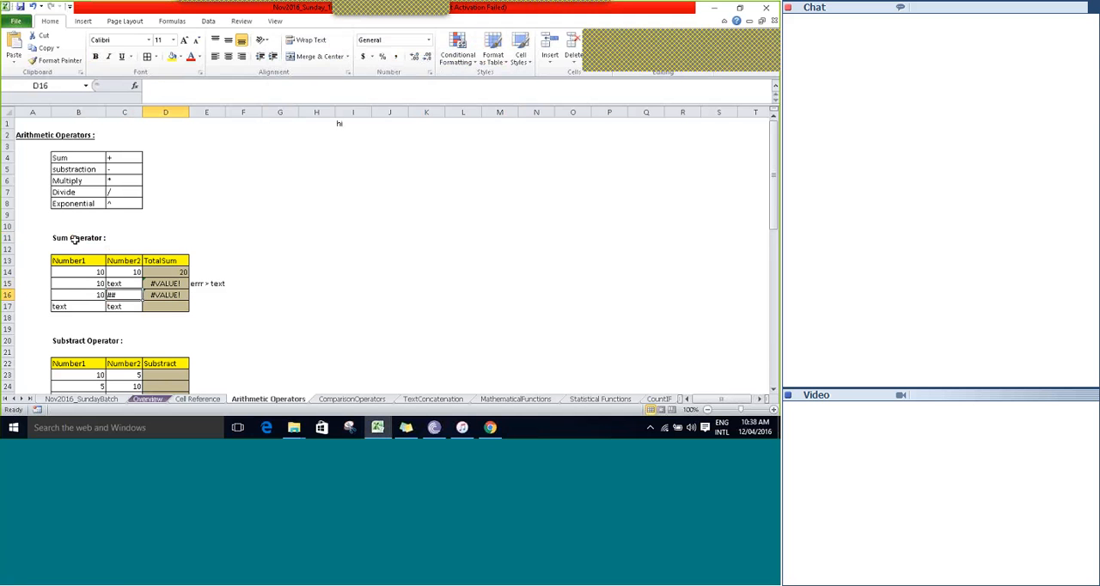
{"action": "key", "text": "Left"}
{"action": "key", "text": "Left"}
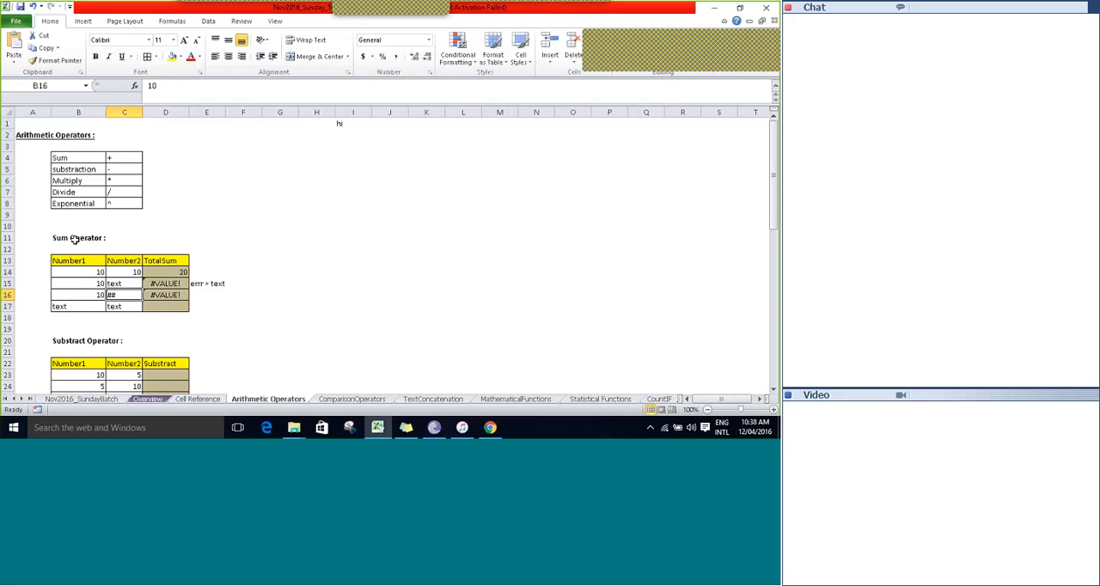
{"action": "key", "text": "Right"}
{"action": "key", "text": "Right"}
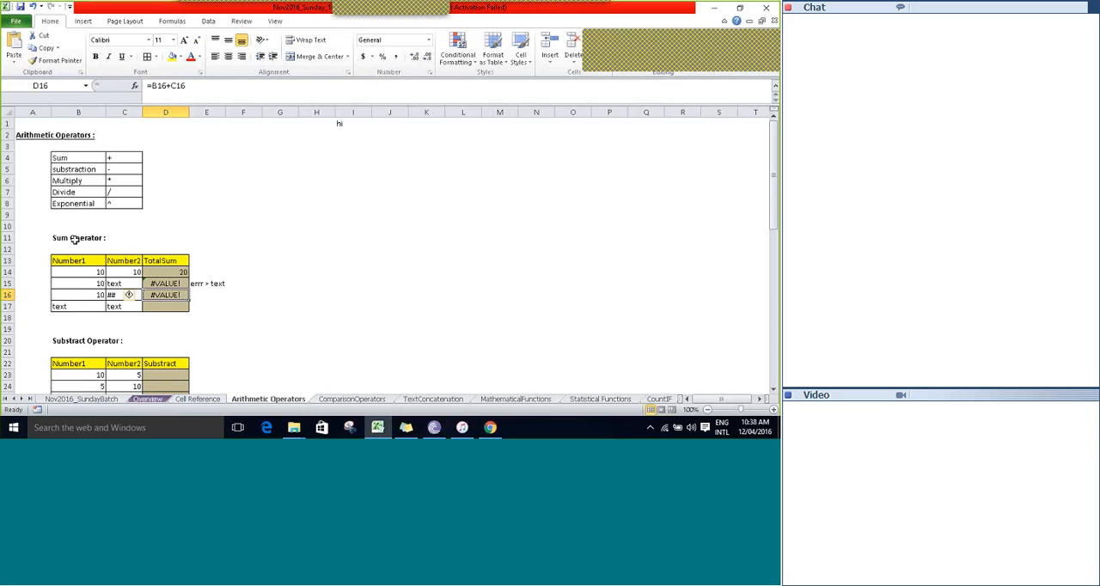
{"action": "key", "text": "Down"}
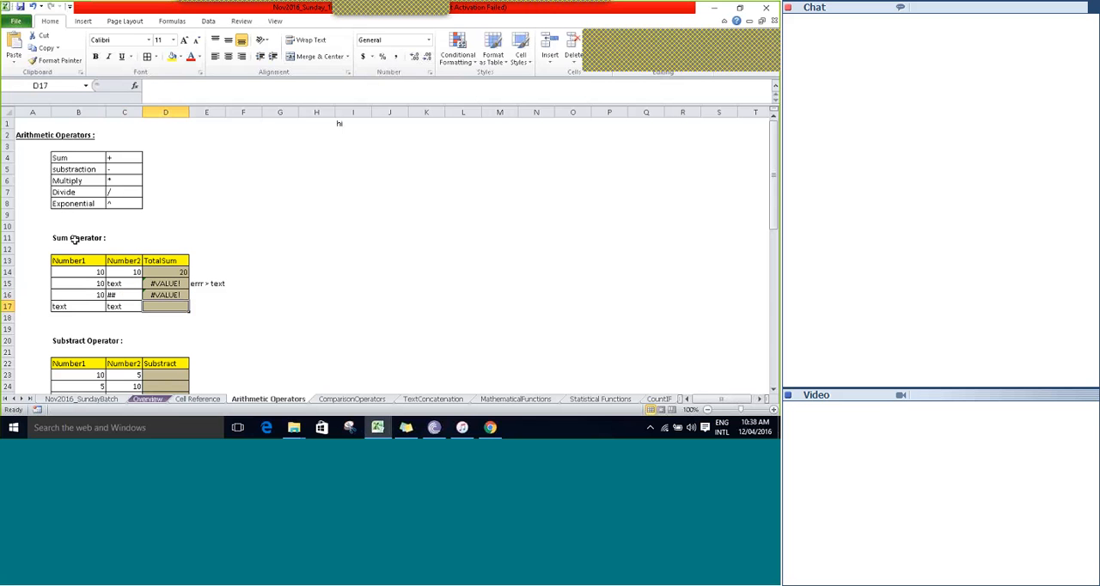
{"action": "key", "text": "ctrl+d"}
{"action": "key", "text": "Down"}
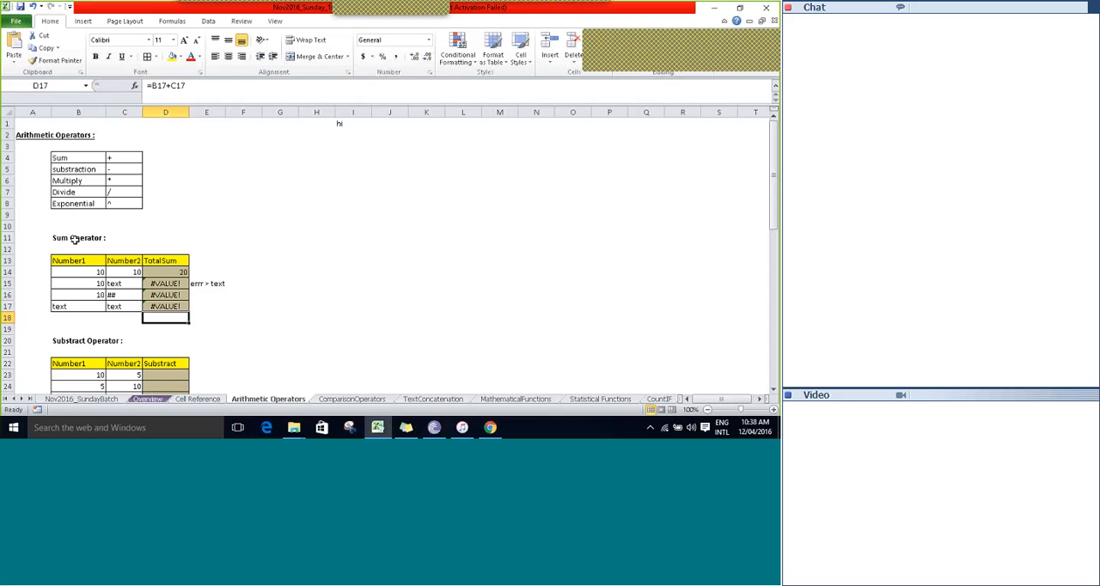
Review the Sum Operator table from its header row and go on to the operator tables below it.
{"action": "key", "text": "Up"}
{"action": "key", "text": "ctrl+Up"}
{"action": "key", "text": "ctrl+Left"}
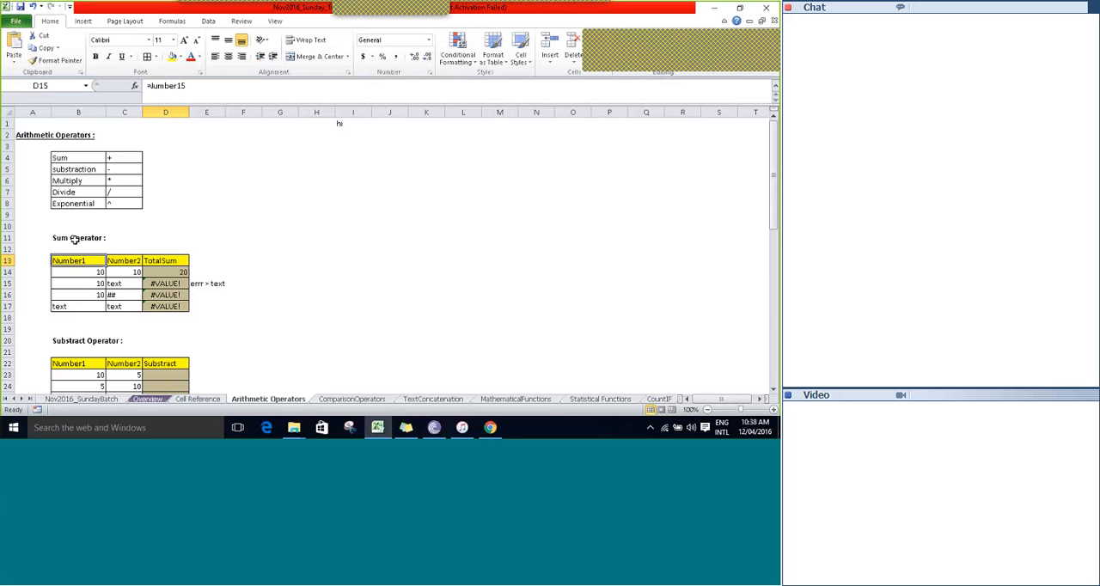
{"action": "key", "text": "Down"}
{"action": "key", "text": "Right"}
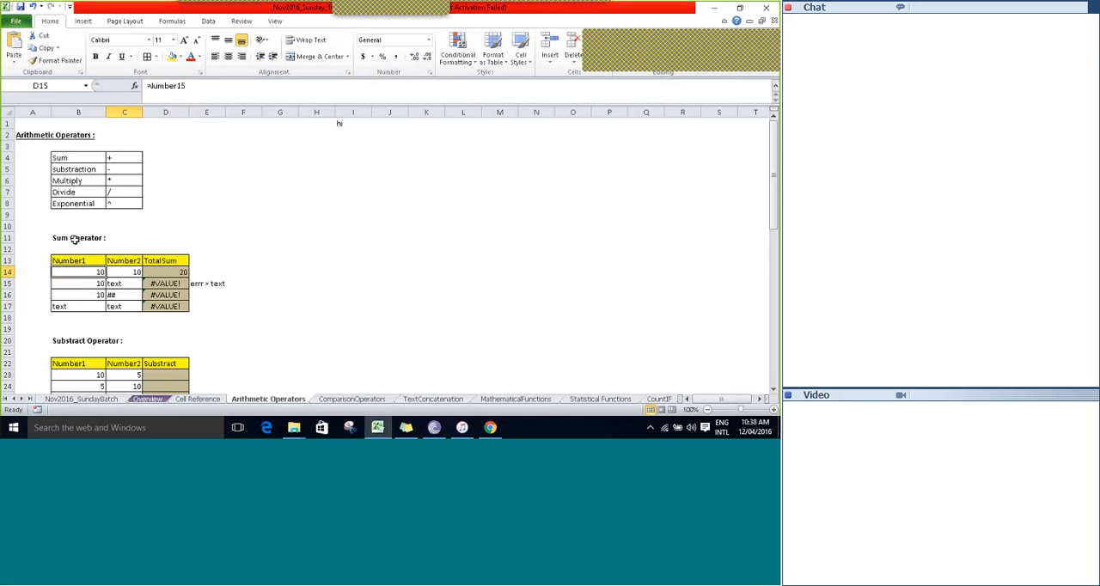
{"action": "key", "text": "Down"}
{"action": "key", "text": "Down"}
{"action": "key", "text": "Down"}
{"action": "key", "text": "Down"}
{"action": "key", "text": "Down"}
{"action": "key", "text": "Down"}
{"action": "key", "text": "Down"}
{"action": "key", "text": "Down"}
{"action": "key", "text": "Down"}
{"action": "key", "text": "Down"}
{"action": "key", "text": "Down"}
{"action": "key", "text": "Down"}
{"action": "key", "text": "Down"}
{"action": "key", "text": "Down"}
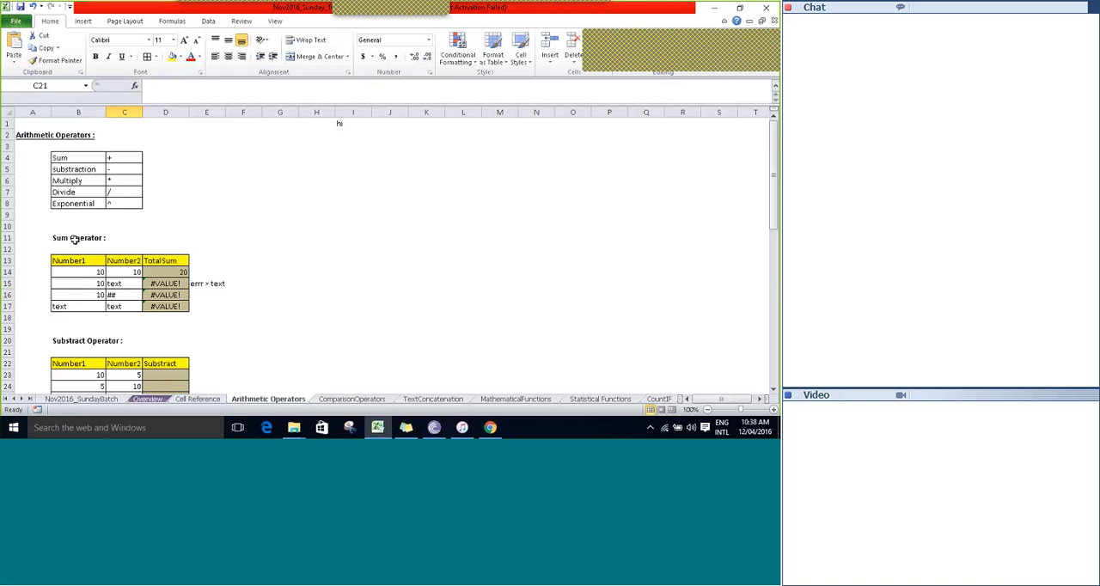
{"action": "key", "text": "Down"}
{"action": "key", "text": "Down"}
{"action": "key", "text": "Down"}
{"action": "key", "text": "Down"}
{"action": "key", "text": "Down"}
{"action": "key", "text": "Down"}
{"action": "key", "text": "Down"}
{"action": "key", "text": "Down"}
{"action": "key", "text": "Down"}
{"action": "key", "text": "Down"}
{"action": "key", "text": "Down"}
{"action": "key", "text": "Down"}
{"action": "key", "text": "Down"}
{"action": "key", "text": "Down"}
{"action": "key", "text": "Down"}
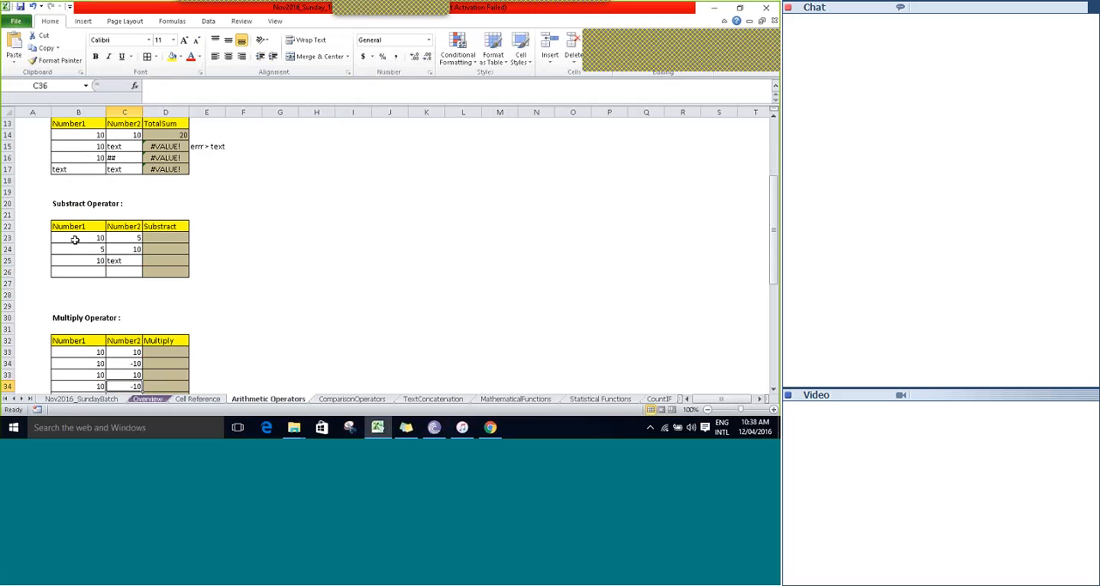
Enter the formula =B23-C23 in D23 of the Substract Operator table.
{"action": "key", "text": "Up"}
{"action": "key", "text": "Up"}
{"action": "key", "text": "Up"}
{"action": "key", "text": "Up"}
{"action": "key", "text": "Up"}
{"action": "key", "text": "Up"}
{"action": "key", "text": "Up"}
{"action": "key", "text": "Up"}
{"action": "key", "text": "Up"}
{"action": "key", "text": "Up"}
{"action": "key", "text": "Up"}
{"action": "key", "text": "Up"}
{"action": "key", "text": "Up"}
{"action": "key", "text": "Right"}
{"action": "type", "text": "="}
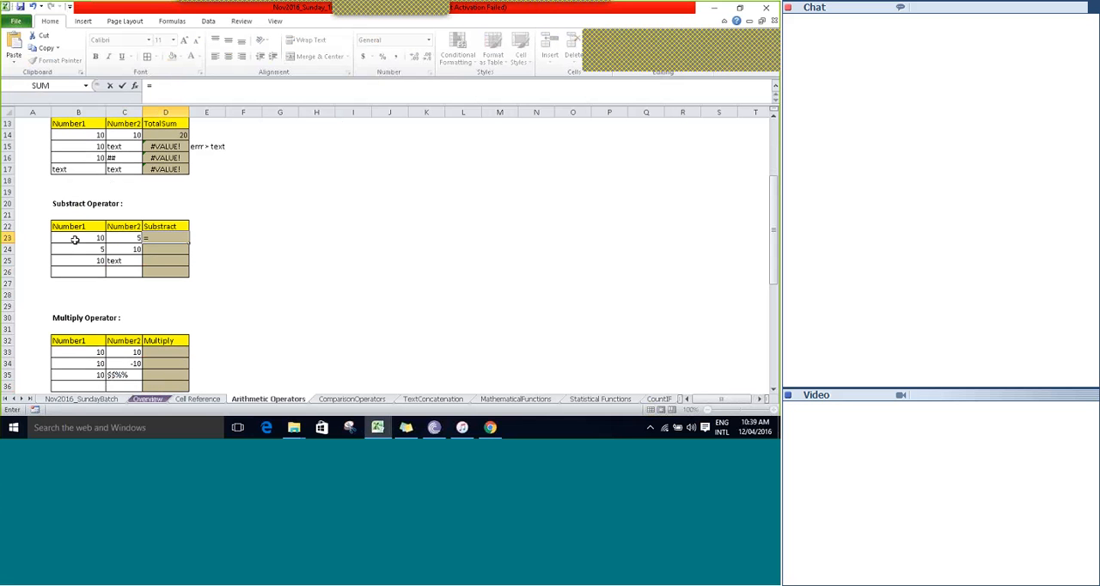
{"action": "left_click", "coordinate": [74, 240]}
{"action": "type", "text": "-"}
{"action": "key", "text": "Left"}
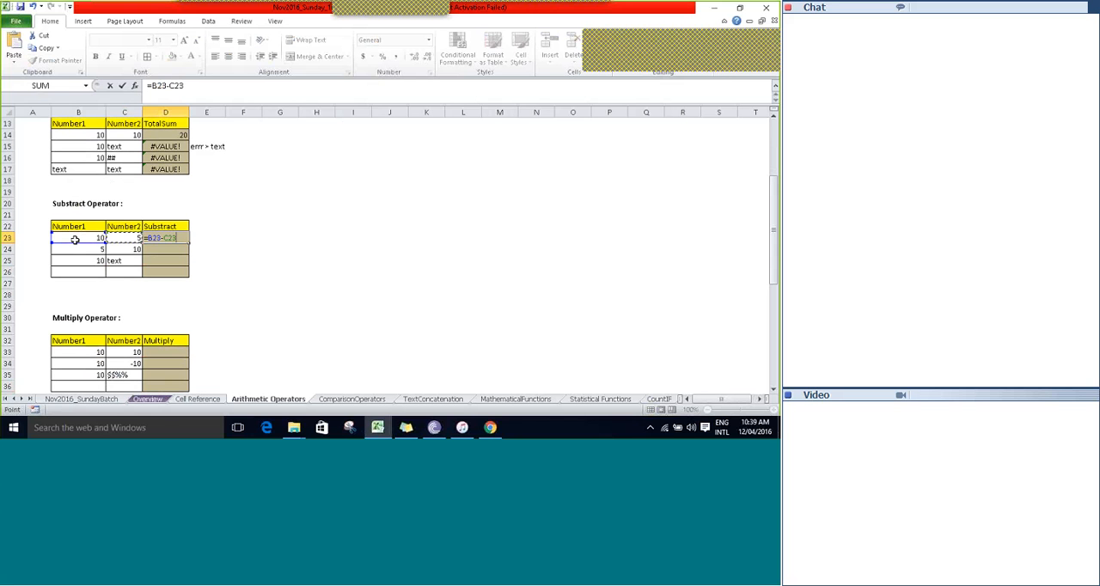
{"action": "key", "text": "Tab"}
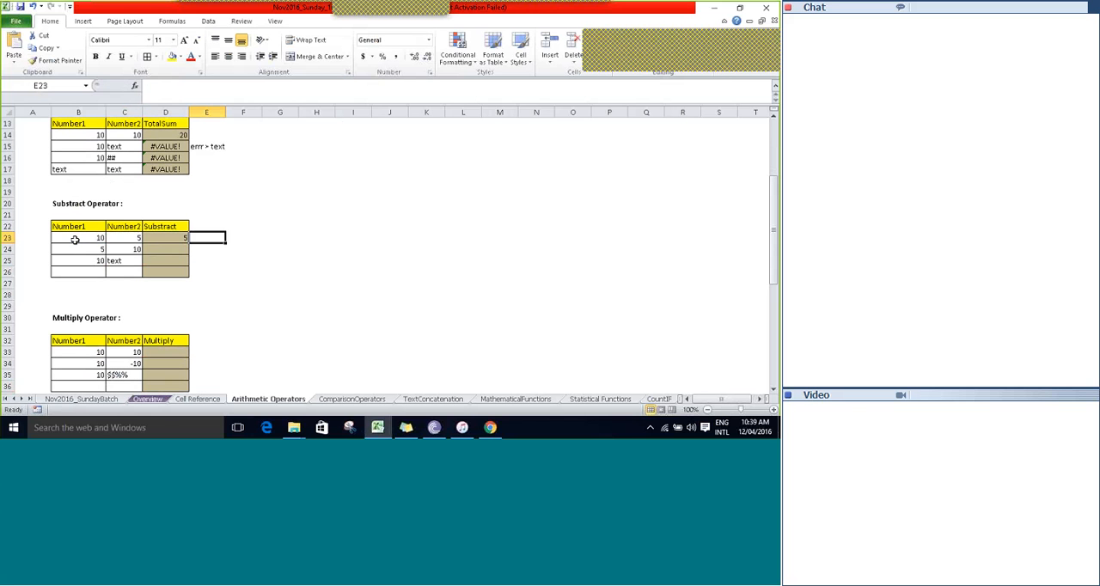
Enter the formula =B24-C24 in D24 of the Substract column and select that cell again.
{"action": "key", "text": "Left"}
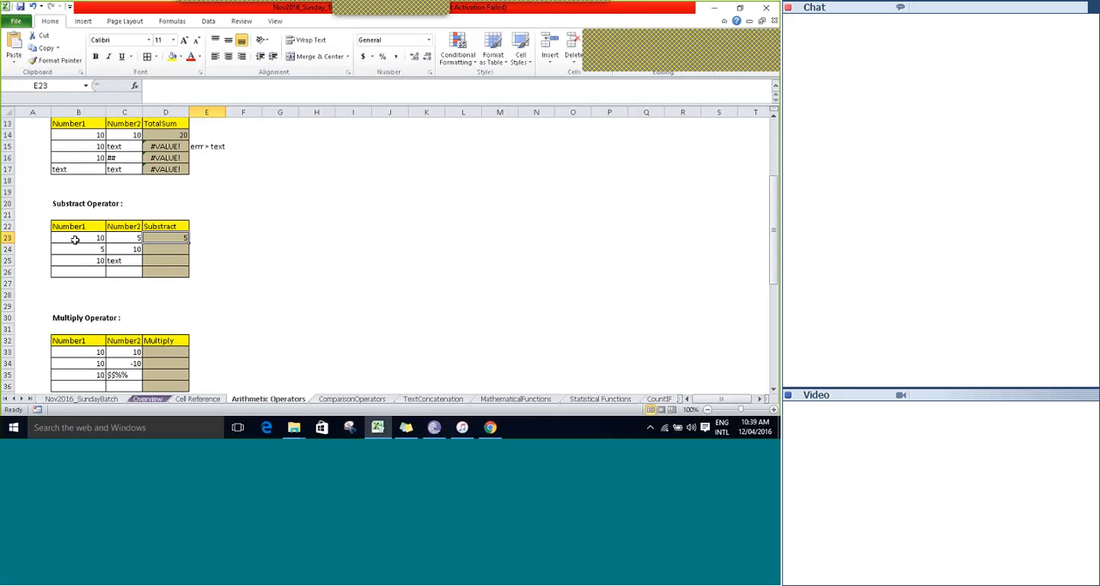
{"action": "key", "text": "Down"}
{"action": "type", "text": "=C24"}
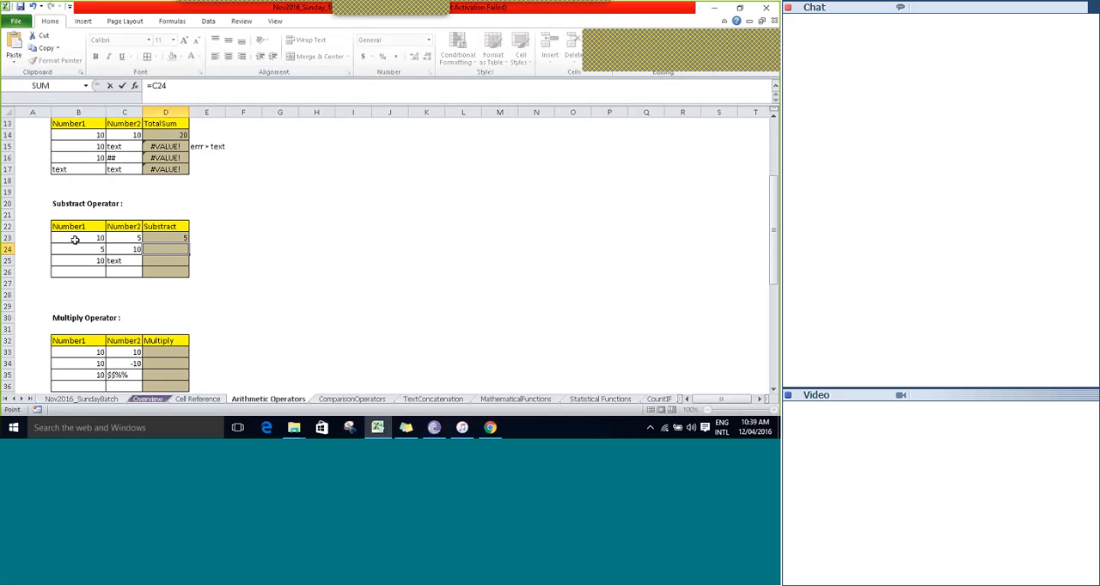
{"action": "key", "text": "Left"}
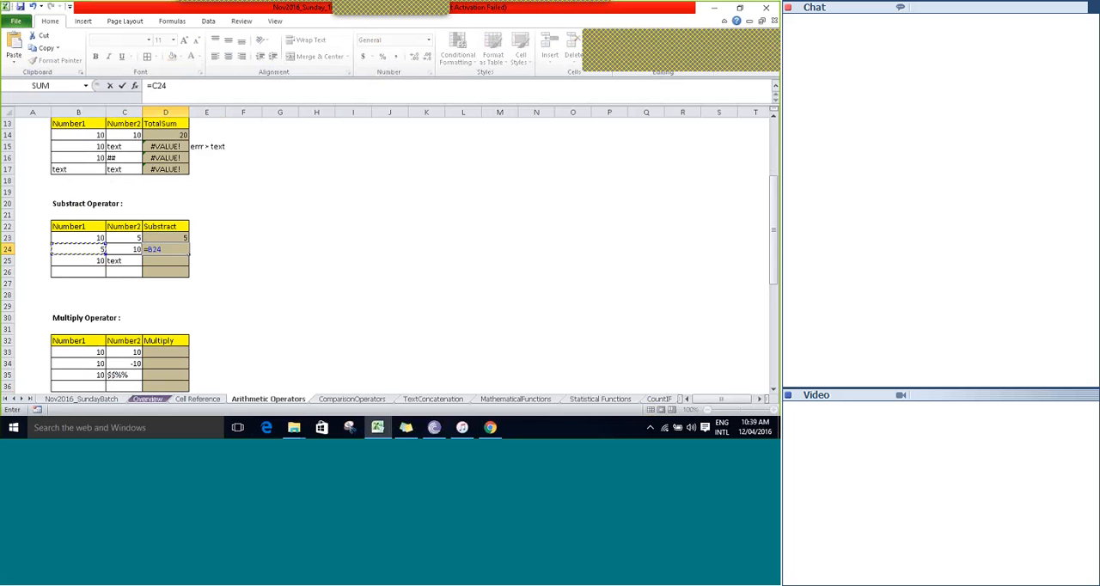
{"action": "type", "text": "-"}
{"action": "key", "text": "Left"}
{"action": "key", "text": "Tab"}
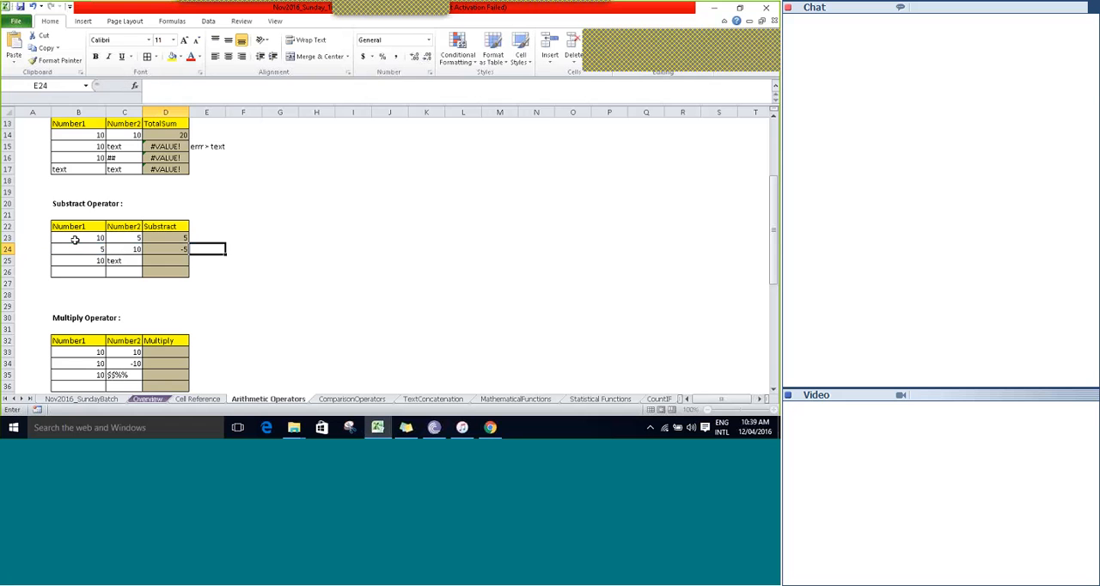
{"action": "left_click", "coordinate": [173, 253]}
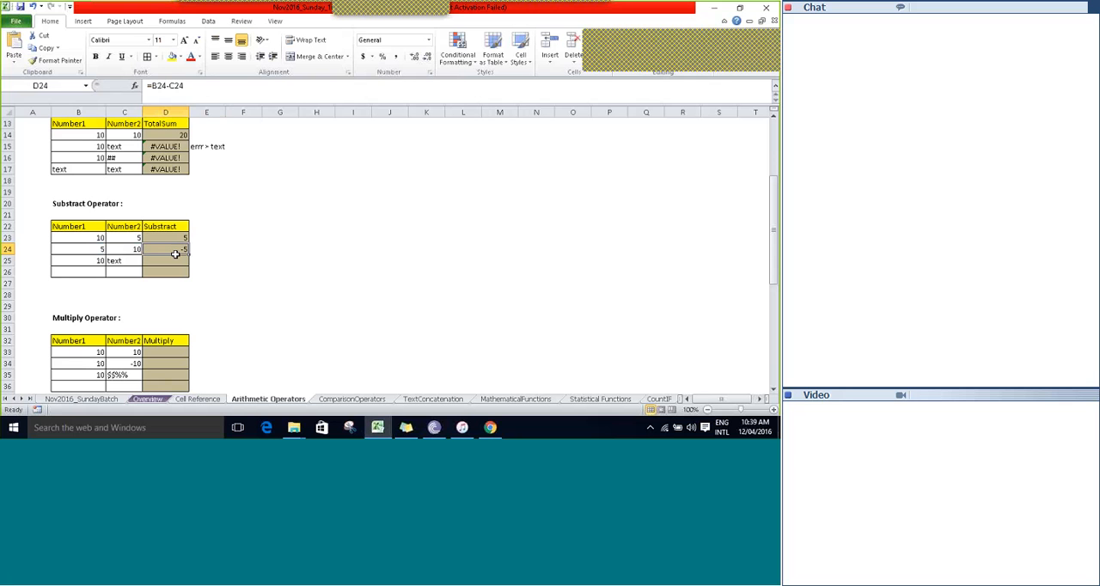
Enter the formula =B25-C25 in D25 to subtract the text cell from the number.
{"action": "key", "text": "Down"}
{"action": "type", "text": "="}
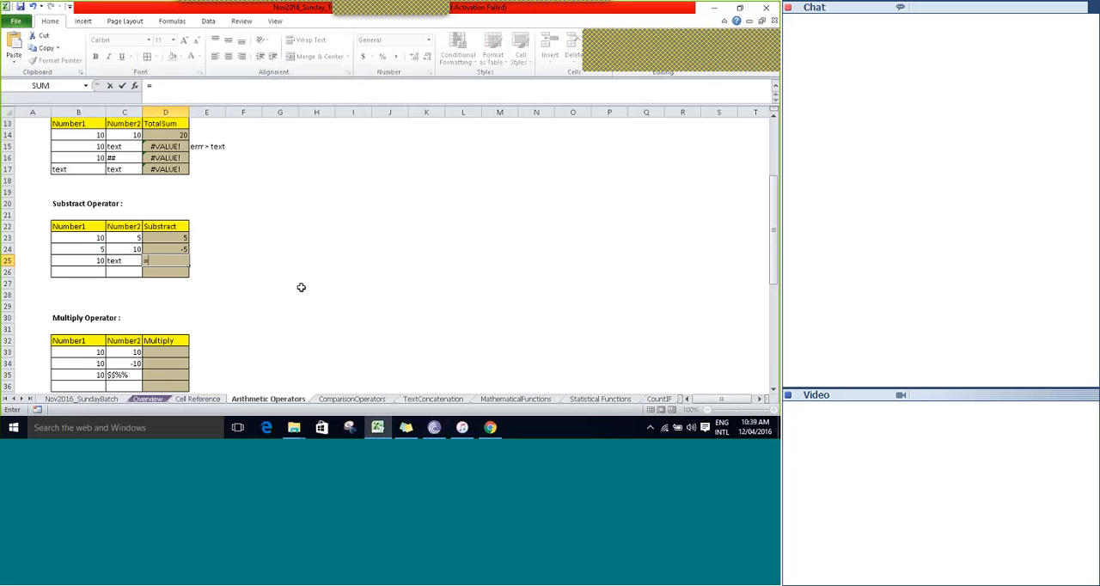
{"action": "key", "text": "Left"}
{"action": "key", "text": "Left"}
{"action": "type", "text": "-"}
{"action": "key", "text": "Left"}
{"action": "key", "text": "Tab"}
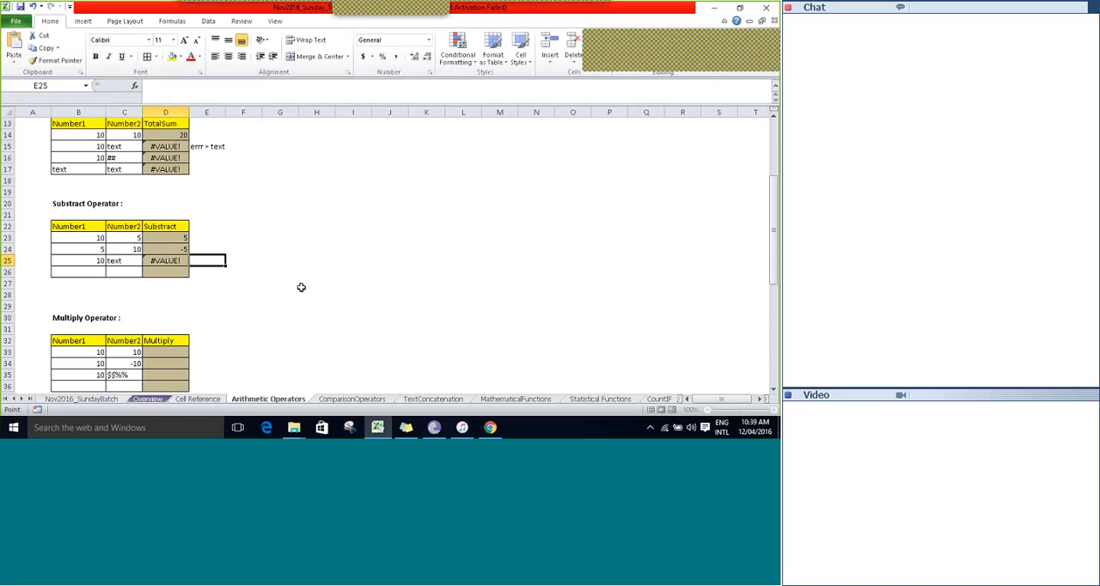
Check the error options offered for D25 and close them without choosing one.
{"action": "key", "text": "Left"}
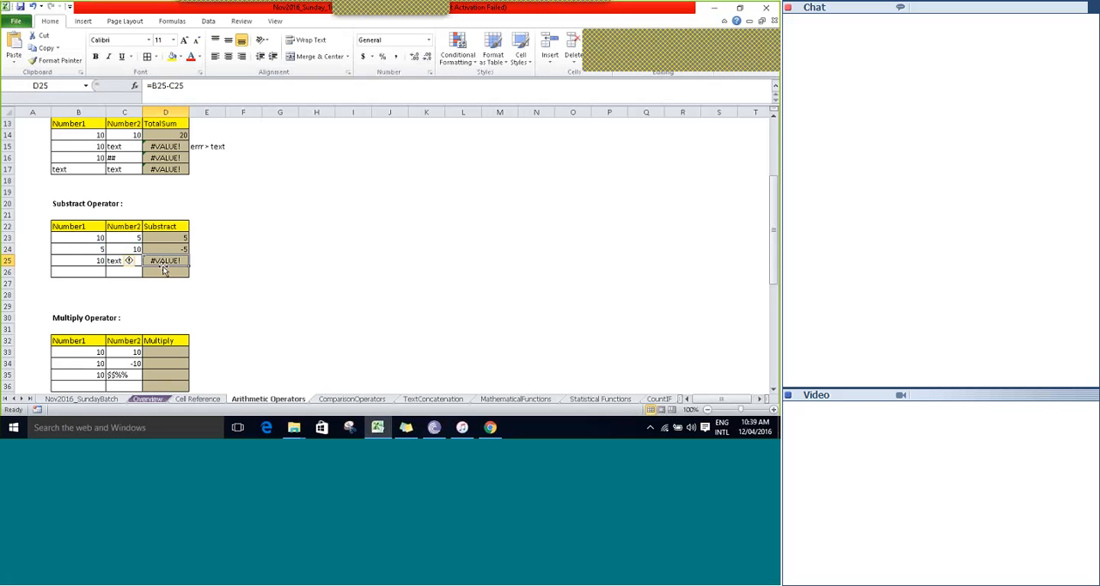
{"action": "left_click", "coordinate": [131, 262]}
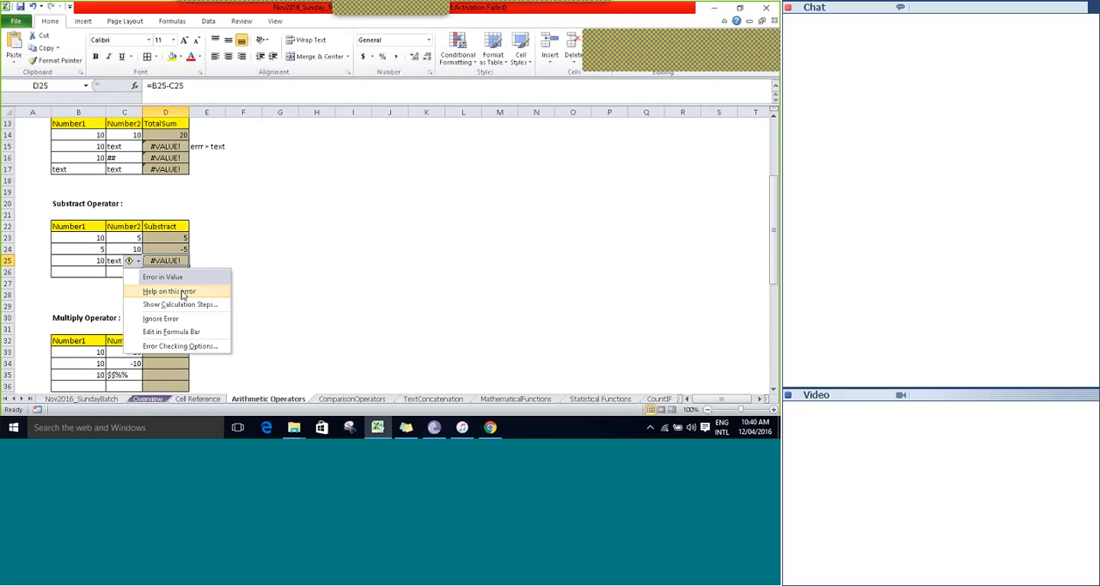
{"action": "left_click", "coordinate": [232, 236]}
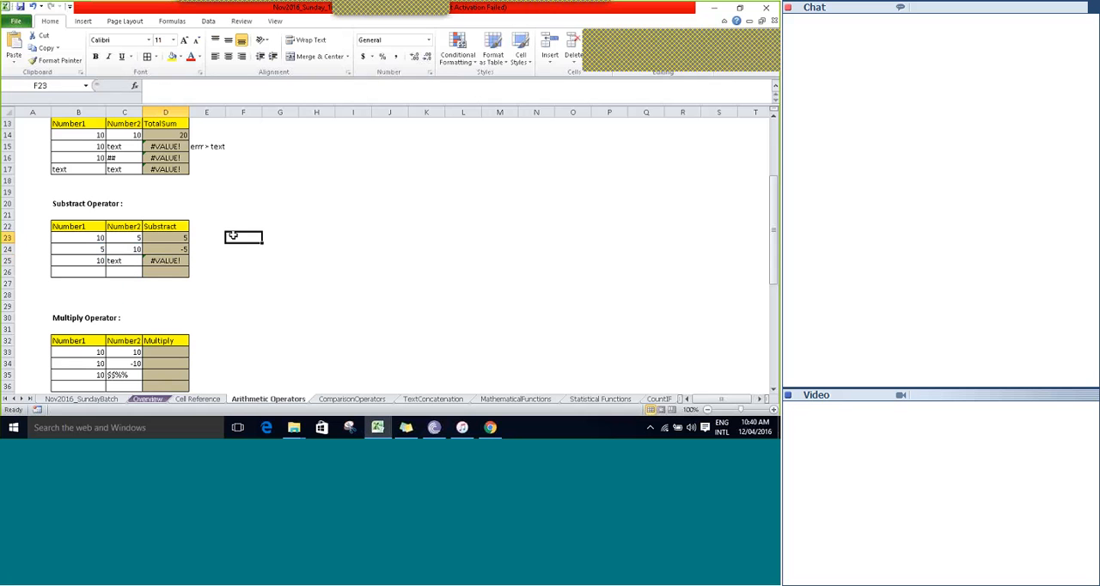
Enter the formula =B33*C33 in D33 of the Multiply Operator table.
{"action": "scroll", "coordinate": [174, 273], "scroll_direction": "down", "scroll_amount": 2}
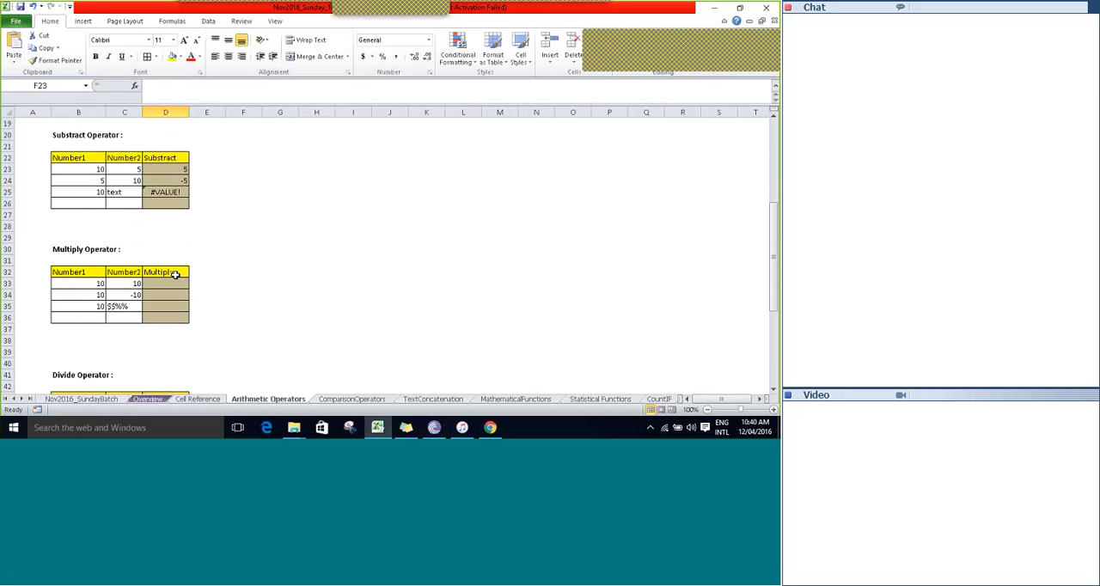
{"action": "left_click", "coordinate": [174, 273]}
{"action": "key", "text": "Return"}
{"action": "type", "text": "="}
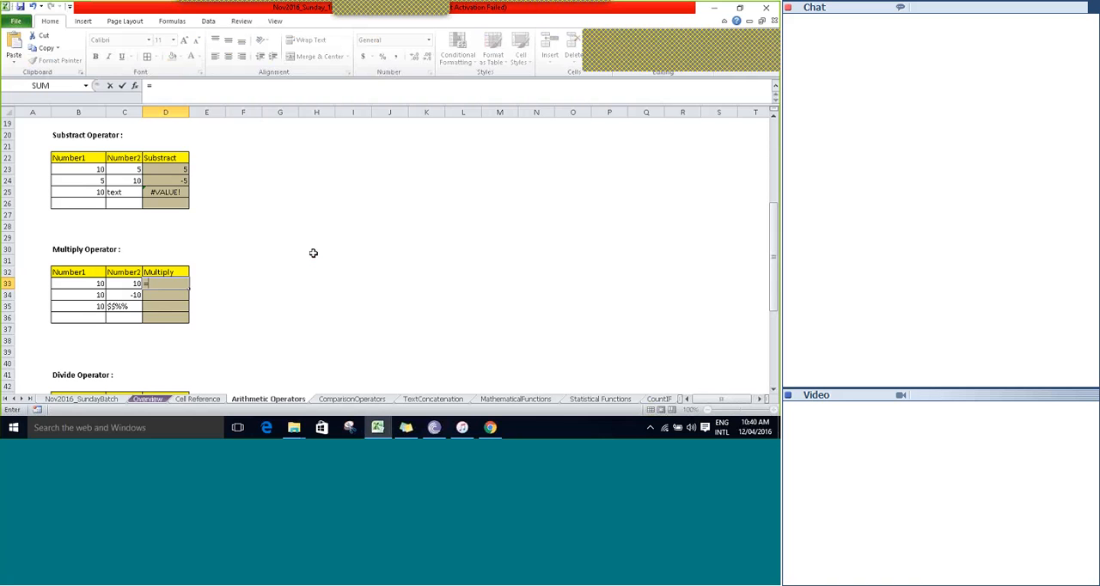
{"action": "key", "text": "Left"}
{"action": "key", "text": "Left"}
{"action": "type", "text": "*"}
{"action": "key", "text": "Left"}
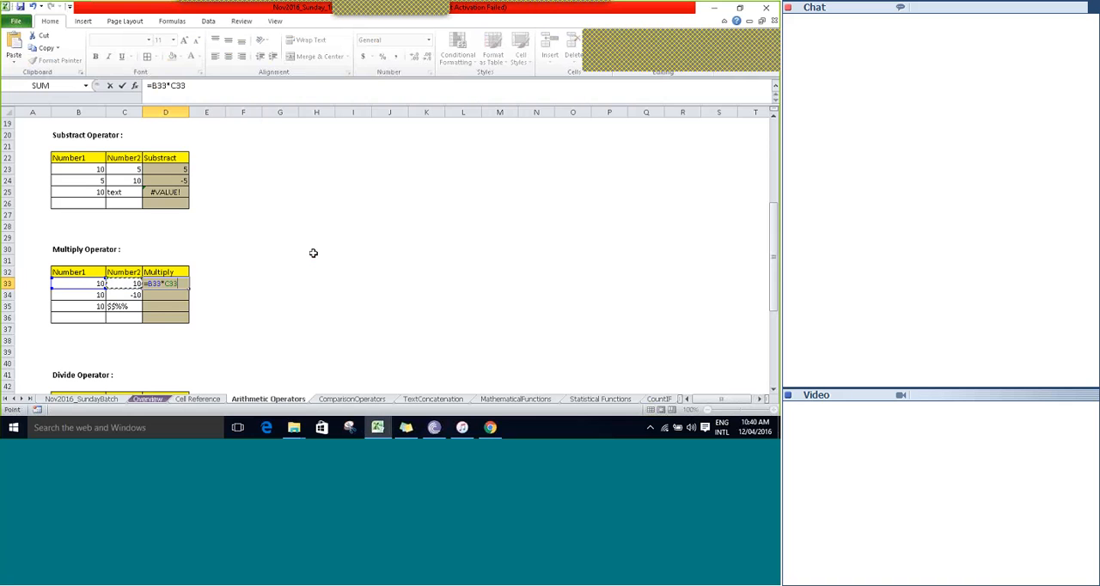
{"action": "key", "text": "Tab"}
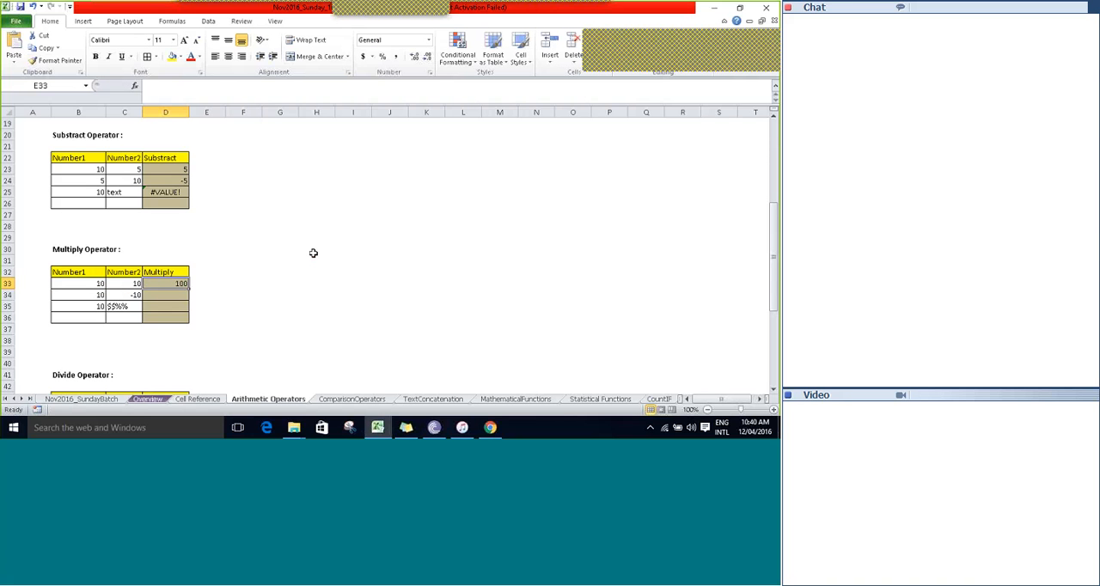
Copy the multiplication formula from D33 down into D34 and D35.
{"action": "key", "text": "Left"}
{"action": "key", "text": "Down"}
{"action": "key", "text": "ctrl+d"}
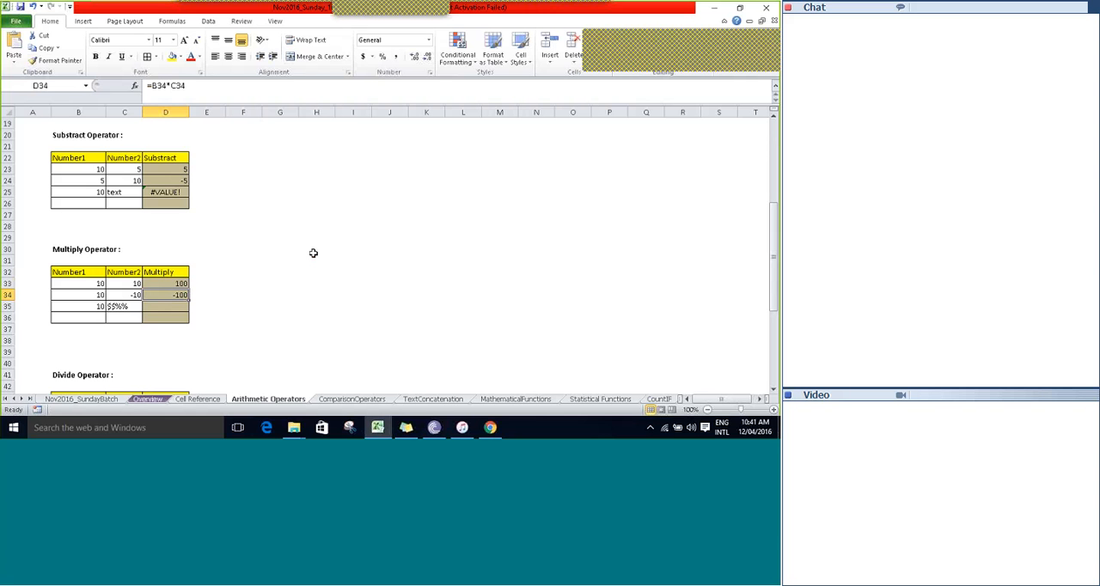
{"action": "key", "text": "Down"}
{"action": "key", "text": "ctrl+d"}
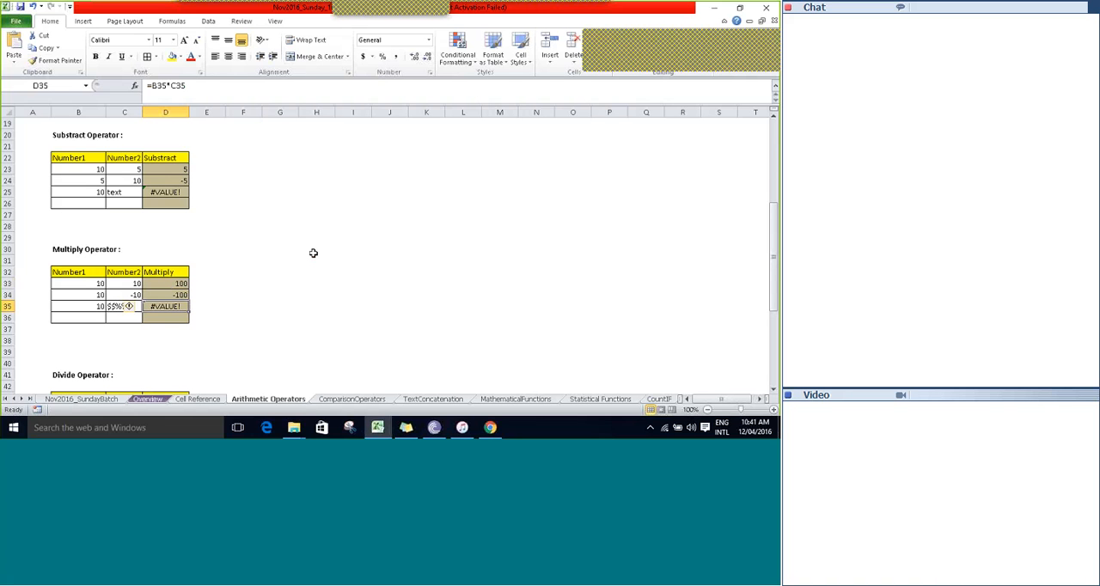
{"action": "left_click", "coordinate": [384, 308]}
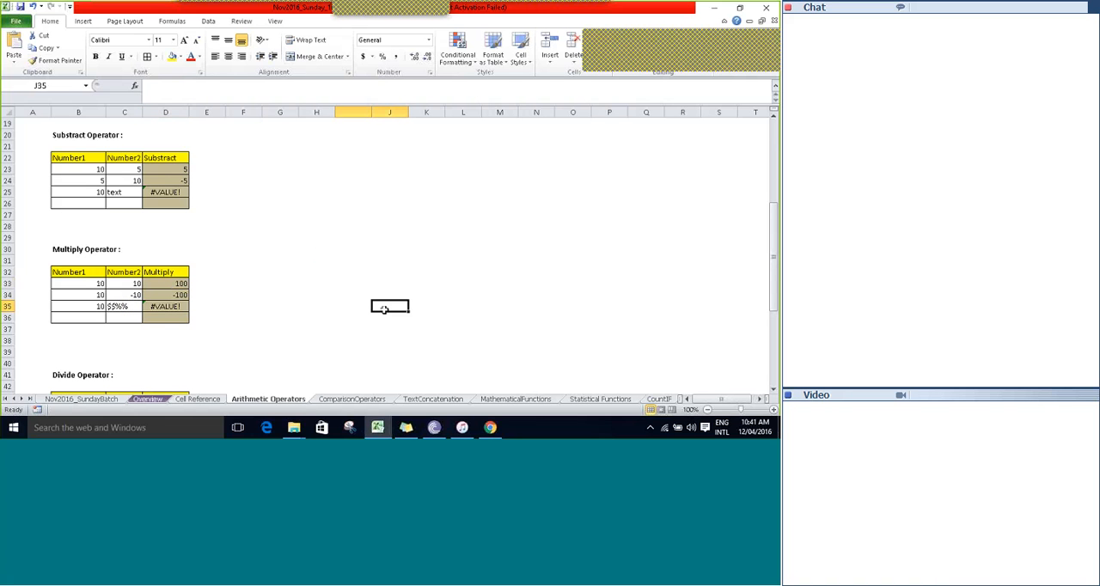
{"action": "key", "text": "Left"}
{"action": "key", "text": "Left"}
{"action": "key", "text": "Left"}
{"action": "key", "text": "Left"}
{"action": "key", "text": "Left"}
{"action": "key", "text": "Left"}
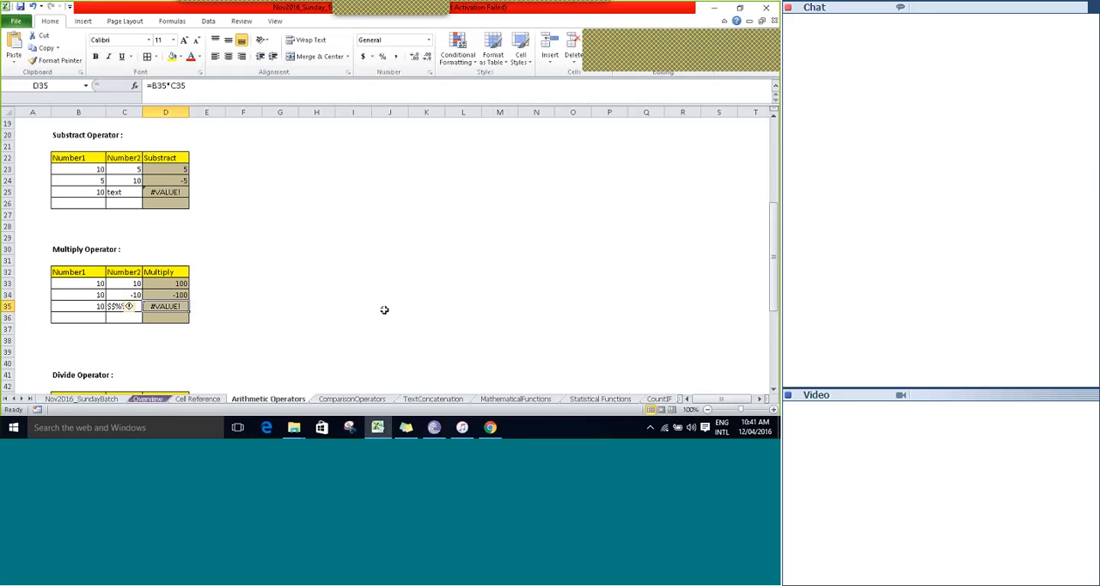
Enter the formula =B44/C44 in D44 of the Divide Operator table and select that cell again.
{"action": "key", "text": "Down"}
{"action": "key", "text": "Down"}
{"action": "key", "text": "Down"}
{"action": "key", "text": "Down"}
{"action": "key", "text": "Down"}
{"action": "key", "text": "Down"}
{"action": "key", "text": "Down"}
{"action": "key", "text": "Down"}
{"action": "key", "text": "Down"}
{"action": "key", "text": "Down"}
{"action": "key", "text": "Down"}
{"action": "key", "text": "Down"}
{"action": "key", "text": "Down"}
{"action": "key", "text": "Down"}
{"action": "key", "text": "Down"}
{"action": "key", "text": "Down"}
{"action": "key", "text": "Down"}
{"action": "key", "text": "Down"}
{"action": "key", "text": "Down"}
{"action": "key", "text": "Down"}
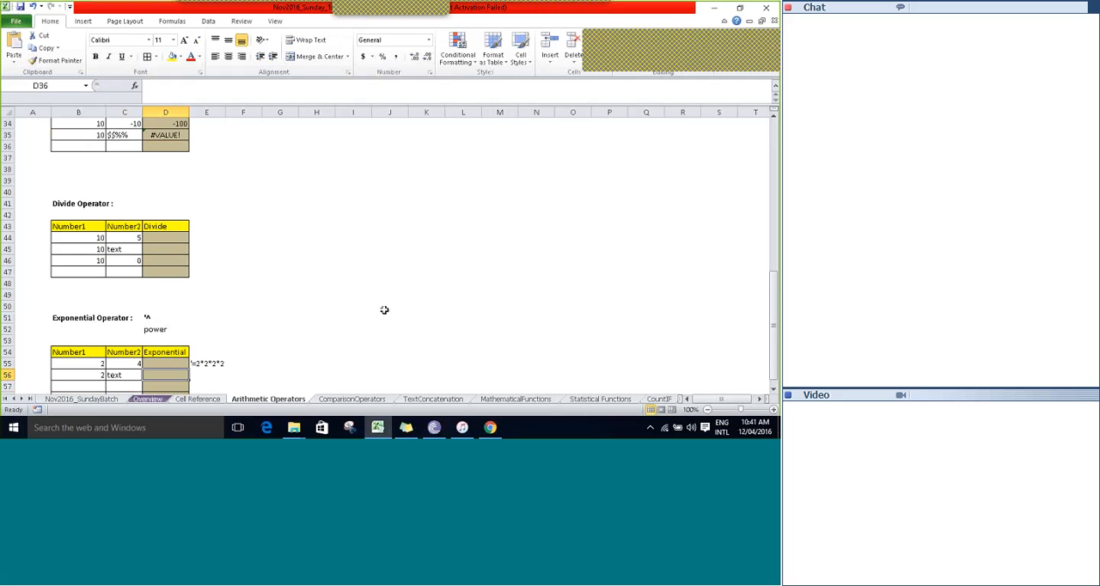
{"action": "key", "text": "Up"}
{"action": "key", "text": "Up"}
{"action": "key", "text": "Up"}
{"action": "key", "text": "Up"}
{"action": "key", "text": "Up"}
{"action": "key", "text": "Up"}
{"action": "key", "text": "Up"}
{"action": "key", "text": "Up"}
{"action": "key", "text": "Up"}
{"action": "key", "text": "Up"}
{"action": "key", "text": "Up"}
{"action": "key", "text": "Up"}
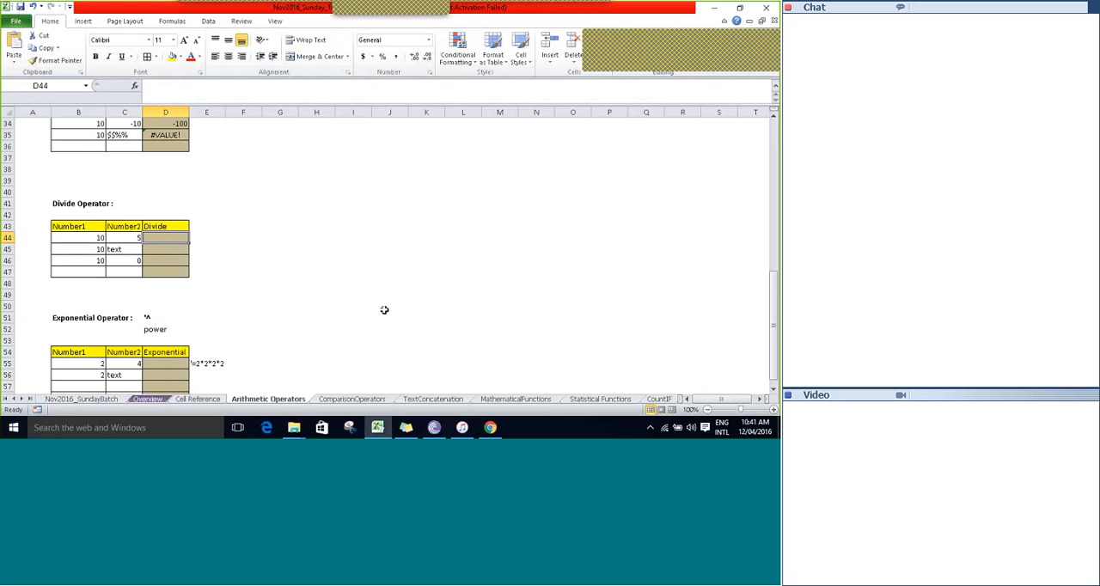
{"action": "type", "text": "="}
{"action": "key", "text": "Left"}
{"action": "key", "text": "Left"}
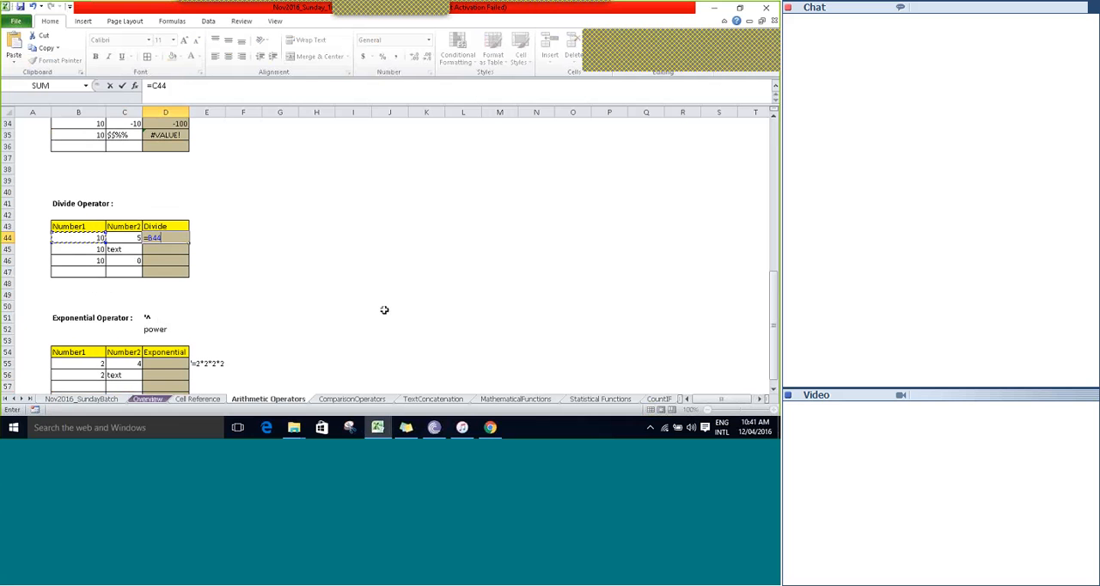
{"action": "type", "text": "/"}
{"action": "key", "text": "Left"}
{"action": "key", "text": "Left"}
{"action": "key", "text": "Right"}
{"action": "key", "text": "Tab"}
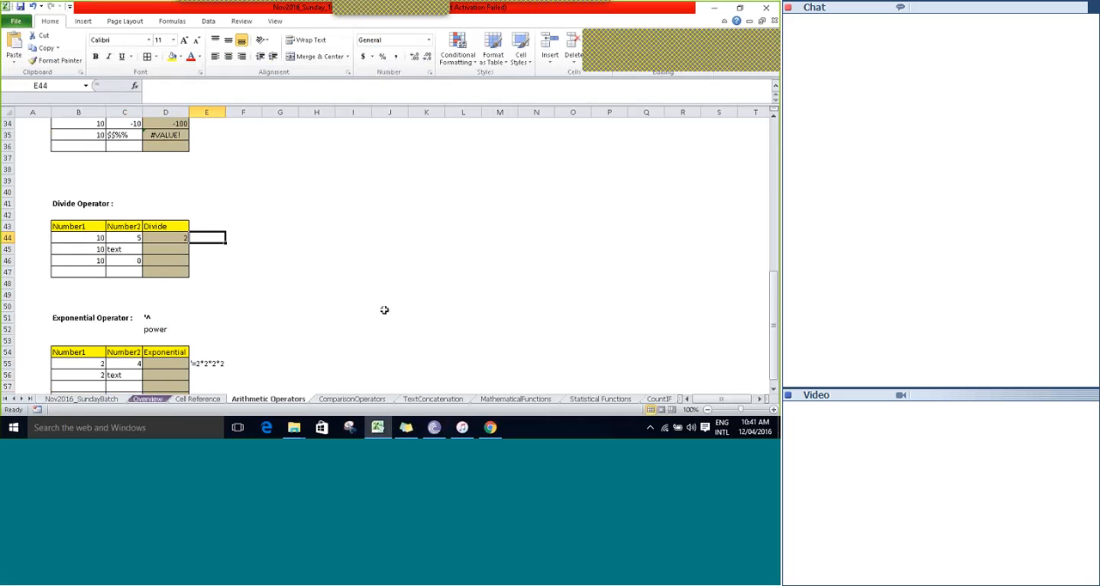
{"action": "key", "text": "Left"}
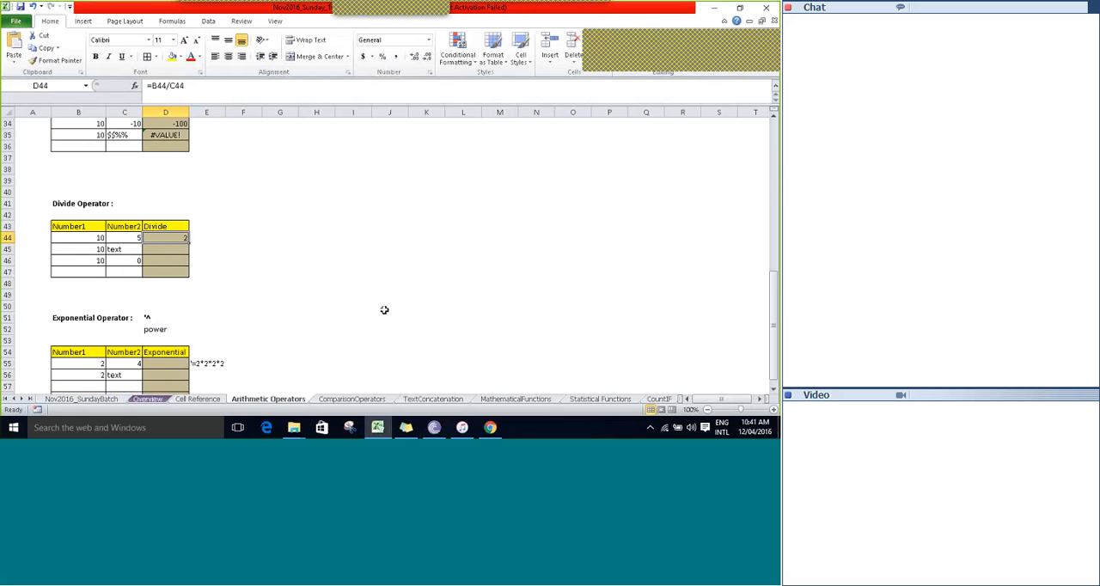
Copy the division formula from D44 down into D45 and D46 of the Divide Operator table.
{"action": "key", "text": "Down"}
{"action": "key", "text": "ctrl+d"}
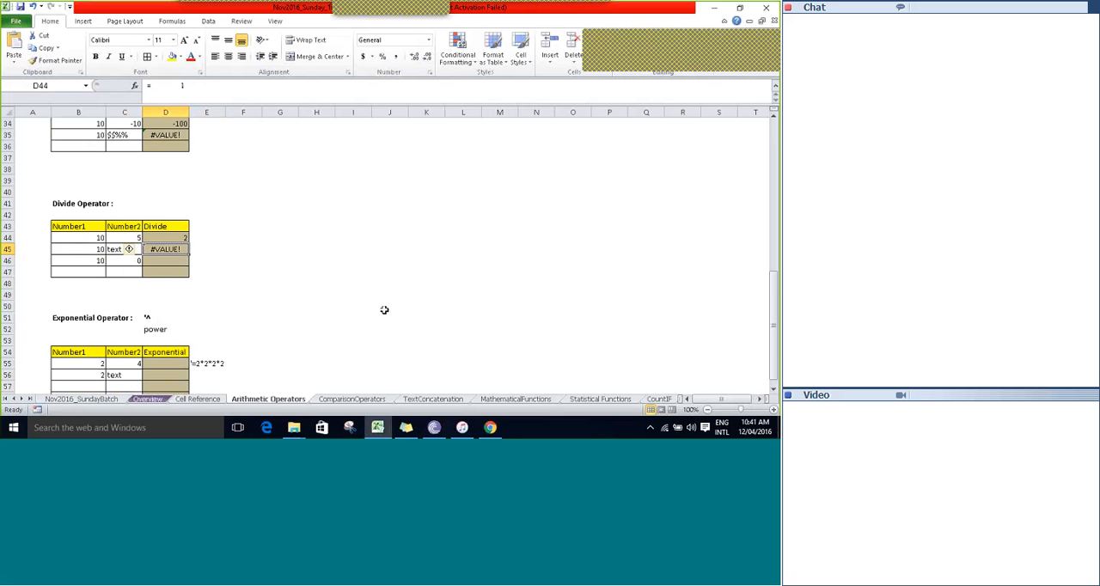
{"action": "key", "text": "Right"}
{"action": "key", "text": "Right"}
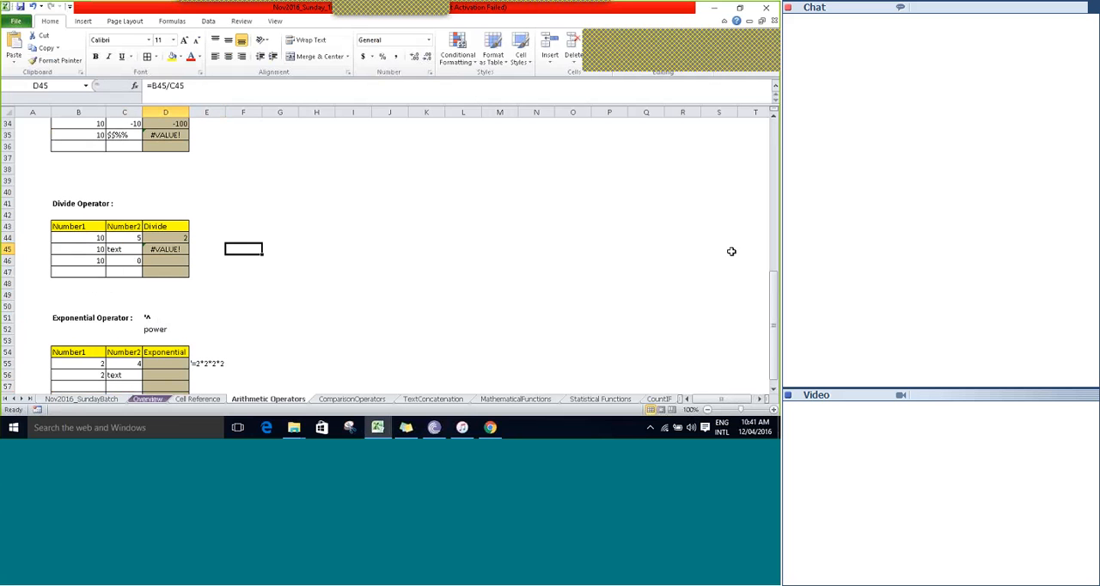
{"action": "type", "text": "="}
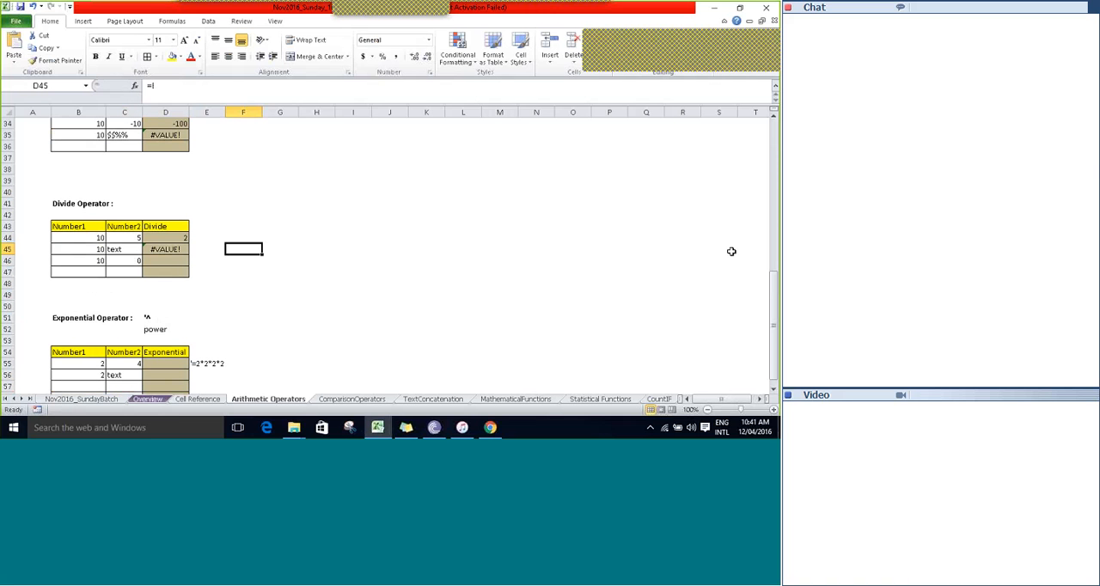
{"action": "key", "text": "Left"}
{"action": "key", "text": "Left"}
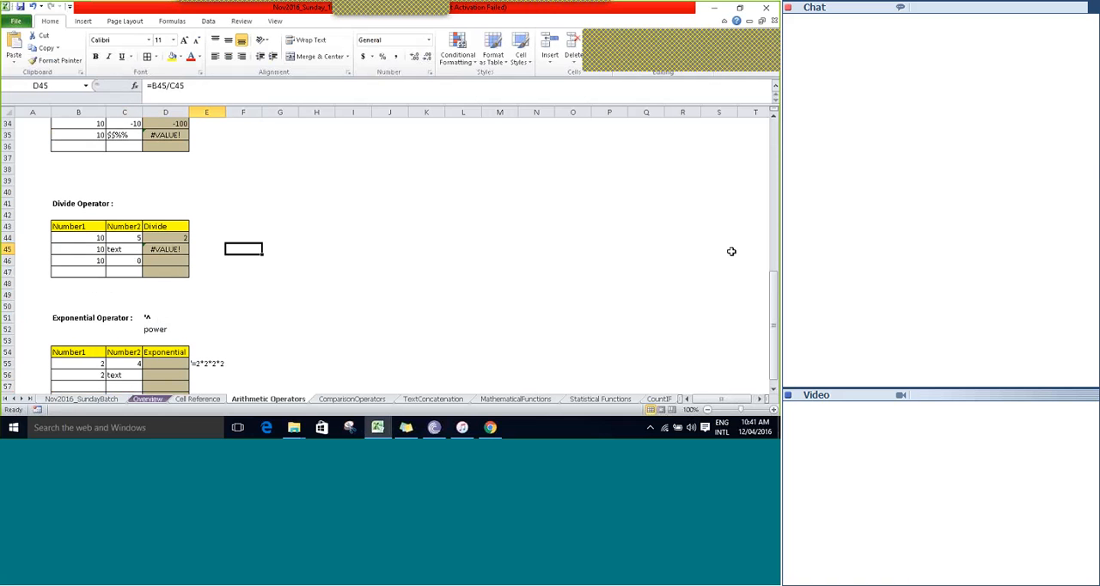
{"action": "key", "text": "Left"}
{"action": "key", "text": "Right"}
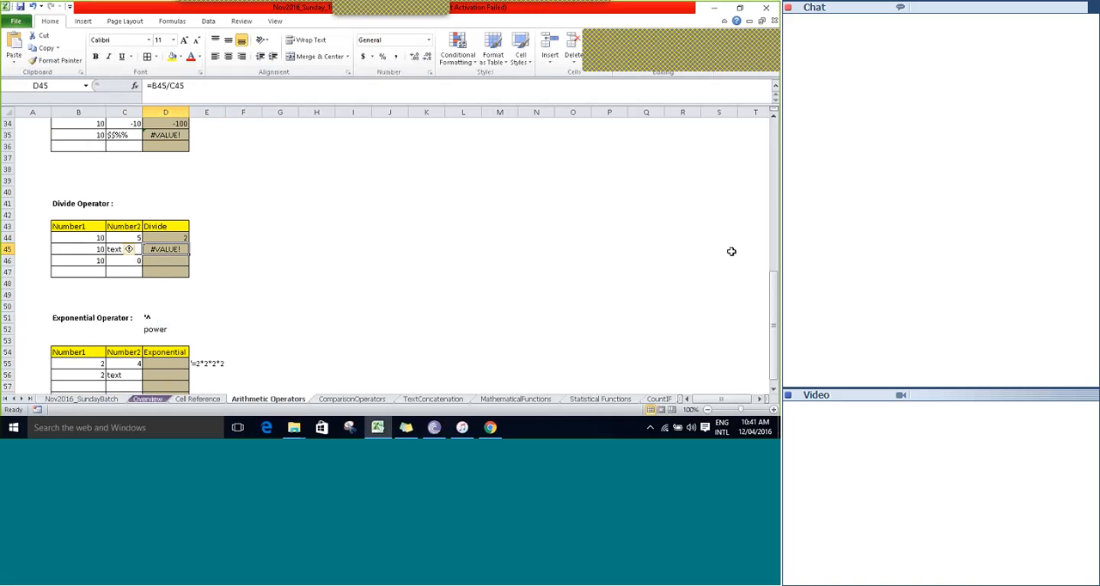
{"action": "key", "text": "Left"}
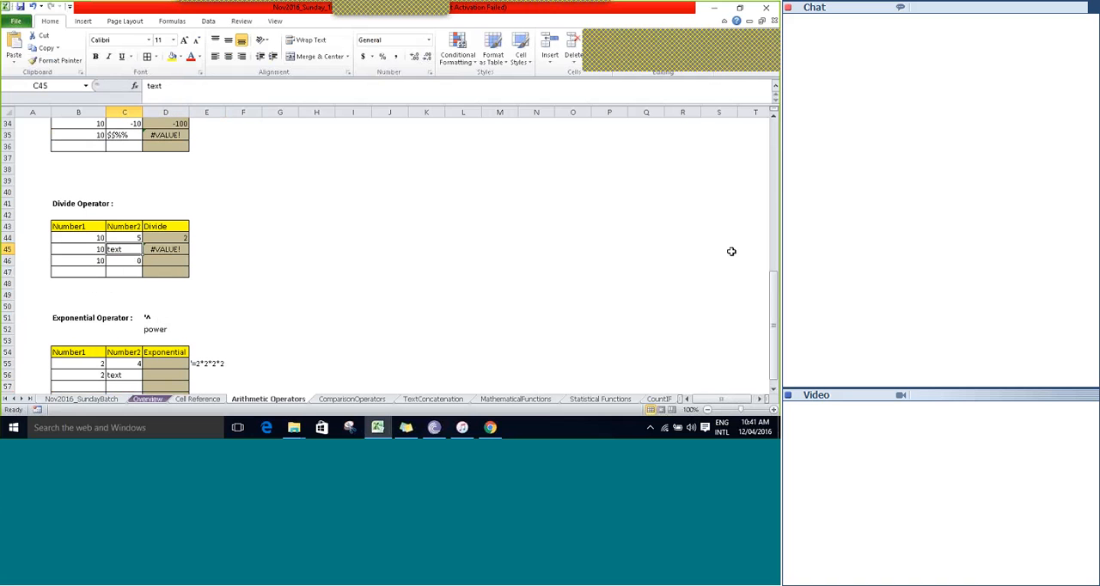
{"action": "key", "text": "Right"}
{"action": "key", "text": "Down"}
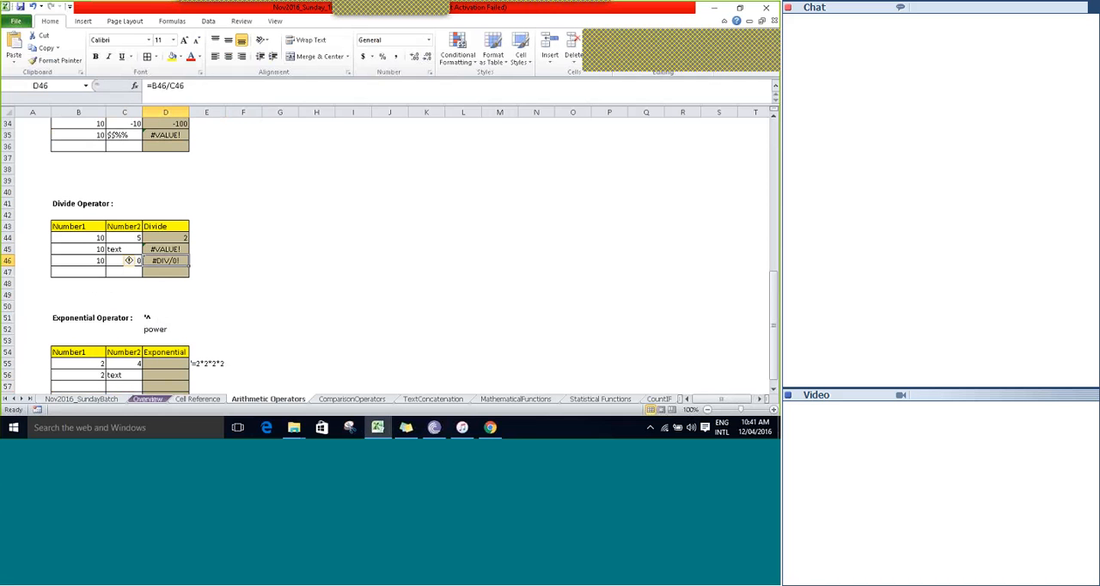
Read the help article on the divide-by-zero error in D46 and close it.
{"action": "key", "text": "Right"}
{"action": "type", "text": "="}
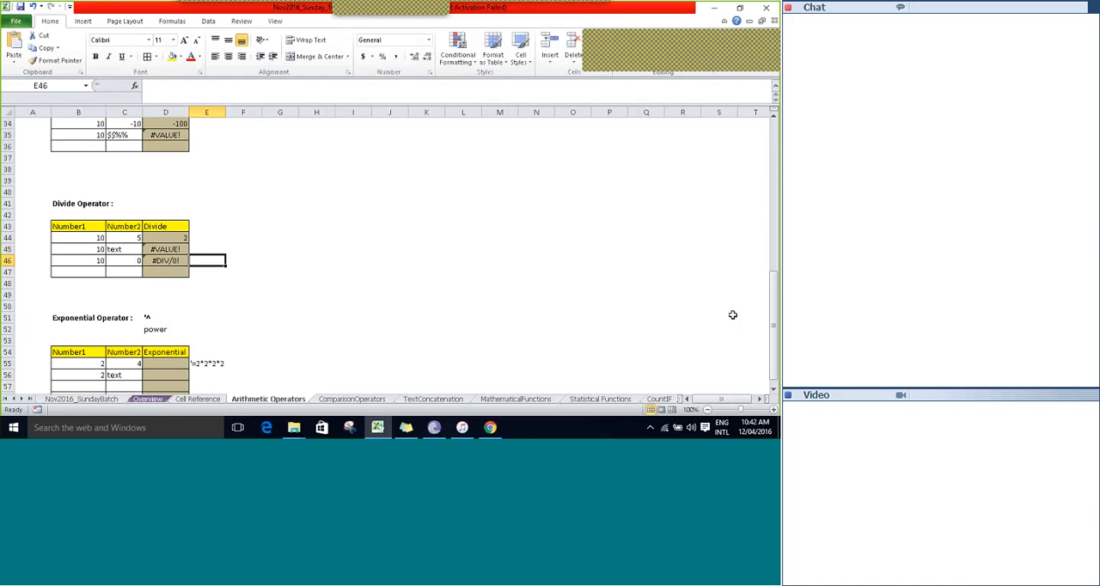
{"action": "key", "text": "Left"}
{"action": "key", "text": "Left"}
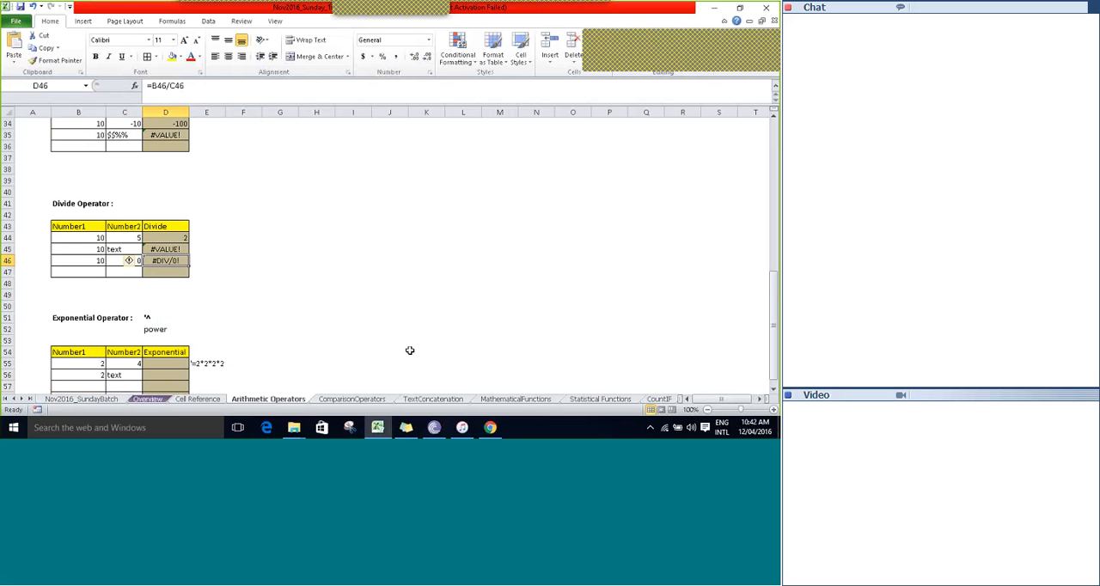
{"action": "left_click", "coordinate": [138, 262]}
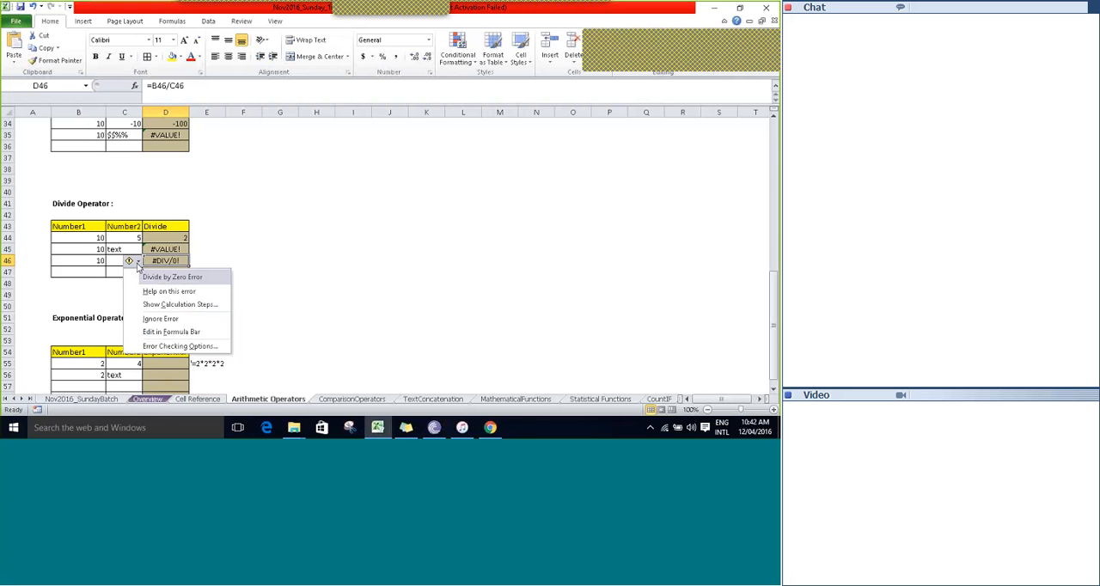
{"action": "left_click", "coordinate": [157, 292]}
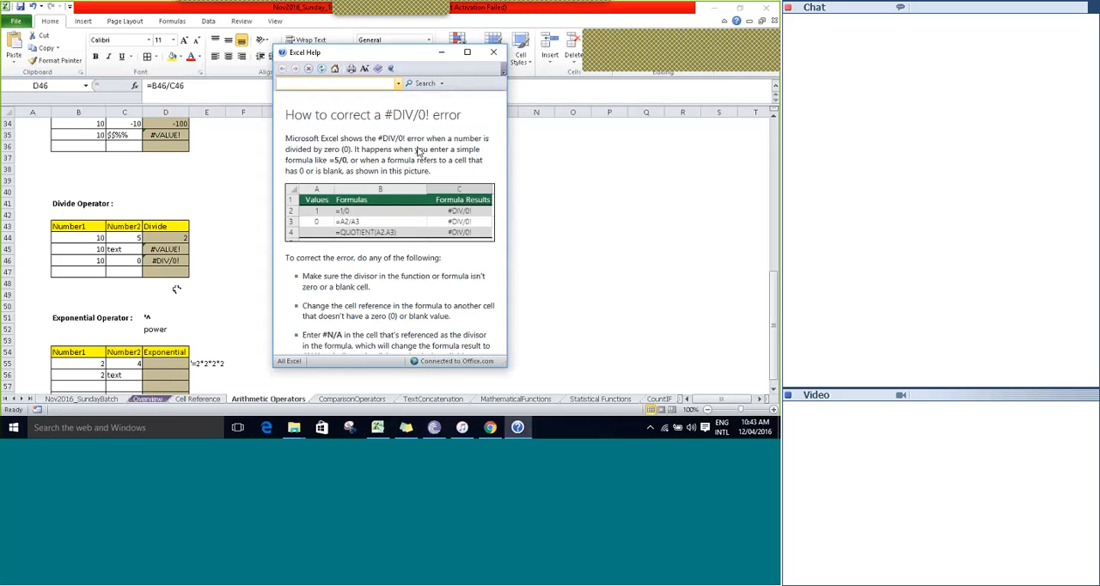
{"action": "left_click", "coordinate": [493, 52]}
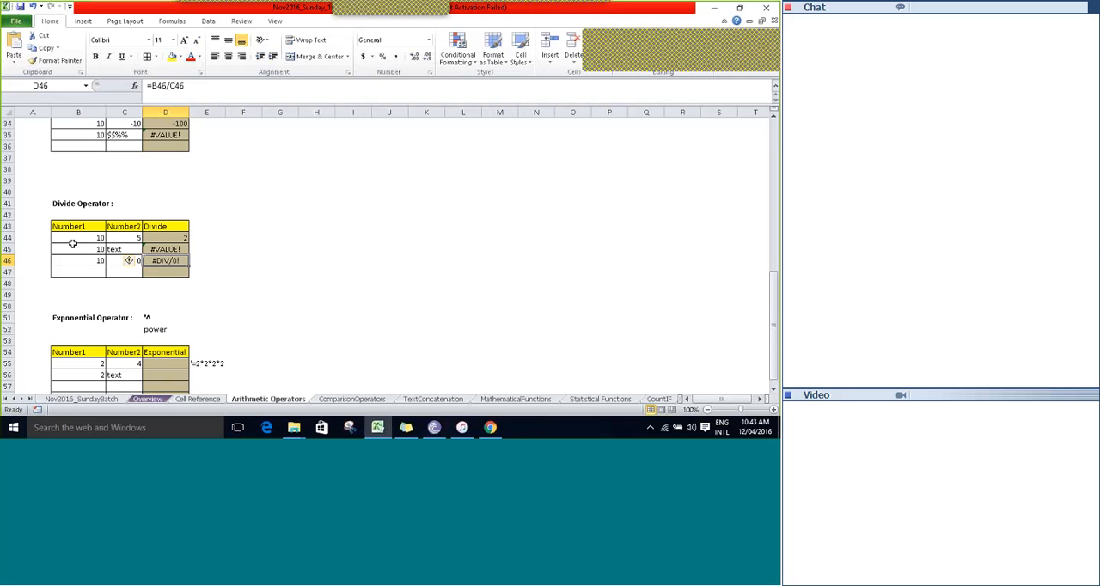
Enter 10 in B47, leave C47 blank, and copy the division formula down into D47.
{"action": "left_click", "coordinate": [91, 268]}
{"action": "type", "text": "10"}
{"action": "key", "text": "Tab"}
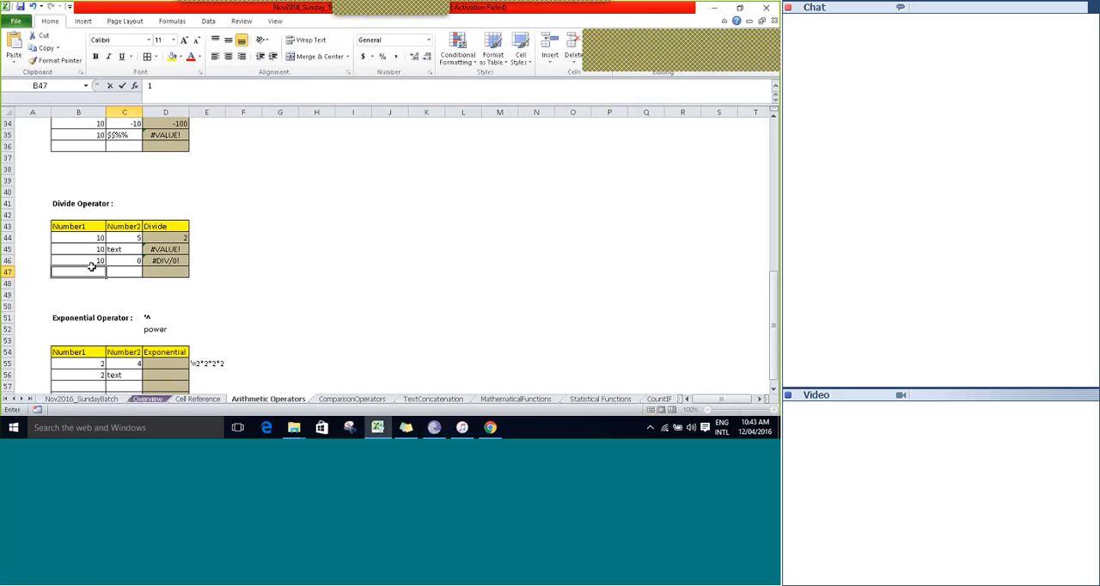
{"action": "key", "text": "Tab"}
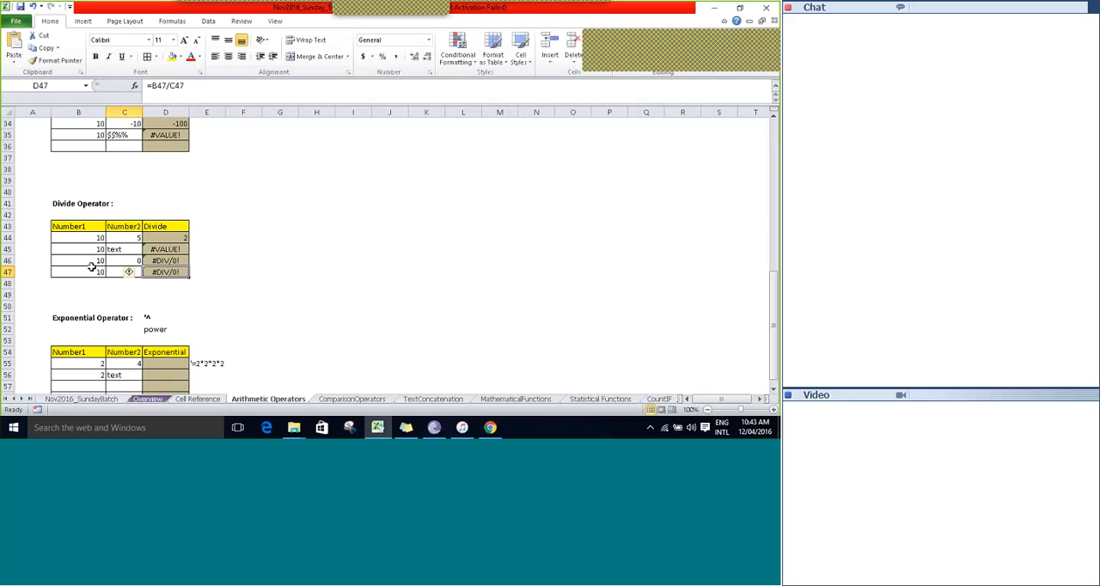
Examine the operands and division formulas in rows 46 and 47 of the Divide Operator table without changing them.
{"action": "left_click", "coordinate": [91, 268]}
{"action": "key", "text": "Tab"}
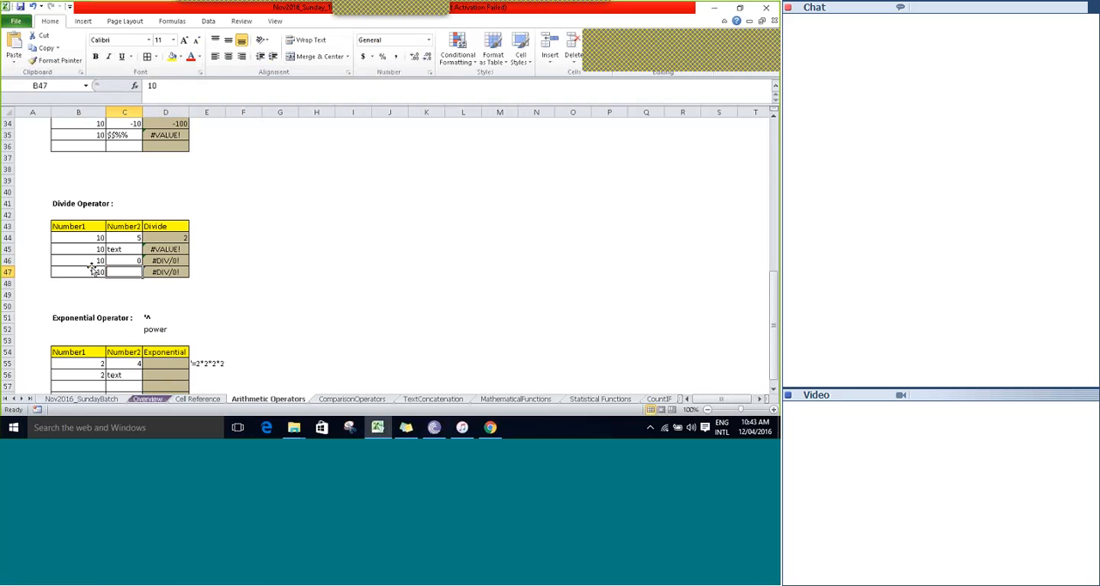
{"action": "key", "text": "Tab"}
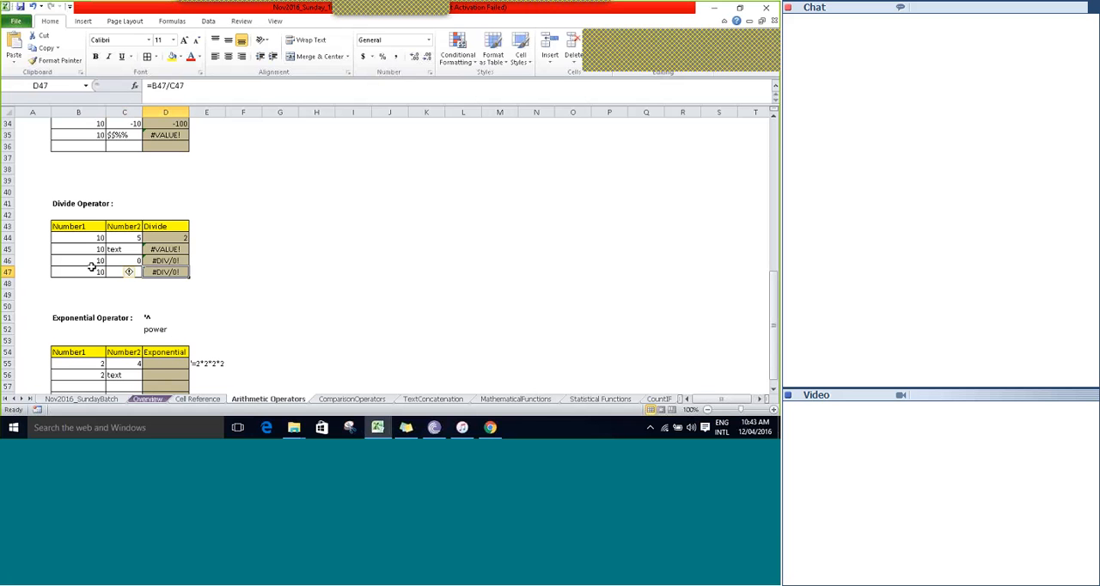
{"action": "key", "text": "Right"}
{"action": "key", "text": "Right"}
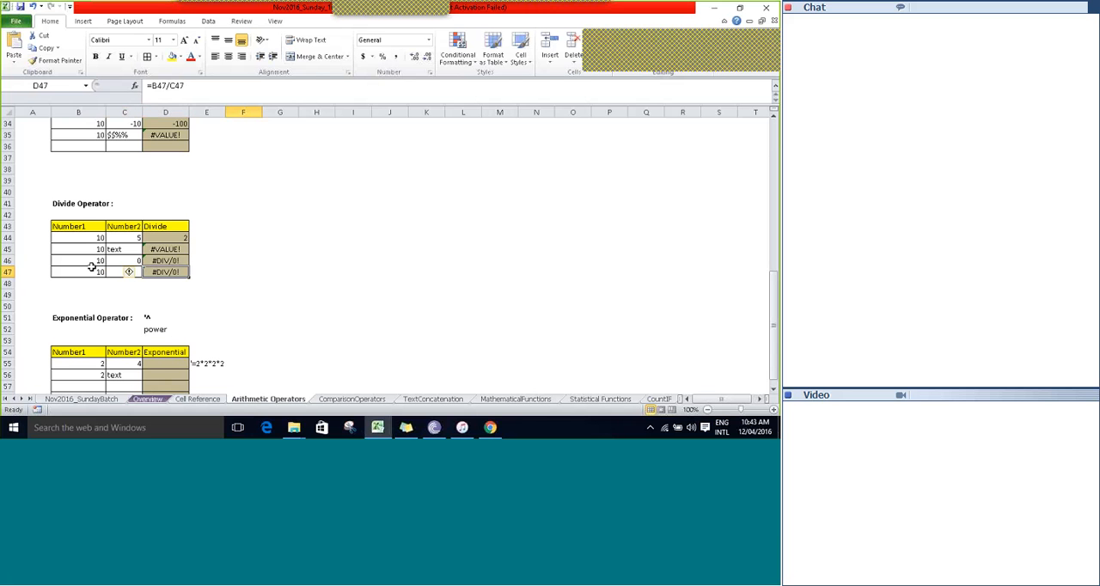
{"action": "key", "text": "Left"}
{"action": "key", "text": "Left"}
{"action": "key", "text": "Up"}
{"action": "key", "text": "F2"}
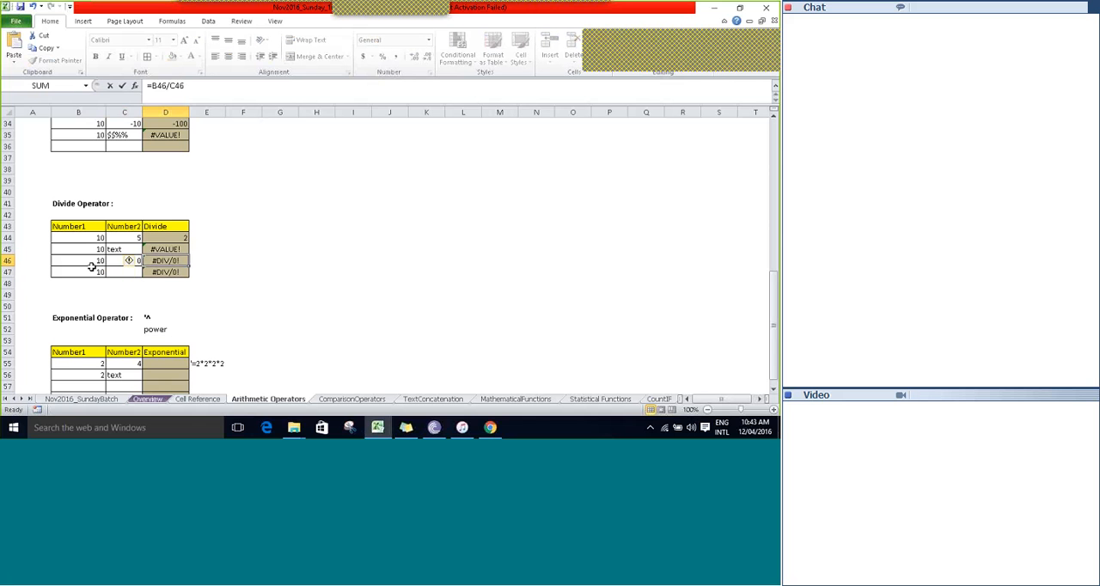
{"action": "key", "text": "Escape"}
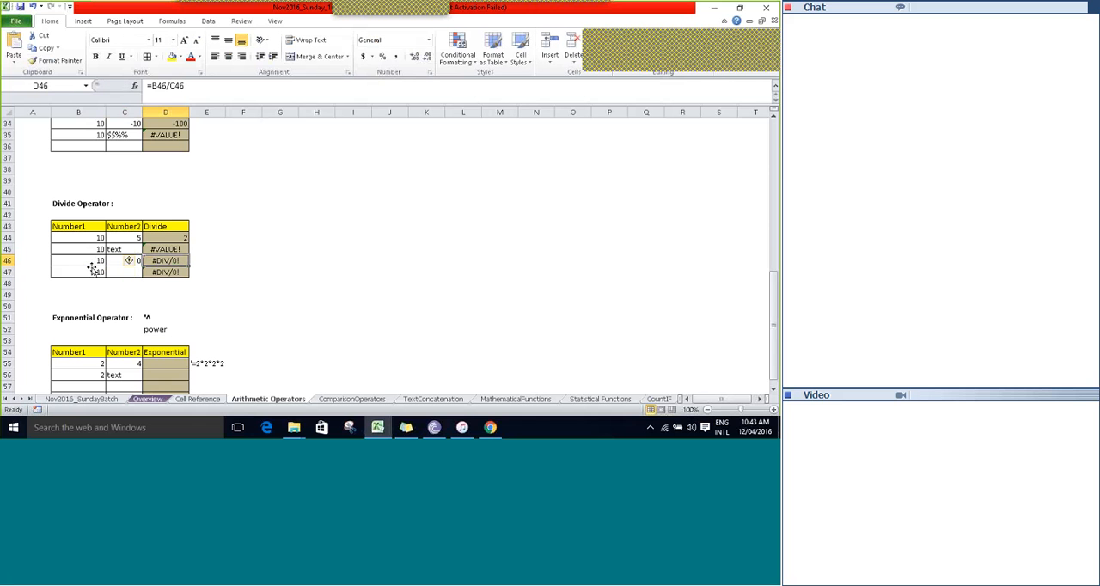
{"action": "key", "text": "Left"}
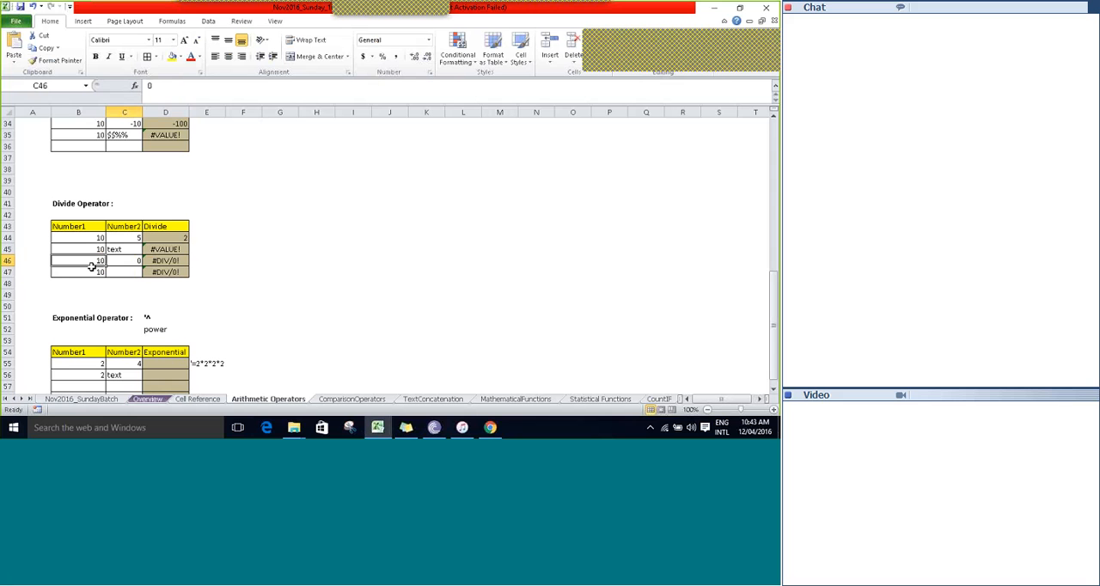
{"action": "key", "text": "Return"}
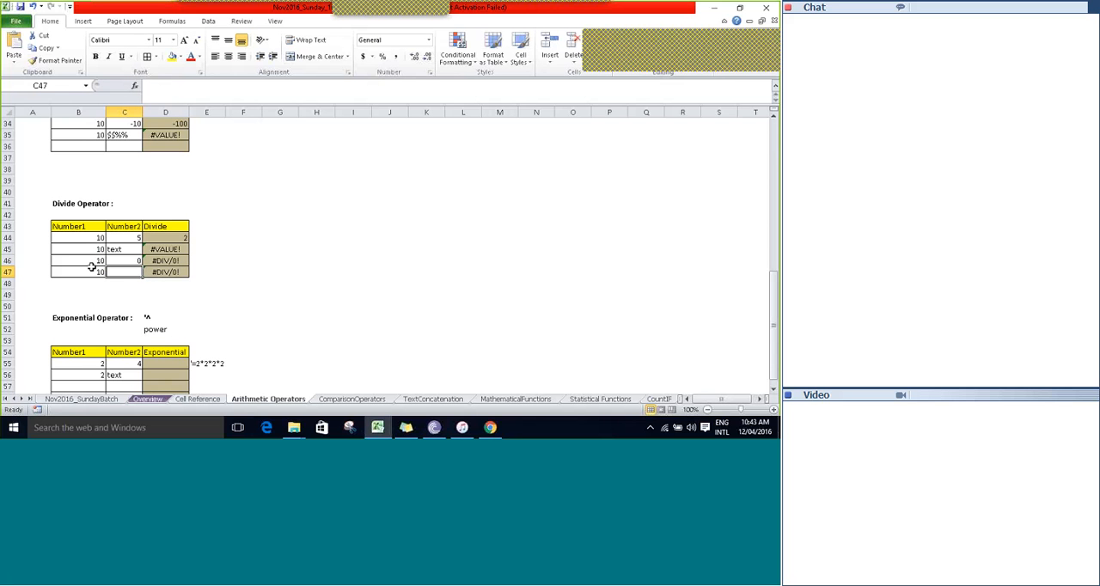
{"action": "key", "text": "Right"}
{"action": "key", "text": "Up"}
{"action": "key", "text": "Up"}
{"action": "key", "text": "Up"}
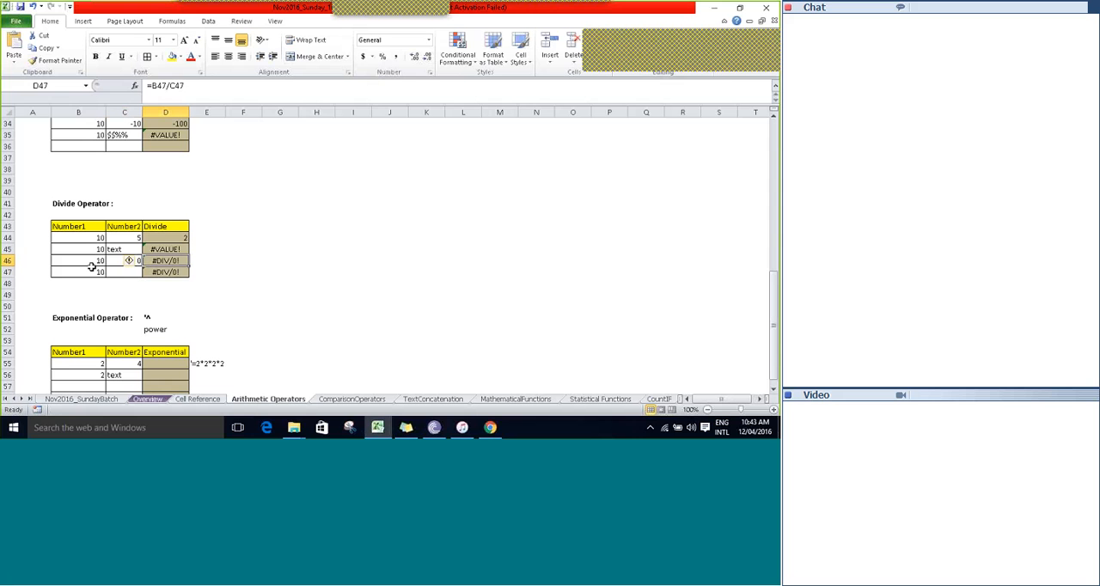
{"action": "key", "text": "Down"}
{"action": "key", "text": "Down"}
{"action": "key", "text": "Down"}
{"action": "key", "text": "Down"}
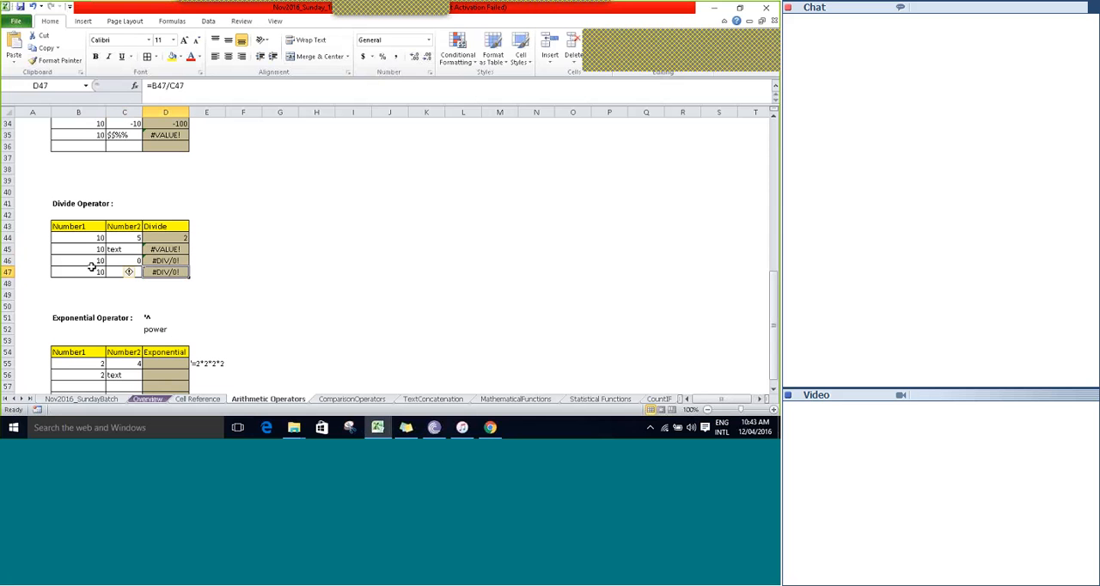
Examine the Exponential Operator heading, its ^ symbol and power label, and the operands and written-out multiplication in row 55.
{"action": "key", "text": "Down"}
{"action": "key", "text": "Down"}
{"action": "key", "text": "Down"}
{"action": "key", "text": "Down"}
{"action": "key", "text": "Down"}
{"action": "key", "text": "Down"}
{"action": "key", "text": "Down"}
{"action": "key", "text": "Down"}
{"action": "key", "text": "Down"}
{"action": "key", "text": "Down"}
{"action": "key", "text": "Down"}
{"action": "key", "text": "Down"}
{"action": "key", "text": "Down"}
{"action": "key", "text": "Down"}
{"action": "key", "text": "Down"}
{"action": "key", "text": "Down"}
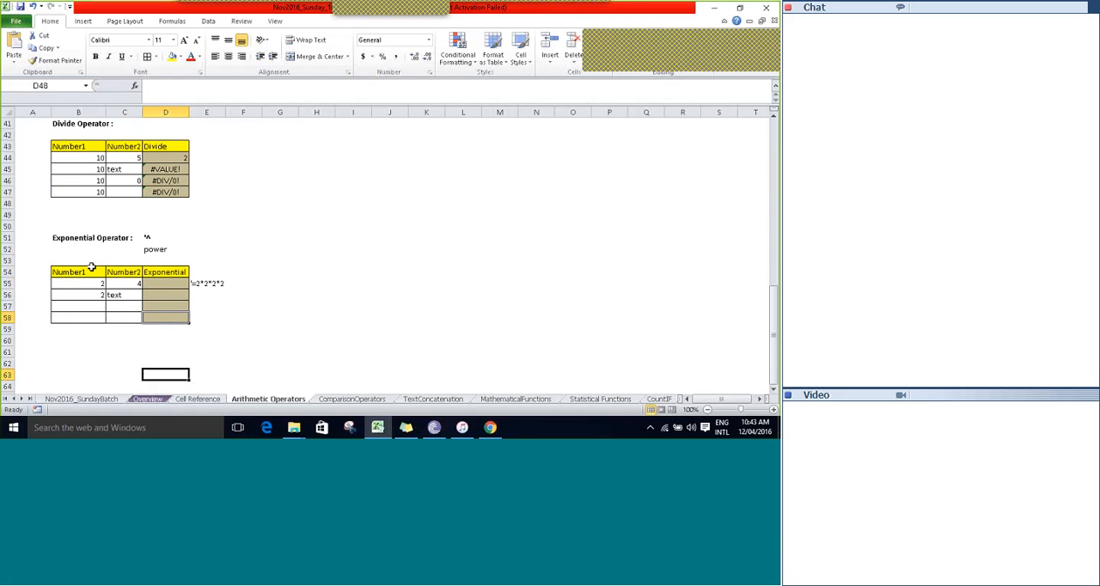
{"action": "key", "text": "Up"}
{"action": "key", "text": "Up"}
{"action": "key", "text": "Up"}
{"action": "key", "text": "Up"}
{"action": "key", "text": "Up"}
{"action": "key", "text": "Up"}
{"action": "key", "text": "Up"}
{"action": "key", "text": "Left"}
{"action": "key", "text": "Left"}
{"action": "key", "text": "Right"}
{"action": "key", "text": "Right"}
{"action": "key", "text": "Down"}
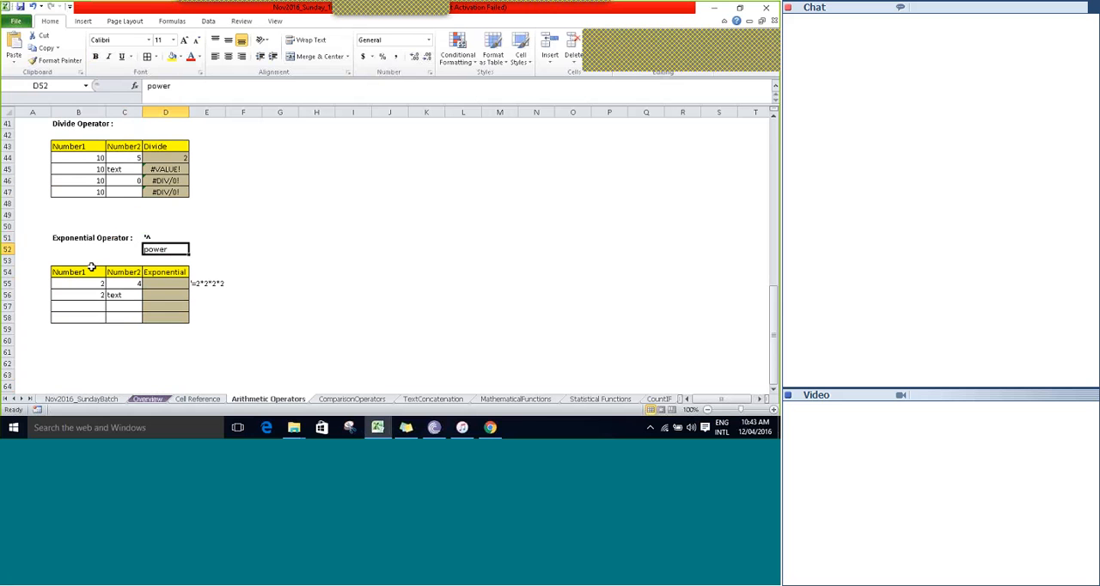
{"action": "key", "text": "Up"}
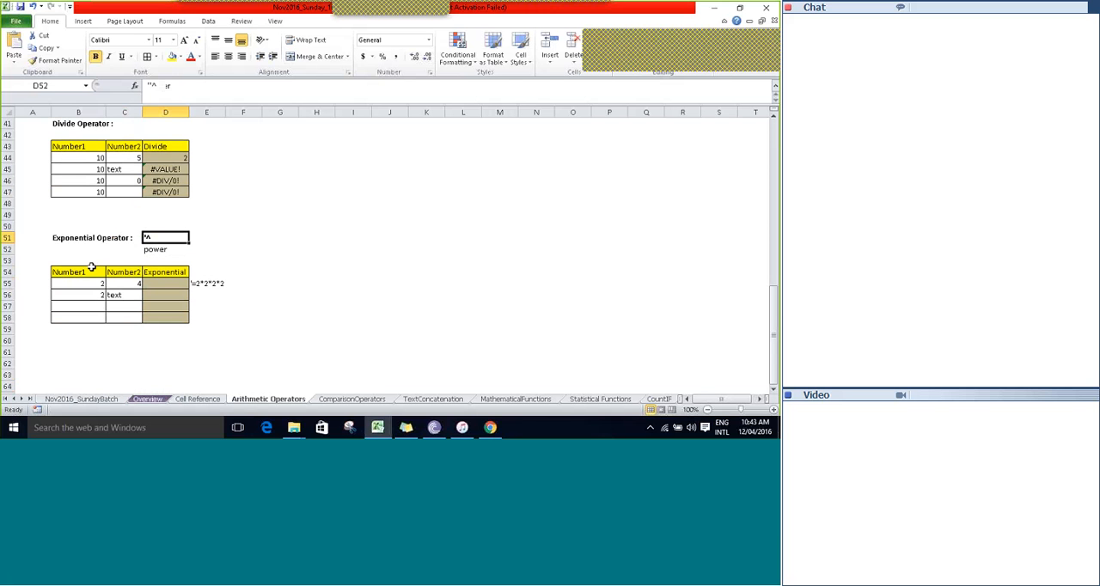
{"action": "key", "text": "Left"}
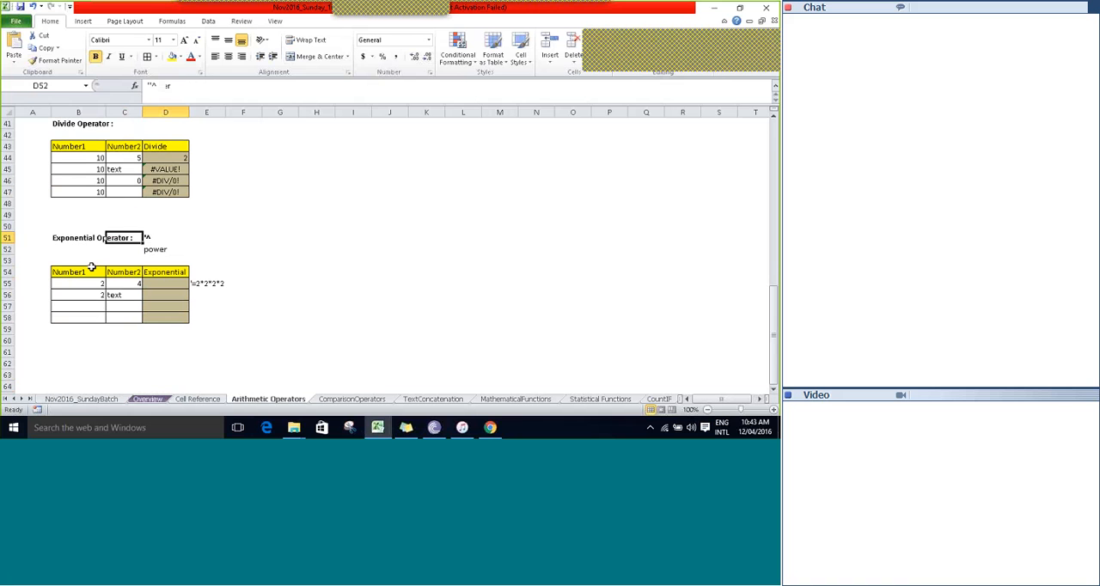
{"action": "key", "text": "Left"}
{"action": "key", "text": "Down"}
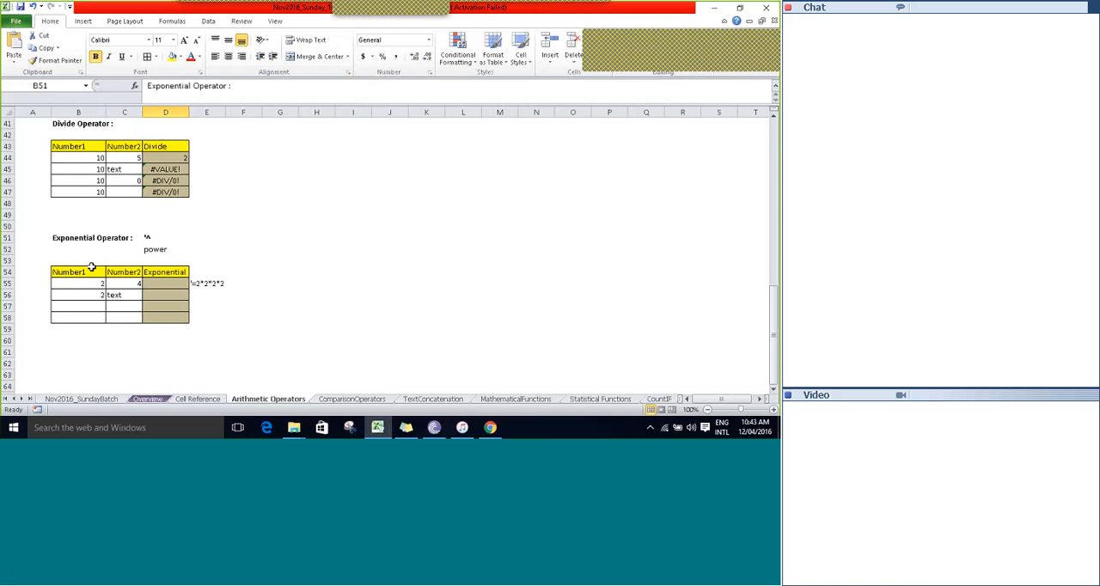
{"action": "key", "text": "Down"}
{"action": "key", "text": "Down"}
{"action": "key", "text": "Down"}
{"action": "key", "text": "Right"}
{"action": "key", "text": "Right"}
{"action": "key", "text": "Left"}
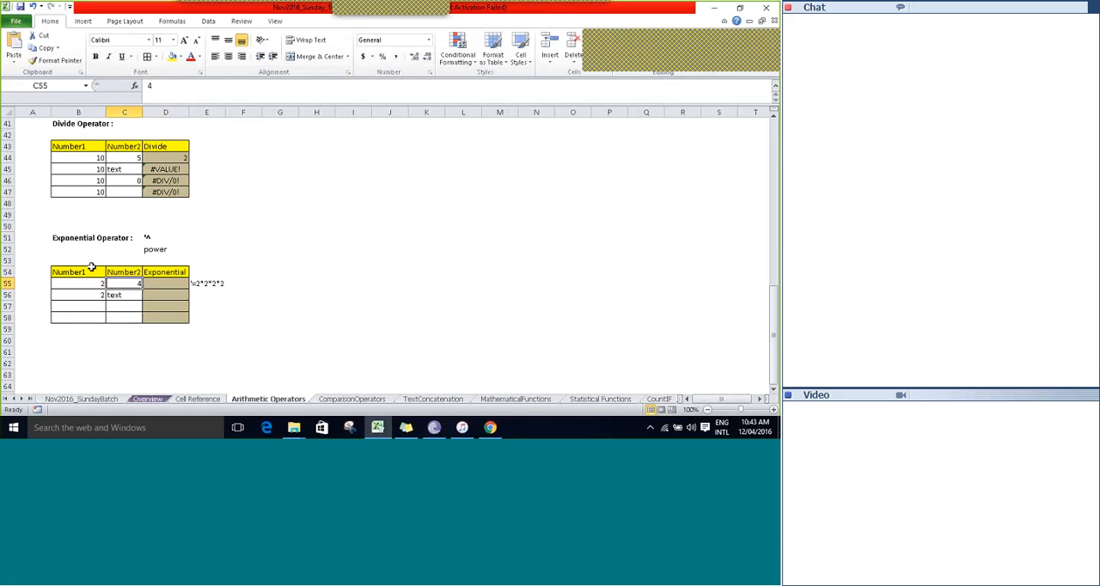
{"action": "key", "text": "Right"}
{"action": "key", "text": "Right"}
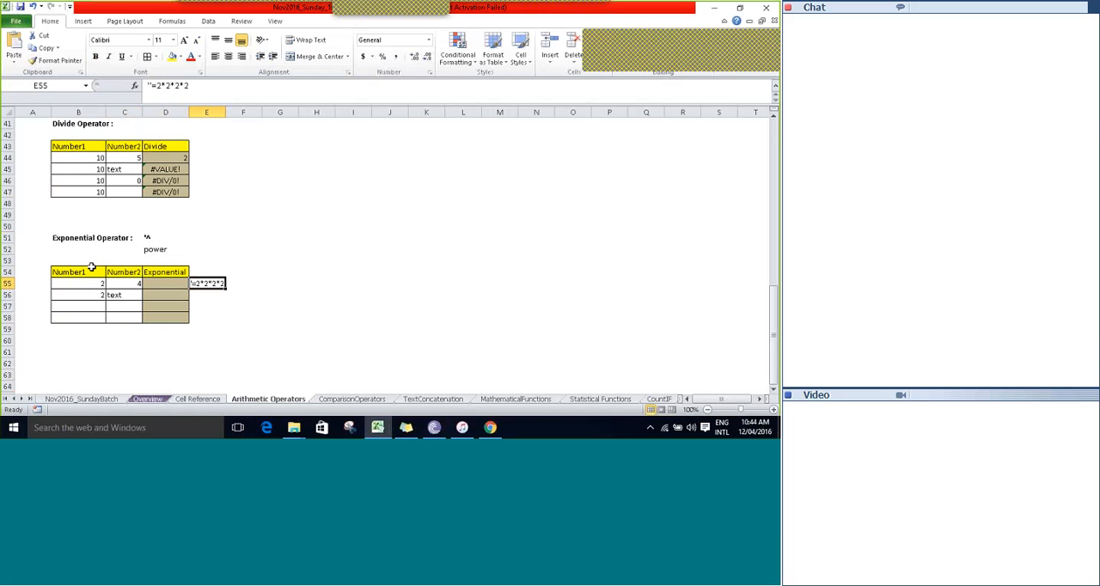
Enter the formula =B55^C55 in D55 of the Exponential Operator table and select D56.
{"action": "key", "text": "Left"}
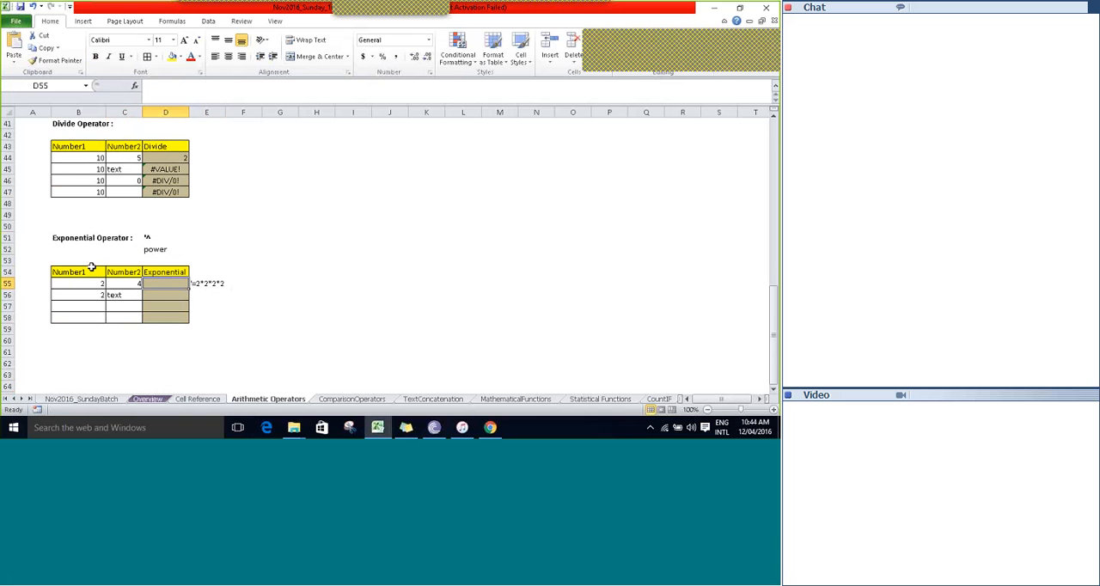
{"action": "type", "text": "="}
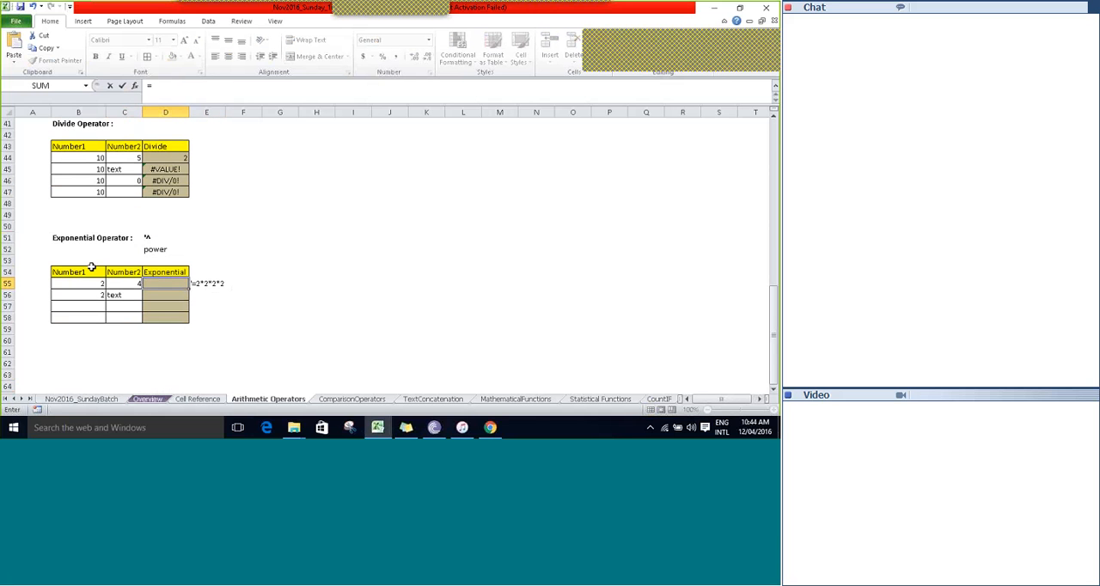
{"action": "key", "text": "Left"}
{"action": "key", "text": "Left"}
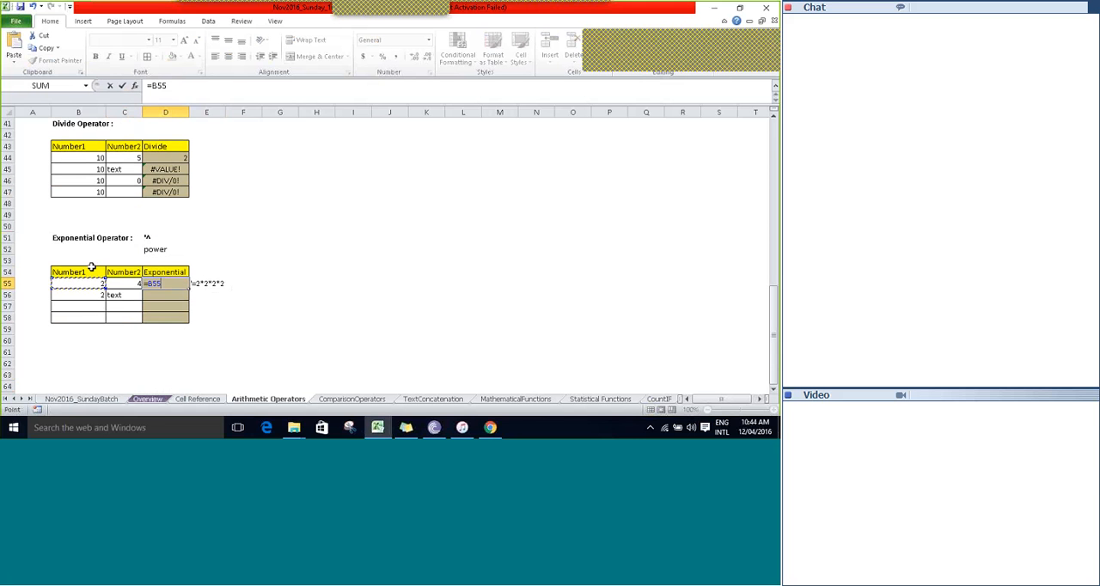
{"action": "type", "text": "^^"}
{"action": "key", "text": "BackSpace"}
{"action": "key", "text": "Left"}
{"action": "key", "text": "Tab"}
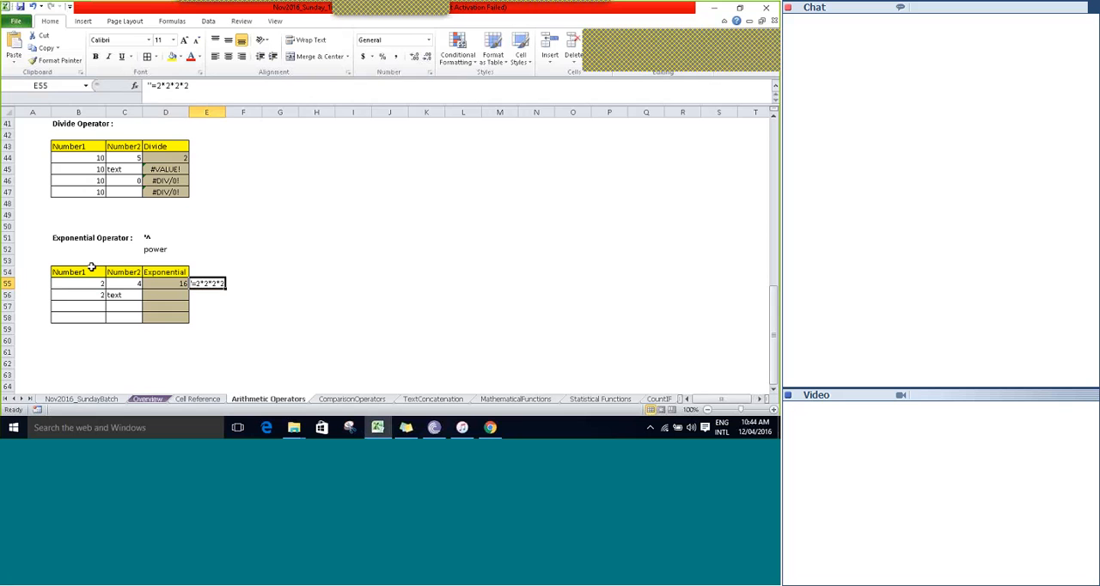
{"action": "key", "text": "Return"}
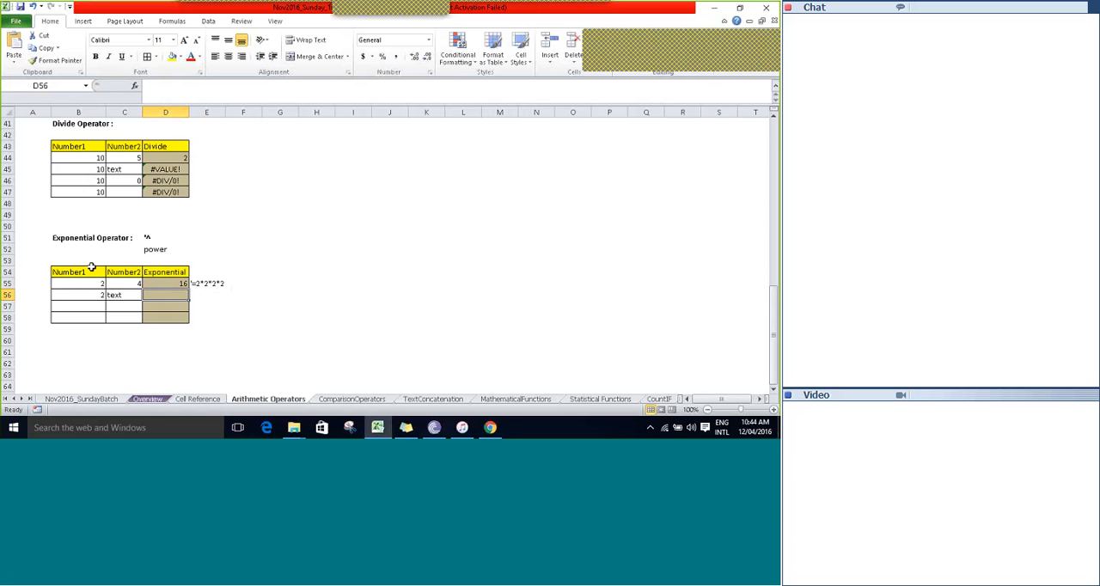
Copy the exponential formula from D55 down into D56, where the second operand is text.
{"action": "key", "text": "ctrl+d"}
{"action": "key", "text": "Down"}
{"action": "key", "text": "Down"}
{"action": "key", "text": "Down"}
{"action": "key", "text": "Down"}
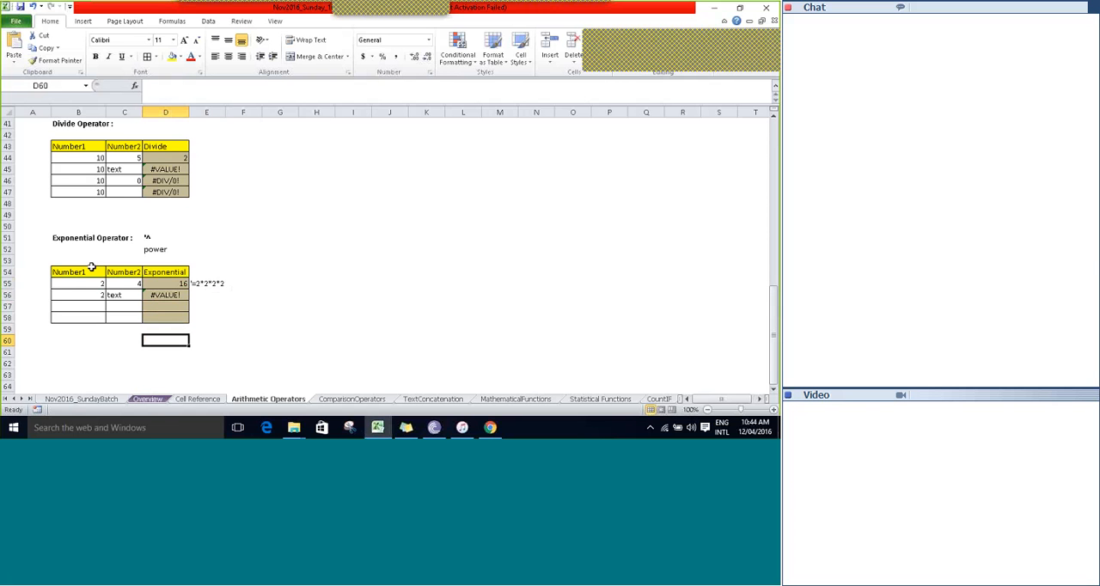
{"action": "key", "text": "Up"}
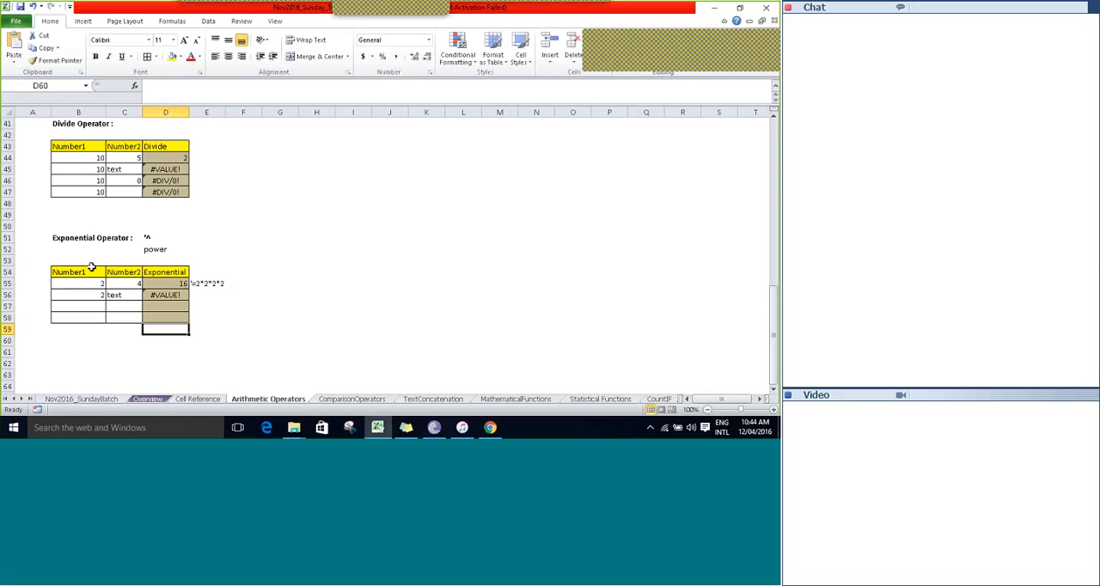
{"action": "key", "text": "Up"}
{"action": "key", "text": "Up"}
{"action": "key", "text": "Up"}
{"action": "key", "text": "Up"}
{"action": "key", "text": "Up"}
{"action": "key", "text": "Up"}
{"action": "key", "text": "Up"}
{"action": "key", "text": "Up"}
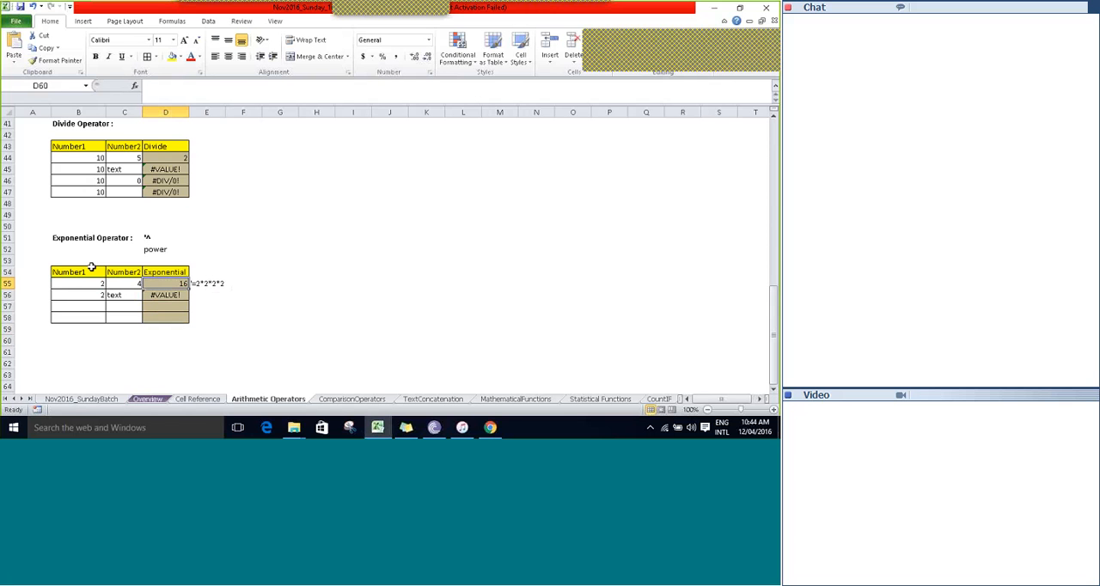
{"action": "key", "text": "ctrl+b"}
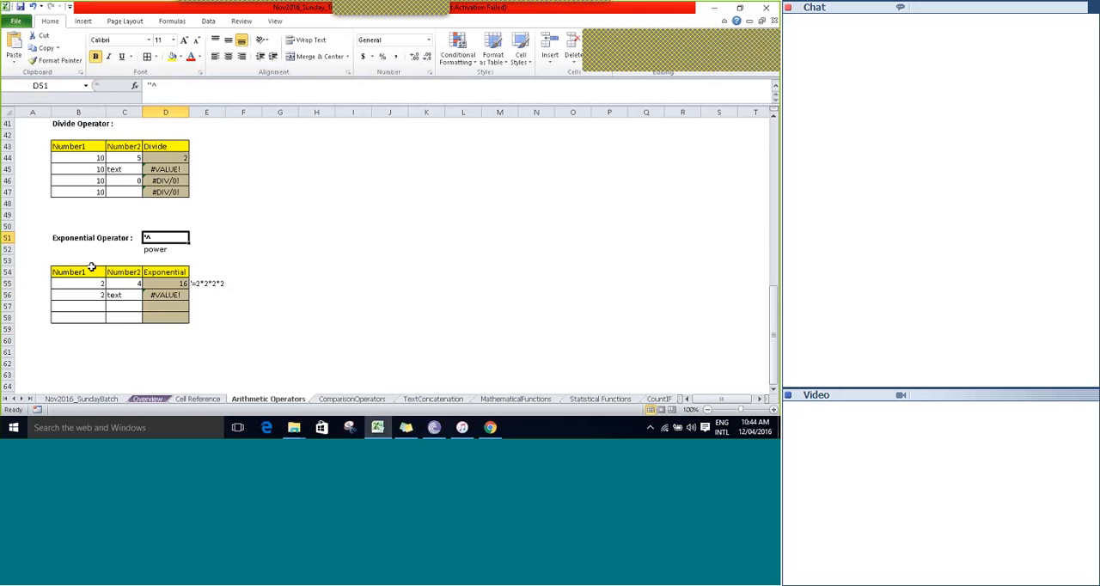
Examine the operator names and symbols from Sum to Exponential in the Arithmetic Operators summary list, B4:C8.
{"action": "scroll", "coordinate": [91, 267], "scroll_direction": "up", "scroll_amount": 10}
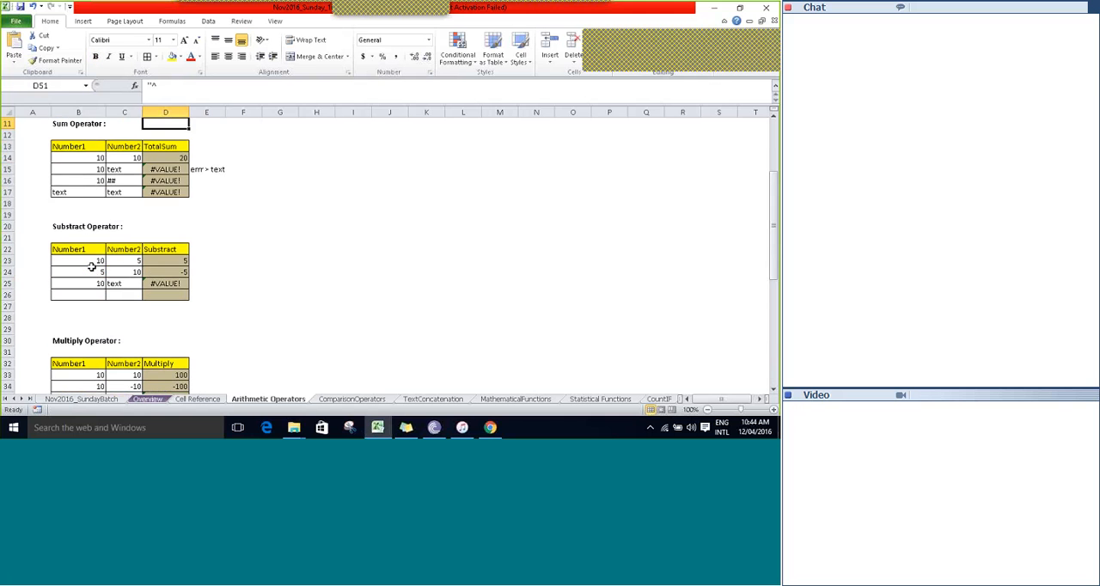
{"action": "key", "text": "Up"}
{"action": "key", "text": "Up"}
{"action": "key", "text": "Up"}
{"action": "key", "text": "Up"}
{"action": "key", "text": "Up"}
{"action": "key", "text": "Up"}
{"action": "key", "text": "Up"}
{"action": "key", "text": "Up"}
{"action": "key", "text": "Up"}
{"action": "key", "text": "Up"}
{"action": "key", "text": "Down"}
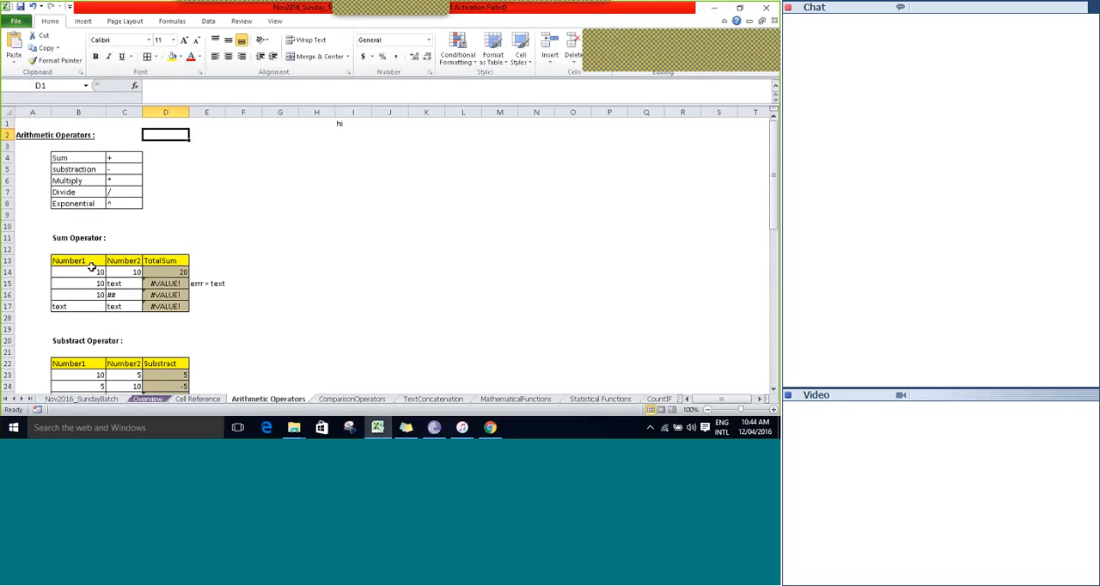
{"action": "key", "text": "Down"}
{"action": "key", "text": "Down"}
{"action": "key", "text": "Left"}
{"action": "key", "text": "Left"}
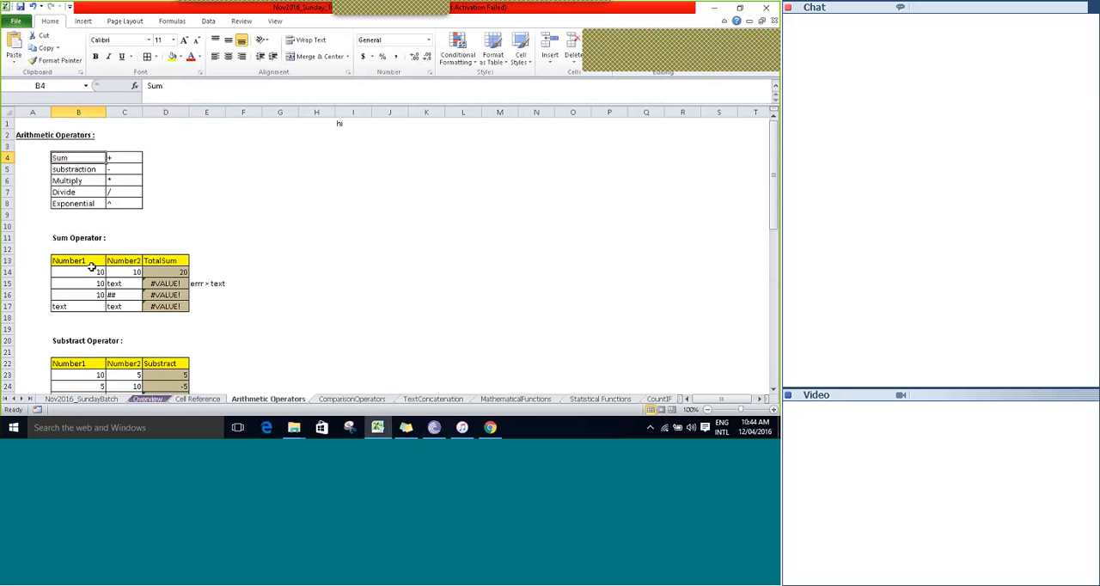
{"action": "key", "text": "Down"}
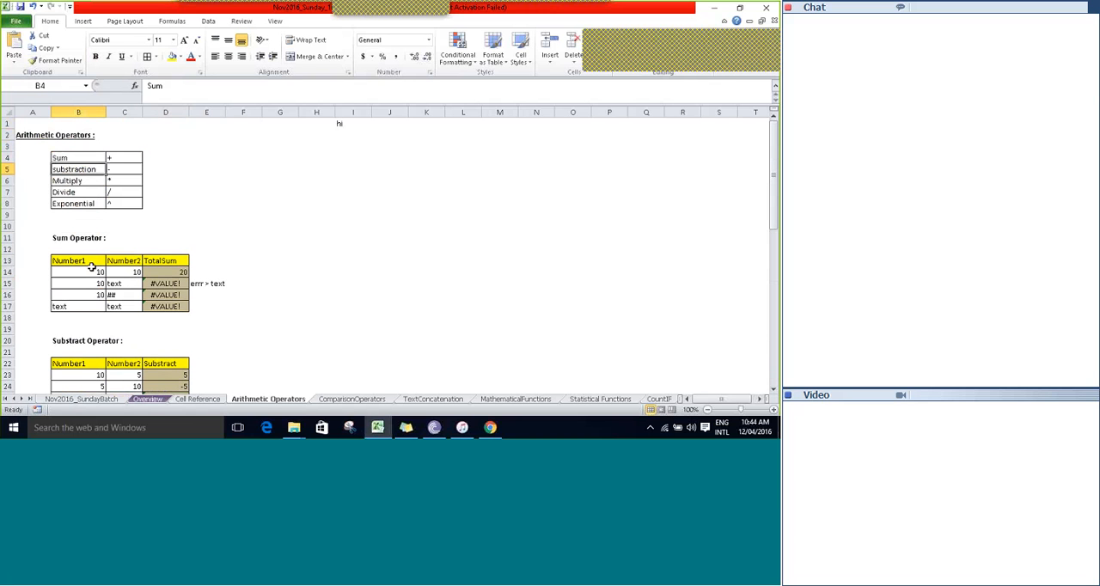
{"action": "key", "text": "Down"}
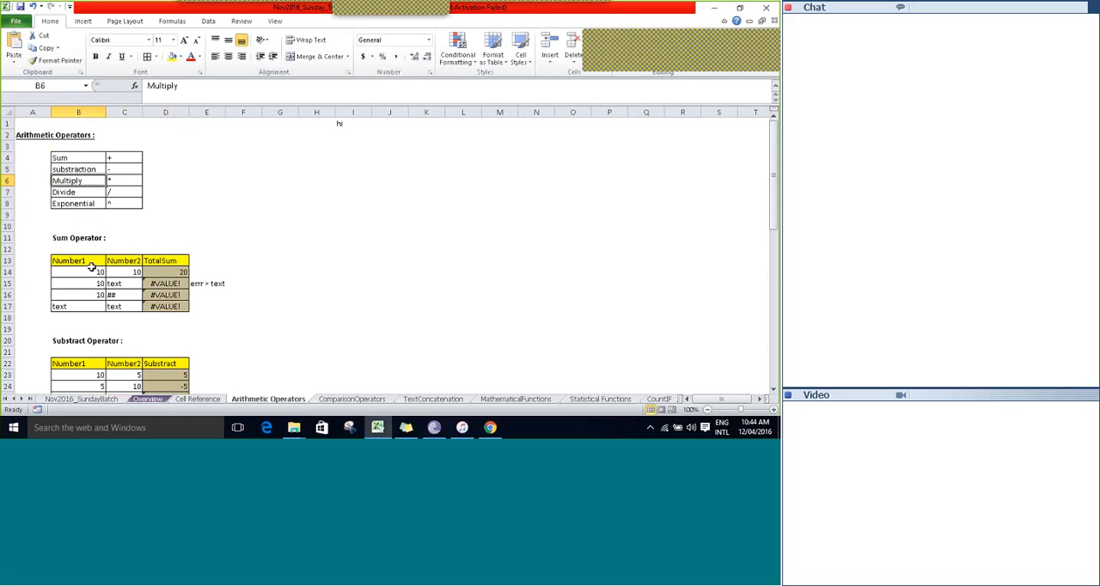
{"action": "key", "text": "Right"}
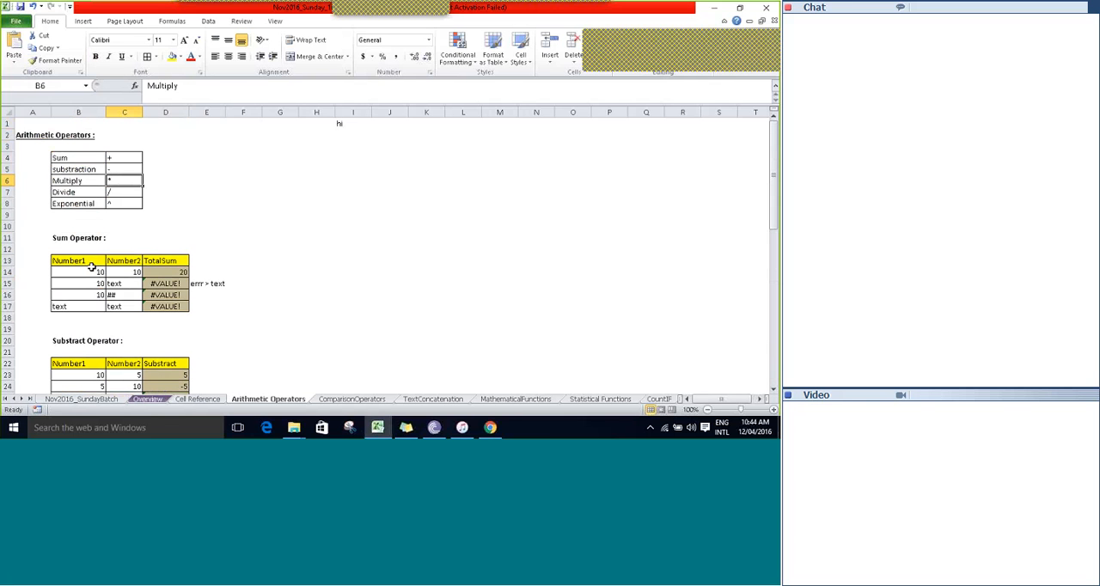
{"action": "key", "text": "Down"}
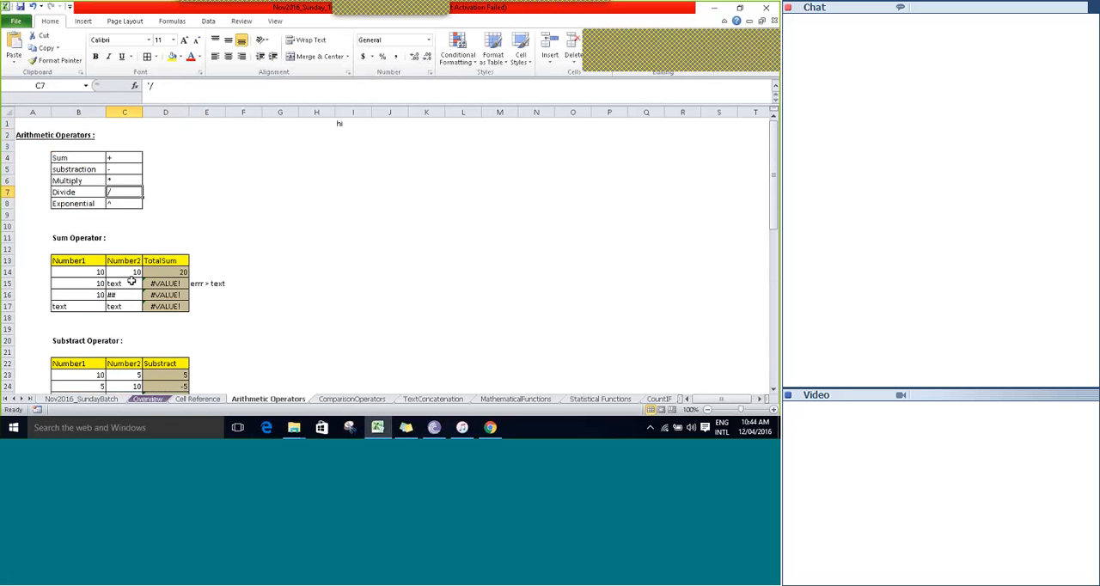
{"action": "key", "text": "Down"}
{"action": "key", "text": "Left"}
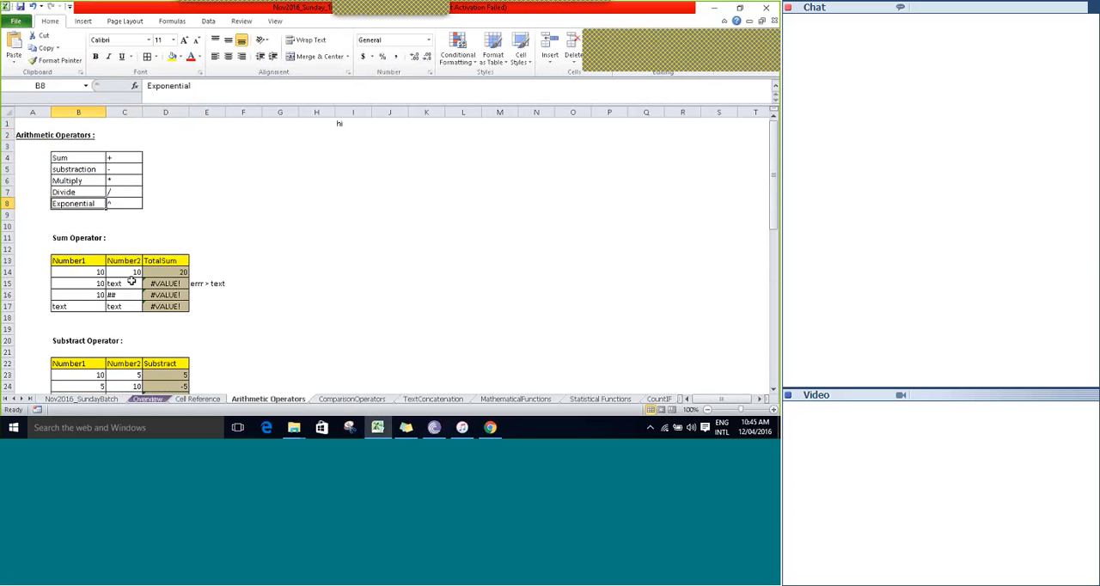
Enter the note "Forward slash" in D7 beside the Divide operator's symbol.
{"action": "key", "text": "Up"}
{"action": "key", "text": "Right"}
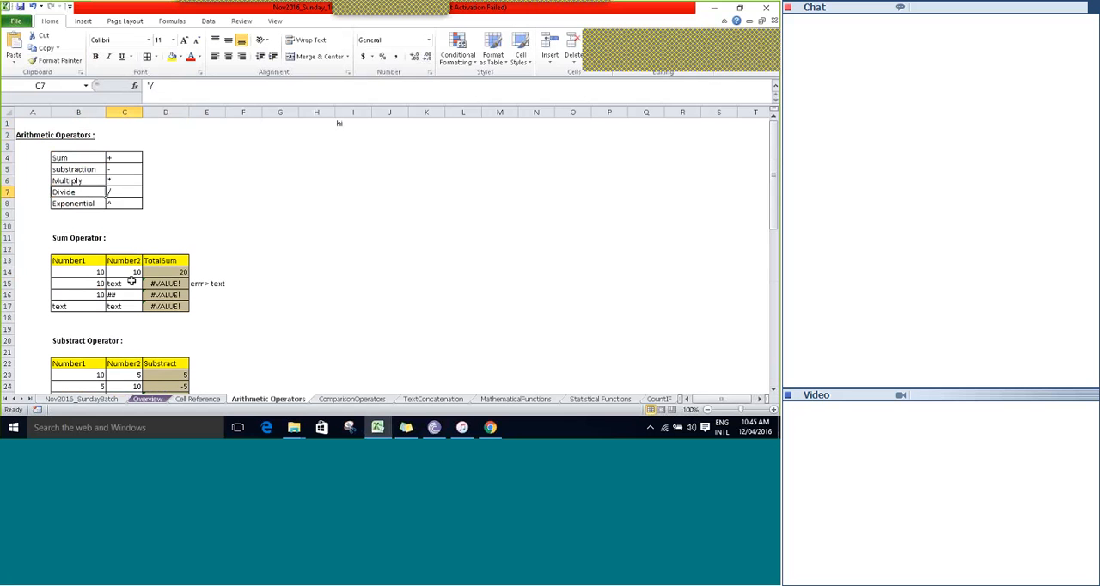
{"action": "key", "text": "Right"}
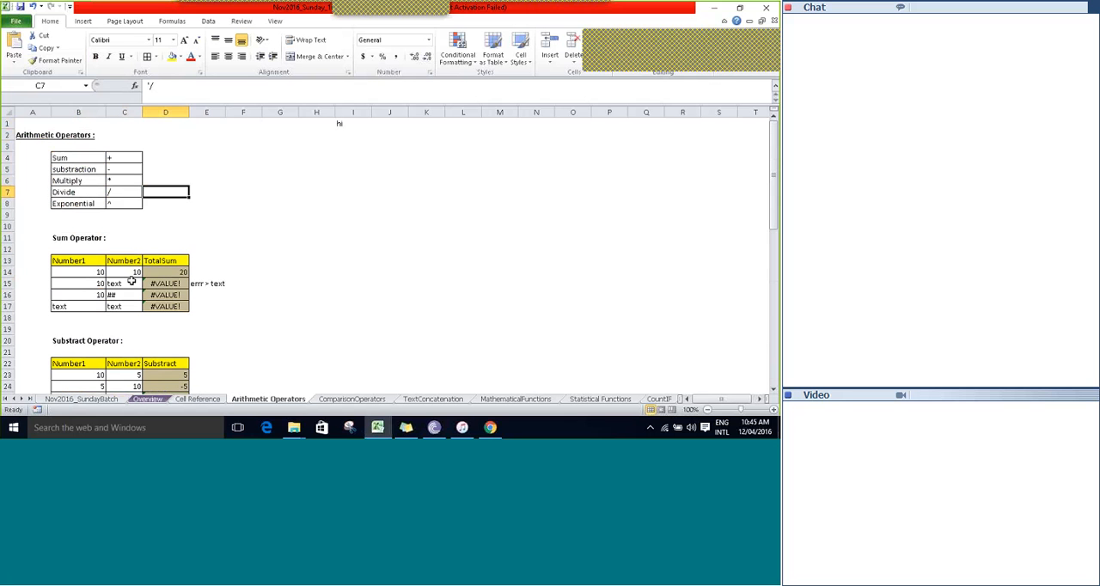
{"action": "type", "text": "Forward"}
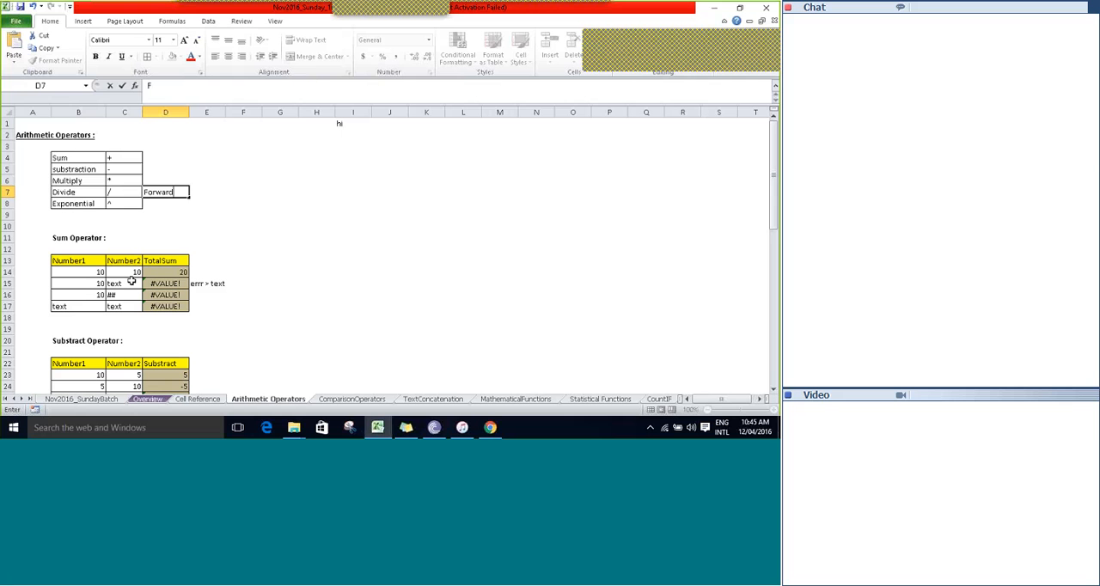
{"action": "type", "text": " sla"}
{"action": "key", "text": "Tab"}
{"action": "type", "text": "sh"}
{"action": "key", "text": "Tab"}
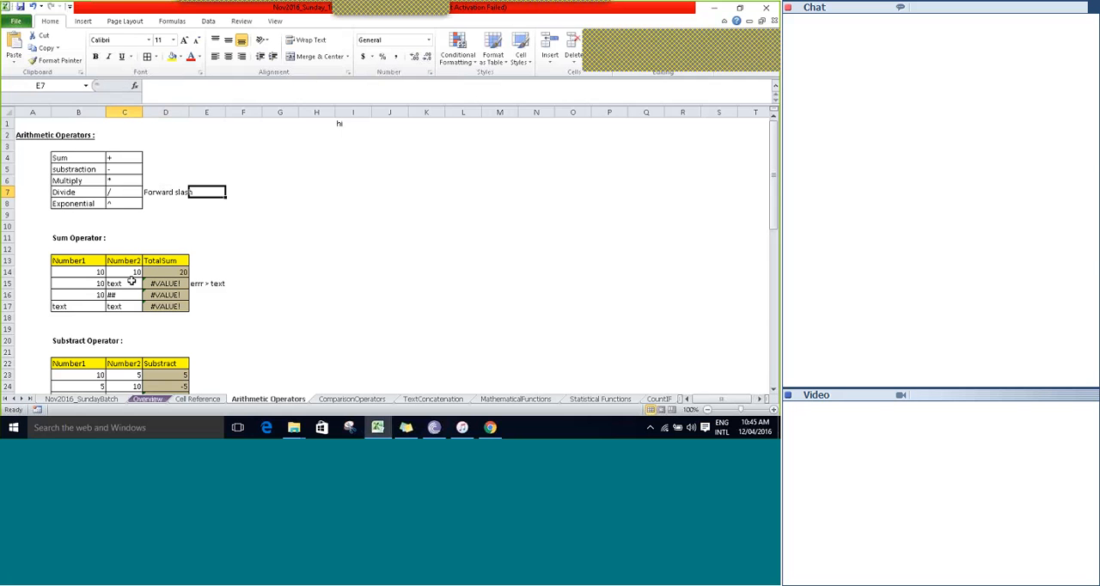
Examine the Exponential row's ^ symbol and the other operator symbols in C4:C8 of the summary list.
{"action": "key", "text": "Left"}
{"action": "key", "text": "Left"}
{"action": "key", "text": "Down"}
{"action": "key", "text": "Left"}
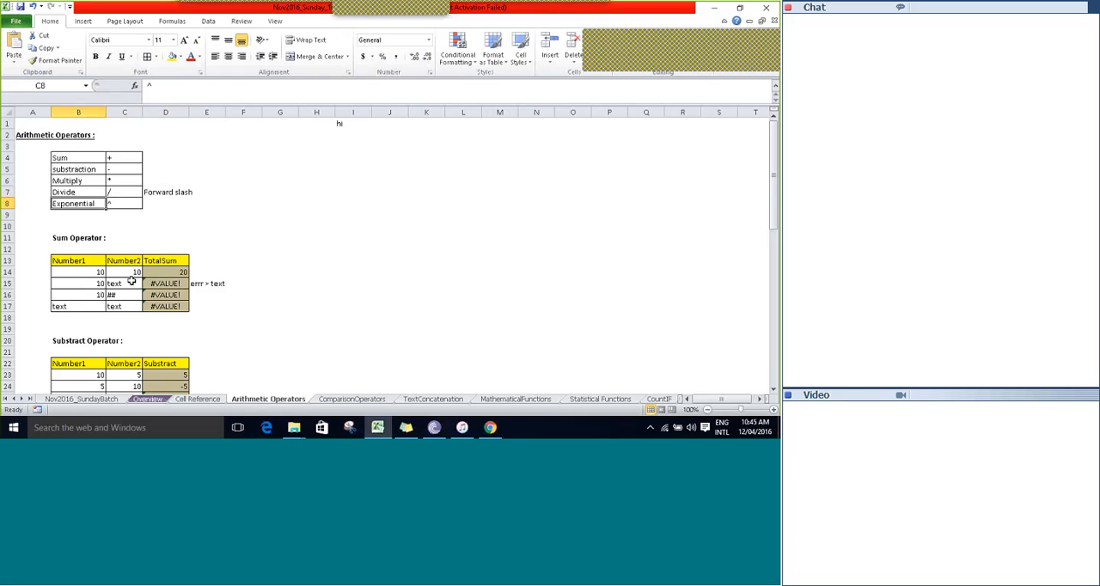
{"action": "key", "text": "Right"}
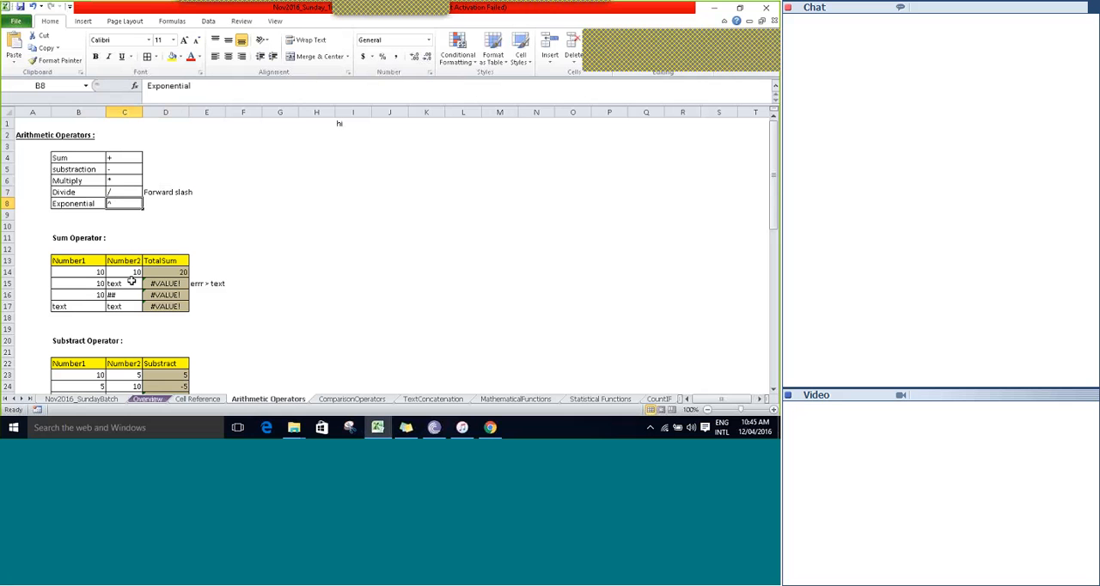
{"action": "key", "text": "Right"}
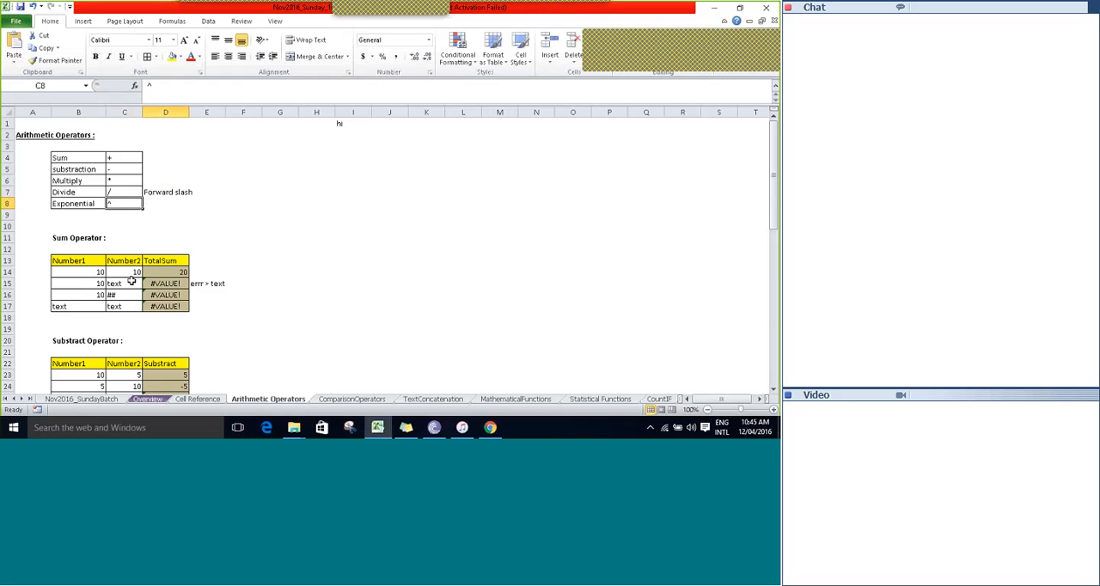
{"action": "key", "text": "Left"}
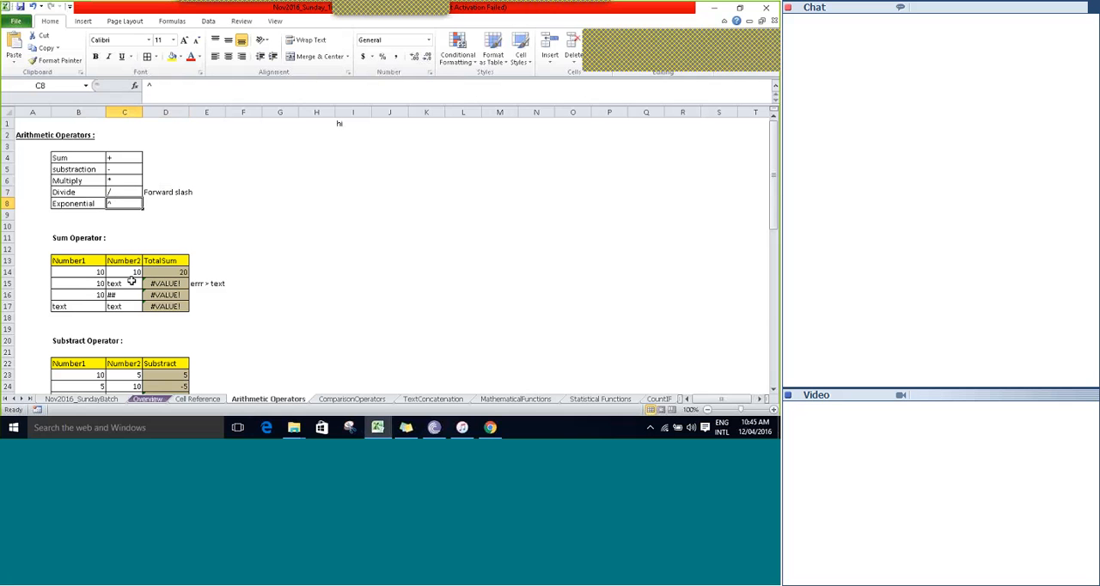
{"action": "key", "text": "Left"}
{"action": "key", "text": "Up"}
{"action": "key", "text": "Up"}
{"action": "key", "text": "Up"}
{"action": "key", "text": "Up"}
{"action": "key", "text": "Right"}
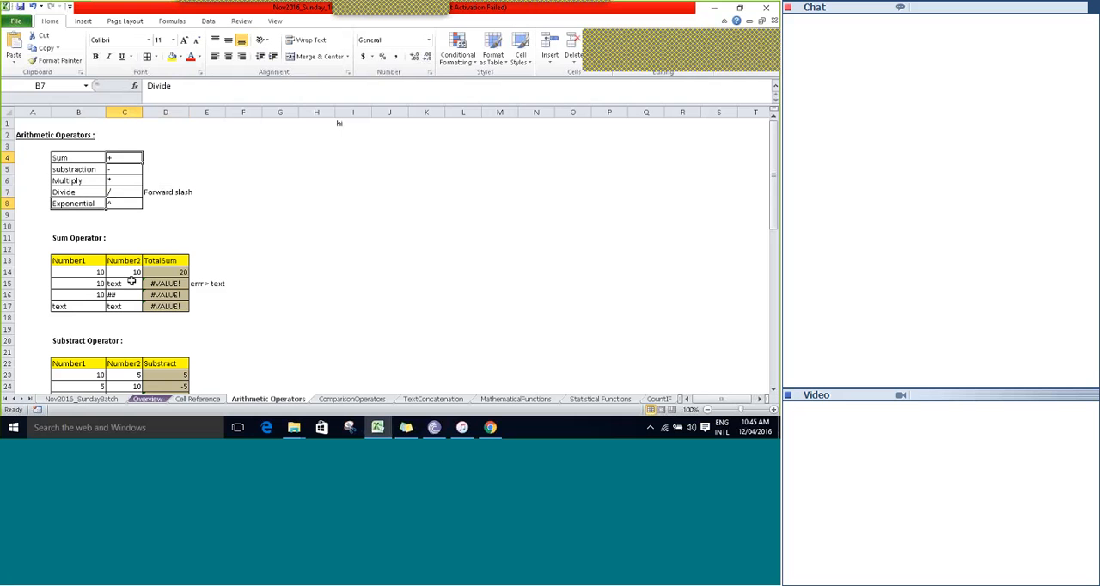
{"action": "key", "text": "Down"}
{"action": "key", "text": "Down"}
{"action": "key", "text": "Down"}
{"action": "key", "text": "Down"}
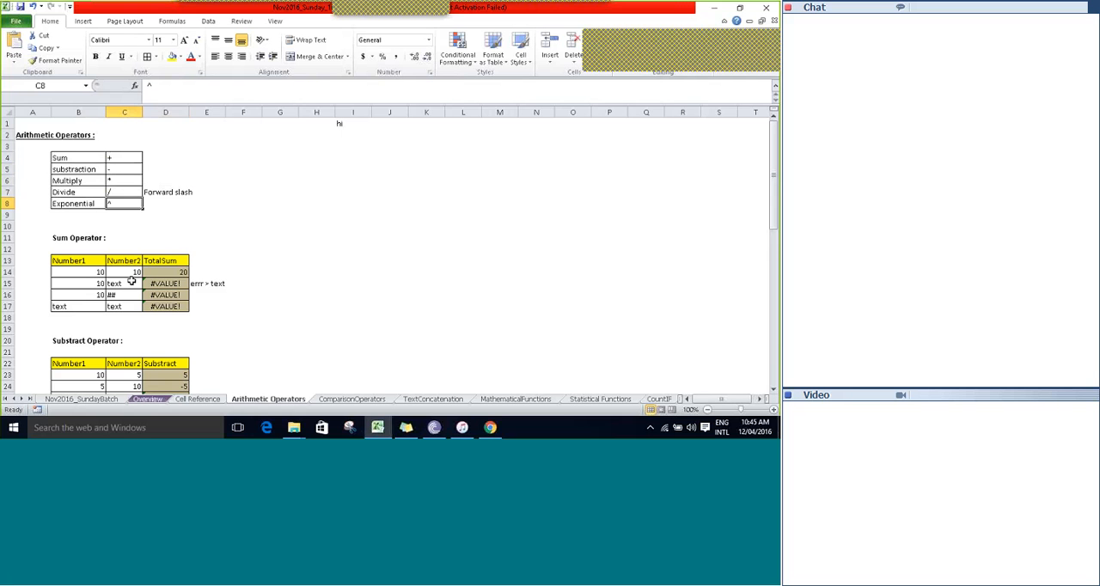
Review the Sum, Subtract, Multiply, Divide and Exponential tables down the sheet, and return to cell A1.
{"action": "key", "text": "Down"}
{"action": "key", "text": "Down"}
{"action": "key", "text": "Down"}
{"action": "key", "text": "Down"}
{"action": "key", "text": "Down"}
{"action": "key", "text": "Down"}
{"action": "key", "text": "Down"}
{"action": "key", "text": "Down"}
{"action": "key", "text": "Down"}
{"action": "key", "text": "Down"}
{"action": "key", "text": "Down"}
{"action": "key", "text": "Down"}
{"action": "key", "text": "Down"}
{"action": "key", "text": "Down"}
{"action": "key", "text": "Down"}
{"action": "key", "text": "Down"}
{"action": "key", "text": "Down"}
{"action": "key", "text": "Down"}
{"action": "key", "text": "Down"}
{"action": "key", "text": "Down"}
{"action": "key", "text": "Down"}
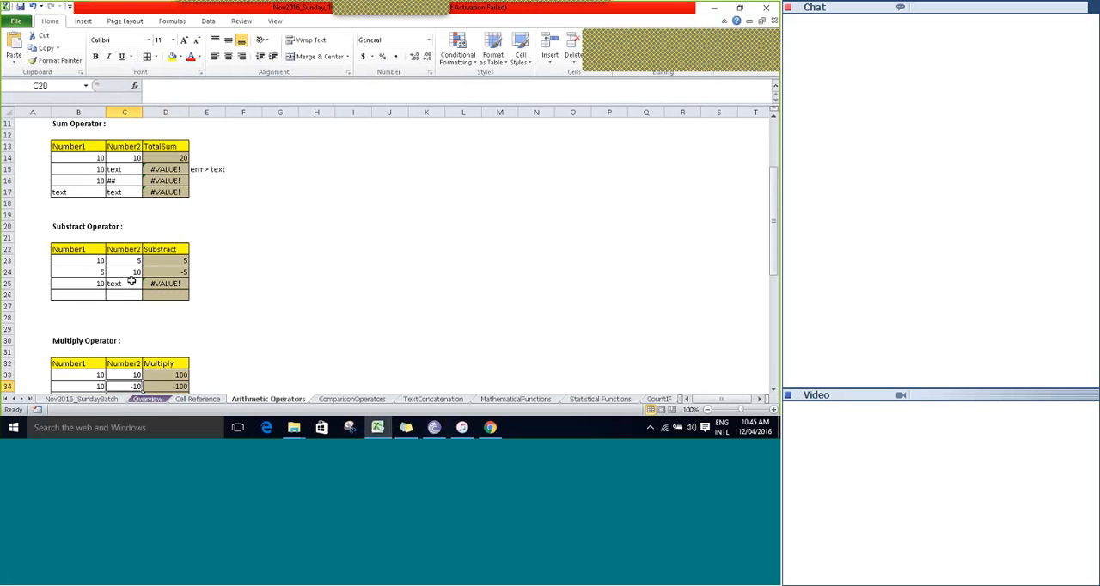
{"action": "key", "text": "Down"}
{"action": "key", "text": "Down"}
{"action": "key", "text": "Down"}
{"action": "key", "text": "Down"}
{"action": "key", "text": "Down"}
{"action": "key", "text": "Down"}
{"action": "key", "text": "Down"}
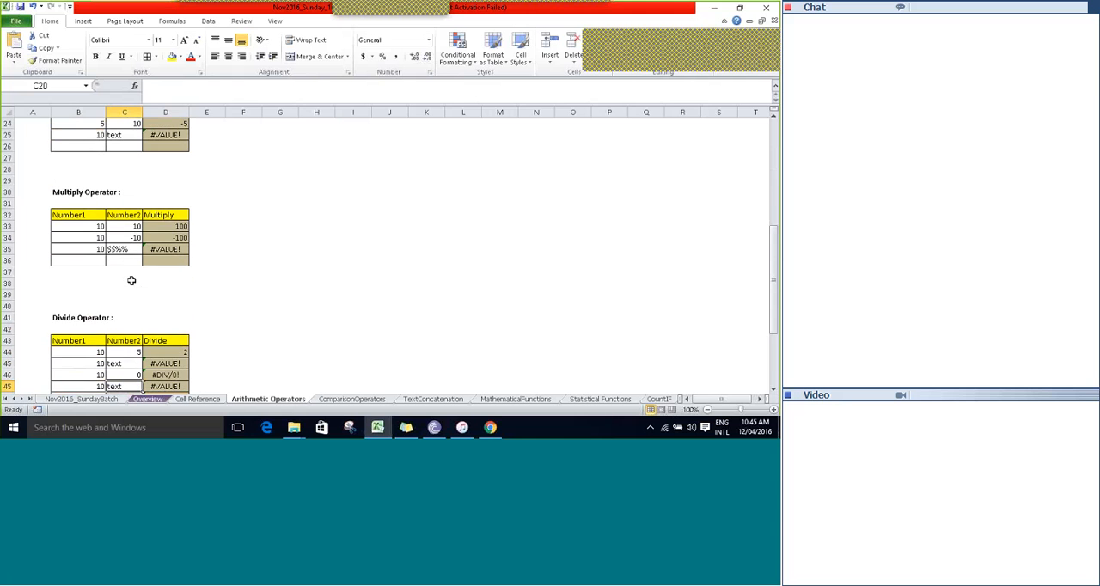
{"action": "key", "text": "Up"}
{"action": "key", "text": "Up"}
{"action": "key", "text": "Up"}
{"action": "key", "text": "Up"}
{"action": "key", "text": "Up"}
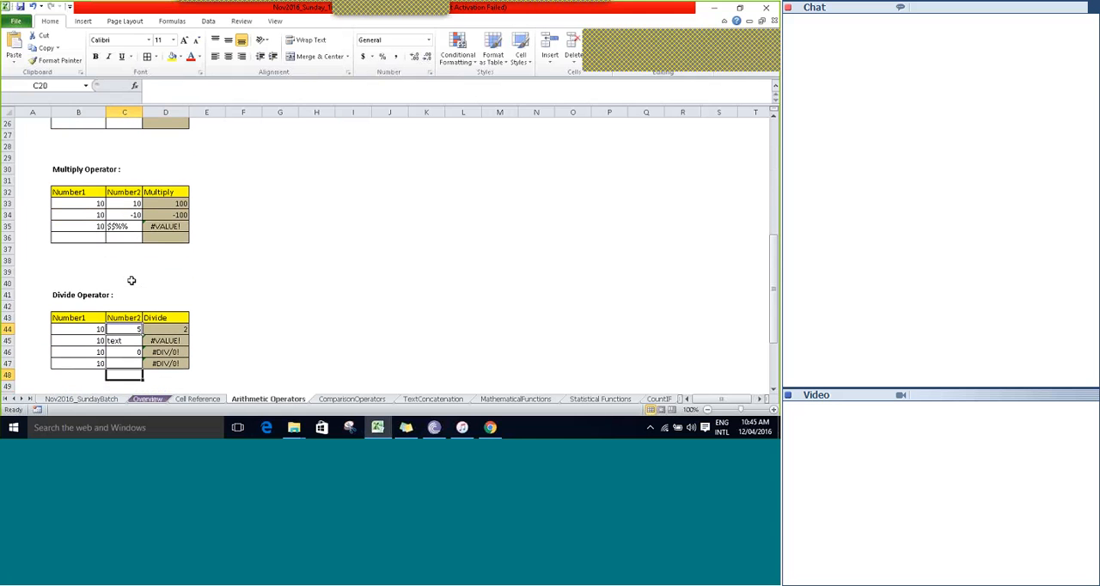
{"action": "key", "text": "Up"}
{"action": "key", "text": "Up"}
{"action": "key", "text": "Up"}
{"action": "key", "text": "Up"}
{"action": "key", "text": "Up"}
{"action": "key", "text": "Up"}
{"action": "key", "text": "Up"}
{"action": "key", "text": "Up"}
{"action": "key", "text": "Up"}
{"action": "key", "text": "Up"}
{"action": "key", "text": "Up"}
{"action": "key", "text": "Up"}
{"action": "key", "text": "Up"}
{"action": "key", "text": "Up"}
{"action": "key", "text": "Up"}
{"action": "key", "text": "Up"}
{"action": "key", "text": "Up"}
{"action": "key", "text": "Up"}
{"action": "key", "text": "Up"}
{"action": "key", "text": "Up"}
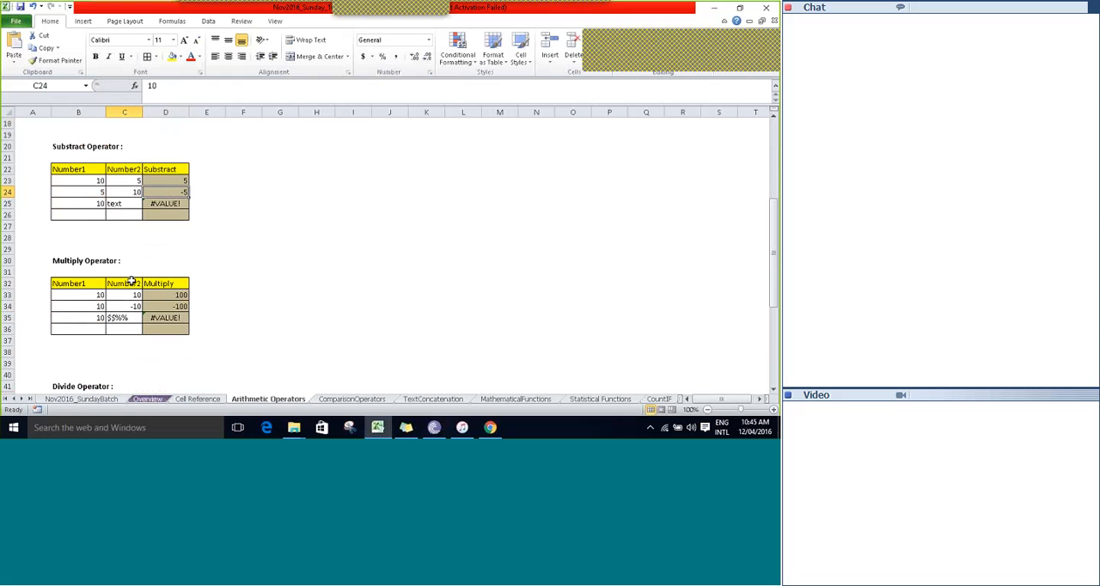
{"action": "key", "text": "Down"}
{"action": "key", "text": "Down"}
{"action": "key", "text": "Down"}
{"action": "key", "text": "Down"}
{"action": "key", "text": "Down"}
{"action": "key", "text": "Down"}
{"action": "key", "text": "Down"}
{"action": "key", "text": "Down"}
{"action": "key", "text": "Down"}
{"action": "key", "text": "Down"}
{"action": "key", "text": "Down"}
{"action": "key", "text": "Down"}
{"action": "key", "text": "Down"}
{"action": "key", "text": "Down"}
{"action": "key", "text": "Down"}
{"action": "key", "text": "Down"}
{"action": "key", "text": "Down"}
{"action": "key", "text": "Down"}
{"action": "key", "text": "Down"}
{"action": "key", "text": "Down"}
{"action": "key", "text": "Down"}
{"action": "key", "text": "Down"}
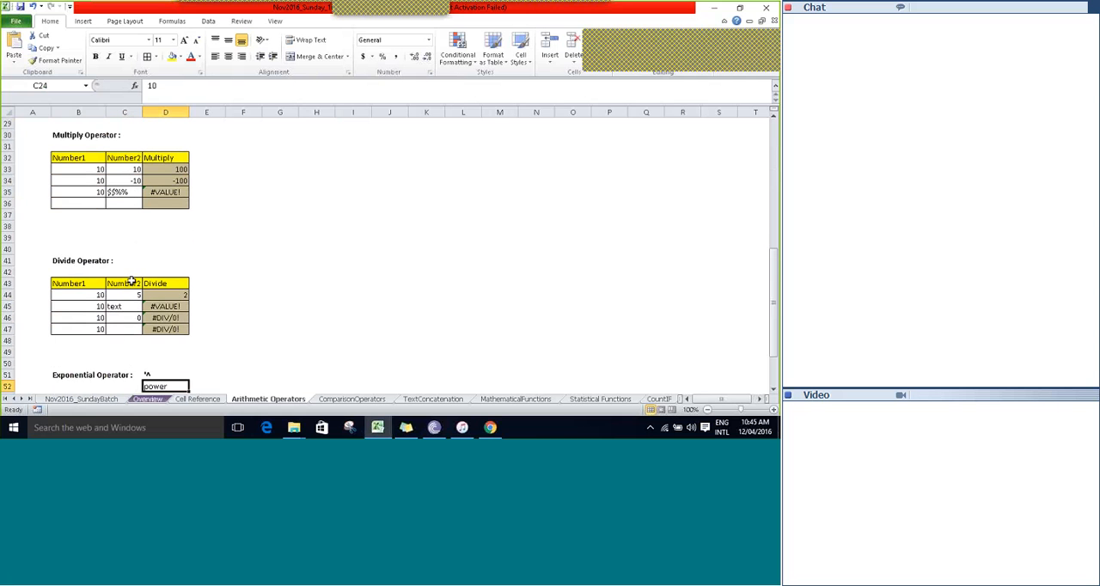
{"action": "key", "text": "Up"}
{"action": "key", "text": "Up"}
{"action": "key", "text": "Up"}
{"action": "key", "text": "Up"}
{"action": "key", "text": "Up"}
{"action": "key", "text": "Up"}
{"action": "key", "text": "Up"}
{"action": "key", "text": "Up"}
{"action": "key", "text": "Up"}
{"action": "key", "text": "Up"}
{"action": "key", "text": "Up"}
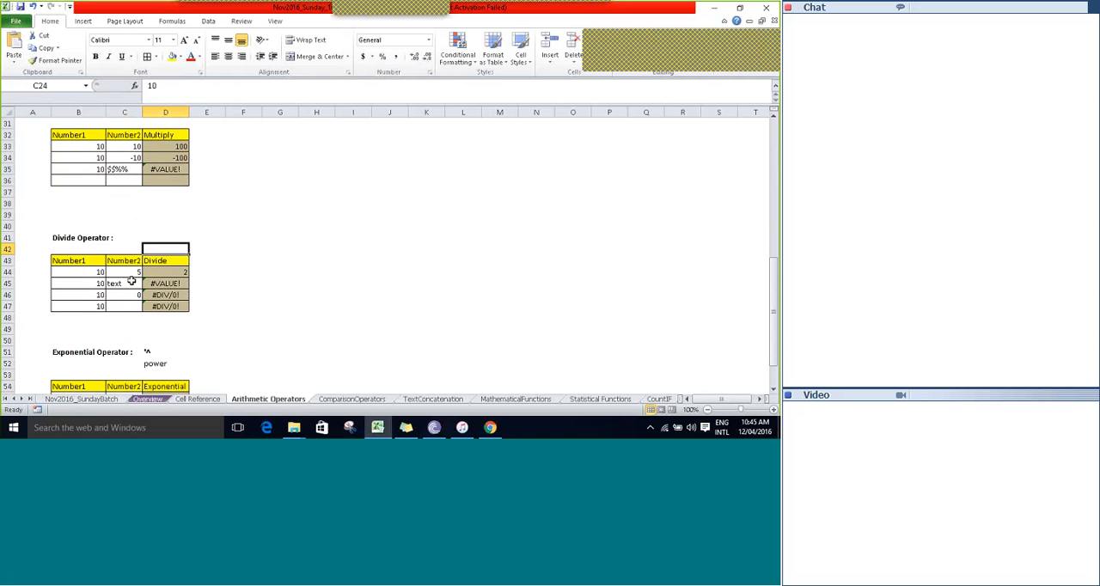
{"action": "key", "text": "Down"}
{"action": "key", "text": "Down"}
{"action": "scroll", "coordinate": [131, 280], "scroll_direction": "up", "scroll_amount": 6}
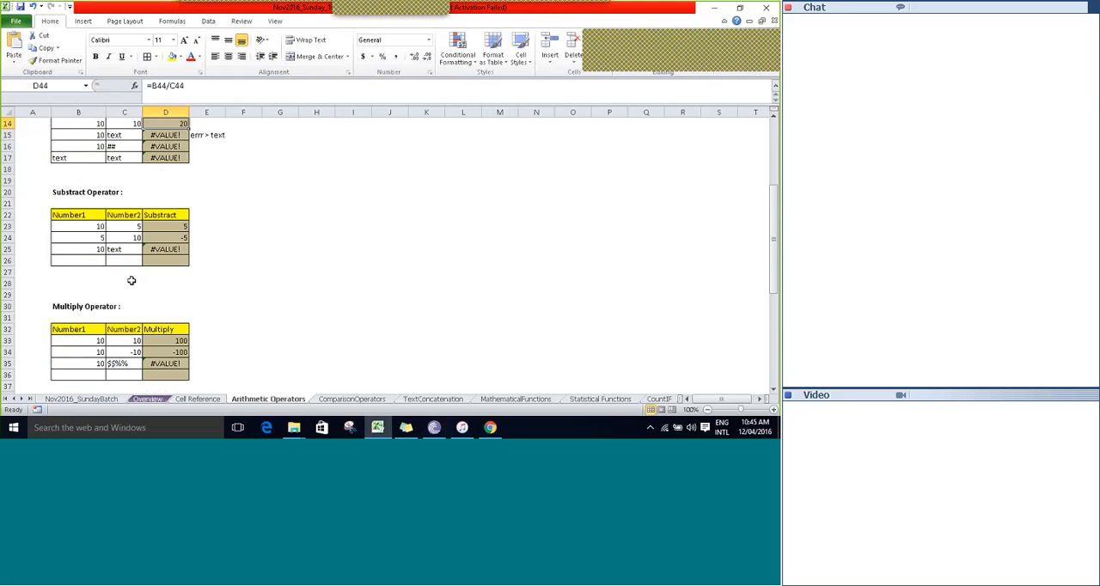
{"action": "scroll", "coordinate": [130, 280], "scroll_direction": "up", "scroll_amount": 5}
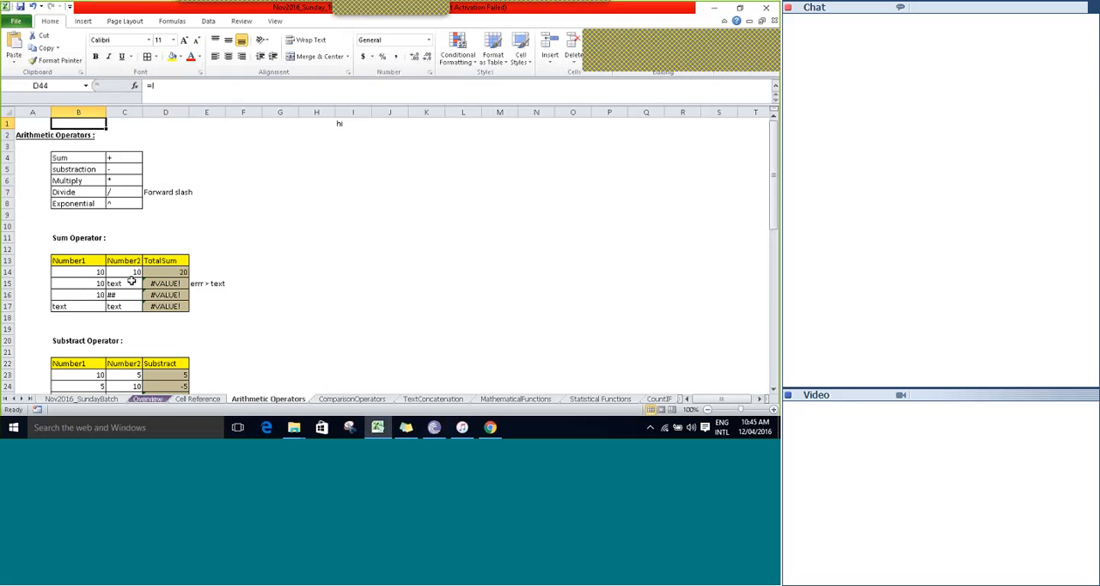
{"action": "key", "text": "Left"}
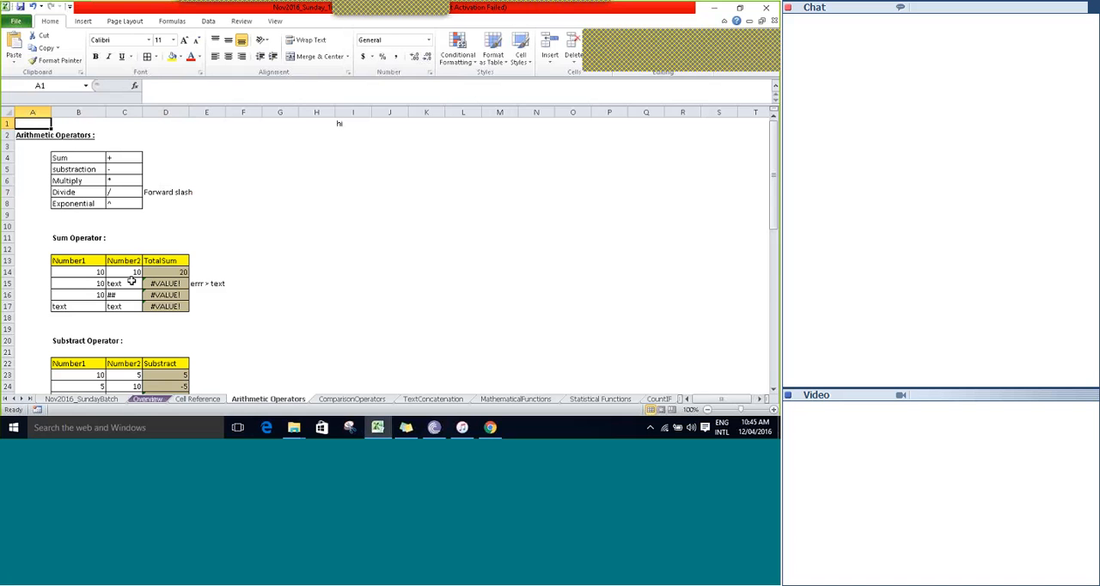
{"action": "left_click", "coordinate": [508, 14]}
Open the ComparisonOperators sheet and select cell A1.
{"action": "key", "text": "ctrl+Page_Down"}
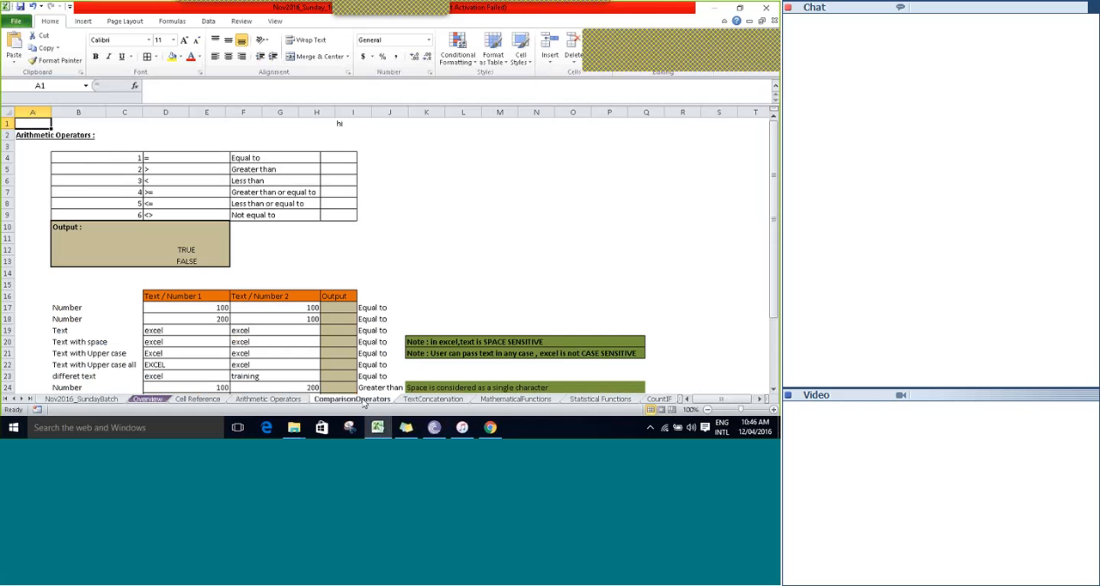
{"action": "left_click", "coordinate": [205, 122]}
{"action": "key", "text": "Left"}
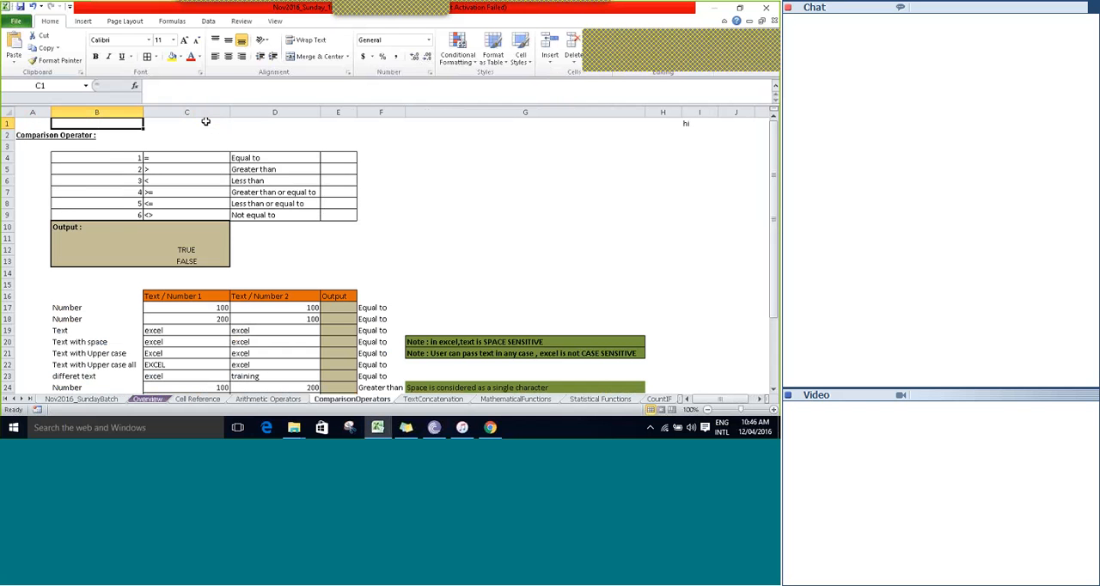
{"action": "key", "text": "Left"}
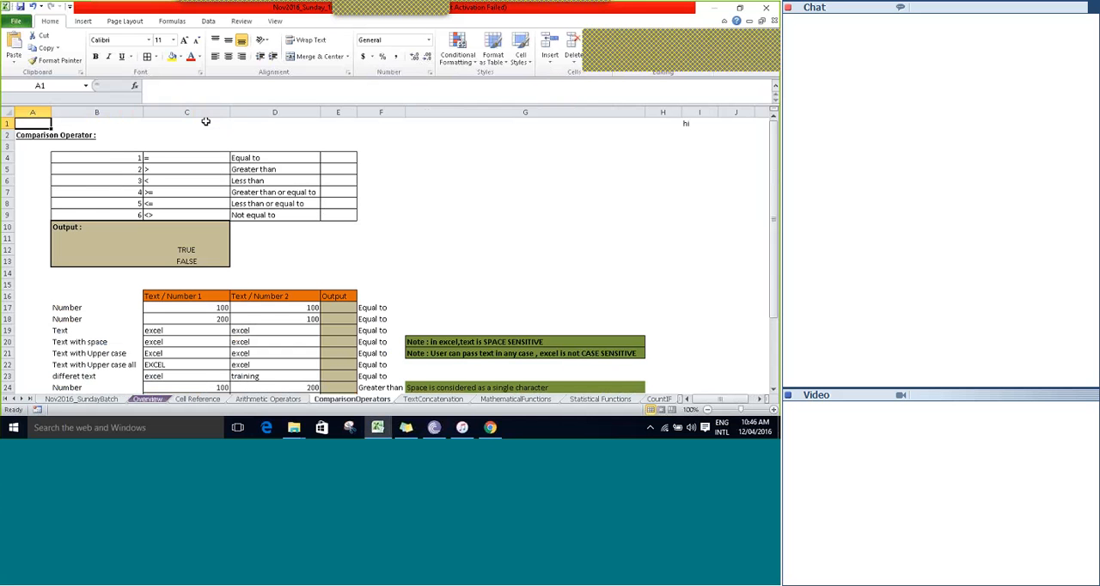
Review the numbered list of comparison operators in rows 4 to 9.
{"action": "left_click", "coordinate": [206, 121]}
{"action": "key", "text": "Down"}
{"action": "key", "text": "Down"}
{"action": "key", "text": "Down"}
{"action": "key", "text": "Down"}
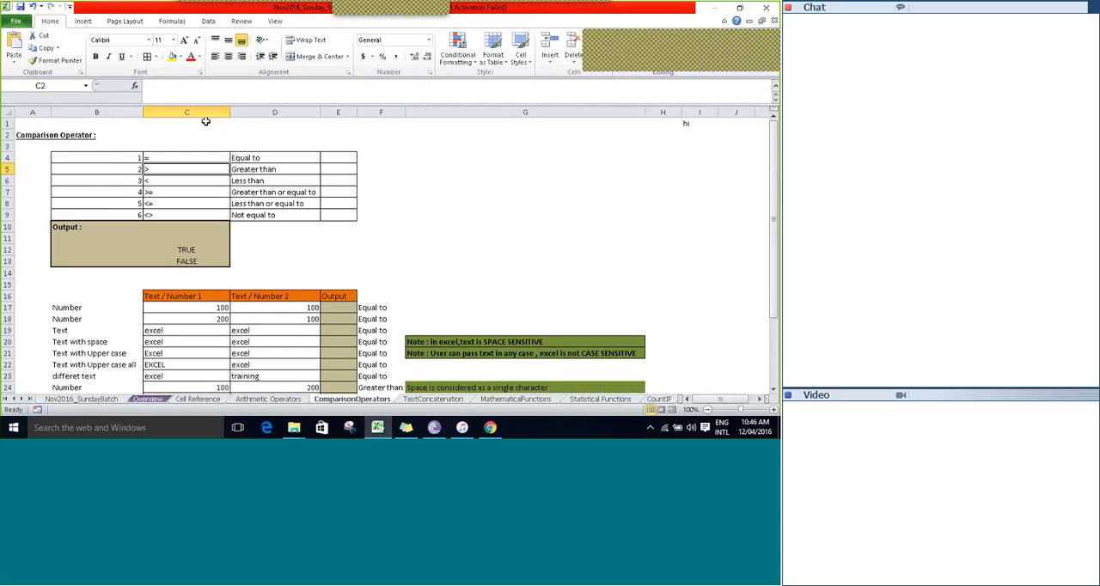
{"action": "key", "text": "Left"}
{"action": "key", "text": "Down"}
{"action": "key", "text": "Down"}
{"action": "key", "text": "Down"}
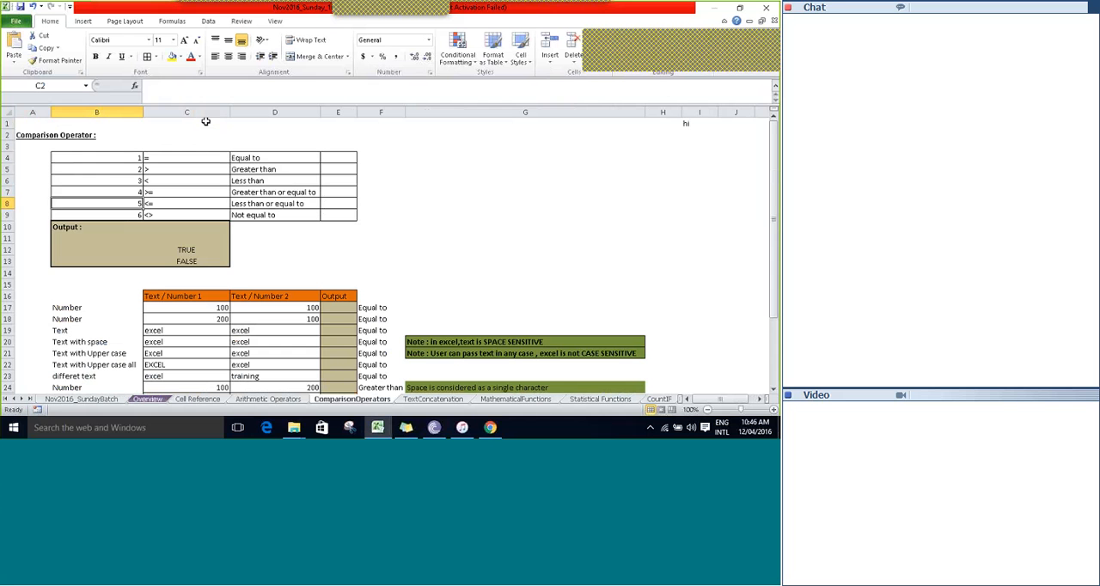
{"action": "key", "text": "Down"}
{"action": "key", "text": "Down"}
{"action": "key", "text": "Up"}
{"action": "key", "text": "Up"}
{"action": "key", "text": "Up"}
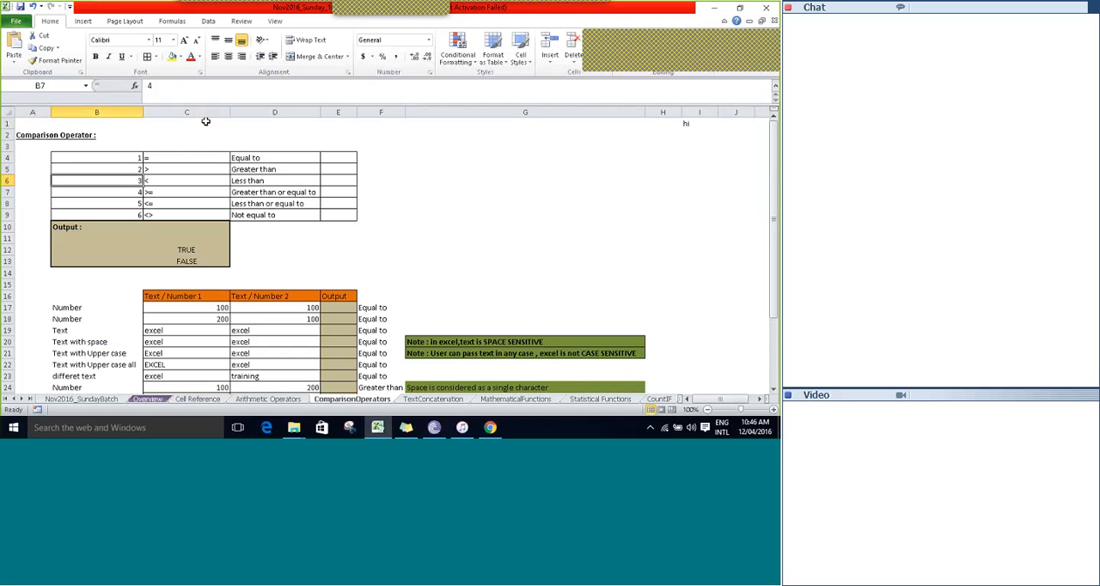
Select the six comparison operator symbols in C4:C9.
{"action": "key", "text": "Up"}
{"action": "key", "text": "Up"}
{"action": "key", "text": "Right"}
{"action": "key", "text": "shift+Down"}
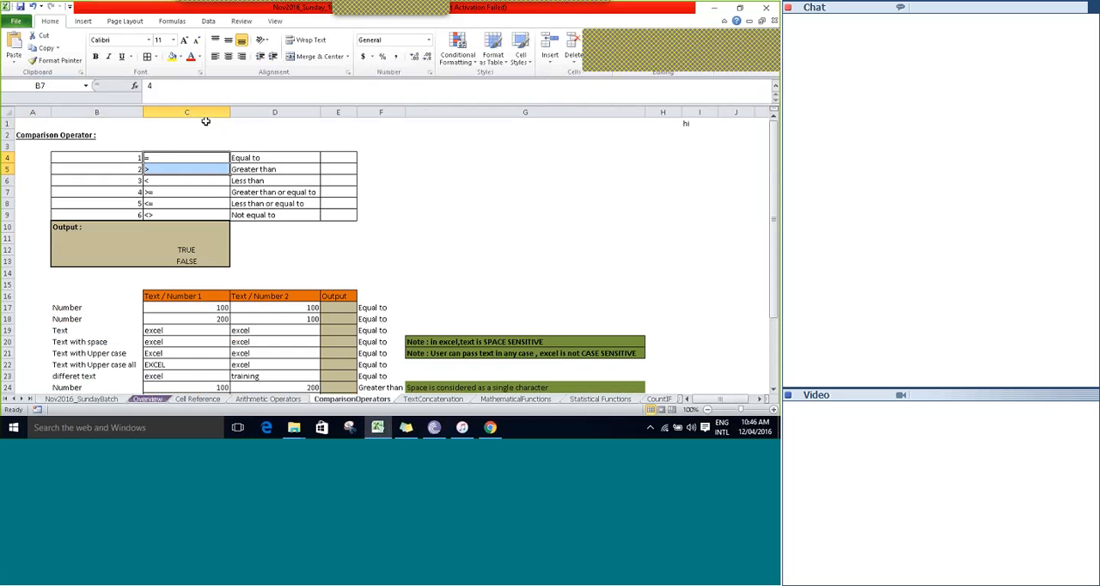
{"action": "key", "text": "shift+Down"}
{"action": "key", "text": "shift+Down"}
{"action": "key", "text": "shift+Down"}
{"action": "key", "text": "shift+Down"}
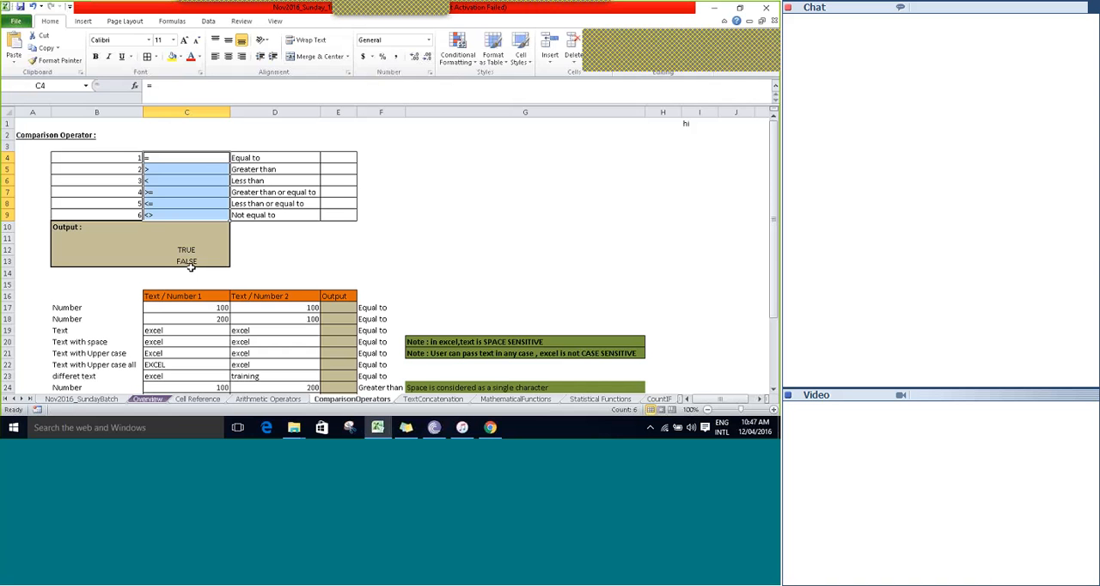
Look over the TRUE/FALSE output box and the first rows of the Text / Number comparison table.
{"action": "key", "text": "Down"}
{"action": "key", "text": "Down"}
{"action": "key", "text": "Down"}
{"action": "key", "text": "Down"}
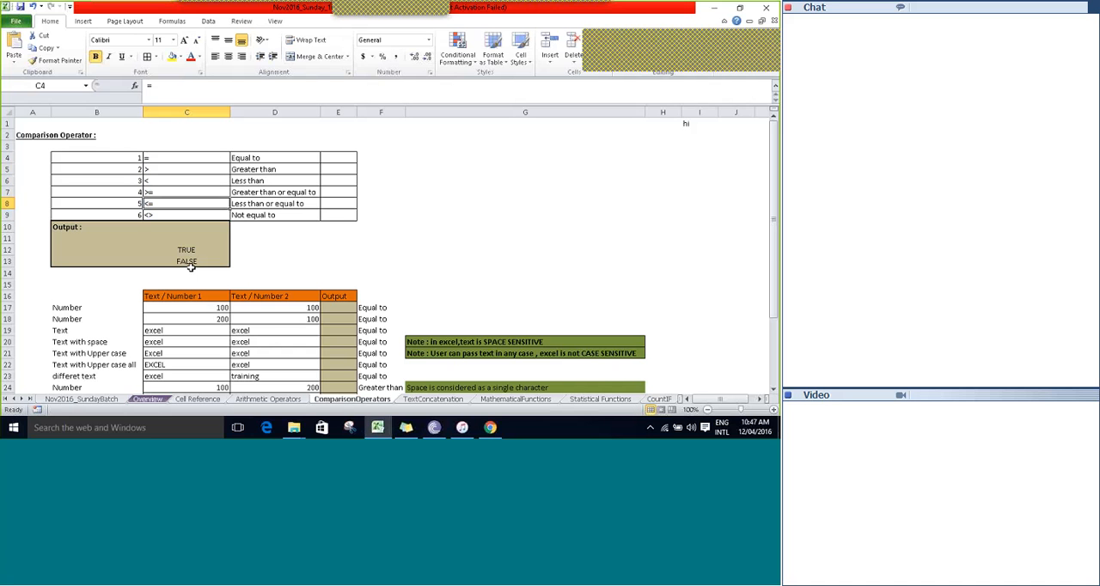
{"action": "key", "text": "Down"}
{"action": "key", "text": "Down"}
{"action": "key", "text": "Down"}
{"action": "key", "text": "Down"}
{"action": "key", "text": "Down"}
{"action": "key", "text": "Down"}
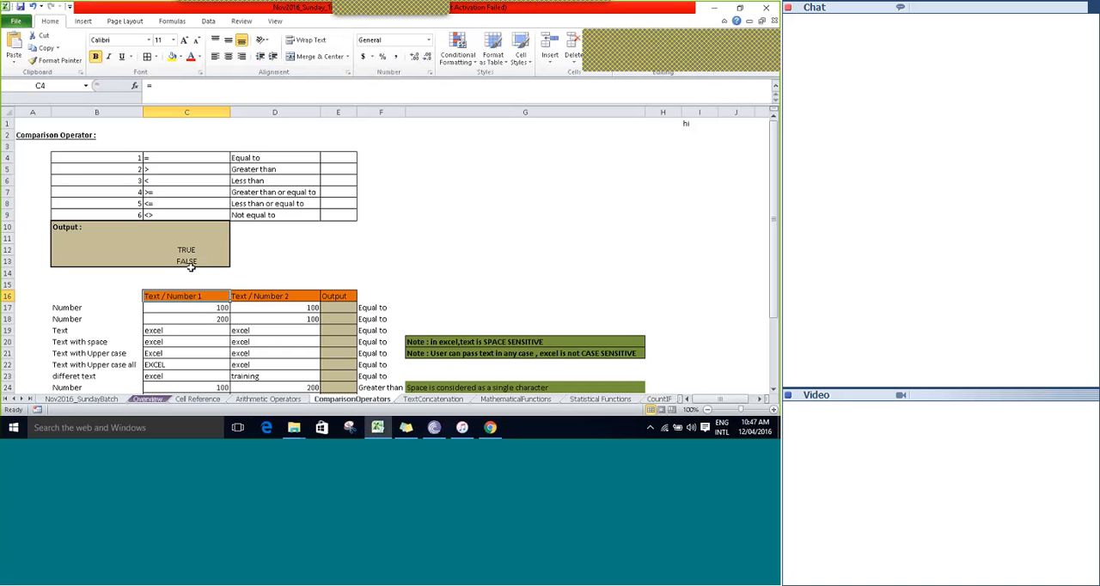
{"action": "key", "text": "Right"}
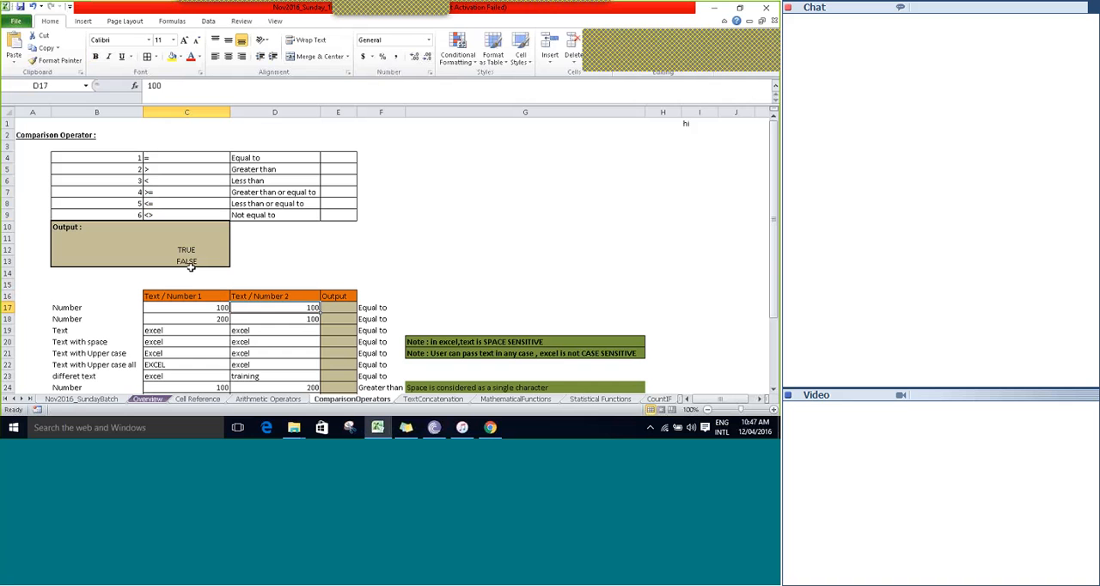
{"action": "key", "text": "Down"}
{"action": "key", "text": "Down"}
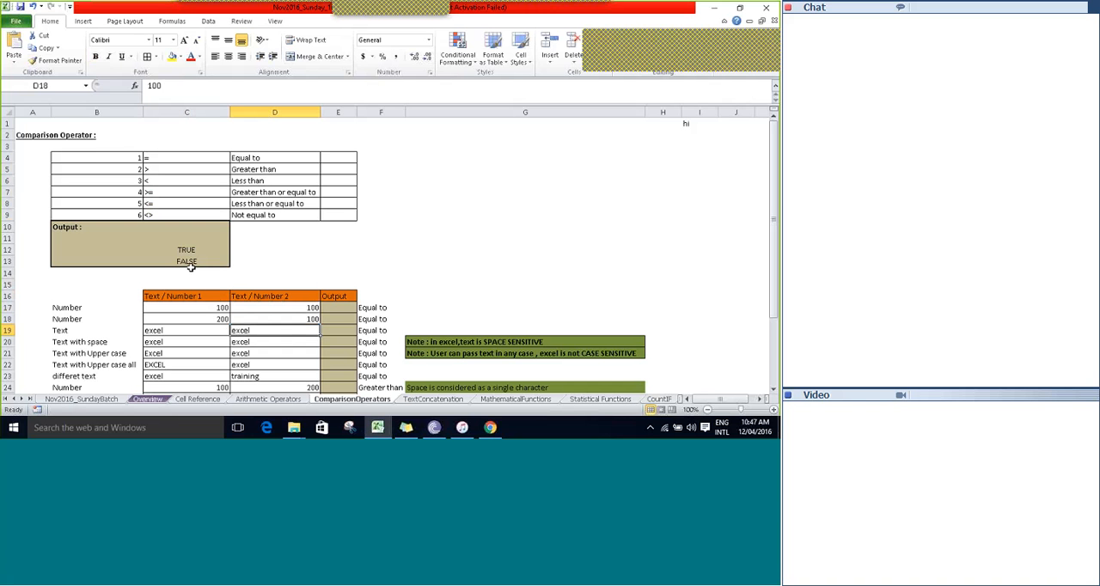
Return to the operator list and examine each symbol in C4:C9 with its meaning in column D.
{"action": "key", "text": "ctrl+Up"}
{"action": "key", "text": "ctrl+Up"}
{"action": "key", "text": "ctrl+Up"}
{"action": "key", "text": "ctrl+Left"}
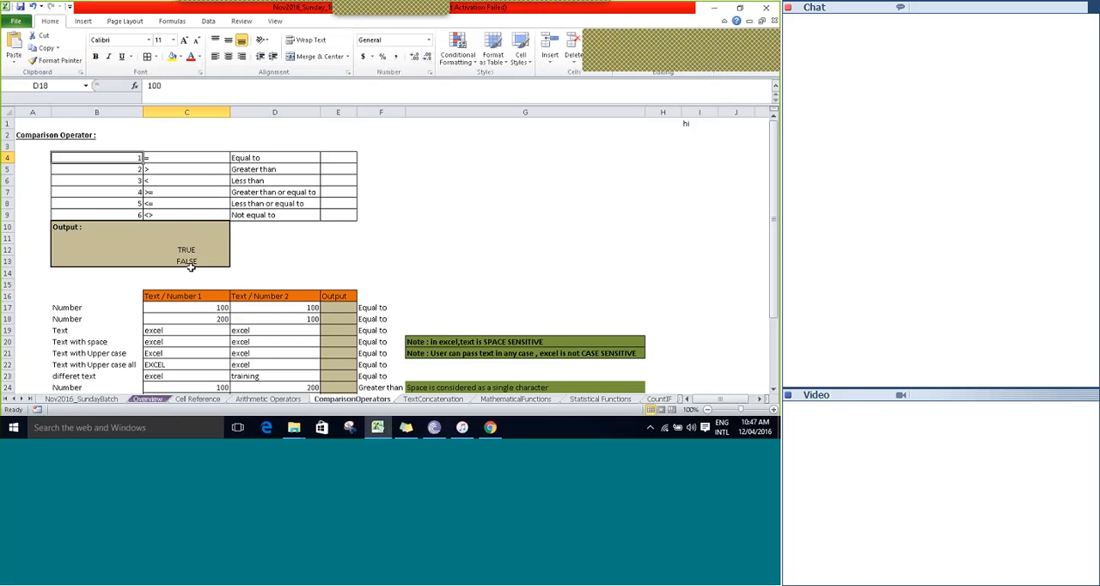
{"action": "key", "text": "Right"}
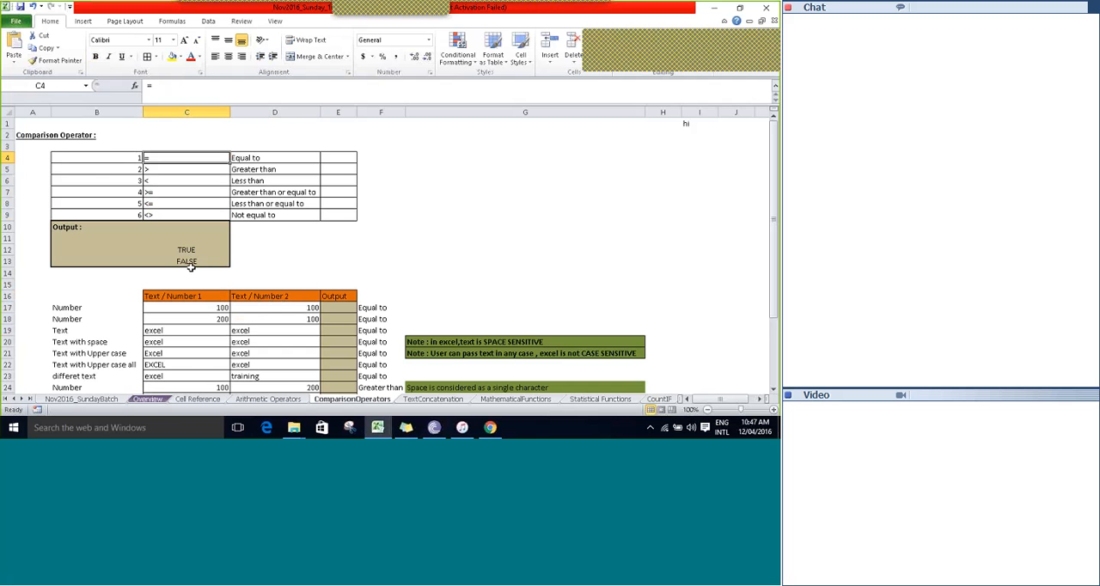
{"action": "key", "text": "Right"}
{"action": "key", "text": "Down"}
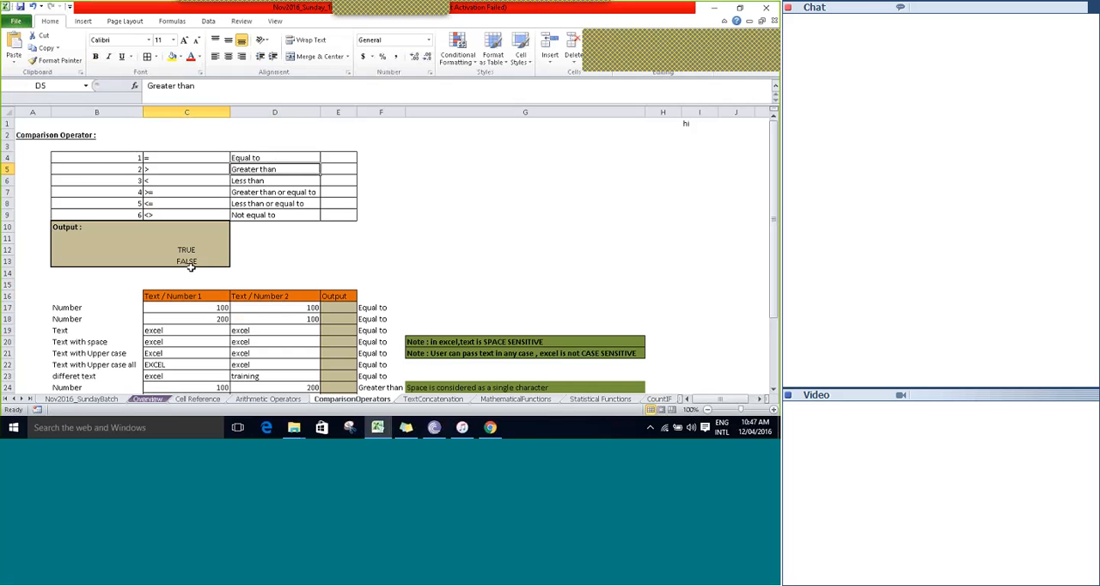
{"action": "key", "text": "Down"}
{"action": "key", "text": "Left"}
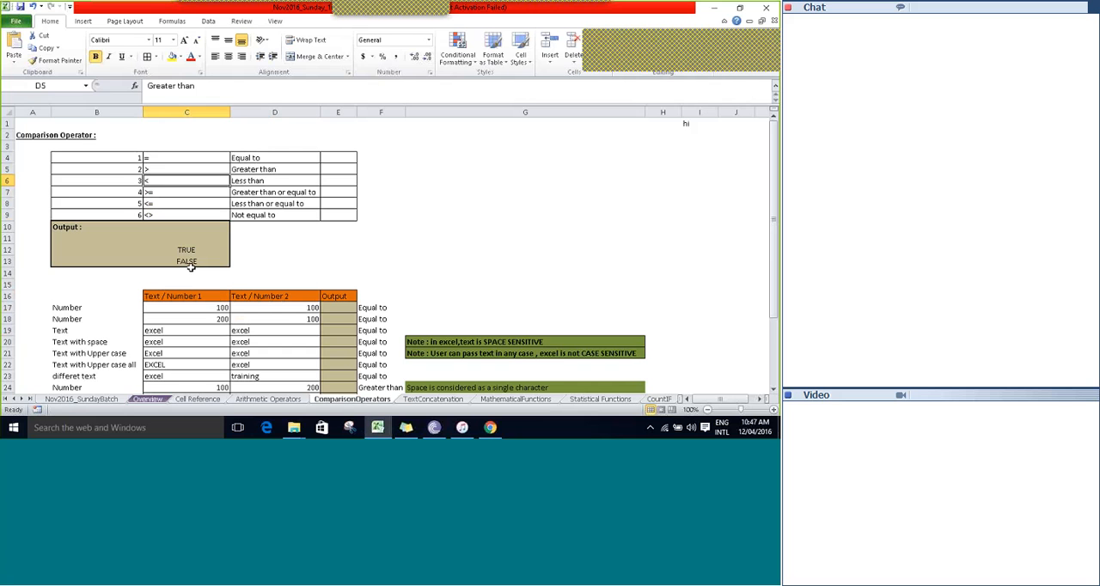
{"action": "key", "text": "Down"}
{"action": "key", "text": "Right"}
{"action": "key", "text": "Left"}
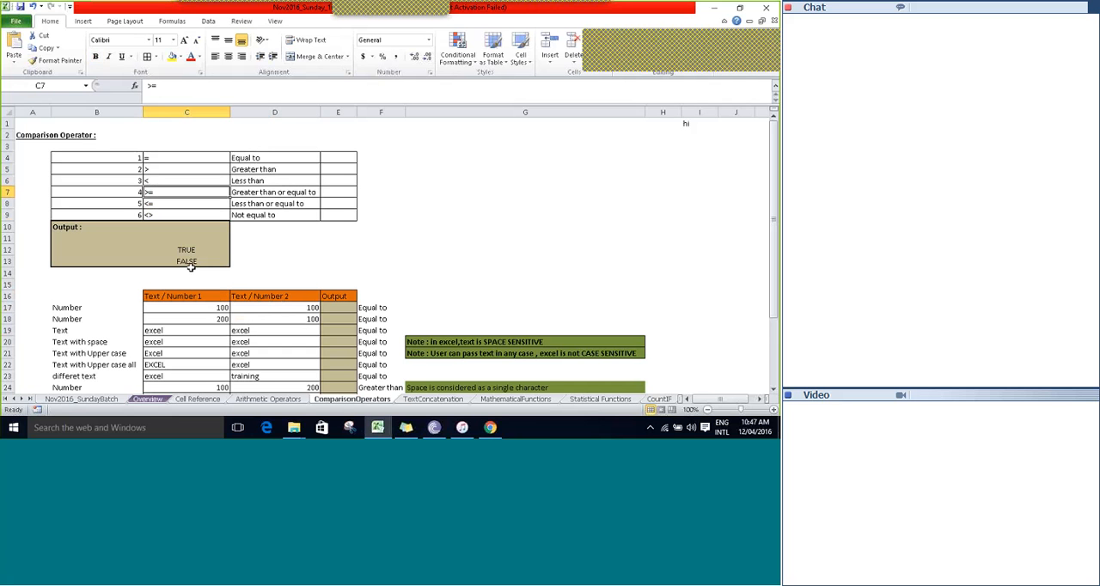
{"action": "key", "text": "Down"}
{"action": "key", "text": "Right"}
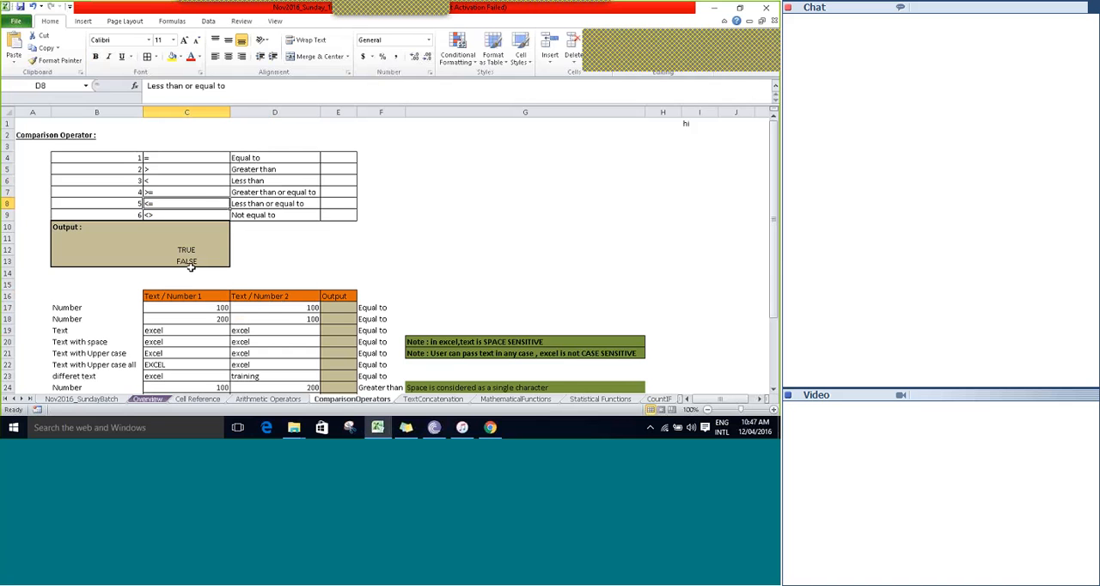
{"action": "key", "text": "Down"}
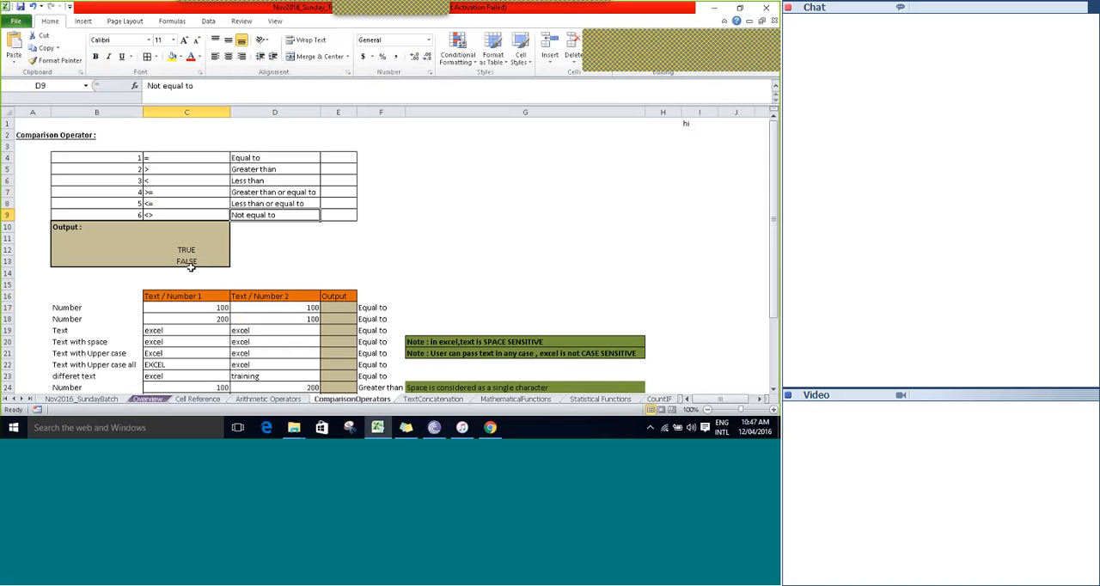
Compare the not-equal symbol in C9 with the other operator symbols above it in column C.
{"action": "key", "text": "Left"}
{"action": "key", "text": "Up"}
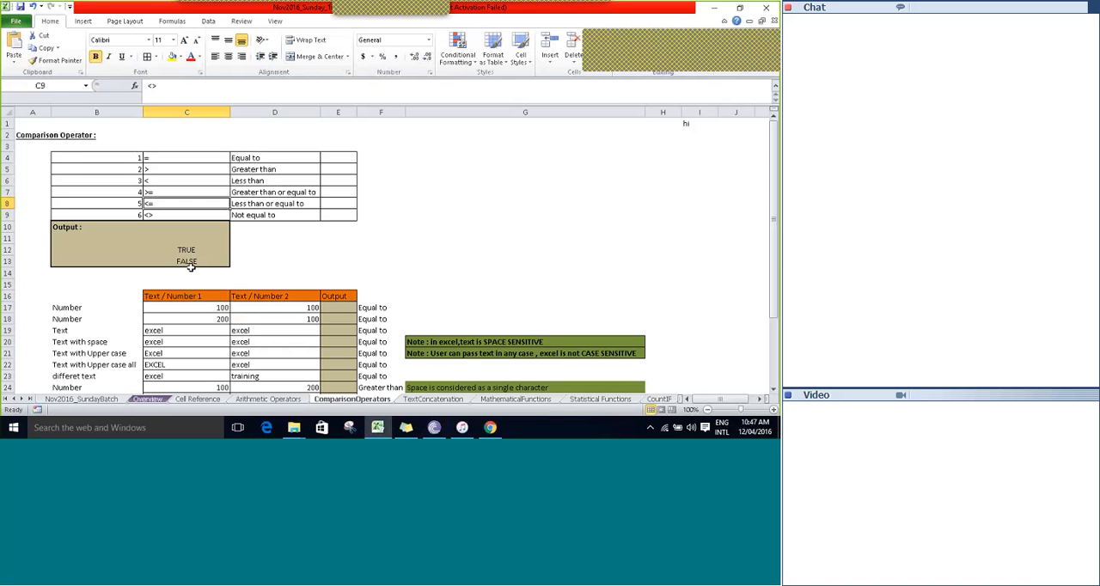
{"action": "key", "text": "Down"}
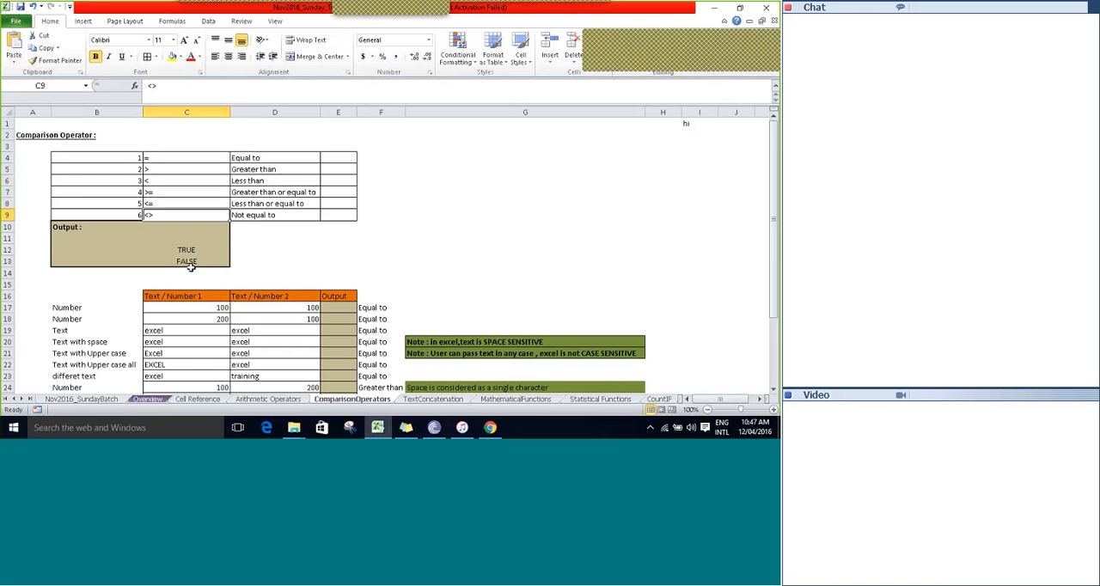
{"action": "key", "text": "Up"}
{"action": "key", "text": "Up"}
{"action": "key", "text": "Up"}
{"action": "key", "text": "Down"}
{"action": "key", "text": "Down"}
{"action": "key", "text": "Down"}
{"action": "key", "text": "Down"}
{"action": "key", "text": "Down"}
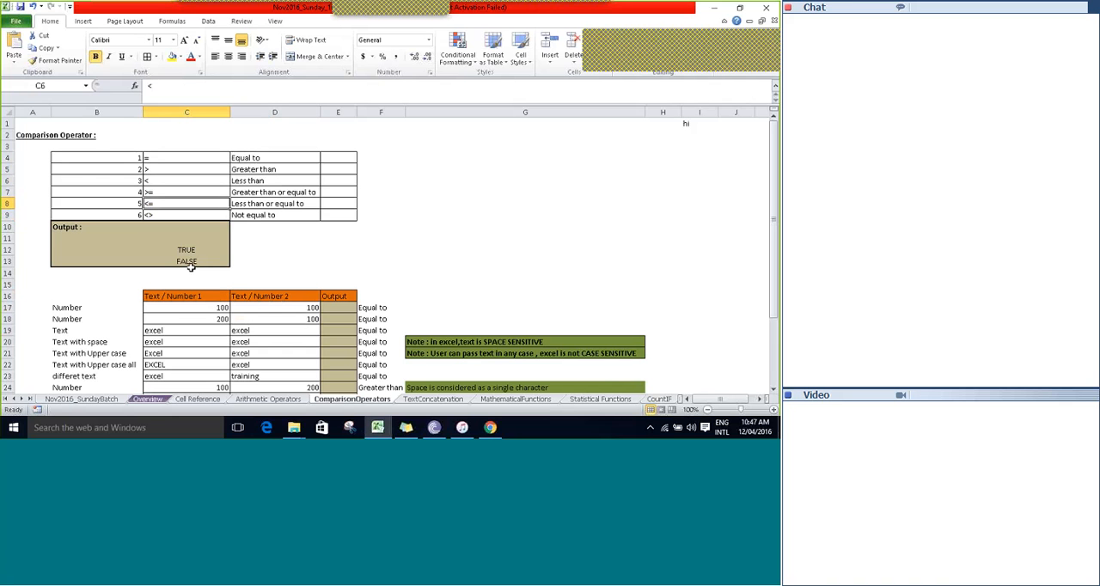
Look through the comparison examples down to the Target Sales table, and return to the header row 16.
{"action": "key", "text": "Down"}
{"action": "key", "text": "Down"}
{"action": "key", "text": "Down"}
{"action": "key", "text": "Down"}
{"action": "key", "text": "Down"}
{"action": "key", "text": "Down"}
{"action": "key", "text": "Down"}
{"action": "key", "text": "Down"}
{"action": "key", "text": "Down"}
{"action": "key", "text": "Down"}
{"action": "key", "text": "Down"}
{"action": "key", "text": "Down"}
{"action": "key", "text": "Down"}
{"action": "key", "text": "Down"}
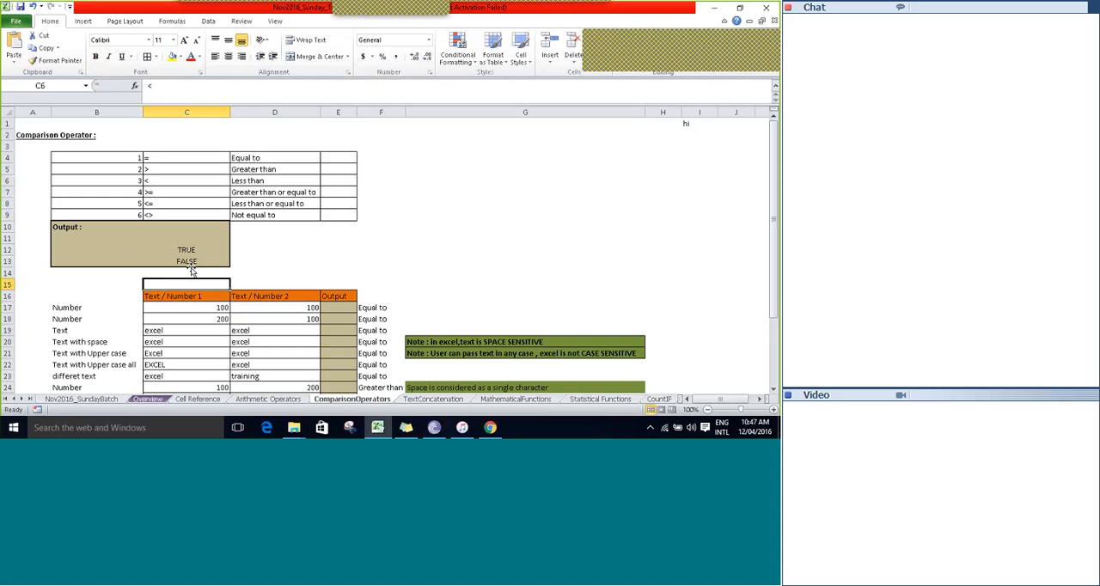
{"action": "key", "text": "Down"}
{"action": "key", "text": "Down"}
{"action": "key", "text": "Down"}
{"action": "key", "text": "Down"}
{"action": "key", "text": "Down"}
{"action": "key", "text": "Down"}
{"action": "key", "text": "Down"}
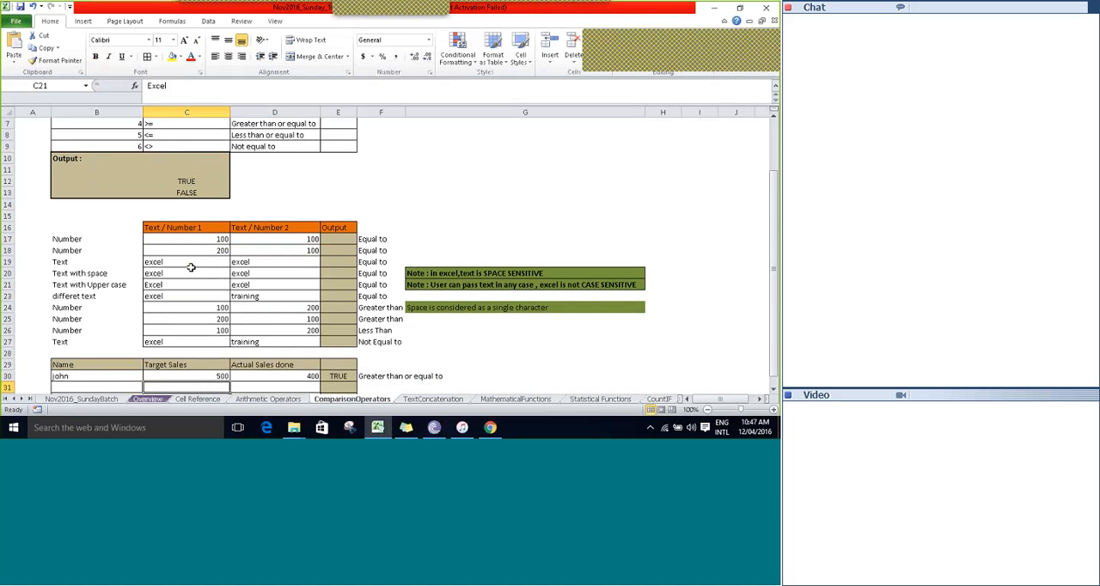
{"action": "key", "text": "Up"}
{"action": "key", "text": "Up"}
{"action": "key", "text": "Up"}
{"action": "key", "text": "Up"}
{"action": "key", "text": "Up"}
{"action": "key", "text": "Up"}
{"action": "key", "text": "Up"}
{"action": "key", "text": "Up"}
{"action": "key", "text": "Up"}
{"action": "key", "text": "Up"}
{"action": "key", "text": "Up"}
{"action": "key", "text": "Up"}
{"action": "key", "text": "Up"}
{"action": "key", "text": "Up"}
{"action": "key", "text": "Up"}
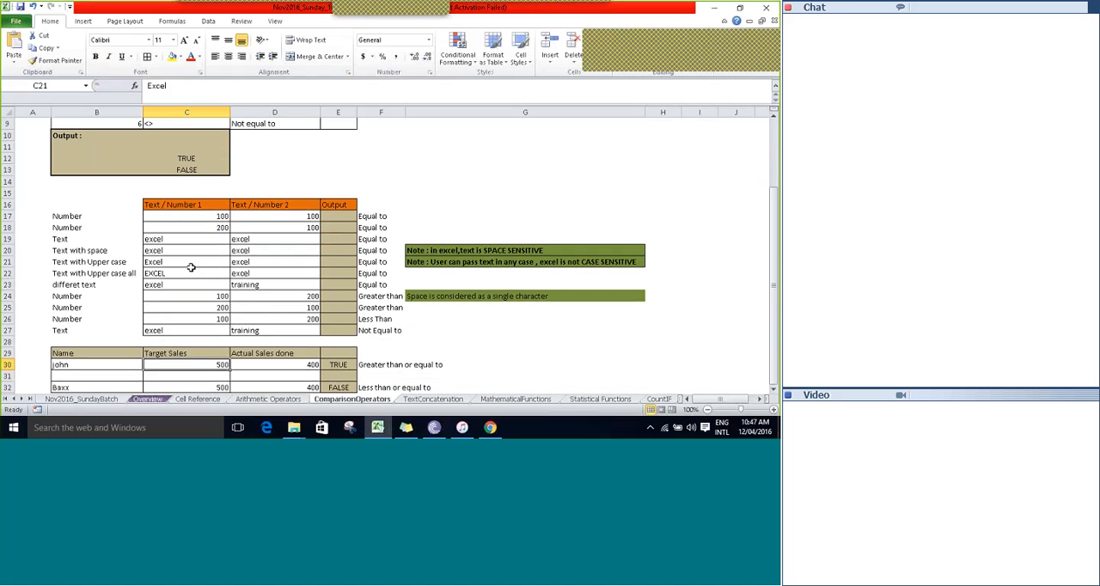
{"action": "key", "text": "Up"}
Examine the Text / Number 1, Text / Number 2 and Output headers and the empty Output cells below.
{"action": "key", "text": "Right"}
{"action": "key", "text": "Right"}
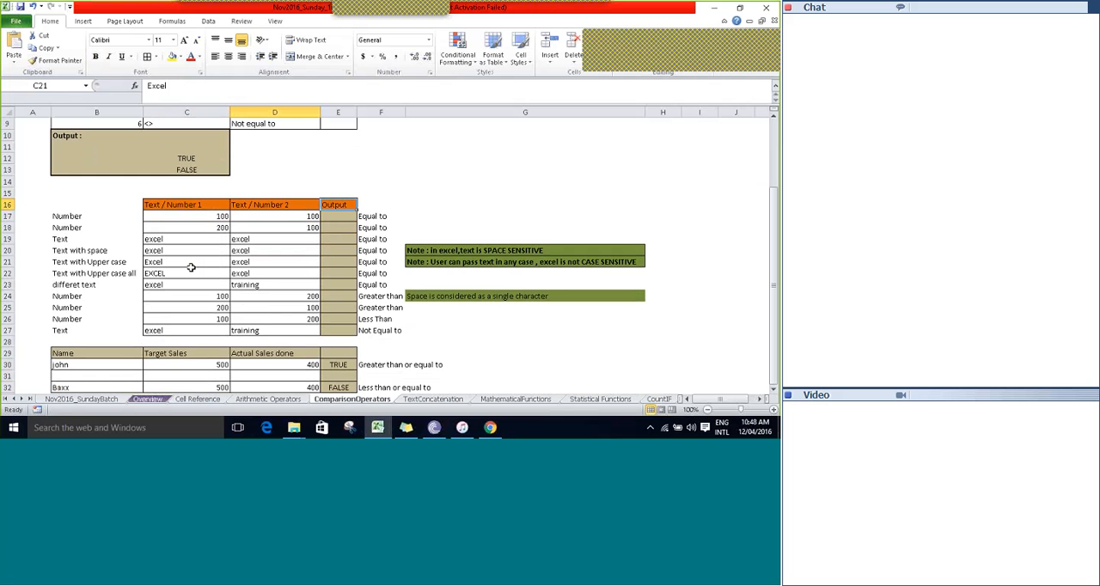
{"action": "key", "text": "Left"}
{"action": "key", "text": "Left"}
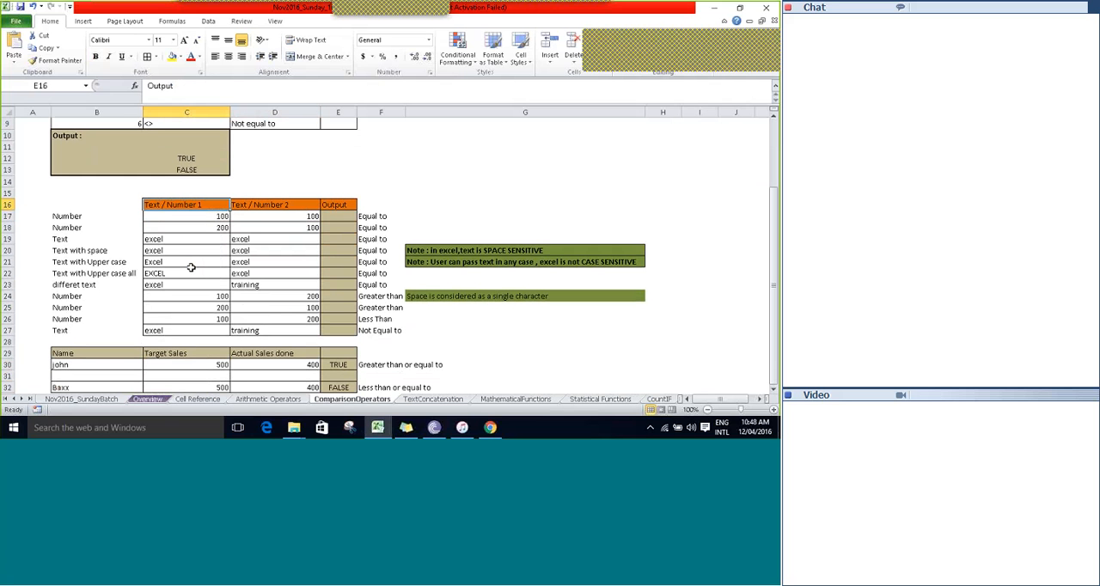
{"action": "key", "text": "Right"}
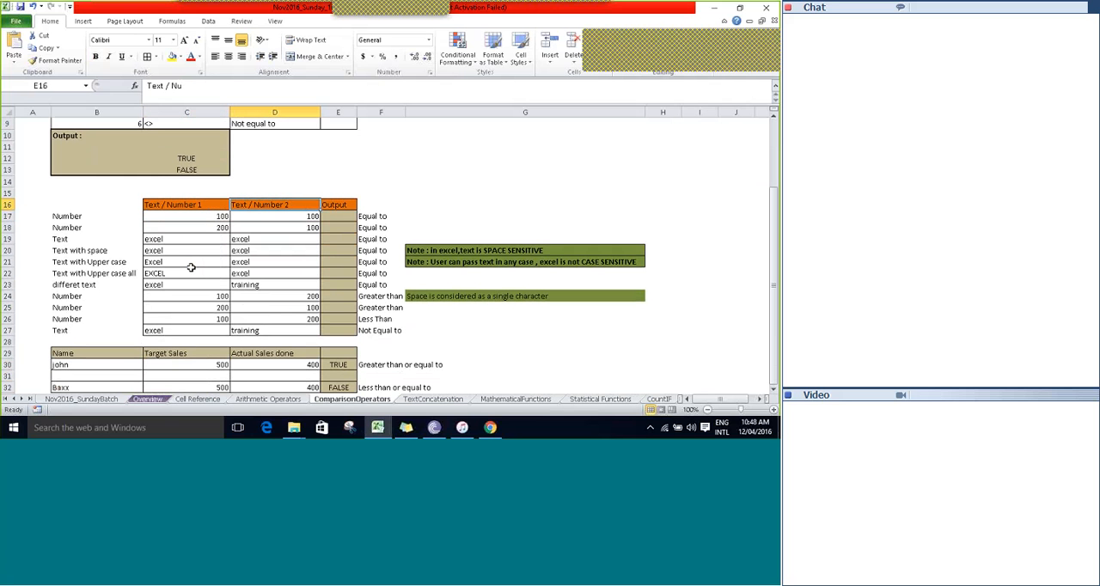
{"action": "key", "text": "Down"}
{"action": "key", "text": "Down"}
{"action": "key", "text": "Down"}
{"action": "key", "text": "Down"}
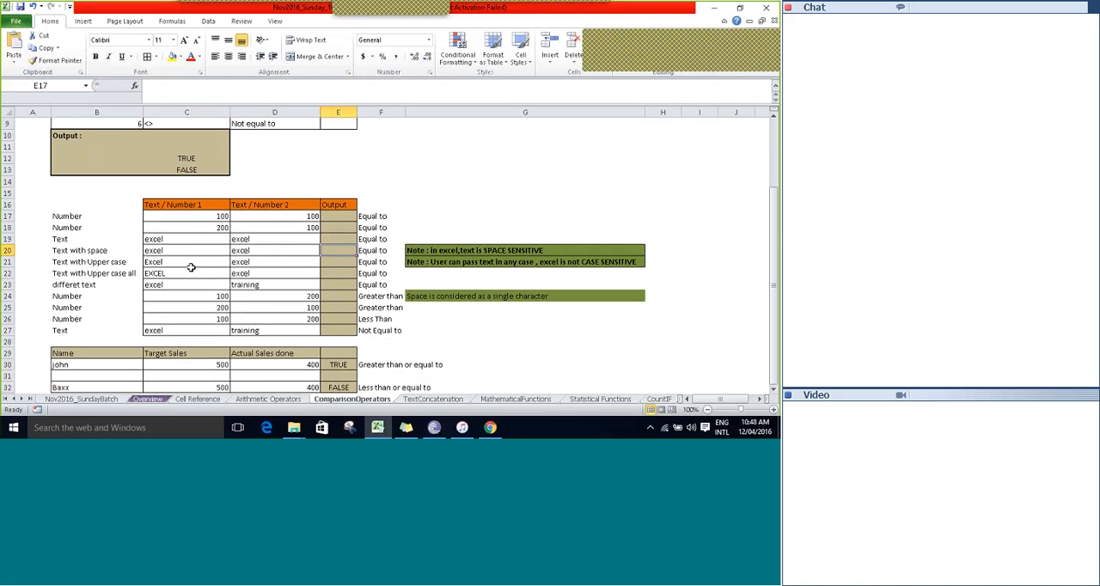
{"action": "key", "text": "Down"}
{"action": "key", "text": "Down"}
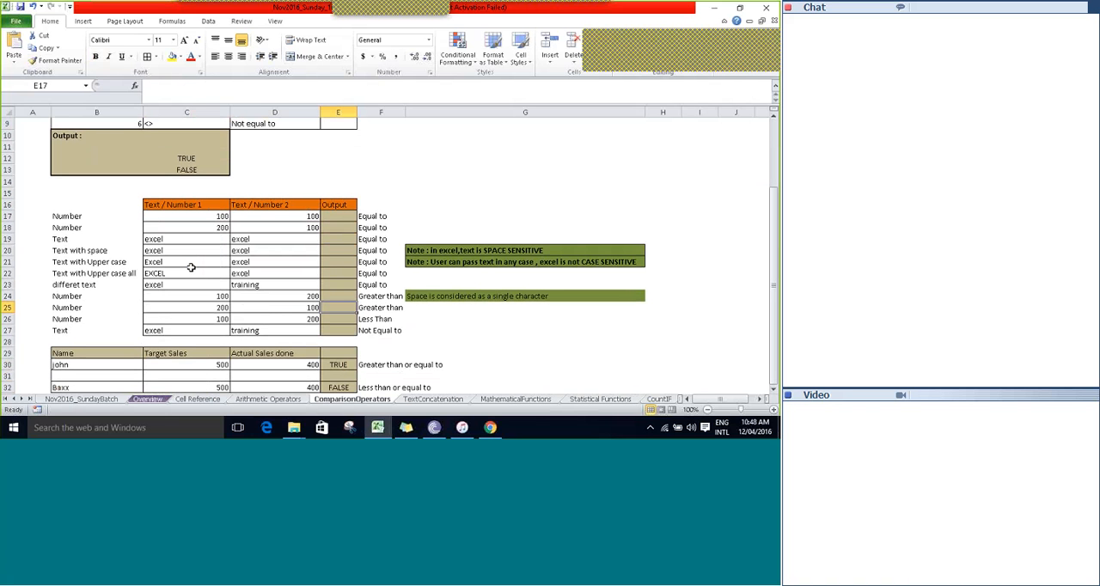
Select the Equal to labels in F17:F23 beside the Output column.
{"action": "key", "text": "Right"}
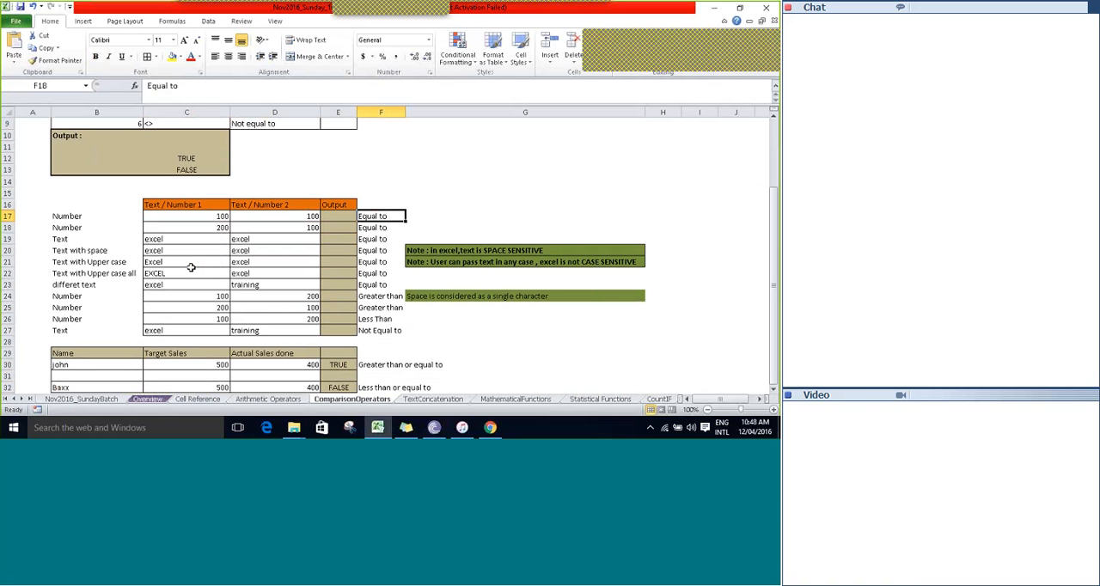
{"action": "key", "text": "shift+Down"}
{"action": "key", "text": "shift+Down"}
{"action": "key", "text": "shift+Down"}
{"action": "key", "text": "shift+Down"}
{"action": "key", "text": "shift+Down"}
{"action": "key", "text": "shift+Down"}
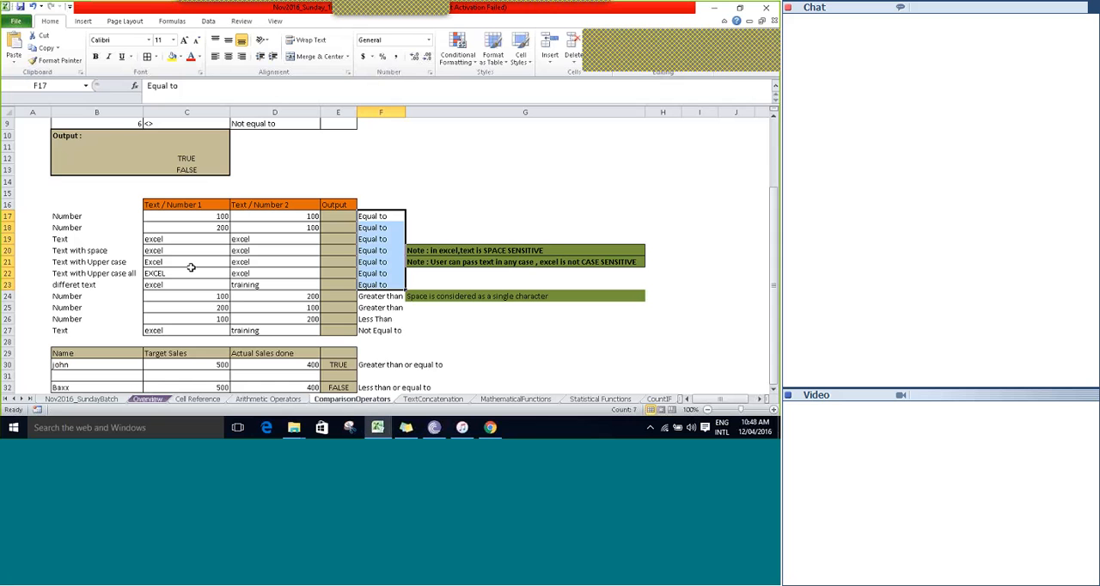
Examine the first Number example in row 17, comparing the values in C17 and D17.
{"action": "key", "text": "Left"}
{"action": "key", "text": "Left"}
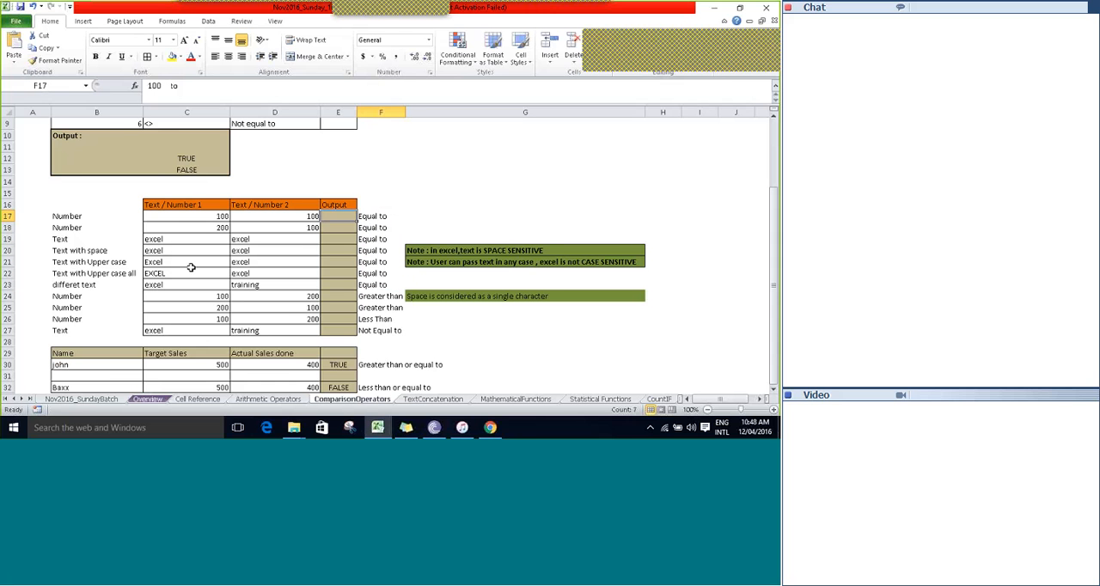
{"action": "key", "text": "Left"}
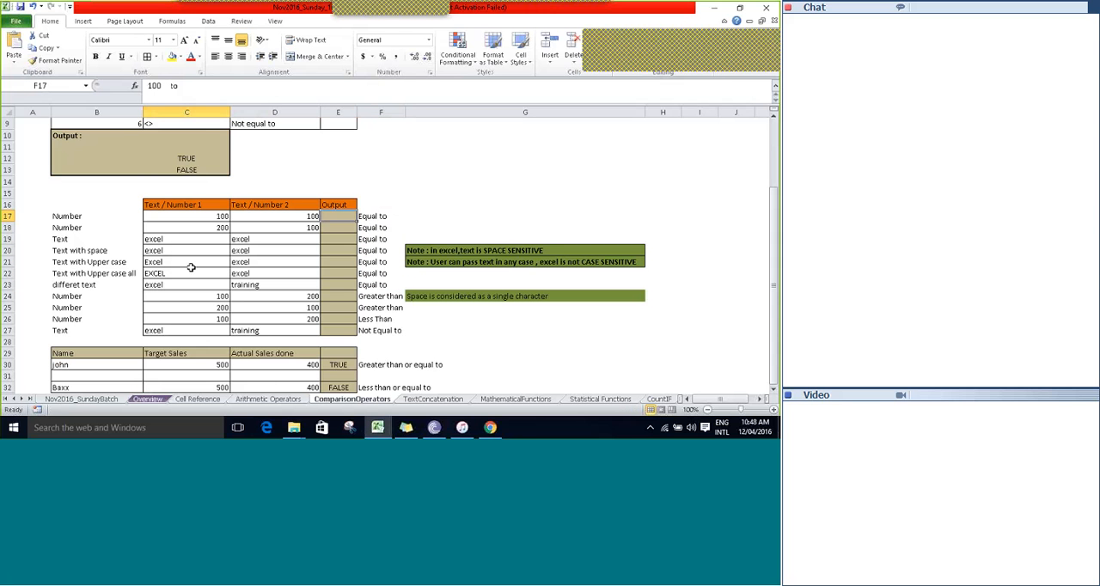
{"action": "key", "text": "Left"}
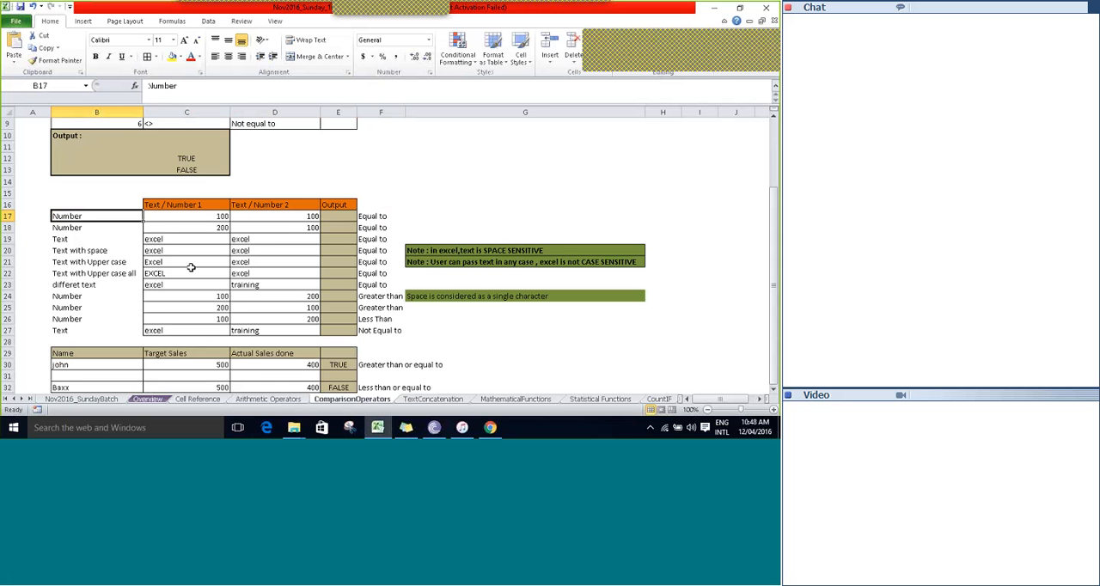
{"action": "key", "text": "Right"}
{"action": "key", "text": "Right"}
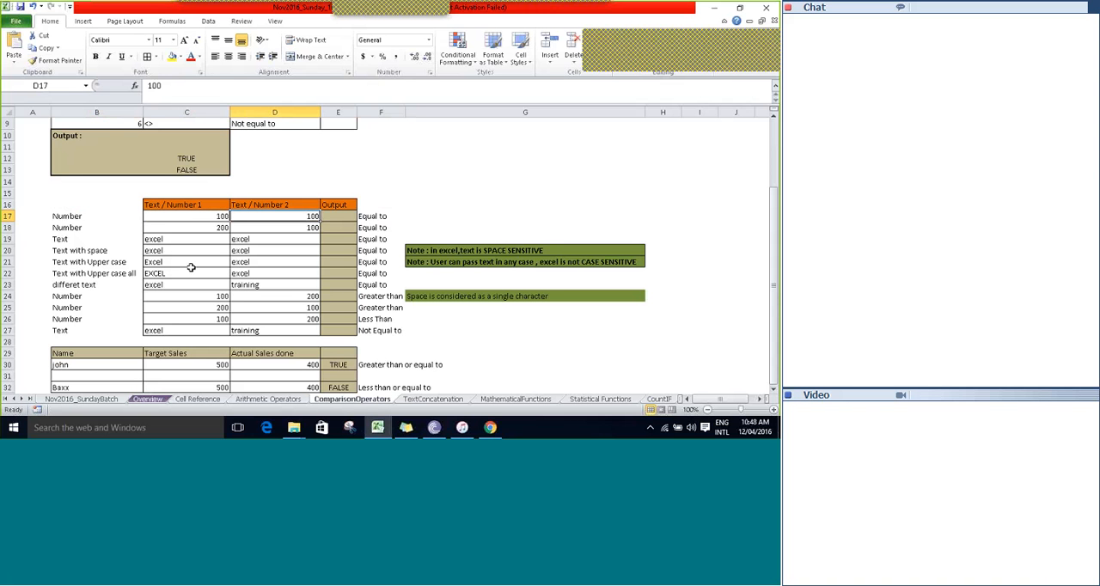
{"action": "key", "text": "Left"}
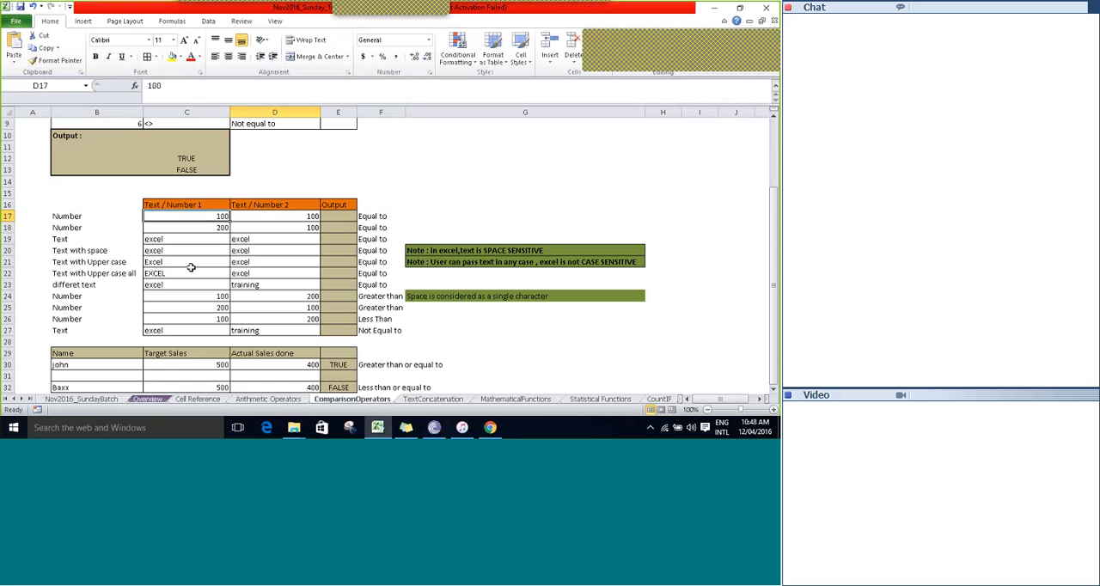
{"action": "key", "text": "Right"}
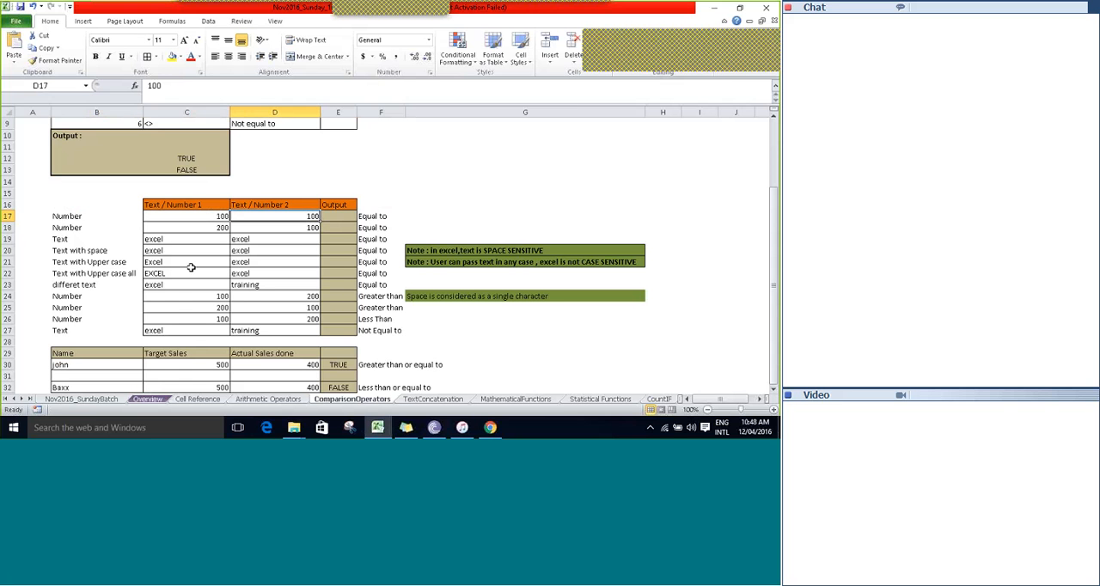
Enter the formula =C17=D17 in Output cell E17 to test whether the two numbers are equal.
{"action": "key", "text": "Right"}
{"action": "type", "text": "="}
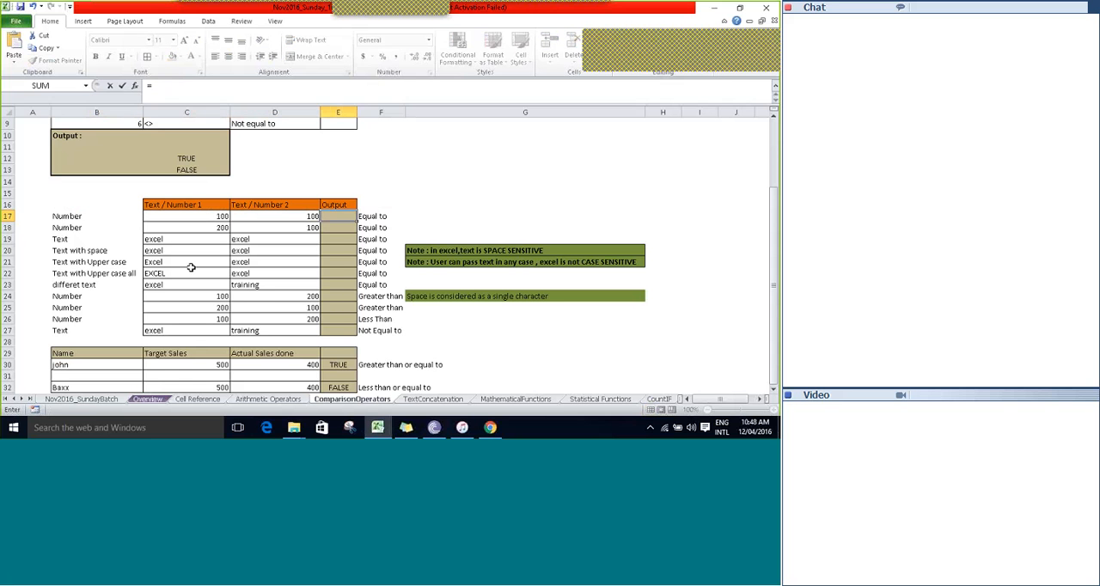
{"action": "key", "text": "Left"}
{"action": "key", "text": "Left"}
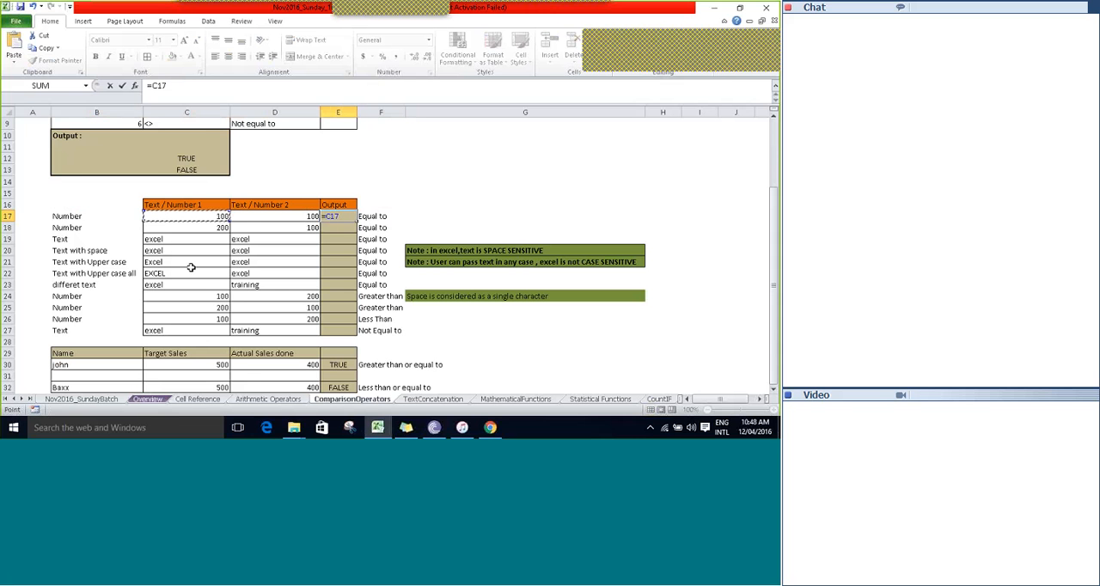
{"action": "type", "text": "="}
{"action": "key", "text": "Left"}
{"action": "key", "text": "Tab"}
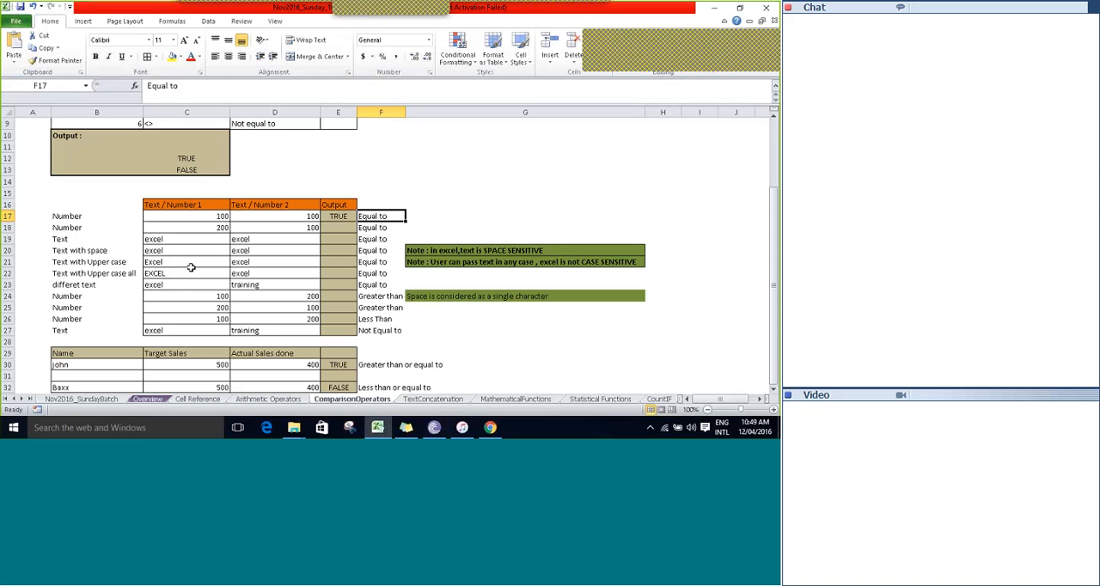
{"action": "key", "text": "Left"}
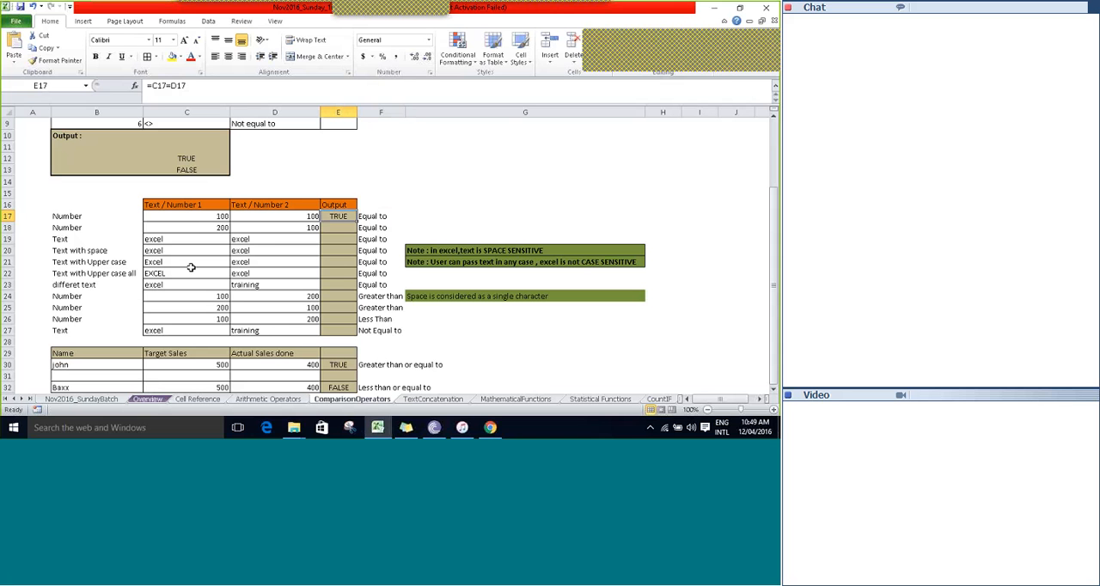
Enter the formula =C18=D18 in Output cell E18 to compare the second pair of numbers.
{"action": "key", "text": "Left"}
{"action": "key", "text": "Left"}
{"action": "key", "text": "Down"}
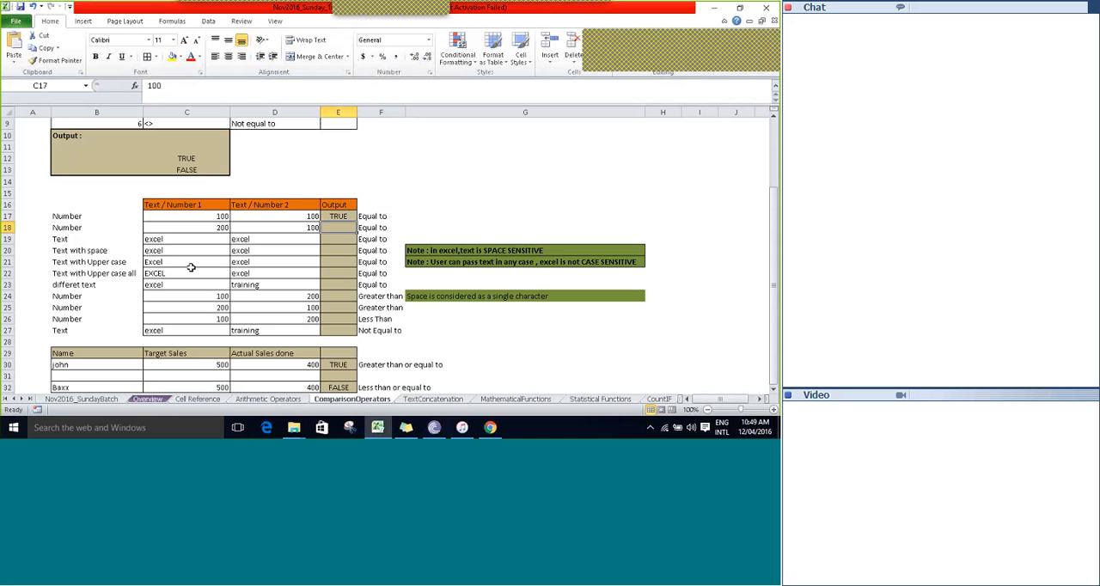
{"action": "type", "text": "="}
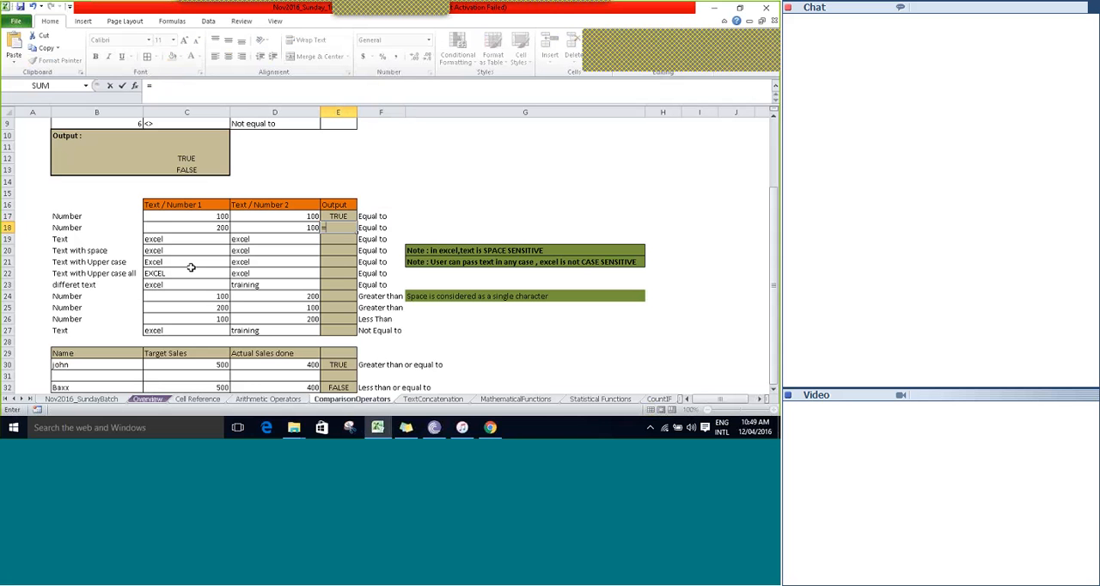
{"action": "key", "text": "Left"}
{"action": "key", "text": "Left"}
{"action": "type", "text": "="}
{"action": "key", "text": "Left"}
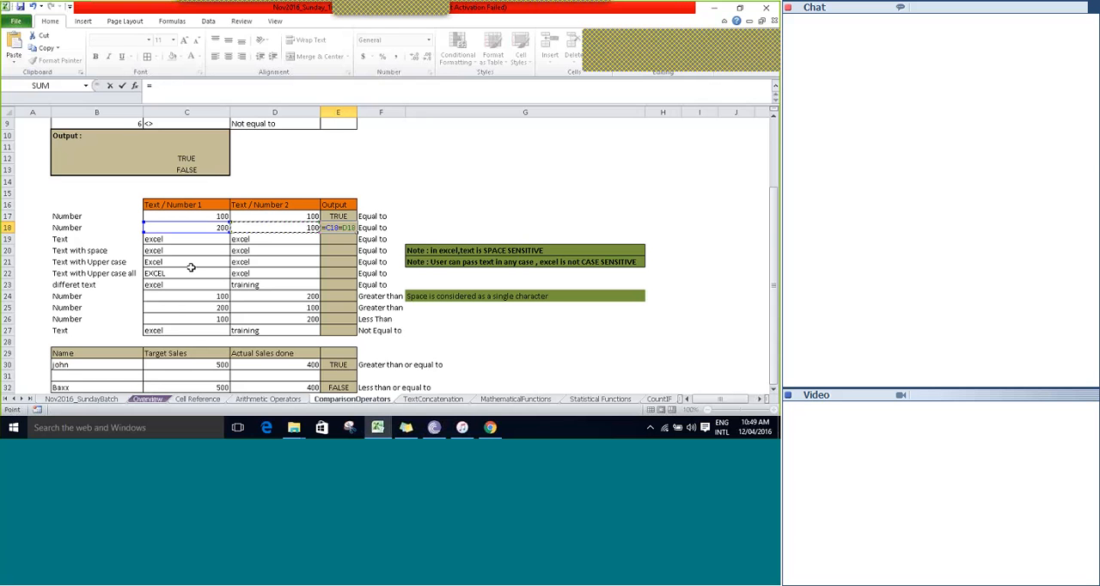
{"action": "key", "text": "Tab"}
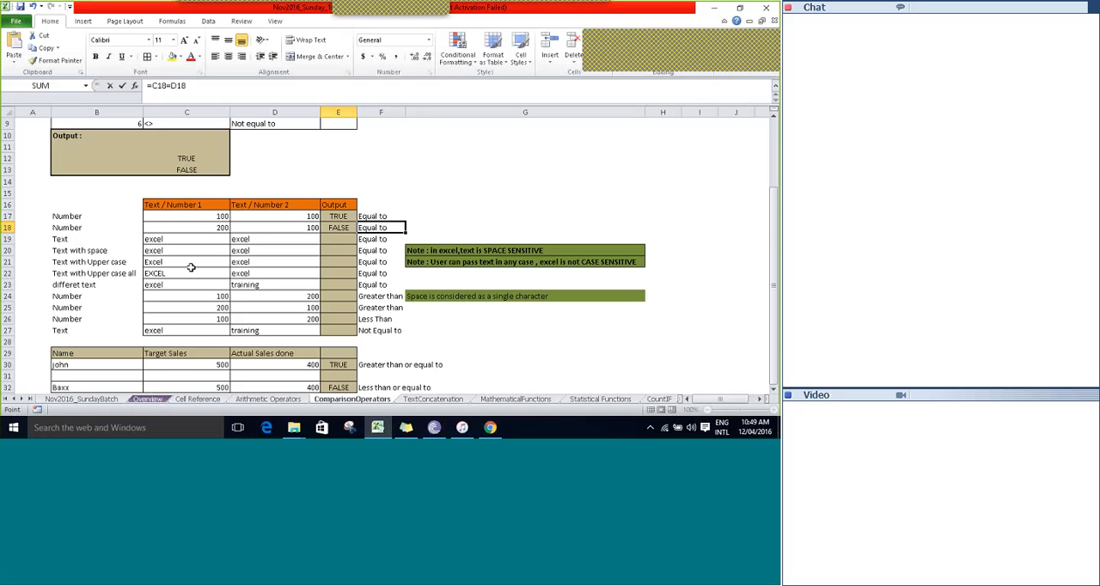
{"action": "key", "text": "Left"}
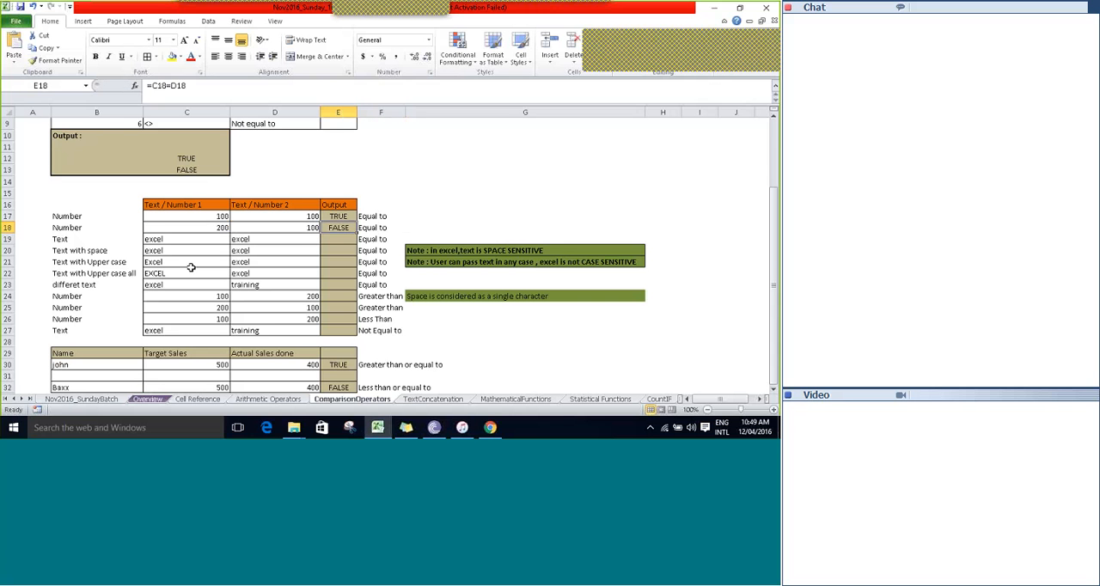
Enter the formula =C19=D19 in Output cell E19 to compare the two text values.
{"action": "key", "text": "Down"}
{"action": "key", "text": "Left"}
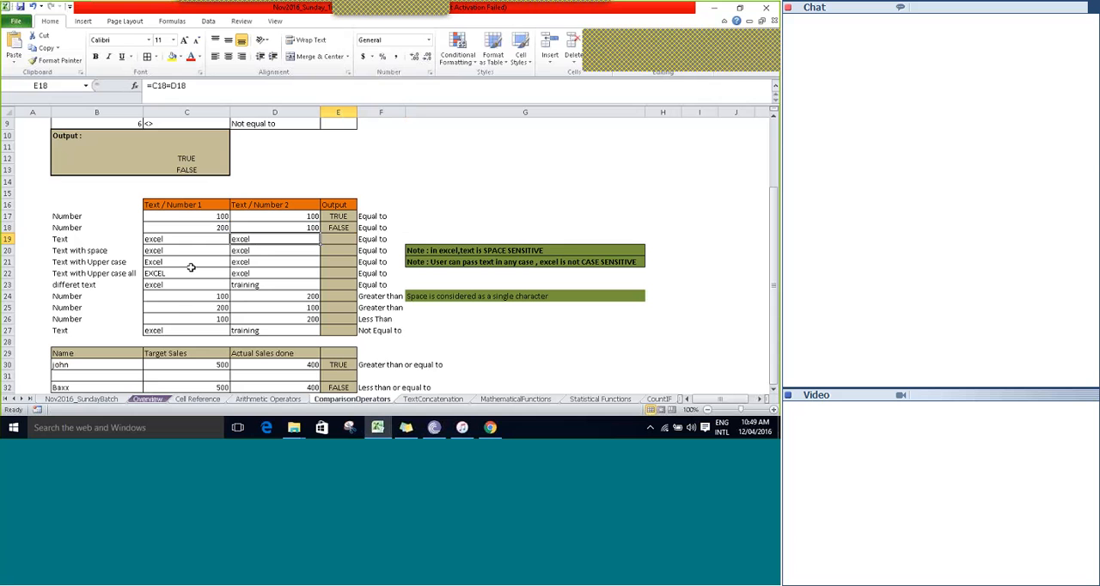
{"action": "key", "text": "Right"}
{"action": "type", "text": "="}
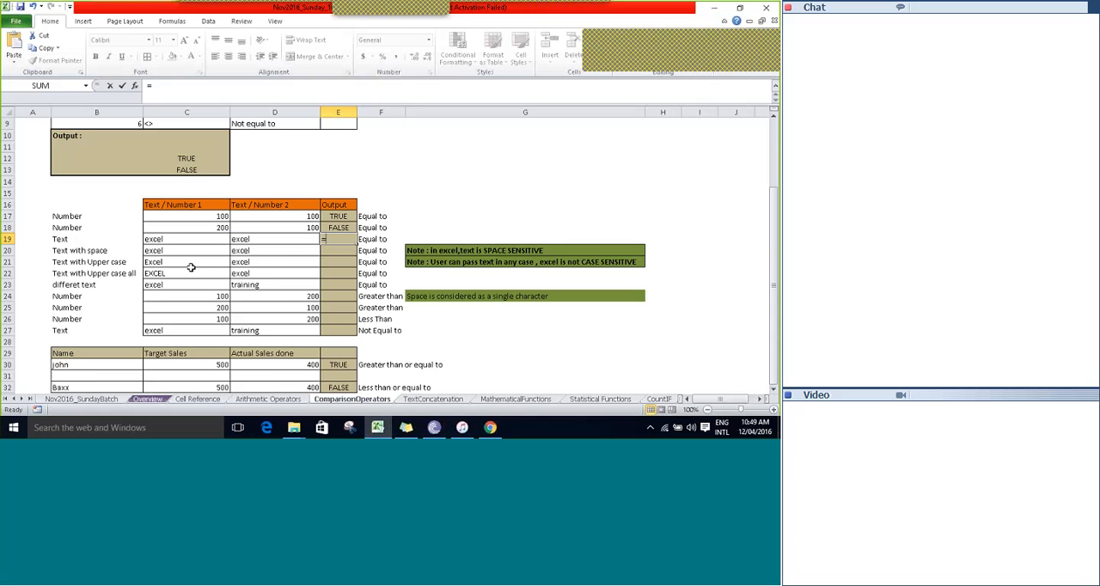
{"action": "key", "text": "Left"}
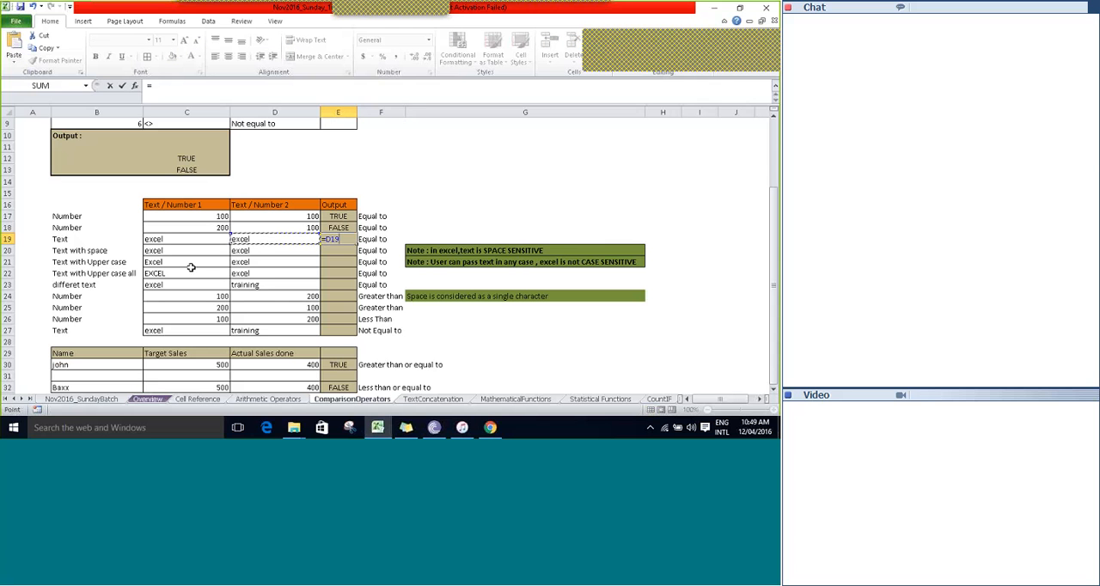
{"action": "key", "text": "Left"}
{"action": "type", "text": "="}
{"action": "key", "text": "Left"}
{"action": "key", "text": "Tab"}
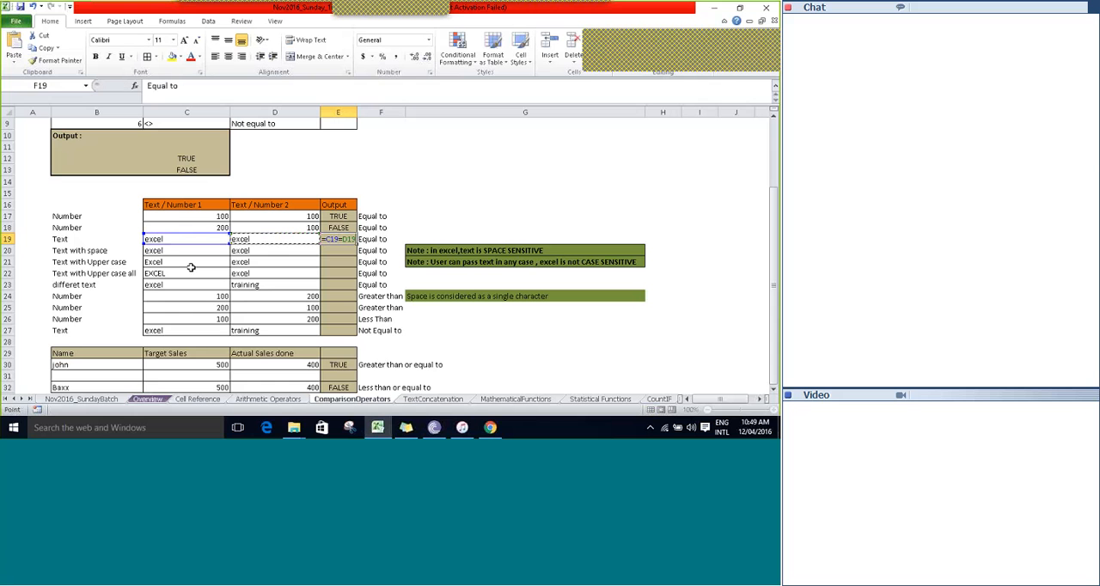
{"action": "key", "text": "Left"}
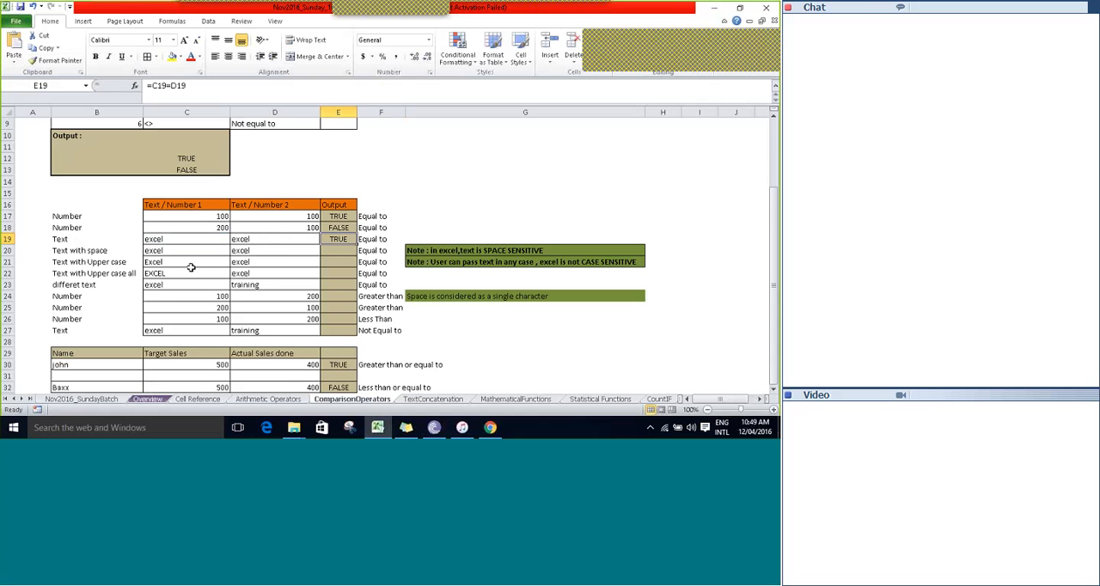
Enter the formula =C20=D20 in Output cell E20 for the Text with space example.
{"action": "key", "text": "Down"}
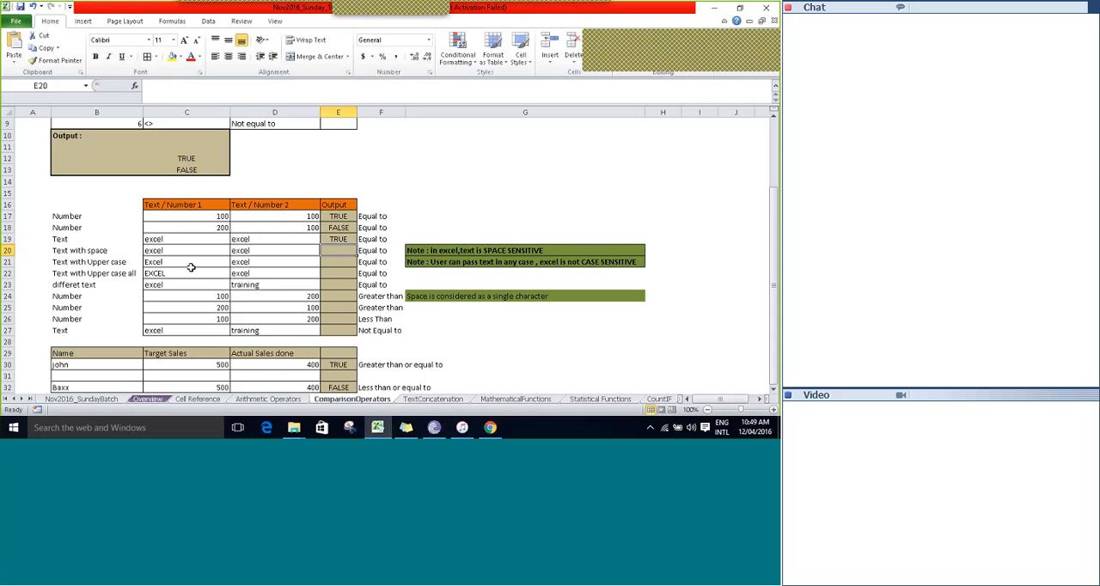
{"action": "type", "text": "="}
{"action": "key", "text": "Left"}
{"action": "key", "text": "Left"}
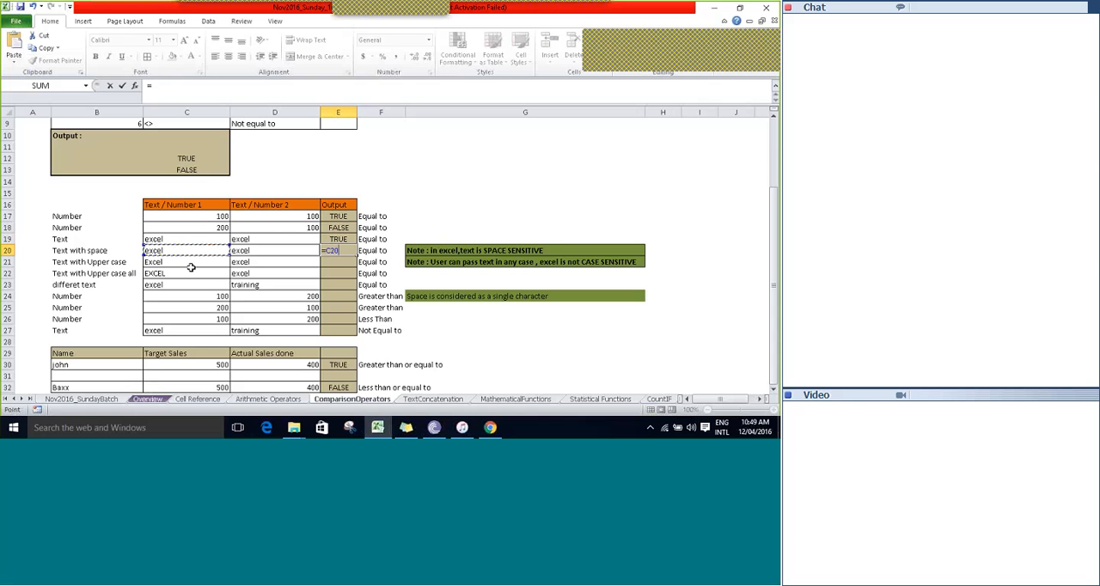
{"action": "type", "text": "="}
{"action": "key", "text": "Tab"}
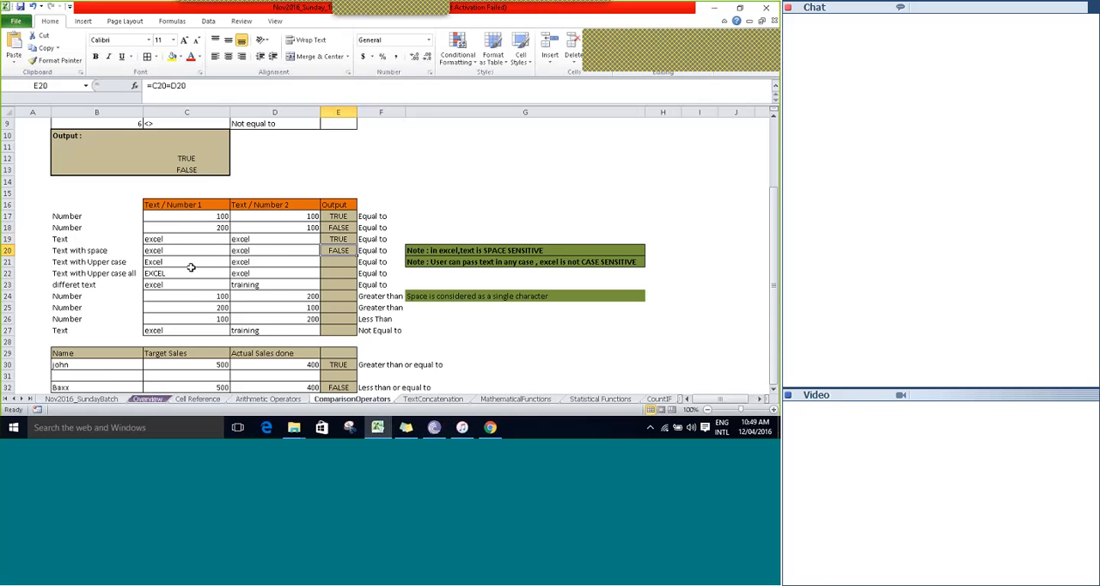
Inspect the contents of C20 and D20 in edit mode for a trailing space, leaving both texts as they are.
{"action": "left_click", "coordinate": [190, 252]}
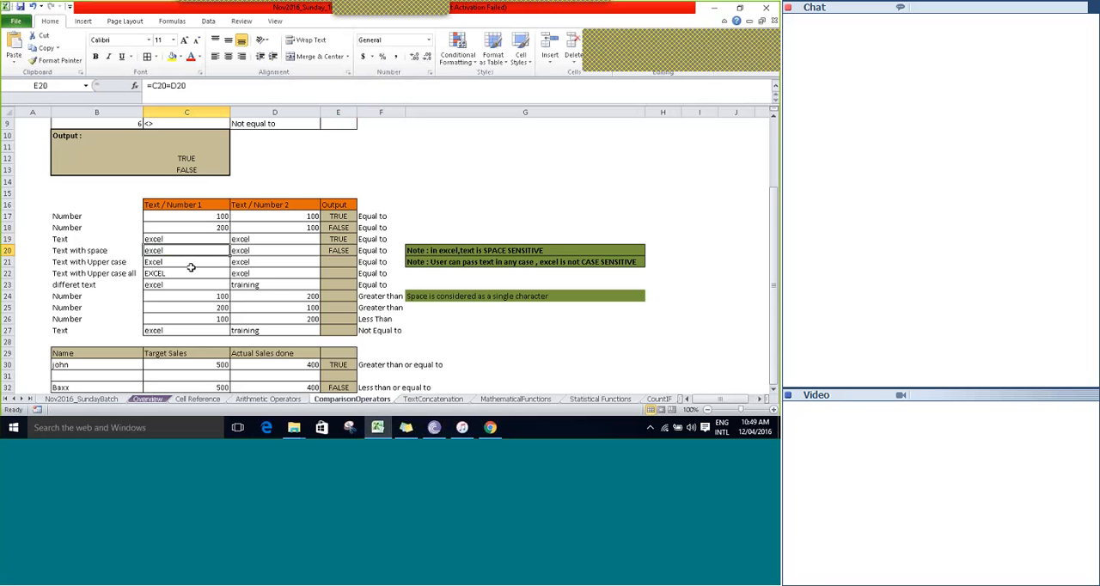
{"action": "key", "text": "Right"}
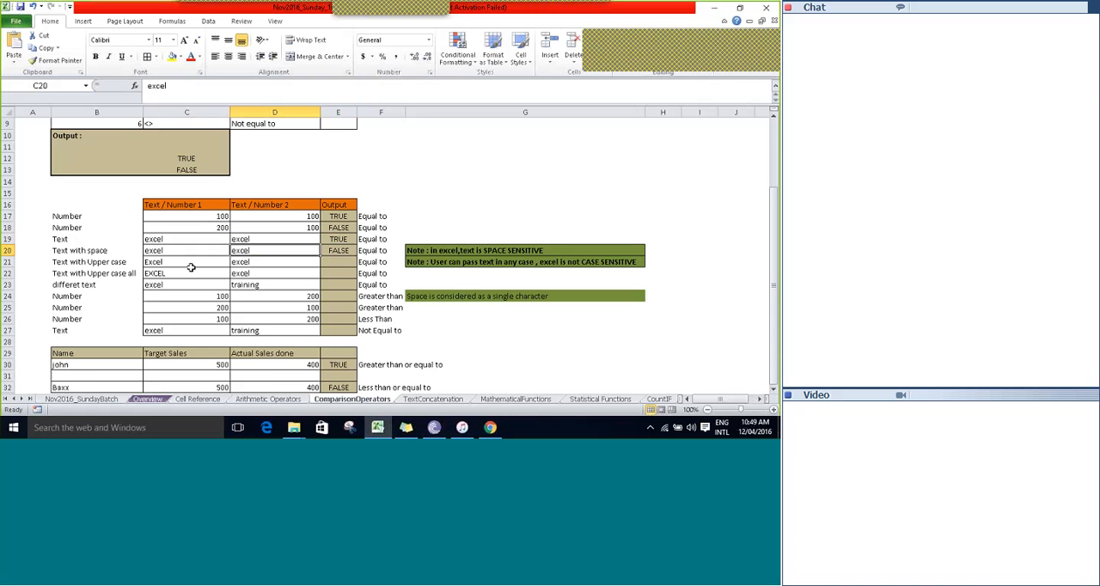
{"action": "key", "text": "Right"}
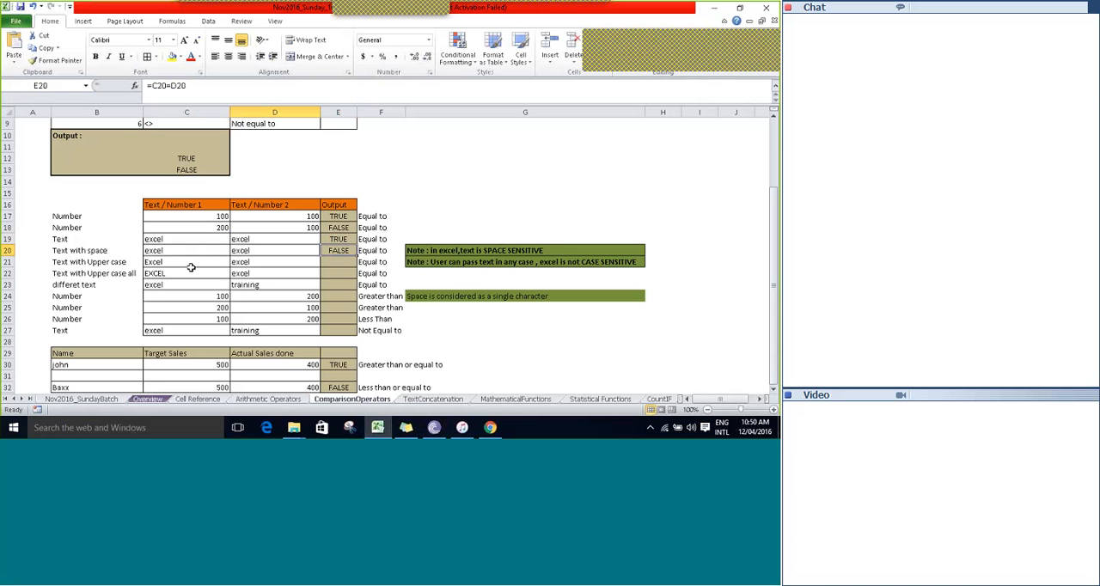
{"action": "key", "text": "Left"}
{"action": "key", "text": "Left"}
{"action": "key", "text": "F2"}
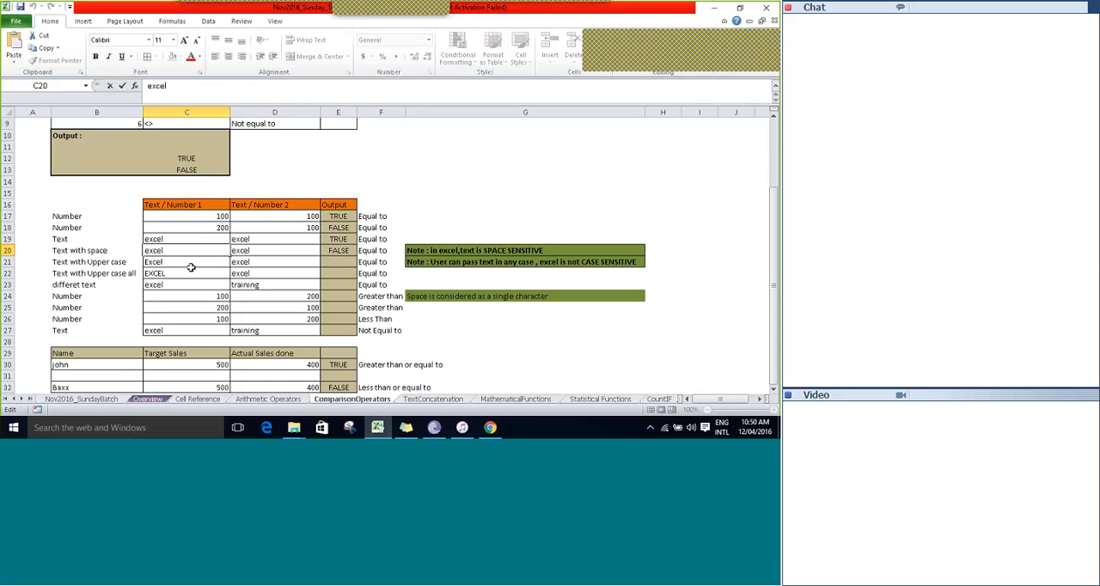
{"action": "key", "text": "Tab"}
{"action": "key", "text": "Tab"}
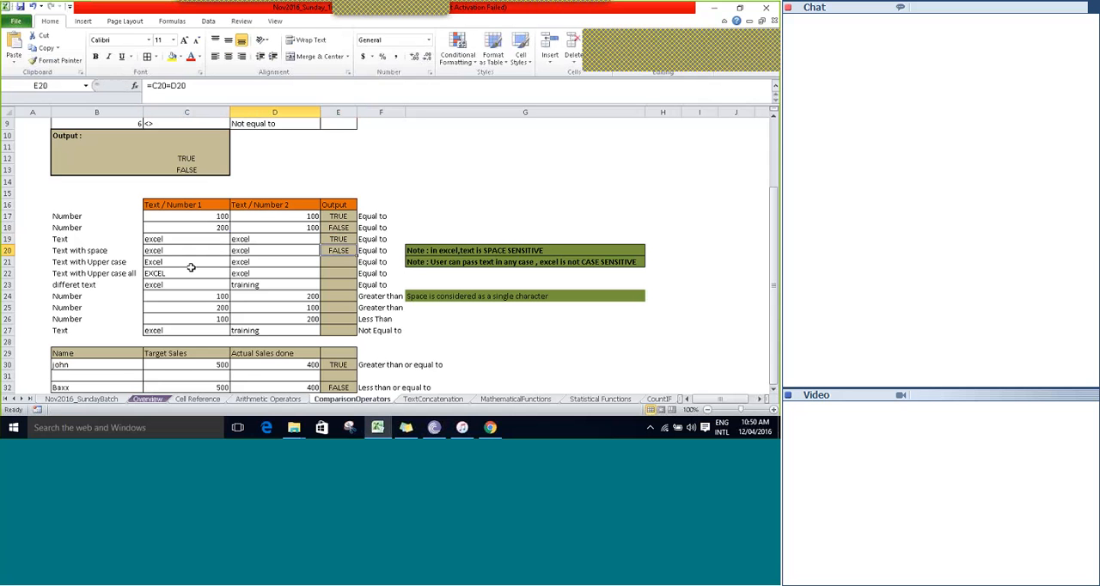
{"action": "key", "text": "Left"}
{"action": "key", "text": "F2"}
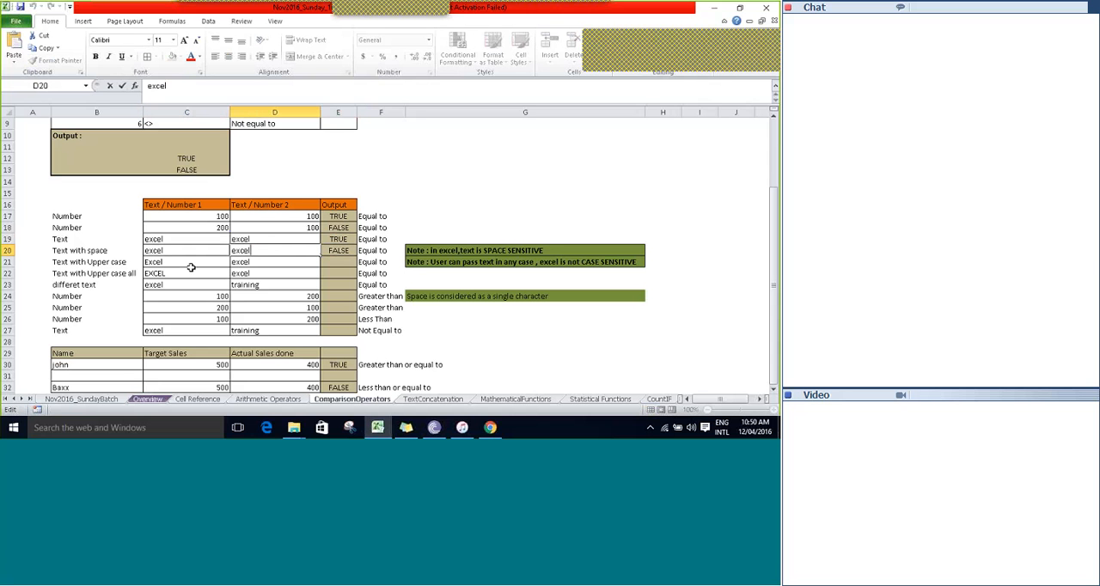
{"action": "key", "text": "Escape"}
Remove the trailing space from the text in C20 and check the comparison in E20.
{"action": "key", "text": "Left"}
{"action": "key", "text": "F2"}
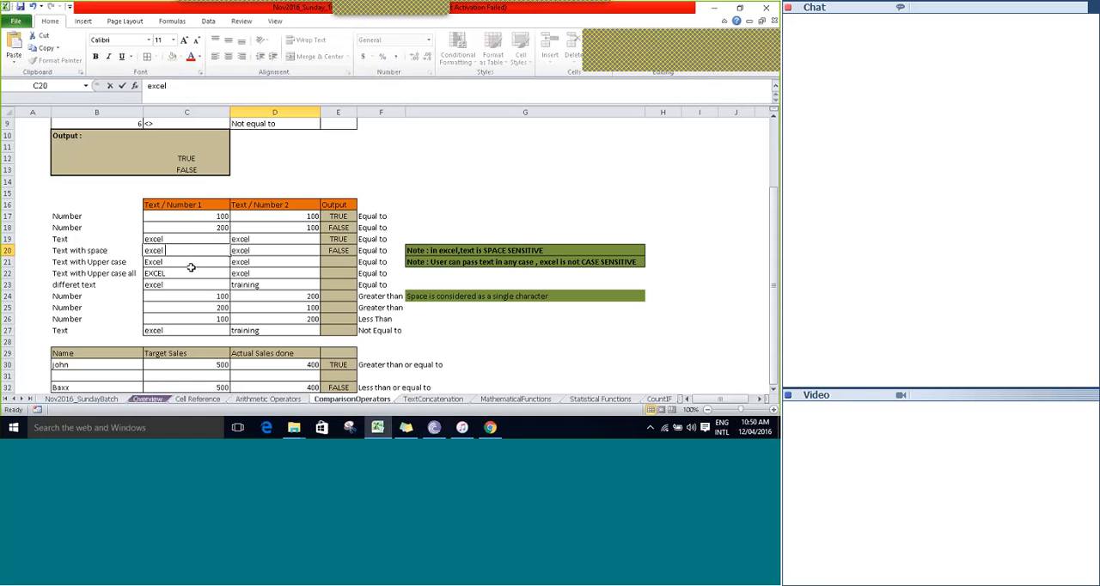
{"action": "key", "text": "BackSpace"}
{"action": "key", "text": "Tab"}
{"action": "key", "text": "Tab"}
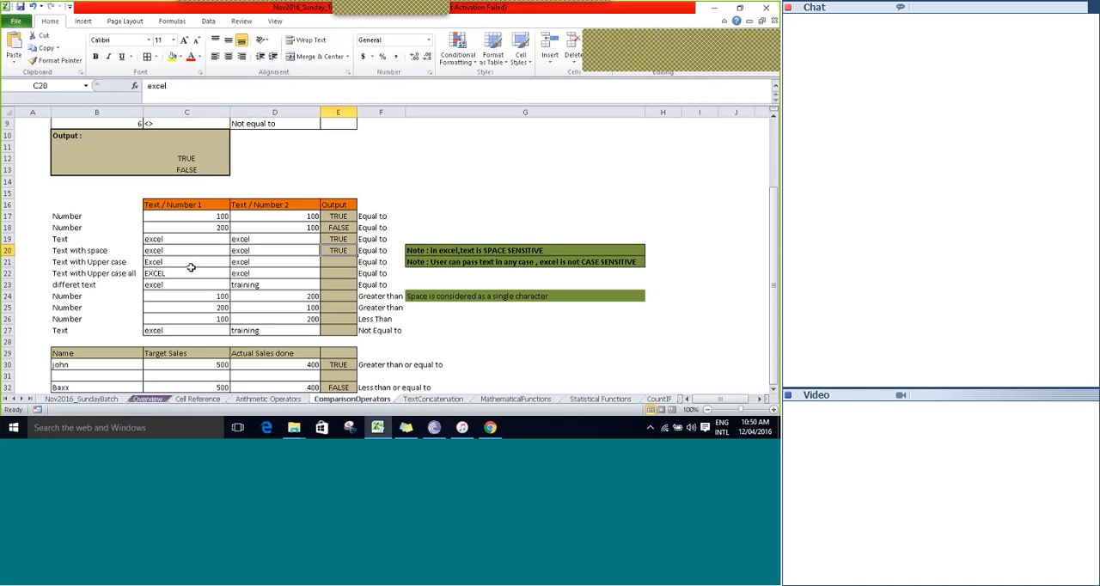
Put the trailing space back after excel in C20 and recheck the comparison in E20.
{"action": "key", "text": "Left"}
{"action": "key", "text": "Left"}
{"action": "key", "text": "F2"}
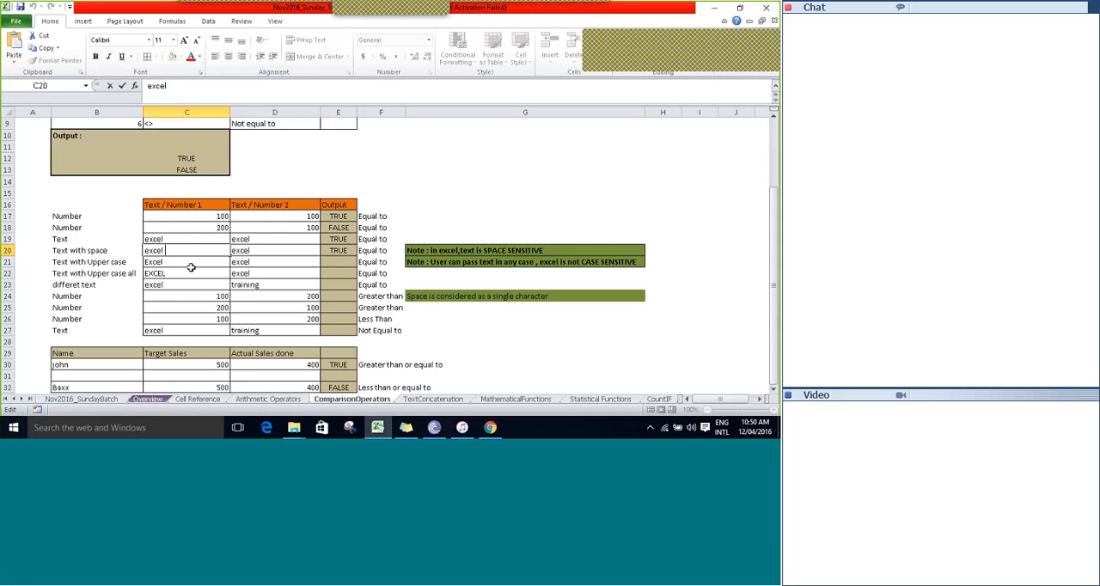
{"action": "key", "text": "Escape"}
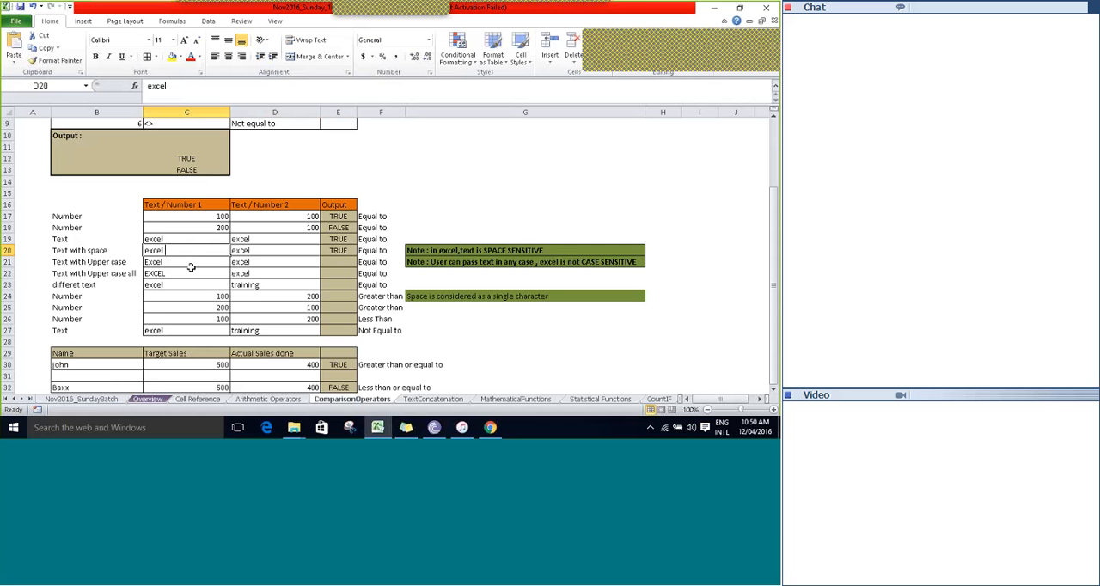
{"action": "key", "text": "Right"}
{"action": "key", "text": "Right"}
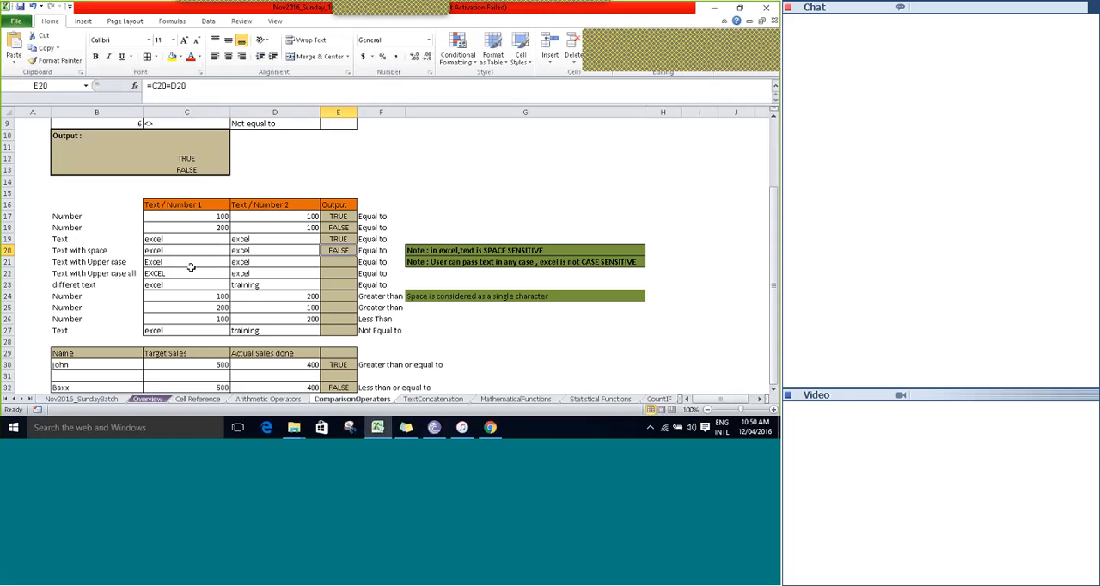
Read the note in G20 about text being space sensitive, beside the Text with space example.
{"action": "key", "text": "Right"}
{"action": "key", "text": "Right"}
{"action": "key", "text": "Right"}
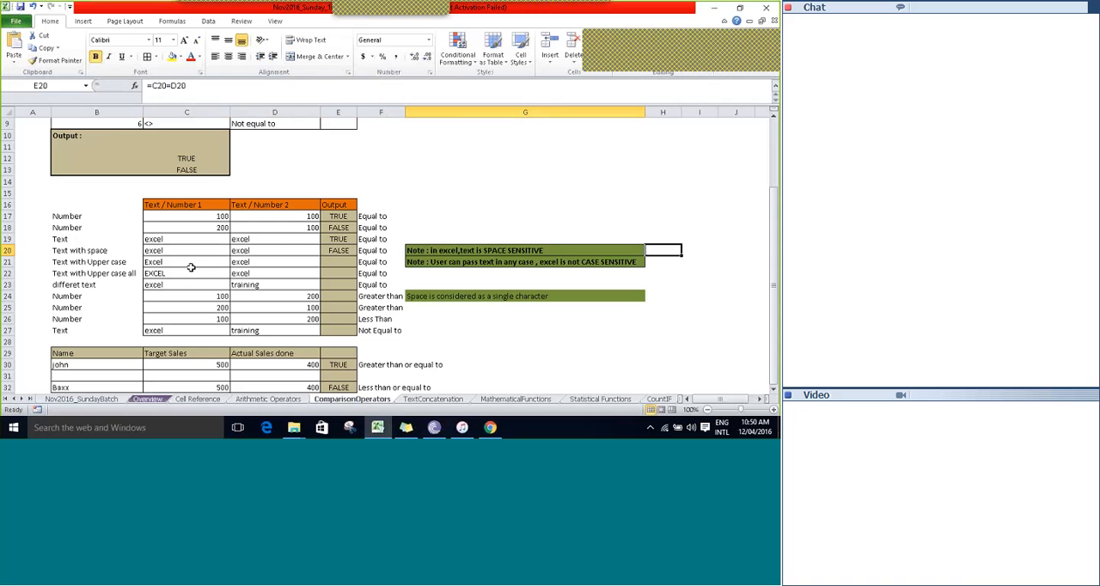
{"action": "key", "text": "Left"}
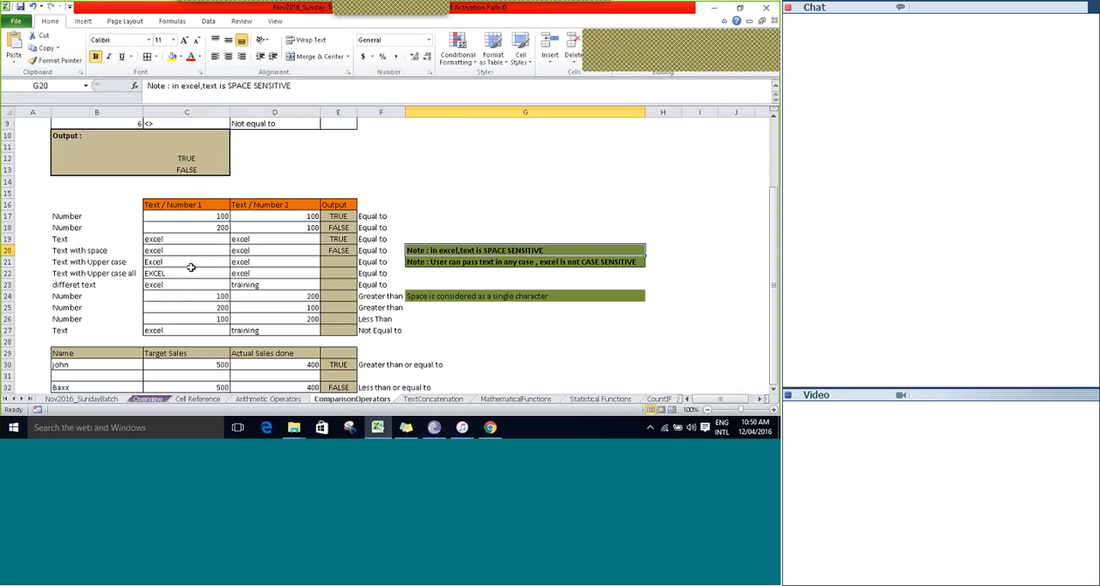
{"action": "key", "text": "Left"}
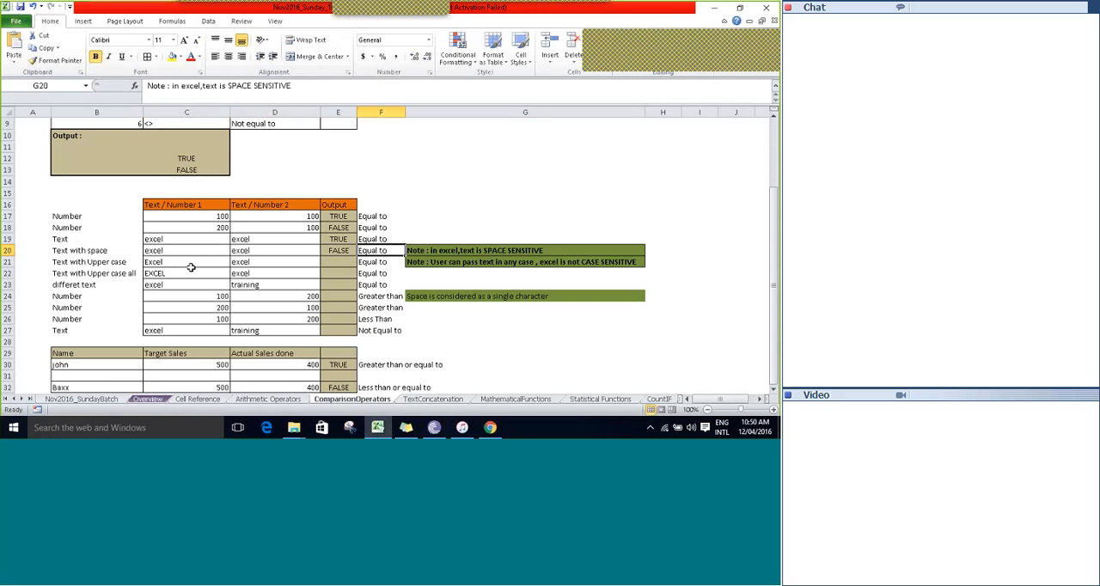
{"action": "key", "text": "Right"}
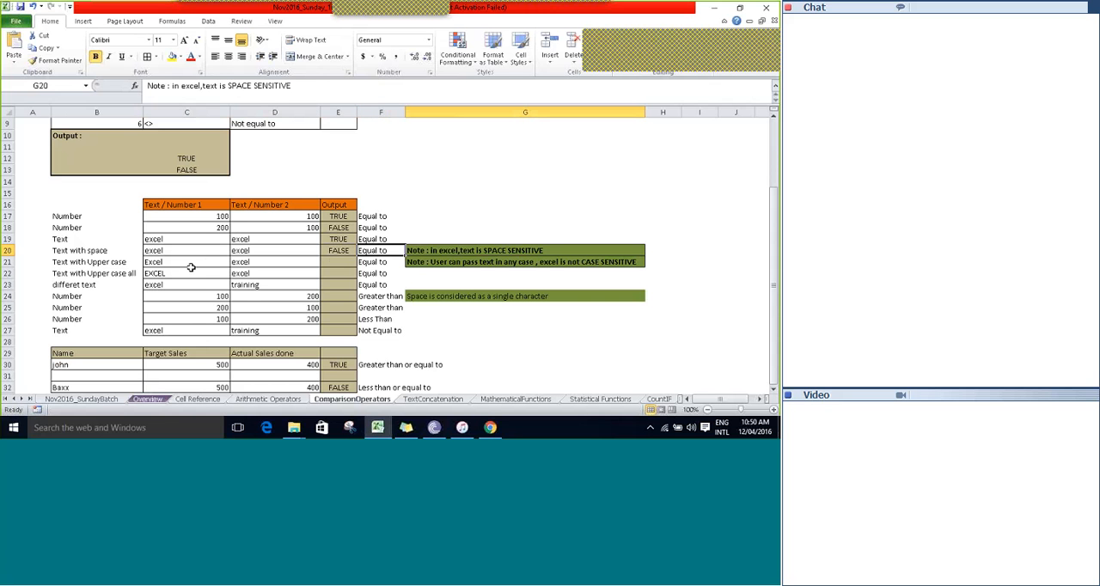
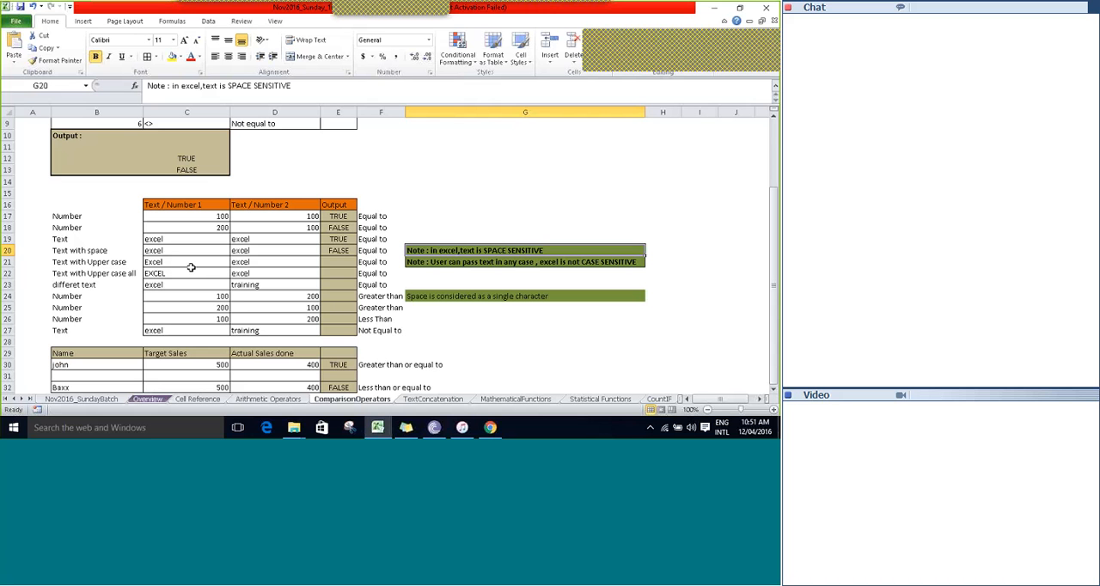
Highlight the Text with space label in B20 with a yellow fill.
{"action": "key", "text": "Right"}
{"action": "key", "text": "Left"}
{"action": "key", "text": "Left"}
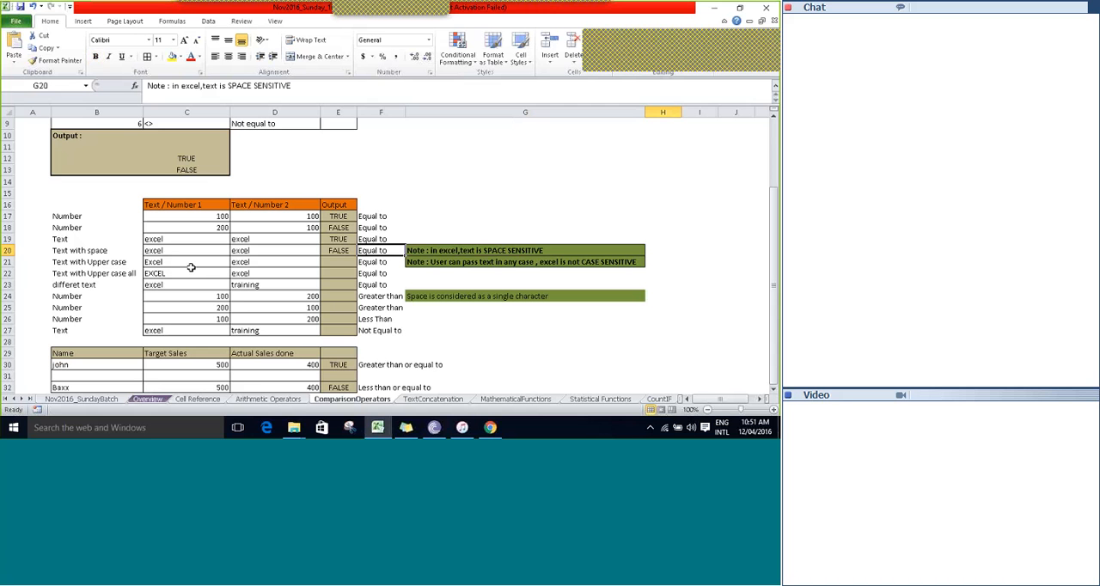
{"action": "key", "text": "Left"}
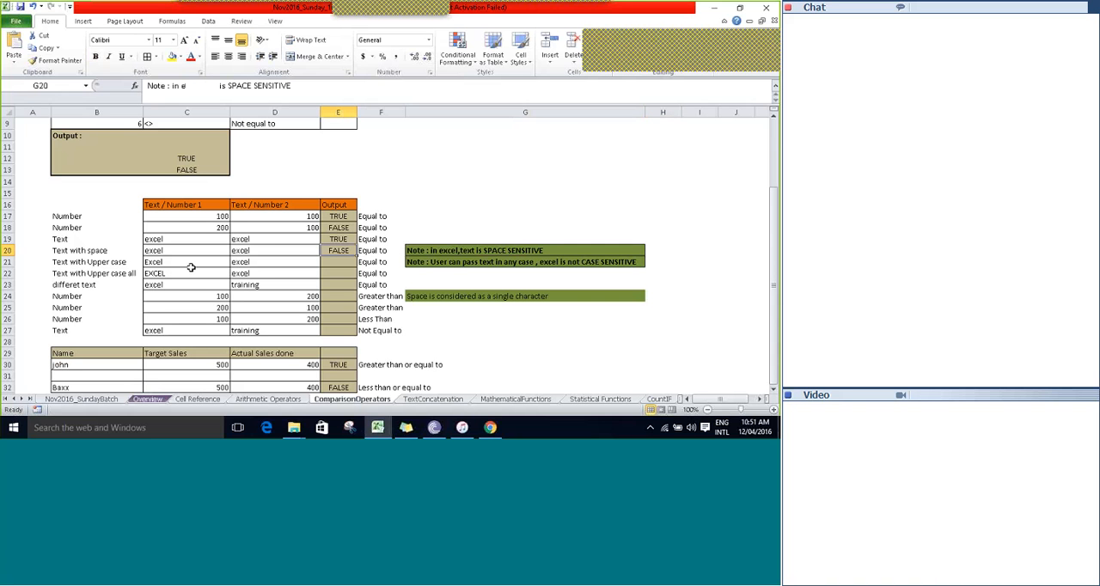
{"action": "key", "text": "Down"}
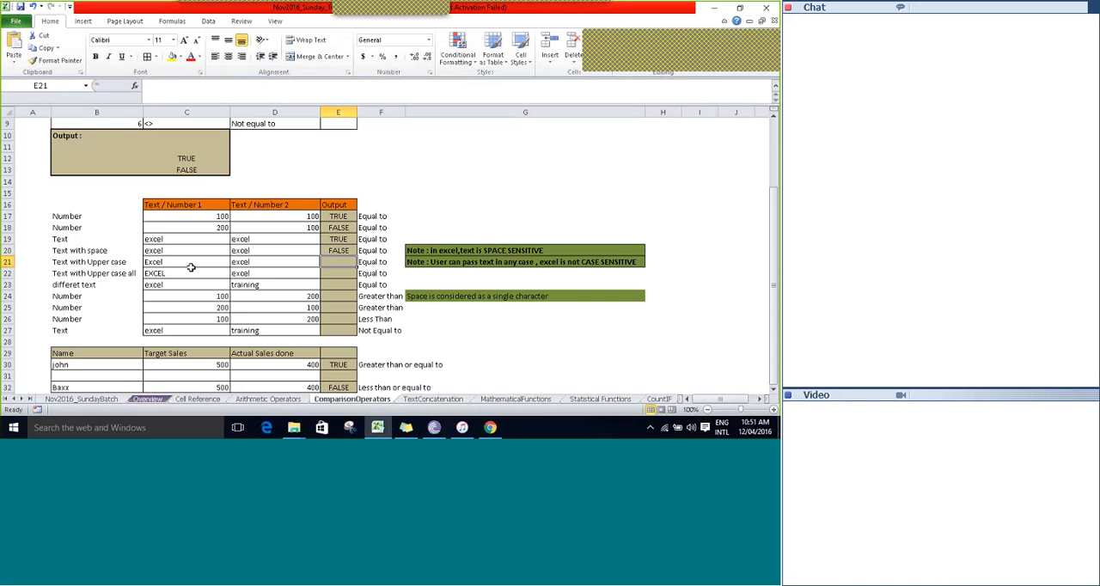
{"action": "key", "text": "Up"}
{"action": "key", "text": "Left"}
{"action": "key", "text": "Left"}
{"action": "key", "text": "Left"}
{"action": "key", "text": "Left"}
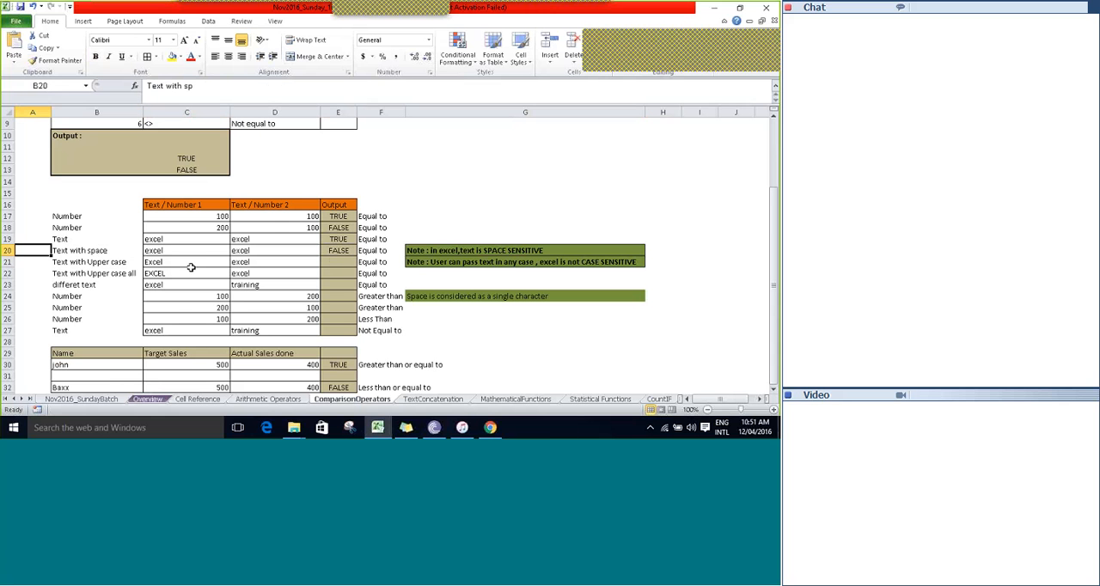
{"action": "key", "text": "Right"}
{"action": "left_click", "coordinate": [171, 56]}
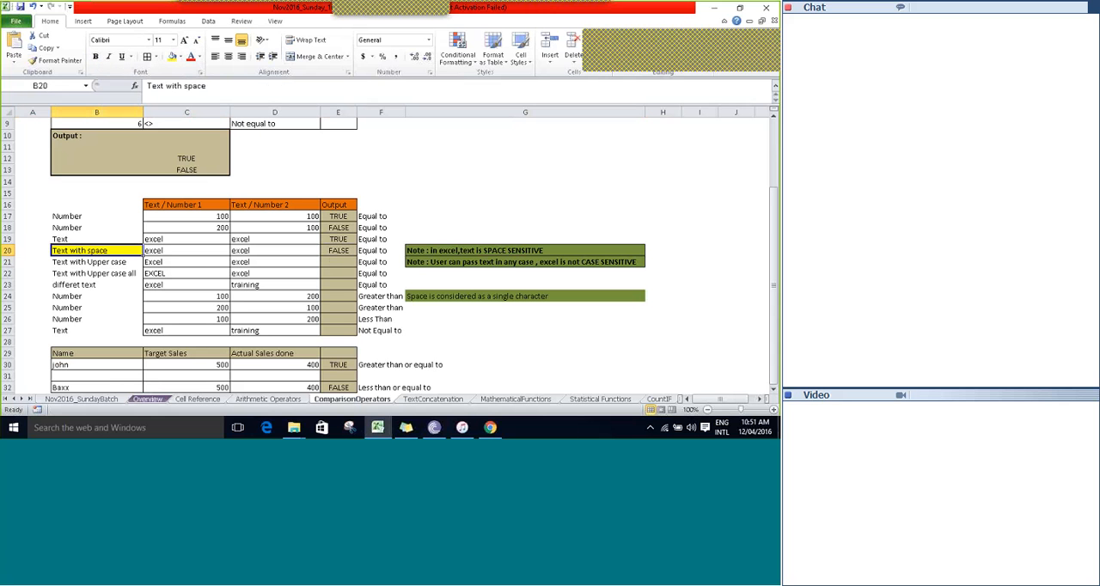
Compare the Text with Upper case pair by entering the formula =C21=D21 in E21.
{"action": "left_click", "coordinate": [91, 264]}
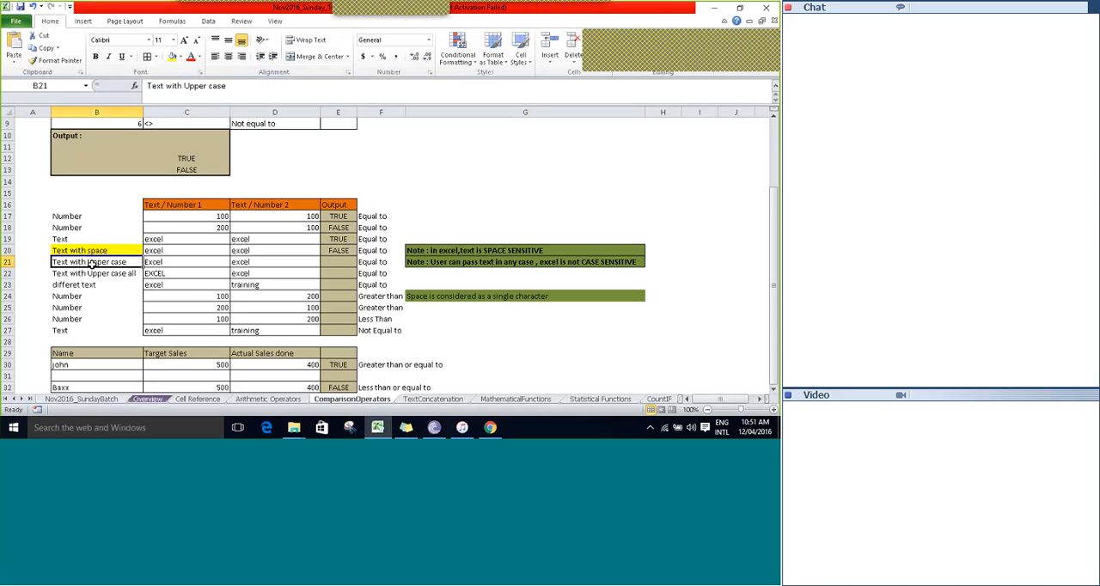
{"action": "key", "text": "Right"}
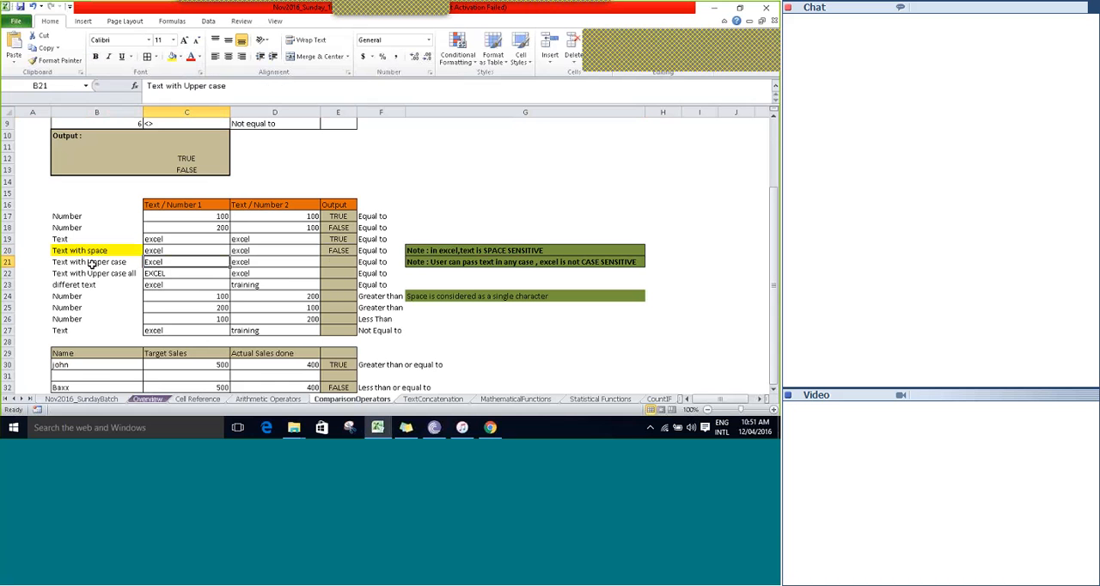
{"action": "key", "text": "Right"}
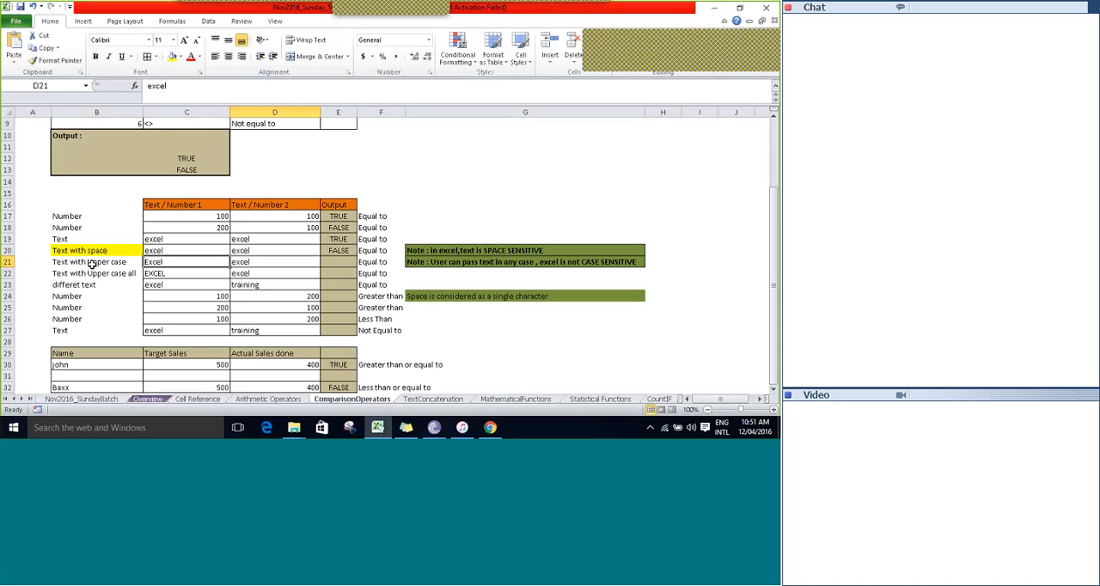
{"action": "key", "text": "Left"}
{"action": "key", "text": "Right"}
{"action": "key", "text": "Right"}
{"action": "type", "text": "="}
{"action": "key", "text": "Left"}
{"action": "key", "text": "Left"}
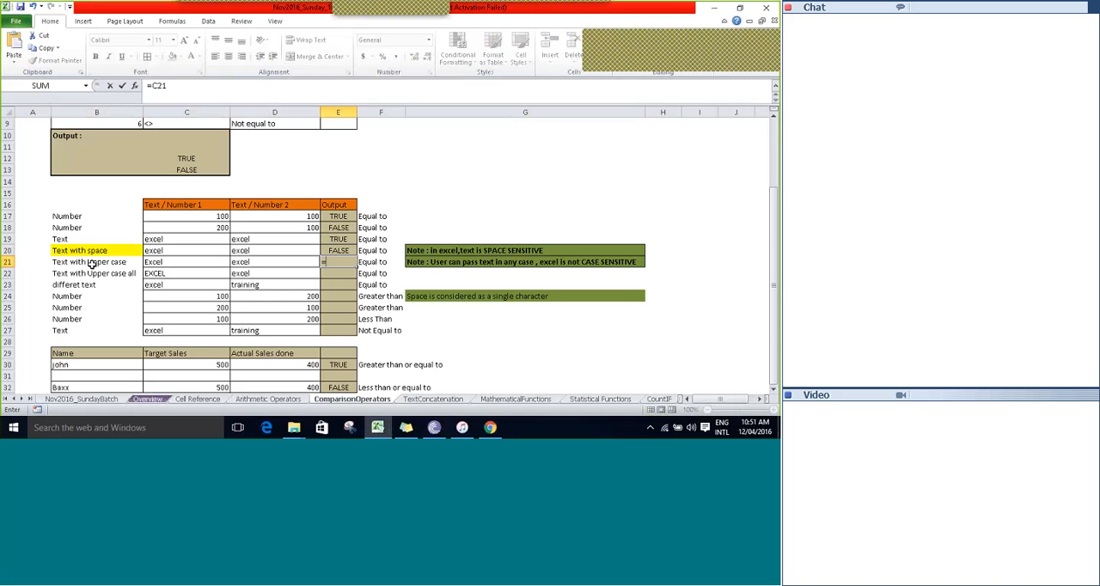
{"action": "type", "text": "="}
{"action": "key", "text": "Left"}
{"action": "key", "text": "Return"}
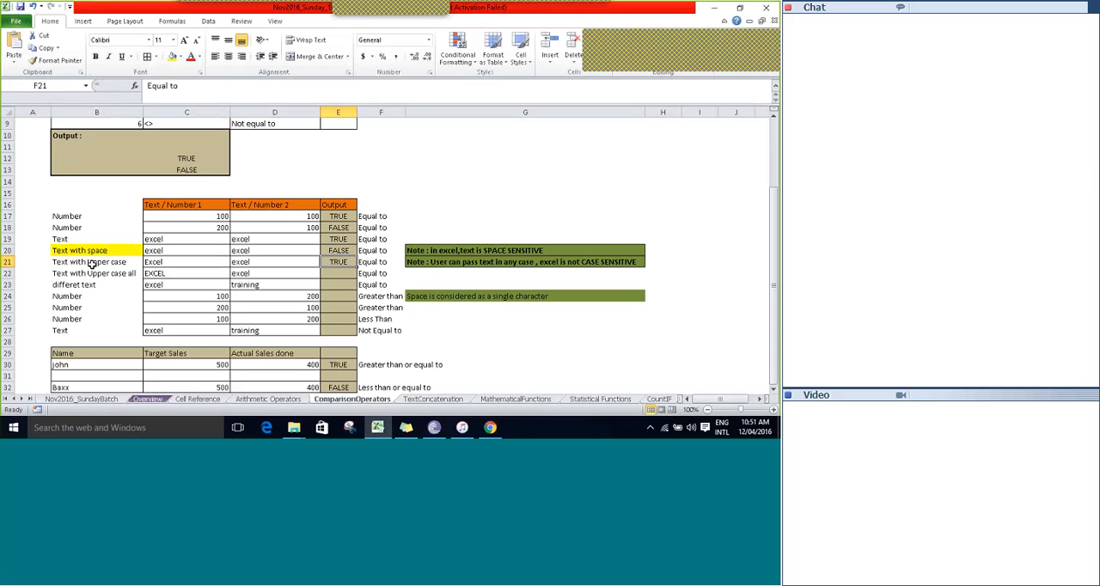
Fill the Text with Upper case label in B21 with a light red theme colour.
{"action": "left_click", "coordinate": [92, 263]}
{"action": "left_click", "coordinate": [179, 57]}
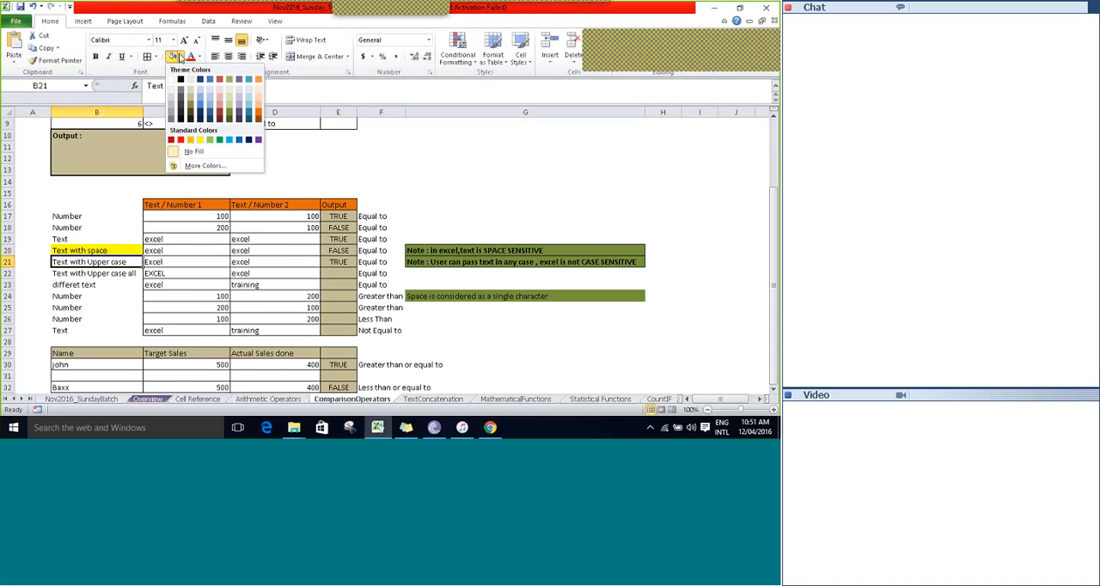
{"action": "left_click", "coordinate": [219, 99]}
Review the texts in C21 and D21 with the comparison in E21, and read the case sensitivity note in G21.
{"action": "key", "text": "Right"}
{"action": "key", "text": "Right"}
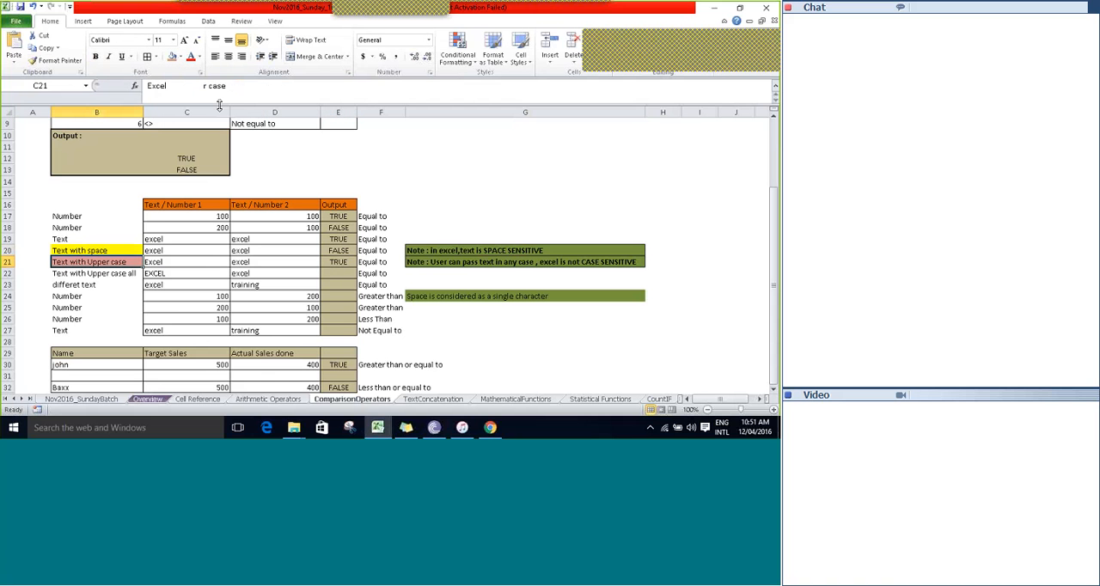
{"action": "key", "text": "Right"}
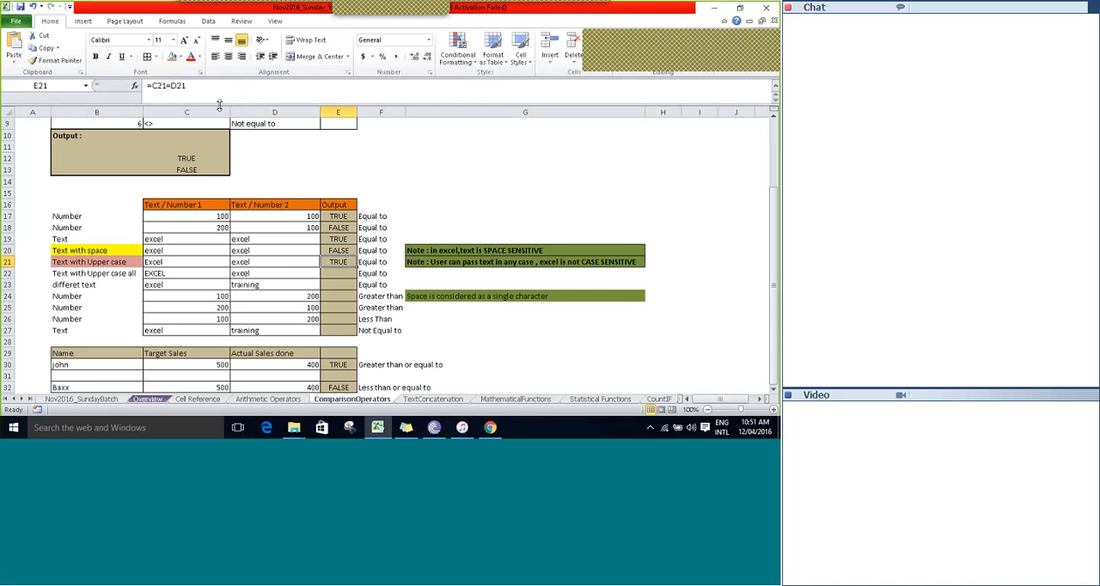
{"action": "key", "text": "Right"}
{"action": "key", "text": "Right"}
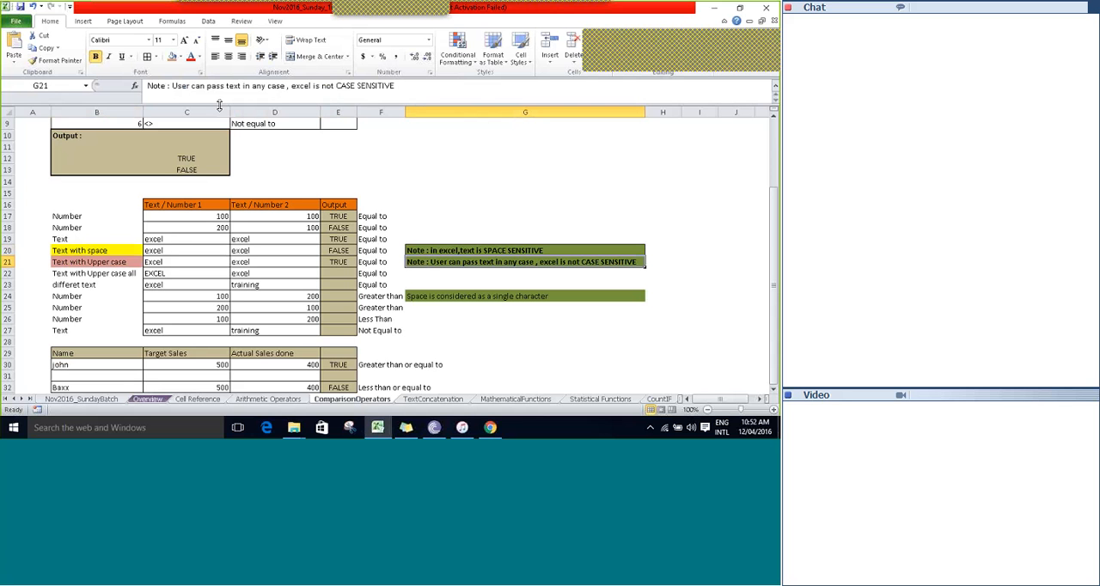
{"action": "key", "text": "Left"}
{"action": "key", "text": "Left"}
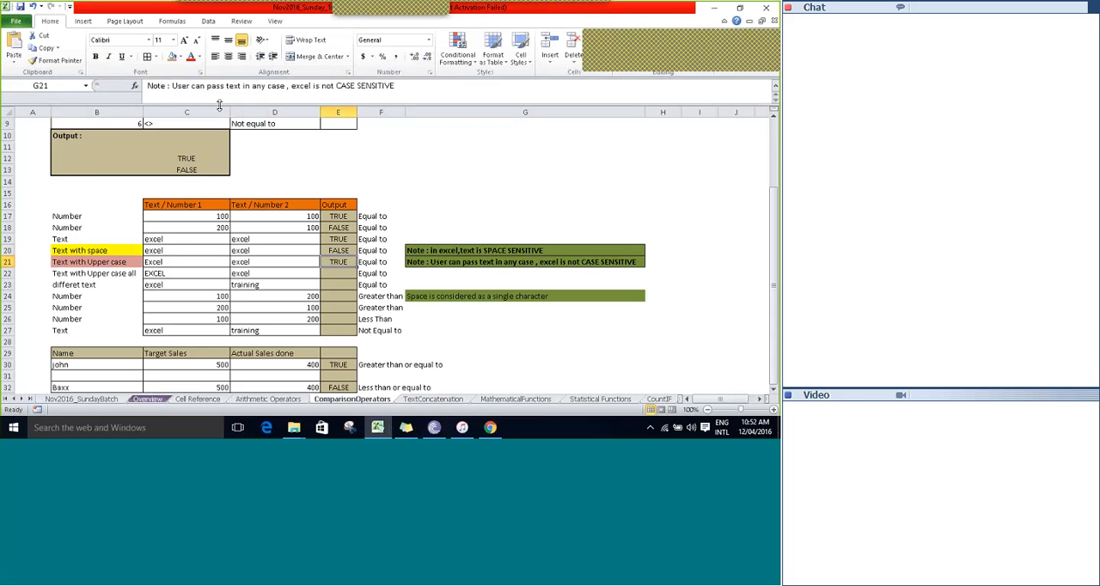
{"action": "key", "text": "Left"}
{"action": "key", "text": "Left"}
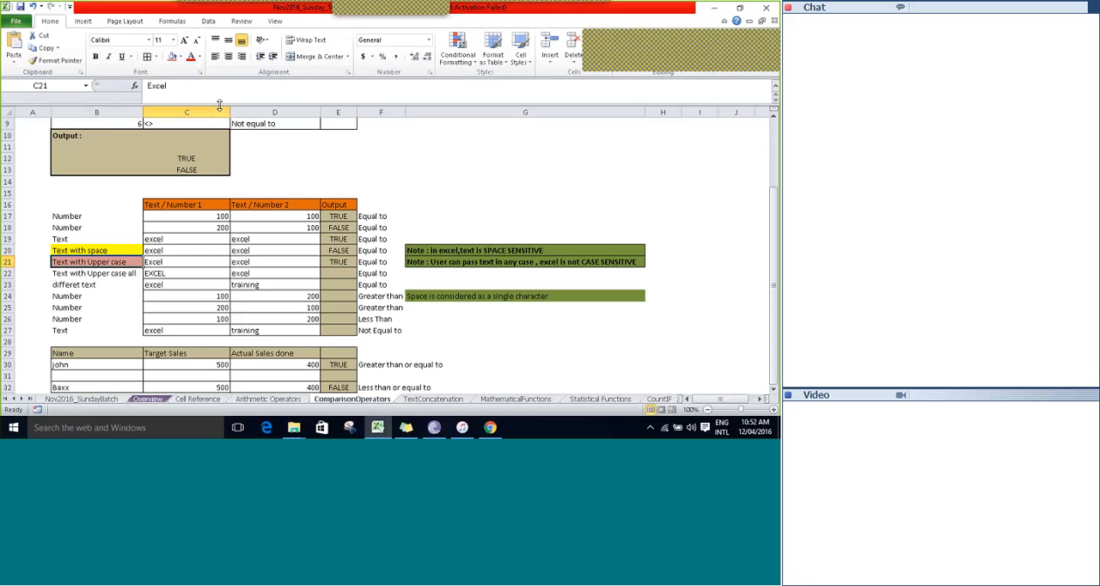
{"action": "key", "text": "Right"}
{"action": "key", "text": "Left"}
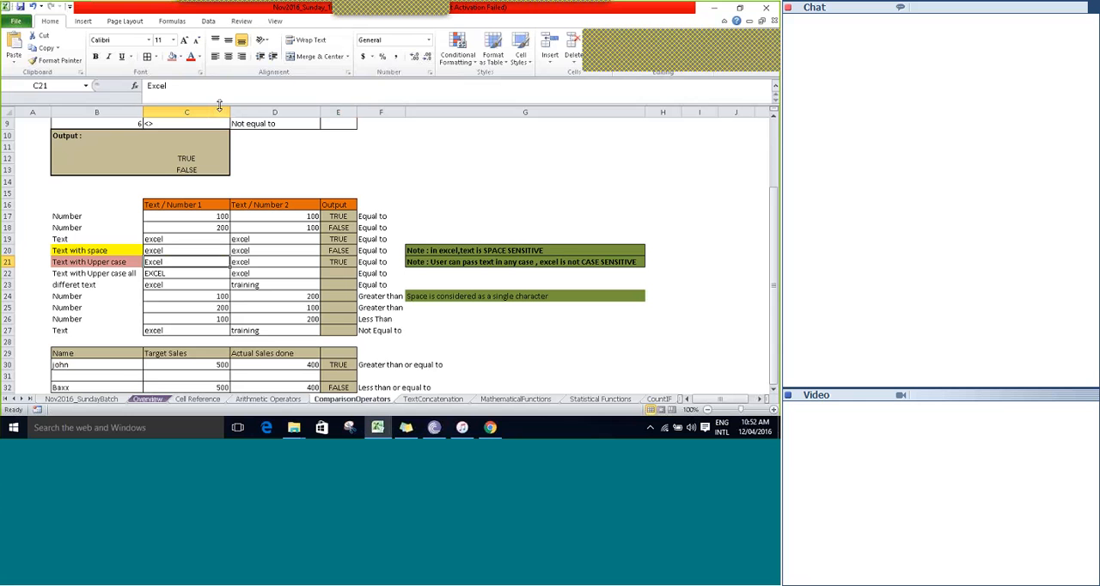
{"action": "key", "text": "Right"}
{"action": "key", "text": "Right"}
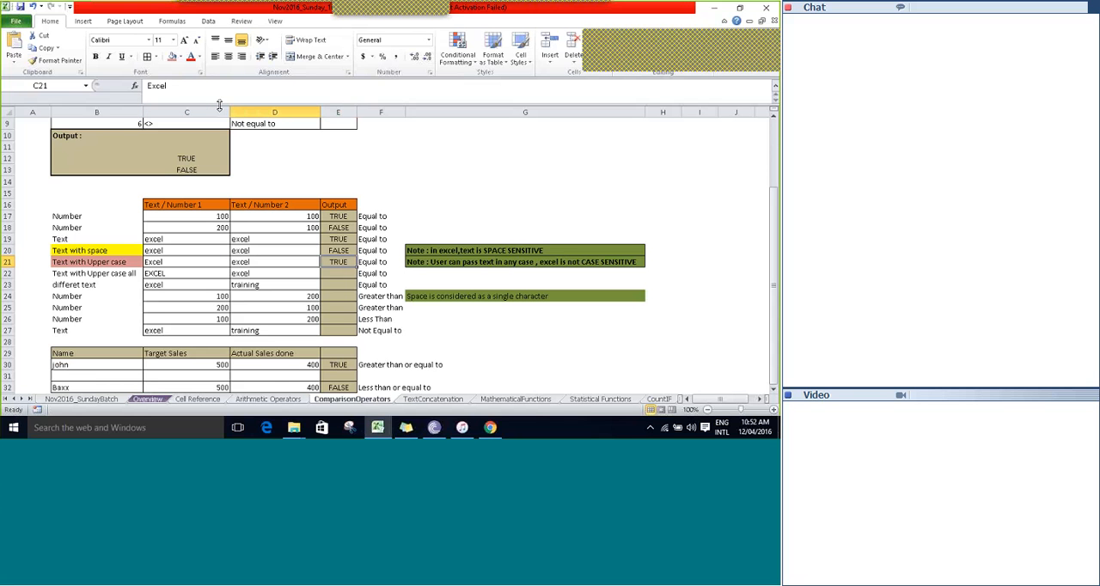
{"action": "key", "text": "Right"}
{"action": "key", "text": "Right"}
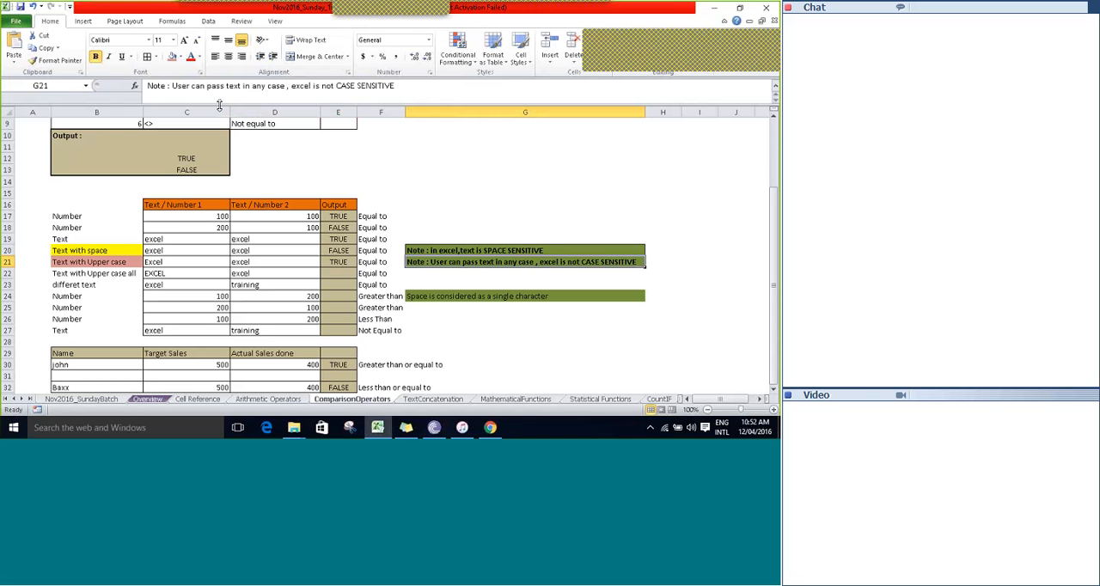
{"action": "key", "text": "Left"}
{"action": "key", "text": "Left"}
{"action": "key", "text": "Left"}
{"action": "key", "text": "Left"}
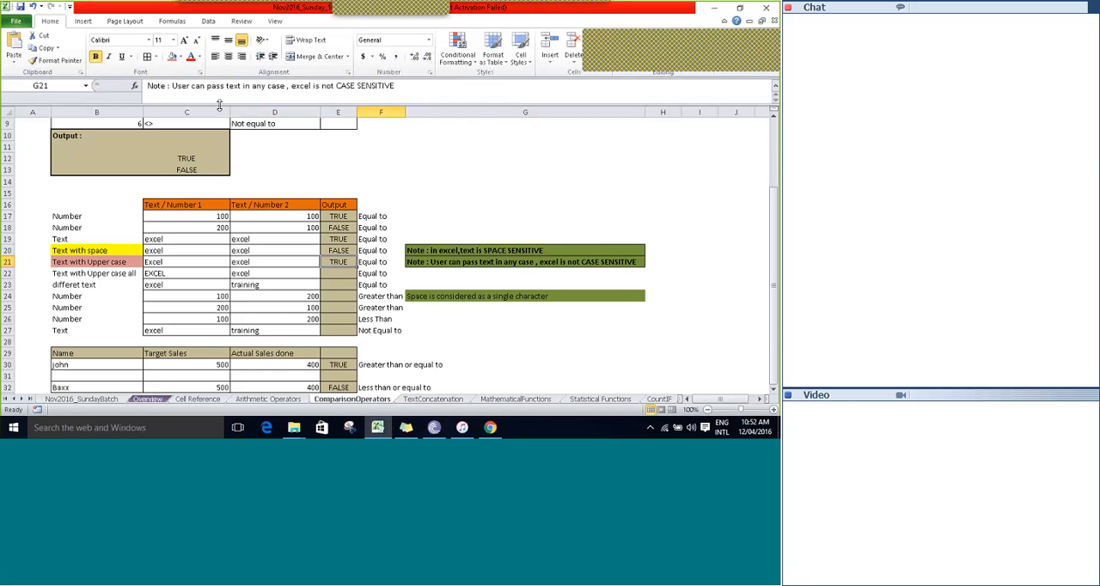
Fill the Text with Upper case all label in B22 with the same light red colour.
{"action": "key", "text": "Left"}
{"action": "key", "text": "Down"}
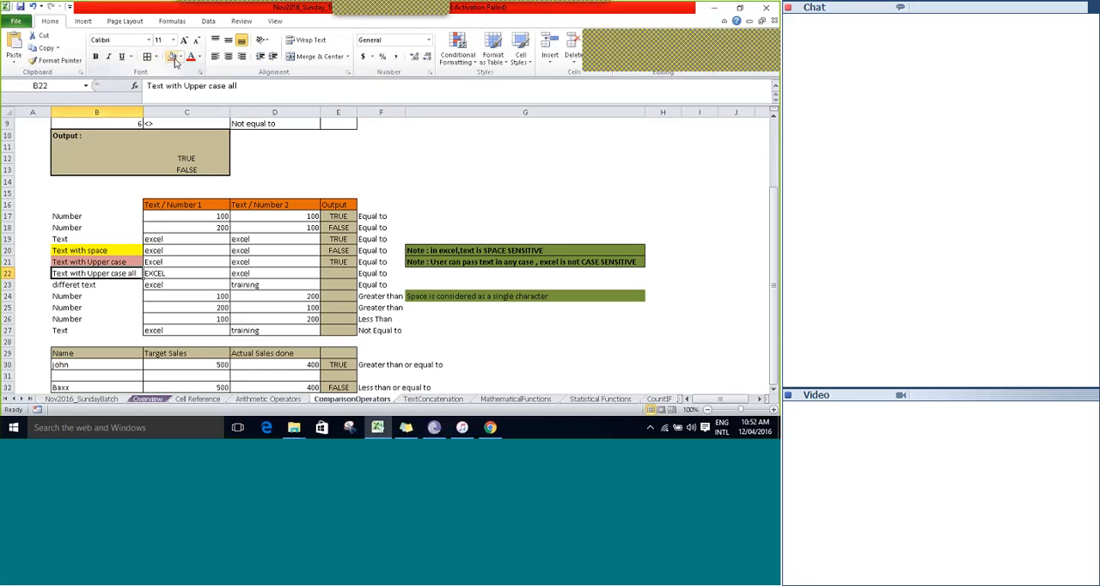
{"action": "left_click", "coordinate": [174, 61]}
Compare the all-uppercase text with the lowercase text by entering =C22=D22 in E22.
{"action": "key", "text": "Right"}
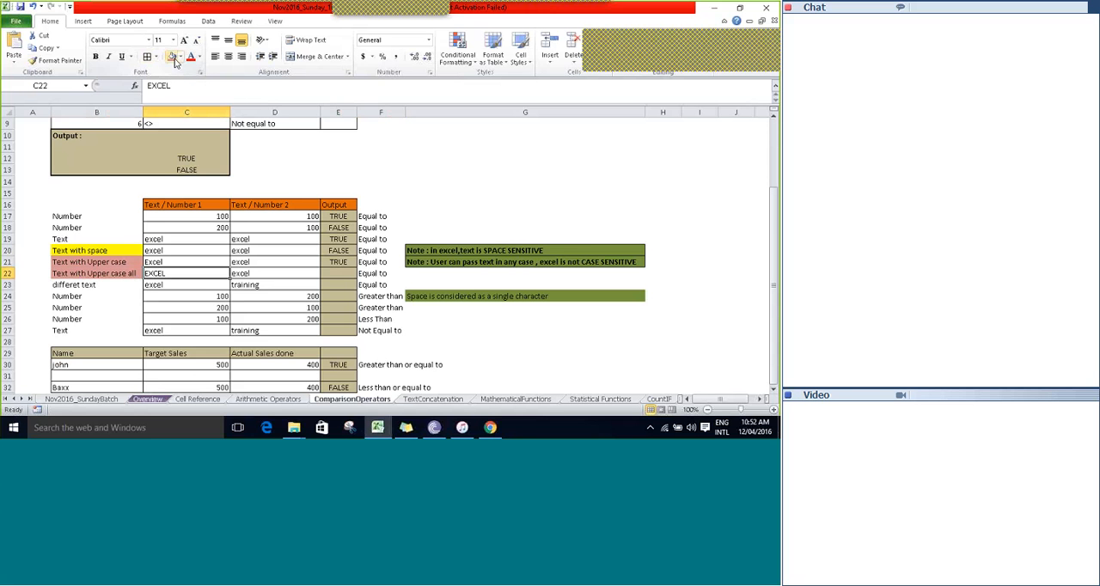
{"action": "key", "text": "Right"}
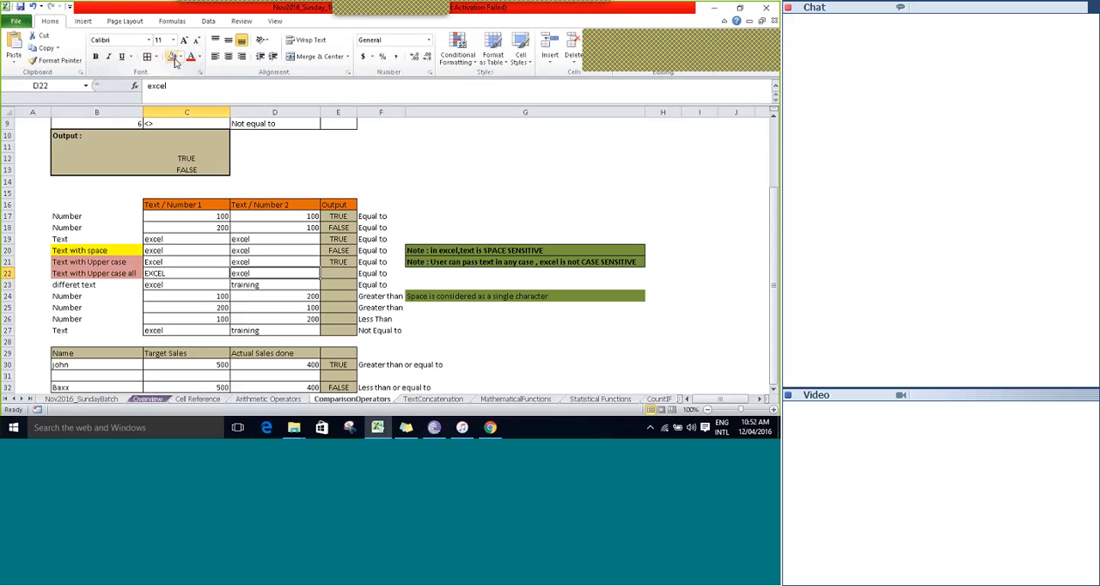
{"action": "key", "text": "Right"}
{"action": "type", "text": "="}
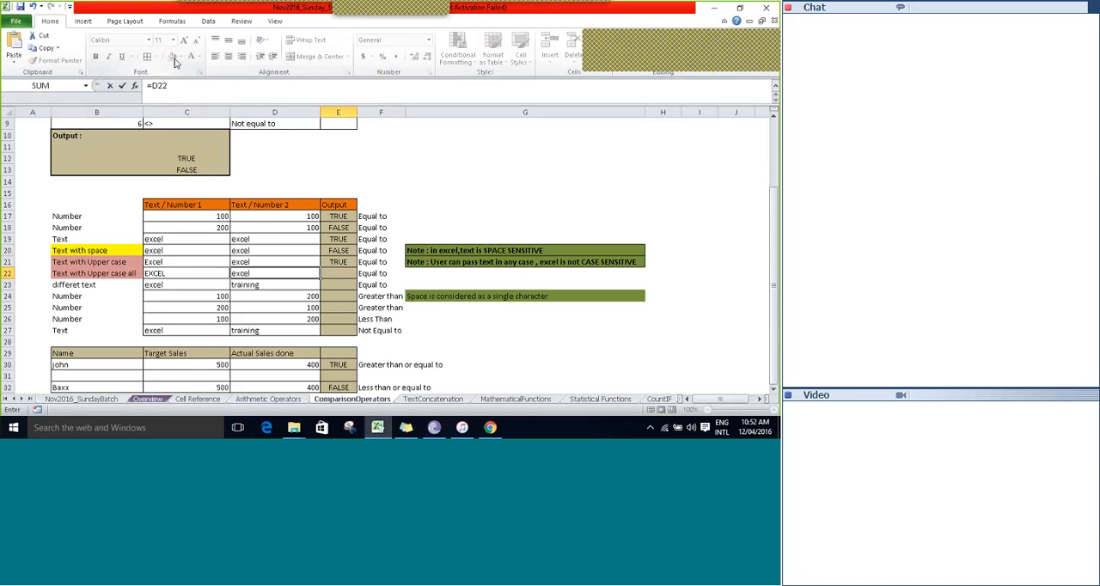
{"action": "key", "text": "Left"}
{"action": "key", "text": "Left"}
{"action": "type", "text": "="}
{"action": "key", "text": "Left"}
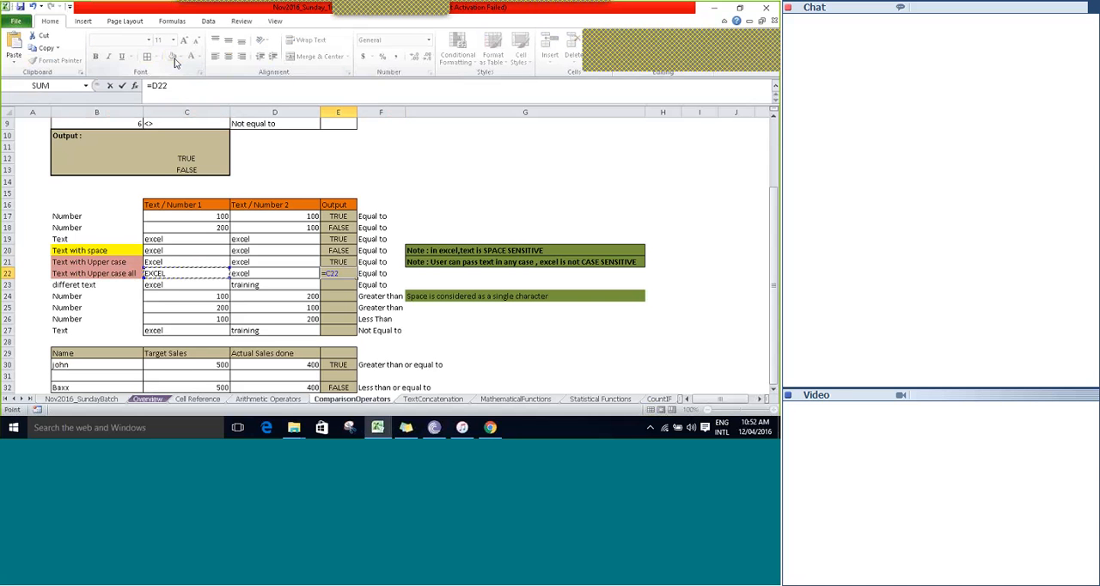
{"action": "key", "text": "Tab"}
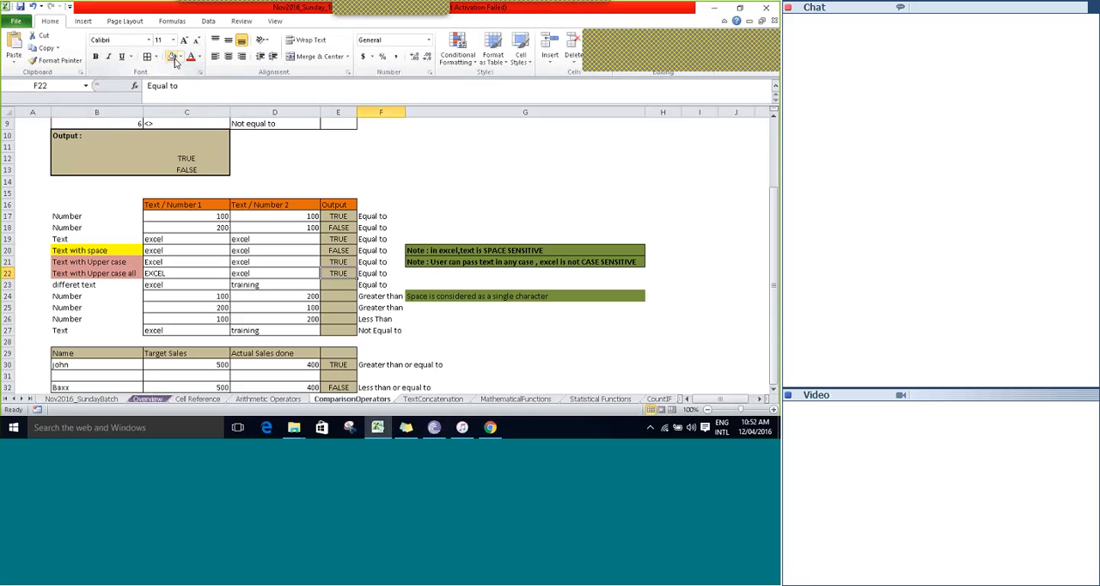
{"action": "key", "text": "Left"}
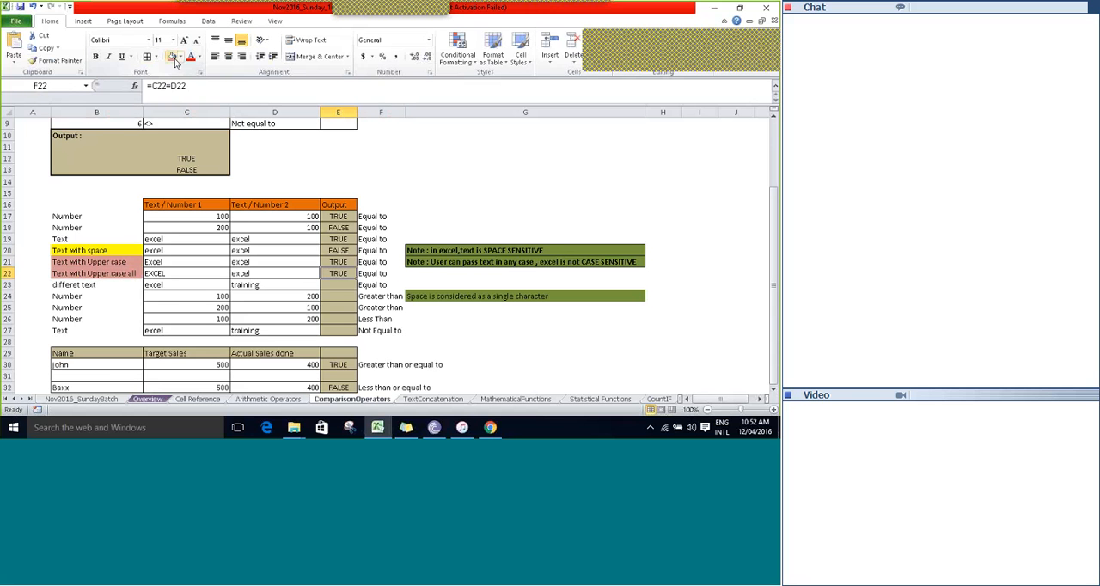
Fill the differet text label in B23 with the same light red colour.
{"action": "key", "text": "Down"}
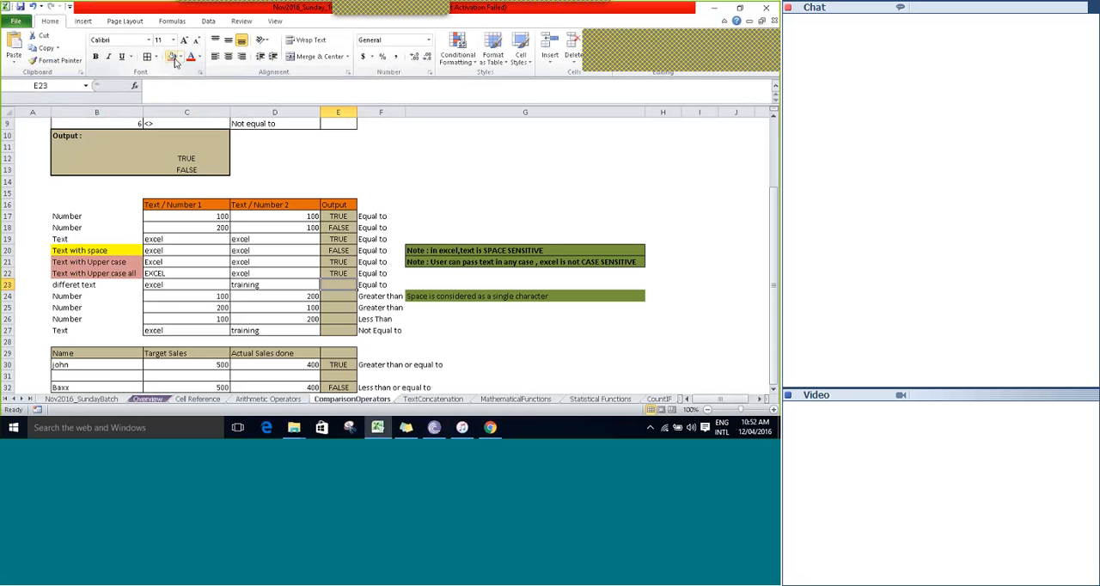
{"action": "key", "text": "Left"}
{"action": "key", "text": "Left"}
{"action": "key", "text": "Left"}
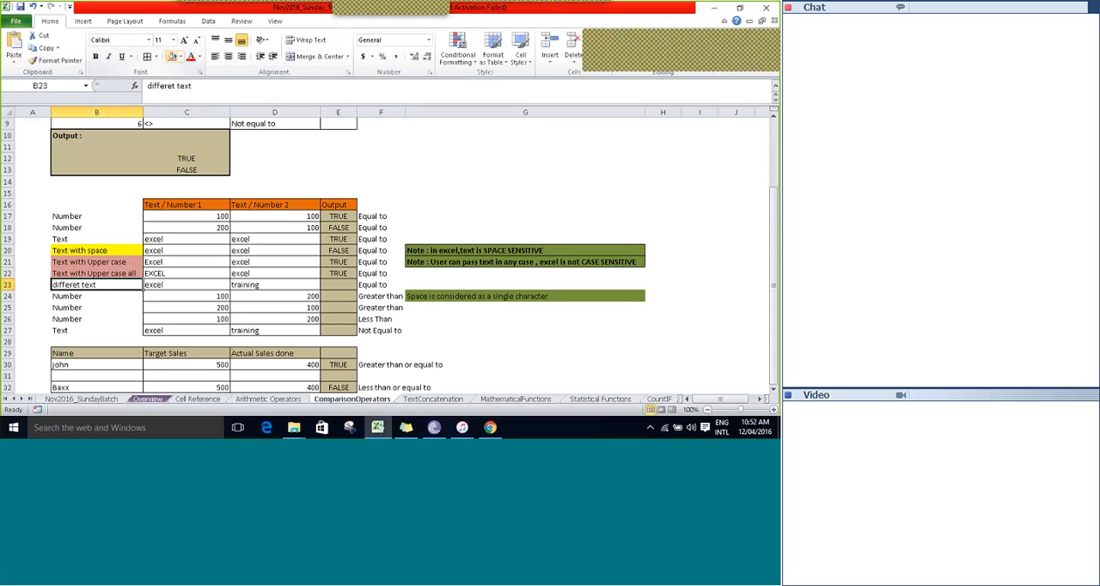
{"action": "left_click", "coordinate": [174, 60]}
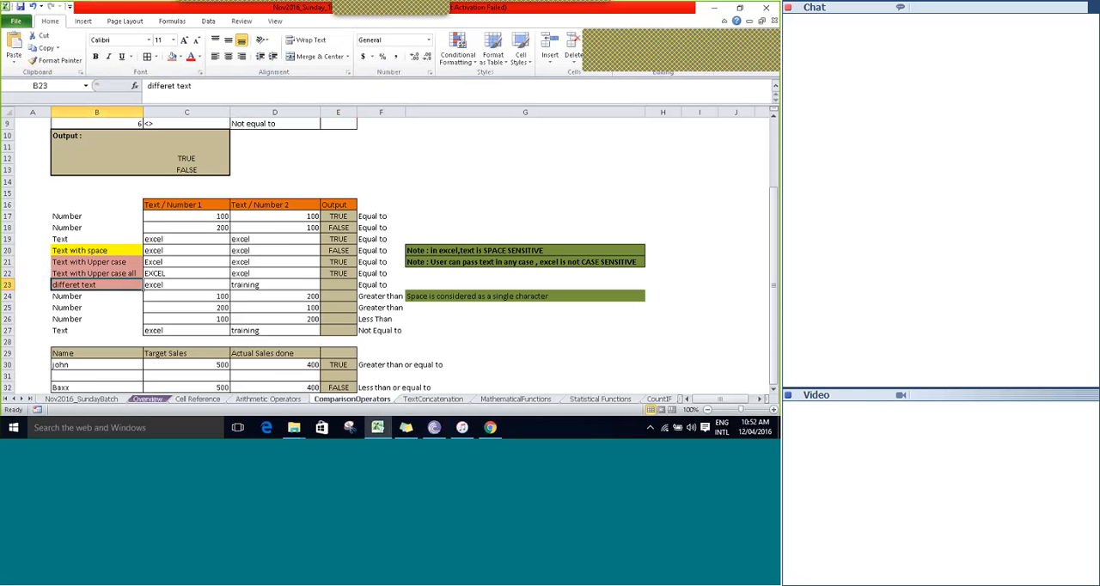
Compare excel with training in row 23 by entering the formula =C23=D23 in E23.
{"action": "left_click", "coordinate": [337, 284]}
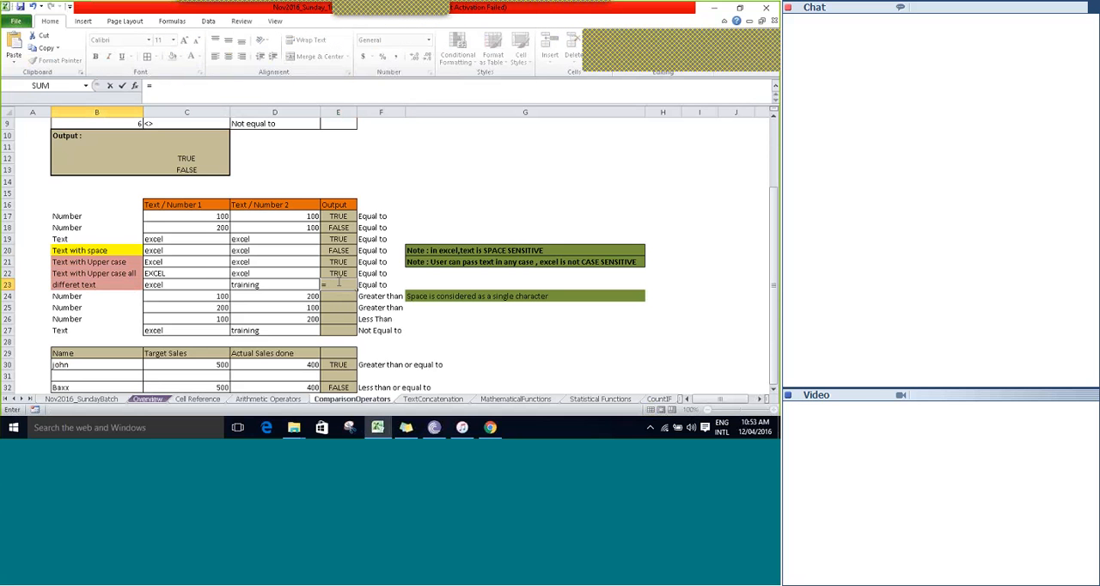
{"action": "type", "text": "="}
{"action": "left_click", "coordinate": [155, 285]}
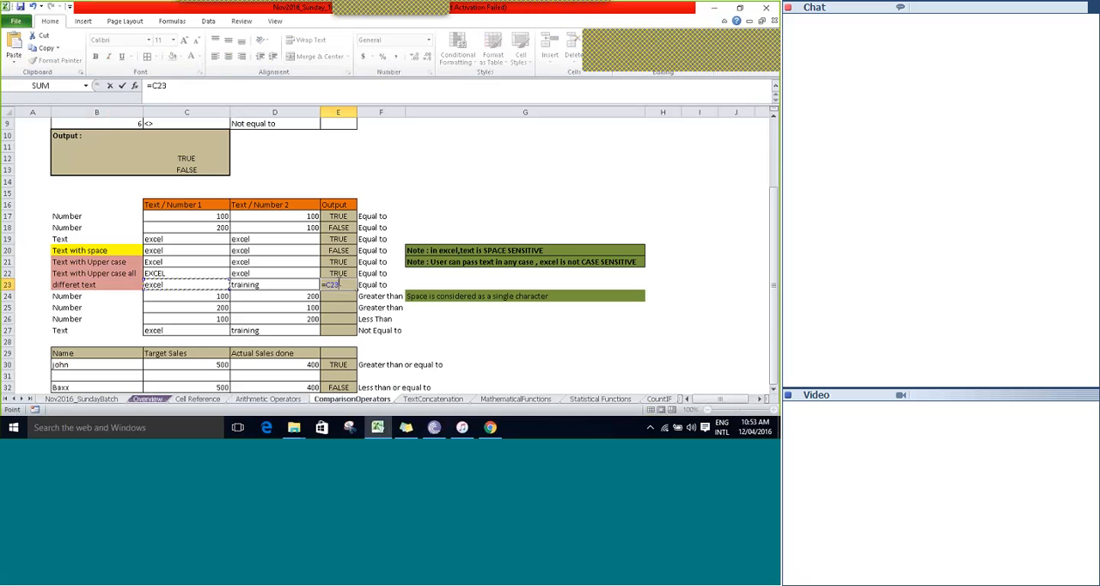
{"action": "type", "text": "="}
{"action": "key", "text": "Left"}
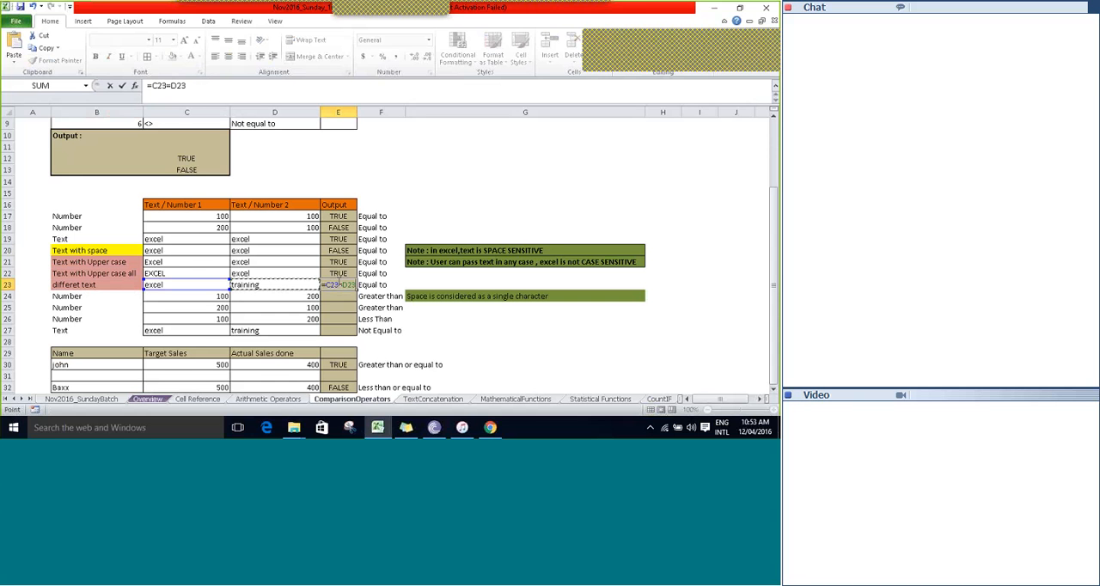
{"action": "key", "text": "Tab"}
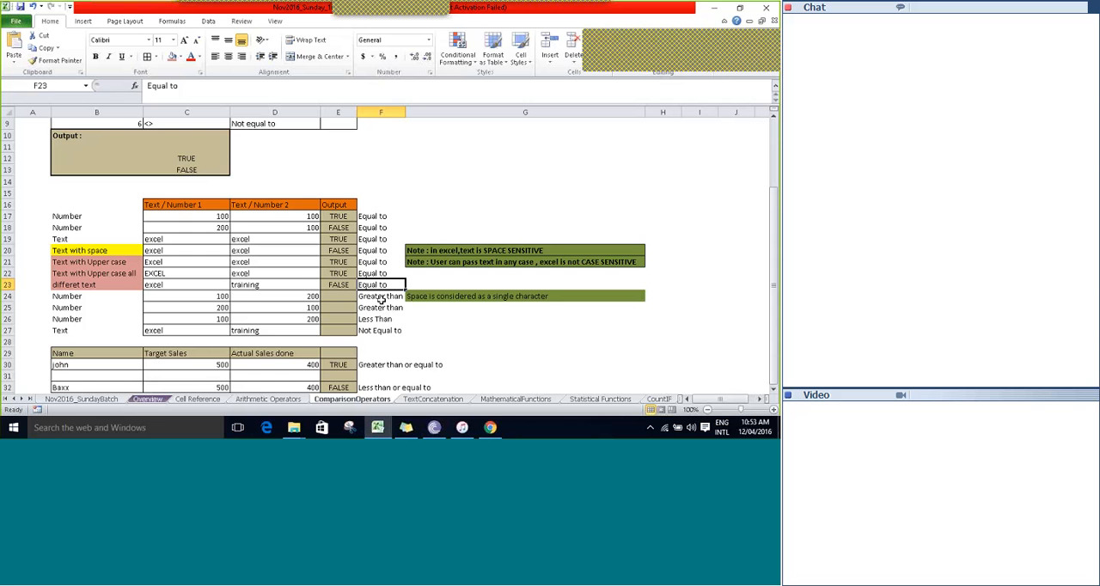
Look over the remaining comparison examples below row 23, down to the sales table.
{"action": "key", "text": "Down"}
{"action": "key", "text": "Down"}
{"action": "key", "text": "Down"}
{"action": "key", "text": "Down"}
{"action": "key", "text": "Down"}
{"action": "key", "text": "Down"}
{"action": "key", "text": "Down"}
{"action": "key", "text": "Down"}
{"action": "key", "text": "Down"}
{"action": "key", "text": "Down"}
{"action": "key", "text": "Down"}
{"action": "key", "text": "Down"}
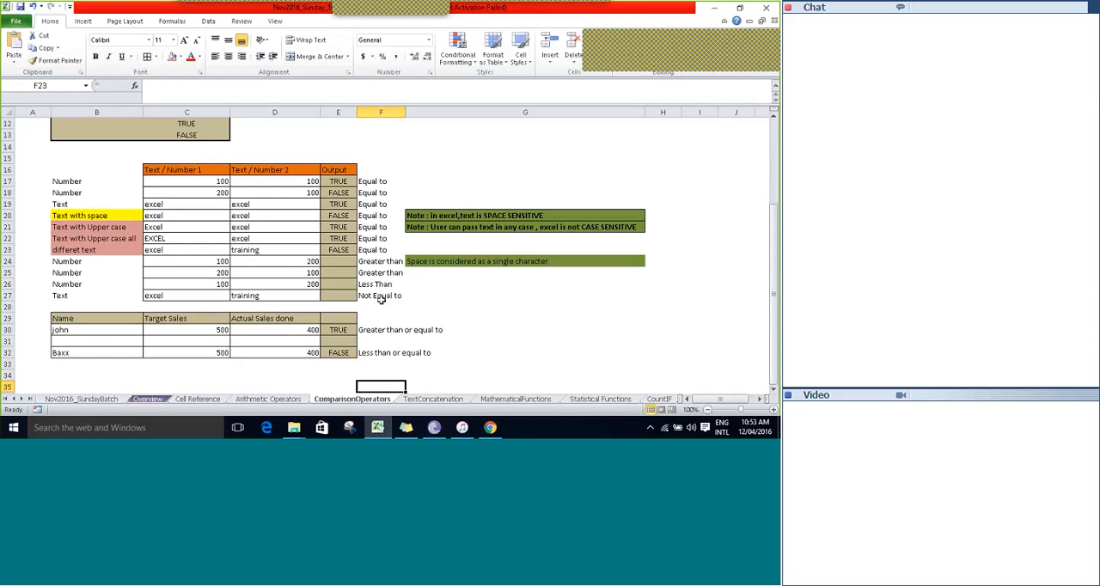
Look over the greater-than example in row 24, from its label across to the operator description.
{"action": "key", "text": "Up"}
{"action": "key", "text": "Up"}
{"action": "key", "text": "Up"}
{"action": "key", "text": "Up"}
{"action": "key", "text": "Up"}
{"action": "key", "text": "Up"}
{"action": "key", "text": "Up"}
{"action": "key", "text": "Up"}
{"action": "key", "text": "Up"}
{"action": "key", "text": "Up"}
{"action": "key", "text": "Up"}
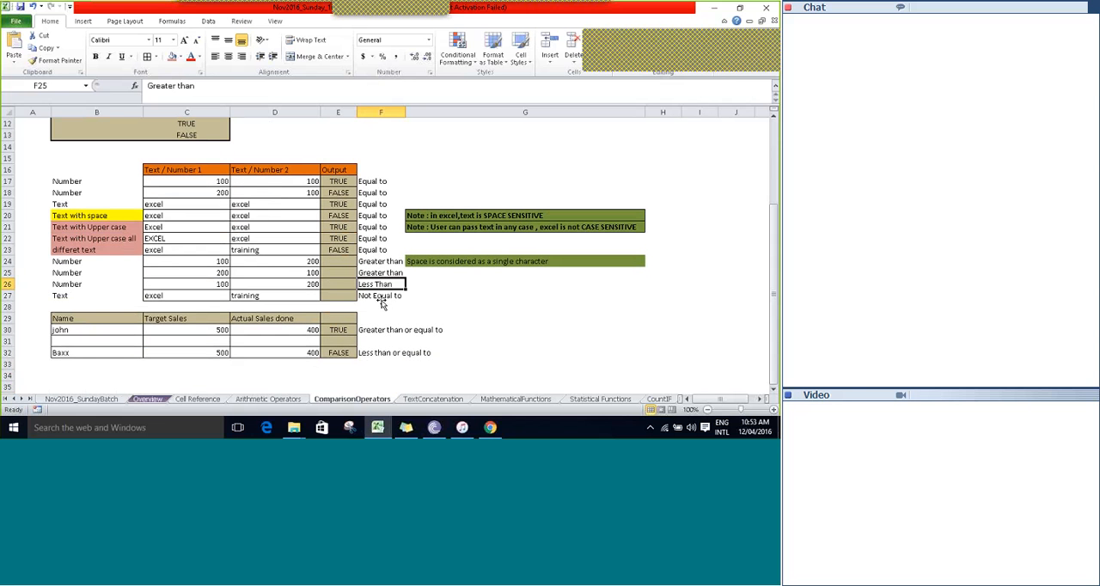
{"action": "key", "text": "Left"}
{"action": "key", "text": "Left"}
{"action": "key", "text": "Left"}
{"action": "key", "text": "Left"}
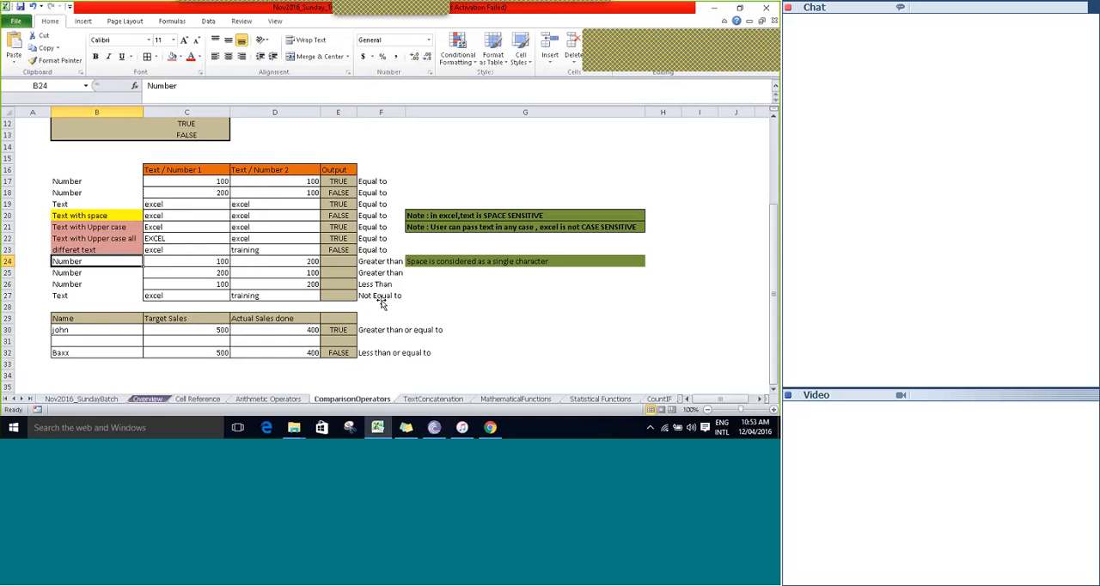
{"action": "key", "text": "Right"}
{"action": "key", "text": "Right"}
{"action": "key", "text": "Right"}
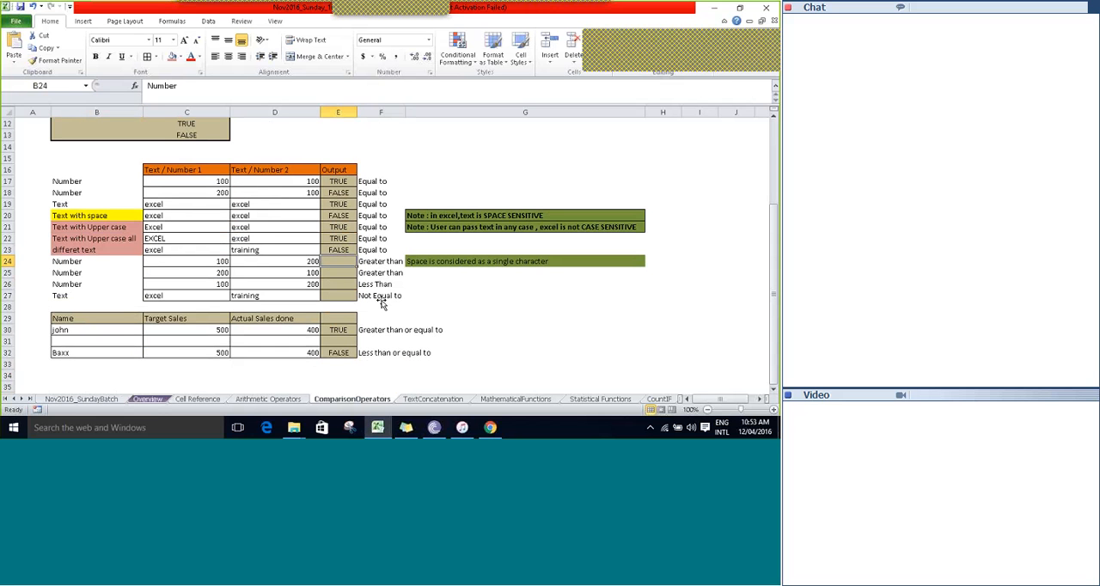
{"action": "key", "text": "Right"}
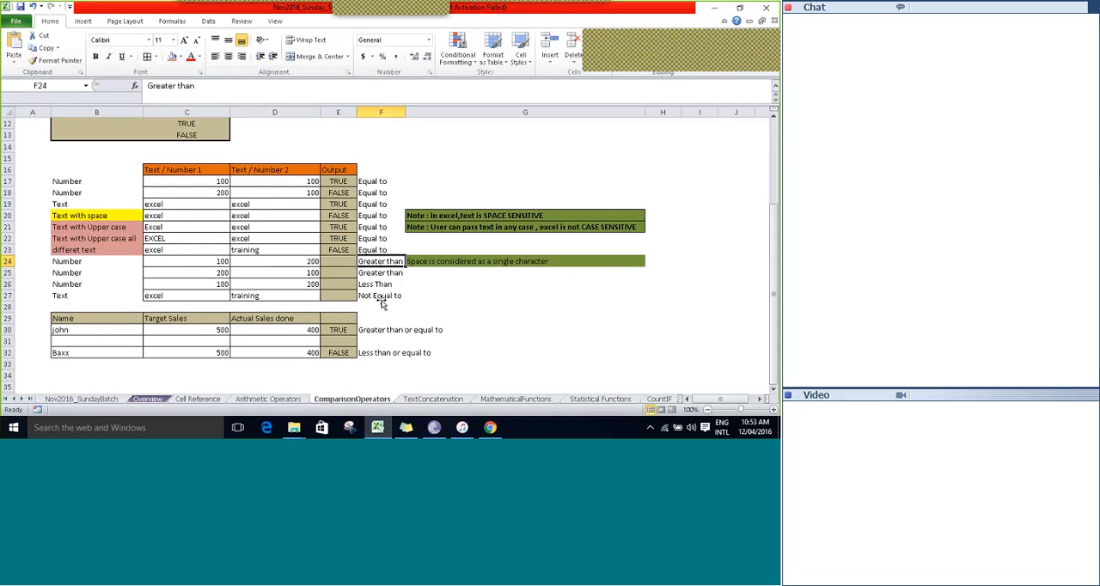
Test whether the first number in row 24 is greater than the second by entering =C24>D24 in E24.
{"action": "key", "text": "Left"}
{"action": "key", "text": "Left"}
{"action": "key", "text": "Left"}
{"action": "key", "text": "Right"}
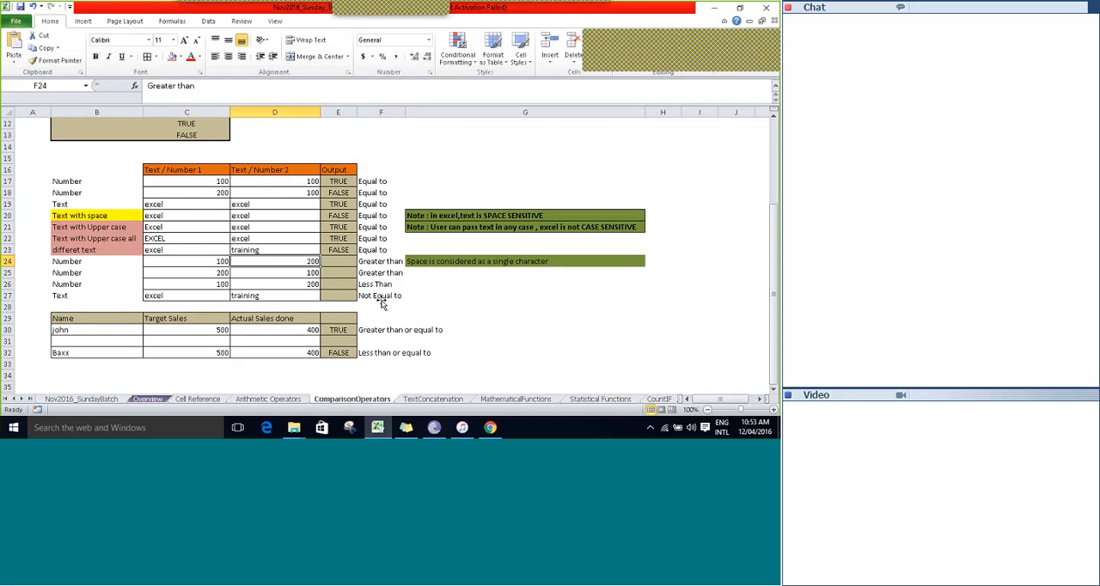
{"action": "key", "text": "Right"}
{"action": "type", "text": "="}
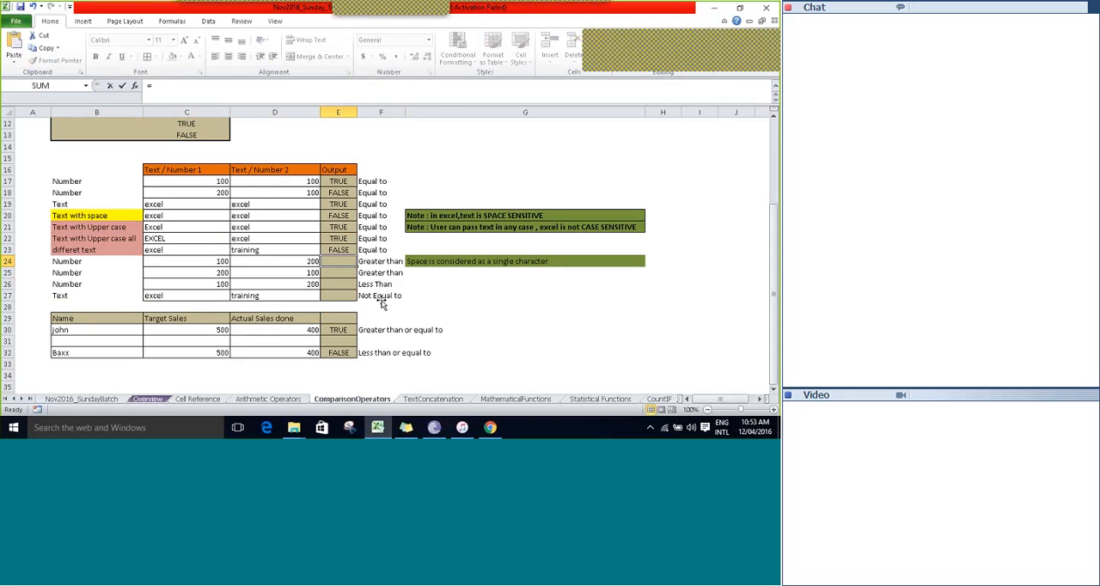
{"action": "key", "text": "Left"}
{"action": "key", "text": "Left"}
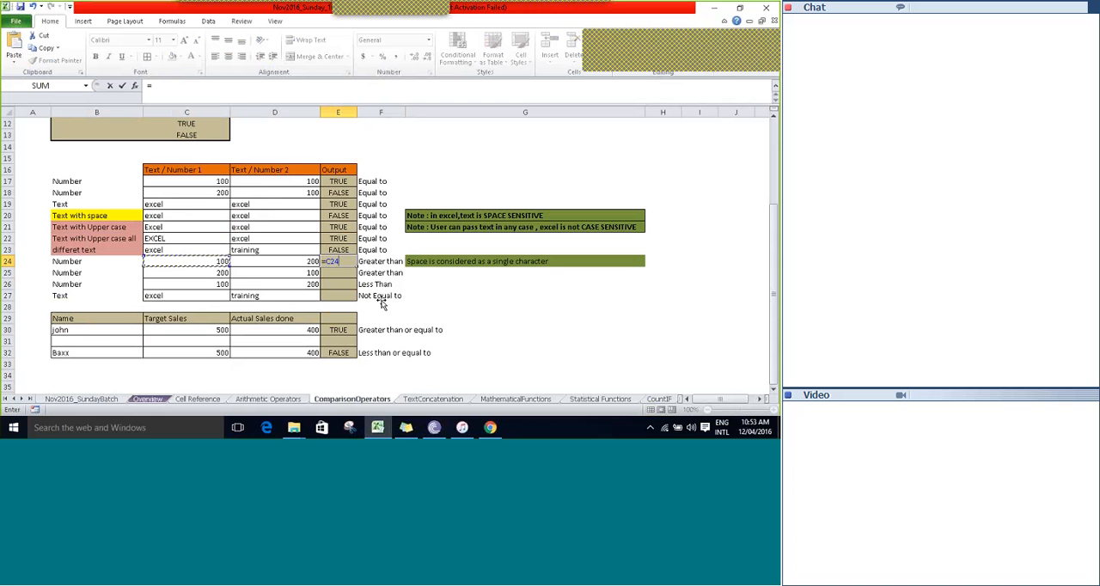
{"action": "type", "text": ">"}
Check the output in E24 against the two numbers in C24 and D24.
{"action": "key", "text": "Left"}
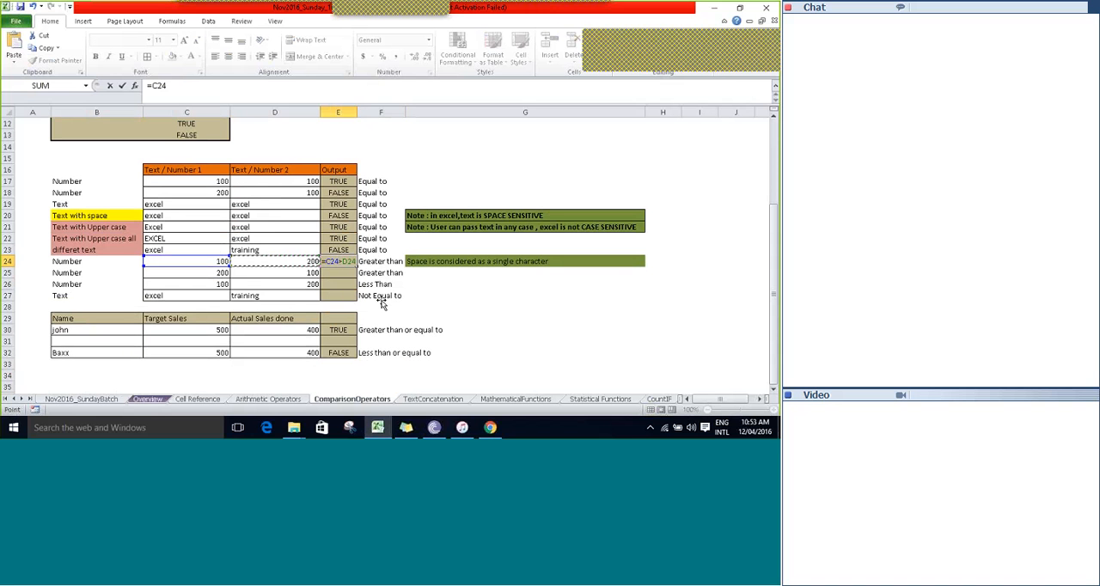
{"action": "key", "text": "Tab"}
{"action": "key", "text": "Left"}
{"action": "key", "text": "Left"}
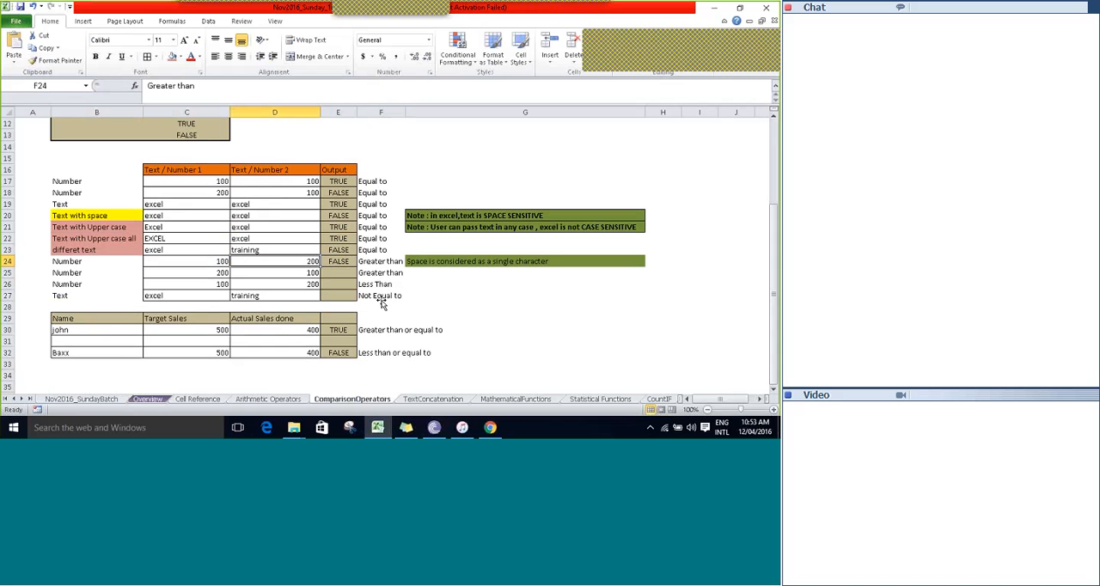
{"action": "key", "text": "Right"}
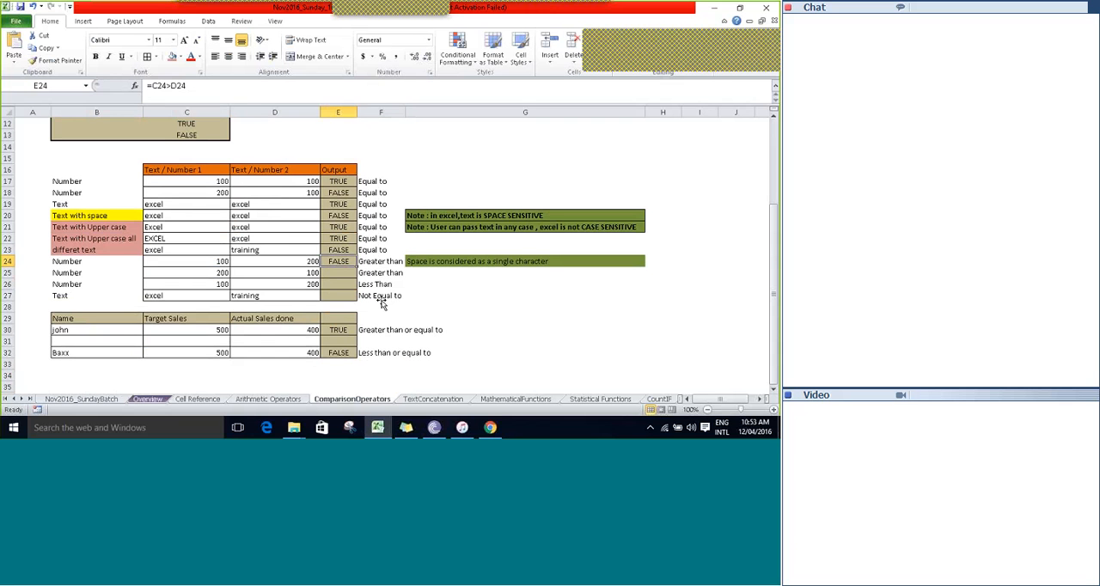
{"action": "key", "text": "Left"}
{"action": "key", "text": "Left"}
{"action": "key", "text": "Right"}
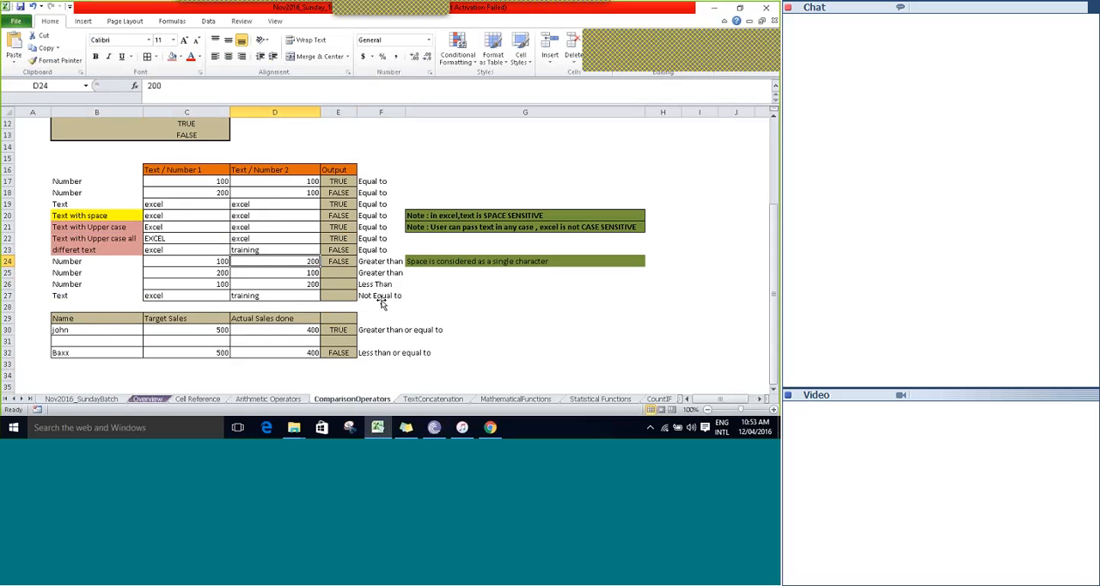
{"action": "key", "text": "Right"}
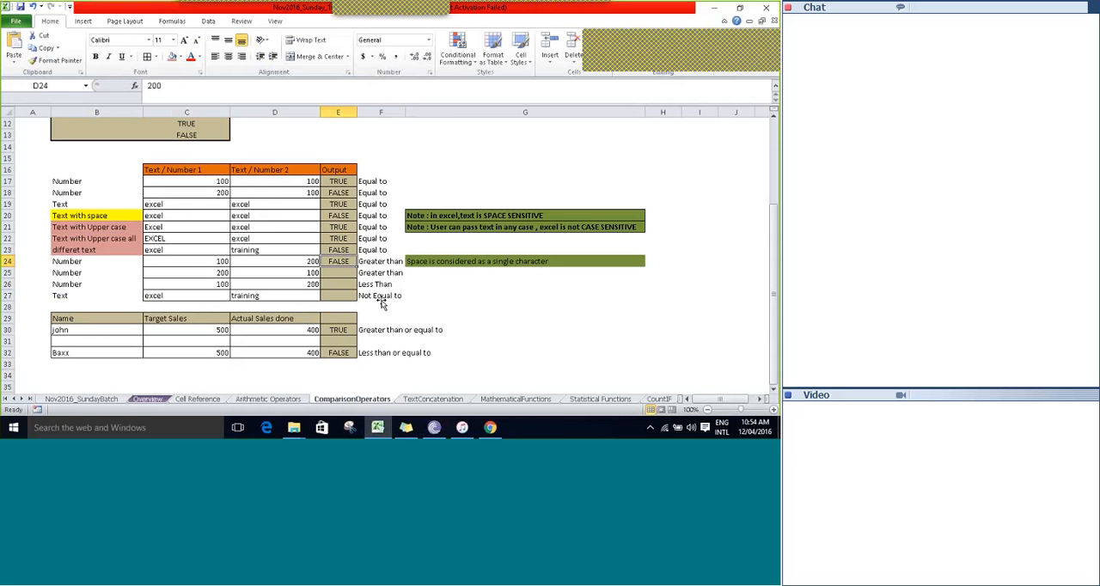
Test whether the first number in row 25 is greater than the second by entering =C25>D25 in E25.
{"action": "key", "text": "Down"}
{"action": "type", "text": "="}
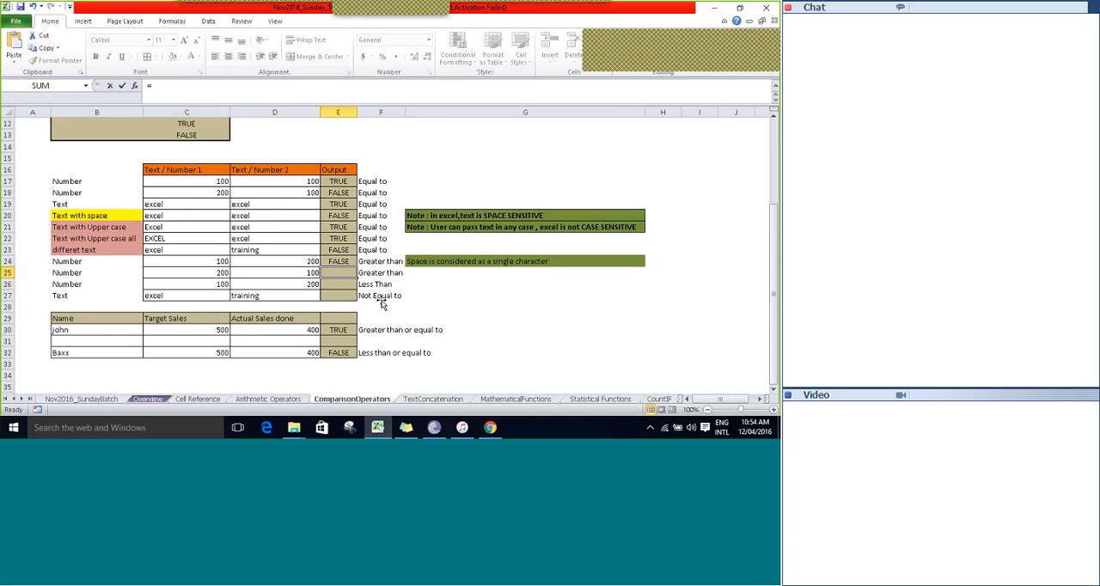
{"action": "key", "text": "Left"}
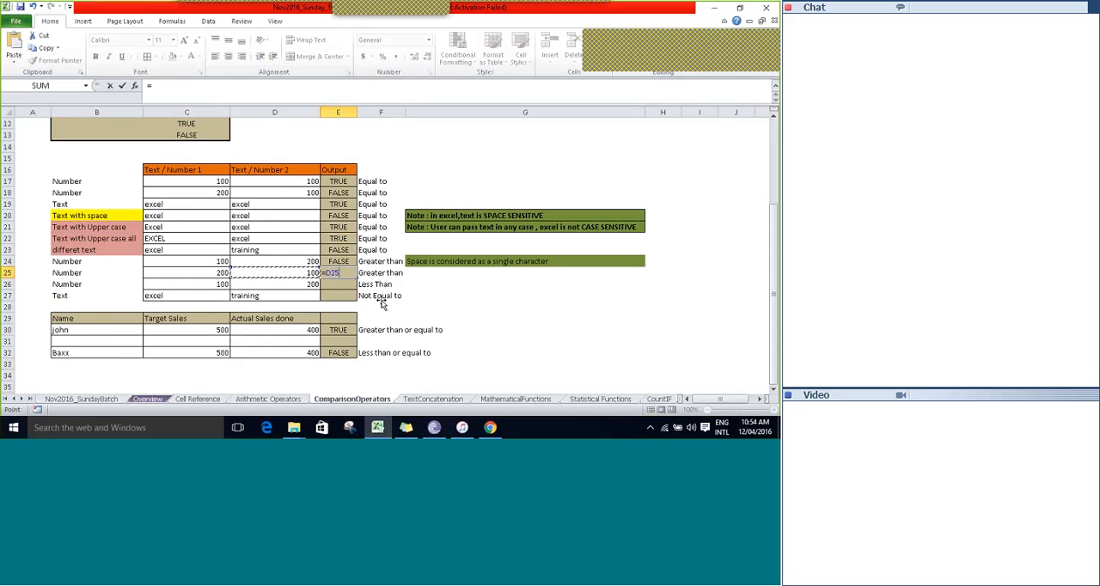
{"action": "key", "text": "Left"}
{"action": "type", "text": ">"}
{"action": "key", "text": "Left"}
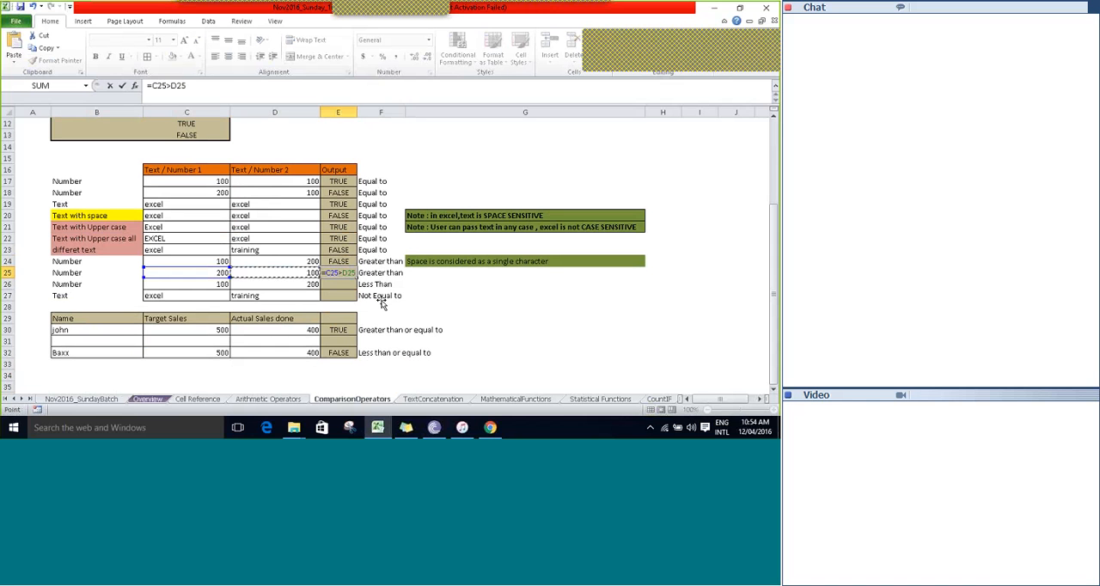
{"action": "key", "text": "Tab"}
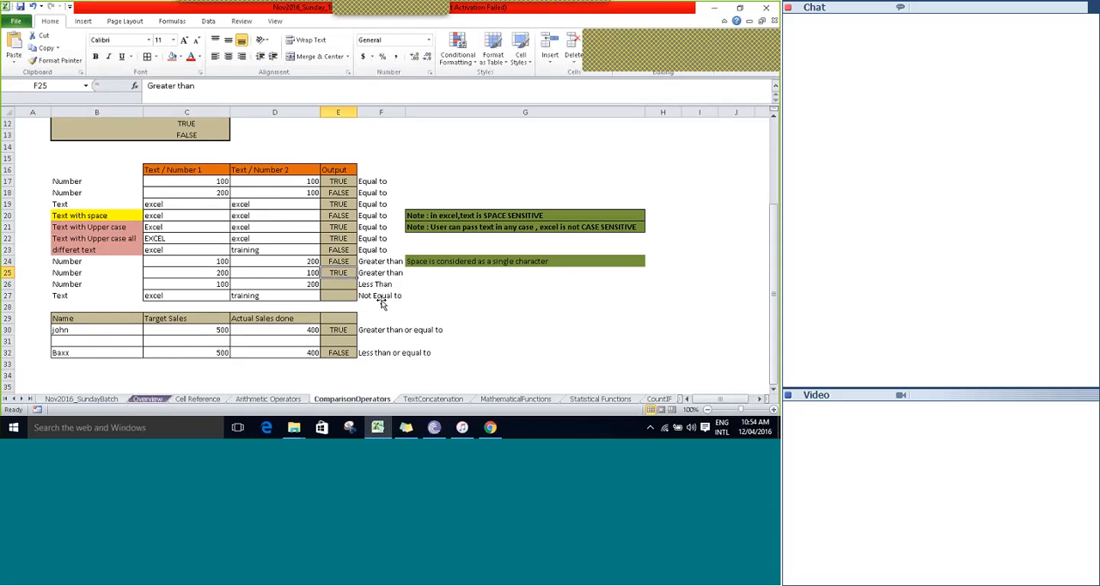
Test whether the first number in row 26 is less than the second by entering =C26<D26 in E26.
{"action": "key", "text": "Left"}
{"action": "key", "text": "Down"}
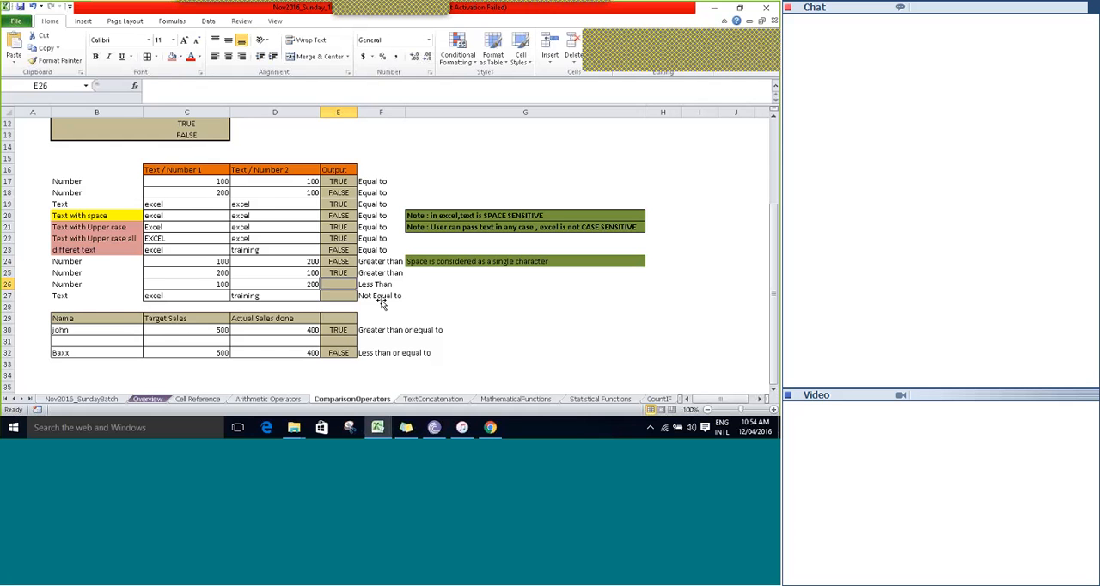
{"action": "key", "text": "Left"}
{"action": "key", "text": "Left"}
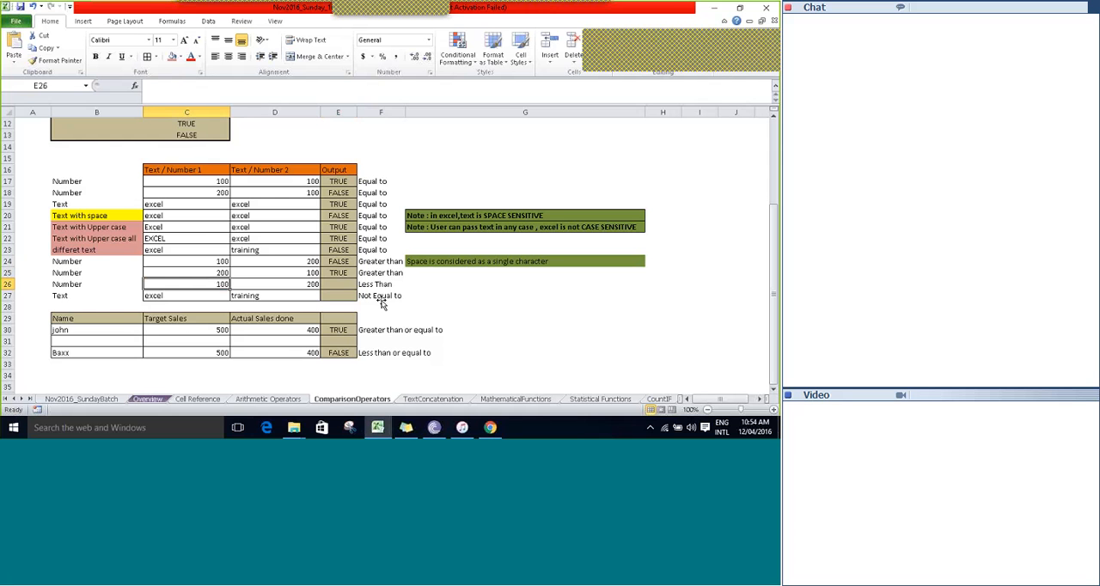
{"action": "key", "text": "Right"}
{"action": "type", "text": "="}
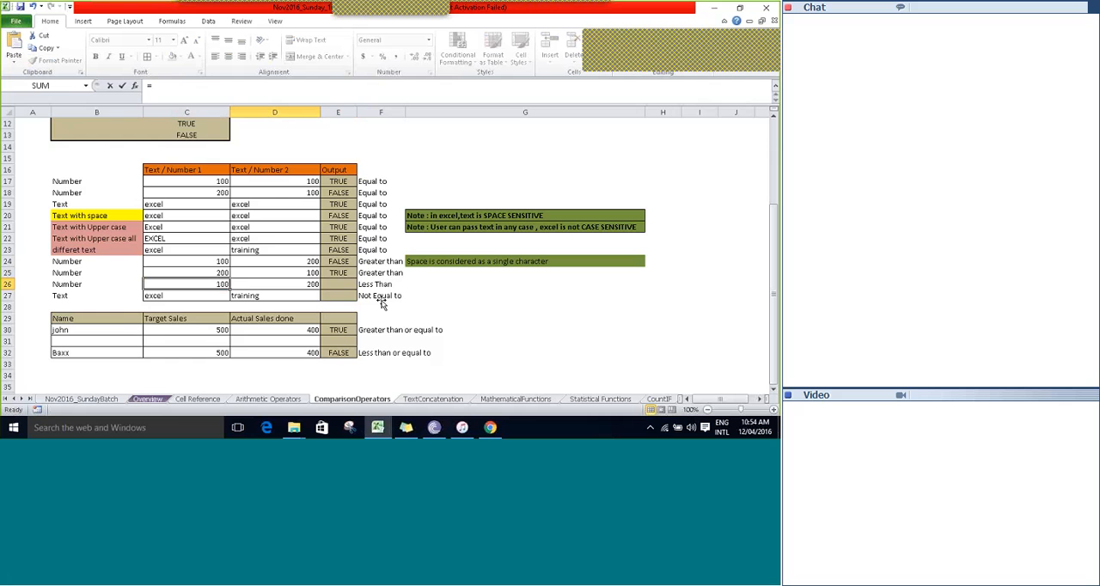
{"action": "key", "text": "Left"}
{"action": "key", "text": "Left"}
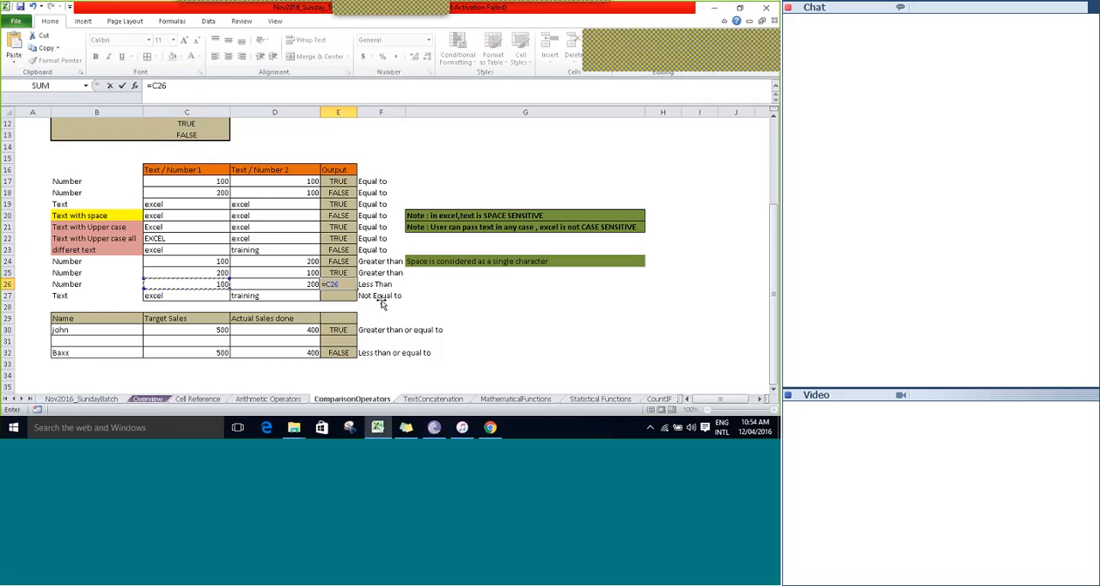
{"action": "type", "text": "<"}
{"action": "key", "text": "Left"}
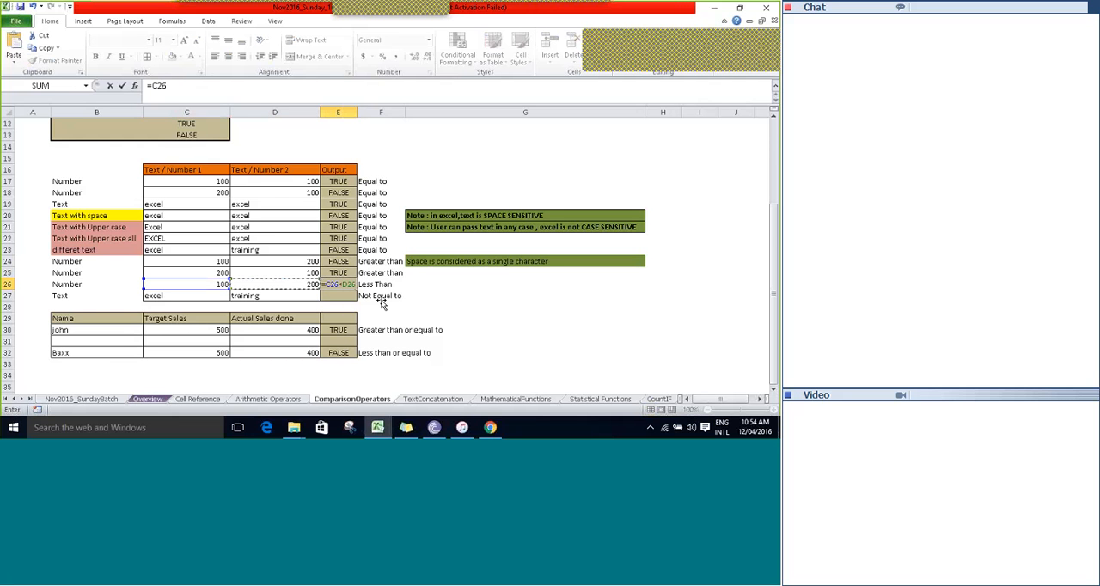
{"action": "key", "text": "Tab"}
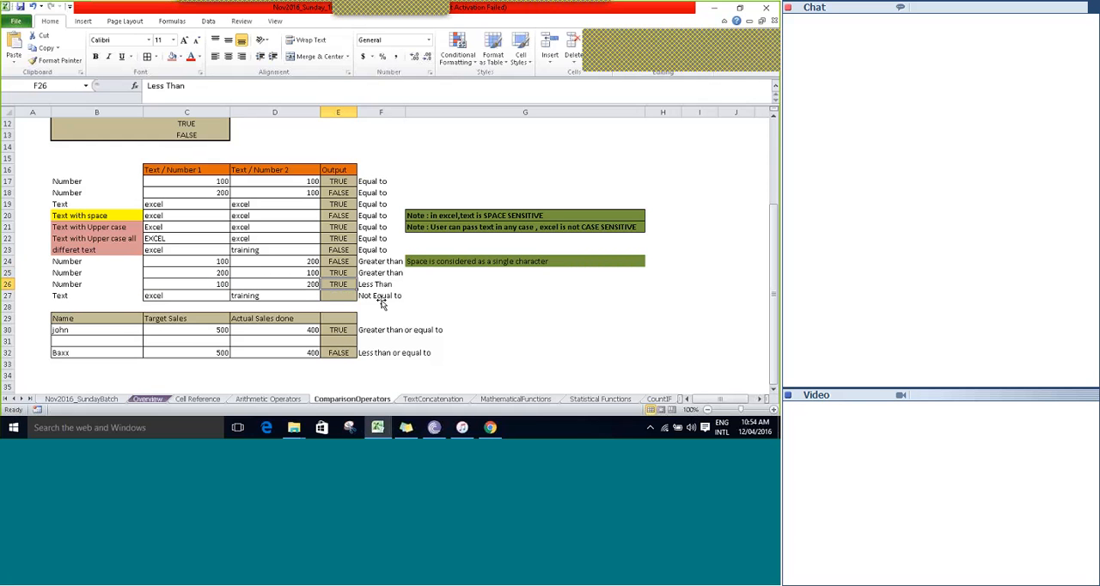
Test whether excel and training in row 27 are not equal by entering =C27<>D27 in E27.
{"action": "key", "text": "Return"}
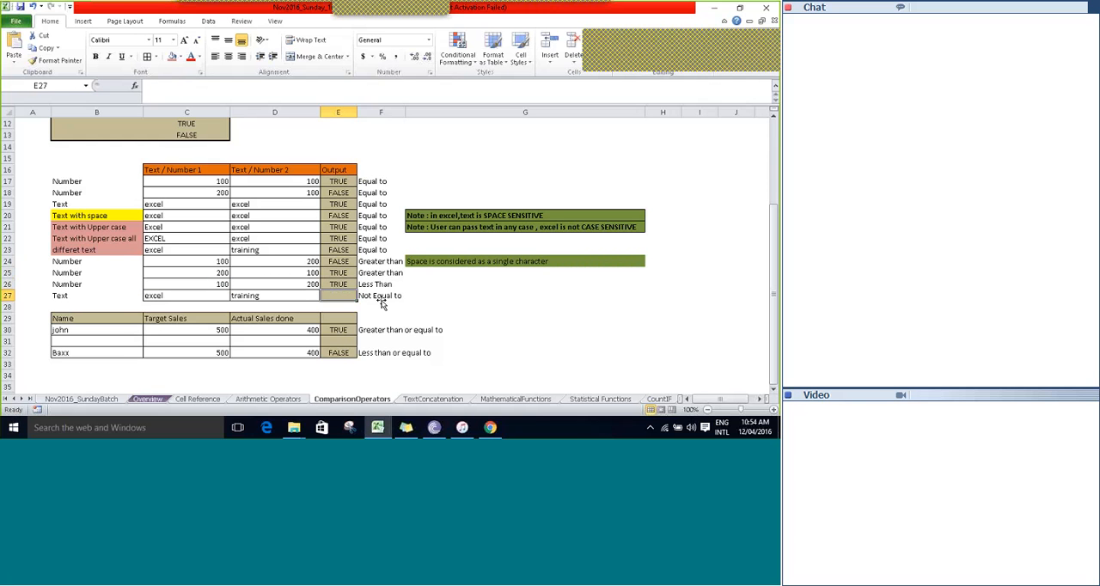
{"action": "key", "text": "Right"}
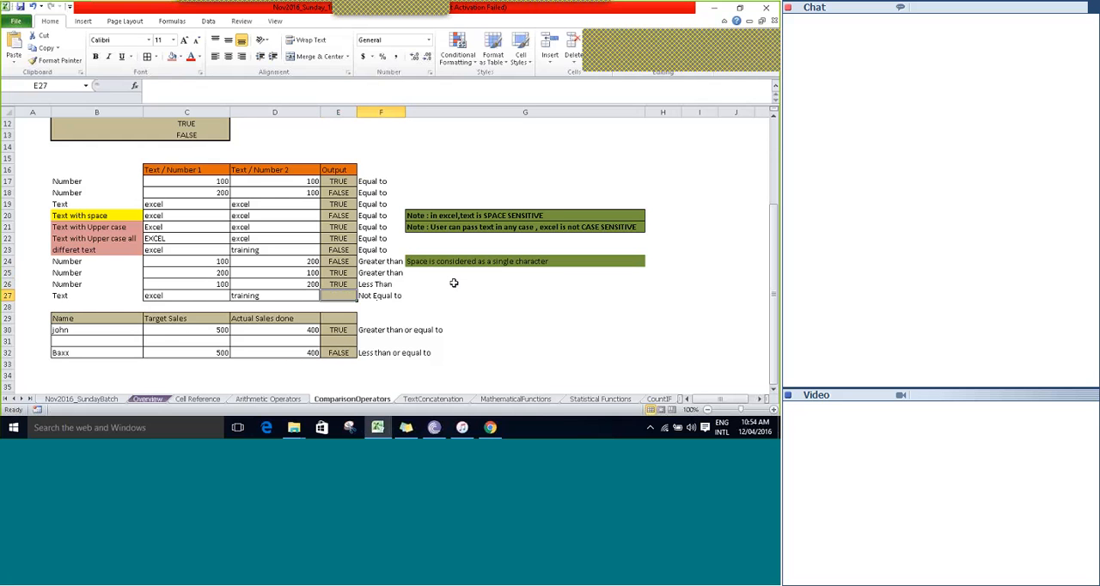
{"action": "key", "text": "Left"}
{"action": "key", "text": "Left"}
{"action": "key", "text": "Left"}
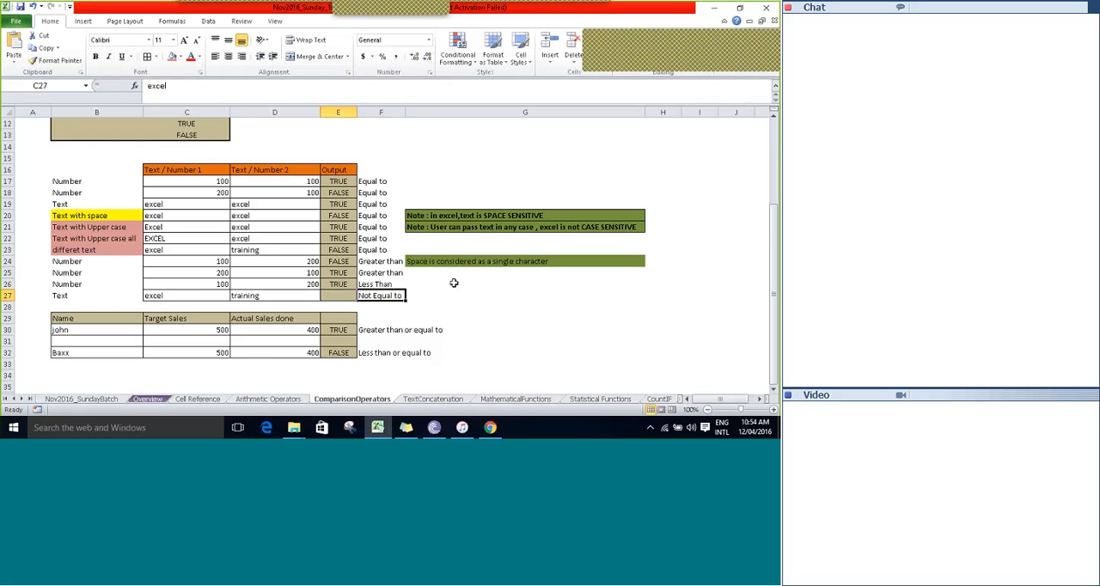
{"action": "type", "text": "="}
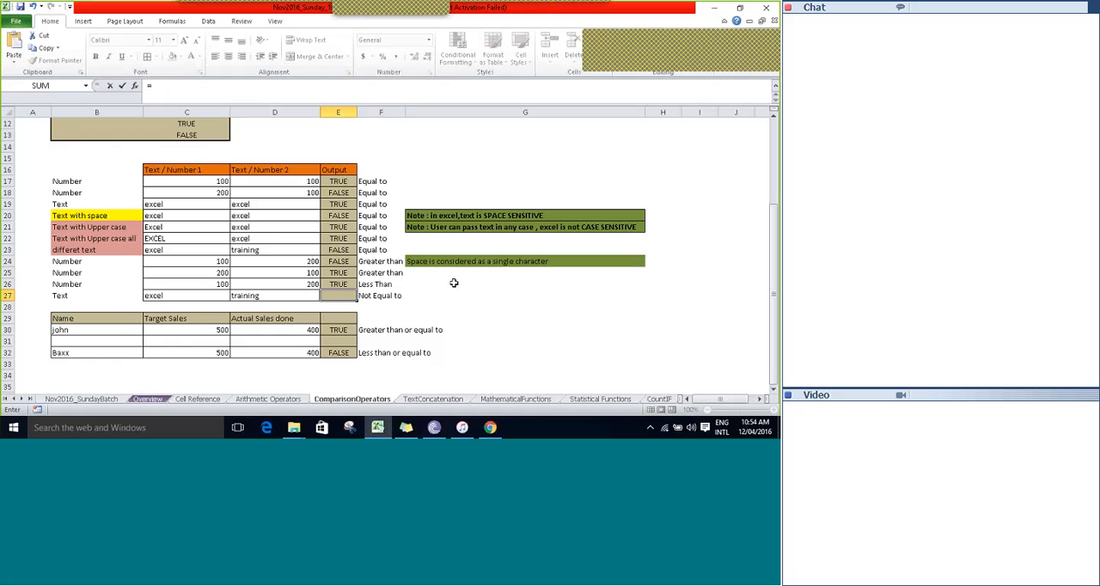
{"action": "key", "text": "Left"}
{"action": "key", "text": "Left"}
{"action": "type", "text": "<>"}
{"action": "key", "text": "Left"}
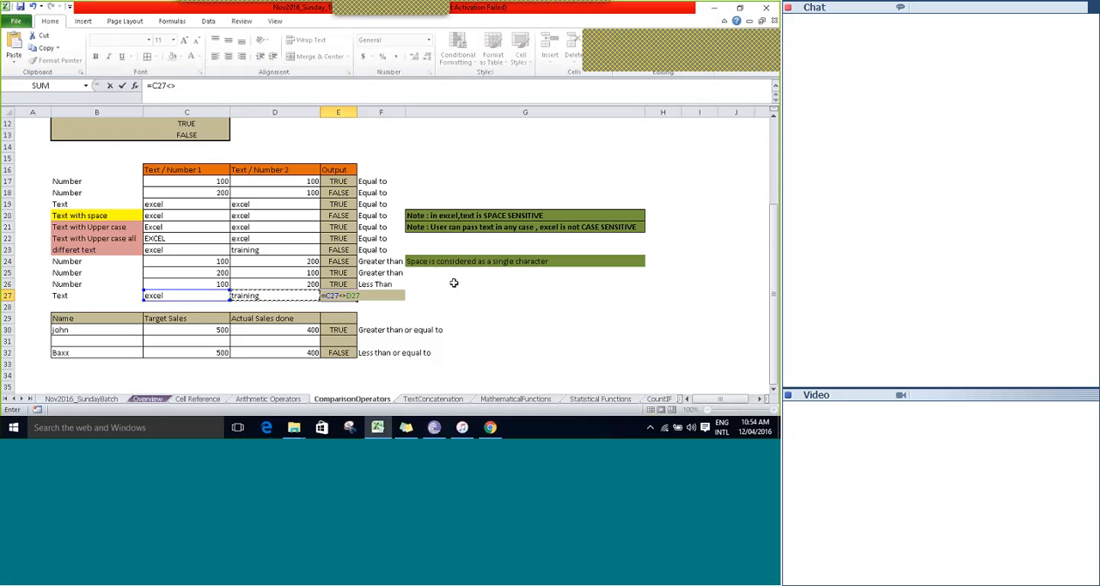
{"action": "key", "text": "Tab"}
{"action": "key", "text": "Left"}
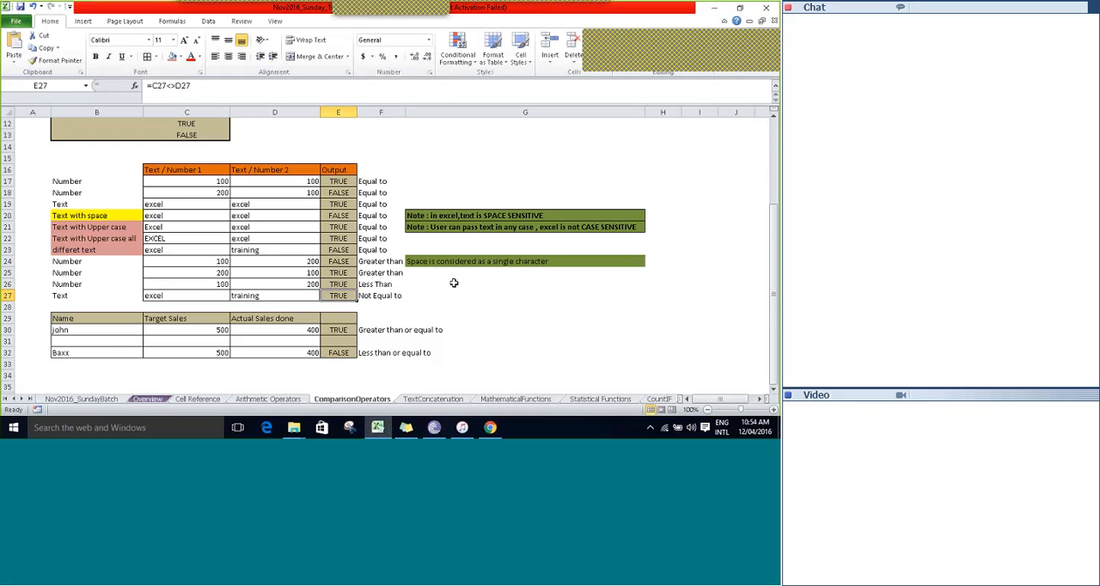
Review the operator descriptions in column F, from the greater-than rows down to the sales table.
{"action": "left_click", "coordinate": [383, 283]}
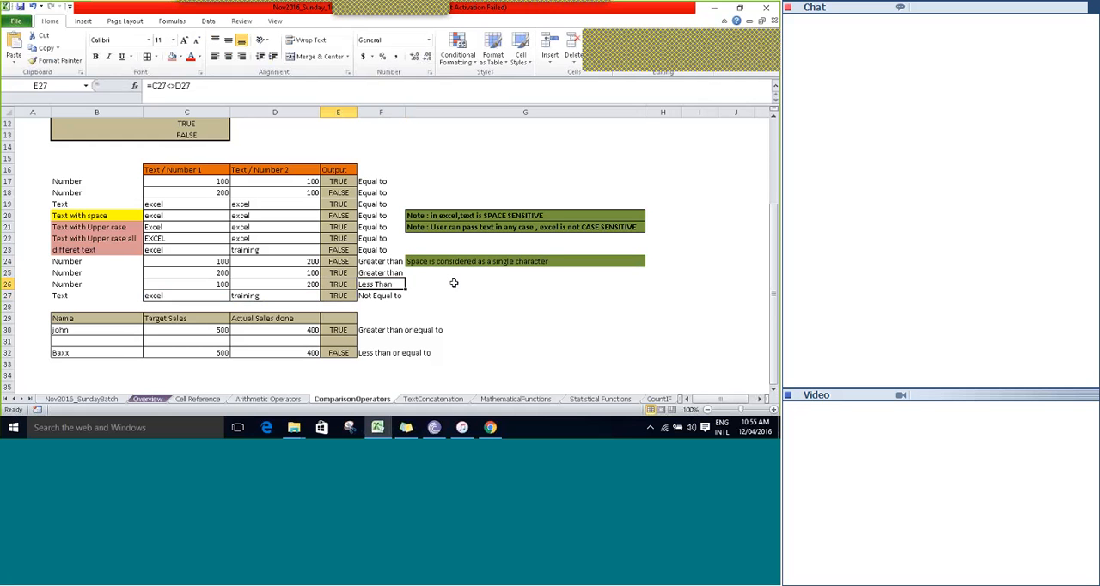
{"action": "key", "text": "Up"}
{"action": "key", "text": "Up"}
{"action": "key", "text": "Up"}
{"action": "key", "text": "Down"}
{"action": "key", "text": "Down"}
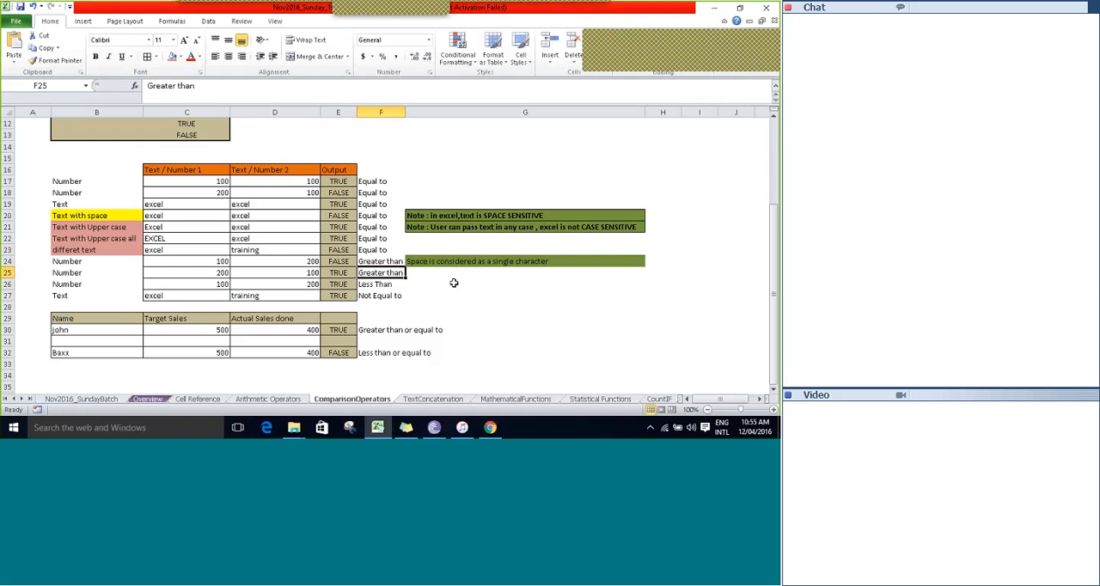
{"action": "key", "text": "Down"}
{"action": "key", "text": "Down"}
{"action": "key", "text": "Down"}
{"action": "key", "text": "Down"}
{"action": "key", "text": "Down"}
{"action": "key", "text": "Down"}
{"action": "key", "text": "Down"}
{"action": "key", "text": "Down"}
{"action": "key", "text": "Down"}
{"action": "key", "text": "Down"}
{"action": "key", "text": "Down"}
{"action": "key", "text": "Down"}
{"action": "key", "text": "Down"}
{"action": "key", "text": "Down"}
{"action": "key", "text": "Down"}
{"action": "key", "text": "Down"}
{"action": "key", "text": "Down"}
{"action": "key", "text": "Down"}
{"action": "key", "text": "Up"}
{"action": "key", "text": "Up"}
{"action": "key", "text": "Up"}
{"action": "key", "text": "Up"}
{"action": "key", "text": "Up"}
{"action": "key", "text": "Up"}
{"action": "key", "text": "Up"}
{"action": "key", "text": "Up"}
{"action": "key", "text": "Up"}
{"action": "key", "text": "Up"}
{"action": "key", "text": "Up"}
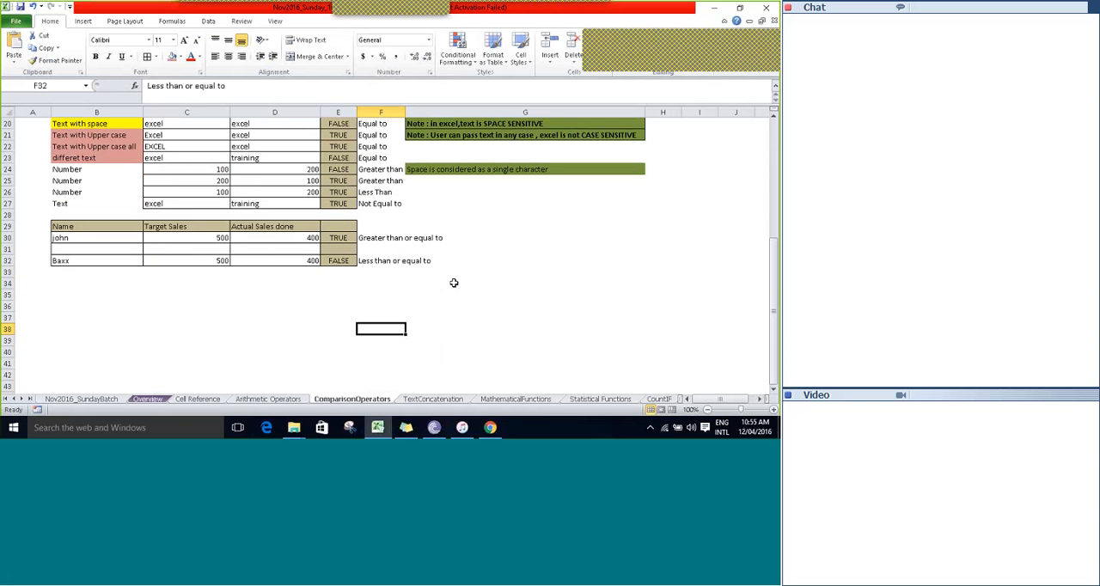
{"action": "key", "text": "Up"}
{"action": "key", "text": "Up"}
{"action": "key", "text": "Up"}
{"action": "key", "text": "Up"}
{"action": "key", "text": "Up"}
{"action": "key", "text": "Up"}
{"action": "key", "text": "Up"}
{"action": "key", "text": "Up"}
{"action": "key", "text": "Up"}
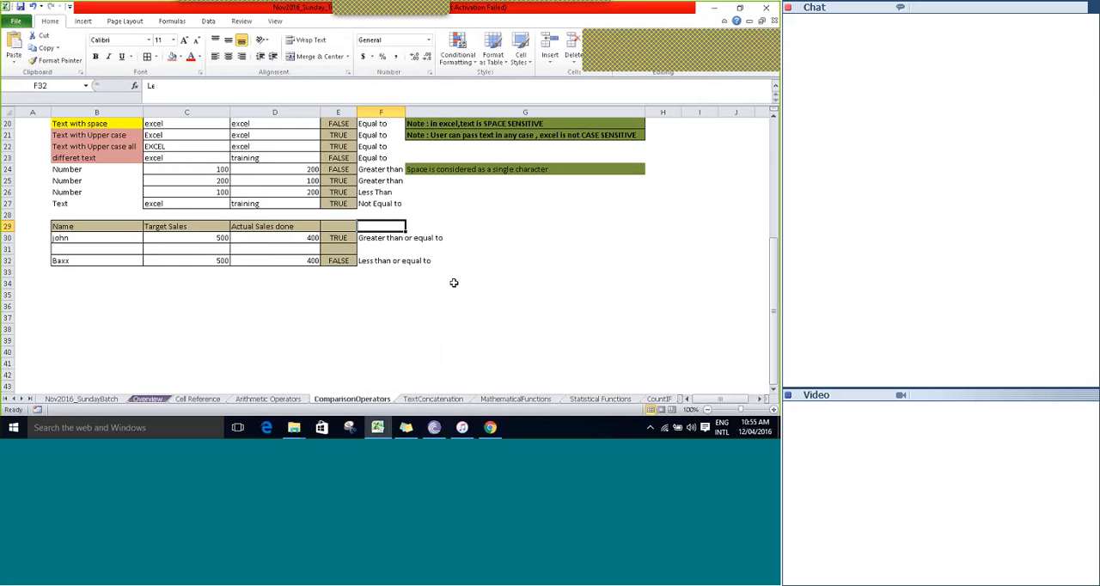
{"action": "type", "text": "s"}
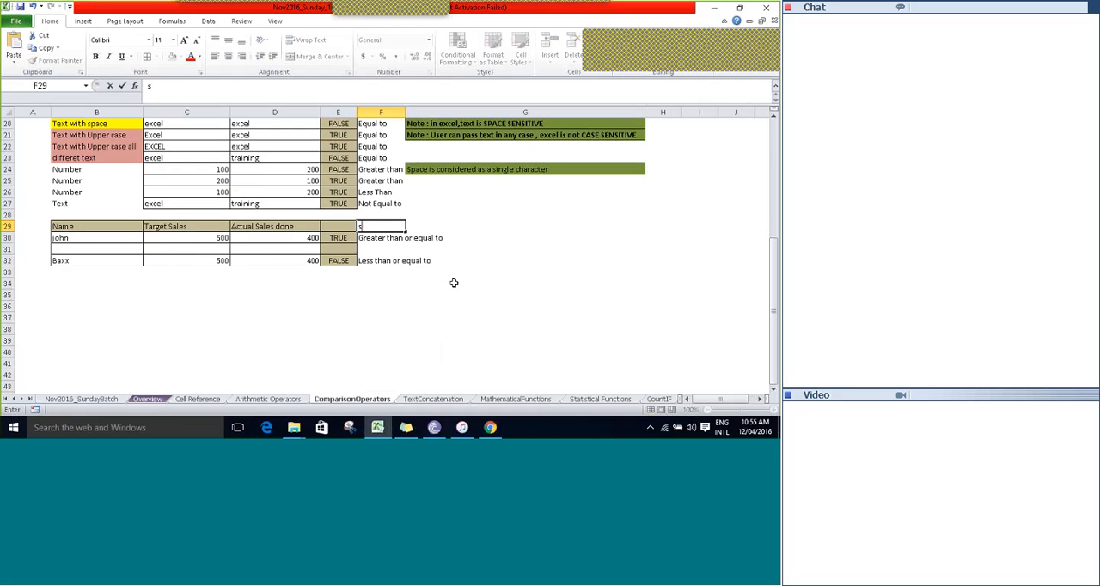
{"action": "key", "text": "BackSpace"}
{"action": "key", "text": "Escape"}
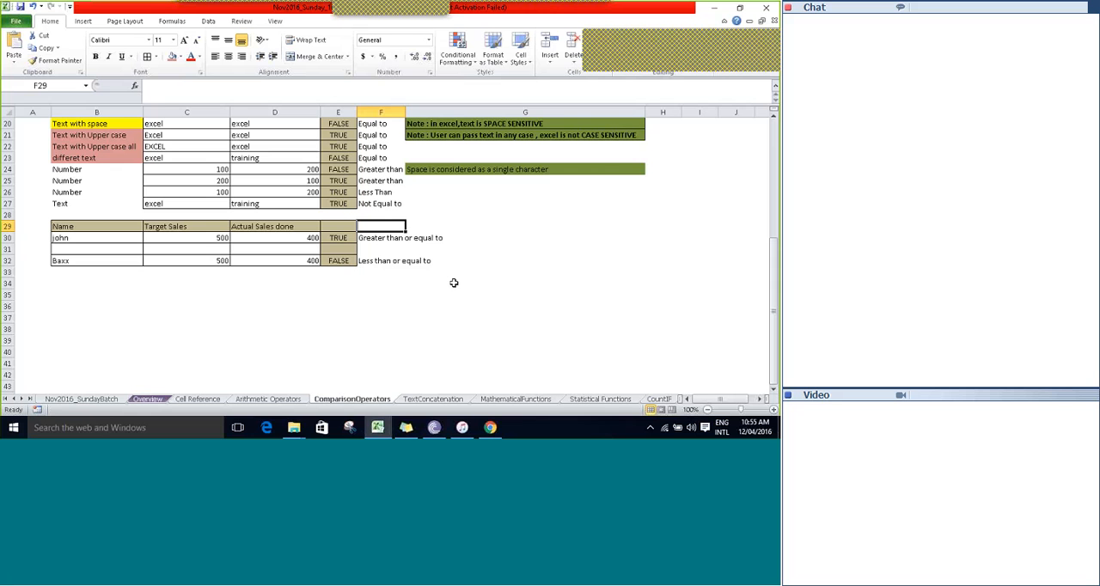
{"action": "key", "text": "Down"}
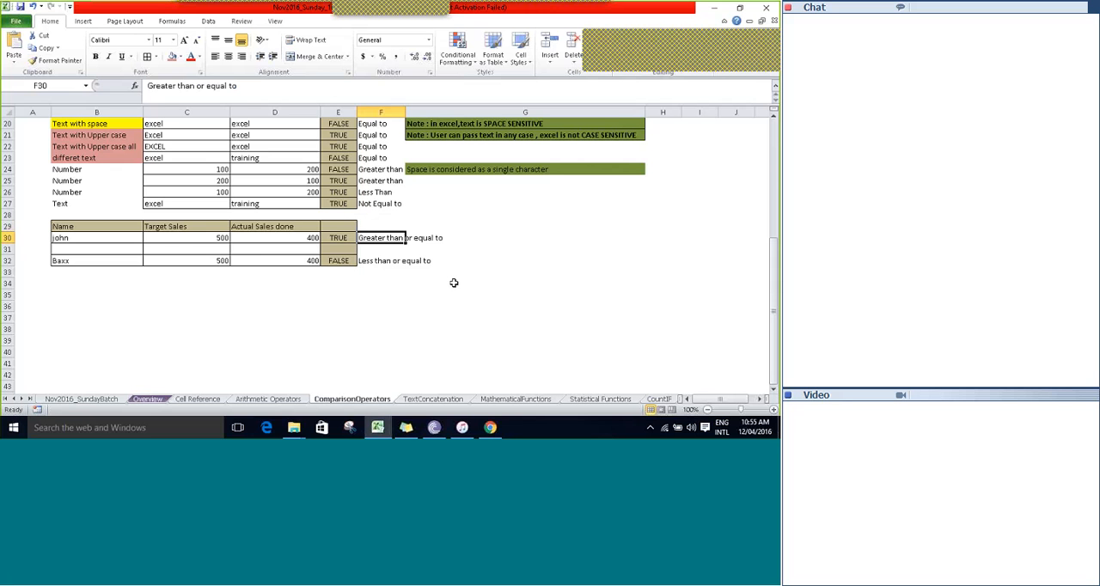
Clear the existing comparison results from E30:E32 in the sales table.
{"action": "key", "text": "Left"}
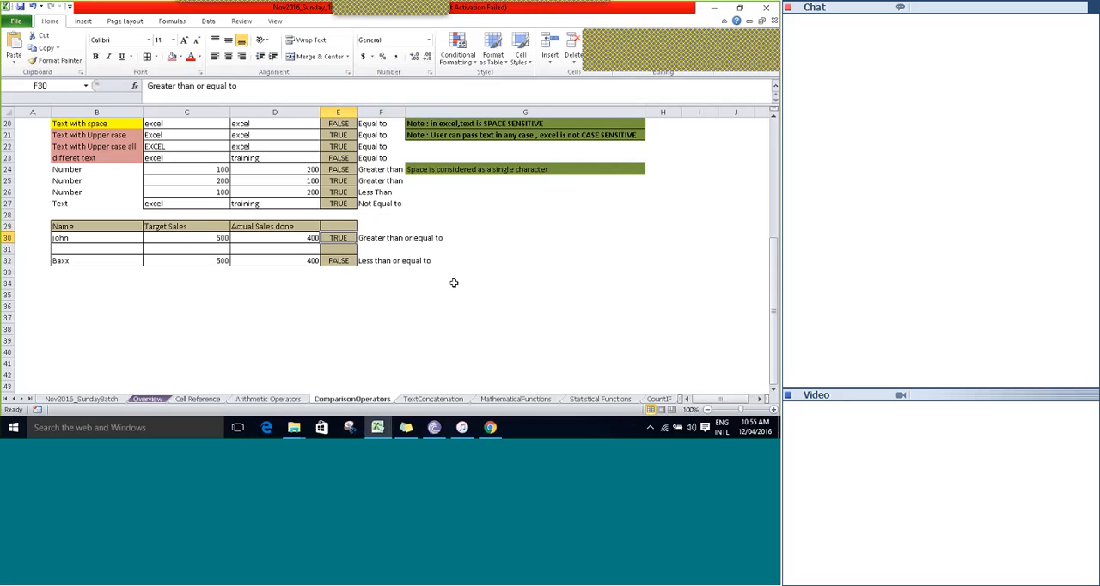
{"action": "key", "text": "shift+Down"}
{"action": "key", "text": "shift+Down"}
{"action": "key", "text": "Delete"}
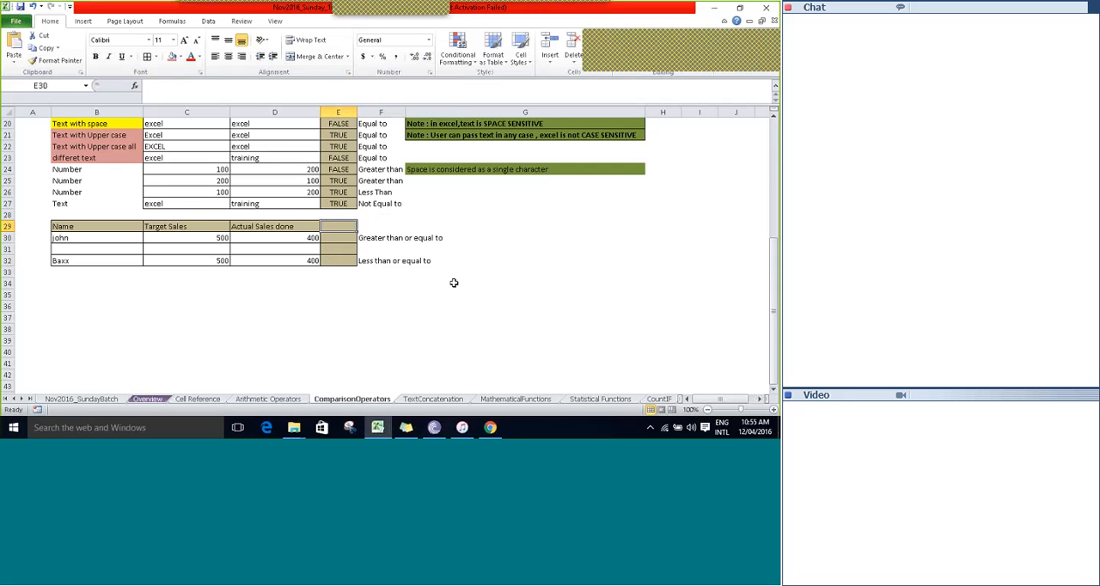
{"action": "key", "text": "Down"}
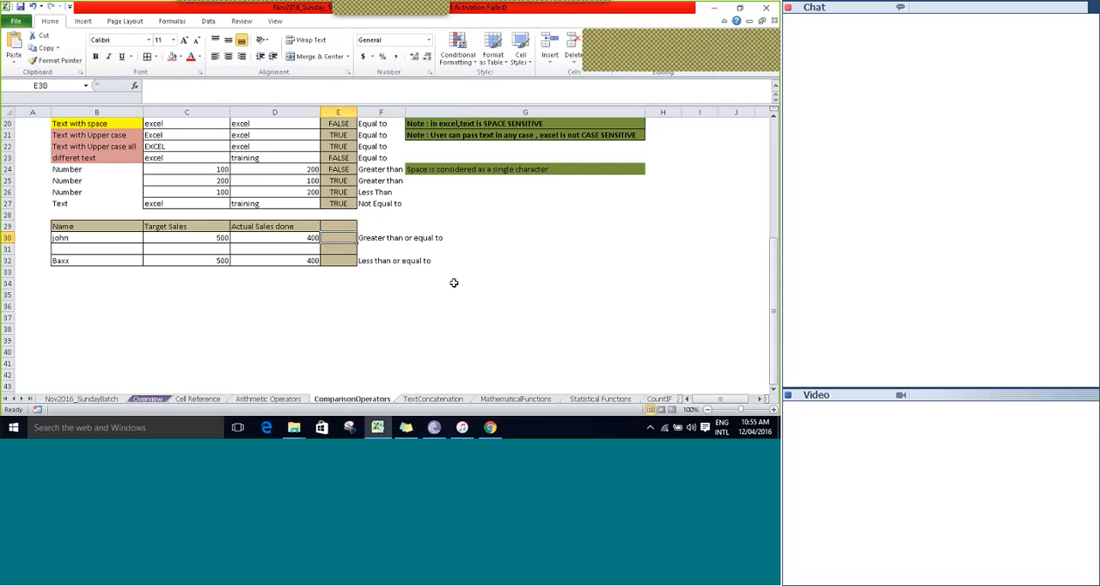
Examine the sales table's Name, Target Sales and Actual Sales done columns for row 30.
{"action": "key", "text": "Left"}
{"action": "key", "text": "Left"}
{"action": "key", "text": "Left"}
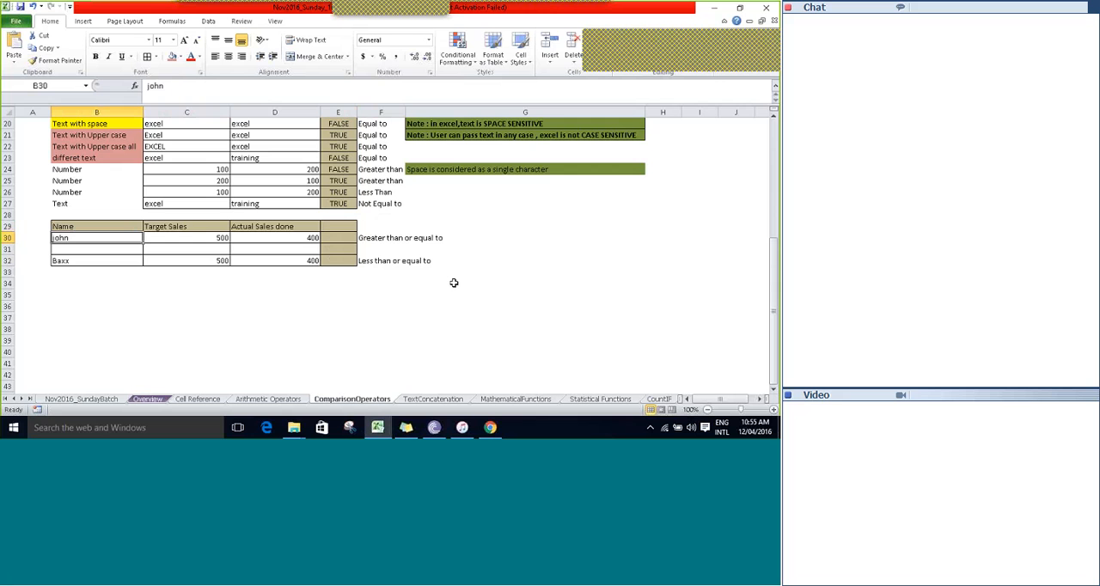
{"action": "key", "text": "Up"}
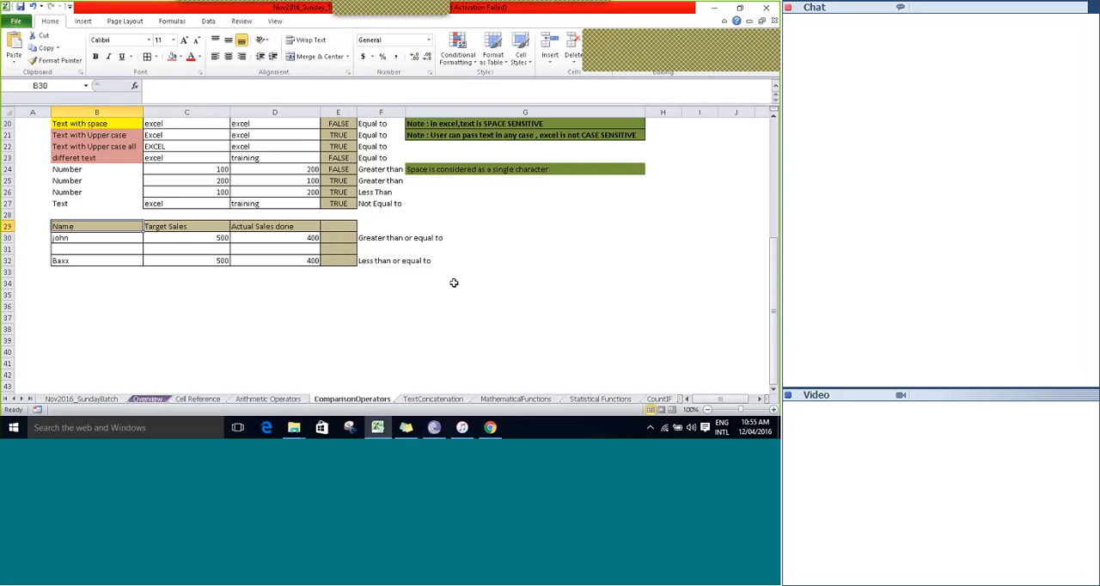
{"action": "key", "text": "Down"}
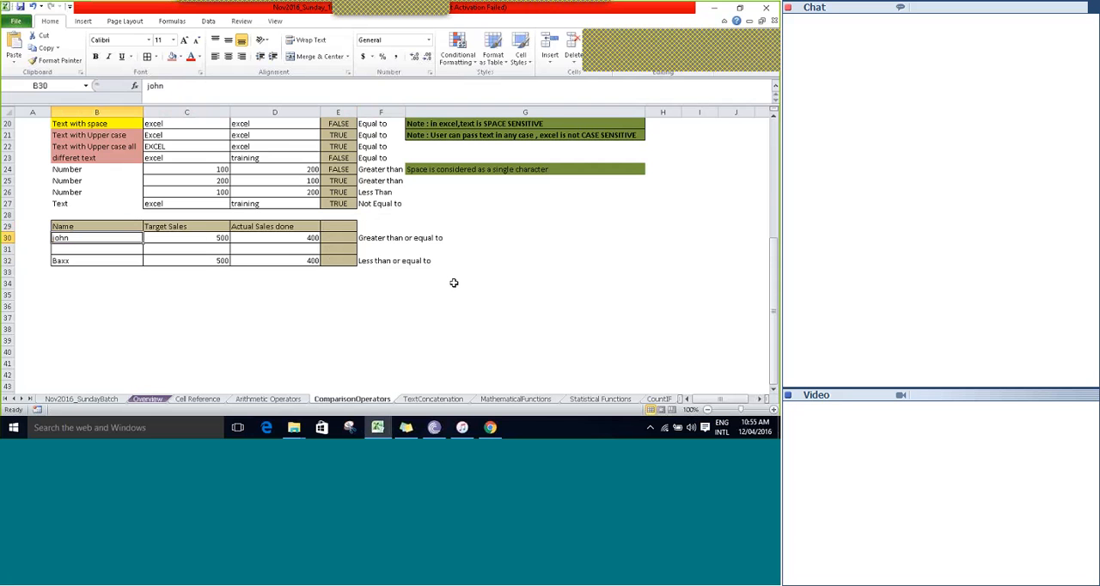
{"action": "key", "text": "Up"}
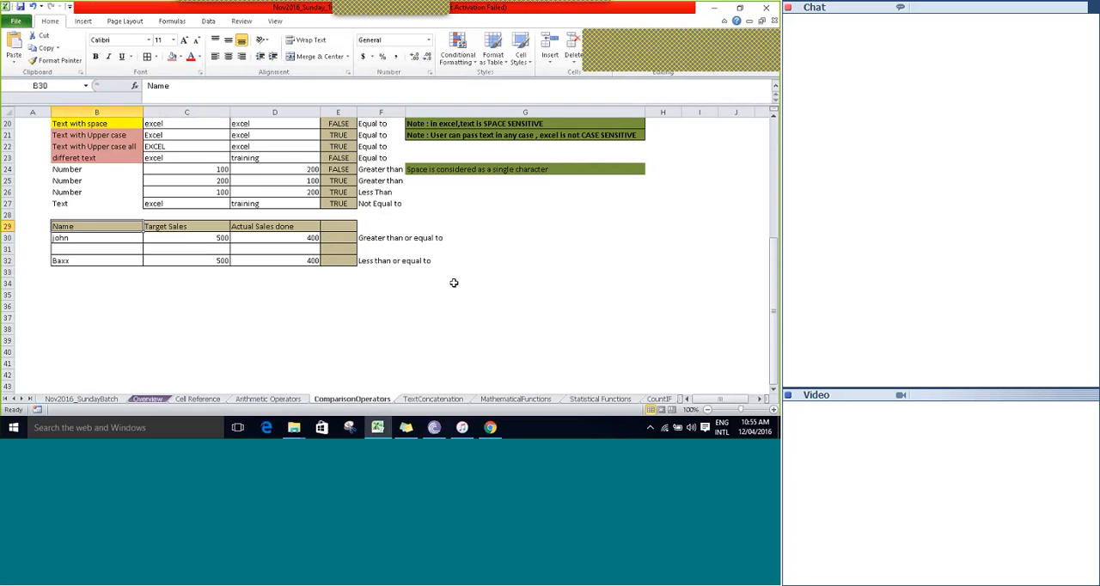
{"action": "key", "text": "Right"}
{"action": "key", "text": "Down"}
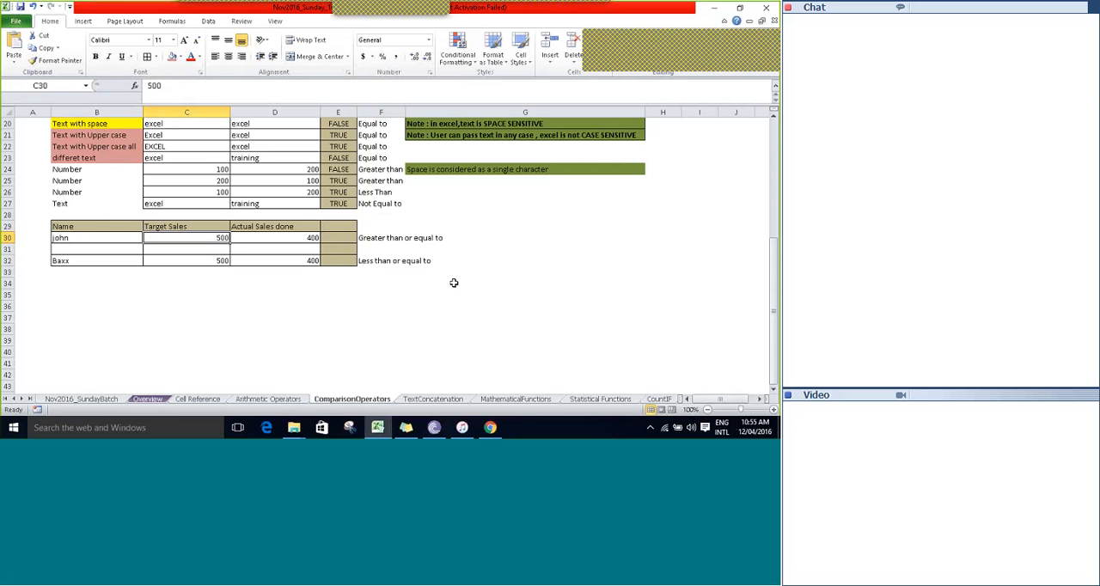
{"action": "key", "text": "Right"}
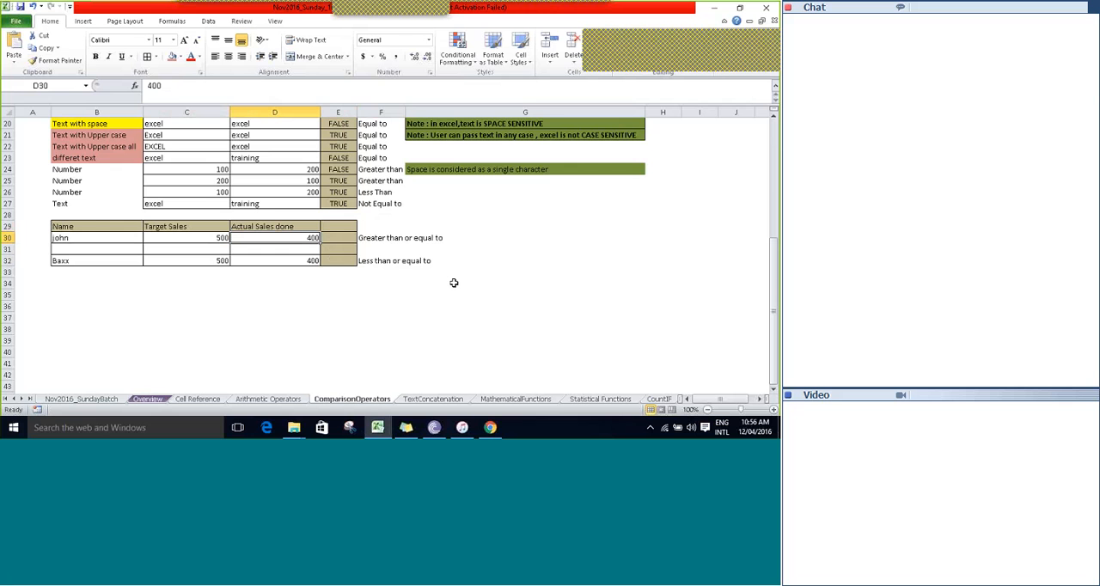
Test whether Target Sales in row 30 is greater than or equal to Actual Sales by entering =C30>=D30 in E30.
{"action": "key", "text": "Right"}
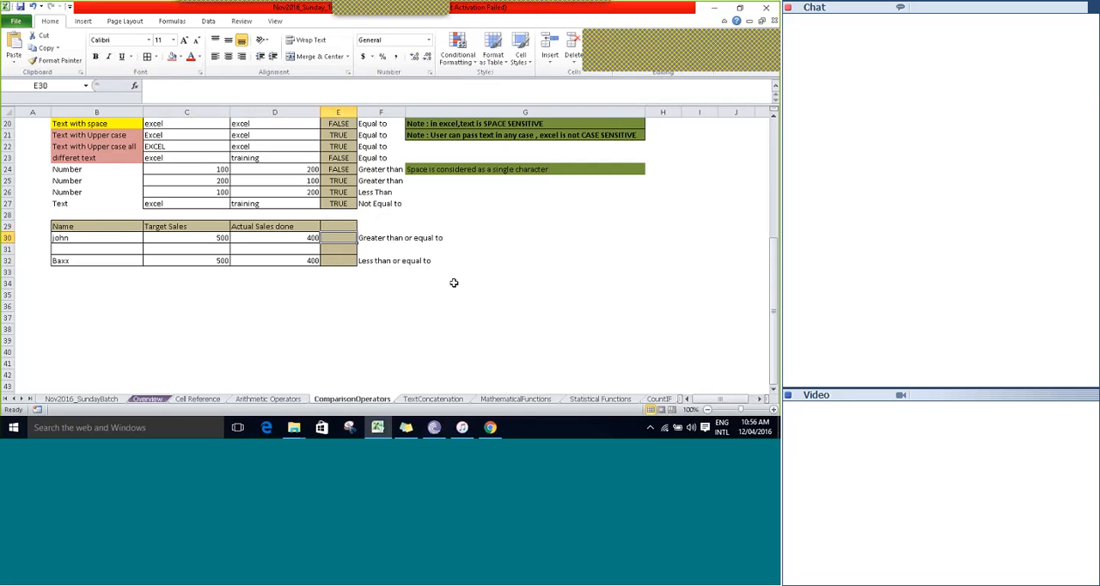
{"action": "type", "text": "="}
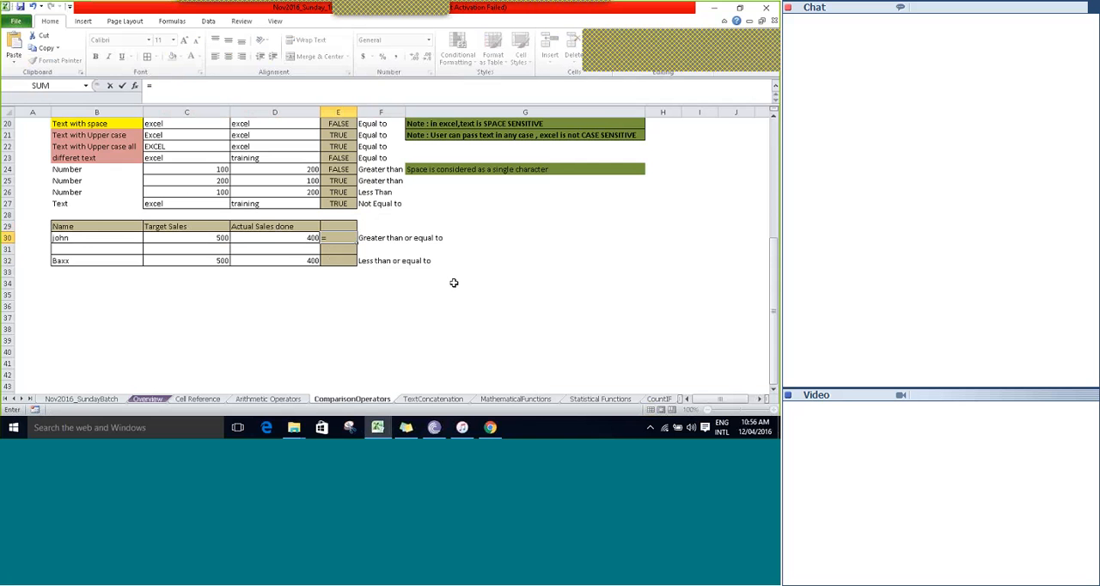
{"action": "key", "text": "Left"}
{"action": "key", "text": "Left"}
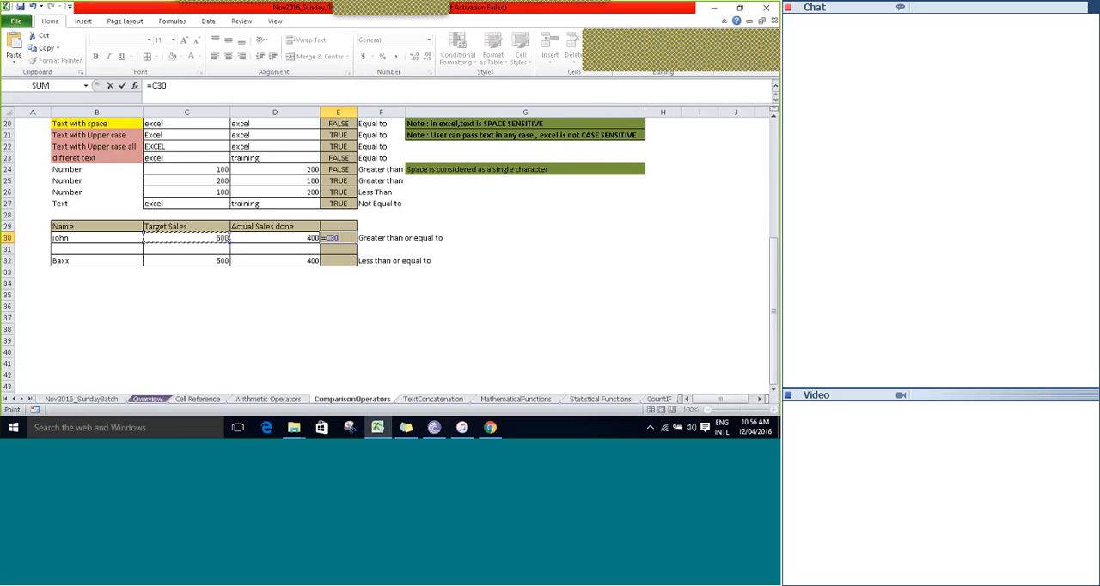
{"action": "type", "text": ">"}
{"action": "key", "text": "Left"}
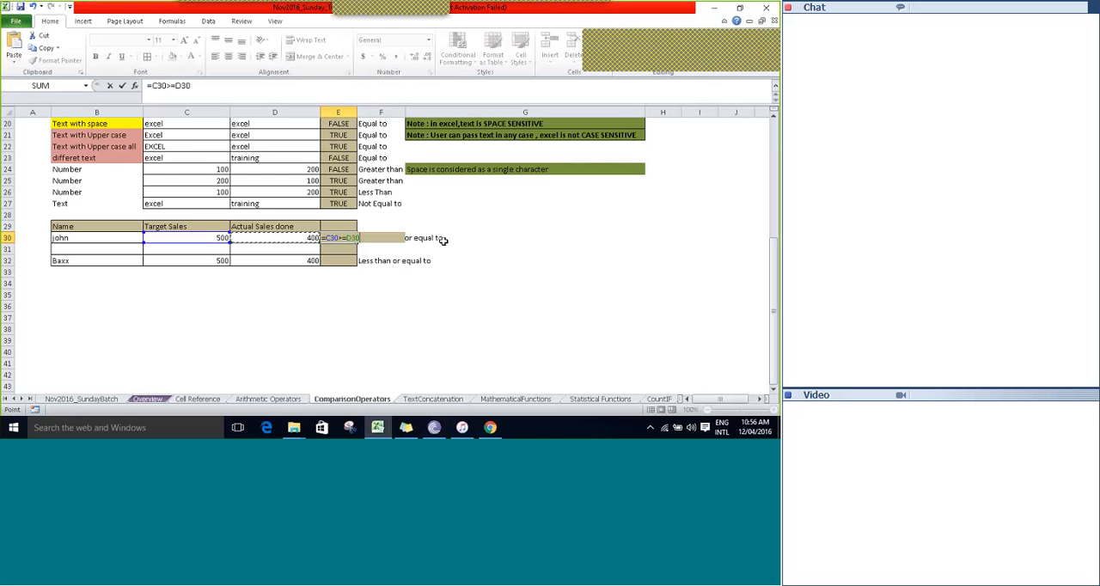
{"action": "key", "text": "Tab"}
{"action": "key", "text": "Left"}
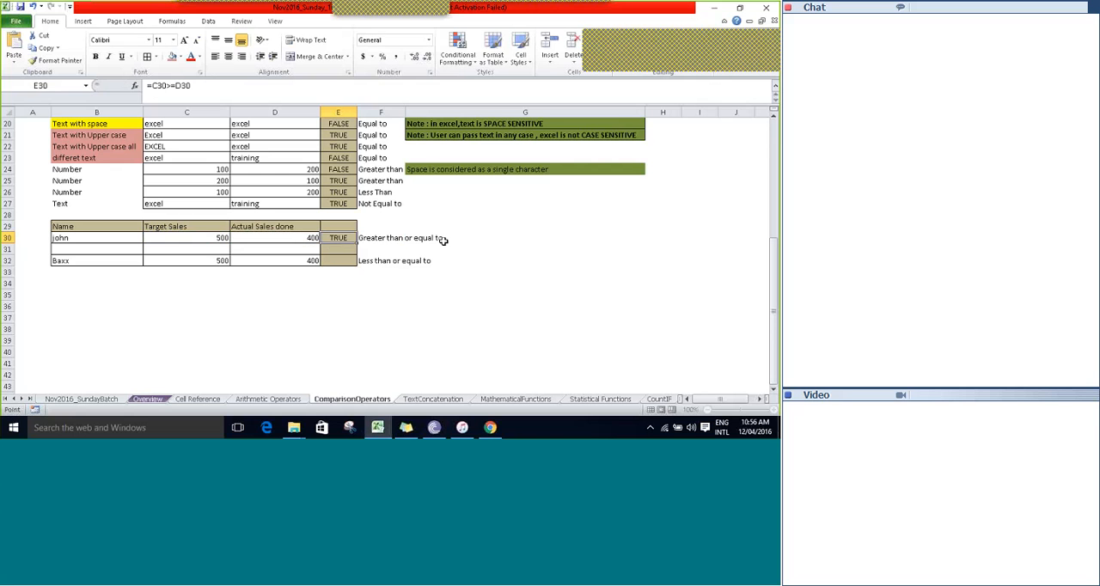
Try the reversed operator in E30 by changing the formula to =C30=>D30, and accept the proposed correction to =C30>=D30.
{"action": "key", "text": "Left"}
{"action": "key", "text": "Left"}
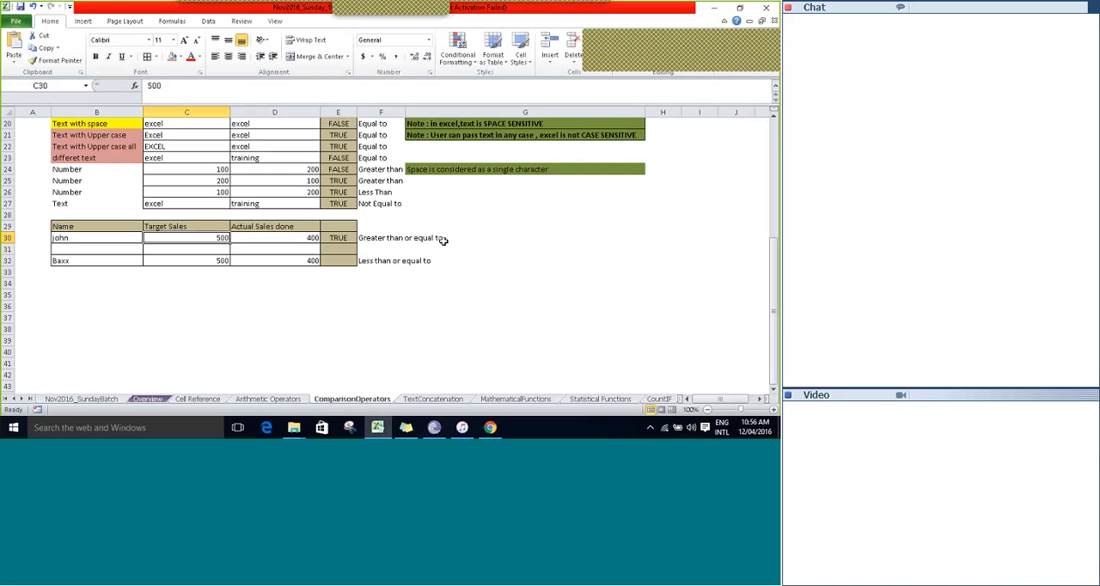
{"action": "key", "text": "Right"}
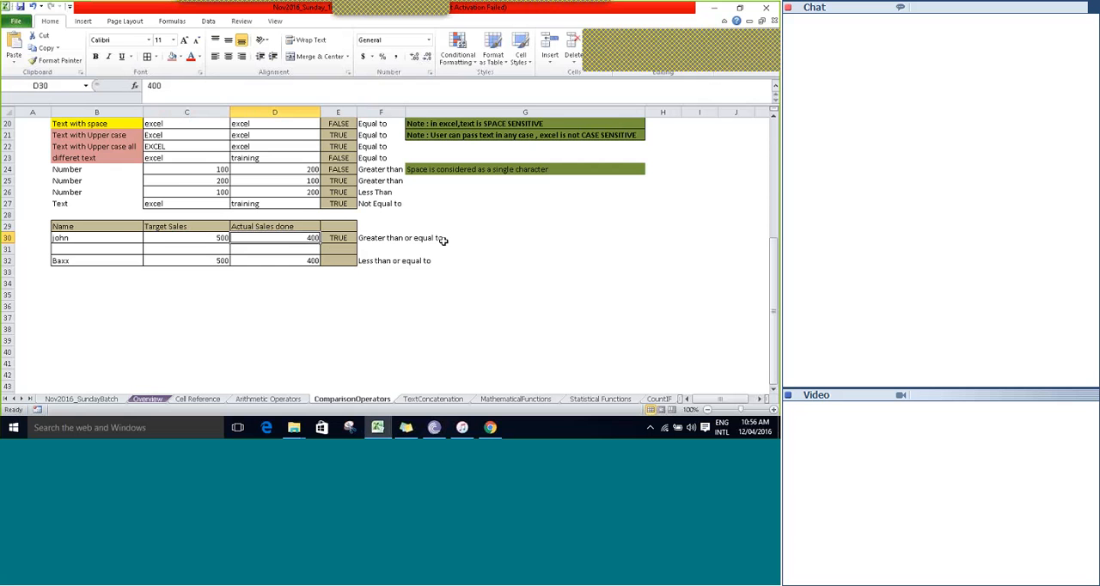
{"action": "key", "text": "Left"}
{"action": "key", "text": "Right"}
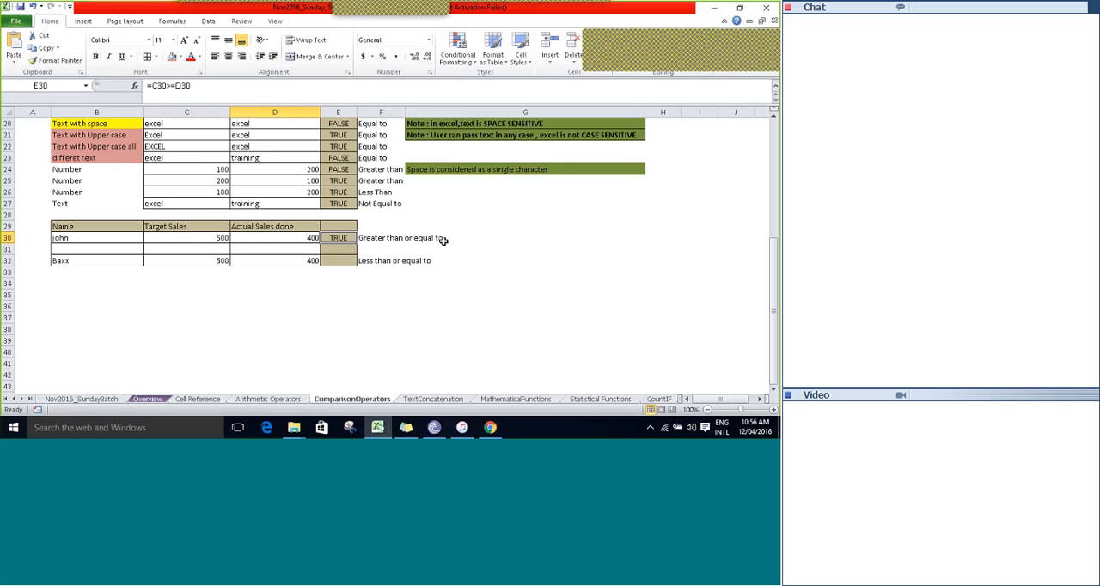
{"action": "key", "text": "F2"}
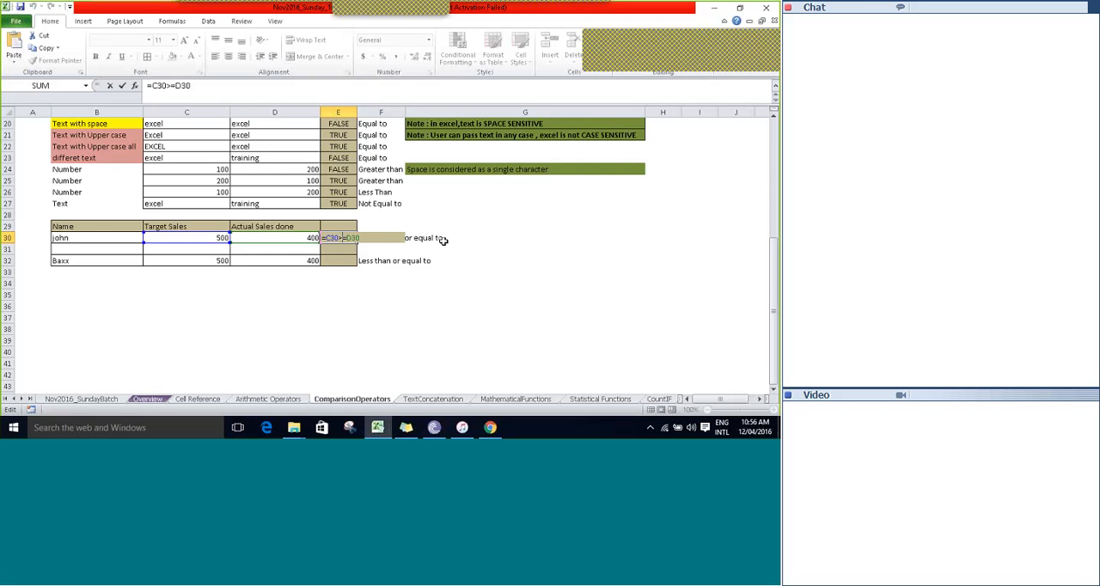
{"action": "key", "text": "BackSpace"}
{"action": "key", "text": "Right"}
{"action": "type", "text": ">"}
{"action": "key", "text": "Return"}
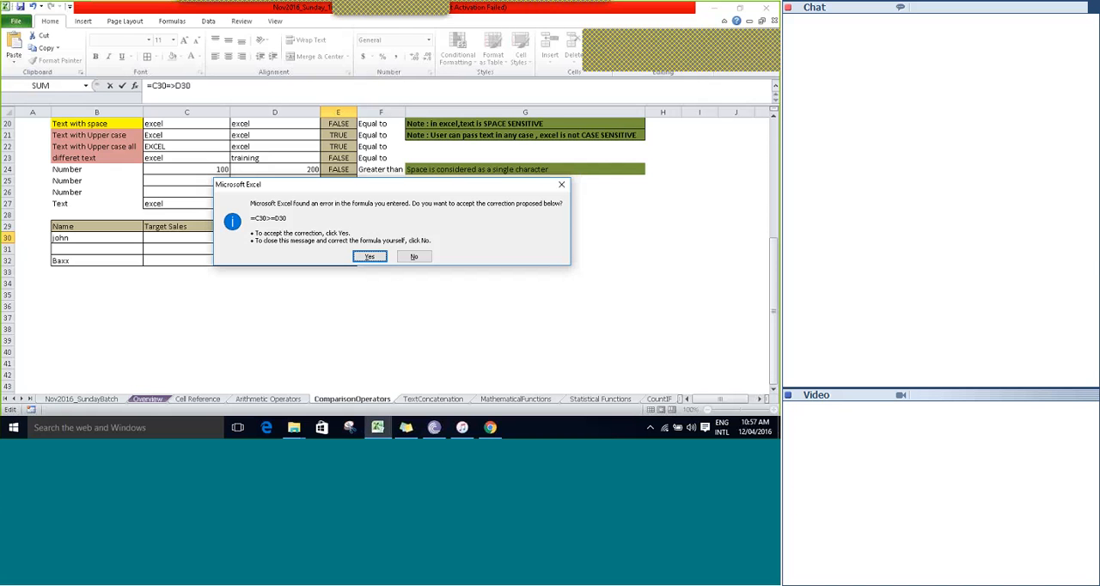
{"action": "left_click", "coordinate": [370, 258]}
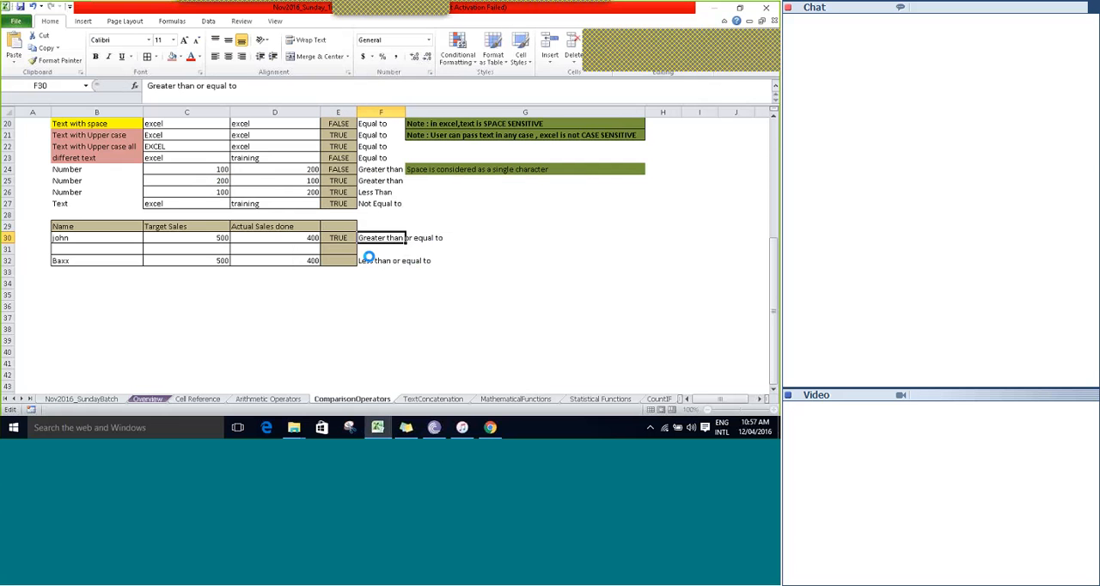
Test whether Target Sales in row 32 is less than or equal to Actual Sales by entering =C32<=D32 in E32.
{"action": "key", "text": "Left"}
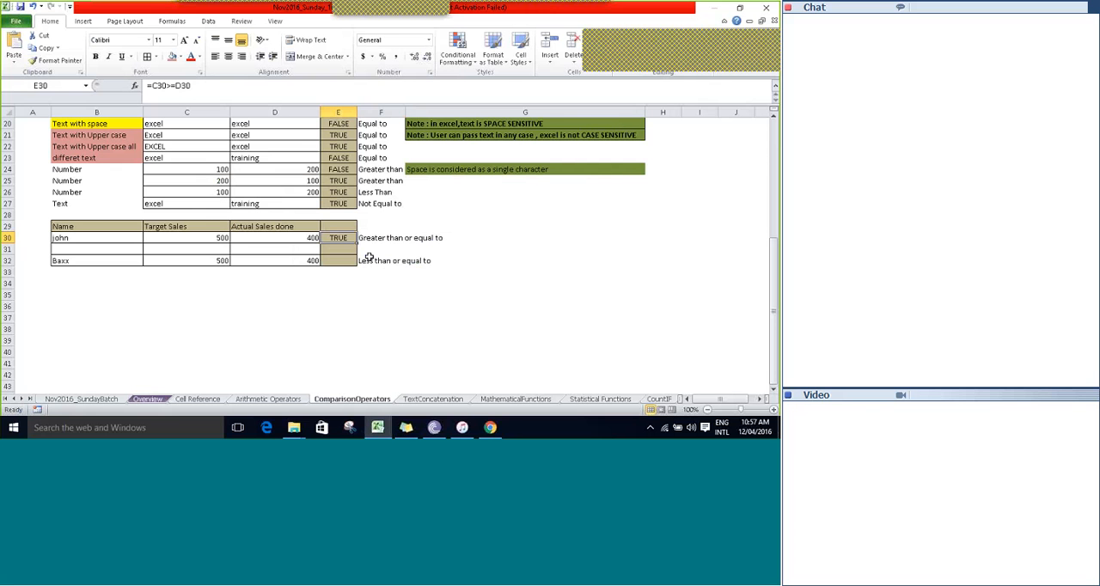
{"action": "key", "text": "Down"}
{"action": "key", "text": "Down"}
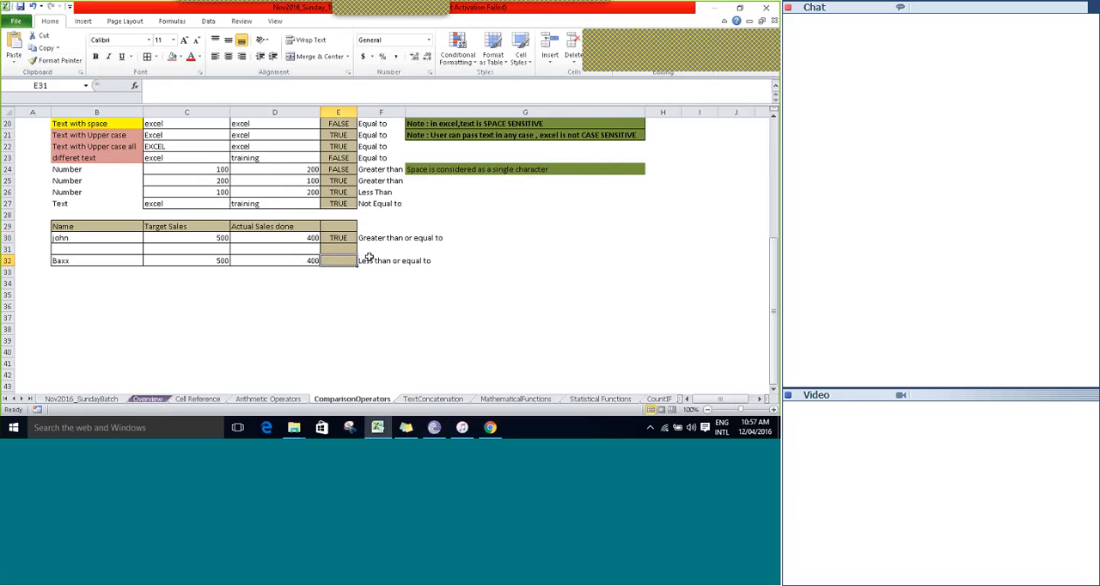
{"action": "type", "text": "=C32"}
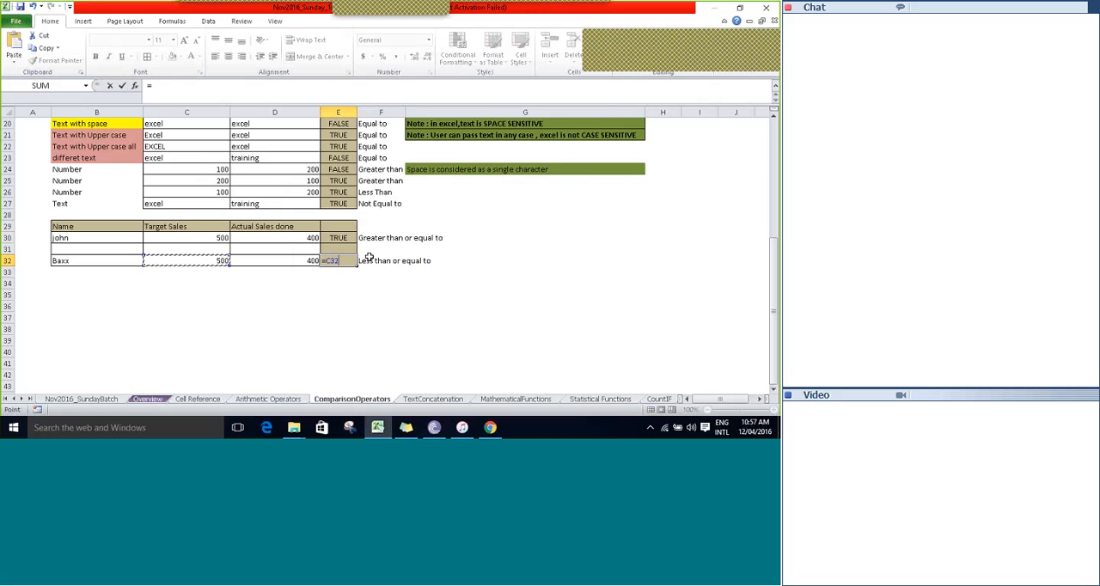
{"action": "type", "text": "<=D32"}
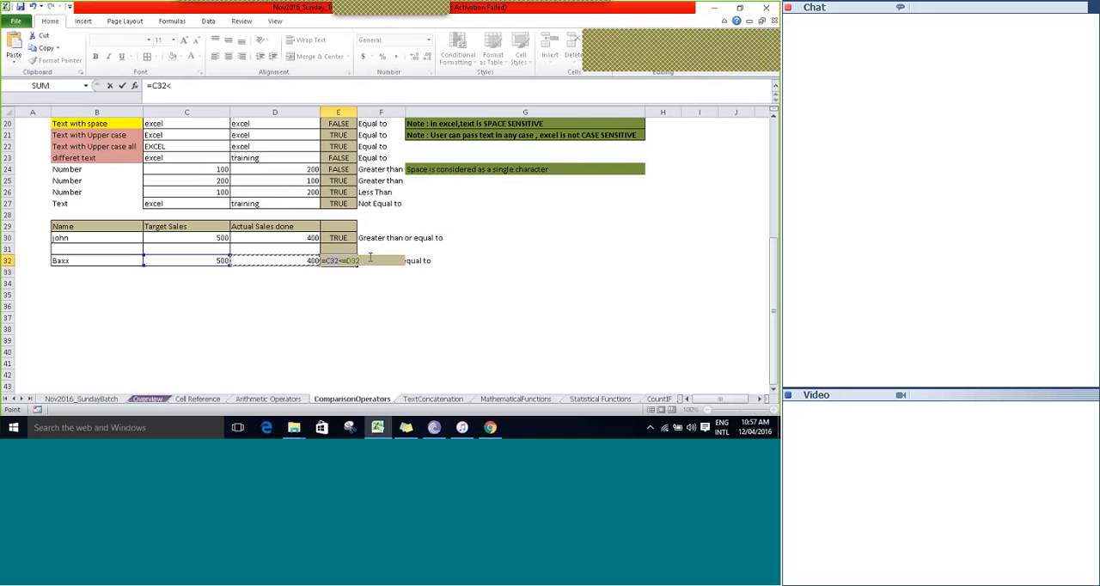
{"action": "key", "text": "ctrl+Return"}
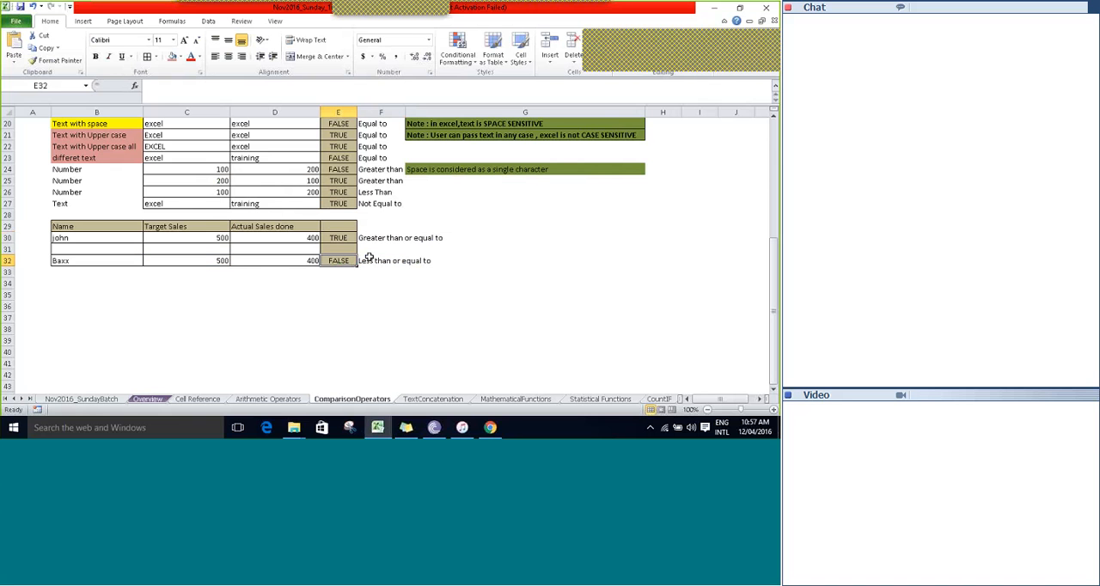
Examine the formula in E32 and the Target Sales and Actual Sales values it compares.
{"action": "key", "text": "F2"}
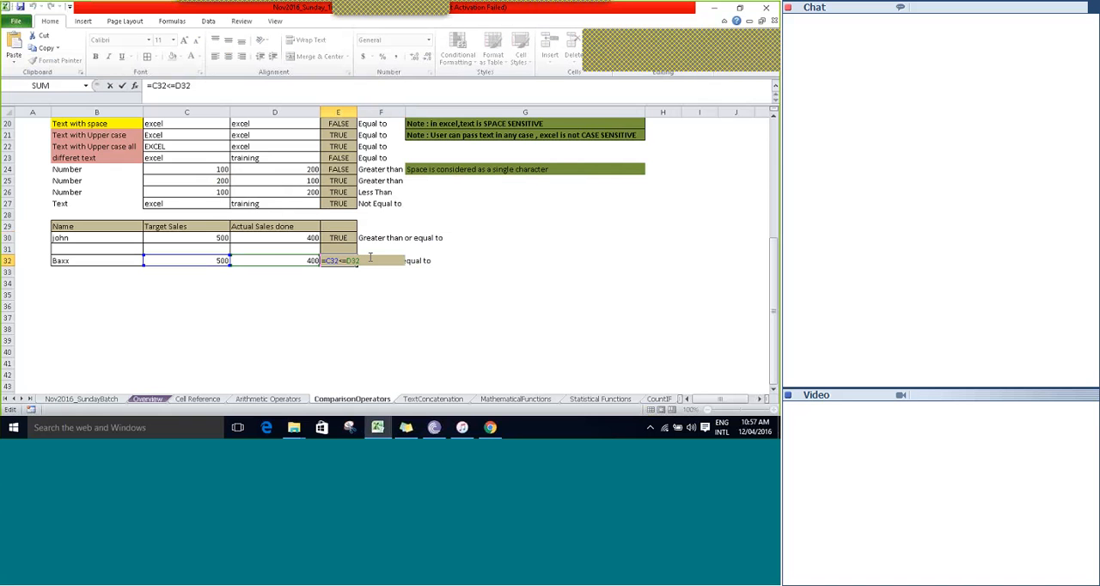
{"action": "left_click", "coordinate": [369, 258]}
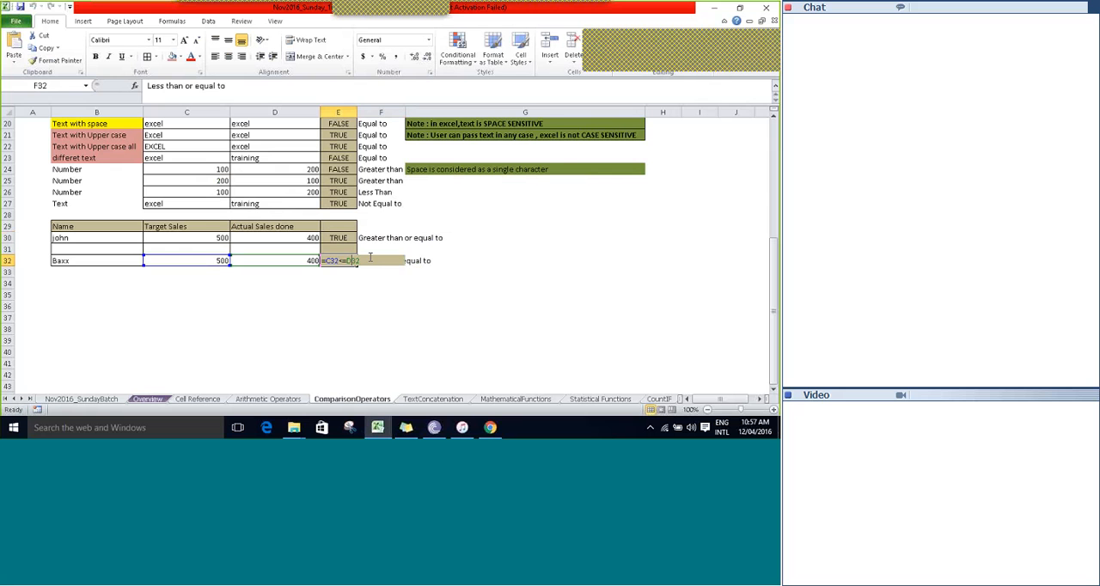
{"action": "key", "text": "Left"}
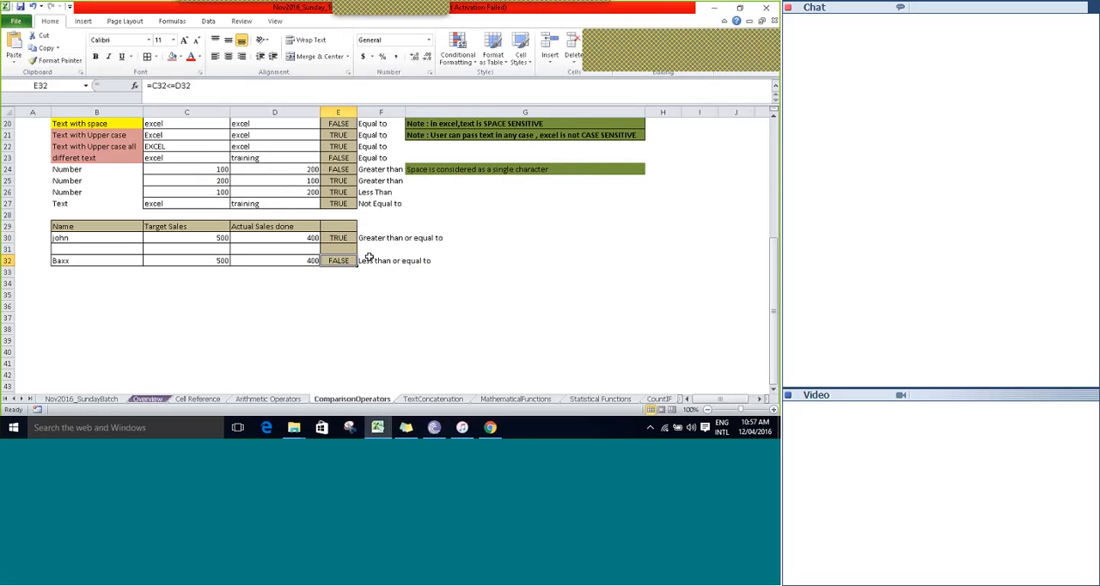
{"action": "key", "text": "Left"}
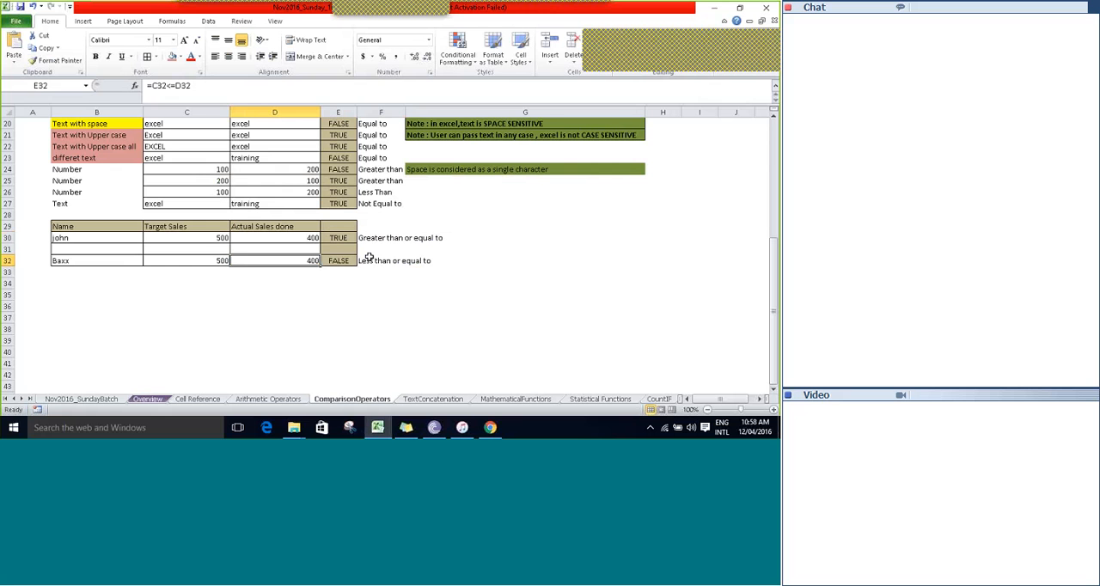
{"action": "key", "text": "Left"}
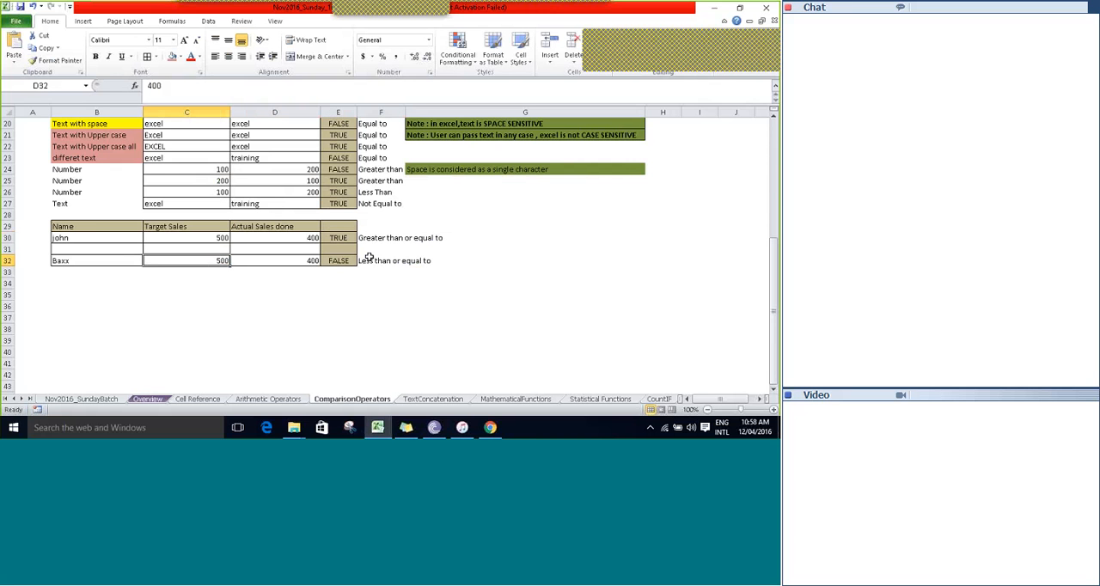
{"action": "key", "text": "Right"}
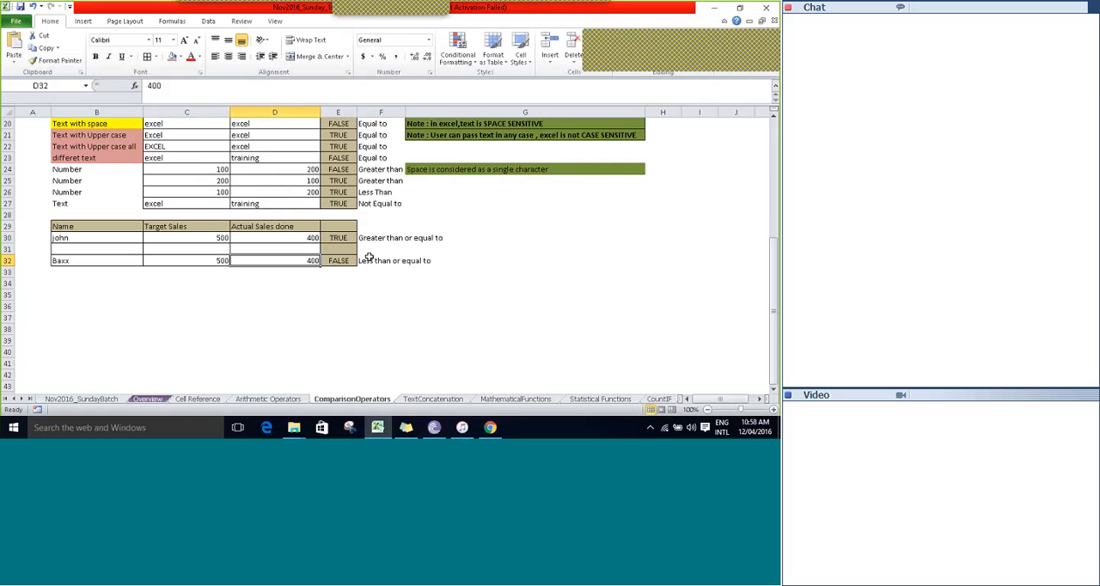
{"action": "key", "text": "Right"}
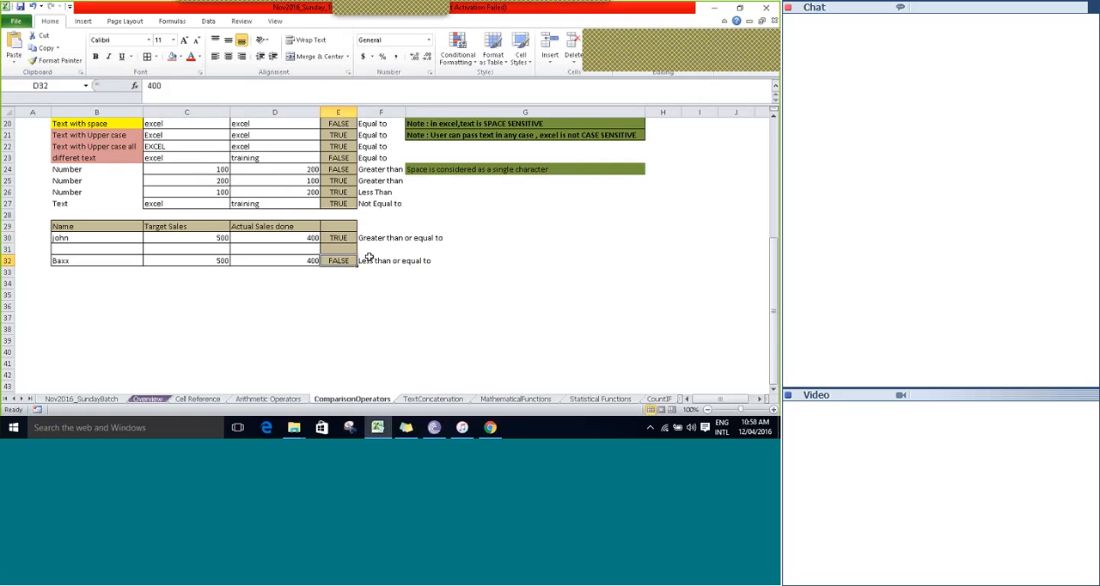
Review the comparison operators in C4:C9 one by one, along with the possible outputs listed beneath them.
{"action": "key", "text": "Up"}
{"action": "key", "text": "Up"}
{"action": "key", "text": "Up"}
{"action": "key", "text": "Up"}
{"action": "key", "text": "Up"}
{"action": "key", "text": "Up"}
{"action": "key", "text": "Up"}
{"action": "key", "text": "Up"}
{"action": "key", "text": "Up"}
{"action": "key", "text": "Up"}
{"action": "key", "text": "Up"}
{"action": "key", "text": "Up"}
{"action": "key", "text": "Up"}
{"action": "key", "text": "Up"}
{"action": "key", "text": "Up"}
{"action": "key", "text": "Up"}
{"action": "key", "text": "Up"}
{"action": "key", "text": "Up"}
{"action": "key", "text": "Up"}
{"action": "key", "text": "Up"}
{"action": "key", "text": "Up"}
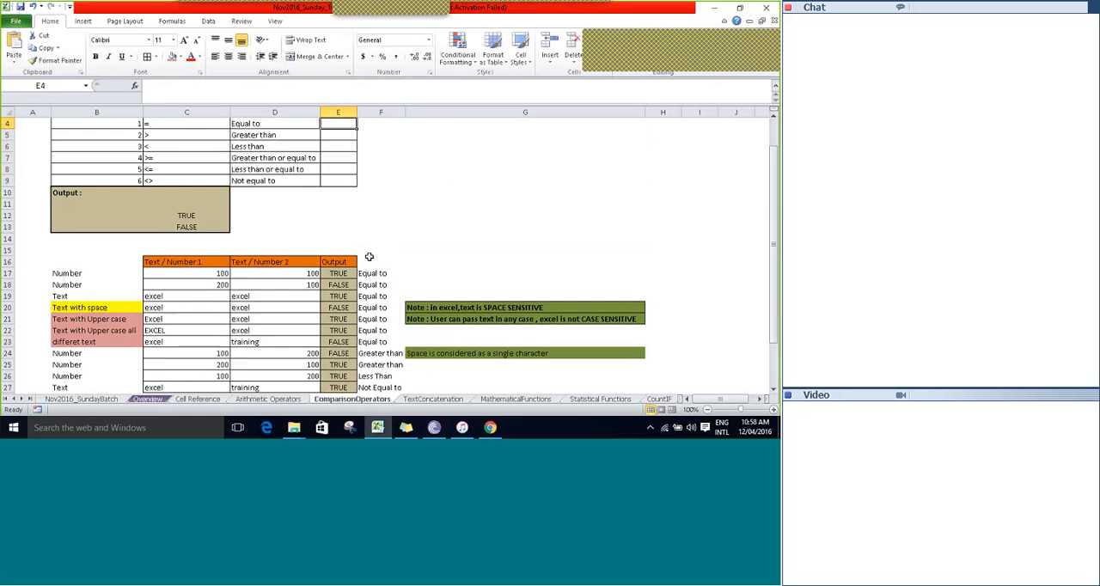
{"action": "key", "text": "Left"}
{"action": "key", "text": "Left"}
{"action": "key", "text": "Down"}
{"action": "key", "text": "Down"}
{"action": "key", "text": "Down"}
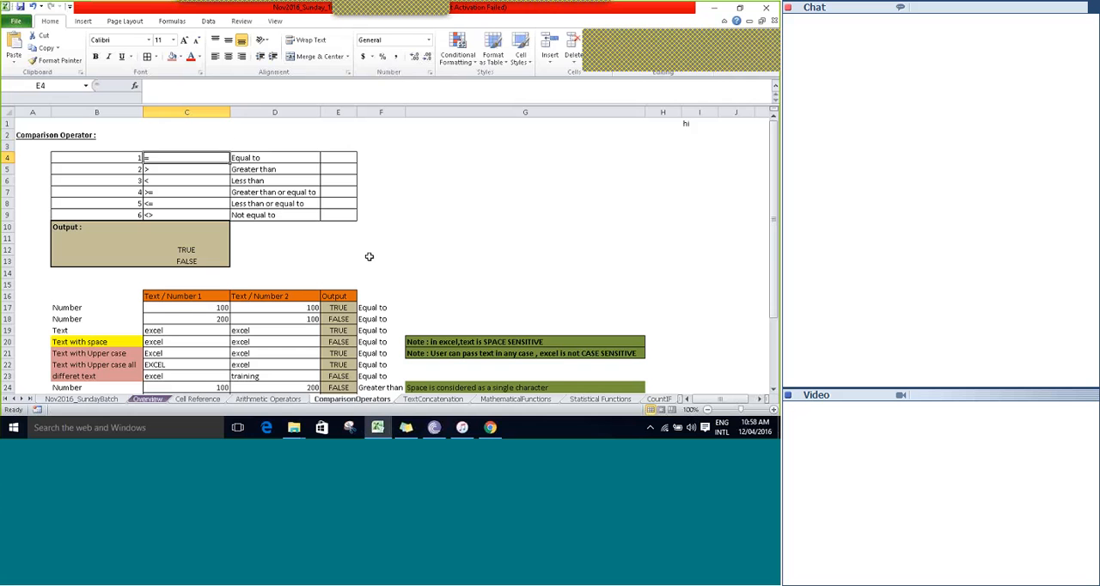
{"action": "key", "text": "Down"}
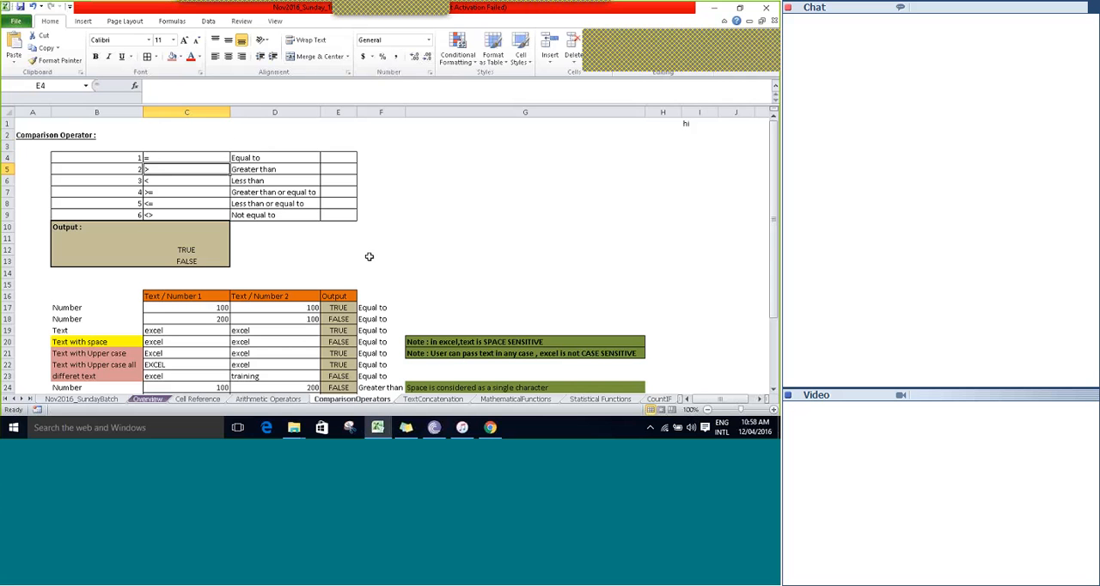
{"action": "key", "text": "Down"}
{"action": "key", "text": "Down"}
{"action": "key", "text": "Down"}
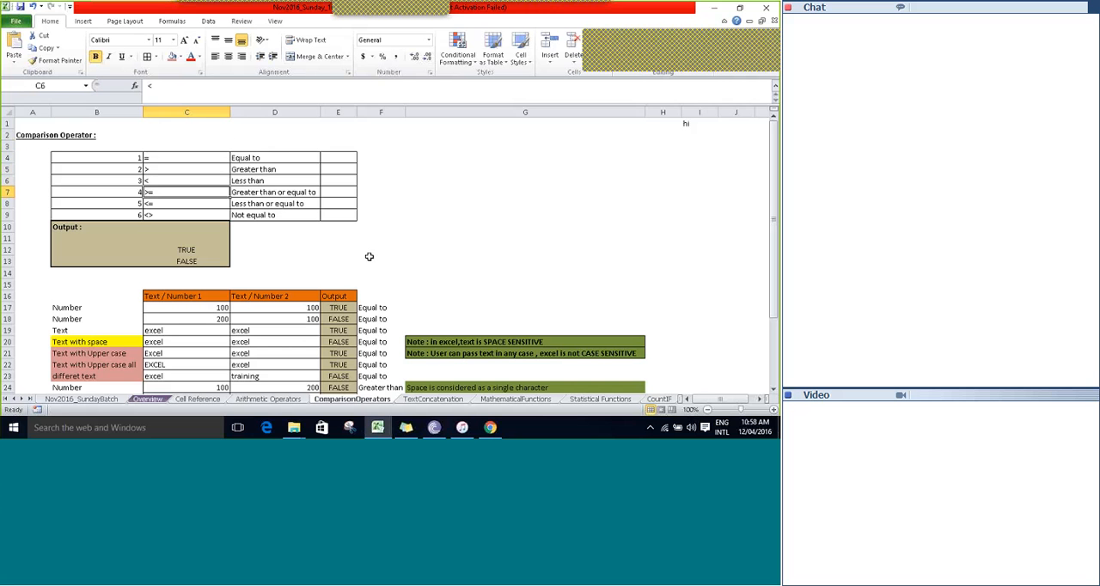
{"action": "key", "text": "Down"}
{"action": "key", "text": "Down"}
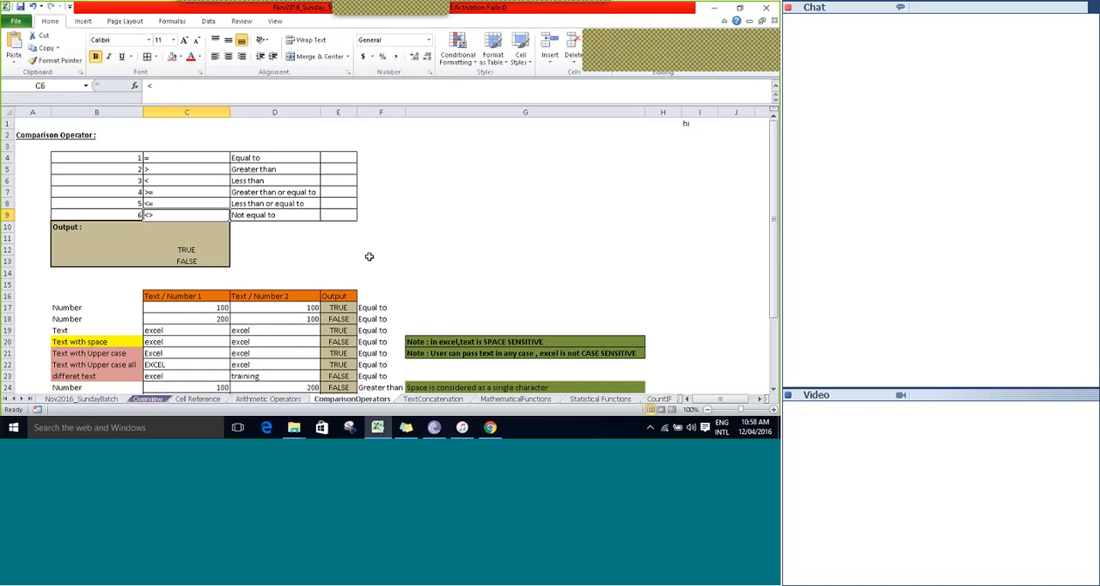
{"action": "key", "text": "Down"}
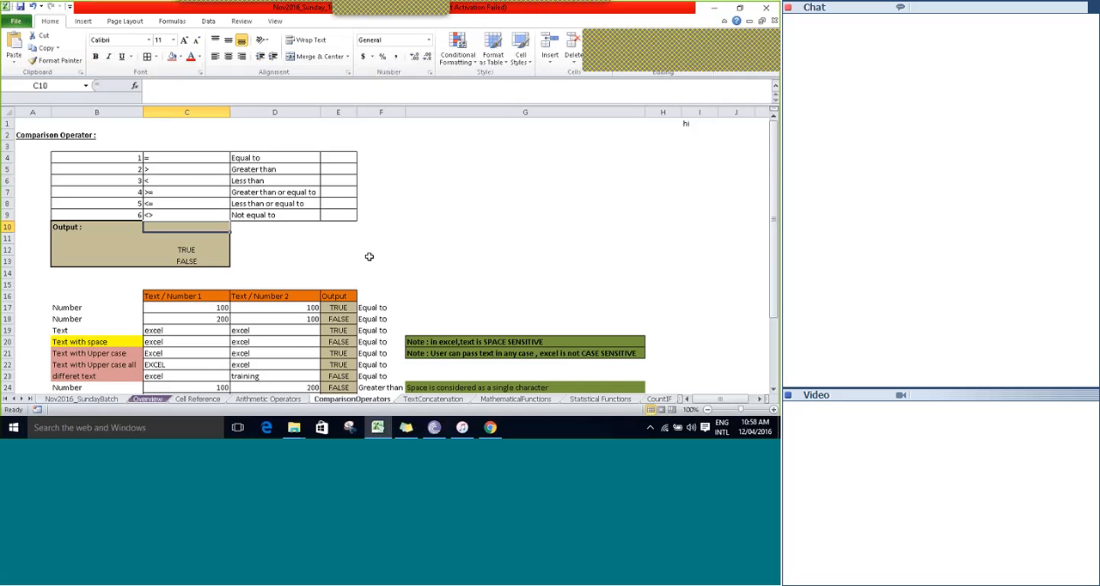
{"action": "key", "text": "Down"}
{"action": "key", "text": "Down"}
{"action": "key", "text": "Down"}
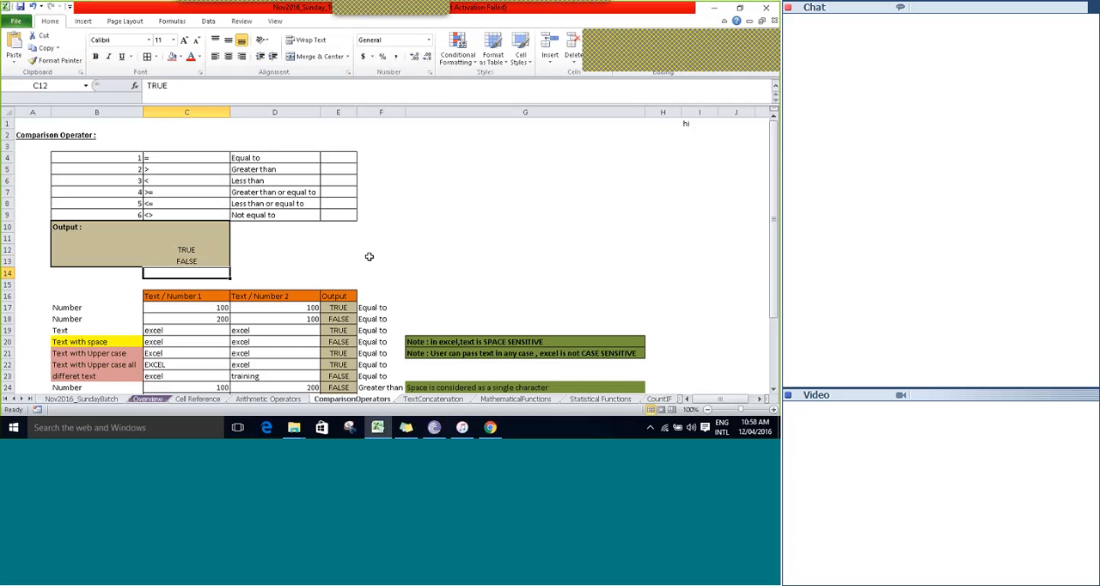
Read the column G notes on space sensitivity, case sensitivity and the space character beside the comparison examples.
{"action": "key", "text": "Right"}
{"action": "key", "text": "Right"}
{"action": "key", "text": "Right"}
{"action": "key", "text": "Down"}
{"action": "key", "text": "Down"}
{"action": "key", "text": "Down"}
{"action": "key", "text": "Down"}
{"action": "key", "text": "Down"}
{"action": "key", "text": "Down"}
{"action": "key", "text": "Down"}
{"action": "key", "text": "Down"}
{"action": "key", "text": "Down"}
{"action": "key", "text": "Down"}
{"action": "key", "text": "Down"}
{"action": "key", "text": "Down"}
{"action": "key", "text": "Down"}
{"action": "key", "text": "Down"}
{"action": "key", "text": "Down"}
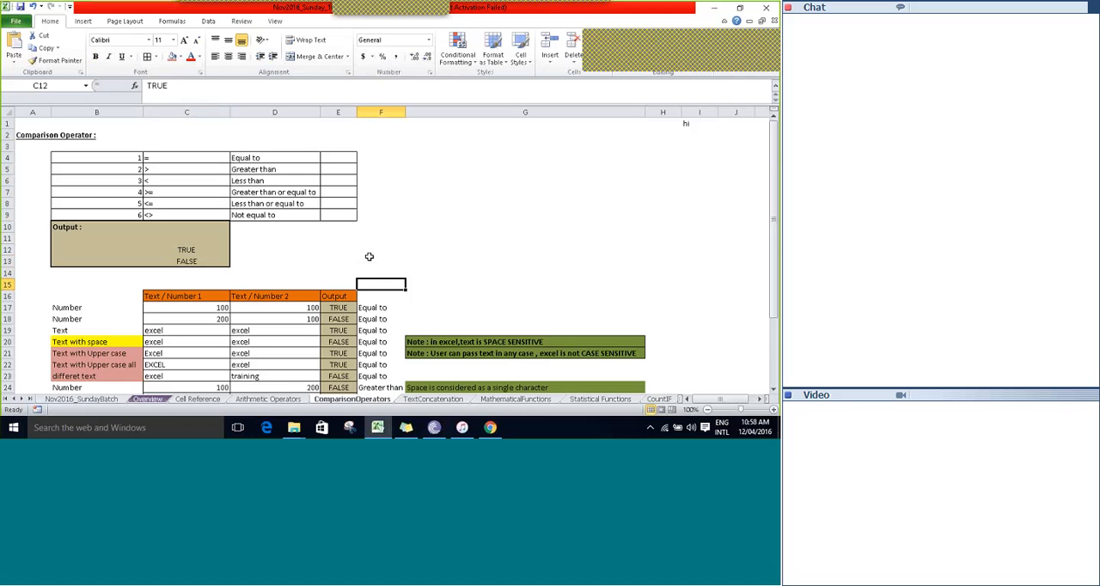
{"action": "left_click", "coordinate": [369, 259]}
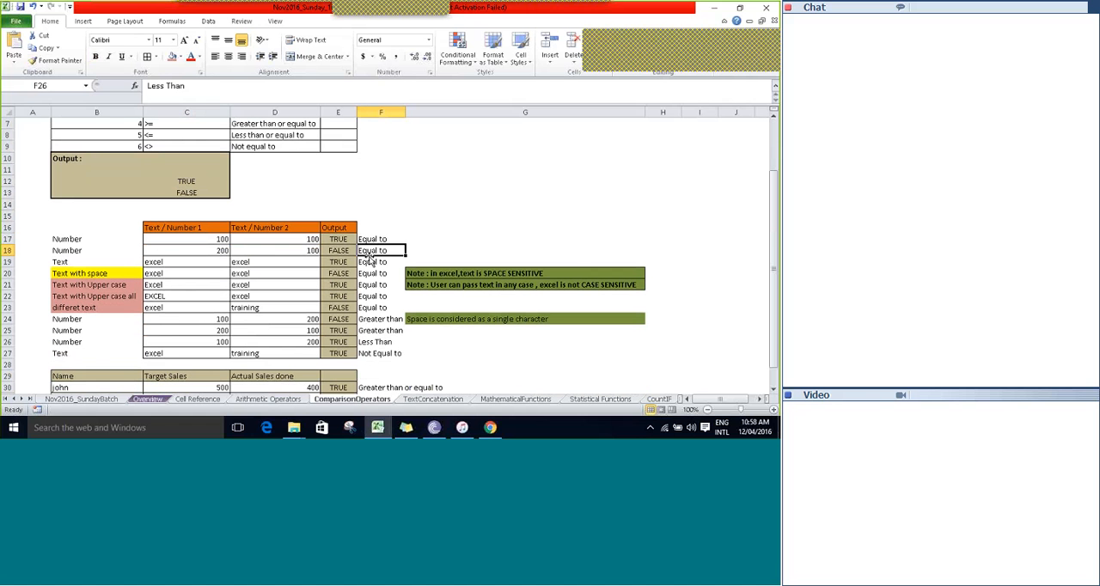
{"action": "key", "text": "Down"}
{"action": "key", "text": "Right"}
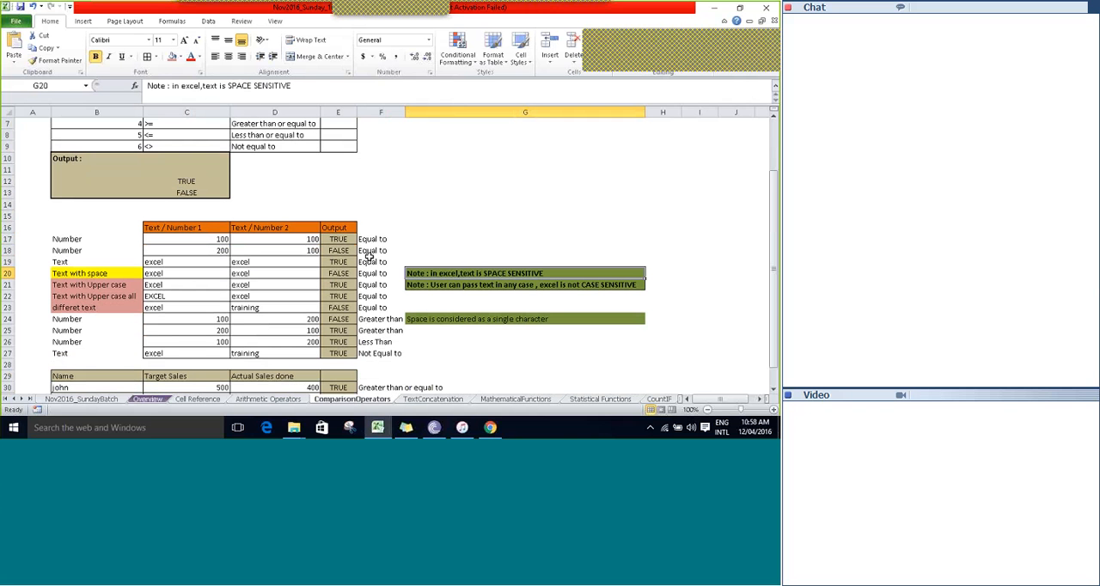
{"action": "key", "text": "Down"}
{"action": "key", "text": "Down"}
{"action": "key", "text": "Down"}
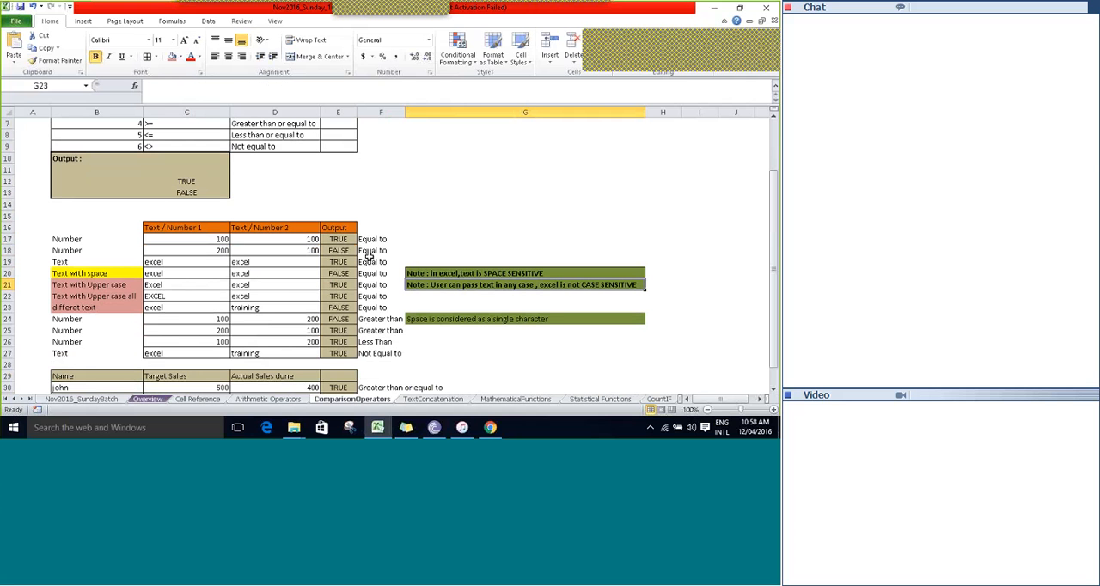
{"action": "key", "text": "Down"}
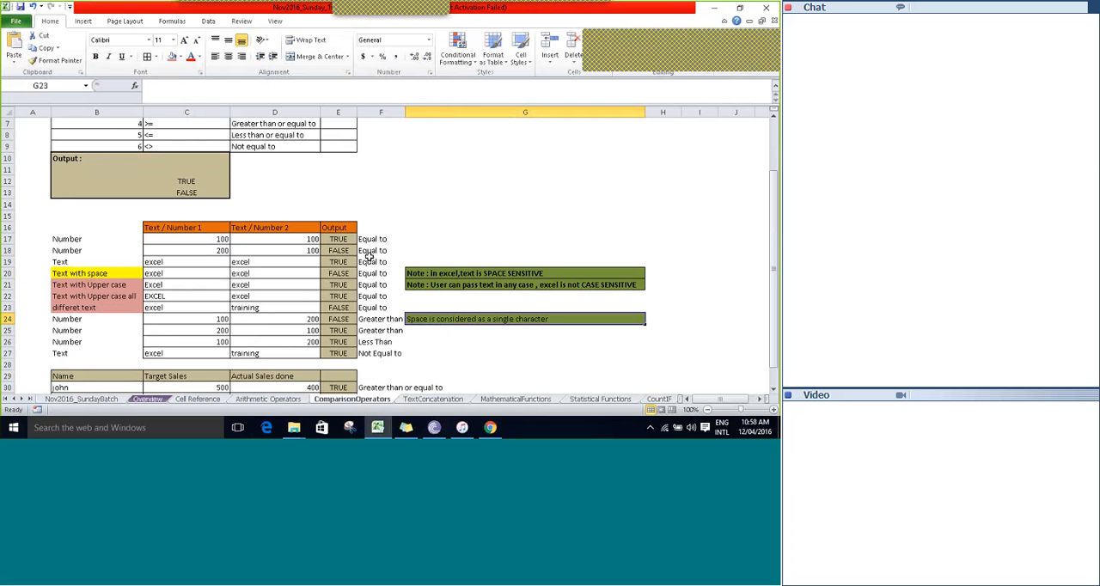
{"action": "key", "text": "Up"}
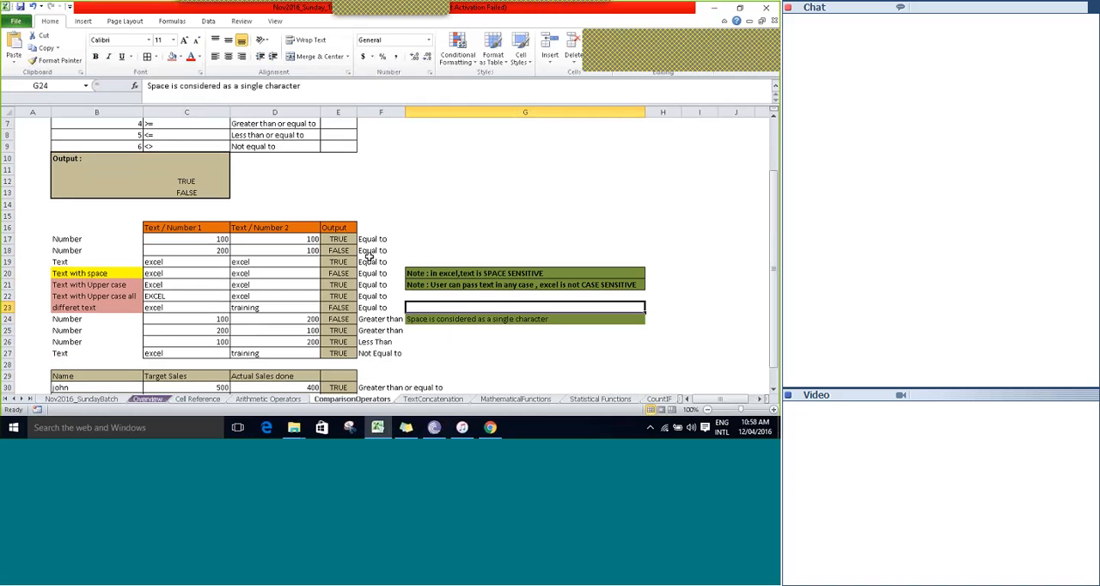
{"action": "key", "text": "Up"}
{"action": "key", "text": "Up"}
{"action": "key", "text": "Up"}
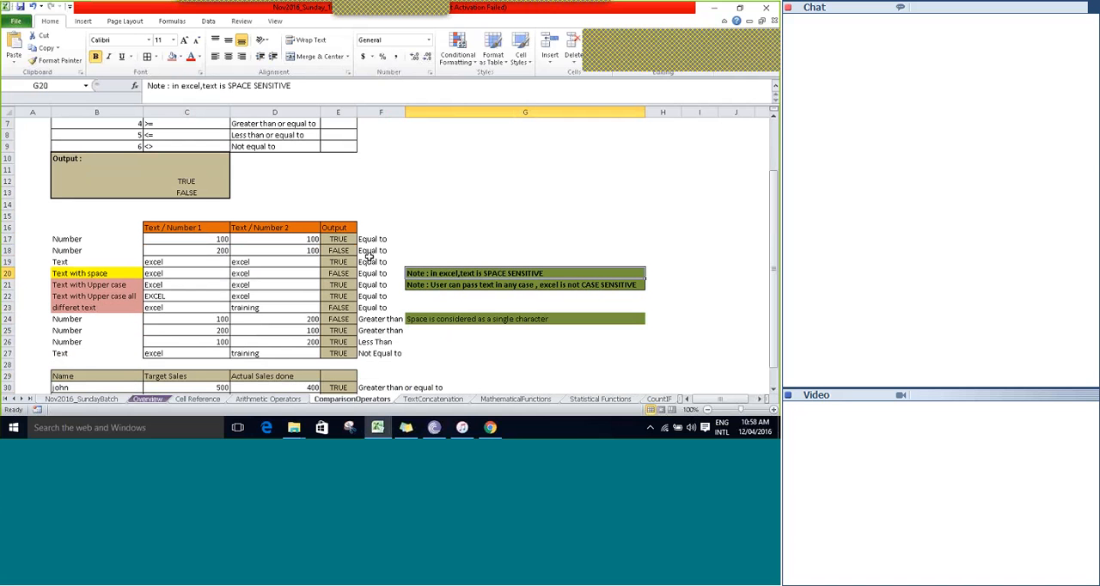
{"action": "key", "text": "Down"}
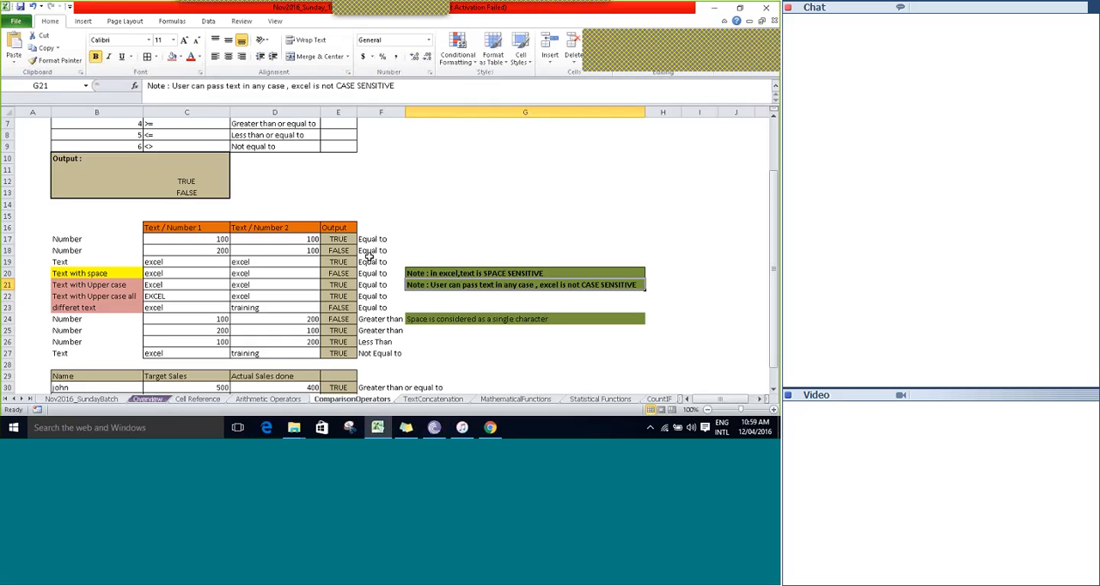
{"action": "key", "text": "Return"}
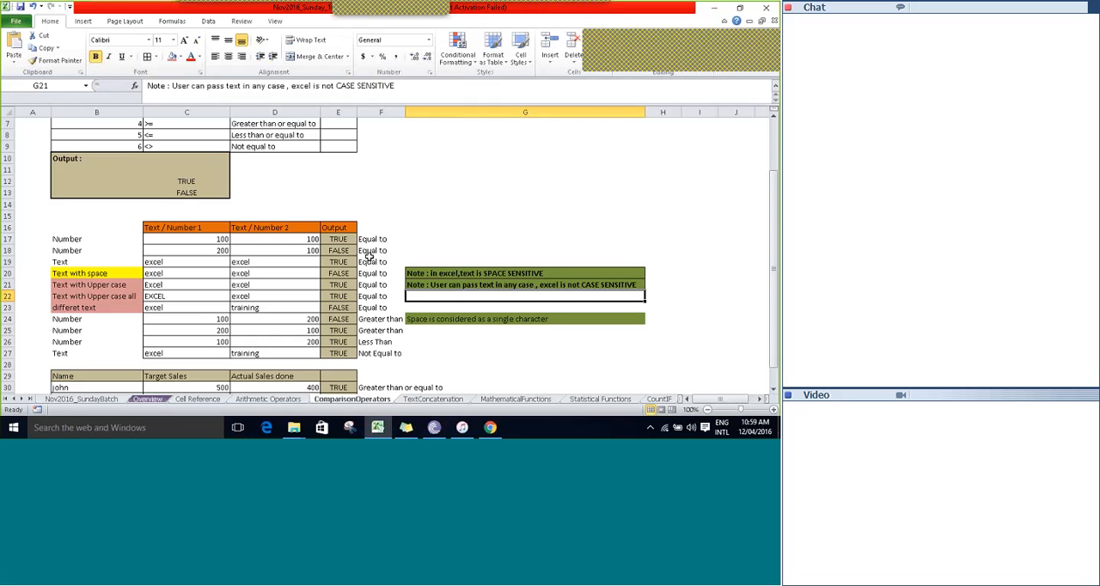
{"action": "key", "text": "Down"}
{"action": "key", "text": "Down"}
{"action": "key", "text": "Down"}
{"action": "key", "text": "Down"}
{"action": "key", "text": "Down"}
{"action": "key", "text": "Down"}
{"action": "key", "text": "Down"}
{"action": "key", "text": "Down"}
{"action": "key", "text": "Down"}
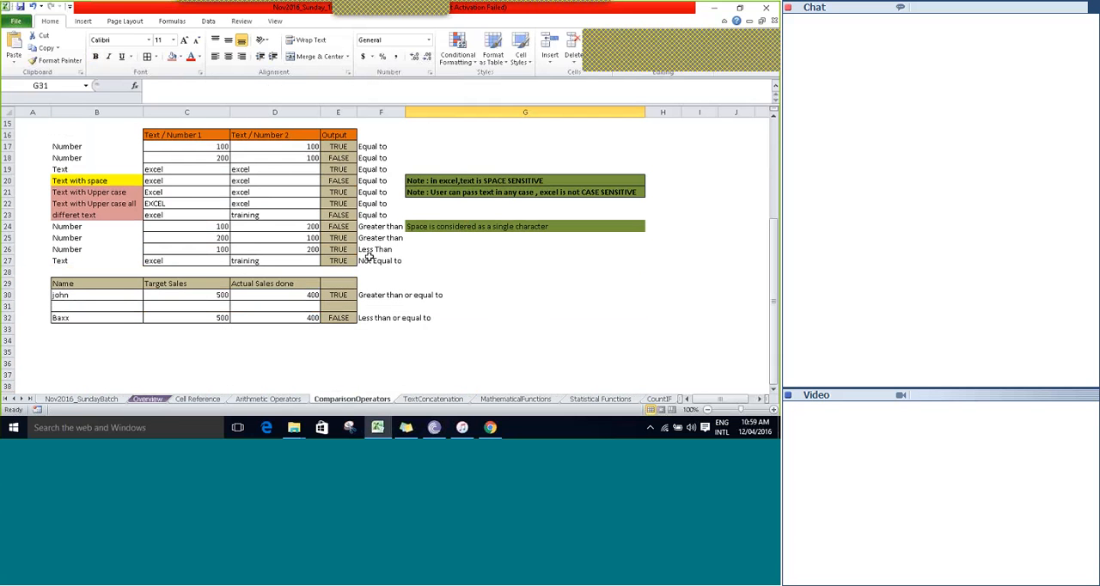
{"action": "key", "text": "Up"}
{"action": "key", "text": "Up"}
{"action": "key", "text": "Up"}
{"action": "key", "text": "Up"}
{"action": "key", "text": "Up"}
{"action": "key", "text": "Up"}
{"action": "key", "text": "Up"}
{"action": "key", "text": "Up"}
{"action": "key", "text": "Up"}
{"action": "key", "text": "Up"}
{"action": "key", "text": "Up"}
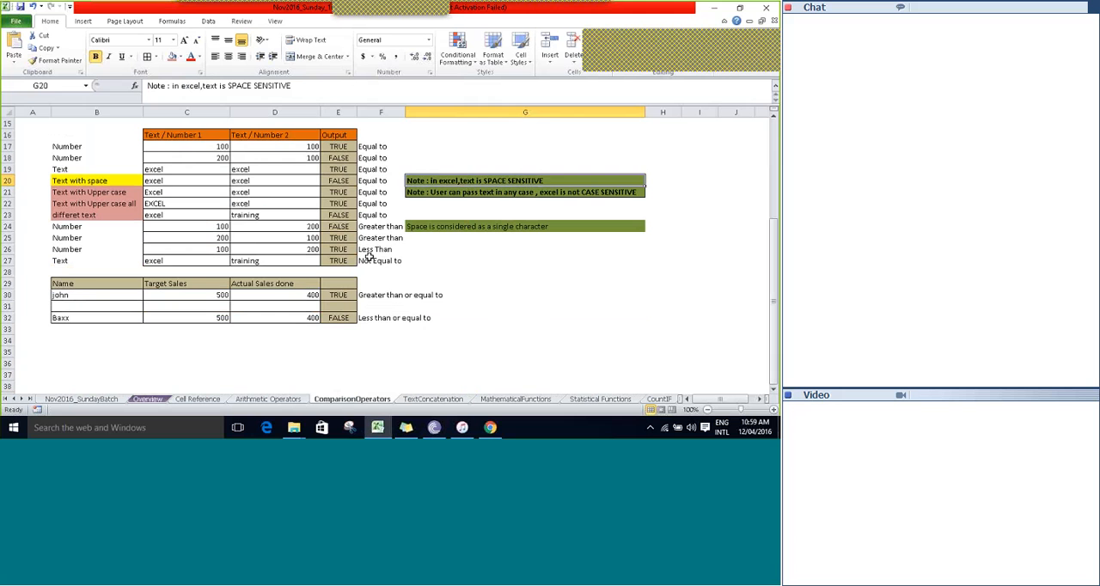
Go back to the start of the sheet and look over the comparison operator list once more.
{"action": "key", "text": "ctrl+Up"}
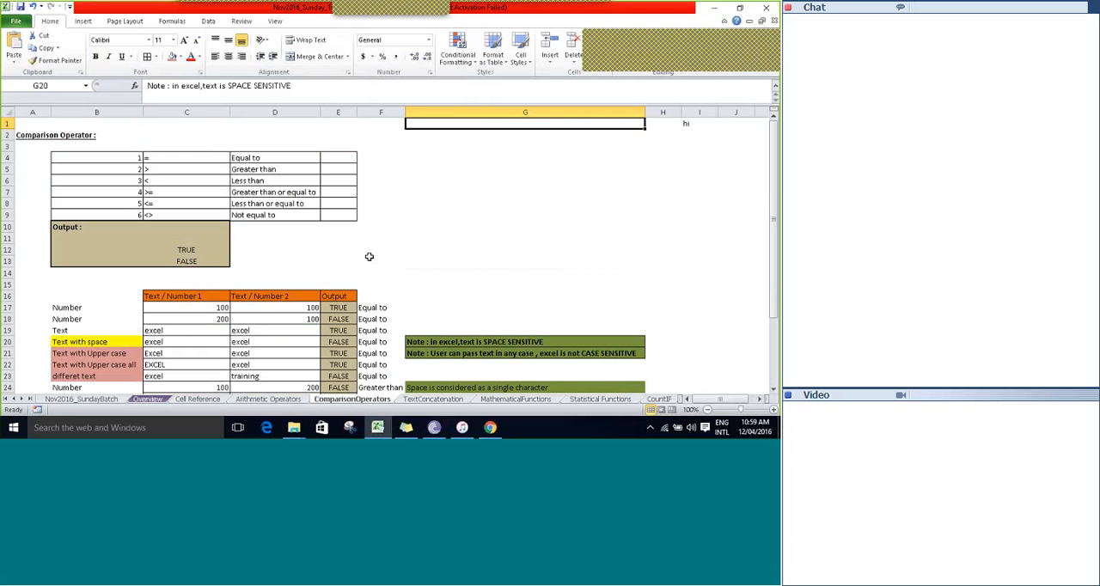
{"action": "key", "text": "Left"}
{"action": "key", "text": "Left"}
{"action": "key", "text": "Left"}
{"action": "key", "text": "Left"}
{"action": "key", "text": "Left"}
{"action": "key", "text": "Left"}
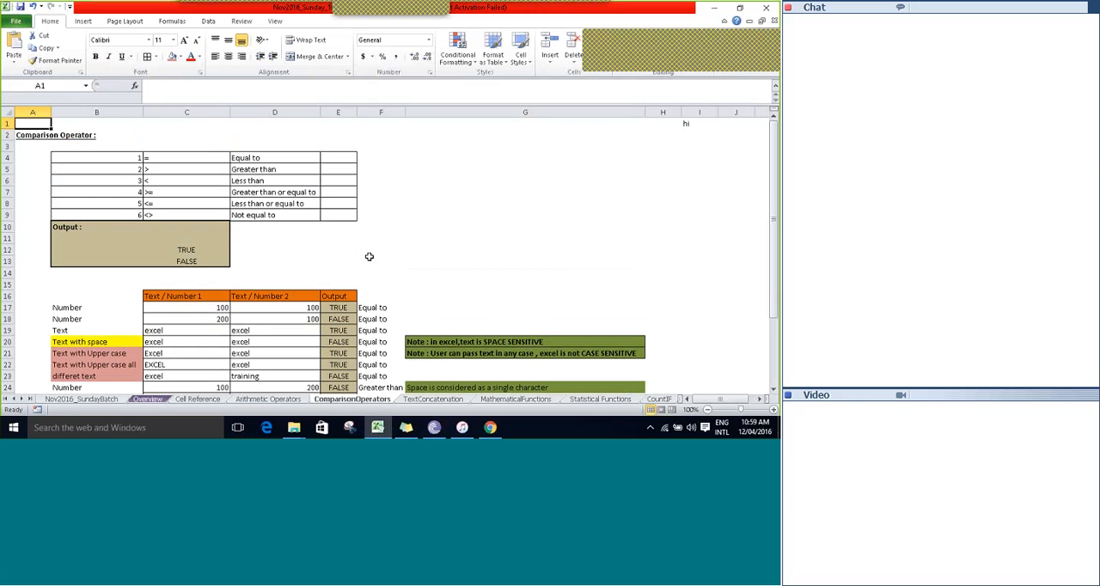
{"action": "key", "text": "Right"}
{"action": "key", "text": "Right"}
{"action": "key", "text": "Down"}
{"action": "key", "text": "Down"}
{"action": "key", "text": "Down"}
{"action": "key", "text": "Down"}
{"action": "key", "text": "Down"}
{"action": "key", "text": "Down"}
{"action": "key", "text": "Down"}
{"action": "key", "text": "Down"}
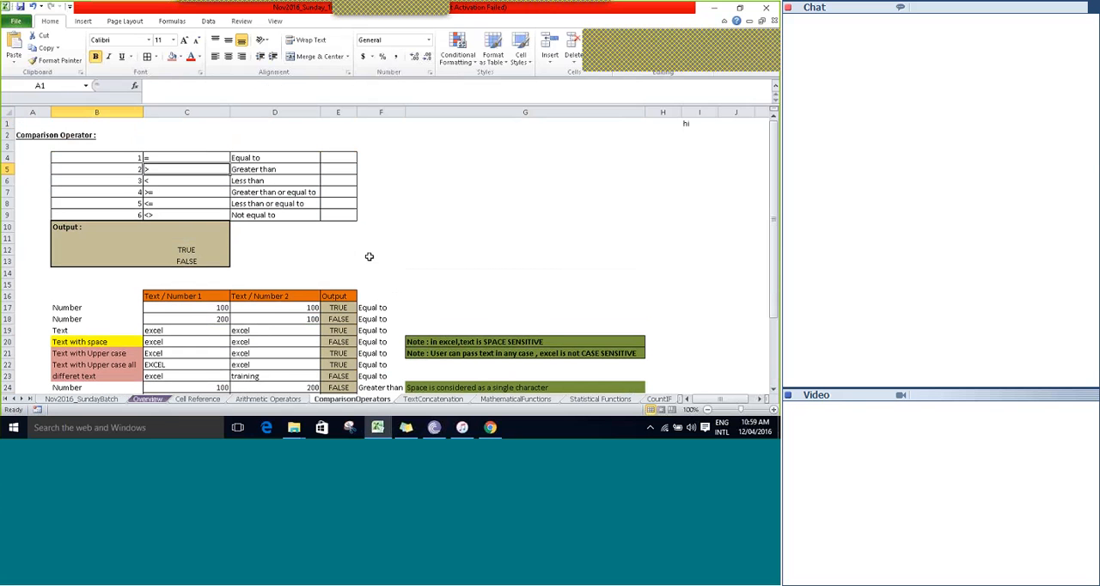
{"action": "key", "text": "Right"}
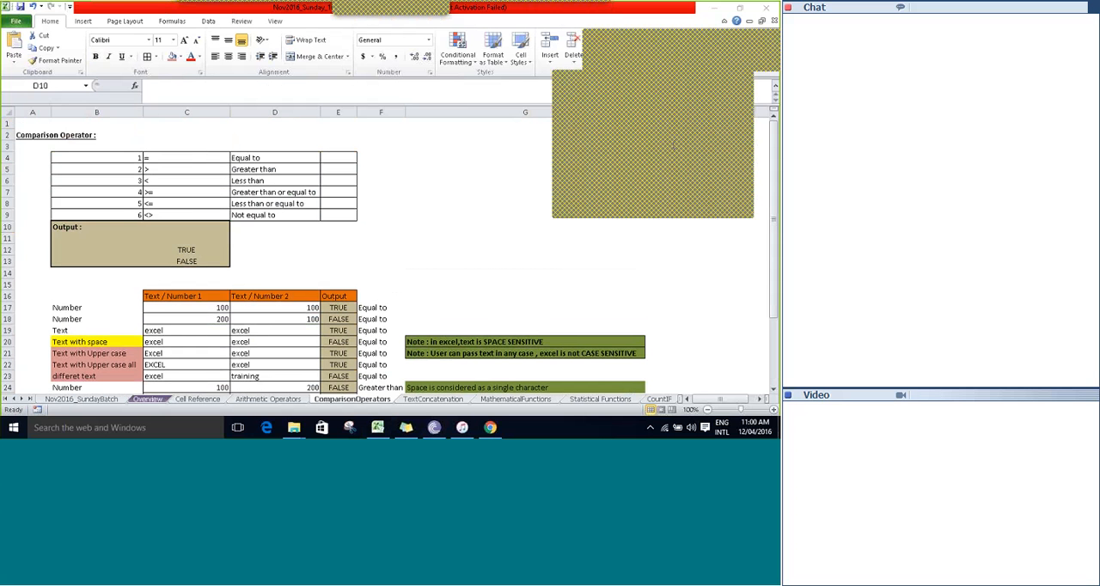
Open the TextConcatenation sheet, with a brief look at the MathematicalFunctions sheet before returning to it.
{"action": "left_click", "coordinate": [434, 400]}
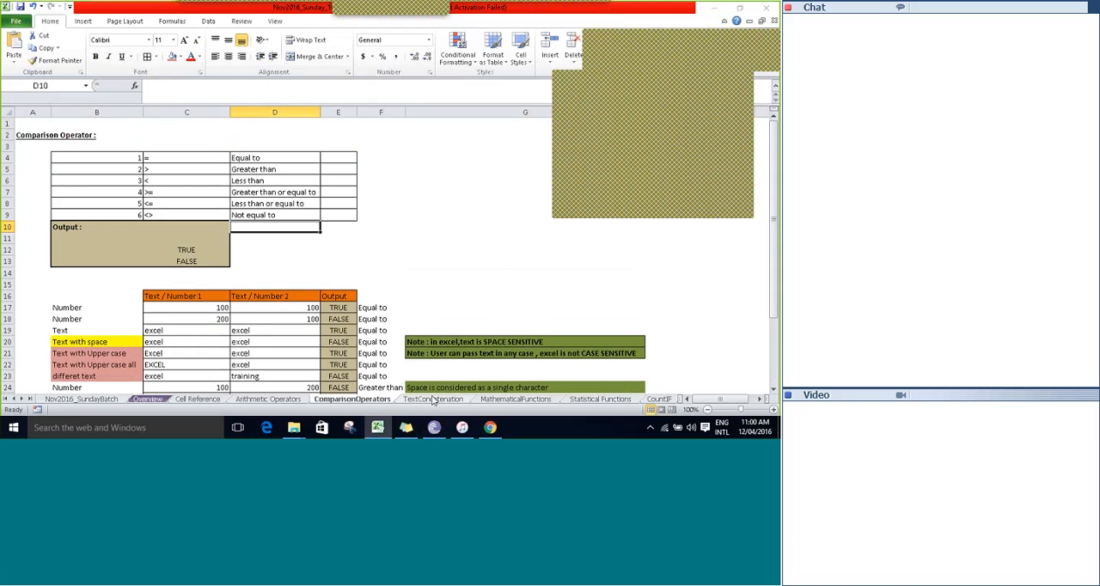
{"action": "left_click", "coordinate": [433, 399]}
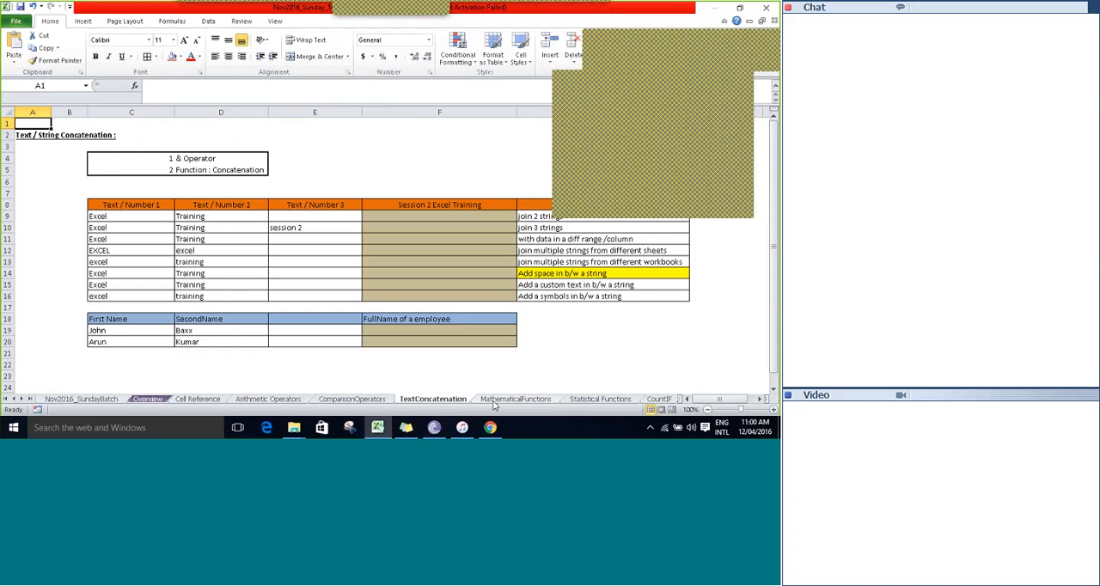
{"action": "left_click", "coordinate": [514, 399]}
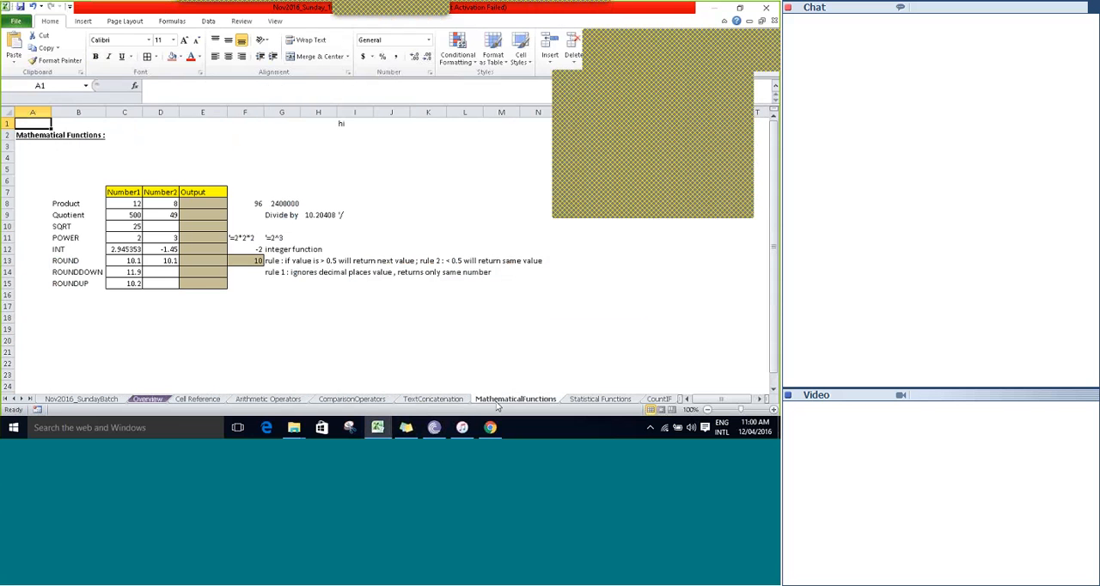
{"action": "left_click", "coordinate": [433, 399]}
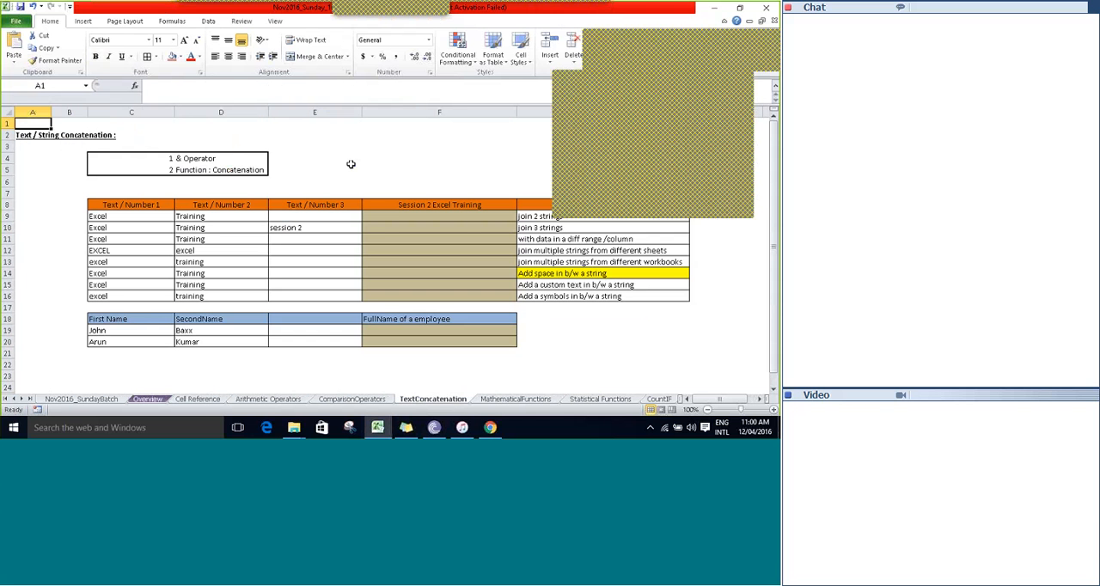
{"action": "left_click", "coordinate": [339, 149]}
{"action": "left_click", "coordinate": [284, 122]}
{"action": "left_click", "coordinate": [215, 113]}
{"action": "left_click", "coordinate": [165, 123]}
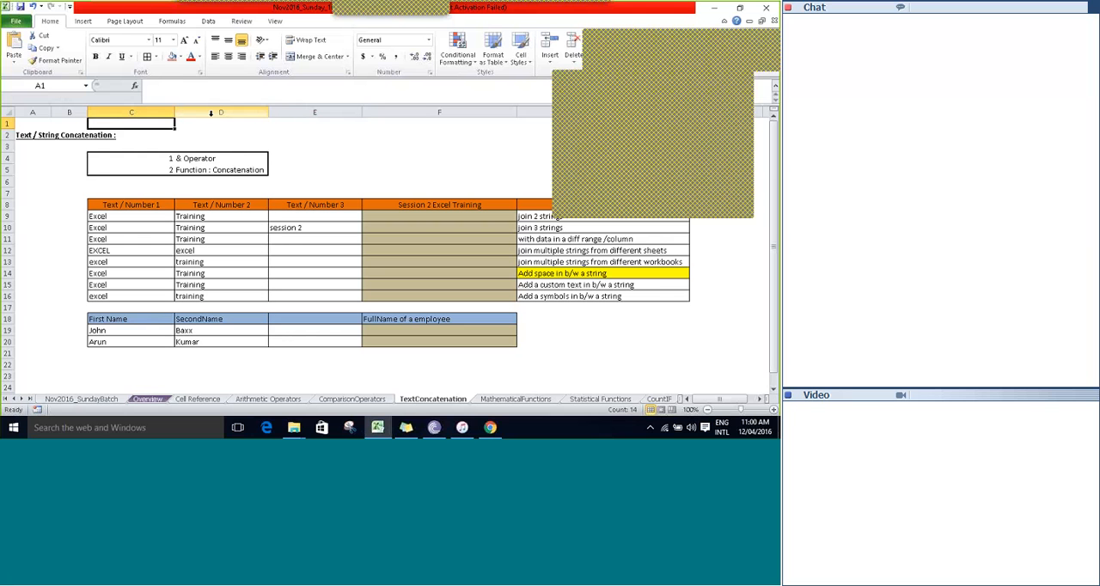
{"action": "key", "text": "ctrl+Home"}
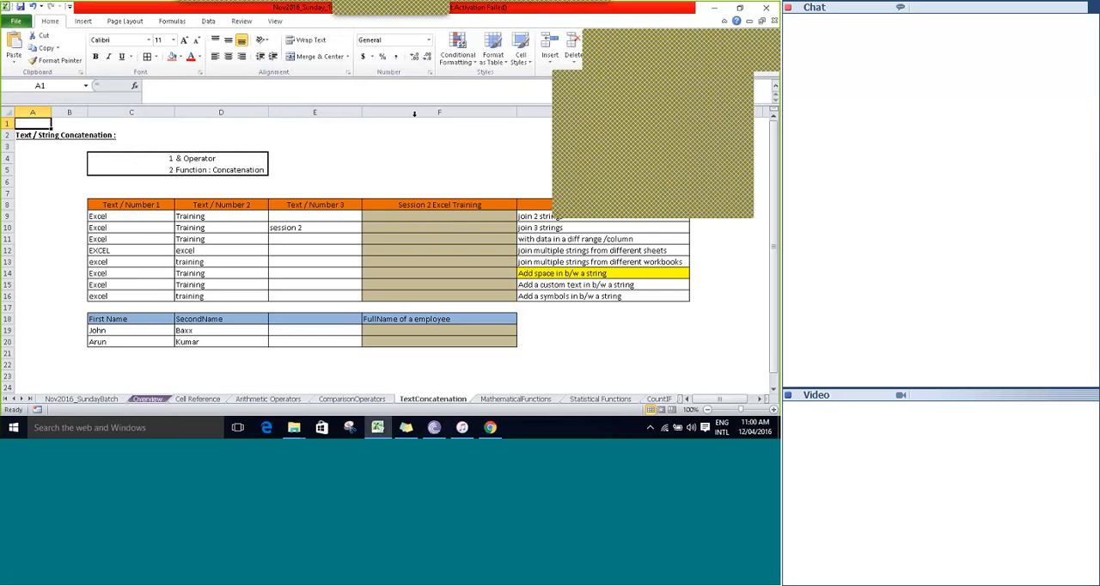
{"action": "left_click", "coordinate": [654, 202]}
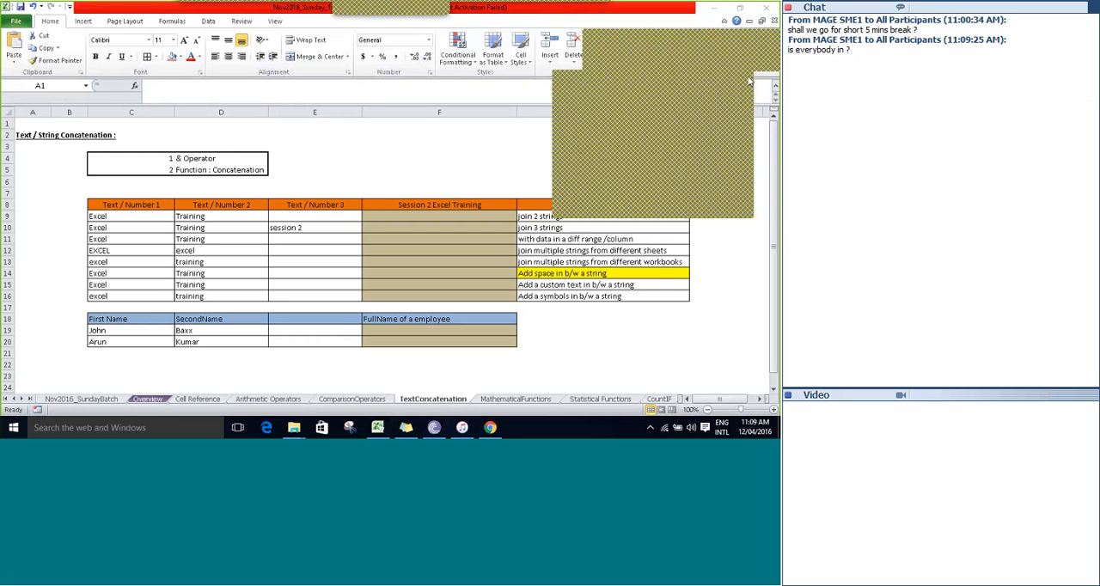
Examine the Text / String Concatenation heading and the two methods listed in D4:D5, the & operator and the concatenation function.
{"action": "left_click", "coordinate": [332, 160]}
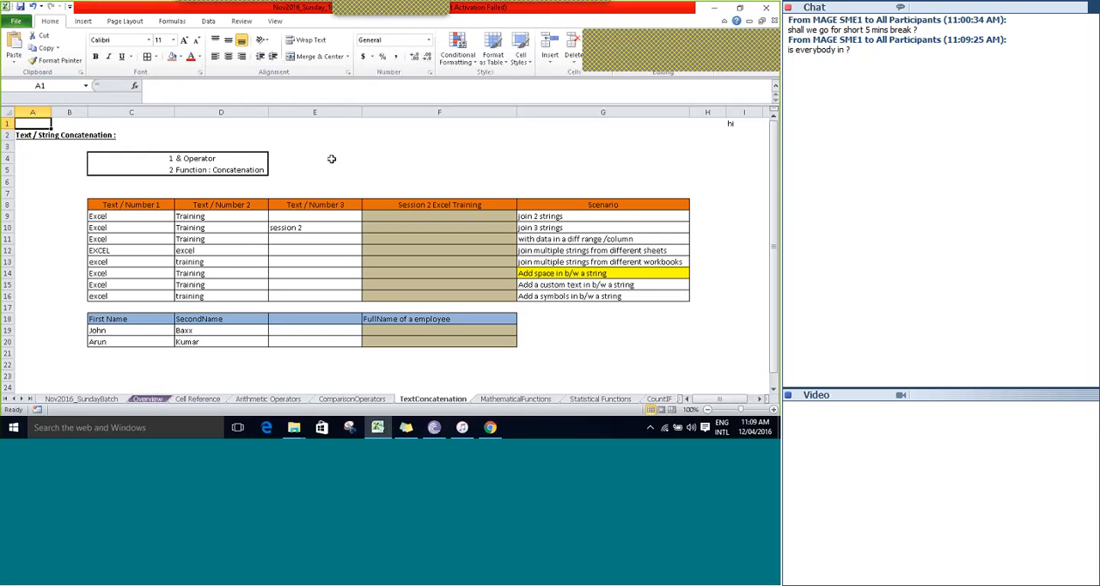
{"action": "key", "text": "Down"}
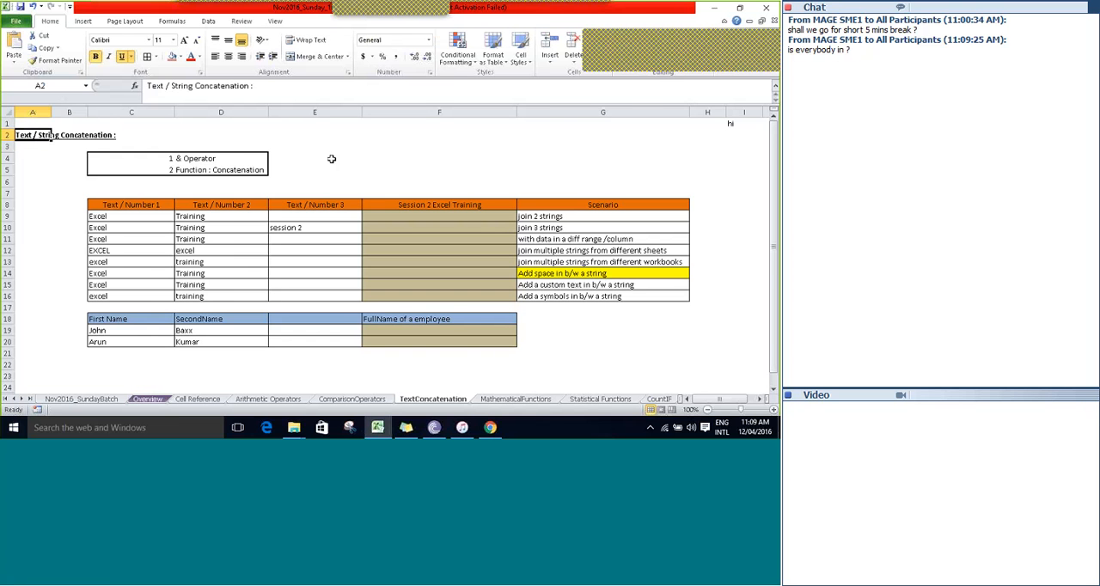
{"action": "key", "text": "Right"}
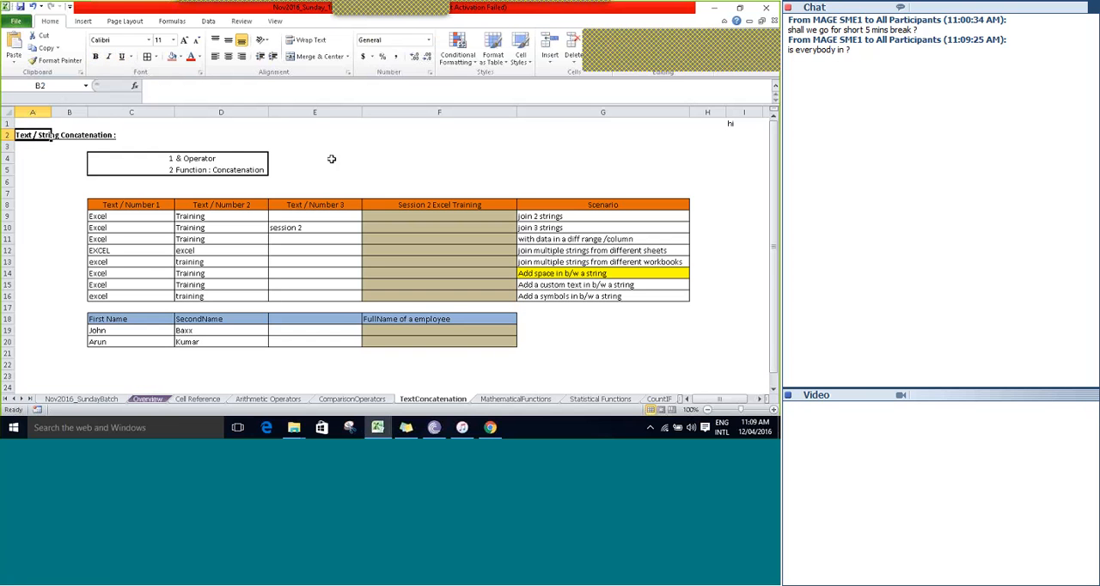
{"action": "key", "text": "Down"}
{"action": "key", "text": "Right"}
{"action": "key", "text": "Down"}
{"action": "key", "text": "Right"}
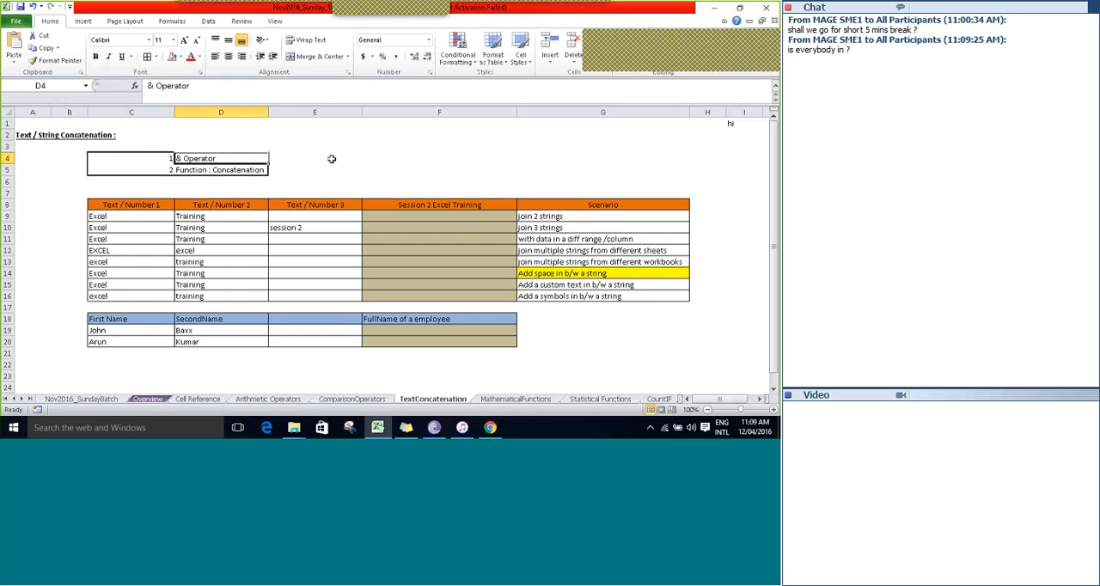
{"action": "key", "text": "Down"}
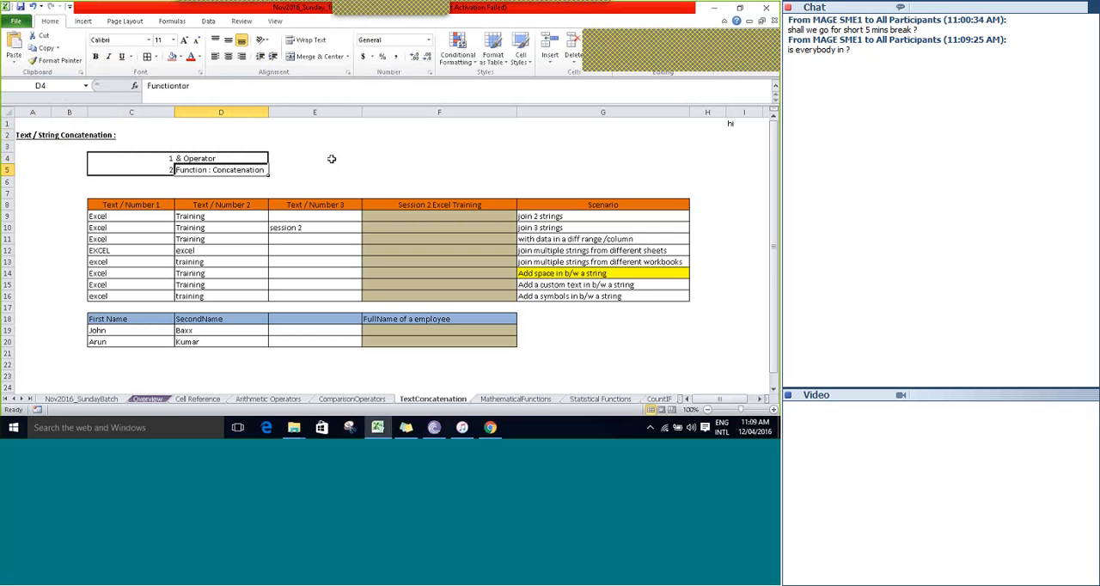
{"action": "key", "text": "Down"}
{"action": "key", "text": "Up"}
{"action": "key", "text": "Up"}
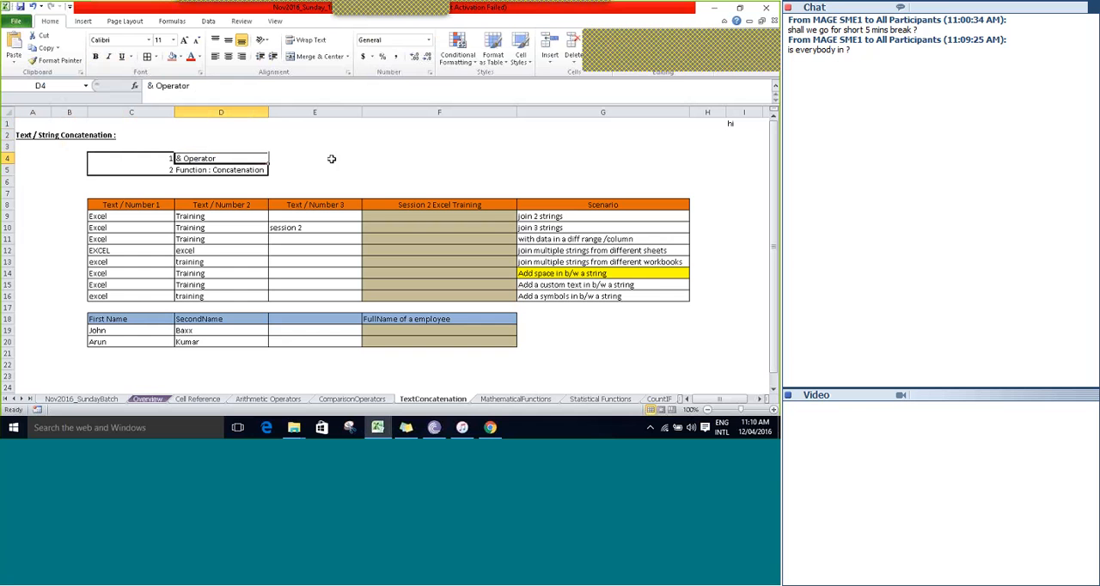
Examine the source texts in C9:E16 under the Text / Number 1, 2 and 3 headings.
{"action": "left_click", "coordinate": [332, 159]}
{"action": "key", "text": "Down"}
{"action": "key", "text": "Down"}
{"action": "key", "text": "Down"}
{"action": "key", "text": "Down"}
{"action": "key", "text": "Down"}
{"action": "key", "text": "Left"}
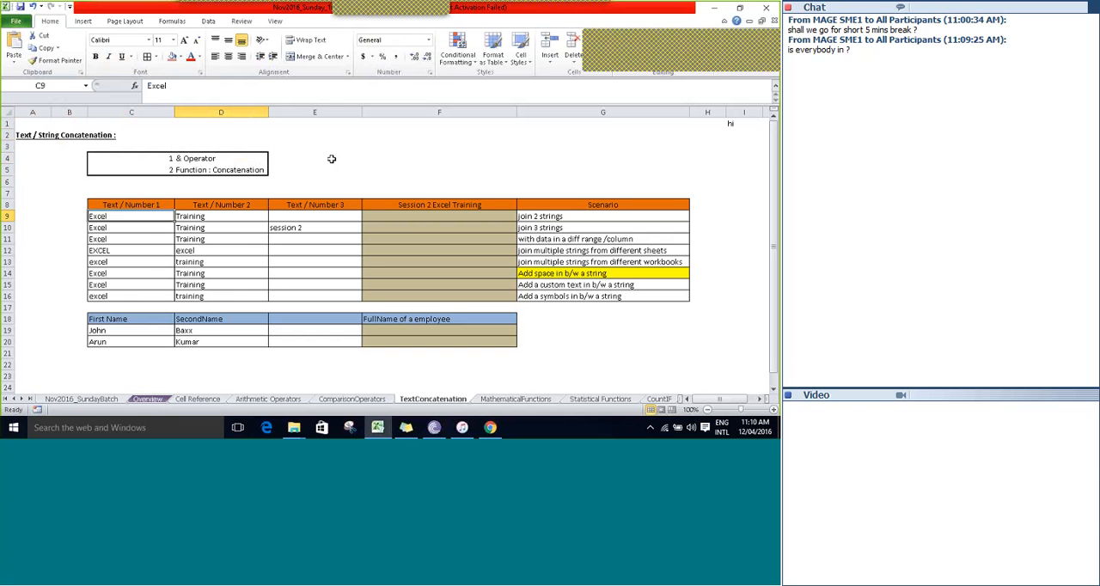
{"action": "key", "text": "shift+Right"}
{"action": "key", "text": "shift+Right"}
{"action": "key", "text": "shift+Right"}
{"action": "key", "text": "shift+Right"}
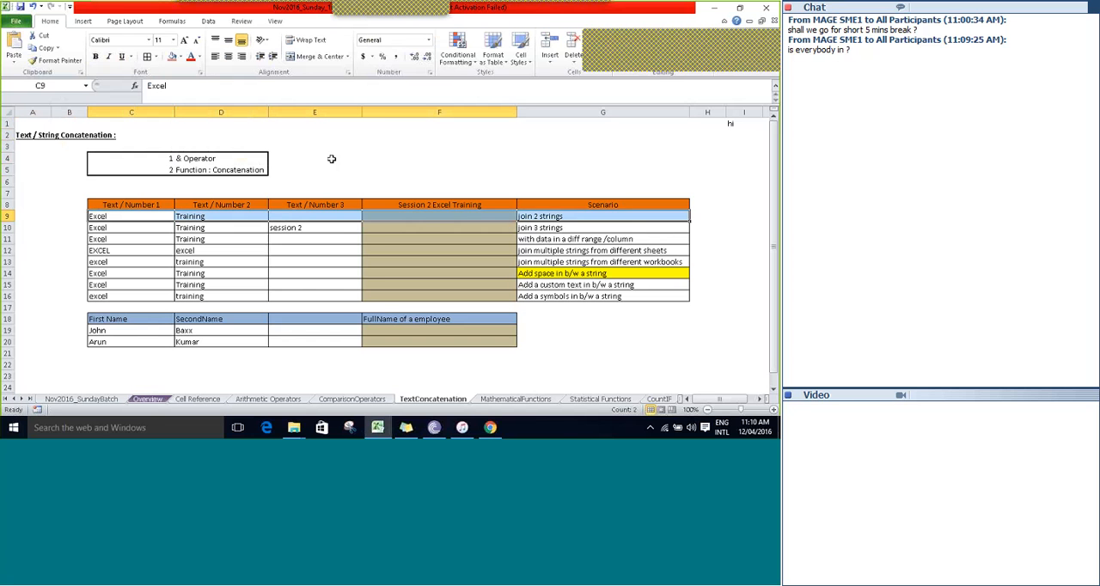
{"action": "key", "text": "shift+Down"}
{"action": "key", "text": "shift+Down"}
{"action": "key", "text": "shift+Left"}
{"action": "key", "text": "shift+Left"}
{"action": "key", "text": "shift+Down"}
{"action": "key", "text": "shift+Down"}
{"action": "key", "text": "shift+Down"}
Look over the result cells F9:F16 and read the list of joining scenarios in G9:G16.
{"action": "key", "text": "shift+Down"}
{"action": "key", "text": "shift+Down"}
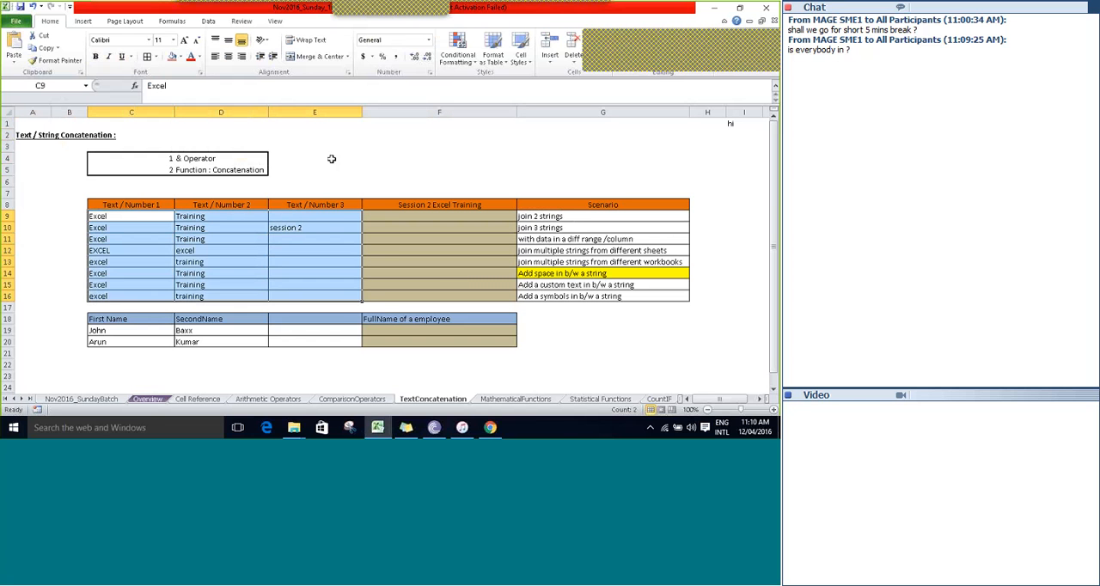
{"action": "key", "text": "Right"}
{"action": "key", "text": "Right"}
{"action": "key", "text": "Right"}
{"action": "key", "text": "shift+Down"}
{"action": "key", "text": "shift+Down"}
{"action": "key", "text": "shift+Down"}
{"action": "key", "text": "shift+Down"}
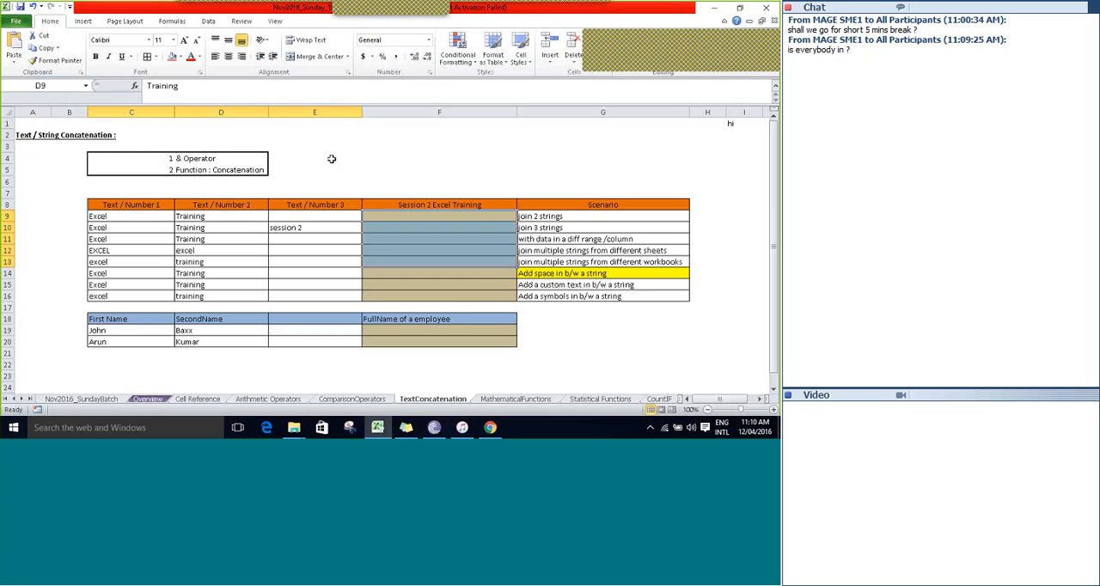
{"action": "key", "text": "shift+Down"}
{"action": "key", "text": "shift+Down"}
{"action": "key", "text": "shift+Down"}
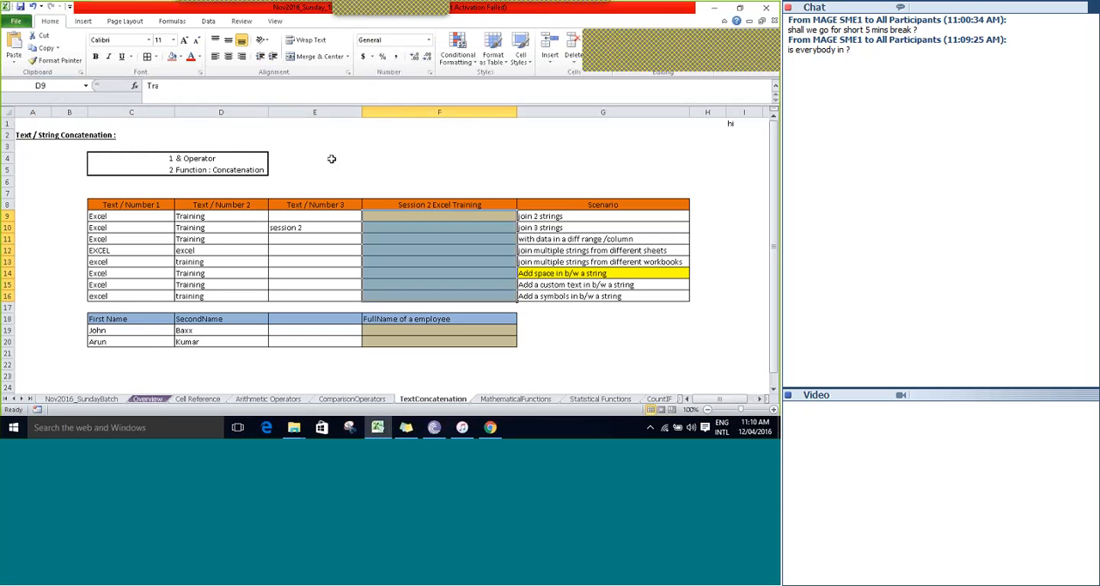
{"action": "key", "text": "Right"}
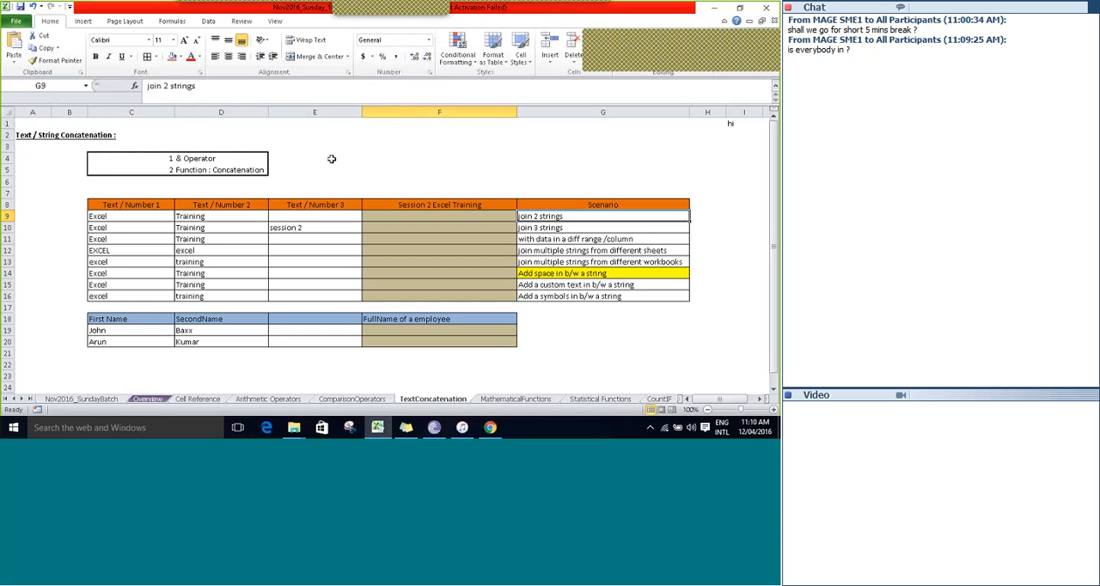
{"action": "key", "text": "shift+Down"}
{"action": "key", "text": "shift+Down"}
{"action": "key", "text": "shift+Down"}
{"action": "key", "text": "shift+Down"}
{"action": "key", "text": "shift+Down"}
{"action": "key", "text": "shift+Down"}
{"action": "key", "text": "shift+Down"}
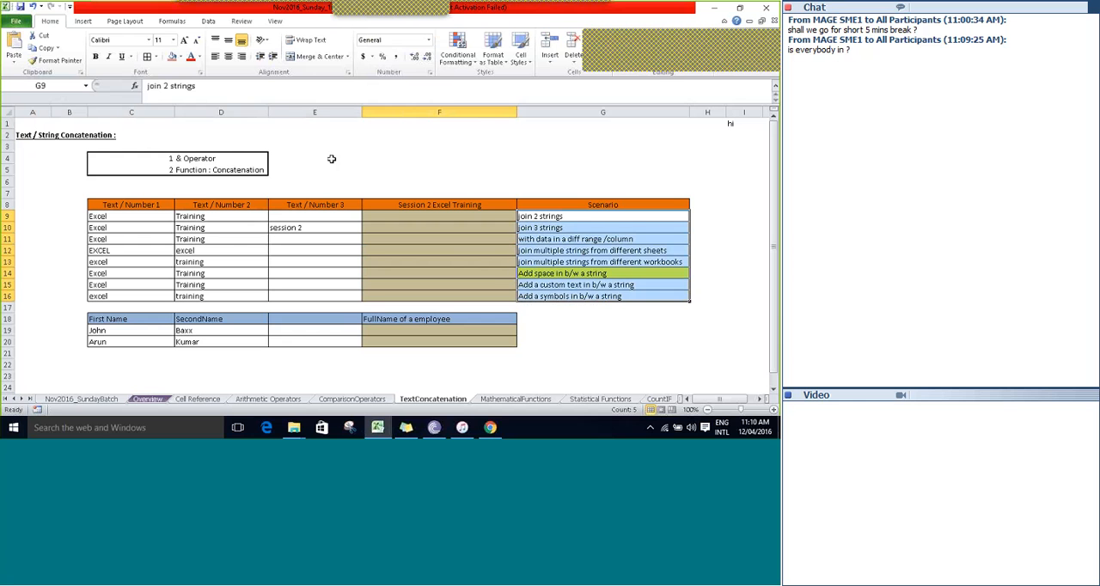
{"action": "key", "text": "shift+Up"}
{"action": "key", "text": "shift+Up"}
{"action": "key", "text": "shift+Up"}
{"action": "key", "text": "shift+Up"}
{"action": "key", "text": "shift+Up"}
{"action": "key", "text": "shift+Up"}
{"action": "key", "text": "shift+Up"}
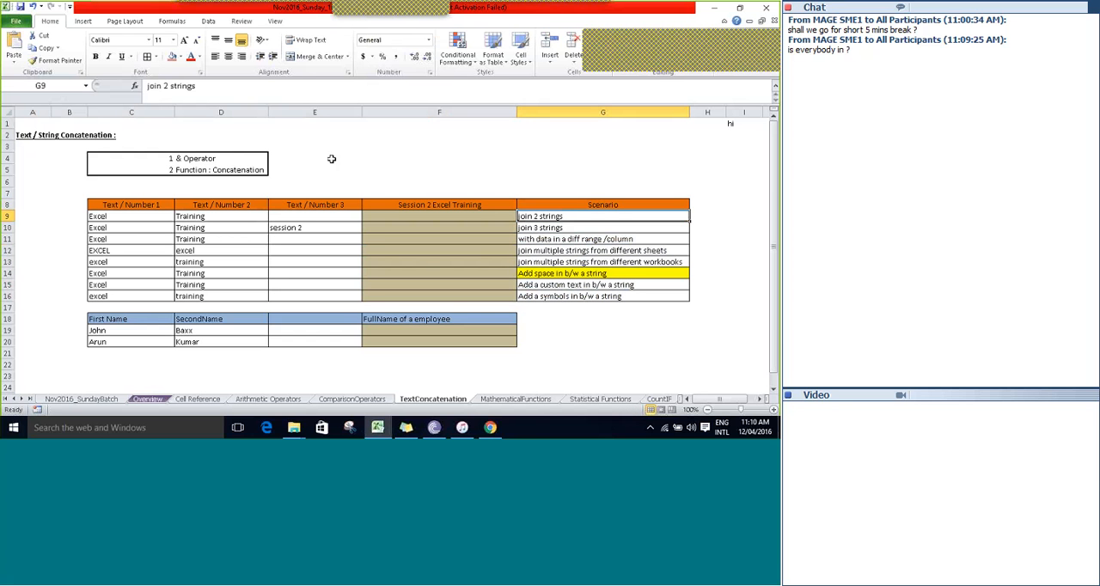
Join the two strings of row 9 in F9 with the formula =C9&D9.
{"action": "key", "text": "Left"}
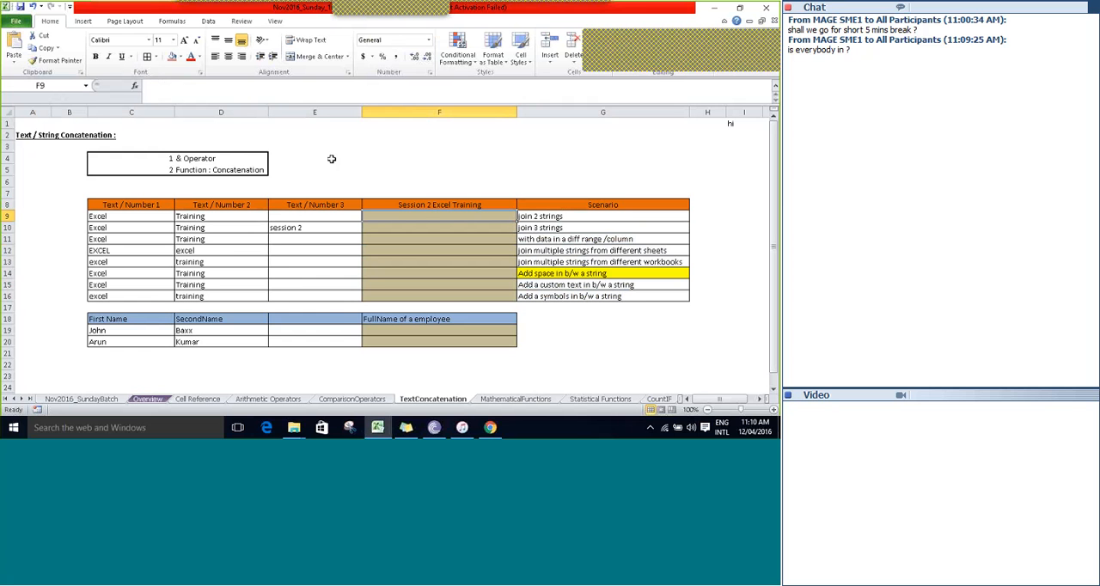
{"action": "key", "text": "Right"}
{"action": "key", "text": "Left"}
{"action": "type", "text": "="}
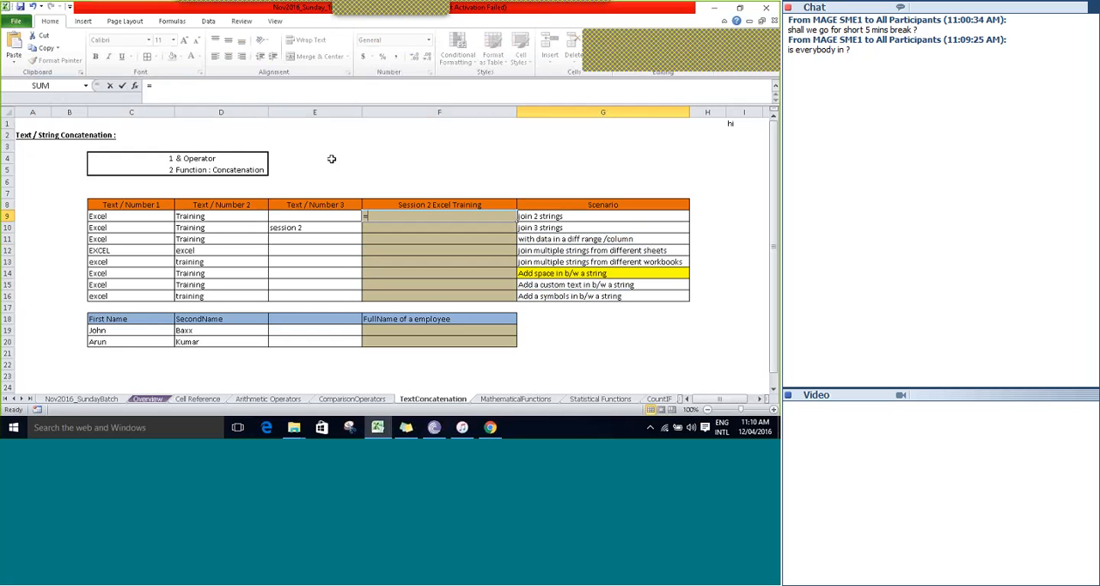
{"action": "key", "text": "Left"}
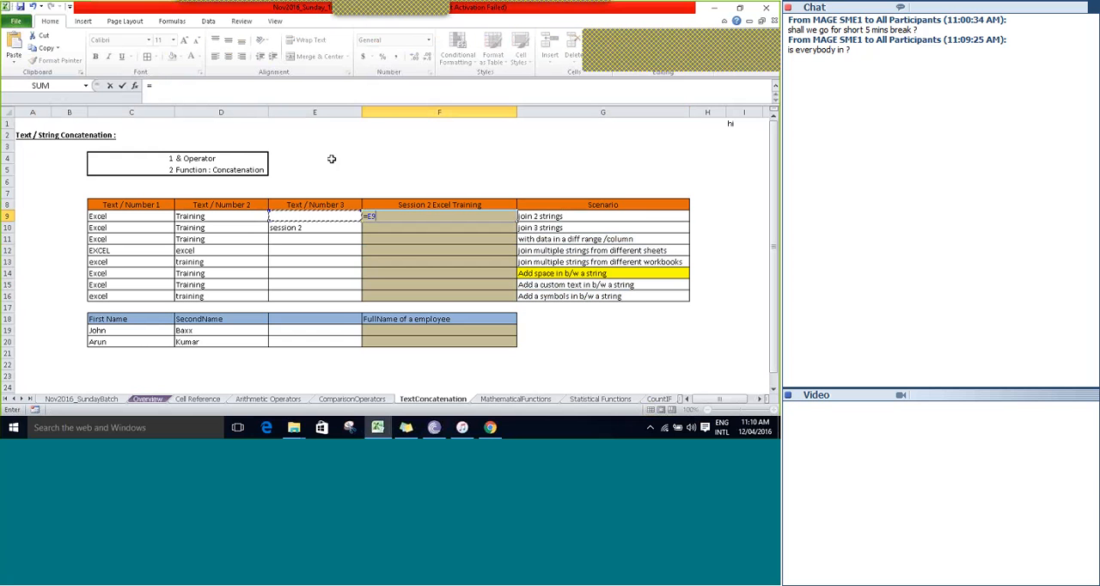
{"action": "key", "text": "Left"}
{"action": "key", "text": "Left"}
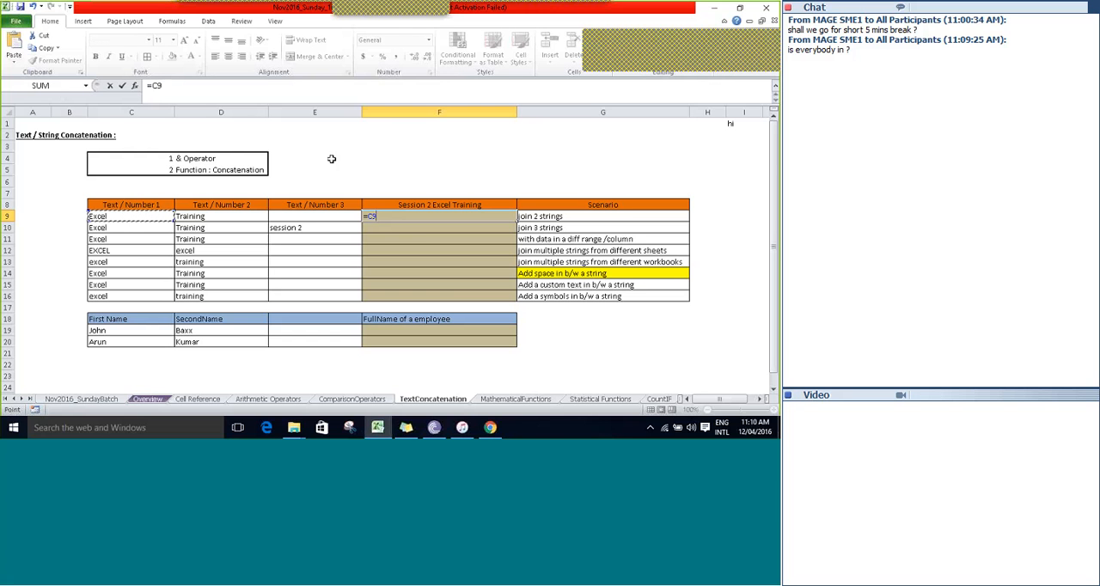
{"action": "type", "text": "&"}
{"action": "key", "text": "Left"}
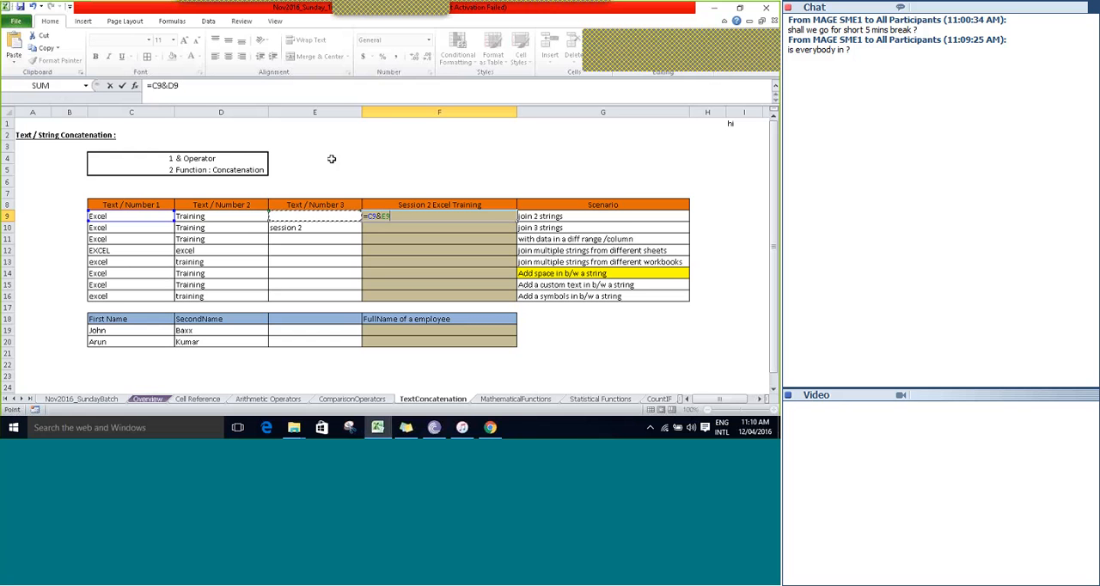
{"action": "key", "text": "Tab"}
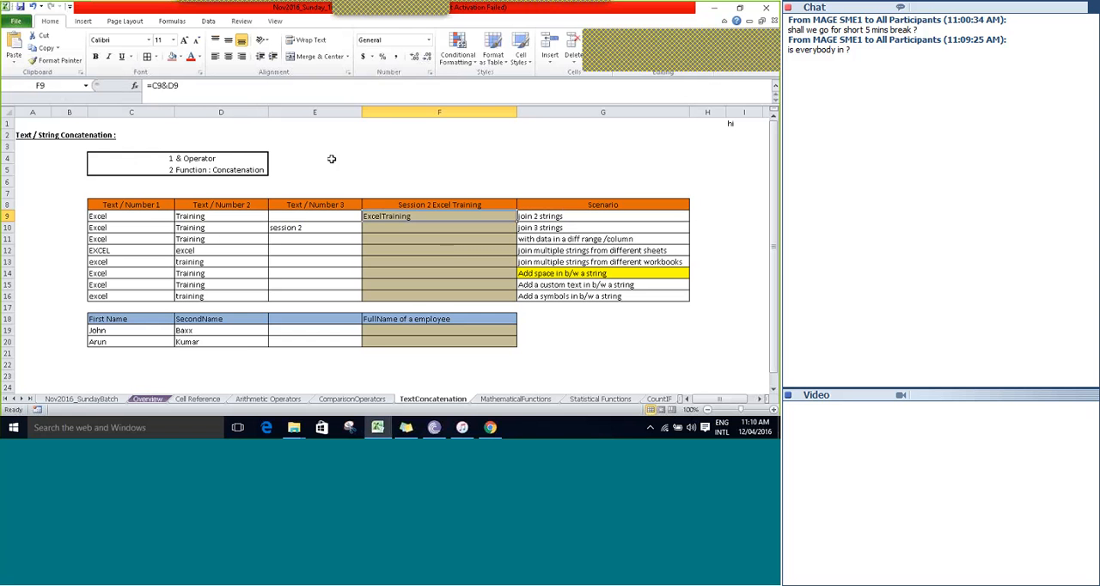
{"action": "key", "text": "Right"}
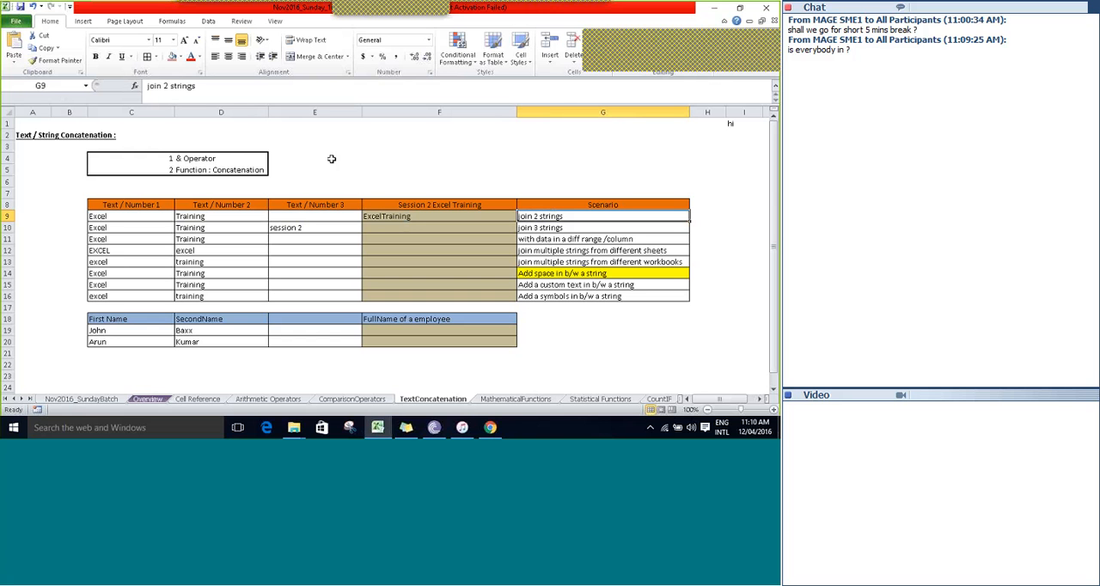
{"action": "key", "text": "Left"}
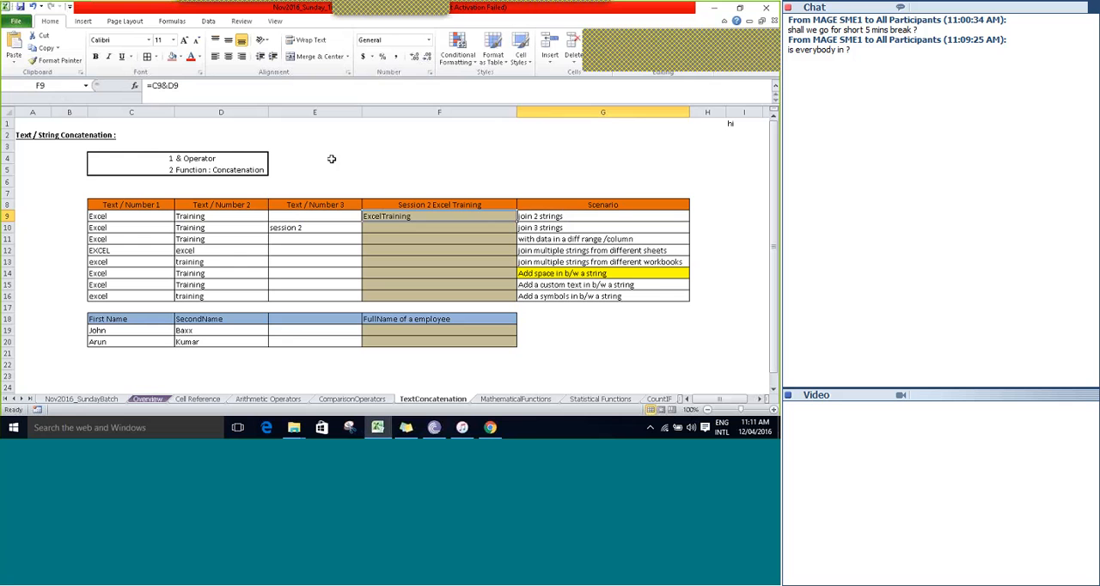
Join the three strings of row 10 in F10 with the formula =C10&D10&E10.
{"action": "key", "text": "Down"}
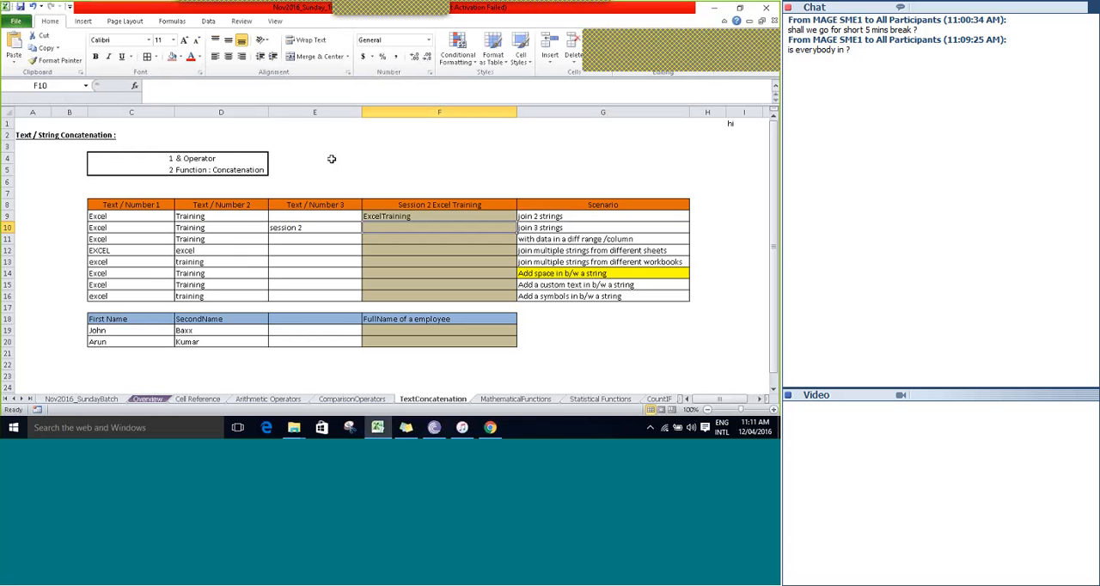
{"action": "type", "text": "="}
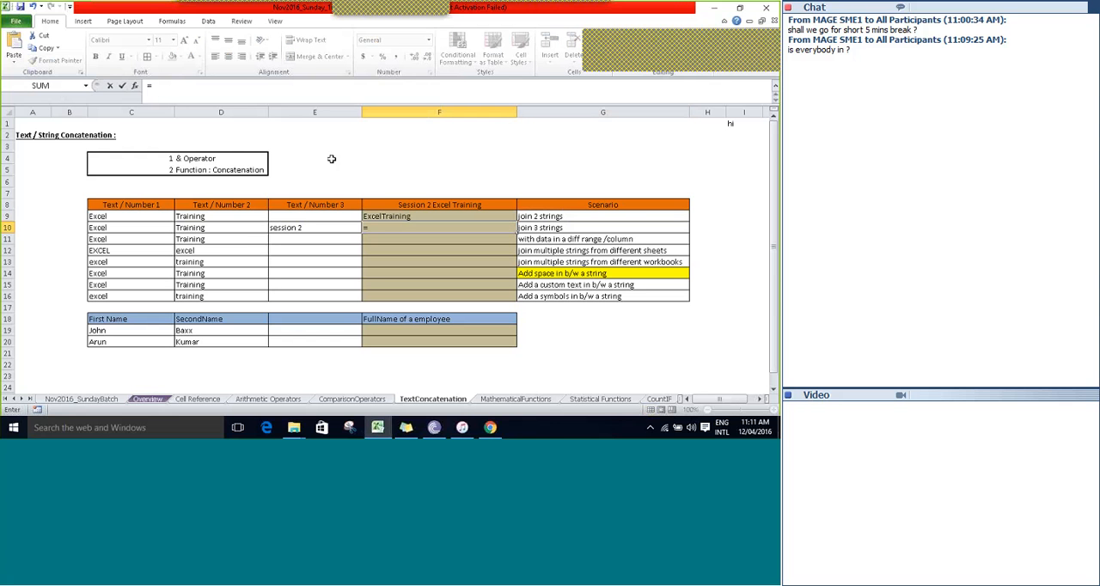
{"action": "type", "text": "C10"}
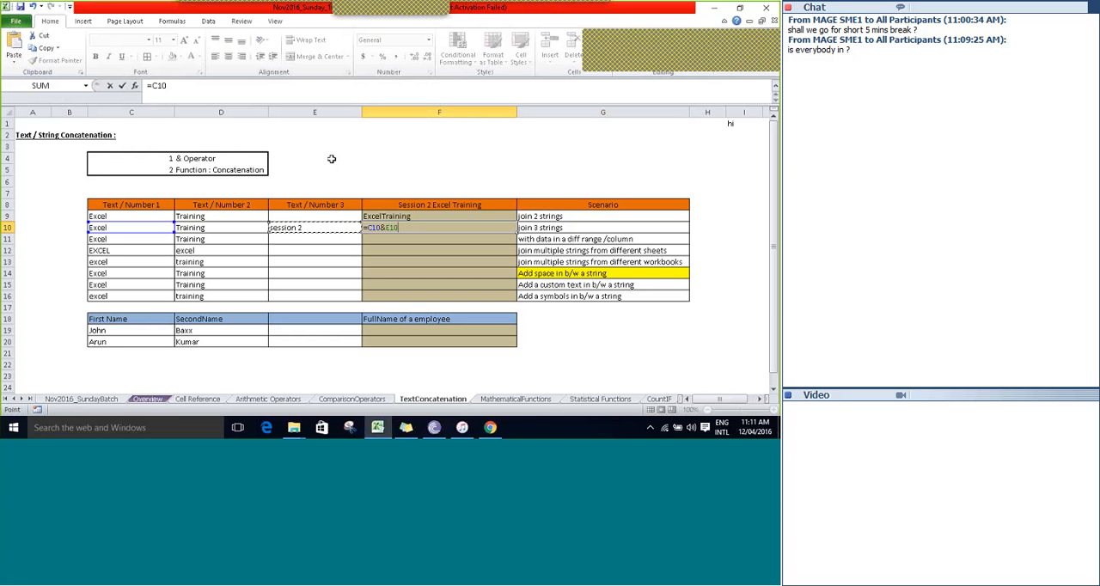
{"action": "type", "text": "&D10"}
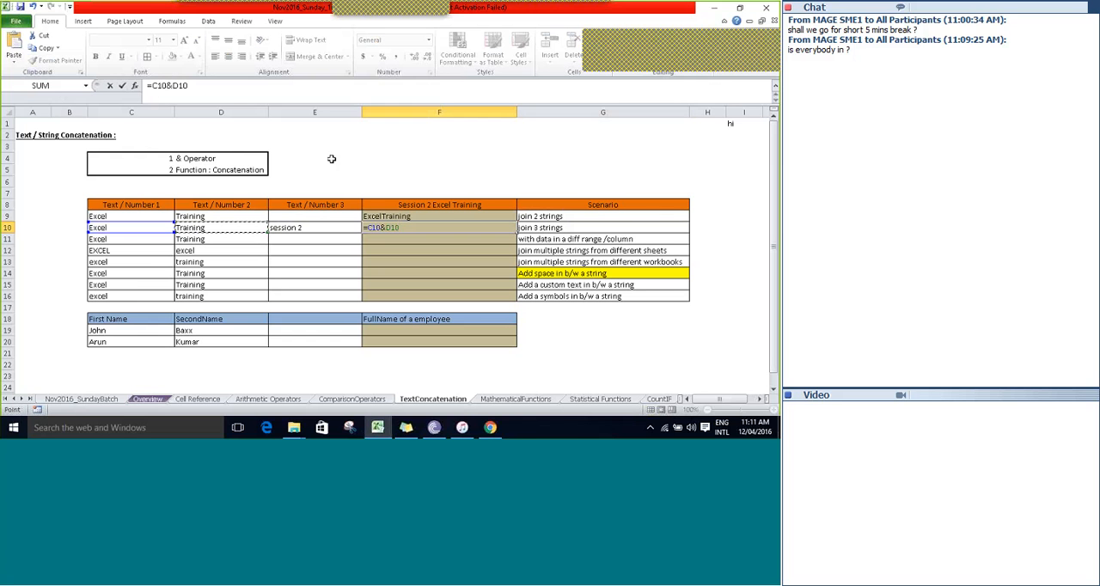
{"action": "type", "text": "&E10"}
{"action": "key", "text": "Tab"}
{"action": "key", "text": "Left"}
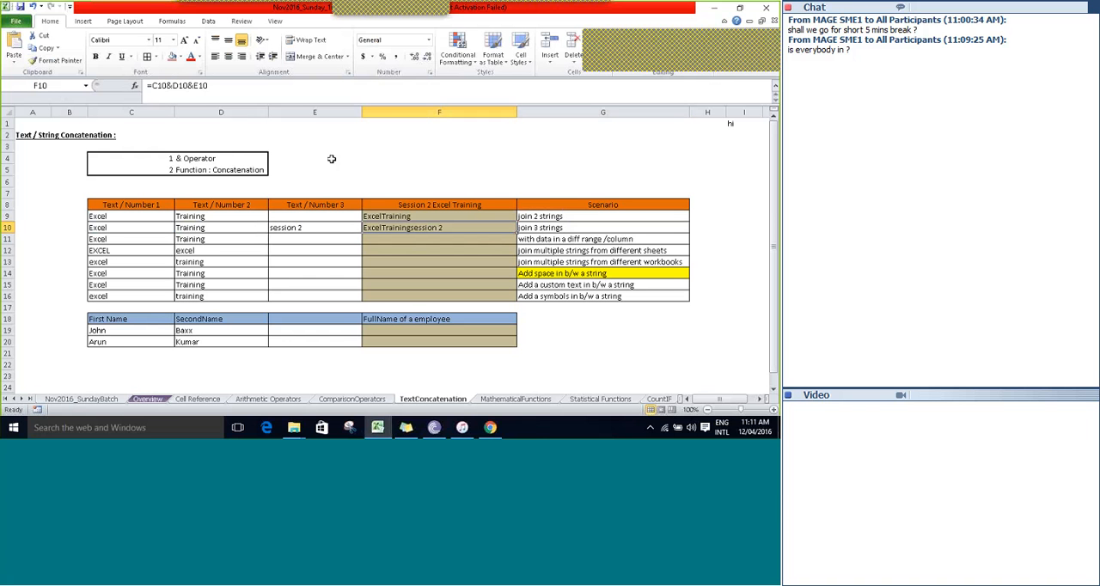
Begin a new formula in F10 with the CONCATENATE function, looking through the suggested functions that start with "con".
{"action": "key", "text": "Down"}
{"action": "key", "text": "Up"}
{"action": "type", "text": "=c"}
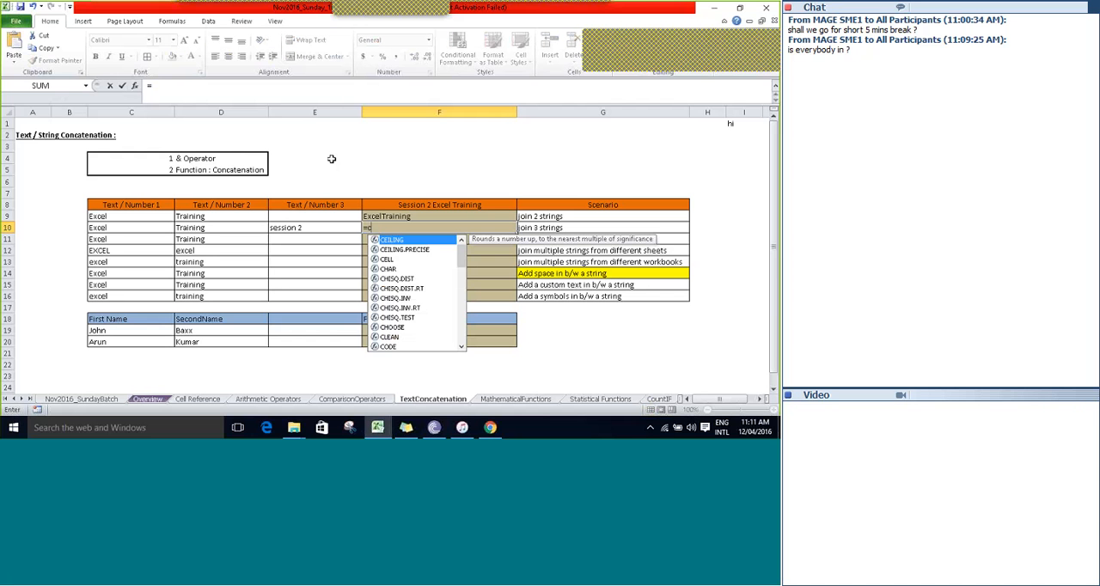
{"action": "type", "text": "on"}
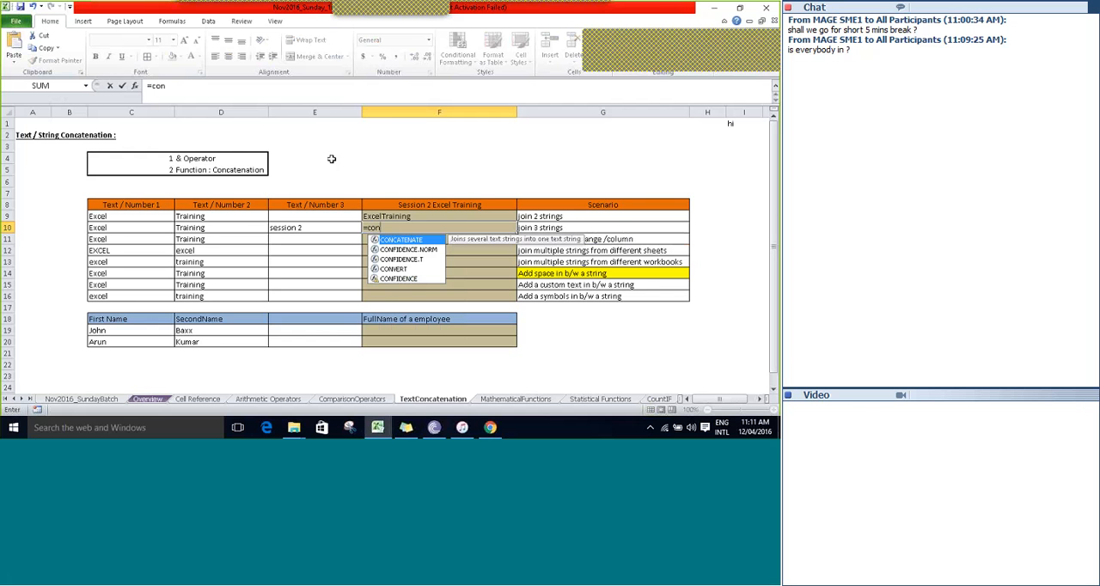
{"action": "key", "text": "Down"}
{"action": "key", "text": "Down"}
{"action": "key", "text": "Down"}
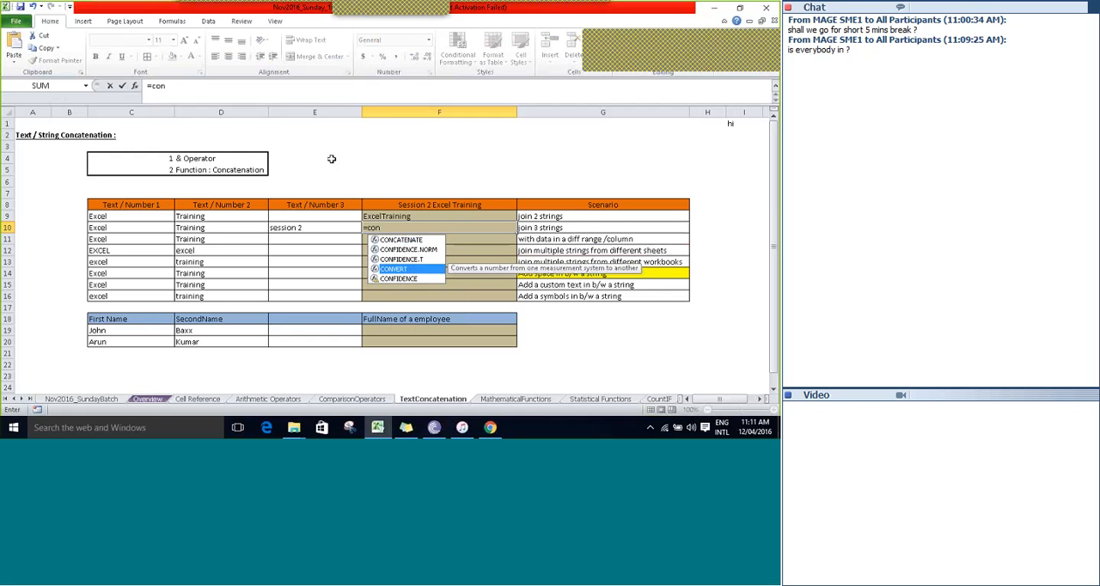
{"action": "key", "text": "Up"}
{"action": "key", "text": "Up"}
{"action": "key", "text": "Down"}
{"action": "key", "text": "Up"}
{"action": "key", "text": "Up"}
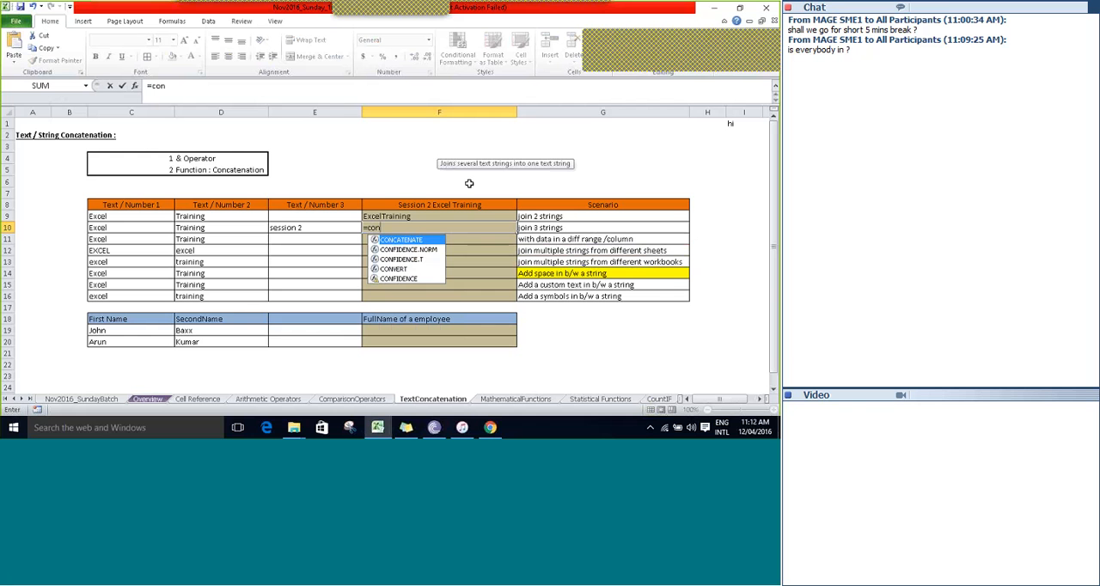
{"action": "key", "text": "Tab"}
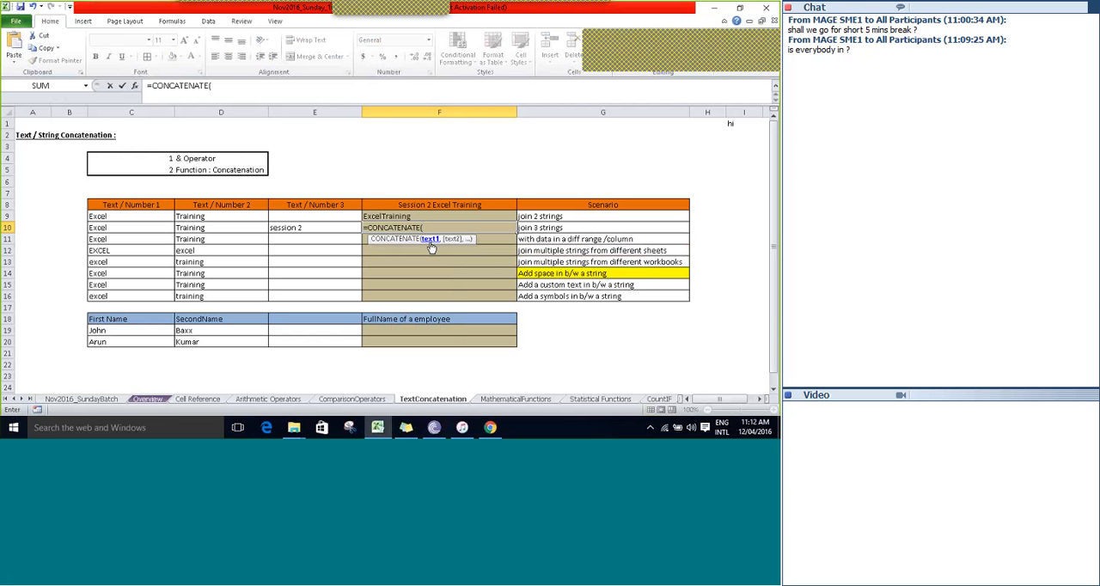
Supply C10, D10 and E10 as the function's arguments to complete =CONCATENATE(C10,D10,E10) in F10.
{"action": "key", "text": "Left"}
{"action": "key", "text": "Left"}
{"action": "key", "text": "Left"}
{"action": "type", "text": ","}
{"action": "key", "text": "Left"}
{"action": "key", "text": "Left"}
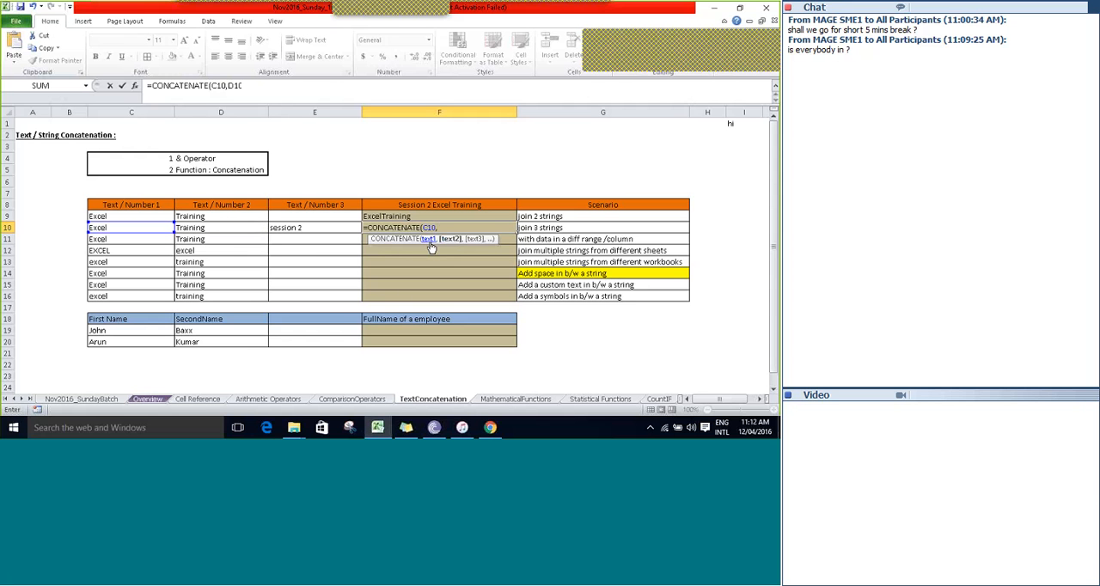
{"action": "type", "text": ","}
{"action": "key", "text": "Left"}
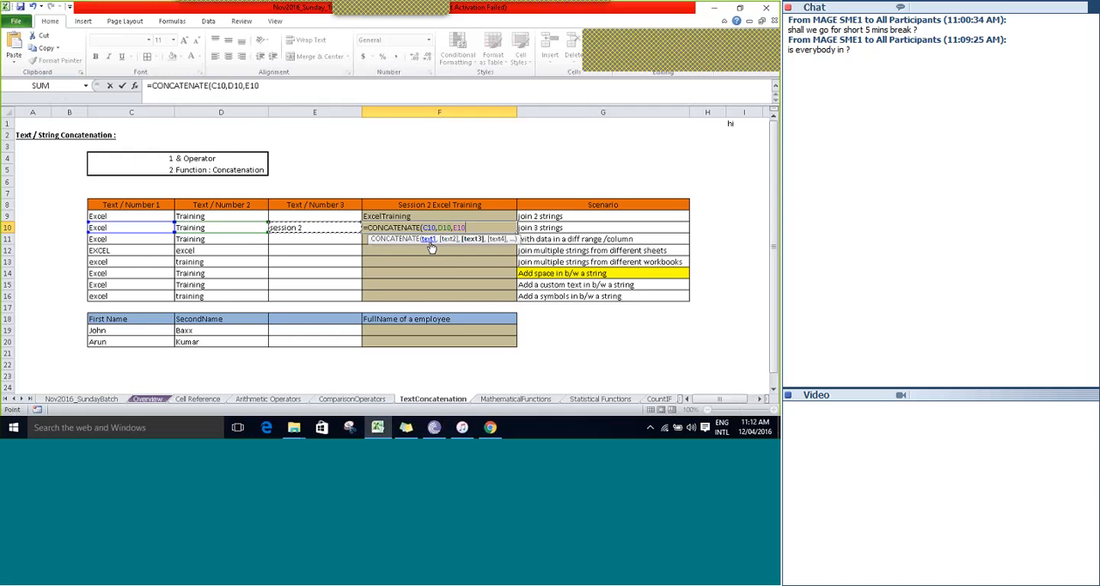
{"action": "type", "text": ")"}
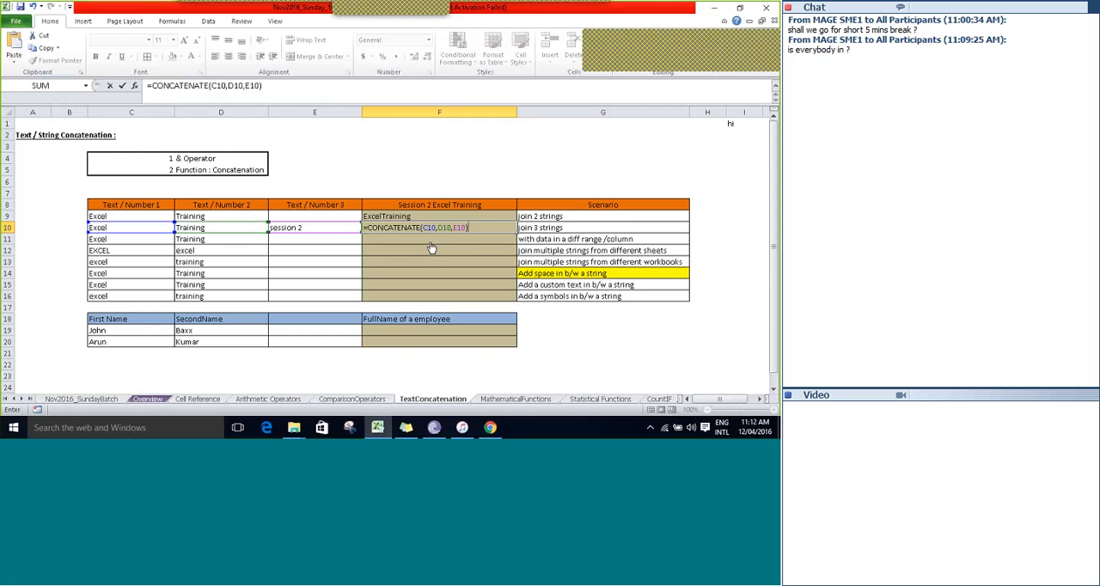
{"action": "key", "text": "Return"}
{"action": "key", "text": "Up"}
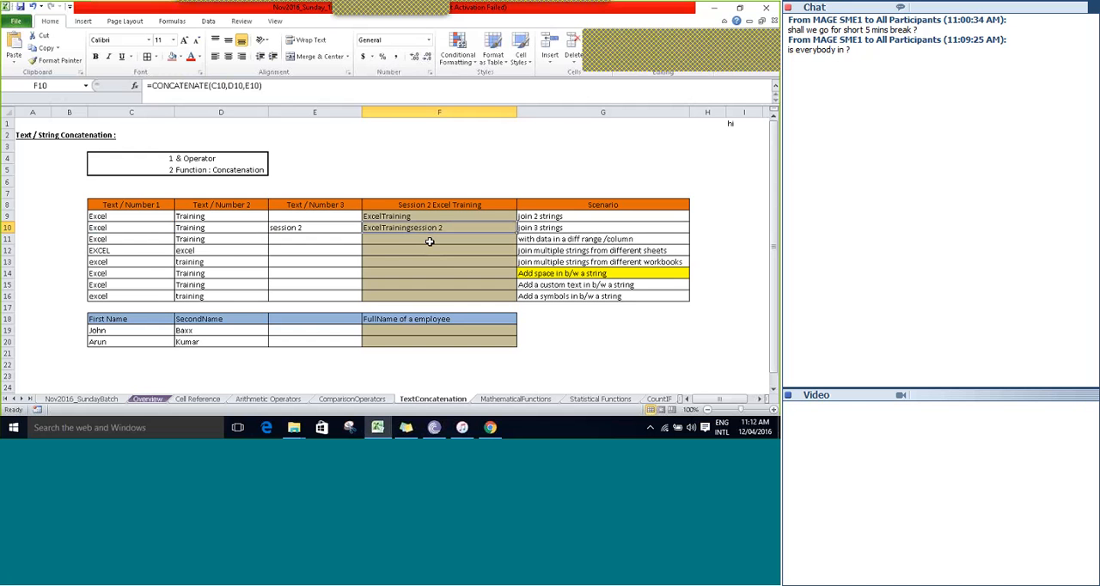
Compare the formulas in F9 and F10, and look over the source cells of row 11 for the different range/column scenario.
{"action": "key", "text": "Up"}
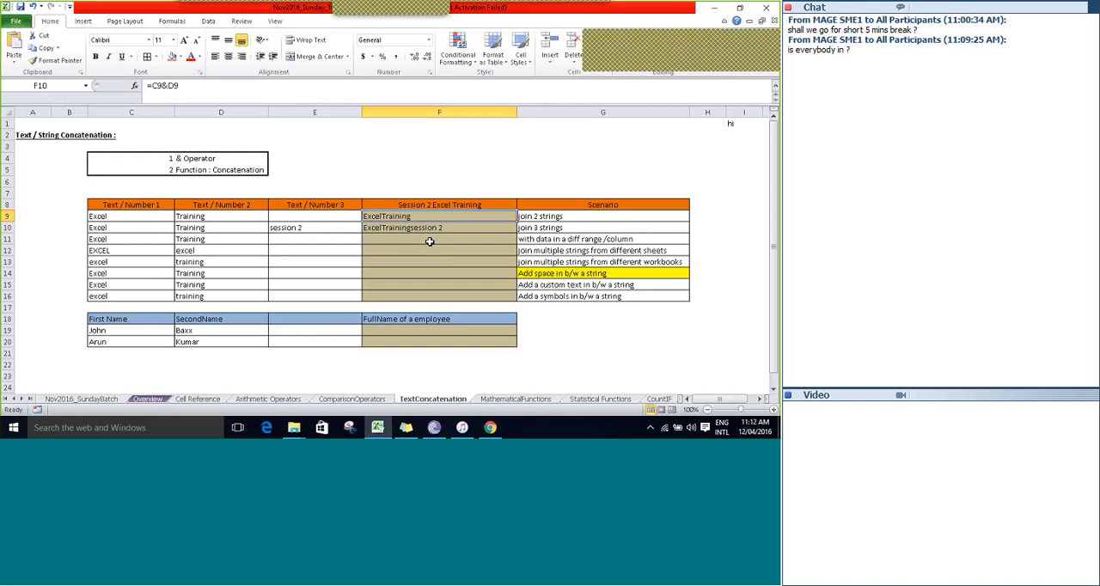
{"action": "key", "text": "Down"}
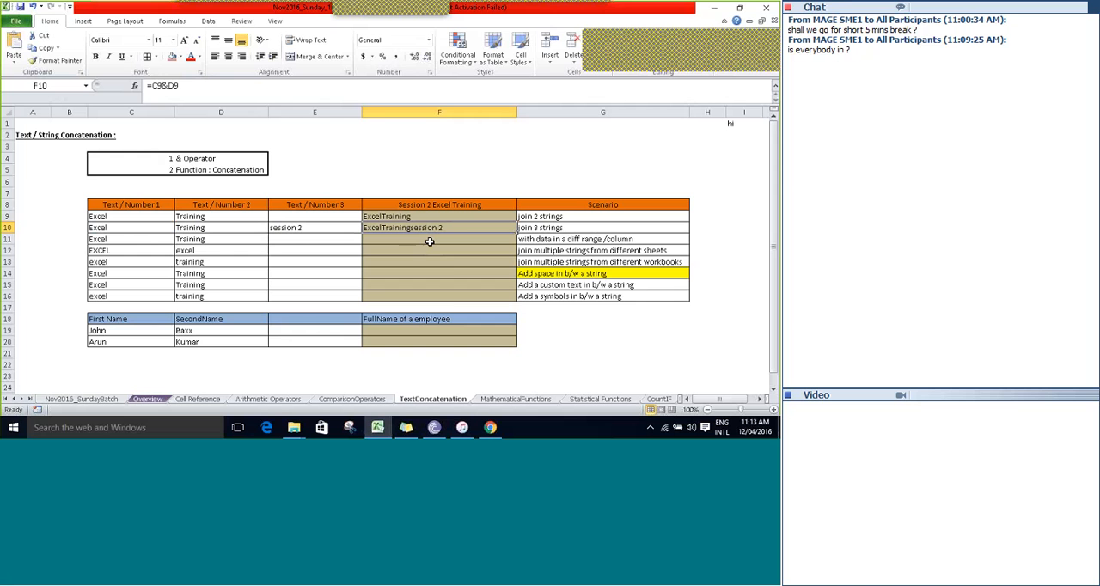
{"action": "key", "text": "Down"}
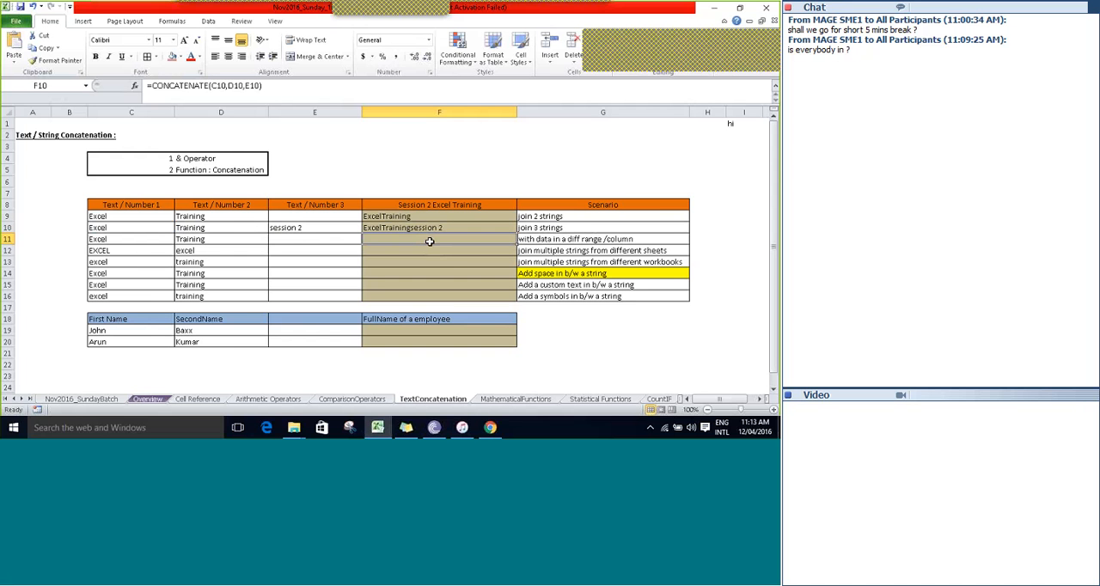
{"action": "key", "text": "Left"}
{"action": "key", "text": "Left"}
{"action": "key", "text": "Left"}
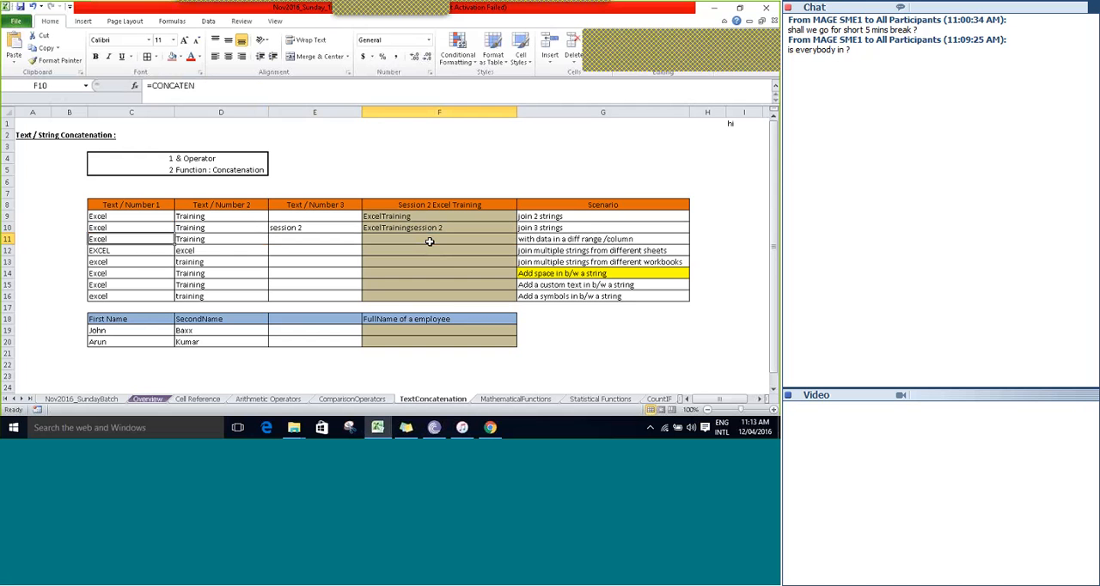
{"action": "key", "text": "Right"}
{"action": "key", "text": "Right"}
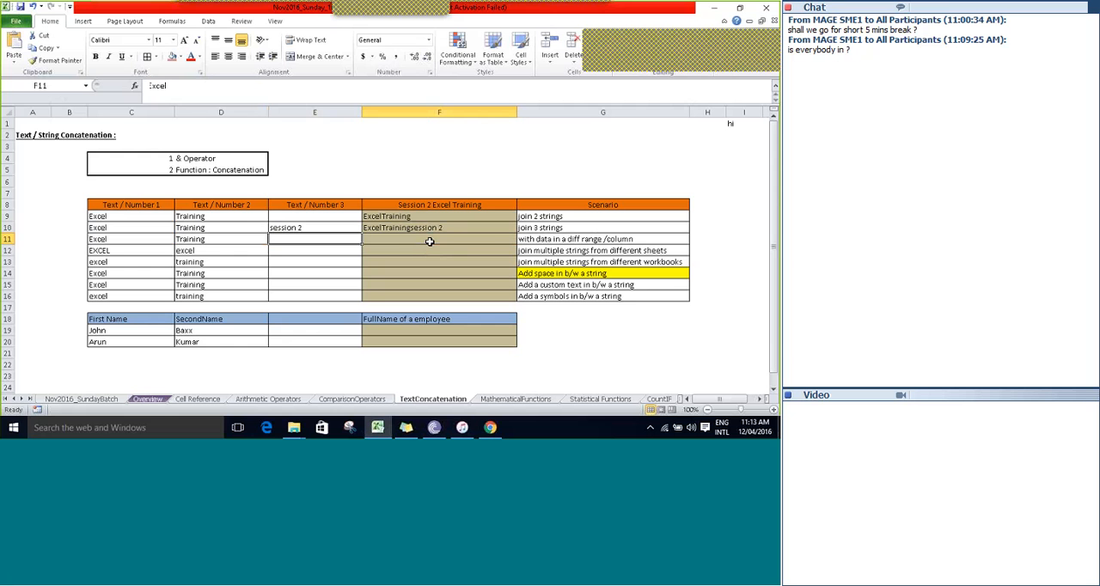
Begin a formula in F11 that joins C11 and D11 with the & operator for the different range/column scenario.
{"action": "key", "text": "Right"}
{"action": "key", "text": "Right"}
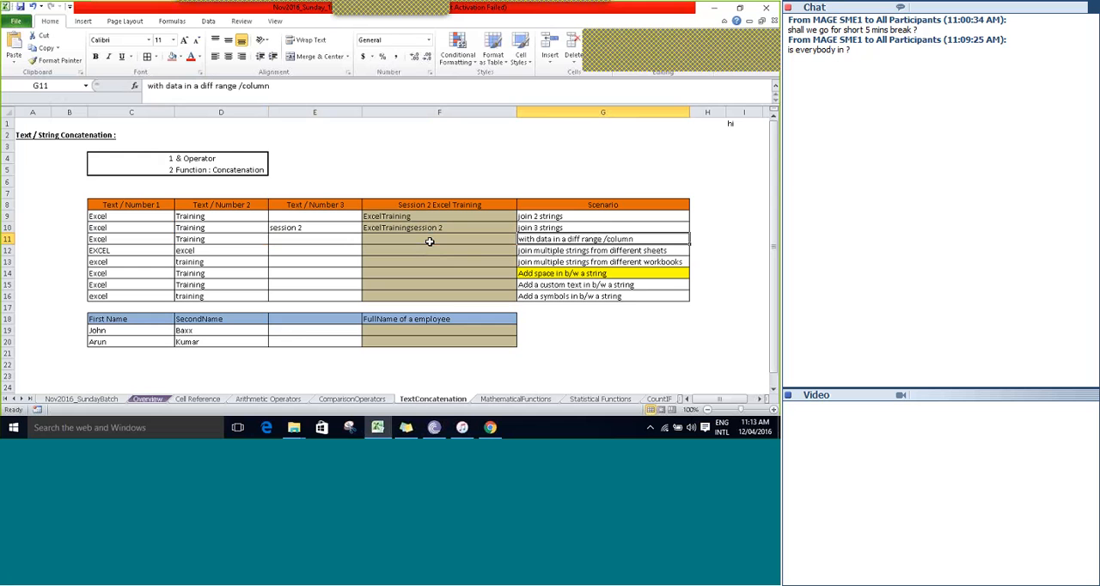
{"action": "left_click", "coordinate": [429, 241]}
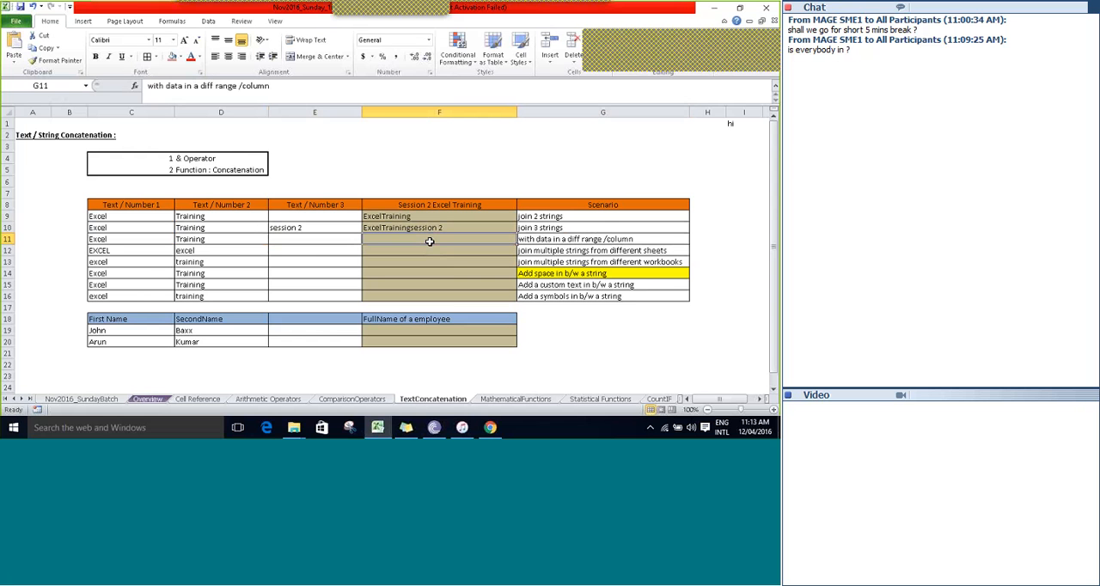
{"action": "type", "text": "="}
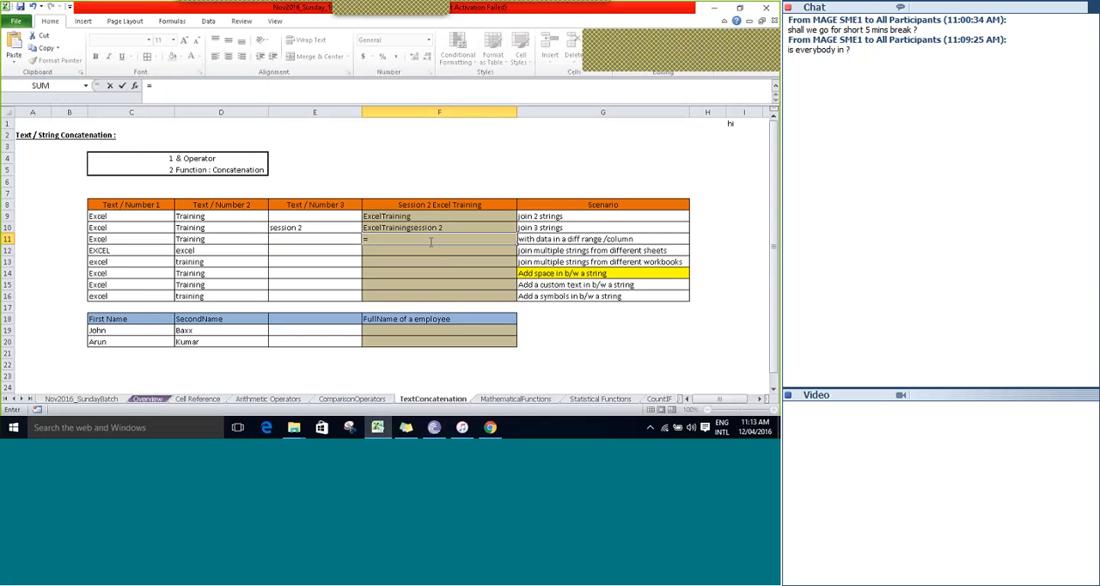
{"action": "key", "text": "Left"}
{"action": "key", "text": "Left"}
{"action": "key", "text": "Left"}
{"action": "type", "text": "&"}
{"action": "key", "text": "Left"}
{"action": "key", "text": "Left"}
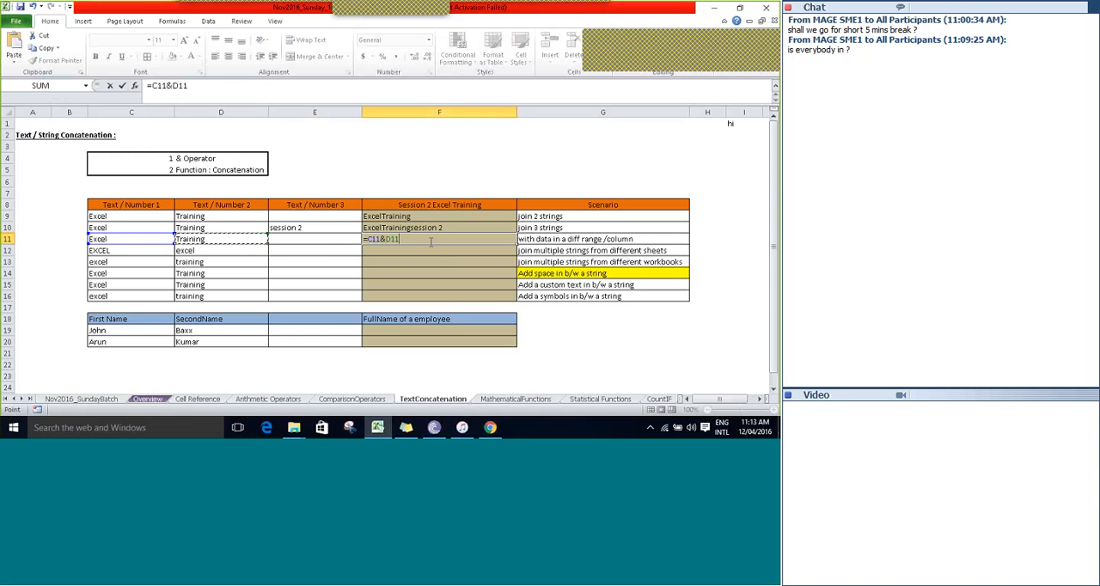
Append the sheet heading in A2 to the F11 formula as a third joined string.
{"action": "type", "text": "&"}
{"action": "key", "text": "Up"}
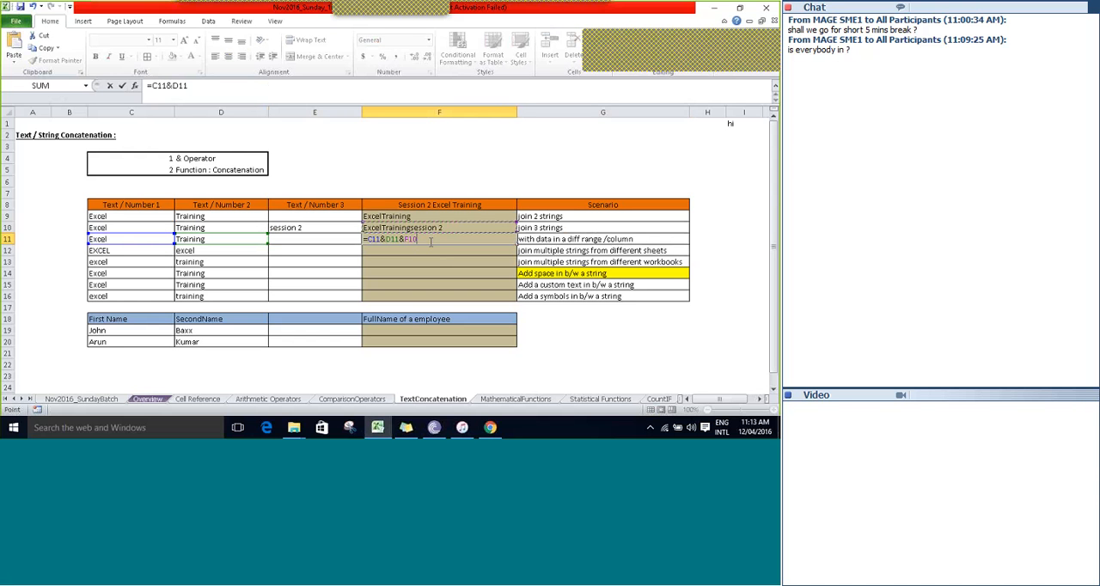
{"action": "key", "text": "Up"}
{"action": "key", "text": "Up"}
{"action": "key", "text": "Up"}
{"action": "key", "text": "Up"}
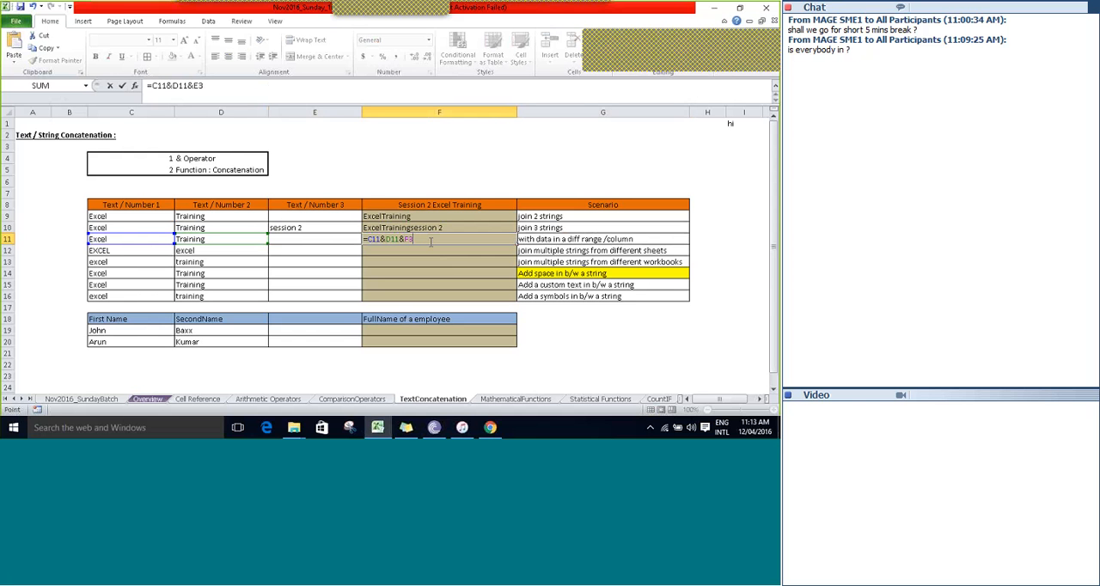
{"action": "key", "text": "Left"}
{"action": "key", "text": "Left"}
{"action": "key", "text": "Left"}
{"action": "key", "text": "Up"}
{"action": "key", "text": "Left"}
{"action": "left_click", "coordinate": [430, 241]}
Add D5 as the fourth string to complete =C11&D11&A2&D5 in F11, and review the entered formula.
{"action": "type", "text": "&"}
{"action": "key", "text": "Left"}
{"action": "key", "text": "Left"}
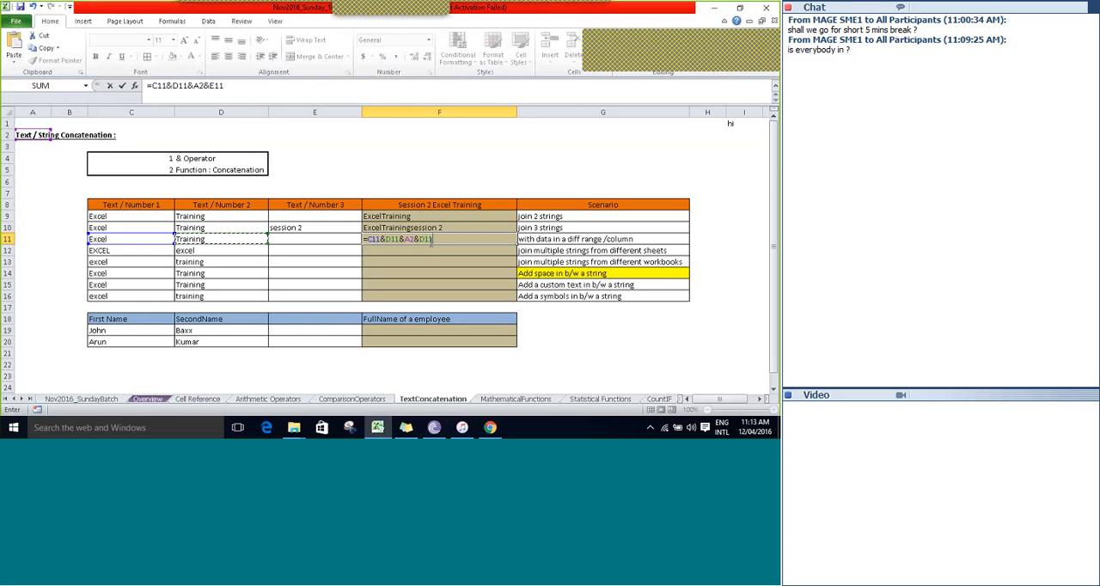
{"action": "key", "text": "Up"}
{"action": "key", "text": "Up"}
{"action": "key", "text": "Up"}
{"action": "key", "text": "Up"}
{"action": "key", "text": "Up"}
{"action": "key", "text": "Up"}
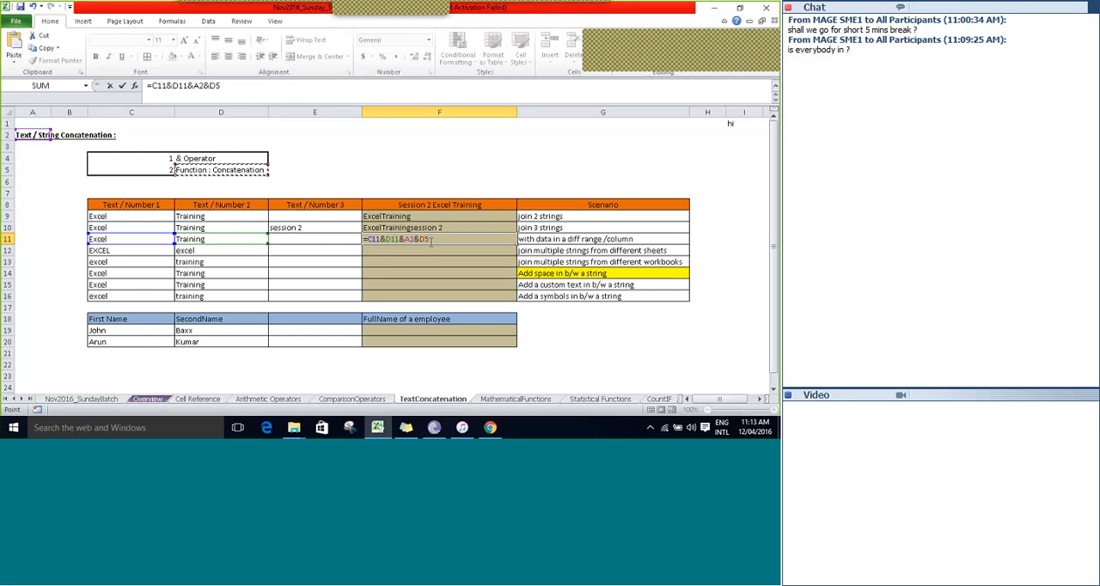
{"action": "key", "text": "Tab"}
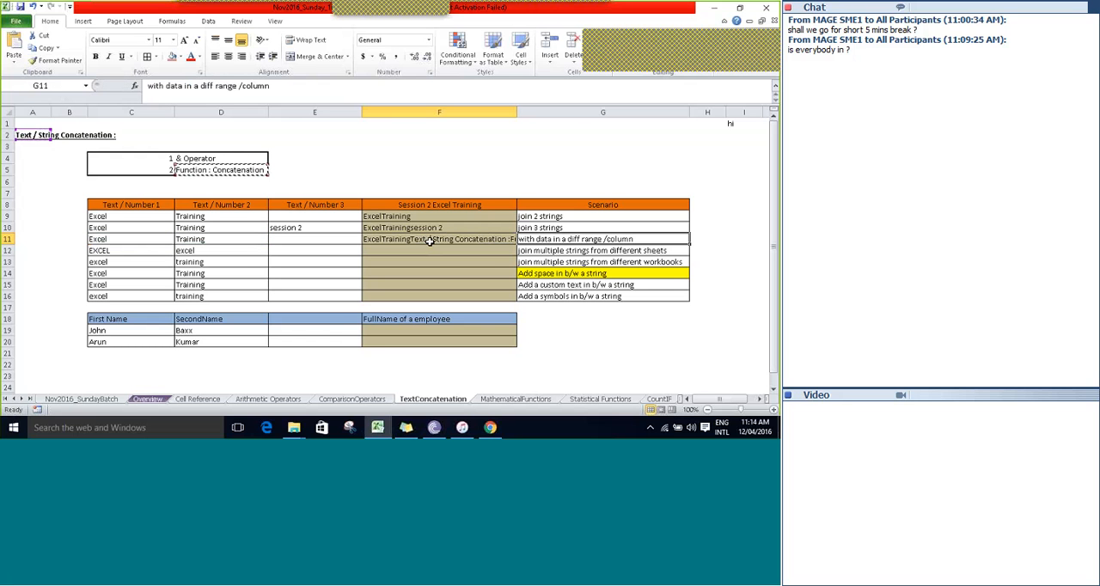
{"action": "left_click", "coordinate": [430, 241]}
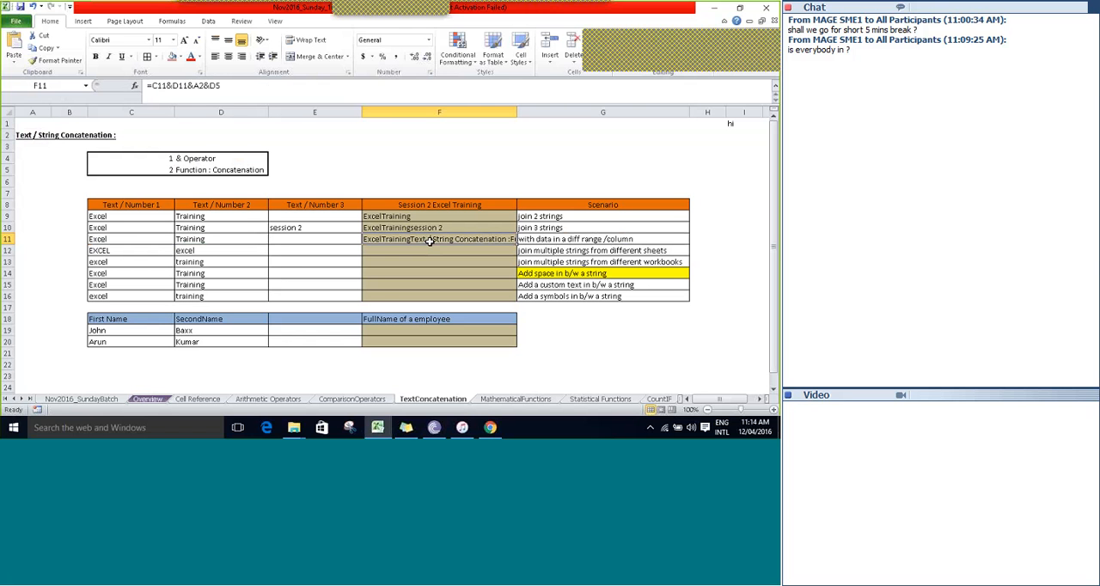
Begin a formula in F12 joining C12 with cell D7 of the ComparisonOperators sheet, ending with another & operator.
{"action": "key", "text": "Down"}
{"action": "key", "text": "Right"}
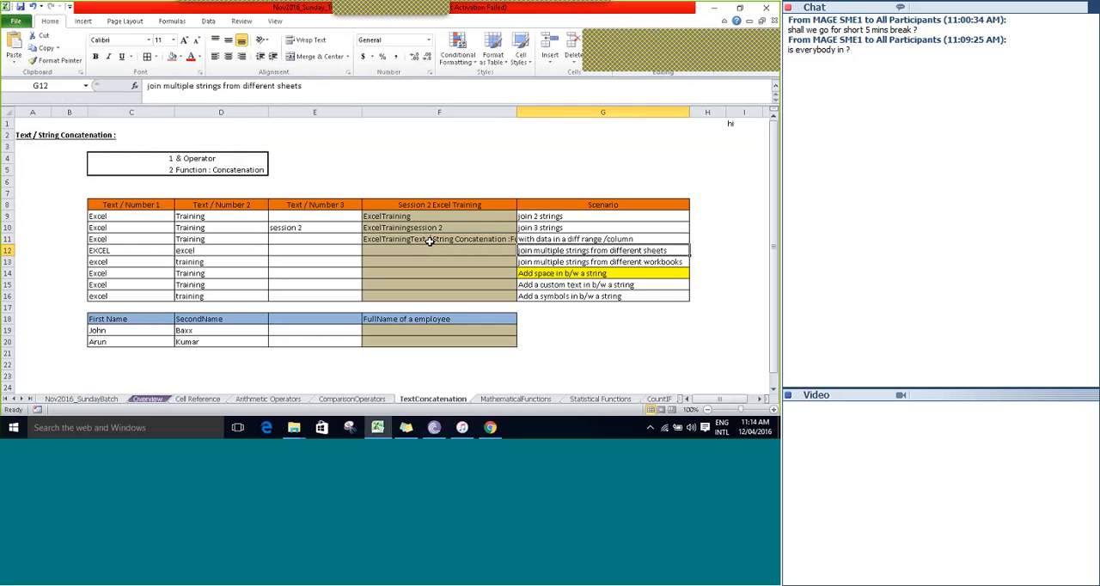
{"action": "key", "text": "Left"}
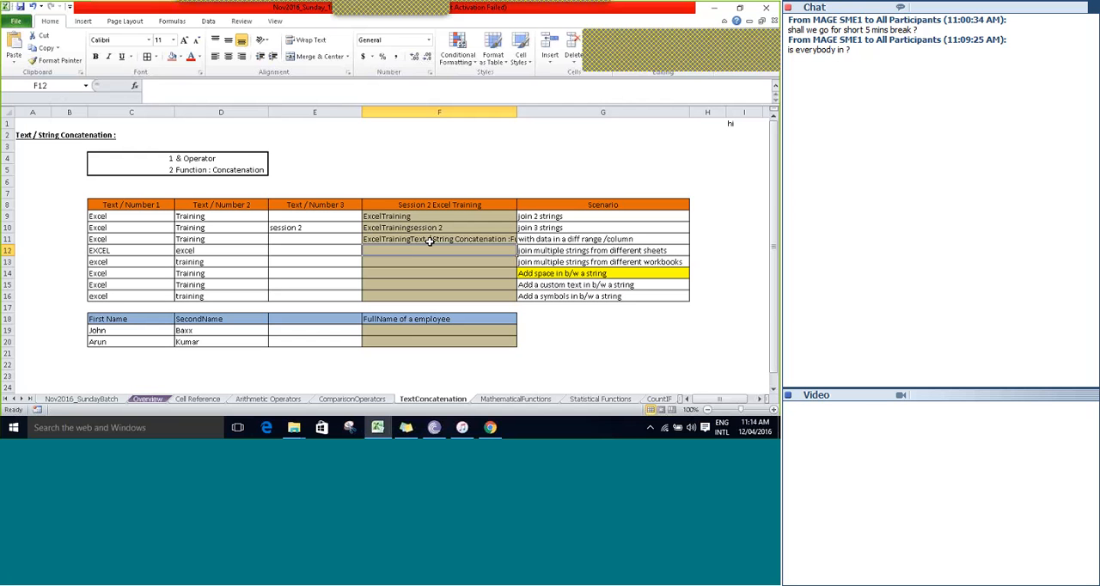
{"action": "type", "text": "=C12"}
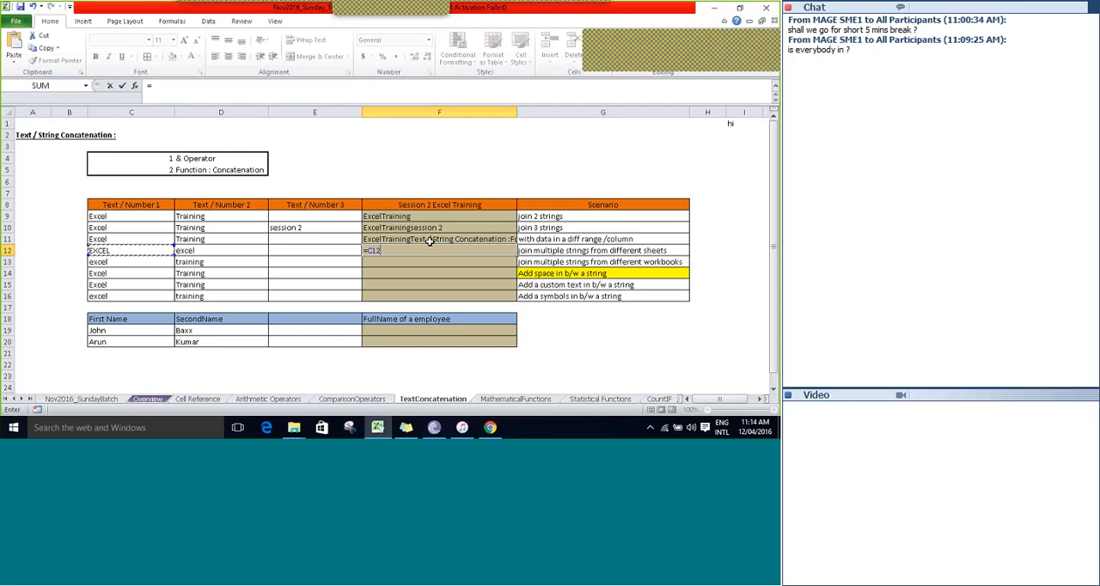
{"action": "type", "text": "&"}
{"action": "left_click", "coordinate": [354, 399]}
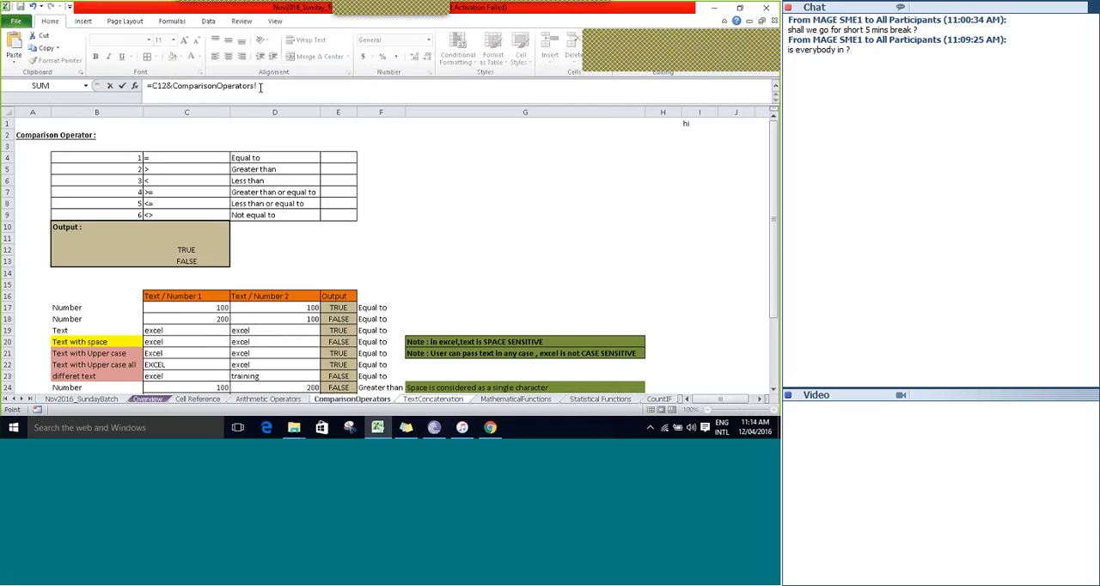
{"action": "left_click", "coordinate": [264, 193]}
{"action": "type", "text": "&"}
Complete the F12 formula with A2 of the Arithmetic Operators sheet, and review the cross-sheet references.
{"action": "left_click", "coordinate": [259, 401]}
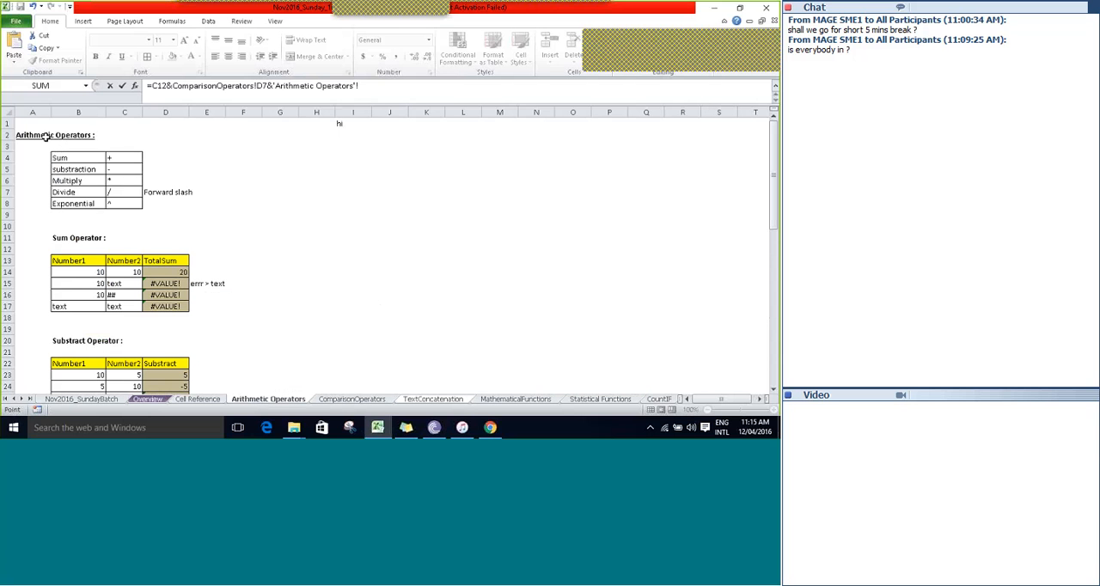
{"action": "left_click", "coordinate": [46, 136]}
{"action": "key", "text": "Tab"}
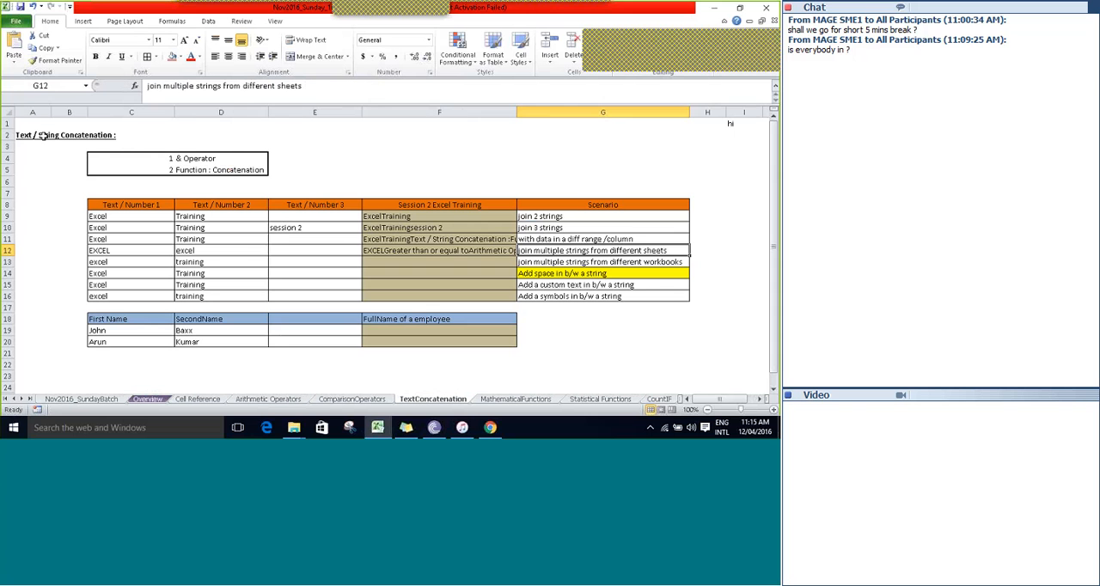
{"action": "key", "text": "Left"}
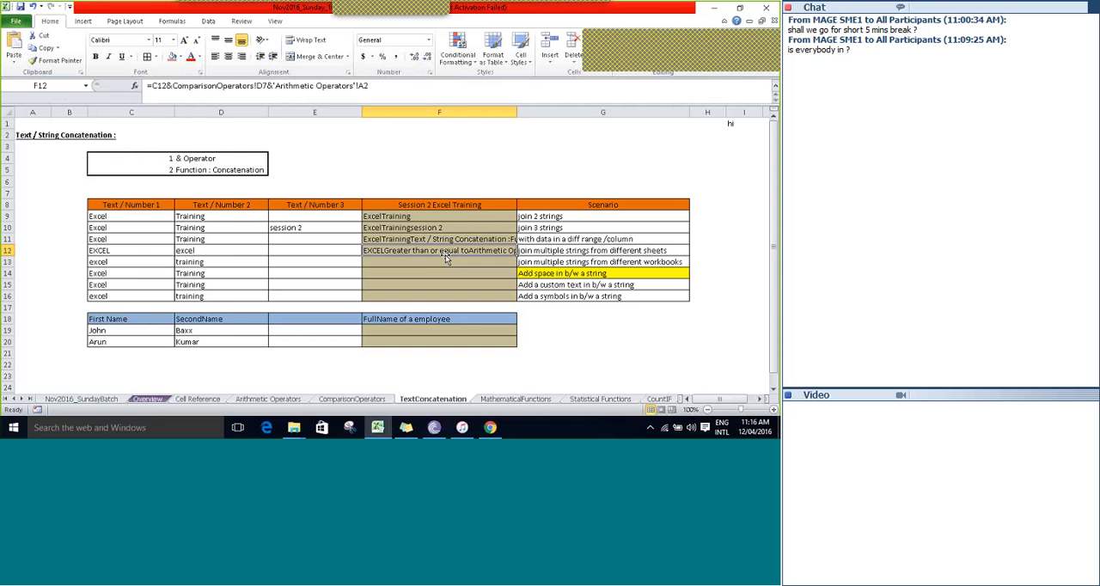
{"action": "key", "text": "Down"}
{"action": "key", "text": "Right"}
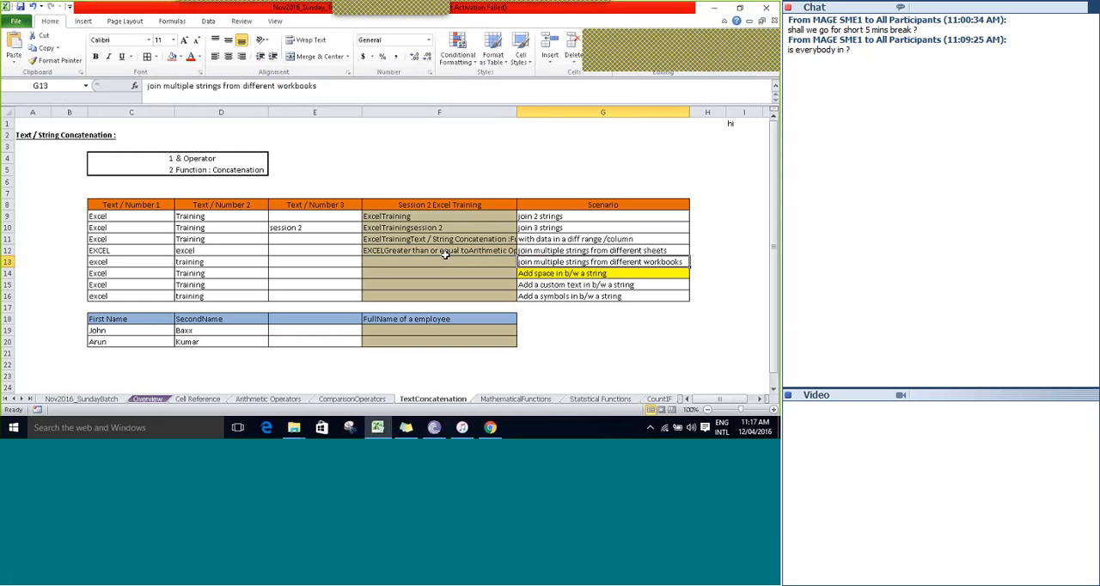
{"action": "left_click", "coordinate": [445, 256]}
{"action": "type", "text": "="}
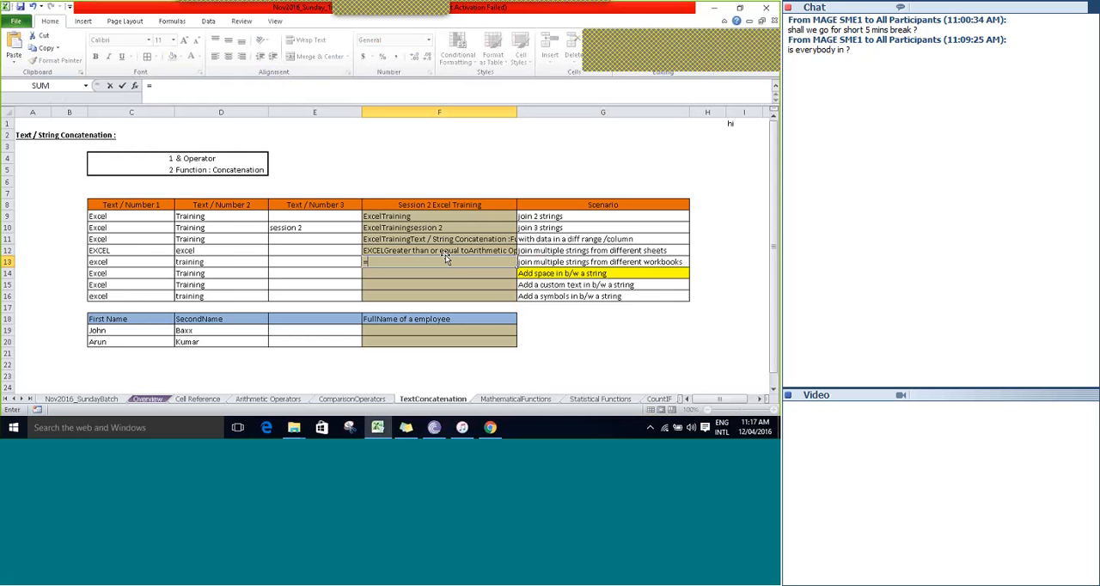
{"action": "key", "text": "Left"}
{"action": "key", "text": "Left"}
{"action": "key", "text": "Left"}
{"action": "type", "text": "&"}
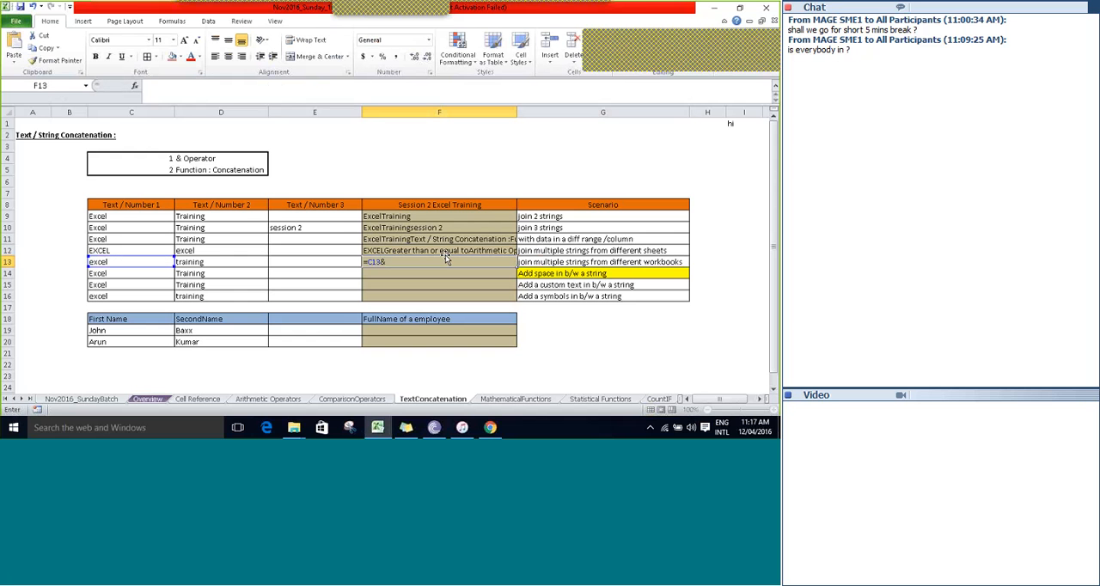
{"action": "key", "text": "Escape"}
Create a new blank workbook and enter newworkbookvalue in E6 of Sheet1.
{"action": "key", "text": "ctrl+n"}
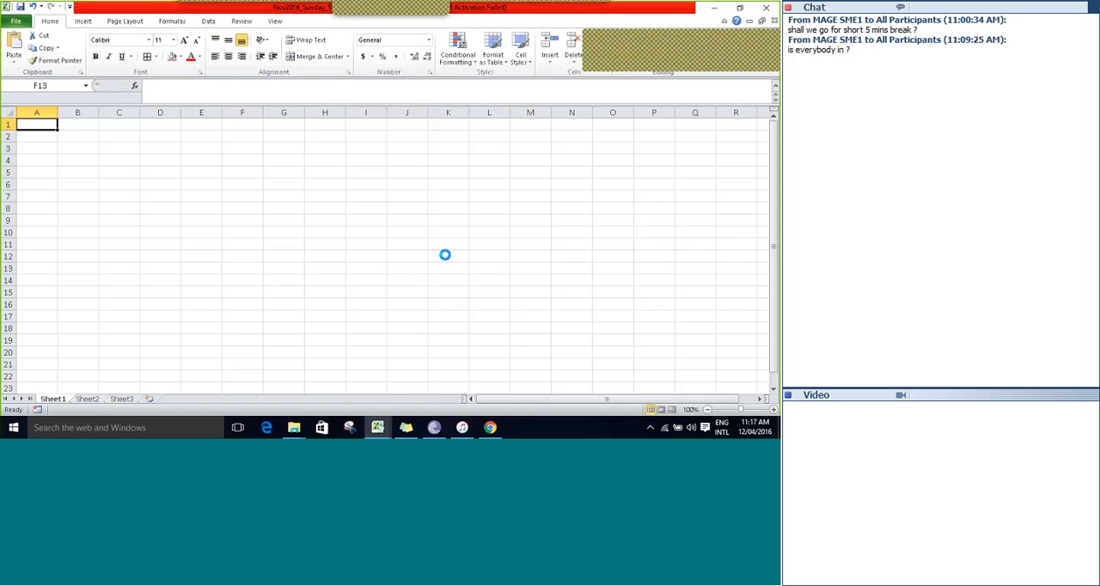
{"action": "left_click", "coordinate": [212, 184]}
{"action": "type", "text": "n"}
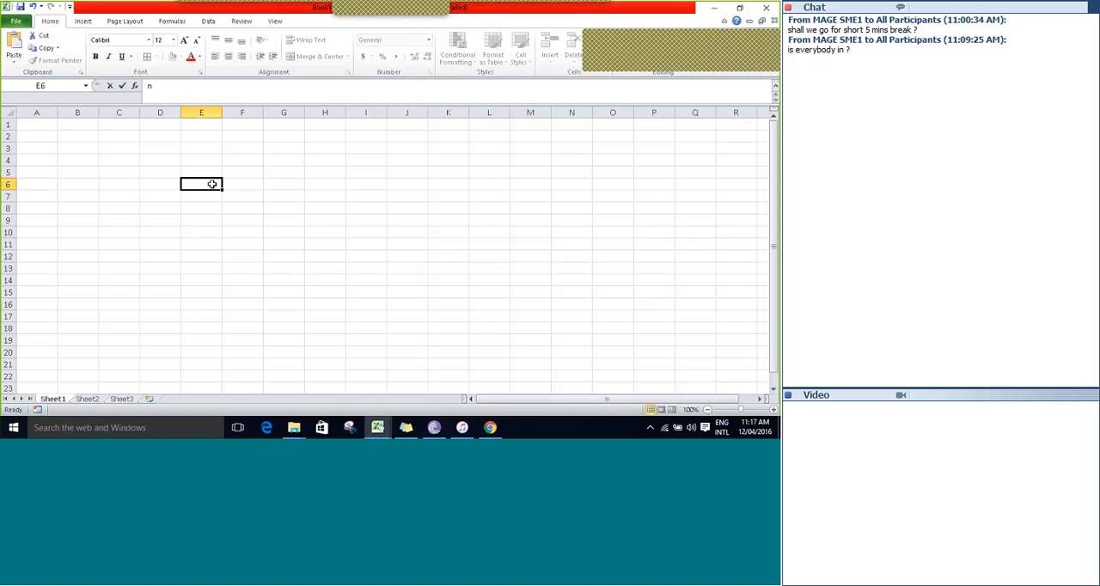
{"action": "type", "text": "ewwork"}
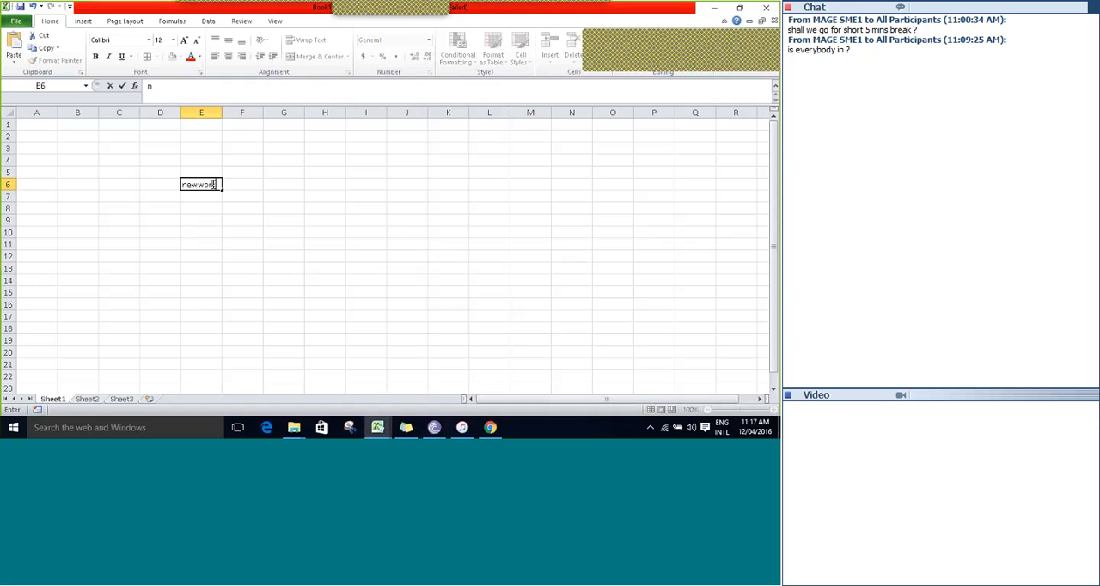
{"action": "type", "text": "bookk"}
{"action": "type", "text": "ale"}
{"action": "key", "text": "BackSpace"}
{"action": "type", "text": "u"}
{"action": "type", "text": "e"}
{"action": "key", "text": "Right"}
Copy the newworkbookvalue text from E6 of Sheet1 into D11 of Sheet2.
{"action": "key", "text": "Left"}
{"action": "key", "text": "ctrl+c"}
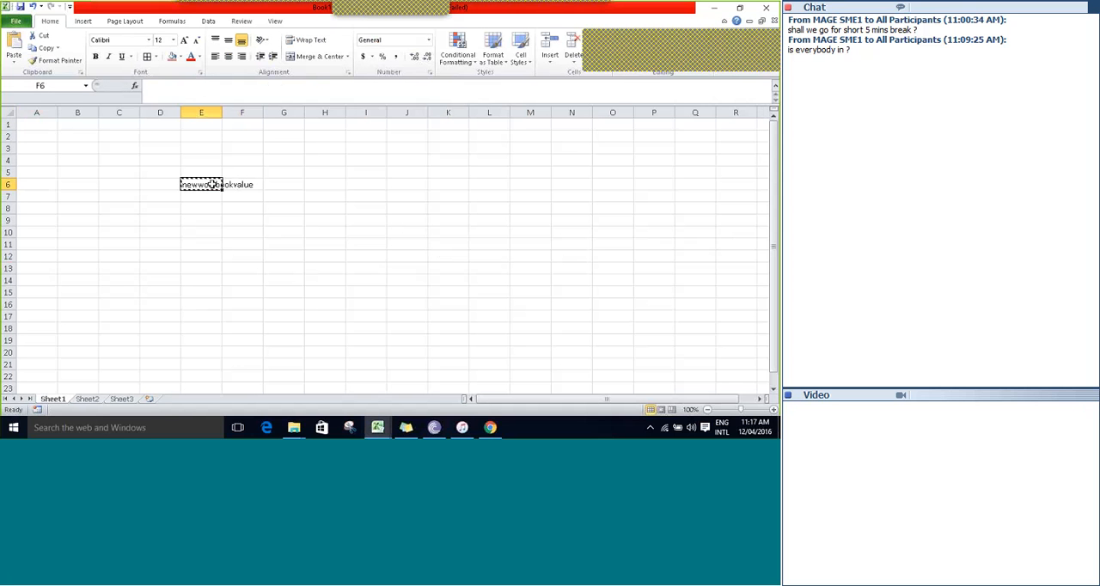
{"action": "left_click", "coordinate": [89, 398]}
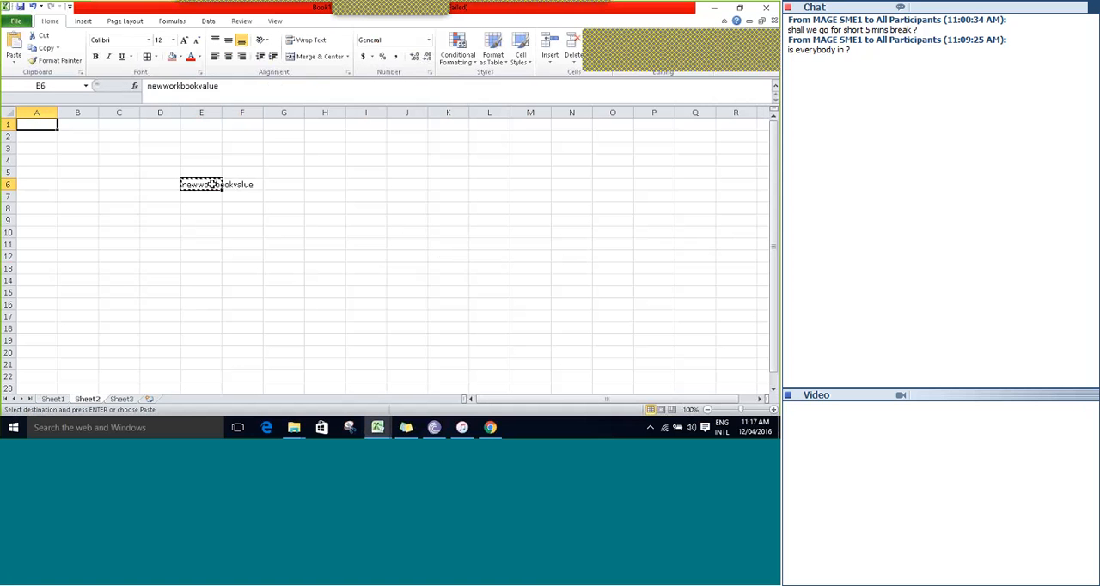
{"action": "left_click", "coordinate": [159, 244]}
{"action": "key", "text": "ctrl+v"}
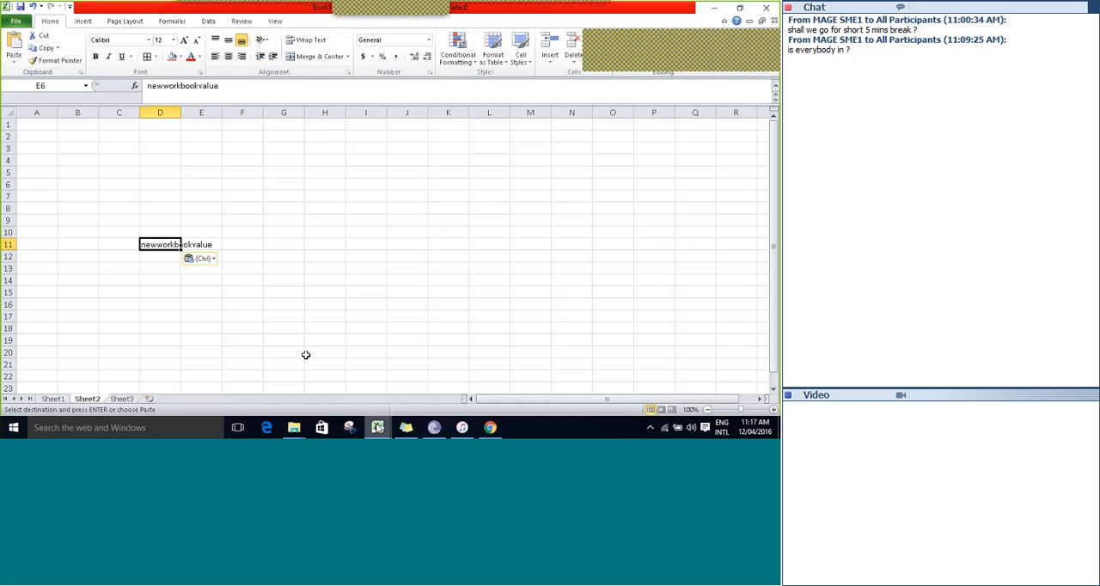
Return to the training workbook and begin the F13 formula with C13 followed by the & operator.
{"action": "mouse_move", "coordinate": [377, 427]}
{"action": "left_click", "coordinate": [335, 363]}
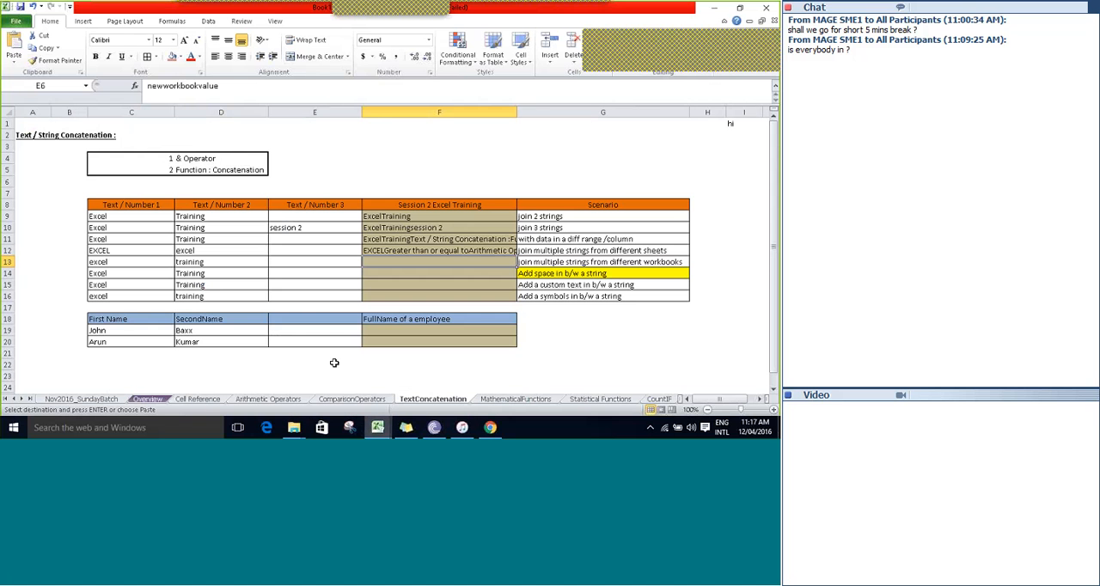
{"action": "type", "text": "="}
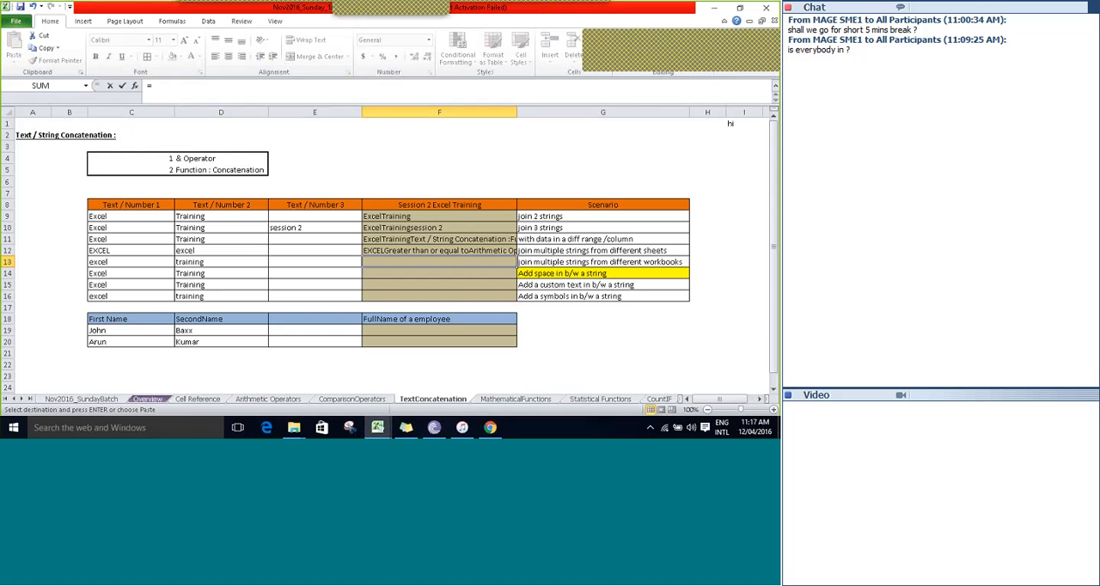
{"action": "type", "text": "E13"}
{"action": "key", "text": "Left"}
{"action": "key", "text": "Left"}
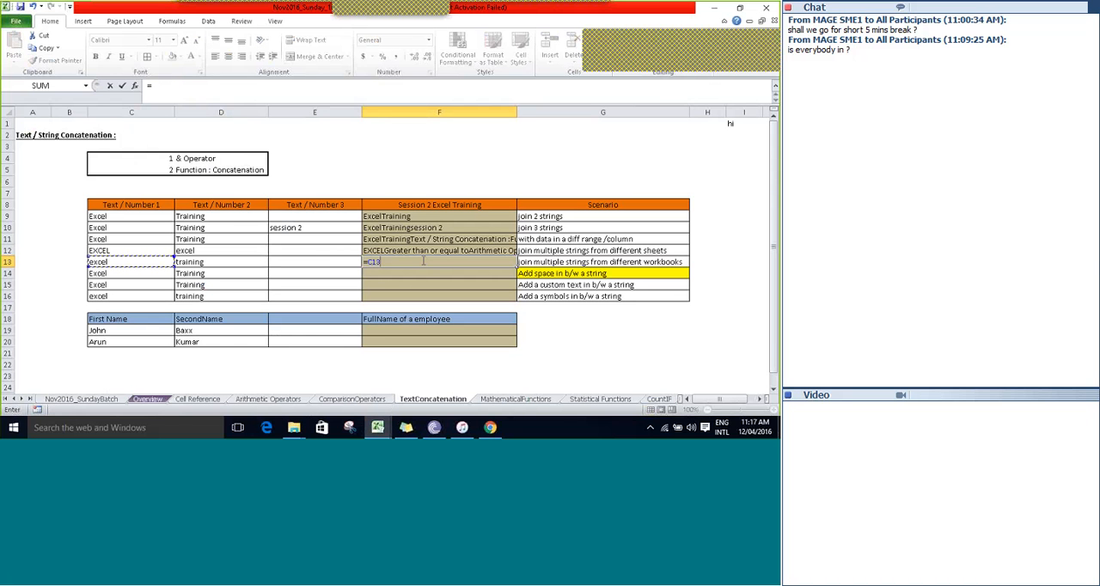
{"action": "type", "text": "&"}
Complete the F13 formula by referencing E6 on Sheet1 of Book1, giving =C13&[Book1]Sheet1!$E$6.
{"action": "left_click", "coordinate": [378, 427]}
{"action": "left_click", "coordinate": [418, 389]}
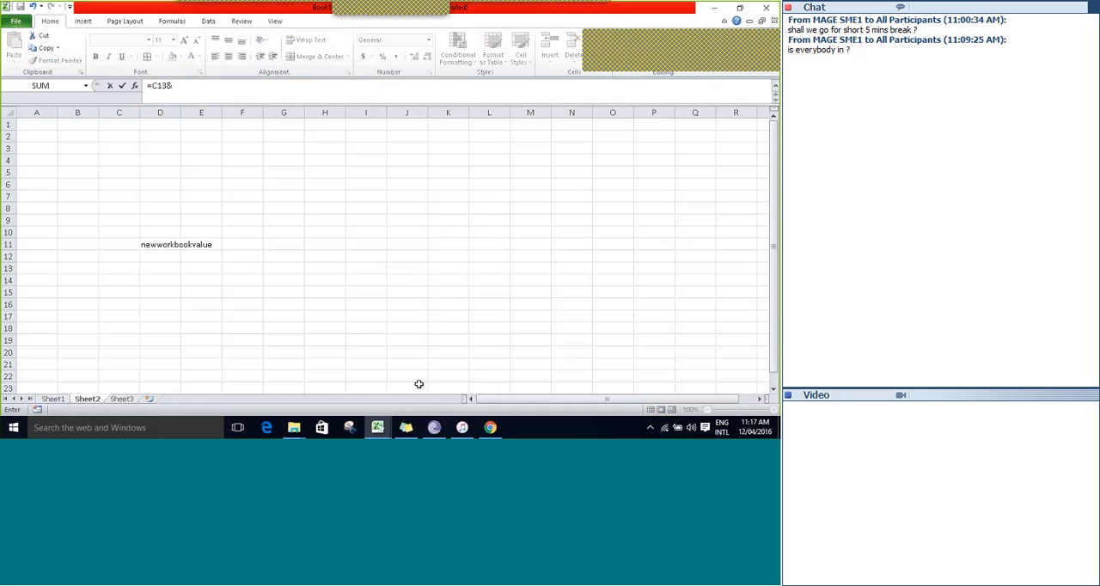
{"action": "left_click", "coordinate": [62, 402]}
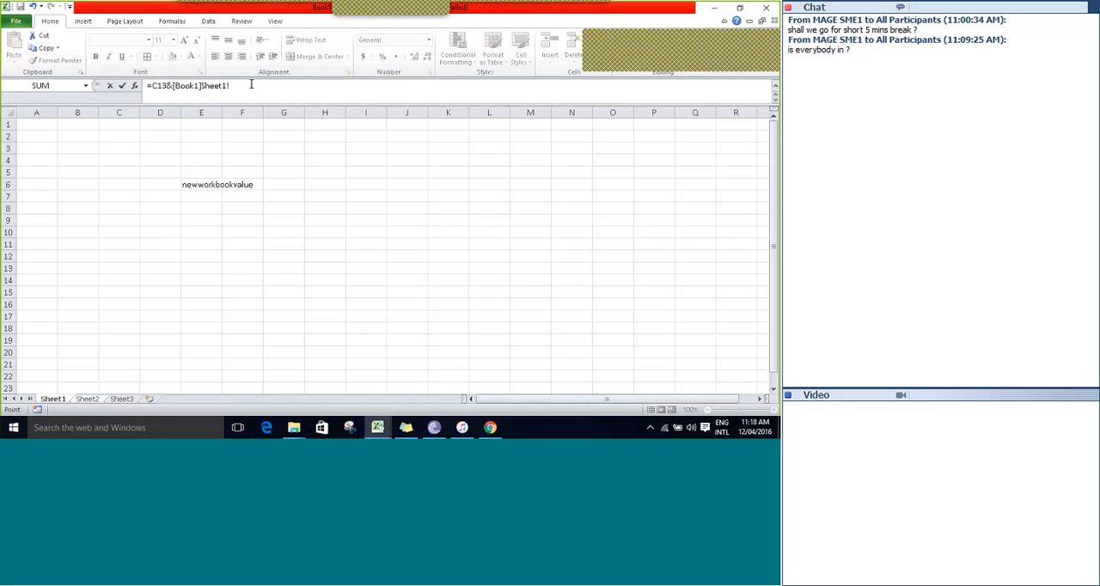
{"action": "left_click", "coordinate": [200, 184]}
{"action": "key", "text": "Return"}
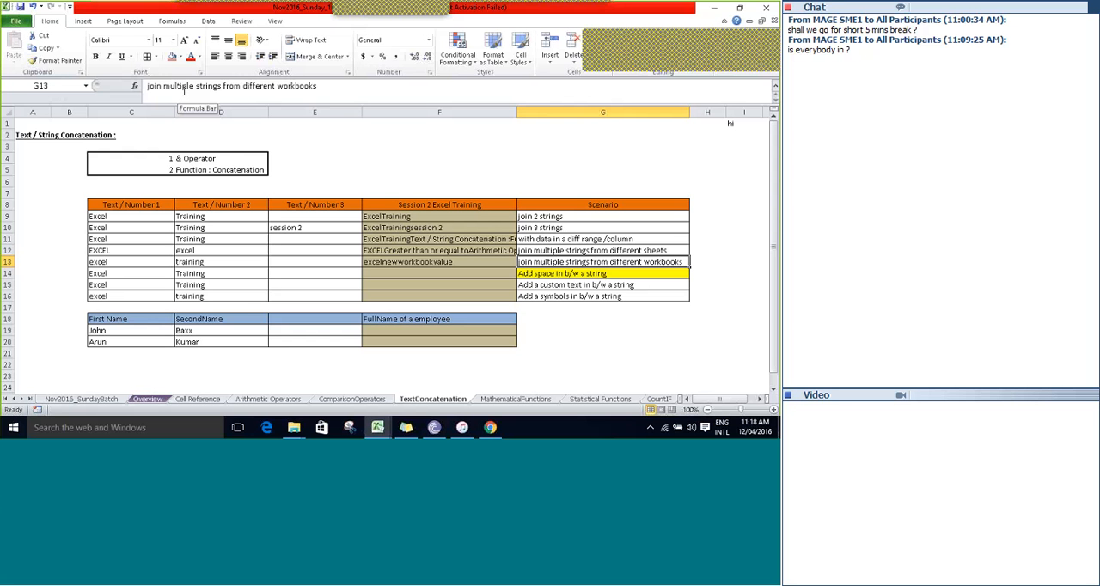
Inspect the F13 cross-workbook formula, leave it unchanged, and save the training workbook.
{"action": "key", "text": "Left"}
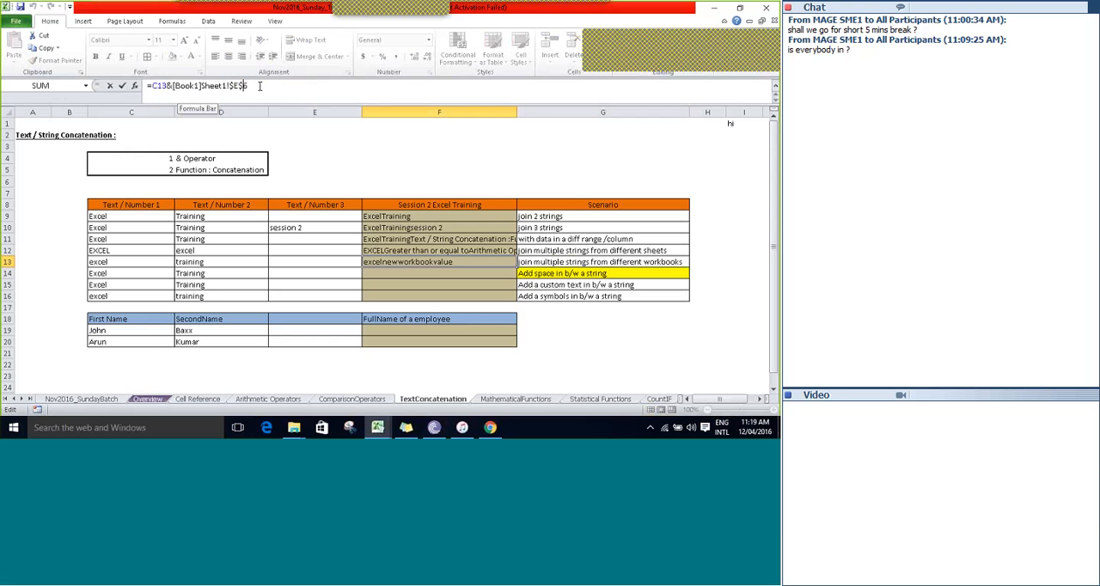
{"action": "left_click", "coordinate": [259, 86]}
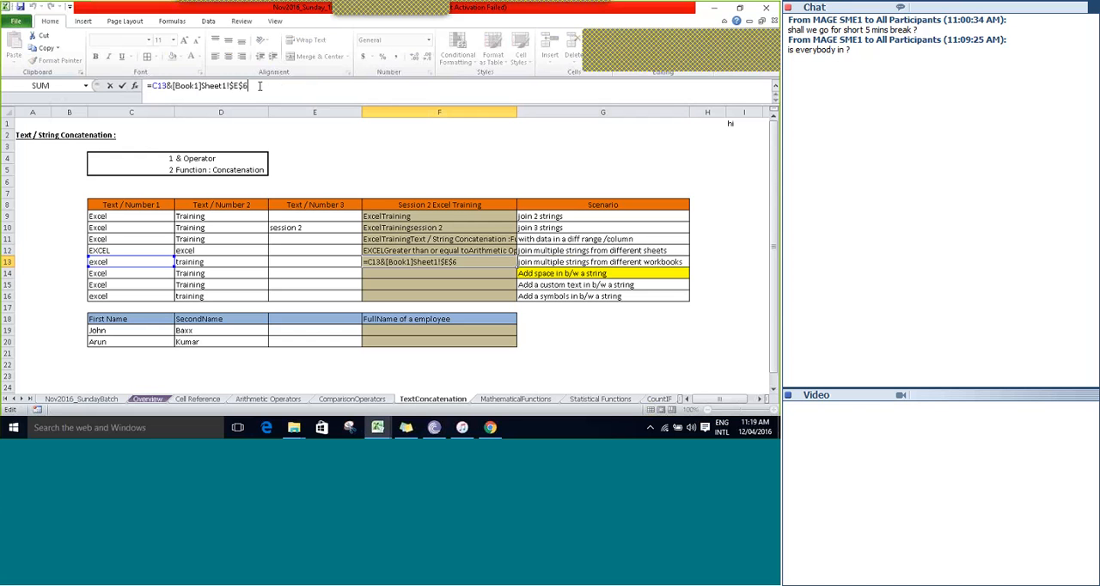
{"action": "key", "text": "Tab"}
{"action": "key", "text": "shift+Tab"}
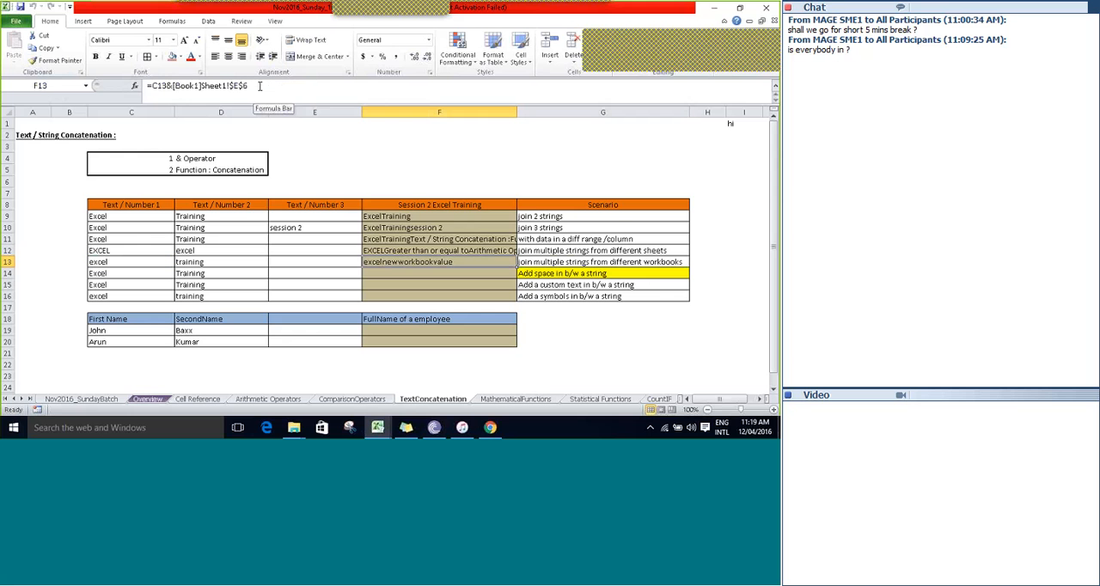
{"action": "key", "text": "ctrl+s"}
{"action": "key", "text": "Return"}
Review the scenario descriptions in G11 to G14 alongside the F13 result.
{"action": "key", "text": "Right"}
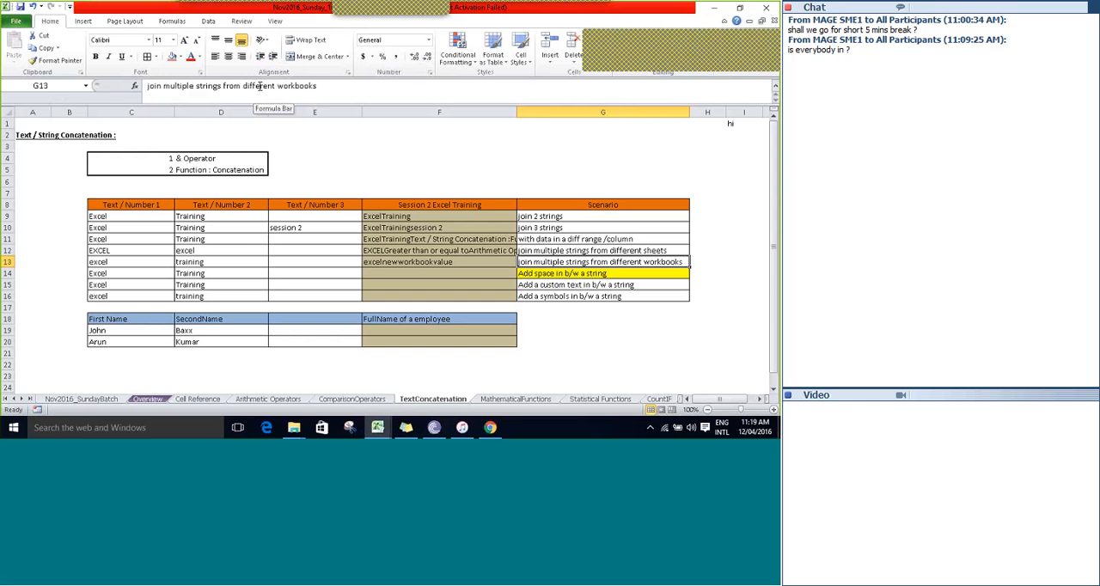
{"action": "key", "text": "Up"}
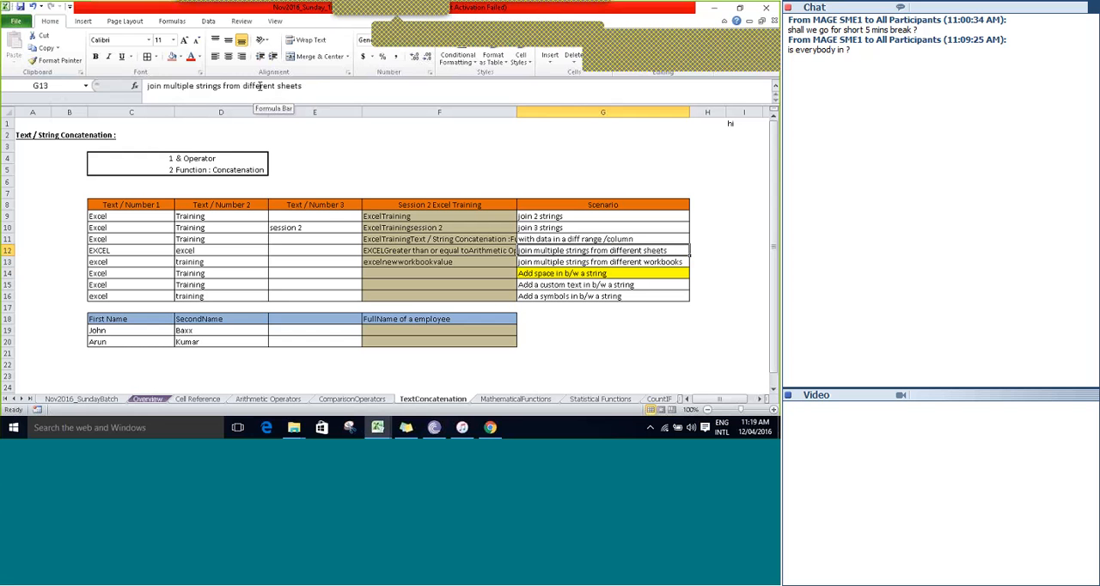
{"action": "key", "text": "Up"}
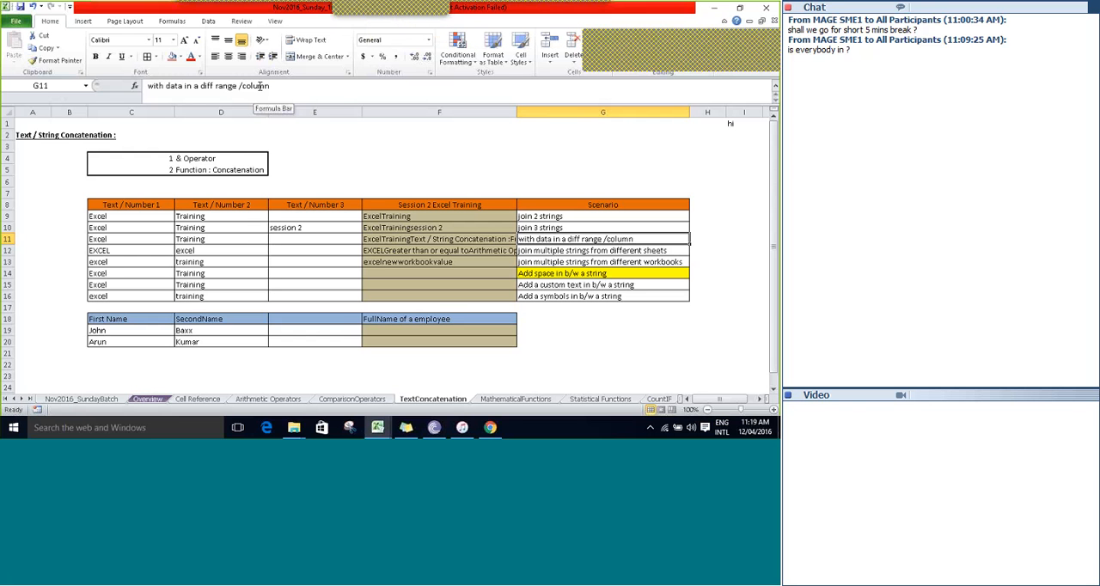
{"action": "key", "text": "Down"}
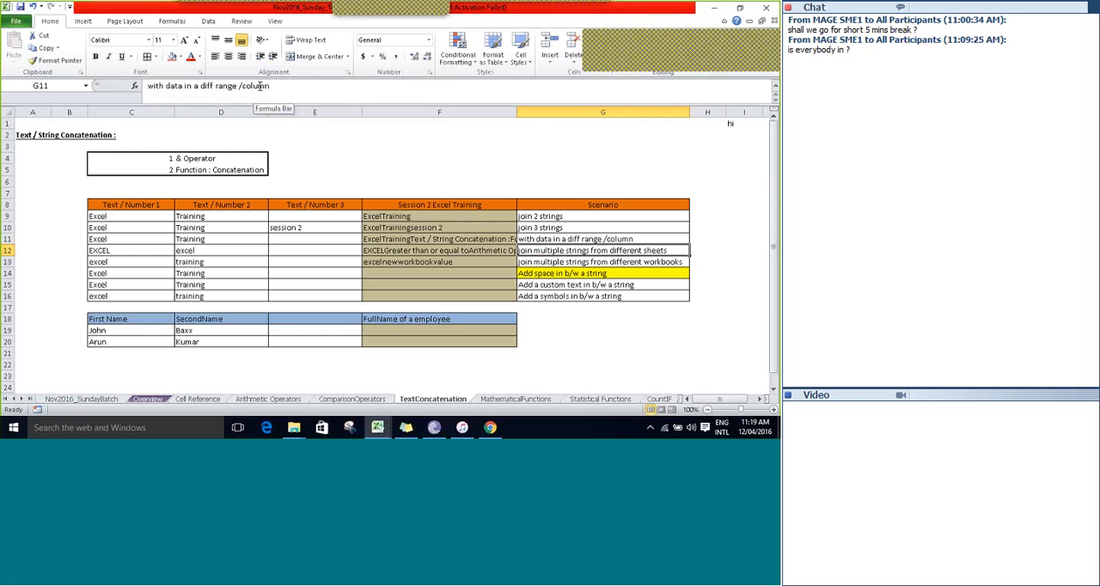
{"action": "key", "text": "Down"}
{"action": "key", "text": "Down"}
{"action": "key", "text": "Left"}
{"action": "key", "text": "Up"}
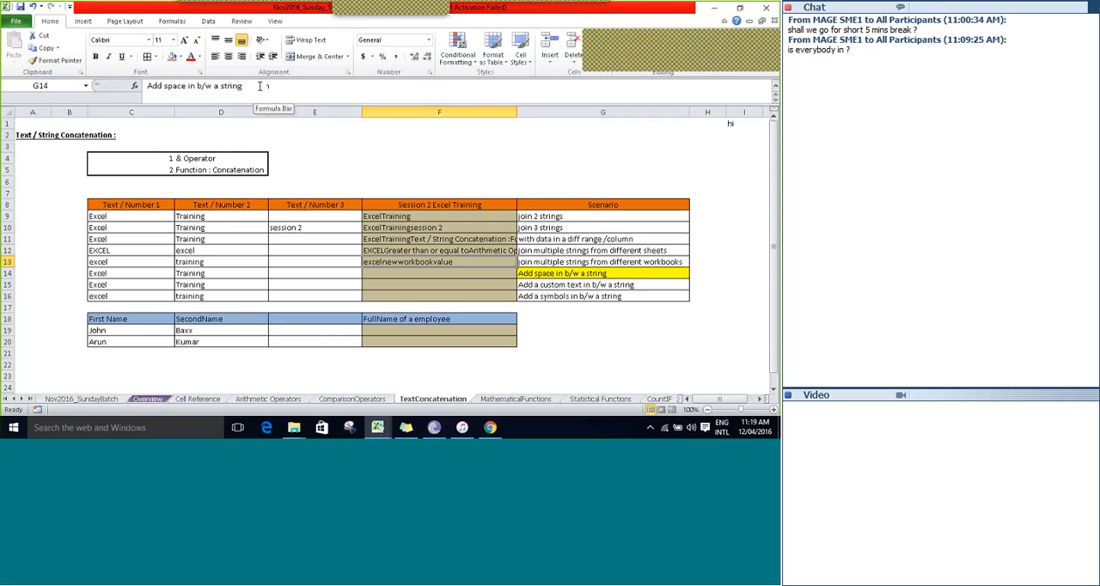
Save the training workbook again, accepting its references to unsaved documents.
{"action": "key", "text": "Down"}
{"action": "key", "text": "ctrl+s"}
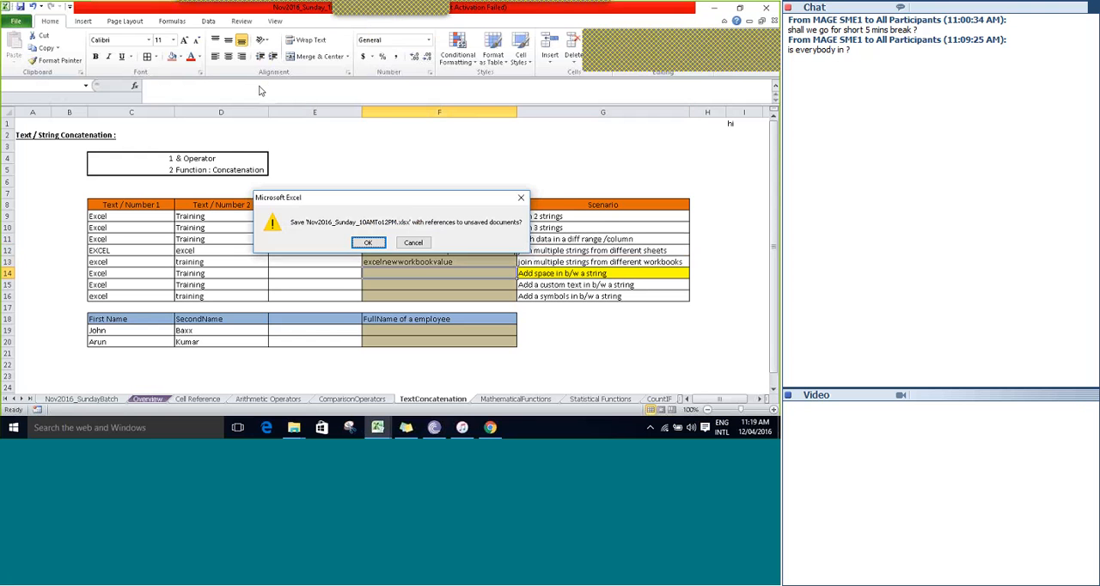
{"action": "key", "text": "Return"}
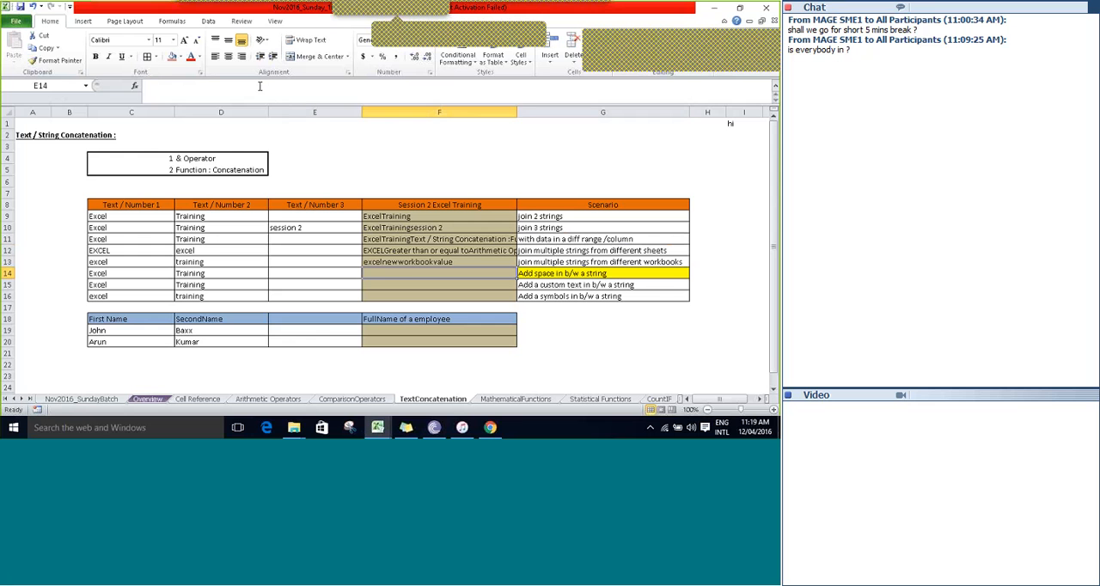
Examine the row 14 strings and the scenario for adding a space between them.
{"action": "key", "text": "Left"}
{"action": "key", "text": "Left"}
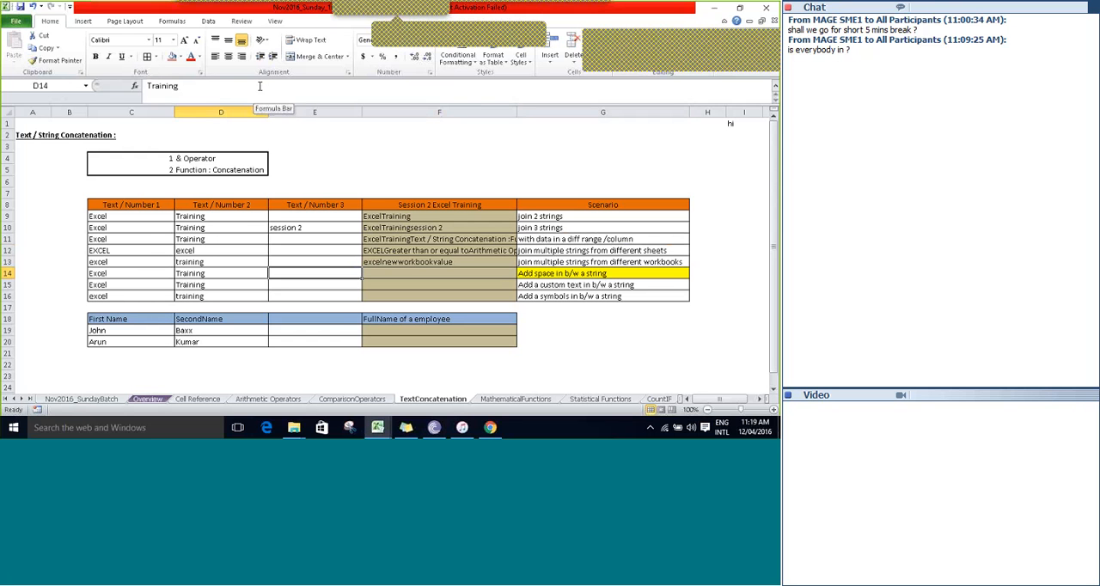
{"action": "key", "text": "Right"}
{"action": "key", "text": "Right"}
{"action": "key", "text": "Right"}
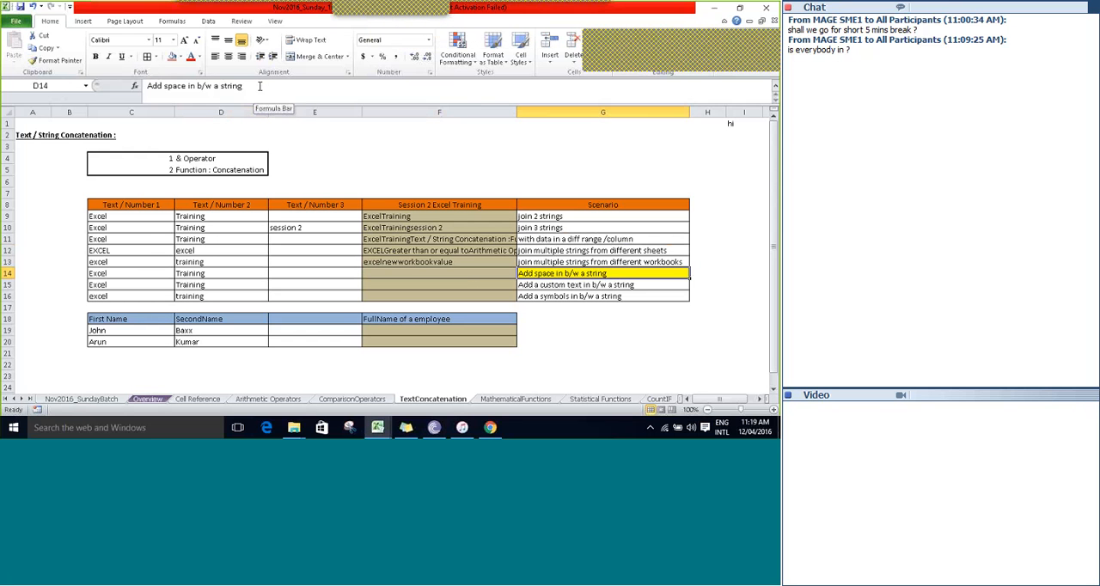
{"action": "key", "text": "Right"}
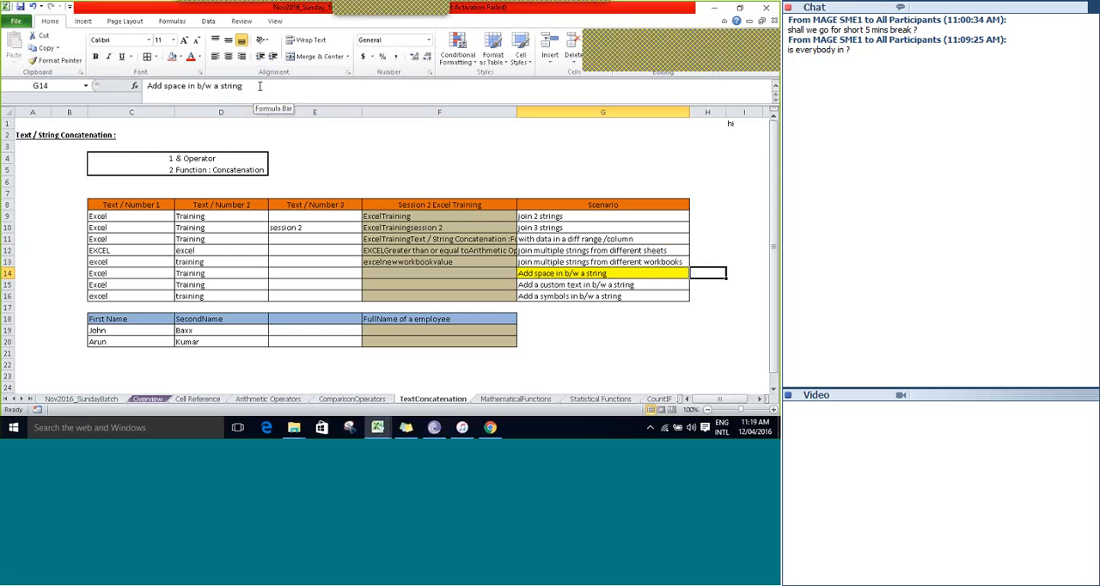
{"action": "key", "text": "Left"}
{"action": "key", "text": "Left"}
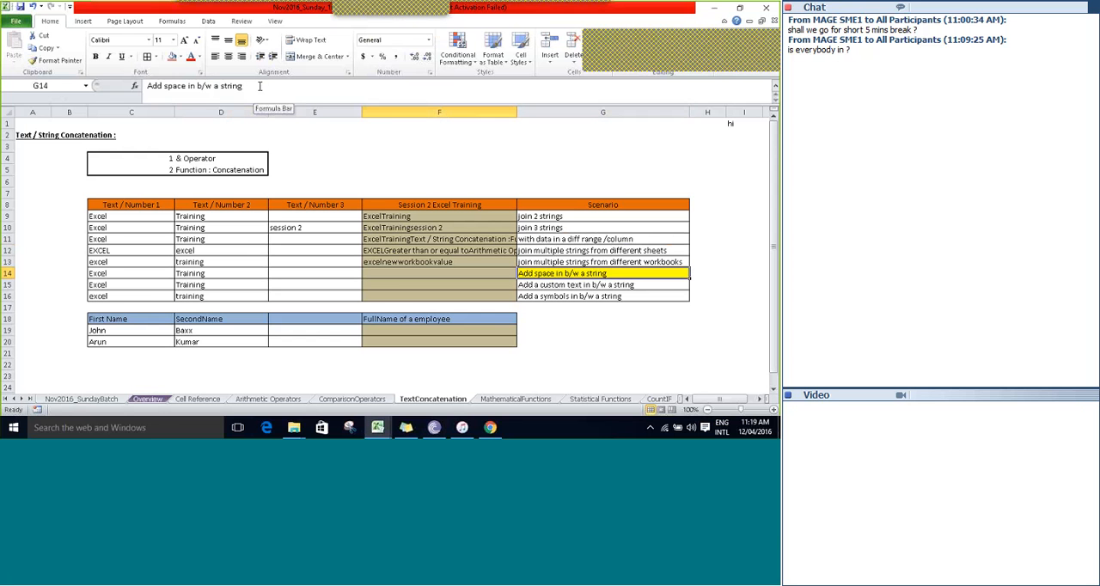
Join C14 and D14 with a space between them in F14 using =C14&" "&D14.
{"action": "type", "text": "="}
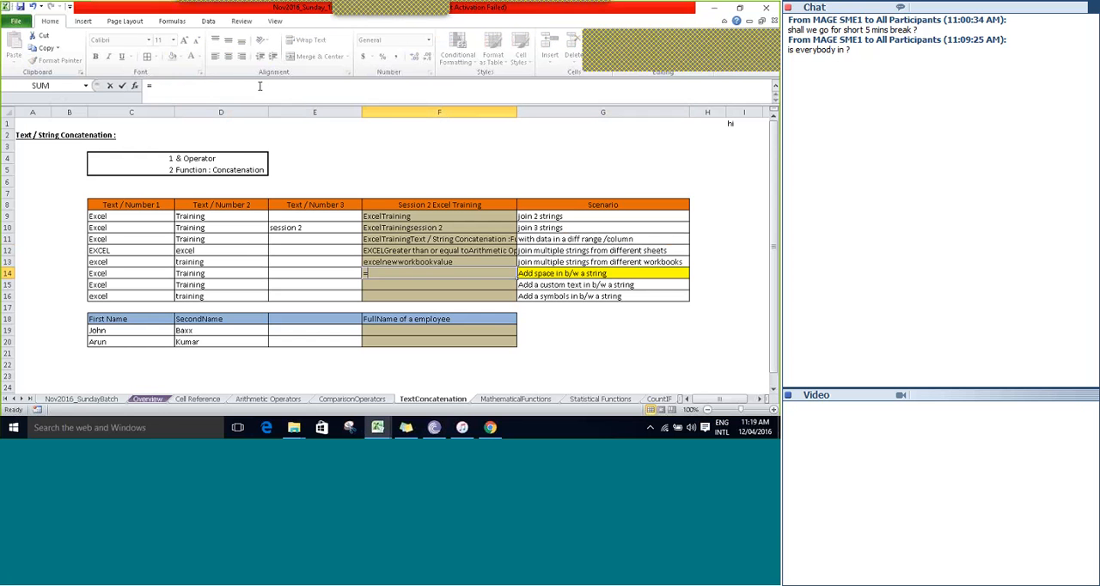
{"action": "key", "text": "Left"}
{"action": "key", "text": "Left"}
{"action": "key", "text": "Left"}
{"action": "type", "text": "&"}
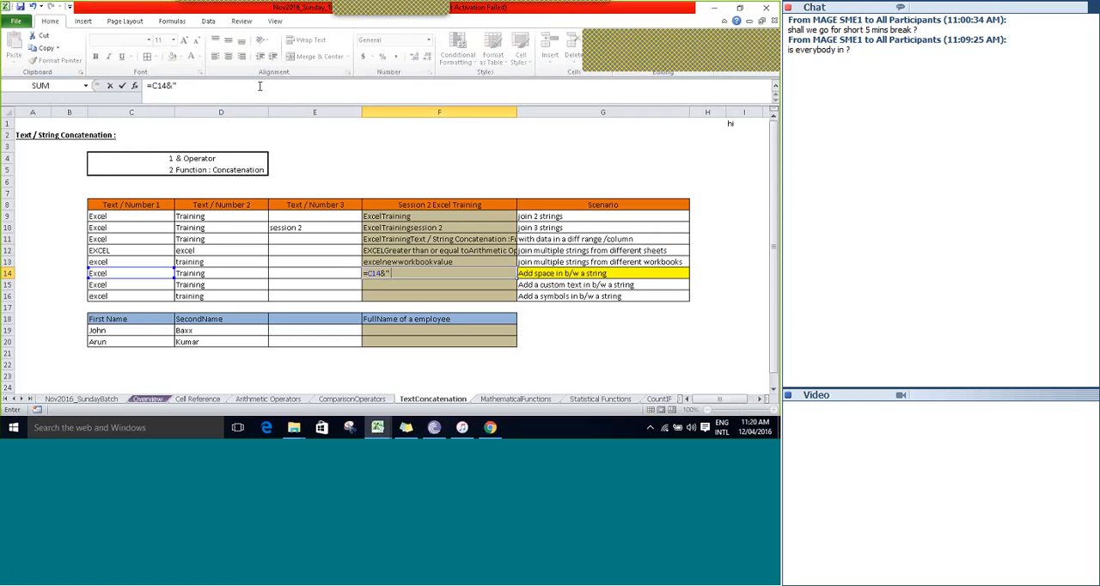
{"action": "type", "text": "\""}
{"action": "type", "text": "&"}
{"action": "key", "text": "Left"}
{"action": "key", "text": "Left"}
{"action": "key", "text": "Tab"}
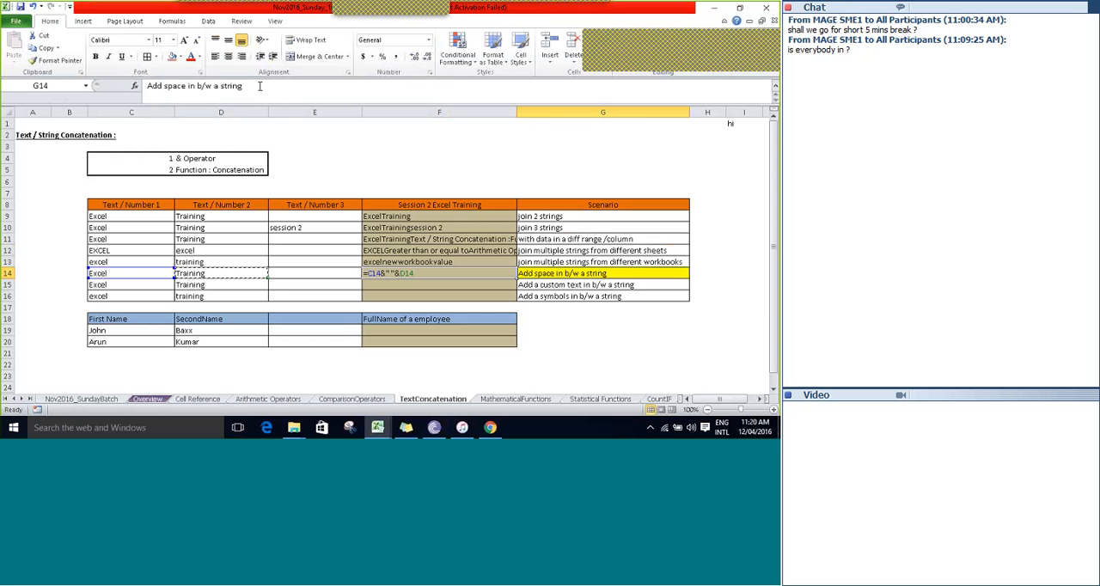
{"action": "key", "text": "Left"}
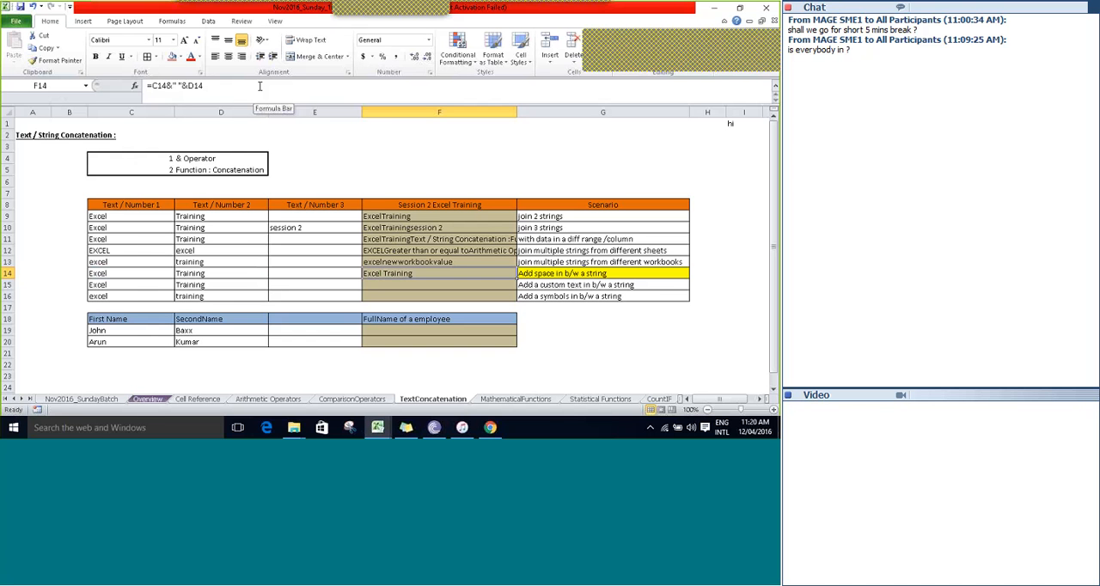
Begin the F15 formula for the custom text scenario with the text "Today is session 2 of".
{"action": "key", "text": "Right"}
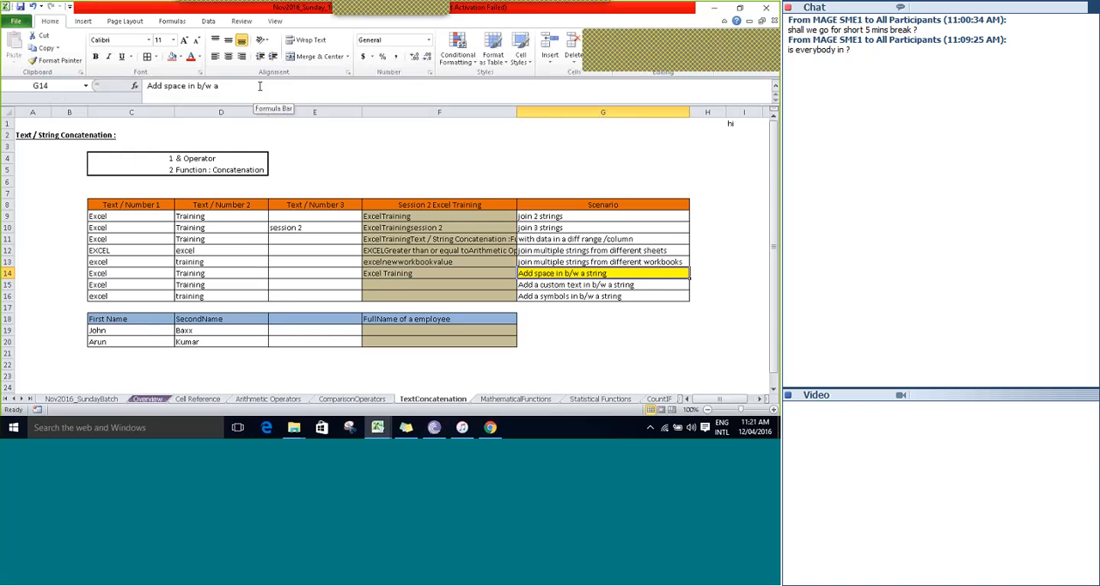
{"action": "key", "text": "Left"}
{"action": "key", "text": "Left"}
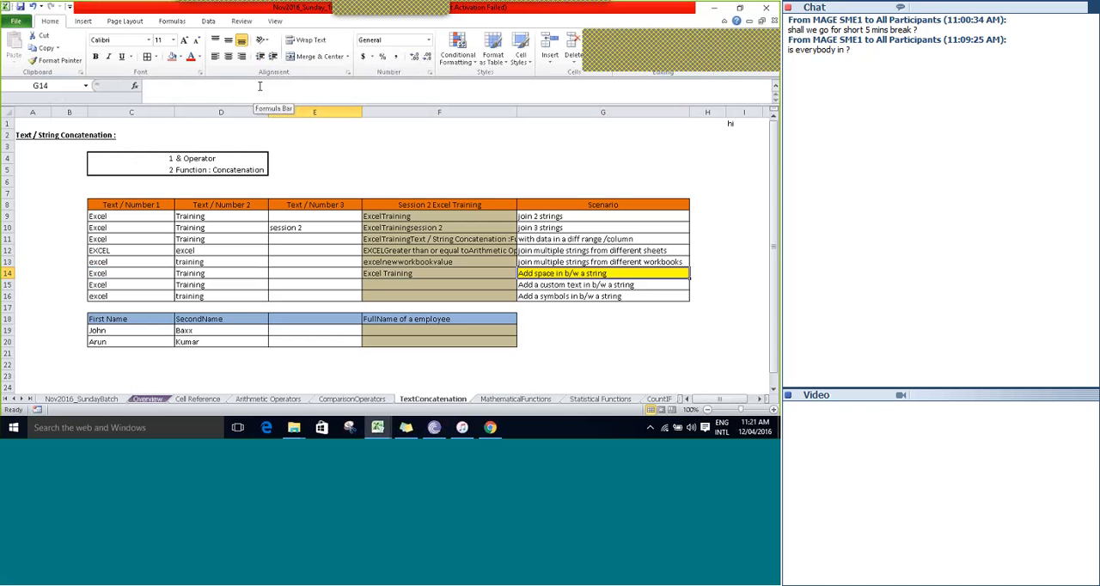
{"action": "key", "text": "Down"}
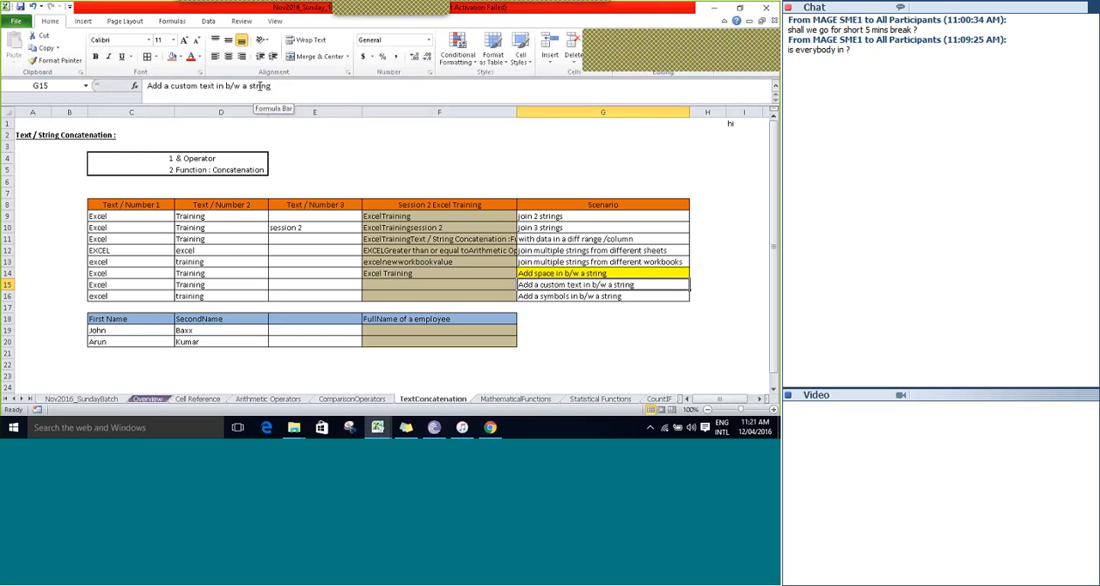
{"action": "key", "text": "Left"}
{"action": "type", "text": "="}
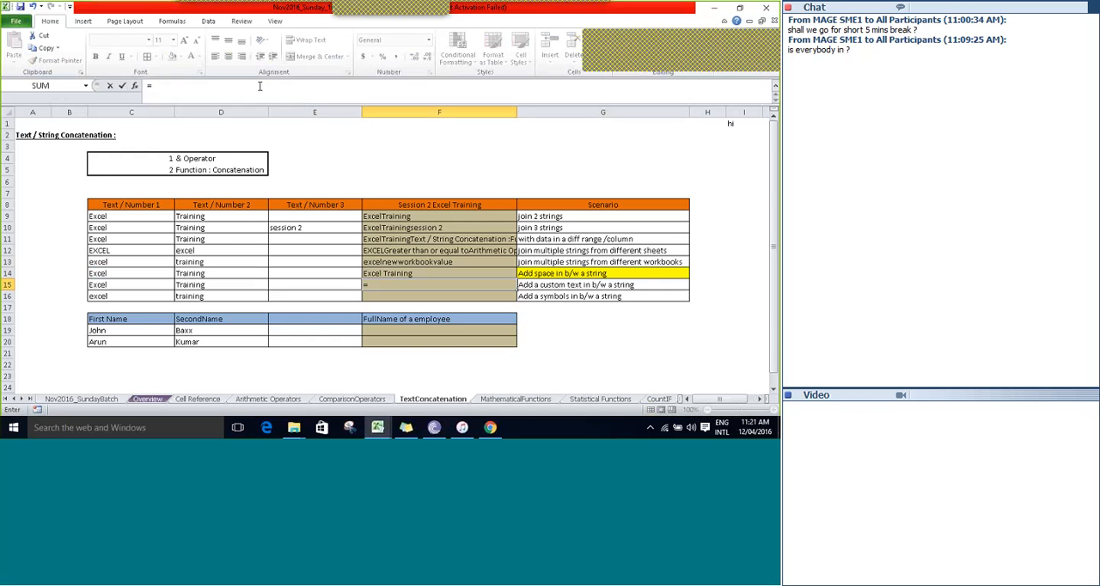
{"action": "type", "text": "\"Today is session 2 of"}
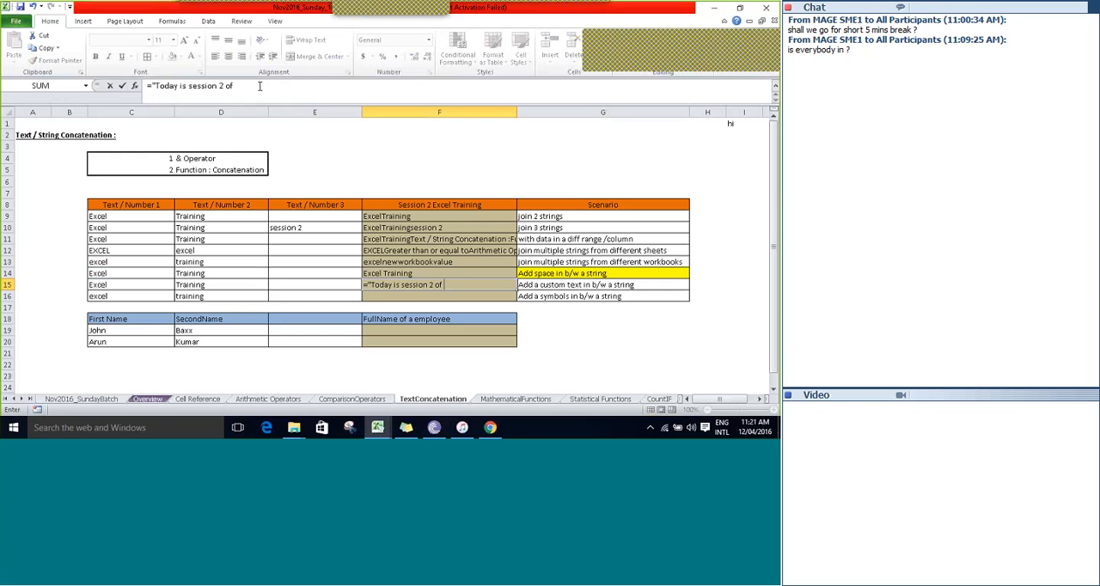
{"action": "type", "text": " \"&C15&D15"}
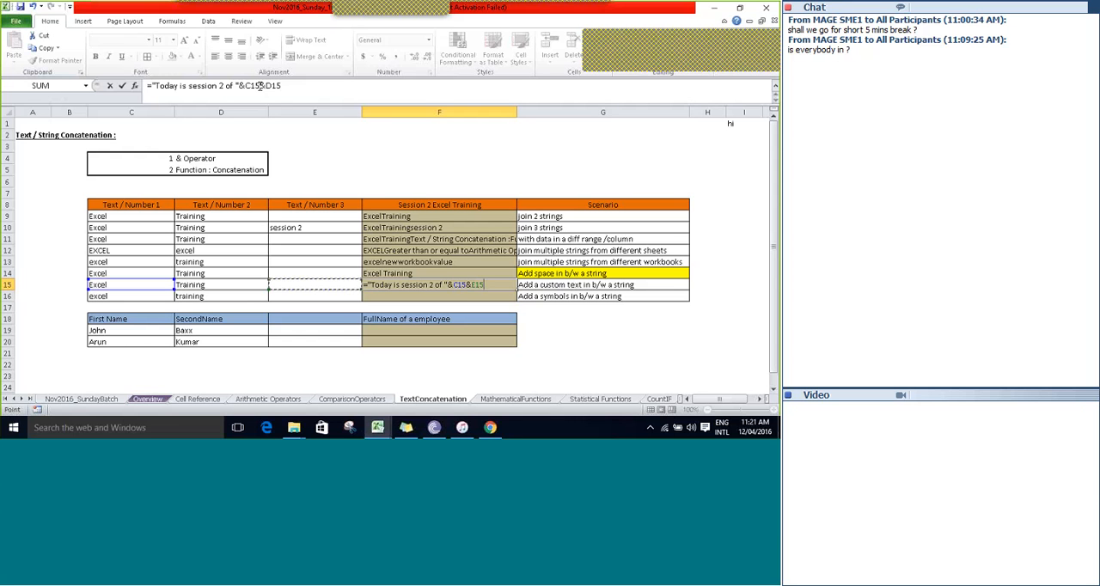
{"action": "key", "text": "Tab"}
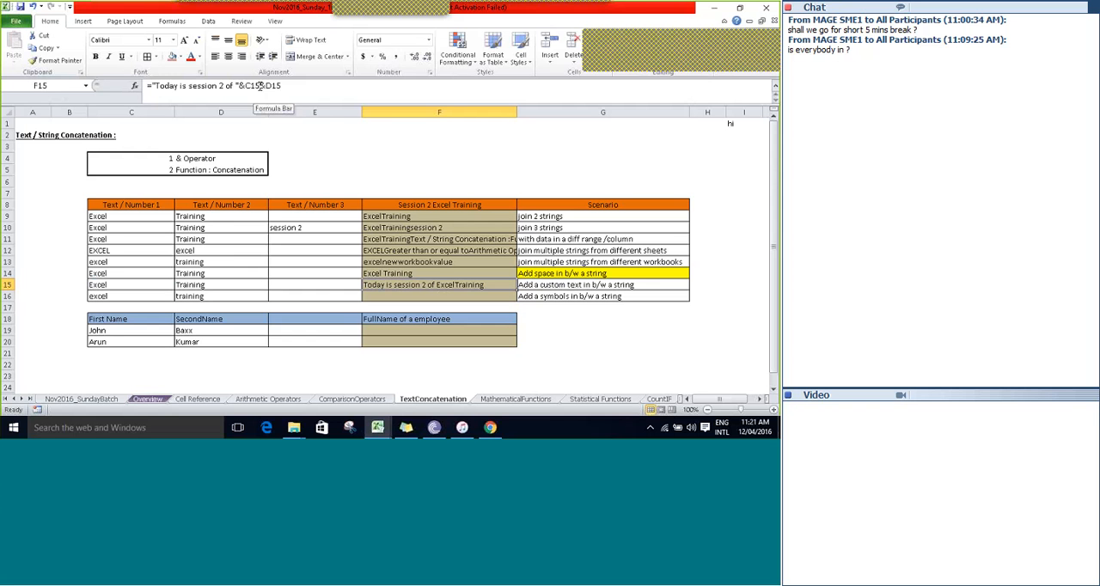
Open the F15 formula for editing between the C15 and D15 references.
{"action": "left_click", "coordinate": [258, 87]}
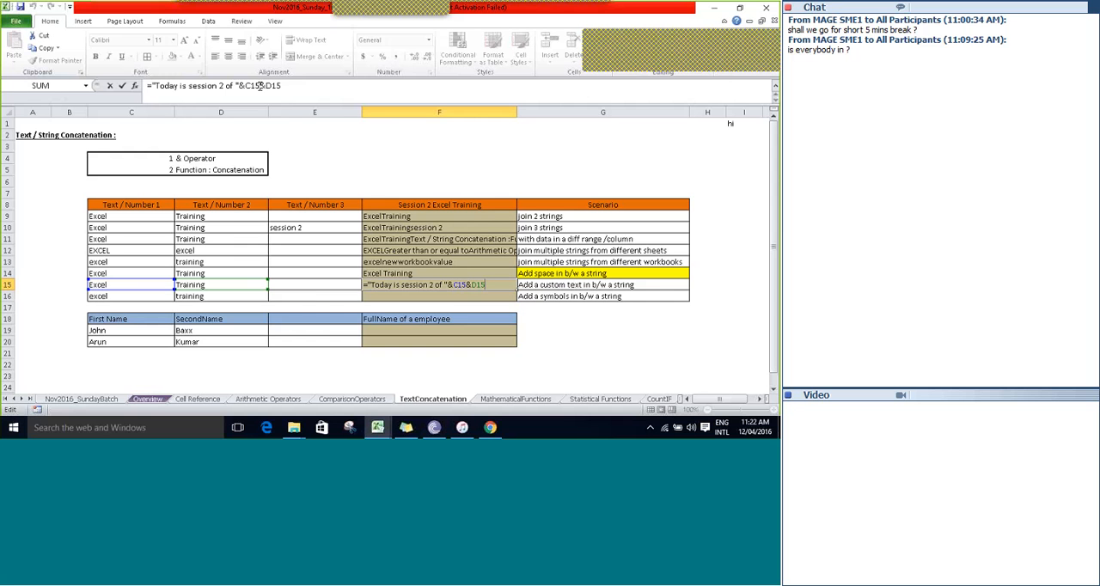
Join C16 and D16 with the symbols &&& between them in F16 using =C16&"&&&"&D16.
{"action": "key", "text": "Tab"}
{"action": "key", "text": "Down"}
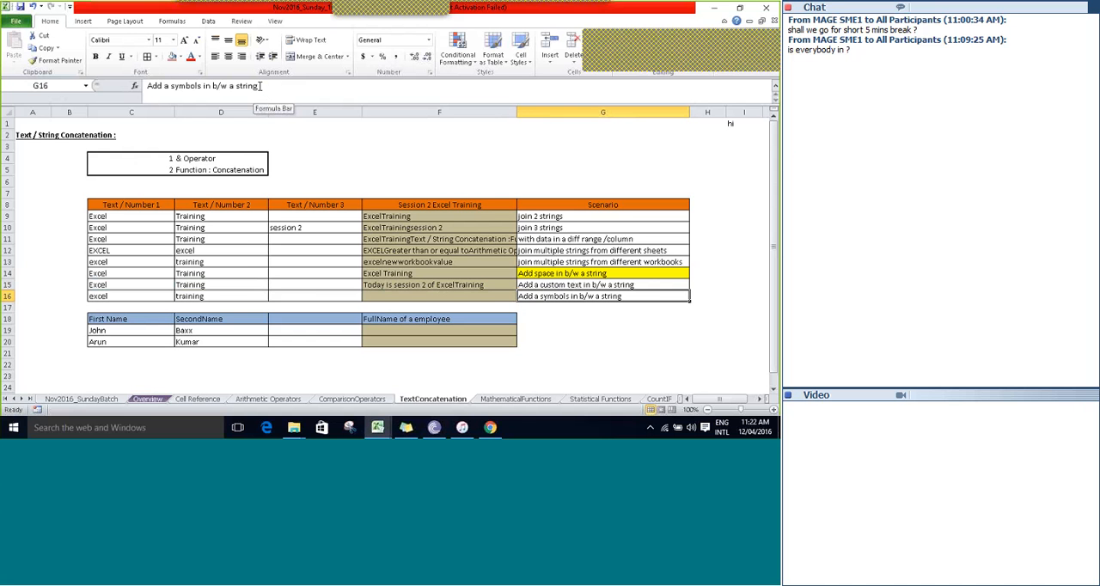
{"action": "key", "text": "Left"}
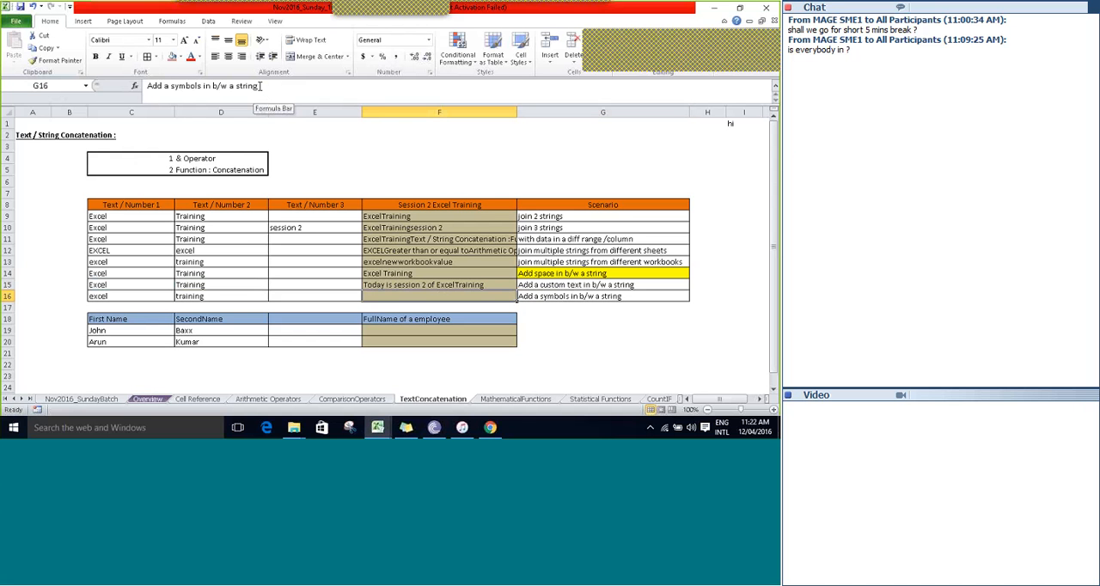
{"action": "type", "text": "="}
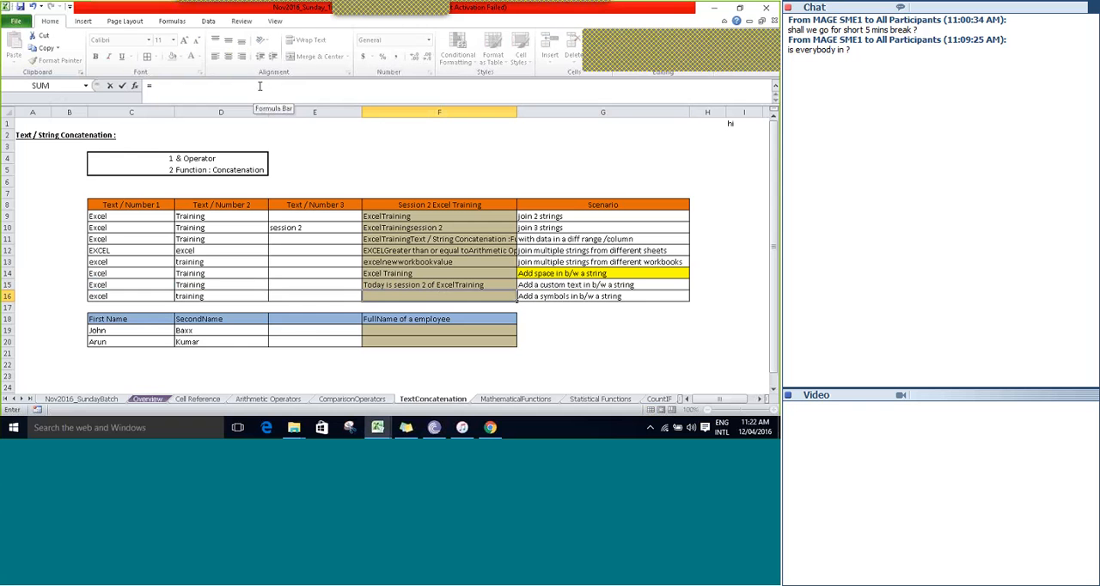
{"action": "key", "text": "Left"}
{"action": "key", "text": "Left"}
{"action": "key", "text": "Left"}
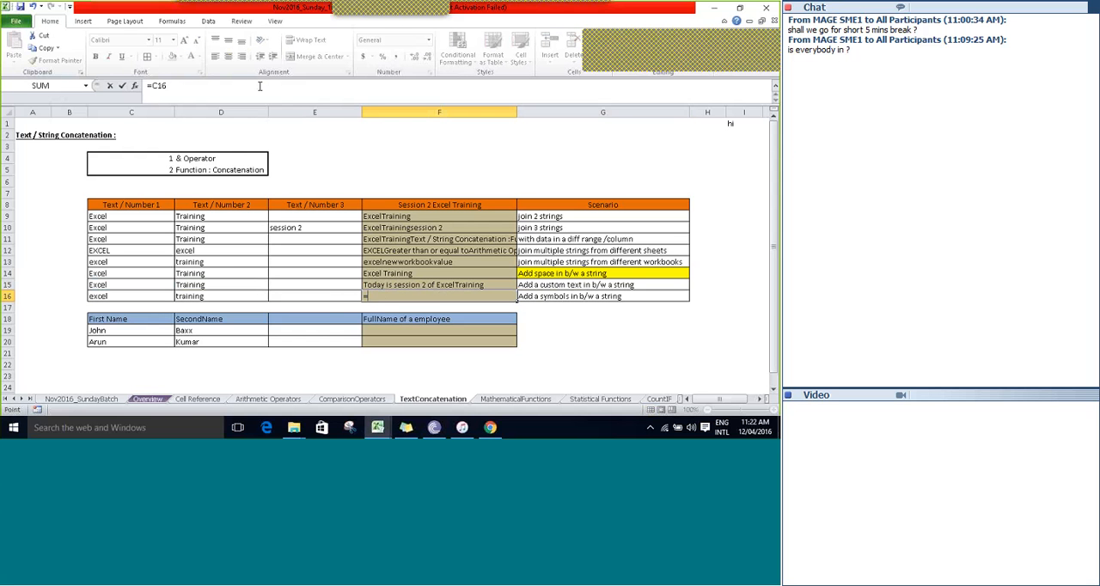
{"action": "type", "text": "&\"\""}
{"action": "type", "text": "&&&"}
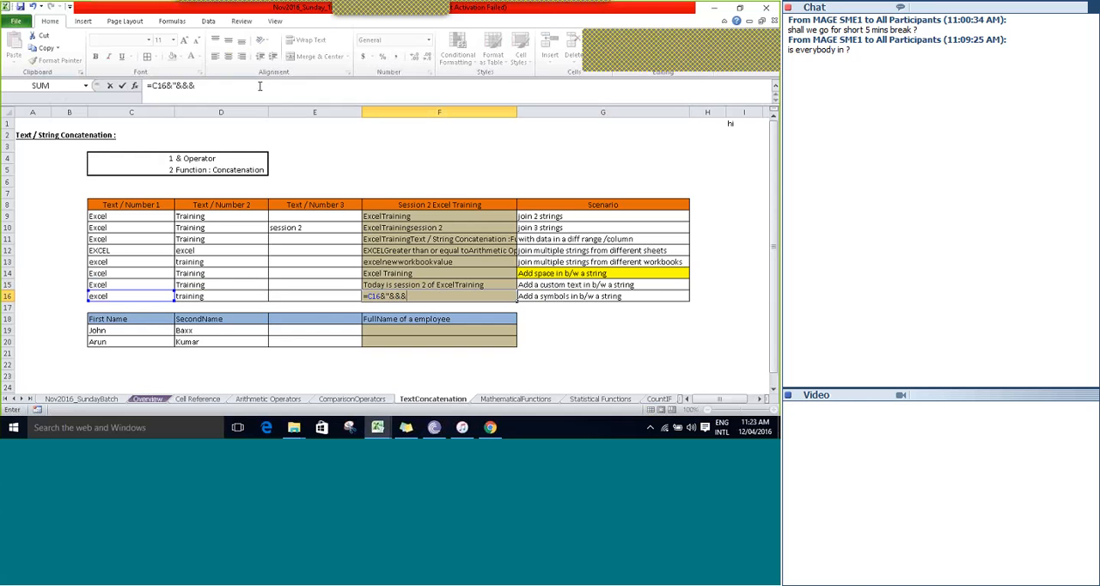
{"action": "type", "text": "\"&"}
{"action": "key", "text": "Left"}
{"action": "key", "text": "Left"}
{"action": "key", "text": "Return"}
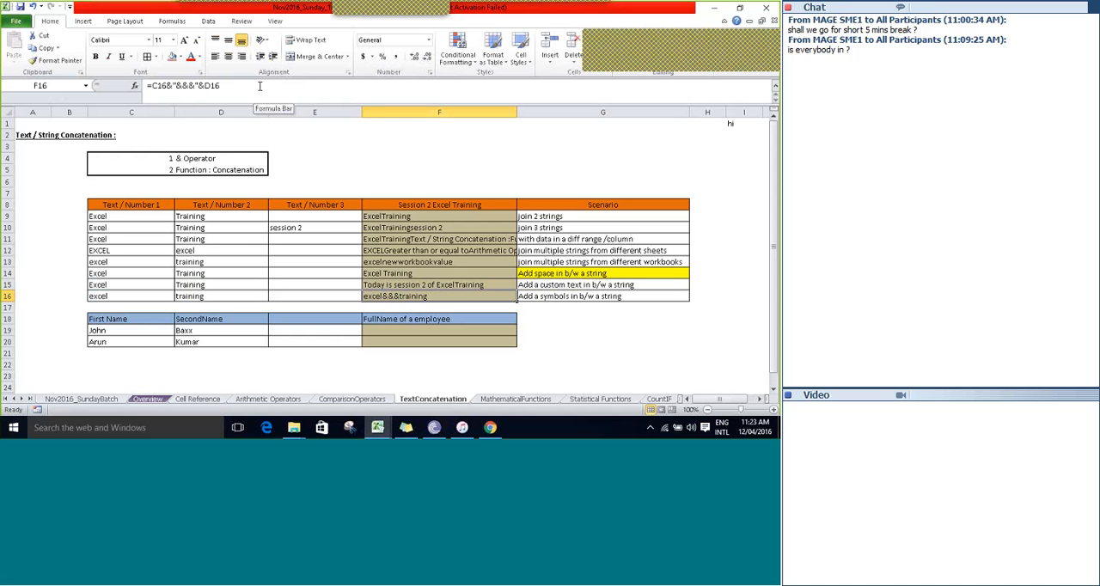
Replace the &&& separator in the F16 formula with an underscore and a space, giving =C16&"_ "&D16.
{"action": "left_click", "coordinate": [259, 86]}
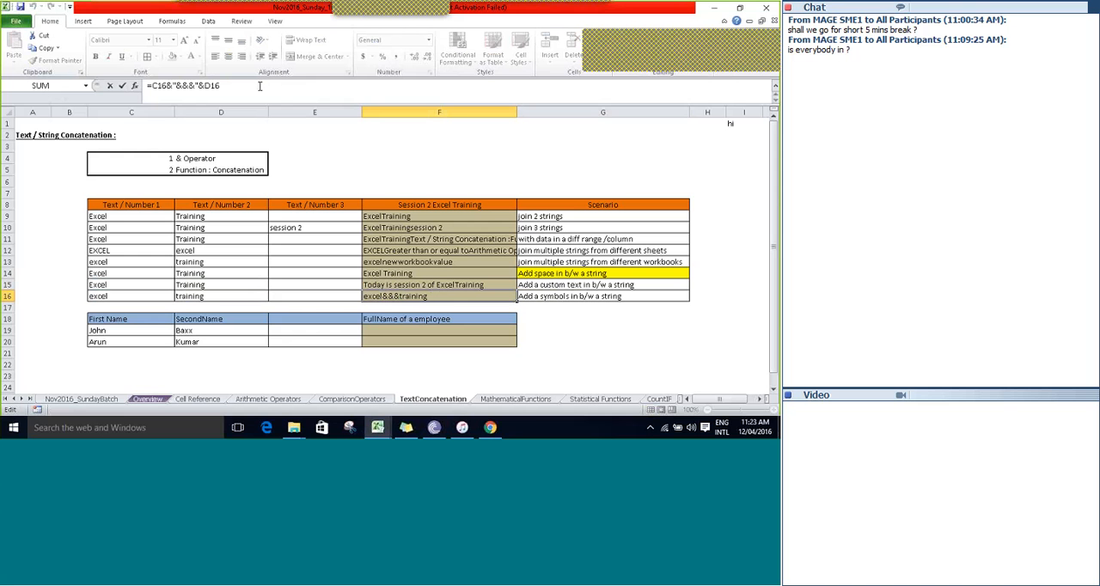
{"action": "type", "text": "_"}
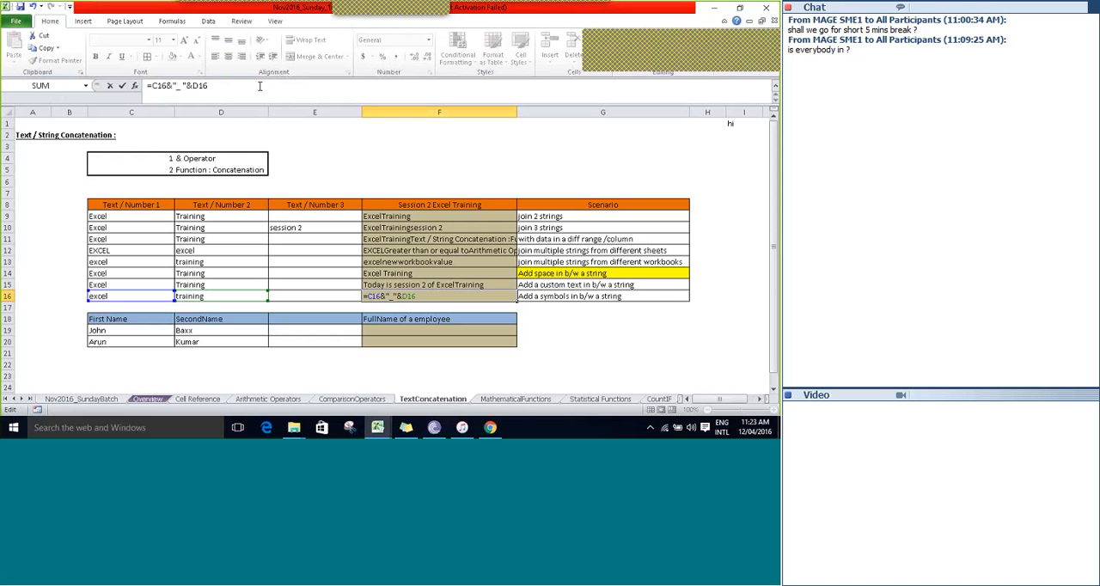
{"action": "key", "text": "Return"}
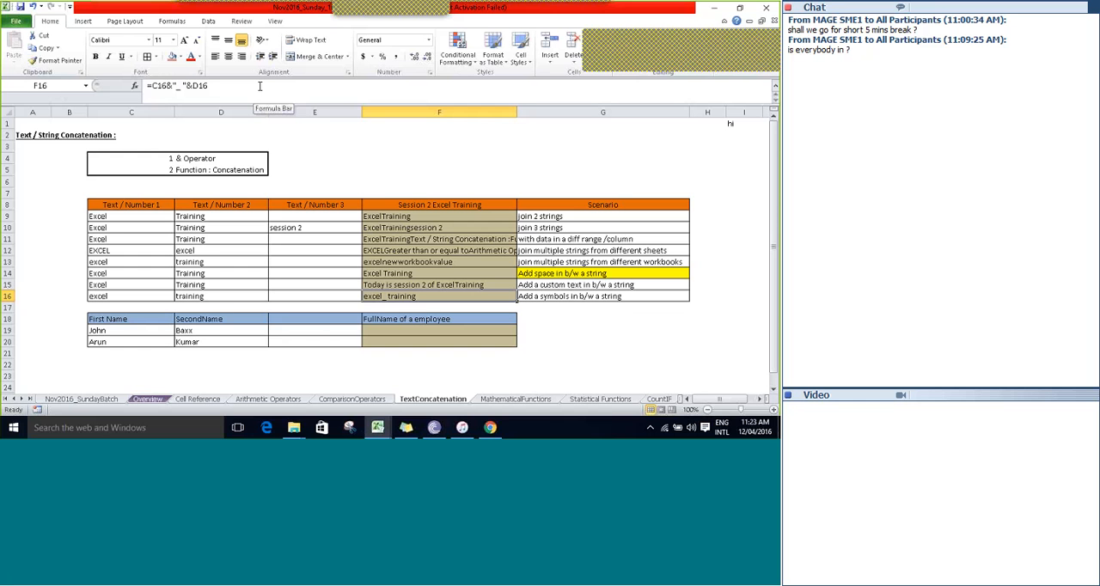
Review the concatenation scenarios listed in G9 to G16, from joining two strings to adding symbols.
{"action": "key", "text": "Right"}
{"action": "key", "text": "Right"}
{"action": "key", "text": "Up"}
{"action": "key", "text": "Up"}
{"action": "key", "text": "Up"}
{"action": "key", "text": "Up"}
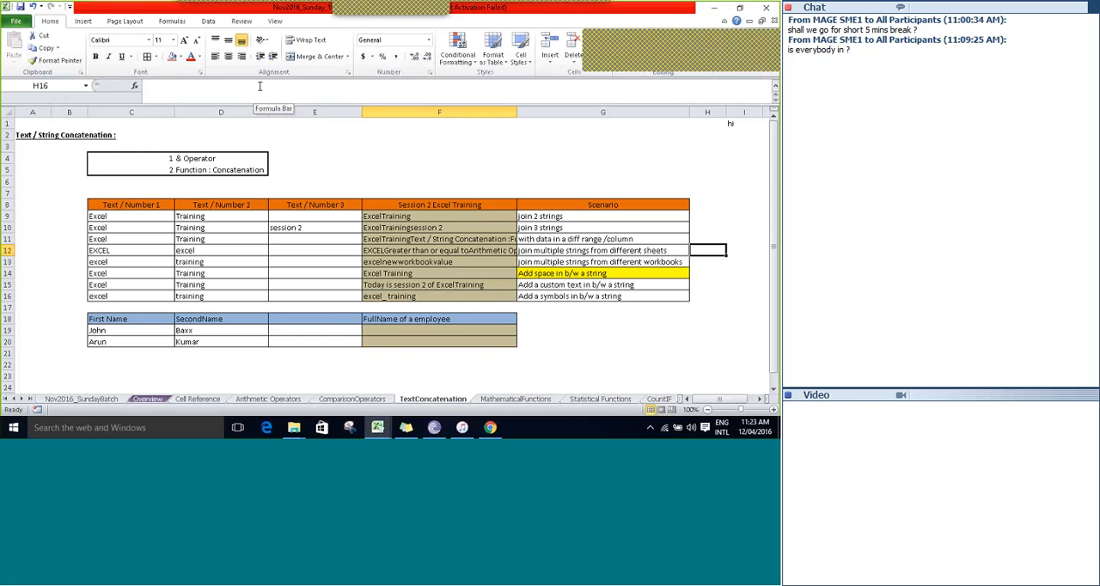
{"action": "key", "text": "Left"}
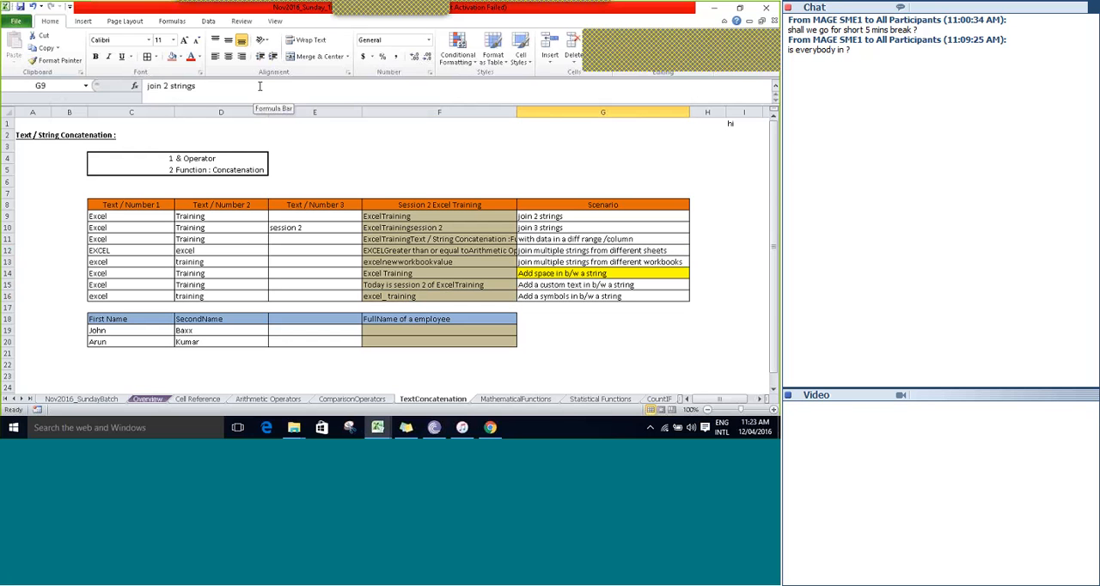
{"action": "key", "text": "Down"}
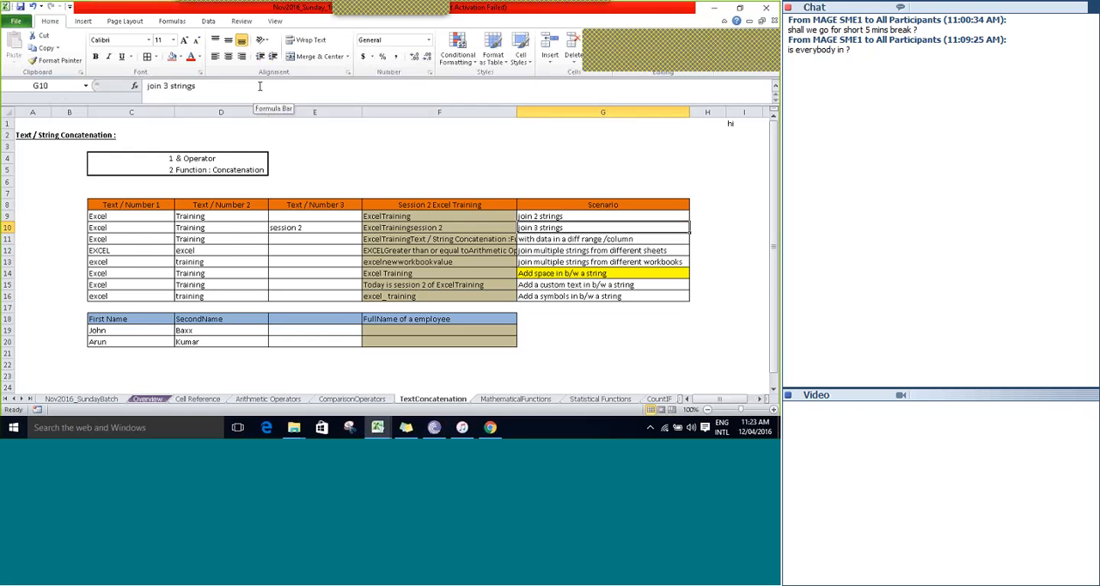
{"action": "key", "text": "Down"}
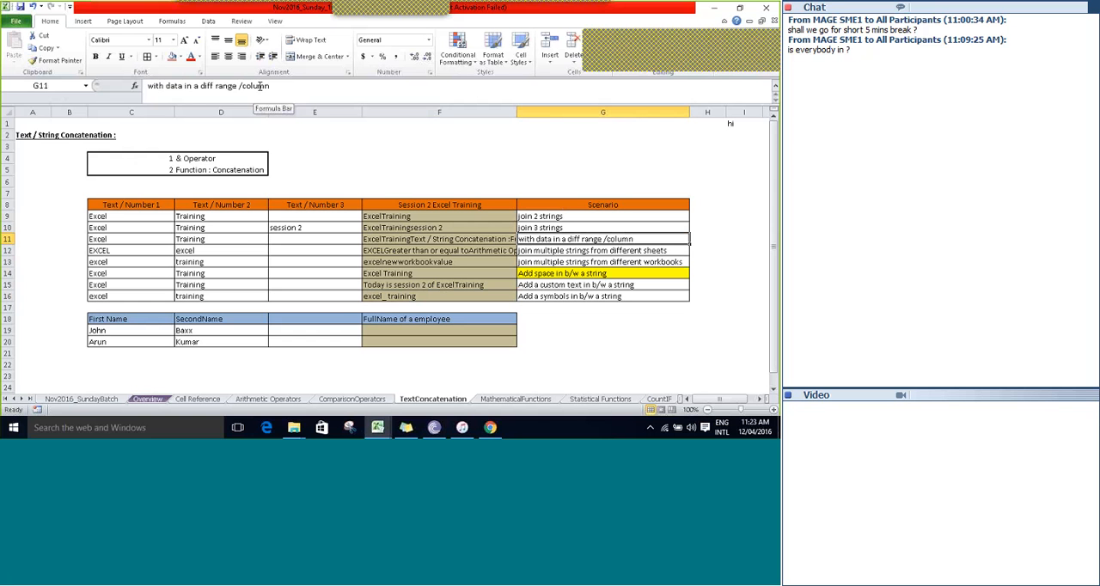
{"action": "key", "text": "Down"}
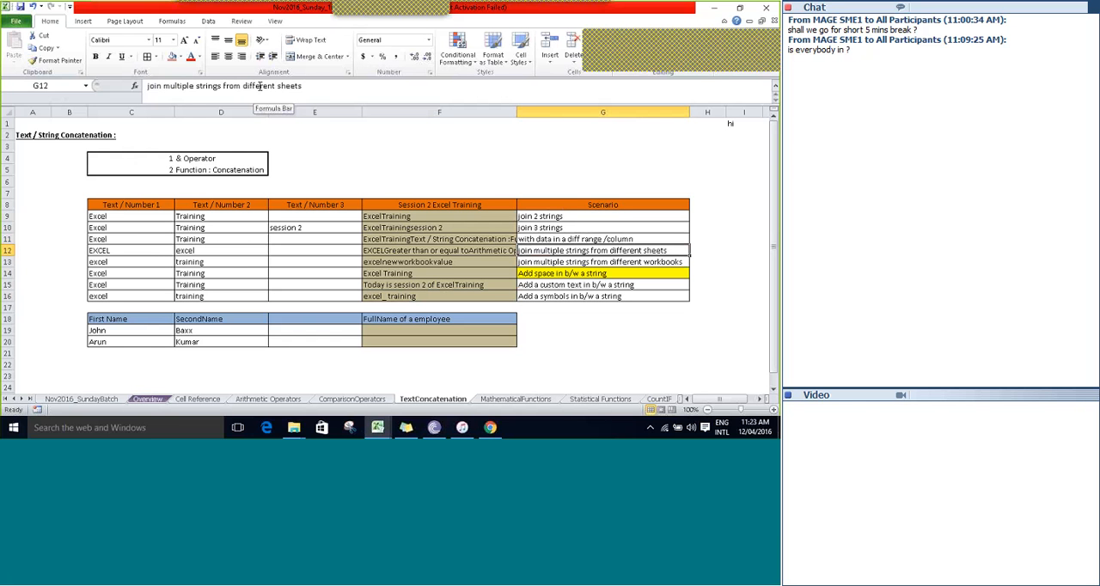
{"action": "key", "text": "Down"}
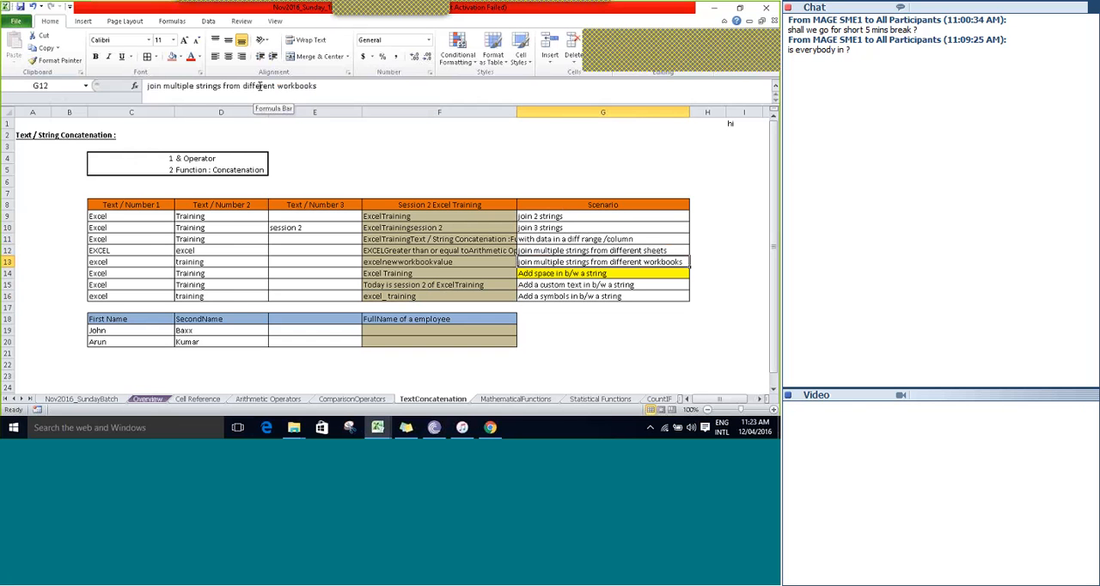
{"action": "key", "text": "Down"}
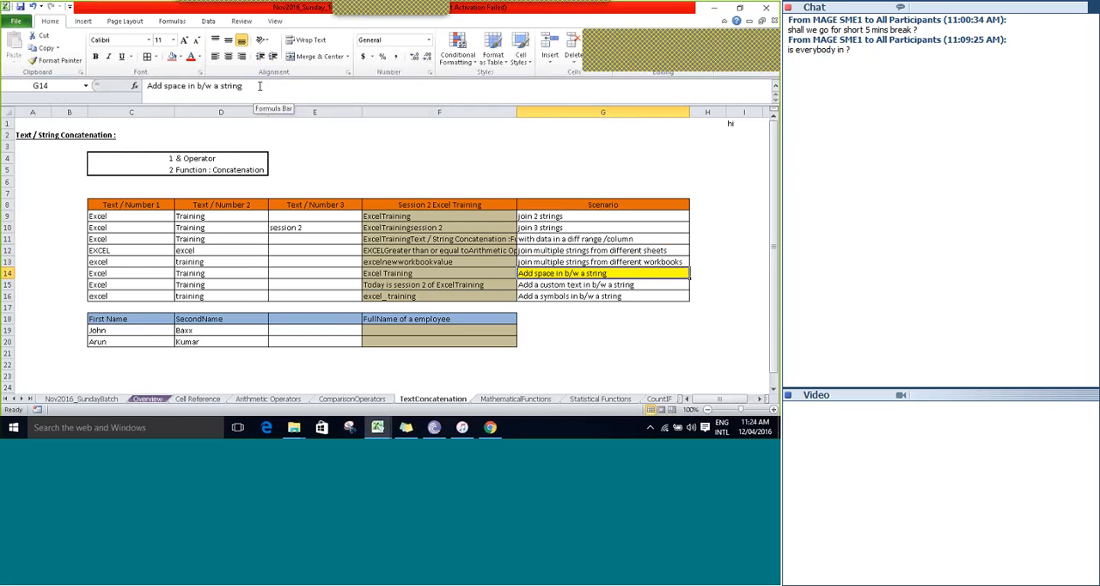
{"action": "key", "text": "Down"}
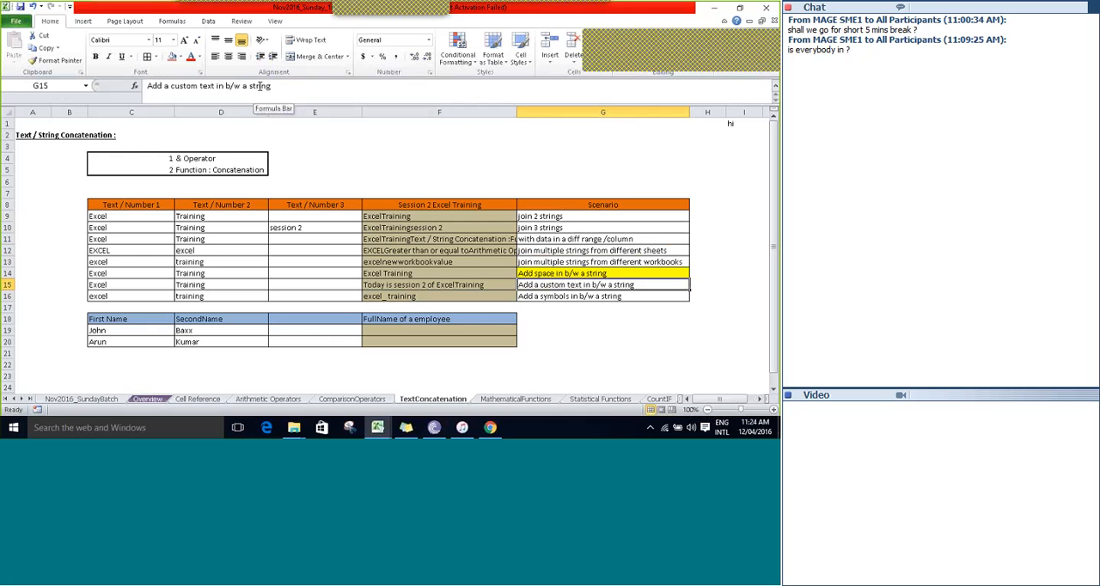
{"action": "key", "text": "Down"}
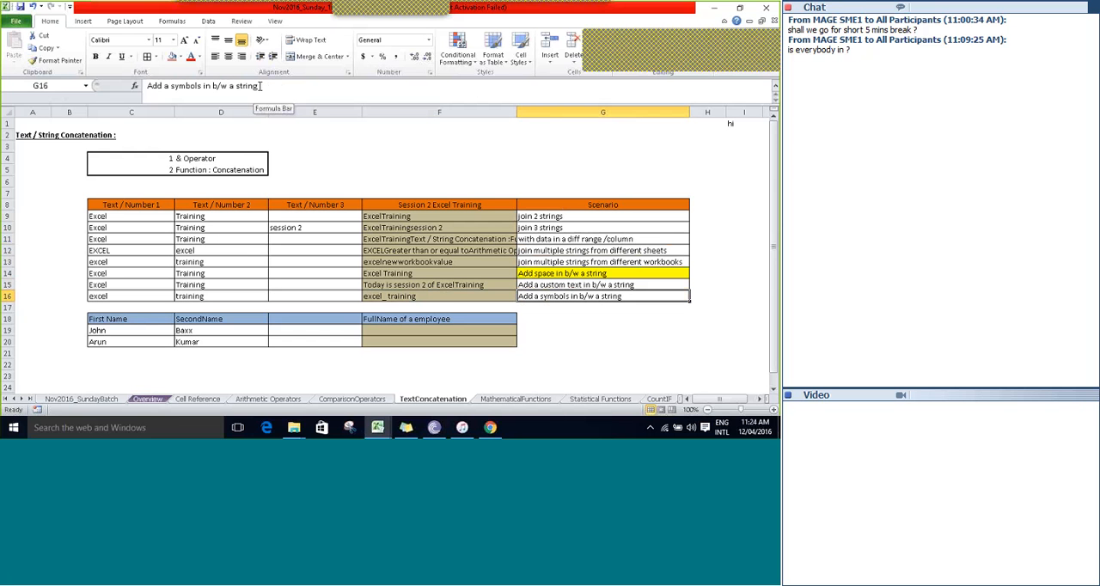
{"action": "key", "text": "Up"}
{"action": "key", "text": "Up"}
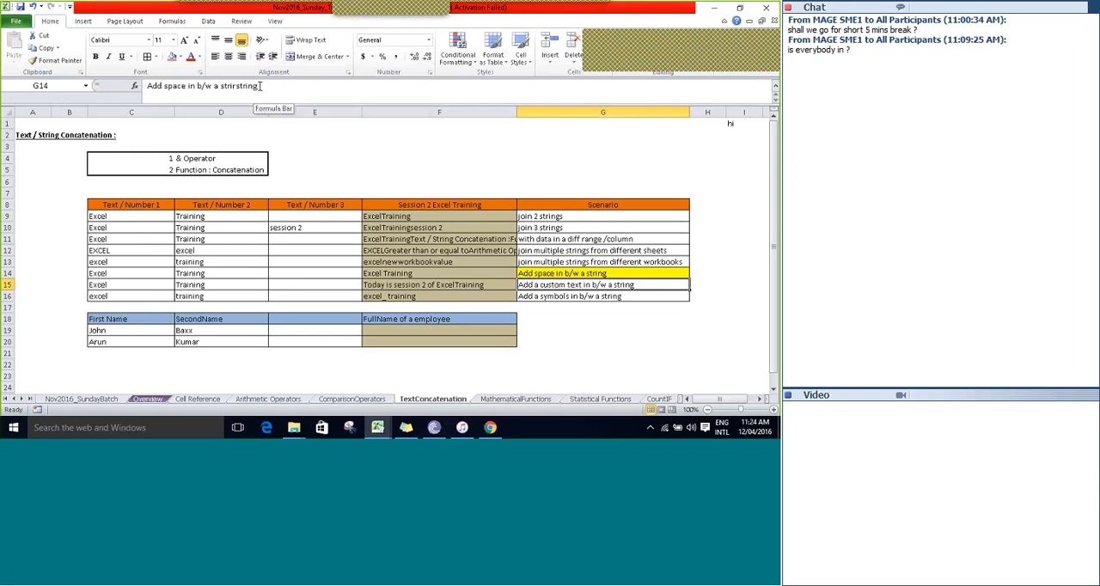
{"action": "key", "text": "Up"}
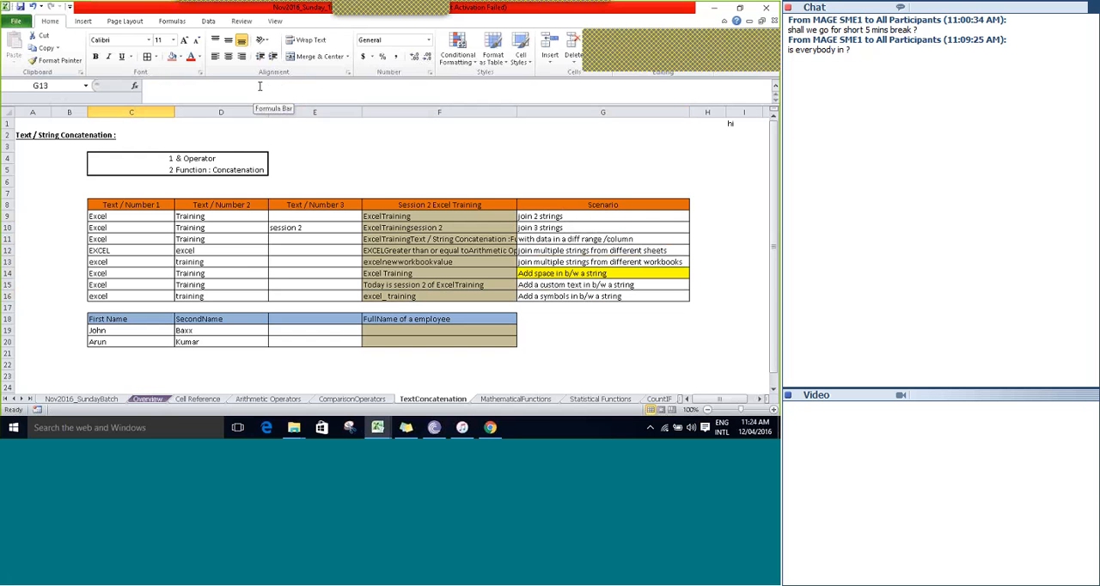
Review the two concatenation methods in D4 and D5 and inspect the CONCATENATE formula in F10.
{"action": "key", "text": "Right"}
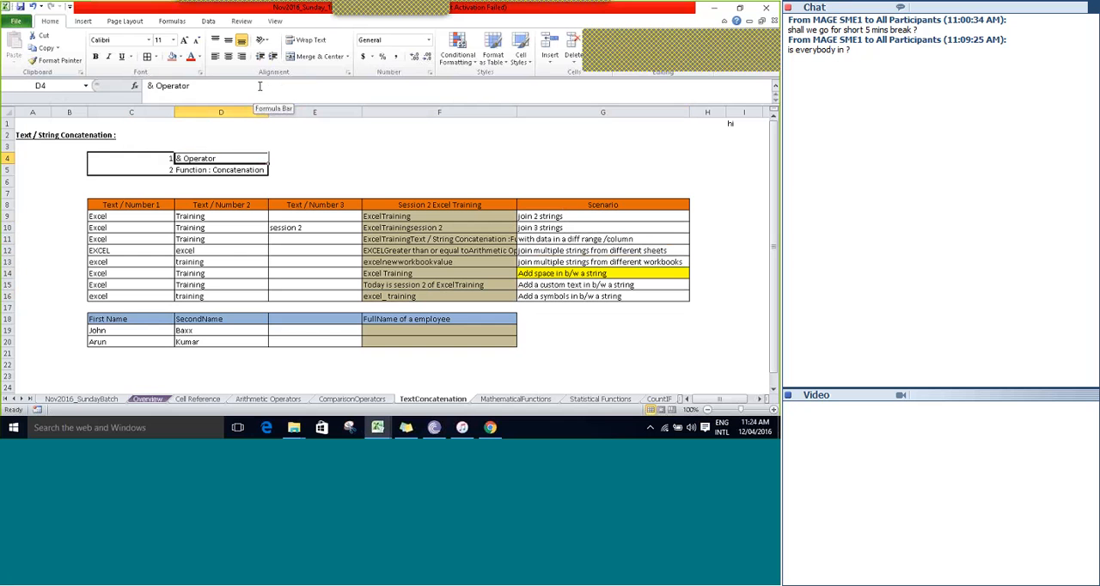
{"action": "key", "text": "Down"}
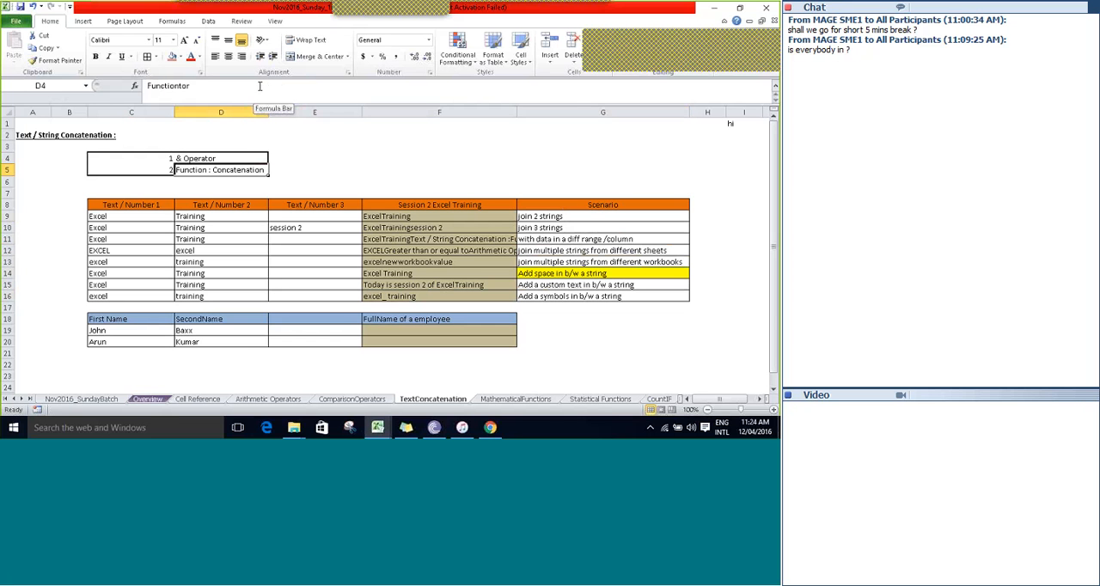
{"action": "key", "text": "Right"}
{"action": "key", "text": "Right"}
{"action": "key", "text": "Down"}
{"action": "key", "text": "Down"}
{"action": "key", "text": "Down"}
{"action": "key", "text": "Down"}
{"action": "key", "text": "Down"}
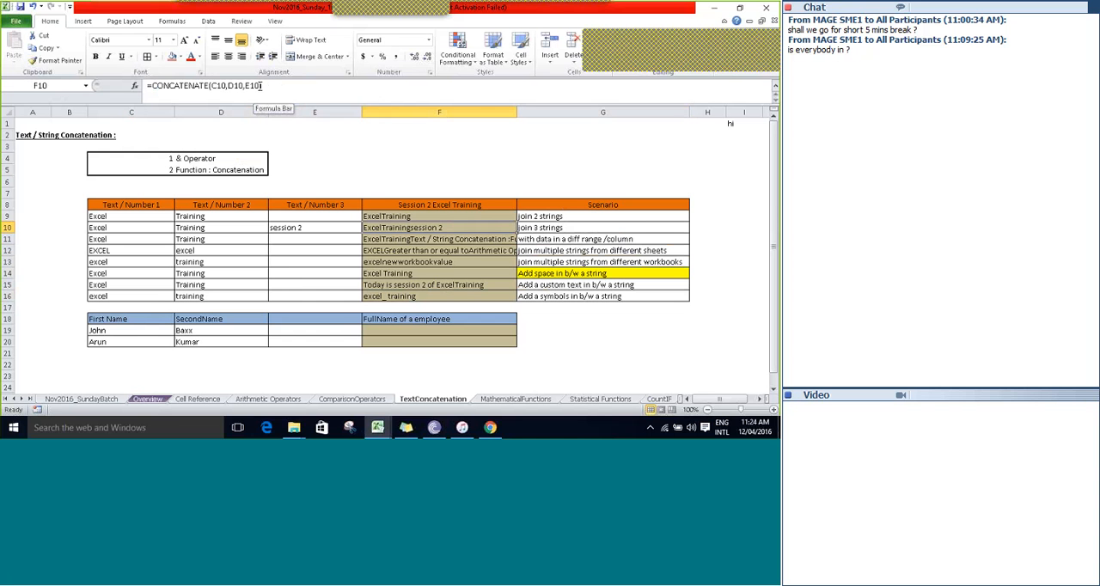
{"action": "left_click", "coordinate": [261, 86]}
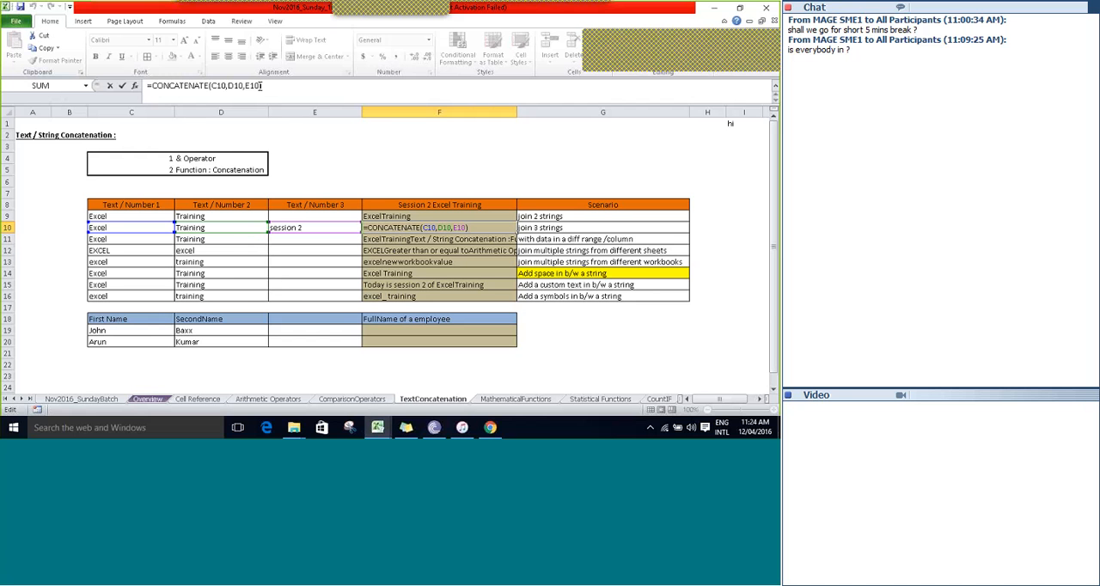
{"action": "key", "text": "Return"}
Go through the remaining results in column F and examine the First Name and SecondName columns of the employee table.
{"action": "key", "text": "Down"}
{"action": "key", "text": "Down"}
{"action": "key", "text": "Down"}
{"action": "key", "text": "Down"}
{"action": "key", "text": "Down"}
{"action": "key", "text": "Down"}
{"action": "key", "text": "Down"}
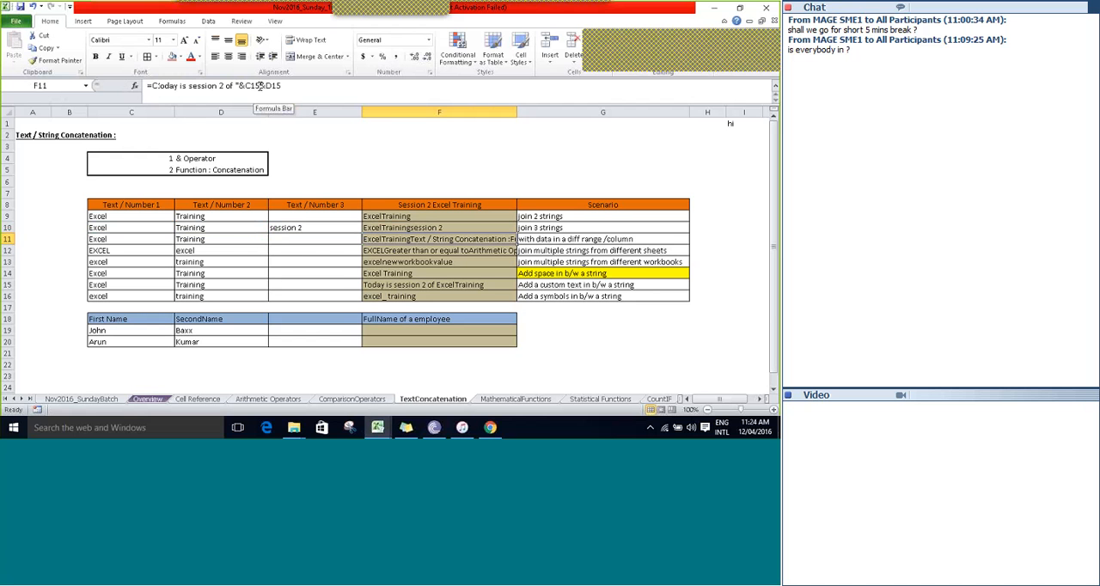
{"action": "key", "text": "Up"}
{"action": "key", "text": "Left"}
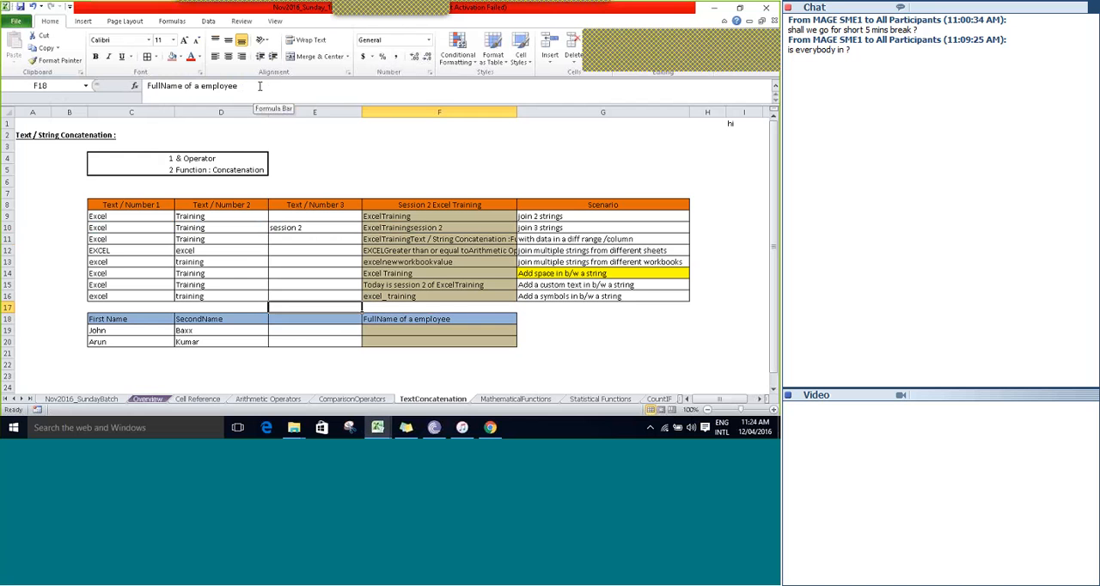
{"action": "key", "text": "Down"}
{"action": "key", "text": "Down"}
{"action": "key", "text": "Left"}
{"action": "key", "text": "Left"}
{"action": "key", "text": "Right"}
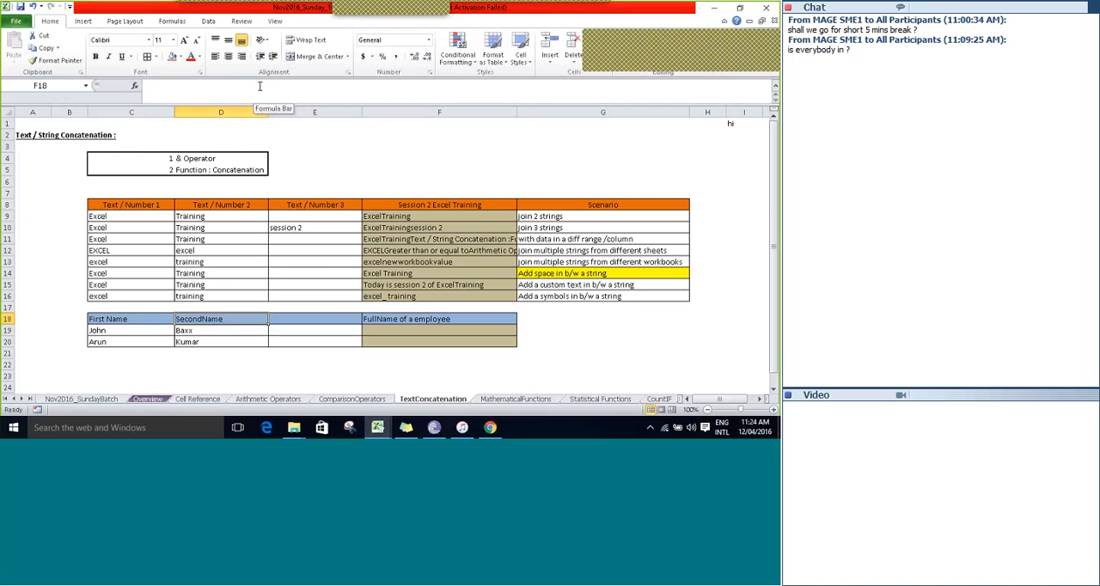
{"action": "key", "text": "Left"}
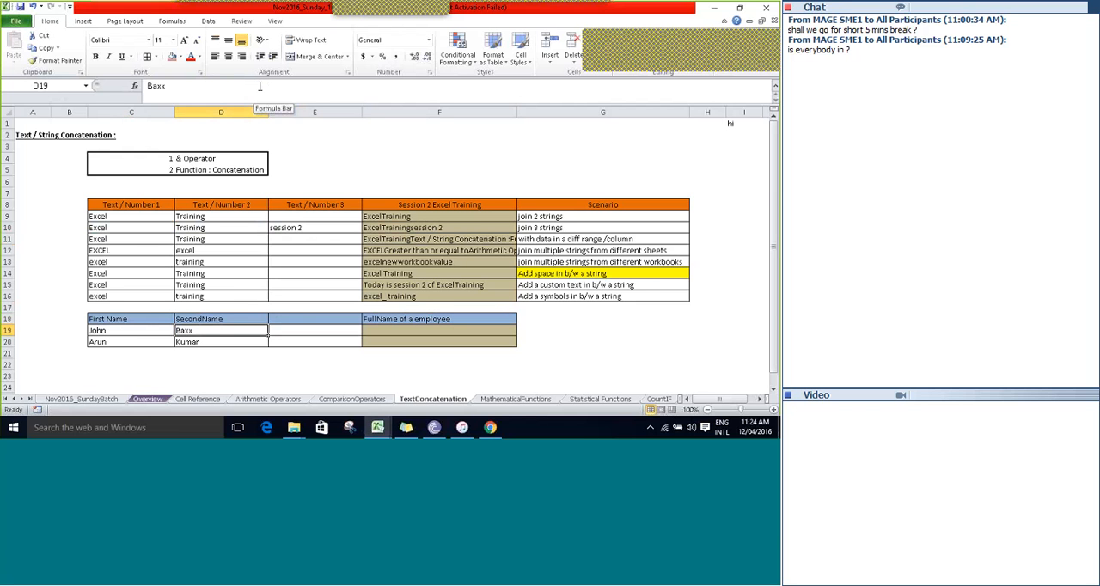
Build the first employee's full name in F19 by joining both names with a space using =C19&" "&D19.
{"action": "key", "text": "Right"}
{"action": "key", "text": "Right"}
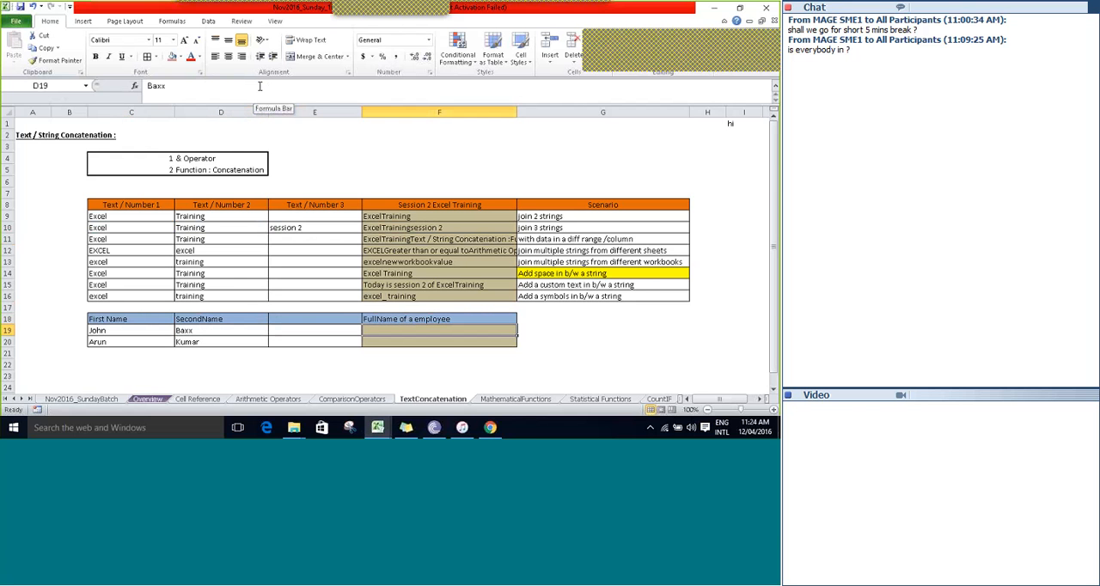
{"action": "type", "text": "="}
{"action": "key", "text": "Left"}
{"action": "key", "text": "Left"}
{"action": "key", "text": "Left"}
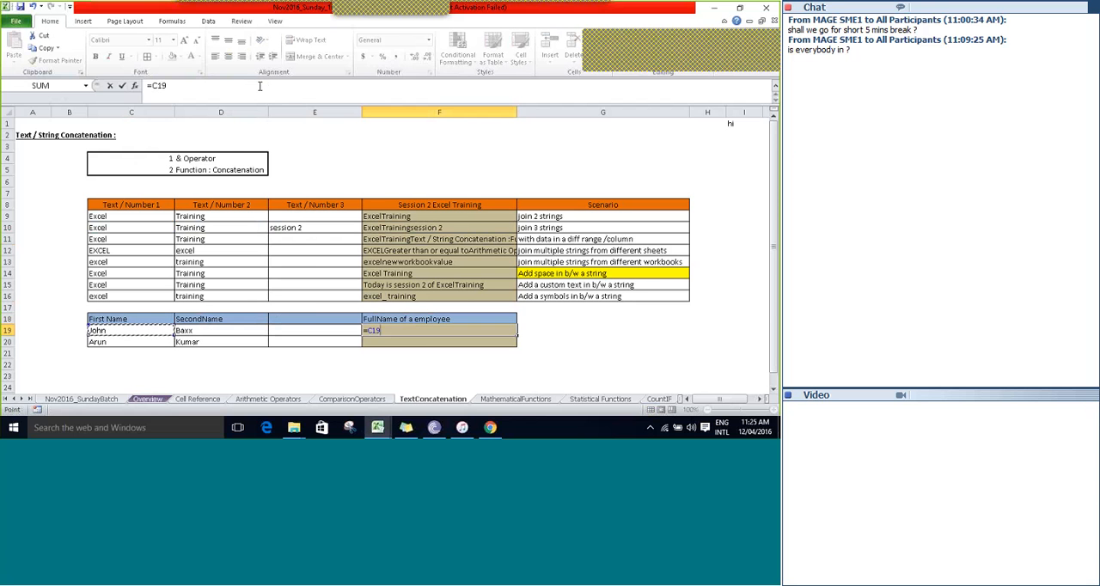
{"action": "type", "text": "&"}
{"action": "type", "text": "\"&"}
{"action": "key", "text": "Left"}
{"action": "key", "text": "Left"}
{"action": "key", "text": "Tab"}
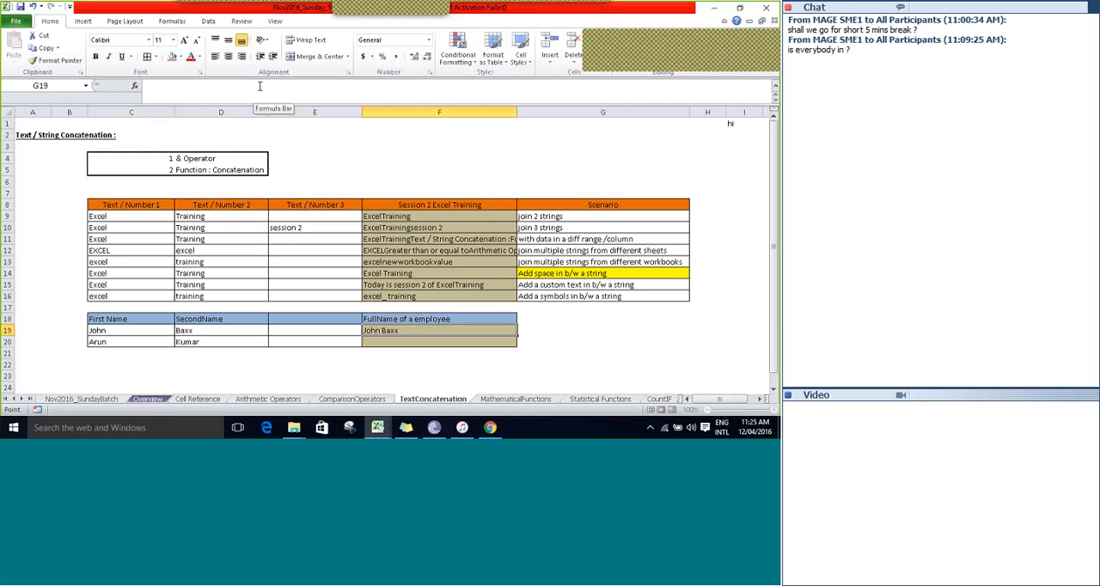
{"action": "key", "text": "Left"}
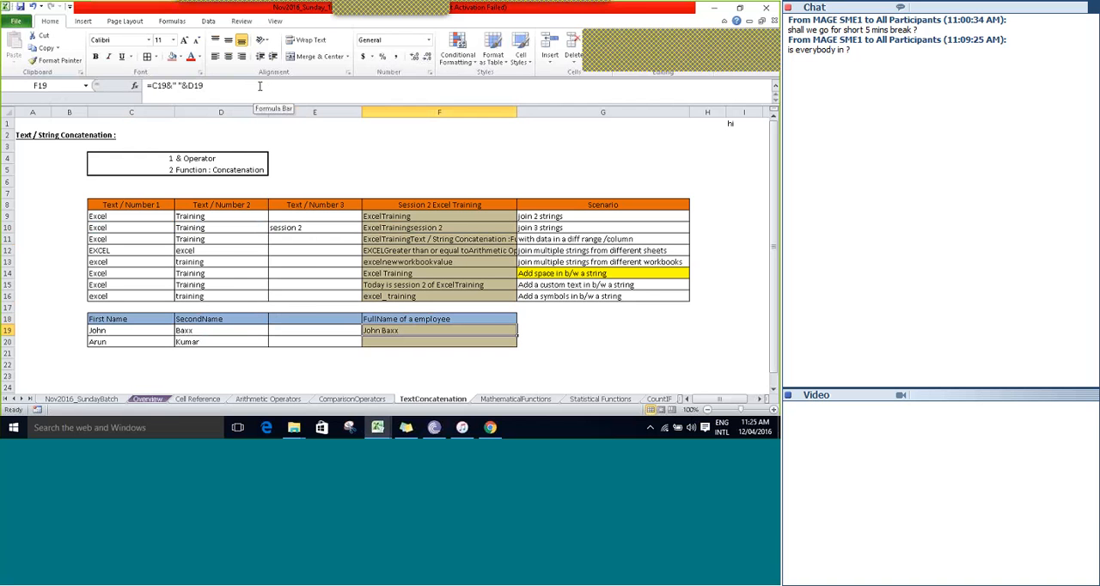
{"action": "key", "text": "shift+Down"}
{"action": "key", "text": "shift+Down"}
{"action": "key", "text": "shift+Down"}
{"action": "key", "text": "shift+Down"}
{"action": "key", "text": "shift+Down"}
{"action": "key", "text": "shift+Down"}
{"action": "key", "text": "shift+Down"}
{"action": "key", "text": "shift+Down"}
{"action": "key", "text": "shift+Down"}
{"action": "key", "text": "shift+Down"}
{"action": "key", "text": "shift+Down"}
{"action": "key", "text": "shift+Down"}
{"action": "key", "text": "shift+Down"}
{"action": "key", "text": "shift+Down"}
{"action": "key", "text": "shift+Down"}
{"action": "key", "text": "shift+Down"}
{"action": "key", "text": "shift+Down"}
{"action": "key", "text": "shift+Down"}
{"action": "key", "text": "shift+Down"}
{"action": "key", "text": "shift+Down"}
{"action": "key", "text": "shift+Down"}
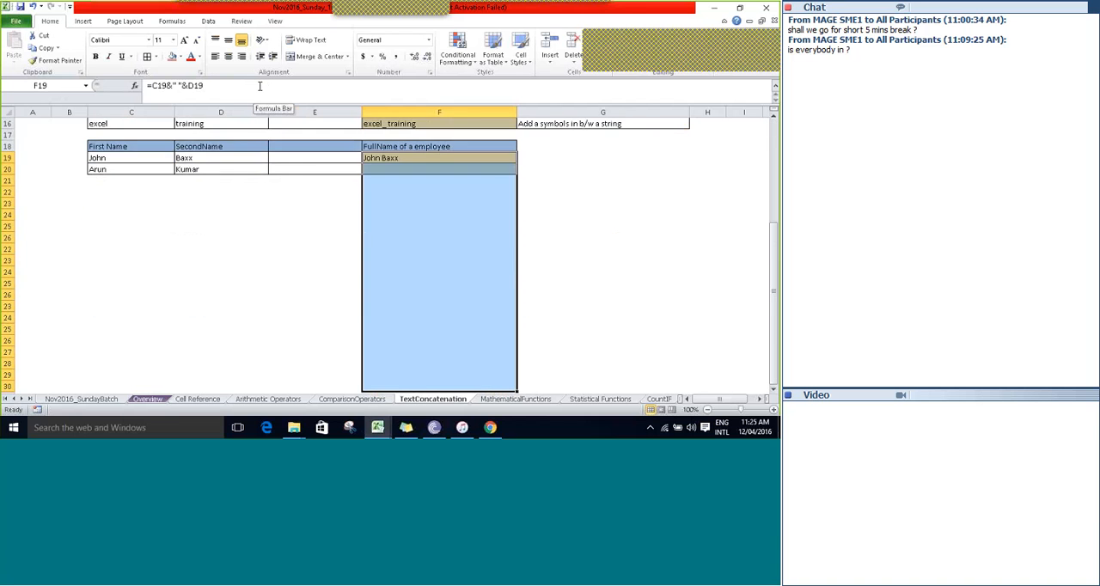
{"action": "key", "text": "shift+Up"}
{"action": "key", "text": "shift+Up"}
{"action": "key", "text": "shift+Up"}
{"action": "key", "text": "shift+Up"}
{"action": "key", "text": "shift+Up"}
{"action": "key", "text": "shift+Up"}
{"action": "key", "text": "shift+Up"}
{"action": "key", "text": "shift+Up"}
{"action": "key", "text": "shift+Up"}
{"action": "key", "text": "shift+Up"}
{"action": "key", "text": "shift+Up"}
{"action": "key", "text": "shift+Up"}
{"action": "key", "text": "shift+Up"}
{"action": "key", "text": "shift+Up"}
{"action": "key", "text": "shift+Up"}
{"action": "key", "text": "shift+Up"}
{"action": "key", "text": "shift+Up"}
{"action": "key", "text": "shift+Up"}
{"action": "key", "text": "shift+Up"}
{"action": "key", "text": "shift+Up"}
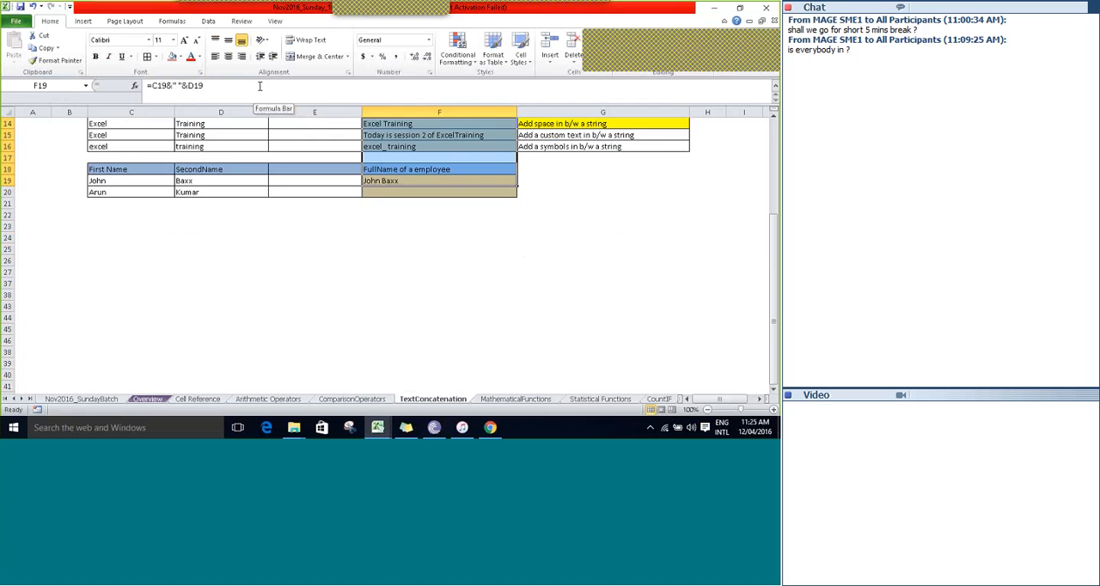
{"action": "key", "text": "Up"}
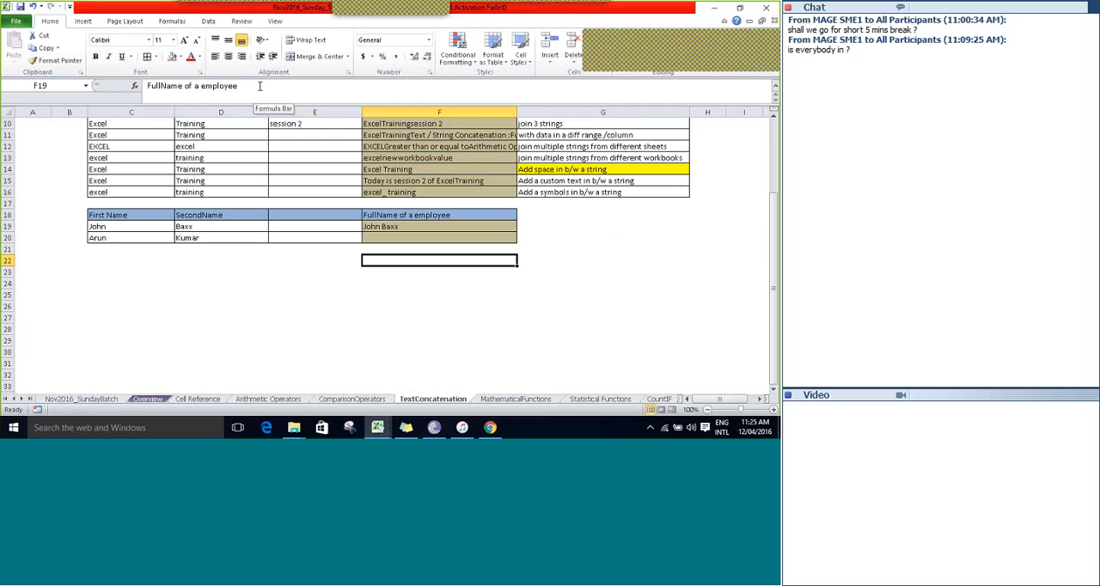
Highlight the employee table from the First Name column to the FullName column and look over its full-name cells F18 to F20.
{"action": "key", "text": "Left"}
{"action": "key", "text": "Left"}
{"action": "key", "text": "Left"}
{"action": "key", "text": "shift+Down"}
{"action": "key", "text": "shift+Down"}
{"action": "key", "text": "shift+Down"}
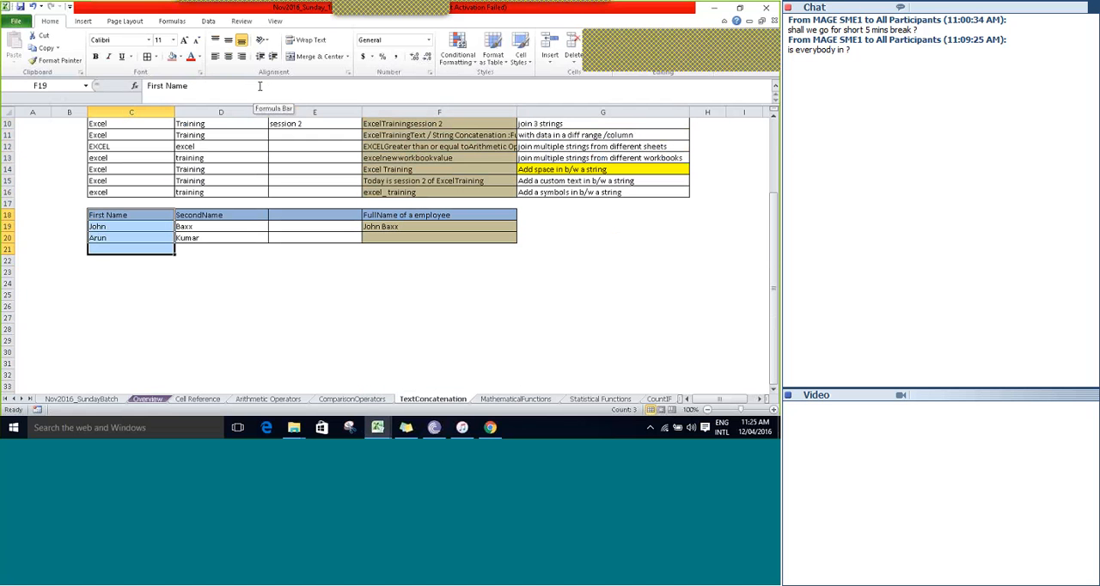
{"action": "key", "text": "shift+Down"}
{"action": "key", "text": "shift+Right"}
{"action": "key", "text": "shift+Right"}
{"action": "key", "text": "shift+Right"}
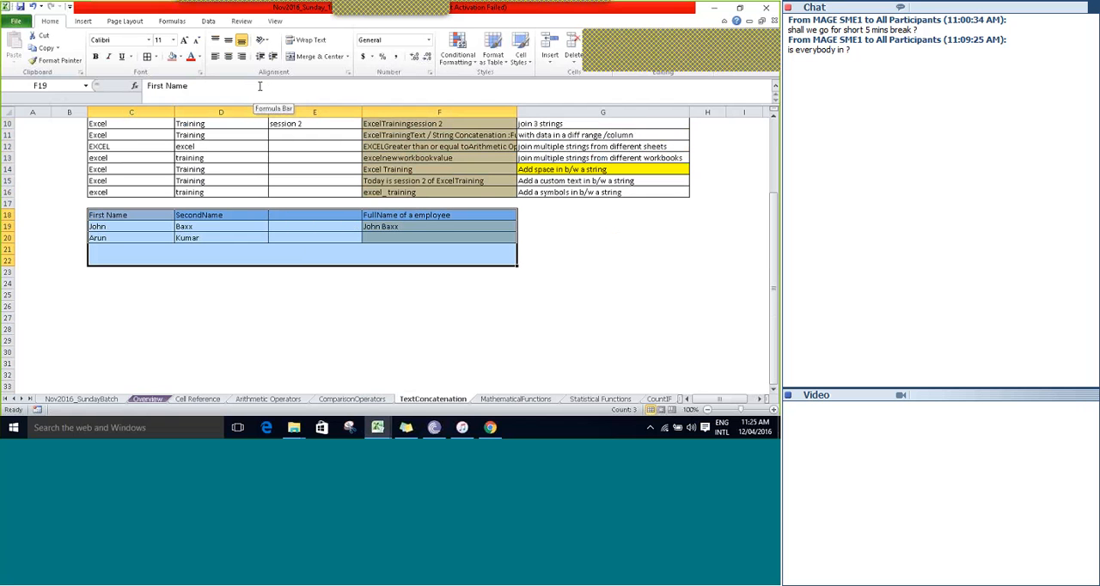
{"action": "key", "text": "shift+Down"}
{"action": "key", "text": "shift+Down"}
{"action": "key", "text": "shift+Down"}
{"action": "key", "text": "shift+Down"}
{"action": "key", "text": "shift+Down"}
{"action": "key", "text": "shift+Down"}
{"action": "key", "text": "shift+Down"}
{"action": "key", "text": "shift+Down"}
{"action": "key", "text": "shift+Down"}
{"action": "key", "text": "shift+Down"}
{"action": "key", "text": "shift+Down"}
{"action": "key", "text": "shift+Down"}
{"action": "key", "text": "shift+Down"}
{"action": "key", "text": "shift+Down"}
{"action": "key", "text": "shift+Down"}
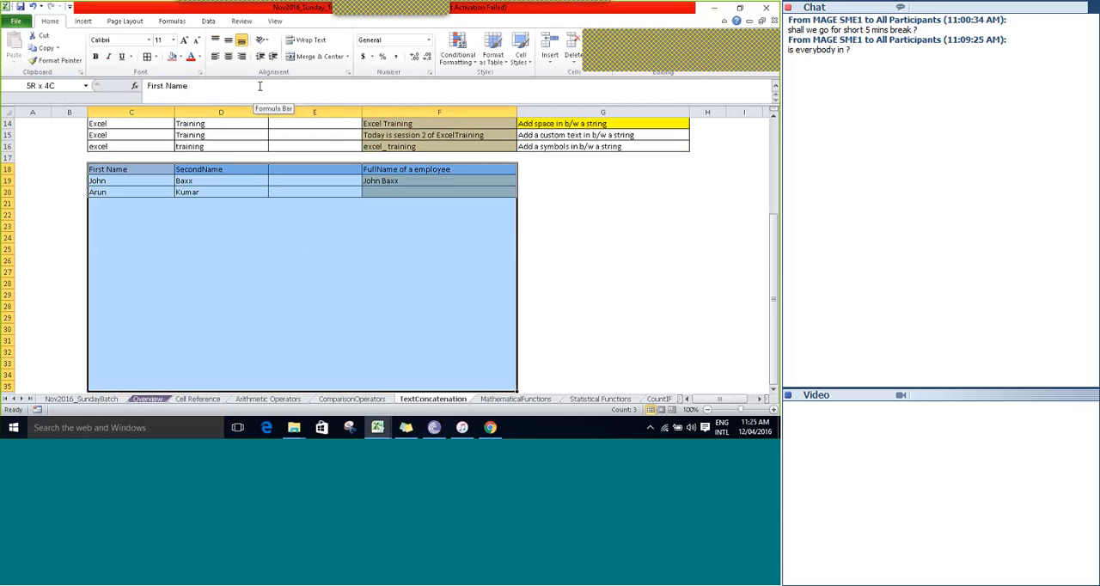
{"action": "key", "text": "Right"}
{"action": "key", "text": "Down"}
{"action": "key", "text": "Right"}
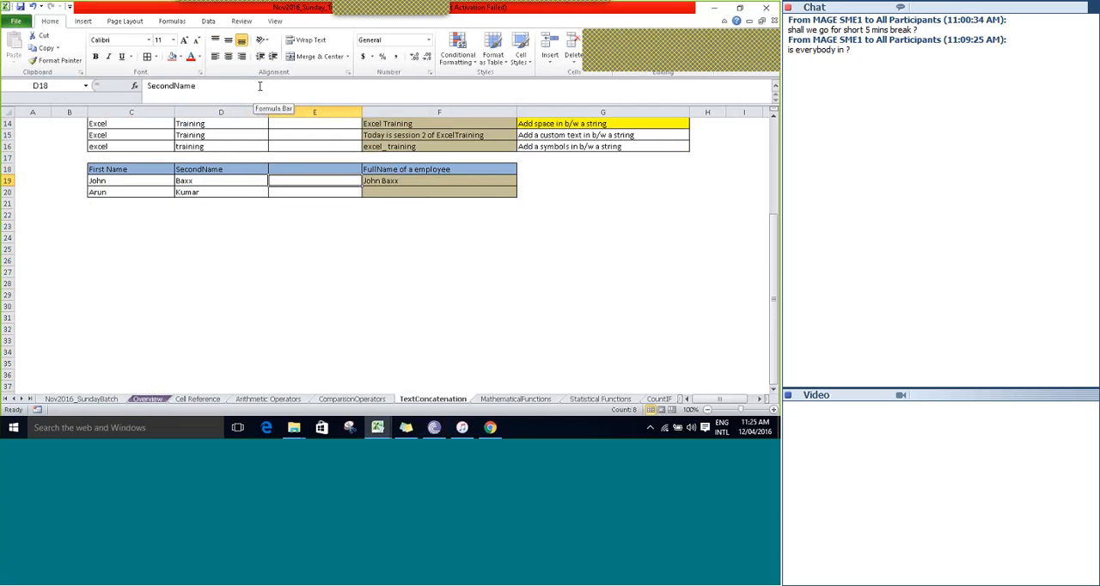
{"action": "key", "text": "Right"}
{"action": "key", "text": "Down"}
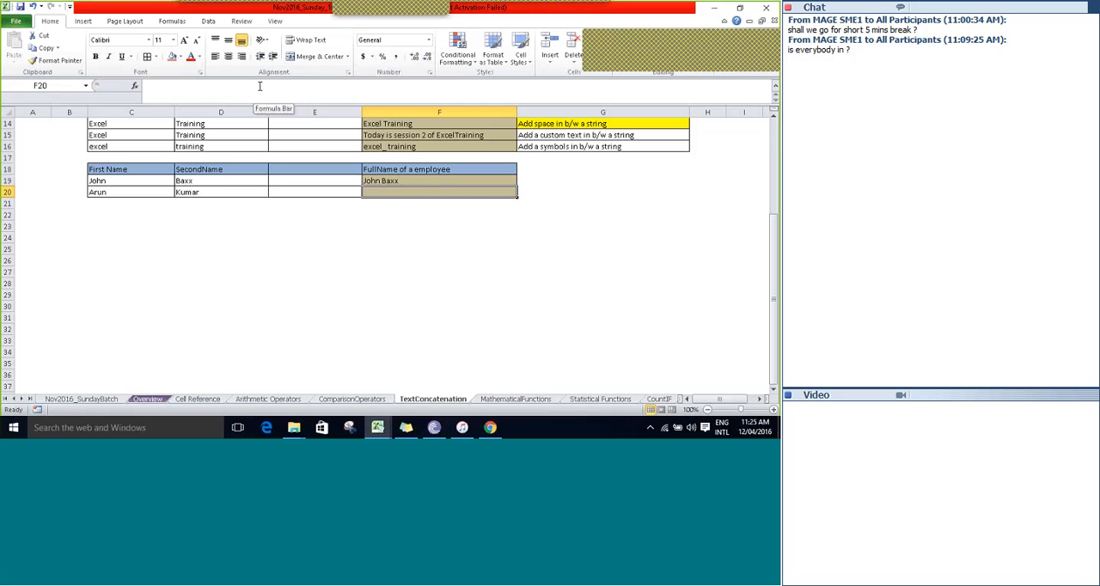
{"action": "key", "text": "Up"}
{"action": "key", "text": "Up"}
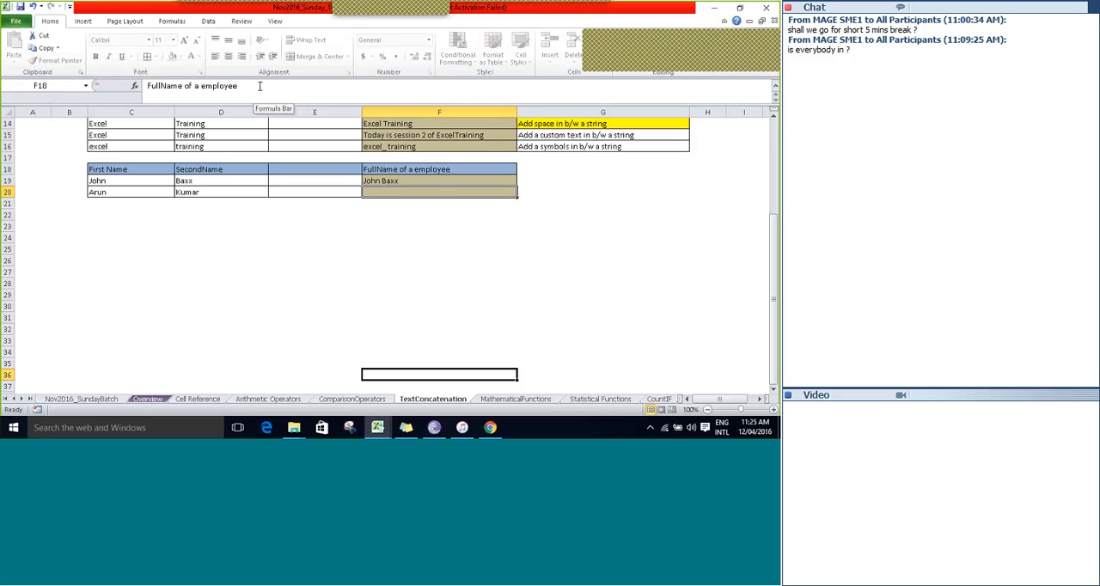
Build the second employee's full name in F20 using =CONCATENATE(C20," ",D20) and save the workbook despite its references to unsaved documents.
{"action": "key", "text": "Down"}
{"action": "key", "text": "Down"}
{"action": "type", "text": "=con"}
{"action": "key", "text": "Tab"}
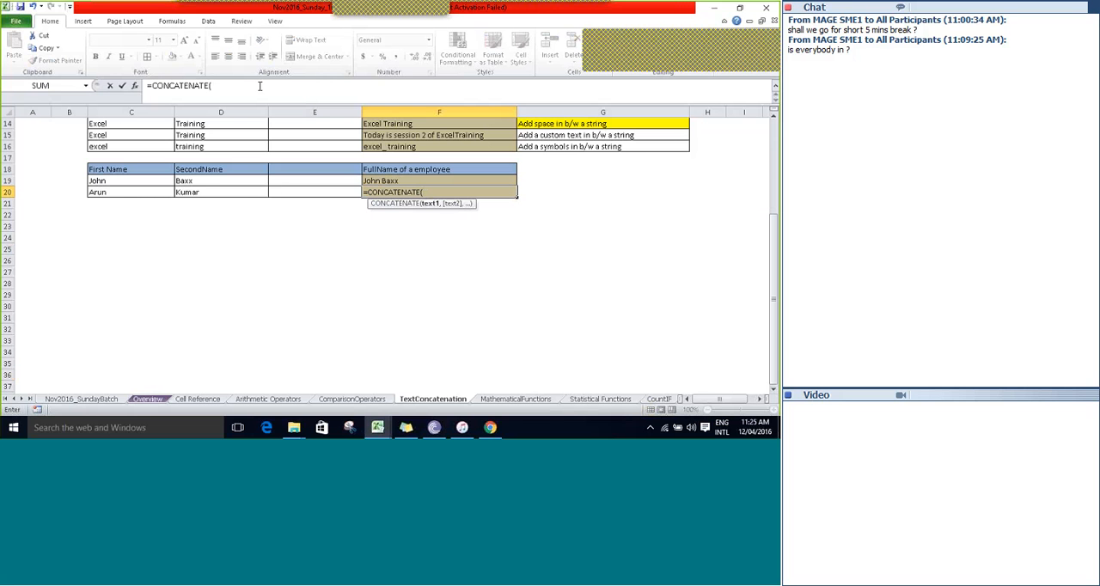
{"action": "key", "text": "Left"}
{"action": "key", "text": "Left"}
{"action": "key", "text": "Left"}
{"action": "type", "text": ","}
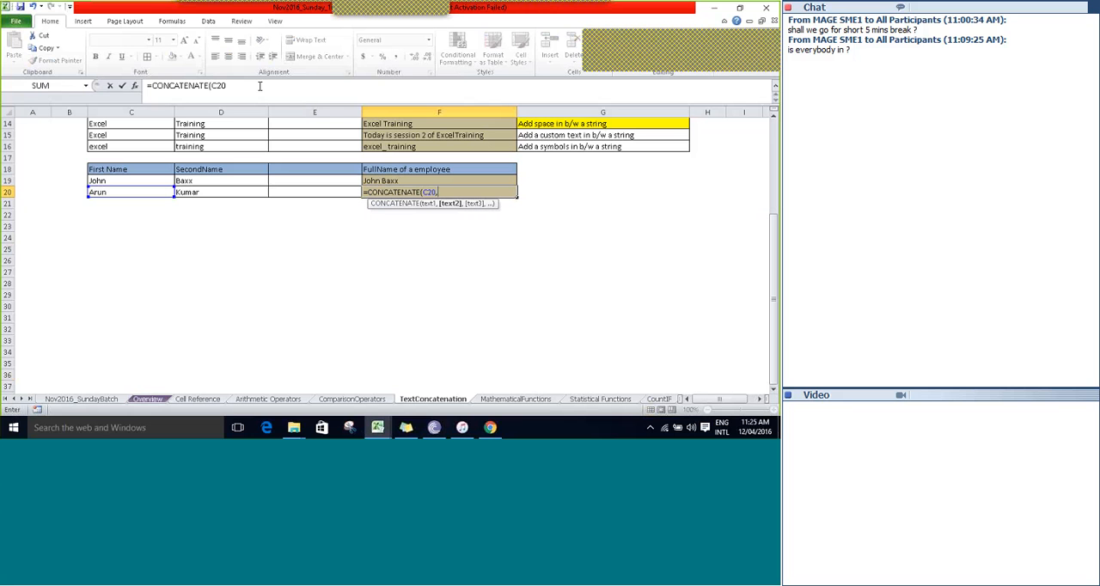
{"action": "type", "text": "\" \","}
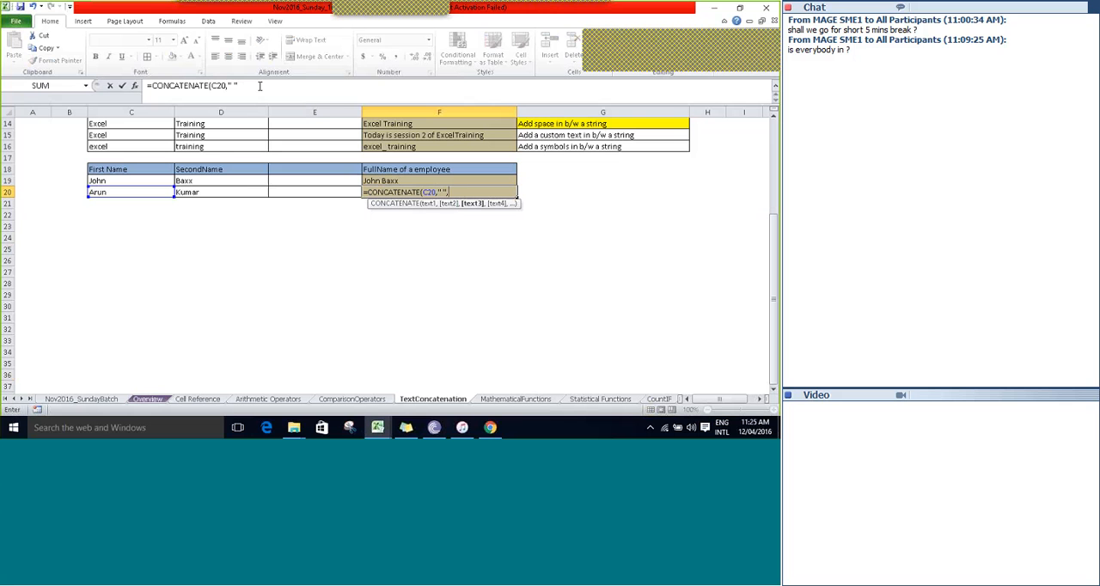
{"action": "key", "text": "Left"}
{"action": "key", "text": "Left"}
{"action": "type", "text": ")"}
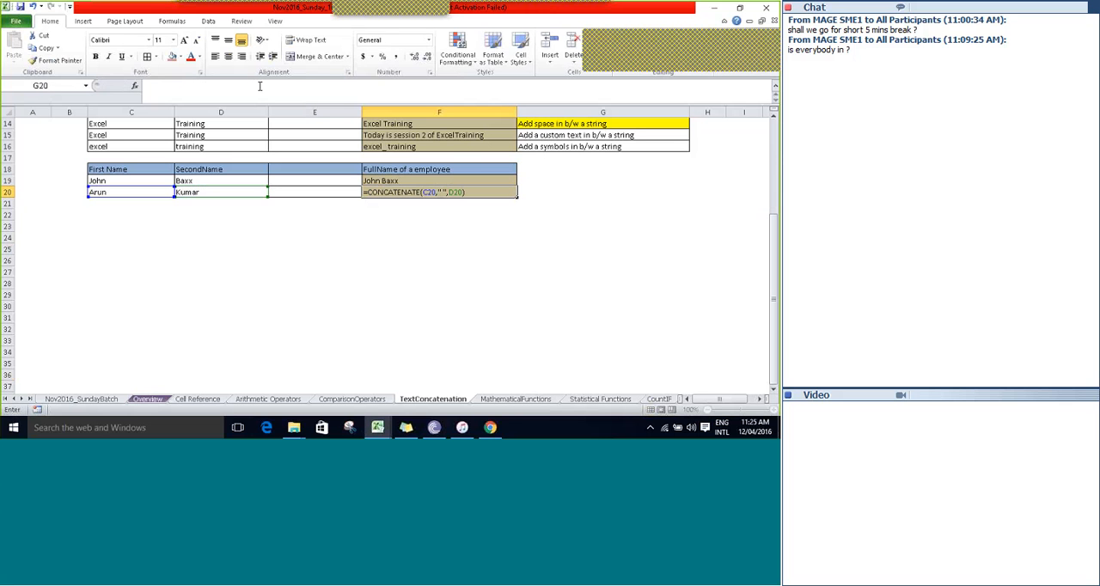
{"action": "key", "text": "ctrl+Return"}
{"action": "key", "text": "ctrl+s"}
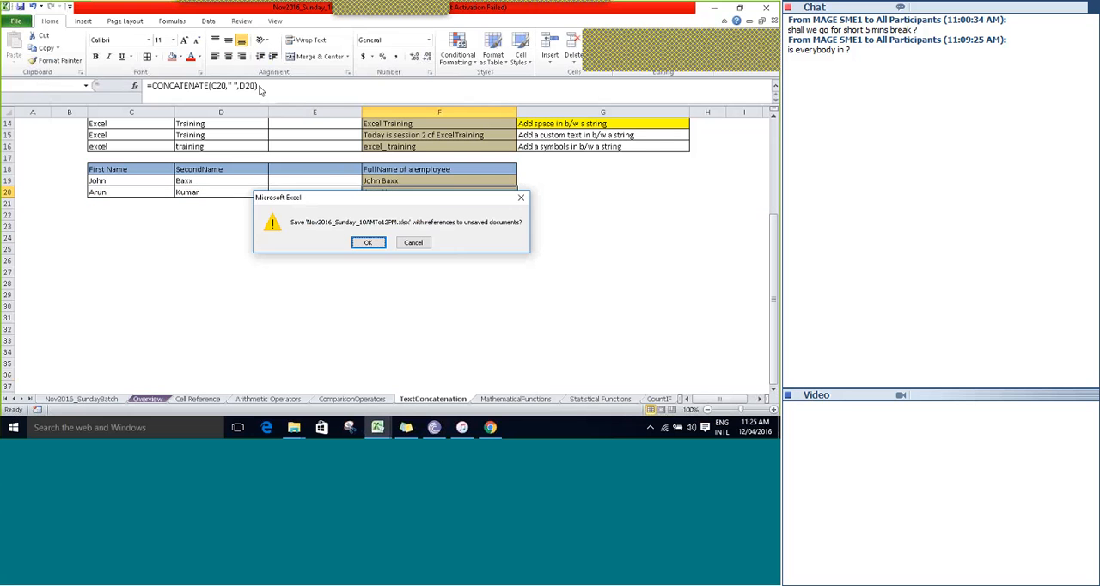
{"action": "key", "text": "Return"}
Go back up through the concatenation results and formulas in column F.
{"action": "key", "text": "Right"}
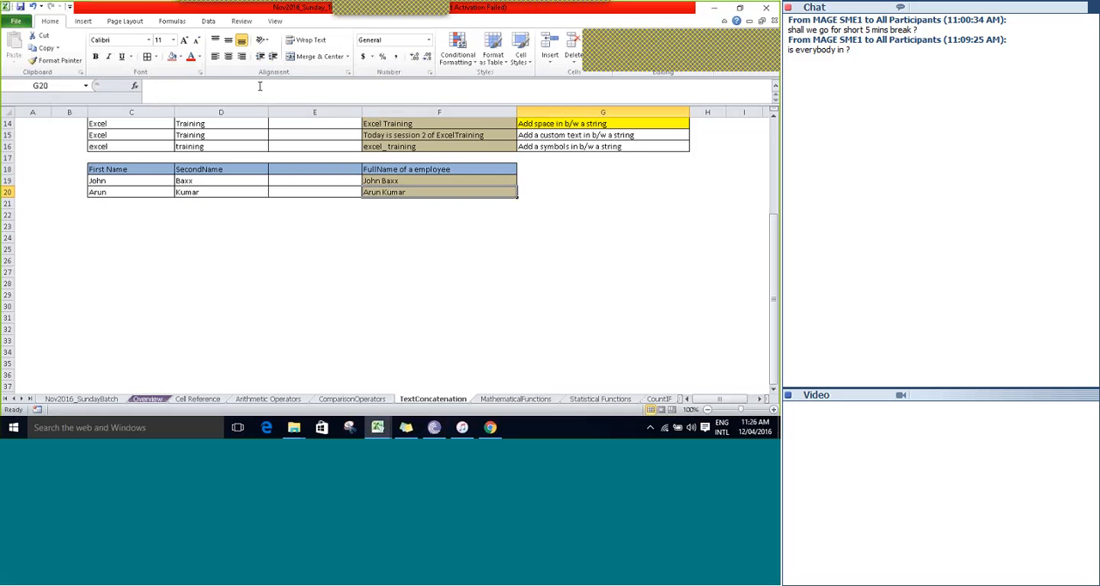
{"action": "key", "text": "Left"}
{"action": "key", "text": "Up"}
{"action": "key", "text": "Up"}
{"action": "key", "text": "Up"}
{"action": "key", "text": "Up"}
{"action": "key", "text": "Up"}
{"action": "key", "text": "Up"}
{"action": "key", "text": "Up"}
{"action": "key", "text": "Up"}
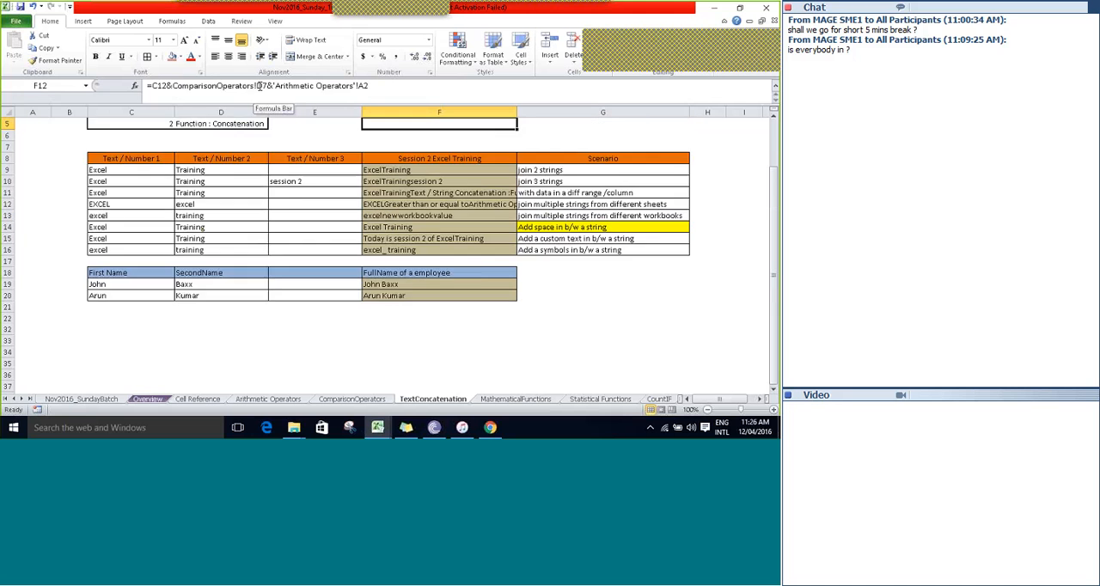
{"action": "key", "text": "Up"}
{"action": "key", "text": "Up"}
{"action": "key", "text": "Up"}
{"action": "key", "text": "Down"}
{"action": "key", "text": "Down"}
{"action": "key", "text": "Down"}
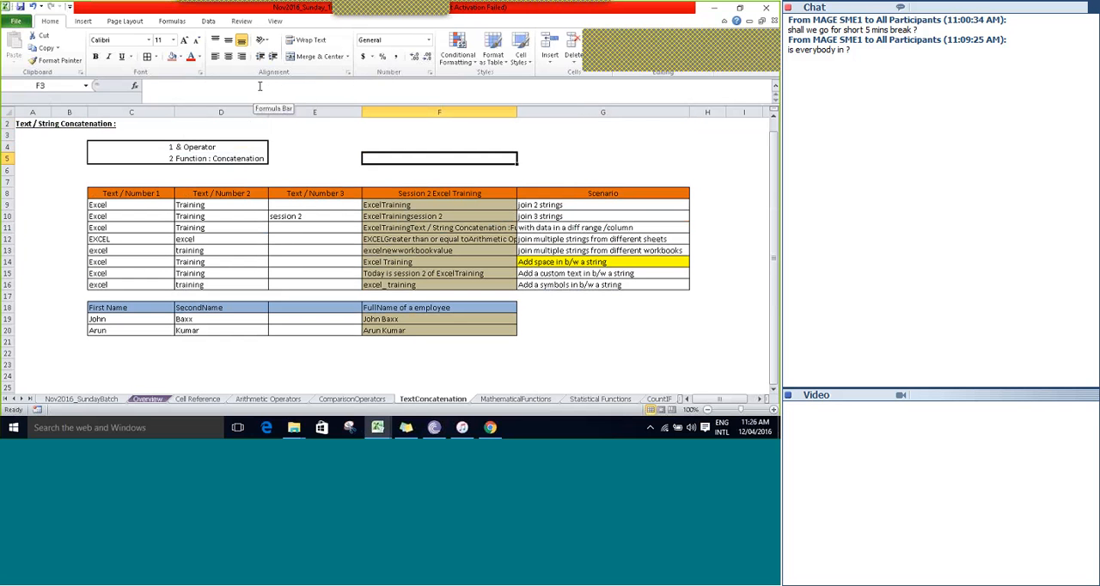
Review the & Operator and Function : Concatenation entries in D4 and D5 and the column D entries below them.
{"action": "key", "text": "Left"}
{"action": "key", "text": "Left"}
{"action": "key", "text": "Up"}
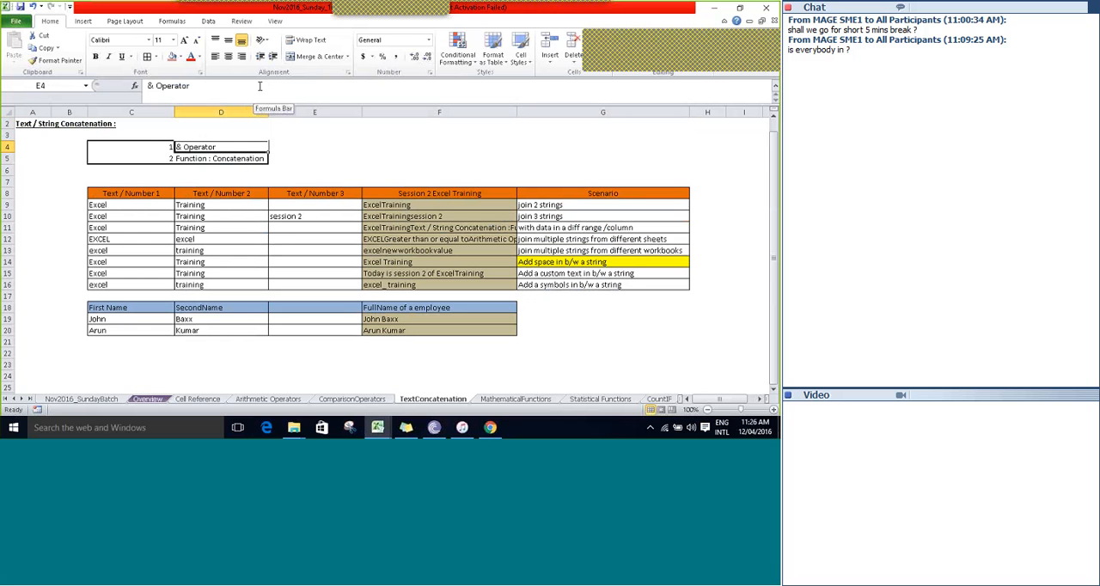
{"action": "key", "text": "Down"}
{"action": "key", "text": "Up"}
{"action": "key", "text": "Down"}
{"action": "key", "text": "Down"}
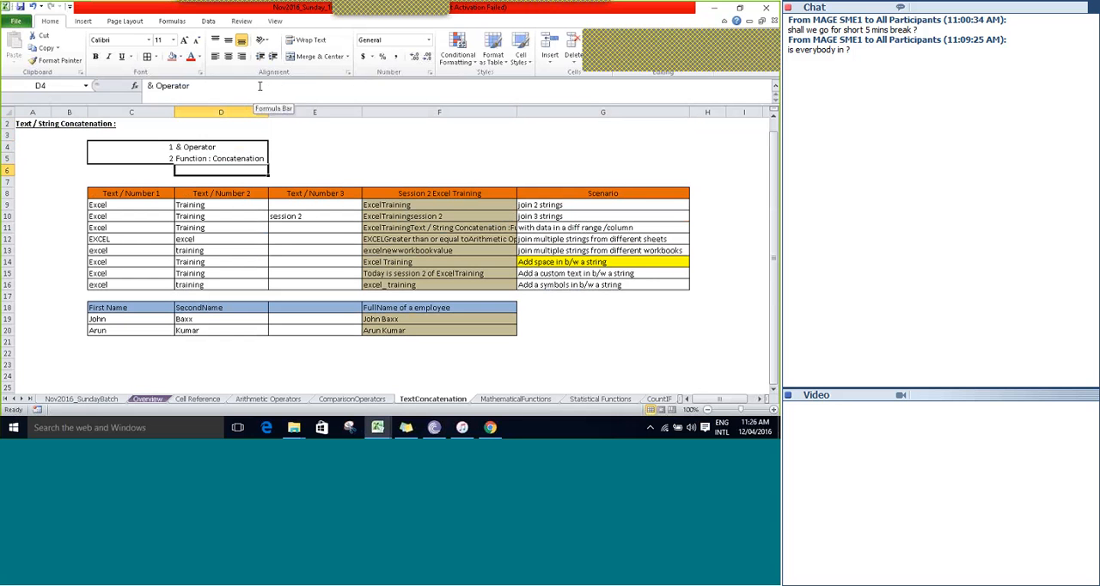
{"action": "key", "text": "Down"}
{"action": "key", "text": "Down"}
{"action": "key", "text": "Down"}
{"action": "key", "text": "Down"}
{"action": "key", "text": "Down"}
{"action": "key", "text": "Down"}
{"action": "key", "text": "Down"}
{"action": "key", "text": "Down"}
{"action": "key", "text": "Down"}
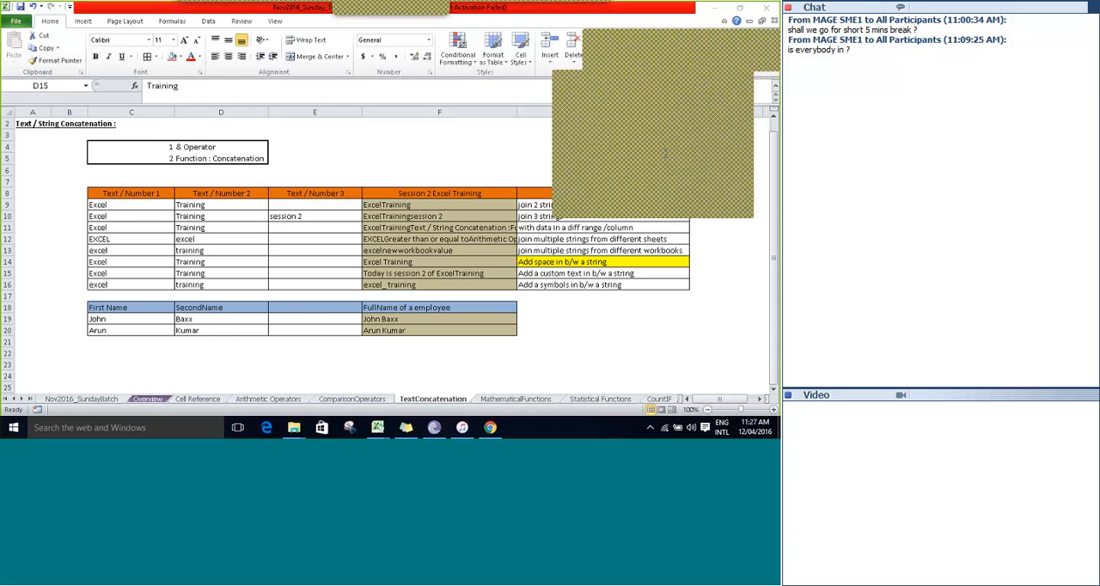
Select the empty cell F4 and save the workbook.
{"action": "left_click", "coordinate": [747, 84]}
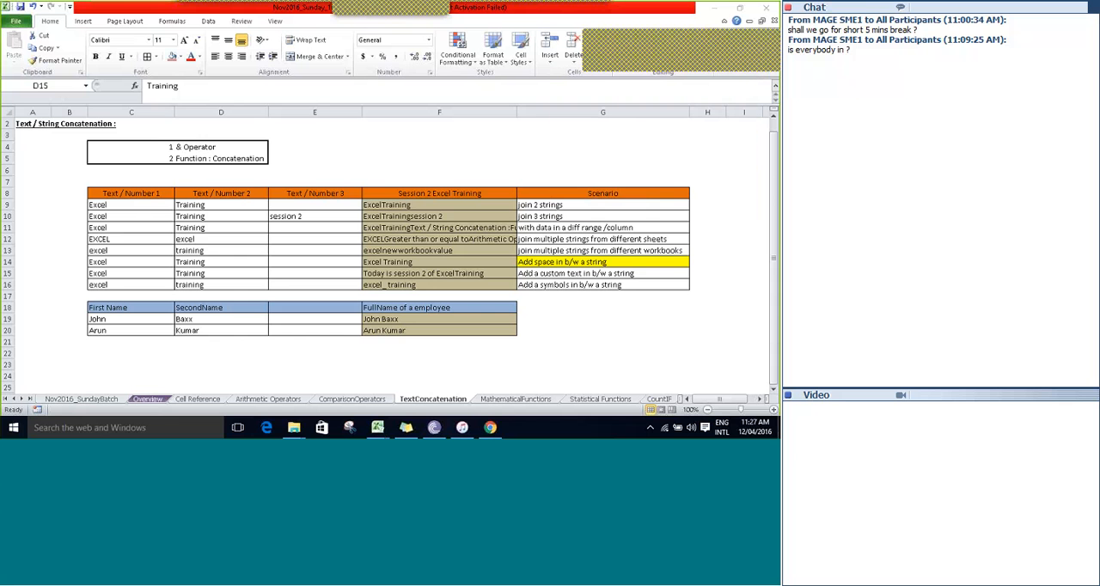
{"action": "left_click", "coordinate": [464, 148]}
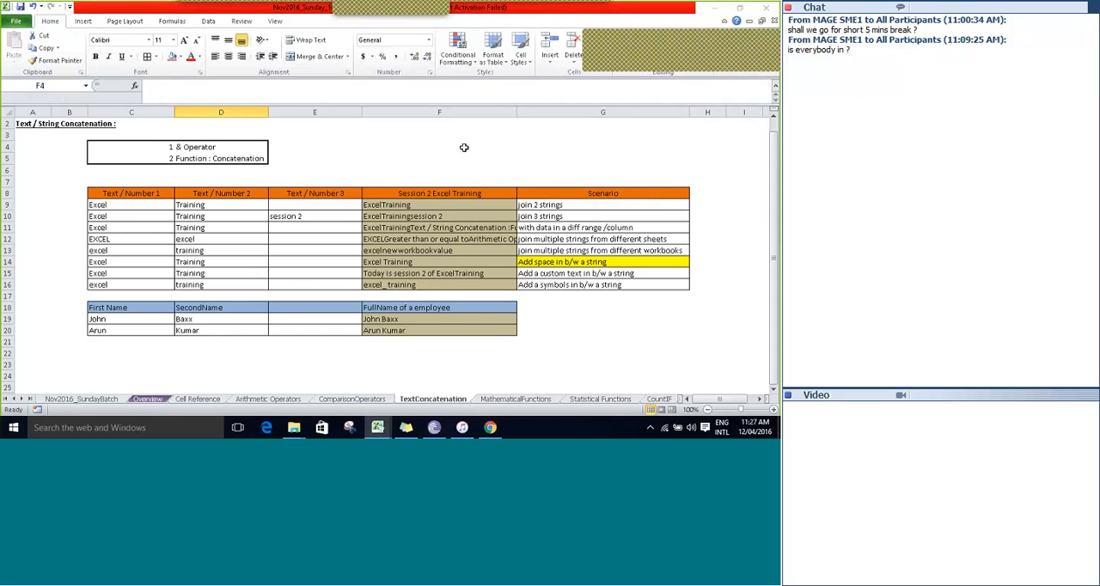
{"action": "key", "text": "ctrl+s"}
{"action": "key", "text": "Return"}
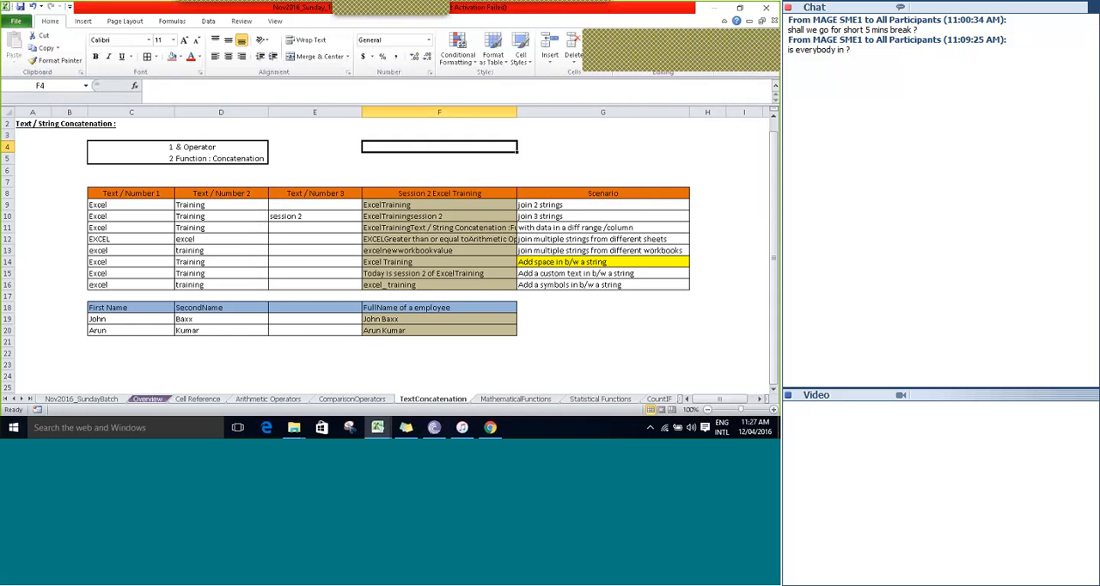
Open the MathematicalFunctions sheet and go to its heading in A2.
{"action": "left_click", "coordinate": [516, 399]}
{"action": "left_click", "coordinate": [152, 135]}
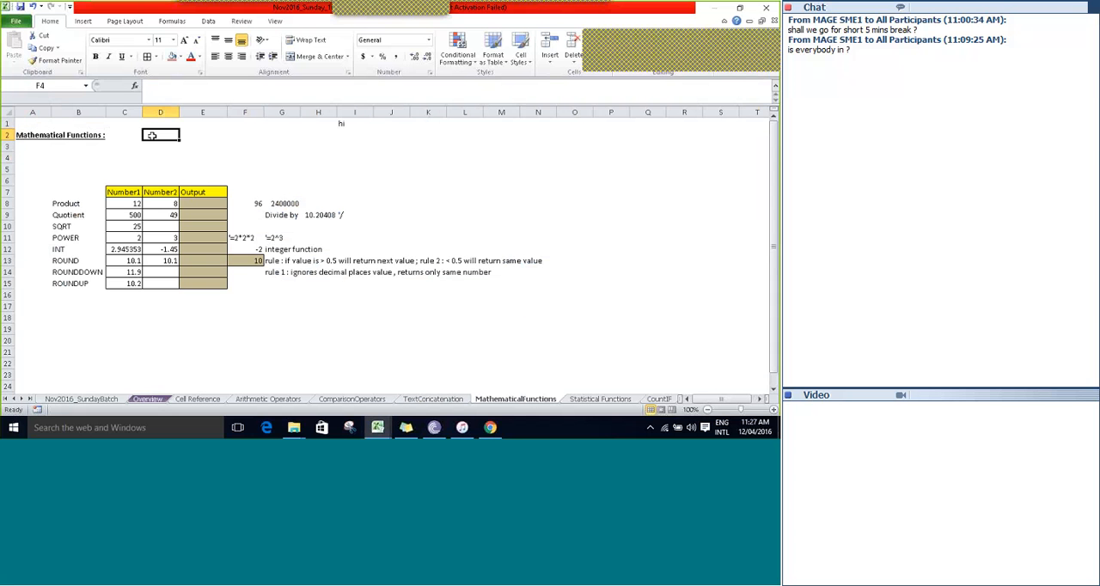
{"action": "key", "text": "Up"}
{"action": "key", "text": "Left"}
{"action": "key", "text": "Left"}
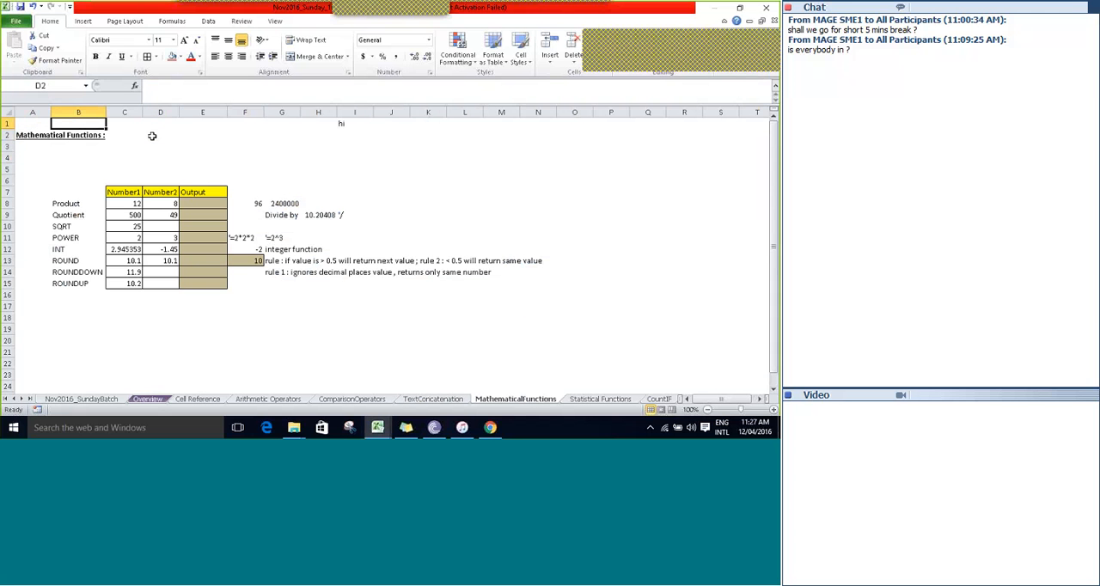
{"action": "key", "text": "Left"}
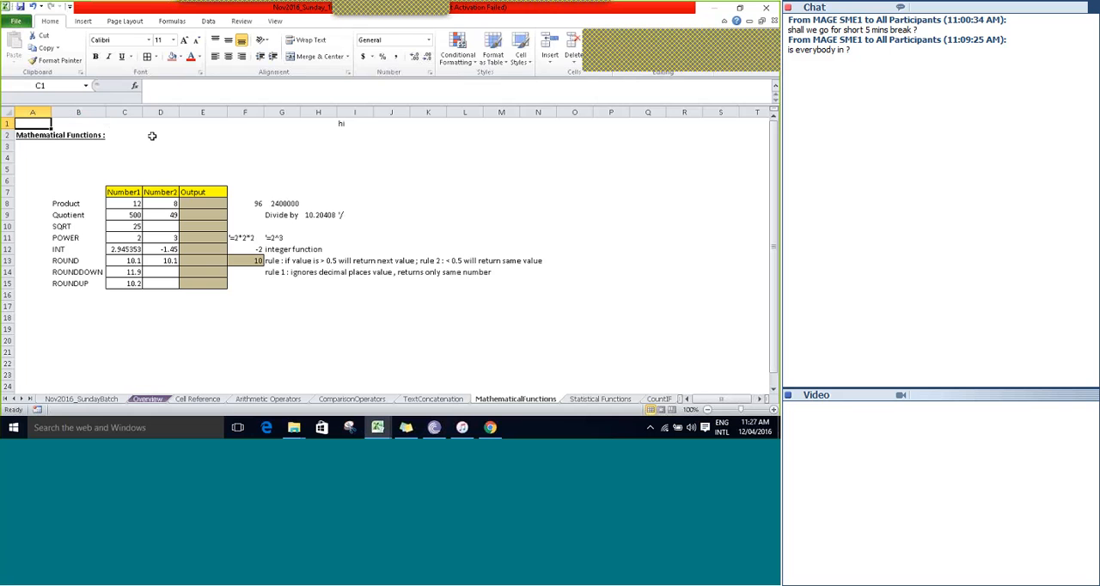
{"action": "key", "text": "Down"}
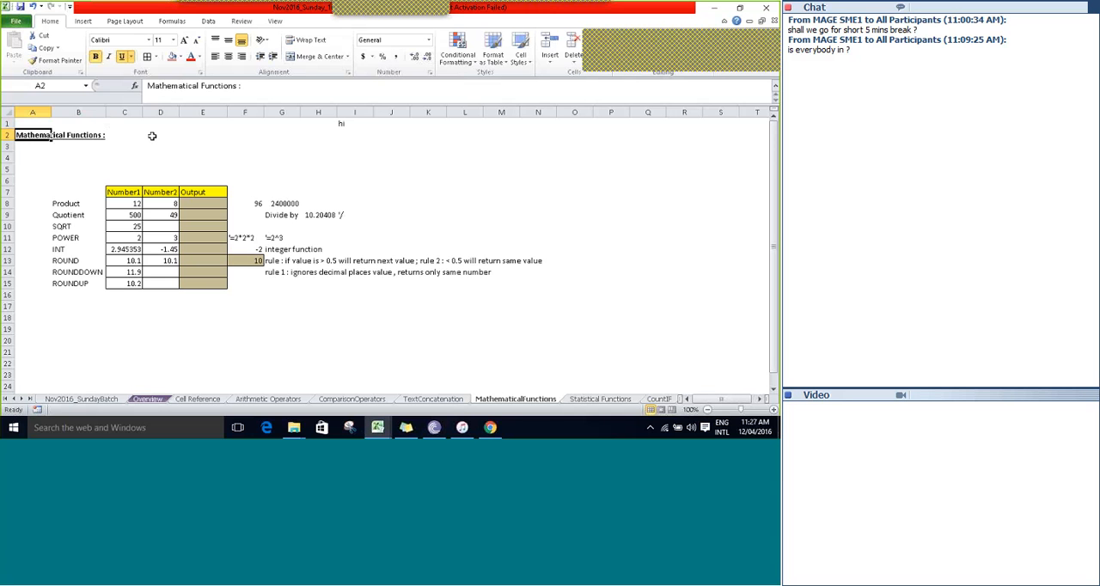
Examine the function names listed in B8 to B15, from Product to ROUNDUP.
{"action": "key", "text": "Down"}
{"action": "key", "text": "Down"}
{"action": "key", "text": "Down"}
{"action": "key", "text": "Down"}
{"action": "key", "text": "Down"}
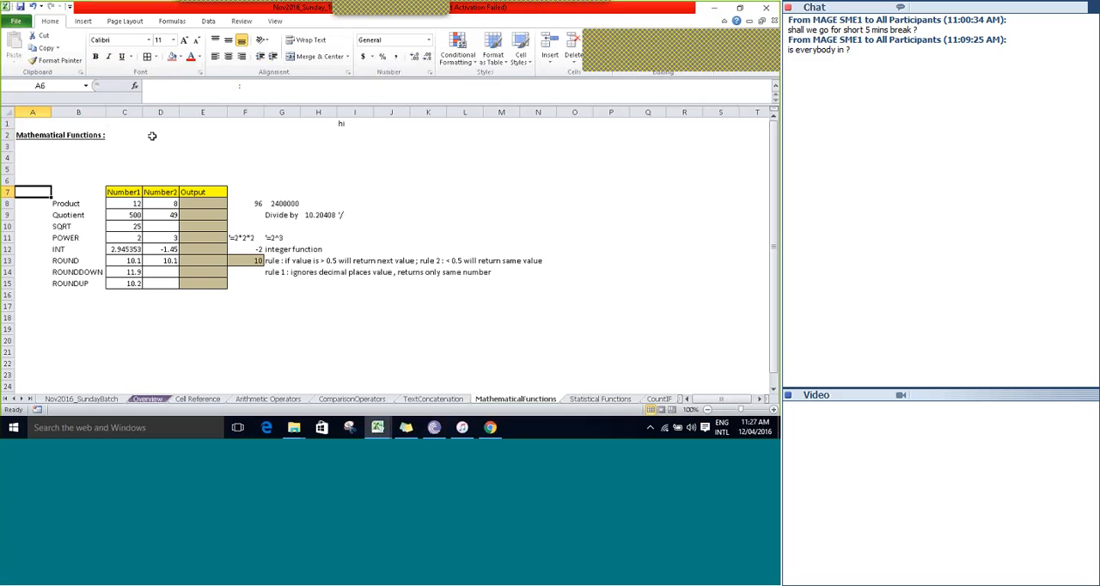
{"action": "key", "text": "Down"}
{"action": "key", "text": "Right"}
{"action": "key", "text": "shift+Down"}
{"action": "key", "text": "shift+Down"}
{"action": "key", "text": "shift+Down"}
{"action": "key", "text": "shift+Down"}
{"action": "key", "text": "shift+Down"}
{"action": "key", "text": "shift+Down"}
{"action": "key", "text": "shift+Down"}
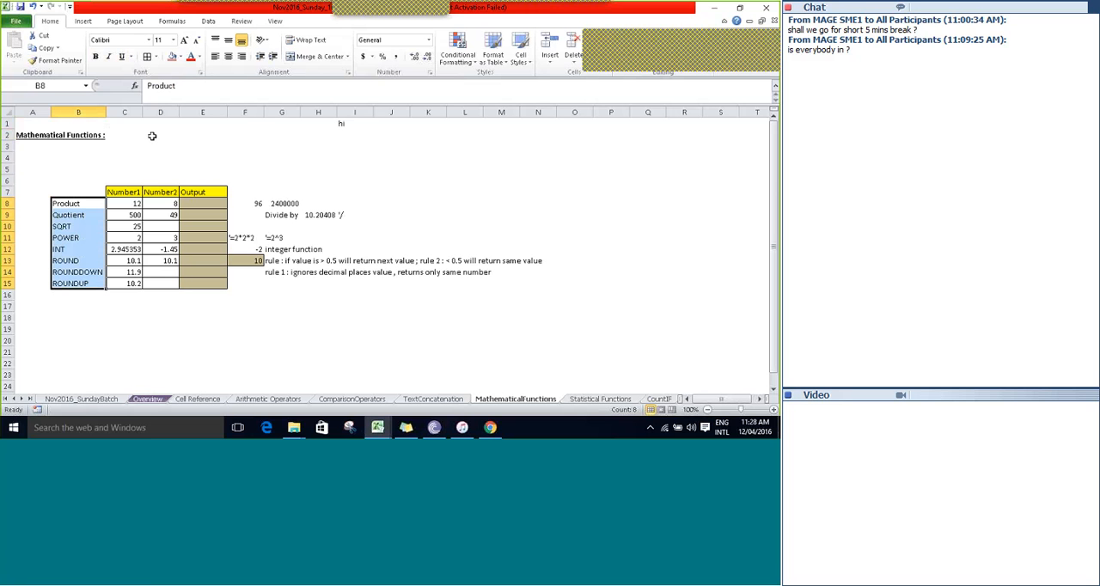
Examine the Number1 and Number2 columns in C7 to D15 and the Output column beside them.
{"action": "key", "text": "Right"}
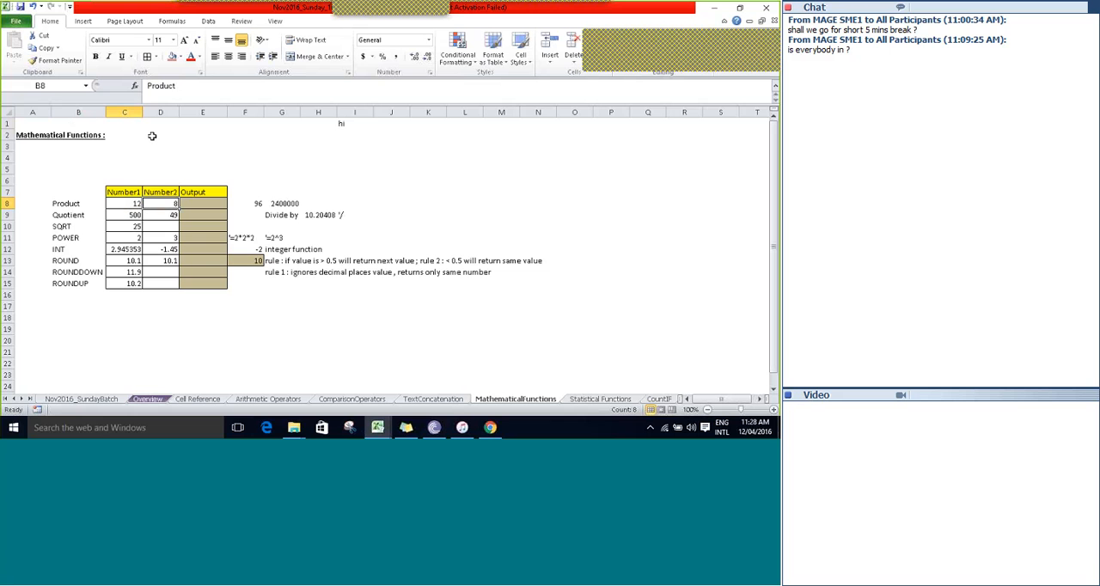
{"action": "key", "text": "Up"}
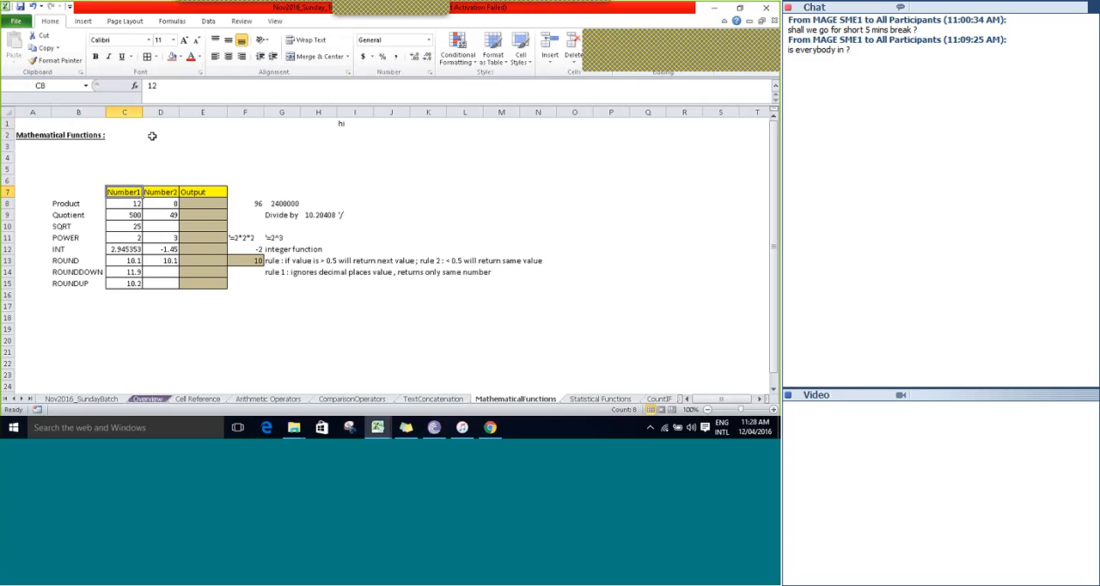
{"action": "key", "text": "Up"}
{"action": "key", "text": "shift+Right"}
{"action": "key", "text": "shift+Down"}
{"action": "key", "text": "shift+Down"}
{"action": "key", "text": "shift+Down"}
{"action": "key", "text": "shift+Down"}
{"action": "key", "text": "shift+Down"}
{"action": "key", "text": "shift+Down"}
{"action": "key", "text": "shift+Down"}
{"action": "key", "text": "shift+Down"}
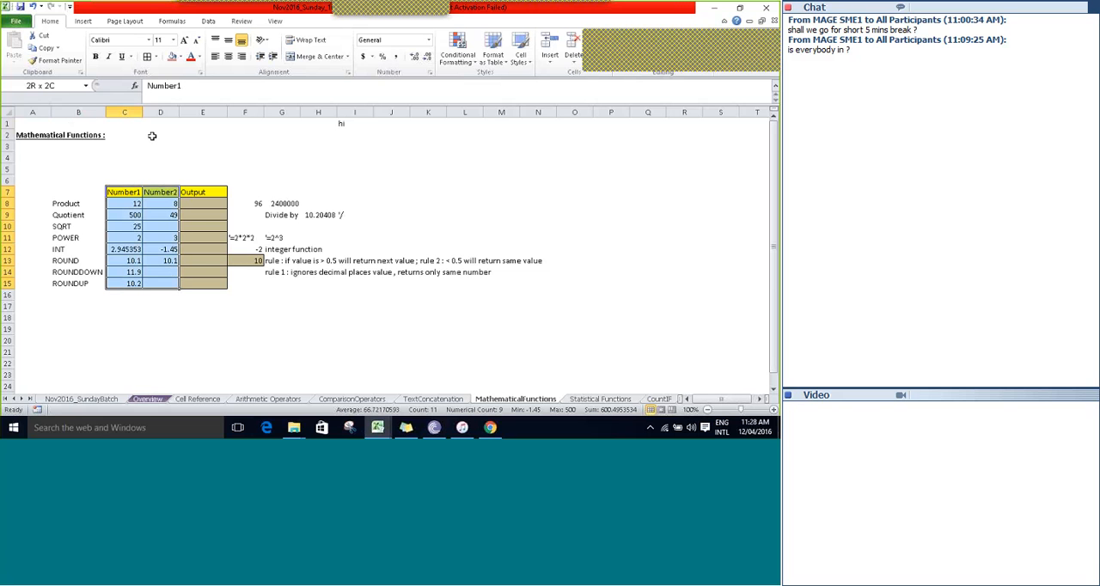
{"action": "key", "text": "Right"}
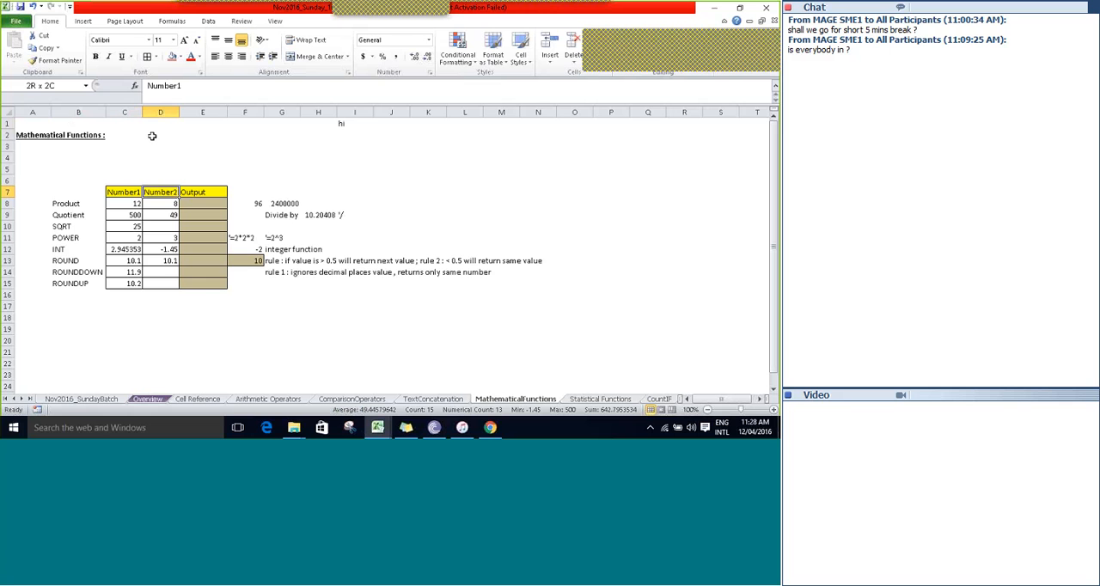
{"action": "key", "text": "Right"}
{"action": "key", "text": "Down"}
{"action": "key", "text": "Down"}
{"action": "key", "text": "Down"}
{"action": "key", "text": "Down"}
{"action": "key", "text": "Down"}
{"action": "key", "text": "Down"}
{"action": "key", "text": "Down"}
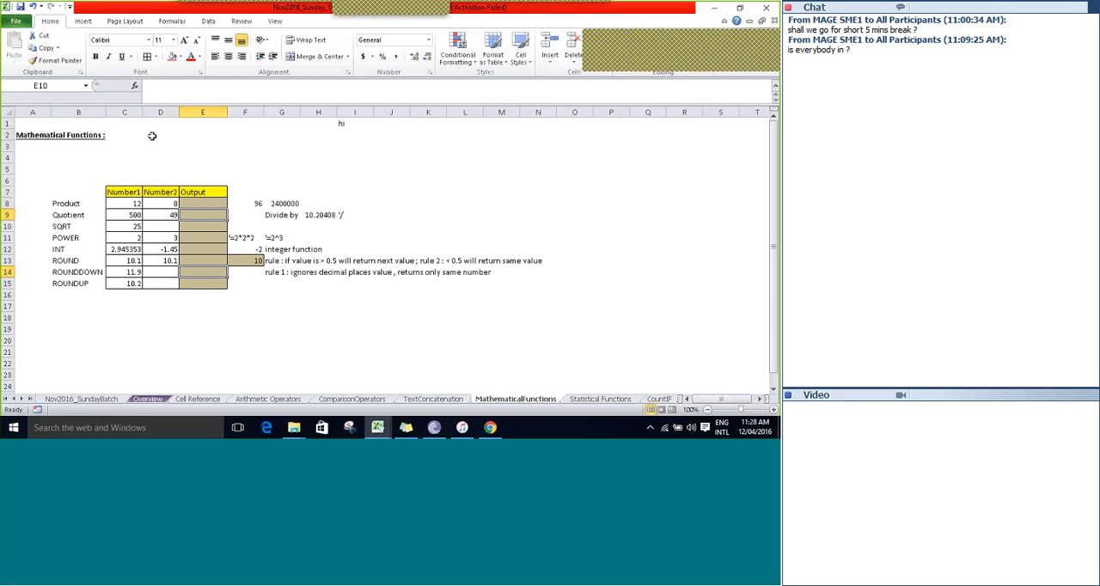
Enter the formula =PRODUCT(C8,D8) in the Product row's Output cell, E8.
{"action": "key", "text": "Up"}
{"action": "key", "text": "Up"}
{"action": "key", "text": "Up"}
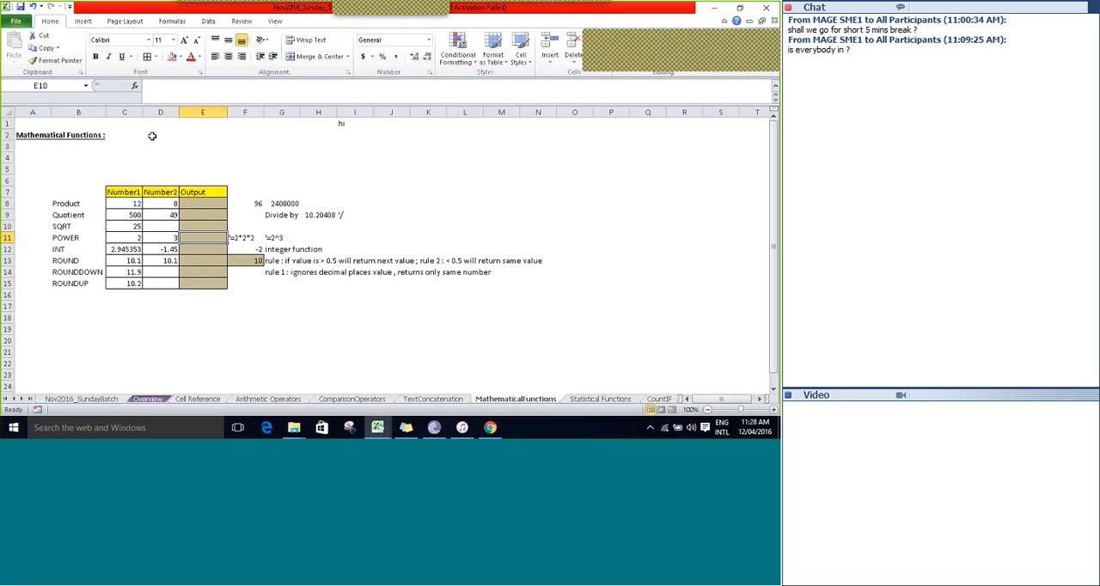
{"action": "key", "text": "Up"}
{"action": "key", "text": "Up"}
{"action": "key", "text": "Up"}
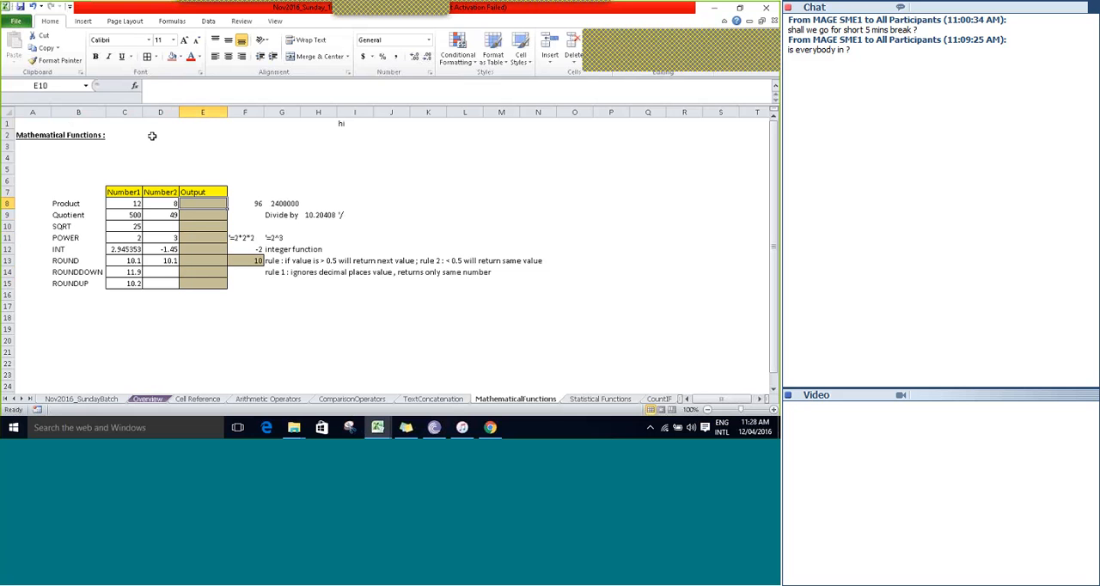
{"action": "type", "text": "="}
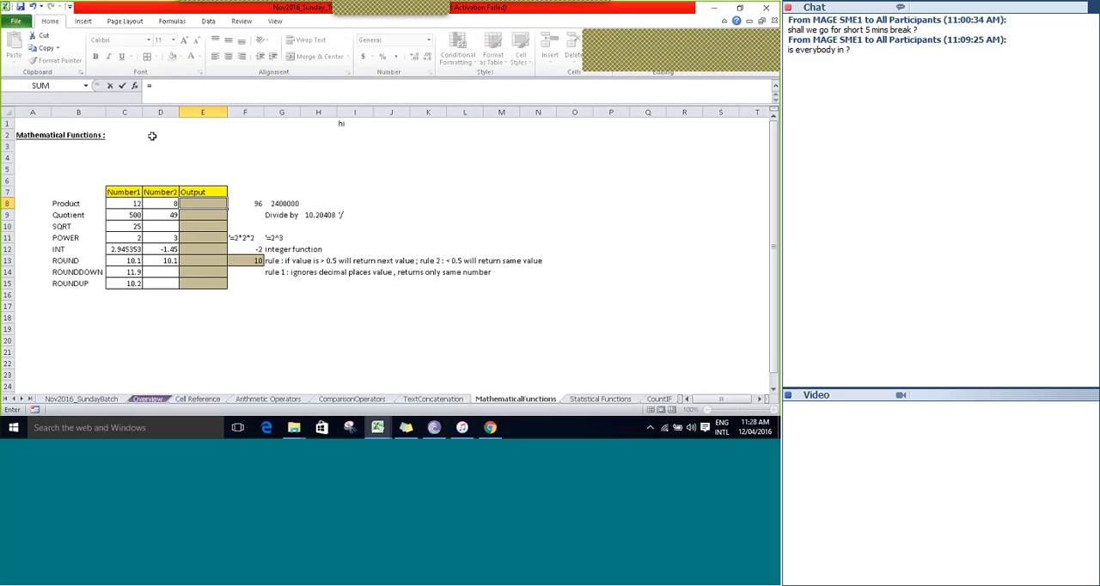
{"action": "type", "text": "pro"}
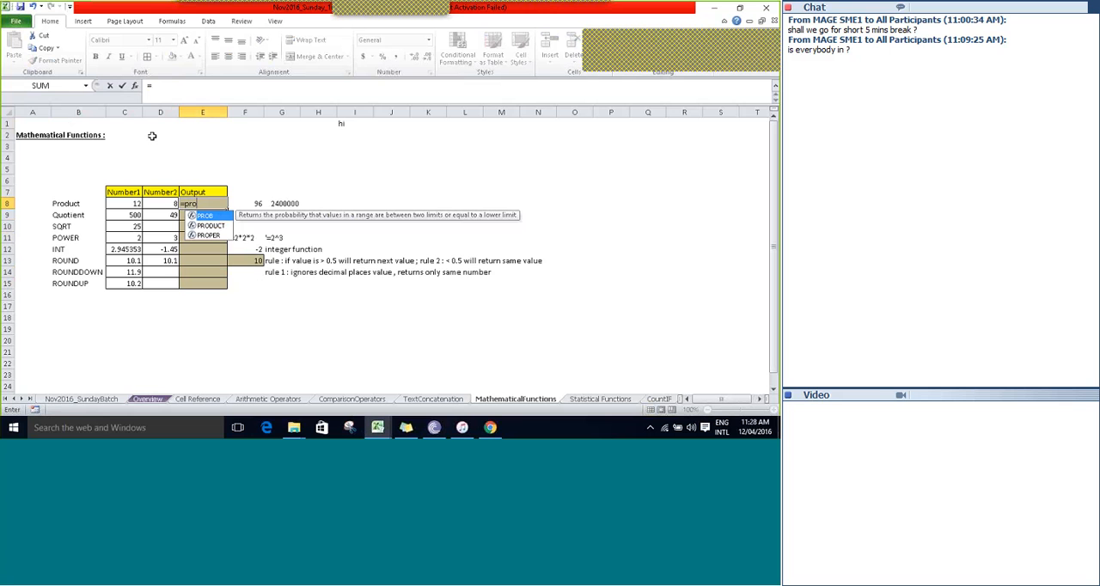
{"action": "key", "text": "Down"}
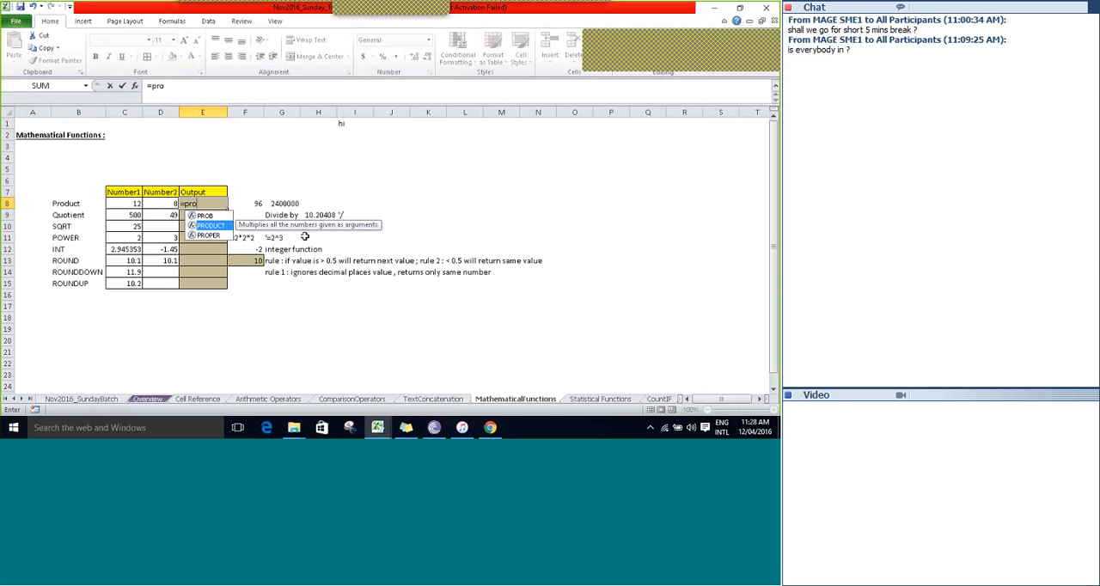
{"action": "key", "text": "Tab"}
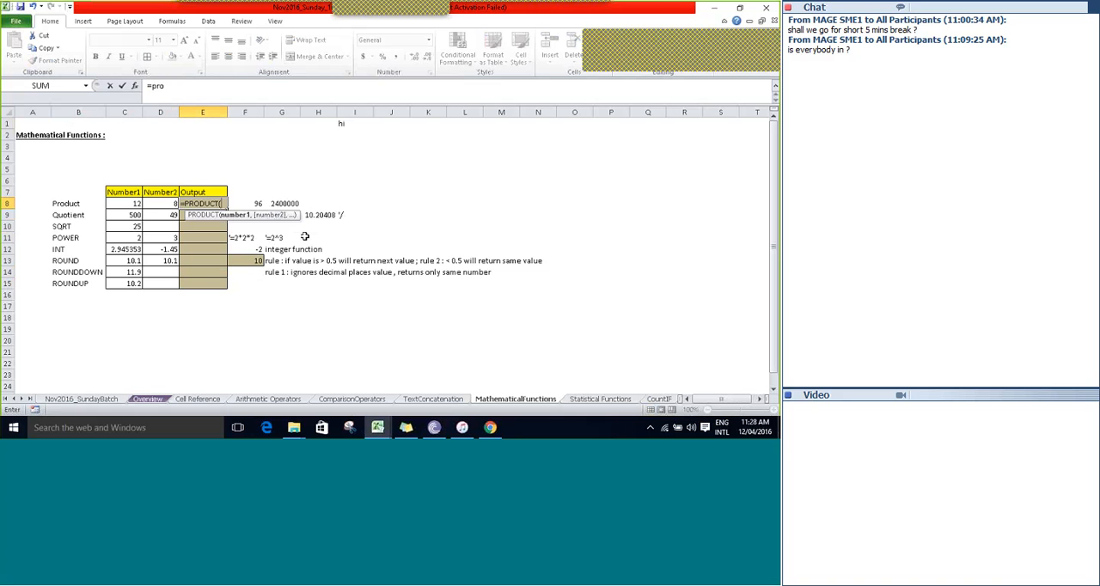
{"action": "key", "text": "Left"}
{"action": "key", "text": "Left"}
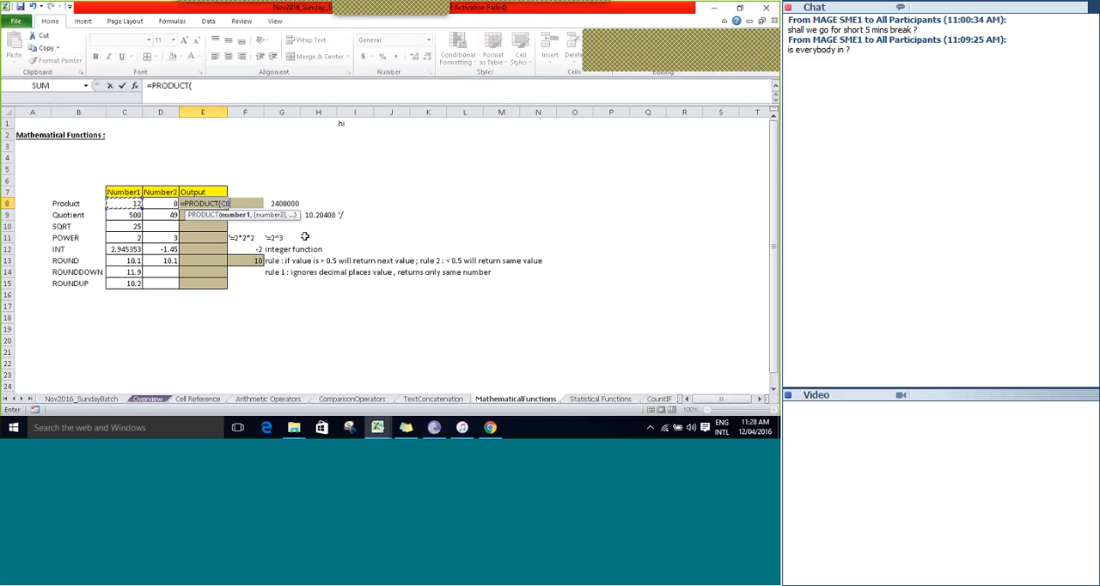
{"action": "type", "text": ","}
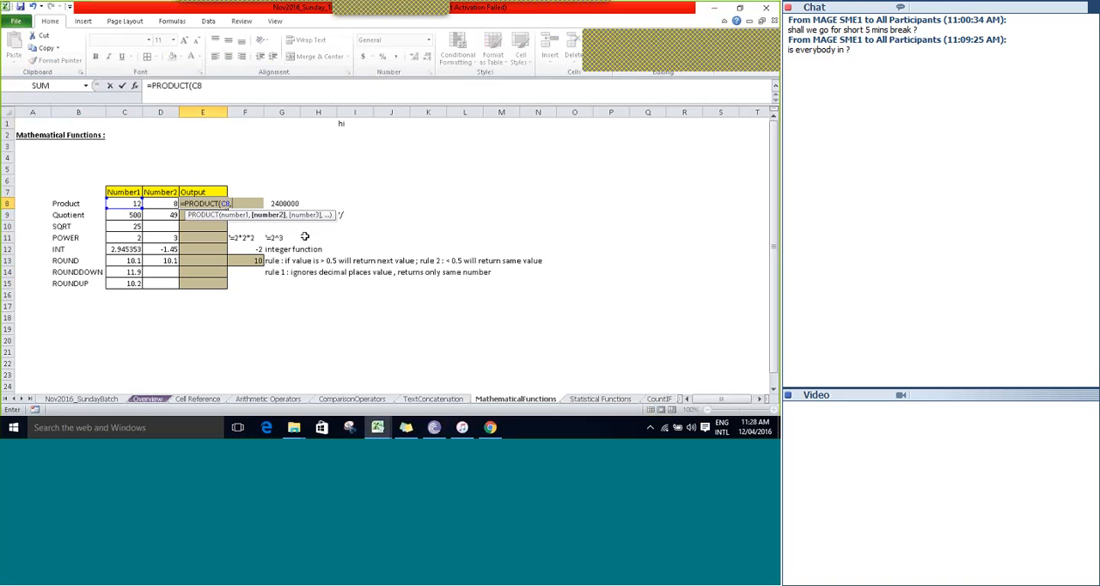
{"action": "key", "text": "Left"}
{"action": "type", "text": ")"}
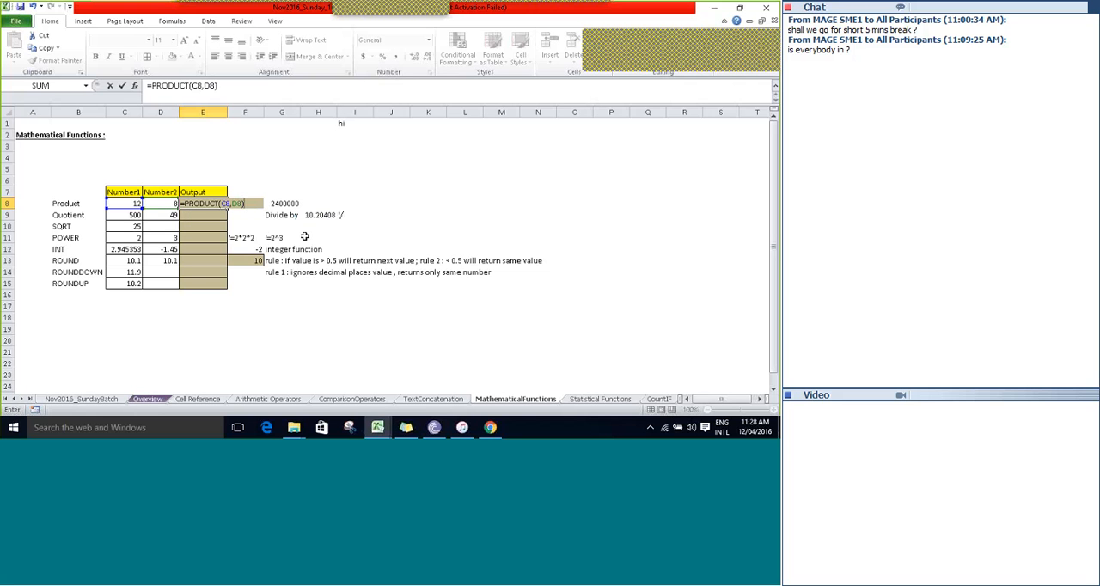
{"action": "key", "text": "Tab"}
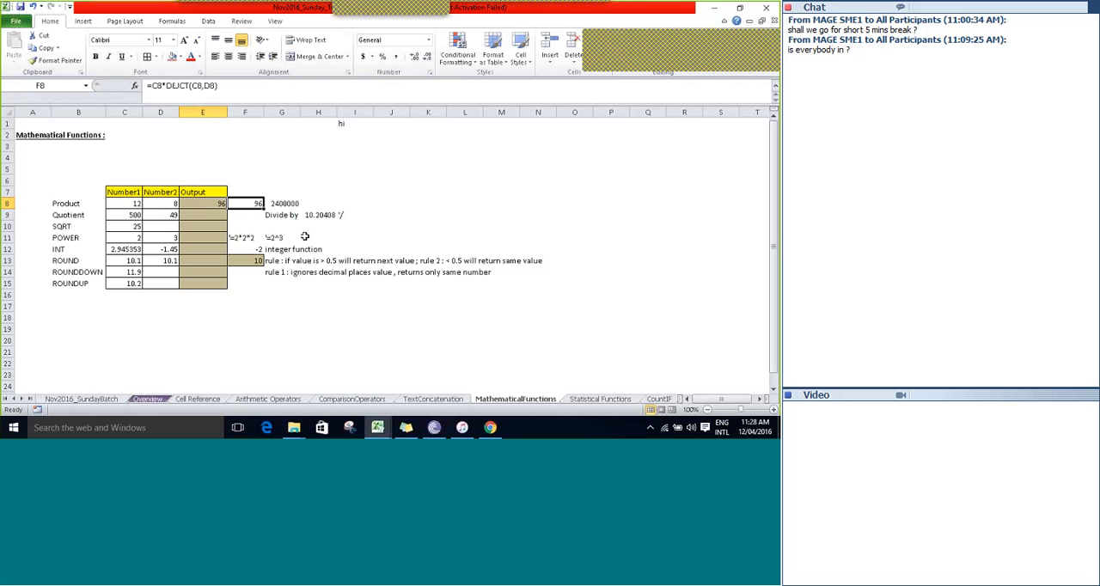
Compare the multiplication formula in F8 with the PRODUCT formula in E8, leaving both unedited.
{"action": "key", "text": "F2"}
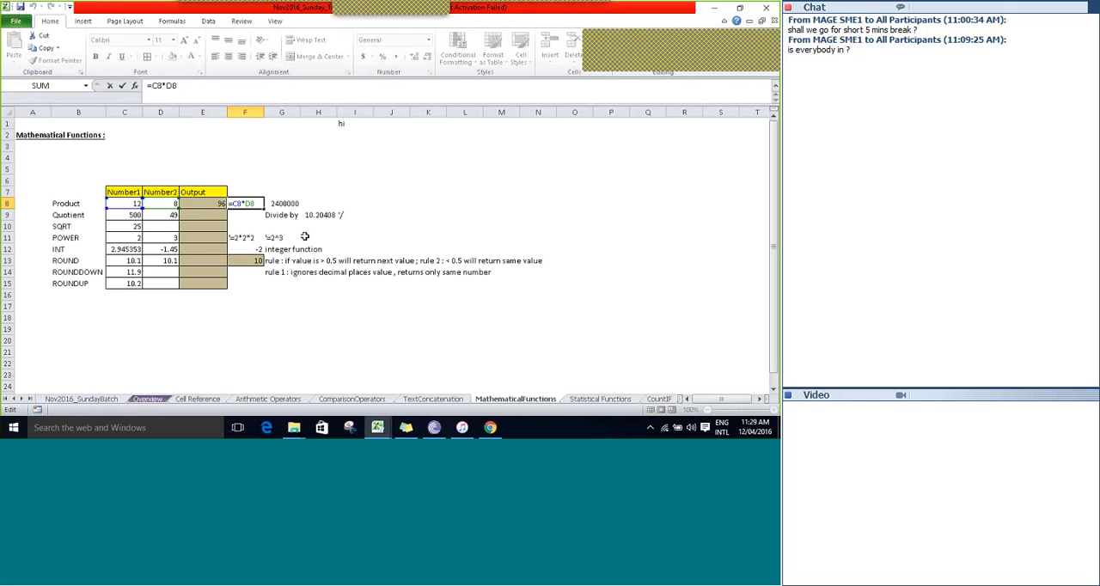
{"action": "key", "text": "Escape"}
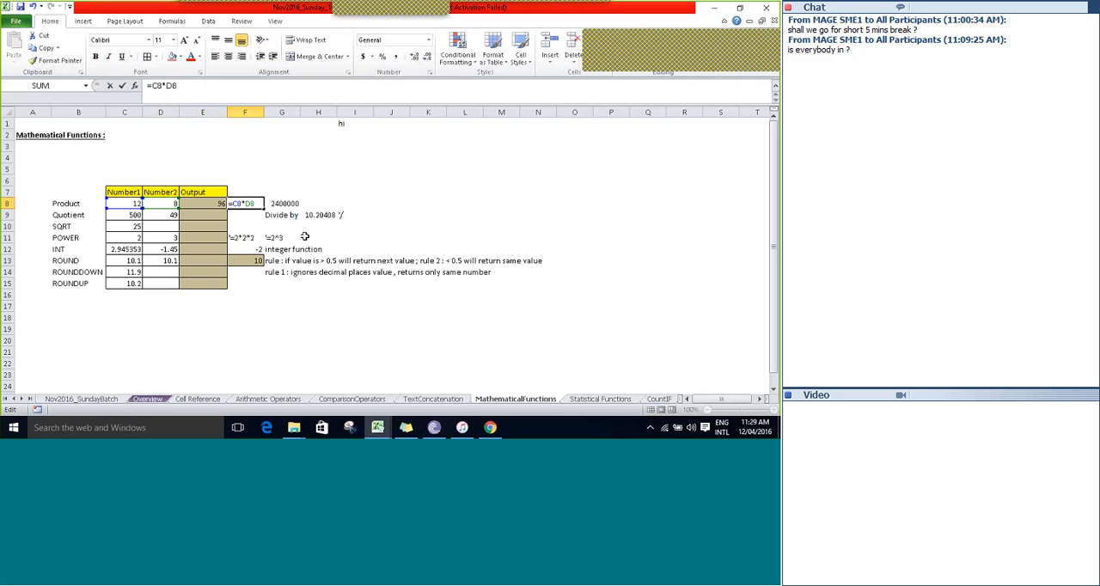
{"action": "key", "text": "Left"}
{"action": "key", "text": "F2"}
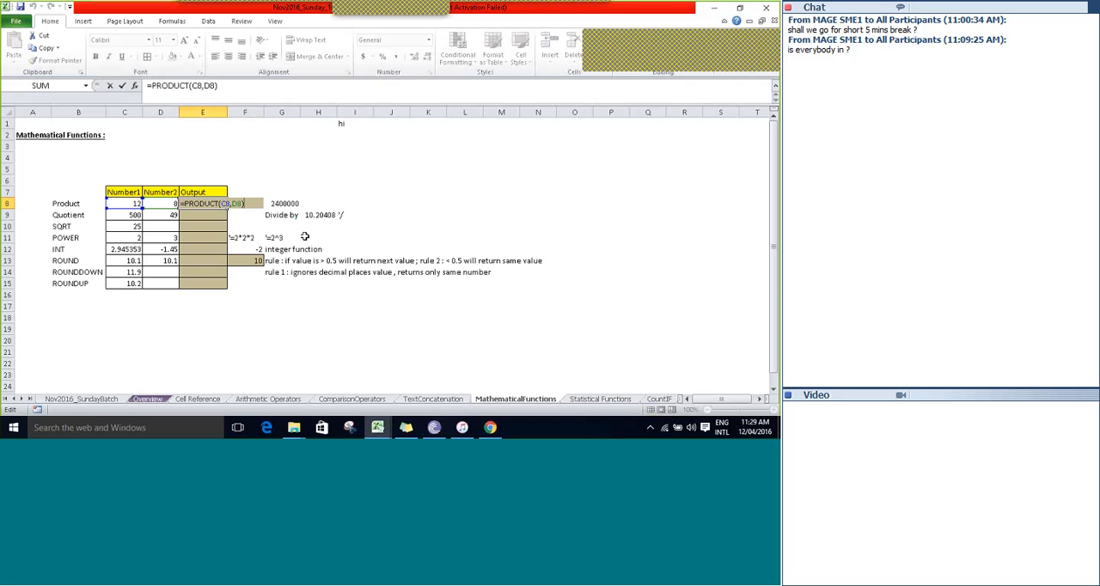
{"action": "key", "text": "Escape"}
Open the PRODUCT formula in G8 and examine its arguments one by one.
{"action": "key", "text": "Right"}
{"action": "key", "text": "Right"}
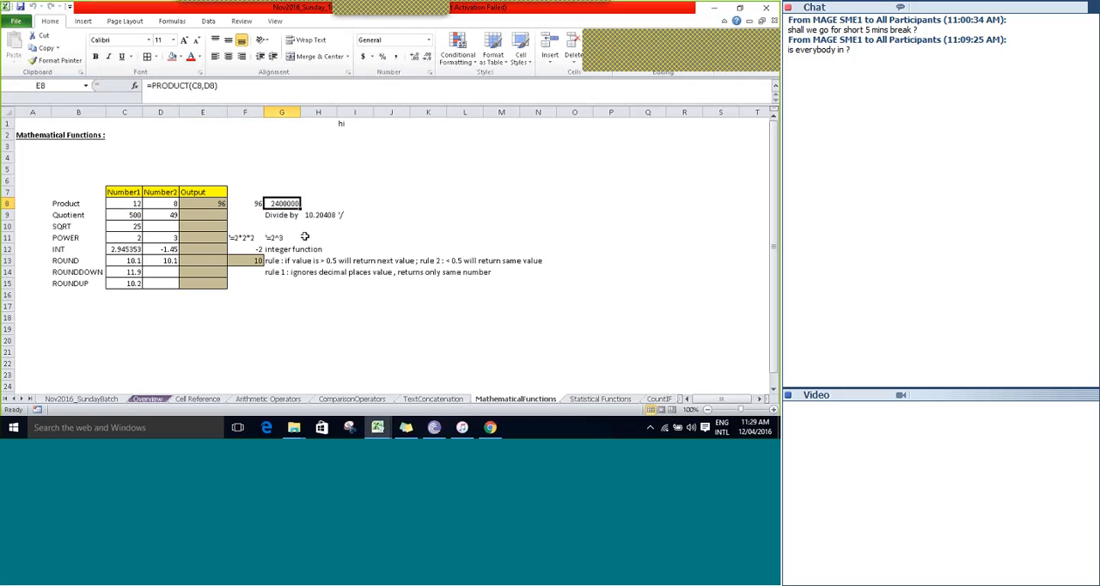
{"action": "key", "text": "F2"}
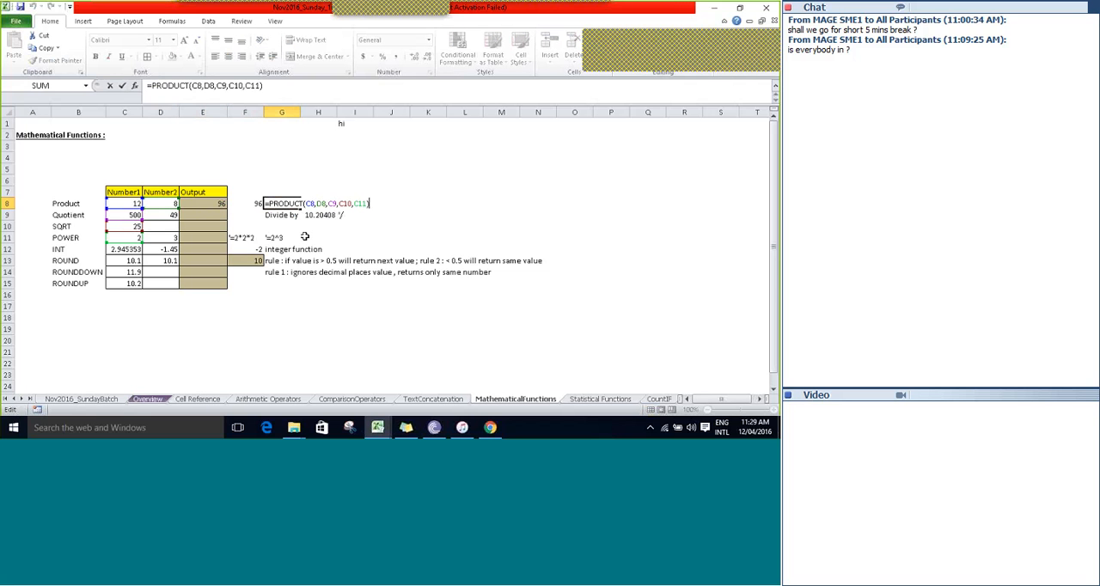
{"action": "key", "text": "Left"}
{"action": "key", "text": "Left"}
{"action": "key", "text": "Left"}
{"action": "key", "text": "Left"}
{"action": "key", "text": "Left"}
{"action": "key", "text": "Left"}
{"action": "key", "text": "Left"}
{"action": "key", "text": "Left"}
{"action": "key", "text": "Left"}
{"action": "key", "text": "Left"}
{"action": "key", "text": "Left"}
{"action": "key", "text": "Left"}
{"action": "key", "text": "Left"}
{"action": "key", "text": "Left"}
{"action": "key", "text": "Left"}
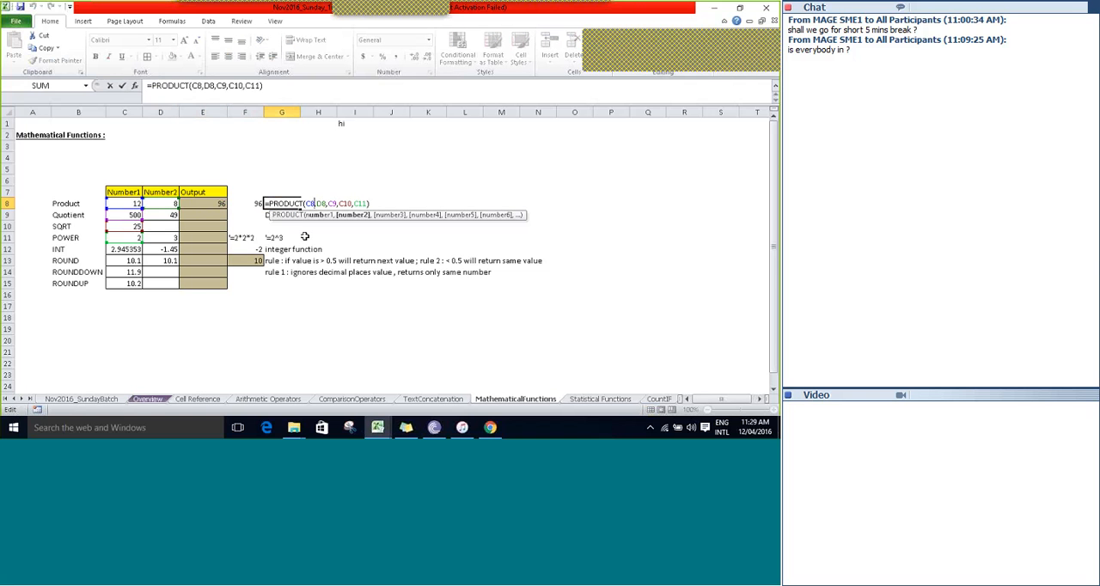
{"action": "key", "text": "Left"}
{"action": "key", "text": "Right"}
{"action": "key", "text": "Right"}
{"action": "key", "text": "Right"}
{"action": "key", "text": "Right"}
{"action": "key", "text": "Right"}
{"action": "key", "text": "Right"}
{"action": "key", "text": "Right"}
{"action": "key", "text": "Right"}
{"action": "key", "text": "Right"}
{"action": "key", "text": "Right"}
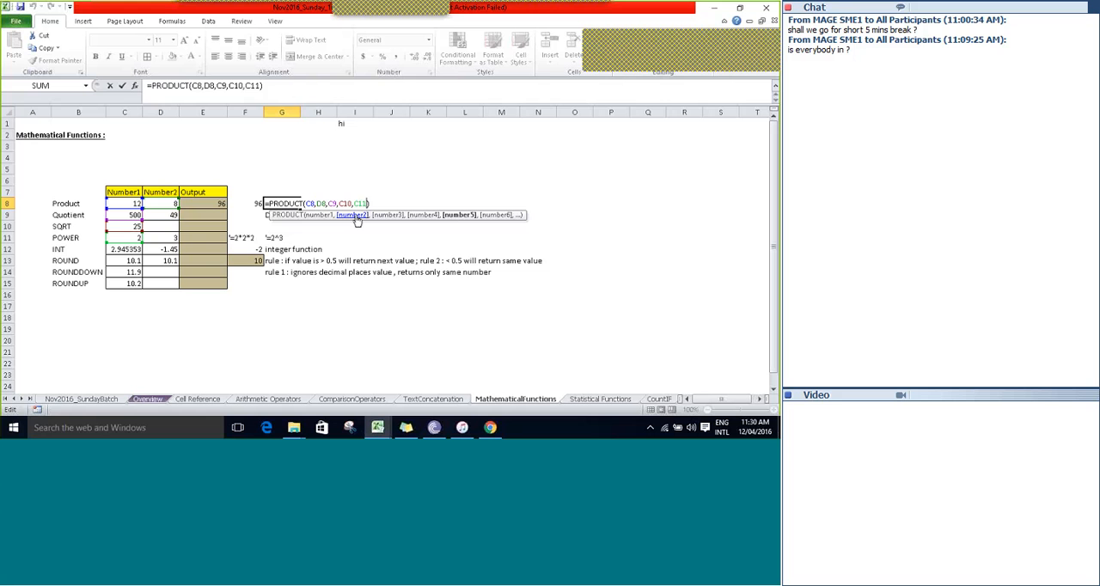
Remove every argument after C8 from the formula in G8, making it =PRODUCT(C8).
{"action": "key", "text": "BackSpace"}
{"action": "key", "text": "BackSpace"}
{"action": "key", "text": "BackSpace"}
{"action": "key", "text": "BackSpace"}
{"action": "key", "text": "BackSpace"}
{"action": "key", "text": "BackSpace"}
{"action": "key", "text": "BackSpace"}
{"action": "key", "text": "BackSpace"}
{"action": "key", "text": "BackSpace"}
{"action": "key", "text": "BackSpace"}
{"action": "key", "text": "BackSpace"}
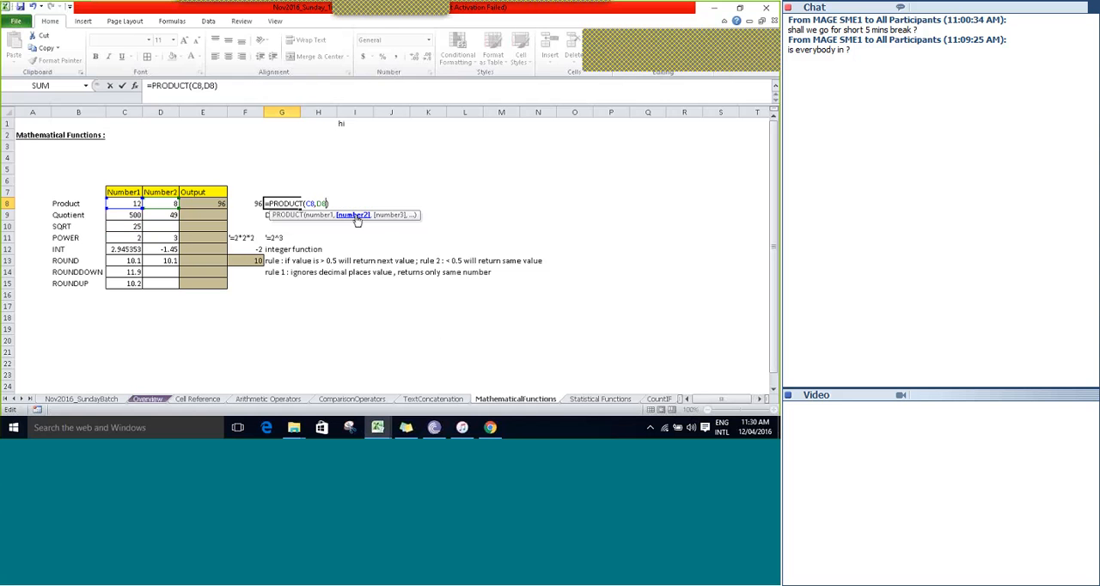
{"action": "key", "text": "BackSpace"}
{"action": "key", "text": "BackSpace"}
{"action": "key", "text": "BackSpace"}
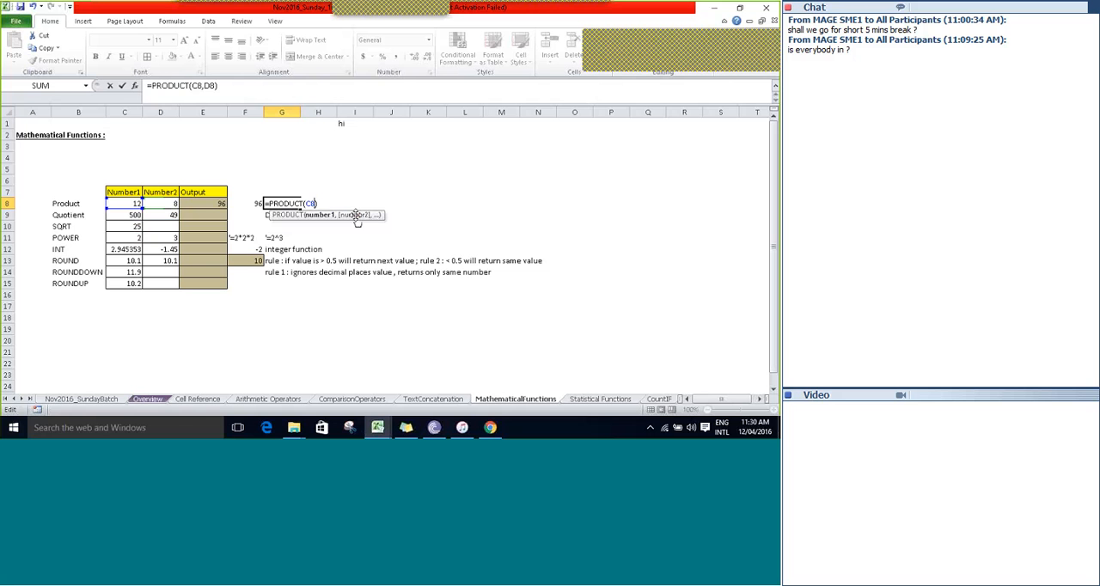
{"action": "key", "text": "ctrl+Return"}
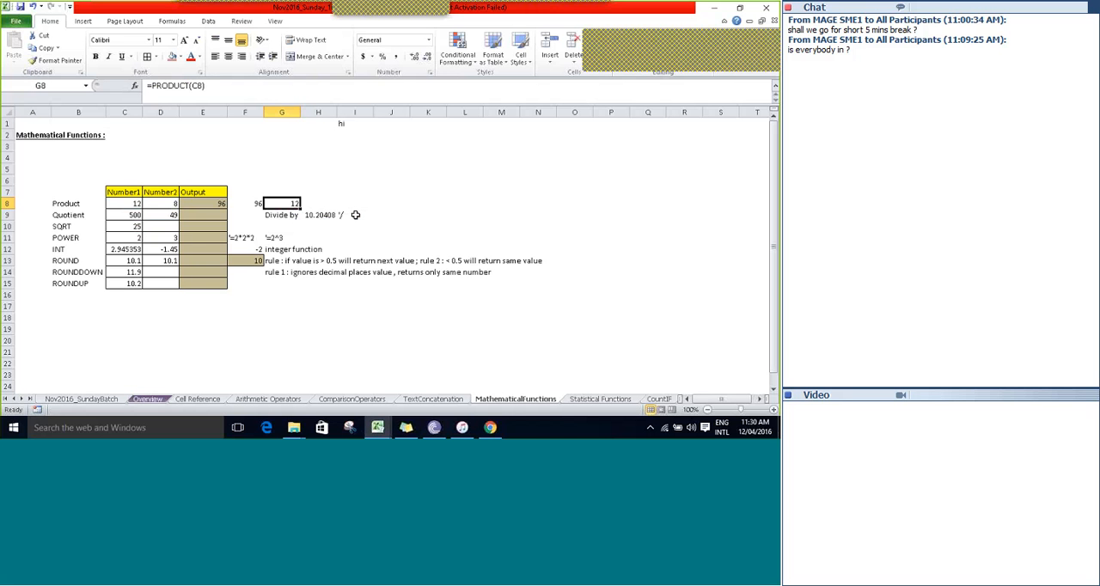
Review the formulas in E8, F8 and G8, checking the PRODUCT argument hint for G8.
{"action": "key", "text": "Left"}
{"action": "key", "text": "Left"}
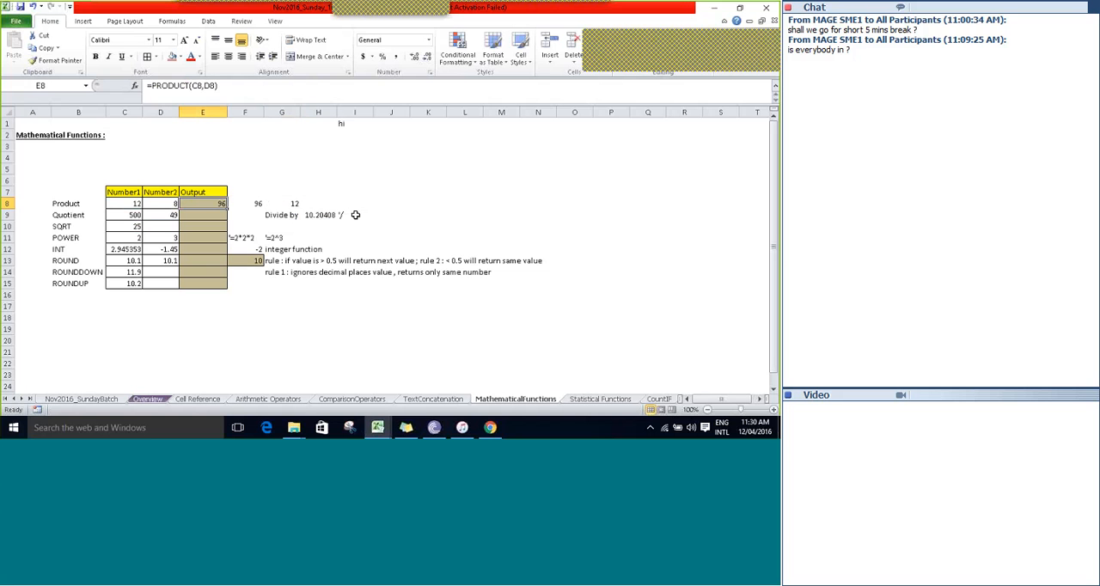
{"action": "key", "text": "Right"}
{"action": "type", "text": "=C8*D8"}
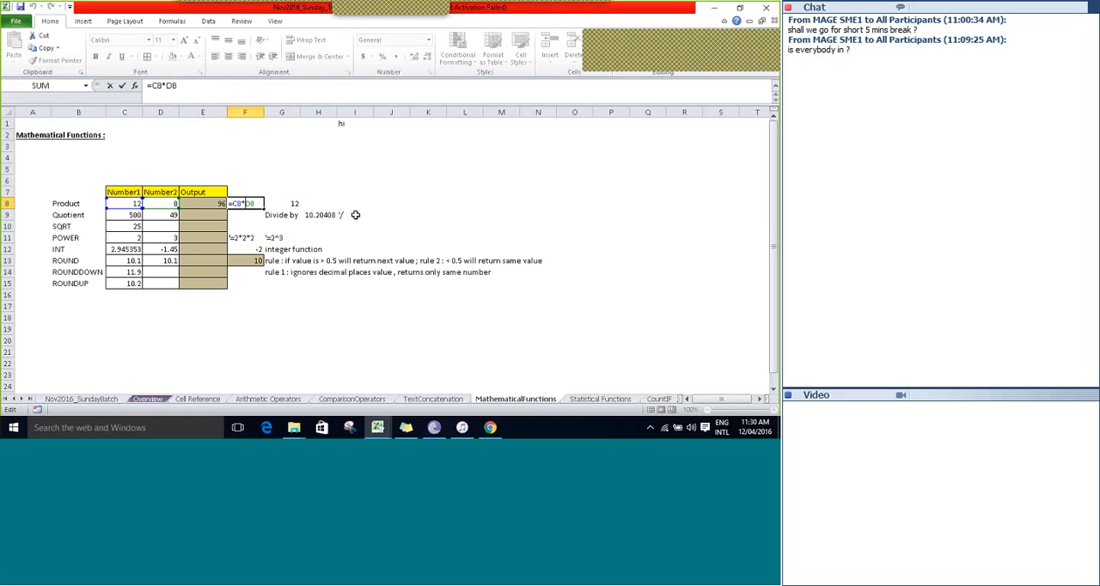
{"action": "key", "text": "Escape"}
{"action": "key", "text": "Right"}
{"action": "key", "text": "F2"}
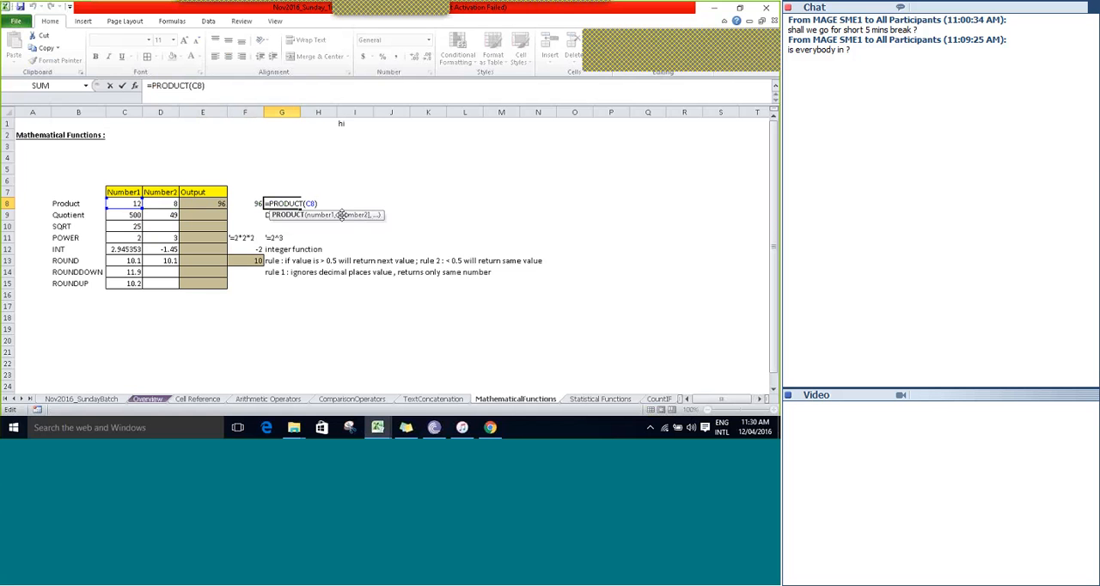
{"action": "key", "text": "ctrl+Return"}
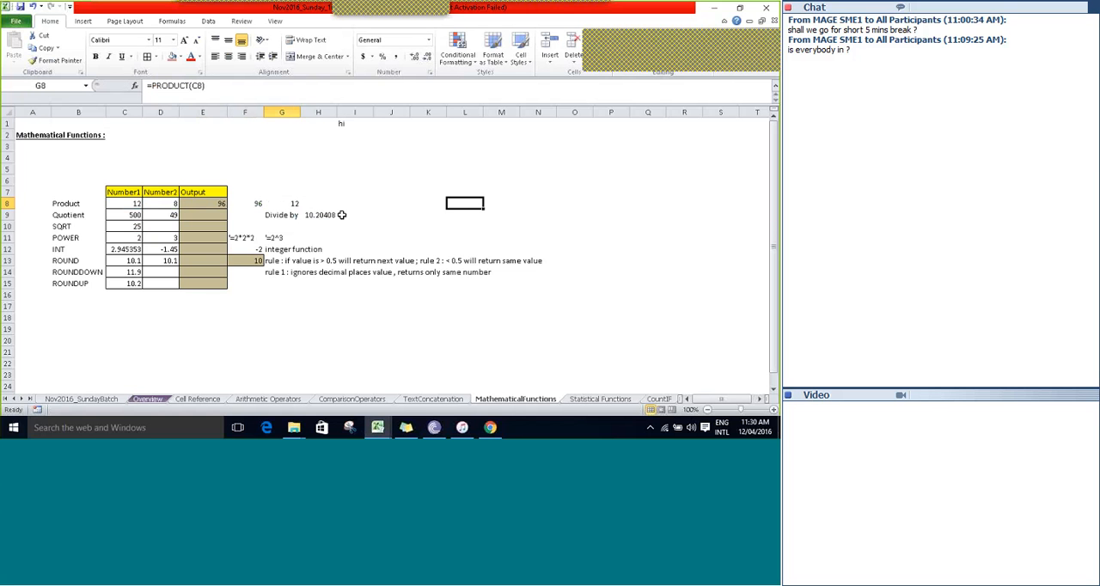
Enter the text "note :arguments mentioned in square brackerts[] are optional" in cell K8.
{"action": "type", "text": "noe"}
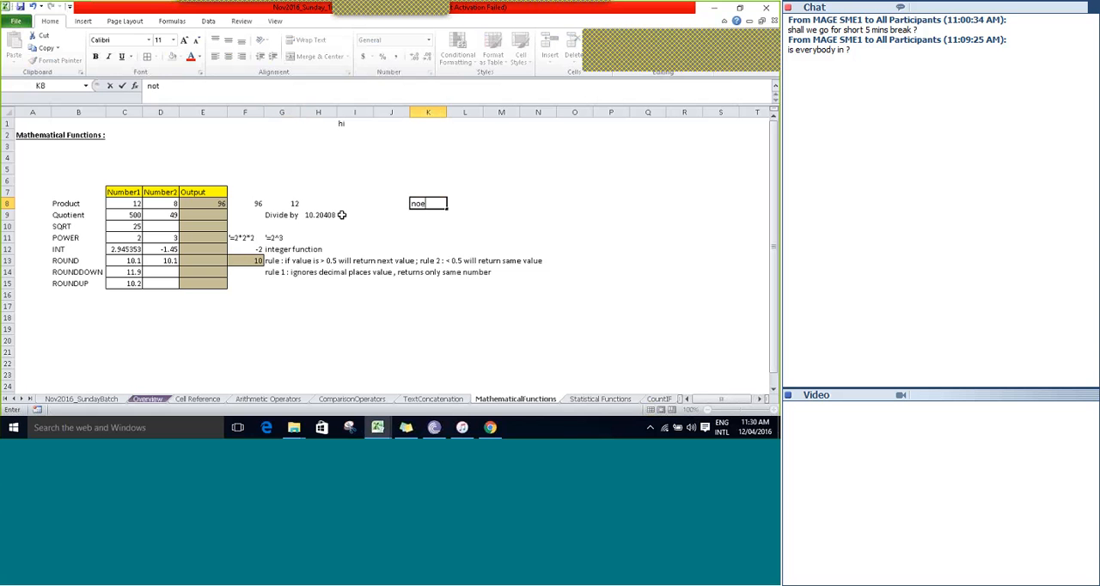
{"action": "type", "text": "e :arguments mentiond"}
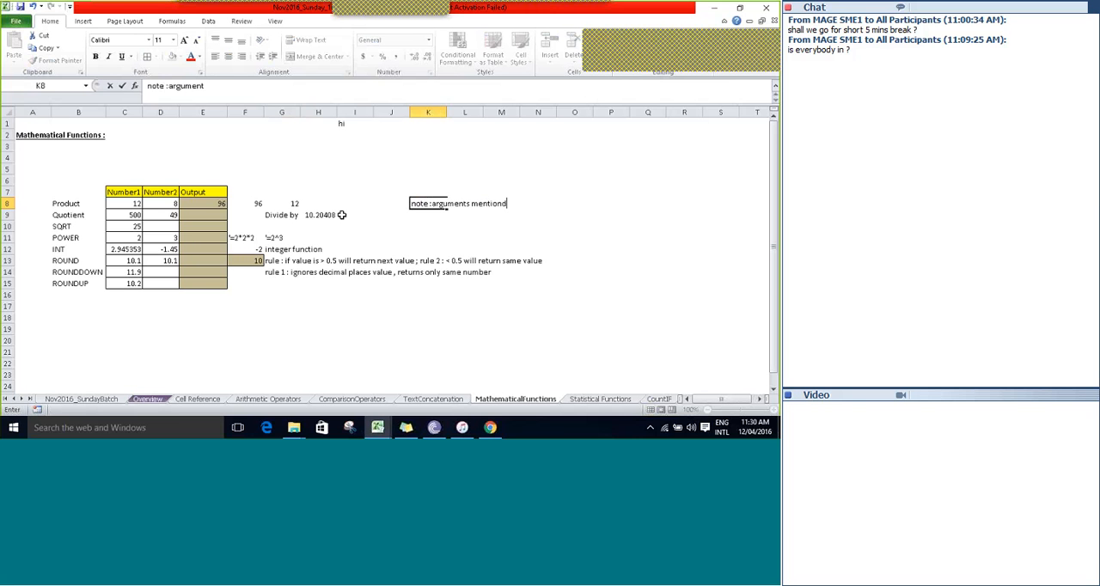
{"action": "key", "text": "BackSpace"}
{"action": "type", "text": "ed in d"}
{"action": "key", "text": "BackSpace"}
{"action": "type", "text": "square "}
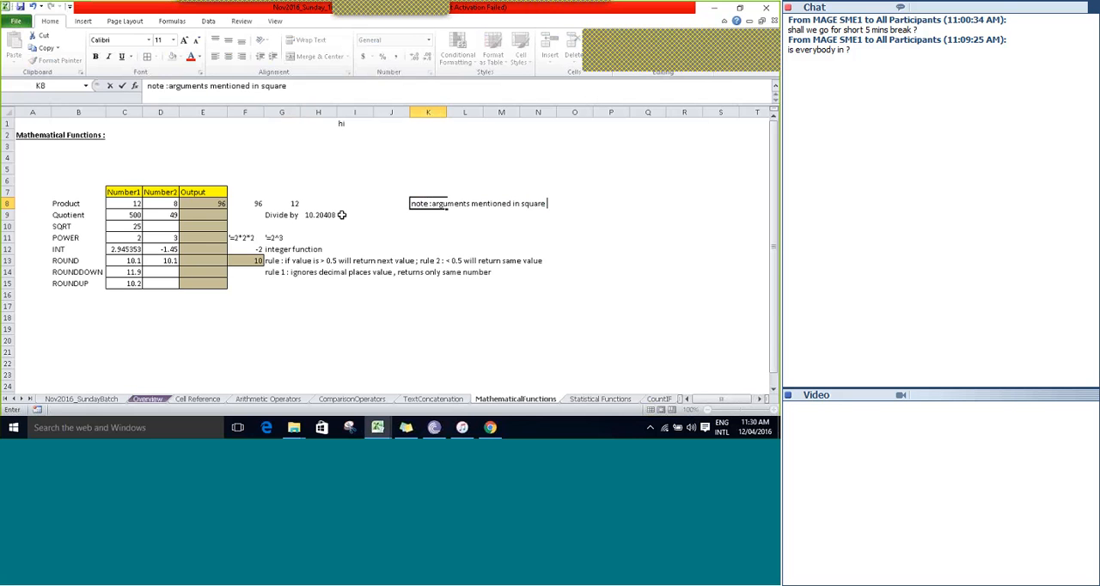
{"action": "type", "text": "brackerrts[] are opti"}
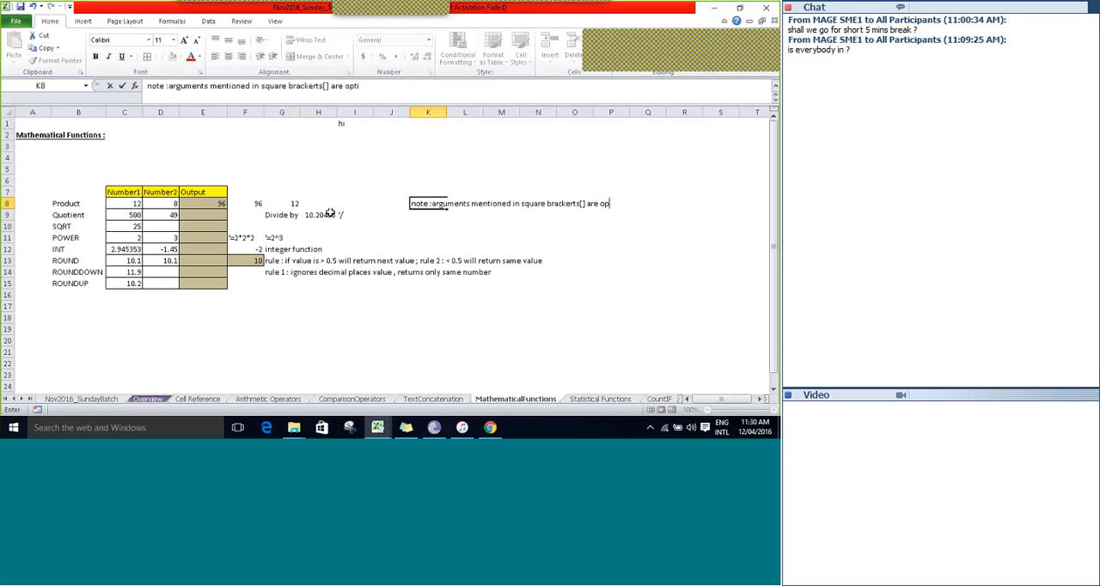
{"action": "type", "text": "onal"}
{"action": "key", "text": "Tab"}
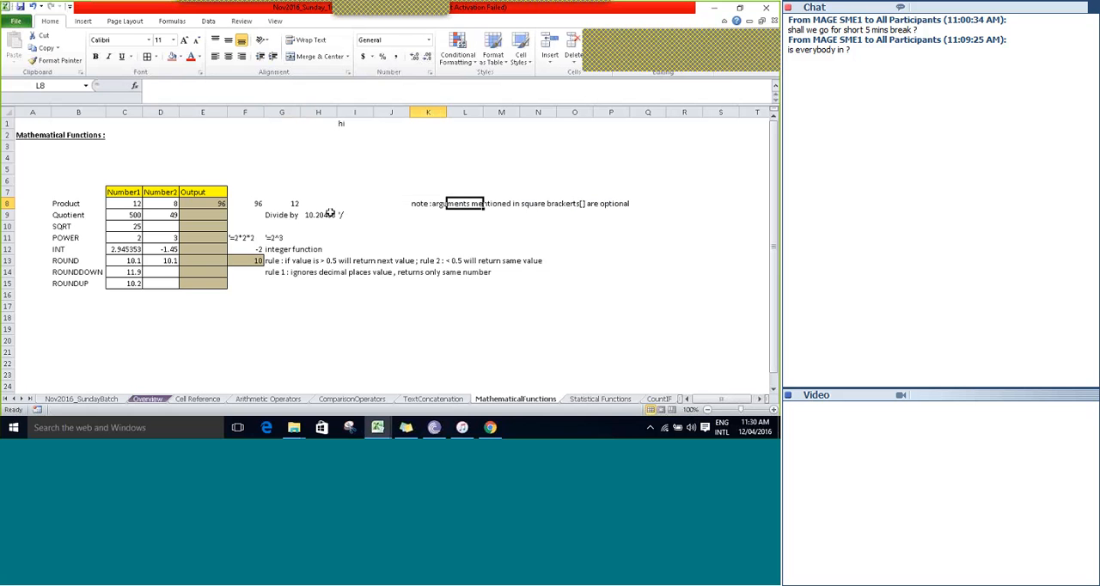
Format the note in K8 as bold with a red font color.
{"action": "key", "text": "Left"}
{"action": "left_click", "coordinate": [96, 56]}
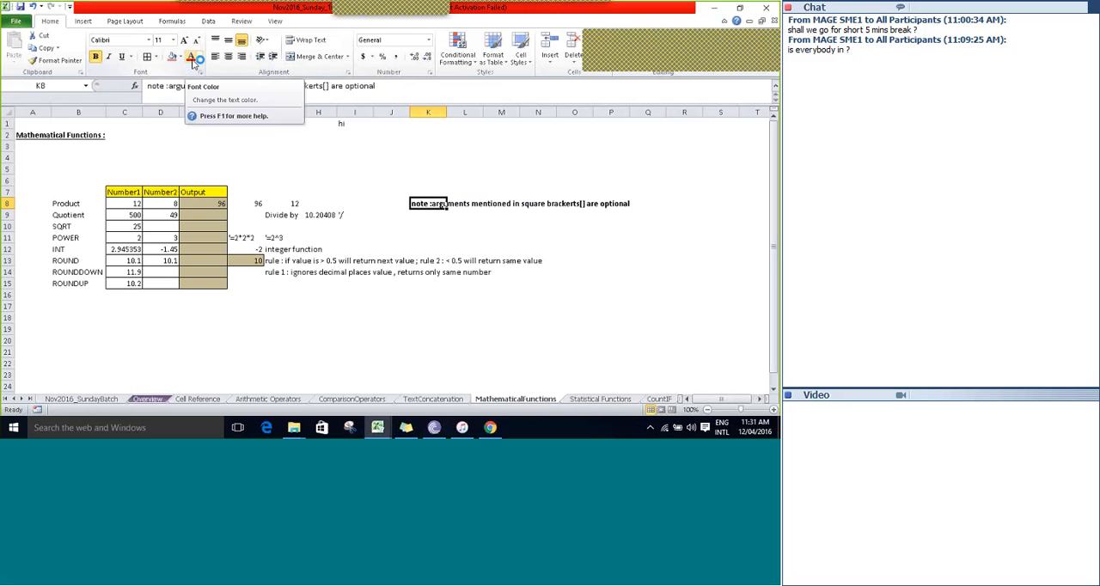
{"action": "left_click", "coordinate": [191, 56]}
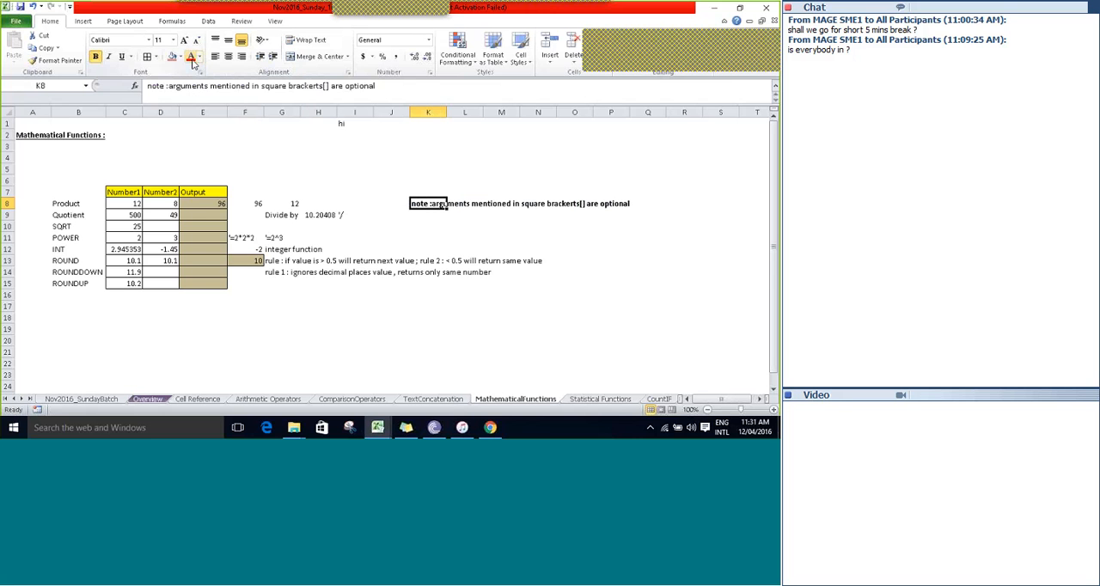
Save the workbook and go to the Quotient label in B9.
{"action": "left_click", "coordinate": [375, 215]}
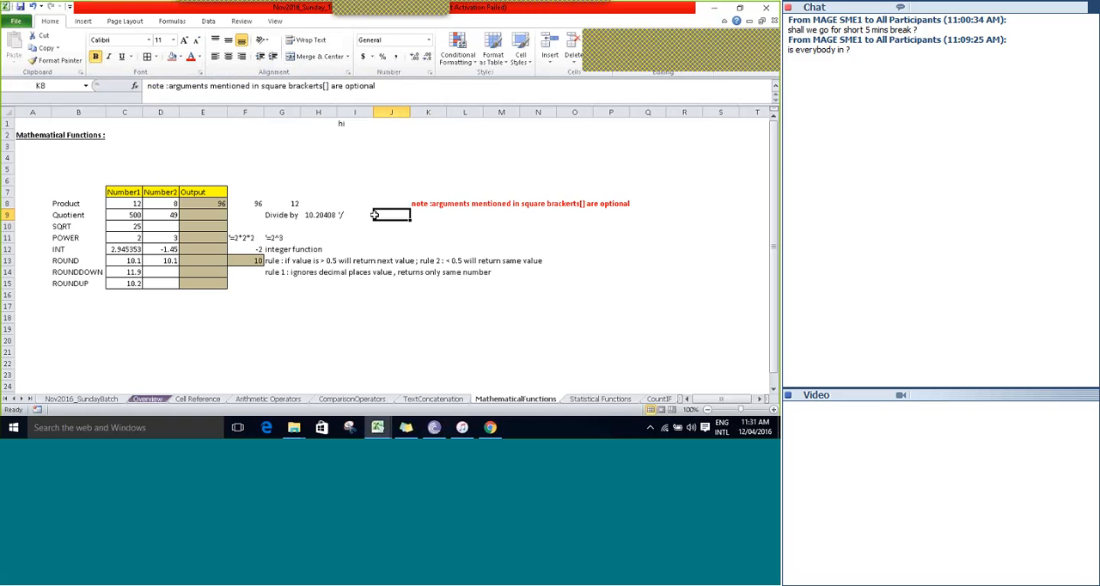
{"action": "key", "text": "ctrl+s"}
{"action": "key", "text": "Return"}
{"action": "key", "text": "Up"}
{"action": "key", "text": "Up"}
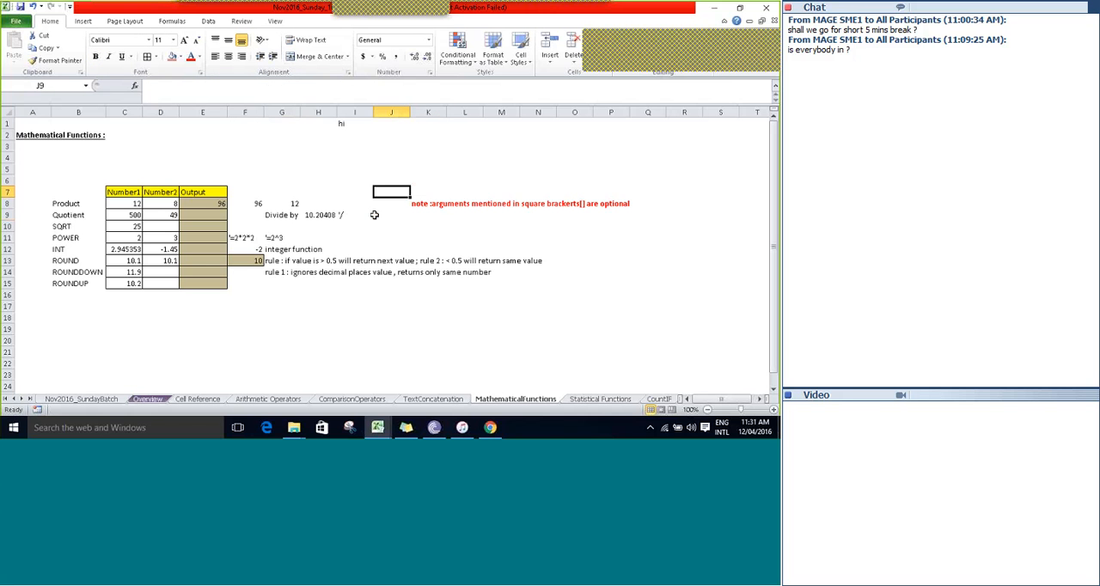
{"action": "key", "text": "Left"}
{"action": "key", "text": "Left"}
{"action": "key", "text": "Left"}
{"action": "key", "text": "Left"}
{"action": "key", "text": "Left"}
{"action": "key", "text": "Left"}
{"action": "key", "text": "Down"}
{"action": "key", "text": "Down"}
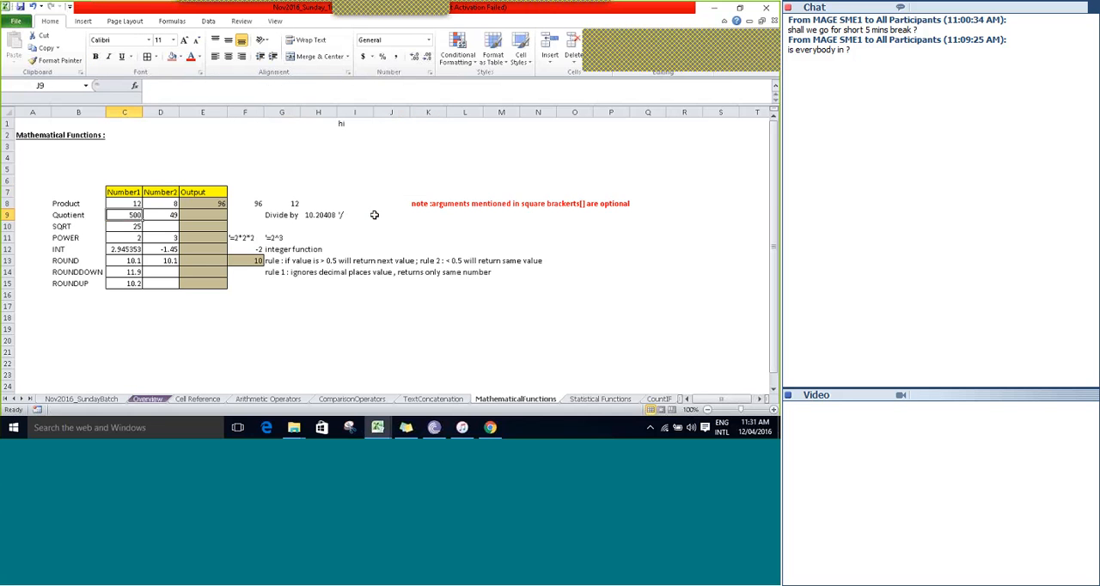
{"action": "key", "text": "Left"}
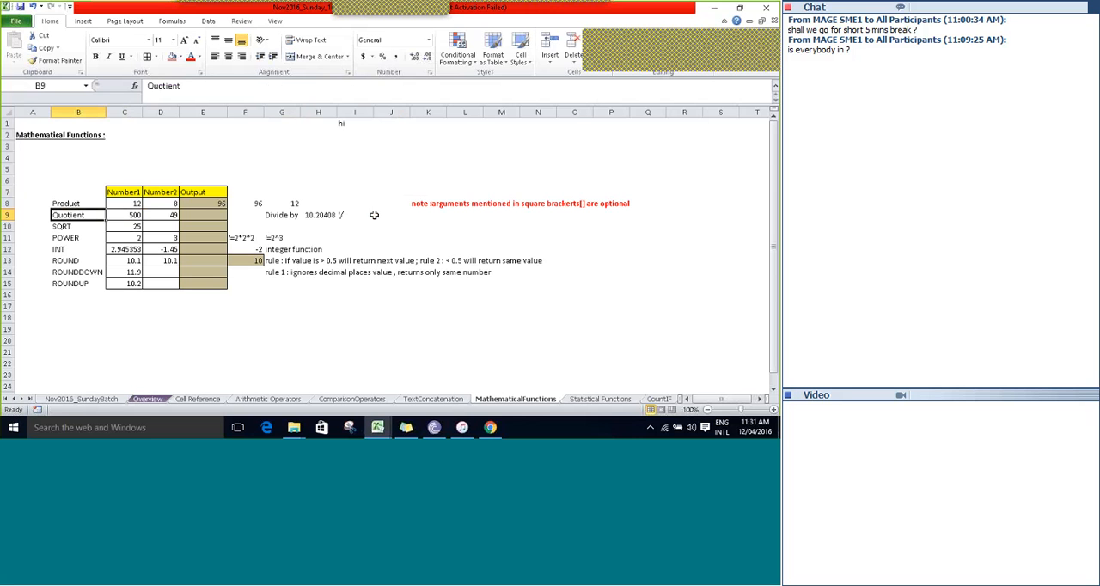
Examine the Quotient row's division example in G9 to I9, including the label, the calculated cell and the operator note.
{"action": "key", "text": "Right"}
{"action": "key", "text": "Right"}
{"action": "key", "text": "Right"}
{"action": "key", "text": "Right"}
{"action": "key", "text": "Right"}
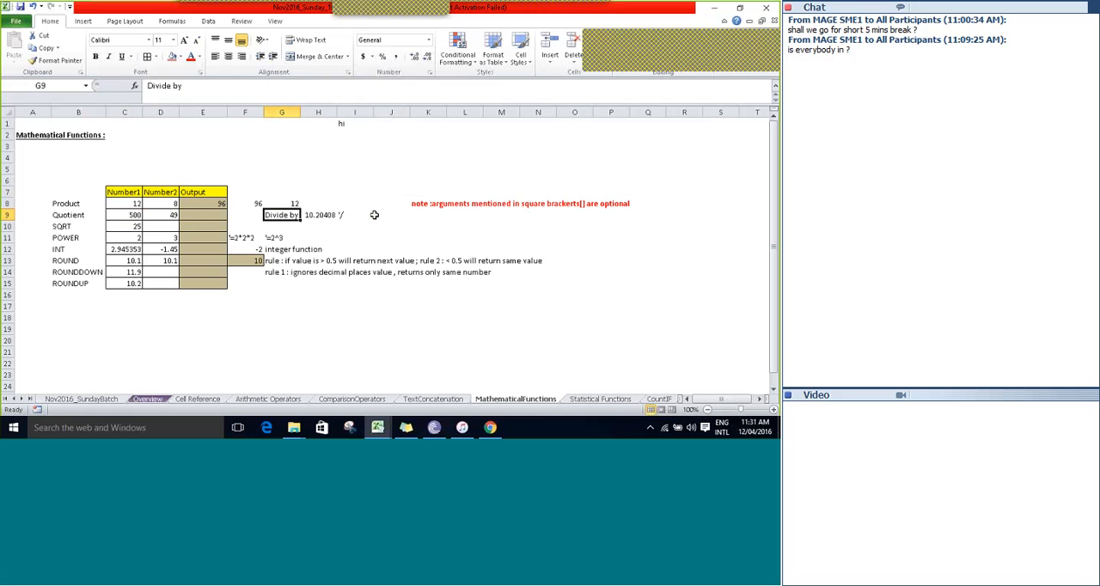
{"action": "key", "text": "Right"}
{"action": "key", "text": "Right"}
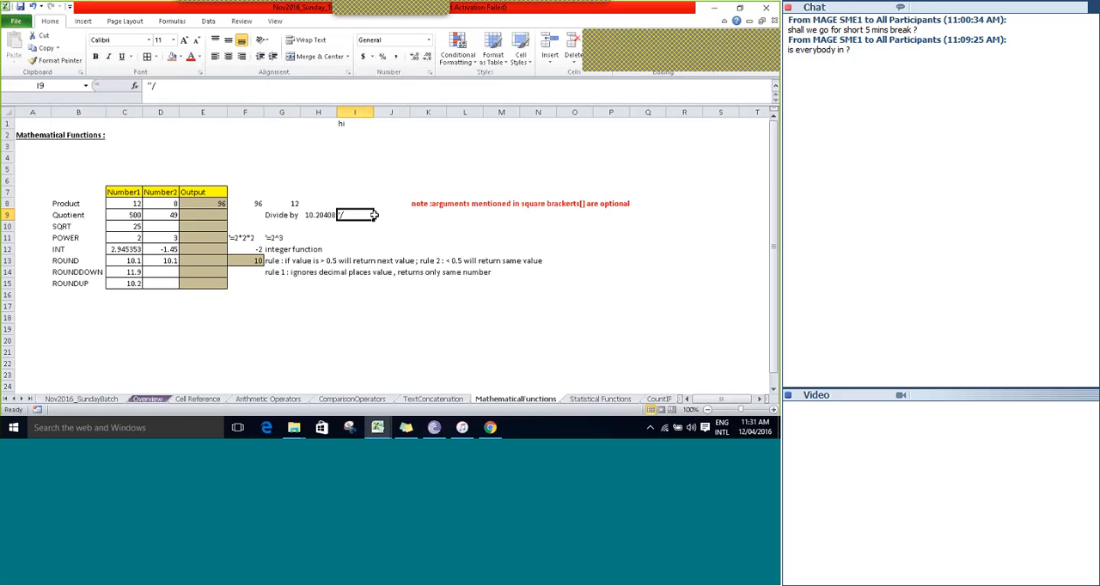
{"action": "key", "text": "Left"}
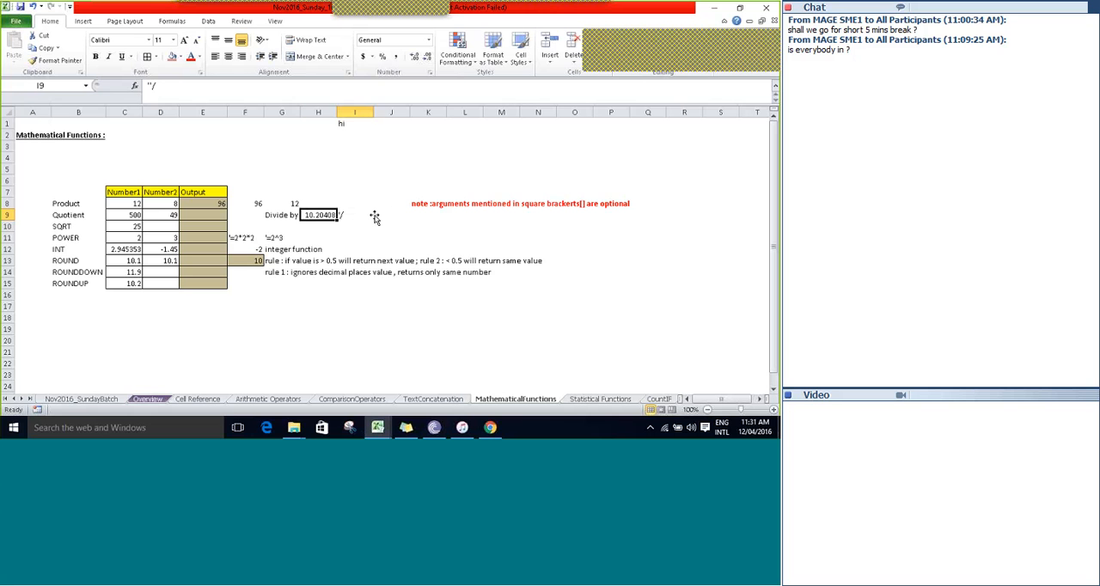
{"action": "key", "text": "Left"}
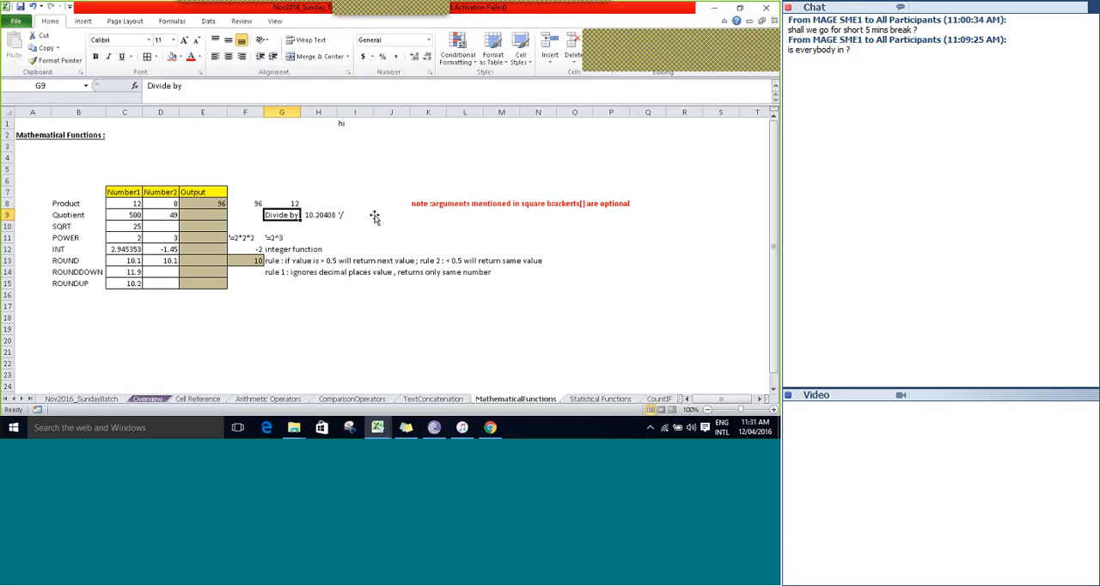
Enter the formula =QUOTIENT(C9,D9) in the Quotient row's Output cell E9.
{"action": "key", "text": "Left"}
{"action": "key", "text": "Left"}
{"action": "key", "text": "Left"}
{"action": "key", "text": "Left"}
{"action": "key", "text": "Right"}
{"action": "key", "text": "Right"}
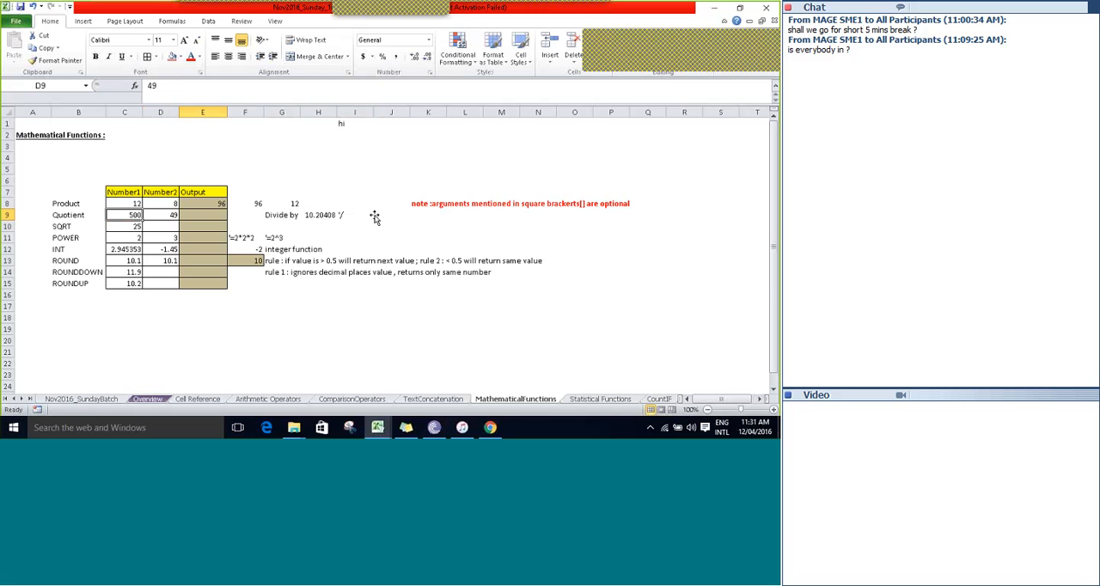
{"action": "type", "text": "="}
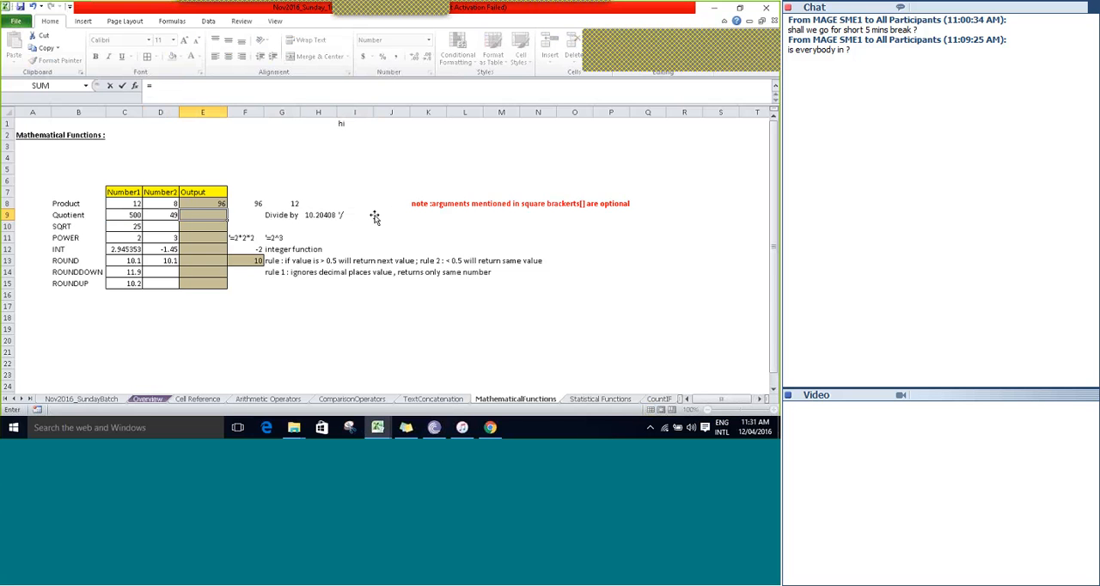
{"action": "type", "text": "quo"}
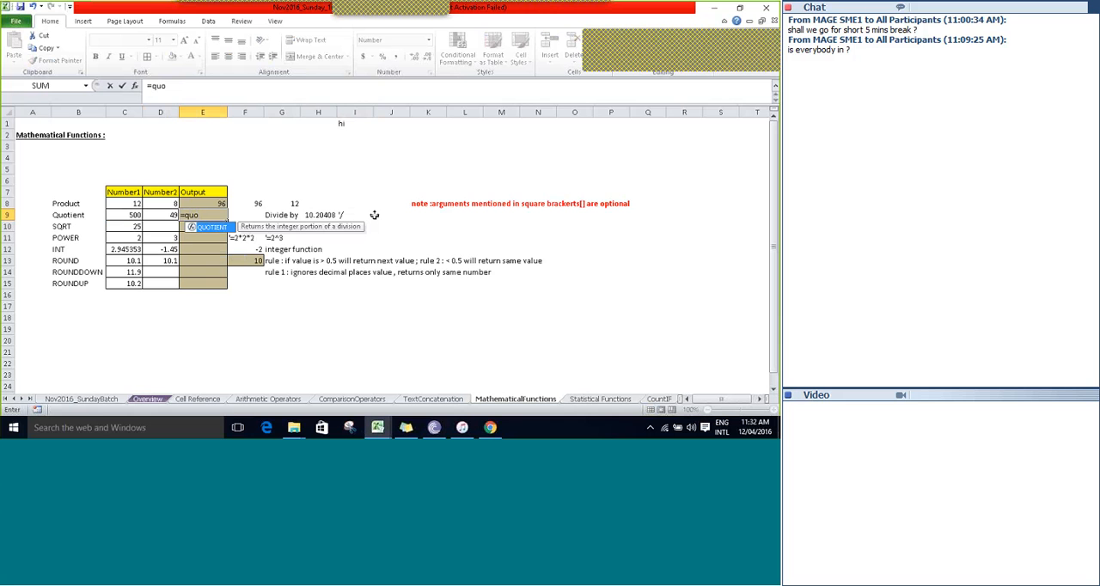
{"action": "key", "text": "Tab"}
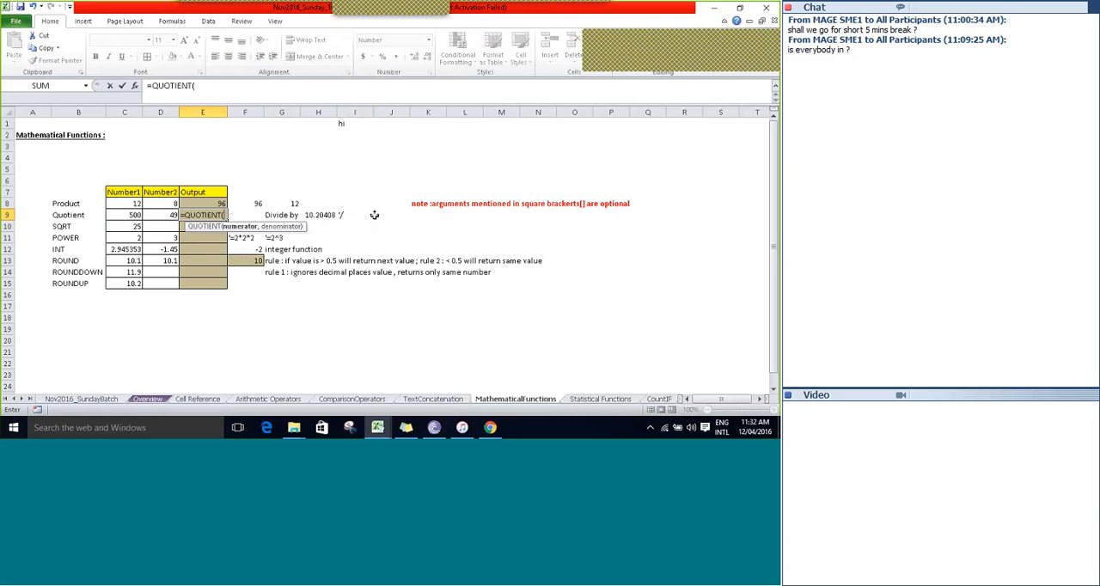
{"action": "key", "text": "Left"}
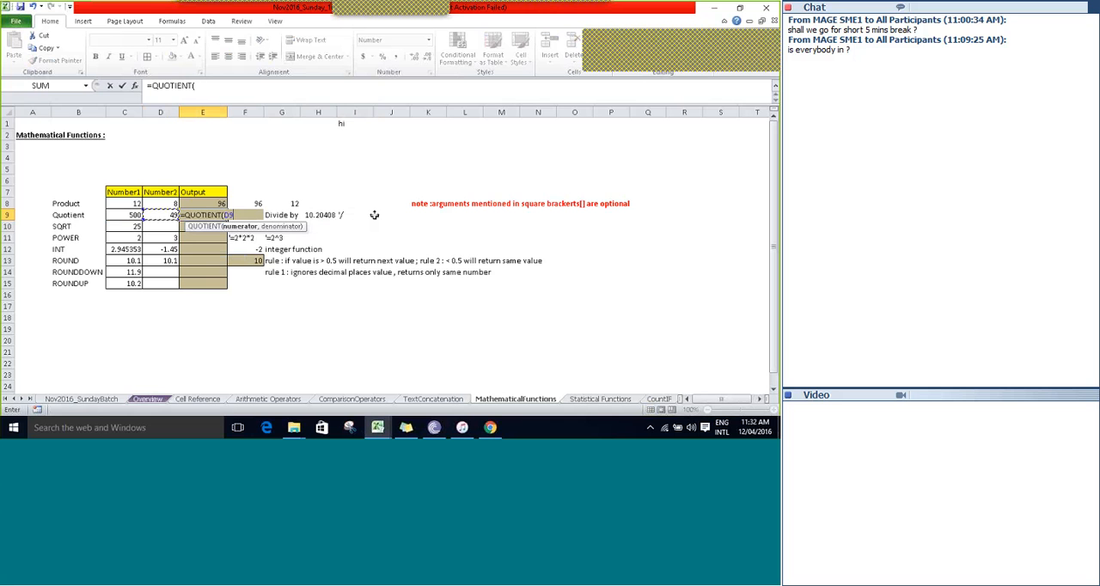
{"action": "key", "text": "Left"}
{"action": "type", "text": ","}
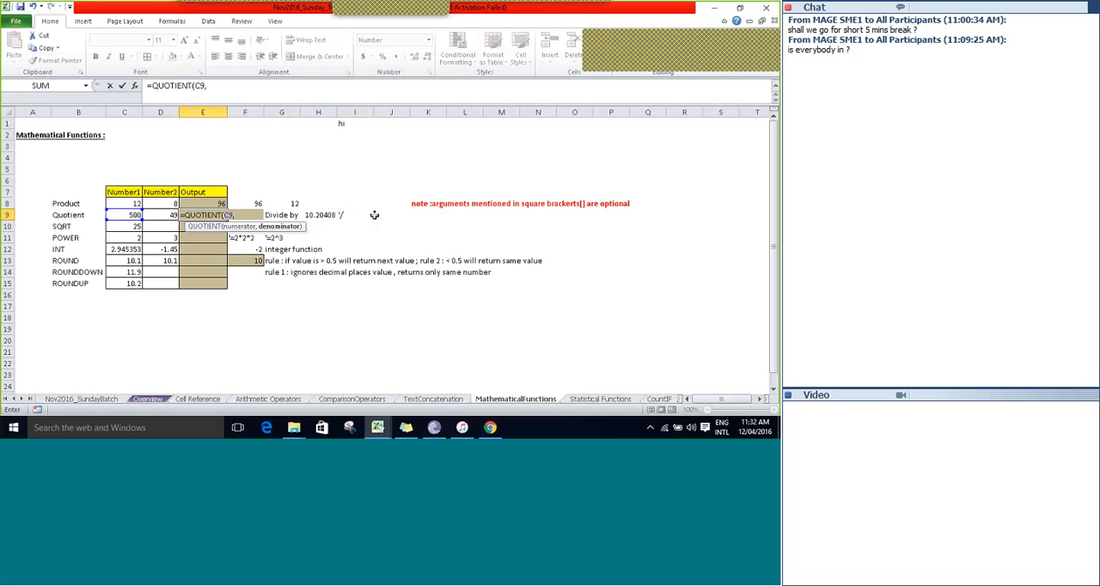
{"action": "type", "text": "D9)"}
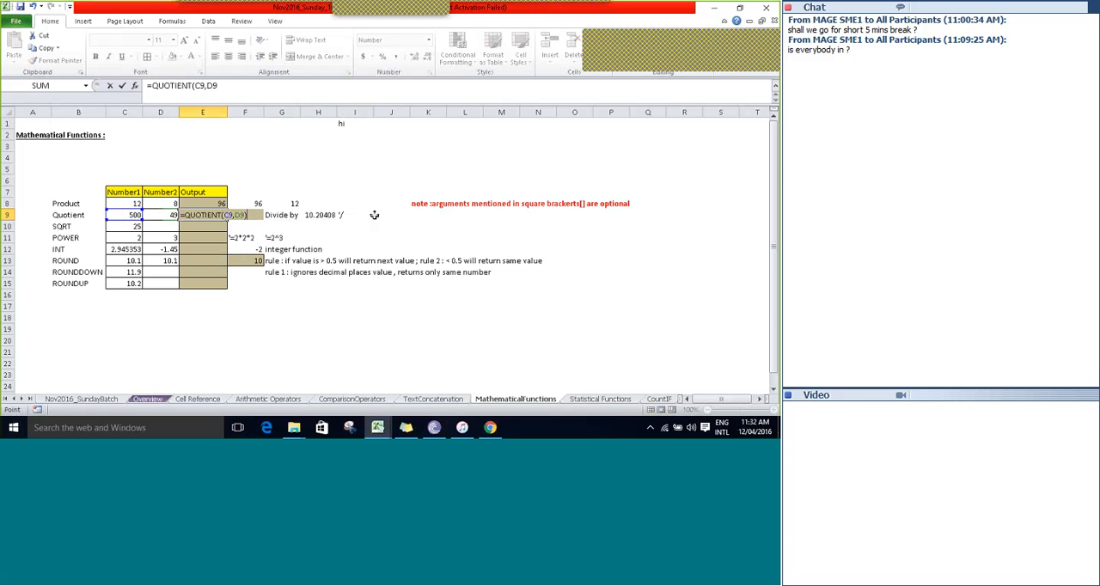
{"action": "key", "text": "Tab"}
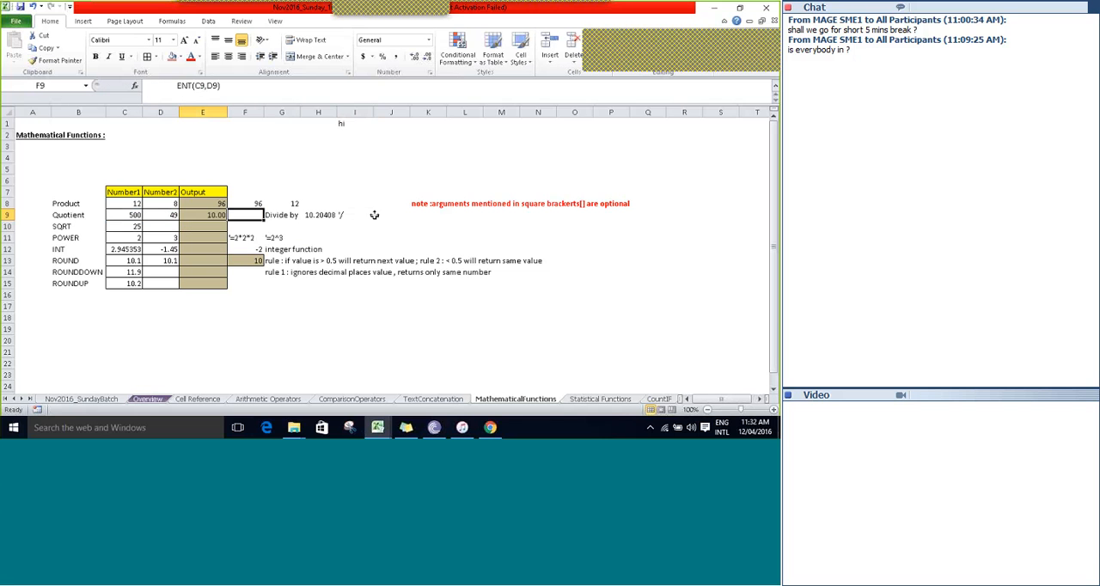
Compare the QUOTIENT formula in E9 with the plain division formula in H9, checking which cells the division references.
{"action": "key", "text": "Left"}
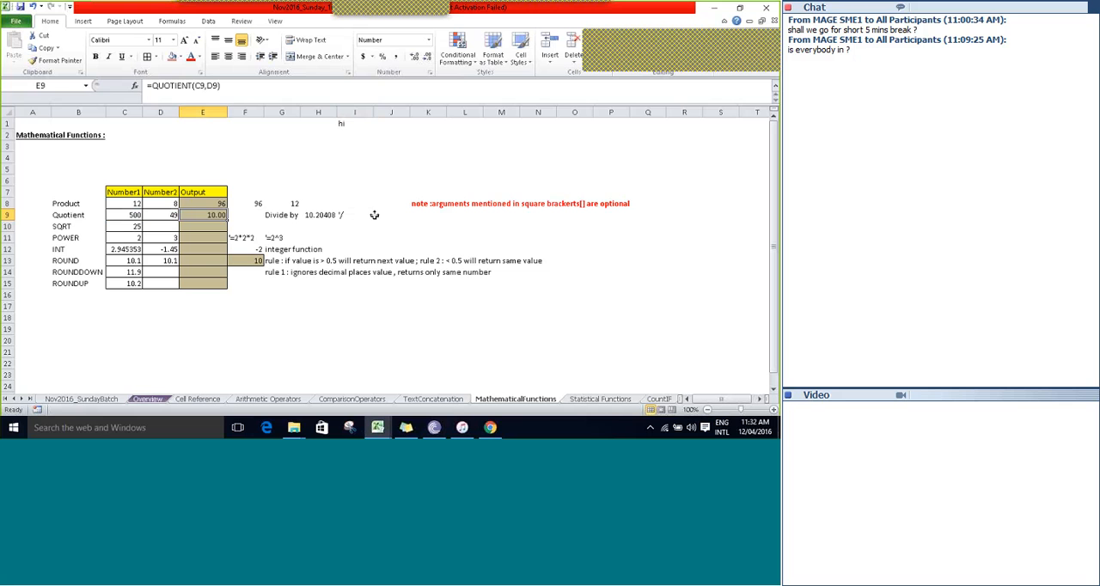
{"action": "key", "text": "Right"}
{"action": "key", "text": "Right"}
{"action": "key", "text": "Right"}
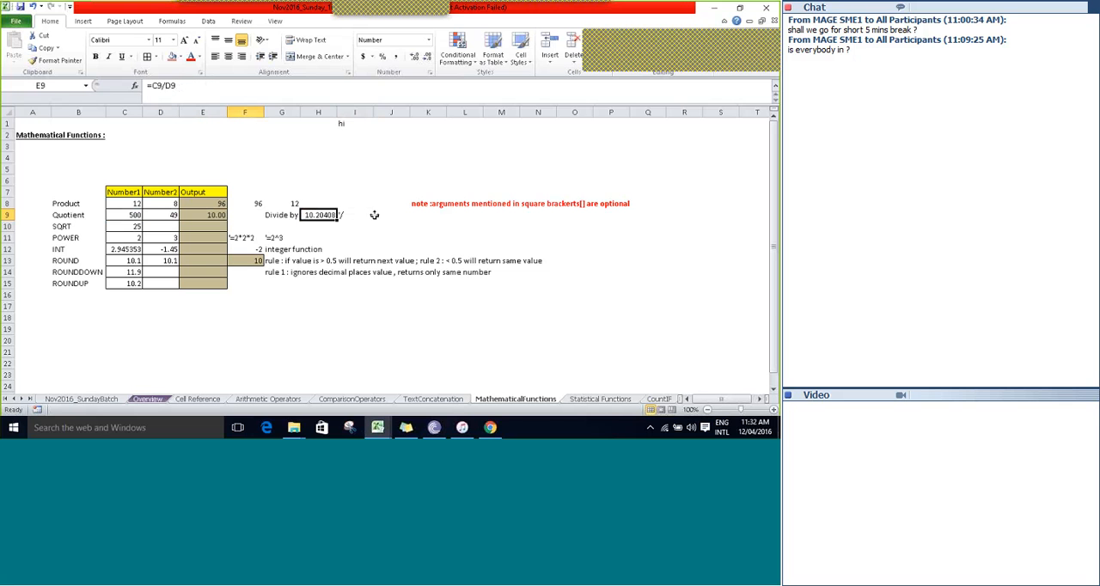
{"action": "key", "text": "F2"}
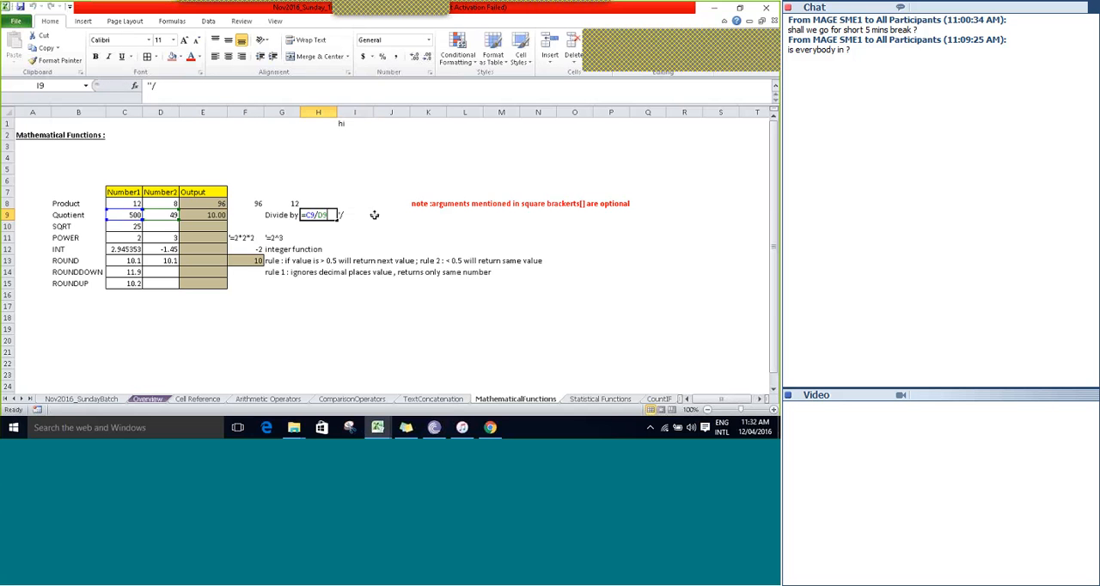
{"action": "key", "text": "Tab"}
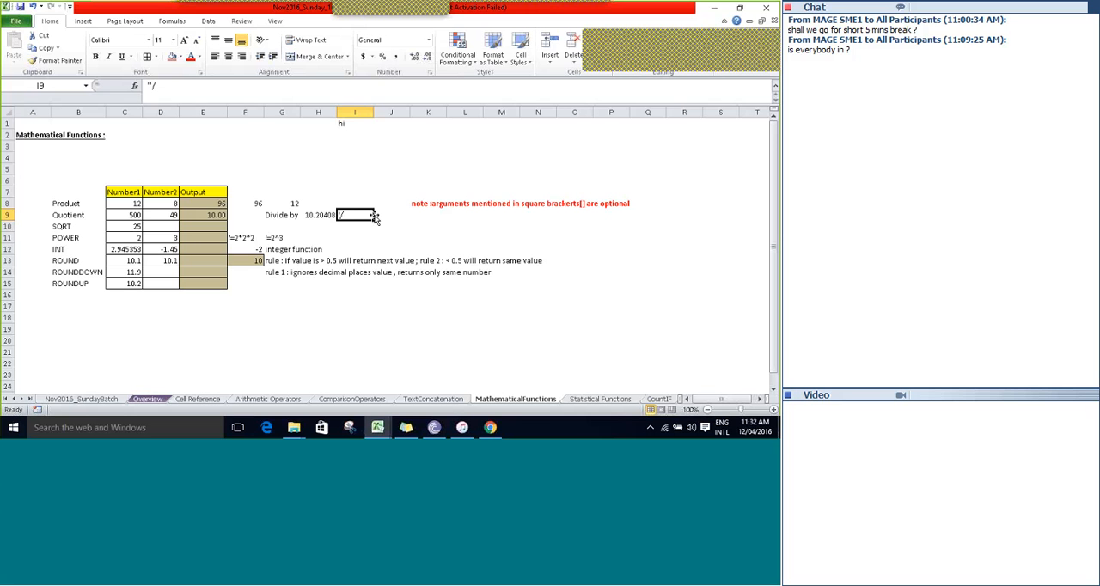
{"action": "key", "text": "Left"}
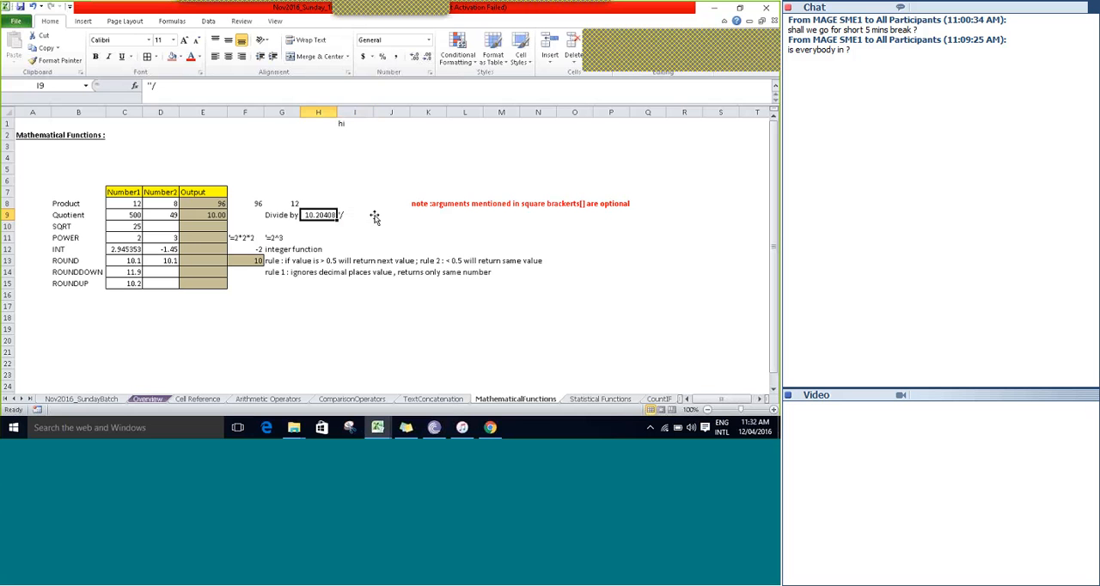
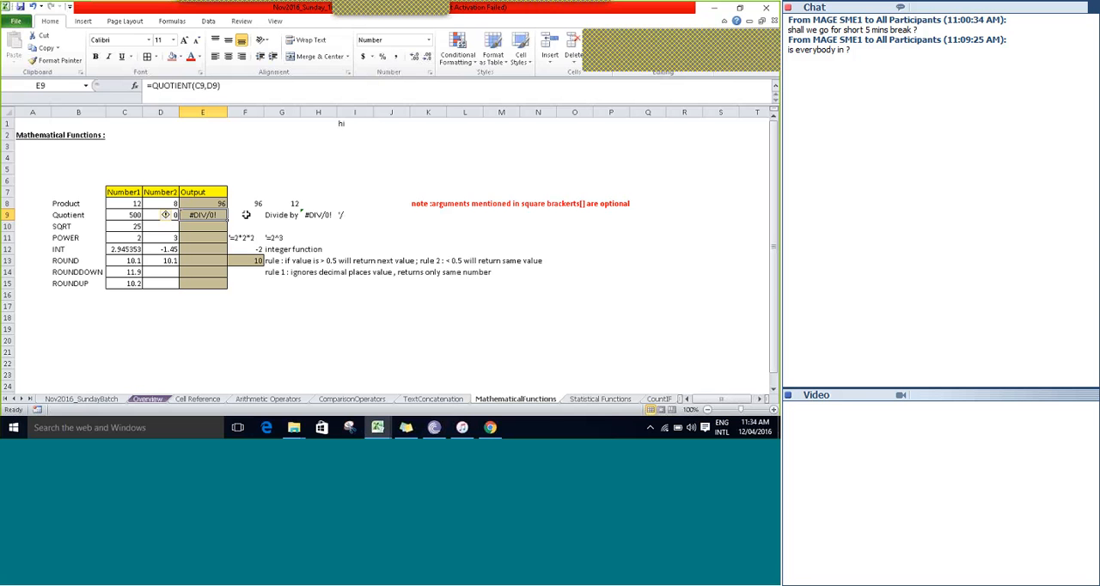
Undo the last change to the Quotient row's divisor in D9 and go to the SQRT label in B10.
{"action": "key", "text": "ctrl+z"}
{"action": "key", "text": "Down"}
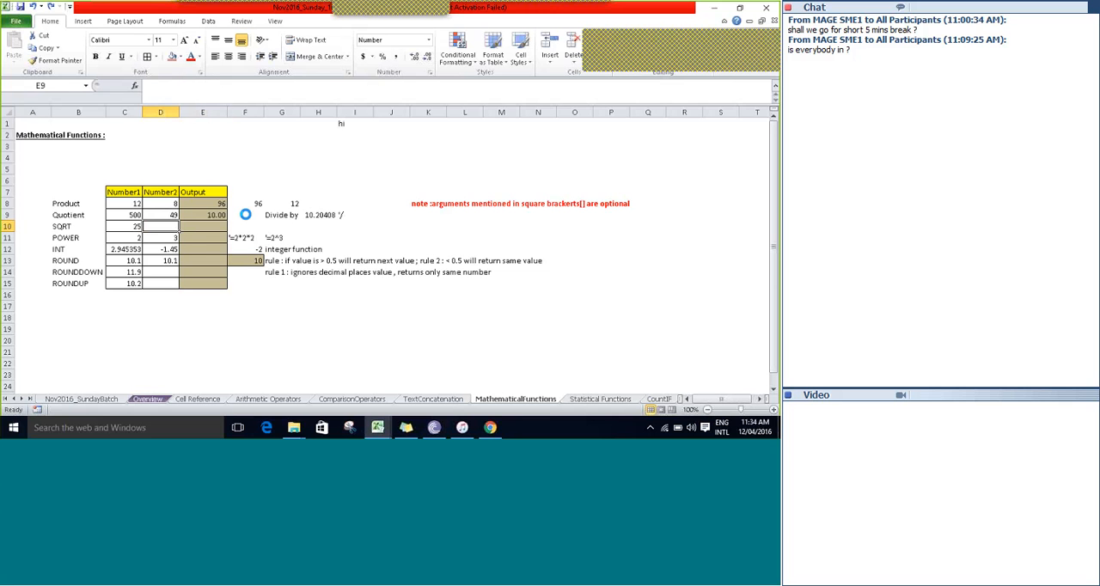
{"action": "key", "text": "Down"}
{"action": "key", "text": "Up"}
{"action": "key", "text": "Left"}
{"action": "key", "text": "Left"}
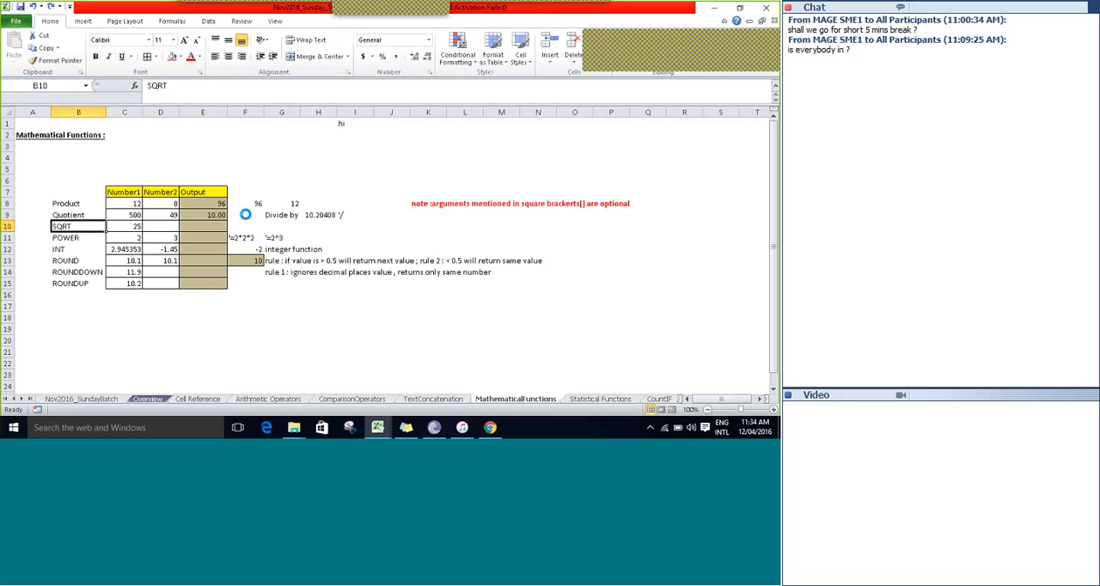
Enter the formula =SQRT(C10) in the SQRT row's Output cell E10.
{"action": "key", "text": "Right"}
{"action": "key", "text": "Right"}
{"action": "key", "text": "Right"}
{"action": "type", "text": "=sq"}
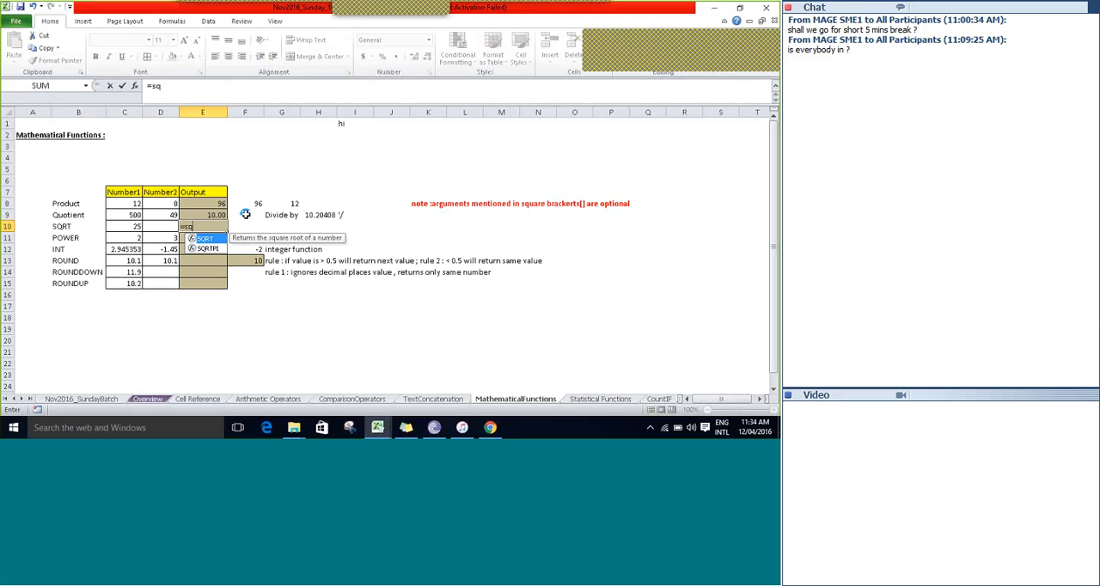
{"action": "key", "text": "Tab"}
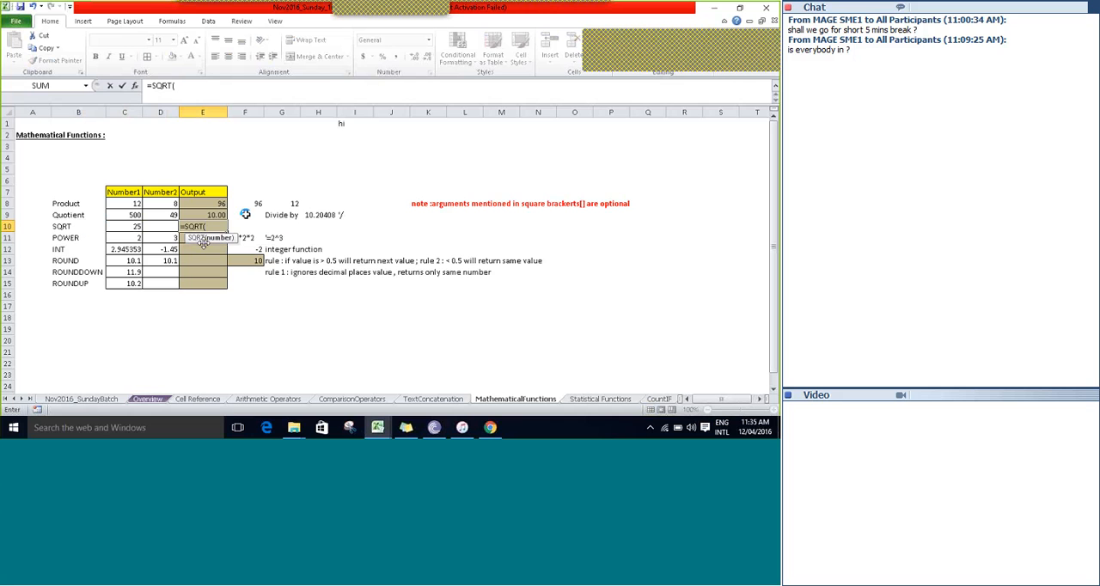
{"action": "key", "text": "Left"}
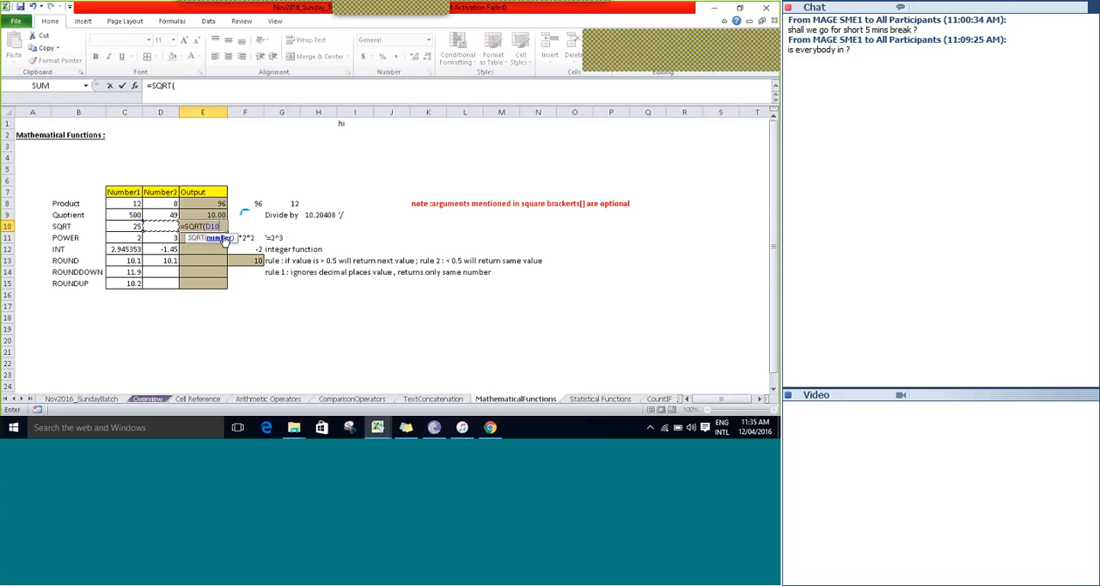
{"action": "key", "text": "Left"}
{"action": "type", "text": ")"}
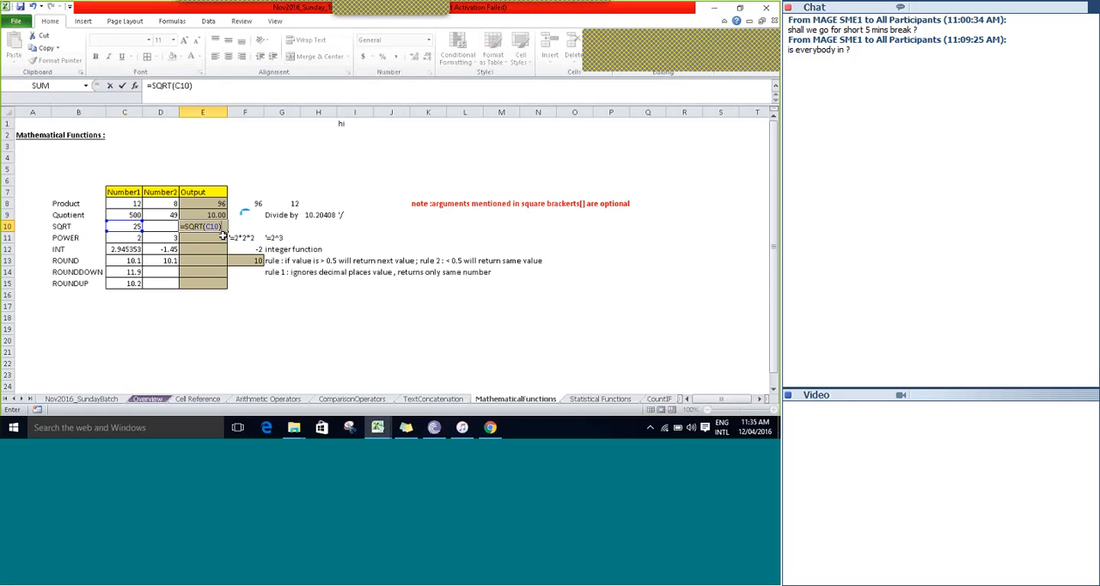
{"action": "key", "text": "Tab"}
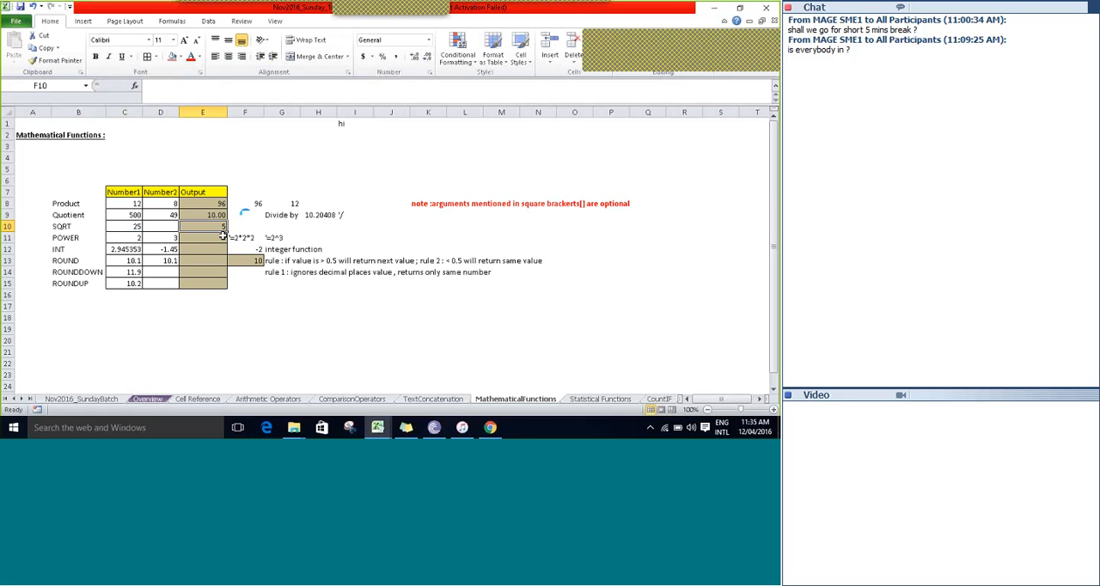
Examine the POWER row from its label in B11 across to the equivalent expressions noted in F11 and G11.
{"action": "key", "text": "Left"}
{"action": "key", "text": "Down"}
{"action": "key", "text": "Left"}
{"action": "key", "text": "Left"}
{"action": "key", "text": "Left"}
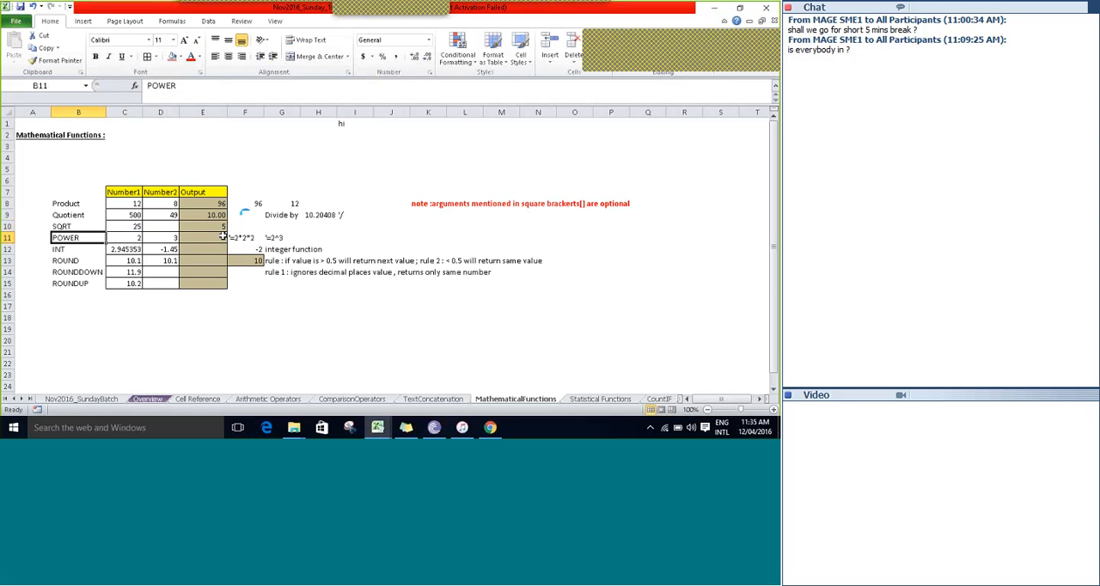
{"action": "key", "text": "Right"}
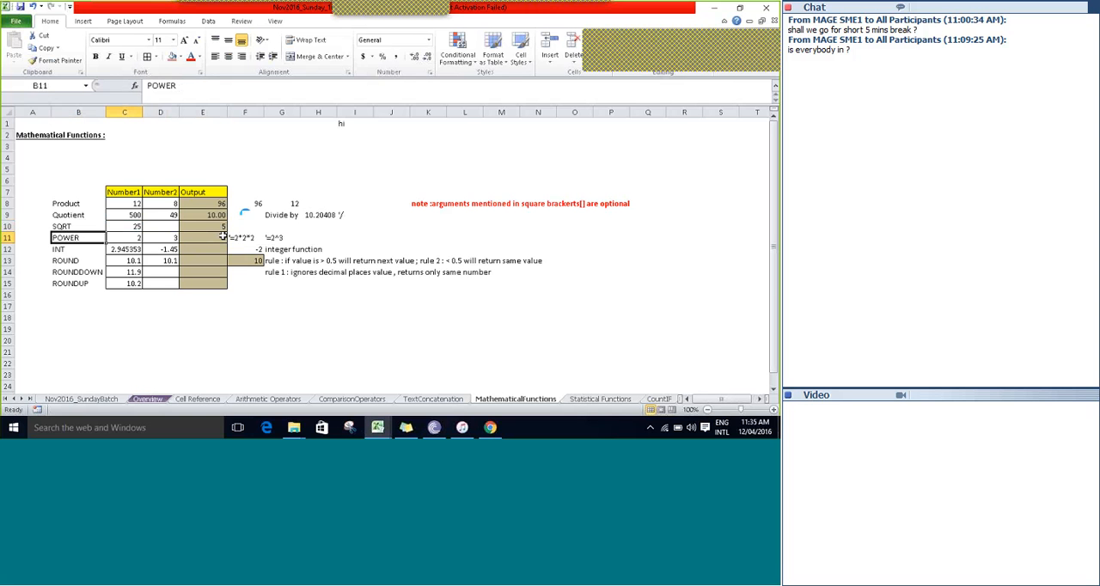
{"action": "key", "text": "Right"}
{"action": "key", "text": "Right"}
{"action": "key", "text": "Right"}
{"action": "key", "text": "Right"}
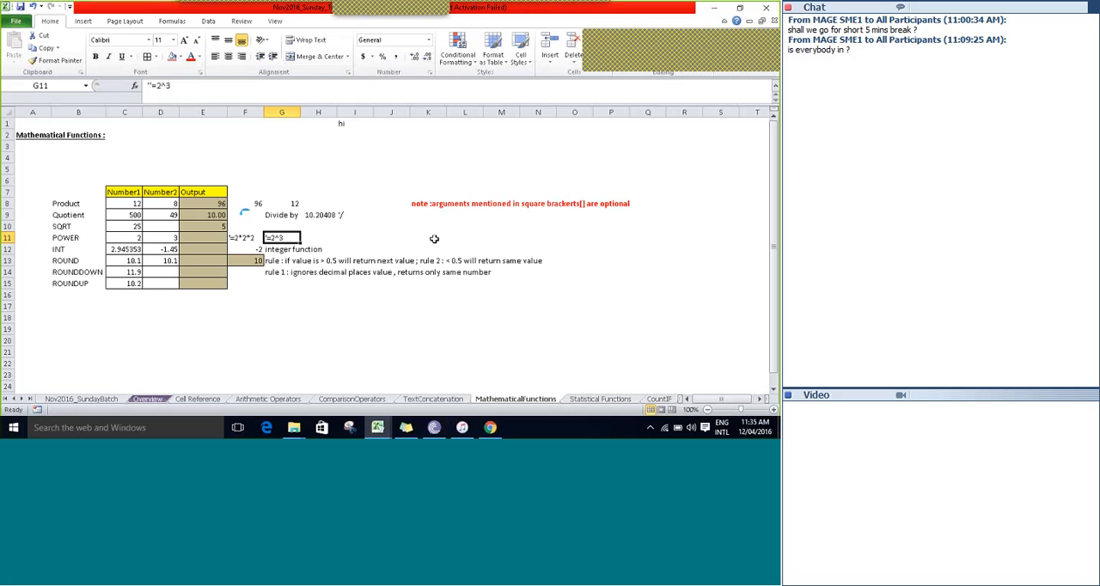
{"action": "key", "text": "Left"}
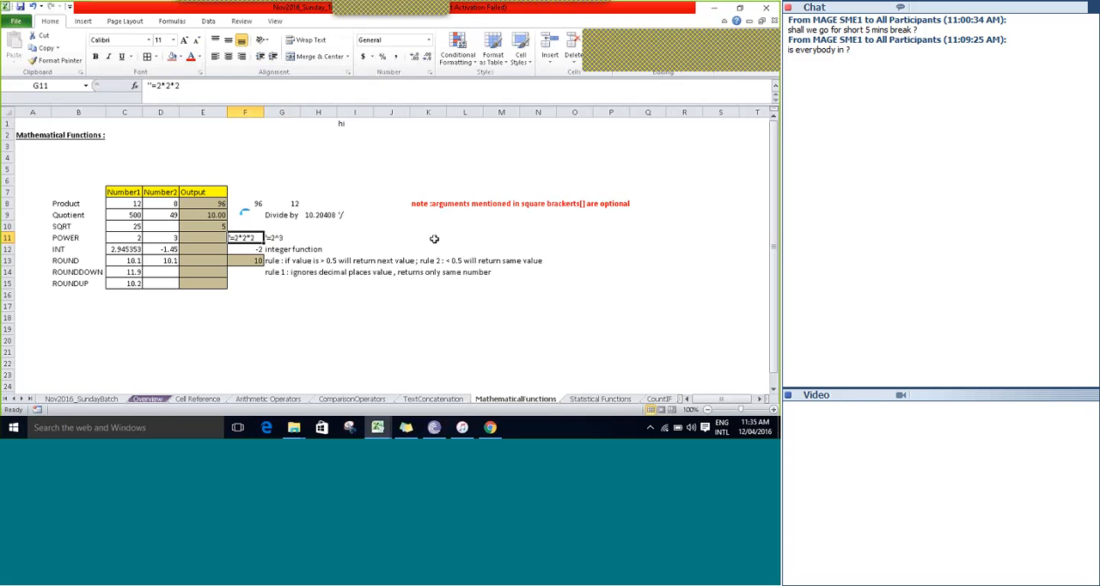
Enter the formula =POWER(C11,D11) in the POWER row's Output cell E11.
{"action": "key", "text": "Left"}
{"action": "key", "text": "Left"}
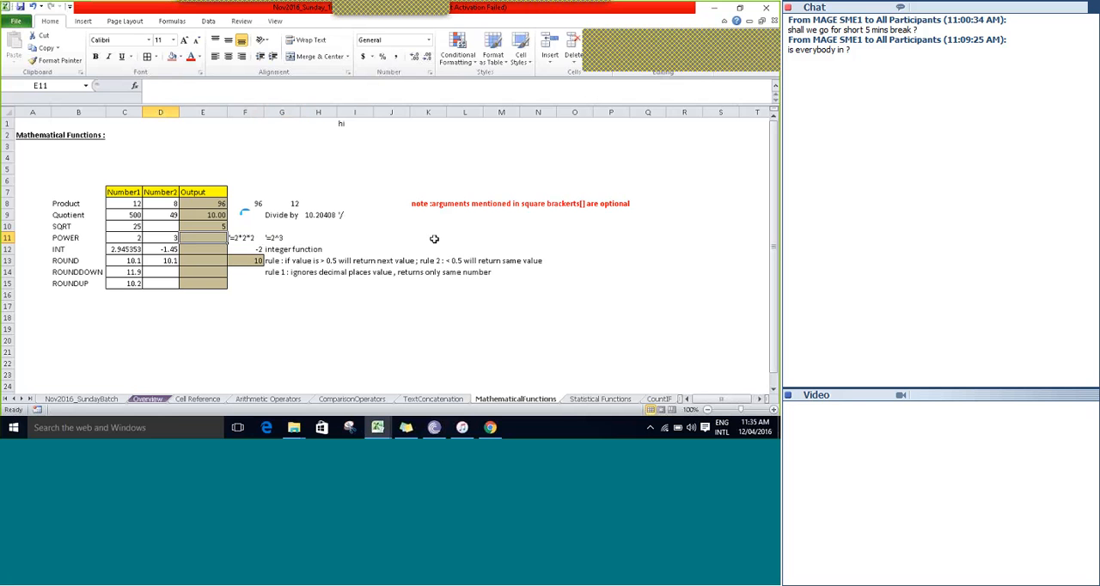
{"action": "type", "text": "=poe"}
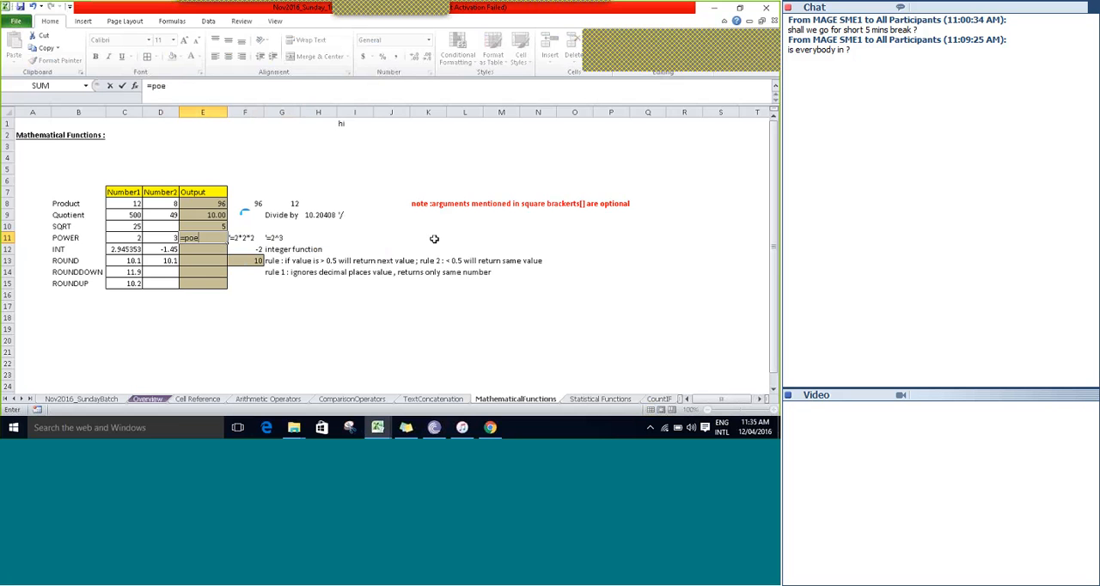
{"action": "key", "text": "BackSpace"}
{"action": "type", "text": "w"}
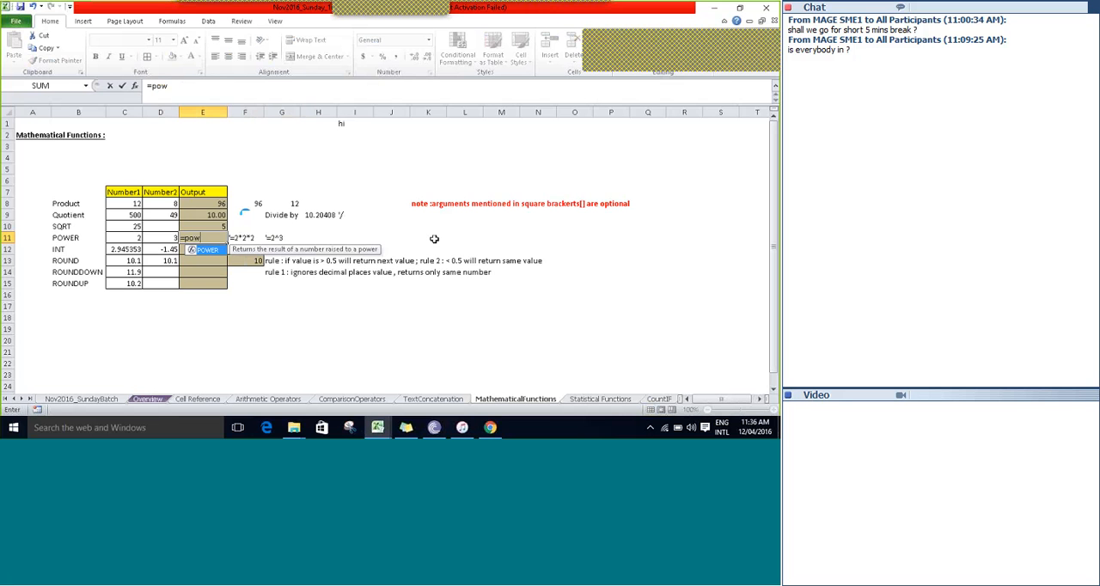
{"action": "key", "text": "Tab"}
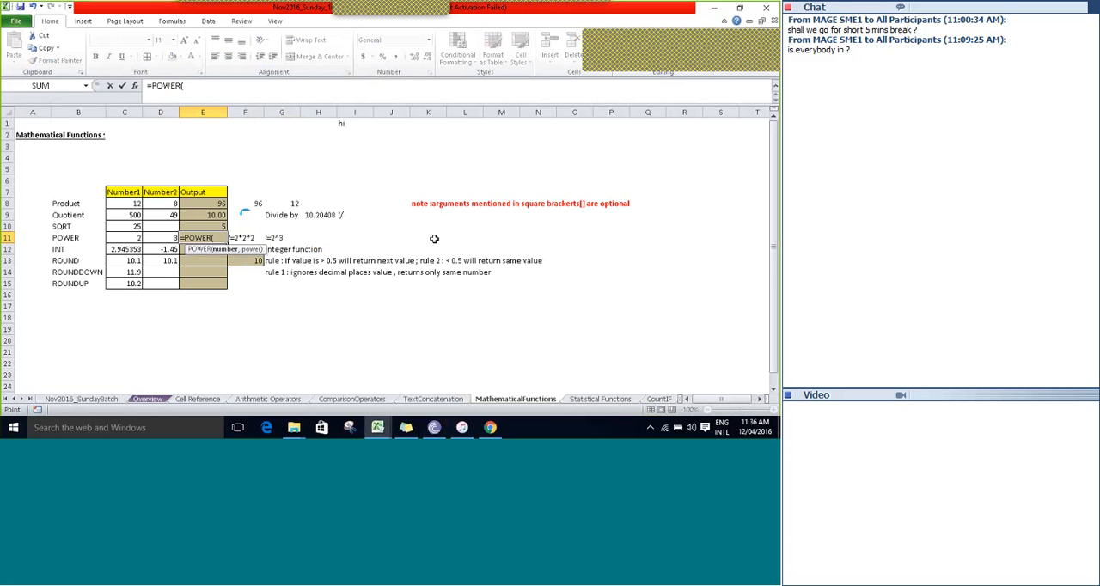
{"action": "key", "text": "Left"}
{"action": "key", "text": "Left"}
{"action": "type", "text": ","}
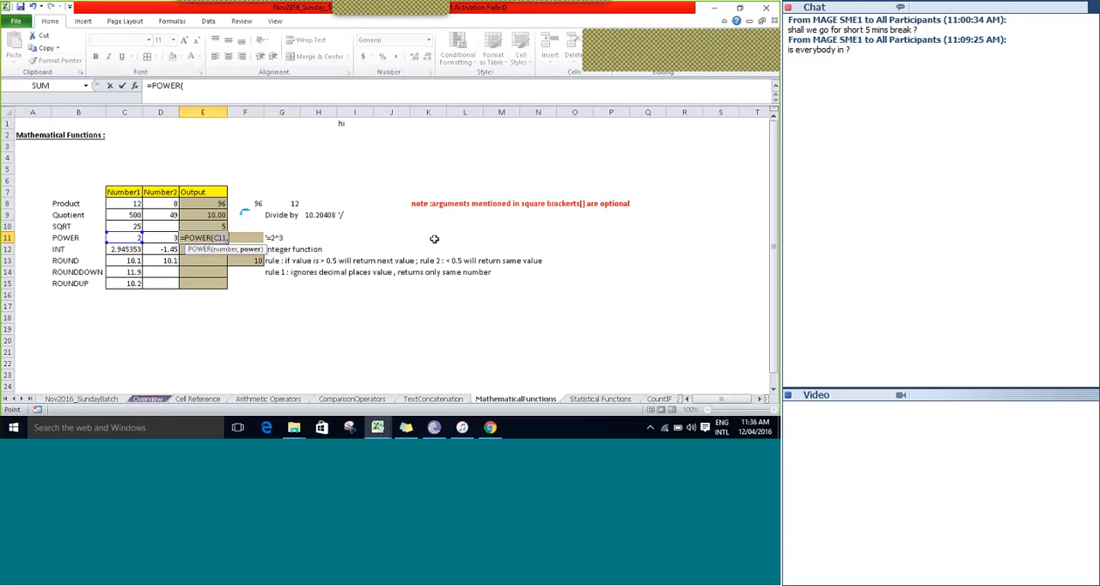
{"action": "key", "text": "Left"}
{"action": "type", "text": ")"}
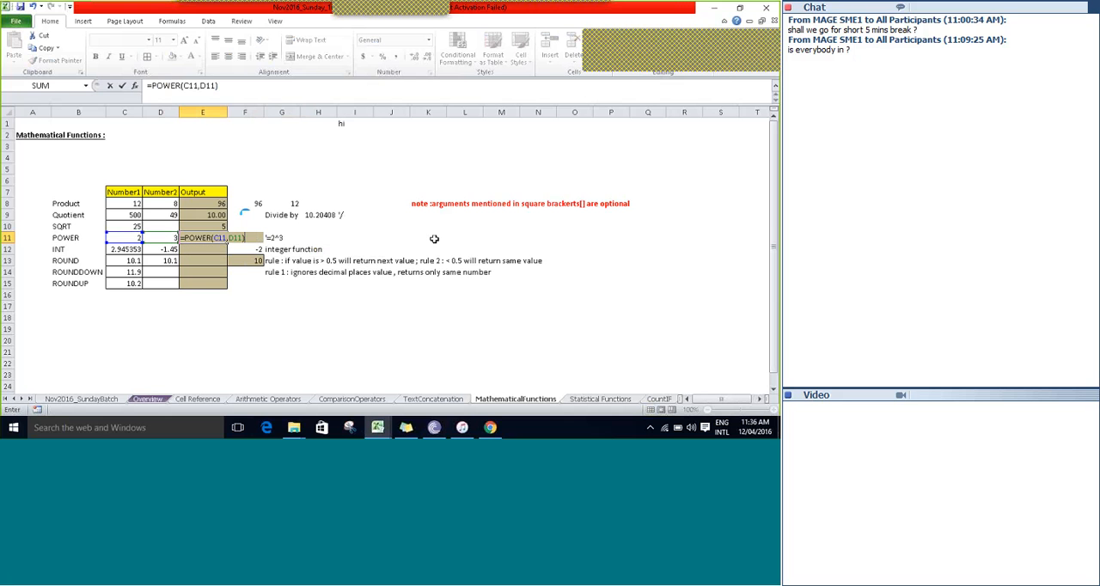
{"action": "key", "text": "Tab"}
Review the POWER formula in E11 with its number and power cells C11 and D11, ending at the INT label in B12.
{"action": "key", "text": "Left"}
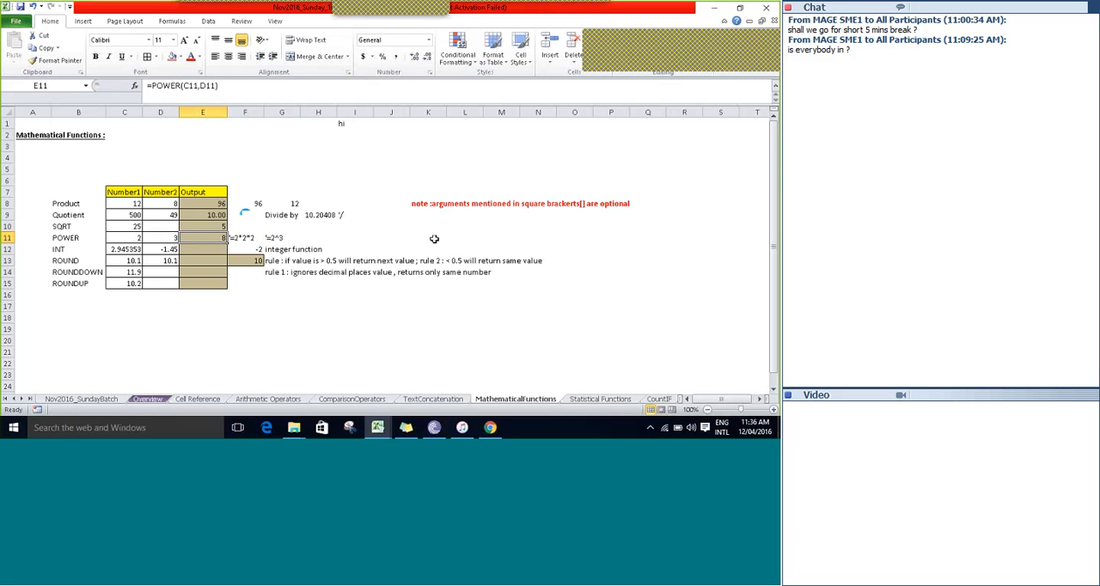
{"action": "key", "text": "Left"}
{"action": "key", "text": "Left"}
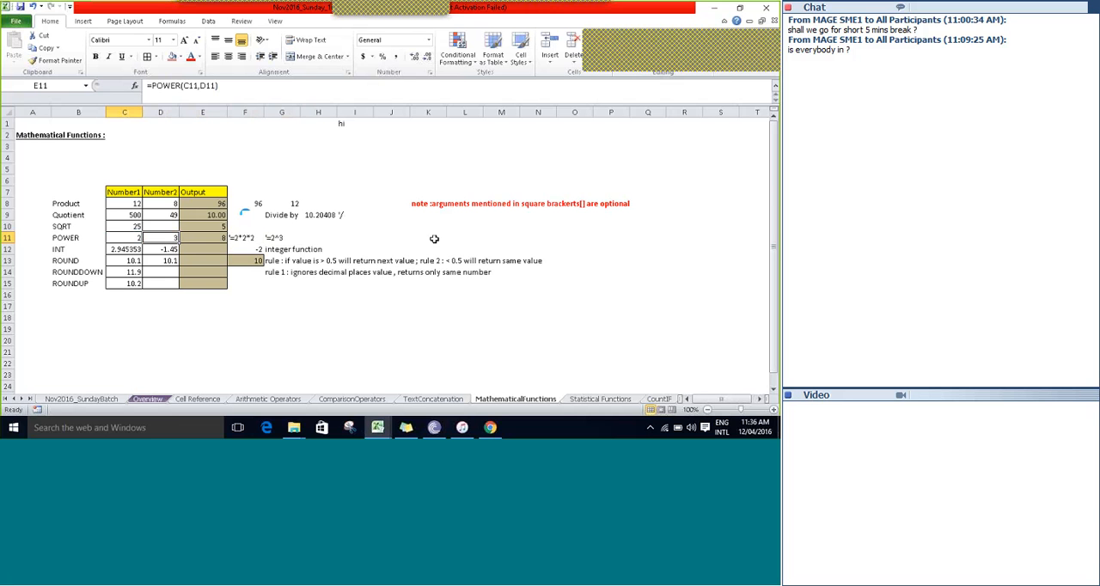
{"action": "key", "text": "Right"}
{"action": "key", "text": "Right"}
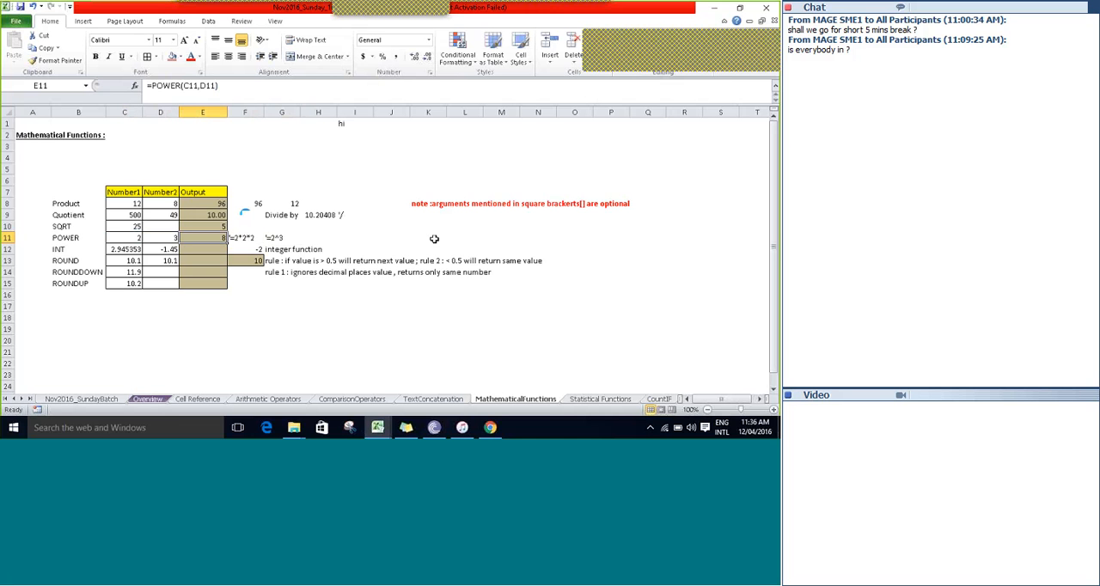
{"action": "key", "text": "Down"}
{"action": "key", "text": "Left"}
{"action": "key", "text": "Left"}
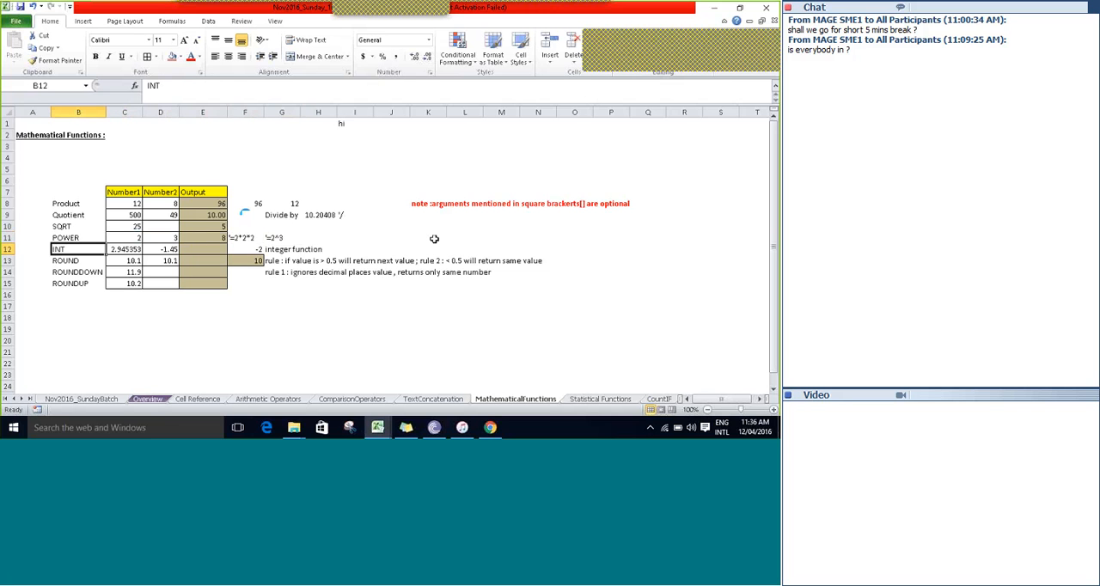
Enter the formula =INT(C12) in the INT row's Output cell E12.
{"action": "key", "text": "Right"}
{"action": "key", "text": "Right"}
{"action": "key", "text": "Right"}
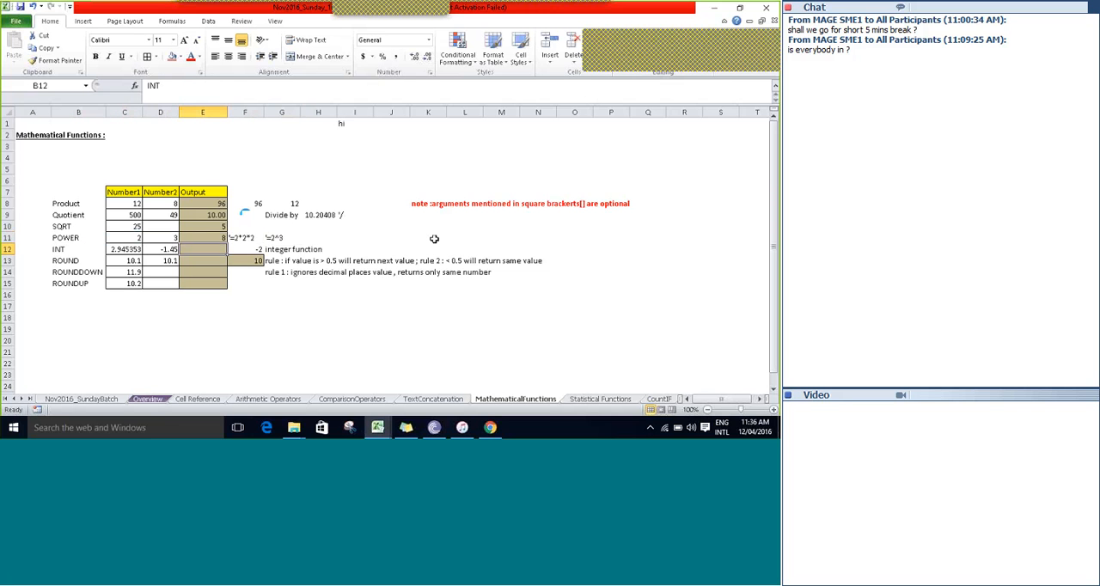
{"action": "type", "text": "=I"}
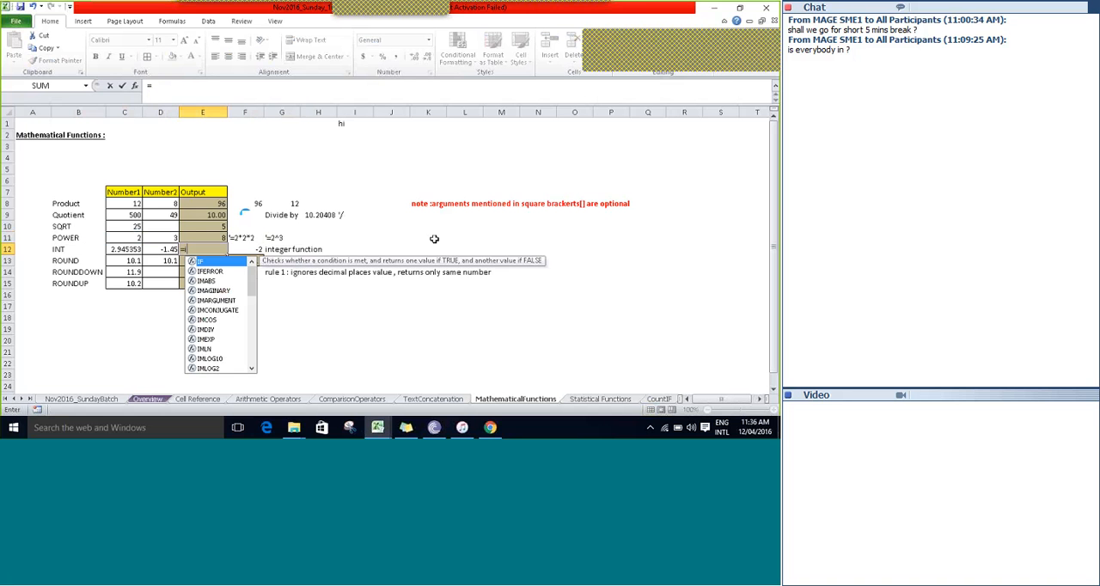
{"action": "type", "text": "n"}
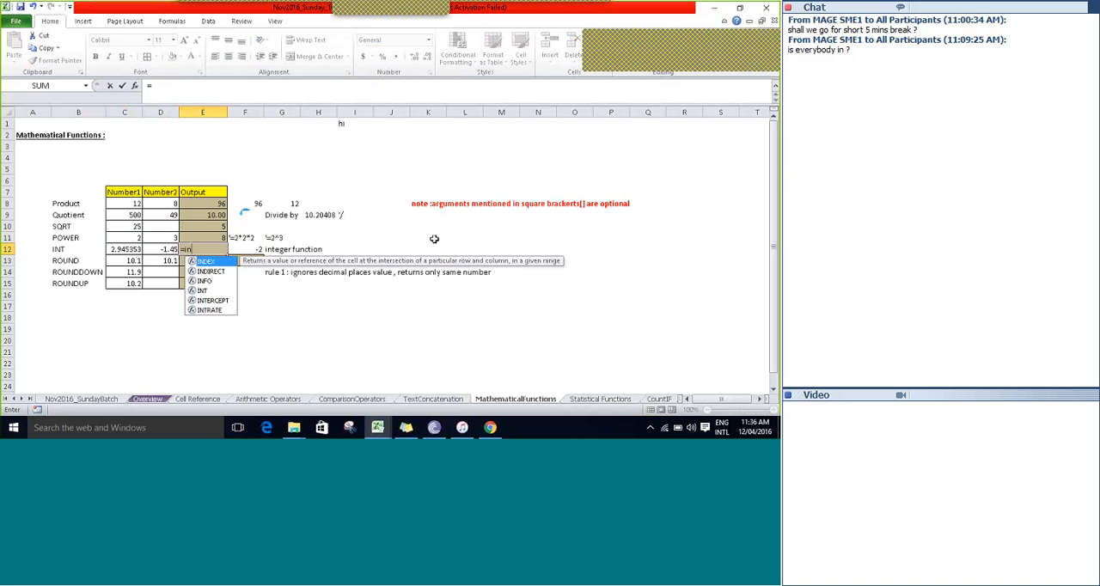
{"action": "type", "text": "t"}
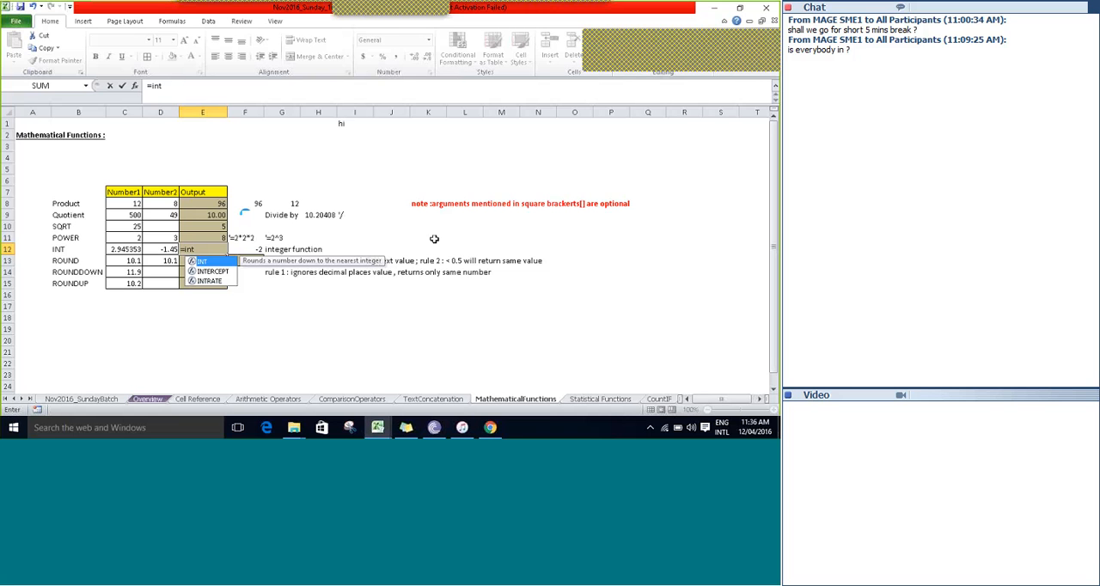
{"action": "key", "text": "Tab"}
{"action": "key", "text": "Left"}
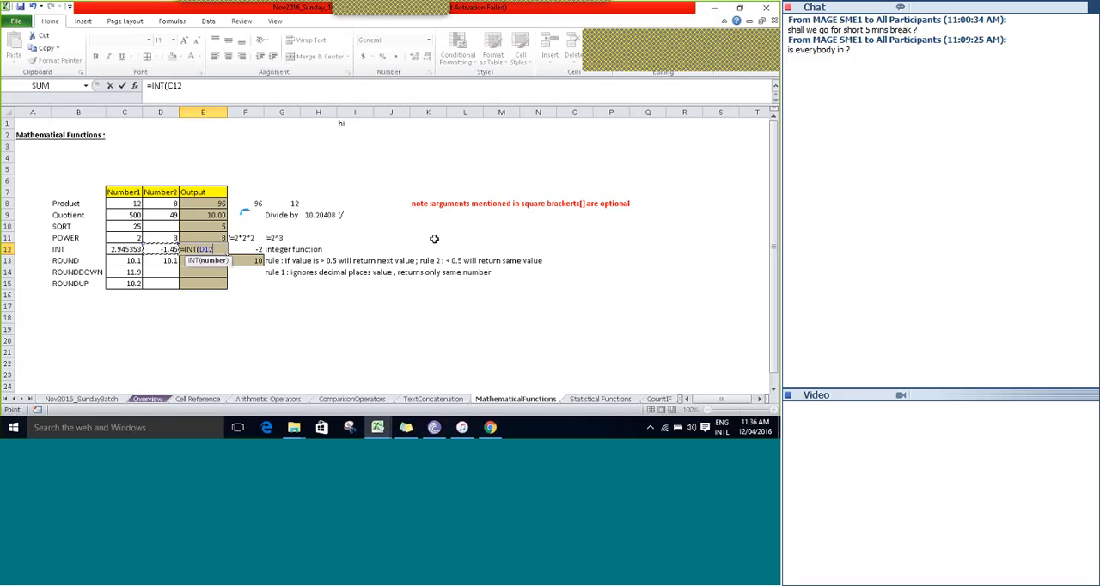
{"action": "key", "text": "Left"}
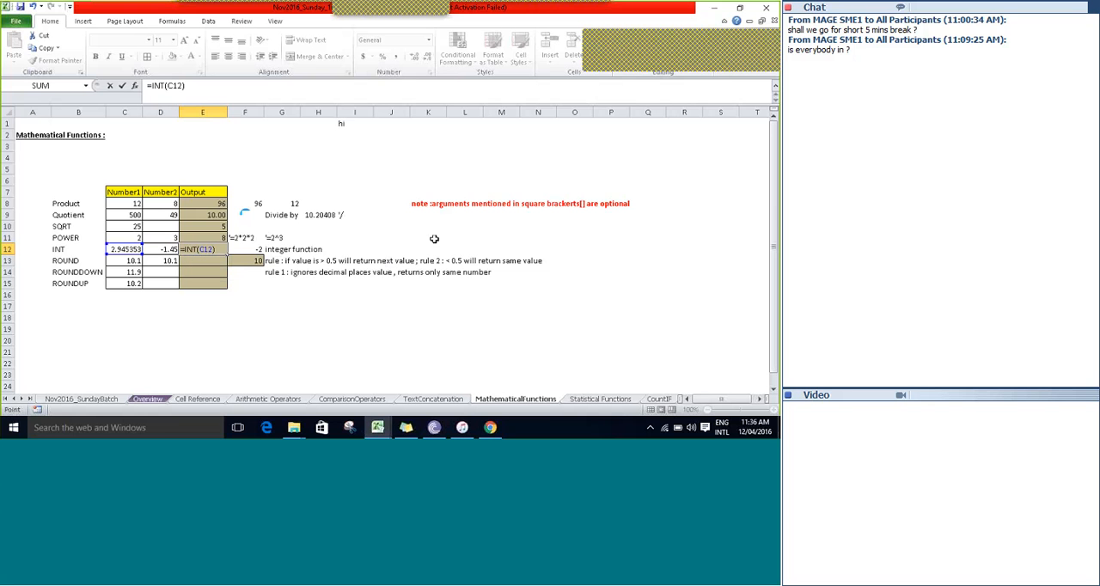
{"action": "key", "text": "Tab"}
{"action": "key", "text": "ctrl+Return"}
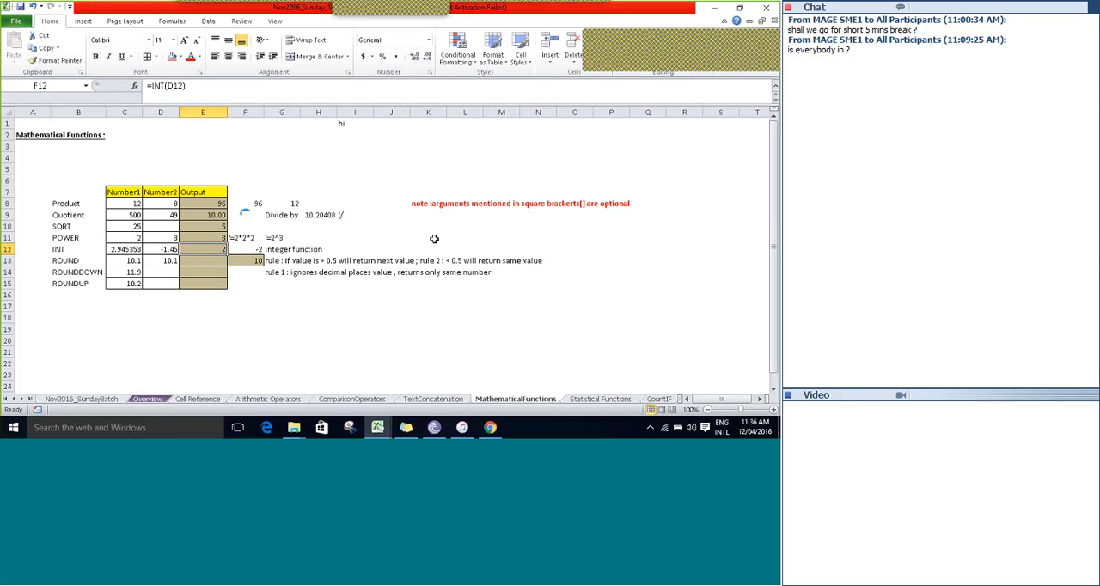
Clear the extra INT formula from F12 and return to the INT output cell E12.
{"action": "key", "text": "Right"}
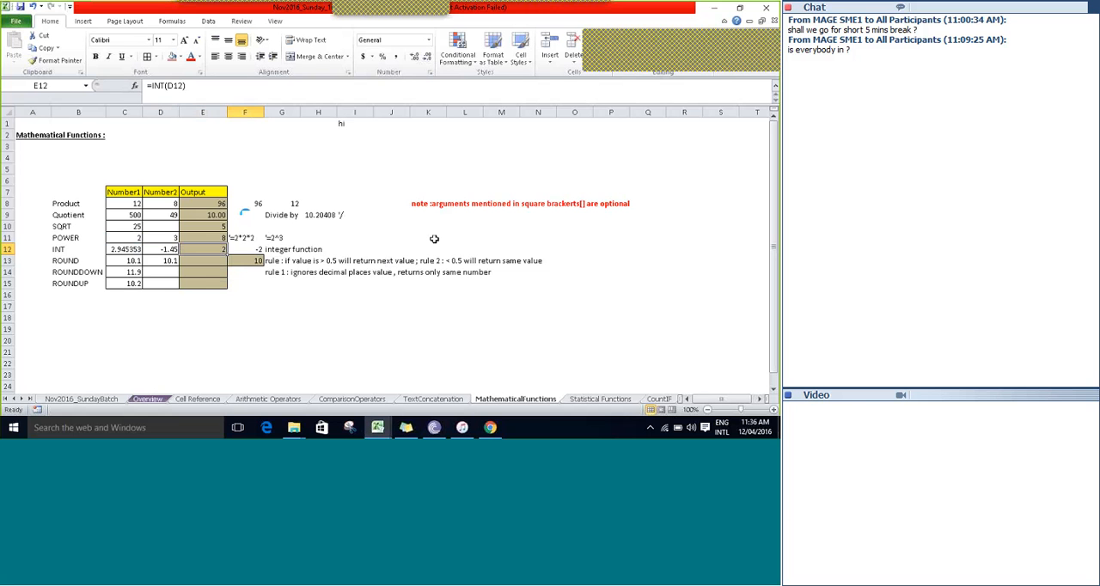
{"action": "key", "text": "Delete"}
{"action": "key", "text": "Left"}
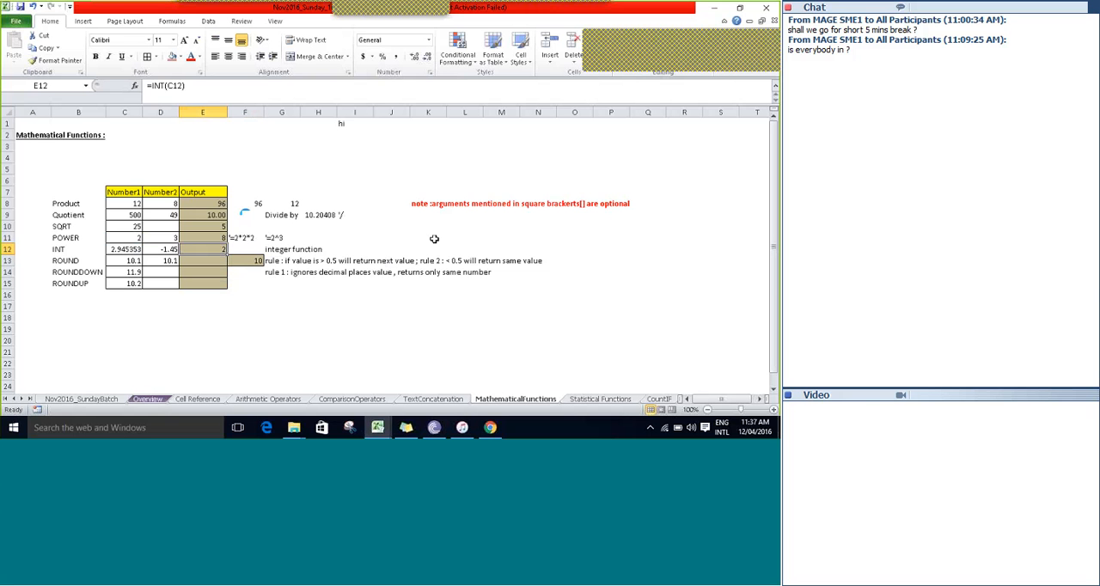
Set the INT row's Number1 value in C12 to 3.01.
{"action": "key", "text": "Left"}
{"action": "key", "text": "Left"}
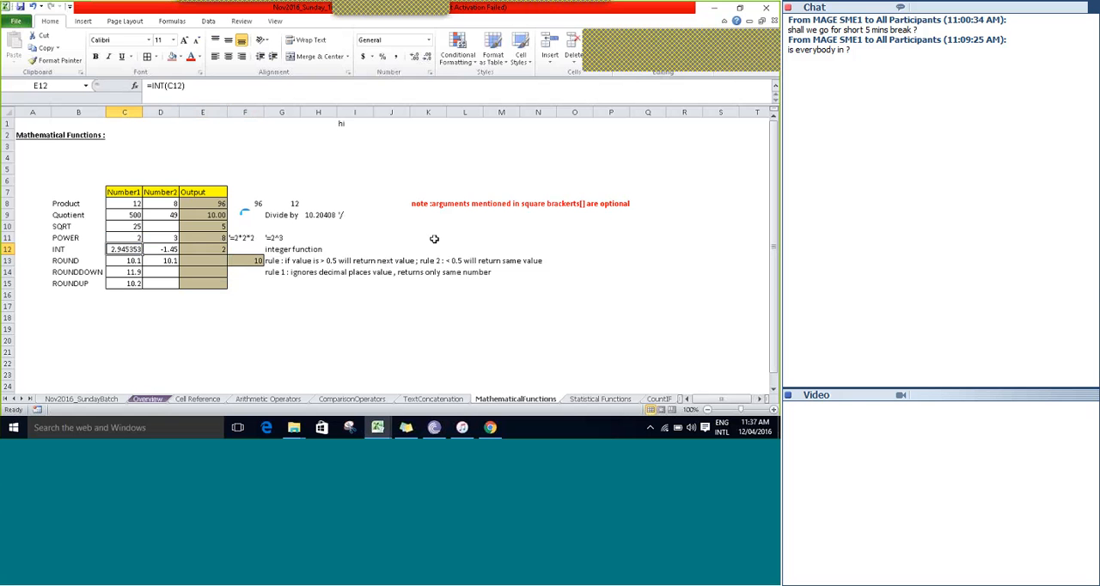
{"action": "type", "text": "3"}
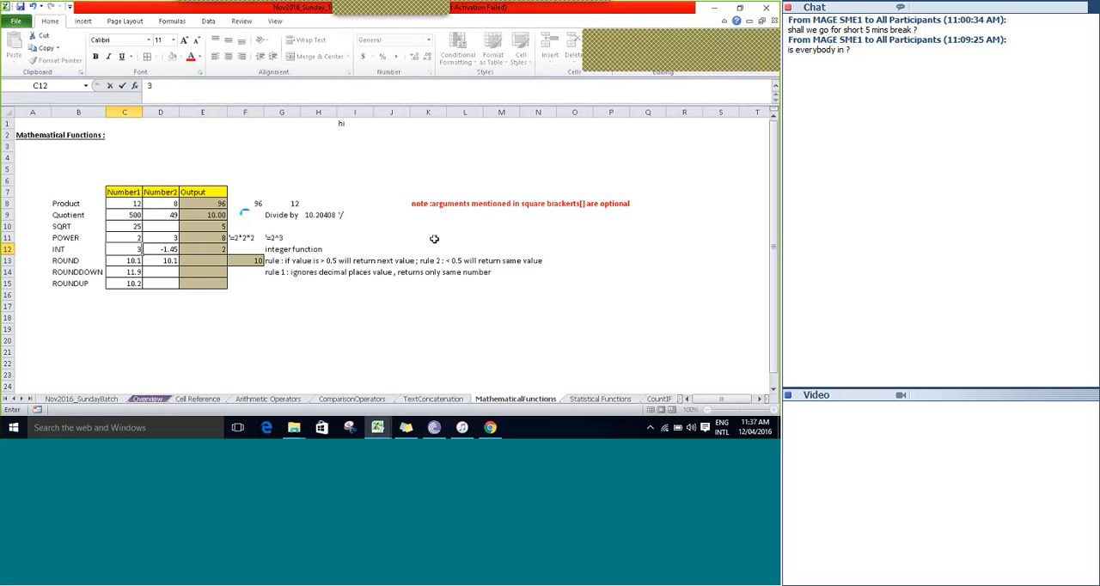
{"action": "type", "text": ".01"}
{"action": "key", "text": "Right"}
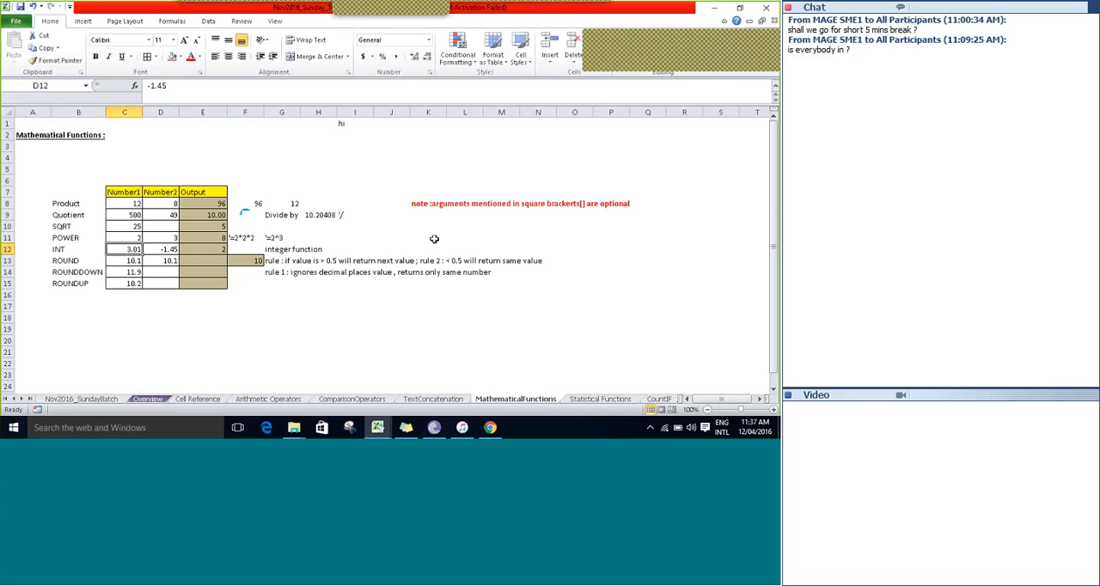
Set the INT row's Number1 value in C12 to 3.9.
{"action": "key", "text": "Left"}
{"action": "type", "text": "3"}
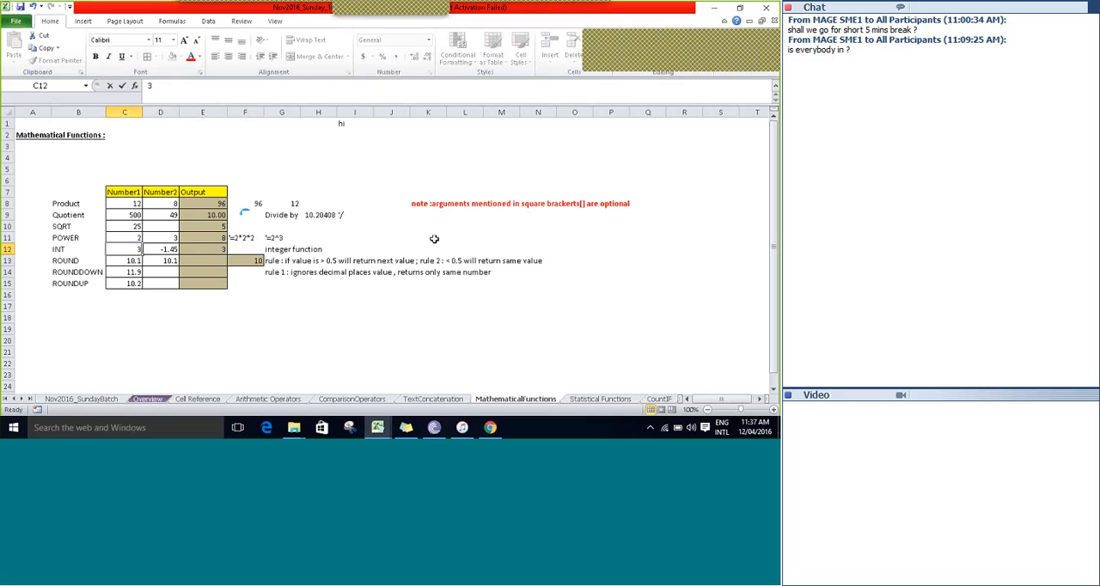
{"action": "type", "text": ".9"}
{"action": "key", "text": "Right"}
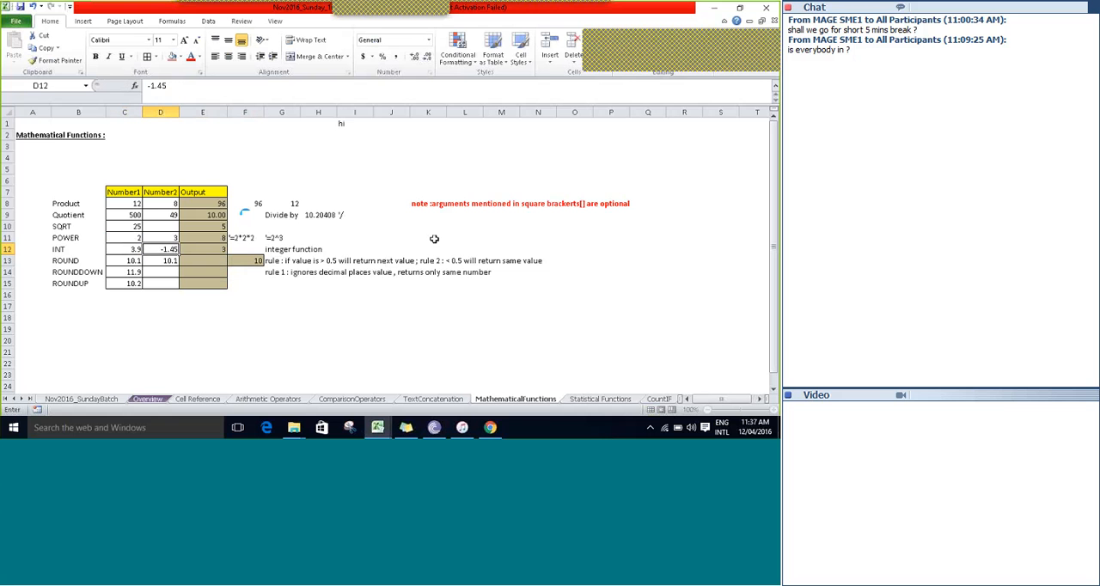
Commit -1.45 as the INT row's Number2 value in D12 and check the row's Number1 value against its Output cell.
{"action": "key", "text": "Right"}
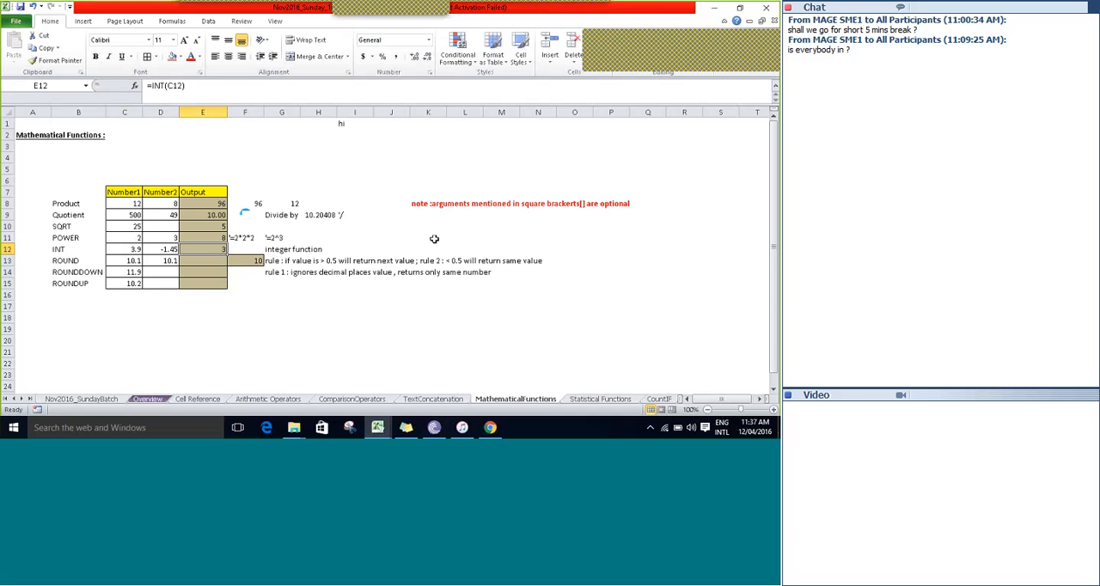
{"action": "key", "text": "Left"}
{"action": "key", "text": "Left"}
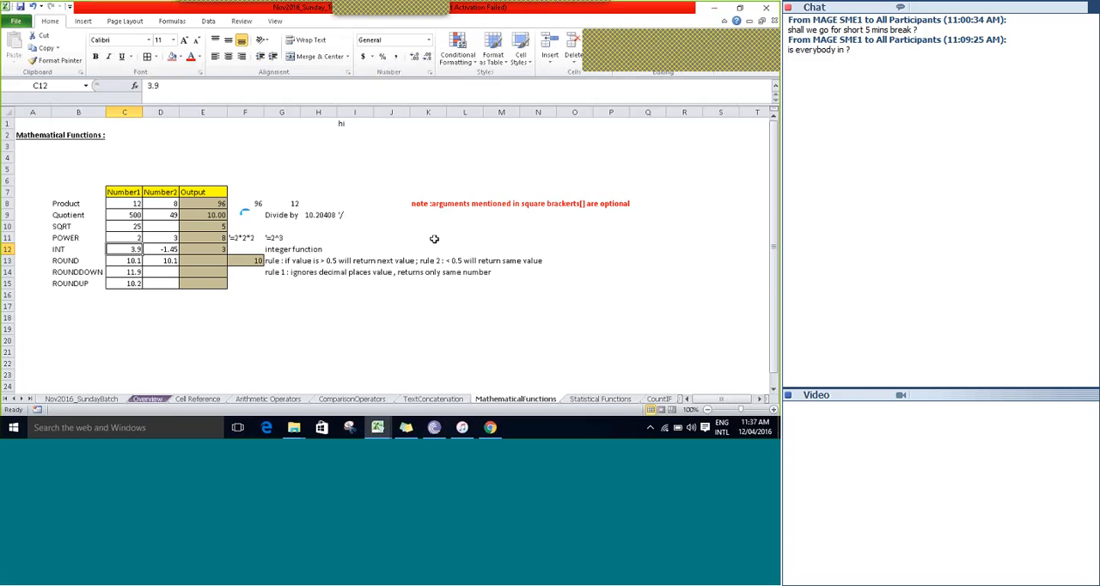
{"action": "key", "text": "Right"}
{"action": "key", "text": "Right"}
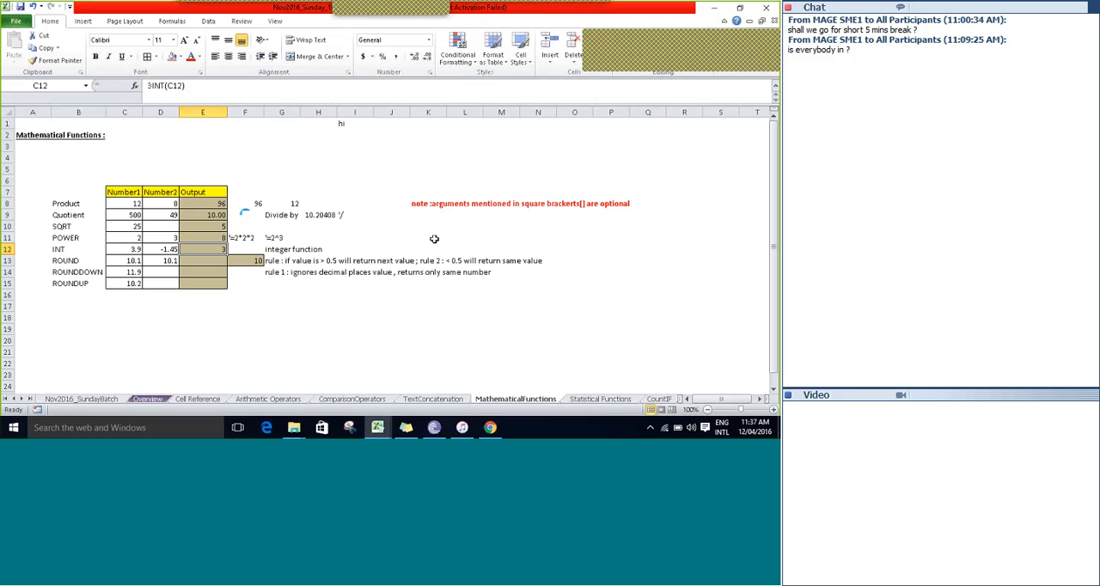
Enter the formula =INT(D12) in cell F12, beside the INT row's Output cell.
{"action": "key", "text": "Right"}
{"action": "type", "text": "="}
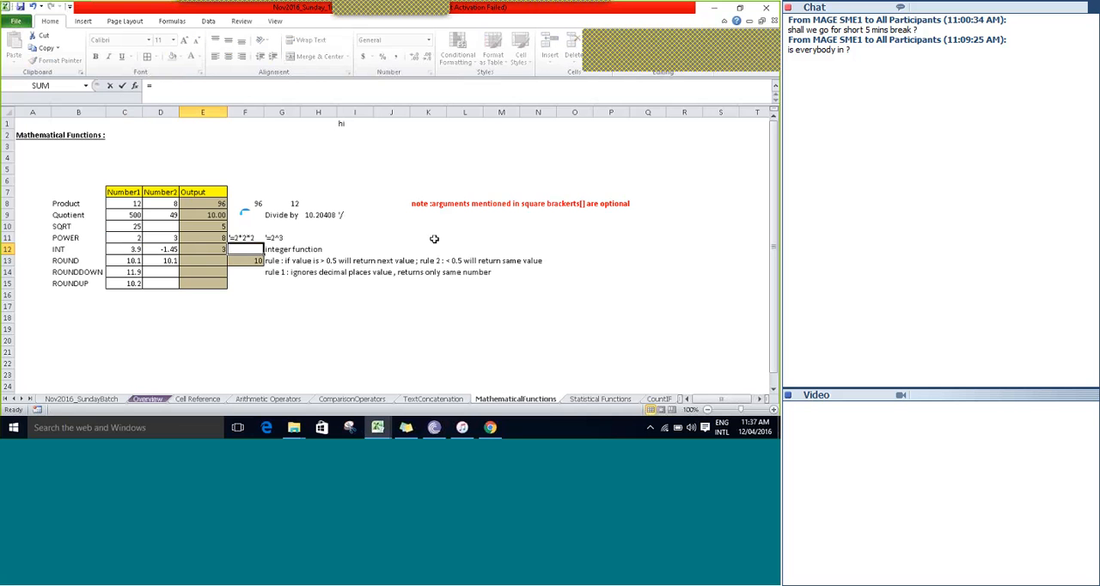
{"action": "type", "text": "int"}
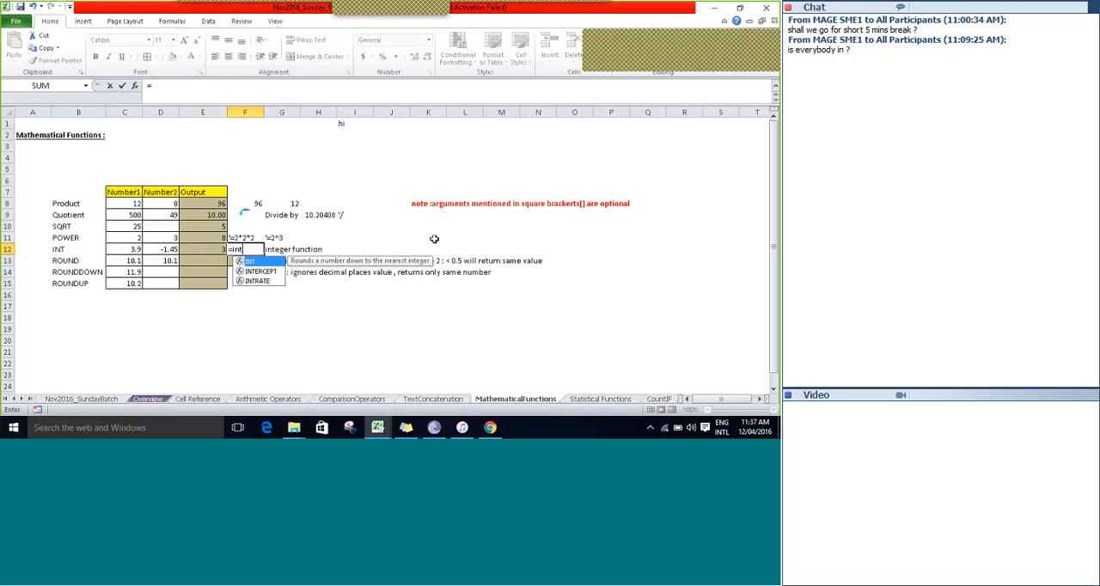
{"action": "key", "text": "Tab"}
{"action": "key", "text": "Left"}
{"action": "key", "text": "Left"}
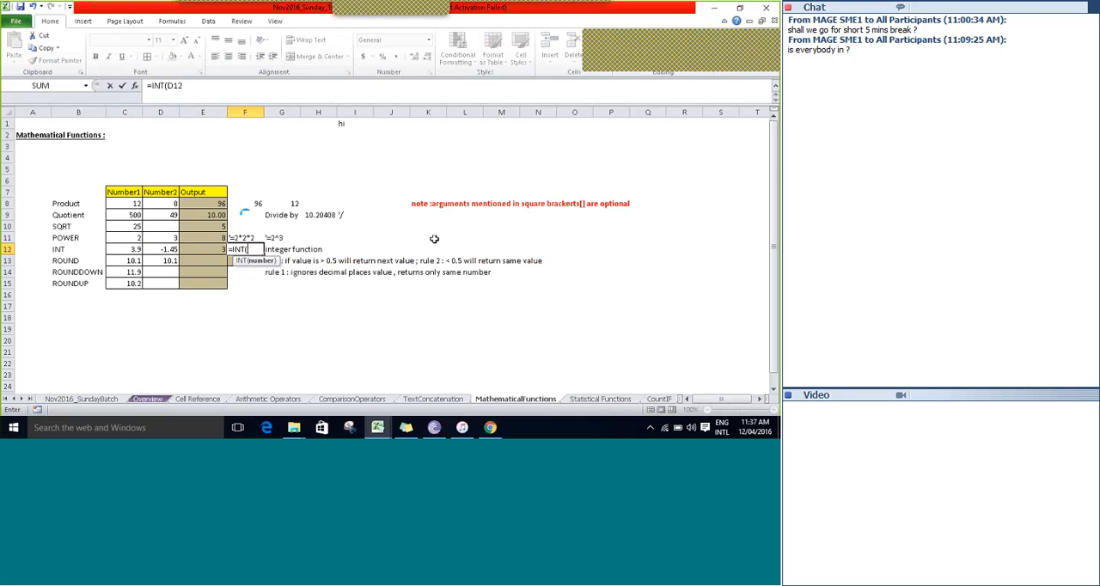
{"action": "key", "text": "Tab"}
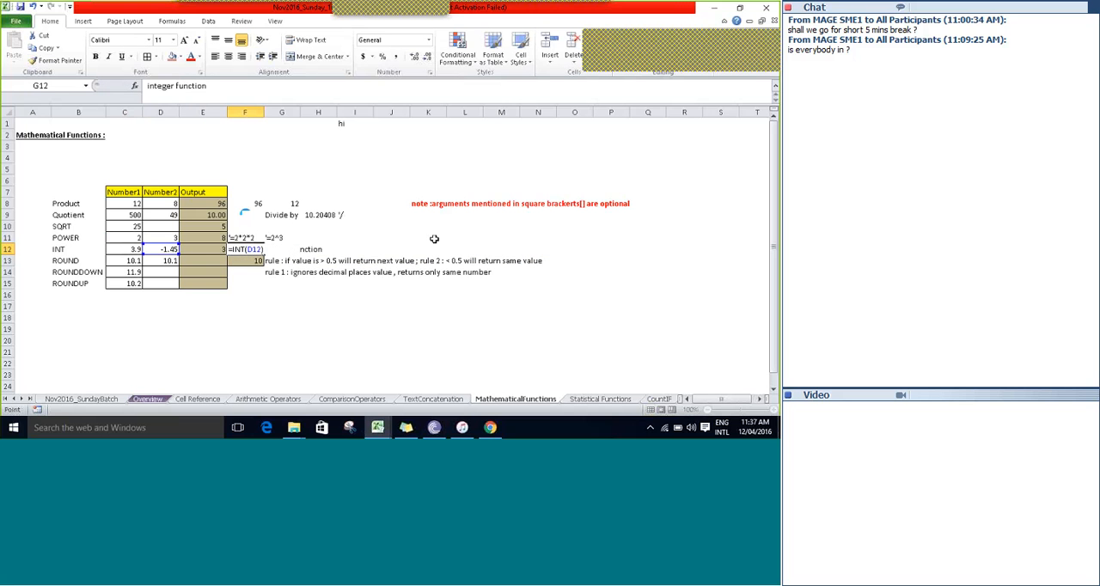
{"action": "key", "text": "Left"}
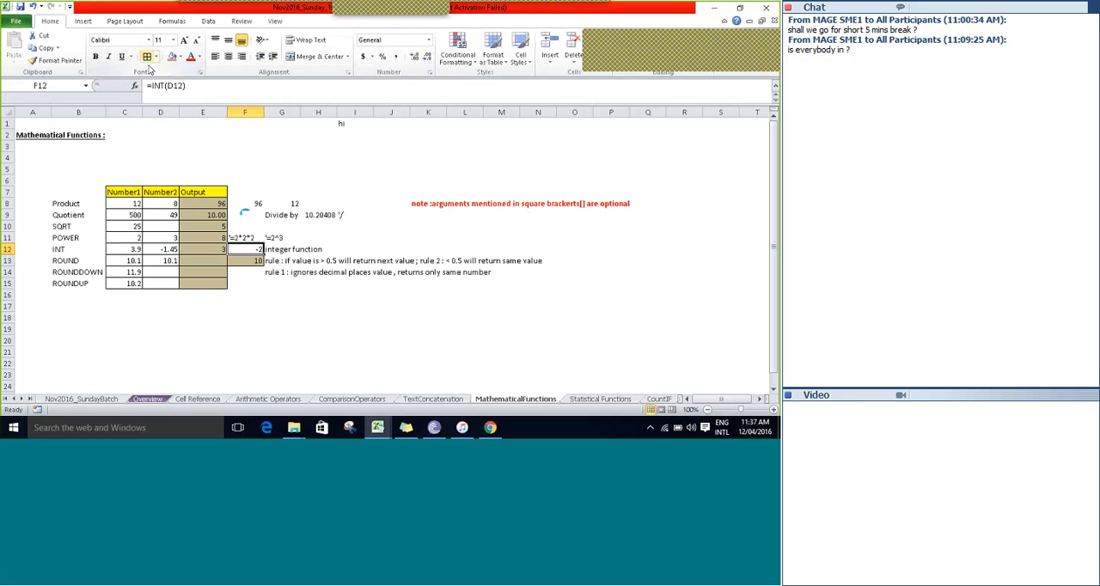
Fill cell F12 with a tan background shade and save the workbook.
{"action": "left_click", "coordinate": [182, 57]}
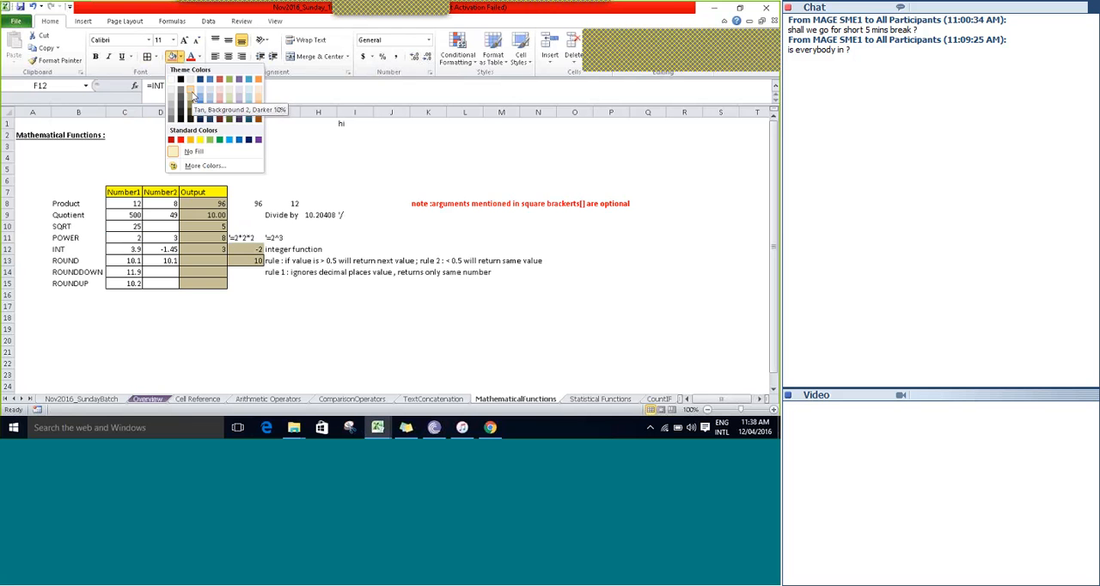
{"action": "left_click", "coordinate": [192, 98]}
{"action": "key", "text": "ctrl+s"}
{"action": "key", "text": "Return"}
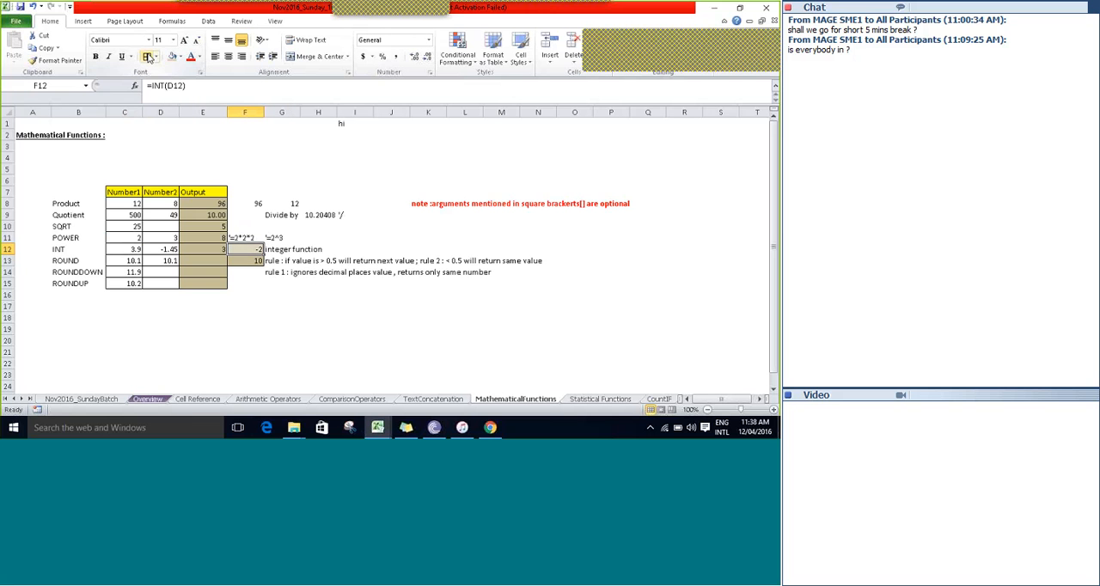
Compare the INT row's negative Number2 value in D12 with the INT formula cells E12 and F12.
{"action": "key", "text": "Left"}
{"action": "key", "text": "Left"}
{"action": "key", "text": "Right"}
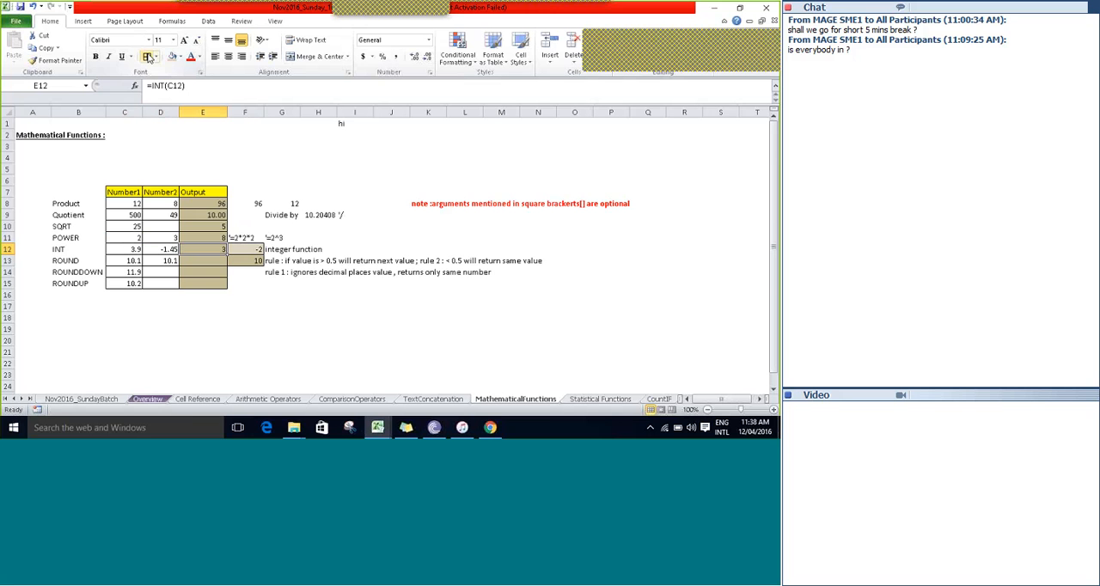
{"action": "key", "text": "Left"}
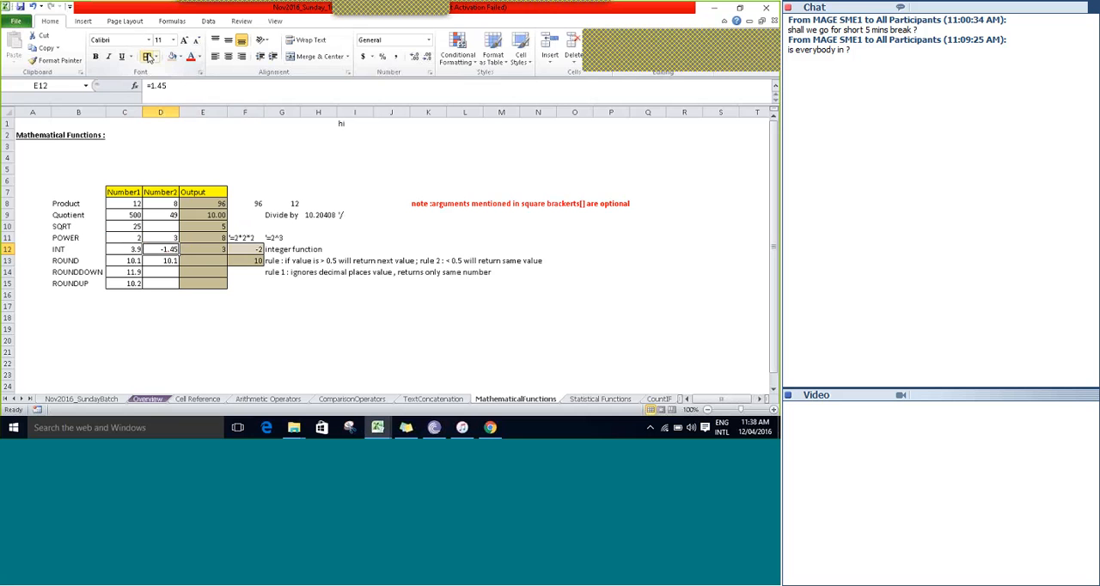
{"action": "key", "text": "Right"}
{"action": "key", "text": "Right"}
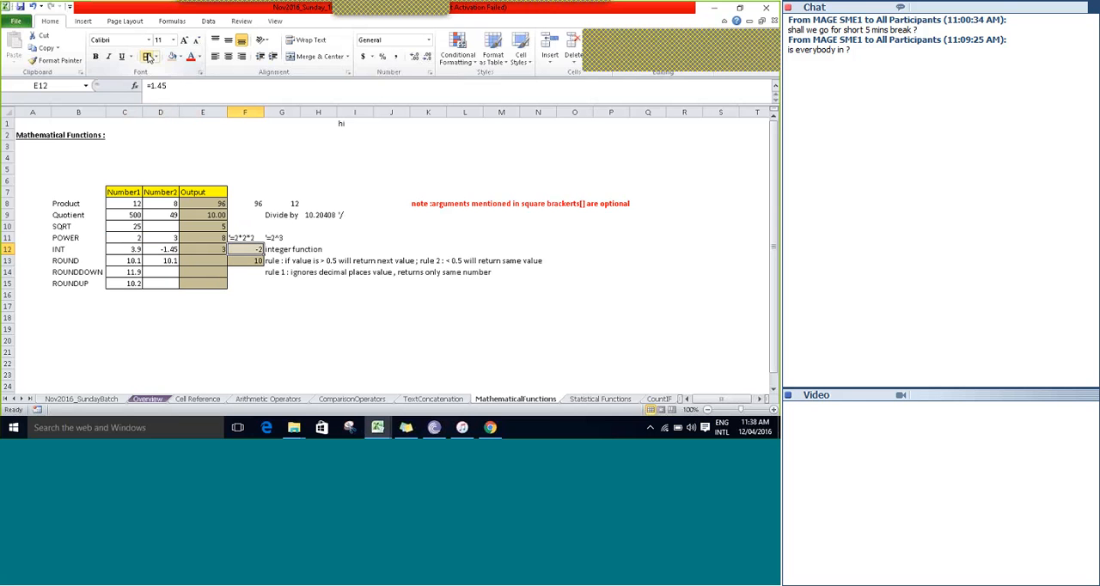
{"action": "key", "text": "Left"}
{"action": "key", "text": "Left"}
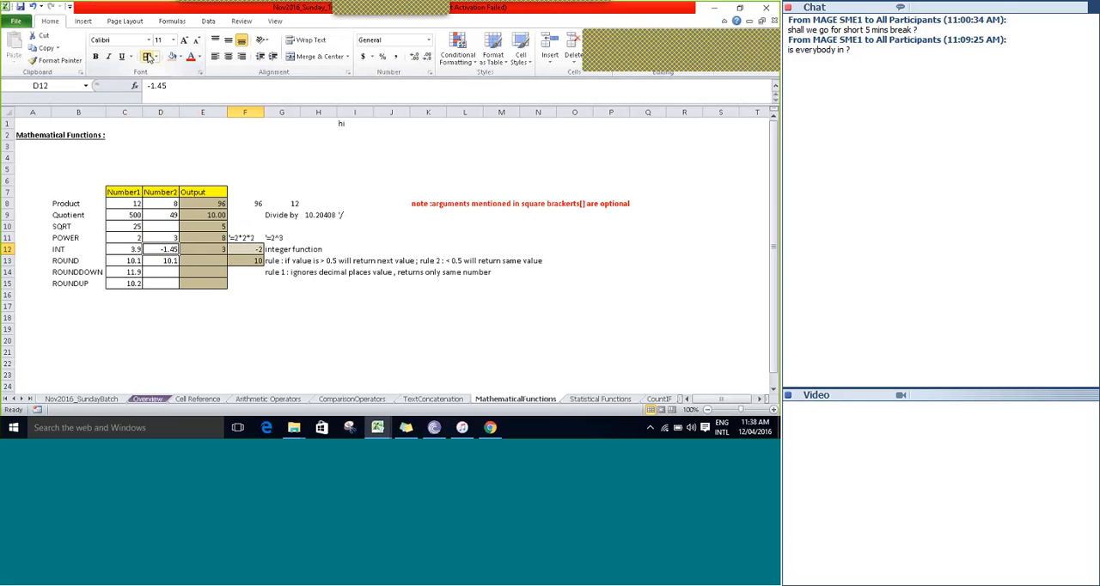
{"action": "key", "text": "Right"}
{"action": "key", "text": "Right"}
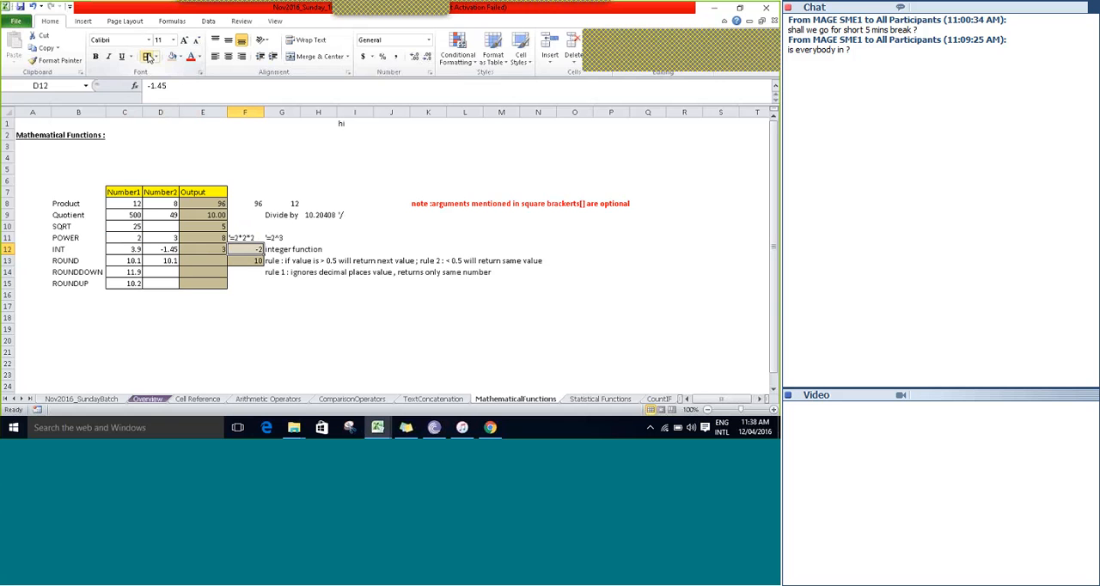
{"action": "key", "text": "Left"}
{"action": "key", "text": "Left"}
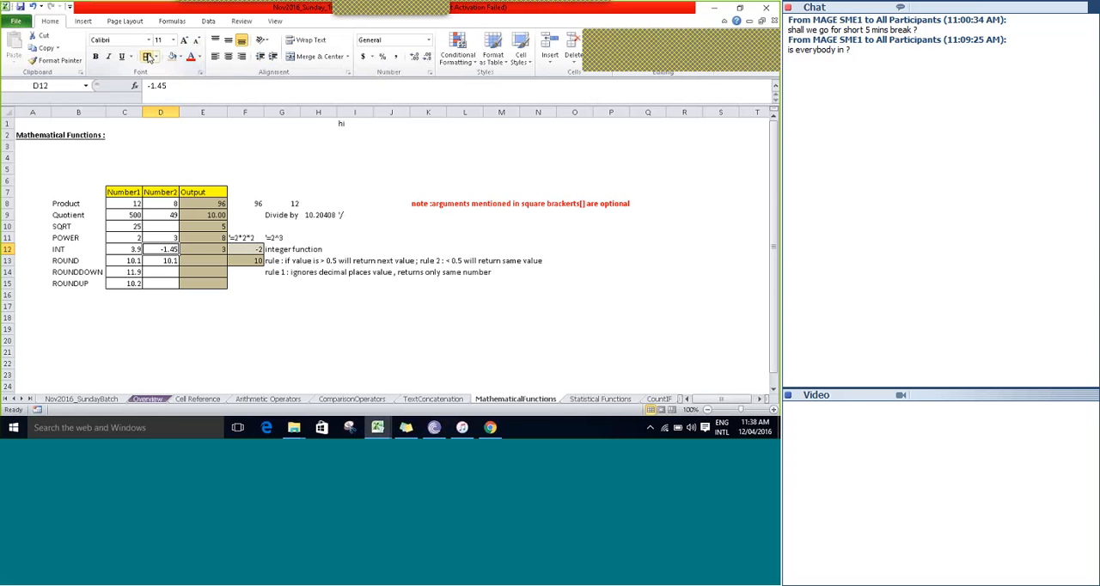
{"action": "key", "text": "Right"}
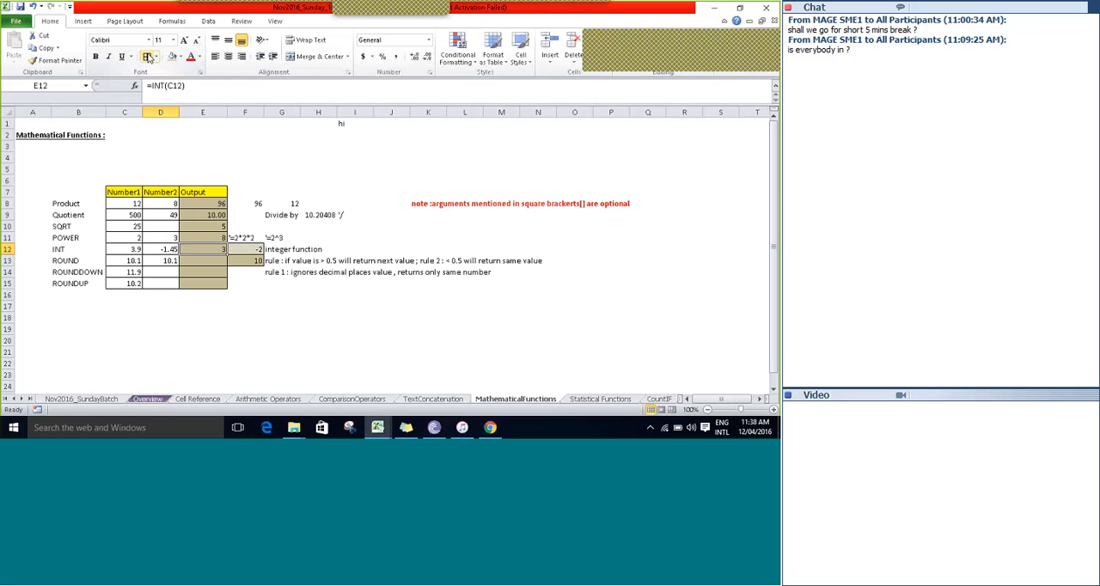
{"action": "key", "text": "Right"}
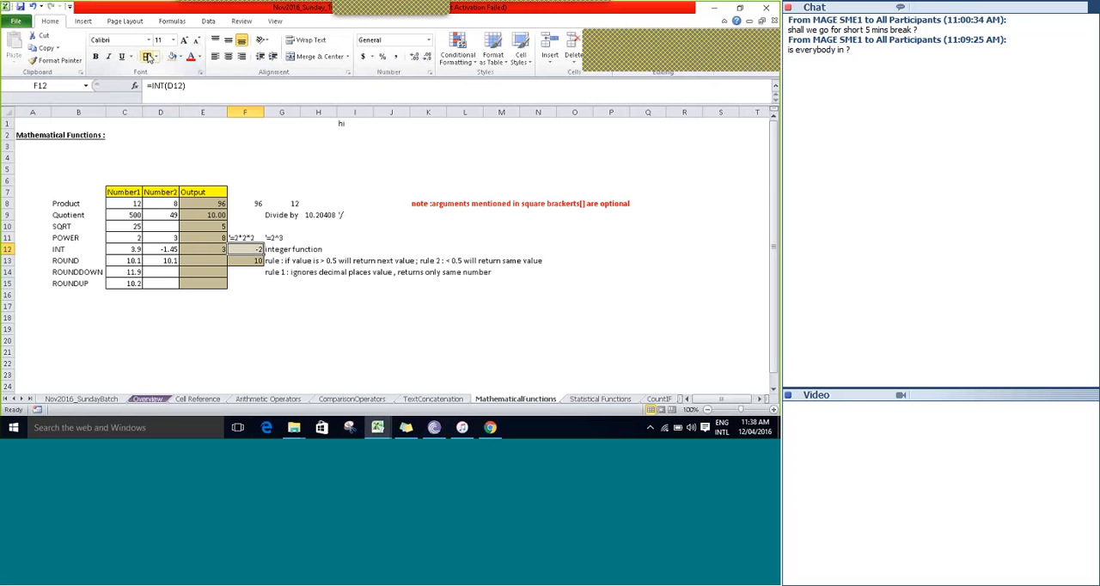
{"action": "key", "text": "Left"}
{"action": "key", "text": "Left"}
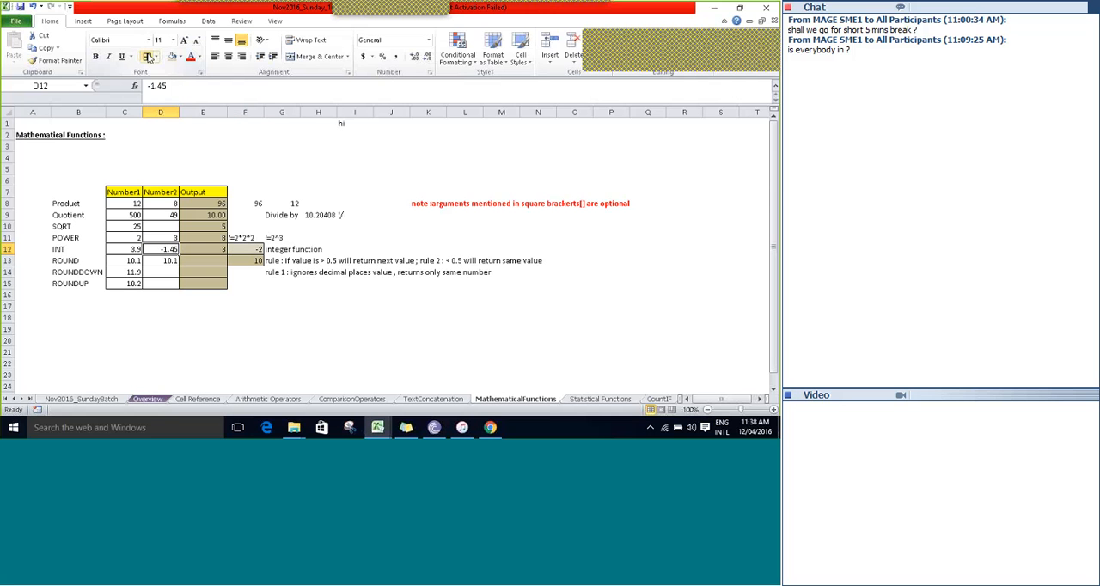
{"action": "key", "text": "Right"}
{"action": "key", "text": "Right"}
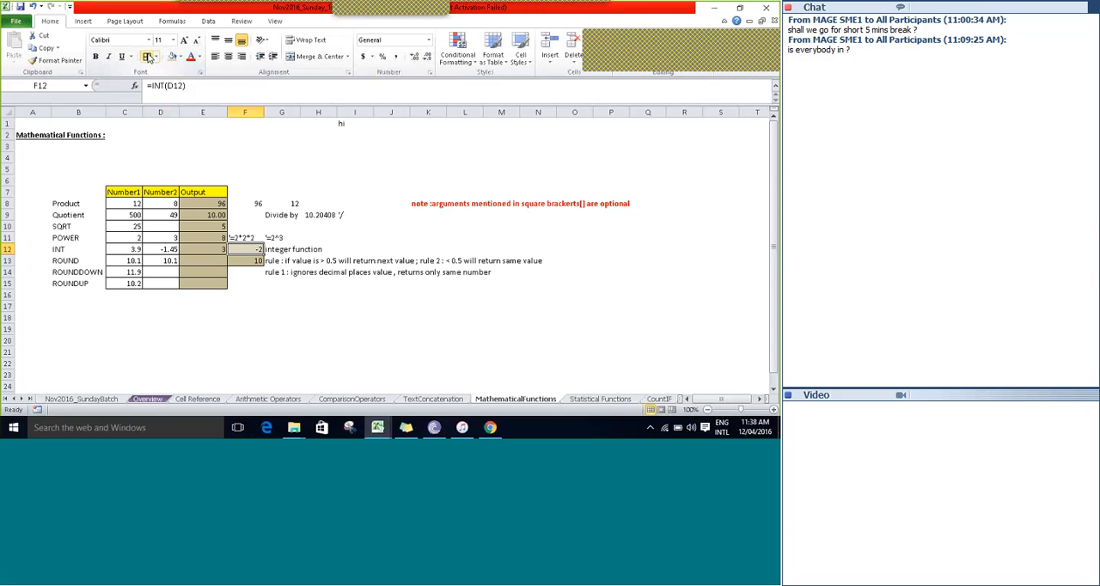
{"action": "key", "text": "Left"}
{"action": "key", "text": "Left"}
{"action": "key", "text": "Right"}
{"action": "key", "text": "Right"}
{"action": "key", "text": "Left"}
{"action": "key", "text": "Left"}
Fill the ROUND, ROUNDDOWN and ROUNDUP labels in B13:B15 with purple and save the workbook.
{"action": "key", "text": "Down"}
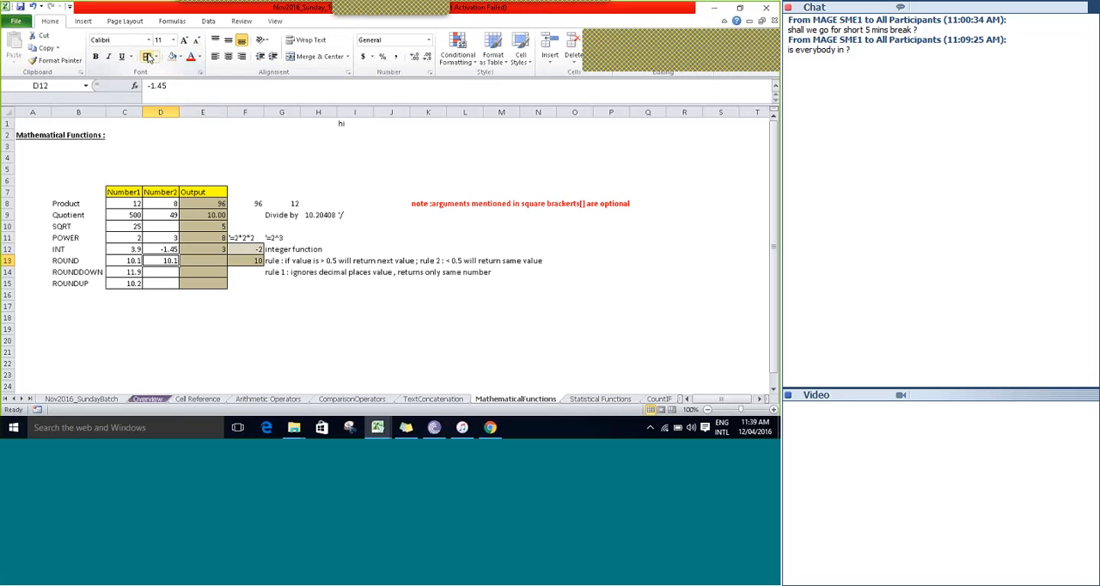
{"action": "key", "text": "Left"}
{"action": "key", "text": "Left"}
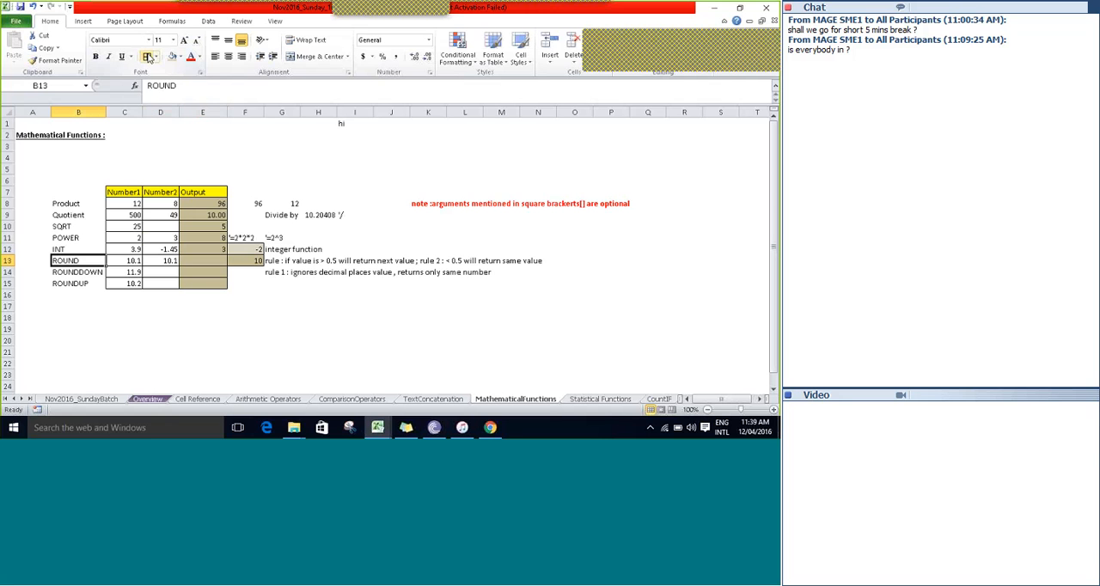
{"action": "key", "text": "shift+Down"}
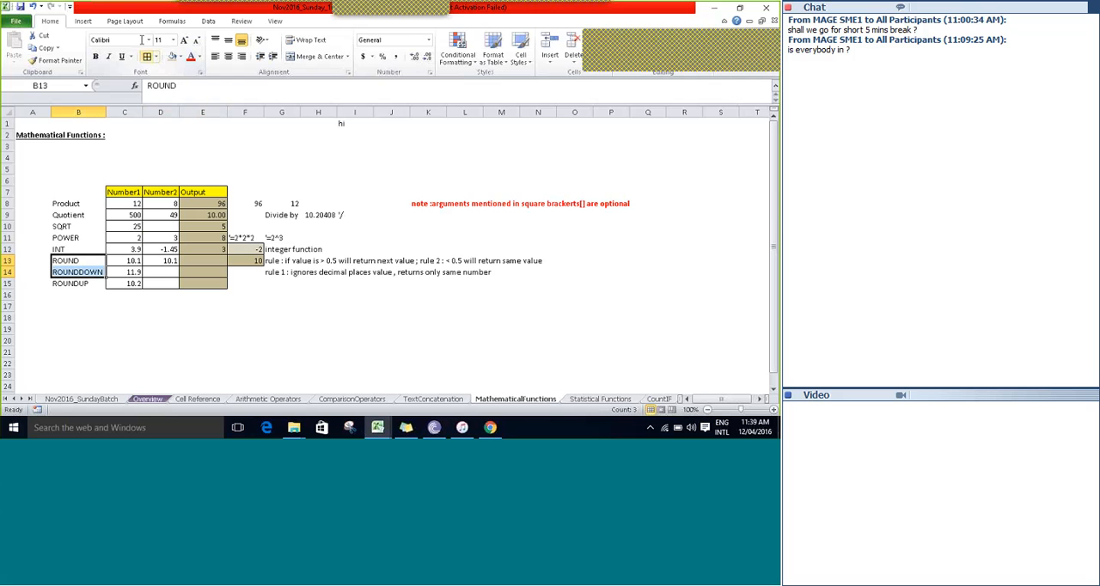
{"action": "key", "text": "shift+Down"}
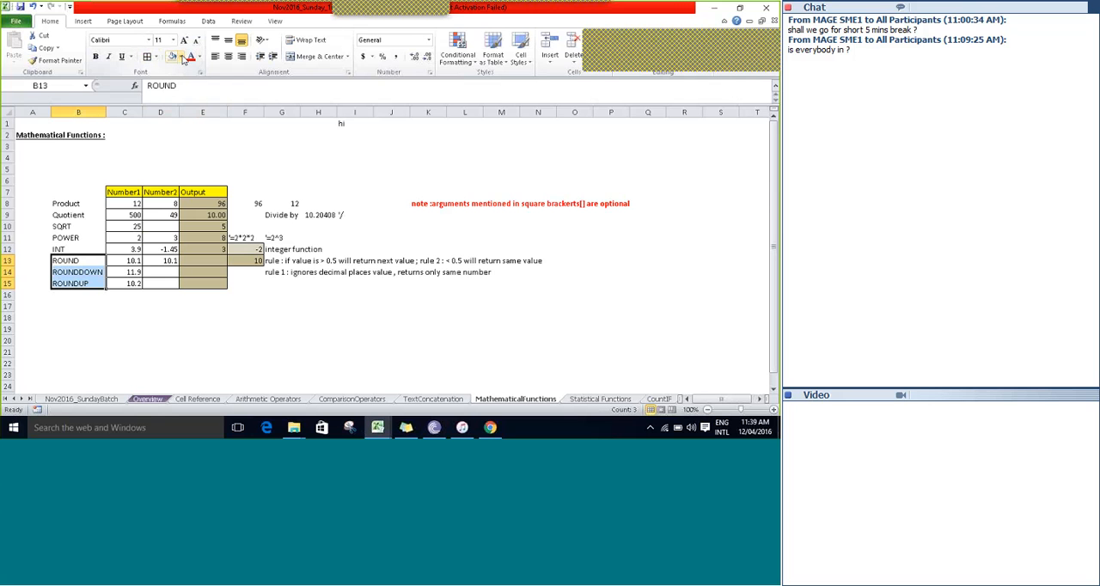
{"action": "left_click", "coordinate": [181, 57]}
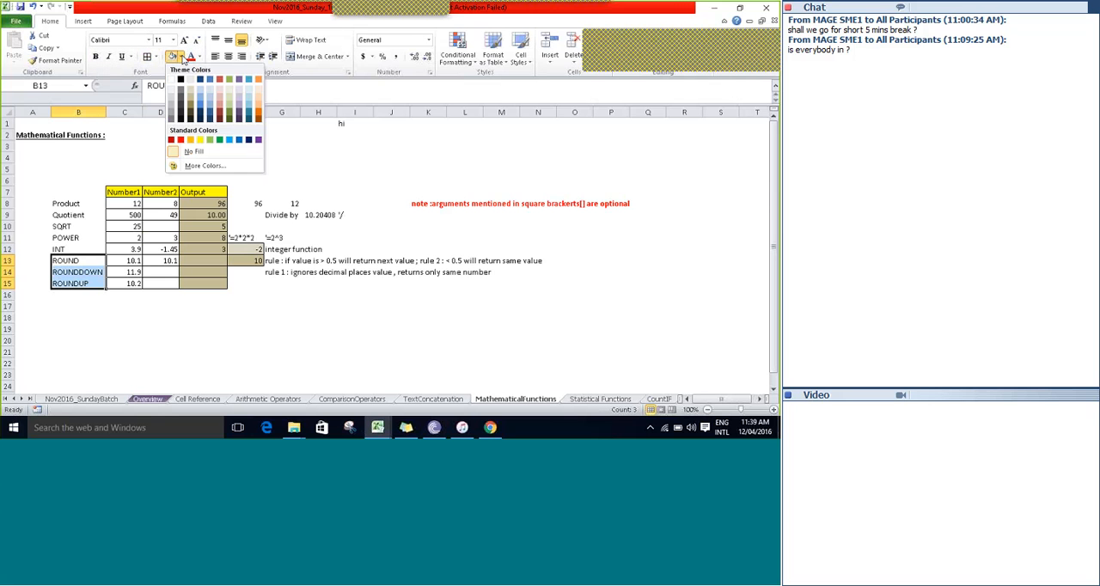
{"action": "left_click", "coordinate": [241, 109]}
{"action": "key", "text": "Right"}
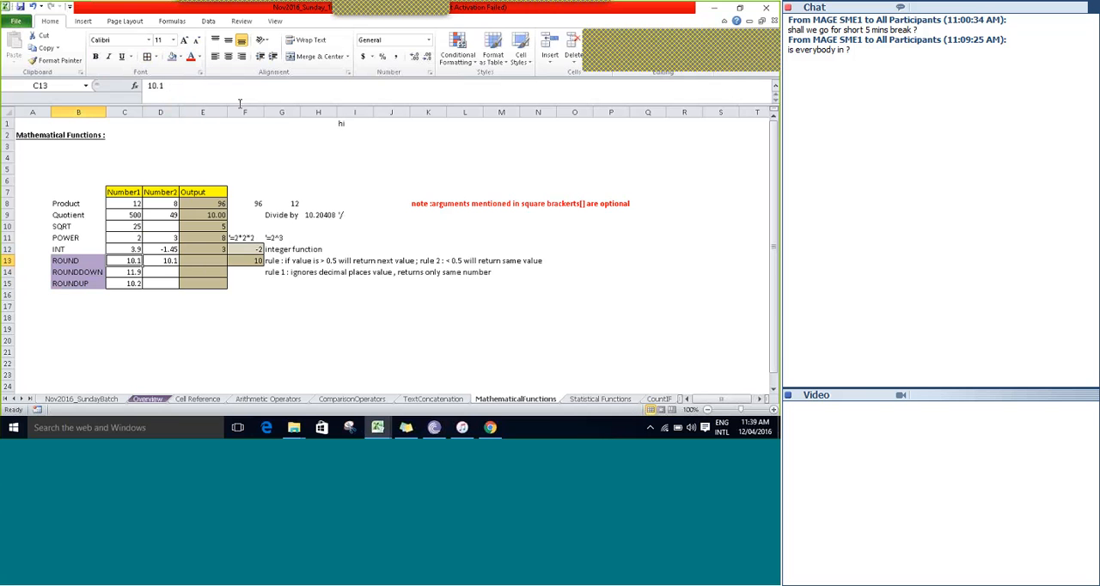
{"action": "key", "text": "ctrl+s"}
{"action": "key", "text": "Return"}
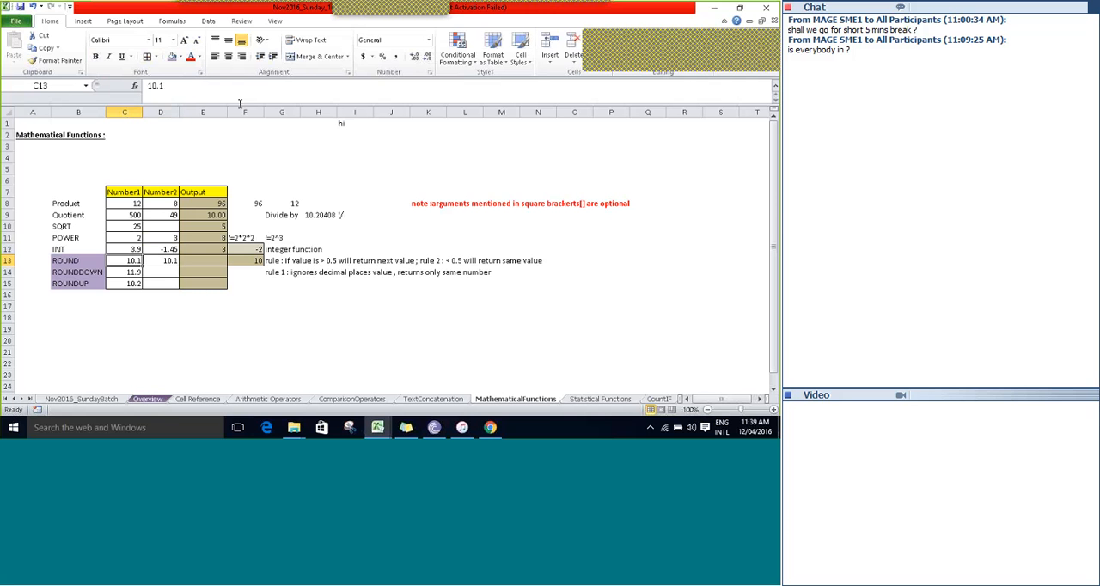
Apply outside borders and the same purple fill to the rounding rule notes in G13:N14.
{"action": "key", "text": "Right"}
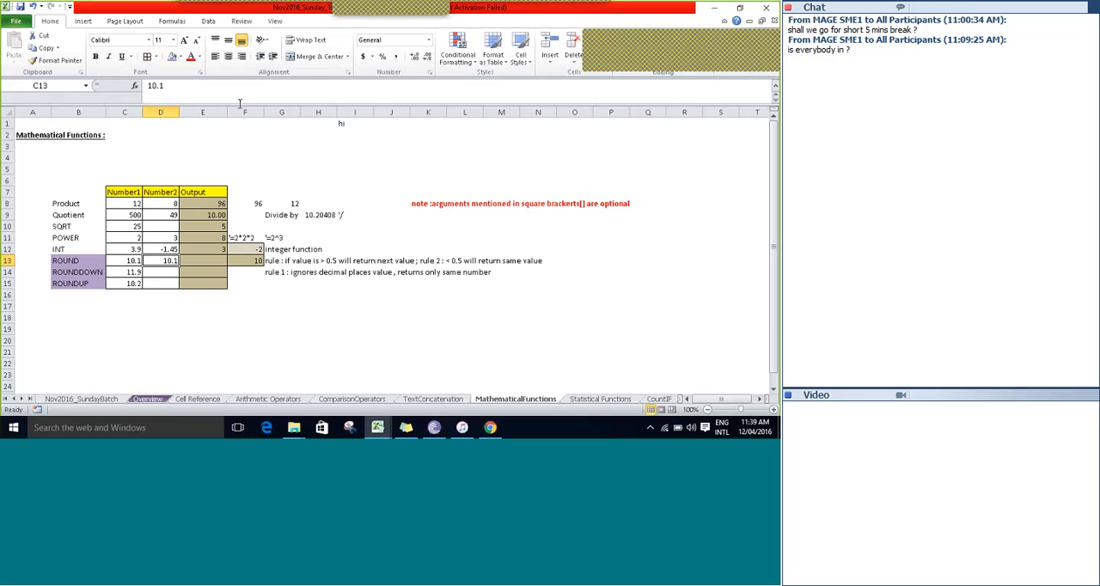
{"action": "key", "text": "Right"}
{"action": "key", "text": "Right"}
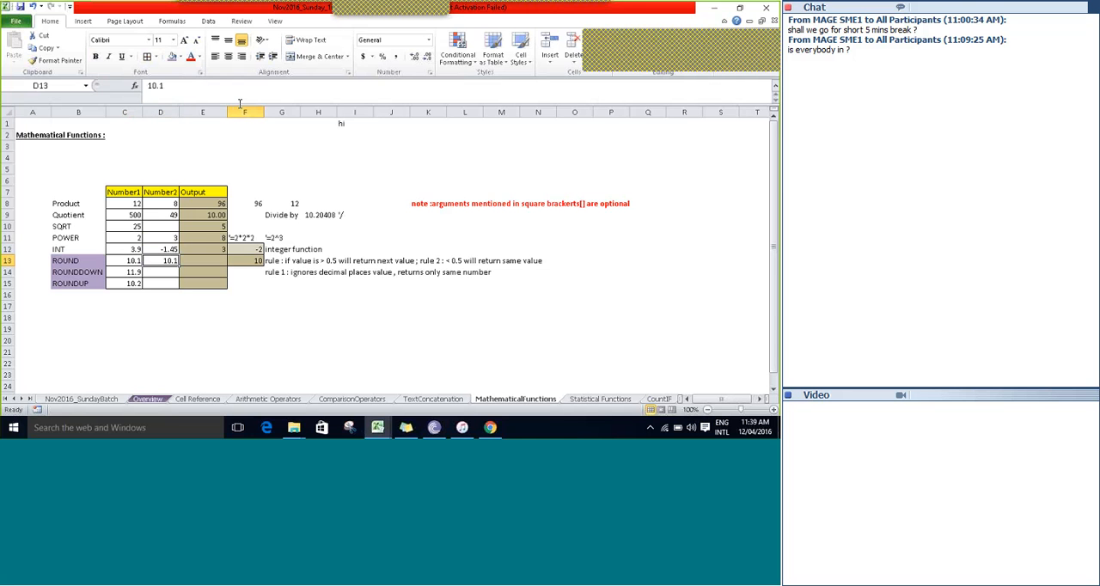
{"action": "key", "text": "Right"}
{"action": "key", "text": "shift+Down"}
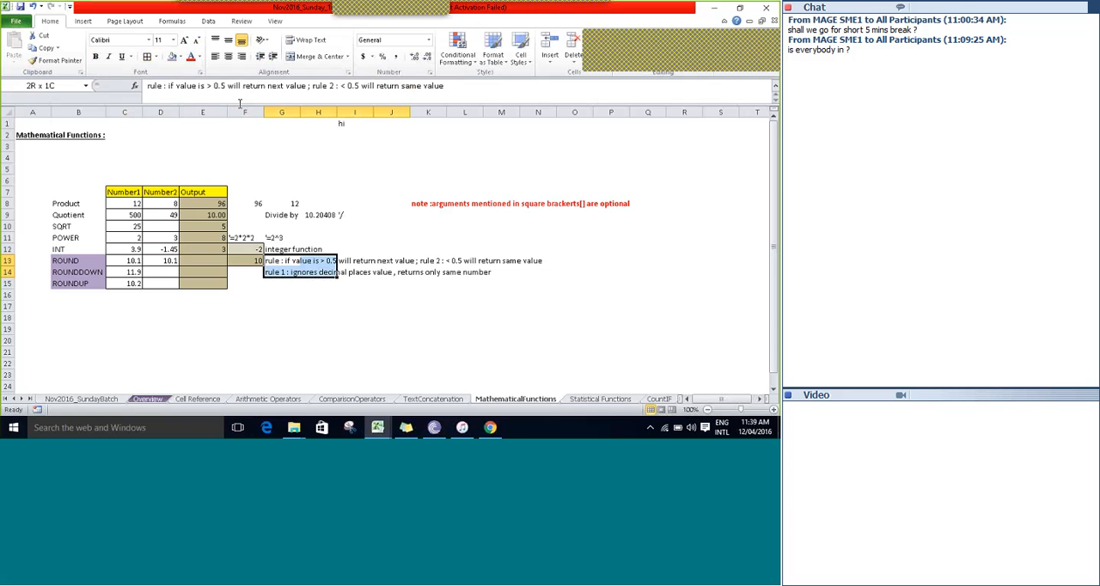
{"action": "key", "text": "shift+Left"}
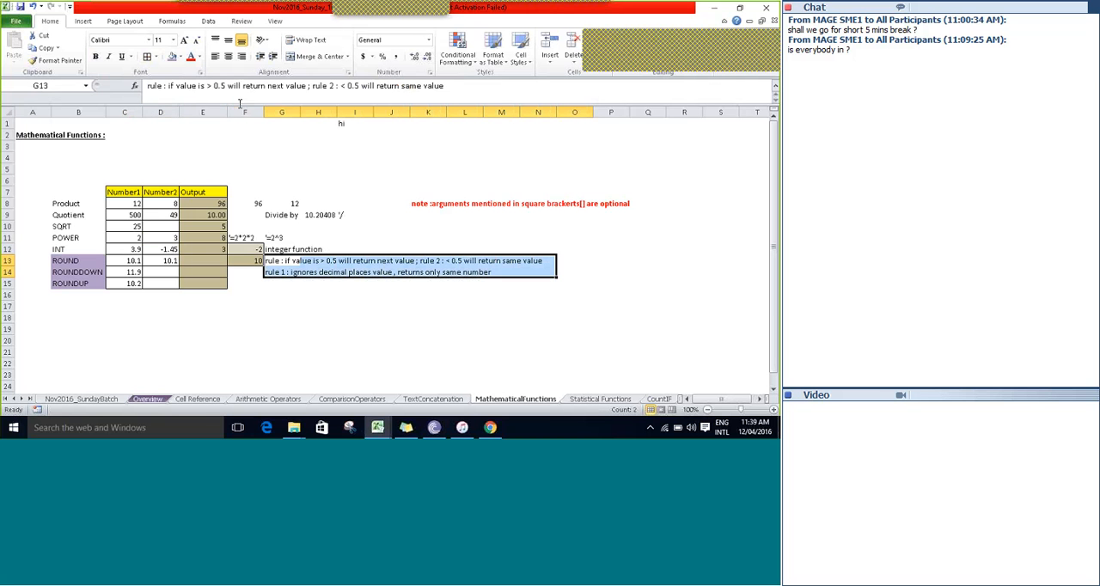
{"action": "left_click", "coordinate": [154, 56]}
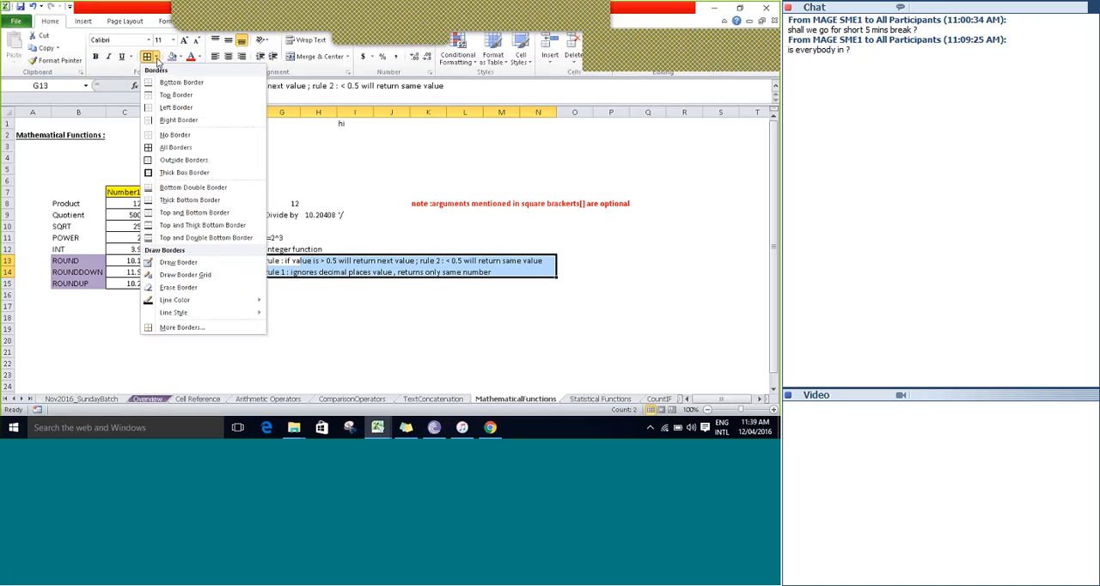
{"action": "left_click", "coordinate": [180, 160]}
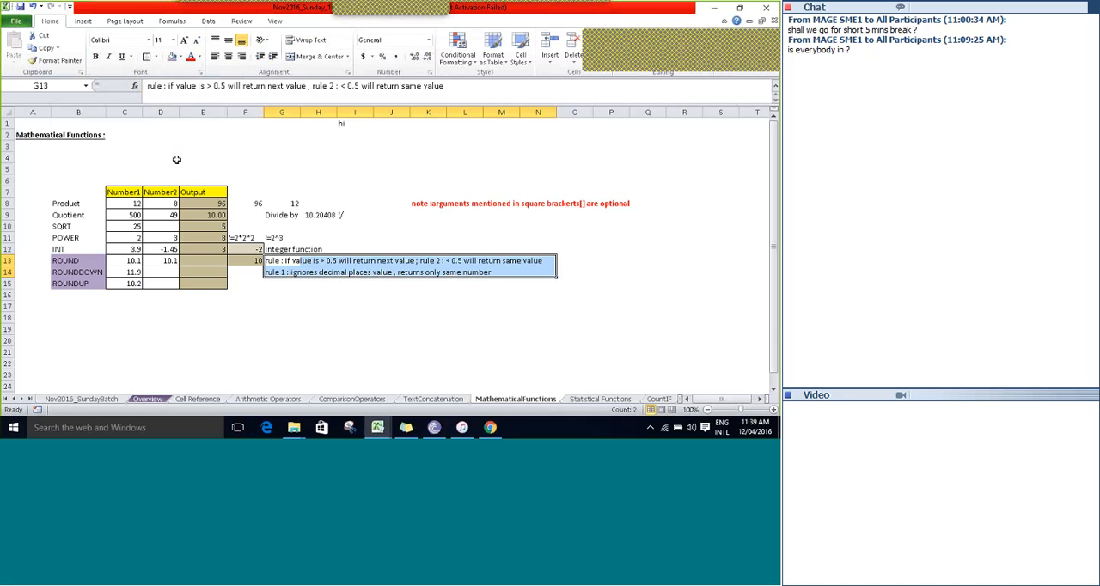
{"action": "left_click", "coordinate": [171, 58]}
{"action": "left_click", "coordinate": [190, 278]}
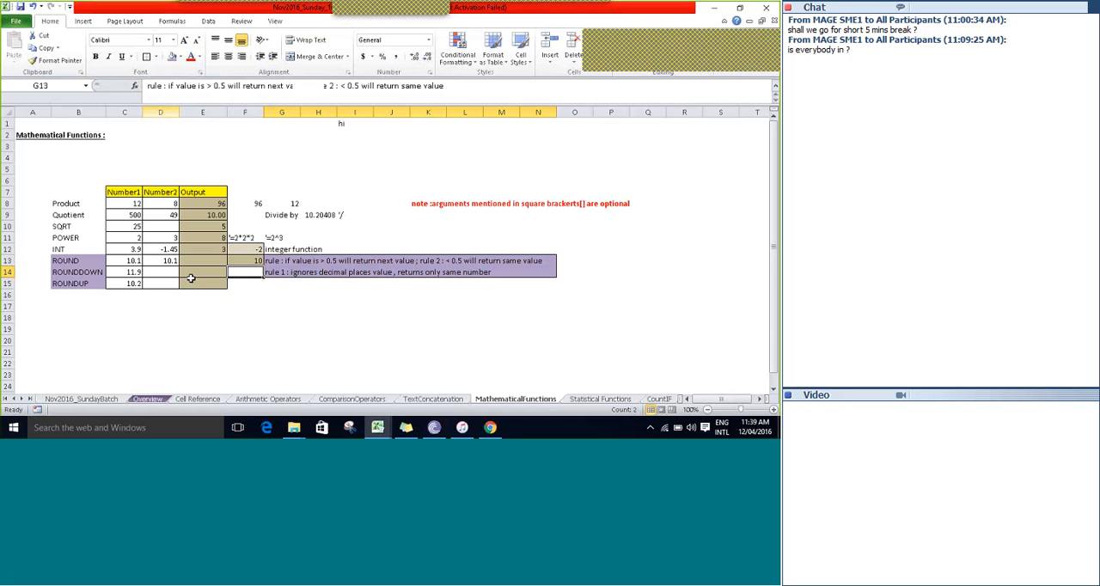
Select the ROUND row's Number1 cell C13.
{"action": "key", "text": "Up"}
{"action": "key", "text": "Left"}
{"action": "key", "text": "Left"}
{"action": "key", "text": "Left"}
{"action": "key", "text": "Left"}
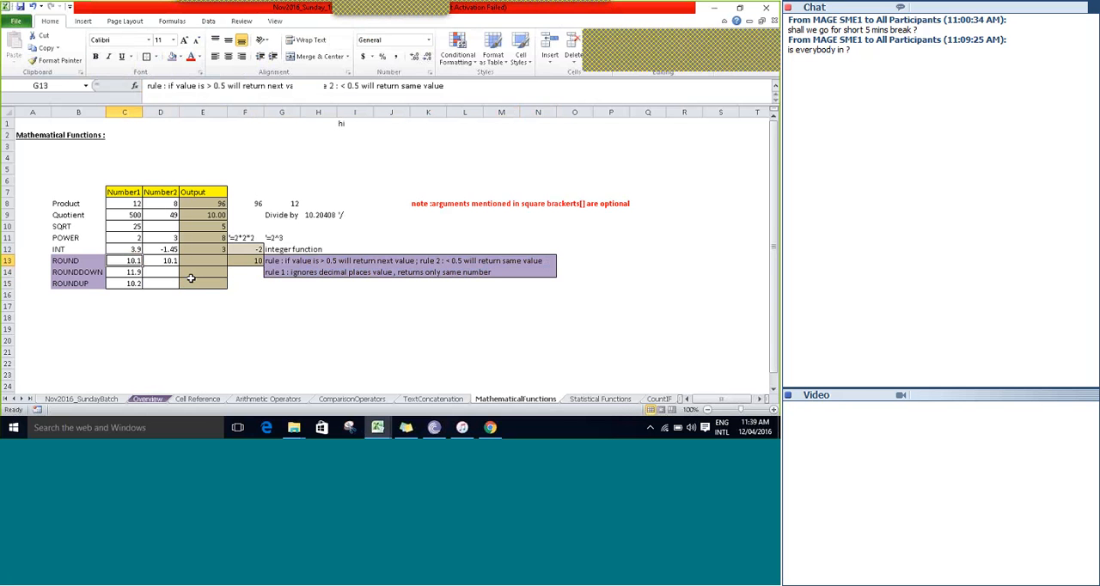
Enter the formula =ROUND(C13,0) in the ROUND row's Output cell E13.
{"action": "key", "text": "Right"}
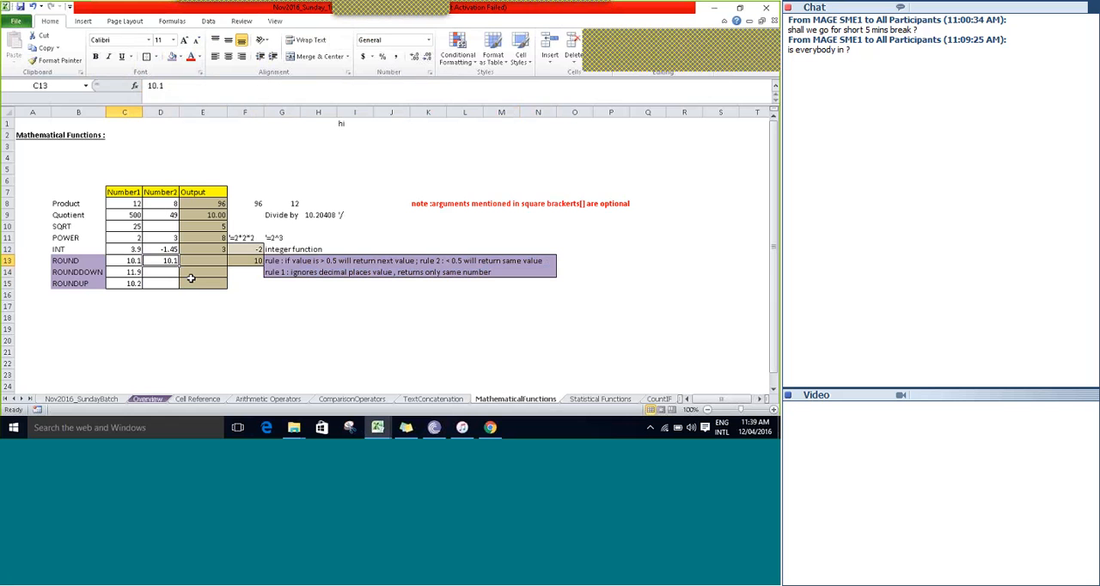
{"action": "key", "text": "Left"}
{"action": "key", "text": "Left"}
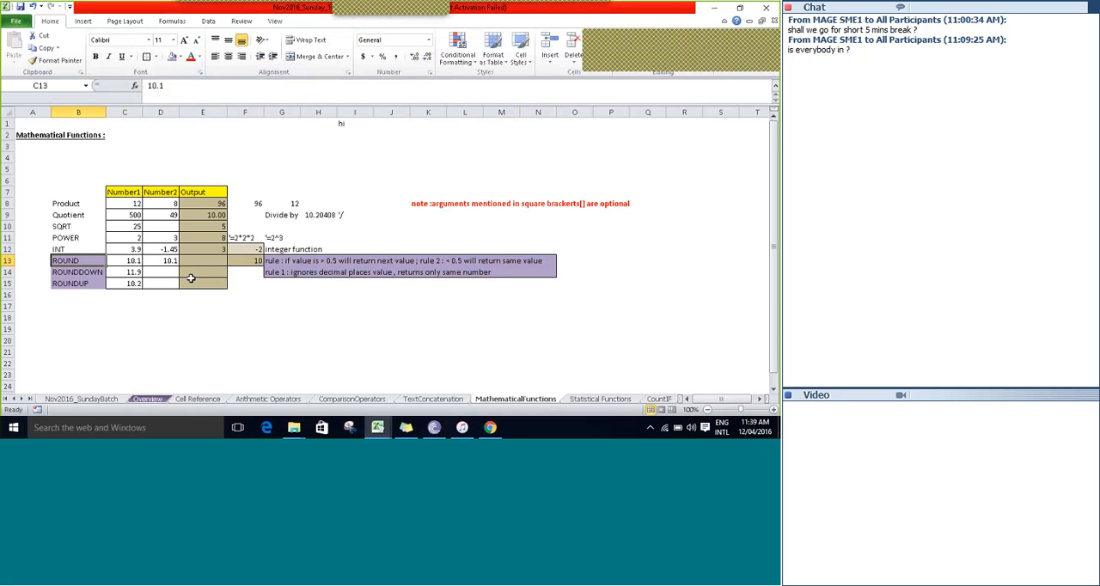
{"action": "key", "text": "Down"}
{"action": "key", "text": "Right"}
{"action": "key", "text": "Right"}
{"action": "key", "text": "Right"}
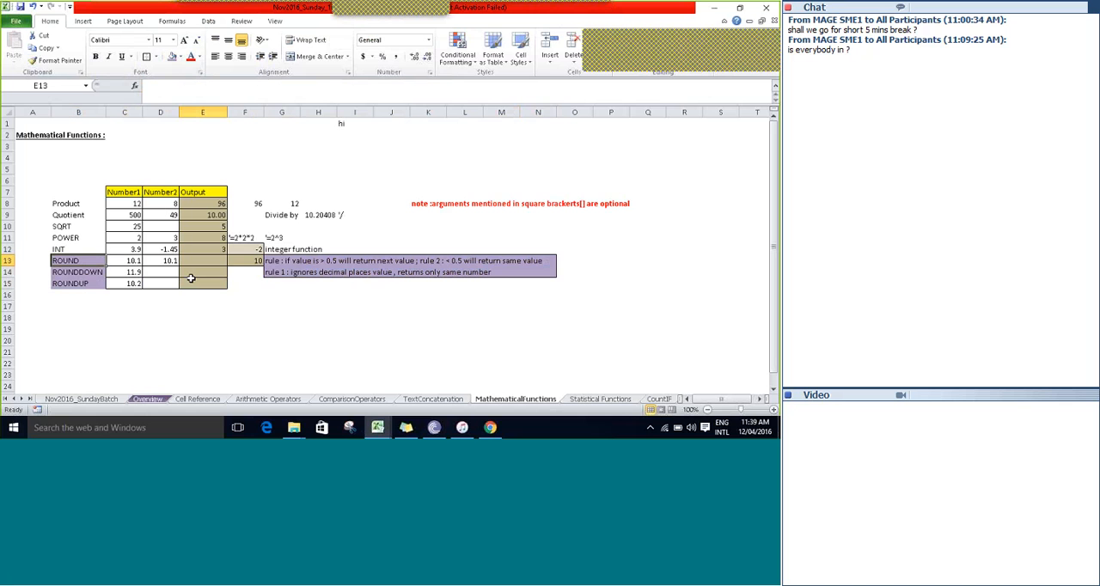
{"action": "key", "text": "Up"}
{"action": "type", "text": "=roun"}
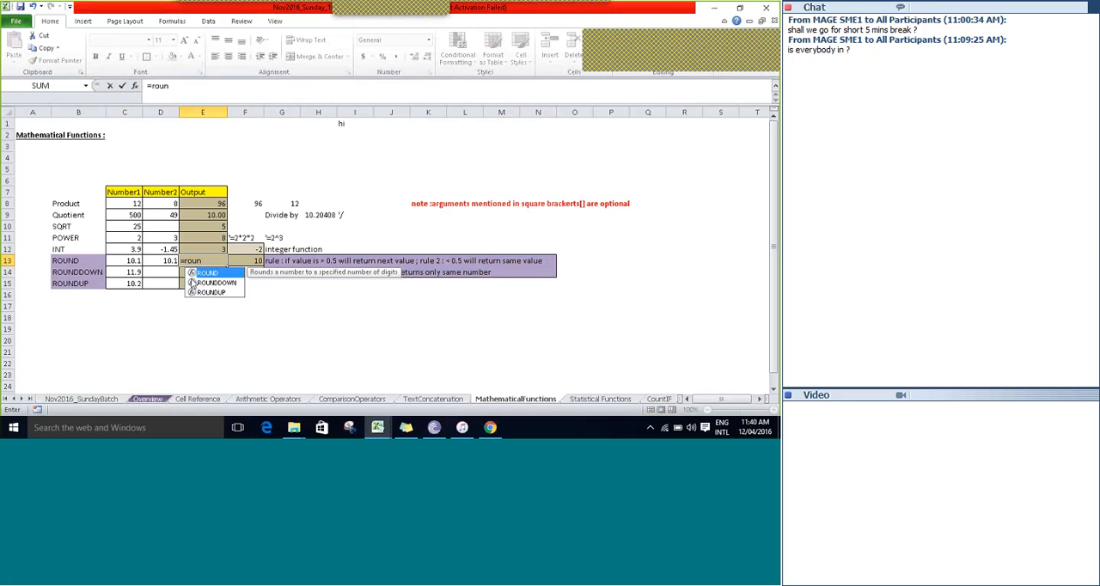
{"action": "key", "text": "Tab"}
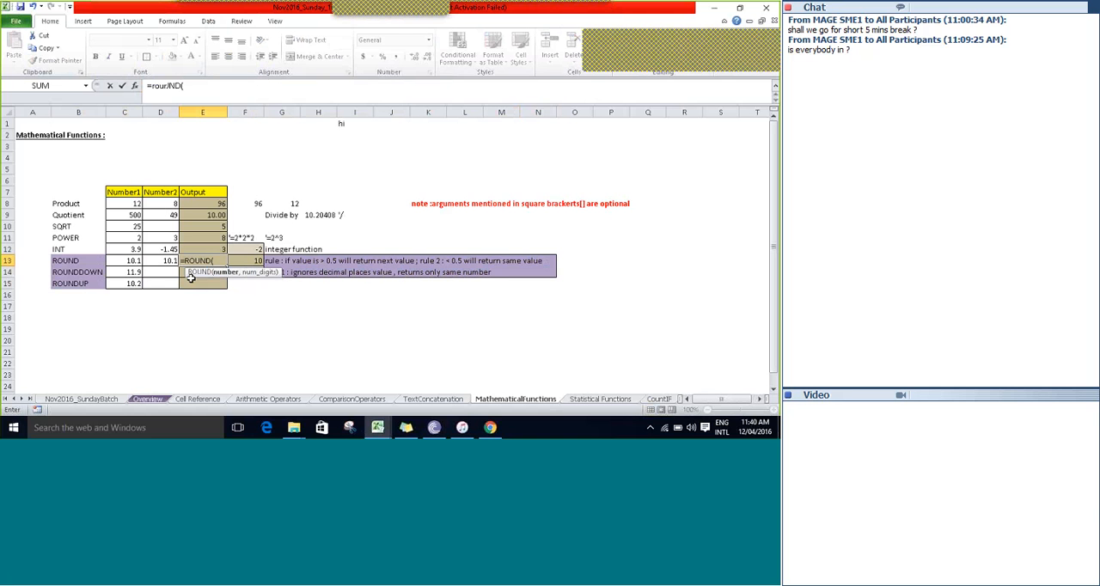
{"action": "key", "text": "Left"}
{"action": "key", "text": "Left"}
{"action": "type", "text": ","}
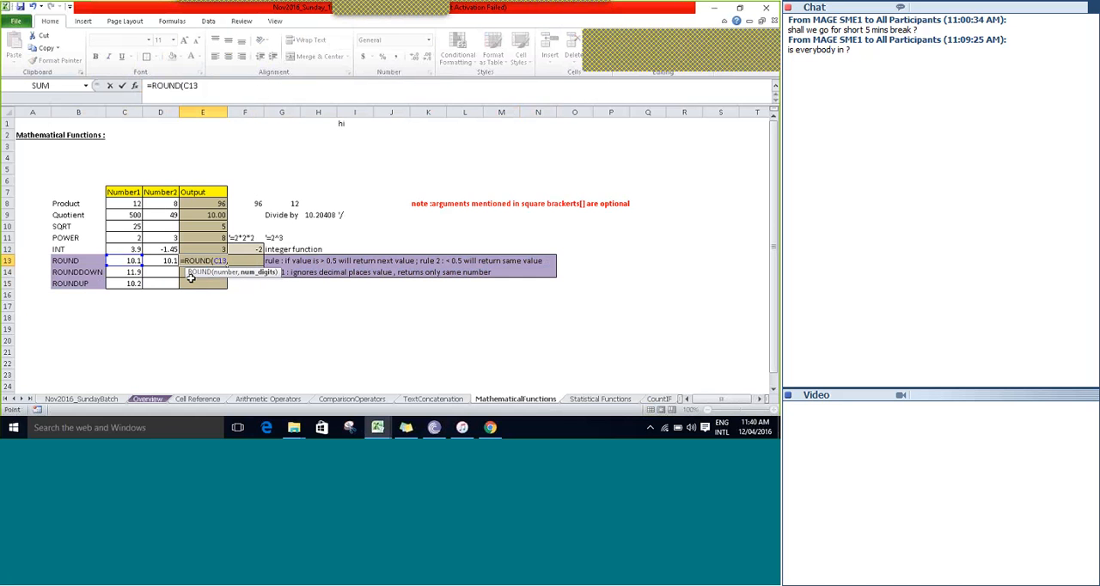
{"action": "type", "text": "0)"}
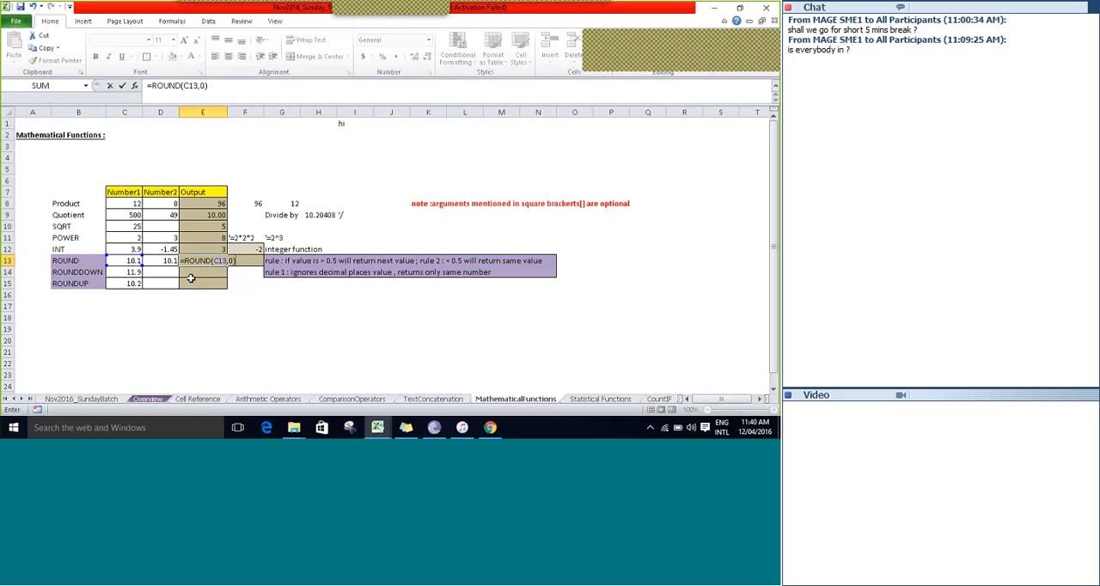
{"action": "key", "text": "Tab"}
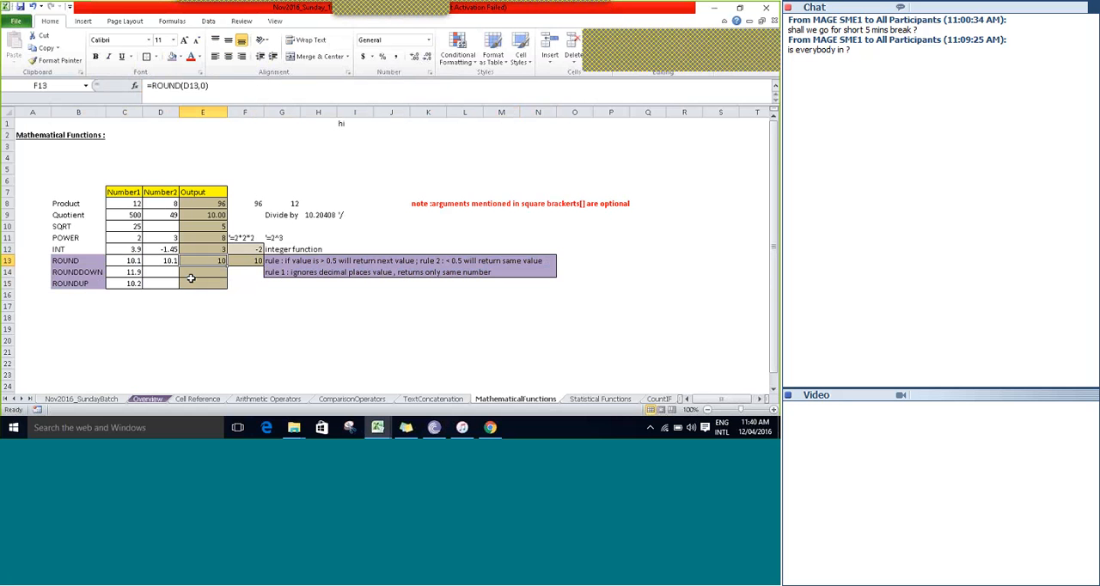
Compare the ROUND row's Number1 value in C13 and its output in E13 with the rounding rules in G13.
{"action": "key", "text": "Left"}
{"action": "key", "text": "Right"}
{"action": "key", "text": "Right"}
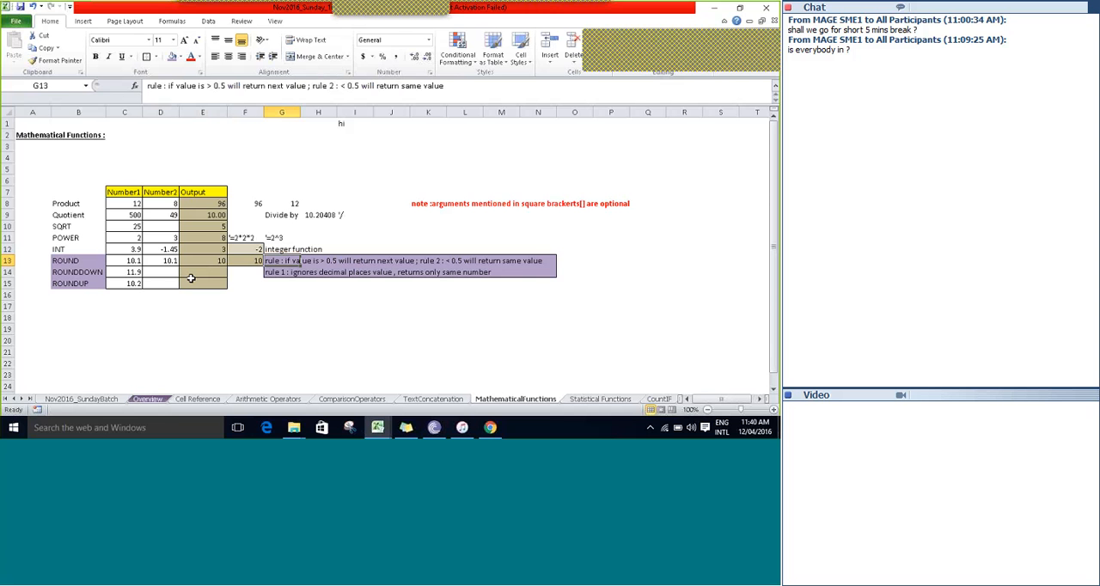
{"action": "key", "text": "Left"}
{"action": "key", "text": "Left"}
{"action": "key", "text": "Left"}
{"action": "key", "text": "Left"}
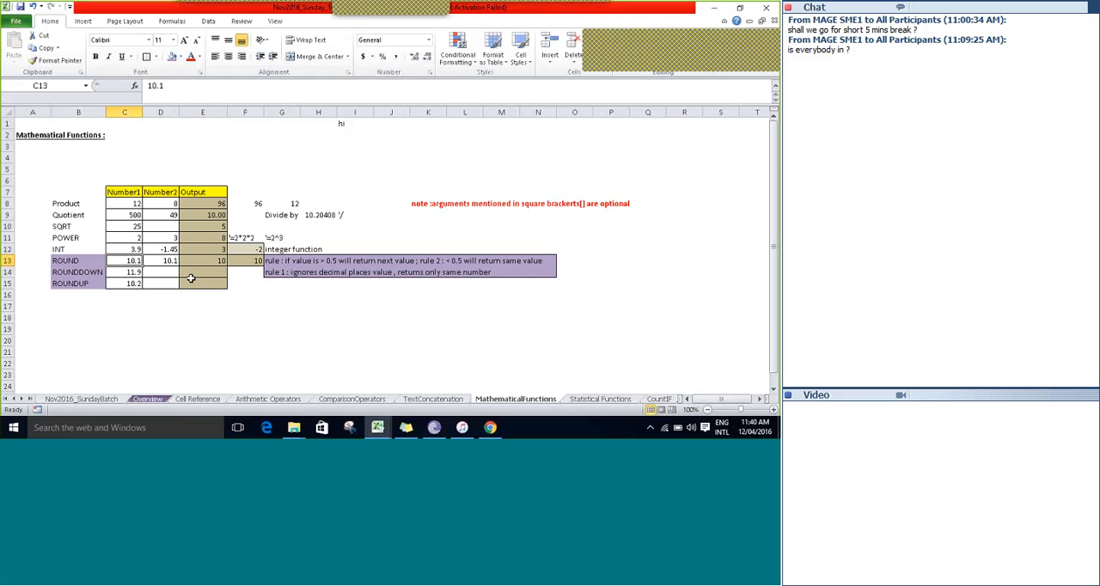
{"action": "key", "text": "Right"}
{"action": "key", "text": "Right"}
{"action": "key", "text": "Right"}
{"action": "key", "text": "Right"}
{"action": "key", "text": "Right"}
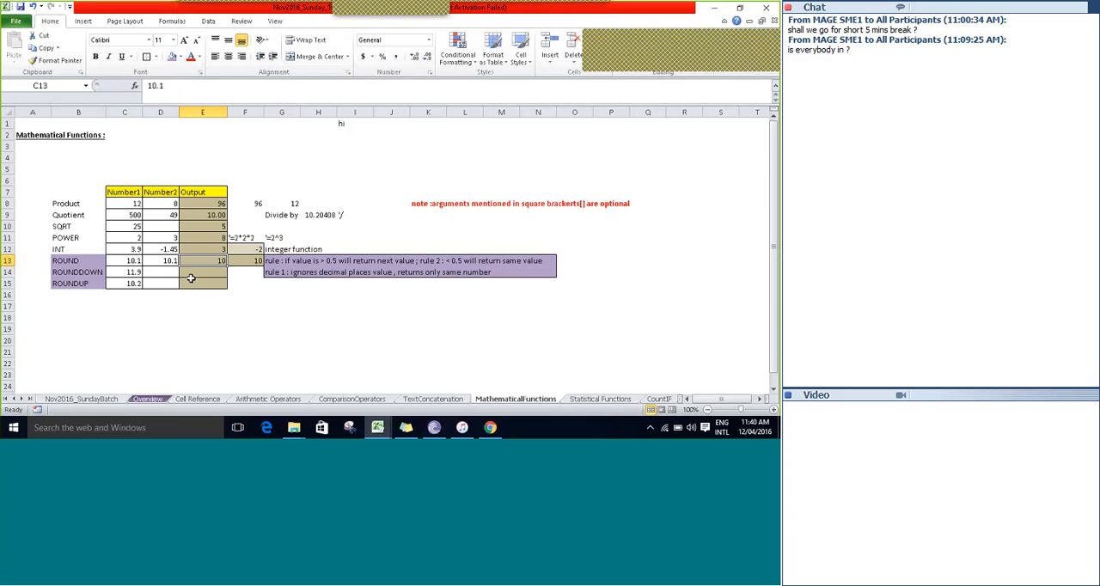
{"action": "key", "text": "Right"}
{"action": "key", "text": "Right"}
{"action": "key", "text": "Right"}
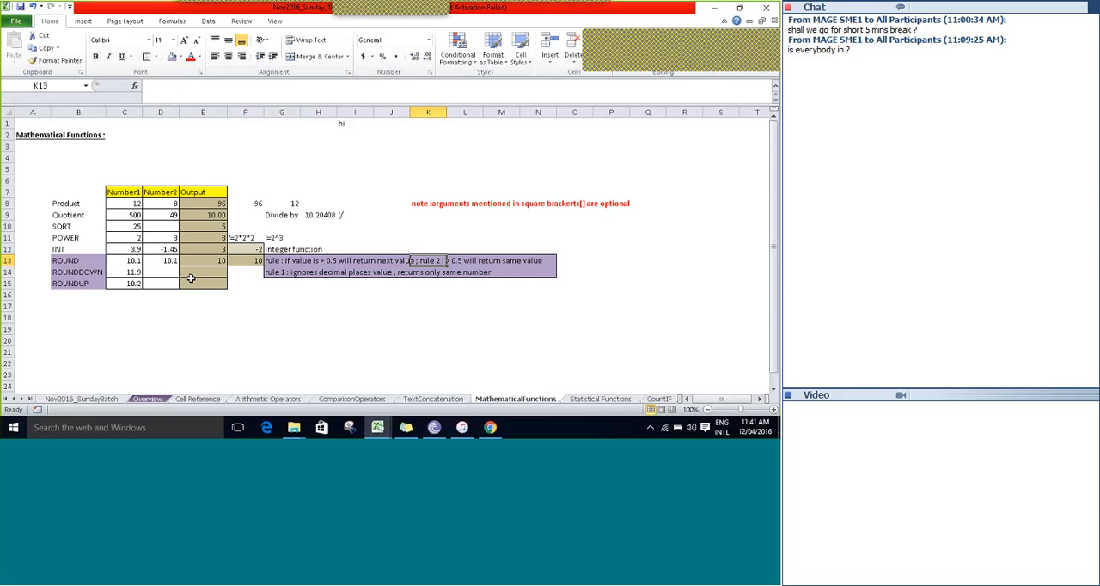
{"action": "key", "text": "Right"}
{"action": "key", "text": "Right"}
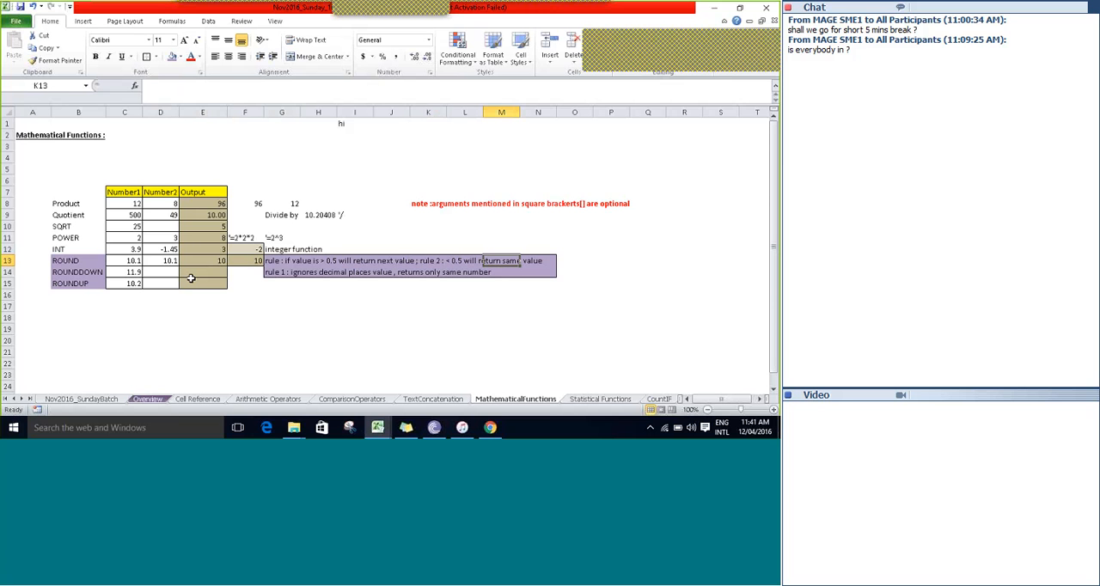
{"action": "key", "text": "Left"}
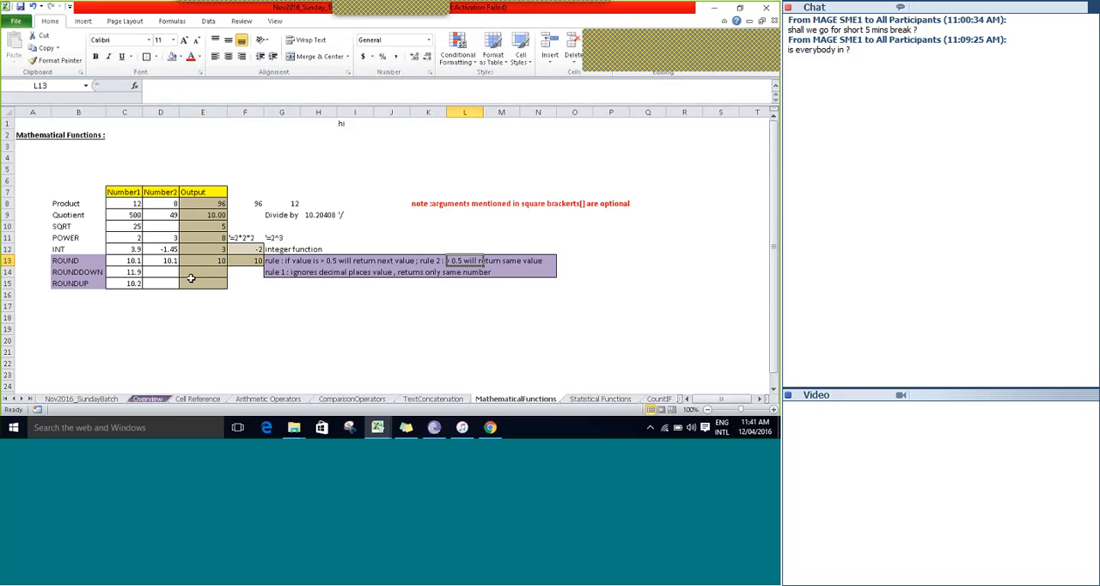
{"action": "key", "text": "Right"}
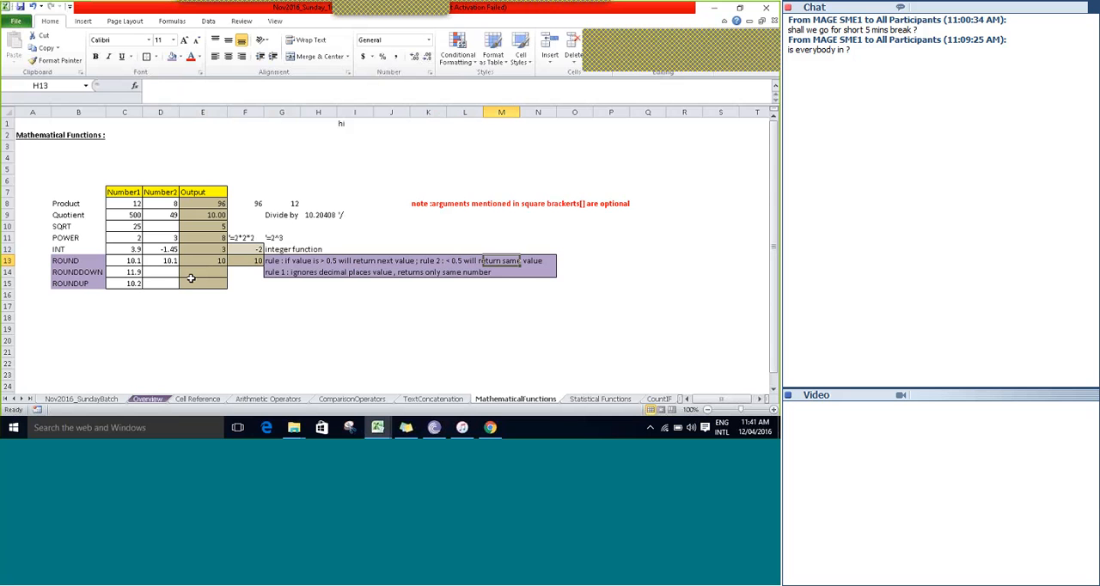
Set the ROUND row's Number2 value in D13 to 10.6.
{"action": "key", "text": "Left"}
{"action": "key", "text": "Left"}
{"action": "key", "text": "Left"}
{"action": "key", "text": "Left"}
{"action": "key", "text": "Left"}
{"action": "key", "text": "Left"}
{"action": "key", "text": "Left"}
{"action": "key", "text": "Left"}
{"action": "key", "text": "Left"}
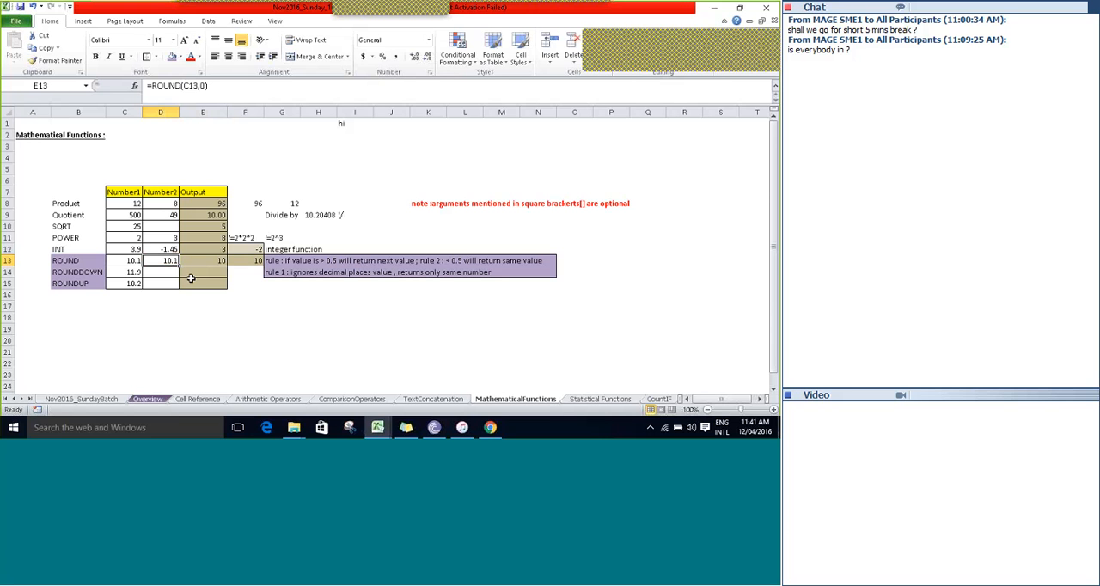
{"action": "type", "text": "10"}
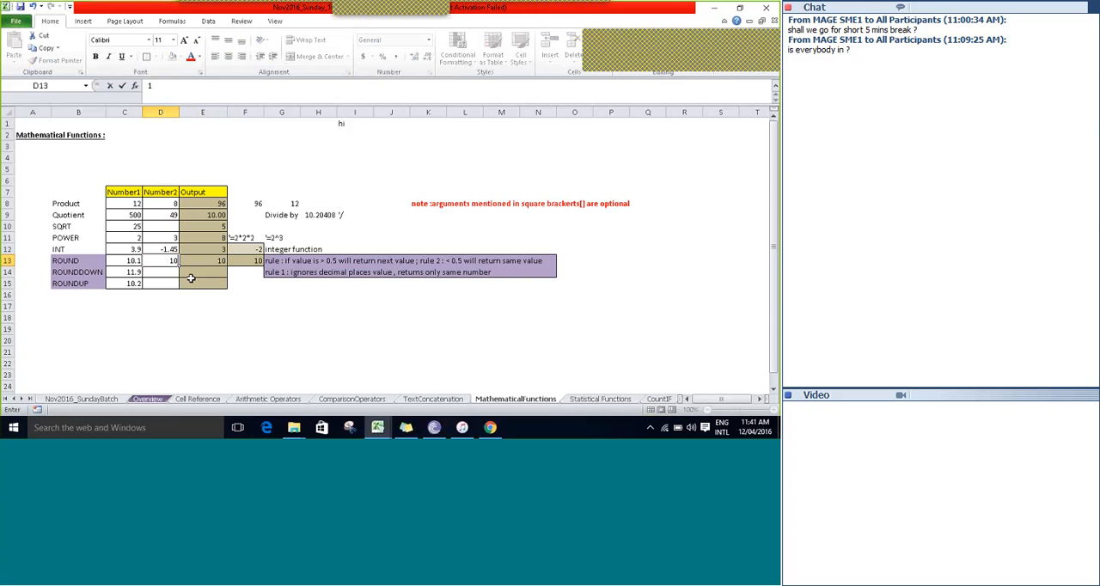
{"action": "type", "text": ".6"}
{"action": "key", "text": "Right"}
{"action": "key", "text": "Right"}
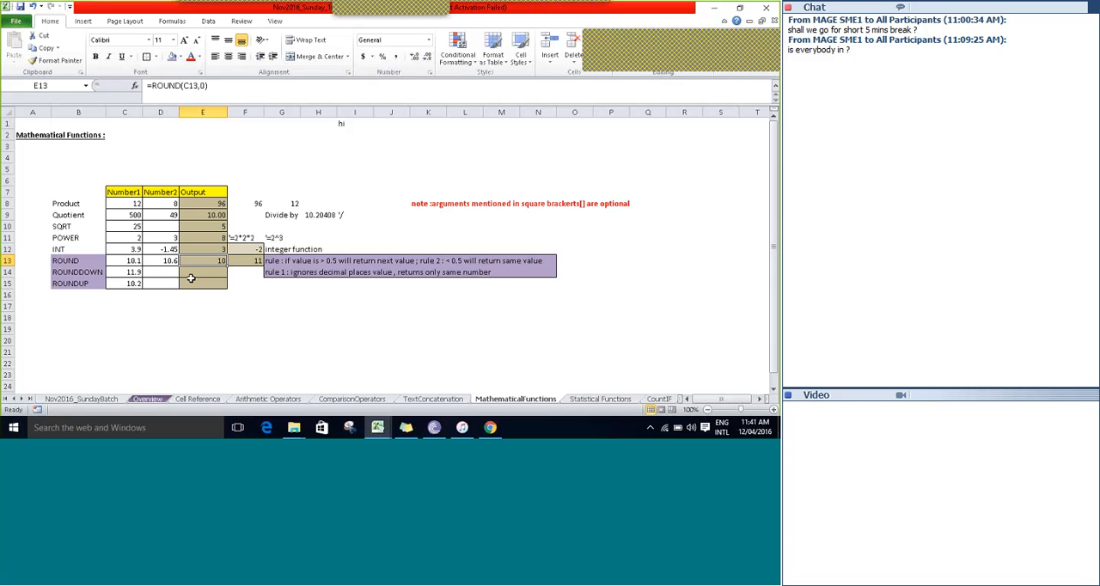
Inspect the ROUND formula in F13 and compare the outputs in E13 and F13 with the values in C13 and D13.
{"action": "key", "text": "F2"}
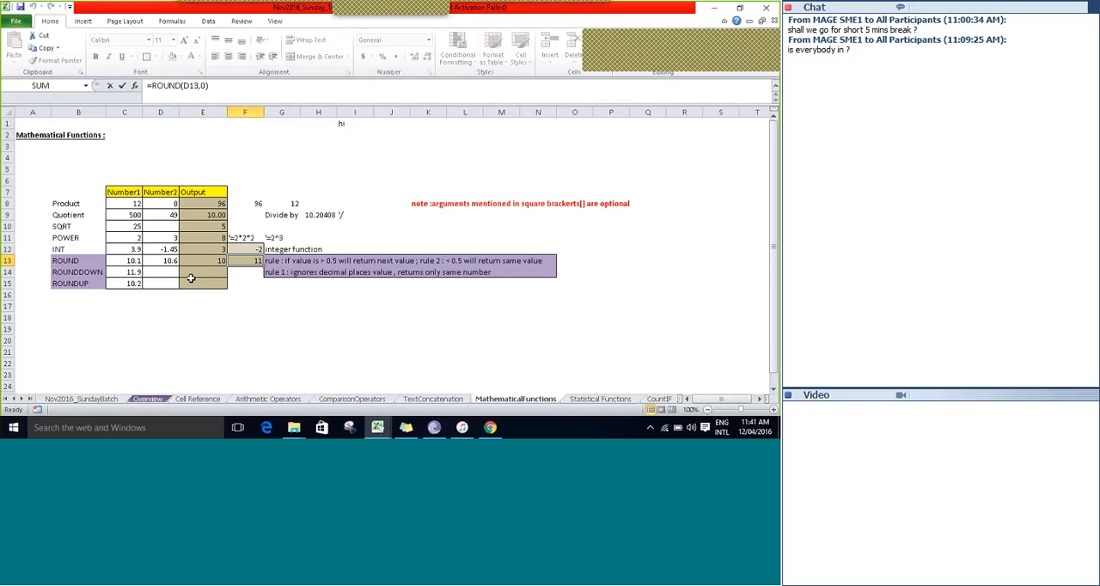
{"action": "key", "text": "Escape"}
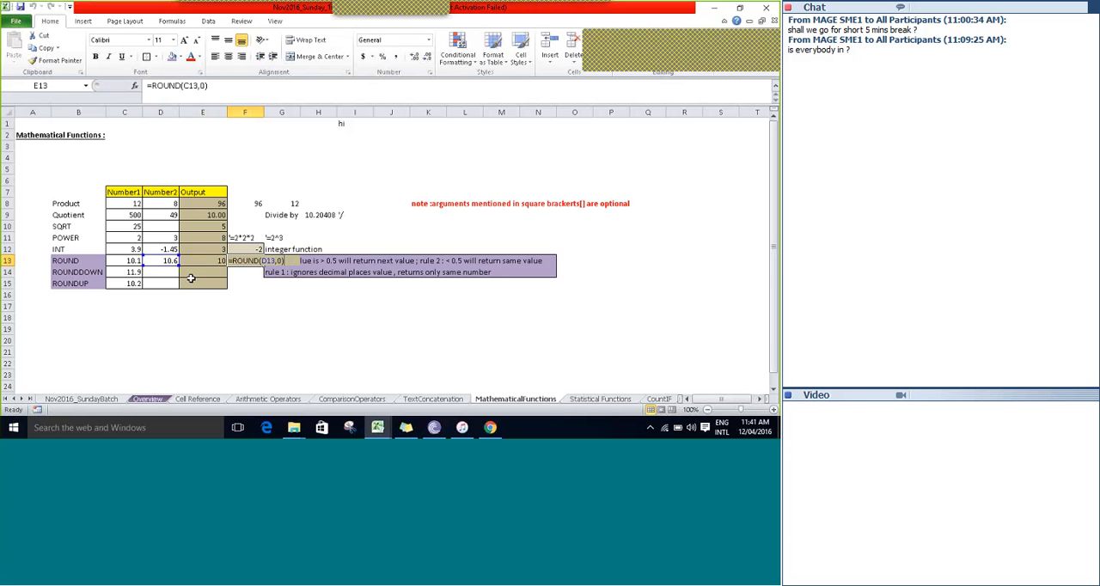
{"action": "key", "text": "Left"}
{"action": "key", "text": "Right"}
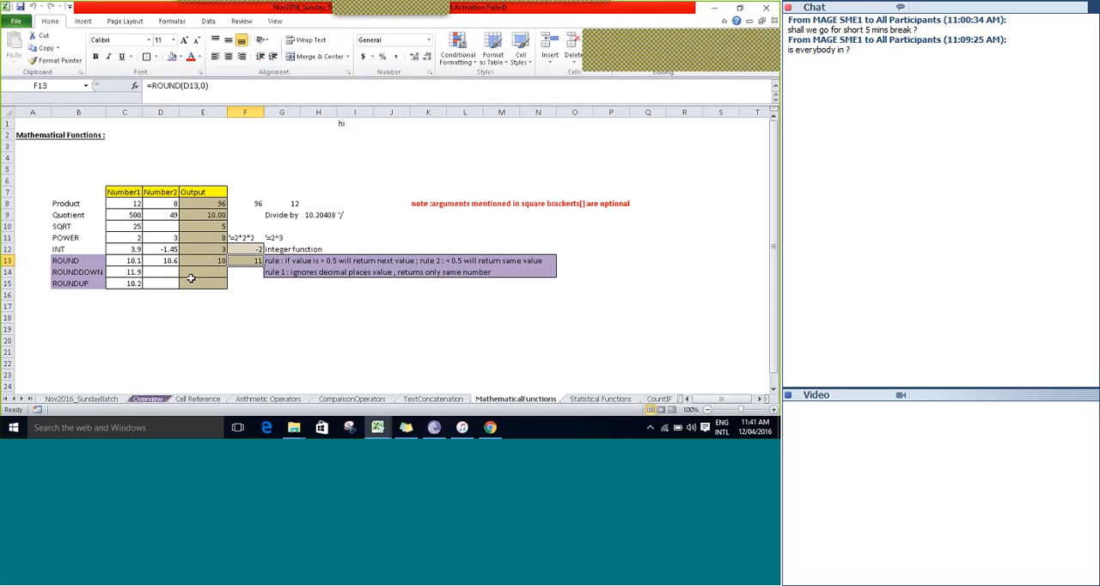
{"action": "key", "text": "Left"}
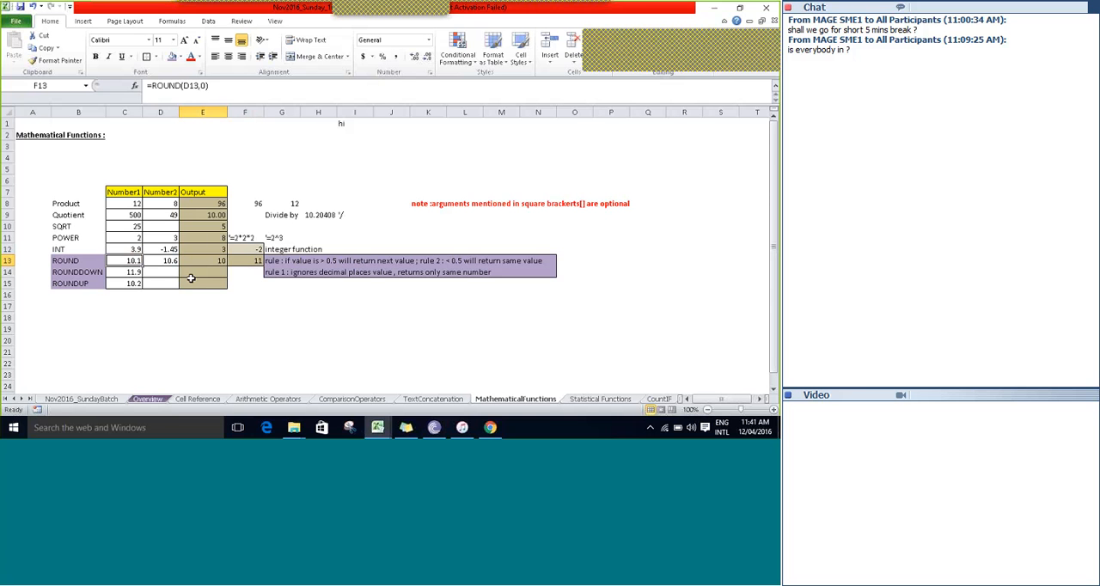
{"action": "key", "text": "Right"}
{"action": "key", "text": "Right"}
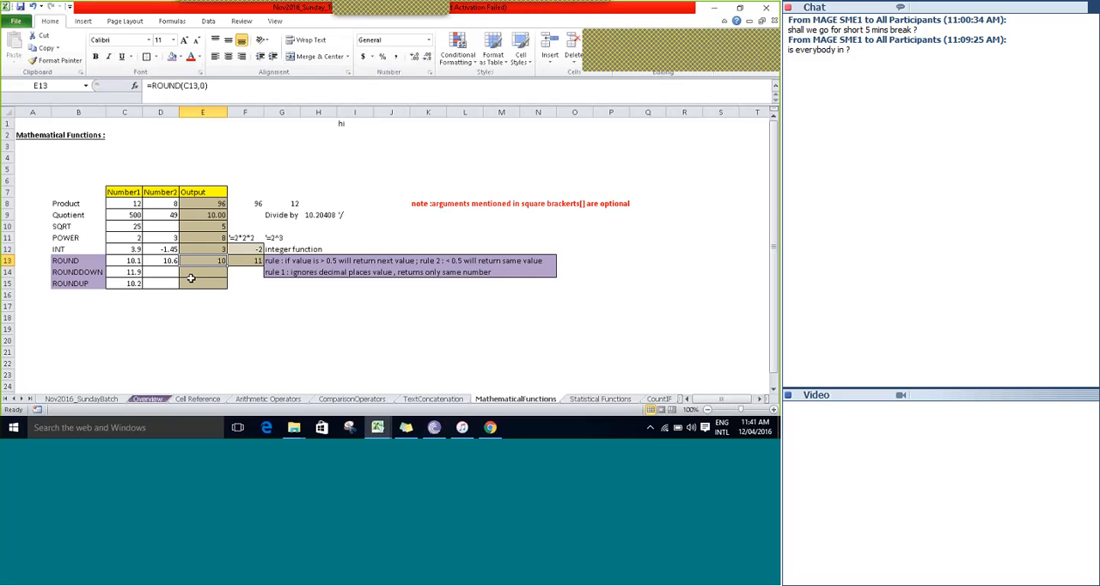
{"action": "key", "text": "Left"}
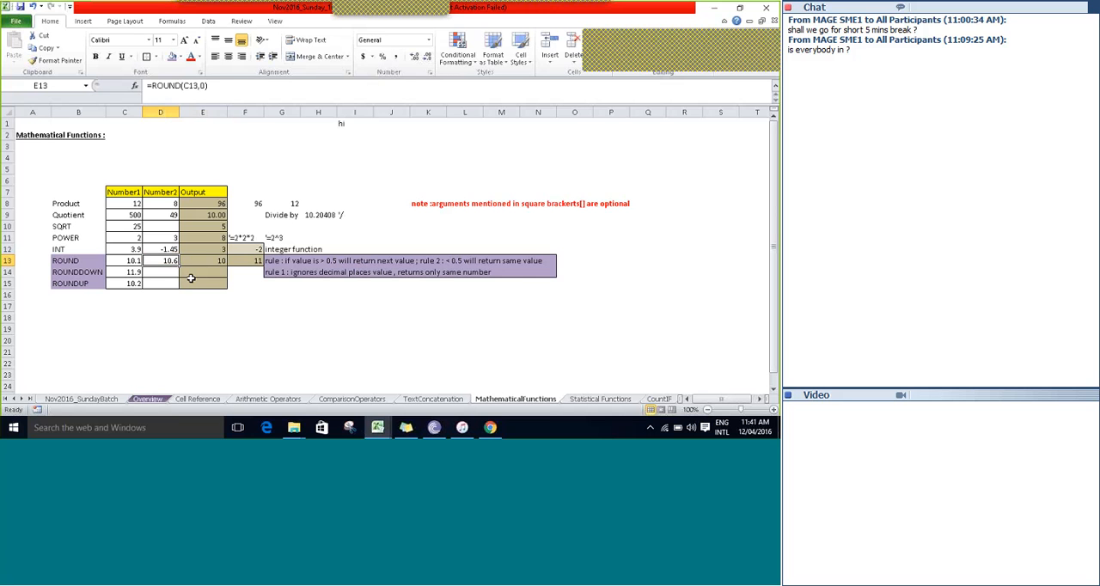
{"action": "key", "text": "Right"}
{"action": "key", "text": "Right"}
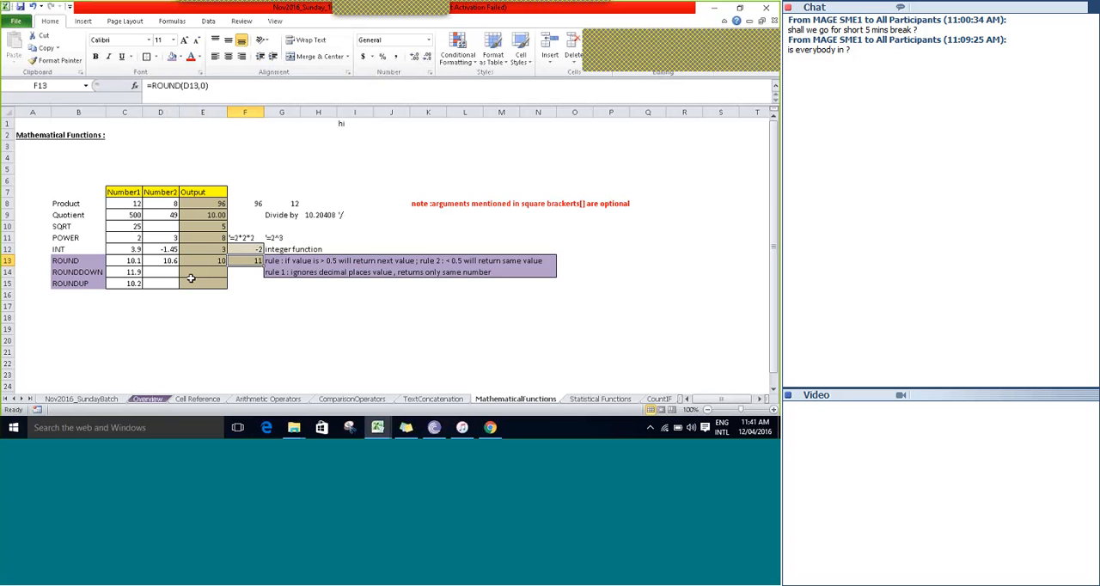
{"action": "key", "text": "Left"}
{"action": "key", "text": "Left"}
{"action": "key", "text": "Left"}
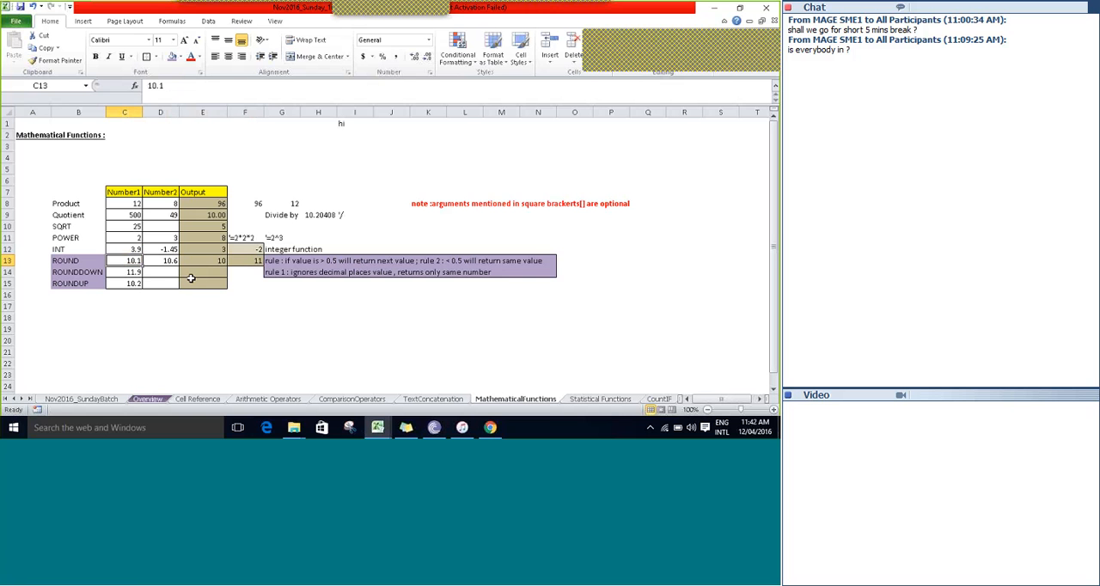
{"action": "key", "text": "Right"}
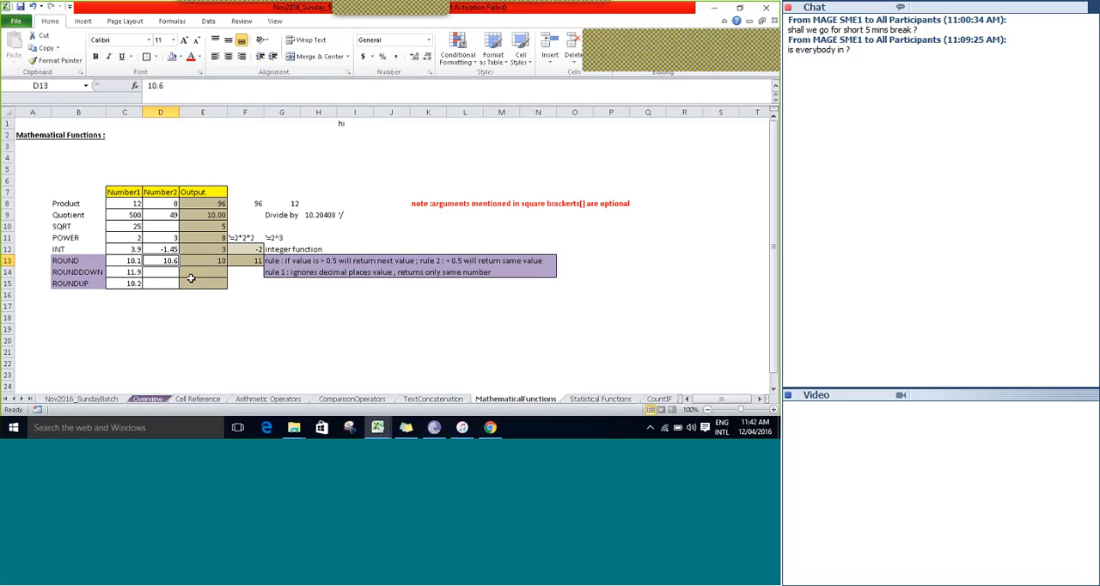
{"action": "key", "text": "Right"}
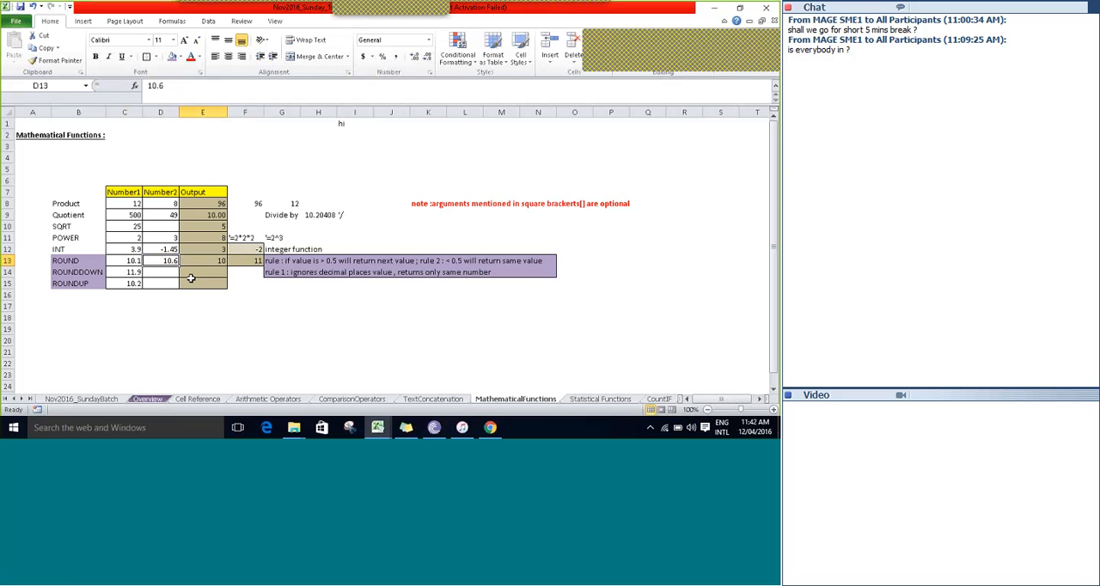
{"action": "key", "text": "Right"}
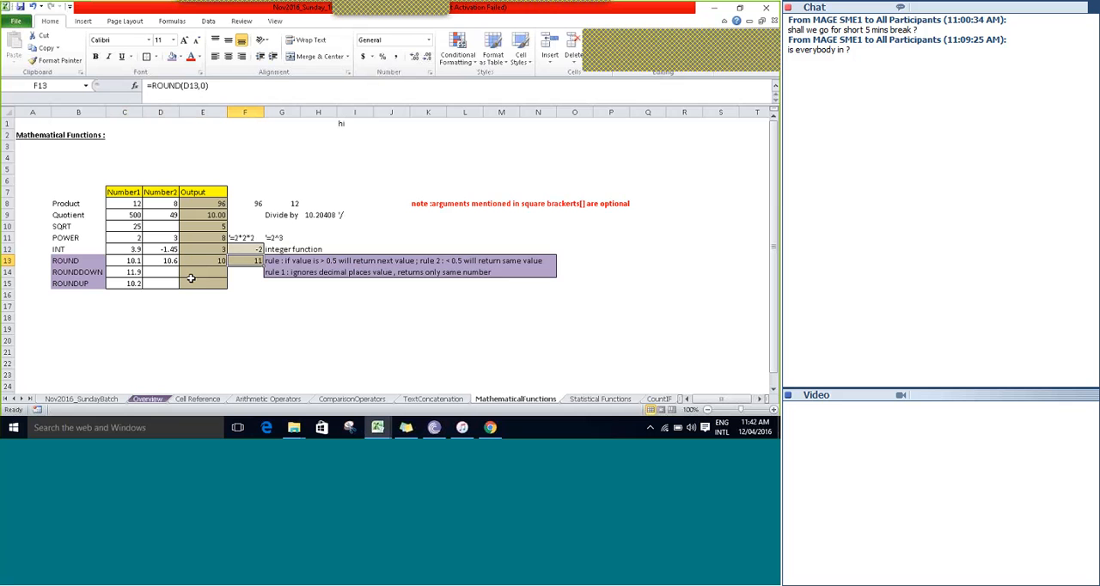
{"action": "key", "text": "Left"}
{"action": "key", "text": "Left"}
{"action": "key", "text": "Left"}
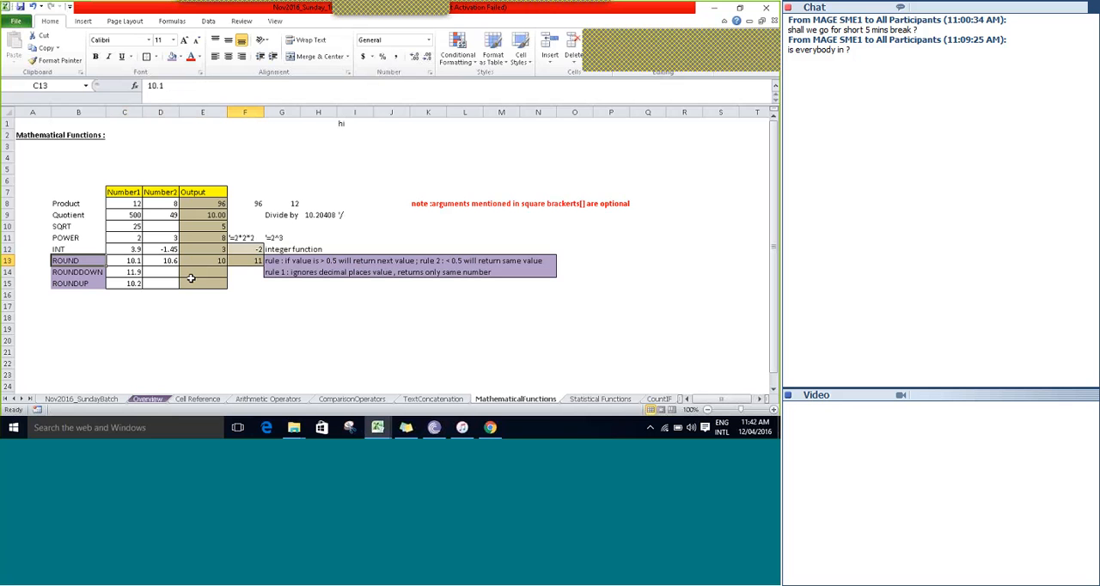
Reread the rounding rule in G13 for values above 0.5 and check it against the ROUND outputs.
{"action": "key", "text": "Right"}
{"action": "key", "text": "Right"}
{"action": "key", "text": "Right"}
{"action": "key", "text": "Right"}
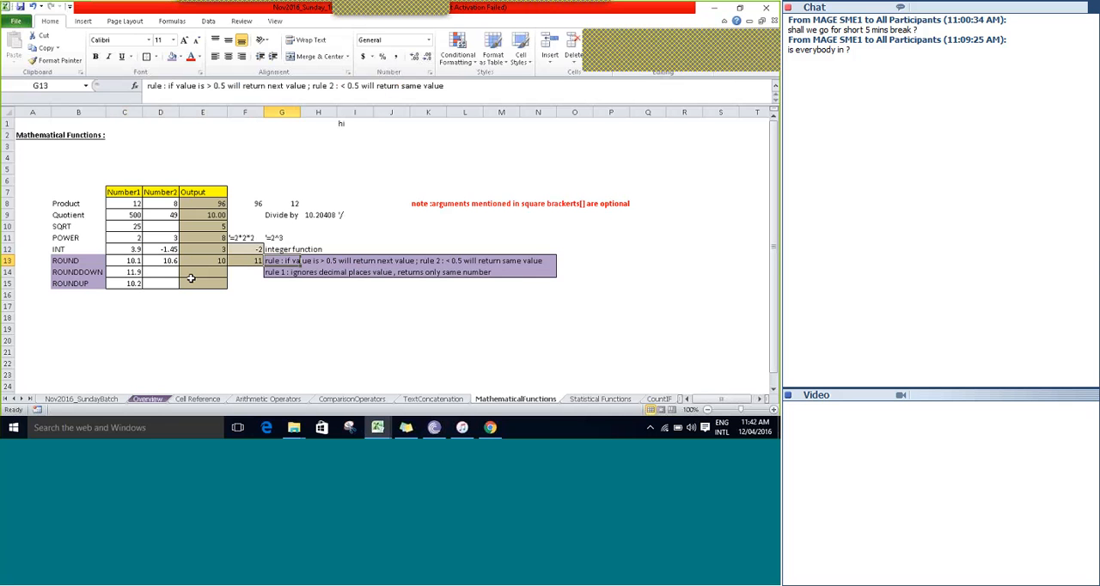
{"action": "key", "text": "Right"}
{"action": "key", "text": "Right"}
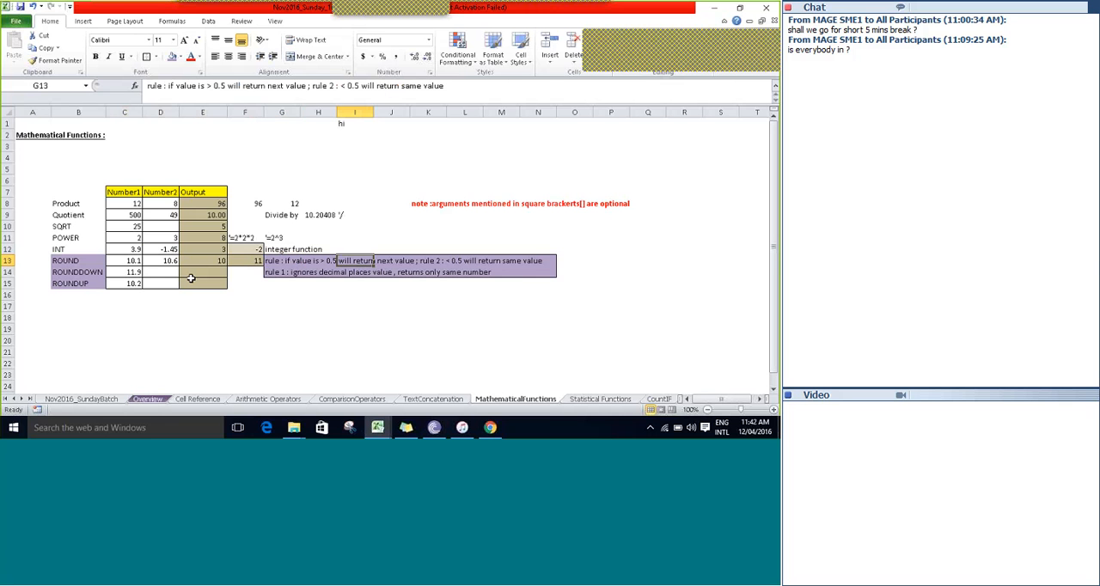
{"action": "key", "text": "Left"}
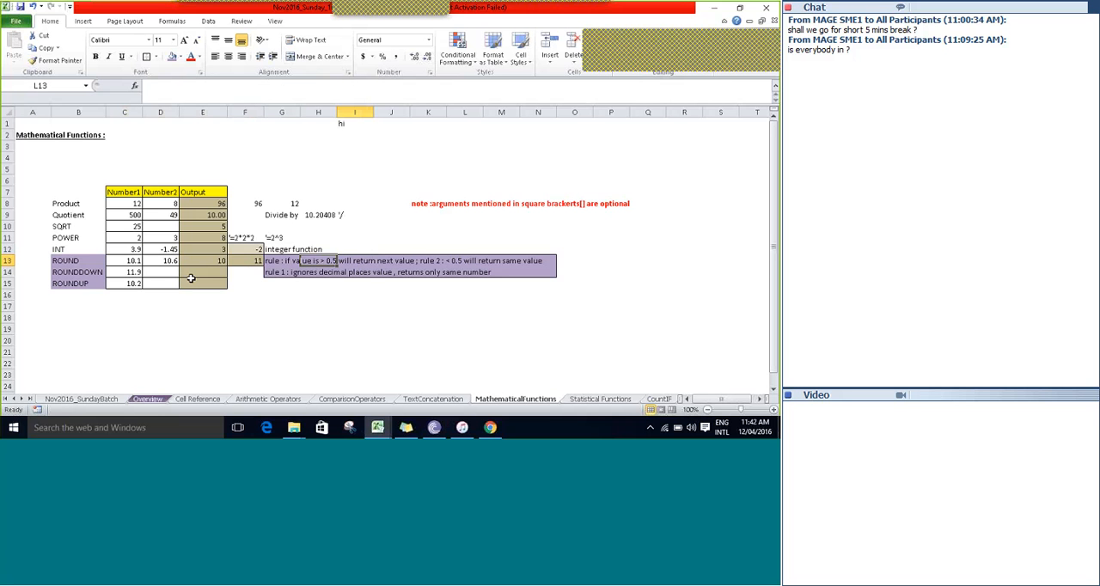
{"action": "key", "text": "Right"}
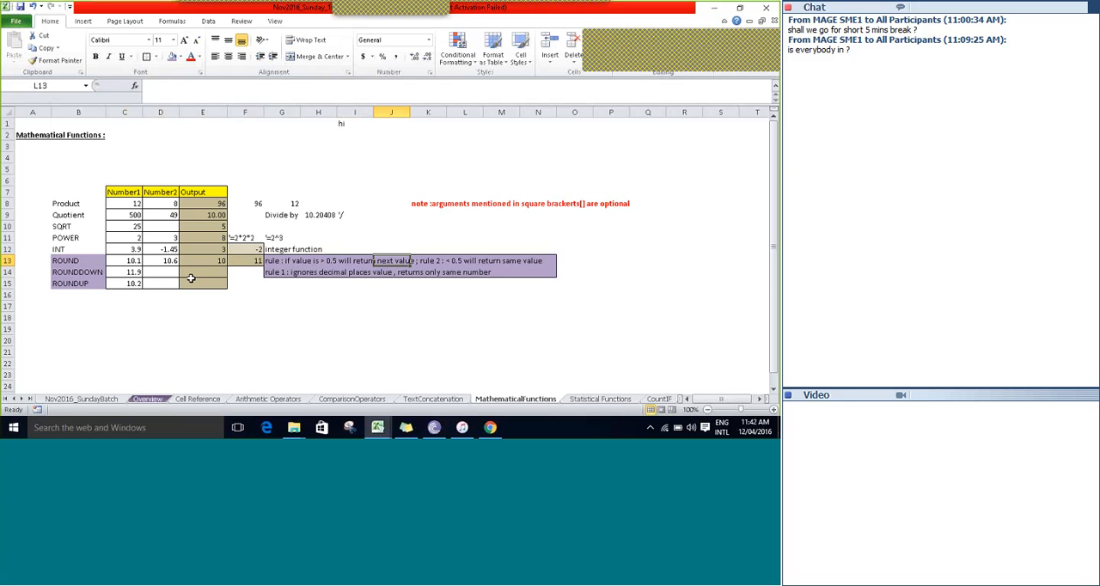
{"action": "key", "text": "Left"}
{"action": "key", "text": "Left"}
{"action": "key", "text": "Left"}
{"action": "key", "text": "Left"}
{"action": "key", "text": "Left"}
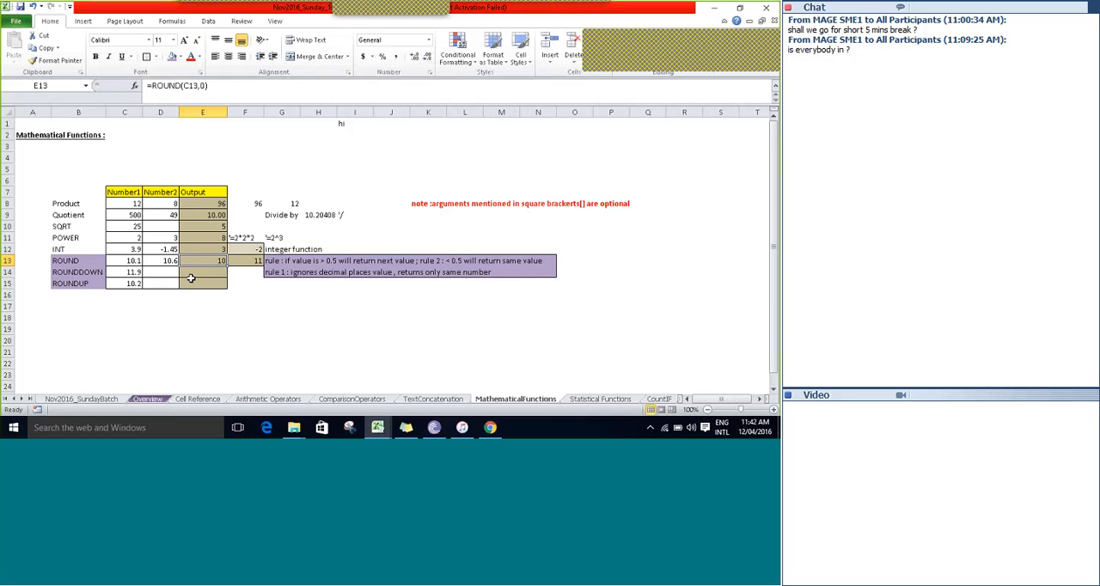
Select the ROUNDDOWN label cell B14.
{"action": "key", "text": "Down"}
{"action": "key", "text": "Left"}
{"action": "key", "text": "Left"}
{"action": "key", "text": "Left"}
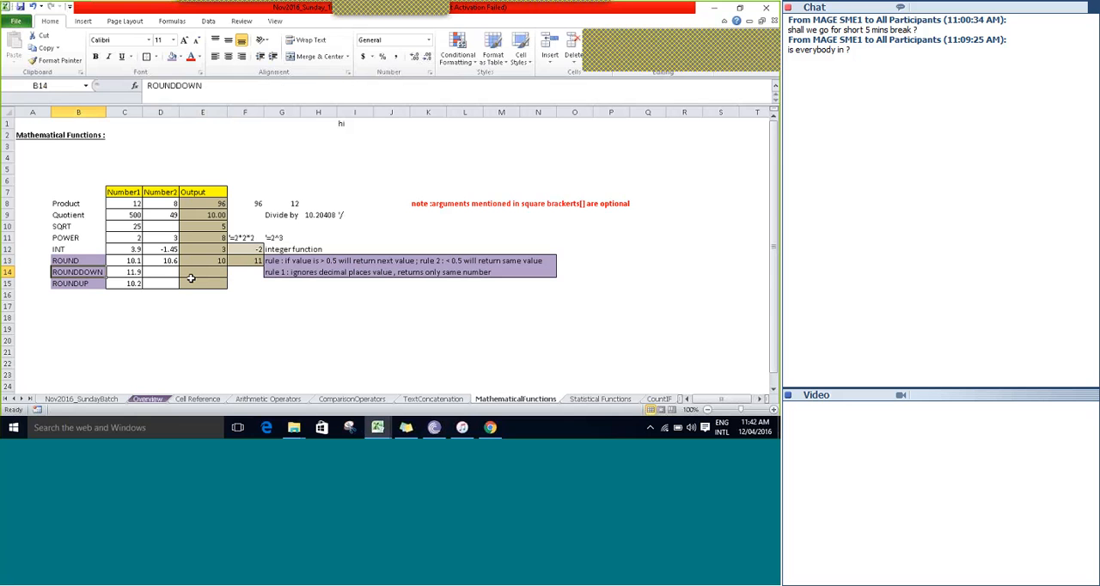
Enter =ROUNDDOWN(C14,0) as the ROUNDDOWN output in E14 and review the formula's arguments.
{"action": "left_click", "coordinate": [191, 275]}
{"action": "type", "text": "=ro"}
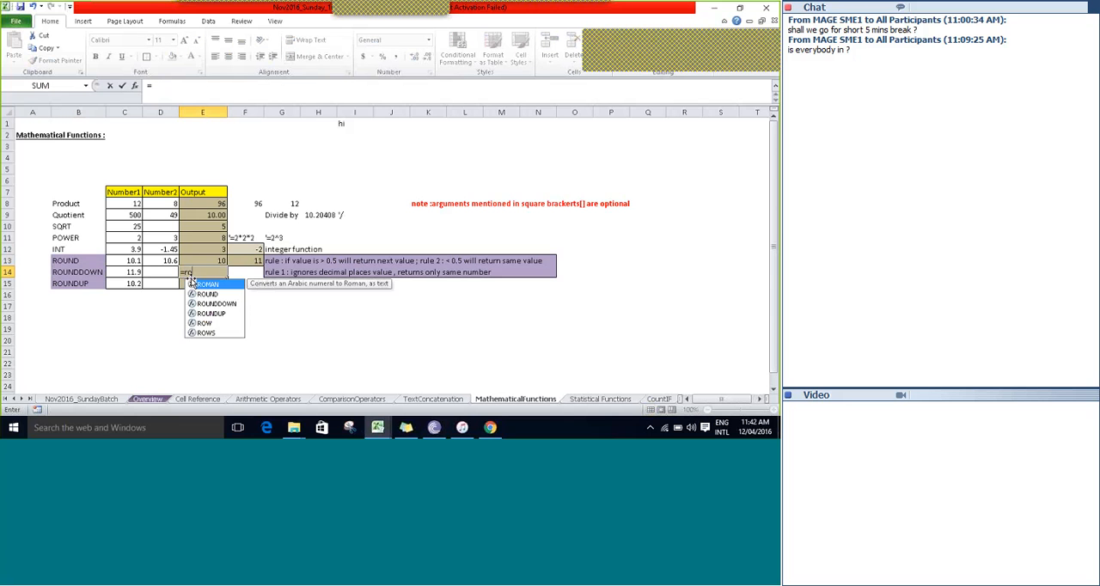
{"action": "type", "text": "und"}
{"action": "key", "text": "Down"}
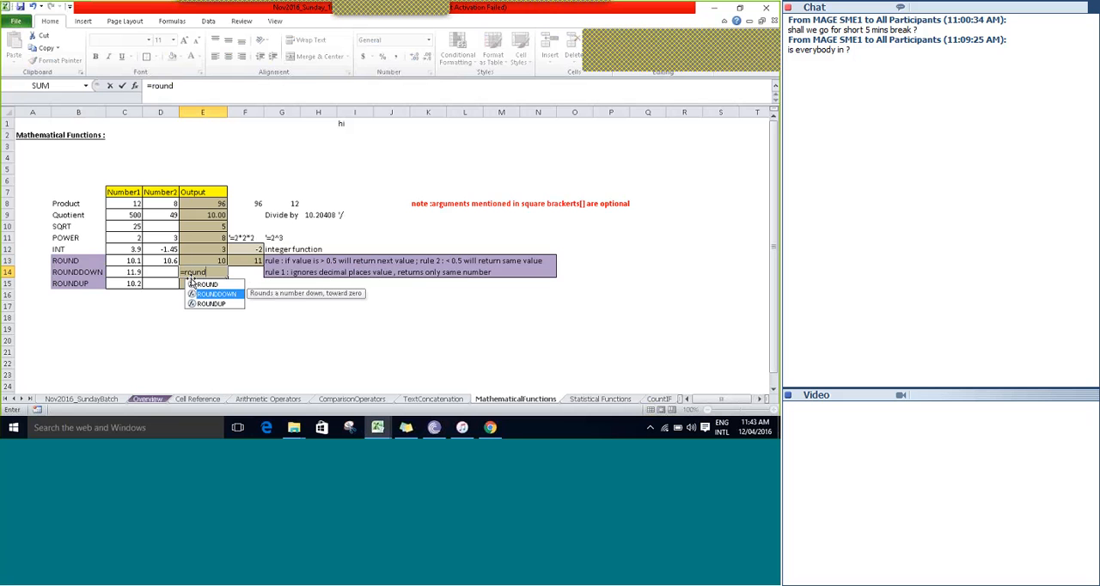
{"action": "key", "text": "Tab"}
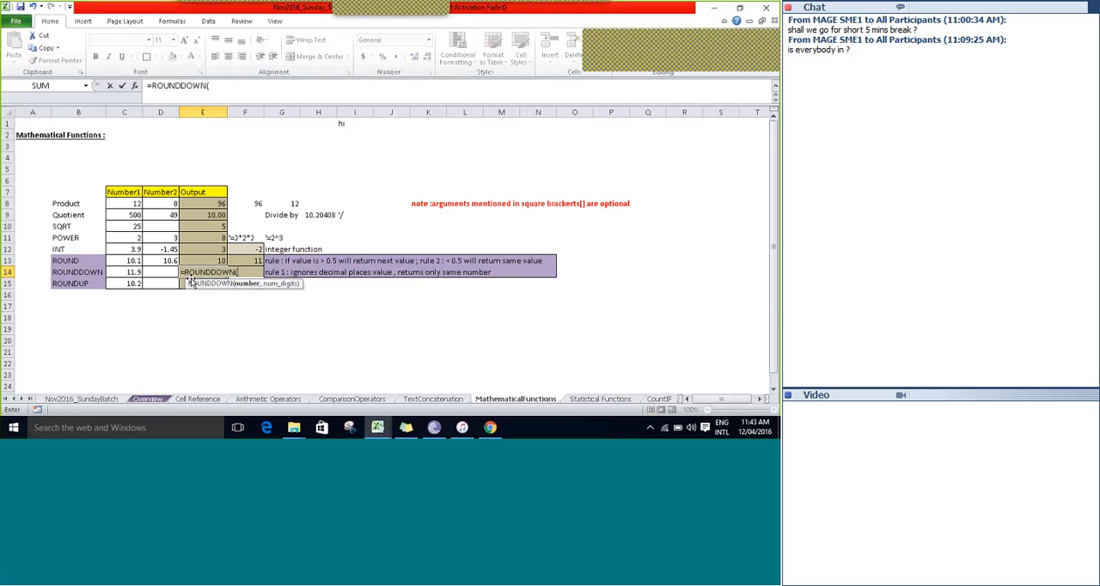
{"action": "key", "text": "Left"}
{"action": "key", "text": "Left"}
{"action": "type", "text": ",0)"}
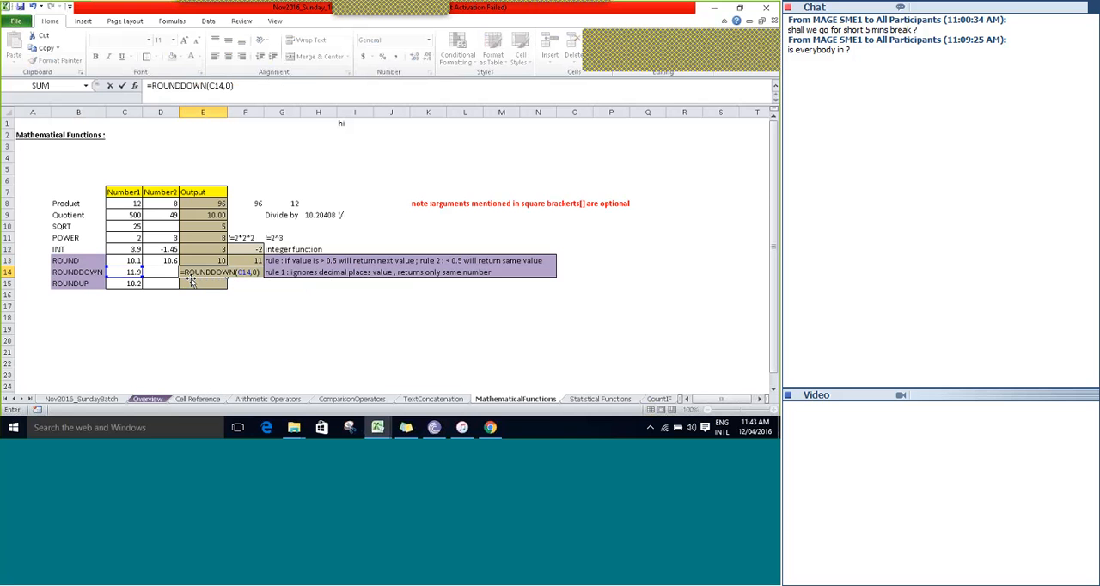
{"action": "key", "text": "ctrl+Return"}
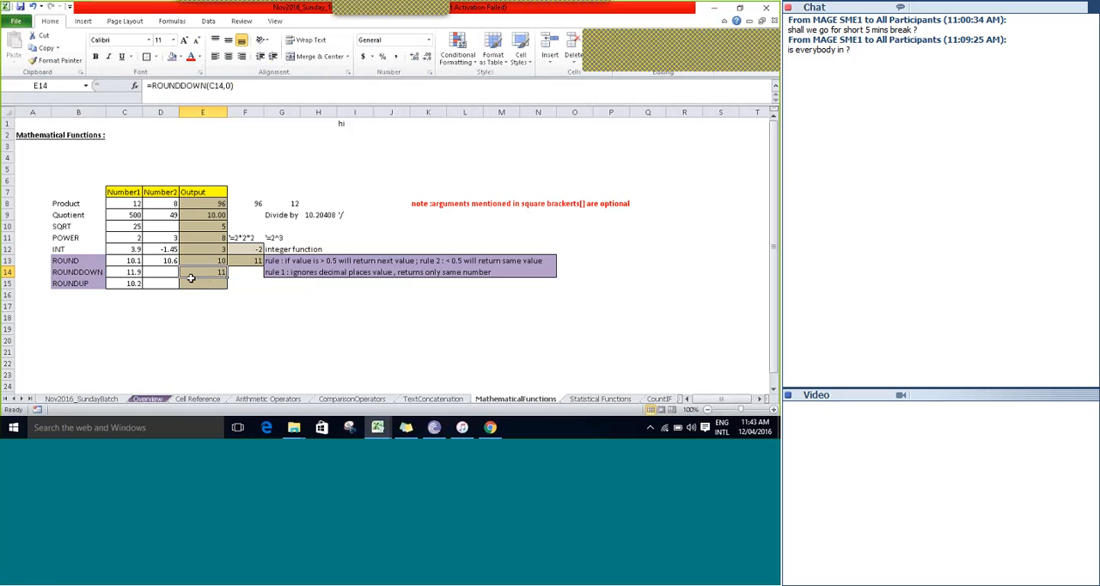
{"action": "double_click", "coordinate": [191, 275]}
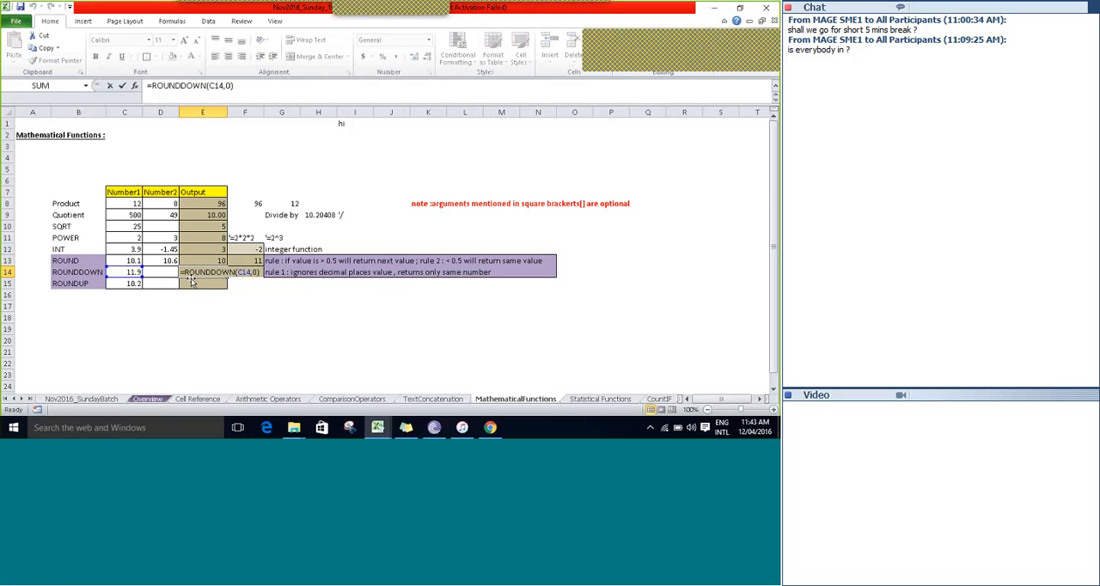
{"action": "key", "text": "Escape"}
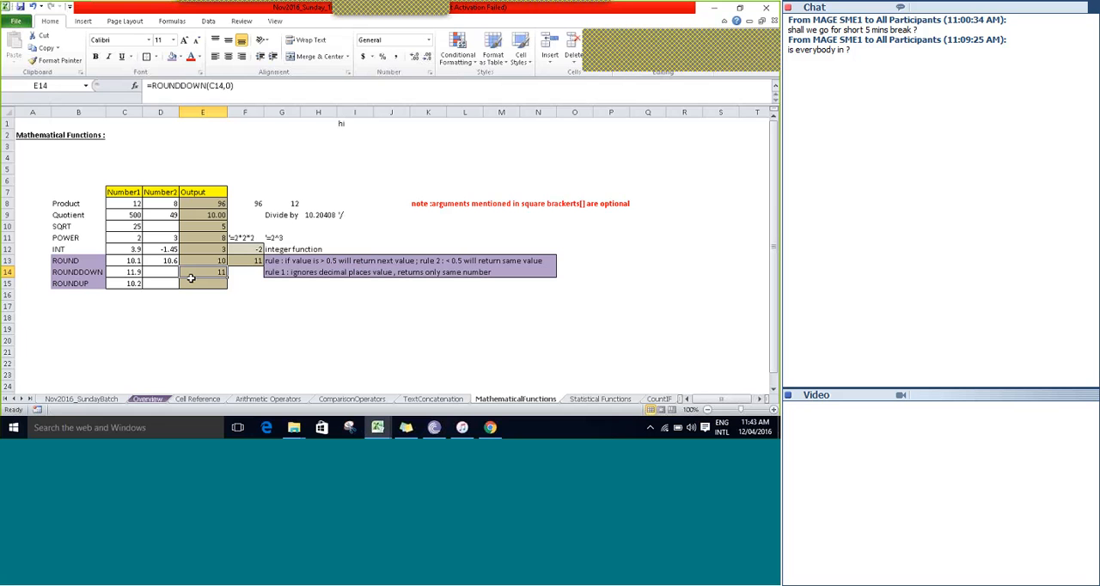
Test the ROUNDDOWN output with the Number1 value in C14 set to 11.8 and 11.4.
{"action": "key", "text": "Left"}
{"action": "key", "text": "Left"}
{"action": "type", "text": "11.8"}
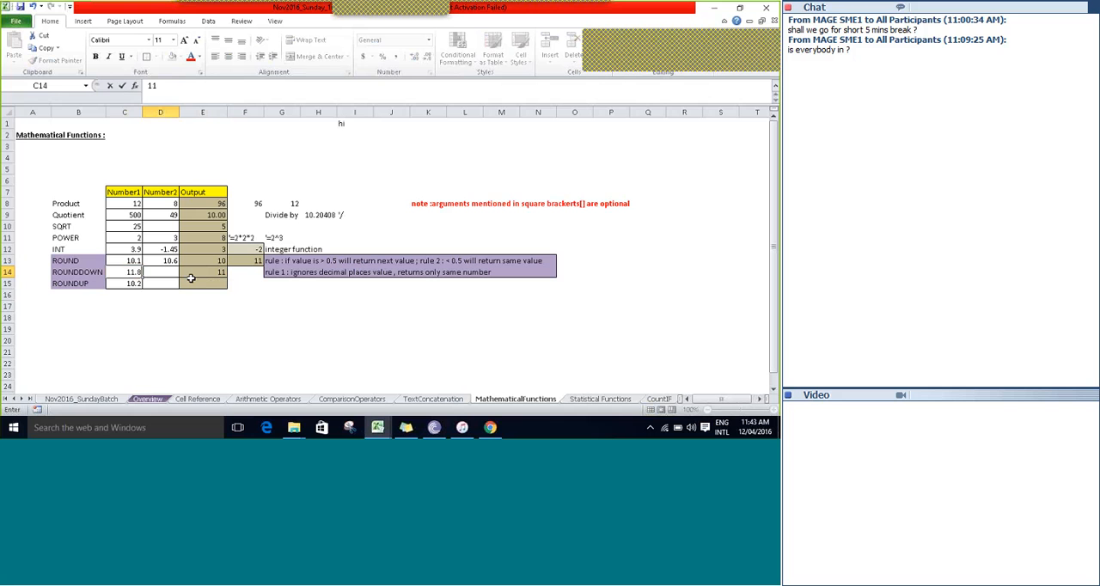
{"action": "key", "text": "Tab"}
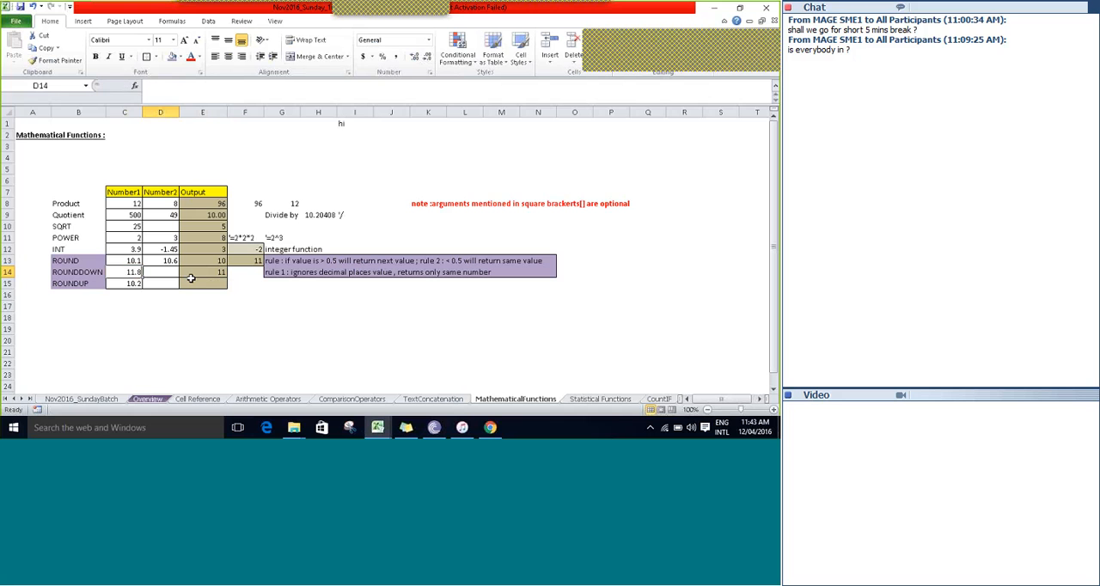
{"action": "key", "text": "Left"}
{"action": "type", "text": "11"}
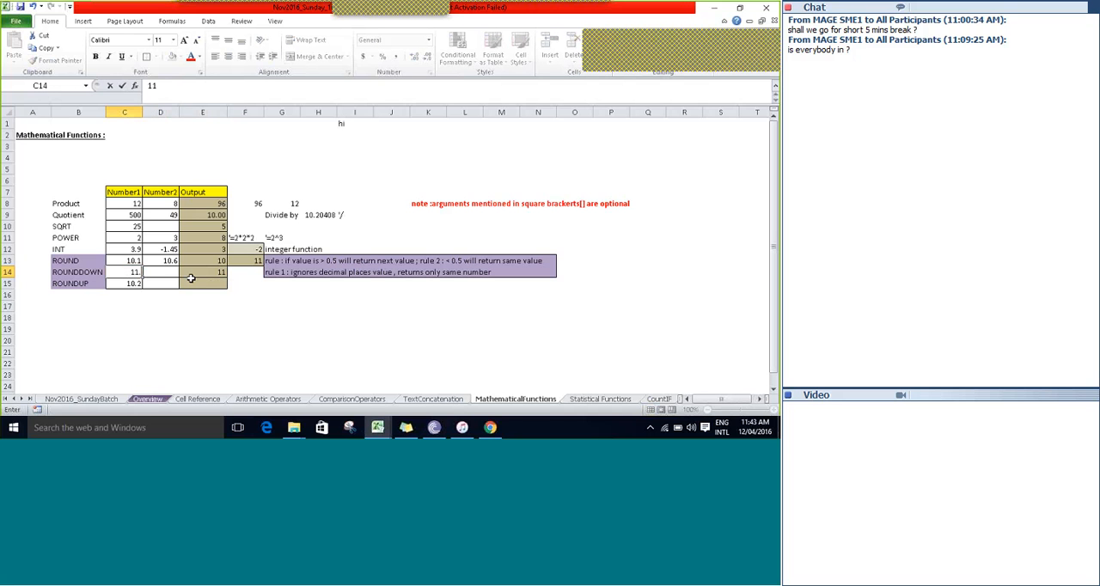
{"action": "type", "text": ".4"}
{"action": "key", "text": "Tab"}
Set the ROUNDDOWN row's Number1 value in C14 to 11.1.
{"action": "key", "text": "Left"}
{"action": "type", "text": "11.1"}
{"action": "key", "text": "Tab"}
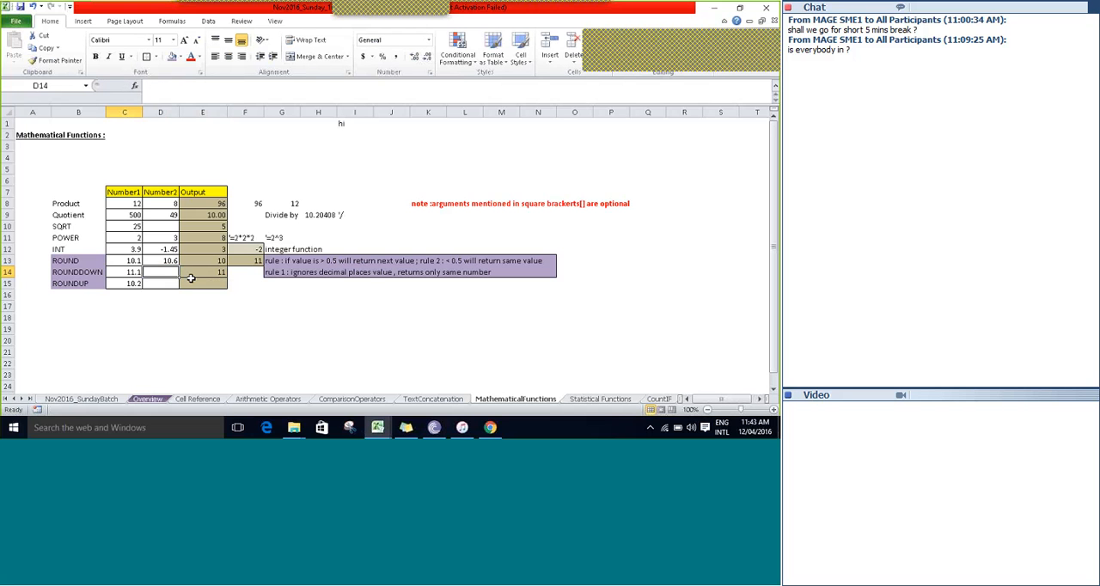
Remove the arguments from the ROUNDDOWN formula in E14 and rebuild it as =ROUNDDOWN(C14,0).
{"action": "double_click", "coordinate": [191, 276]}
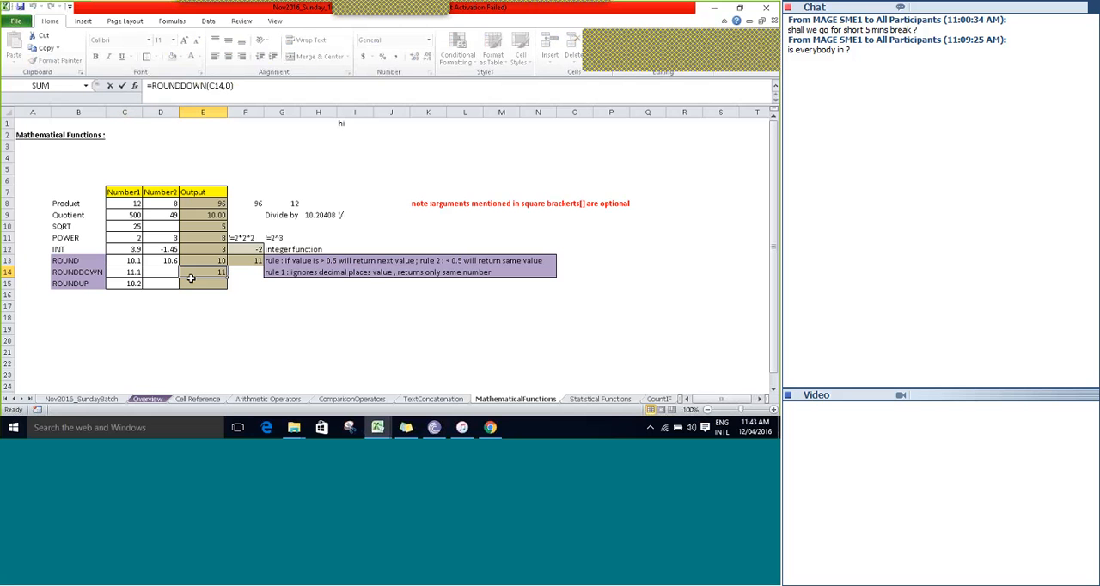
{"action": "key", "text": "BackSpace"}
{"action": "key", "text": "BackSpace"}
{"action": "key", "text": "BackSpace"}
{"action": "key", "text": "BackSpace"}
{"action": "key", "text": "BackSpace"}
{"action": "key", "text": "BackSpace"}
{"action": "key", "text": "BackSpace"}
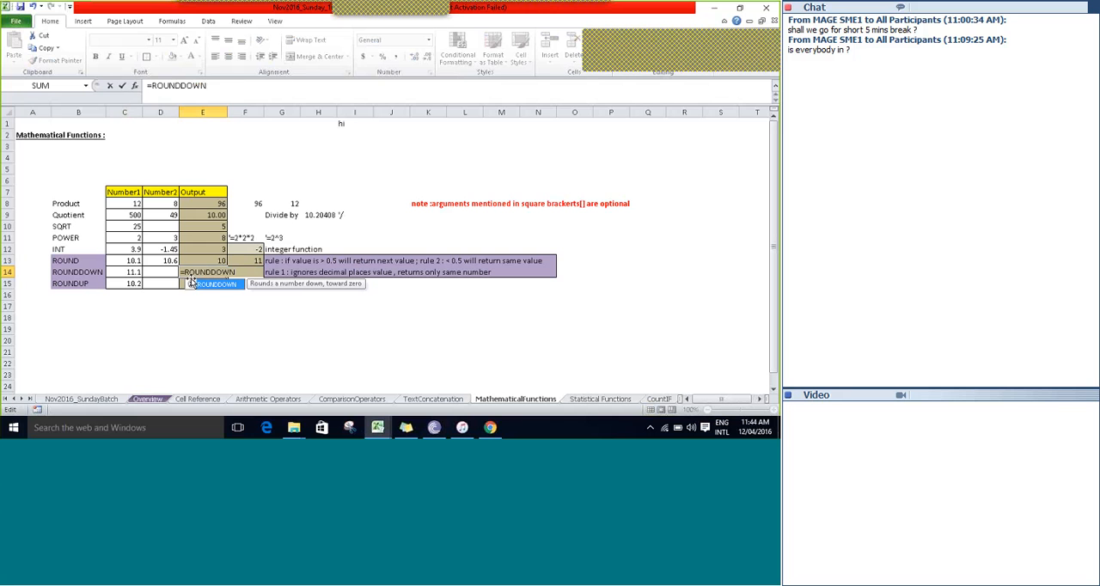
{"action": "type", "text": "("}
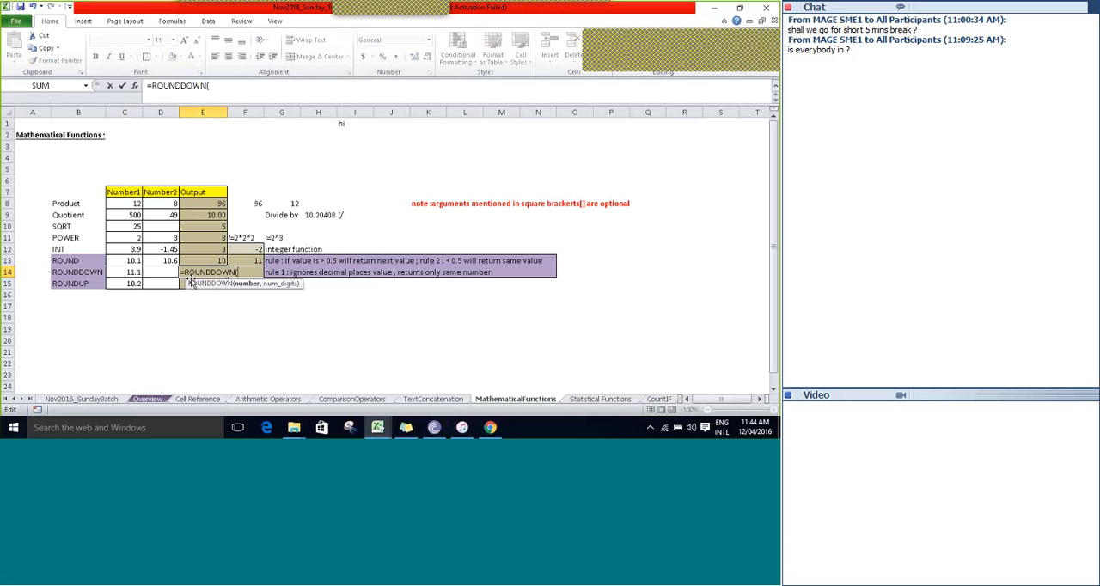
{"action": "key", "text": "Left"}
{"action": "key", "text": "Left"}
{"action": "type", "text": ",0)"}
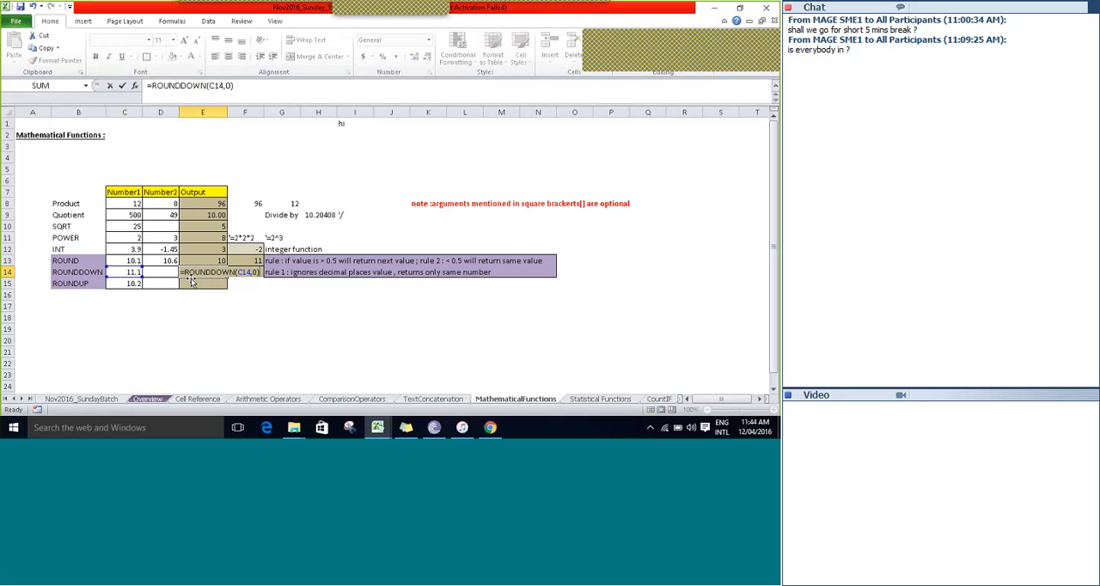
{"action": "key", "text": "Return"}
Enter =ROUNDUP(C15,0) as the ROUNDUP output in E15.
{"action": "type", "text": "="}
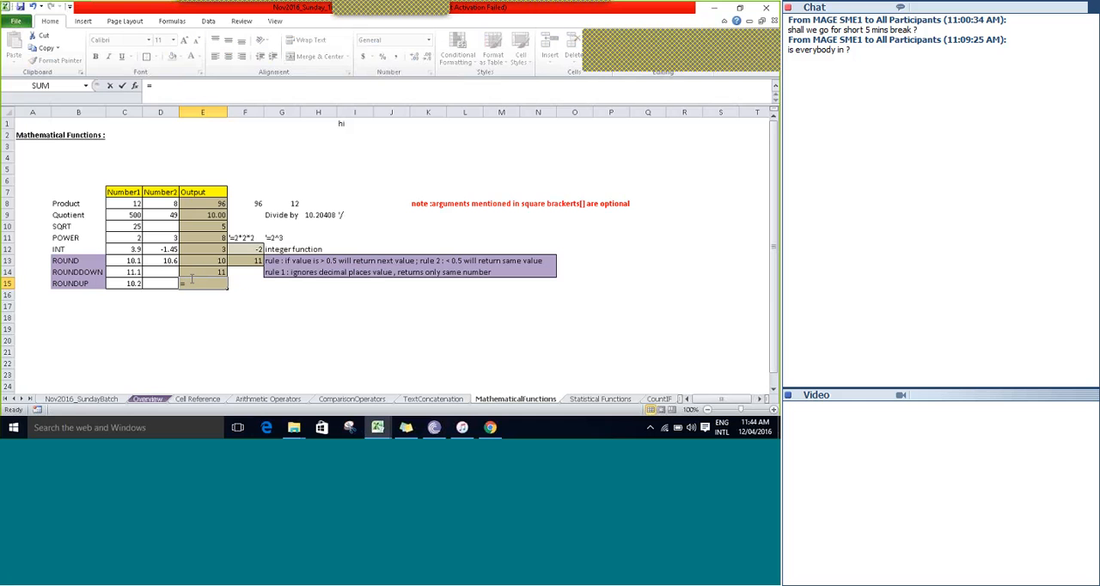
{"action": "type", "text": "round"}
{"action": "key", "text": "Down"}
{"action": "key", "text": "Down"}
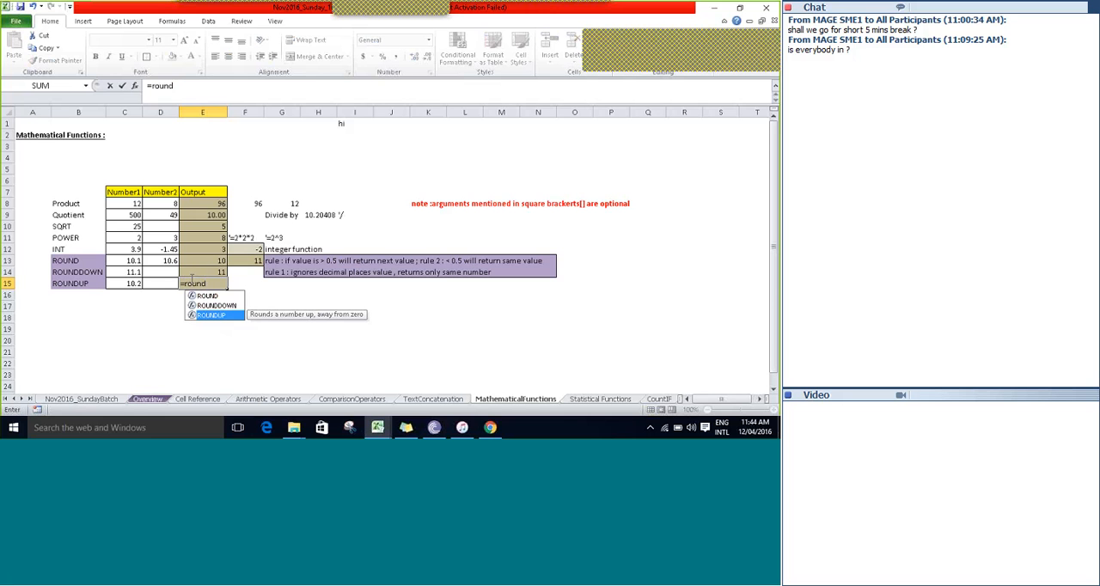
{"action": "key", "text": "Tab"}
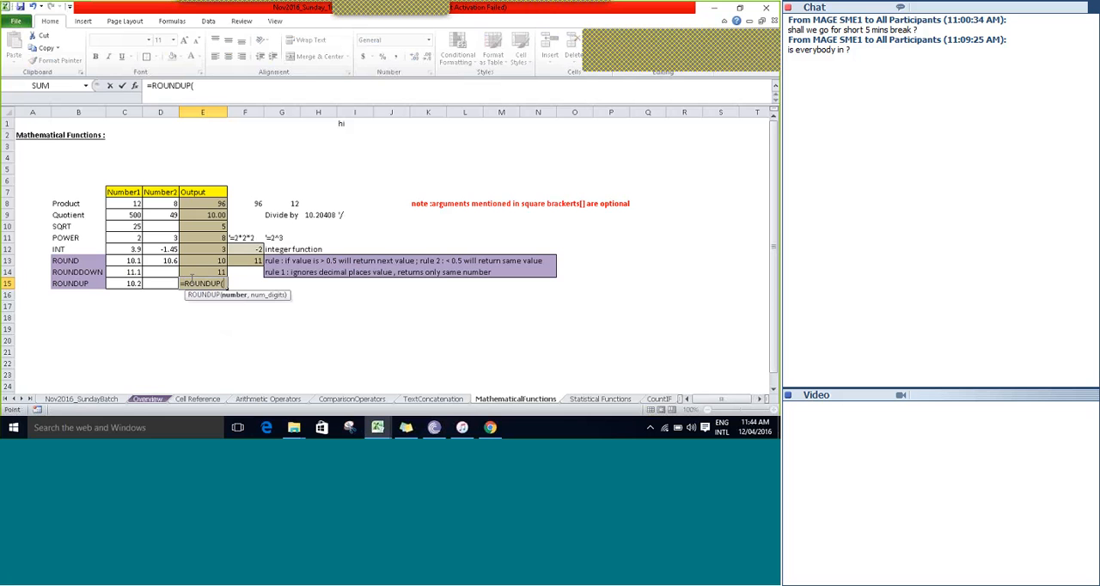
{"action": "key", "text": "Left"}
{"action": "key", "text": "Left"}
{"action": "type", "text": ","}
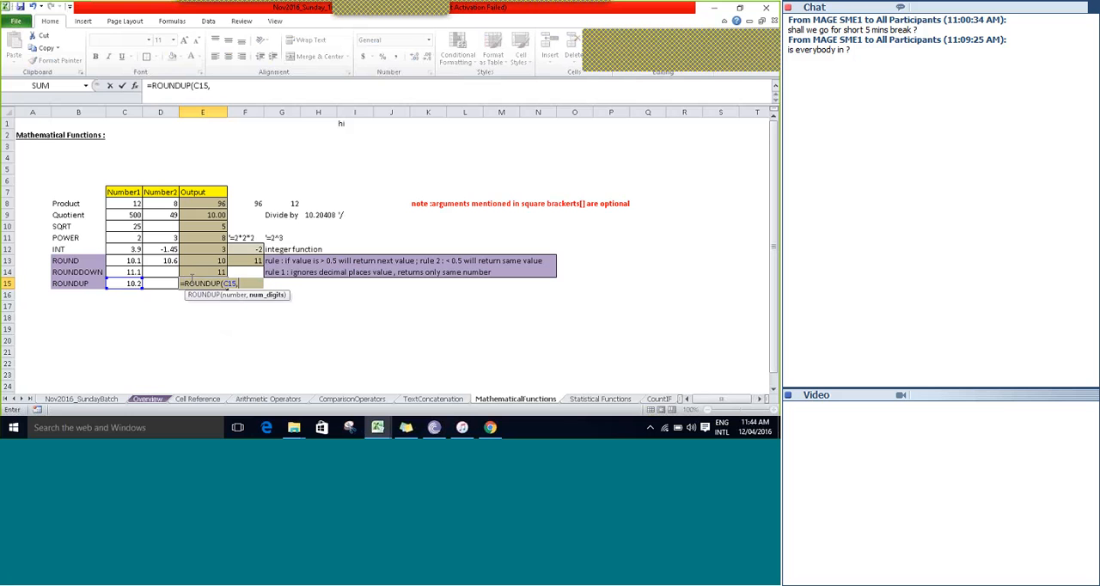
{"action": "type", "text": "0"}
{"action": "key", "text": "ctrl+Return"}
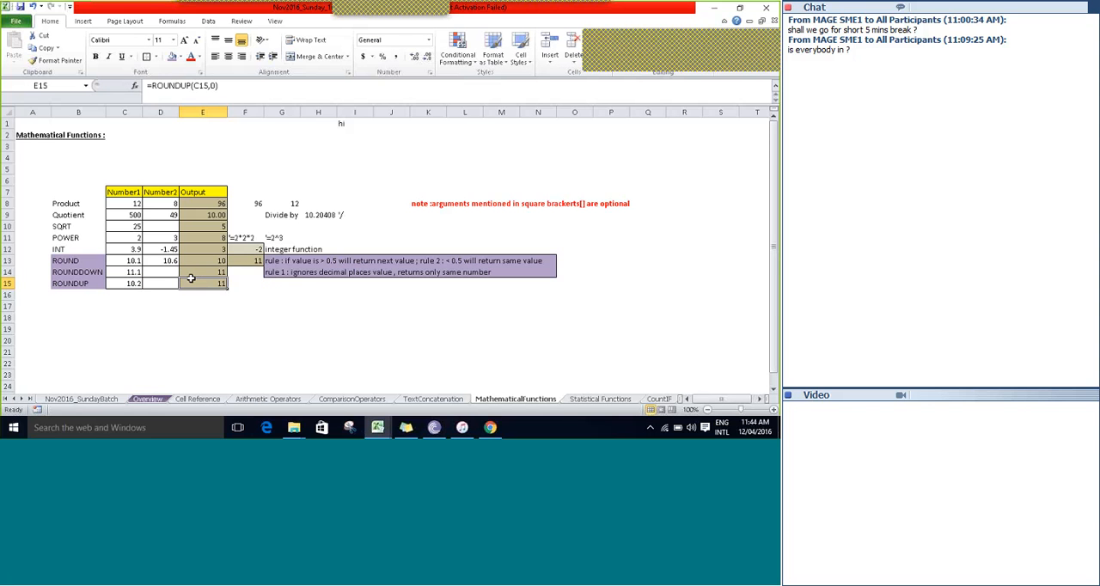
Test the ROUNDUP output with the Number1 value in C15 set to 10.6 and 10.2.
{"action": "key", "text": "Left"}
{"action": "key", "text": "Left"}
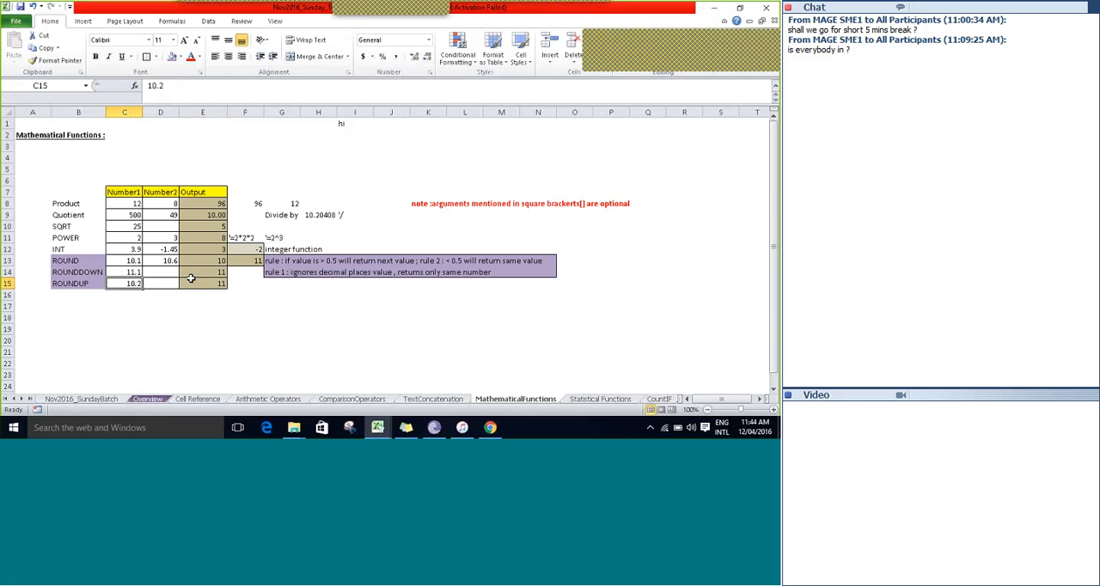
{"action": "key", "text": "Right"}
{"action": "key", "text": "Right"}
{"action": "type", "text": "10"}
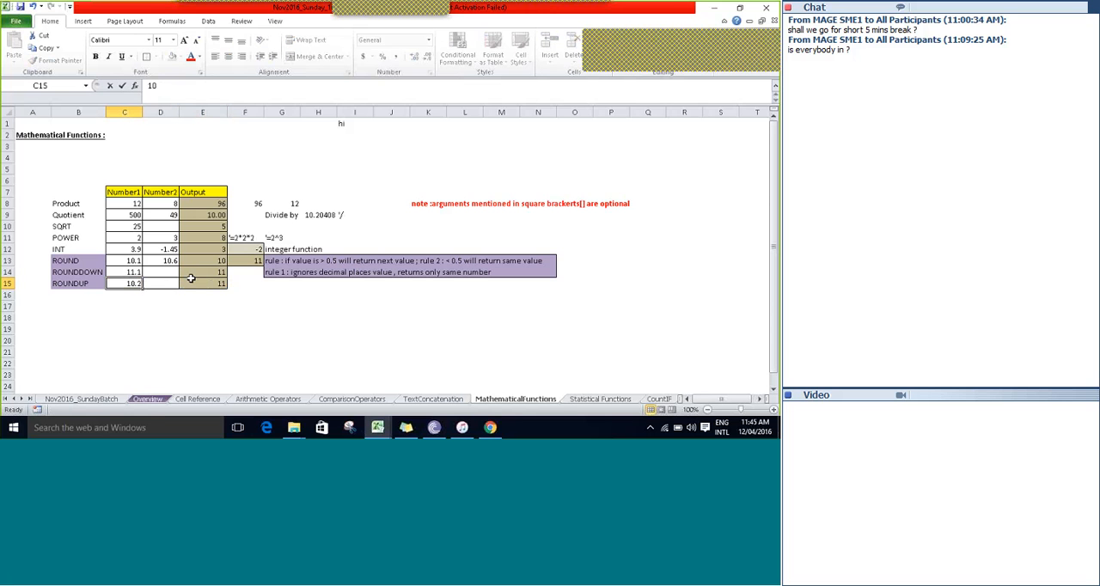
{"action": "type", "text": ".6"}
{"action": "key", "text": "ctrl+Return"}
{"action": "type", "text": "10.2"}
{"action": "key", "text": "ctrl+Return"}
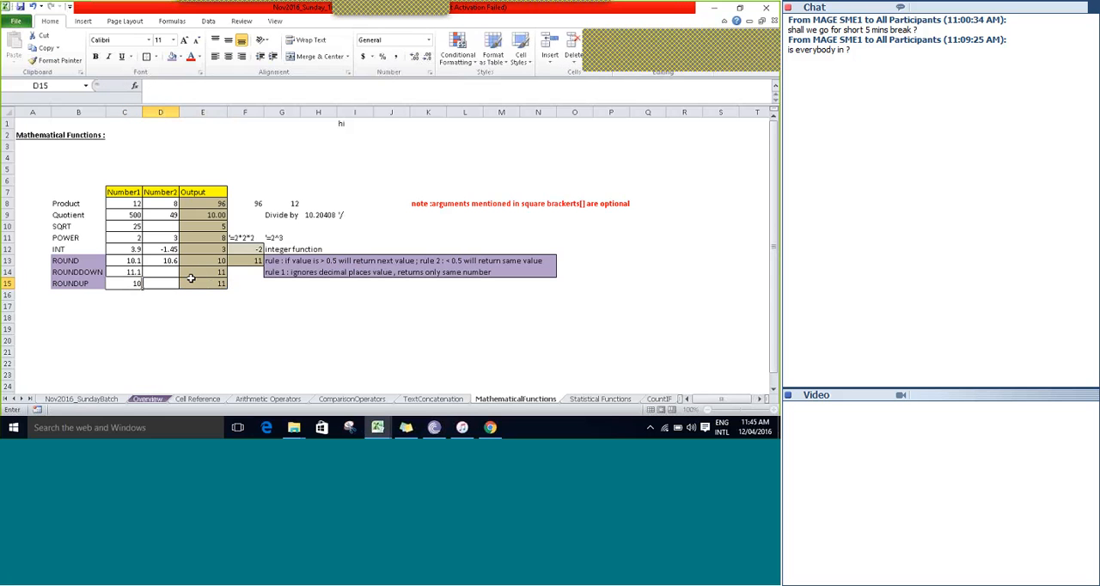
Set the ROUNDUP row's Number1 value in C15 to 11.1, matching the ROUNDDOWN row's input.
{"action": "key", "text": "Up"}
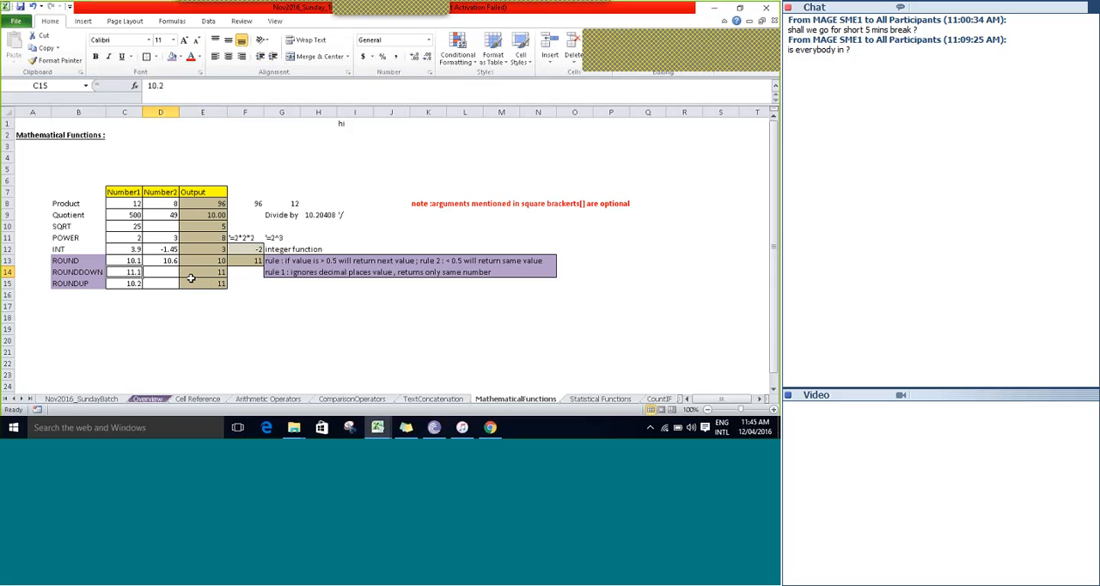
{"action": "key", "text": "Down"}
{"action": "type", "text": "1"}
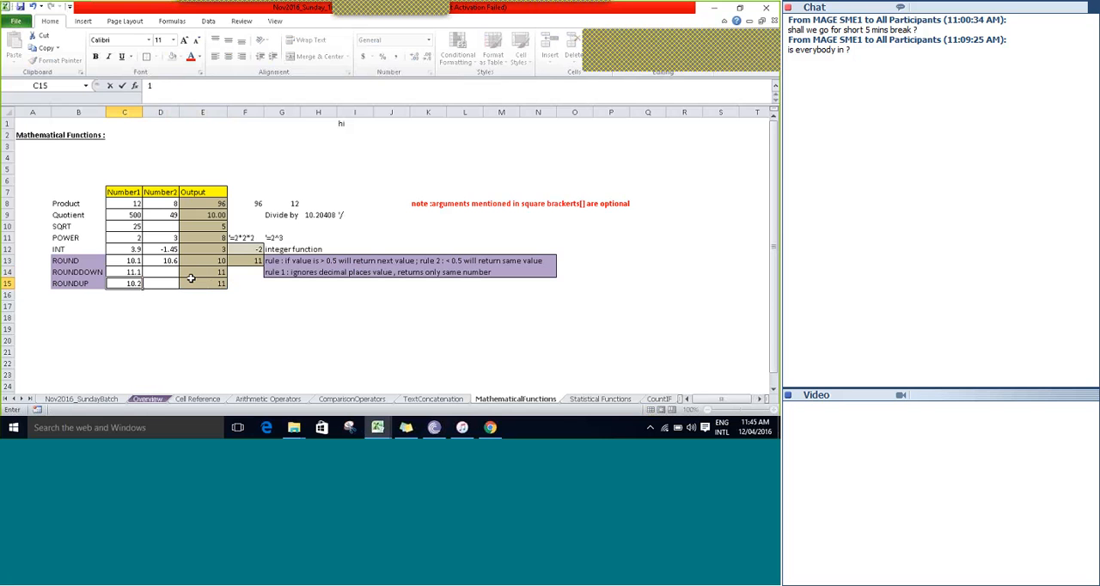
{"action": "type", "text": "1.1"}
{"action": "key", "text": "Return"}
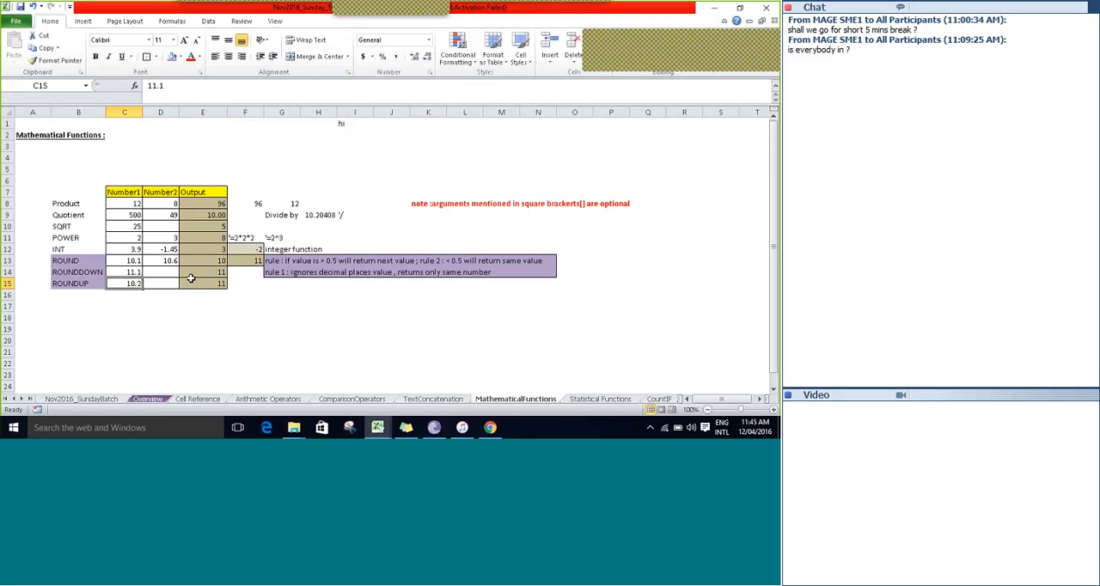
Compare the ROUNDDOWN and ROUNDUP outputs in E14 and E15 with their Number1 values in C14 and C15.
{"action": "key", "text": "Up"}
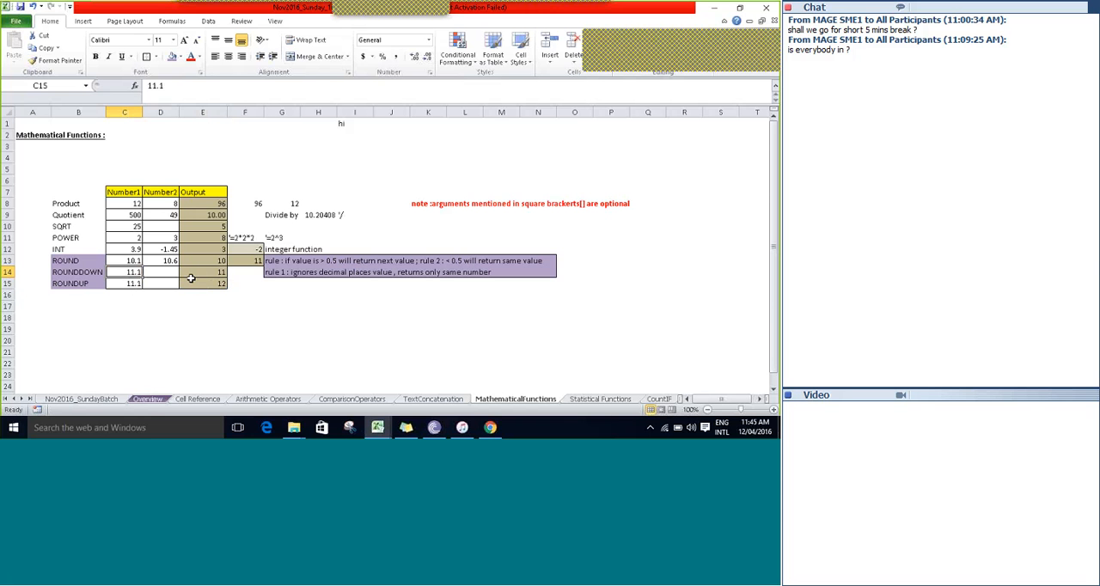
{"action": "key", "text": "Right"}
{"action": "key", "text": "Right"}
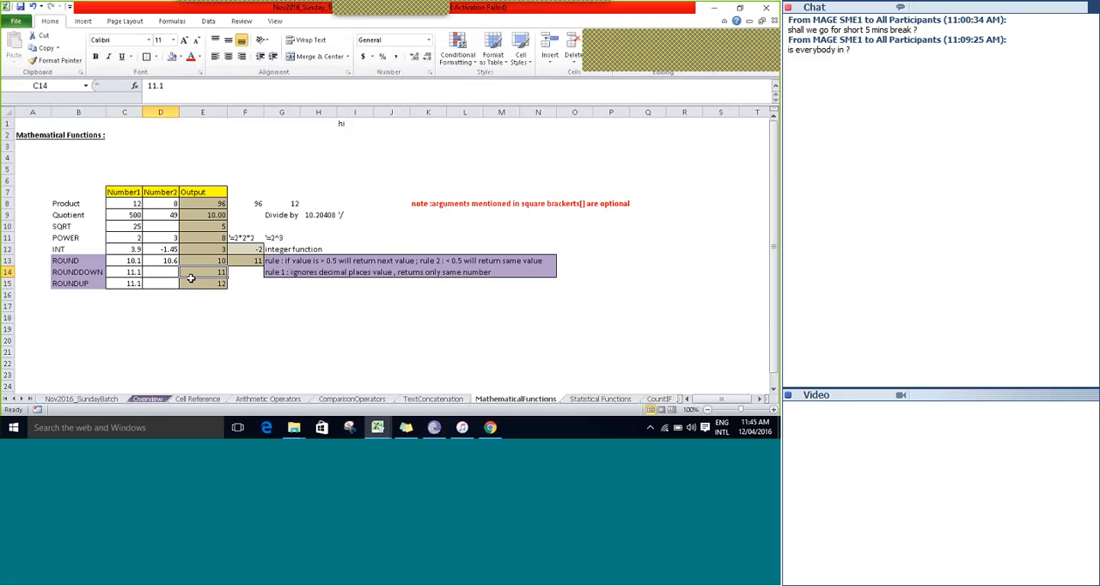
{"action": "key", "text": "Left"}
{"action": "key", "text": "Left"}
{"action": "key", "text": "Down"}
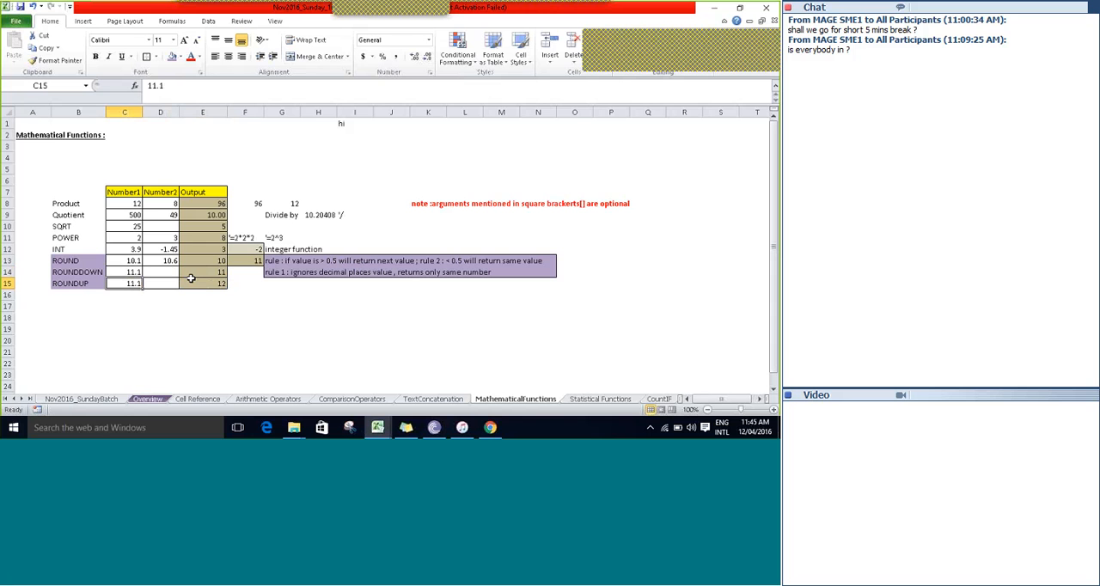
{"action": "key", "text": "Right"}
{"action": "key", "text": "Right"}
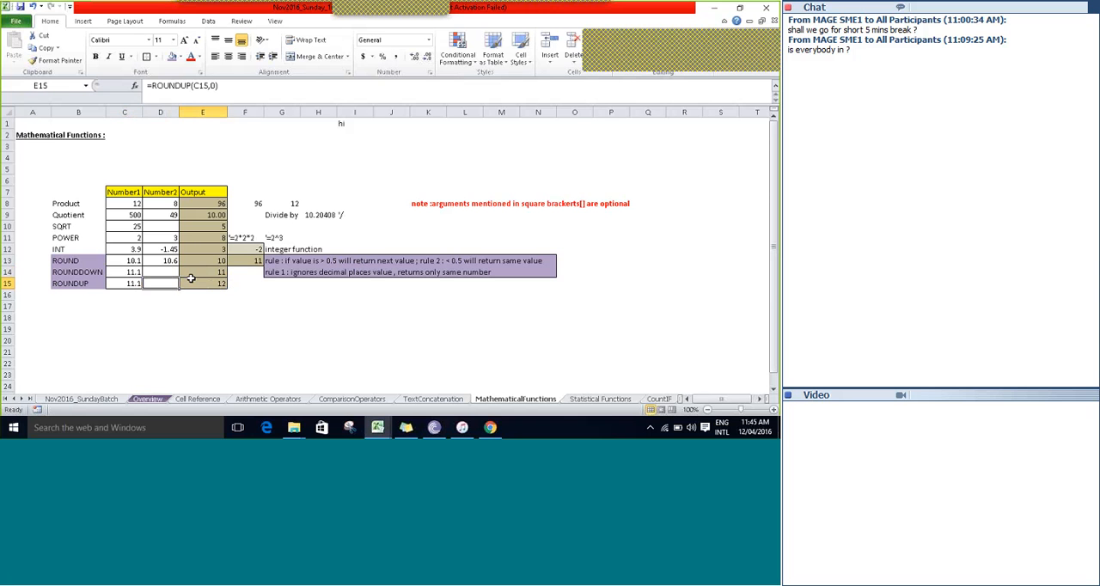
{"action": "key", "text": "Up"}
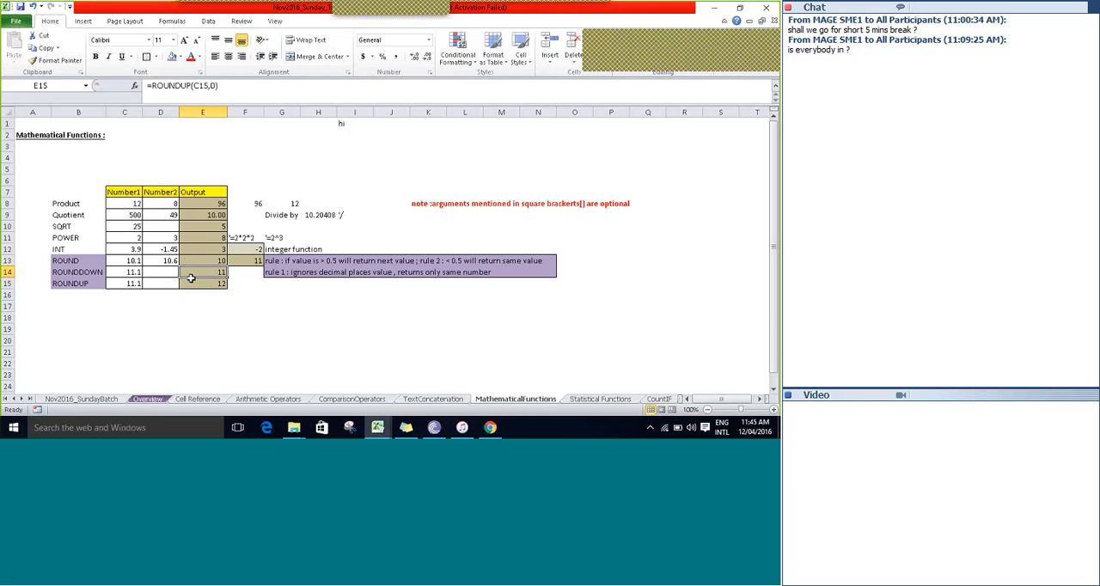
Review the ROUND, ROUNDDOWN and ROUNDUP labels in B13:B15 and the rule notes in G13 and G14.
{"action": "key", "text": "Up"}
{"action": "key", "text": "Left"}
{"action": "key", "text": "Left"}
{"action": "key", "text": "Left"}
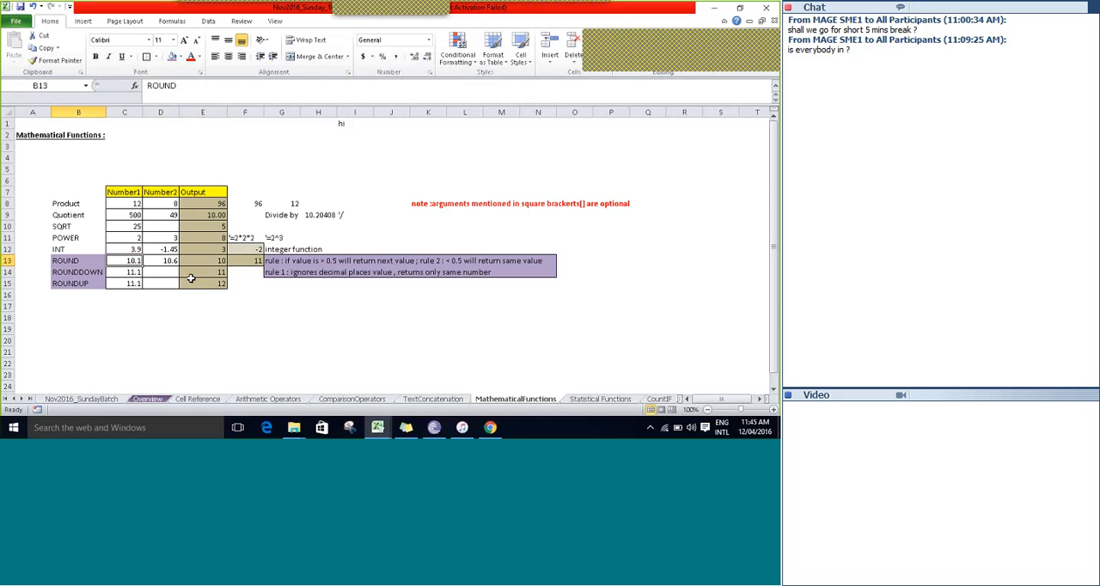
{"action": "key", "text": "Down"}
{"action": "key", "text": "Down"}
{"action": "key", "text": "Up"}
{"action": "key", "text": "Up"}
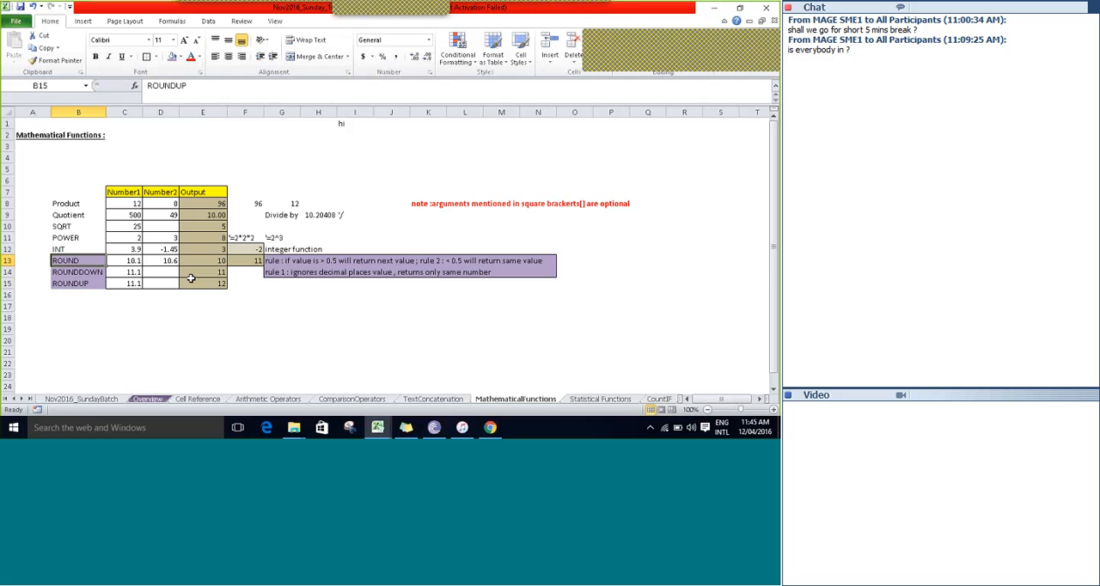
{"action": "key", "text": "Right"}
{"action": "key", "text": "Right"}
{"action": "key", "text": "Right"}
{"action": "key", "text": "Right"}
{"action": "key", "text": "Right"}
{"action": "key", "text": "Down"}
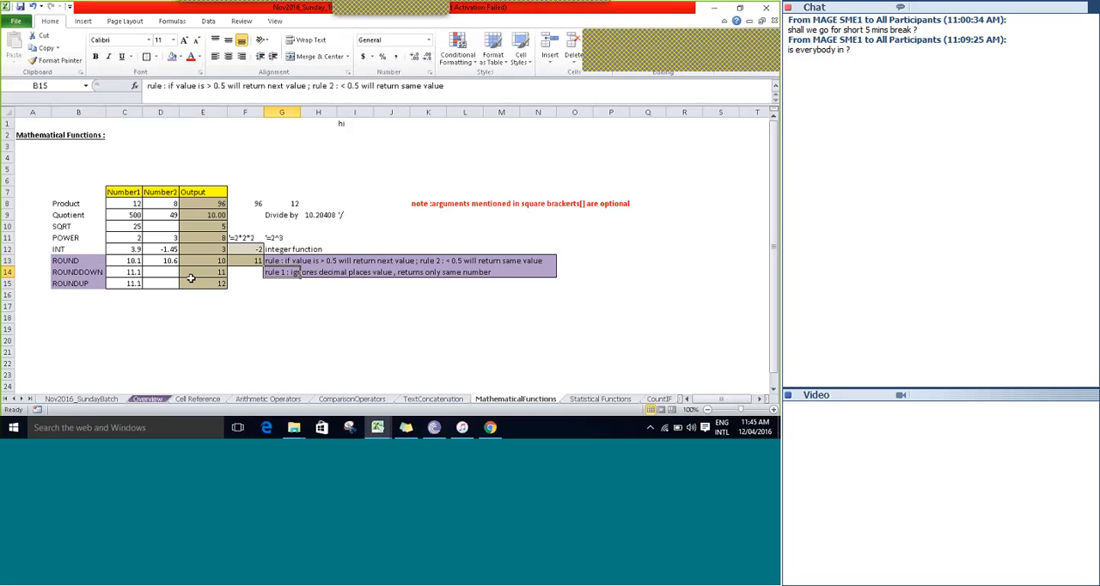
{"action": "key", "text": "Up"}
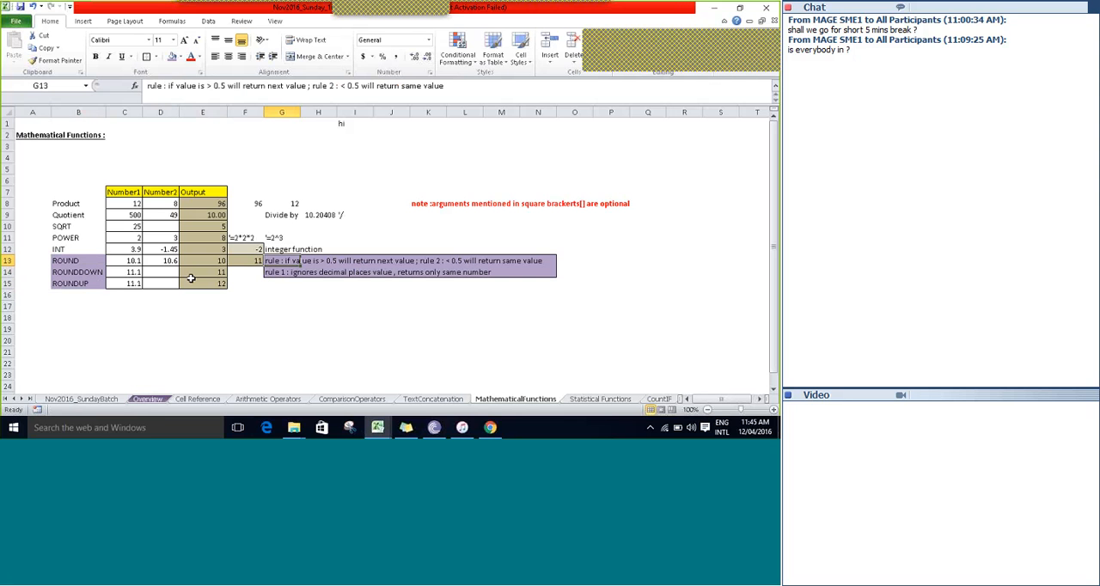
Examine the ROUND rule note in G13 alongside the ROUND label in B13.
{"action": "key", "text": "Down"}
{"action": "key", "text": "Up"}
{"action": "key", "text": "Right"}
{"action": "key", "text": "Right"}
{"action": "key", "text": "Right"}
{"action": "key", "text": "Right"}
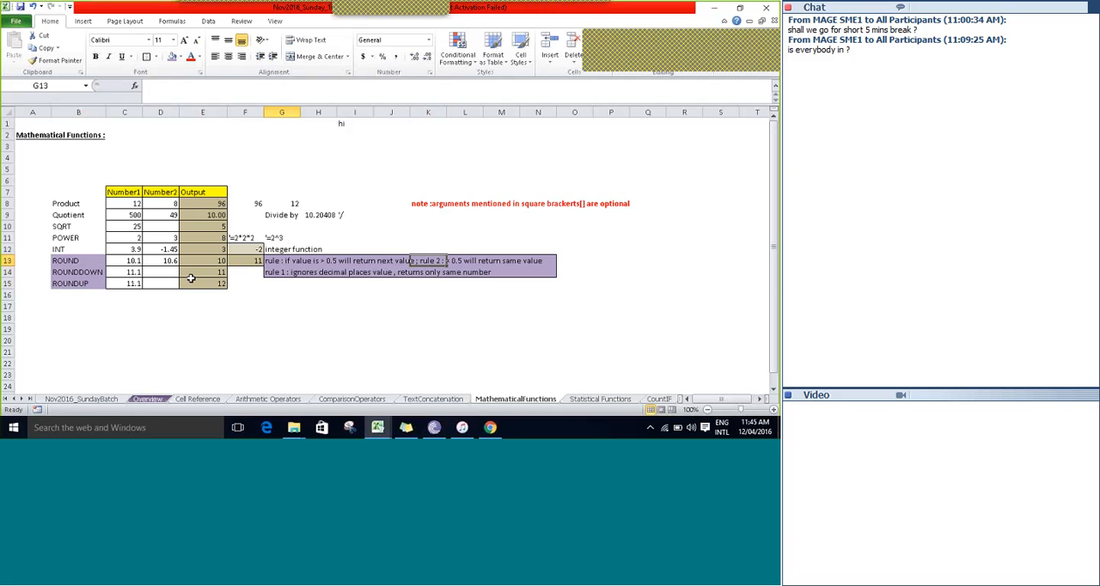
{"action": "key", "text": "Left"}
{"action": "key", "text": "Left"}
{"action": "key", "text": "Left"}
{"action": "key", "text": "Left"}
{"action": "key", "text": "Left"}
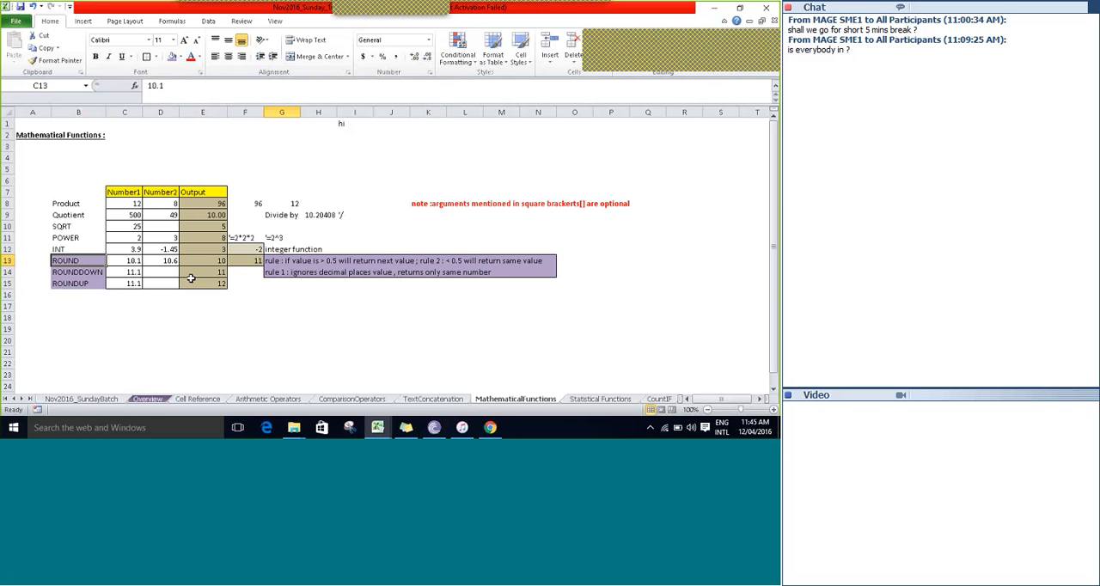
Compare the ROUNDUP row's label, input and output with the ROUNDDOWN rule note in G14.
{"action": "key", "text": "Down"}
{"action": "key", "text": "Down"}
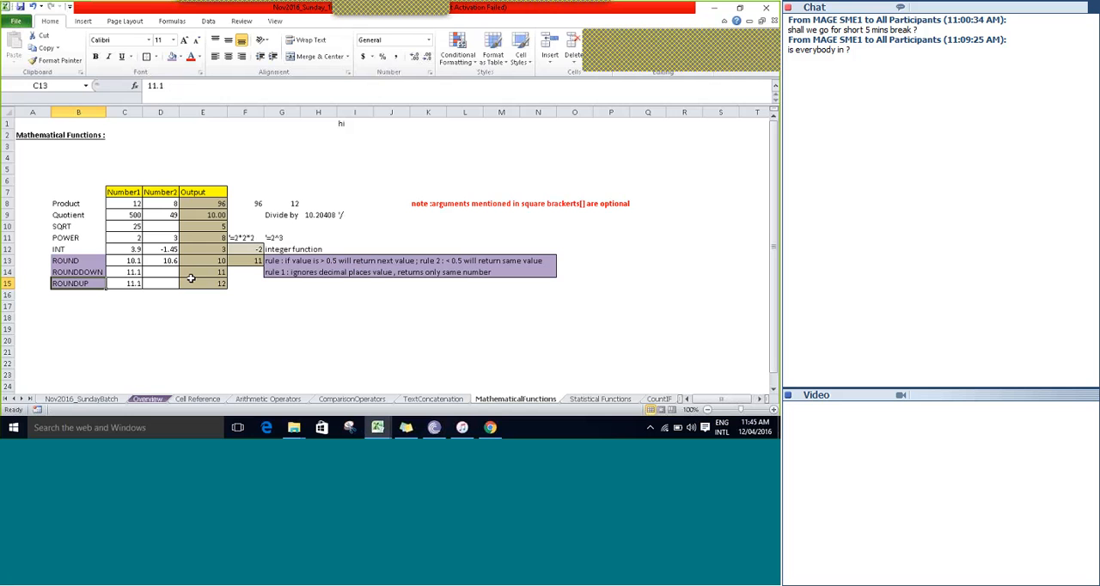
{"action": "key", "text": "Right"}
{"action": "key", "text": "Right"}
{"action": "key", "text": "Right"}
{"action": "key", "text": "Right"}
{"action": "key", "text": "Right"}
{"action": "key", "text": "Right"}
{"action": "key", "text": "Up"}
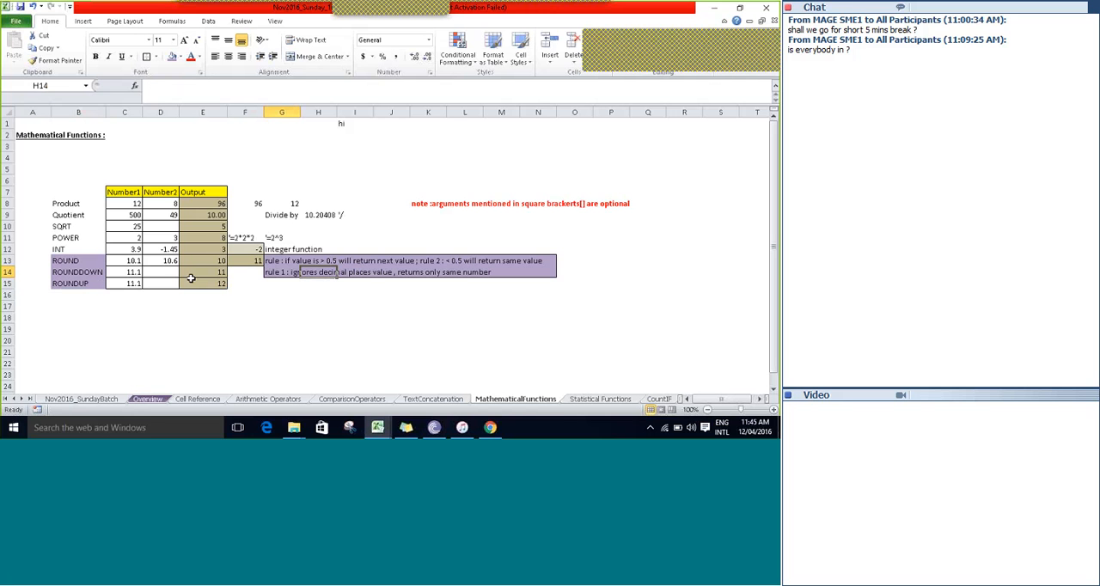
{"action": "key", "text": "Left"}
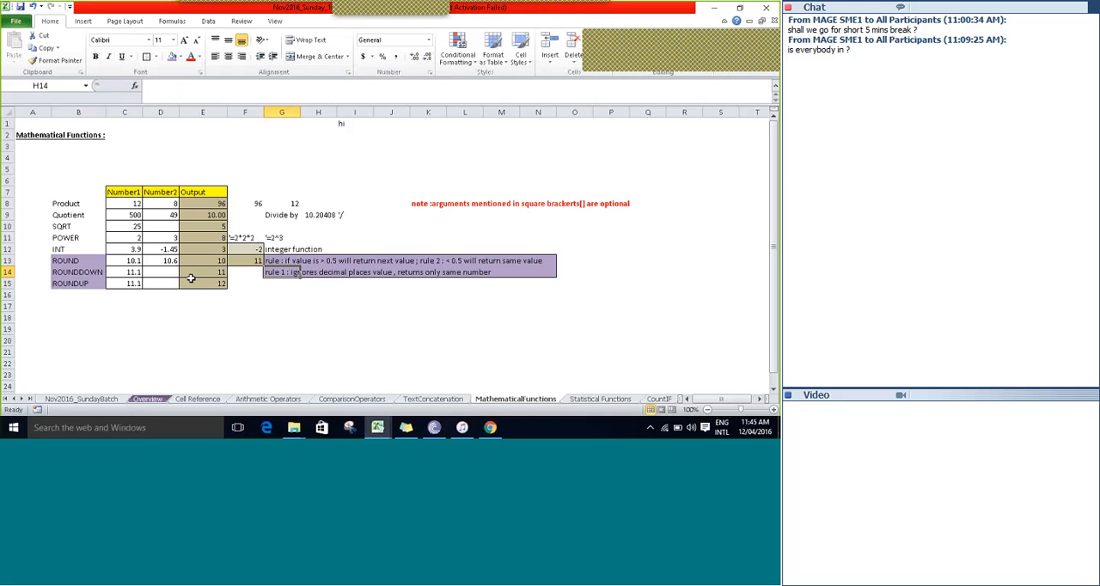
{"action": "key", "text": "Left"}
{"action": "key", "text": "Left"}
{"action": "key", "text": "Left"}
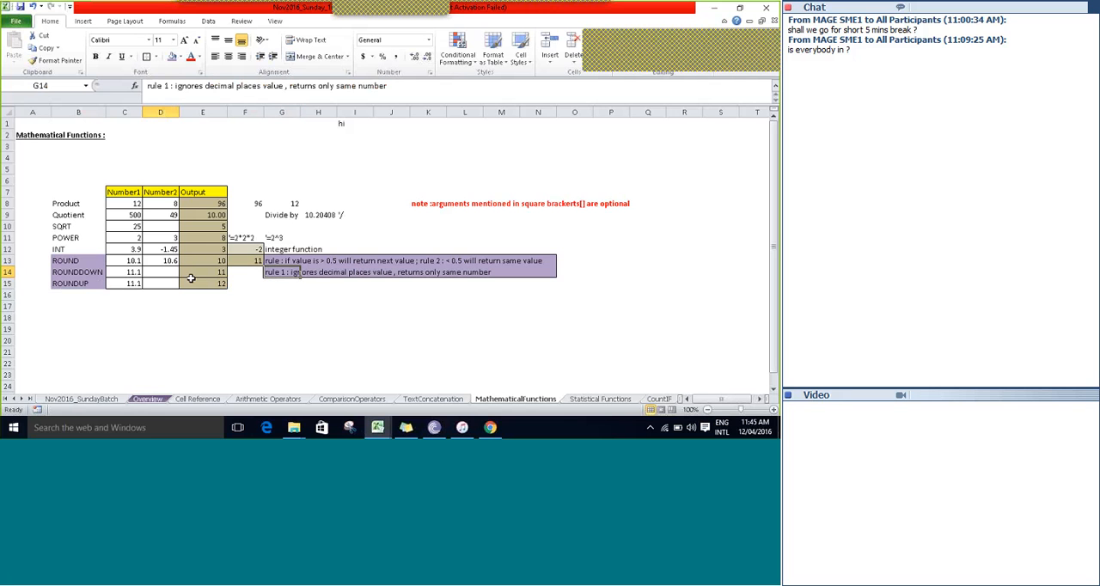
{"action": "key", "text": "Left"}
Fill the ROUNDDOWN rule note from G14 down into G15 for the ROUNDUP row.
{"action": "key", "text": "Down"}
{"action": "key", "text": "Down"}
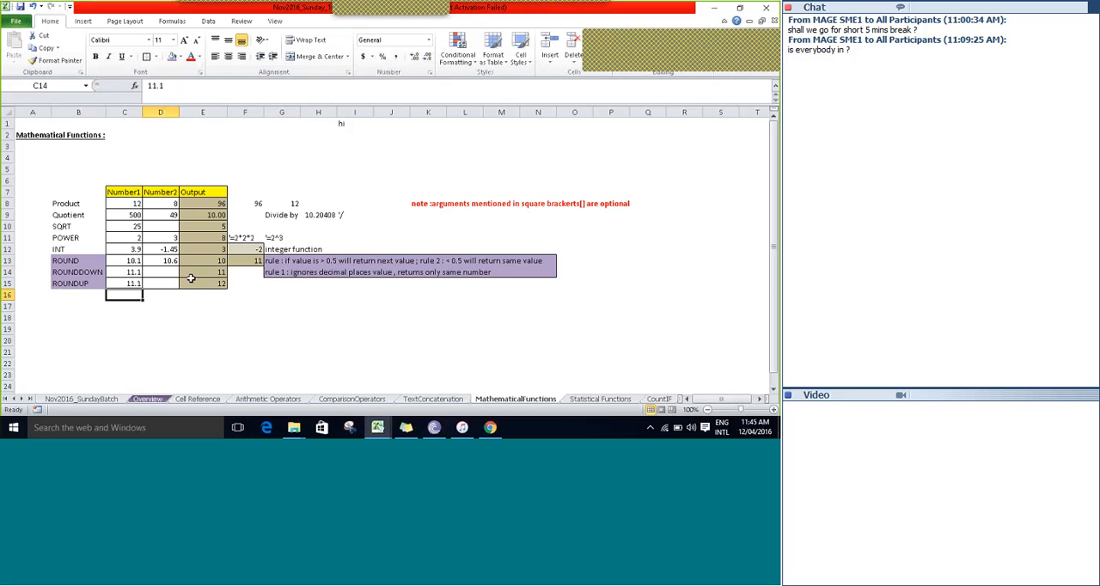
{"action": "key", "text": "Up"}
{"action": "key", "text": "Right"}
{"action": "key", "text": "Right"}
{"action": "key", "text": "Right"}
{"action": "key", "text": "Right"}
{"action": "key", "text": "ctrl+d"}
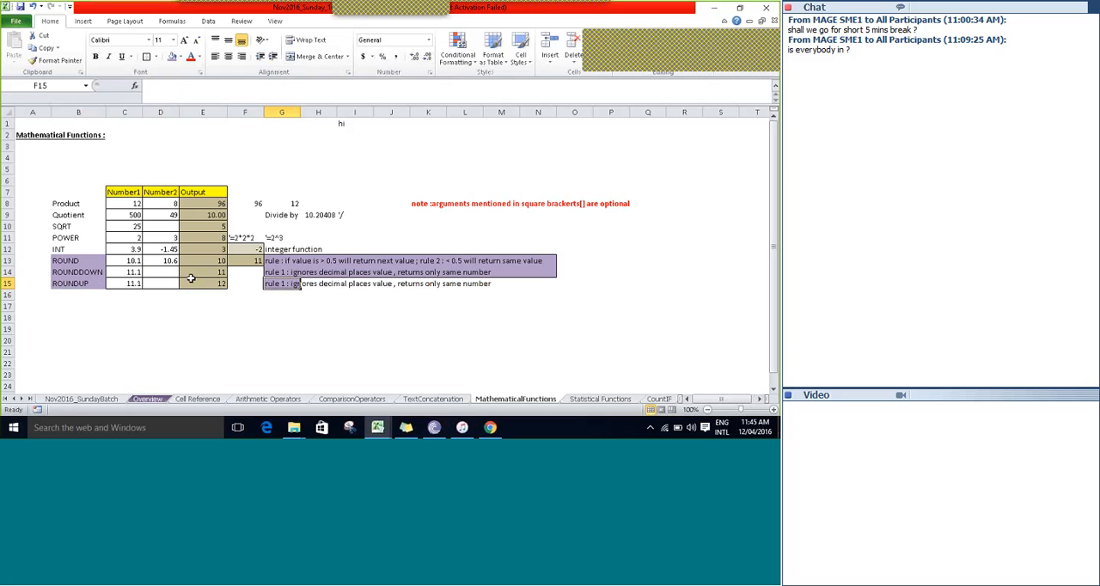
Edit the ROUNDUP note in G15 to read "rule 1 : ignores decimal places value , returns next number".
{"action": "key", "text": "F2"}
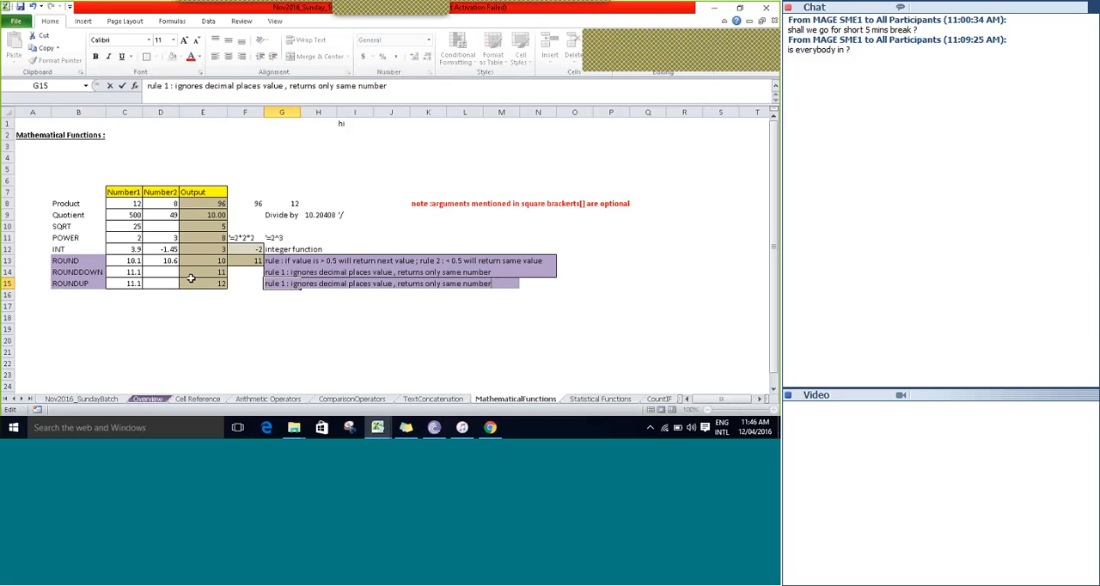
{"action": "key", "text": "Left"}
{"action": "key", "text": "Left"}
{"action": "key", "text": "Left"}
{"action": "key", "text": "Left"}
{"action": "key", "text": "Left"}
{"action": "key", "text": "Left"}
{"action": "key", "text": "Left"}
{"action": "key", "text": "Left"}
{"action": "key", "text": "Delete"}
{"action": "key", "text": "BackSpace"}
{"action": "key", "text": "BackSpace"}
{"action": "key", "text": "BackSpace"}
{"action": "key", "text": "BackSpace"}
{"action": "key", "text": "BackSpace"}
{"action": "key", "text": "BackSpace"}
{"action": "key", "text": "BackSpace"}
{"action": "key", "text": "BackSpace"}
{"action": "type", "text": "next"}
{"action": "key", "text": "Tab"}
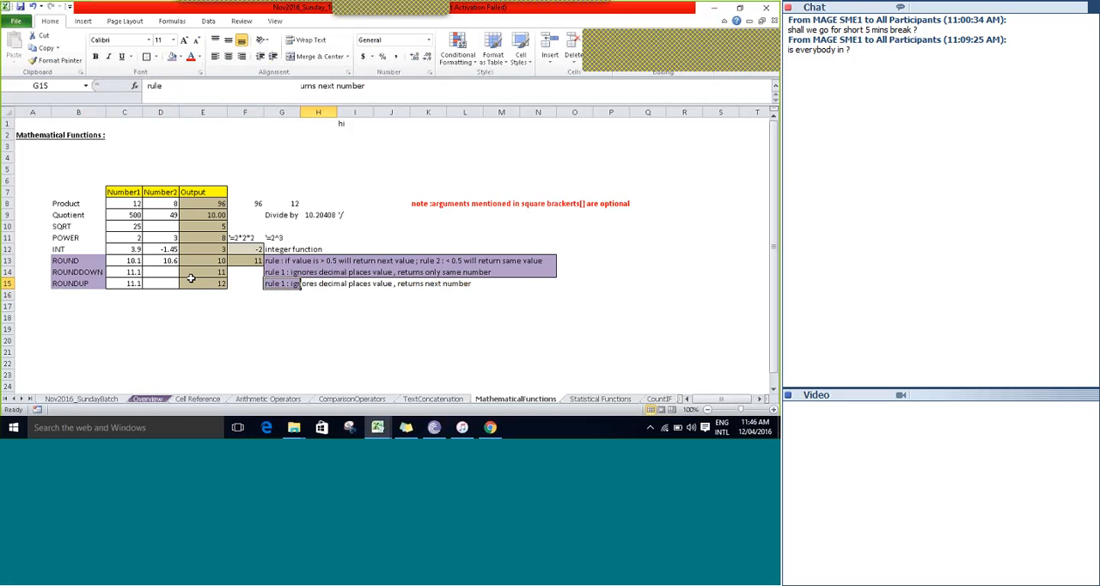
Review the list of mathematical functions by selecting B8:B15, from Product to ROUNDUP.
{"action": "key", "text": "Down"}
{"action": "key", "text": "Down"}
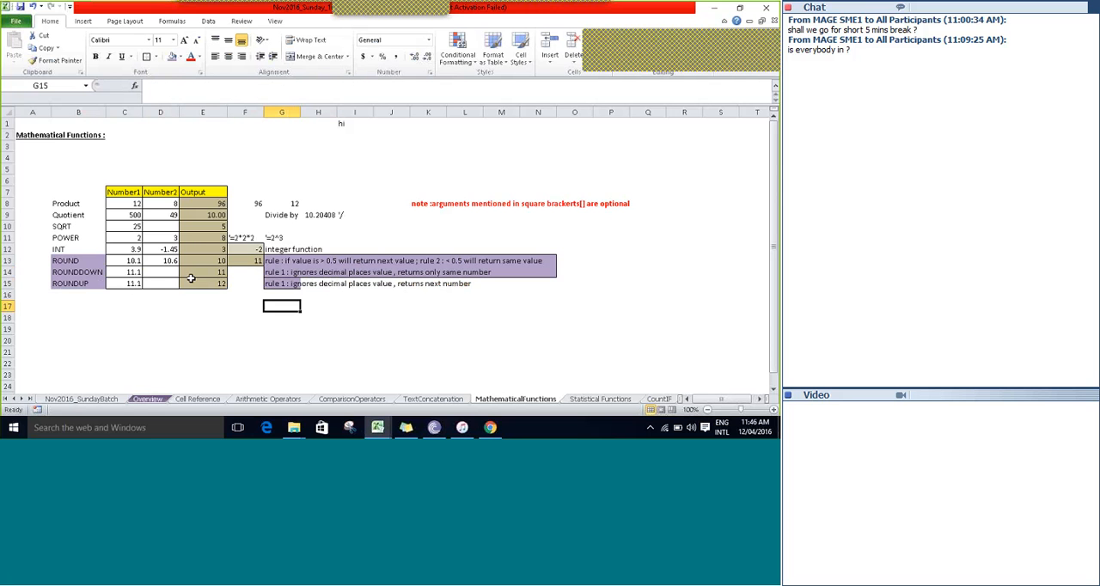
{"action": "key", "text": "Up"}
{"action": "key", "text": "Up"}
{"action": "key", "text": "Up"}
{"action": "key", "text": "Up"}
{"action": "key", "text": "Up"}
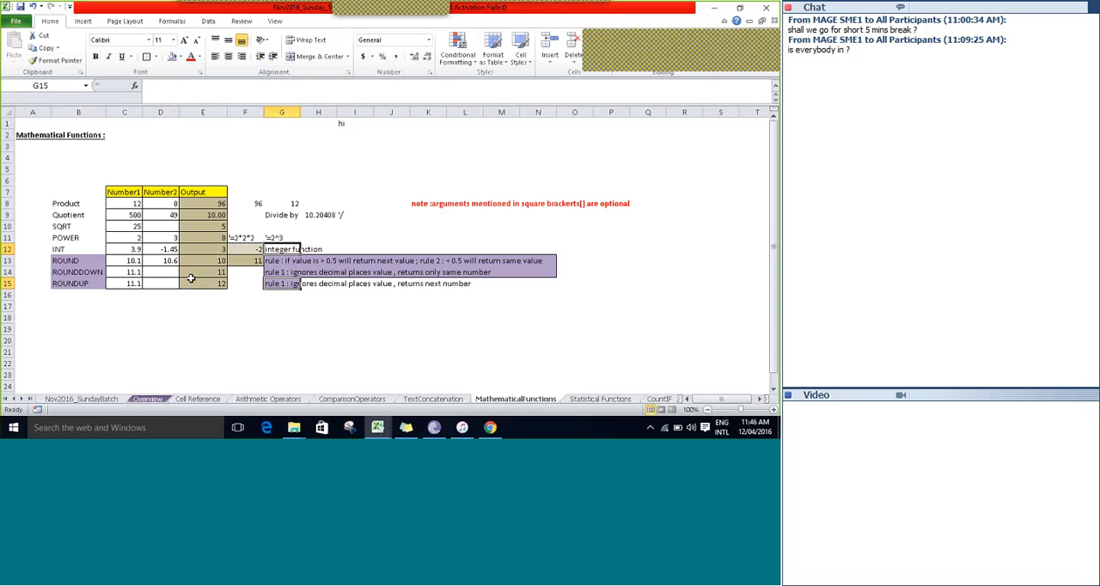
{"action": "key", "text": "Up"}
{"action": "key", "text": "Up"}
{"action": "key", "text": "Up"}
{"action": "key", "text": "Up"}
{"action": "key", "text": "Up"}
{"action": "key", "text": "Left"}
{"action": "key", "text": "Left"}
{"action": "key", "text": "Left"}
{"action": "key", "text": "Left"}
{"action": "key", "text": "Left"}
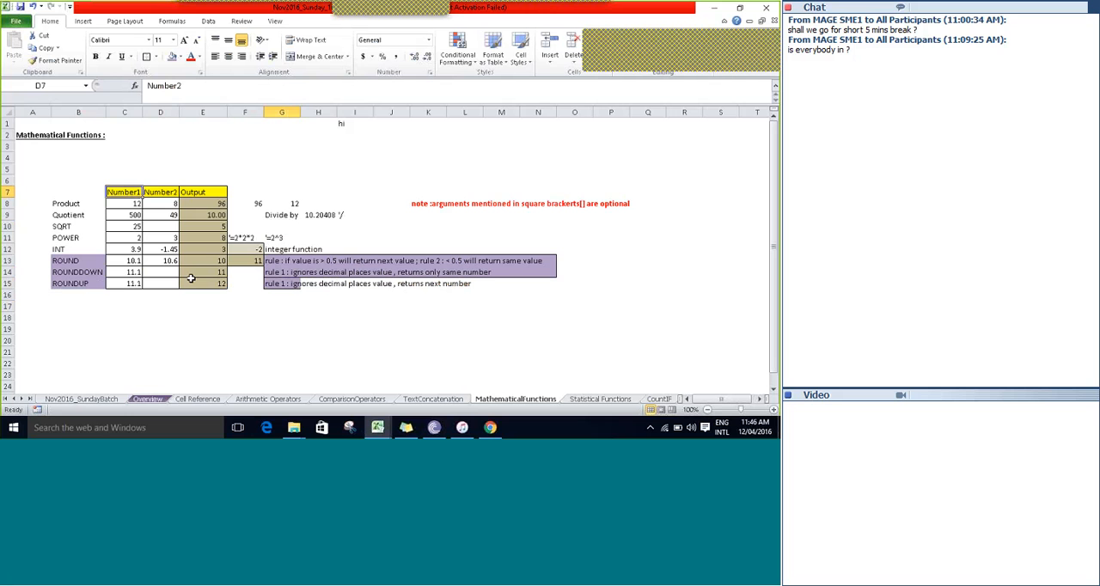
{"action": "key", "text": "Down"}
{"action": "key", "text": "shift+Down"}
{"action": "key", "text": "shift+Down"}
{"action": "key", "text": "shift+Down"}
{"action": "key", "text": "shift+Down"}
{"action": "key", "text": "shift+Down"}
{"action": "key", "text": "shift+Down"}
{"action": "key", "text": "shift+Down"}
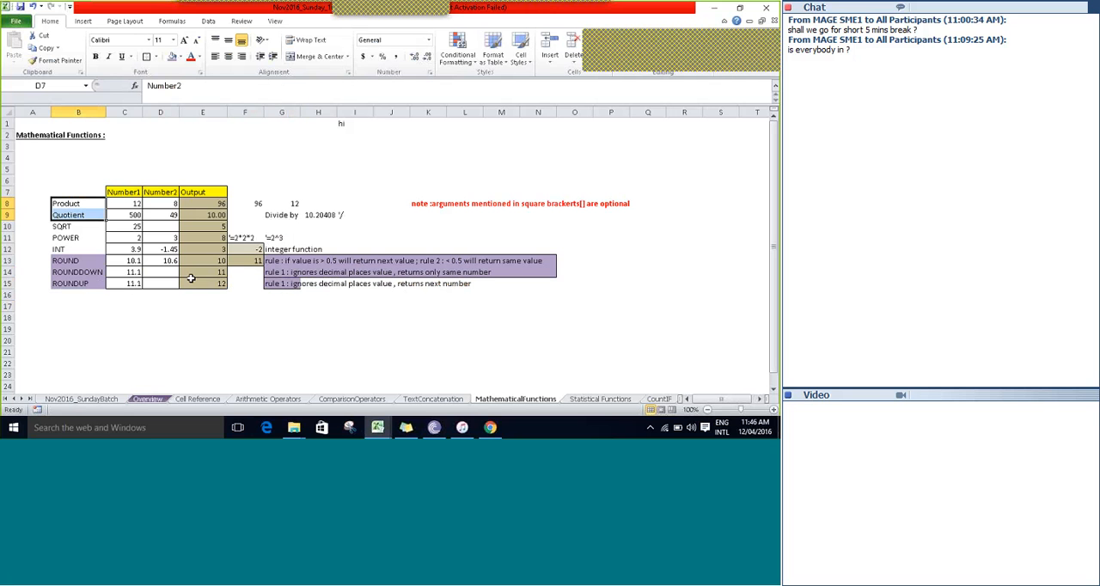
{"action": "key", "text": "shift+Down"}
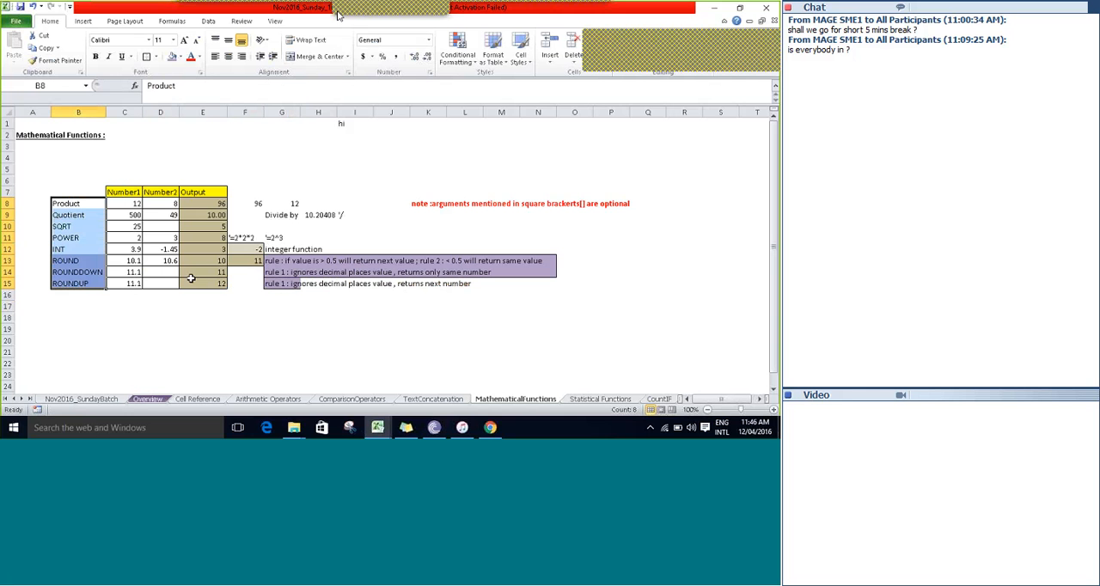
{"action": "mouse_move", "coordinate": [338, 16]}
{"action": "left_click", "coordinate": [487, 18]}
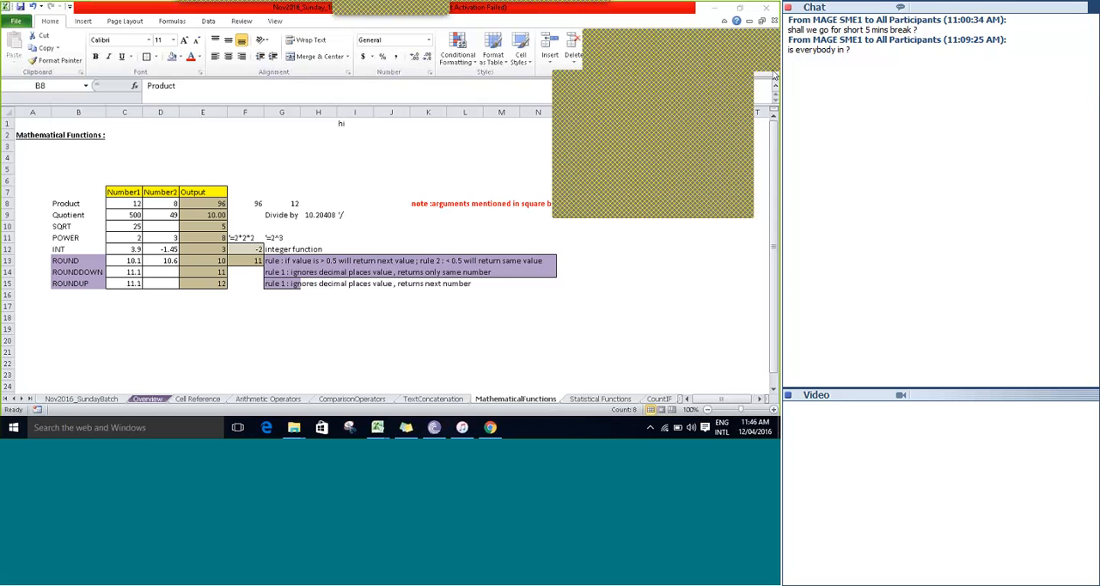
{"action": "left_click", "coordinate": [746, 82]}
{"action": "left_click", "coordinate": [376, 177]}
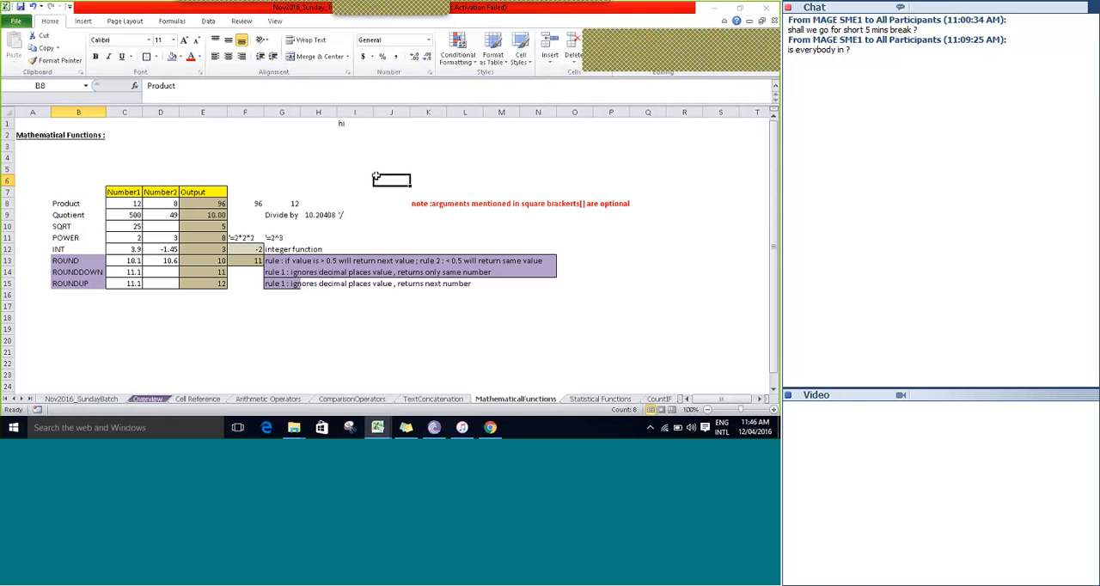
{"action": "type", "text": "="}
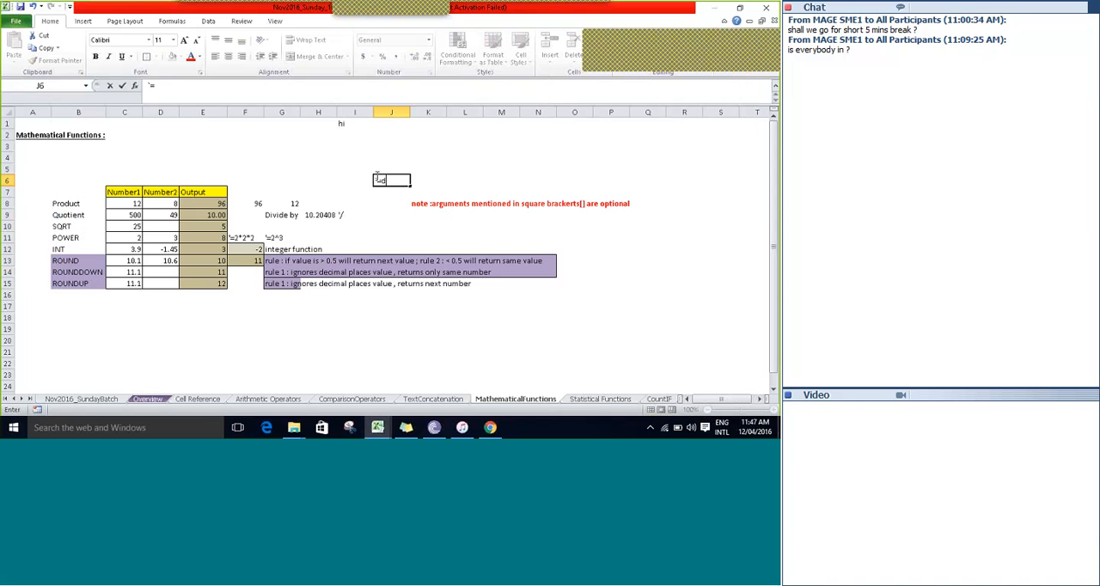
{"action": "type", "text": "sum"}
{"action": "key", "text": "BackSpace"}
{"action": "key", "text": "BackSpace"}
{"action": "key", "text": "BackSpace"}
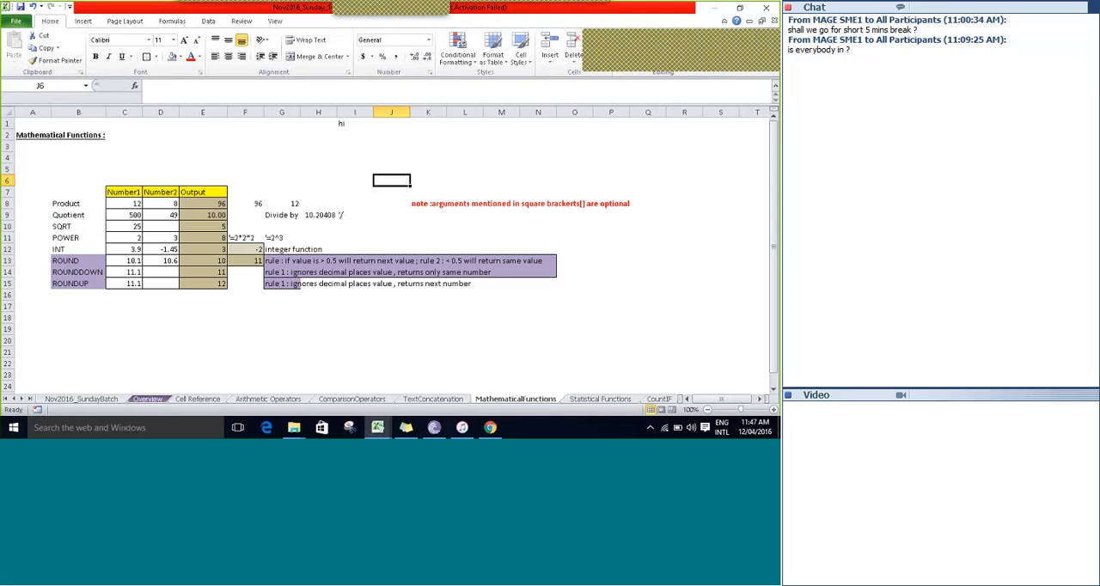
Look up the function suggestions for "=di" and "=quo" in cell J6, leaving the cell empty.
{"action": "type", "text": "di"}
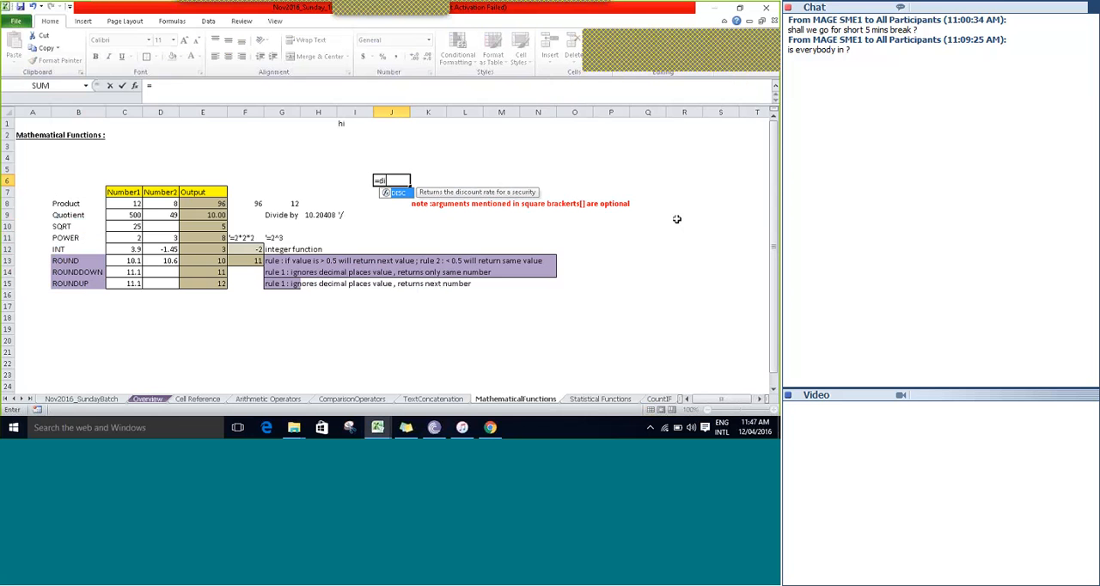
{"action": "key", "text": "BackSpace"}
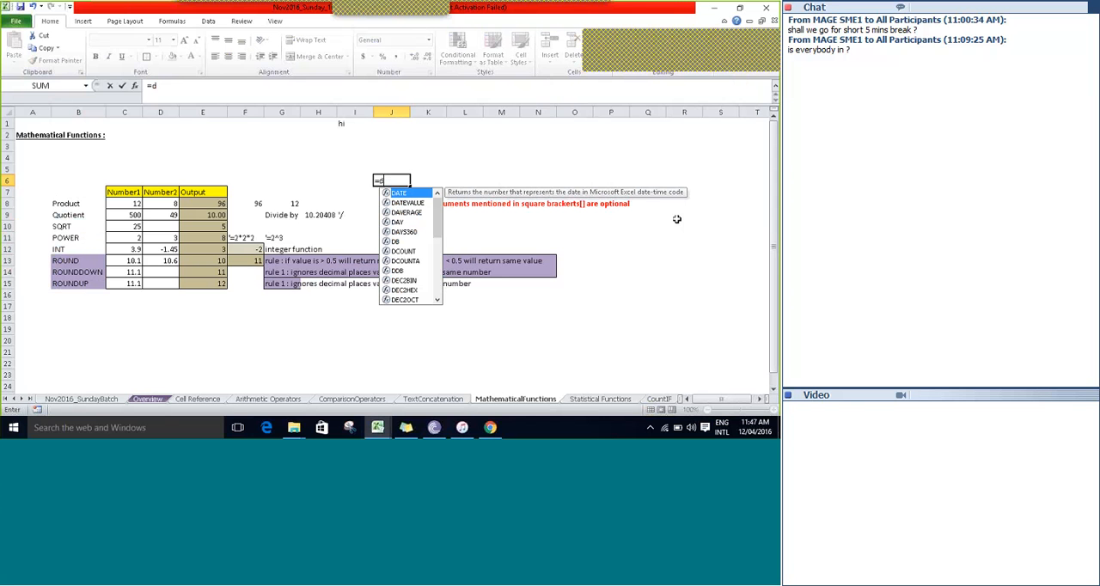
{"action": "type", "text": "i"}
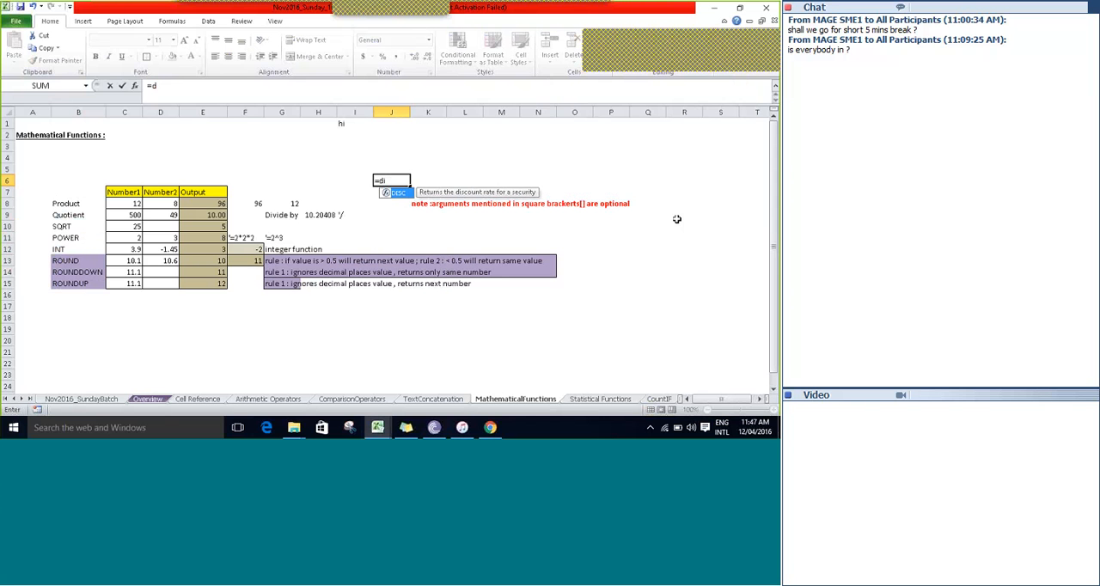
{"action": "key", "text": "BackSpace"}
{"action": "key", "text": "BackSpace"}
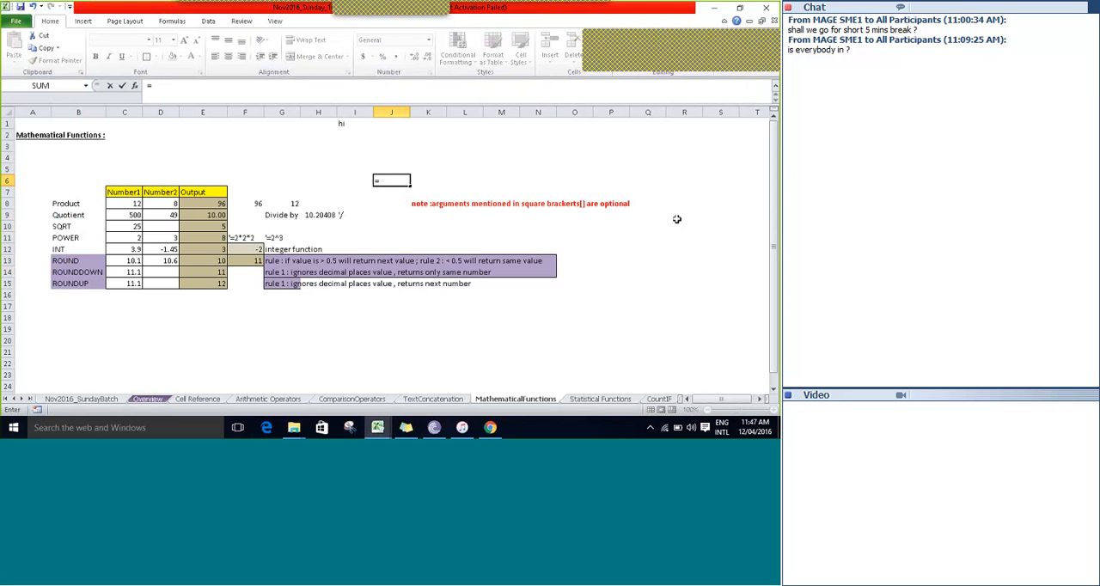
{"action": "type", "text": "qu"}
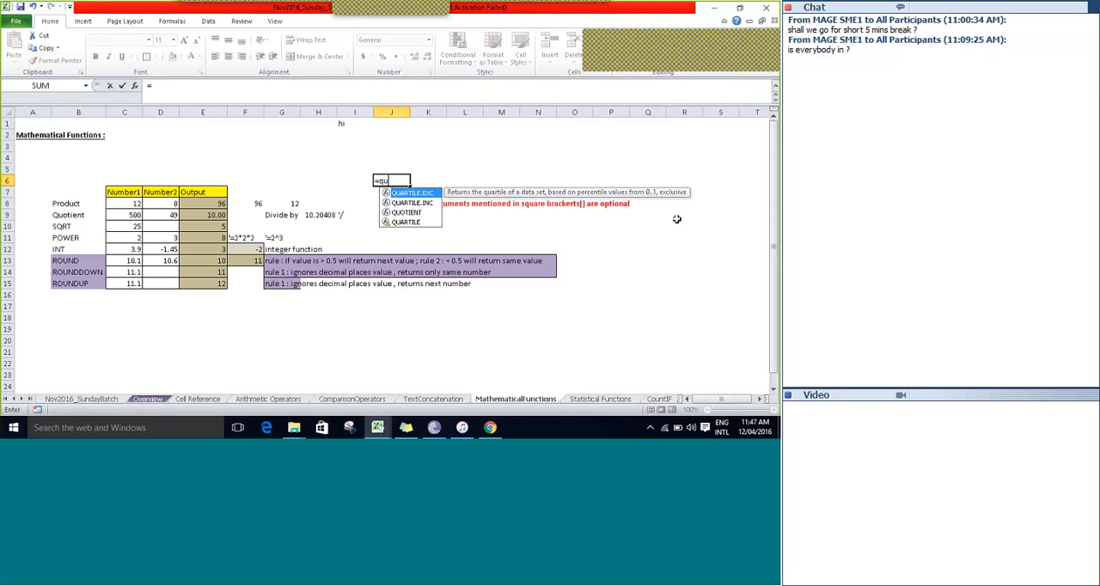
{"action": "type", "text": "o"}
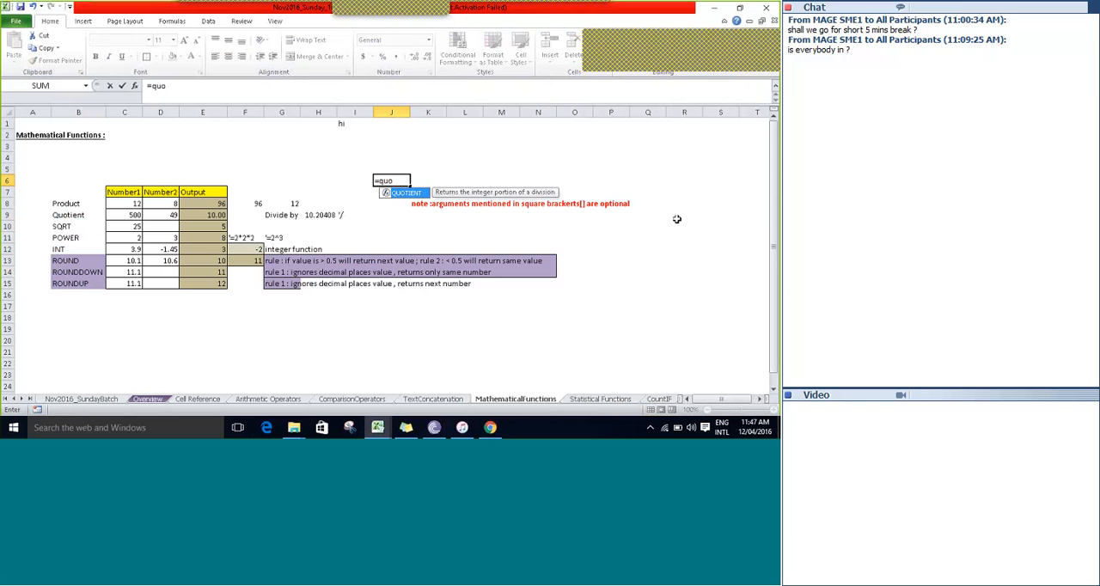
{"action": "key", "text": "Escape"}
{"action": "key", "text": "Escape"}
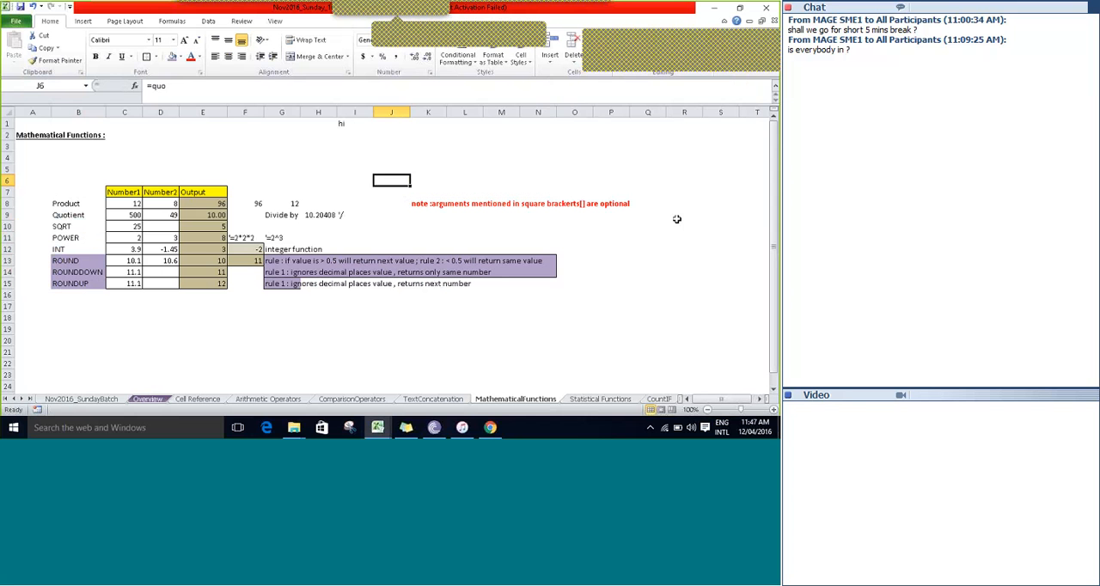
{"action": "left_click", "coordinate": [488, 14]}
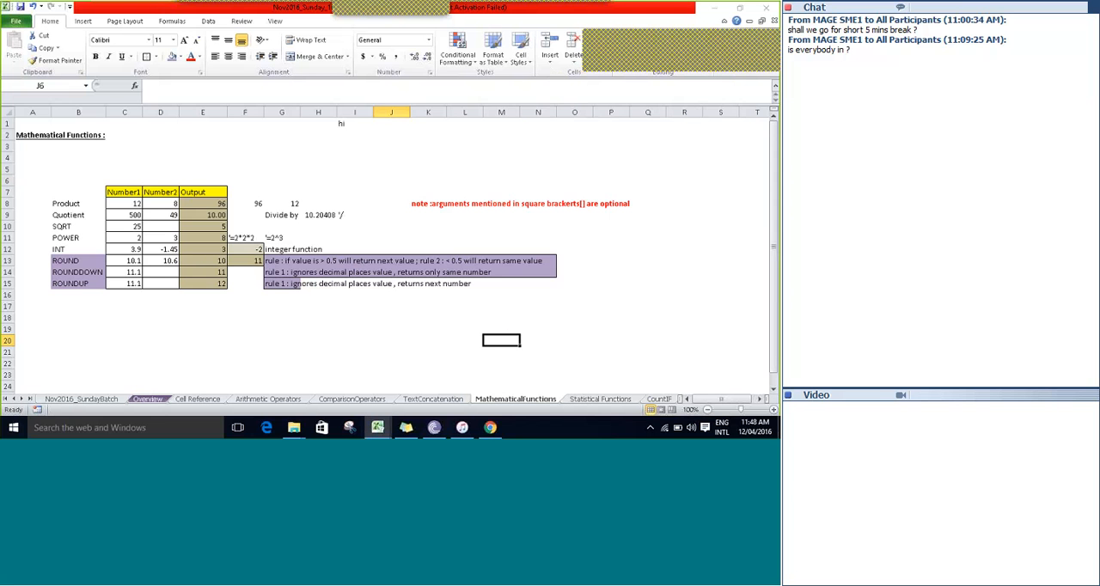
Open the Statistical Functions sheet and look over its sales table and the function rows from Sum to MinA.
{"action": "left_click", "coordinate": [591, 399]}
{"action": "left_click", "coordinate": [393, 156]}
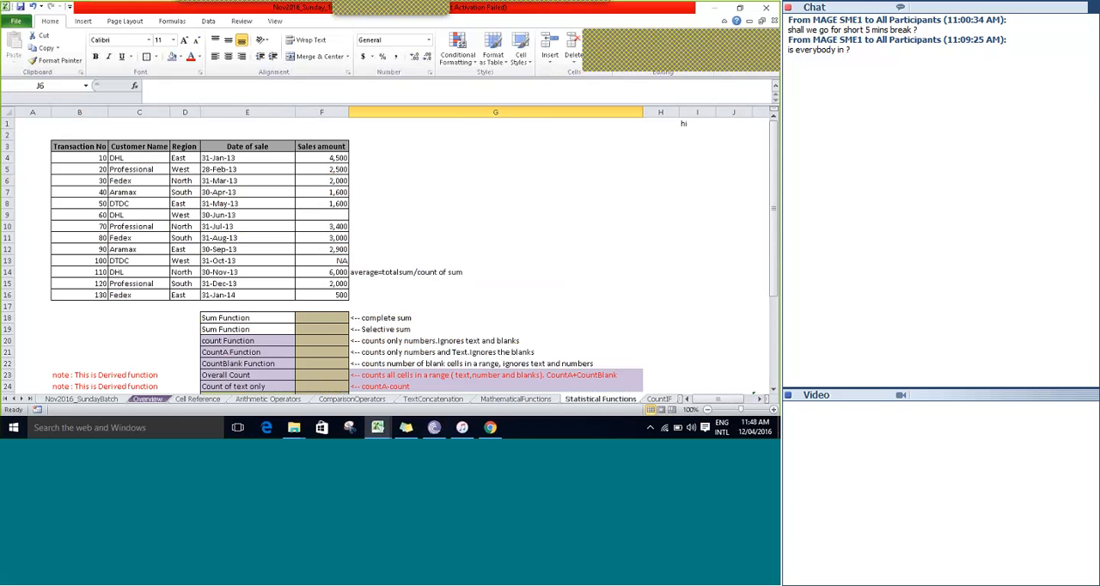
{"action": "key", "text": "Left"}
{"action": "key", "text": "Up"}
{"action": "key", "text": "Up"}
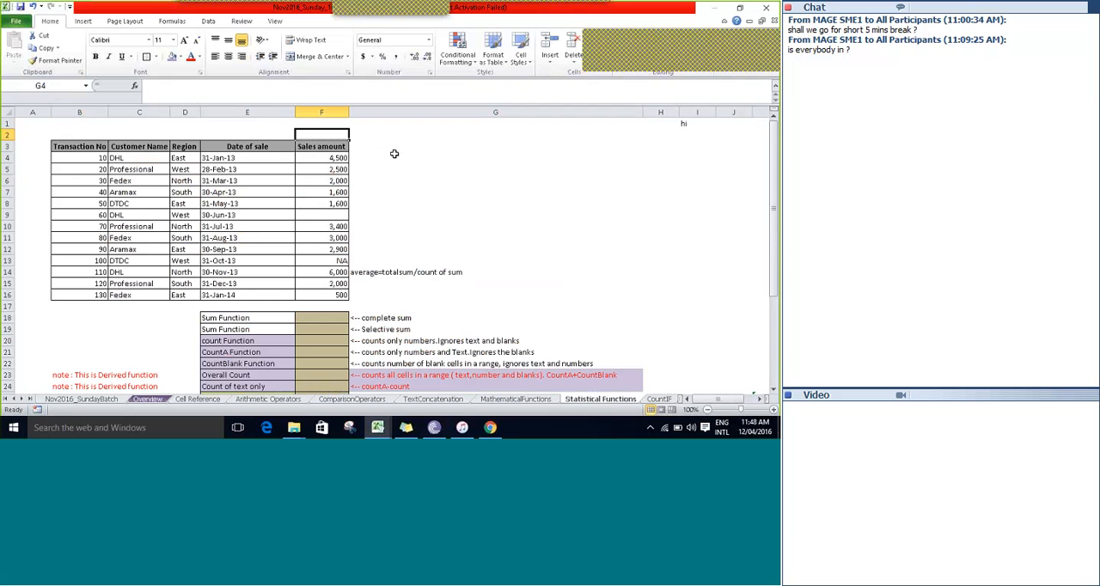
{"action": "key", "text": "Down"}
{"action": "key", "text": "Down"}
{"action": "key", "text": "Down"}
{"action": "key", "text": "Down"}
{"action": "key", "text": "Down"}
{"action": "key", "text": "Down"}
{"action": "key", "text": "Down"}
{"action": "key", "text": "Down"}
{"action": "key", "text": "Down"}
{"action": "key", "text": "Down"}
{"action": "key", "text": "Down"}
{"action": "key", "text": "Down"}
{"action": "key", "text": "Down"}
{"action": "key", "text": "Down"}
{"action": "key", "text": "Down"}
{"action": "key", "text": "Down"}
{"action": "key", "text": "Down"}
{"action": "key", "text": "Down"}
{"action": "key", "text": "Down"}
{"action": "key", "text": "Down"}
{"action": "key", "text": "Down"}
{"action": "key", "text": "Down"}
{"action": "key", "text": "Down"}
{"action": "key", "text": "Down"}
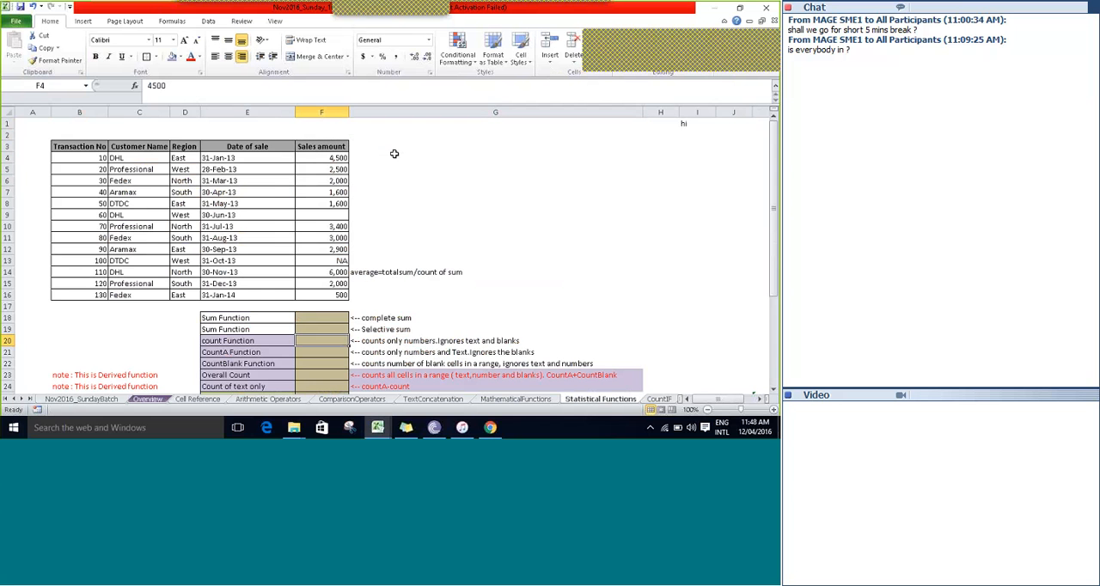
{"action": "key", "text": "Up"}
{"action": "key", "text": "Up"}
{"action": "key", "text": "Up"}
{"action": "key", "text": "Up"}
{"action": "key", "text": "Up"}
{"action": "key", "text": "Up"}
{"action": "key", "text": "Up"}
{"action": "key", "text": "Up"}
{"action": "key", "text": "Up"}
{"action": "key", "text": "Up"}
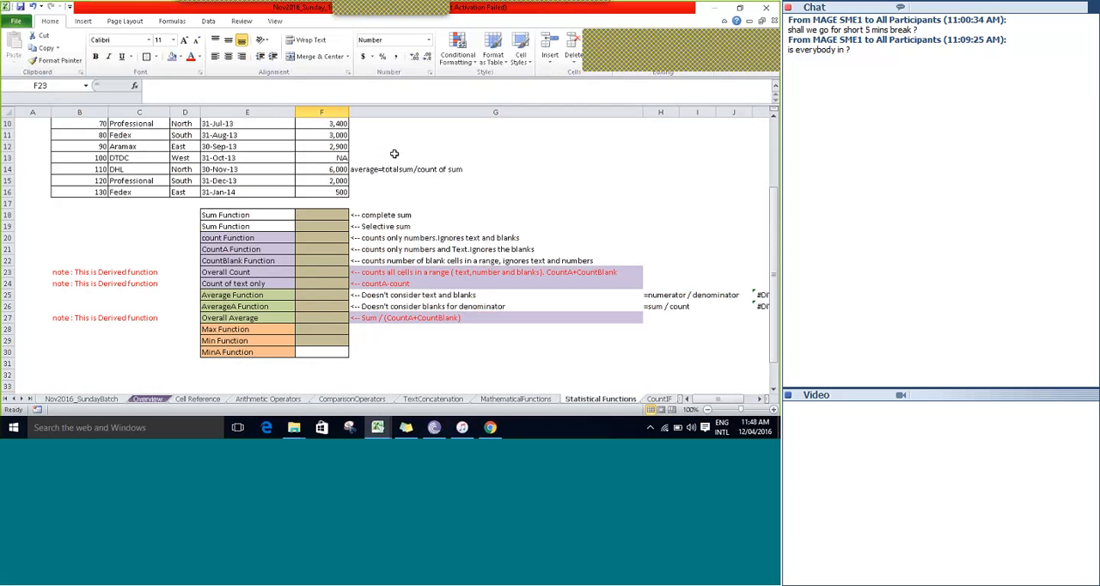
{"action": "key", "text": "ctrl+Home"}
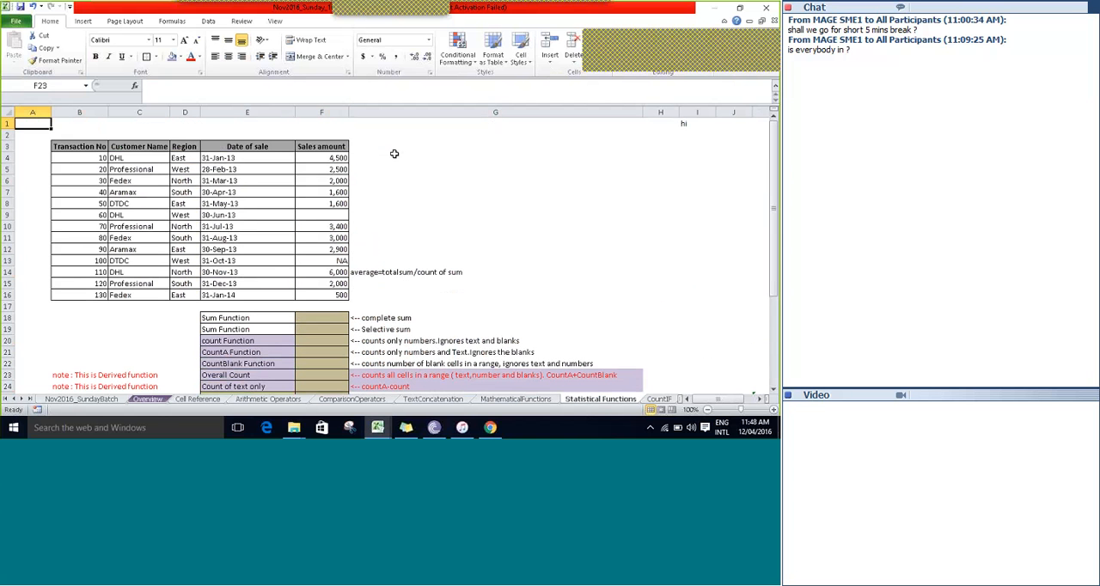
Close the Book1 workbook without saving its changes.
{"action": "mouse_move", "coordinate": [380, 427]}
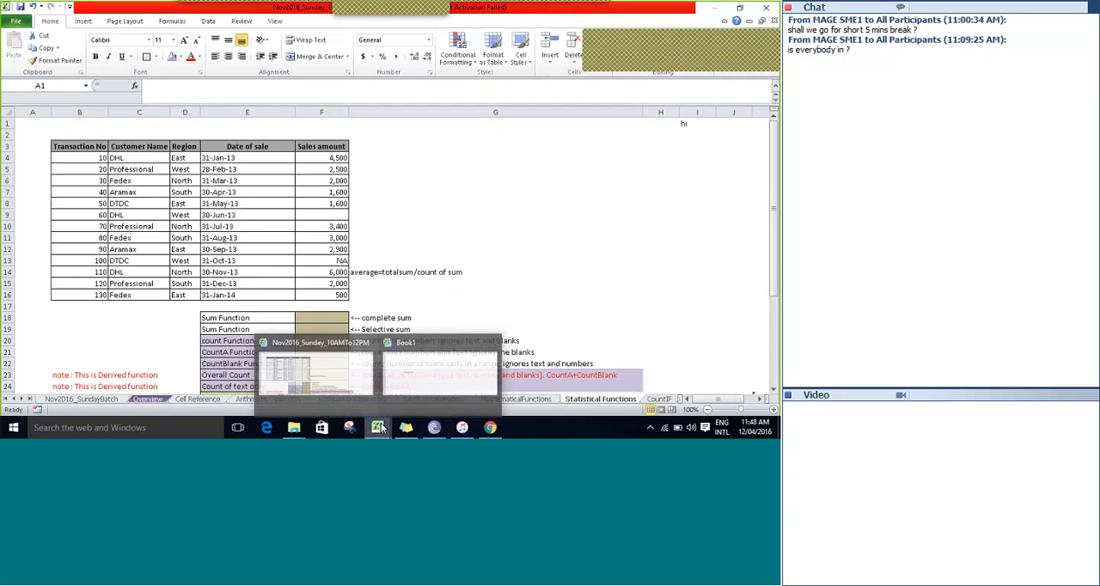
{"action": "left_click", "coordinate": [498, 345]}
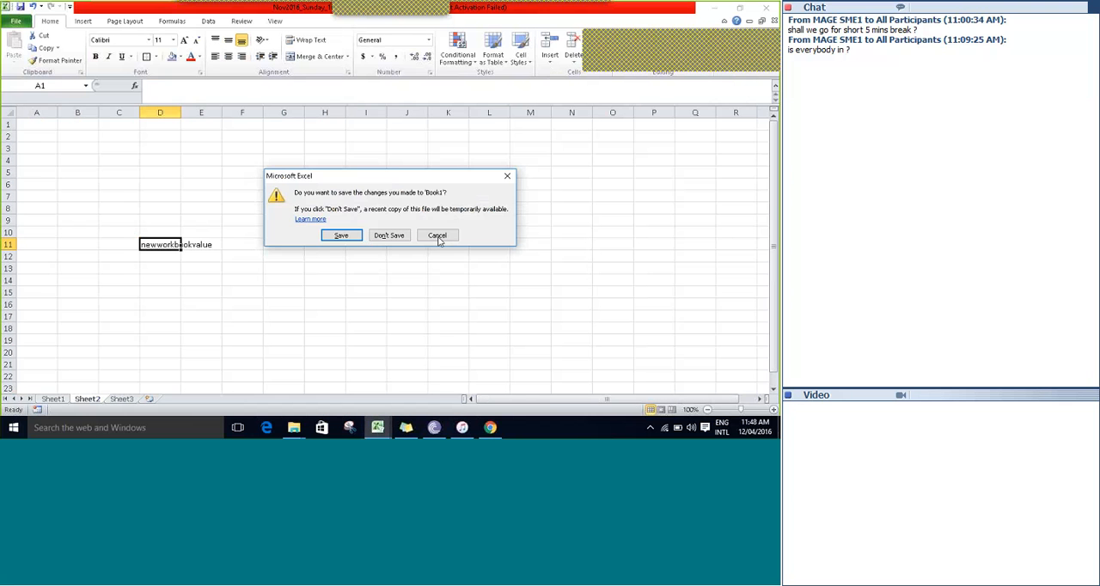
{"action": "left_click", "coordinate": [372, 237]}
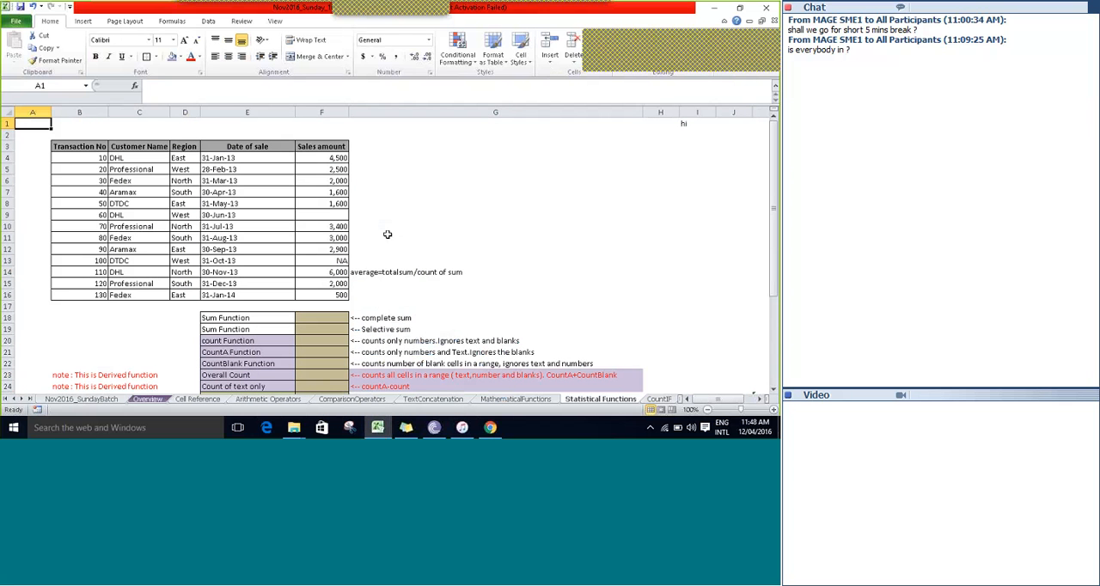
{"action": "left_click", "coordinate": [396, 191]}
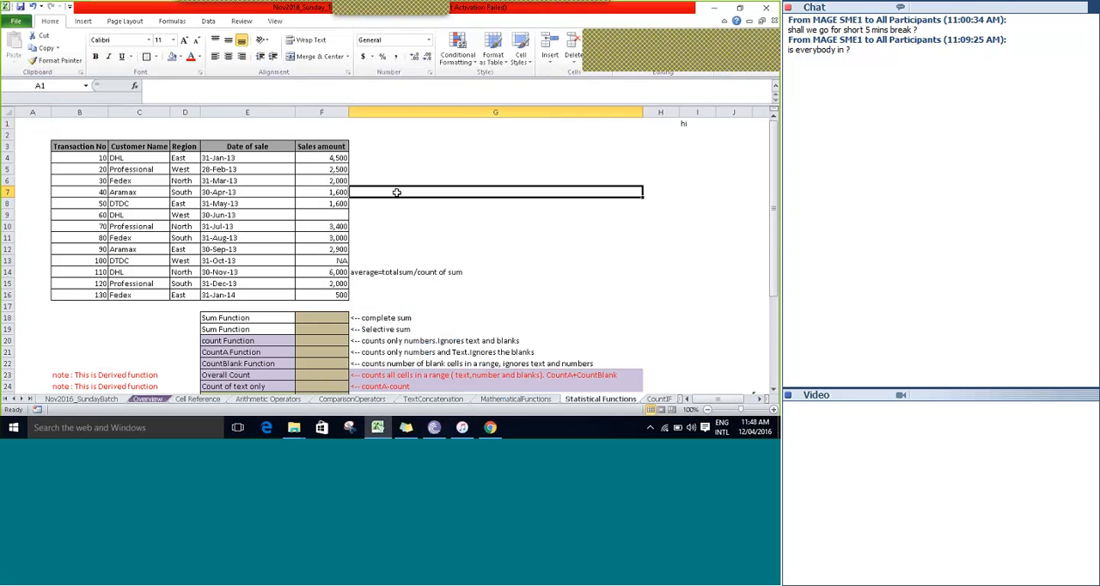
{"action": "key", "text": "Right"}
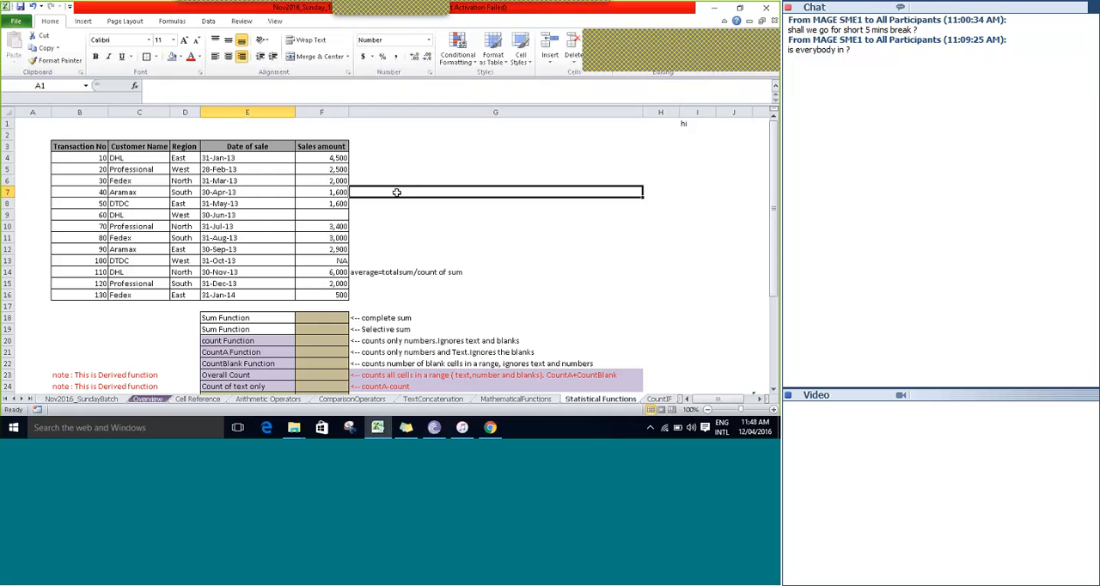
{"action": "key", "text": "Up"}
{"action": "key", "text": "Up"}
{"action": "key", "text": "Up"}
{"action": "key", "text": "Up"}
{"action": "key", "text": "Up"}
{"action": "key", "text": "Up"}
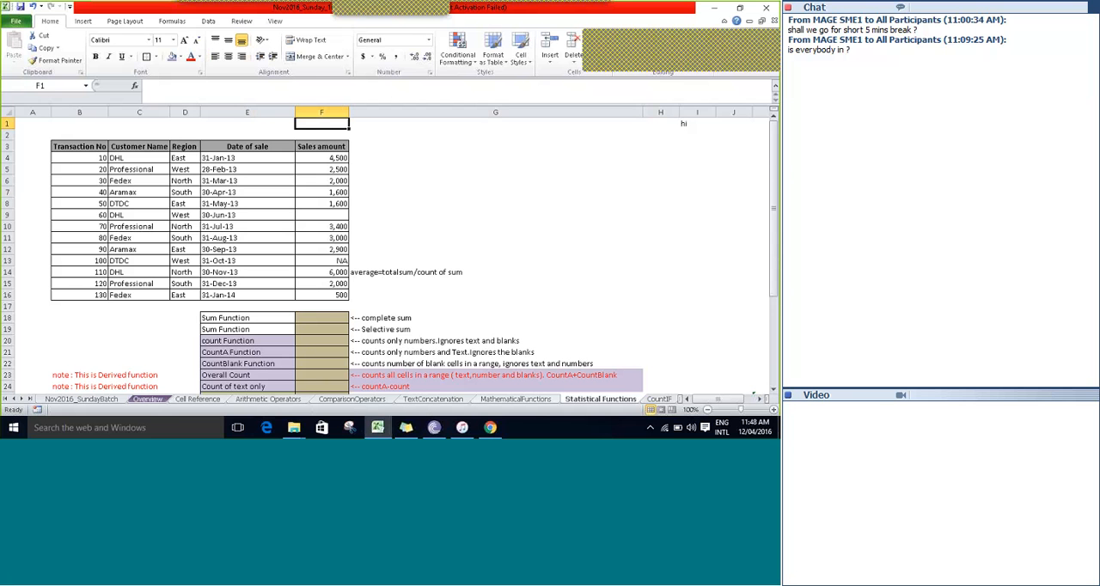
{"action": "left_click", "coordinate": [21, 400]}
{"action": "left_click", "coordinate": [21, 401]}
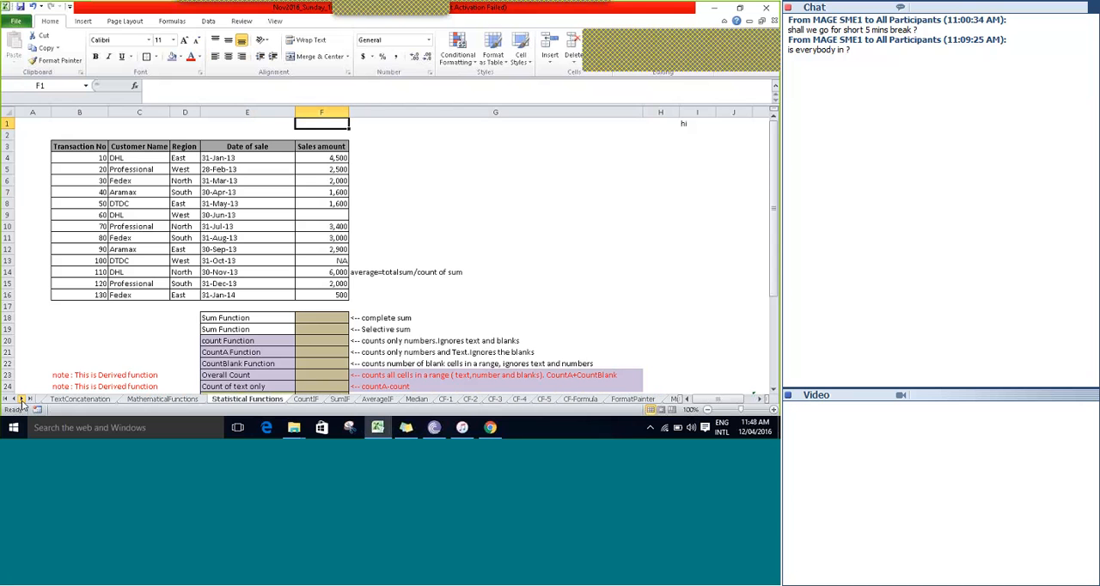
Review the sales table's amounts by selecting F4:F16 on the Statistical Functions sheet.
{"action": "left_click", "coordinate": [388, 145]}
{"action": "key", "text": "Left"}
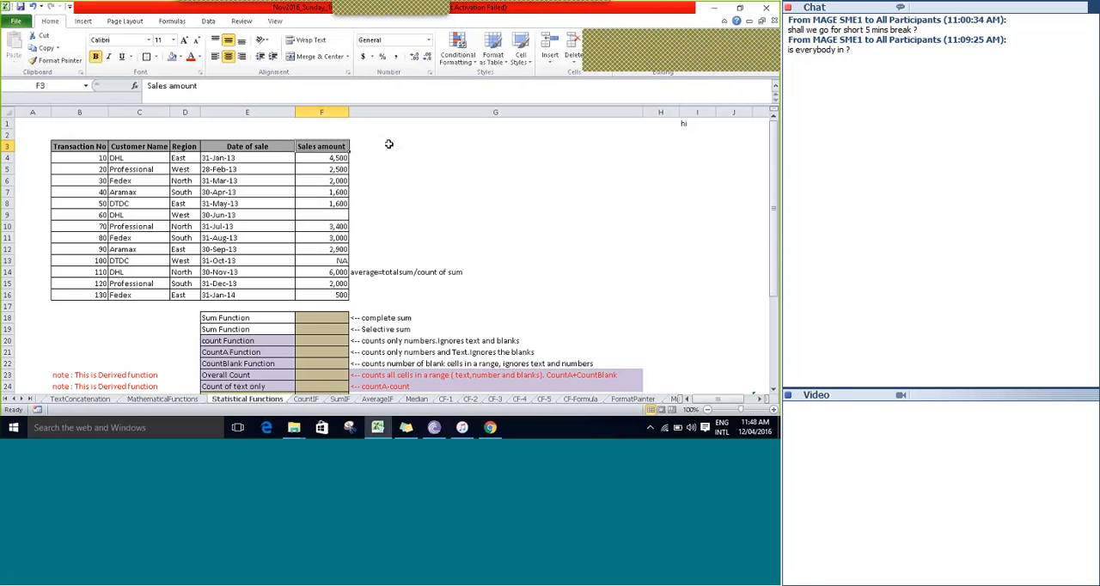
{"action": "key", "text": "Down"}
{"action": "key", "text": "shift+Down"}
{"action": "key", "text": "shift+Down"}
{"action": "key", "text": "shift+Down"}
{"action": "key", "text": "shift+Down"}
{"action": "key", "text": "shift+Down"}
{"action": "key", "text": "shift+Down"}
{"action": "key", "text": "shift+Down"}
{"action": "key", "text": "shift+Down"}
{"action": "key", "text": "shift+Down"}
{"action": "key", "text": "shift+Down"}
{"action": "key", "text": "shift+Down"}
{"action": "key", "text": "shift+Down"}
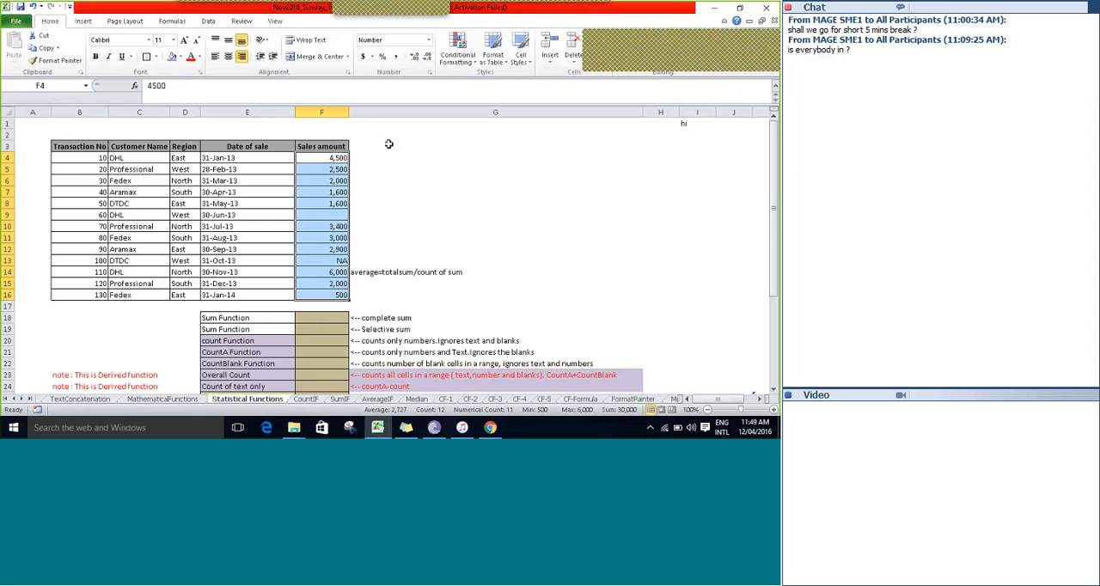
Review the list of statistical functions by selecting E18:E30, from Sum to MinA.
{"action": "key", "text": "Down"}
{"action": "key", "text": "Down"}
{"action": "key", "text": "Down"}
{"action": "key", "text": "Down"}
{"action": "key", "text": "Down"}
{"action": "key", "text": "Down"}
{"action": "key", "text": "Down"}
{"action": "key", "text": "Down"}
{"action": "key", "text": "Down"}
{"action": "key", "text": "Down"}
{"action": "key", "text": "Down"}
{"action": "key", "text": "Down"}
{"action": "key", "text": "Down"}
{"action": "key", "text": "Down"}
{"action": "key", "text": "Down"}
{"action": "key", "text": "Down"}
{"action": "key", "text": "Down"}
{"action": "key", "text": "Down"}
{"action": "key", "text": "Down"}
{"action": "key", "text": "Down"}
{"action": "key", "text": "Down"}
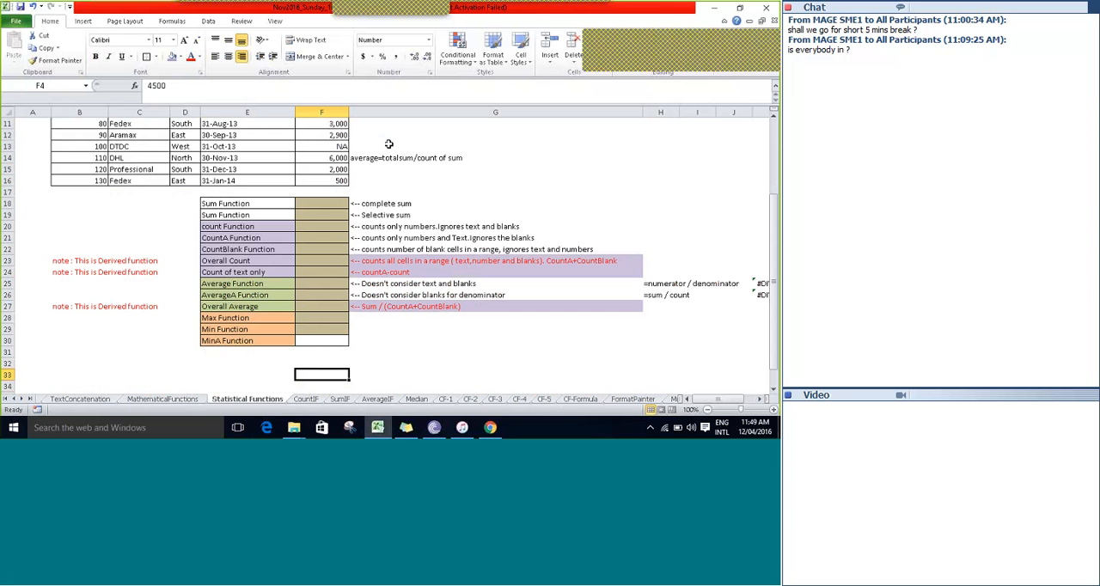
{"action": "key", "text": "Down"}
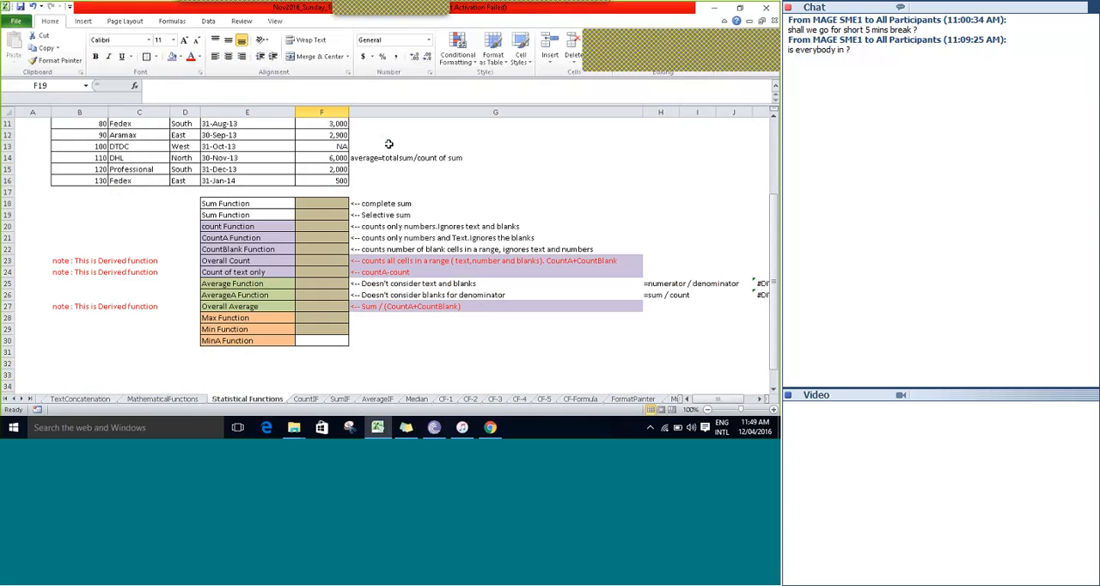
{"action": "key", "text": "Up"}
{"action": "key", "text": "Left"}
{"action": "key", "text": "shift+Down"}
{"action": "key", "text": "shift+Down"}
{"action": "key", "text": "shift+Down"}
{"action": "key", "text": "shift+Down"}
{"action": "key", "text": "shift+Down"}
{"action": "key", "text": "shift+Down"}
{"action": "key", "text": "shift+Down"}
{"action": "key", "text": "shift+Down"}
{"action": "key", "text": "shift+Down"}
{"action": "key", "text": "shift+Down"}
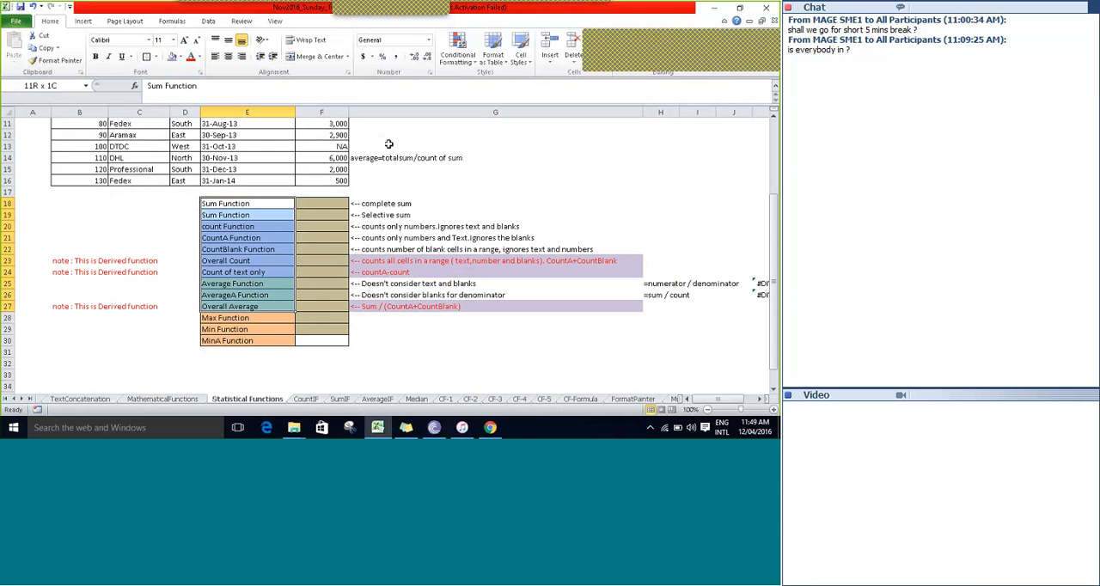
{"action": "key", "text": "shift+Down"}
{"action": "key", "text": "shift+Down"}
{"action": "key", "text": "shift+Down"}
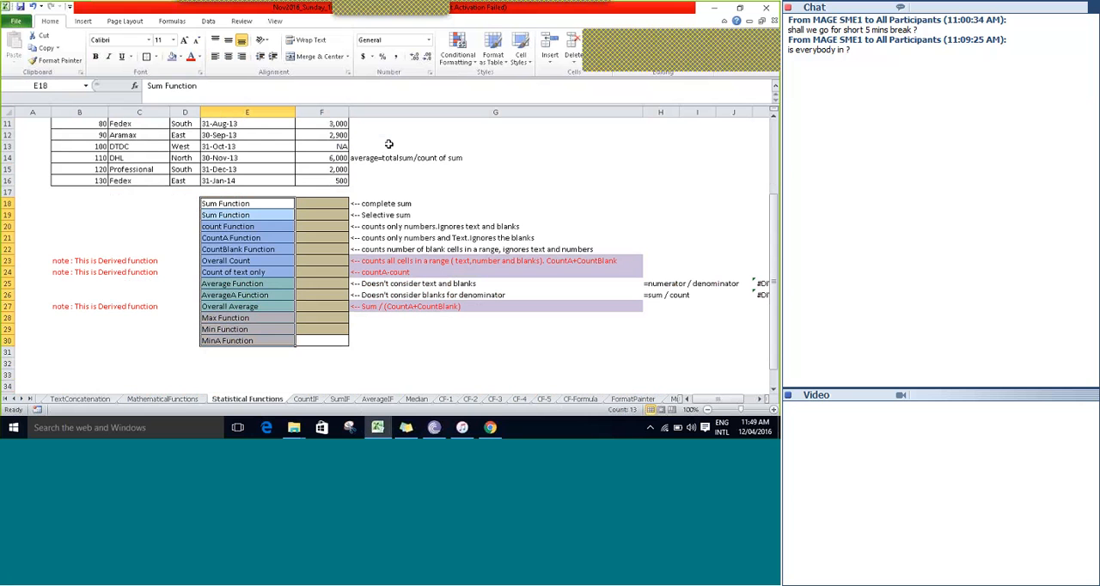
Fill the sales amount cells F4:F16 with light orange.
{"action": "key", "text": "Up"}
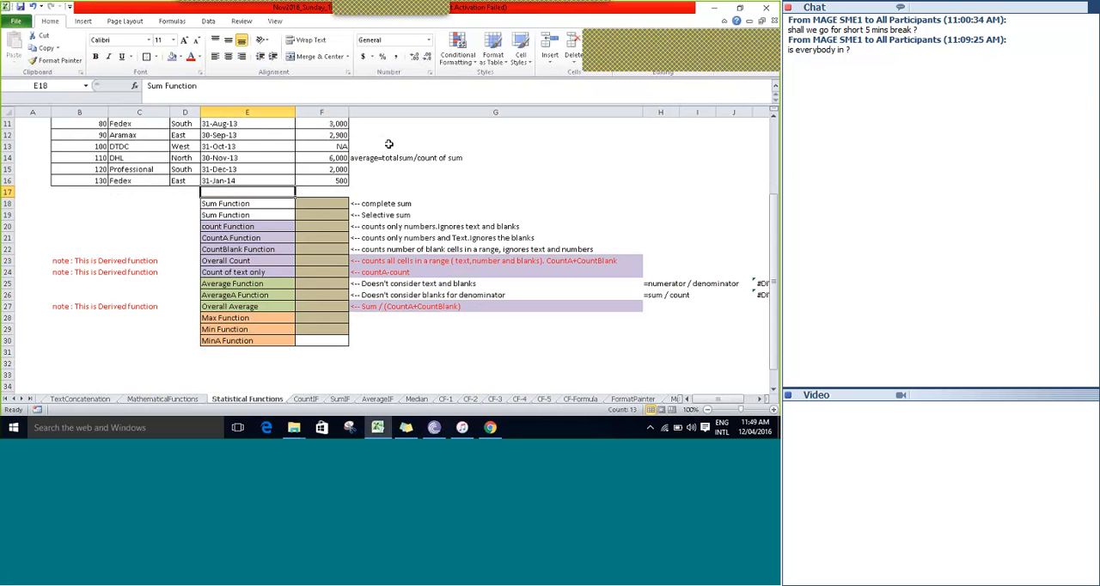
{"action": "key", "text": "Up"}
{"action": "key", "text": "Up"}
{"action": "key", "text": "Up"}
{"action": "key", "text": "Up"}
{"action": "key", "text": "Up"}
{"action": "key", "text": "Up"}
{"action": "key", "text": "Up"}
{"action": "key", "text": "Up"}
{"action": "key", "text": "Up"}
{"action": "key", "text": "Up"}
{"action": "key", "text": "Up"}
{"action": "key", "text": "Up"}
{"action": "key", "text": "Up"}
{"action": "key", "text": "Up"}
{"action": "key", "text": "Up"}
{"action": "key", "text": "Up"}
{"action": "key", "text": "Right"}
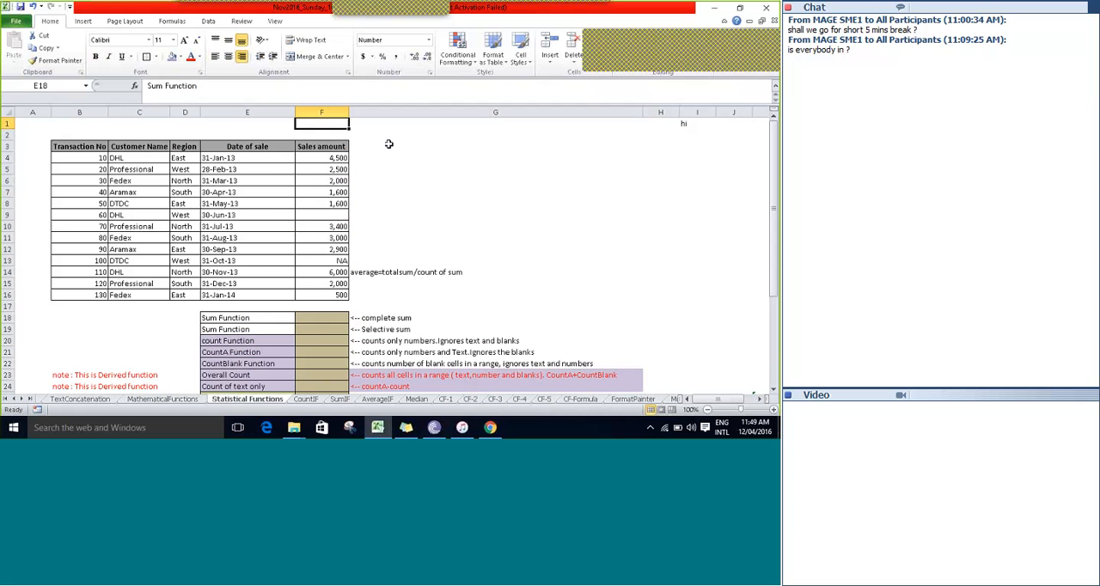
{"action": "key", "text": "Down"}
{"action": "key", "text": "Down"}
{"action": "key", "text": "Down"}
{"action": "key", "text": "shift+Down"}
{"action": "key", "text": "shift+Down"}
{"action": "key", "text": "shift+Down"}
{"action": "key", "text": "shift+Down"}
{"action": "key", "text": "shift+Down"}
{"action": "key", "text": "shift+Down"}
{"action": "key", "text": "shift+Down"}
{"action": "key", "text": "shift+Down"}
{"action": "key", "text": "shift+Down"}
{"action": "key", "text": "shift+Down"}
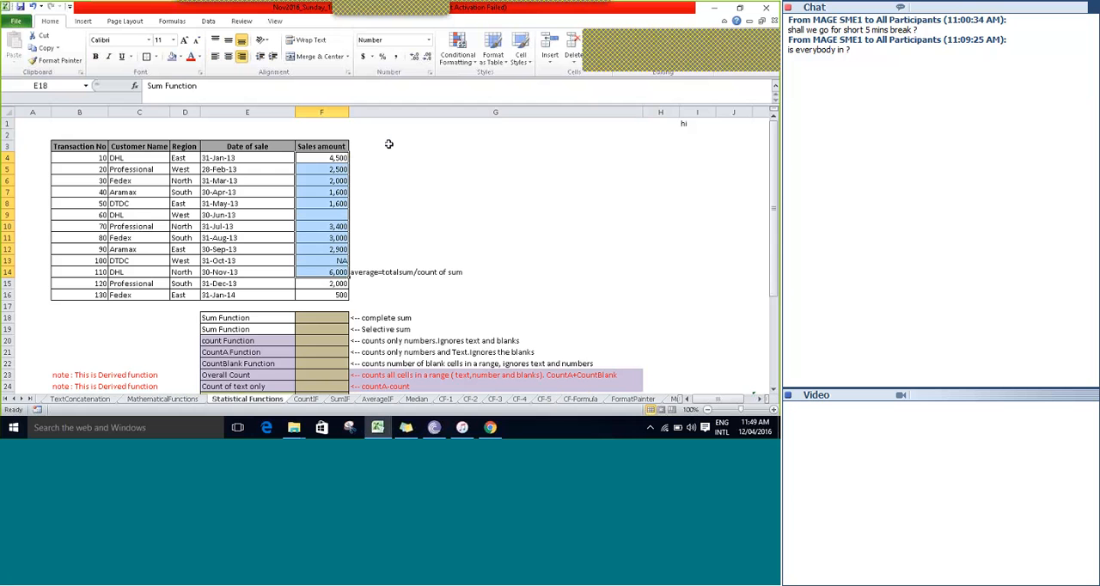
{"action": "key", "text": "shift+Down"}
{"action": "key", "text": "shift+Down"}
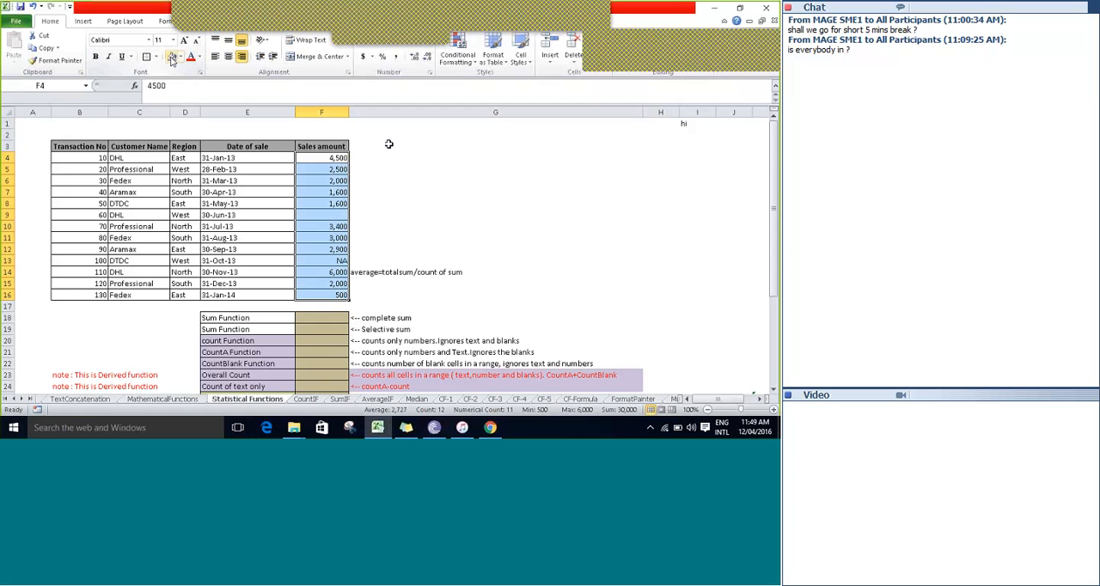
{"action": "left_click", "coordinate": [180, 60]}
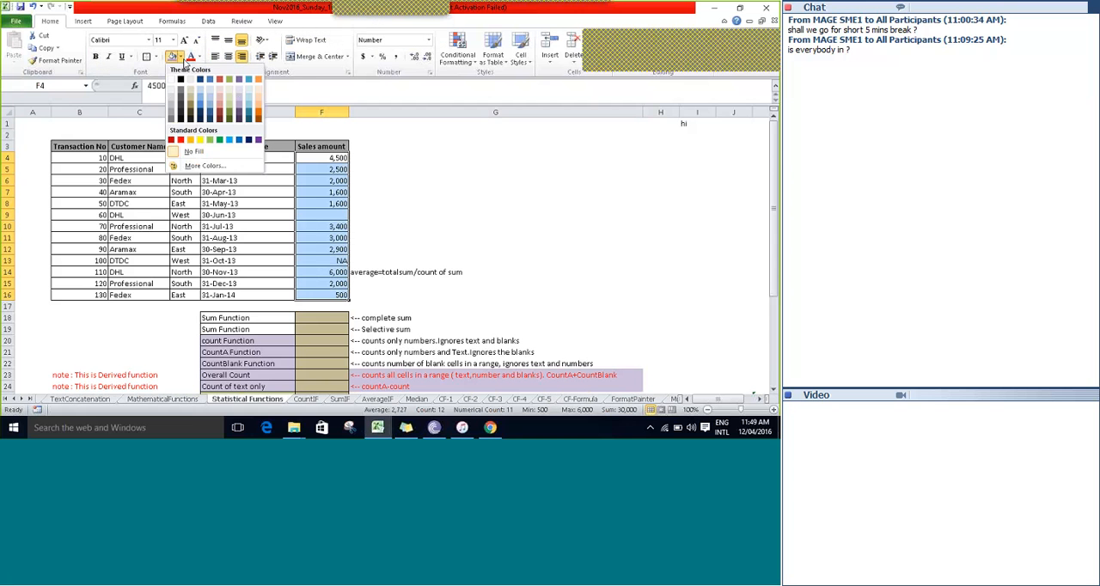
{"action": "left_click", "coordinate": [257, 97]}
{"action": "left_click", "coordinate": [352, 158]}
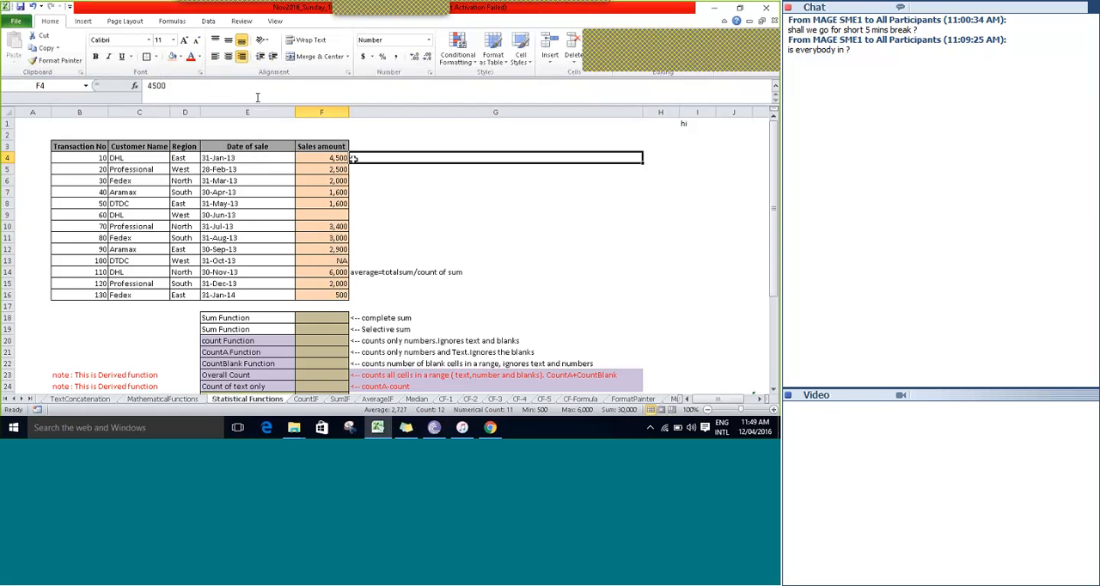
{"action": "left_click_drag", "start_coordinate": [352, 158], "coordinate": [335, 132]}
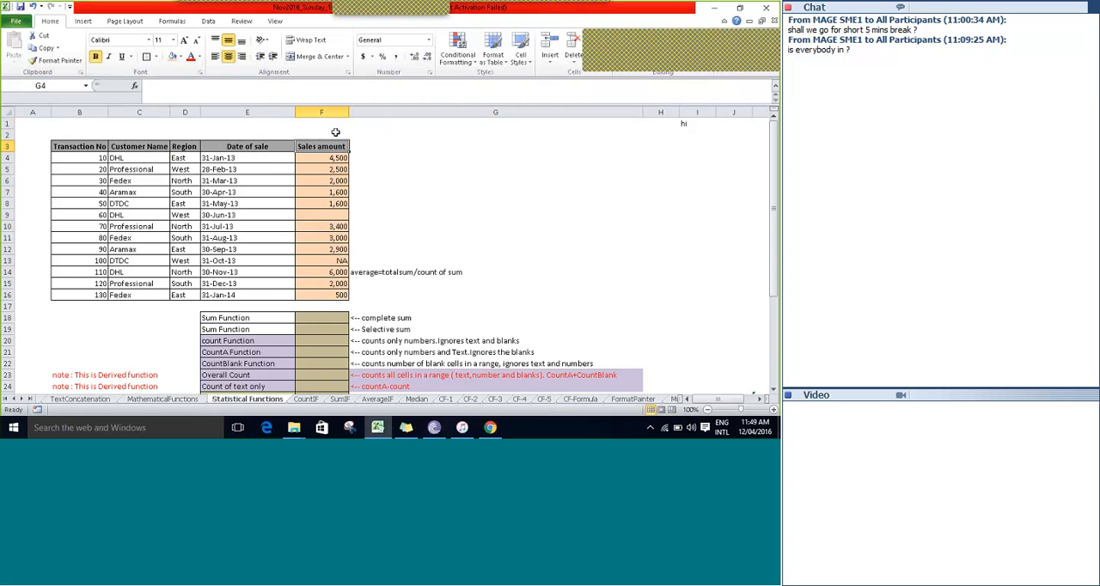
Enter =SUM(F4:F16) in cell F18 to calculate the complete sum of the sales amounts.
{"action": "scroll", "coordinate": [335, 132], "scroll_direction": "down", "scroll_amount": 2}
{"action": "key", "text": "Down"}
{"action": "key", "text": "Down"}
{"action": "key", "text": "Down"}
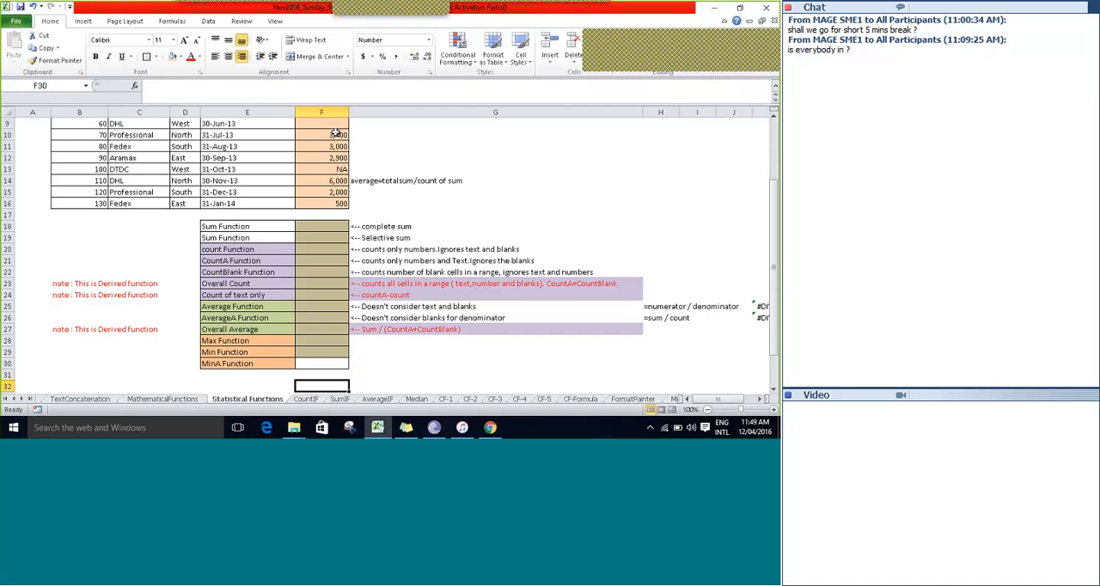
{"action": "key", "text": "Up"}
{"action": "key", "text": "Up"}
{"action": "key", "text": "Up"}
{"action": "key", "text": "Up"}
{"action": "key", "text": "Up"}
{"action": "key", "text": "Up"}
{"action": "key", "text": "Up"}
{"action": "key", "text": "Up"}
{"action": "key", "text": "Up"}
{"action": "key", "text": "Up"}
{"action": "key", "text": "Up"}
{"action": "key", "text": "Up"}
{"action": "key", "text": "Up"}
{"action": "key", "text": "Up"}
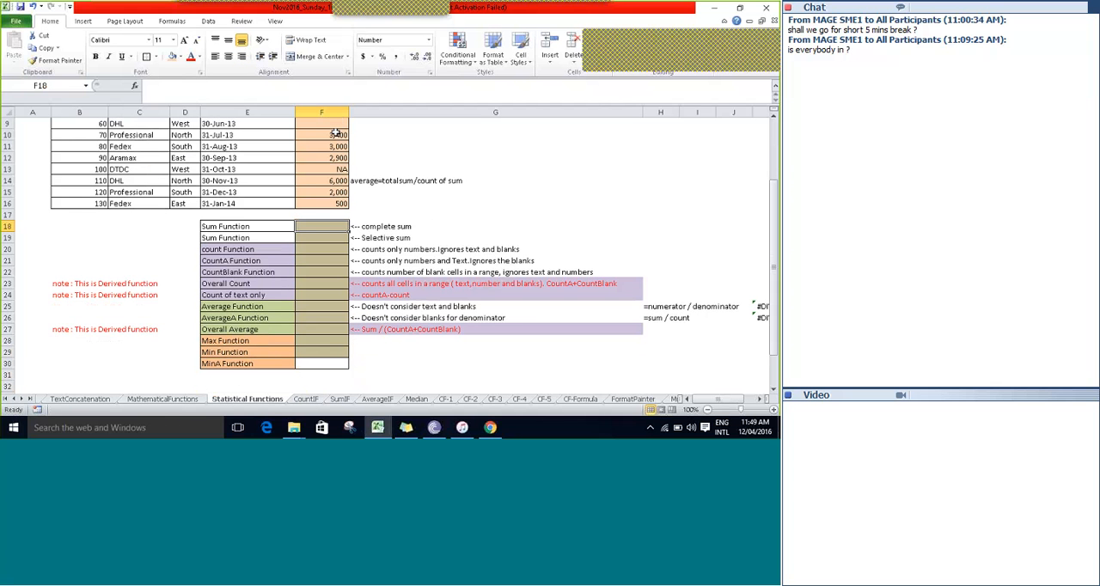
{"action": "type", "text": "=su"}
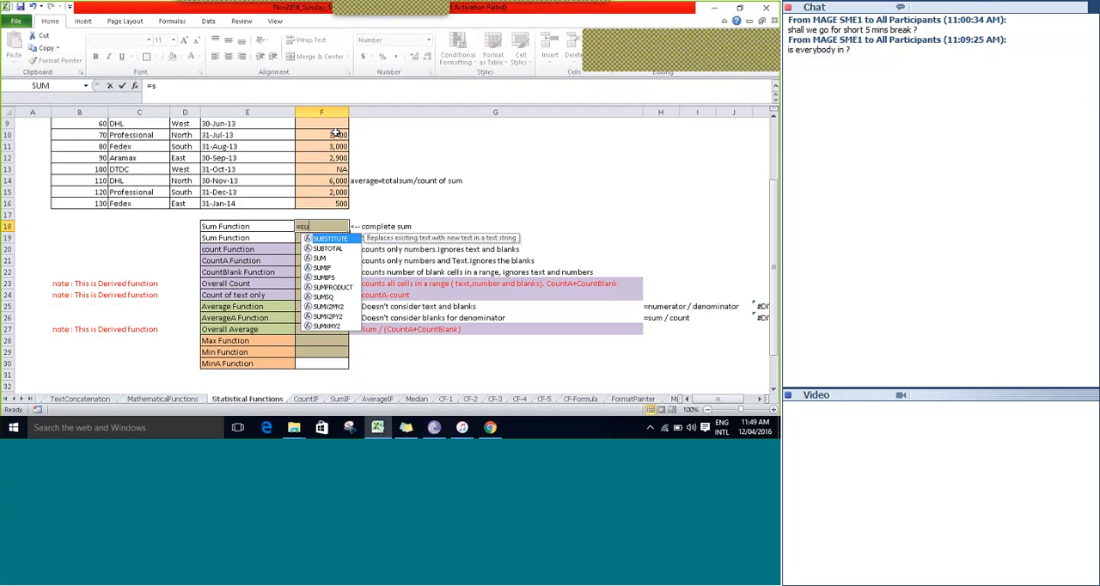
{"action": "key", "text": "Tab"}
{"action": "key", "text": "Up"}
{"action": "key", "text": "Up"}
{"action": "key", "text": "Up"}
{"action": "key", "text": "Up"}
{"action": "key", "text": "Up"}
{"action": "key", "text": "Up"}
{"action": "key", "text": "Up"}
{"action": "key", "text": "Up"}
{"action": "key", "text": "Up"}
{"action": "key", "text": "Up"}
{"action": "key", "text": "Up"}
{"action": "key", "text": "Up"}
{"action": "key", "text": "Up"}
{"action": "key", "text": "Up"}
{"action": "key", "text": "Up"}
{"action": "key", "text": "Up"}
{"action": "key", "text": "Up"}
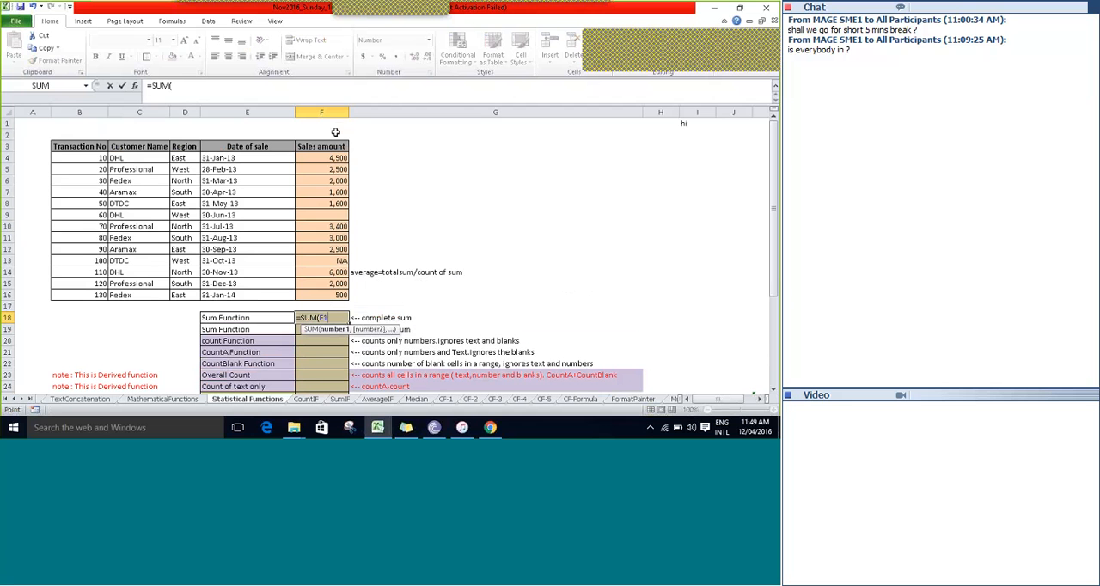
{"action": "key", "text": "Down"}
{"action": "key", "text": "Down"}
{"action": "key", "text": "Down"}
{"action": "key", "text": "shift+Down"}
{"action": "key", "text": "shift+Down"}
{"action": "key", "text": "shift+Down"}
{"action": "key", "text": "shift+Down"}
{"action": "key", "text": "shift+Down"}
{"action": "key", "text": "shift+Down"}
{"action": "key", "text": "shift+Down"}
{"action": "key", "text": "shift+Down"}
{"action": "key", "text": "shift+Down"}
{"action": "key", "text": "shift+Down"}
{"action": "key", "text": "shift+Down"}
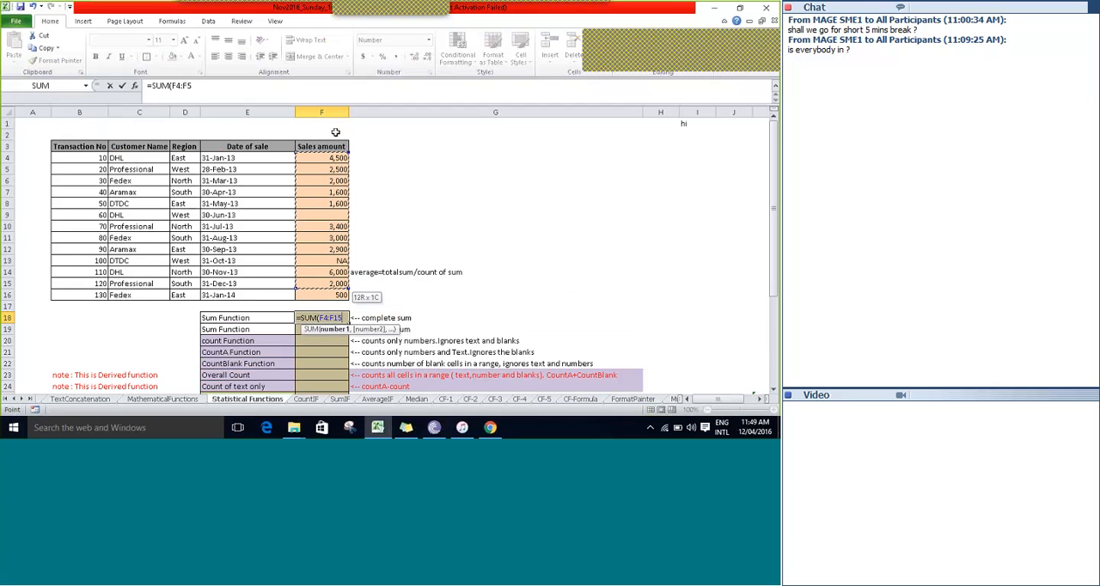
{"action": "key", "text": "shift+Down"}
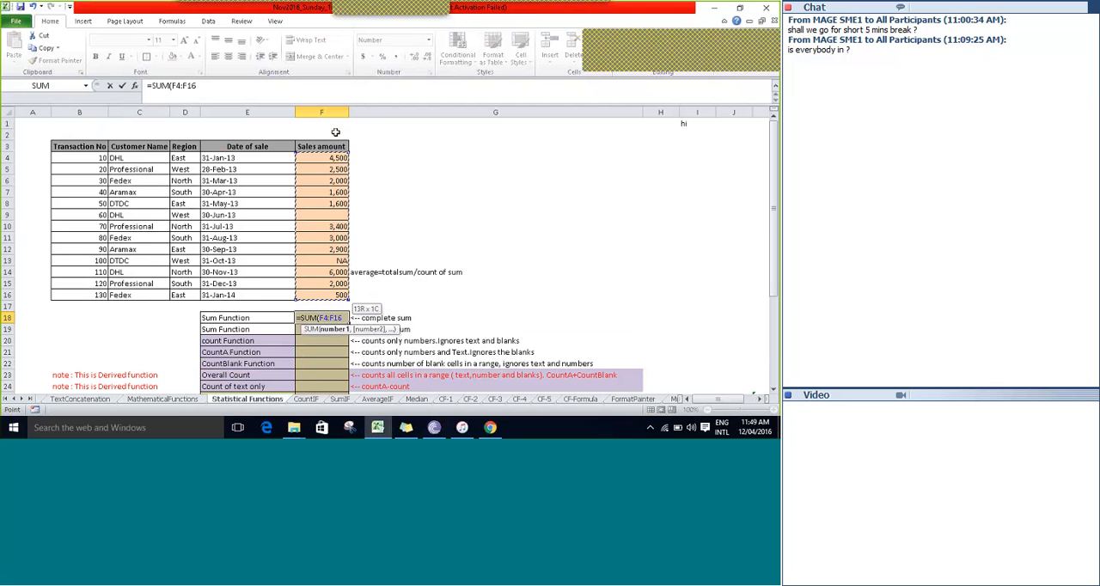
{"action": "key", "text": "Tab"}
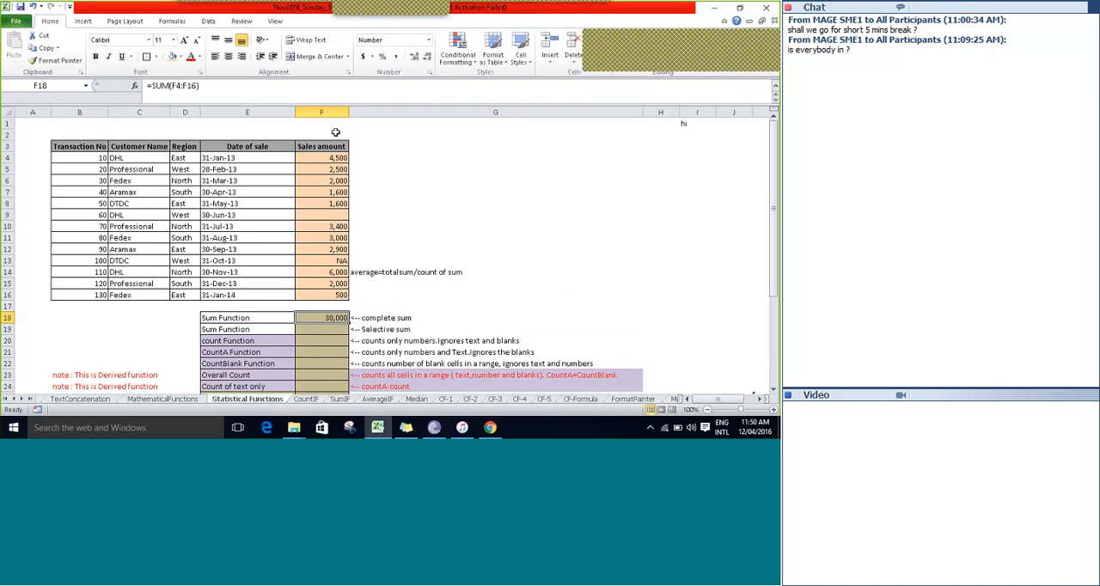
Select the sales amounts F4:F16 to compare their status bar sum with the formula result in F18.
{"action": "key", "text": "Up"}
{"action": "key", "text": "Up"}
{"action": "key", "text": "Up"}
{"action": "key", "text": "Up"}
{"action": "key", "text": "Up"}
{"action": "key", "text": "Up"}
{"action": "key", "text": "Up"}
{"action": "key", "text": "Up"}
{"action": "key", "text": "Up"}
{"action": "key", "text": "Up"}
{"action": "key", "text": "Up"}
{"action": "key", "text": "Up"}
{"action": "key", "text": "Up"}
{"action": "key", "text": "Up"}
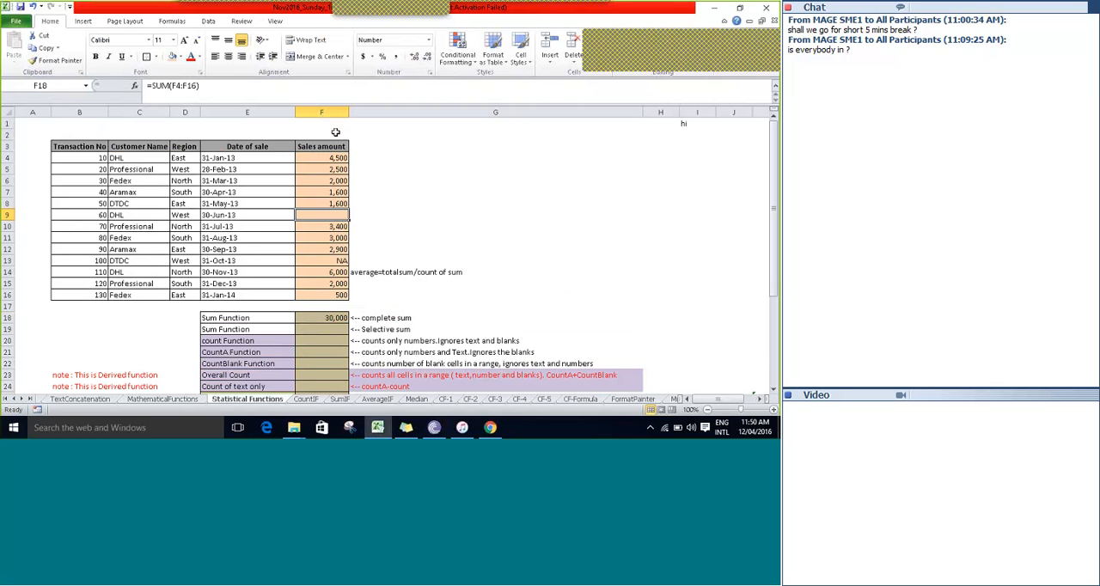
{"action": "key", "text": "shift+Down"}
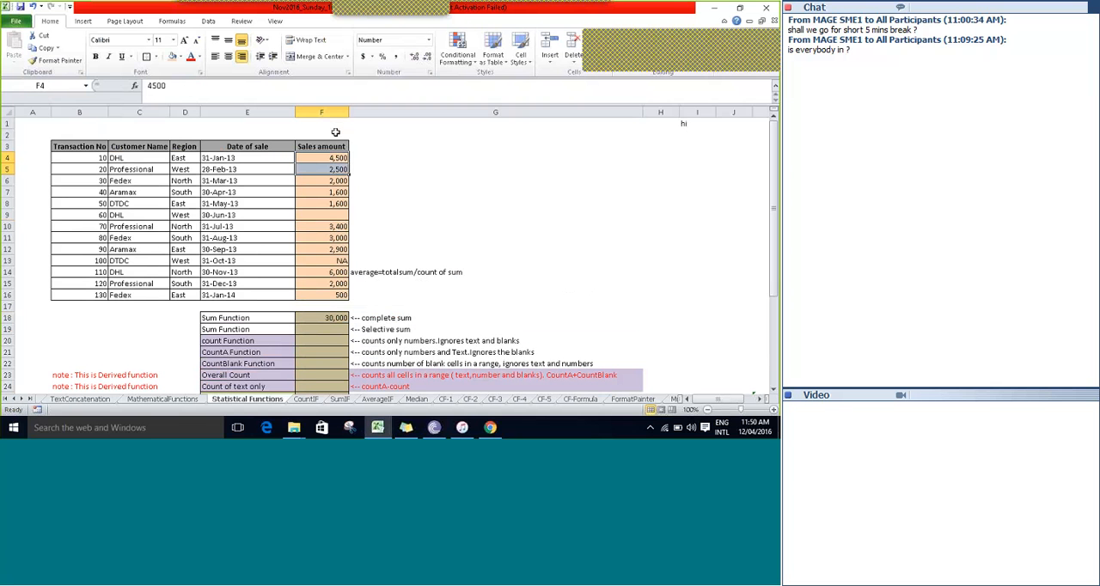
{"action": "key", "text": "shift+Down"}
{"action": "key", "text": "shift+Down"}
{"action": "key", "text": "shift+Down"}
{"action": "key", "text": "shift+Down"}
{"action": "key", "text": "shift+Down"}
{"action": "key", "text": "shift+Down"}
{"action": "key", "text": "shift+Down"}
{"action": "key", "text": "shift+Down"}
{"action": "key", "text": "shift+Down"}
{"action": "key", "text": "shift+Down"}
{"action": "key", "text": "shift+Down"}
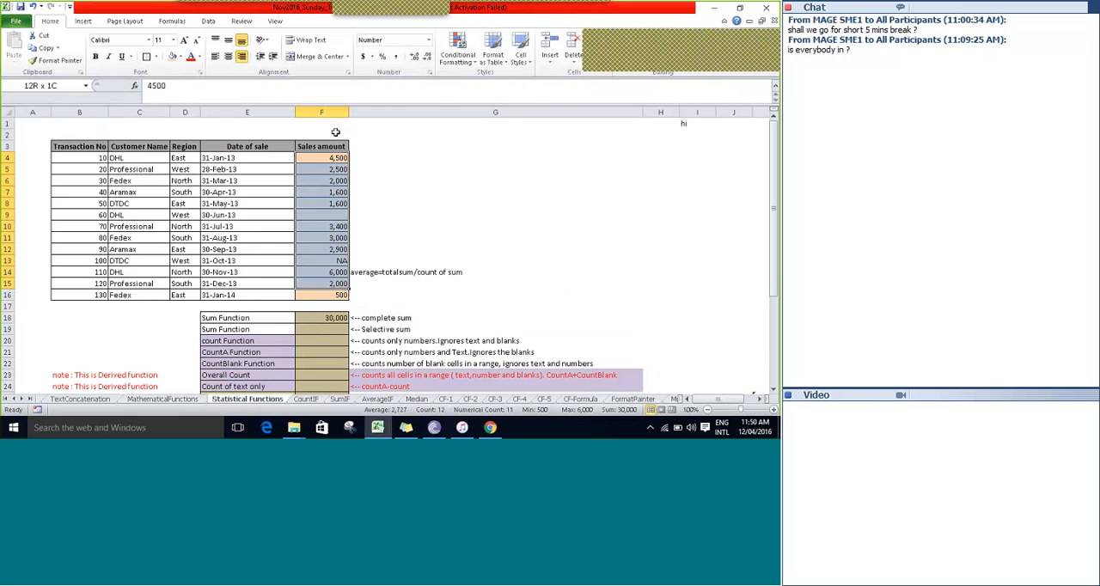
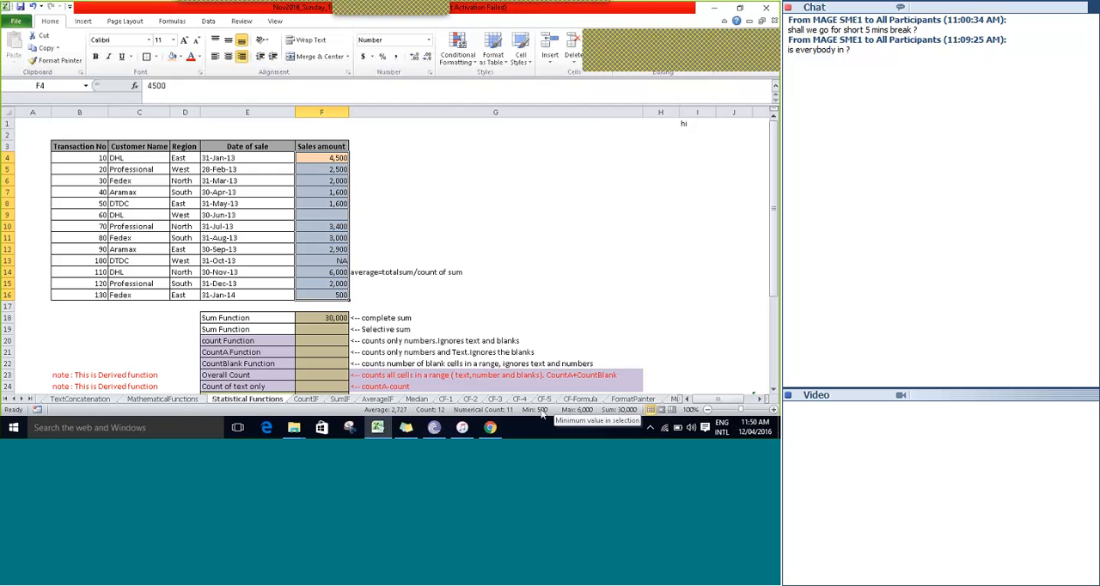
Hide the Numerical Count, Minimum and Maximum read-outs from the status bar.
{"action": "right_click", "coordinate": [542, 413]}
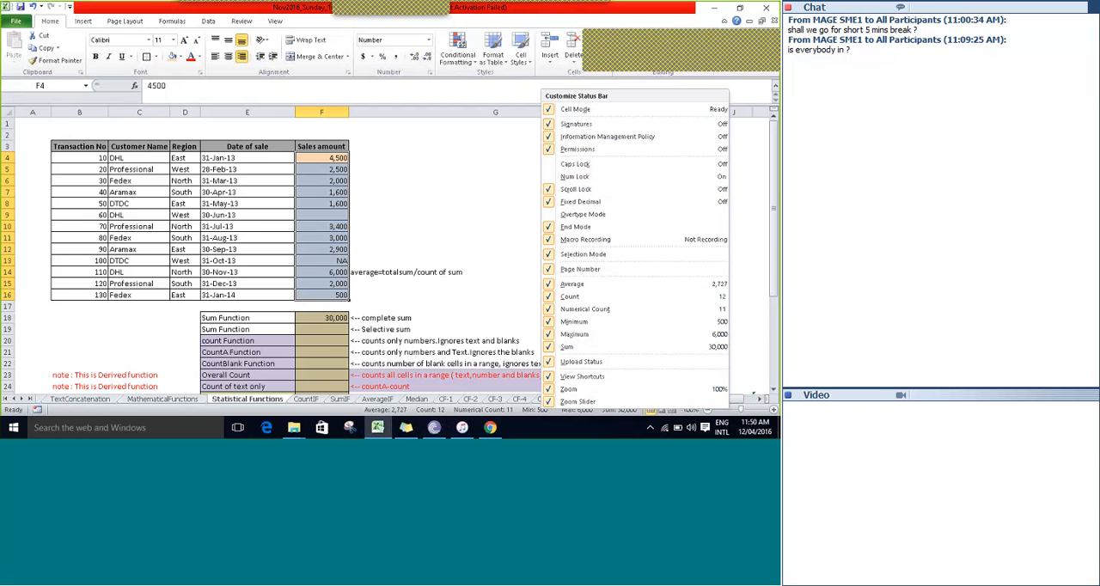
{"action": "left_click", "coordinate": [569, 309]}
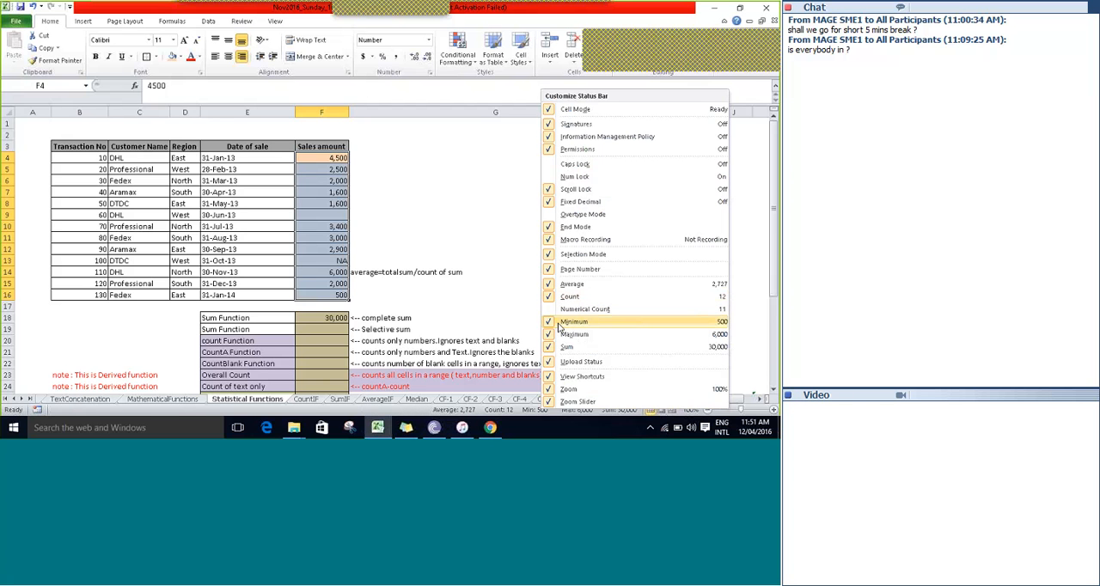
{"action": "left_click", "coordinate": [560, 323]}
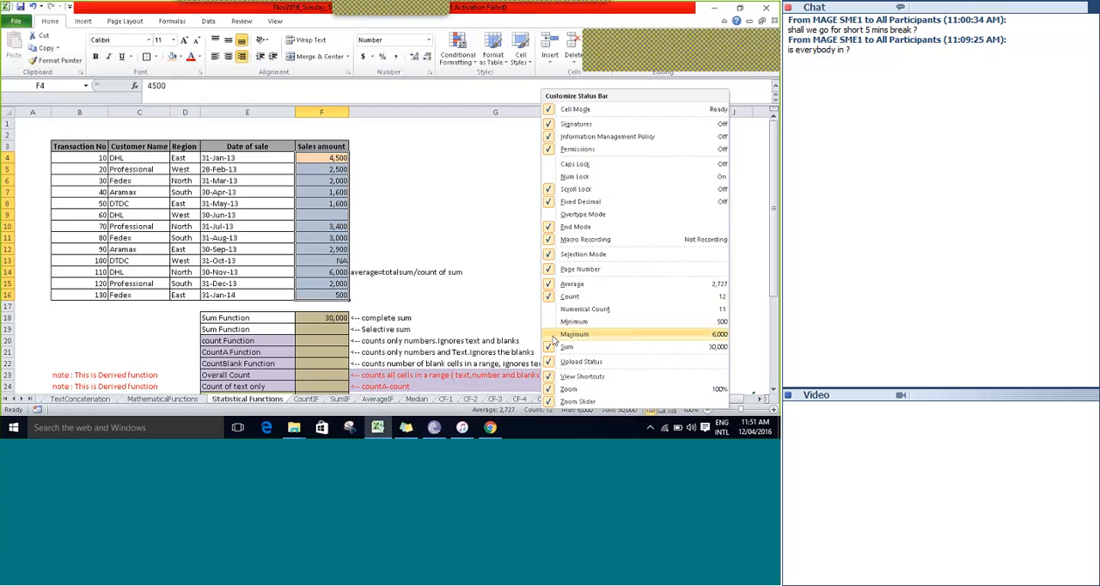
{"action": "left_click", "coordinate": [462, 413]}
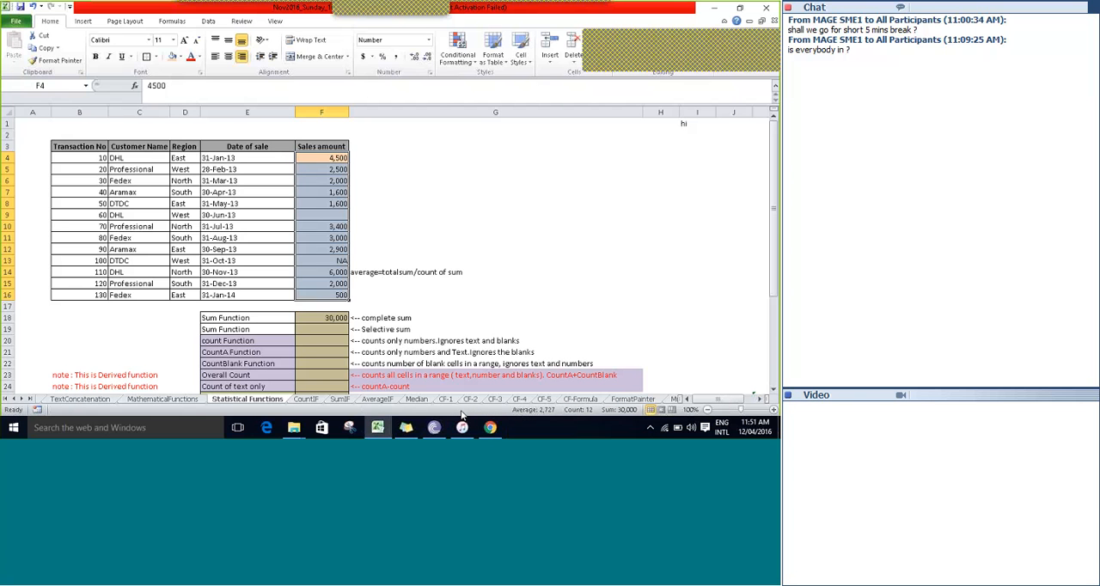
Restore the Maximum, Minimum and Numerical Count read-outs on the status bar, keeping Average shown.
{"action": "right_click", "coordinate": [516, 413]}
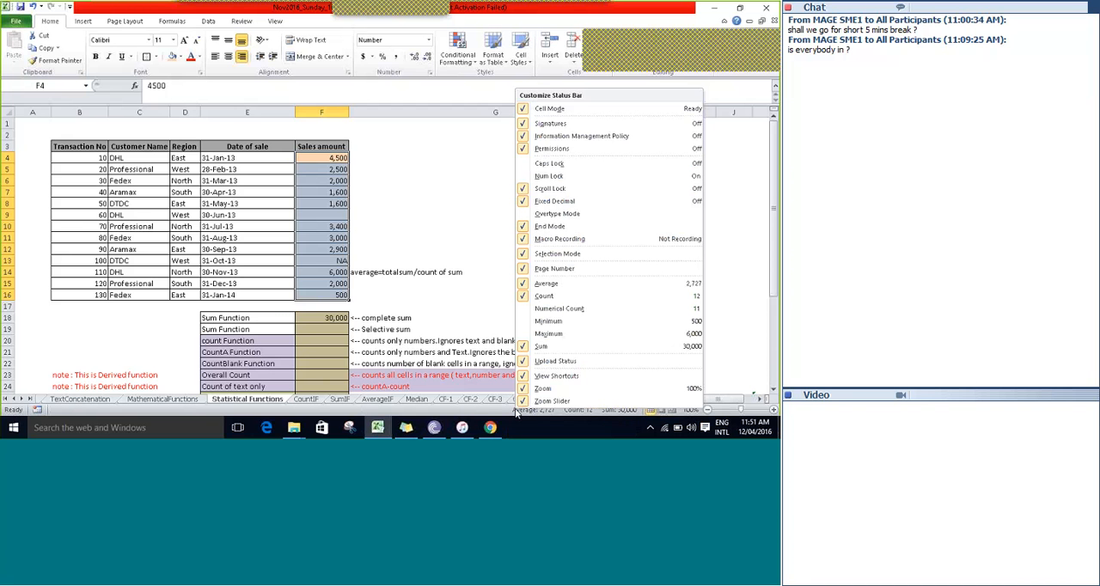
{"action": "left_click", "coordinate": [545, 335]}
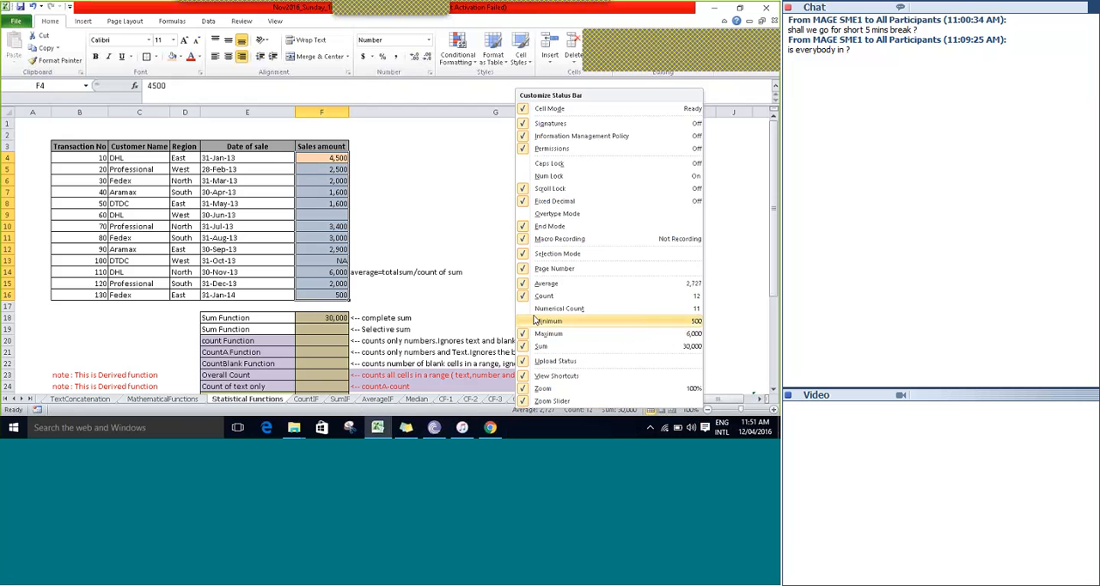
{"action": "left_click", "coordinate": [525, 323]}
{"action": "left_click", "coordinate": [542, 308]}
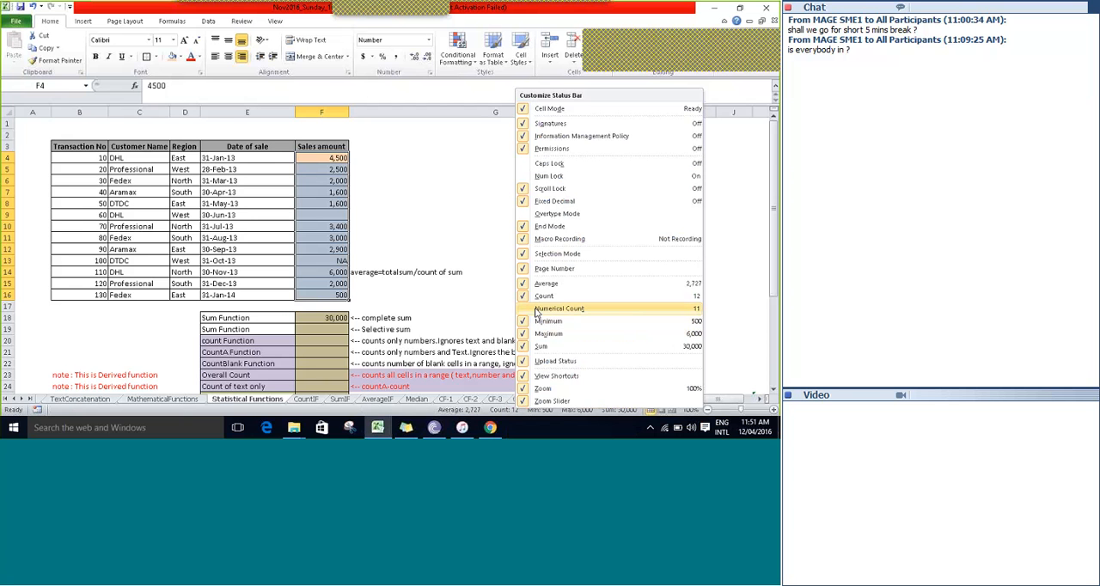
{"action": "left_click", "coordinate": [544, 285]}
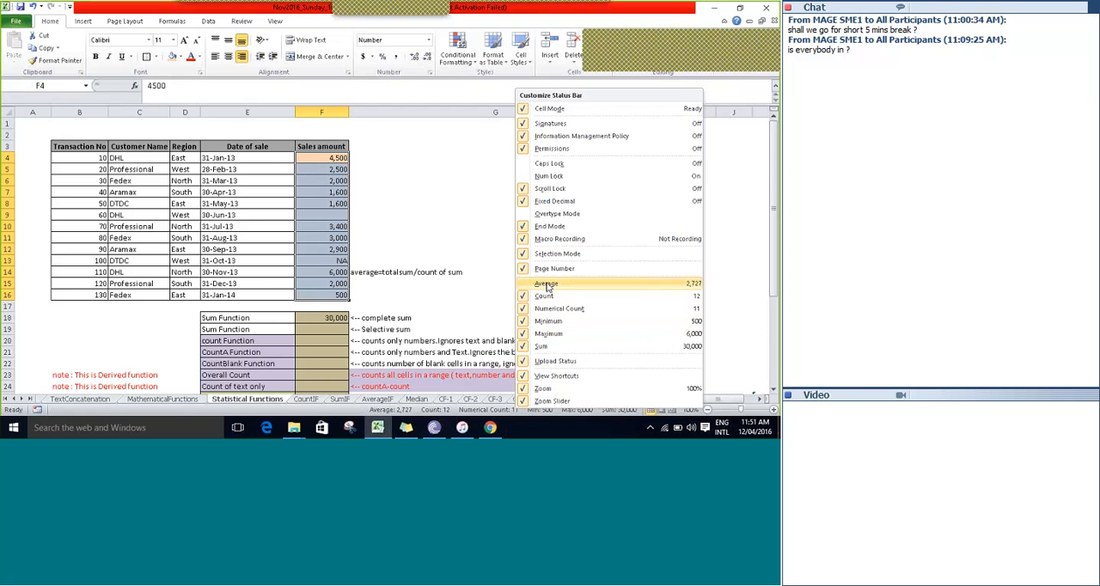
{"action": "left_click", "coordinate": [547, 284]}
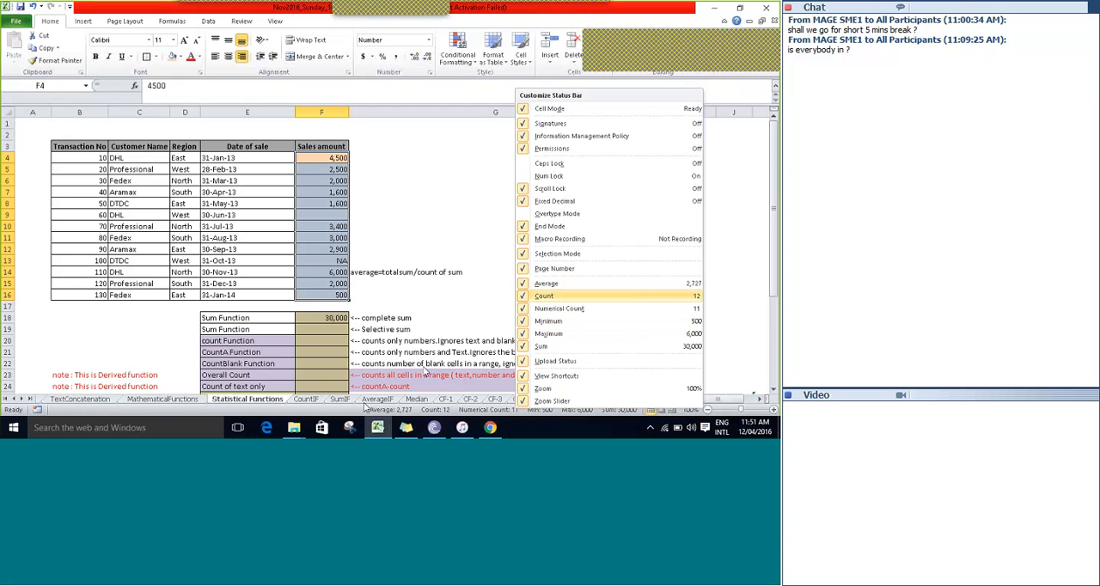
{"action": "left_click", "coordinate": [361, 411]}
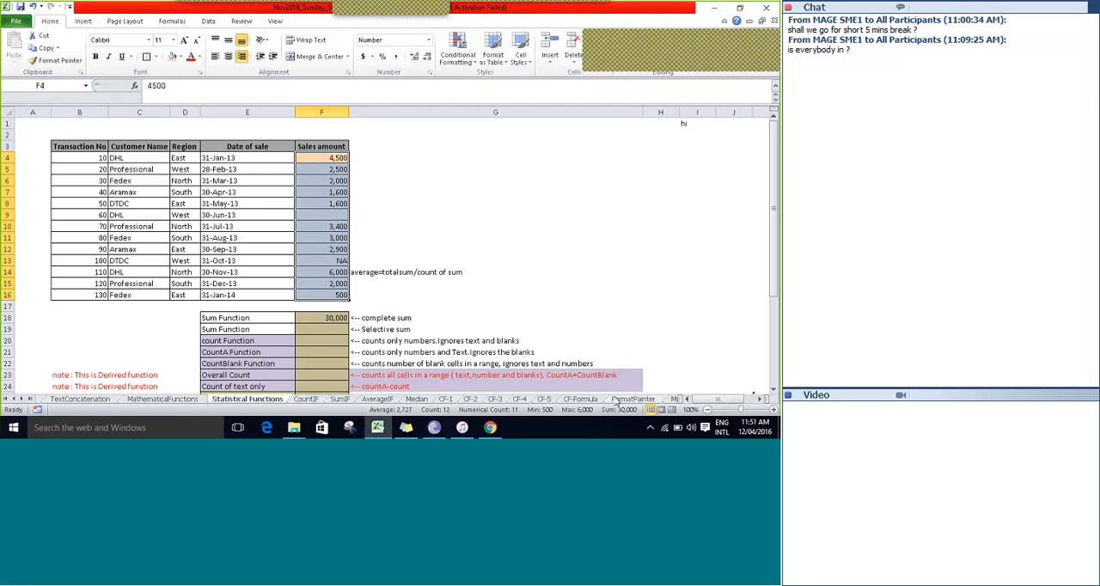
Begin a SUM formula in the selective sum cell F19 with F4:F8 as its first range.
{"action": "left_click", "coordinate": [329, 330]}
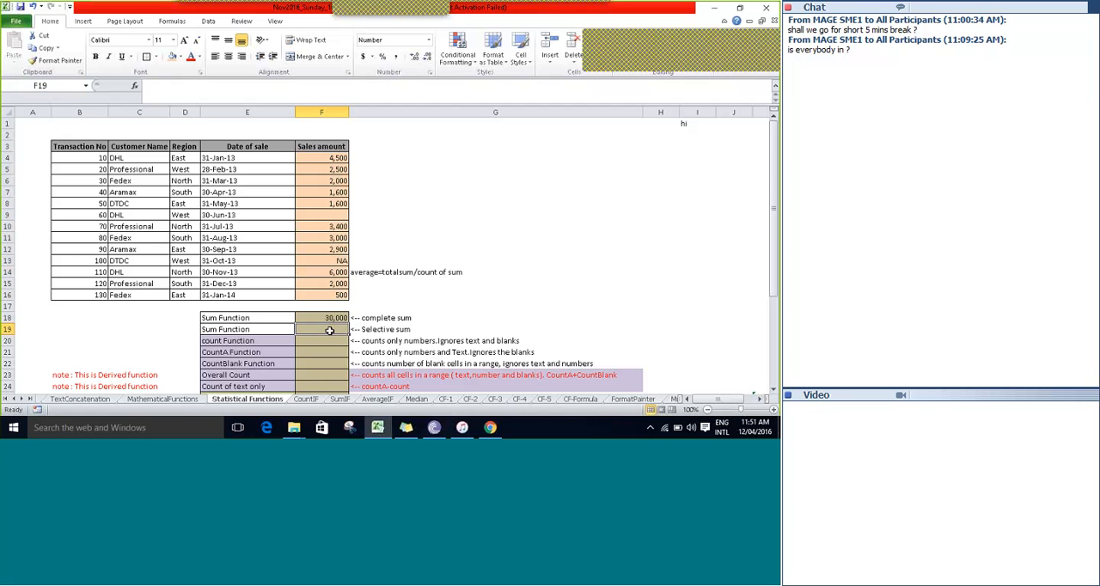
{"action": "key", "text": "Right"}
{"action": "type", "text": "=s"}
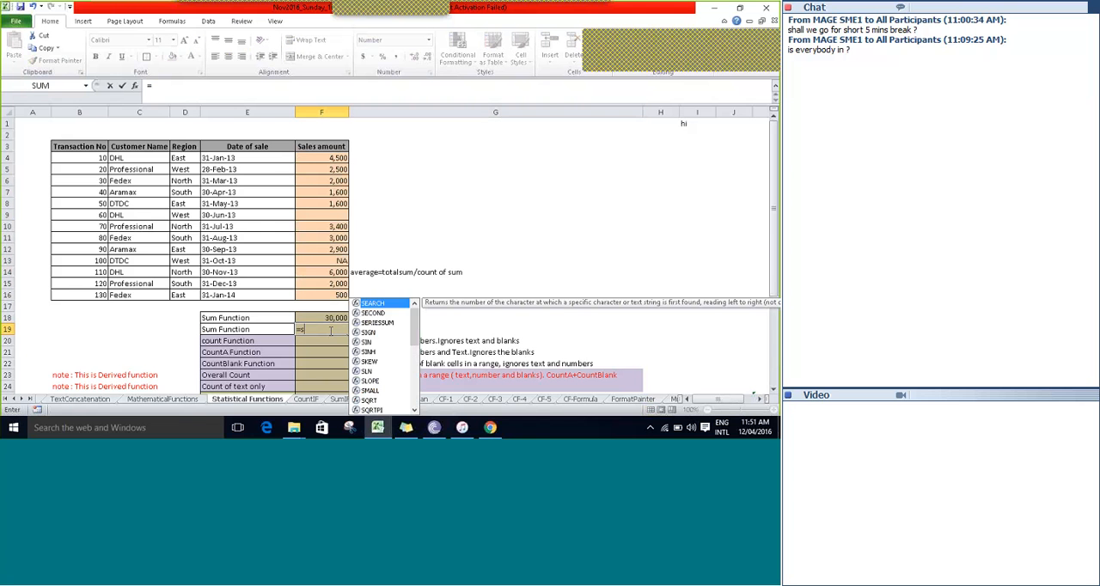
{"action": "type", "text": "um"}
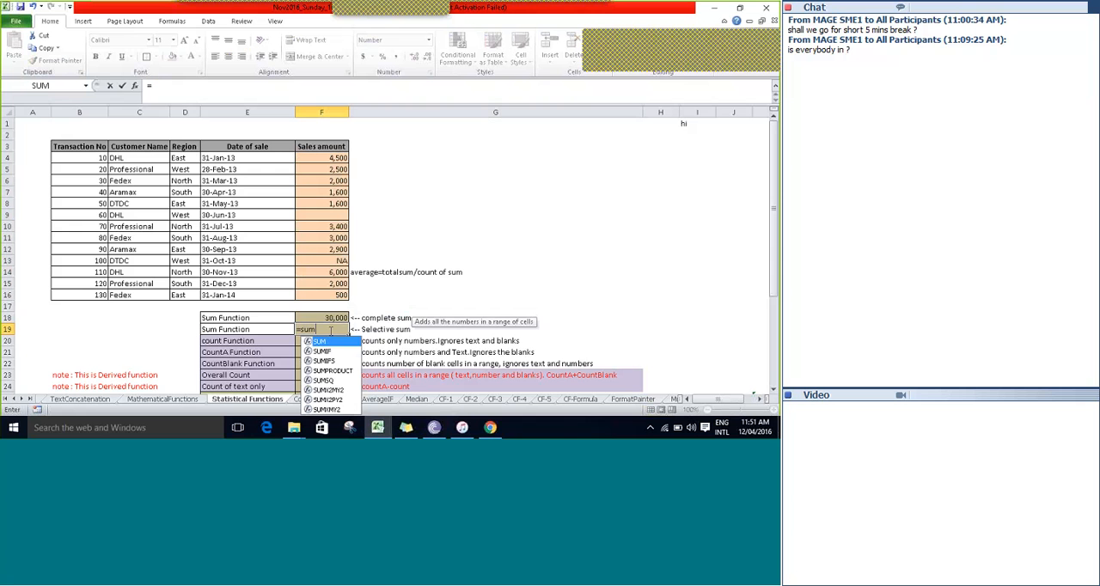
{"action": "key", "text": "Tab"}
{"action": "type", "text": "F14"}
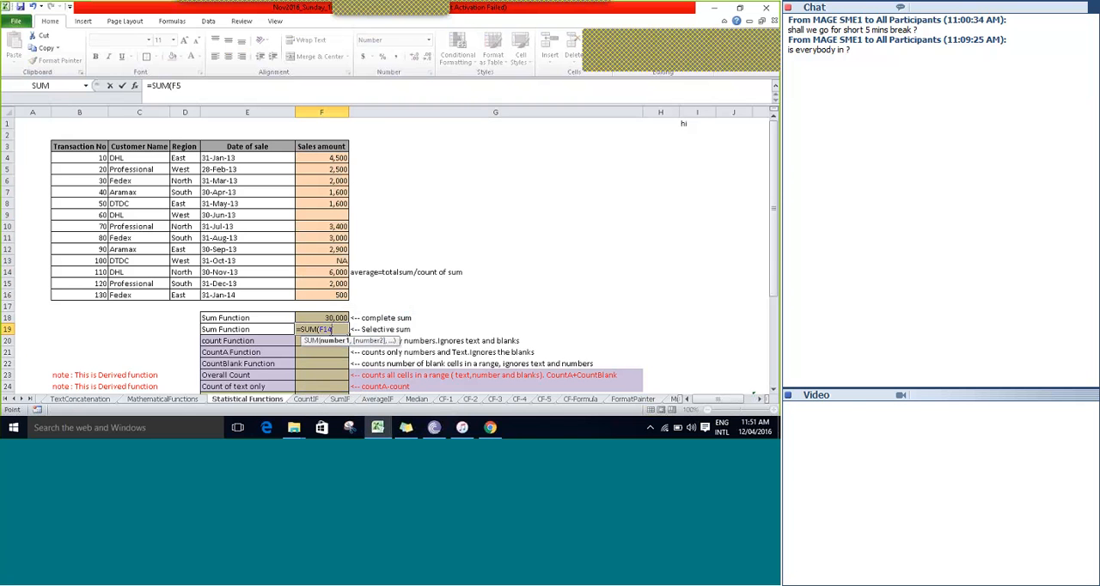
{"action": "key", "text": "Up"}
{"action": "key", "text": "Up"}
{"action": "key", "text": "Up"}
{"action": "key", "text": "Up"}
{"action": "key", "text": "Up"}
{"action": "key", "text": "Up"}
{"action": "key", "text": "Up"}
{"action": "key", "text": "Up"}
{"action": "key", "text": "Up"}
{"action": "key", "text": "Up"}
{"action": "key", "text": "shift+Down"}
{"action": "key", "text": "shift+Down"}
{"action": "key", "text": "shift+Down"}
{"action": "key", "text": "shift+Down"}
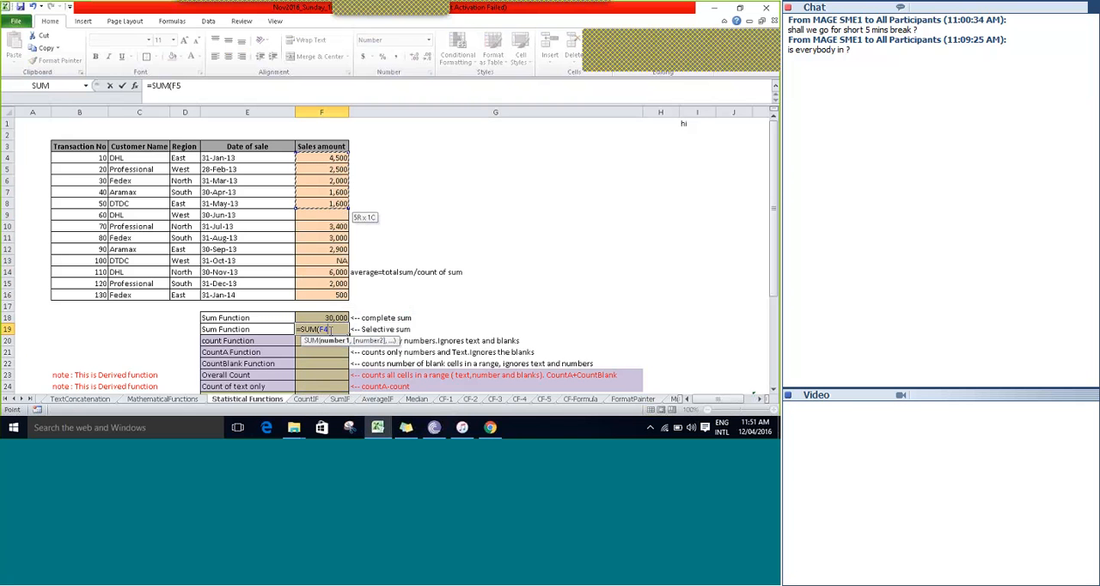
Add F11:F12 as the second range of the selective SUM formula.
{"action": "type", "text": ","}
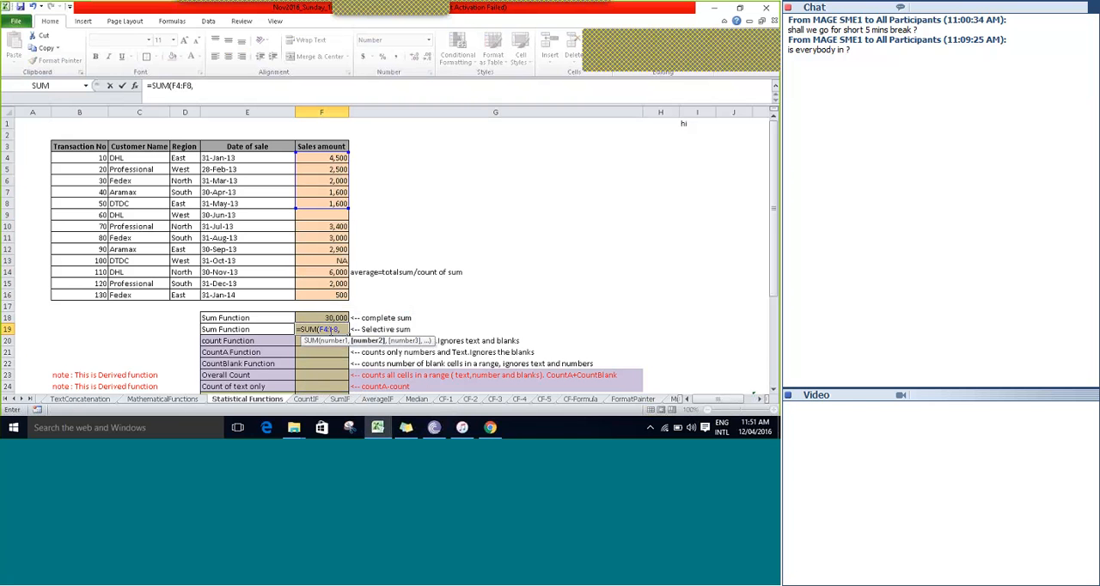
{"action": "key", "text": "Down"}
{"action": "key", "text": "Up"}
{"action": "key", "text": "Up"}
{"action": "key", "text": "Up"}
{"action": "key", "text": "Up"}
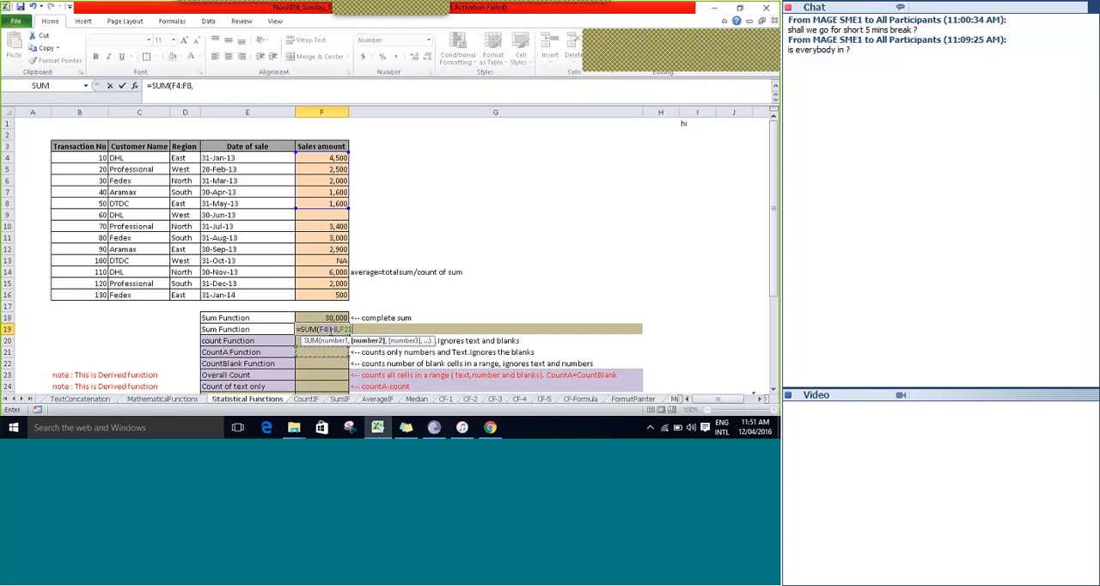
{"action": "key", "text": "Up"}
{"action": "key", "text": "Up"}
{"action": "key", "text": "Up"}
{"action": "key", "text": "Up"}
{"action": "key", "text": "shift+Up"}
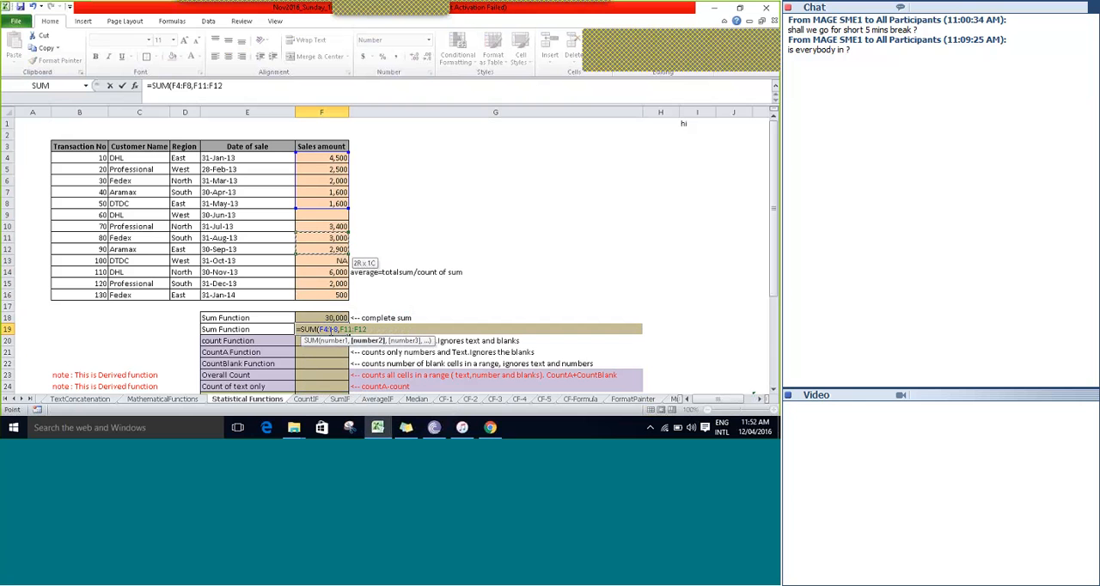
Add F14:F16 as the third range and enter the completed formula =SUM(F4:F8,F11:F12,F14:F16) in F19.
{"action": "type", "text": ","}
{"action": "key", "text": "Up"}
{"action": "key", "text": "Up"}
{"action": "key", "text": "Up"}
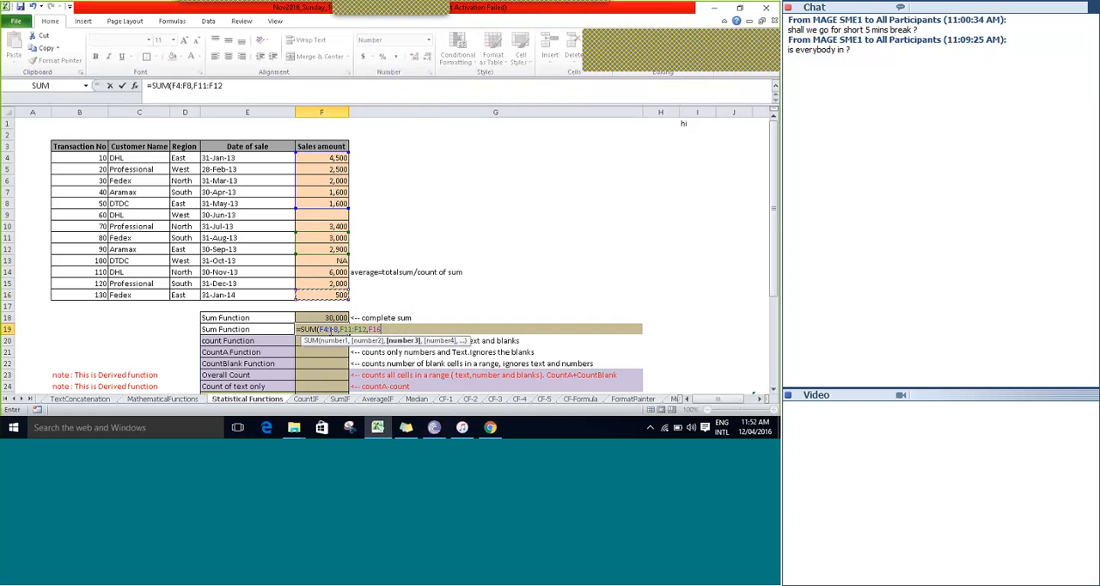
{"action": "key", "text": "shift+Up"}
{"action": "key", "text": "shift+Up"}
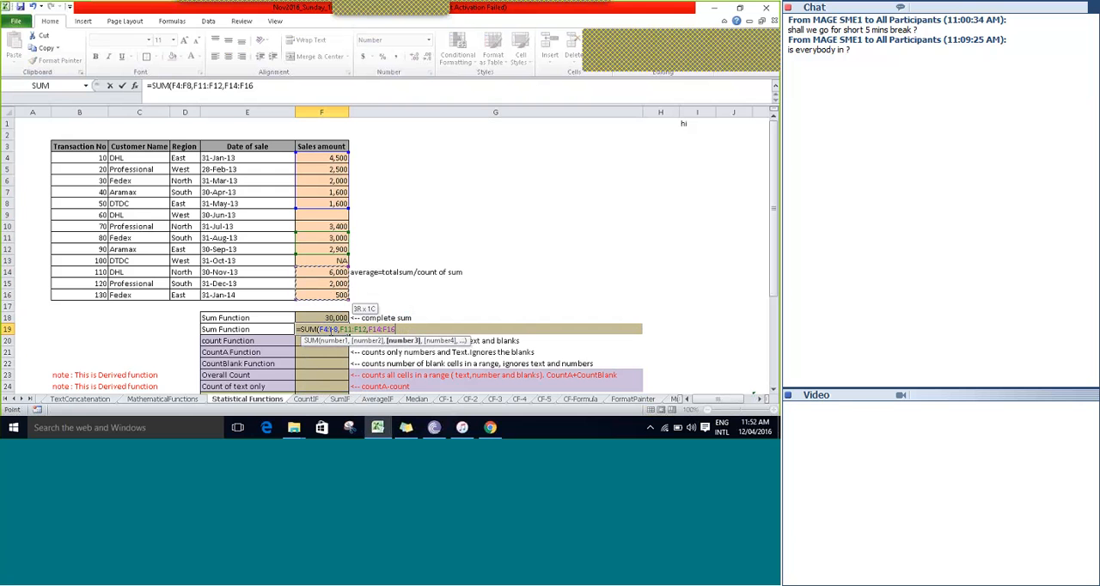
{"action": "type", "text": ")"}
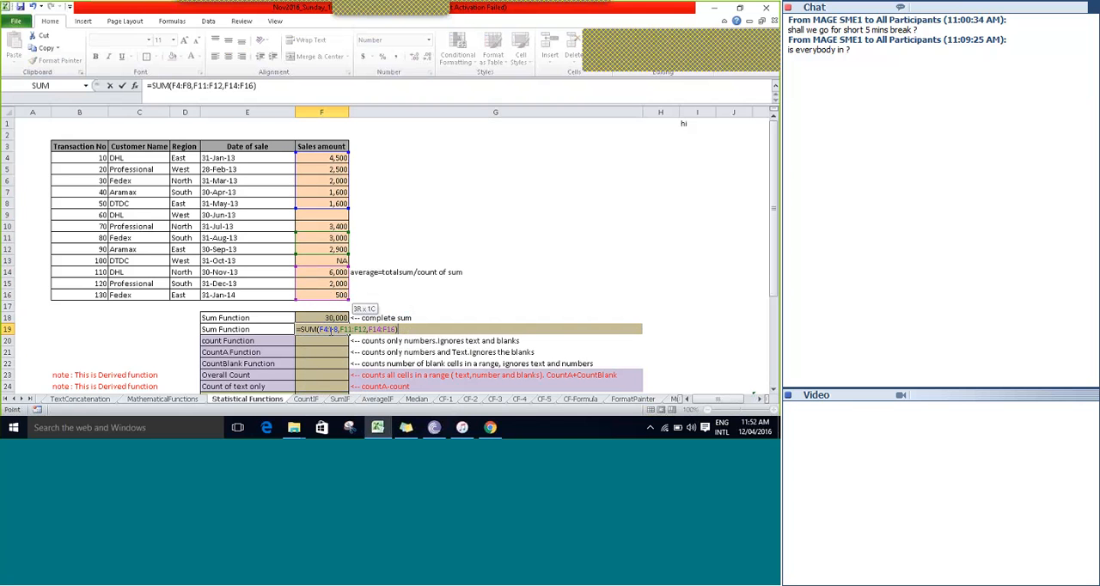
{"action": "key", "text": "ctrl+Return"}
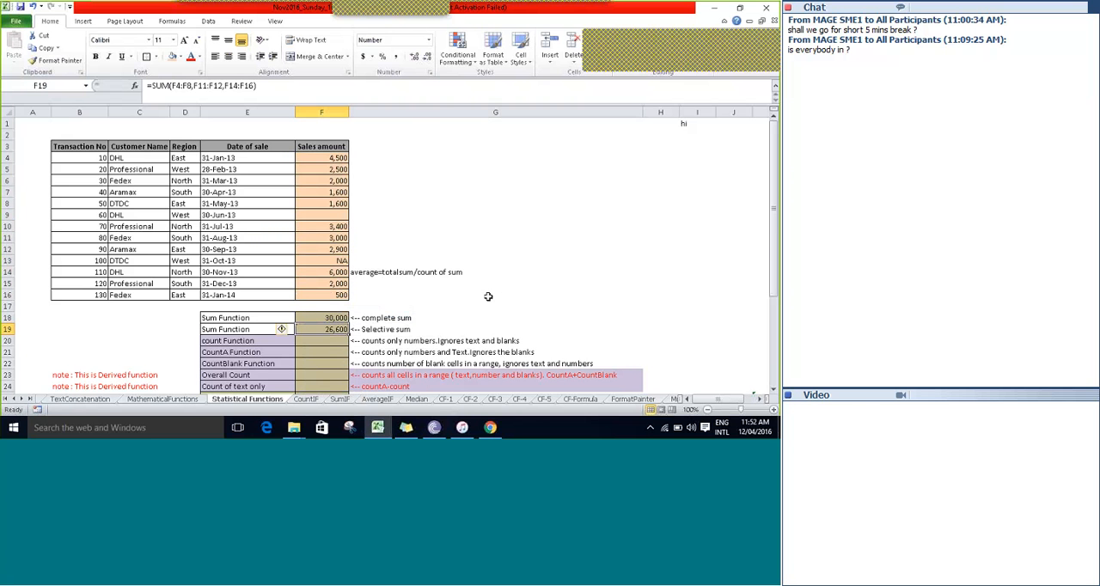
Examine the selective SUM formula in F19 and compare its ranges with the sales amounts.
{"action": "key", "text": "F2"}
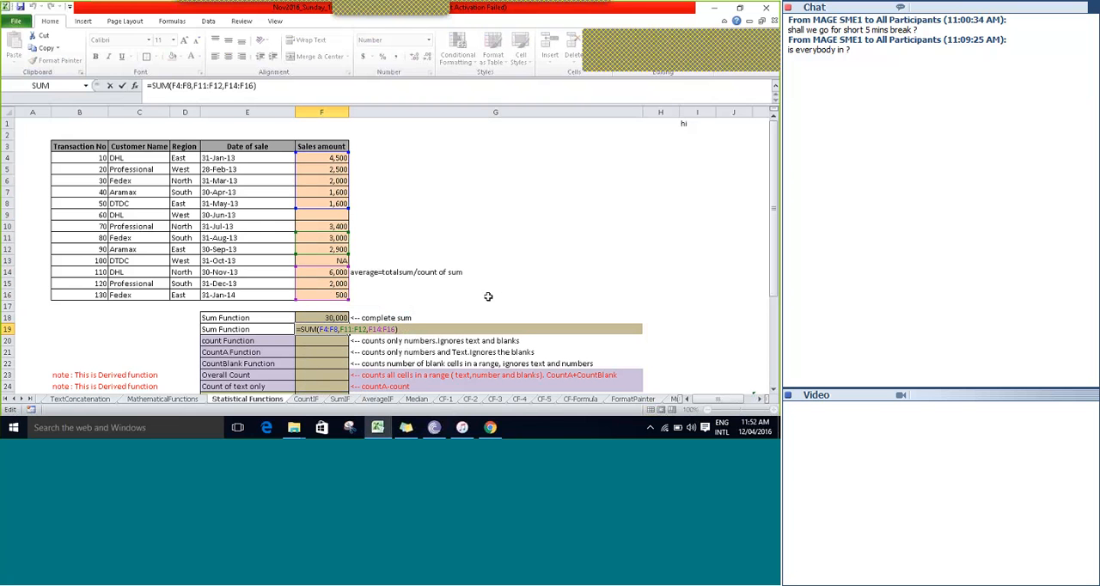
{"action": "key", "text": "Escape"}
{"action": "key", "text": "Right"}
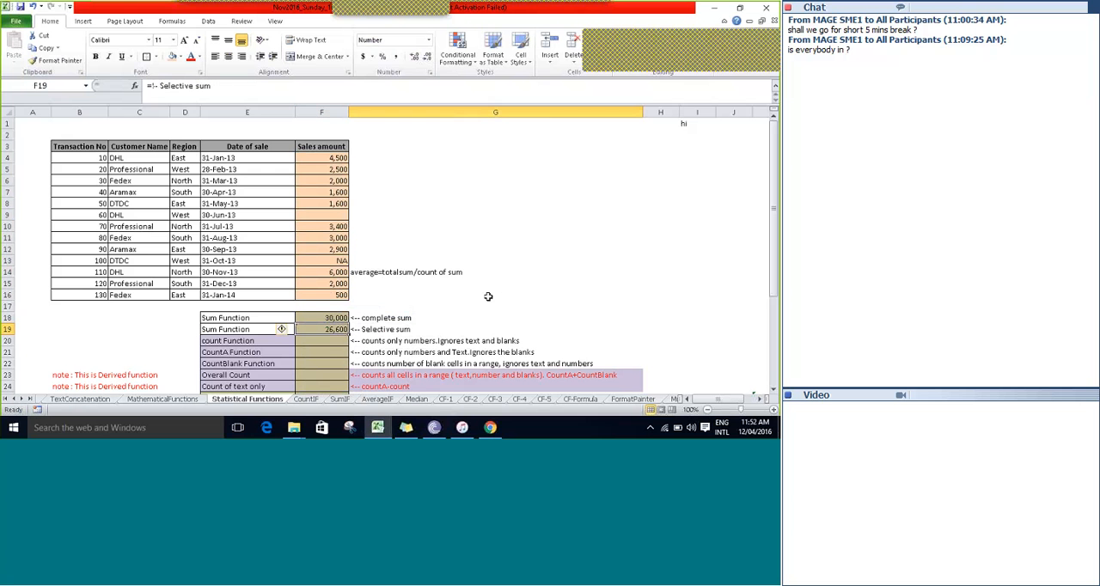
{"action": "key", "text": "Left"}
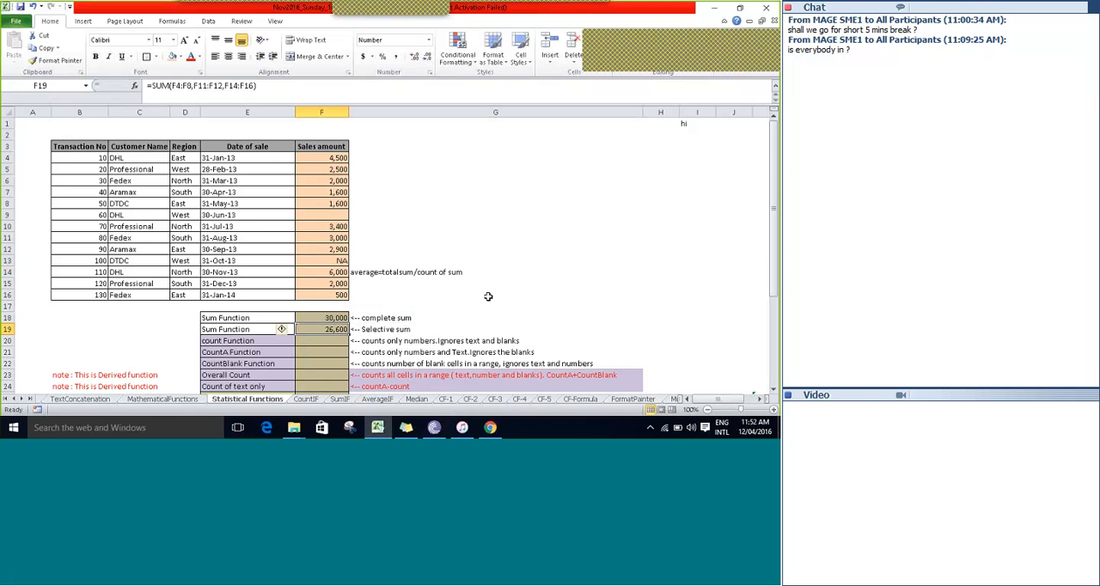
{"action": "key", "text": "Up"}
{"action": "key", "text": "Up"}
{"action": "key", "text": "Up"}
{"action": "key", "text": "Up"}
{"action": "key", "text": "Up"}
{"action": "key", "text": "Up"}
{"action": "key", "text": "Up"}
{"action": "key", "text": "Up"}
{"action": "key", "text": "Up"}
{"action": "key", "text": "Up"}
{"action": "key", "text": "Up"}
{"action": "key", "text": "Up"}
{"action": "key", "text": "Up"}
{"action": "key", "text": "Up"}
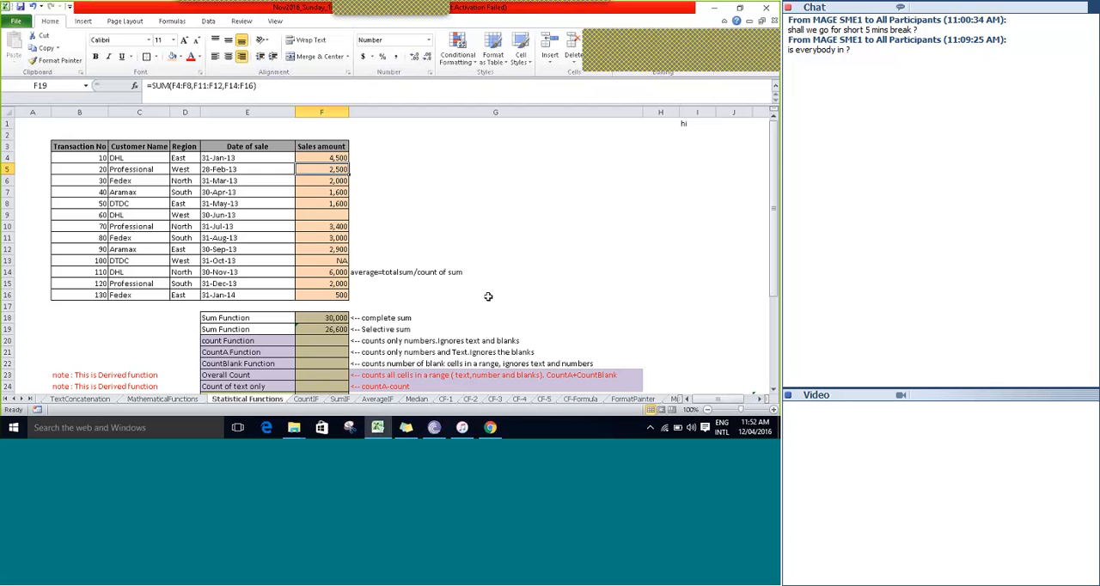
{"action": "key", "text": "Down"}
{"action": "key", "text": "Down"}
{"action": "key", "text": "Down"}
{"action": "key", "text": "Down"}
{"action": "key", "text": "Down"}
{"action": "key", "text": "Down"}
{"action": "key", "text": "Down"}
{"action": "key", "text": "Down"}
{"action": "key", "text": "Down"}
{"action": "key", "text": "Down"}
{"action": "key", "text": "Down"}
{"action": "key", "text": "Down"}
{"action": "key", "text": "Down"}
{"action": "key", "text": "Down"}
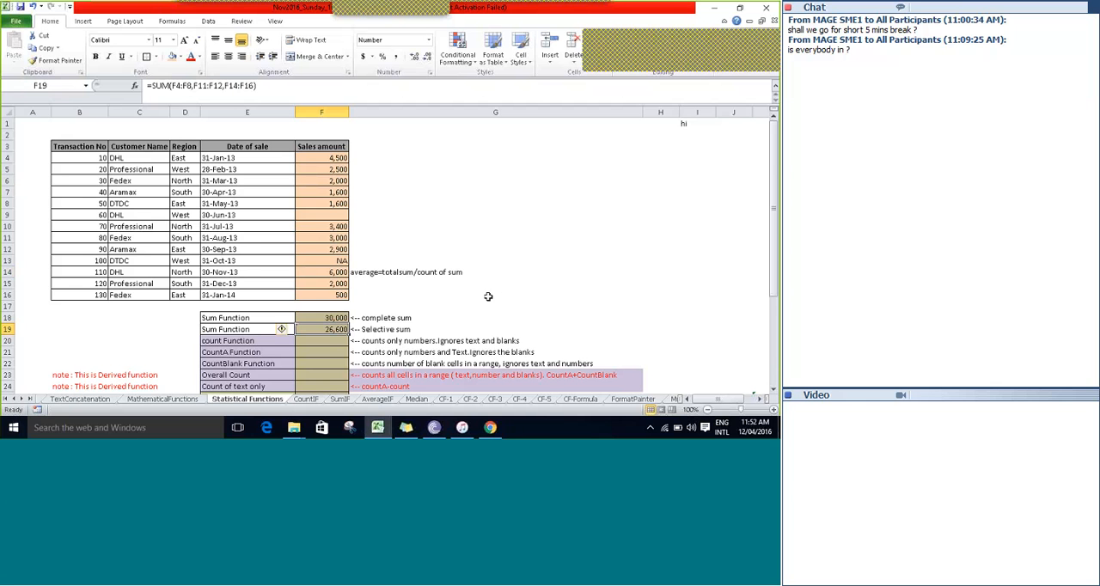
Begin a COUNT formula in the count function cell F20.
{"action": "key", "text": "Down"}
{"action": "key", "text": "Down"}
{"action": "key", "text": "Down"}
{"action": "key", "text": "Down"}
{"action": "key", "text": "Down"}
{"action": "key", "text": "Down"}
{"action": "key", "text": "Down"}
{"action": "key", "text": "Down"}
{"action": "key", "text": "Down"}
{"action": "key", "text": "Down"}
{"action": "key", "text": "Down"}
{"action": "key", "text": "Down"}
{"action": "key", "text": "Down"}
{"action": "key", "text": "Down"}
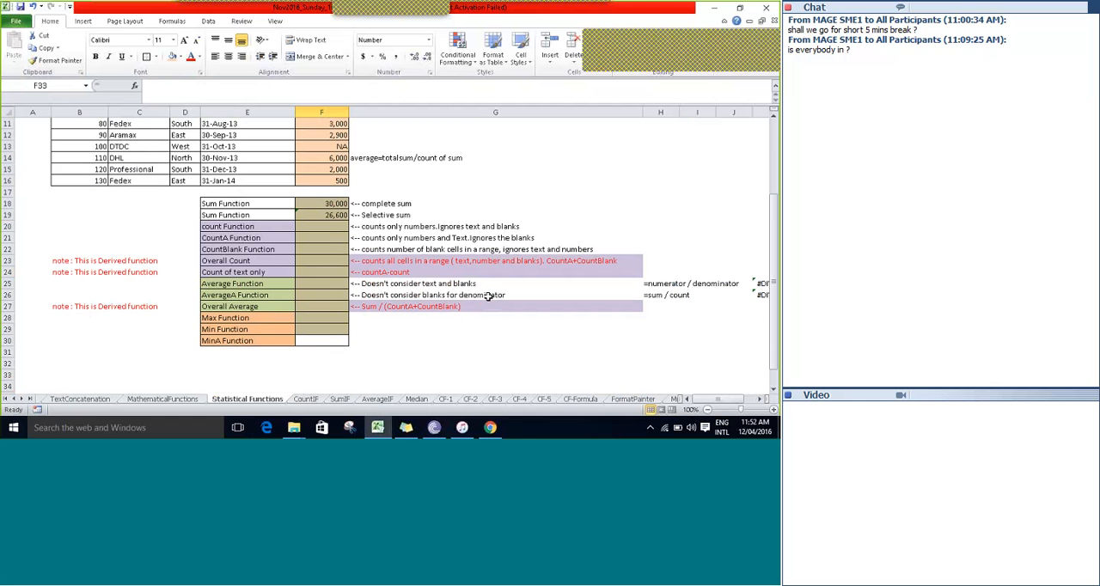
{"action": "key", "text": "Up"}
{"action": "key", "text": "Up"}
{"action": "key", "text": "Up"}
{"action": "key", "text": "Up"}
{"action": "key", "text": "Up"}
{"action": "key", "text": "Up"}
{"action": "key", "text": "Up"}
{"action": "key", "text": "Up"}
{"action": "key", "text": "Up"}
{"action": "key", "text": "Up"}
{"action": "key", "text": "Up"}
{"action": "key", "text": "Up"}
{"action": "key", "text": "Up"}
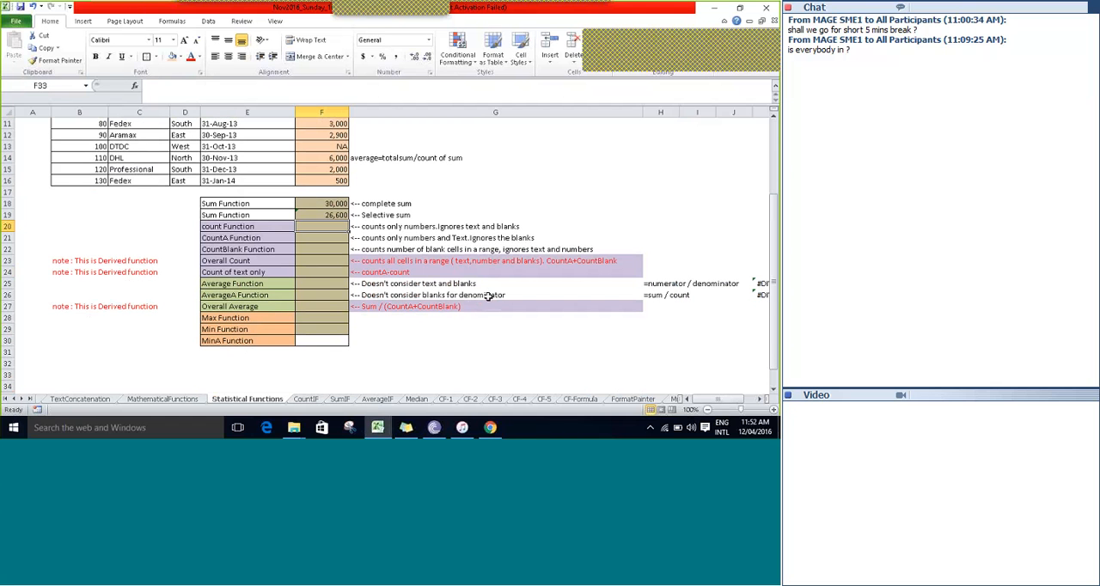
{"action": "type", "text": "=cou"}
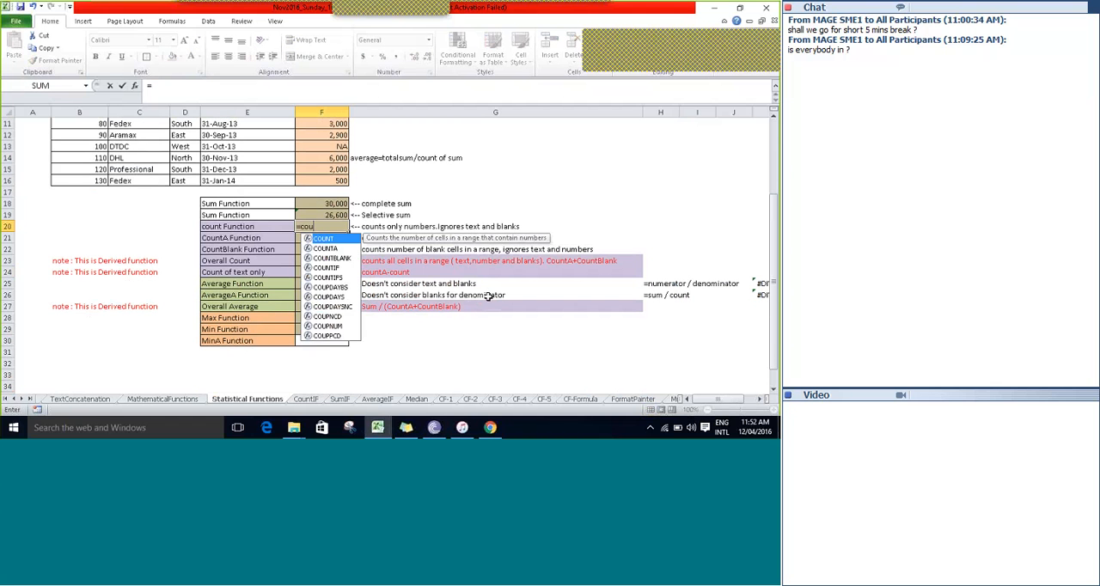
{"action": "type", "text": "nt"}
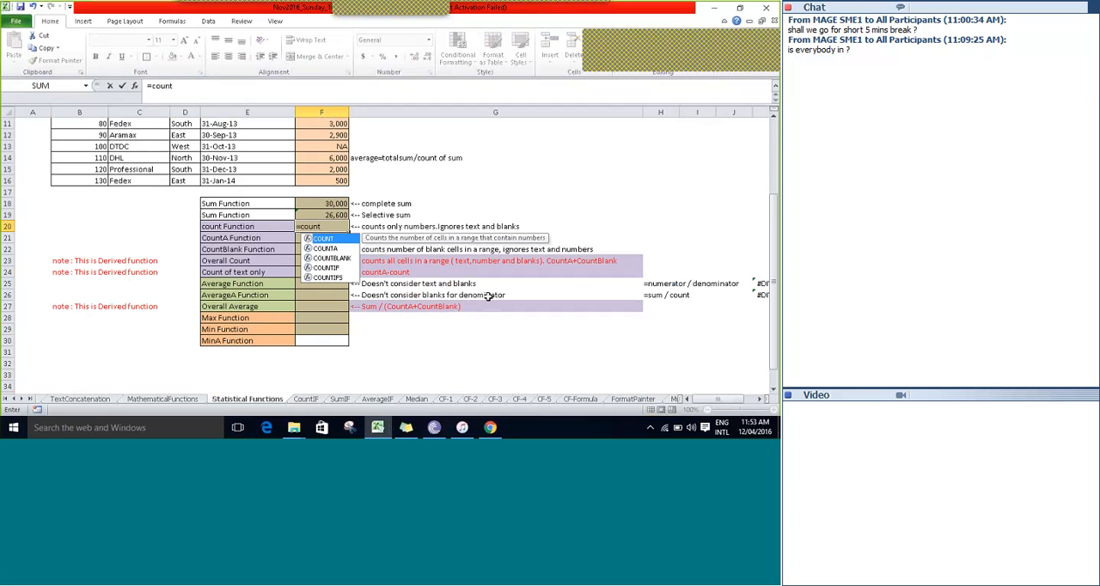
{"action": "key", "text": "Tab"}
Set the sales amounts F4:F16 as the range and enter the completed formula =COUNT(F4:F16) in F20.
{"action": "key", "text": "Up"}
{"action": "key", "text": "Up"}
{"action": "key", "text": "Up"}
{"action": "key", "text": "Up"}
{"action": "key", "text": "Up"}
{"action": "key", "text": "Up"}
{"action": "key", "text": "Up"}
{"action": "key", "text": "Up"}
{"action": "key", "text": "Up"}
{"action": "key", "text": "Up"}
{"action": "key", "text": "Up"}
{"action": "key", "text": "Up"}
{"action": "key", "text": "Up"}
{"action": "key", "text": "Up"}
{"action": "key", "text": "Up"}
{"action": "key", "text": "Up"}
{"action": "key", "text": "Up"}
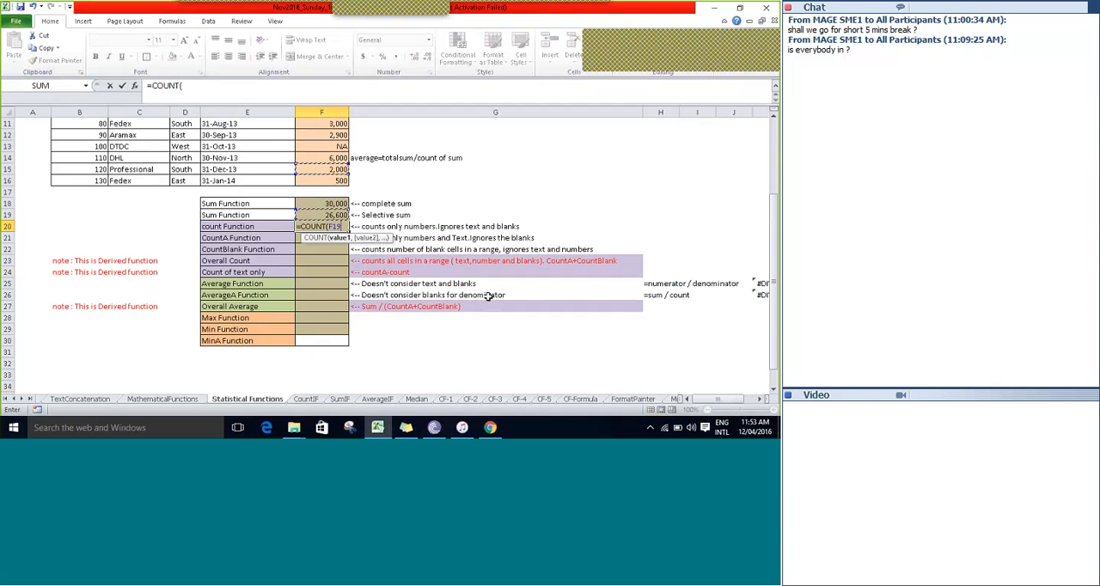
{"action": "key", "text": "Down"}
{"action": "key", "text": "shift+Down"}
{"action": "key", "text": "shift+Down"}
{"action": "key", "text": "shift+Down"}
{"action": "key", "text": "shift+Down"}
{"action": "key", "text": "shift+Down"}
{"action": "key", "text": "shift+Down"}
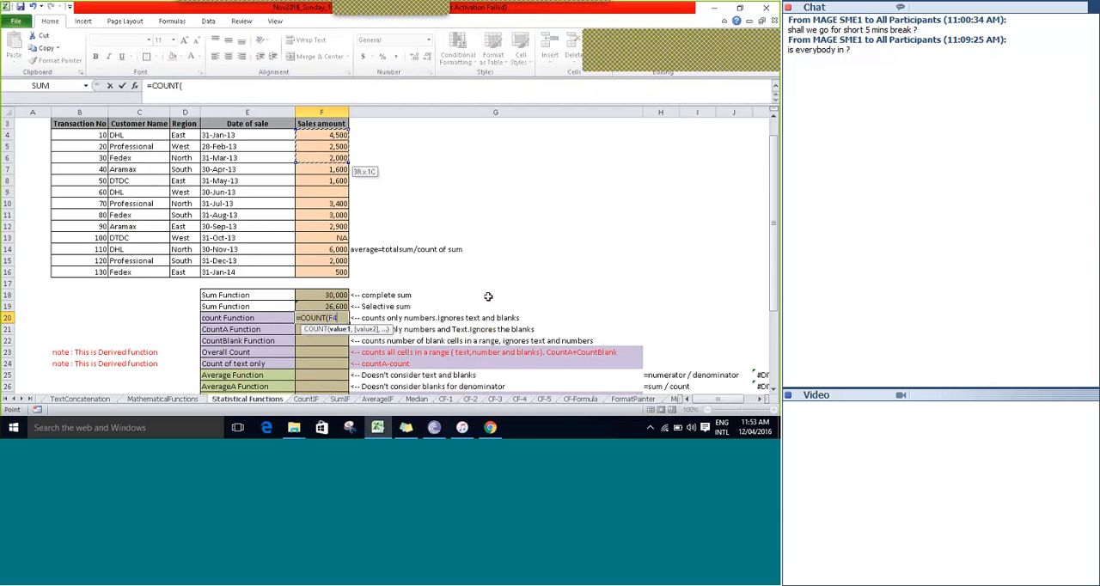
{"action": "key", "text": "shift+Down"}
{"action": "key", "text": "shift+Down"}
{"action": "key", "text": "shift+Down"}
{"action": "key", "text": "shift+Down"}
{"action": "key", "text": "shift+Down"}
{"action": "key", "text": "shift+Down"}
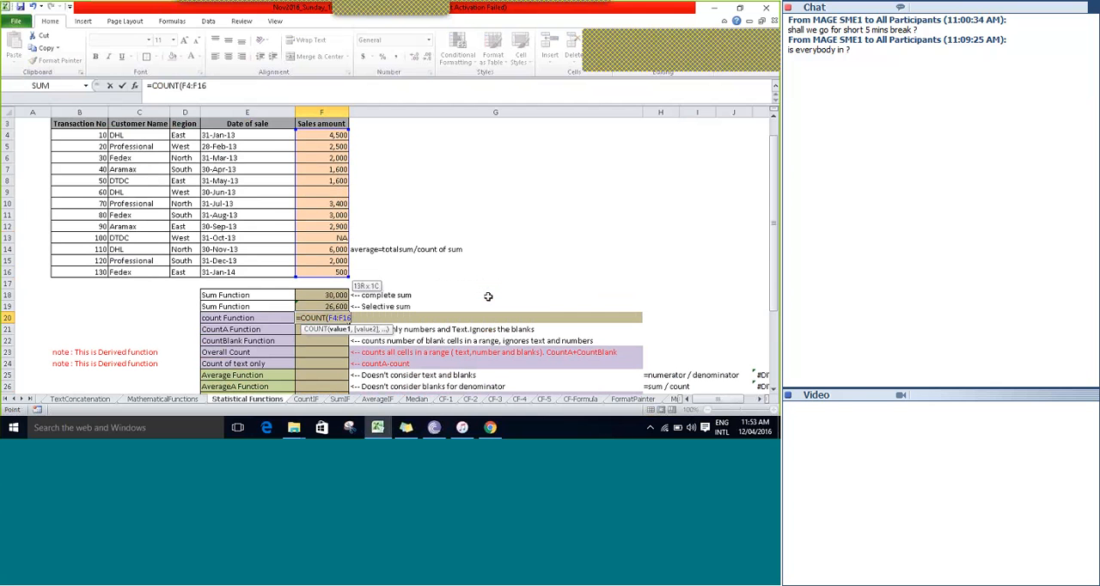
{"action": "type", "text": ")"}
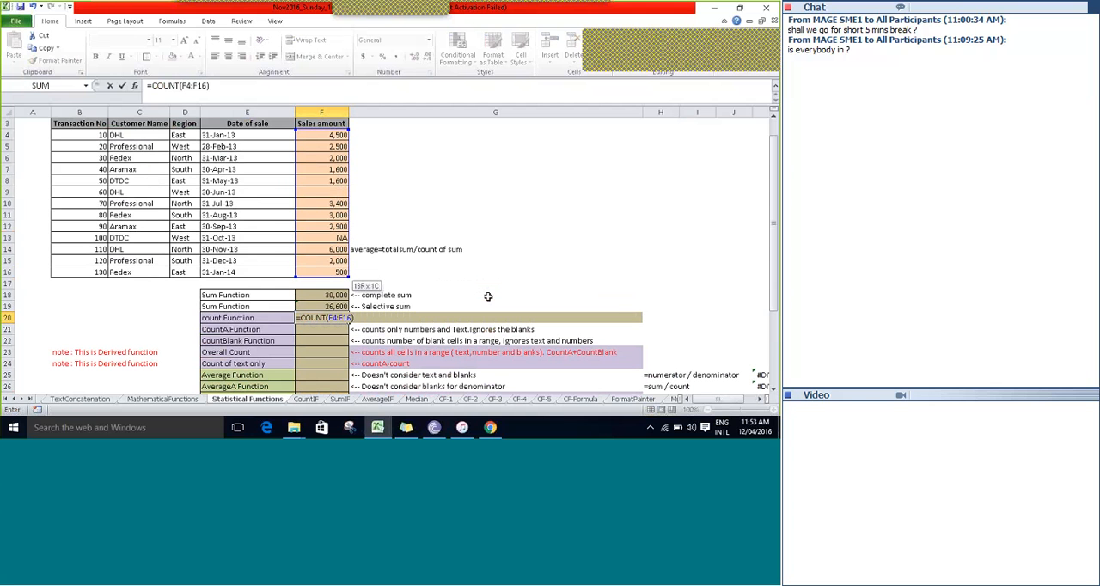
{"action": "key", "text": "Tab"}
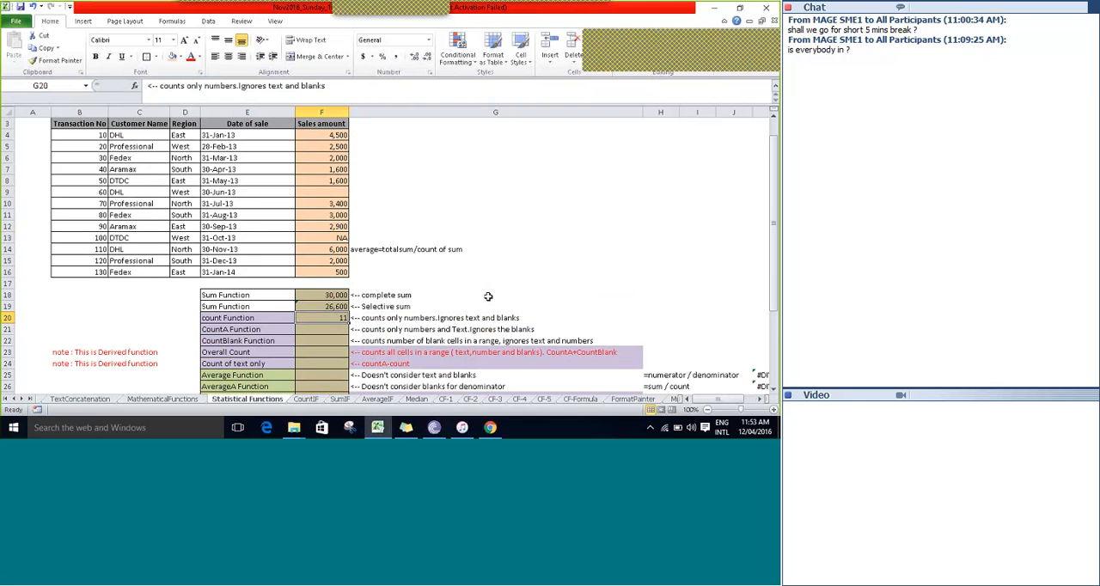
Examine the COUNT formula in F20 with its description in G20 and compare it with the listed sales amounts.
{"action": "key", "text": "Left"}
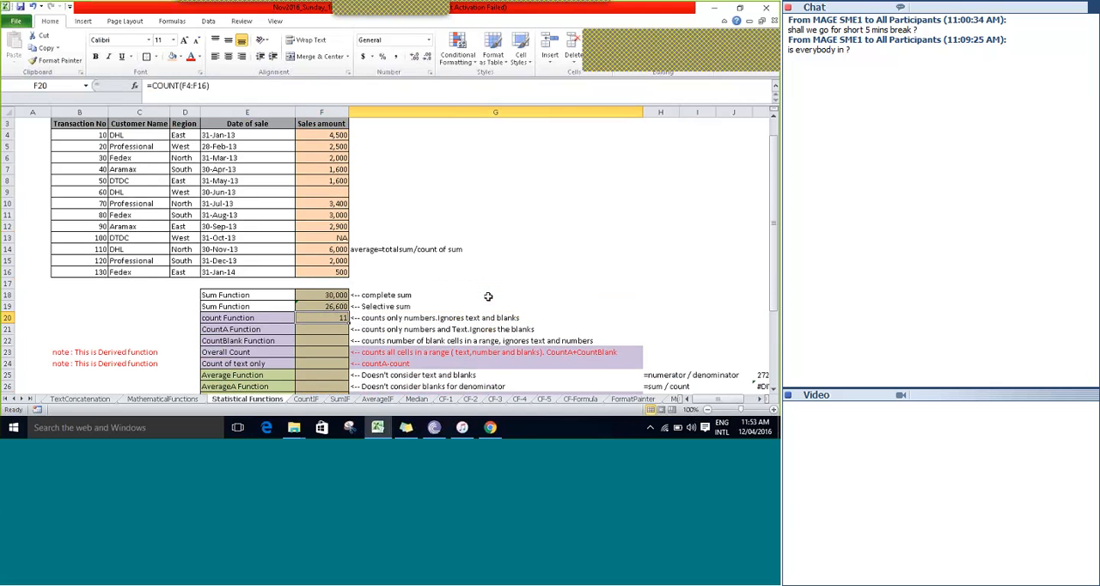
{"action": "key", "text": "Right"}
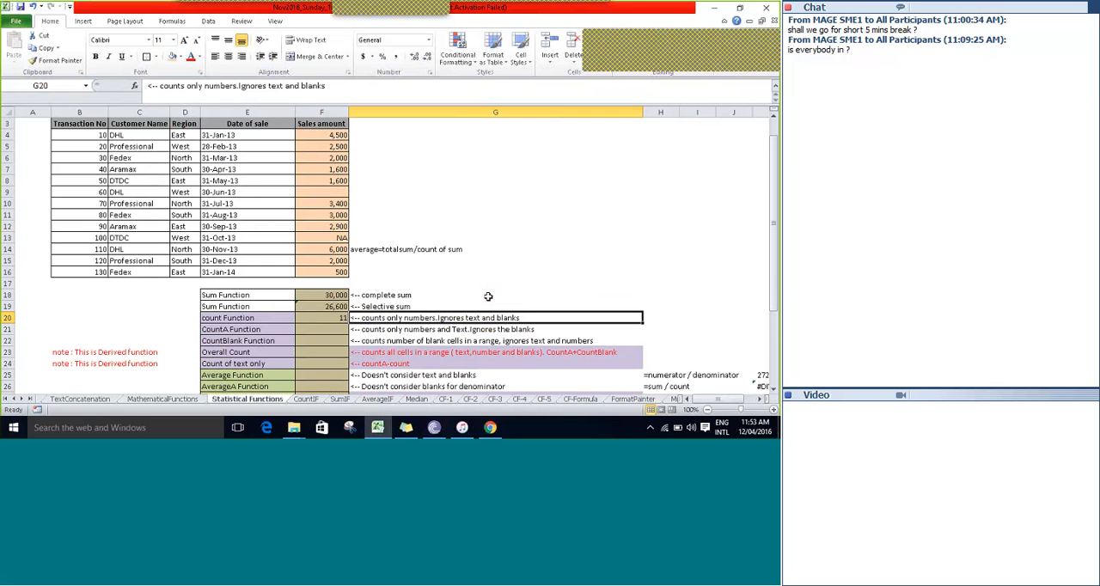
{"action": "key", "text": "Left"}
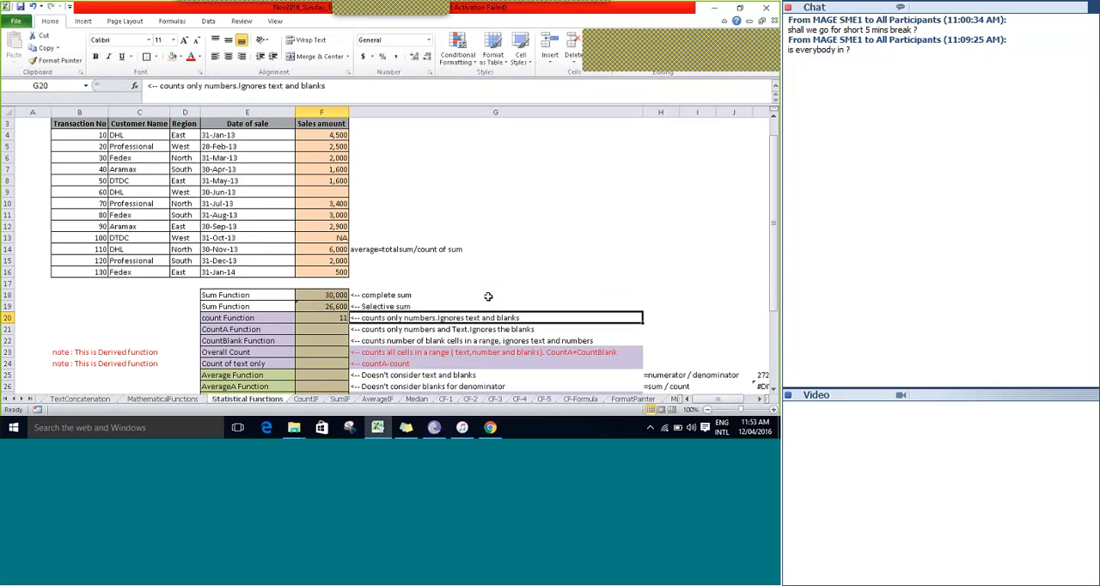
{"action": "key", "text": "Up"}
{"action": "key", "text": "Up"}
{"action": "key", "text": "Up"}
{"action": "key", "text": "Up"}
{"action": "key", "text": "Up"}
{"action": "key", "text": "Up"}
{"action": "key", "text": "Up"}
{"action": "key", "text": "Up"}
{"action": "key", "text": "Up"}
{"action": "key", "text": "Up"}
{"action": "key", "text": "Up"}
{"action": "key", "text": "Up"}
{"action": "key", "text": "Up"}
{"action": "key", "text": "Up"}
{"action": "key", "text": "Up"}
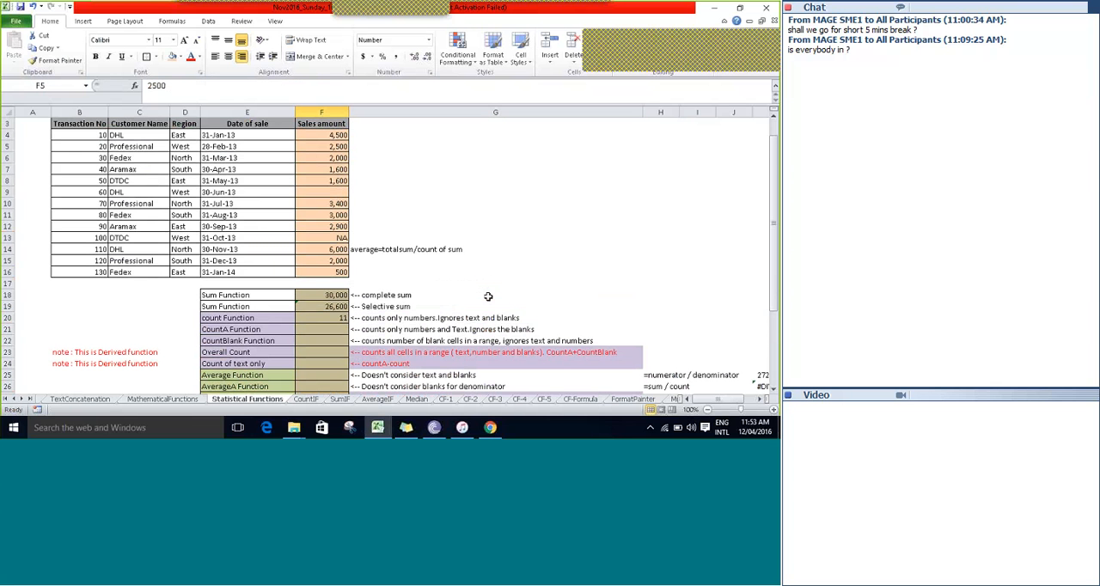
{"action": "key", "text": "Down"}
{"action": "key", "text": "Down"}
{"action": "key", "text": "Down"}
{"action": "key", "text": "Down"}
{"action": "key", "text": "Down"}
{"action": "key", "text": "Down"}
{"action": "key", "text": "Down"}
{"action": "key", "text": "Down"}
{"action": "key", "text": "Down"}
{"action": "key", "text": "Down"}
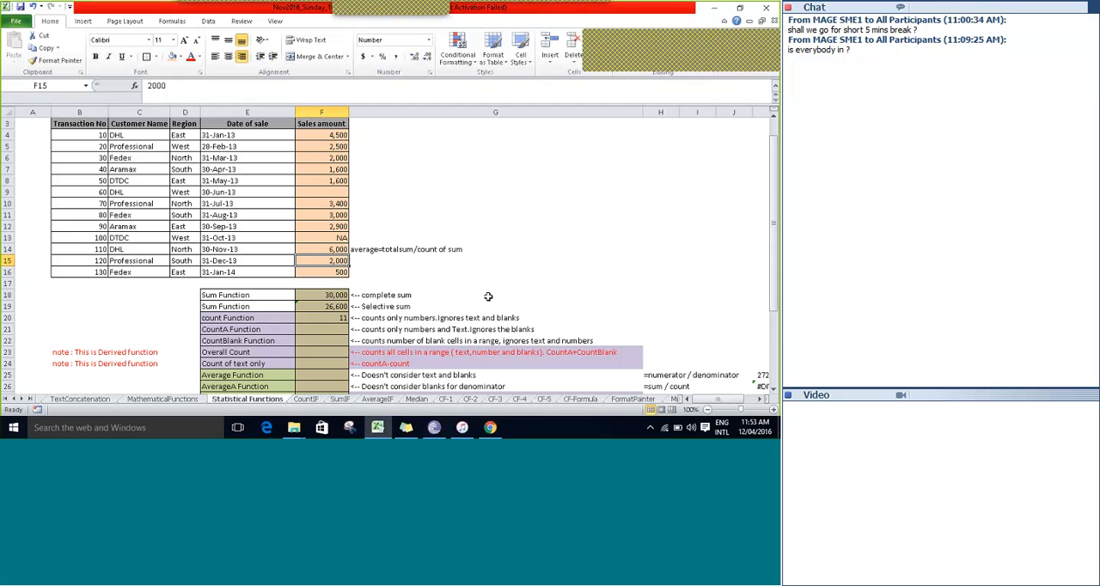
{"action": "key", "text": "Down"}
{"action": "key", "text": "Down"}
{"action": "key", "text": "Down"}
{"action": "key", "text": "Down"}
{"action": "key", "text": "Down"}
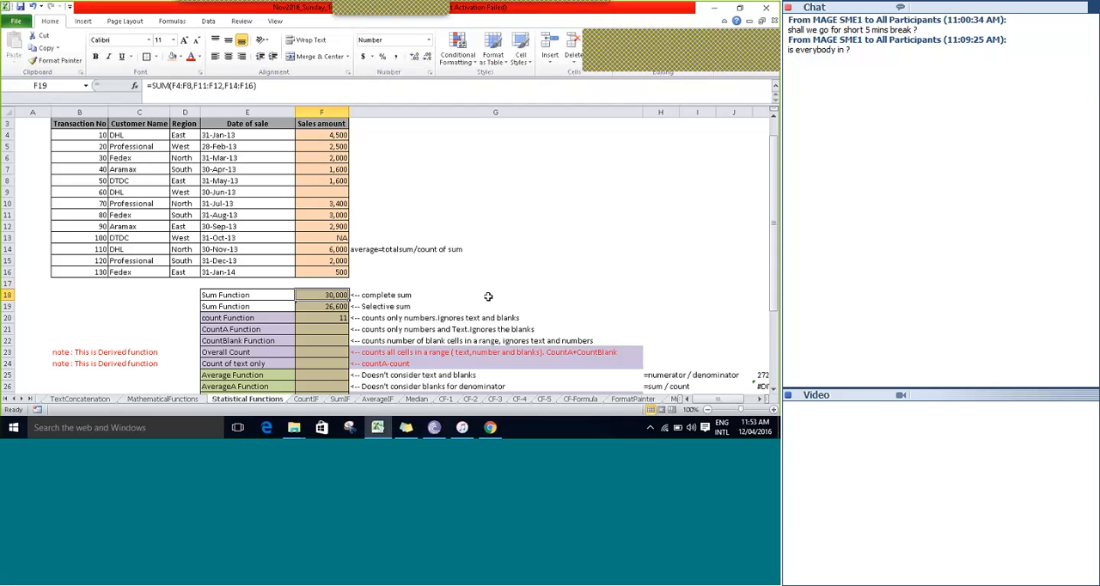
{"action": "key", "text": "Left"}
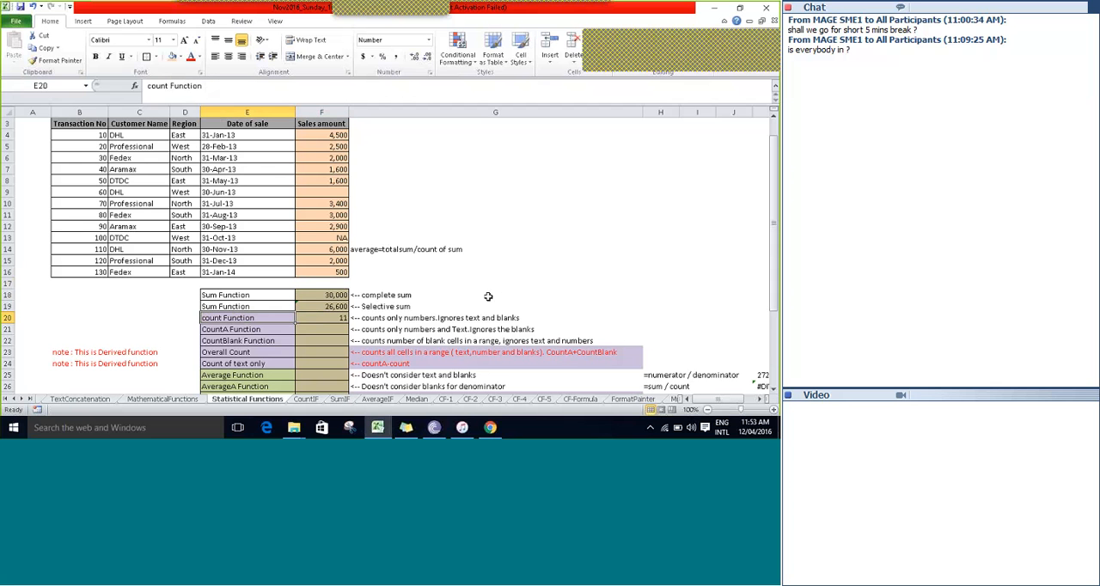
{"action": "key", "text": "Right"}
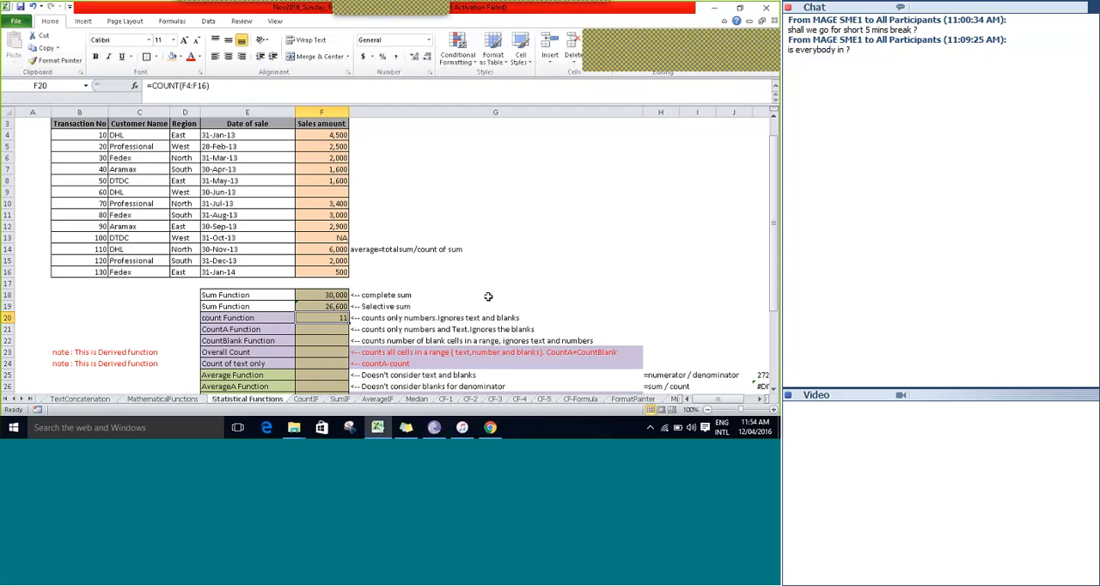
Select the sales amounts F4:F16 to check their count and numerical count.
{"action": "key", "text": "Right"}
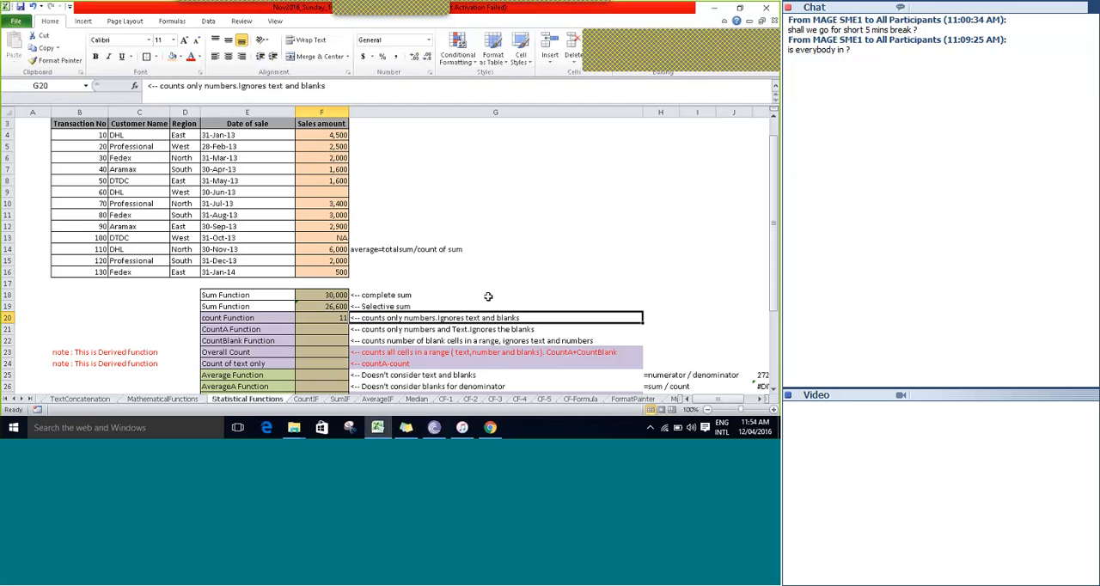
{"action": "key", "text": "Up"}
{"action": "key", "text": "Up"}
{"action": "key", "text": "Up"}
{"action": "key", "text": "Up"}
{"action": "key", "text": "Up"}
{"action": "key", "text": "Up"}
{"action": "key", "text": "Up"}
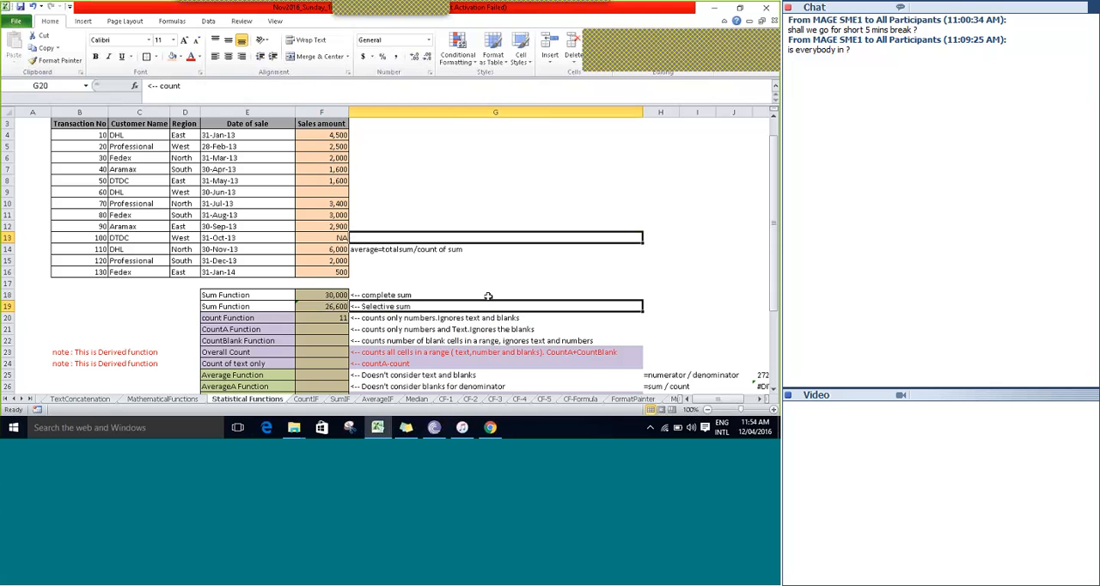
{"action": "key", "text": "Left"}
{"action": "key", "text": "Left"}
{"action": "key", "text": "Up"}
{"action": "key", "text": "Up"}
{"action": "key", "text": "Up"}
{"action": "key", "text": "Up"}
{"action": "key", "text": "Up"}
{"action": "key", "text": "Up"}
{"action": "key", "text": "Up"}
{"action": "key", "text": "Up"}
{"action": "key", "text": "Up"}
{"action": "key", "text": "Right"}
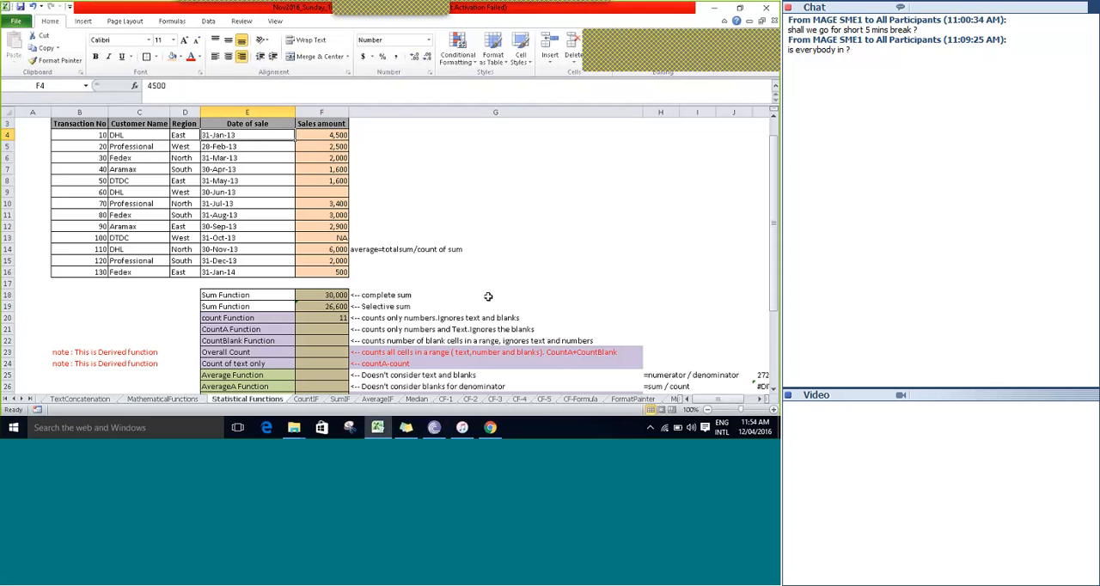
{"action": "key", "text": "shift+Down"}
{"action": "key", "text": "shift+Down"}
{"action": "key", "text": "shift+Down"}
{"action": "key", "text": "shift+Down"}
{"action": "key", "text": "shift+Down"}
{"action": "key", "text": "shift+Down"}
{"action": "key", "text": "shift+Down"}
{"action": "key", "text": "shift+Down"}
{"action": "key", "text": "shift+Down"}
{"action": "key", "text": "shift+Down"}
{"action": "key", "text": "shift+Down"}
{"action": "key", "text": "shift+Down"}
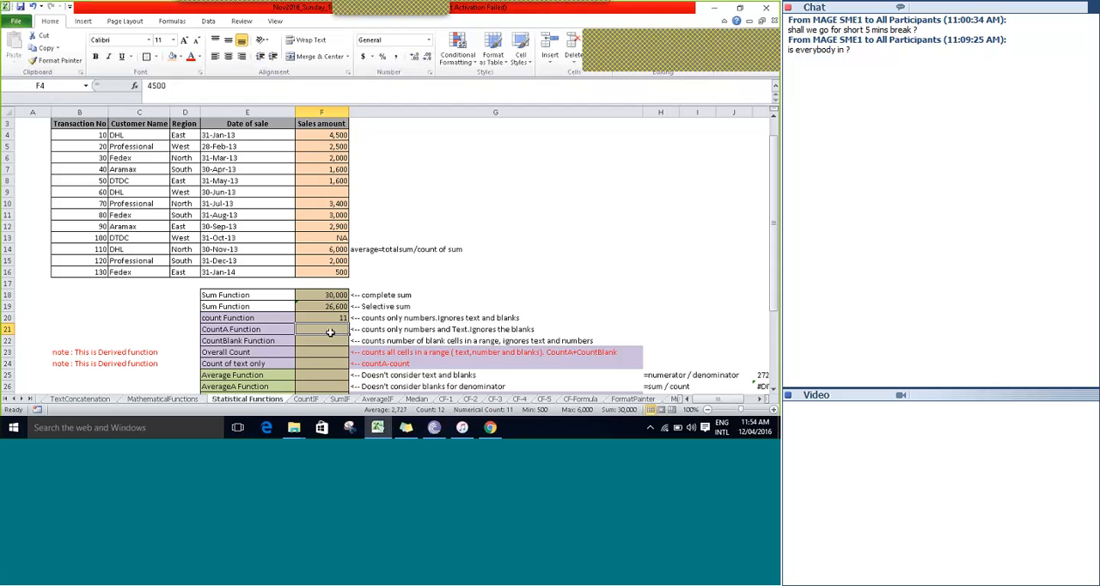
Begin a COUNTA formula in the CountA function cell F21.
{"action": "type", "text": "=coun"}
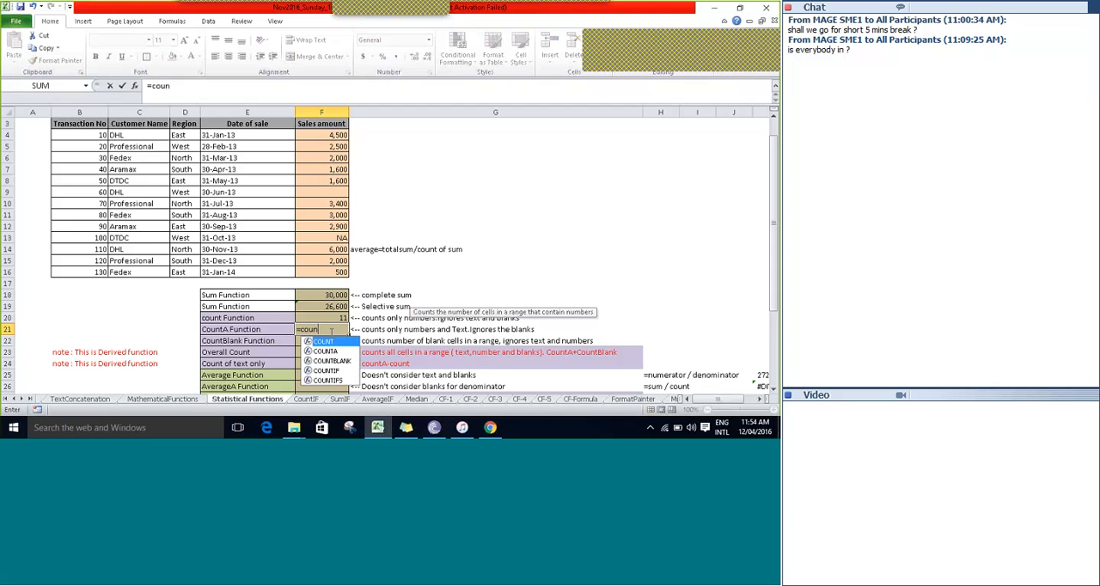
{"action": "key", "text": "Down"}
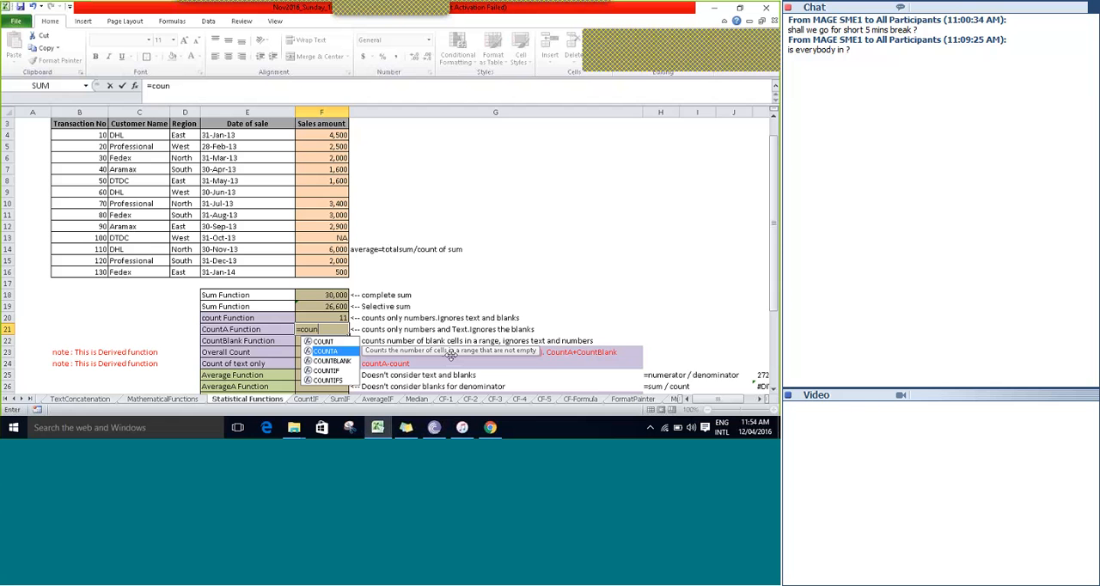
{"action": "key", "text": "Tab"}
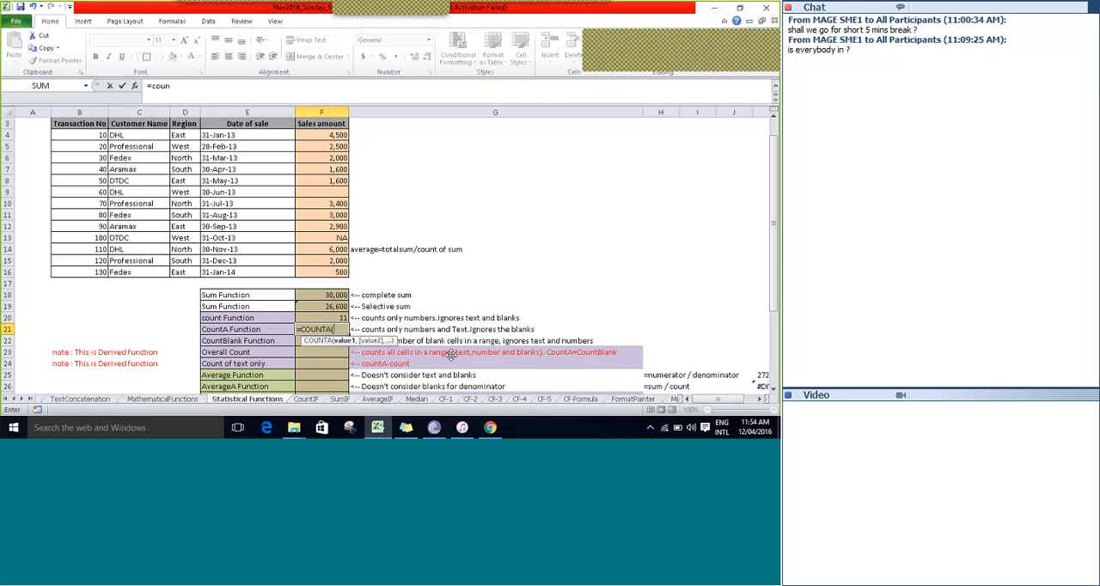
Use the sales amounts F4:F16 as the COUNTA range and enter the completed formula =COUNTA(F4:F16) in F21.
{"action": "key", "text": "Up"}
{"action": "key", "text": "Up"}
{"action": "key", "text": "Up"}
{"action": "key", "text": "Up"}
{"action": "key", "text": "Up"}
{"action": "key", "text": "Up"}
{"action": "key", "text": "Up"}
{"action": "key", "text": "Up"}
{"action": "key", "text": "Up"}
{"action": "key", "text": "Up"}
{"action": "key", "text": "Up"}
{"action": "key", "text": "Up"}
{"action": "key", "text": "Up"}
{"action": "key", "text": "Up"}
{"action": "key", "text": "Up"}
{"action": "key", "text": "Up"}
{"action": "key", "text": "Up"}
{"action": "key", "text": "shift+Down"}
{"action": "key", "text": "shift+Down"}
{"action": "key", "text": "shift+Down"}
{"action": "key", "text": "shift+Down"}
{"action": "key", "text": "shift+Down"}
{"action": "key", "text": "shift+Down"}
{"action": "key", "text": "shift+Down"}
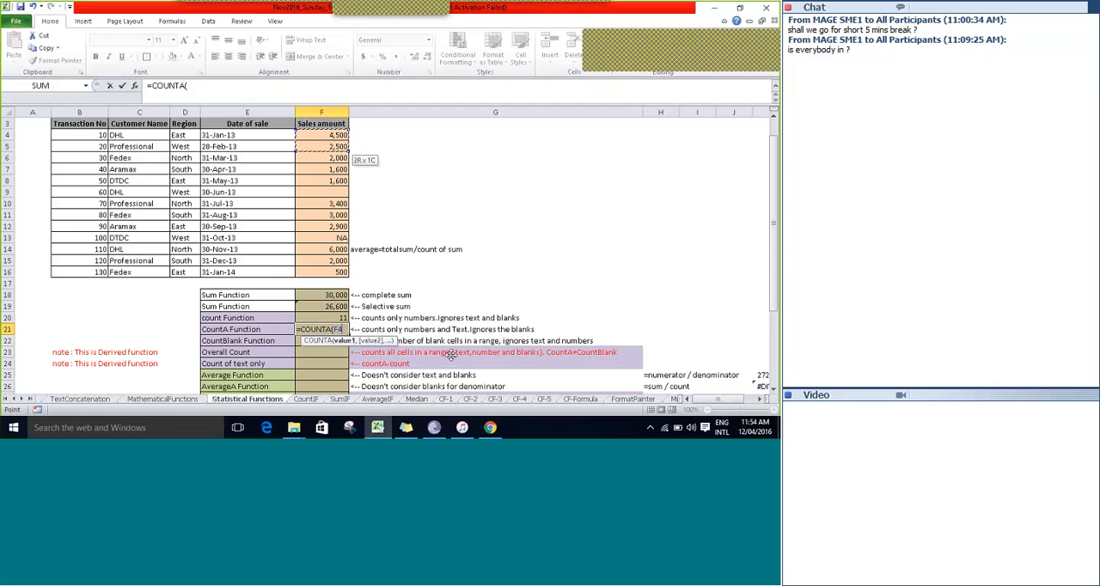
{"action": "key", "text": "shift+Down"}
{"action": "key", "text": "shift+Down"}
{"action": "key", "text": "shift+Down"}
{"action": "key", "text": "shift+Down"}
{"action": "key", "text": "shift+Down"}
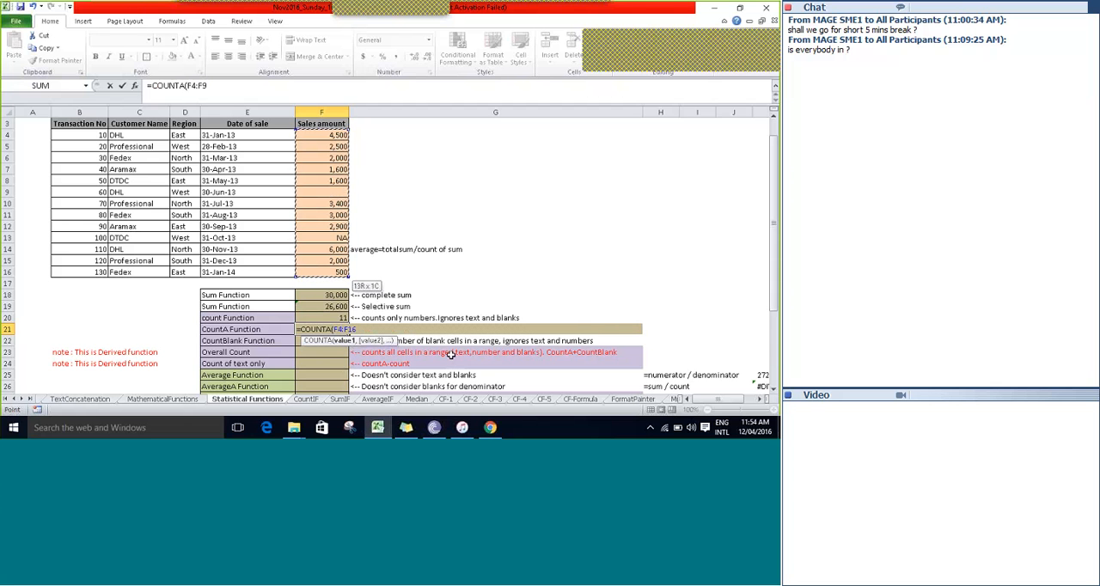
{"action": "type", "text": ")"}
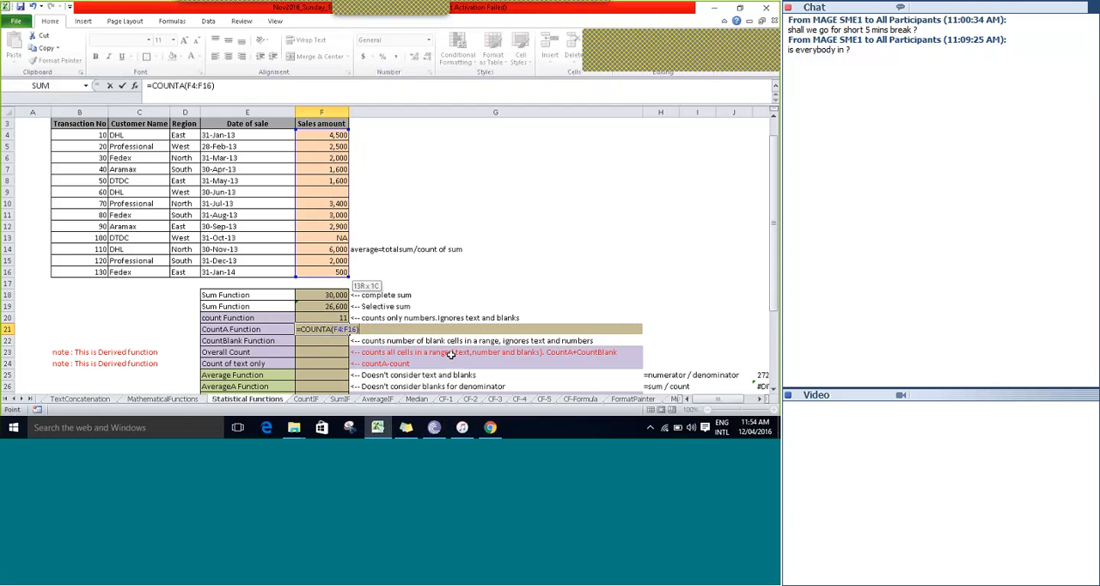
{"action": "key", "text": "Return"}
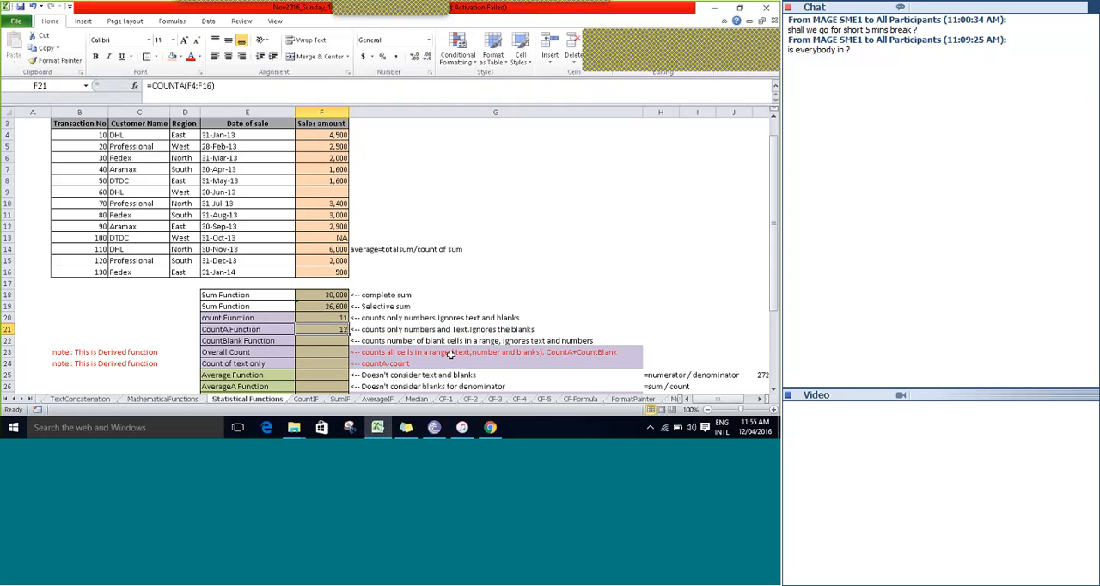
Compare the COUNTA formula in F21 with the COUNT formula in F20 and the text entry in F13.
{"action": "key", "text": "Left"}
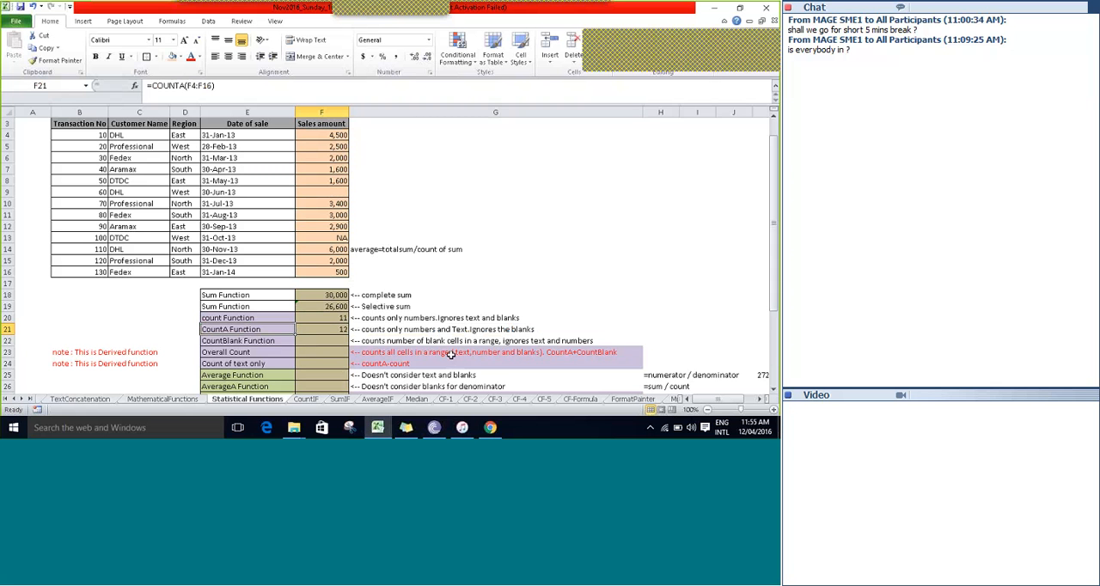
{"action": "key", "text": "Right"}
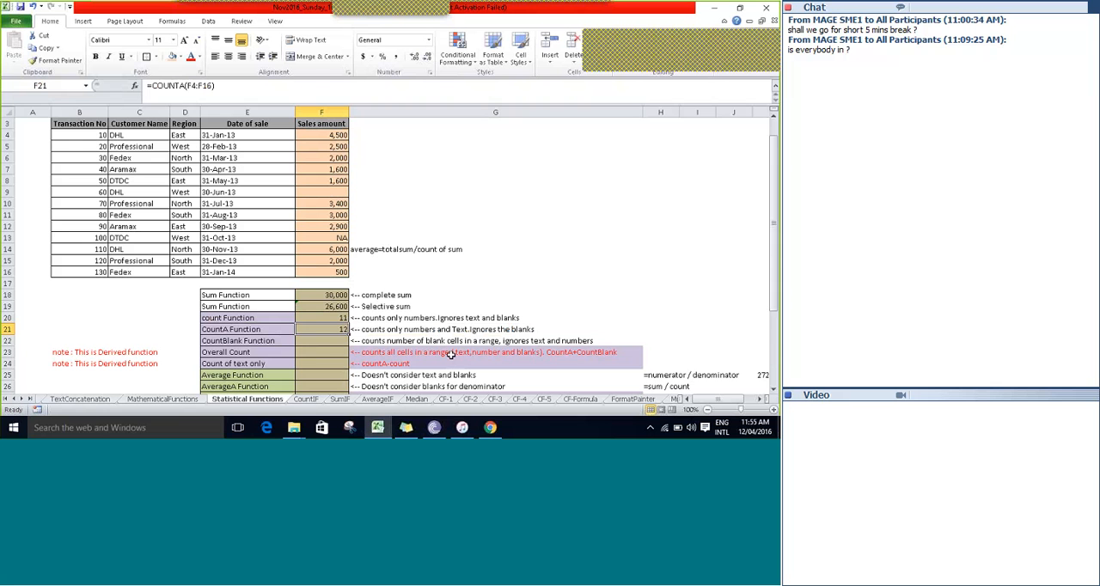
{"action": "key", "text": "Up"}
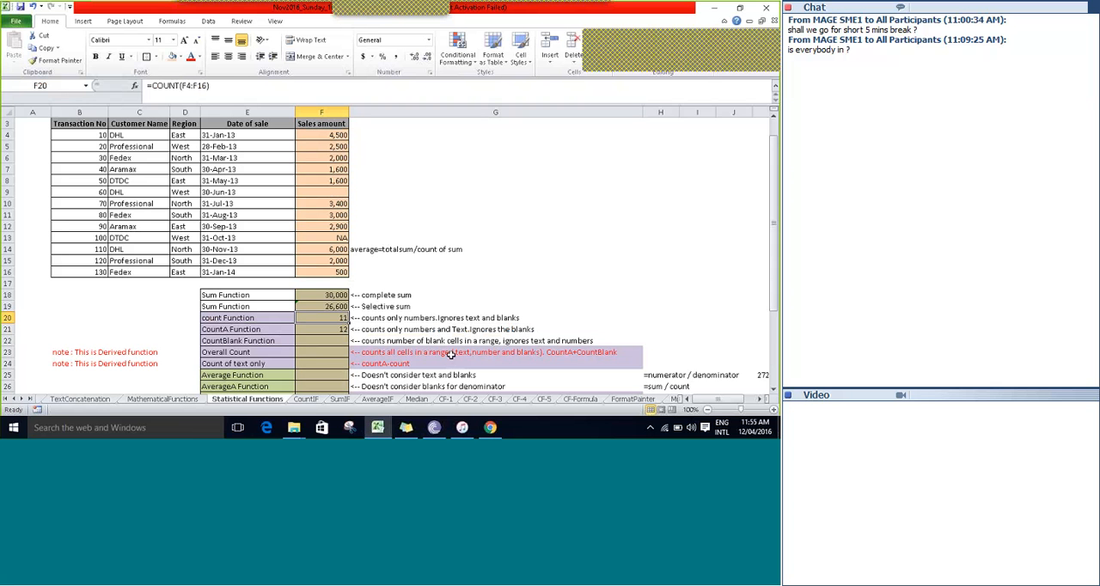
{"action": "key", "text": "Up"}
{"action": "key", "text": "Up"}
{"action": "key", "text": "Up"}
{"action": "key", "text": "Up"}
{"action": "key", "text": "Up"}
{"action": "key", "text": "Up"}
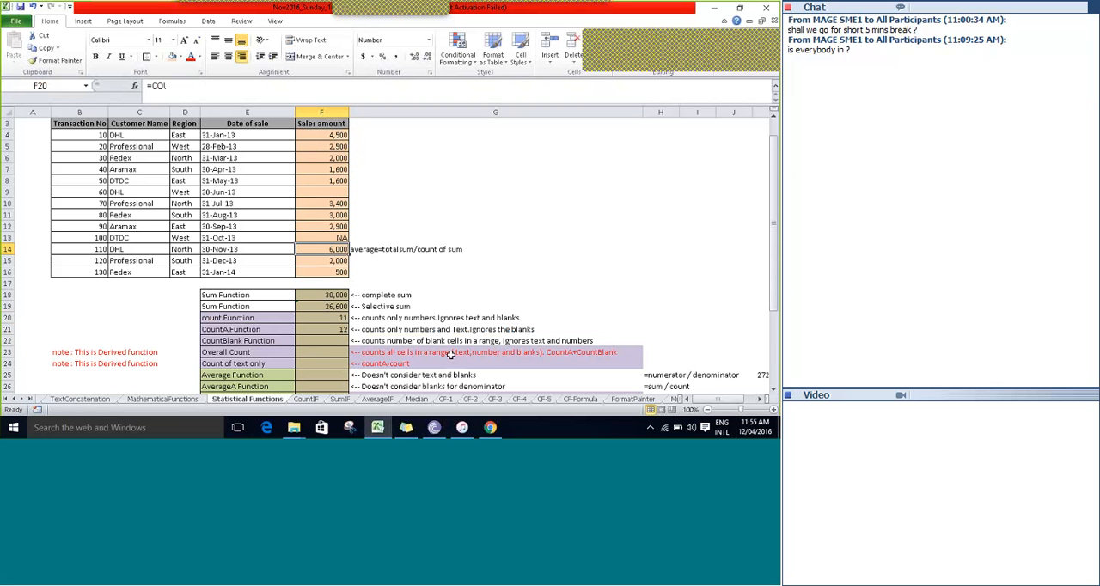
{"action": "key", "text": "Up"}
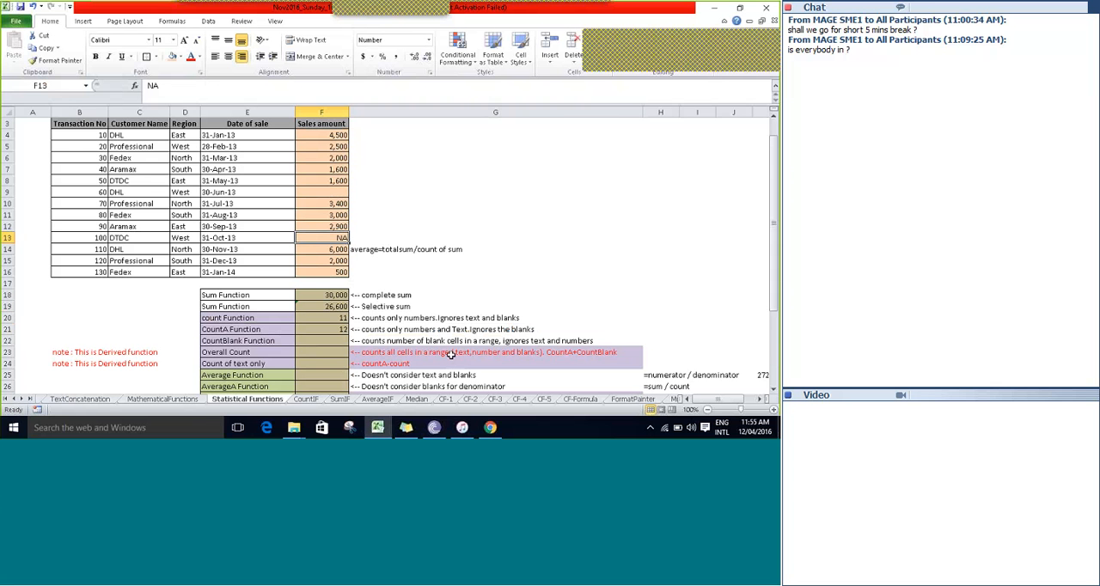
{"action": "key", "text": "Down"}
{"action": "key", "text": "Down"}
{"action": "key", "text": "Down"}
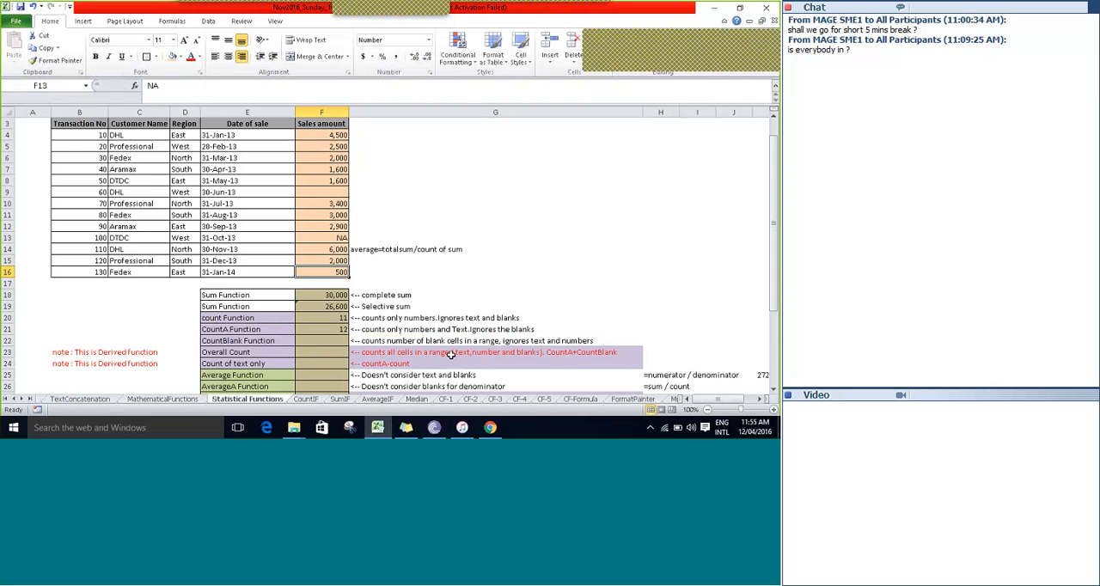
{"action": "key", "text": "Down"}
{"action": "key", "text": "Down"}
{"action": "key", "text": "Down"}
{"action": "key", "text": "Down"}
{"action": "key", "text": "Down"}
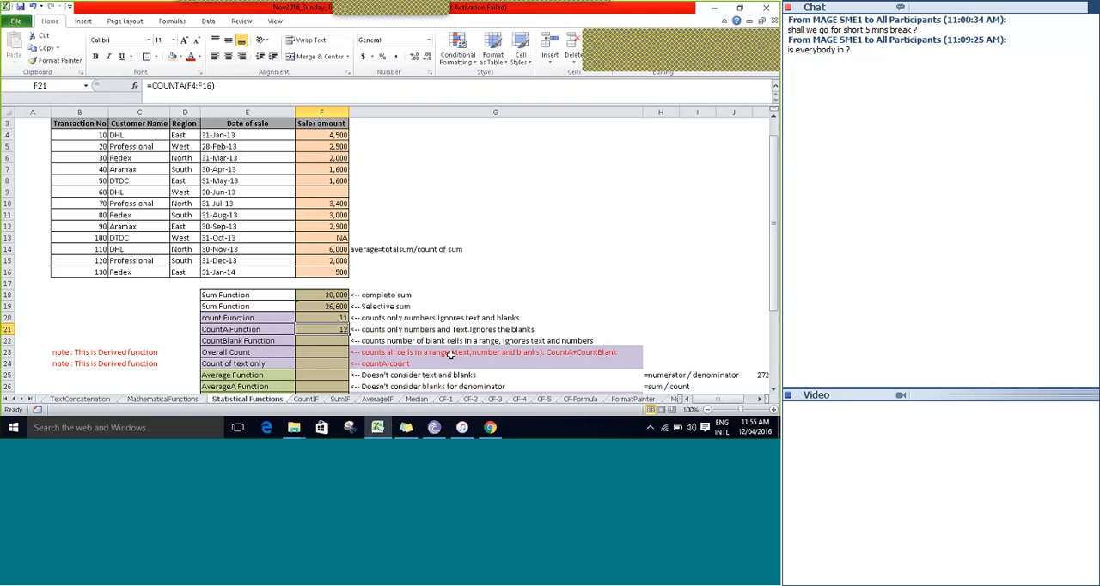
Begin a COUNTBLANK formula in the CountBlank Function cell F22.
{"action": "key", "text": "Down"}
{"action": "type", "text": "=count"}
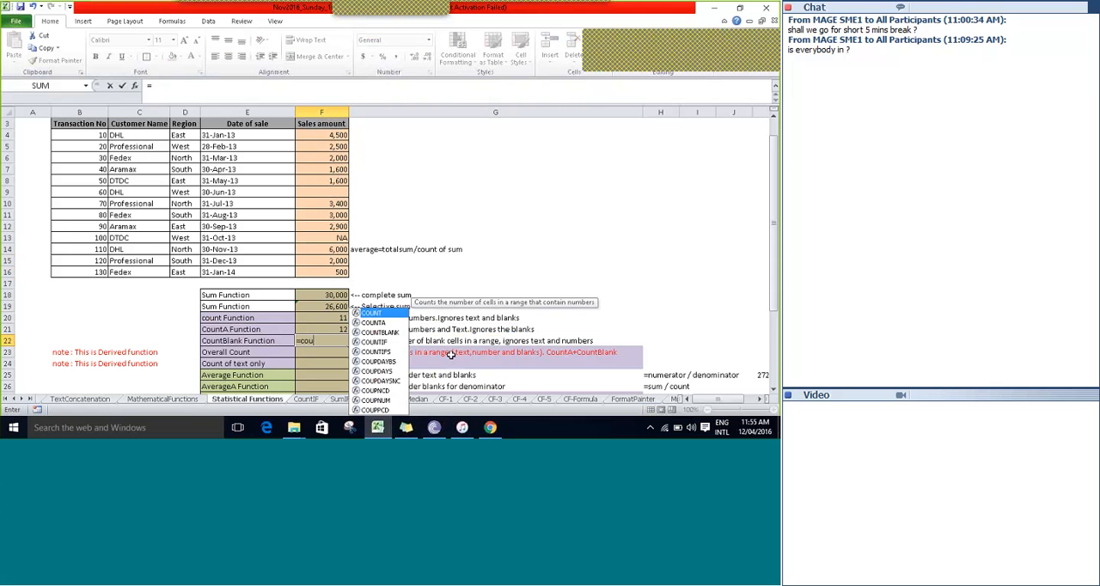
{"action": "key", "text": "Down"}
{"action": "key", "text": "Down"}
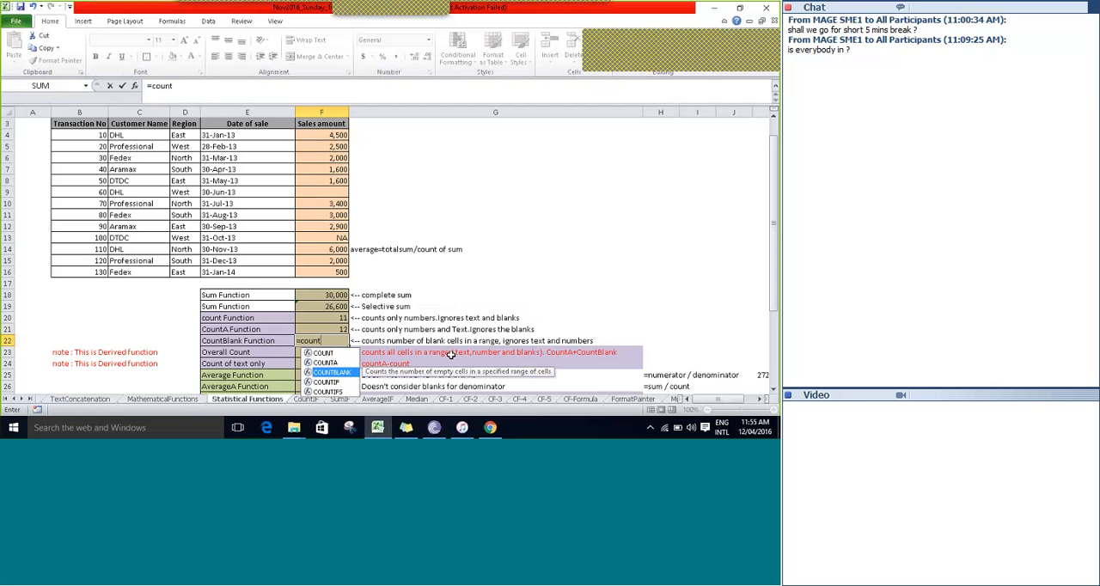
{"action": "key", "text": "Tab"}
Use the sales amounts F4:F16 as the COUNTBLANK range and enter the completed formula =COUNTBLANK(F4:F16) in F22.
{"action": "key", "text": "Up"}
{"action": "key", "text": "Up"}
{"action": "key", "text": "Up"}
{"action": "key", "text": "Up"}
{"action": "key", "text": "Up"}
{"action": "key", "text": "Up"}
{"action": "key", "text": "Up"}
{"action": "key", "text": "Up"}
{"action": "key", "text": "Up"}
{"action": "key", "text": "Up"}
{"action": "key", "text": "Up"}
{"action": "key", "text": "Up"}
{"action": "key", "text": "Up"}
{"action": "key", "text": "Up"}
{"action": "key", "text": "Up"}
{"action": "key", "text": "Up"}
{"action": "key", "text": "Up"}
{"action": "key", "text": "Up"}
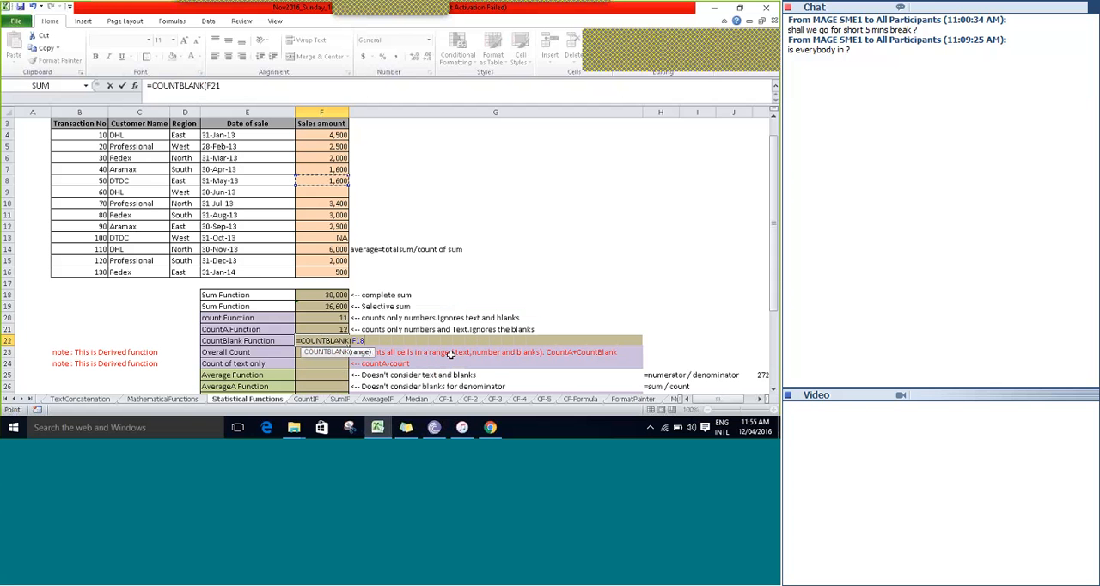
{"action": "key", "text": "shift+Down"}
{"action": "key", "text": "shift+Down"}
{"action": "key", "text": "shift+Down"}
{"action": "key", "text": "shift+Down"}
{"action": "key", "text": "shift+Down"}
{"action": "key", "text": "shift+Down"}
{"action": "key", "text": "shift+Down"}
{"action": "key", "text": "shift+Down"}
{"action": "key", "text": "shift+Down"}
{"action": "key", "text": "shift+Down"}
{"action": "key", "text": "shift+Down"}
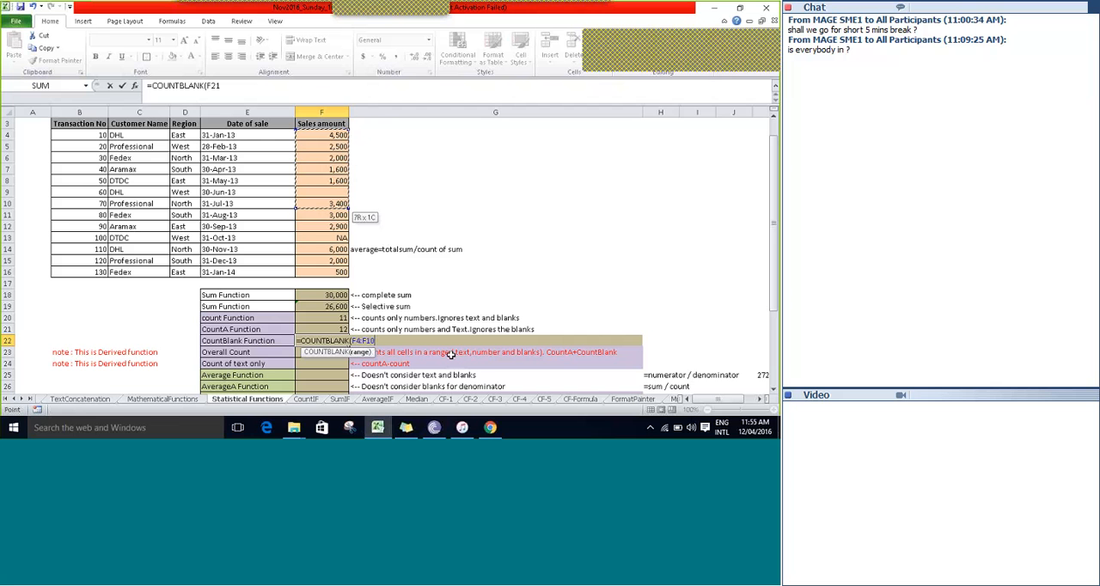
{"action": "key", "text": "shift+Down"}
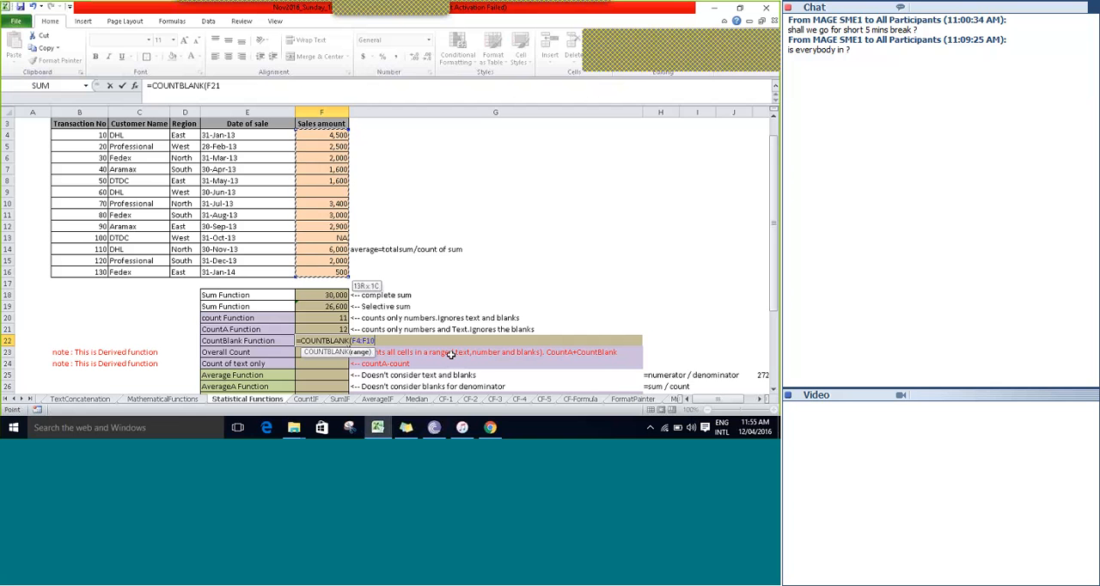
{"action": "type", "text": ")"}
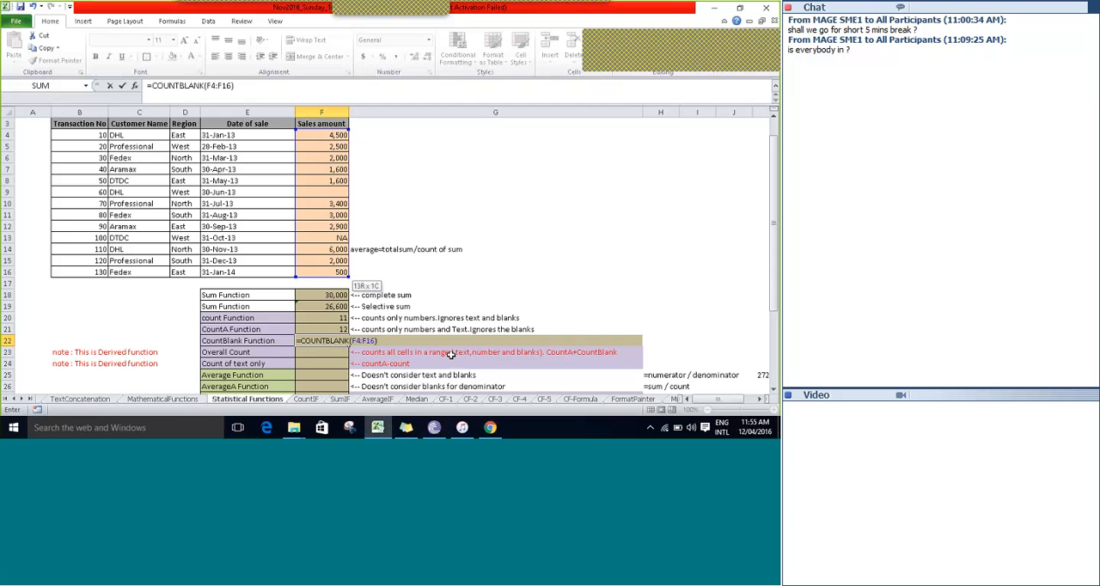
{"action": "key", "text": "Tab"}
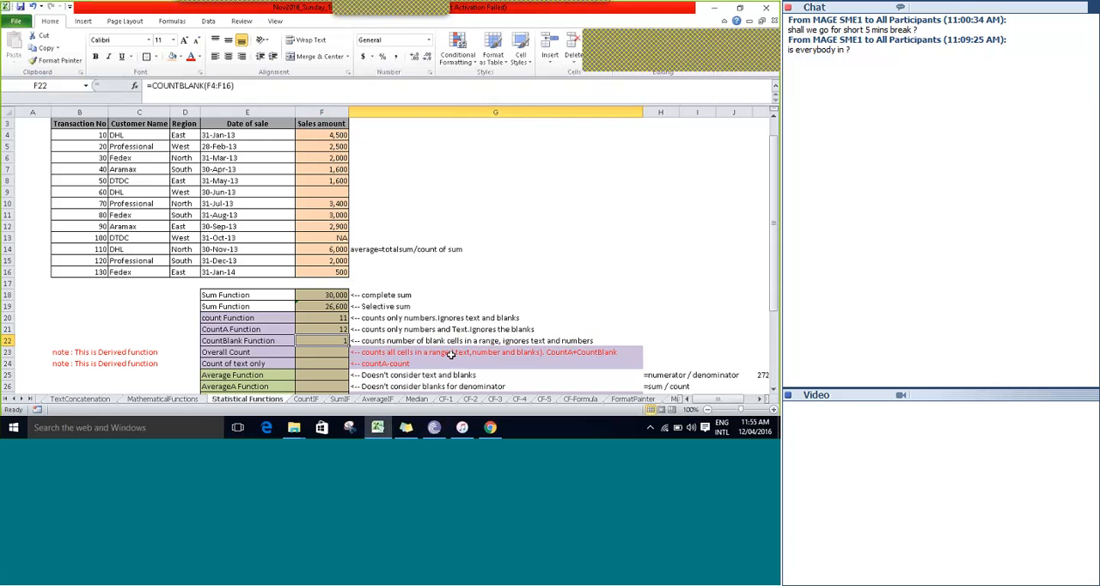
{"action": "key", "text": "Left"}
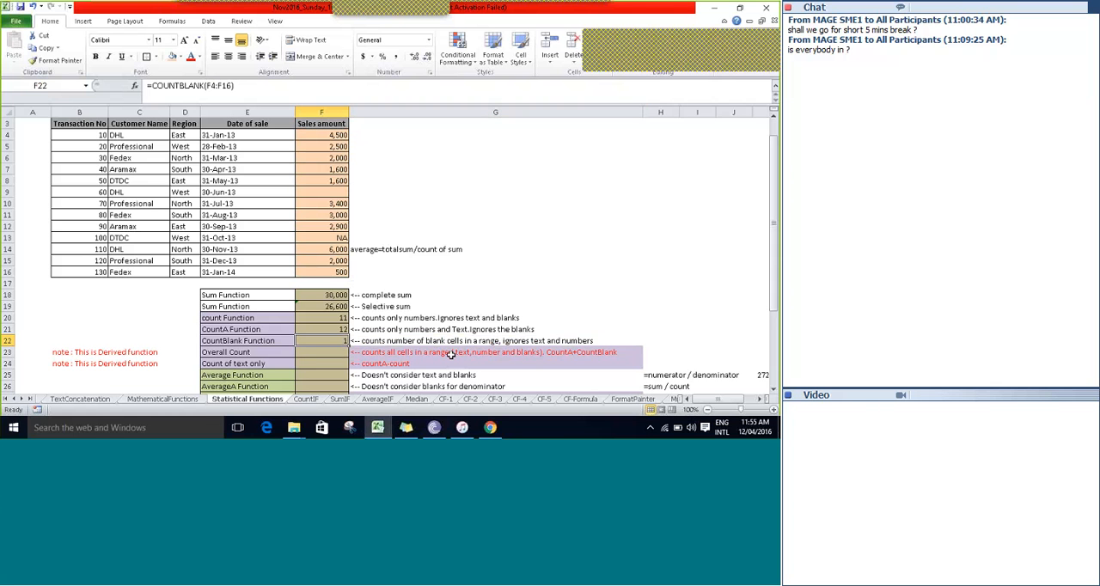
Check the CountBlank description in G22 against the sales amounts, looking for blank entries in F4:F16.
{"action": "key", "text": "Right"}
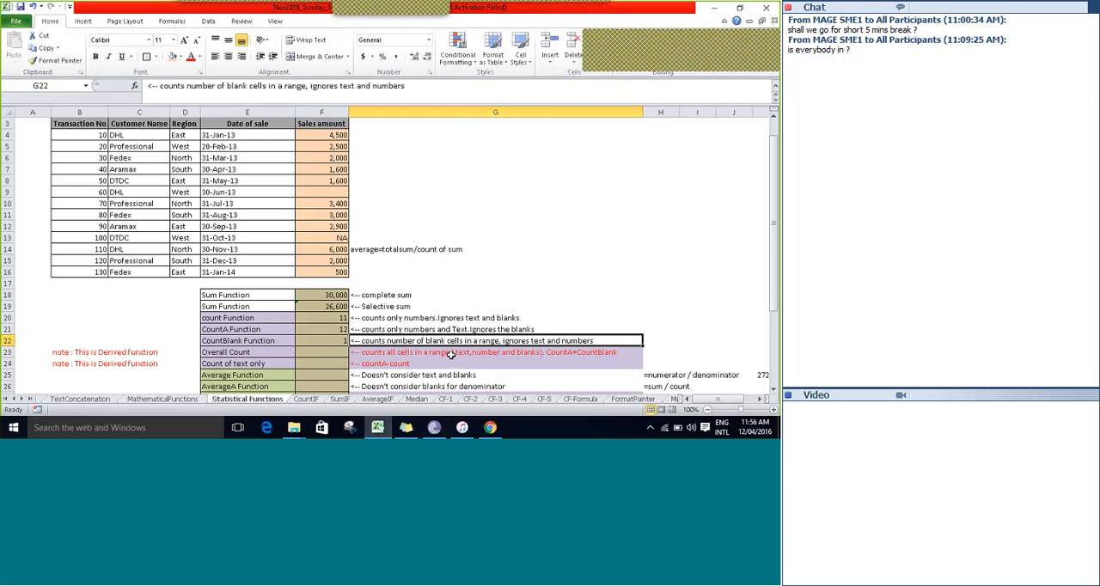
{"action": "key", "text": "Up"}
{"action": "key", "text": "Up"}
{"action": "key", "text": "Up"}
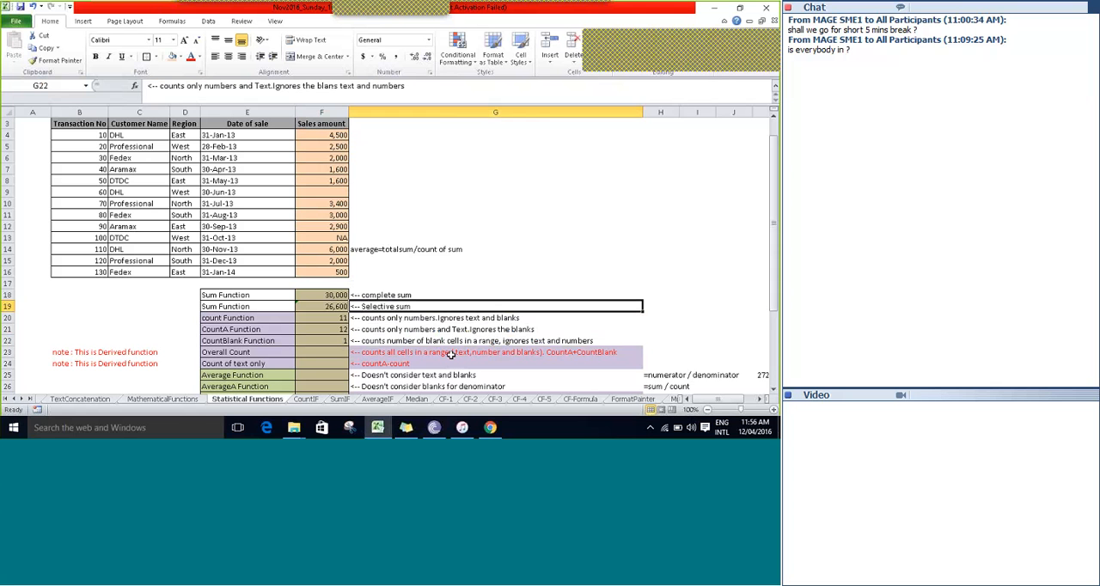
{"action": "key", "text": "Left"}
{"action": "key", "text": "Up"}
{"action": "key", "text": "Up"}
{"action": "key", "text": "Up"}
{"action": "key", "text": "Up"}
{"action": "key", "text": "Up"}
{"action": "key", "text": "Up"}
{"action": "key", "text": "Up"}
{"action": "key", "text": "Up"}
{"action": "key", "text": "Up"}
{"action": "key", "text": "Up"}
{"action": "key", "text": "Up"}
{"action": "key", "text": "Up"}
{"action": "key", "text": "Up"}
{"action": "key", "text": "Up"}
{"action": "key", "text": "Up"}
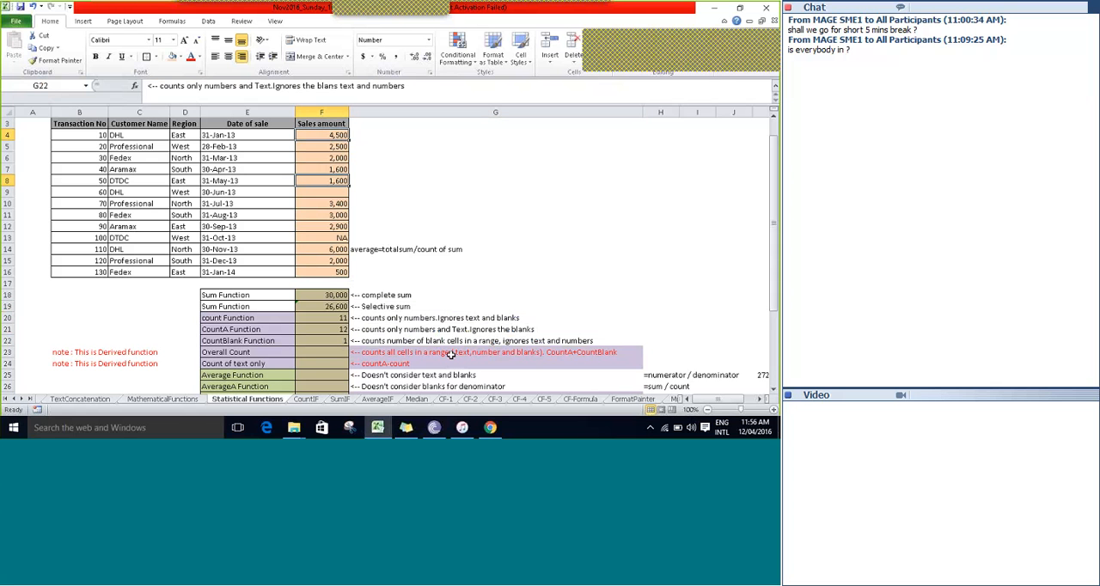
{"action": "key", "text": "Down"}
{"action": "key", "text": "Down"}
{"action": "key", "text": "Down"}
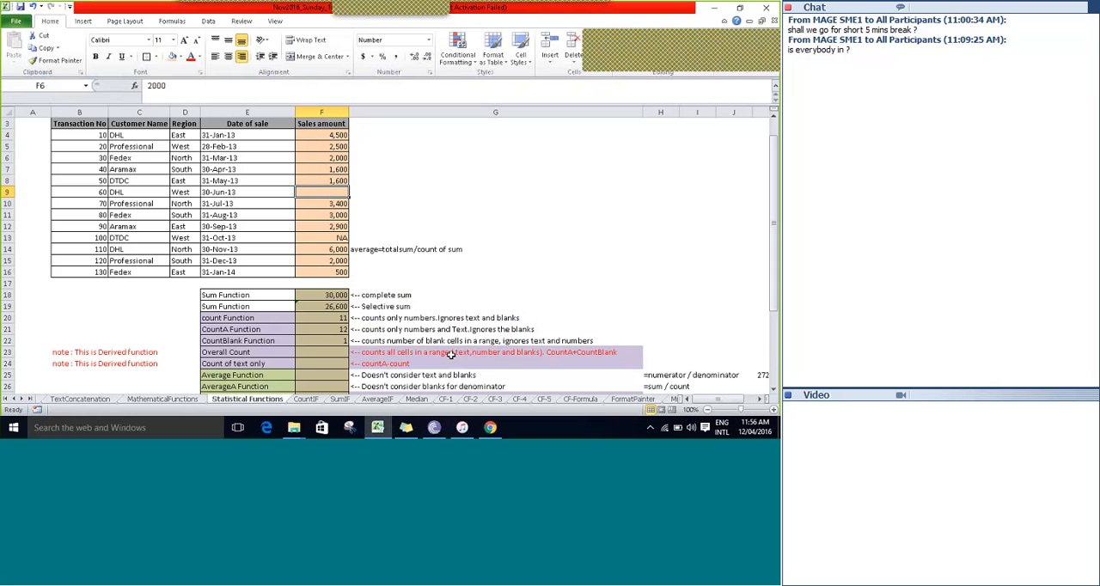
{"action": "key", "text": "Down"}
{"action": "key", "text": "Down"}
{"action": "key", "text": "Down"}
{"action": "key", "text": "Down"}
{"action": "key", "text": "Down"}
{"action": "key", "text": "Down"}
{"action": "key", "text": "Down"}
{"action": "key", "text": "Down"}
{"action": "key", "text": "Down"}
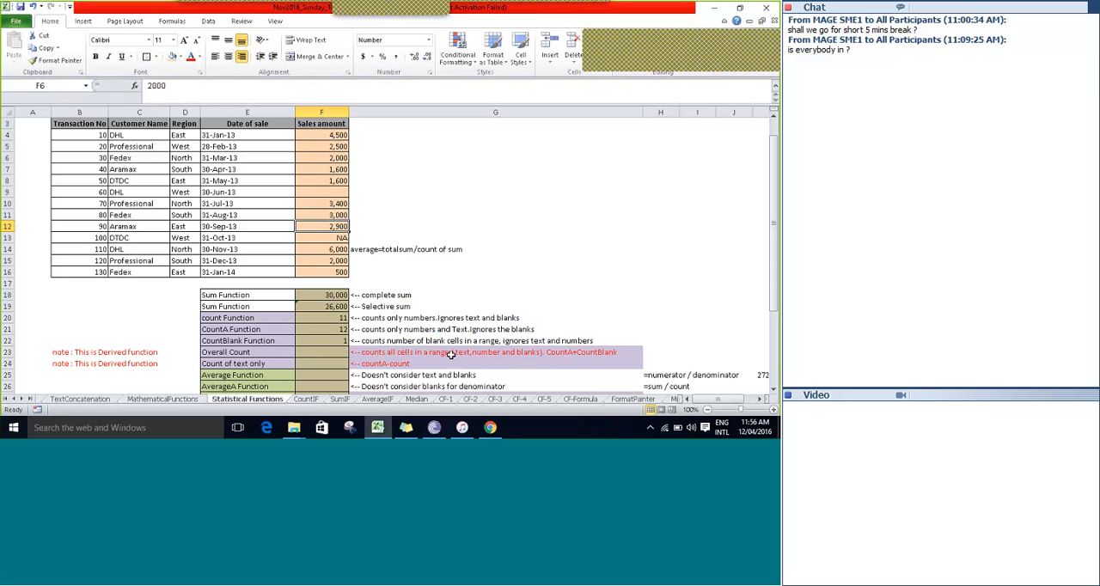
{"action": "key", "text": "Down"}
{"action": "key", "text": "Down"}
{"action": "key", "text": "Down"}
{"action": "key", "text": "Down"}
{"action": "key", "text": "Down"}
{"action": "key", "text": "Down"}
{"action": "key", "text": "Down"}
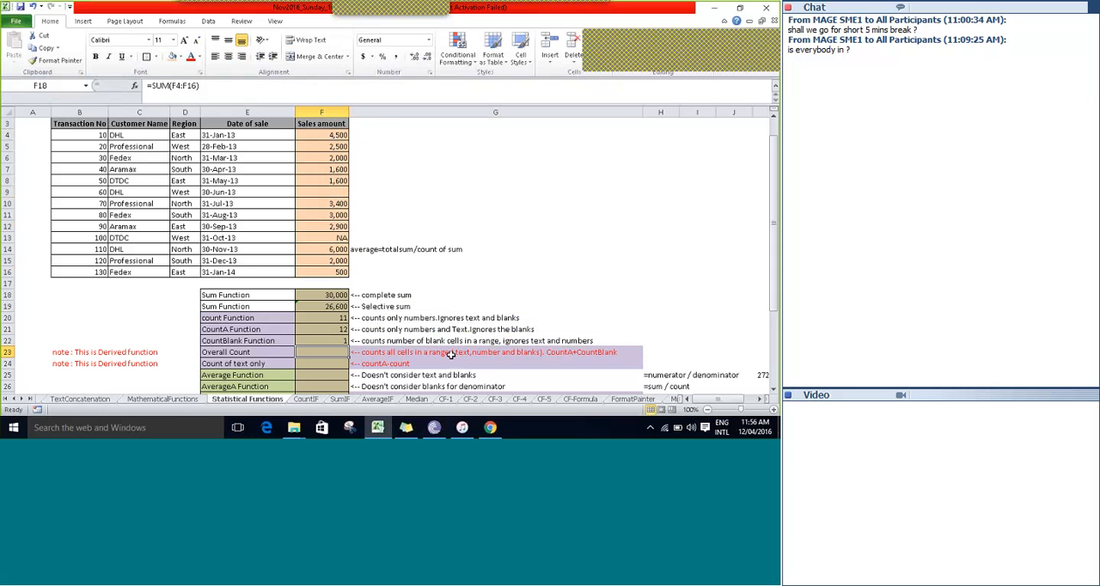
Review the count function labels in E20:E24, from the Count function through Overall Count to Count of text only.
{"action": "key", "text": "Up"}
{"action": "key", "text": "Up"}
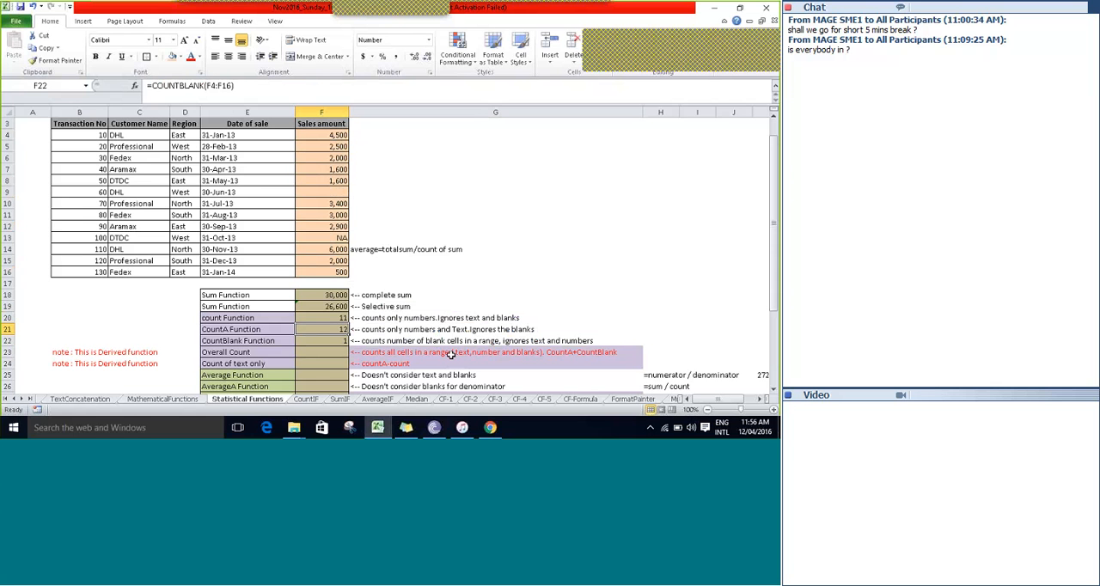
{"action": "key", "text": "Up"}
{"action": "key", "text": "Left"}
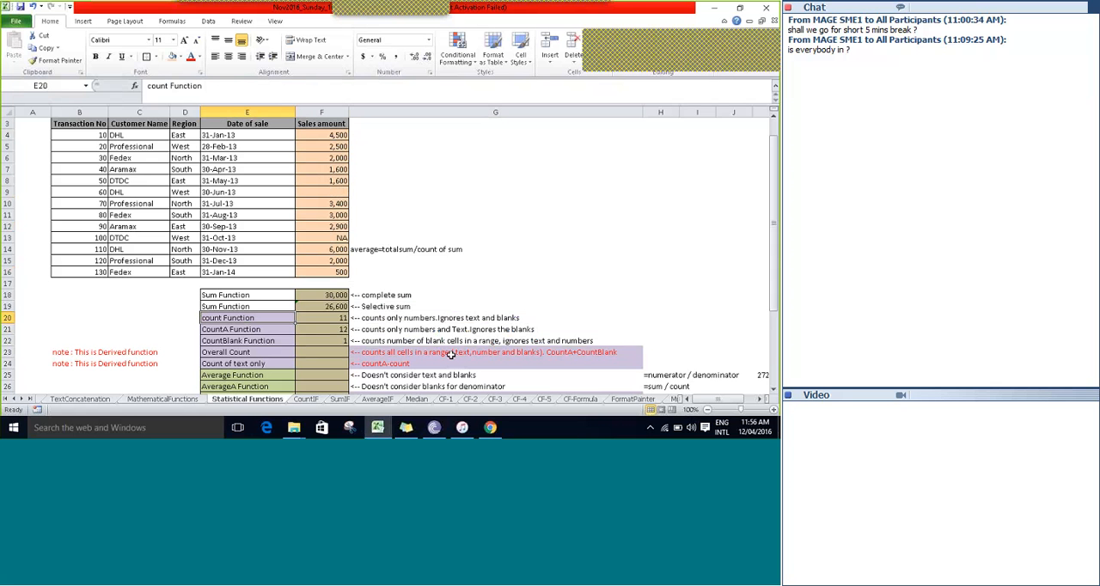
{"action": "key", "text": "shift+Down"}
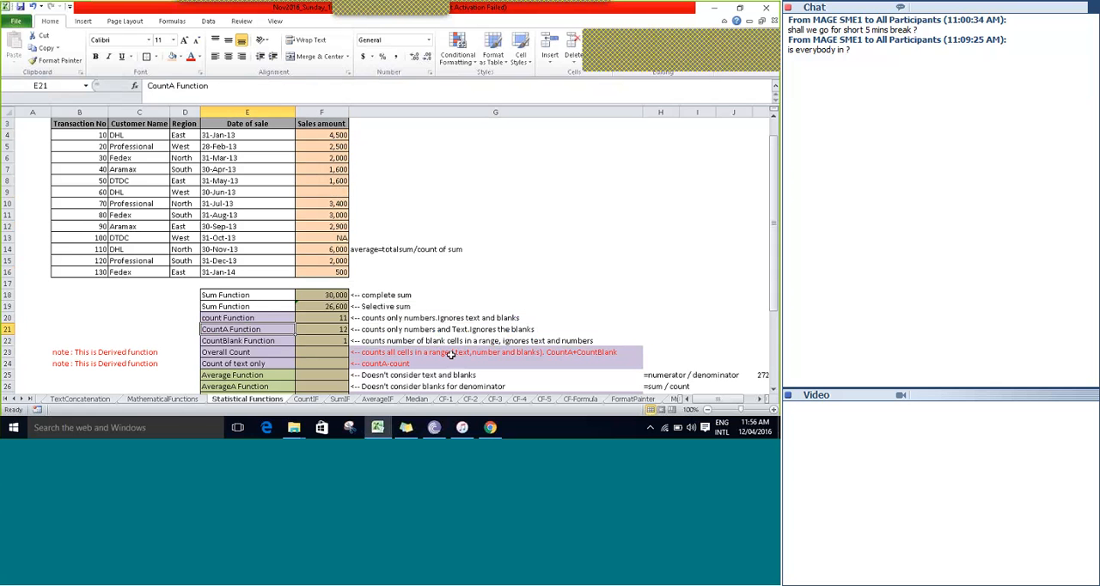
{"action": "key", "text": "Down"}
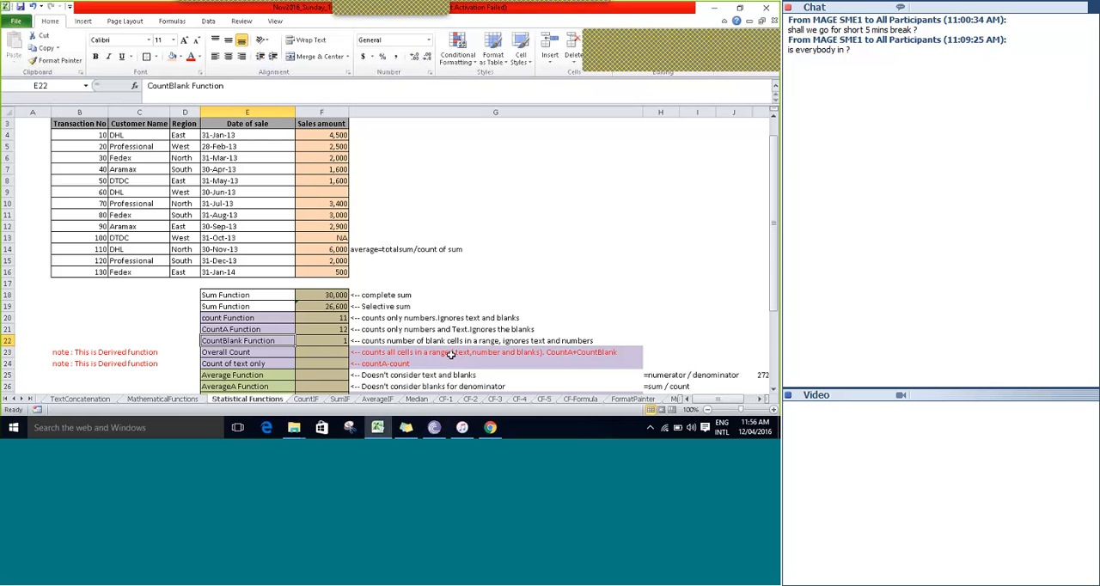
{"action": "key", "text": "Down"}
{"action": "key", "text": "Down"}
{"action": "key", "text": "Up"}
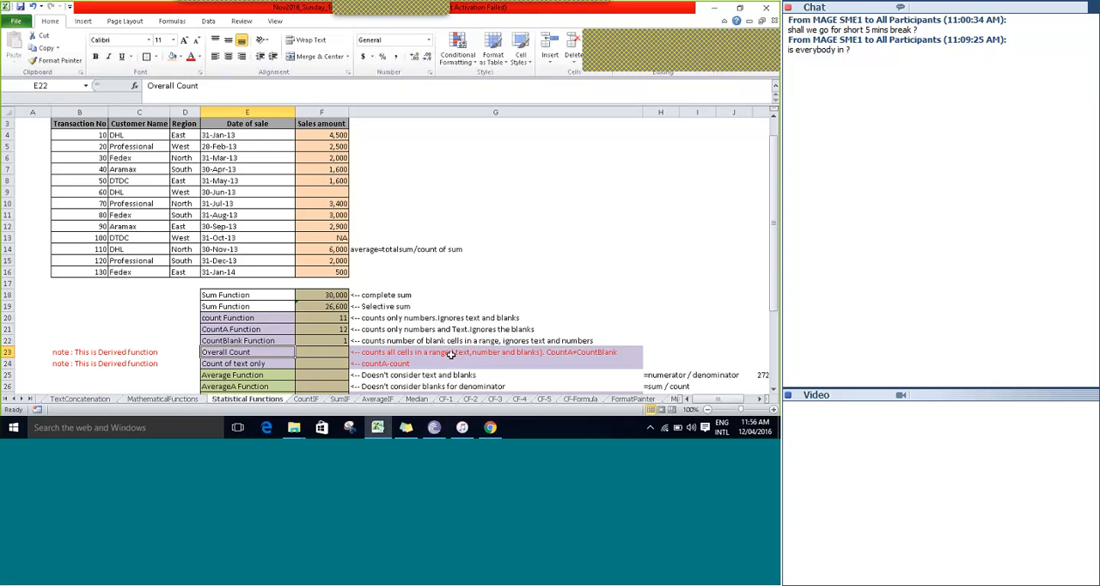
{"action": "key", "text": "Down"}
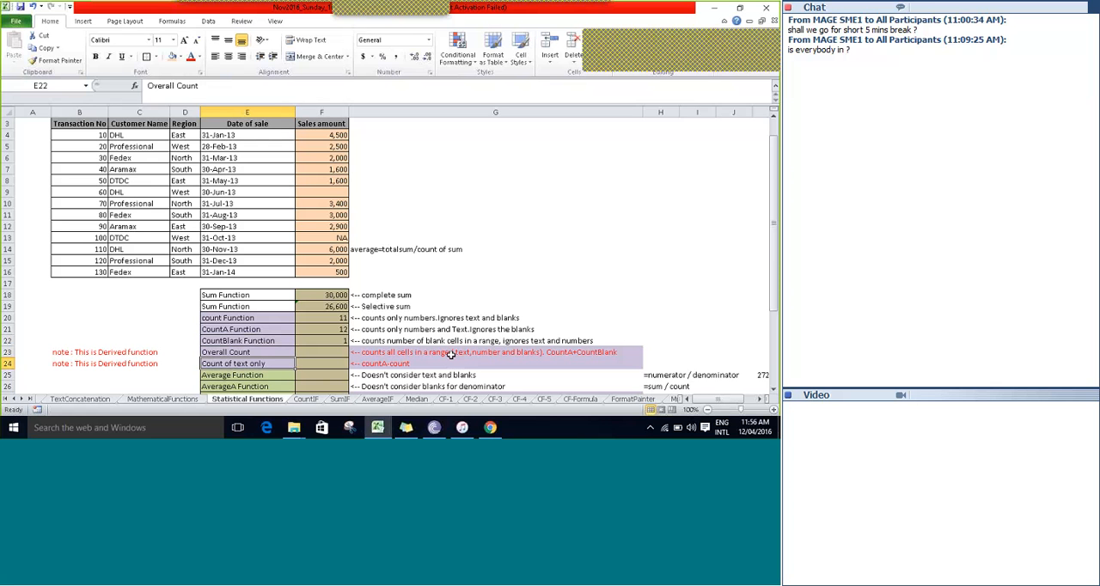
{"action": "key", "text": "Up"}
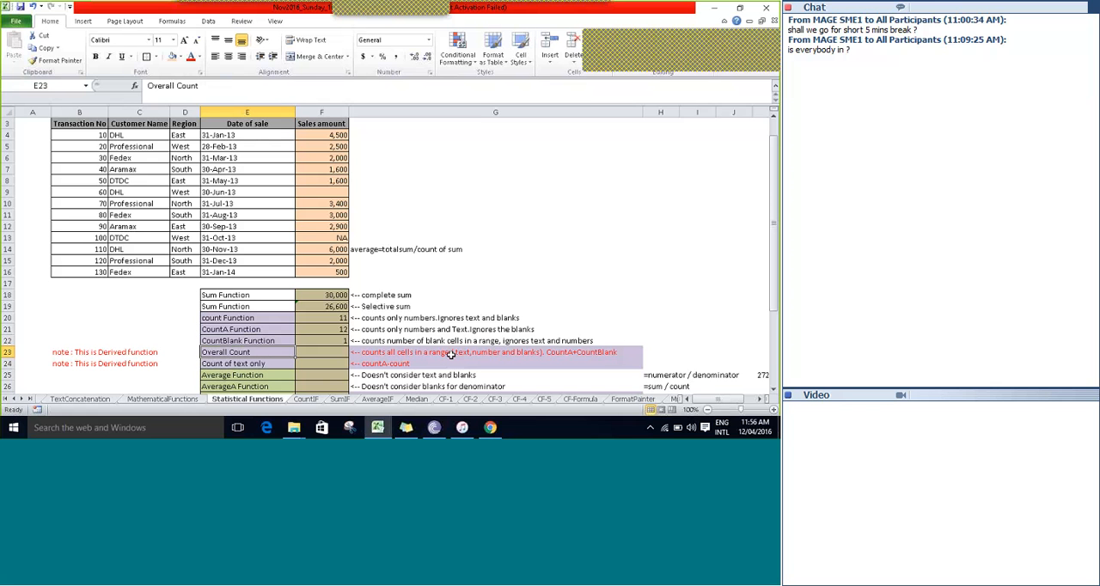
{"action": "key", "text": "Right"}
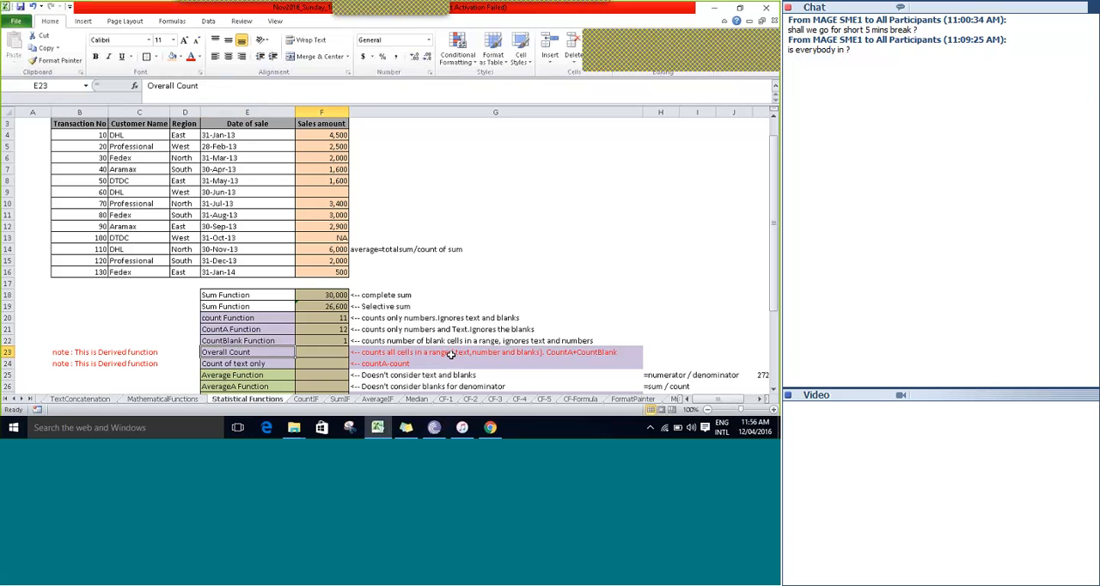
Examine the Overall Count row 23 and the description in G23 of how its formula is derived.
{"action": "left_click", "coordinate": [450, 354]}
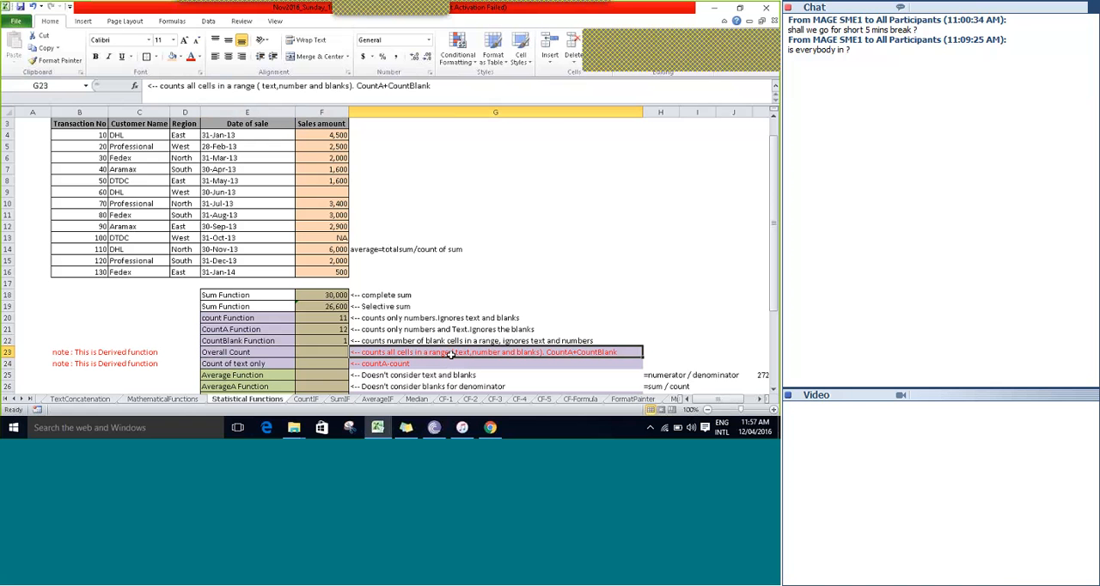
{"action": "key", "text": "Left"}
{"action": "key", "text": "Left"}
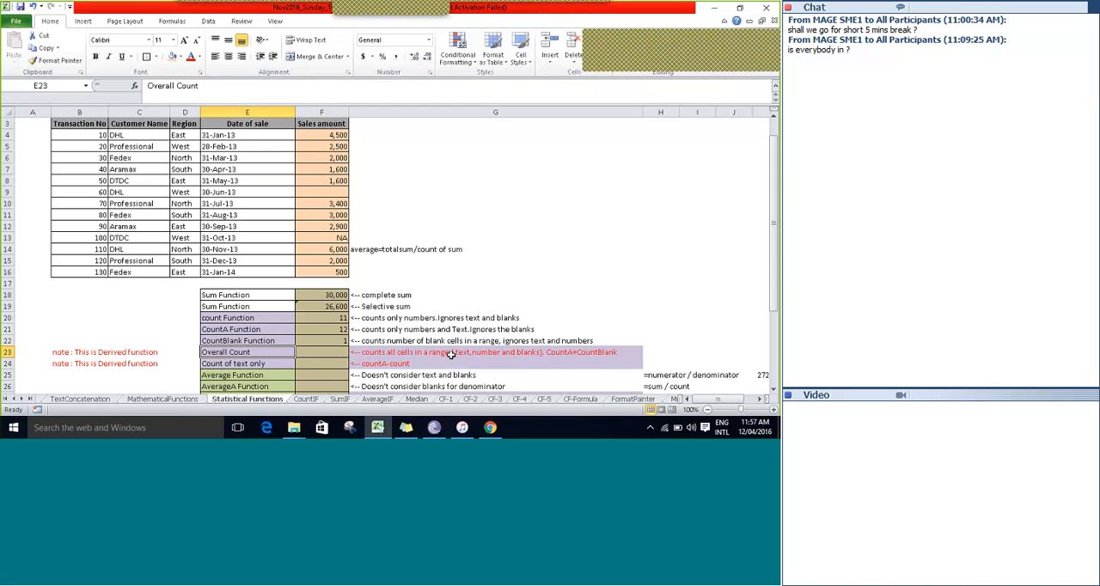
{"action": "key", "text": "Right"}
{"action": "key", "text": "Right"}
{"action": "key", "text": "Right"}
{"action": "key", "text": "Left"}
{"action": "key", "text": "Left"}
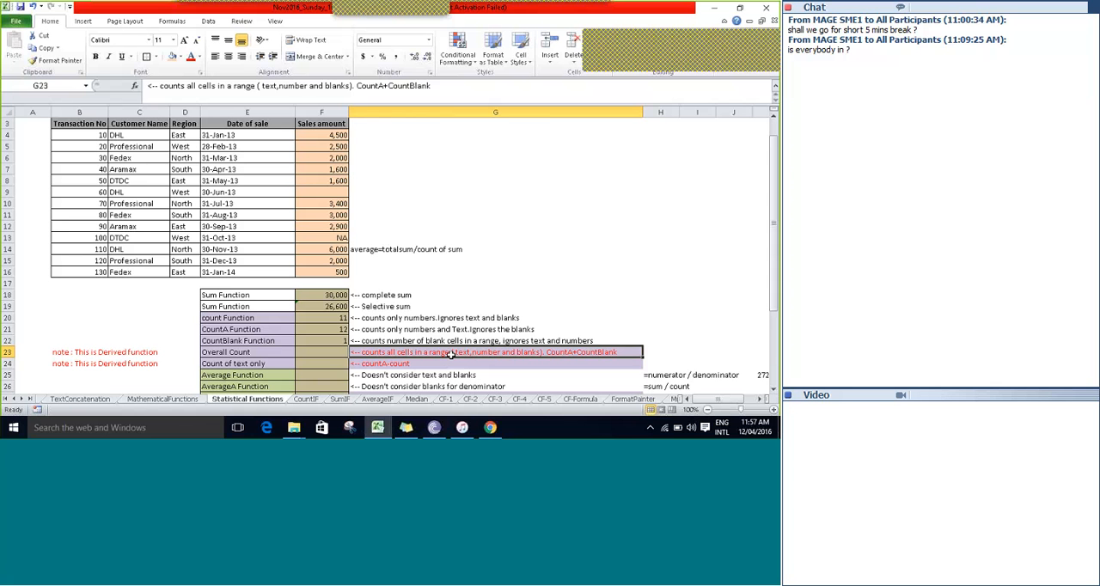
{"action": "key", "text": "Left"}
{"action": "key", "text": "Left"}
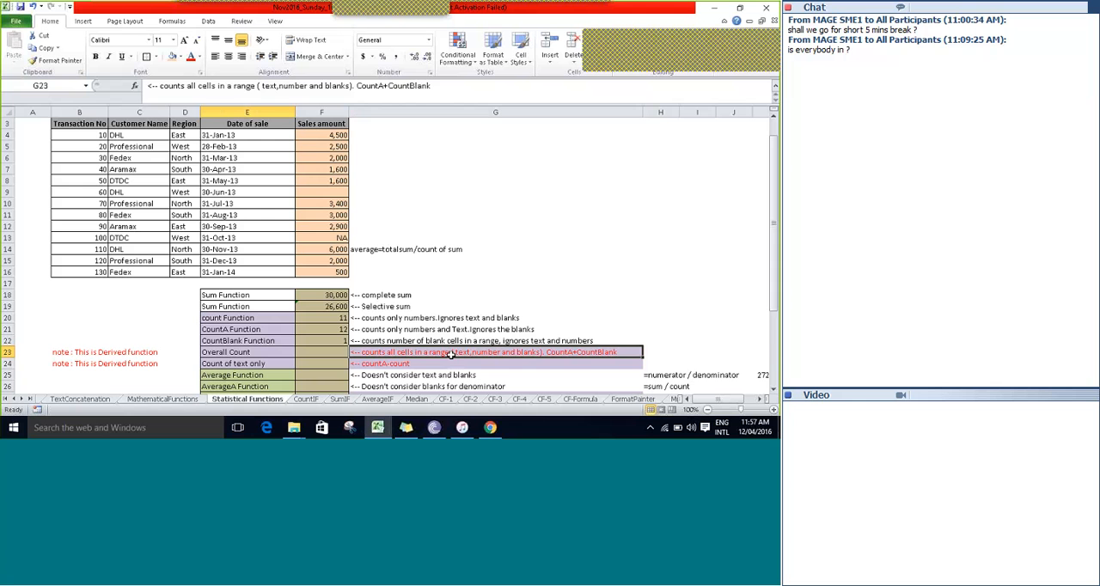
{"action": "key", "text": "Right"}
{"action": "key", "text": "Right"}
{"action": "key", "text": "Right"}
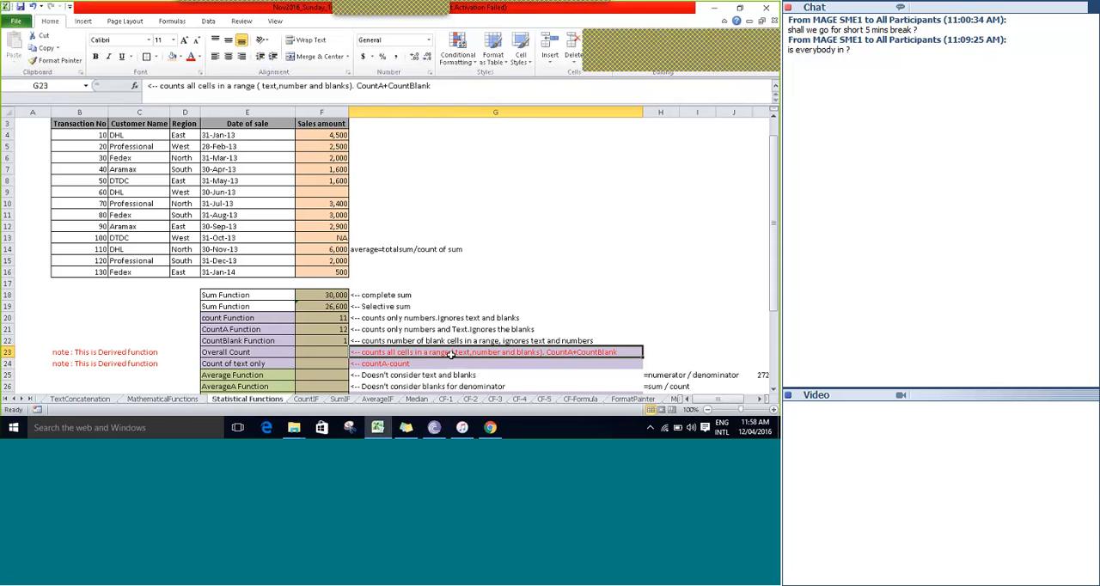
Begin the Overall Count formula in F23 with the COUNTA function.
{"action": "key", "text": "Left"}
{"action": "type", "text": "="}
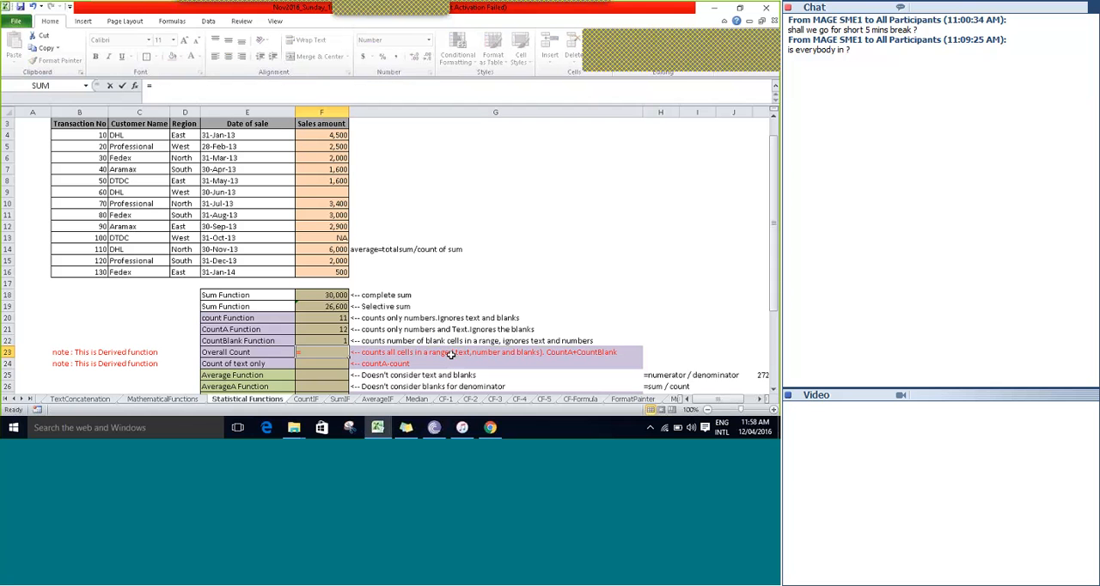
{"action": "type", "text": "count"}
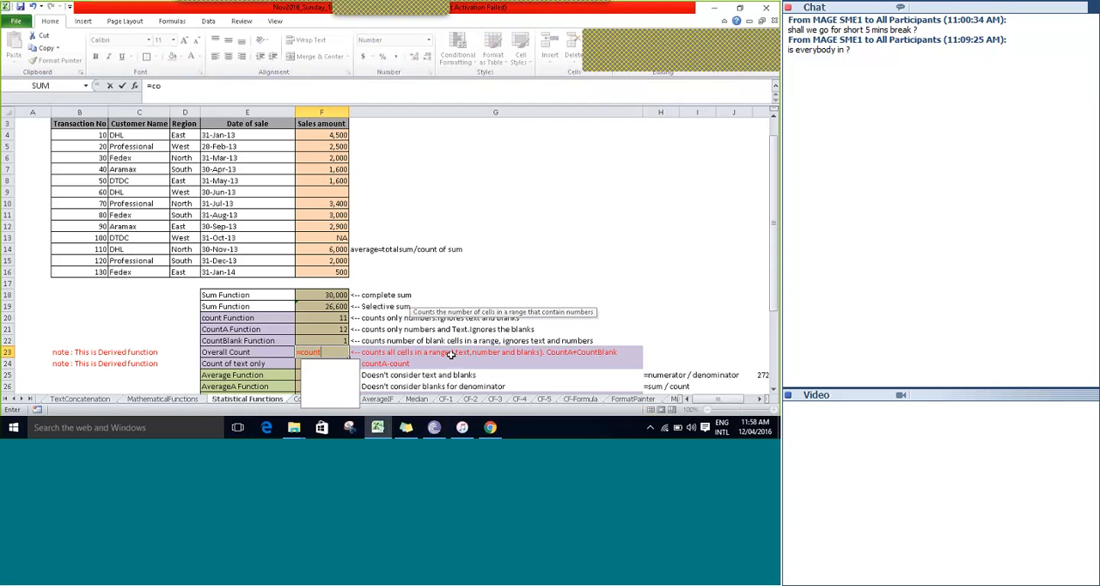
{"action": "key", "text": "Down"}
{"action": "key", "text": "Down"}
{"action": "key", "text": "Up"}
{"action": "key", "text": "Tab"}
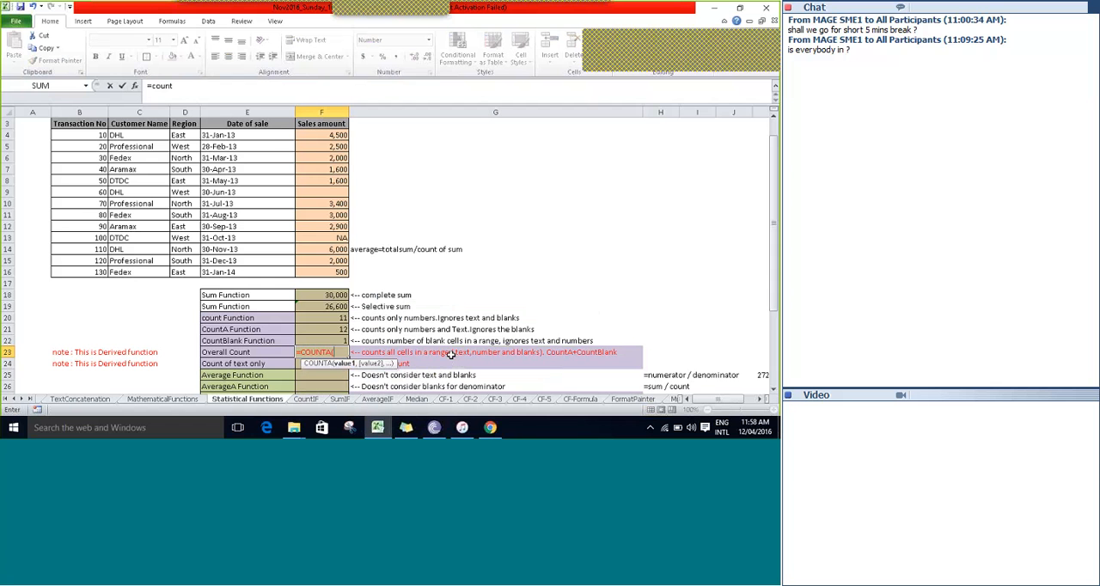
Use the sales amounts F4:F16 as the COUNTA range in the F23 formula and close the function.
{"action": "key", "text": "Up"}
{"action": "key", "text": "Up"}
{"action": "key", "text": "Up"}
{"action": "key", "text": "Up"}
{"action": "key", "text": "Up"}
{"action": "key", "text": "Up"}
{"action": "key", "text": "Up"}
{"action": "key", "text": "Up"}
{"action": "key", "text": "Up"}
{"action": "key", "text": "Up"}
{"action": "key", "text": "Up"}
{"action": "key", "text": "Up"}
{"action": "key", "text": "Up"}
{"action": "key", "text": "Up"}
{"action": "key", "text": "Up"}
{"action": "key", "text": "Up"}
{"action": "key", "text": "Up"}
{"action": "key", "text": "Up"}
{"action": "key", "text": "Up"}
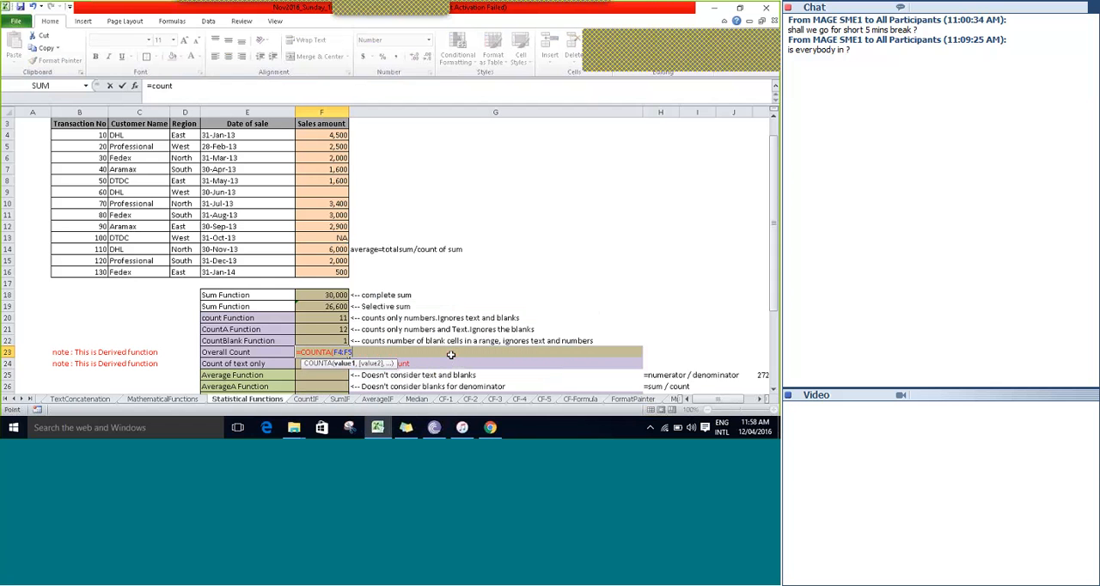
{"action": "key", "text": "shift+Down"}
{"action": "key", "text": "shift+Down"}
{"action": "key", "text": "shift+Down"}
{"action": "key", "text": "shift+Down"}
{"action": "key", "text": "shift+Down"}
{"action": "key", "text": "shift+Down"}
{"action": "key", "text": "shift+Down"}
{"action": "key", "text": "shift+Down"}
{"action": "key", "text": "shift+Down"}
{"action": "key", "text": "shift+Down"}
{"action": "key", "text": "shift+Down"}
{"action": "key", "text": "shift+Down"}
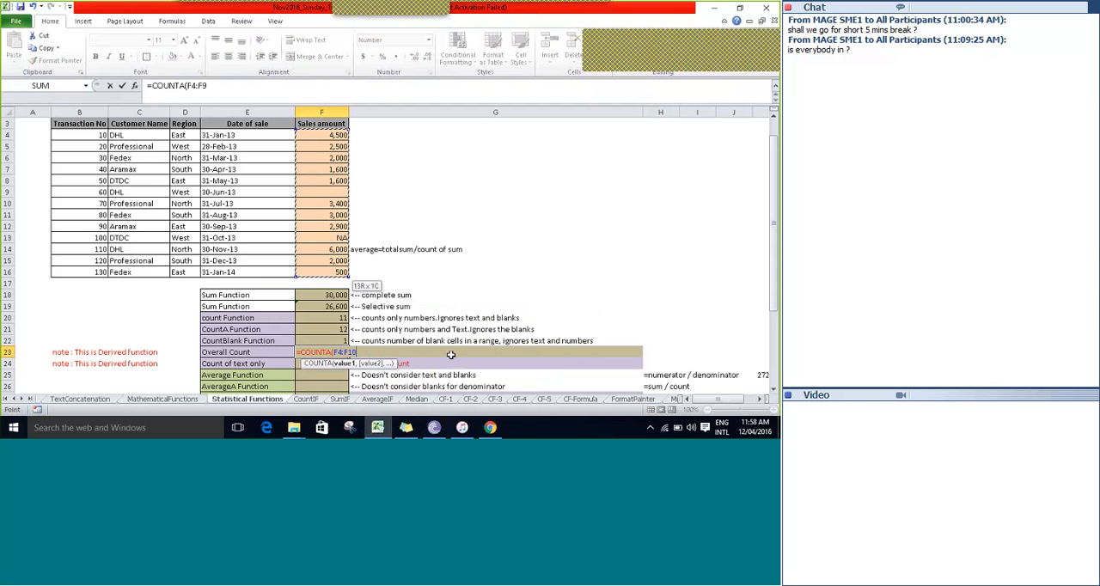
{"action": "type", "text": ")+count"}
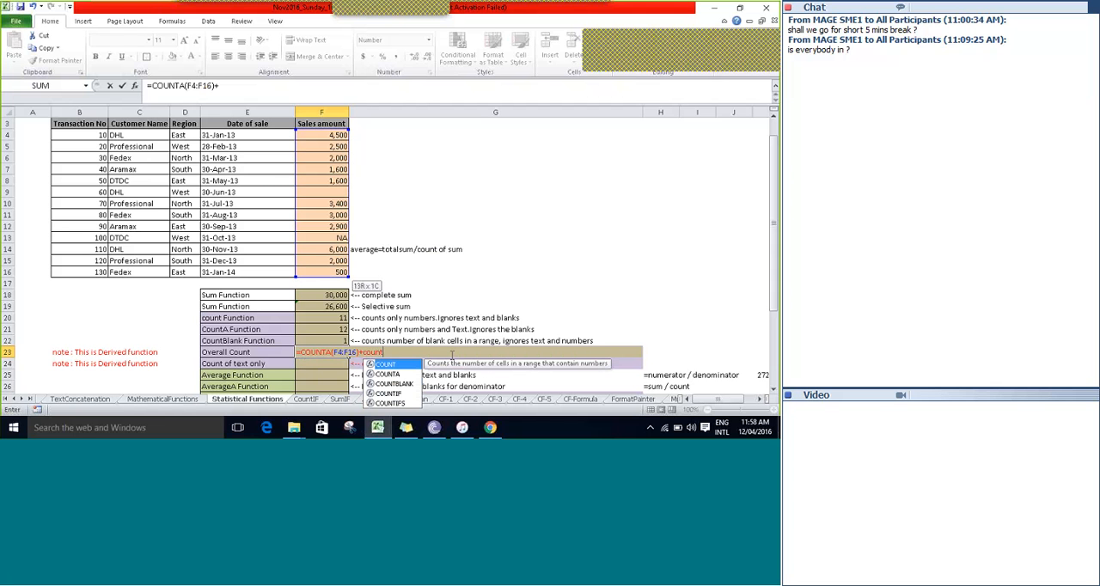
Extend the Overall Count formula in F23 by adding the COUNTBLANK function to the COUNTA term.
{"action": "key", "text": "Down"}
{"action": "key", "text": "Down"}
{"action": "key", "text": "Tab"}
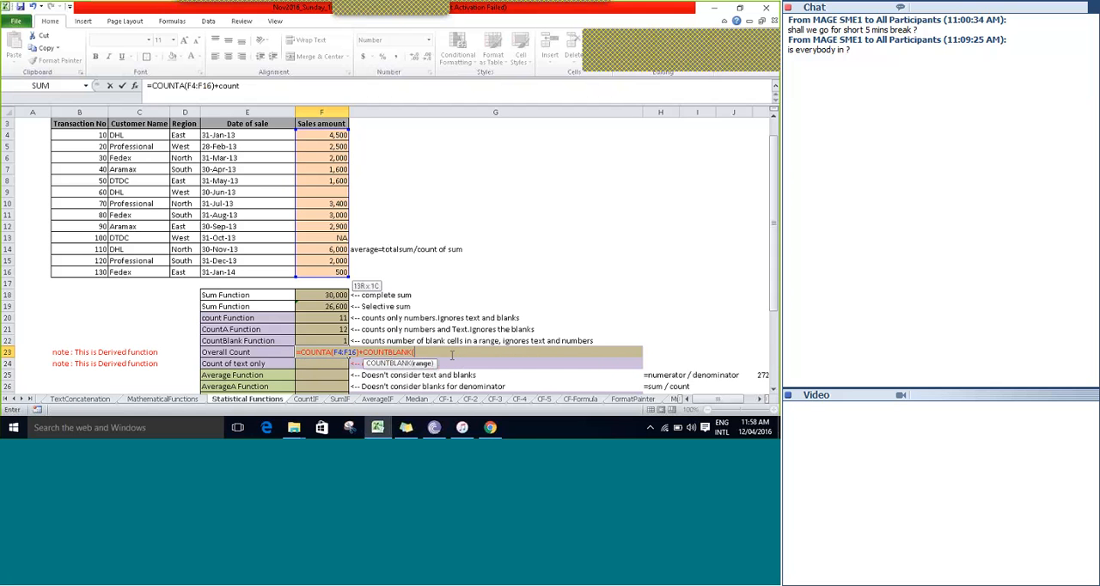
Use the sales amounts F4:F16 as the COUNTBLANK range in F23 and enter the completed formula.
{"action": "type", "text": "F19"}
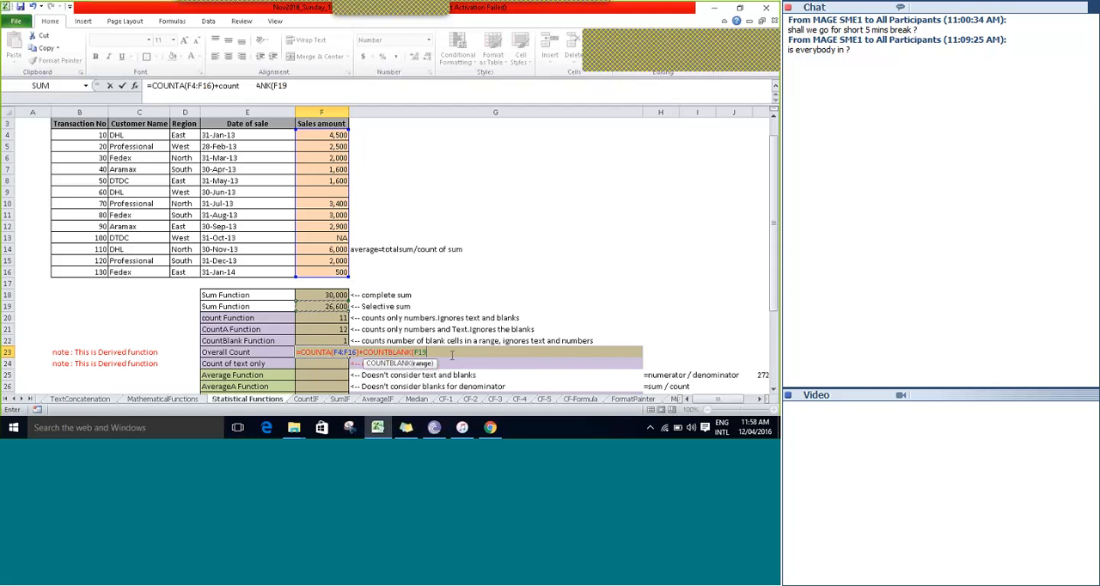
{"action": "key", "text": "Up"}
{"action": "key", "text": "Up"}
{"action": "key", "text": "Up"}
{"action": "key", "text": "shift+Up"}
{"action": "key", "text": "shift+Up"}
{"action": "key", "text": "shift+Up"}
{"action": "key", "text": "shift+Up"}
{"action": "key", "text": "shift+Up"}
{"action": "key", "text": "shift+Up"}
{"action": "key", "text": "shift+Up"}
{"action": "key", "text": "shift+Up"}
{"action": "key", "text": "shift+Up"}
{"action": "key", "text": "shift+Up"}
{"action": "key", "text": "shift+Up"}
{"action": "key", "text": "shift+Up"}
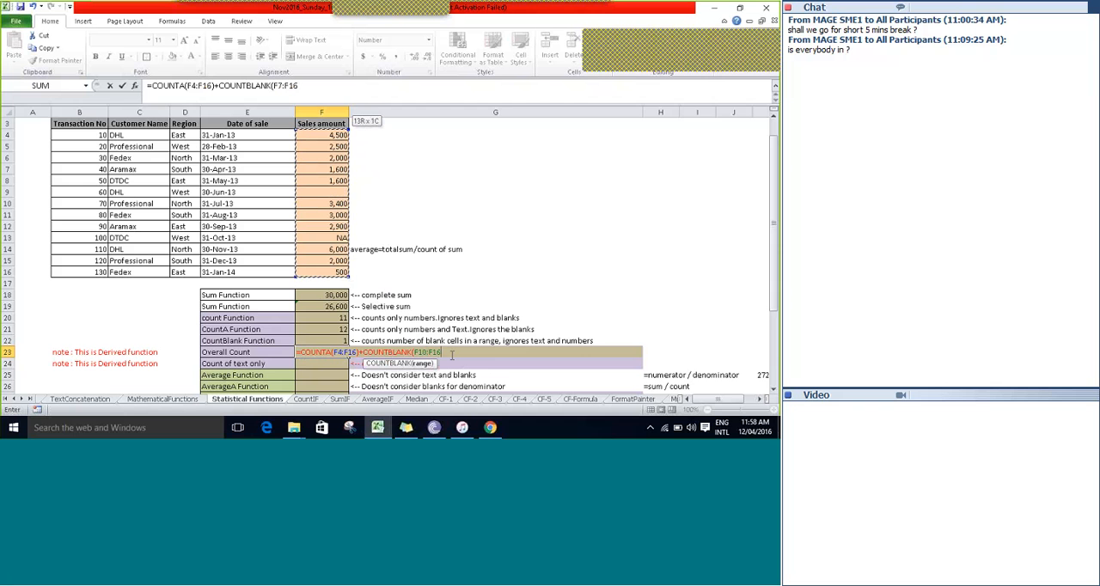
{"action": "type", "text": ")"}
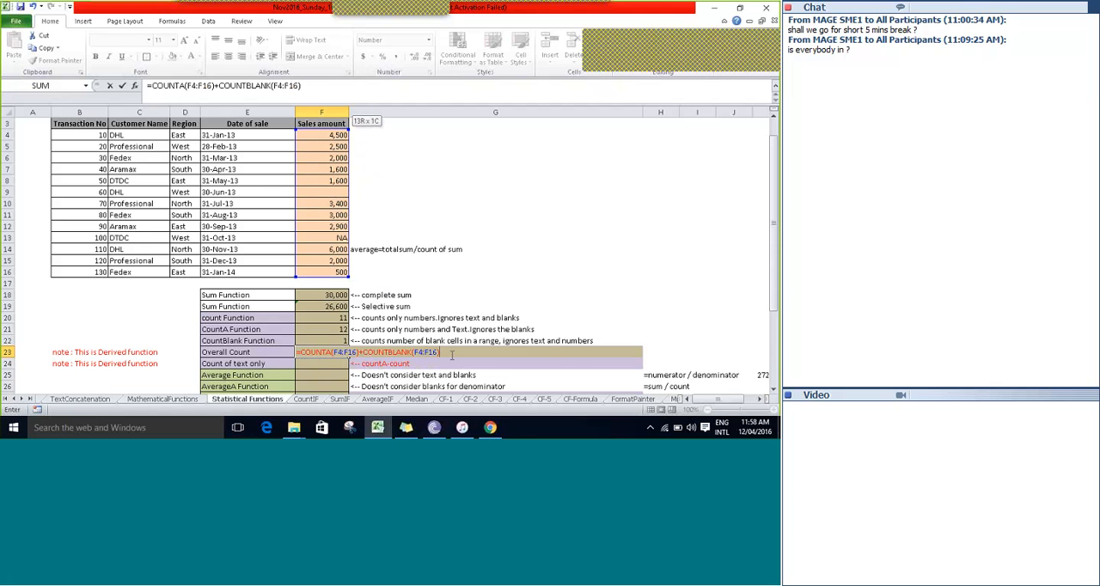
{"action": "key", "text": "ctrl+Return"}
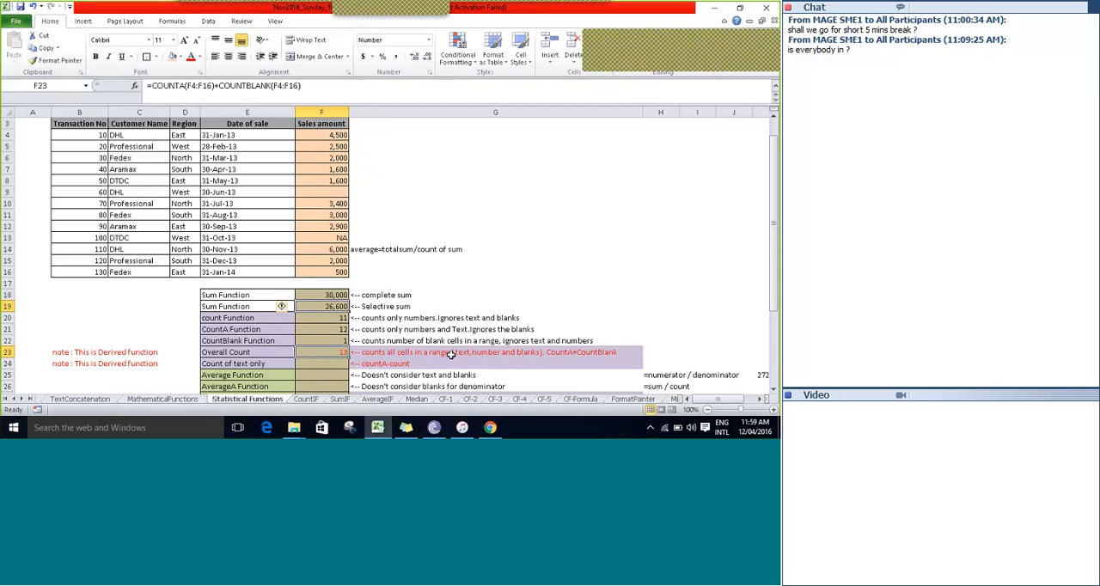
Review the count formulas in F20:F23, comparing the CountA and CountBlank results with the Overall Count.
{"action": "key", "text": "Up"}
{"action": "key", "text": "Up"}
{"action": "key", "text": "Up"}
{"action": "key", "text": "Down"}
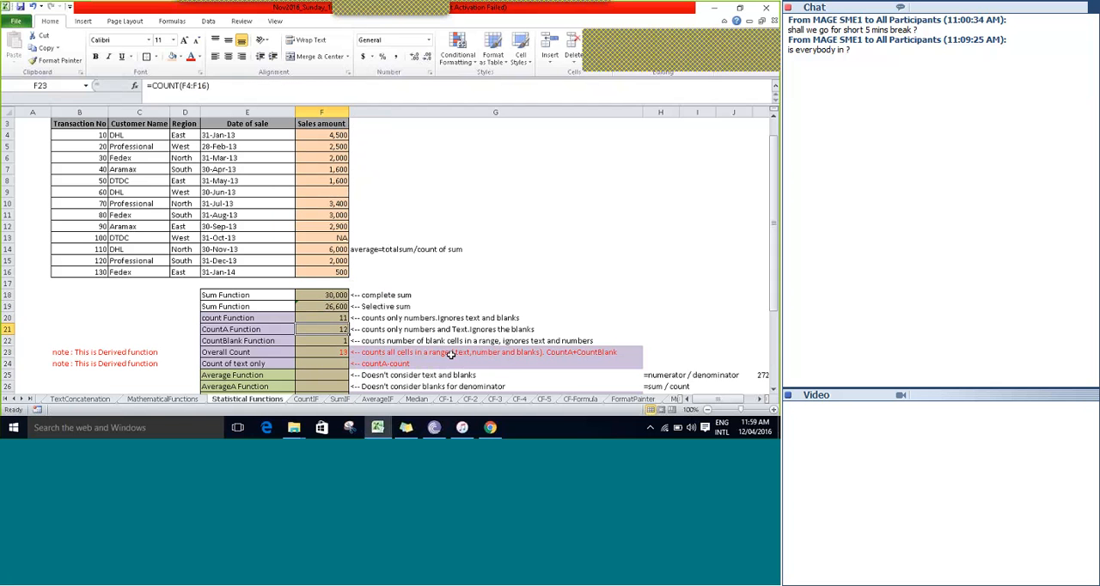
{"action": "key", "text": "Down"}
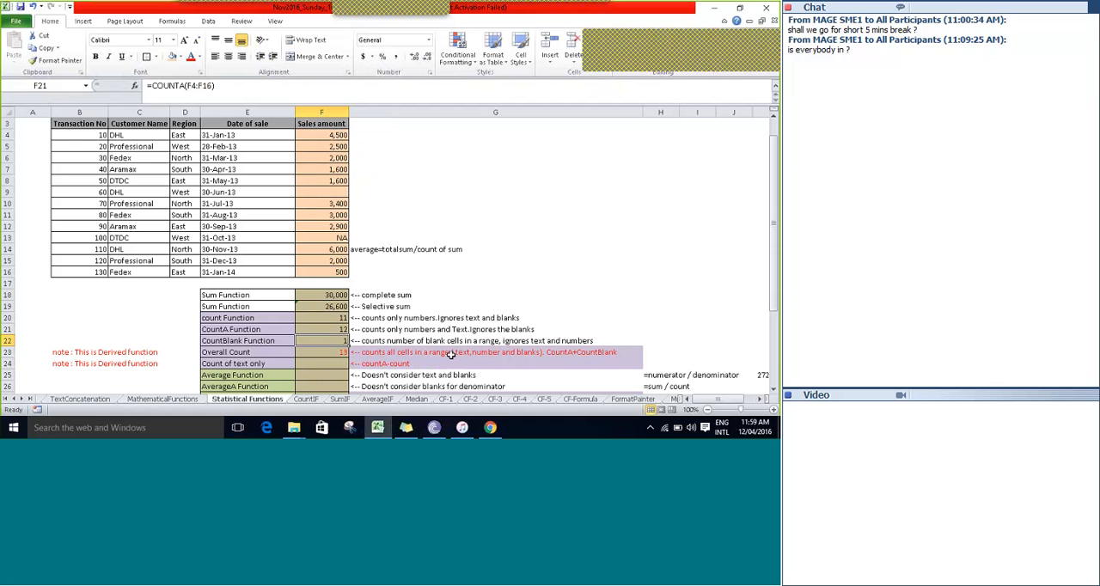
{"action": "key", "text": "Down"}
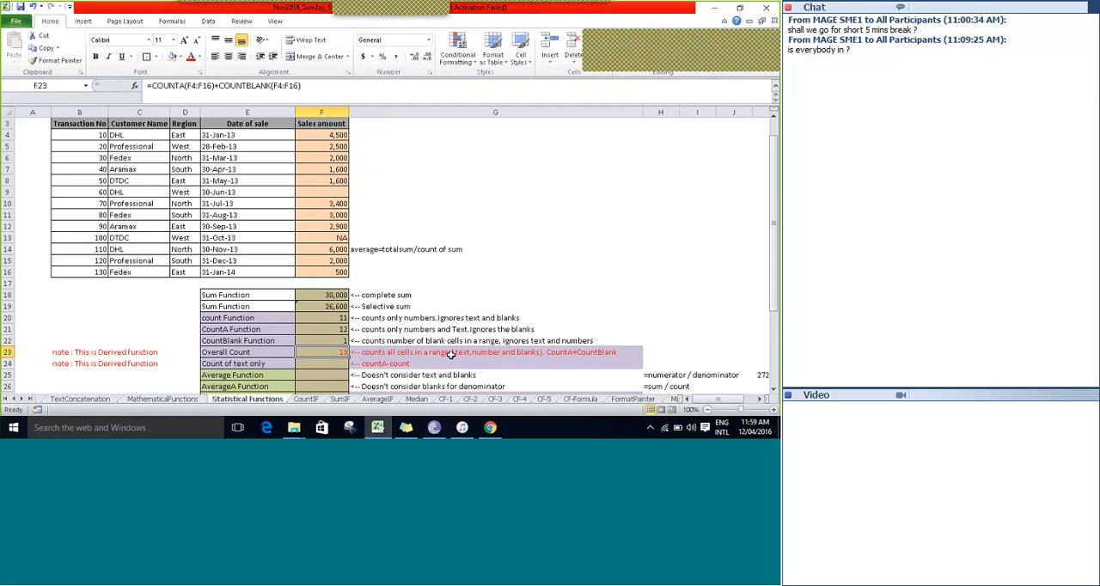
{"action": "key", "text": "Up"}
{"action": "key", "text": "Up"}
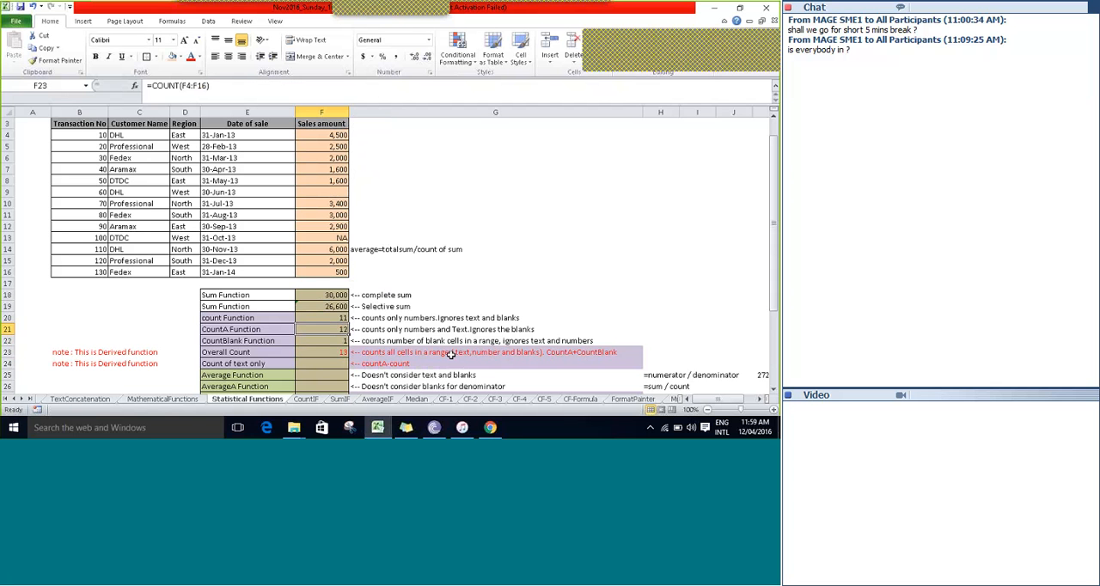
{"action": "key", "text": "Right"}
{"action": "key", "text": "Down"}
{"action": "key", "text": "Left"}
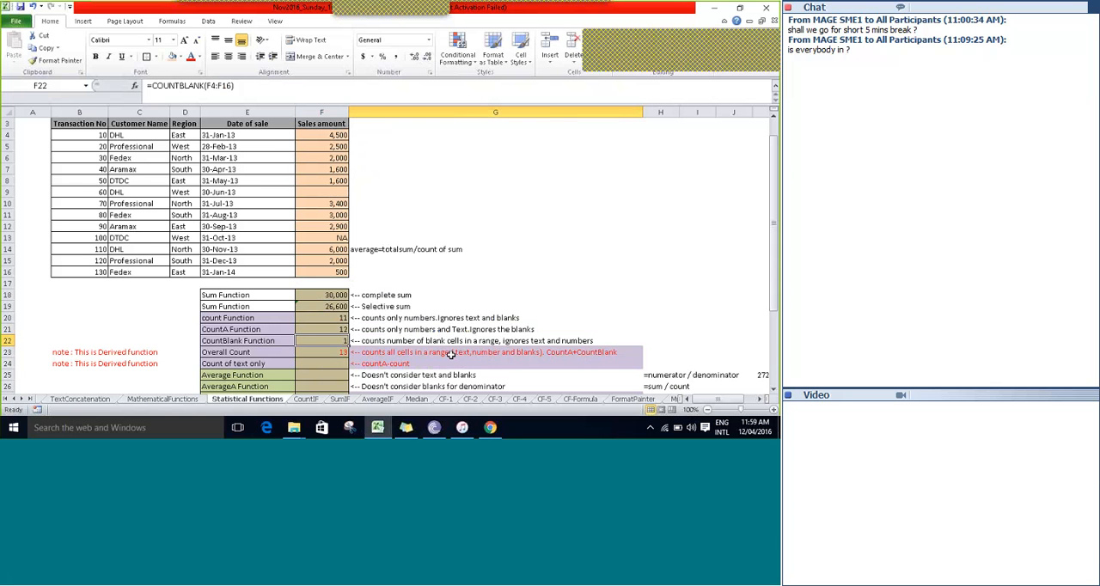
{"action": "key", "text": "Down"}
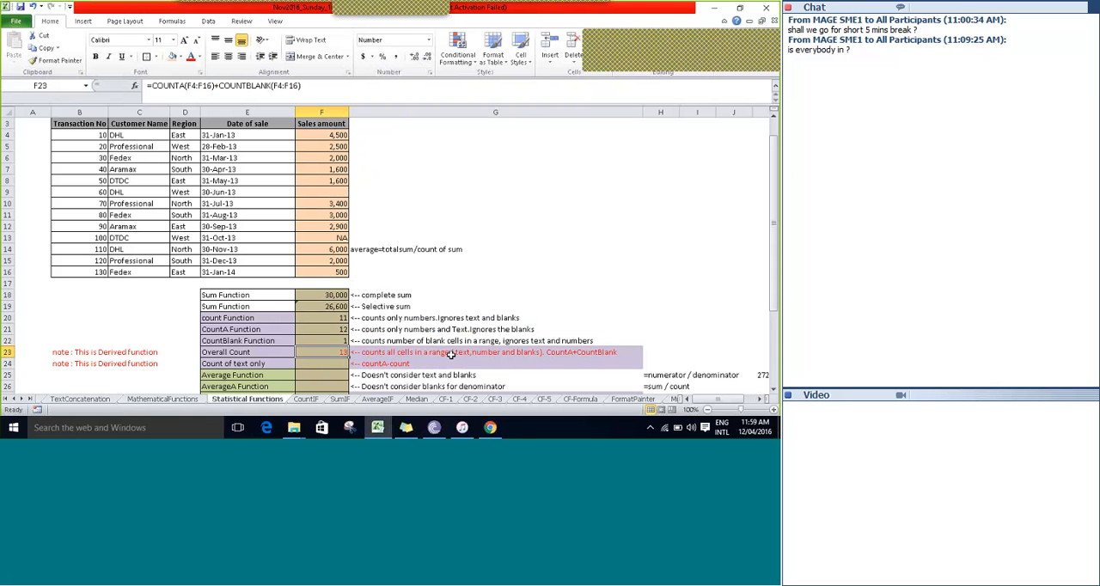
Examine the Count of text only row 24, including its derived-function note in B24 and the formula description in G24.
{"action": "key", "text": "Return"}
{"action": "scroll", "coordinate": [450, 354], "scroll_direction": "down", "scroll_amount": 3}
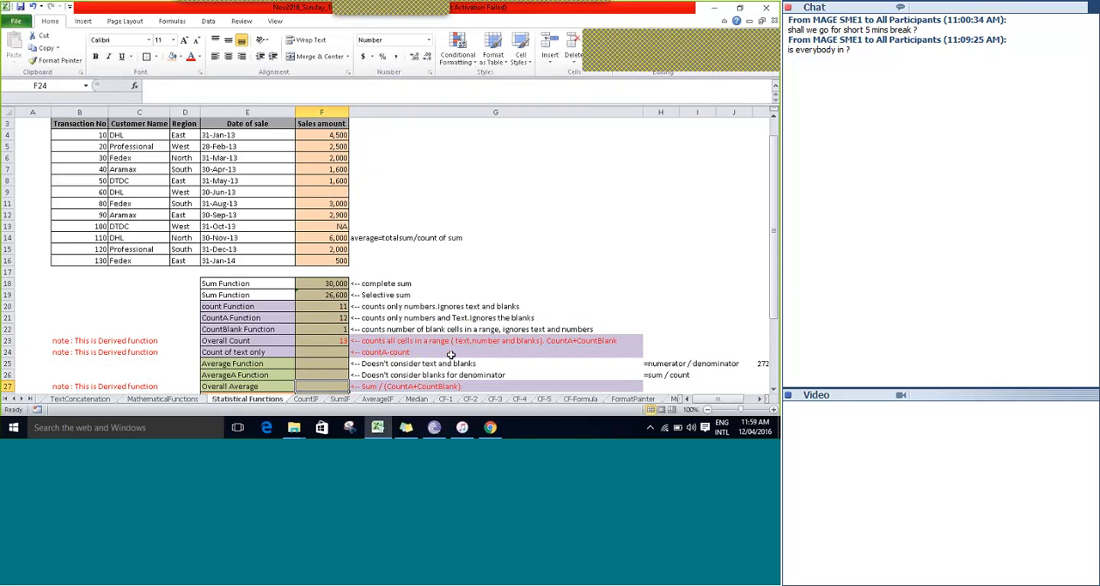
{"action": "key", "text": "Up"}
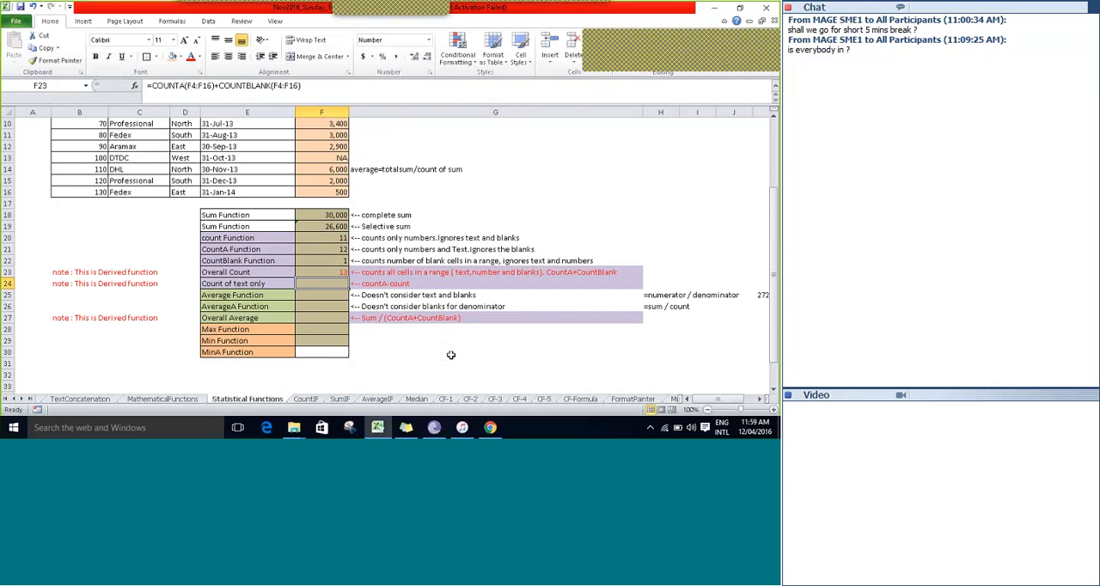
{"action": "key", "text": "Down"}
{"action": "key", "text": "Left"}
{"action": "key", "text": "Left"}
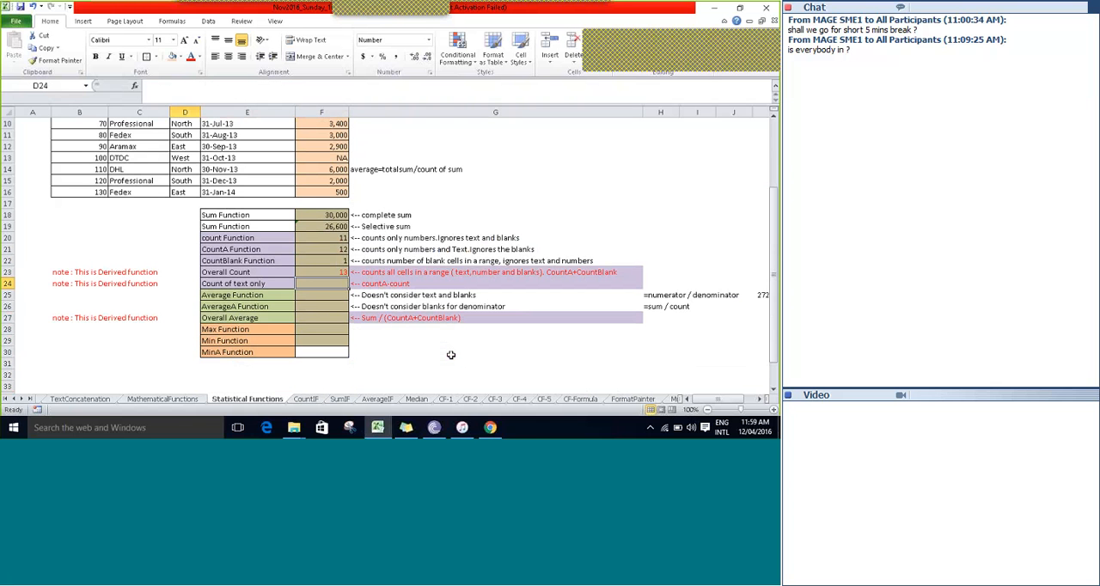
{"action": "key", "text": "Left"}
{"action": "key", "text": "Left"}
{"action": "key", "text": "Right"}
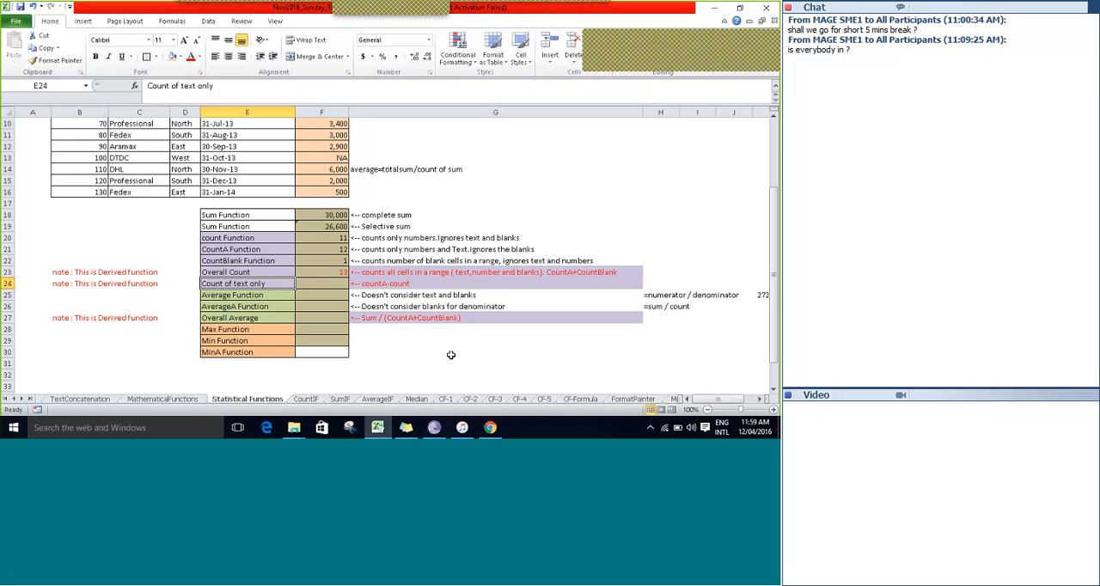
{"action": "key", "text": "Left"}
{"action": "key", "text": "Left"}
{"action": "key", "text": "Left"}
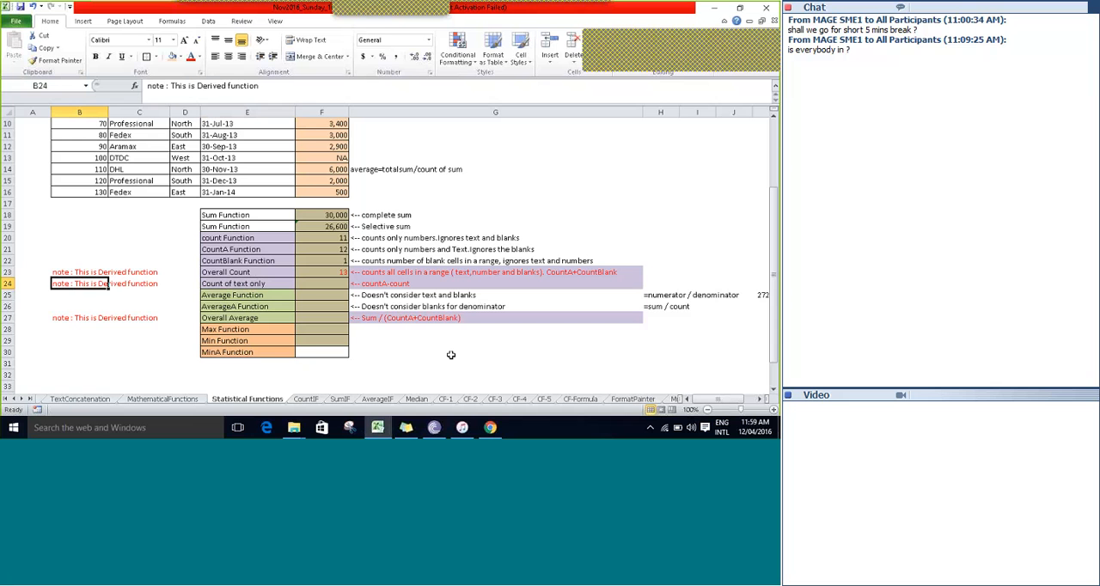
{"action": "key", "text": "Right"}
{"action": "key", "text": "Right"}
{"action": "key", "text": "Right"}
{"action": "key", "text": "Right"}
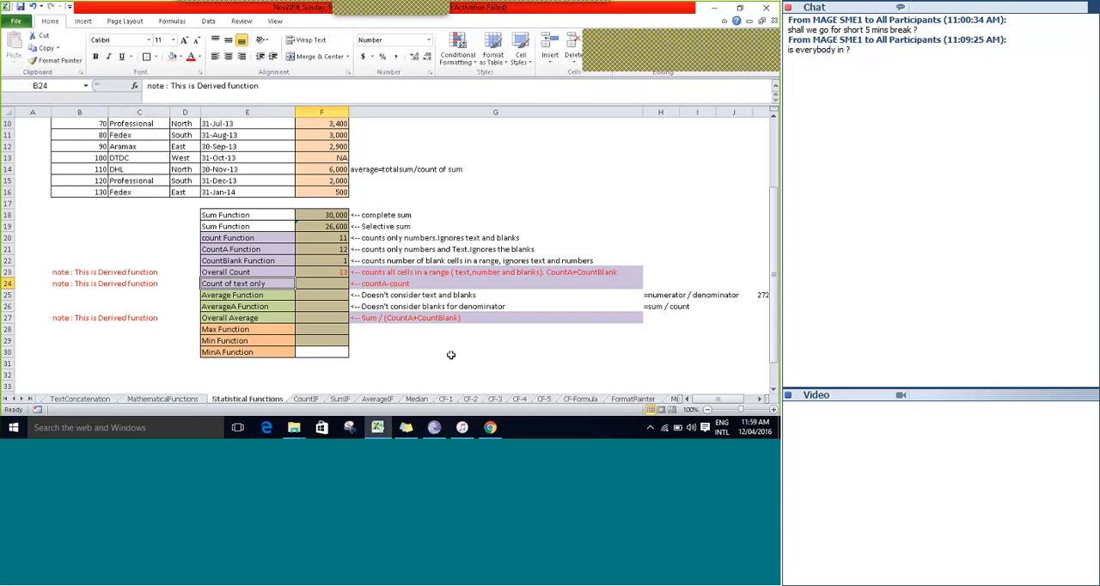
{"action": "key", "text": "Right"}
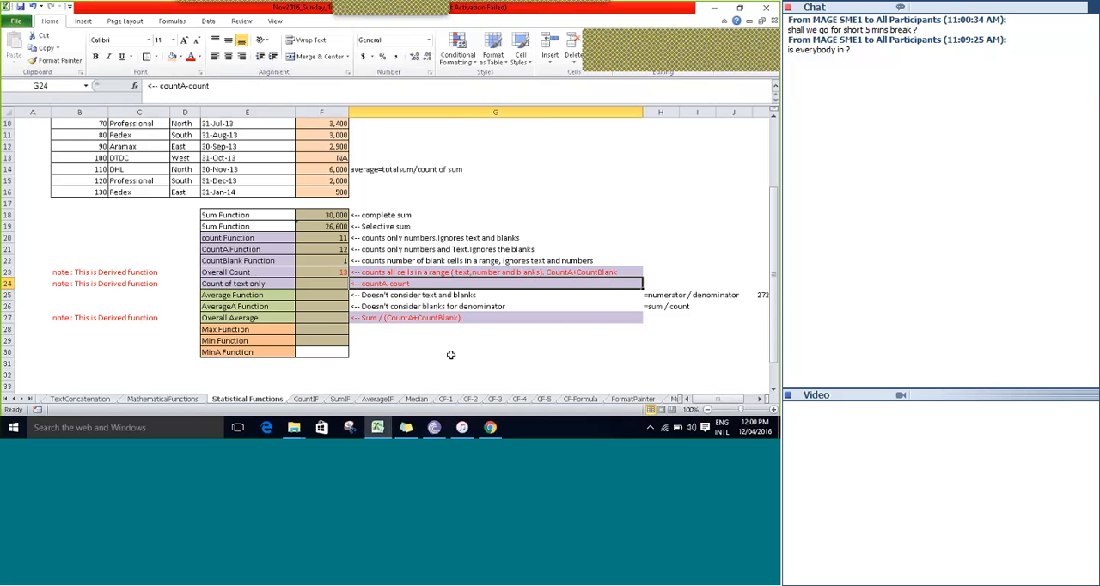
Begin the Count of text only formula in F24 with the COUNTA function.
{"action": "key", "text": "Left"}
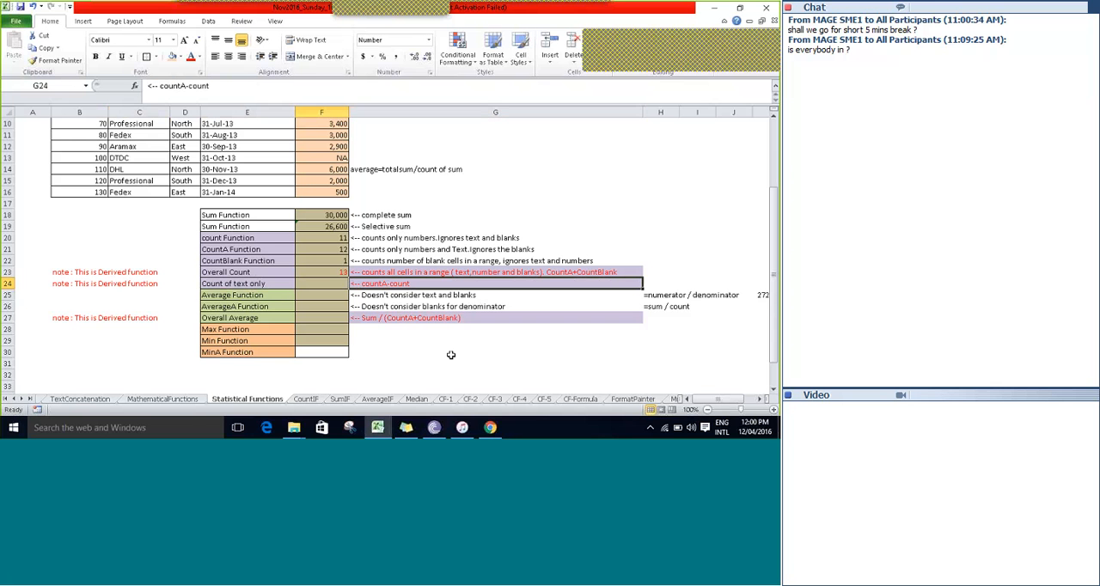
{"action": "type", "text": "=coun"}
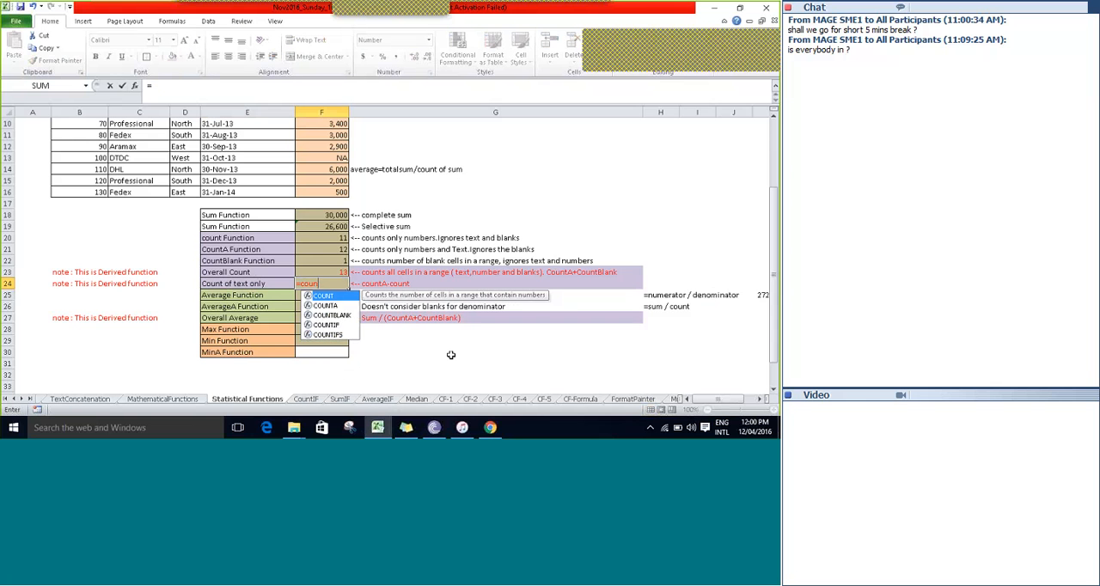
{"action": "type", "text": "ta"}
{"action": "key", "text": "Tab"}
Use the sales amounts F4:F16 as the COUNTA range in the F24 formula and close the function.
{"action": "key", "text": "Up"}
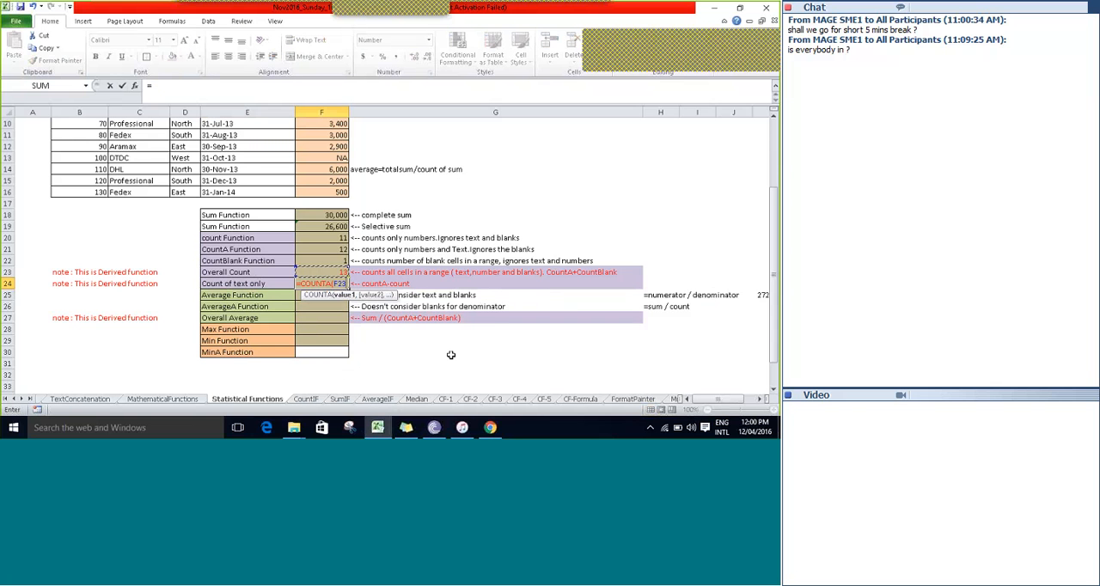
{"action": "key", "text": "Up"}
{"action": "key", "text": "Up"}
{"action": "key", "text": "Up"}
{"action": "key", "text": "Up"}
{"action": "key", "text": "Up"}
{"action": "key", "text": "Up"}
{"action": "key", "text": "Up"}
{"action": "key", "text": "Up"}
{"action": "key", "text": "Up"}
{"action": "key", "text": "Up"}
{"action": "key", "text": "Up"}
{"action": "key", "text": "Up"}
{"action": "key", "text": "Up"}
{"action": "key", "text": "Up"}
{"action": "key", "text": "Up"}
{"action": "key", "text": "Up"}
{"action": "key", "text": "Up"}
{"action": "key", "text": "Up"}
{"action": "key", "text": "Up"}
{"action": "key", "text": "shift+Down"}
{"action": "key", "text": "shift+Down"}
{"action": "key", "text": "shift+Down"}
{"action": "key", "text": "shift+Down"}
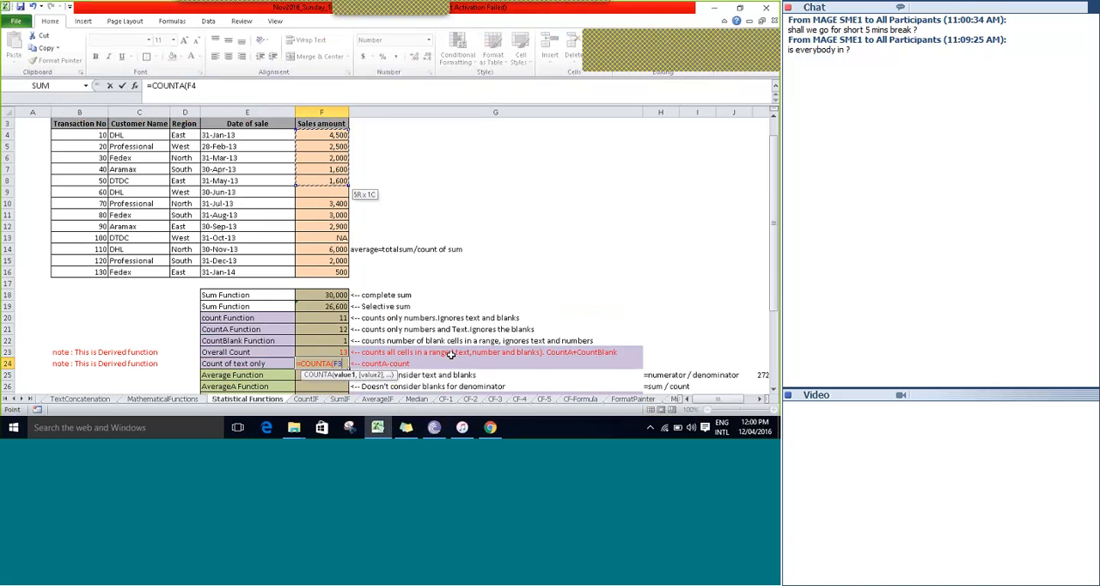
{"action": "key", "text": "shift+Down"}
{"action": "key", "text": "shift+Down"}
{"action": "key", "text": "shift+Down"}
{"action": "key", "text": "shift+Down"}
{"action": "key", "text": "shift+Down"}
{"action": "key", "text": "shift+Down"}
{"action": "key", "text": "shift+Down"}
{"action": "key", "text": "shift+Down"}
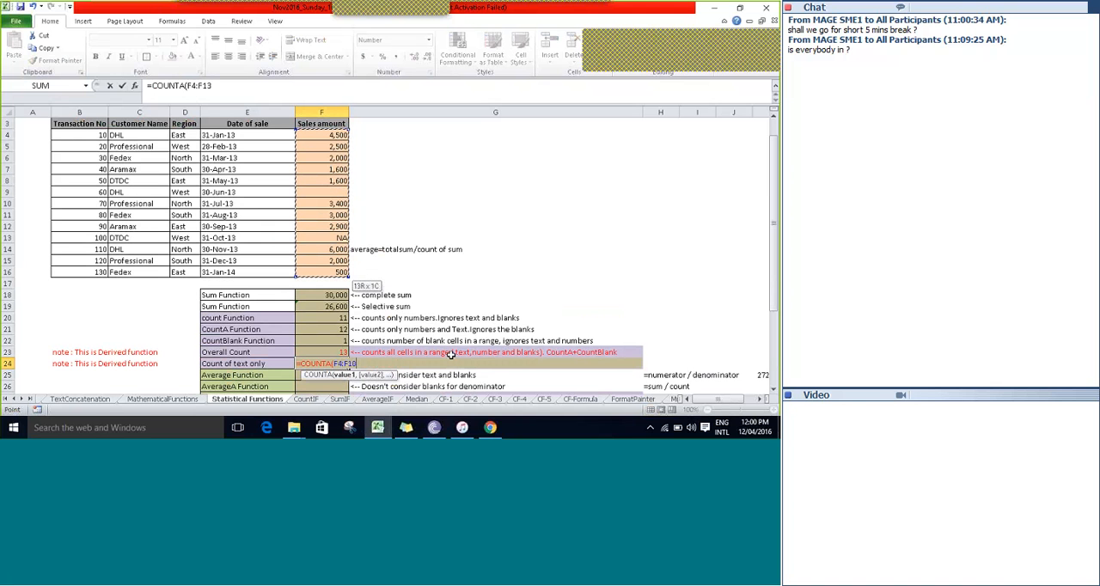
{"action": "type", "text": ")"}
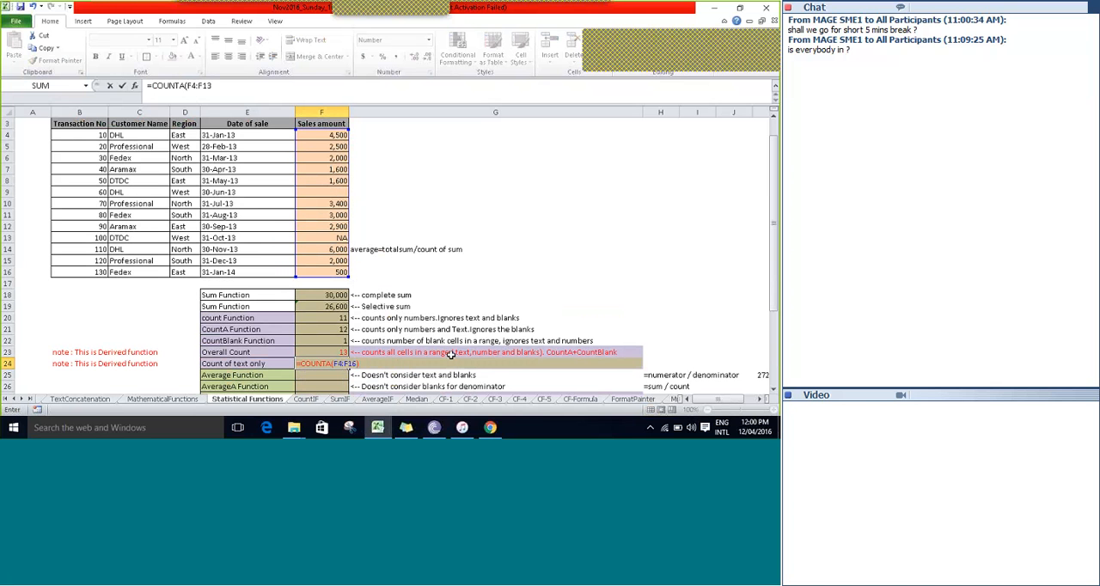
{"action": "type", "text": "-COUNT("}
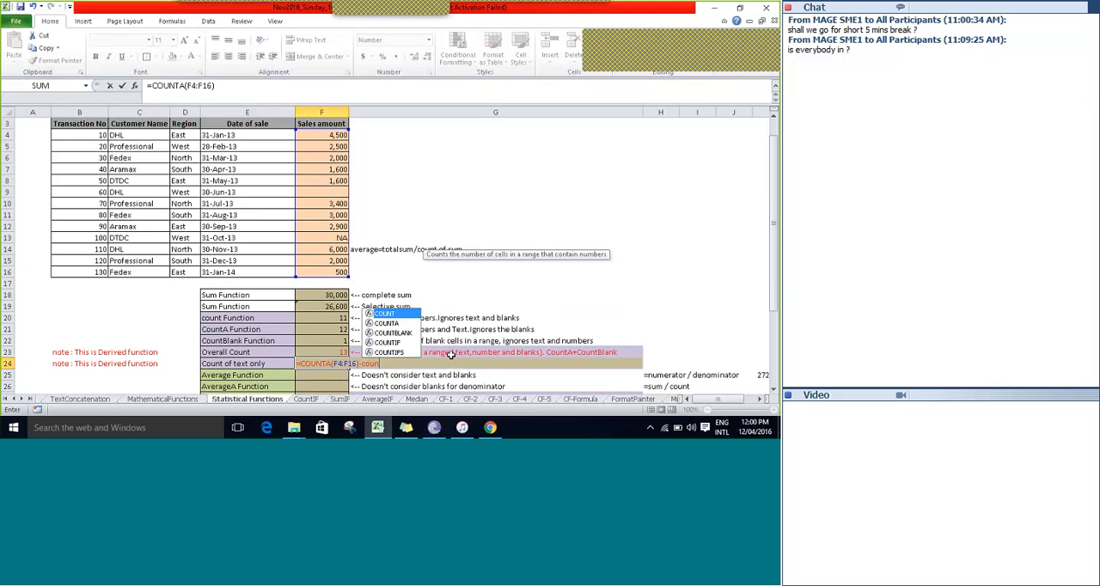
{"action": "type", "text": "F4"}
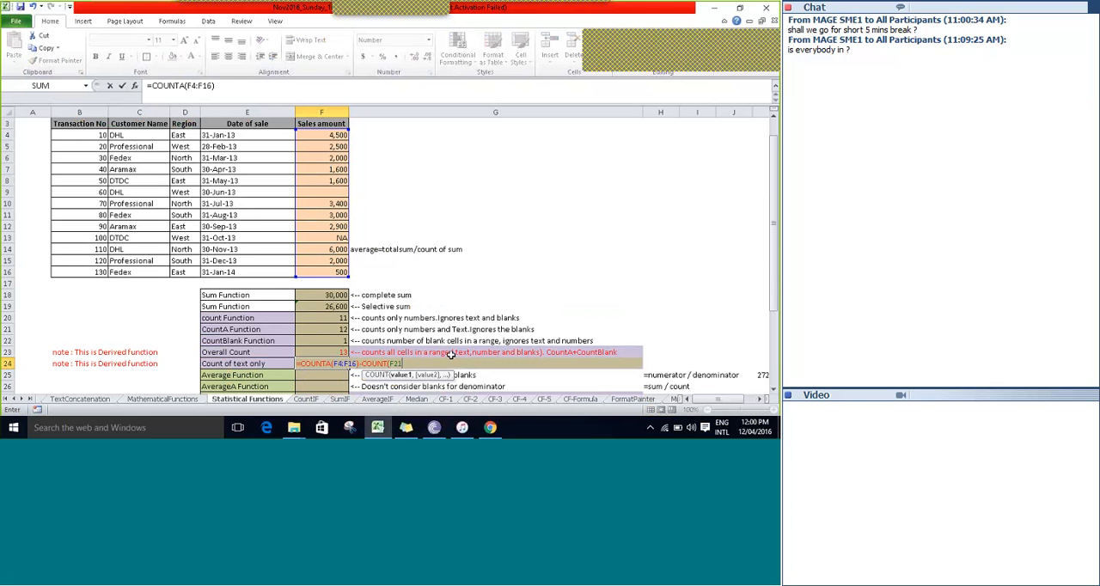
Subtract COUNT(F4:F16) from the COUNTA term in F24 and enter the completed Count of text only formula.
{"action": "key", "text": "Up"}
{"action": "key", "text": "shift+Up"}
{"action": "key", "text": "shift+Up"}
{"action": "key", "text": "shift+Up"}
{"action": "key", "text": "shift+Up"}
{"action": "key", "text": "shift+Up"}
{"action": "key", "text": "shift+Up"}
{"action": "key", "text": "shift+Up"}
{"action": "key", "text": "shift+Up"}
{"action": "key", "text": "shift+Up"}
{"action": "key", "text": "shift+Up"}
{"action": "key", "text": "shift+Up"}
{"action": "key", "text": "shift+Up"}
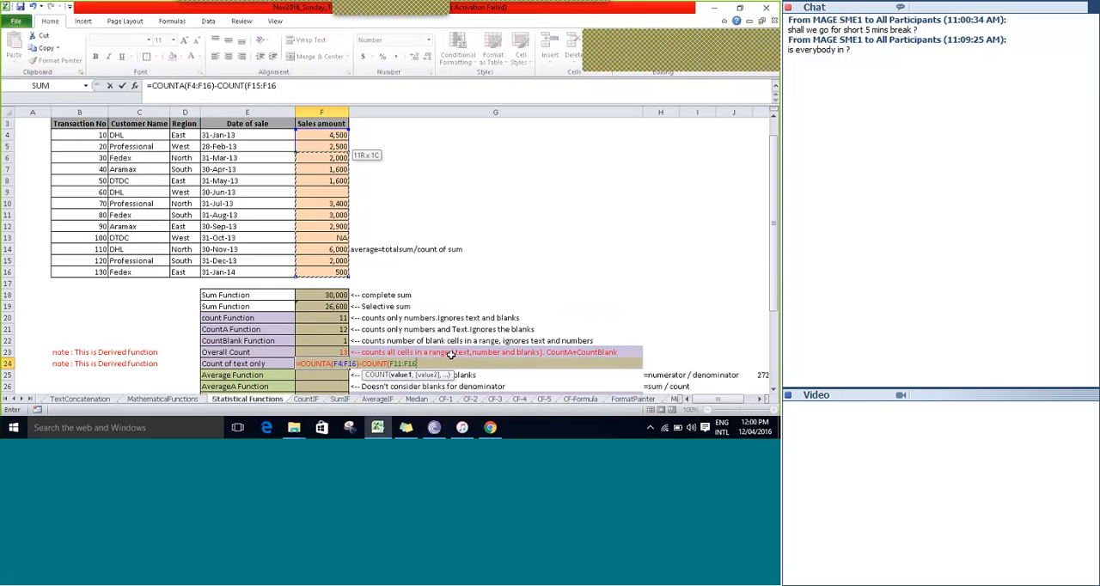
{"action": "type", "text": ")"}
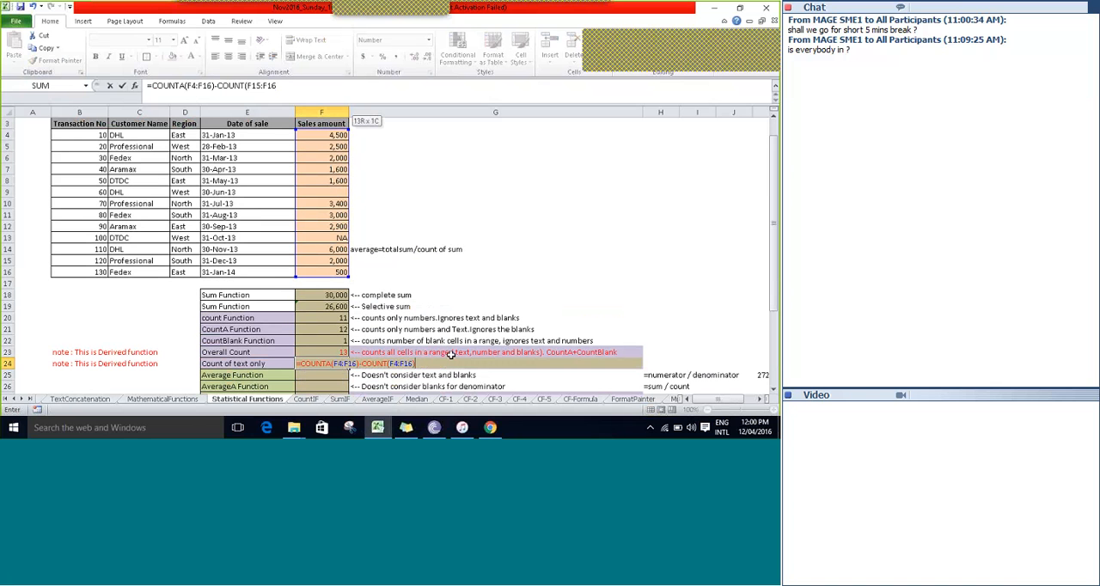
{"action": "key", "text": "ctrl+s"}
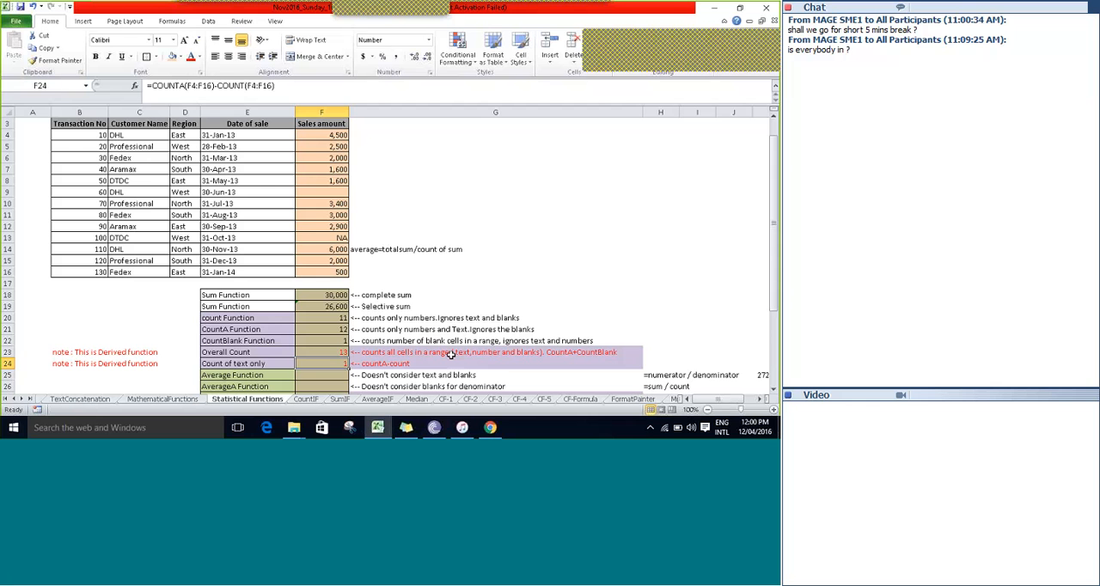
Select the labels E20:E24 to recap the five count functions, from count Function to Count of text only.
{"action": "key", "text": "Down"}
{"action": "key", "text": "Down"}
{"action": "scroll", "coordinate": [450, 354], "scroll_direction": "down", "scroll_amount": 1}
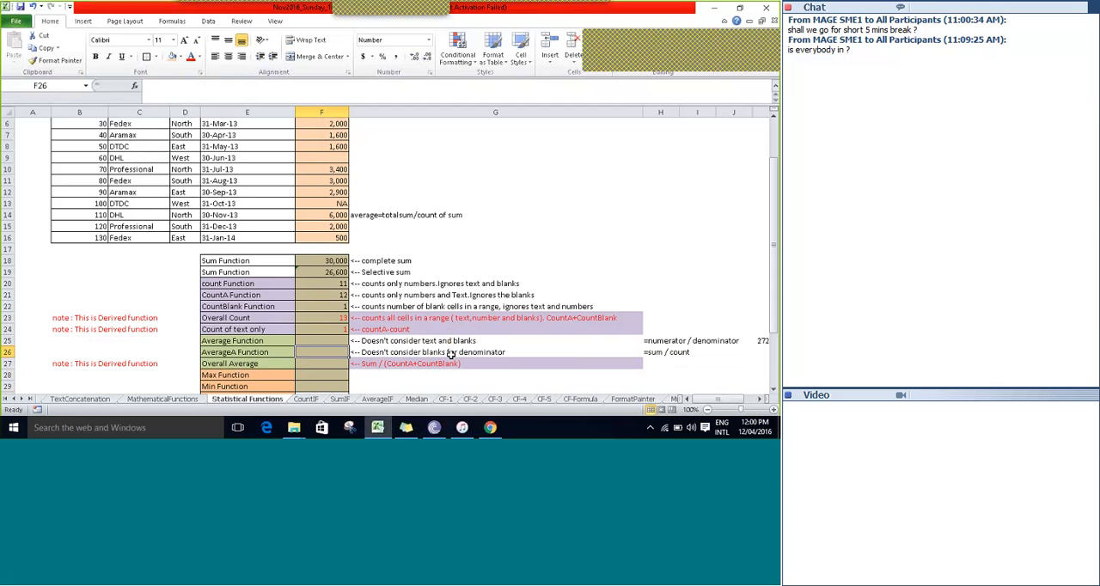
{"action": "key", "text": "Up"}
{"action": "key", "text": "Up"}
{"action": "key", "text": "Up"}
{"action": "key", "text": "Up"}
{"action": "key", "text": "Up"}
{"action": "key", "text": "Up"}
{"action": "key", "text": "Left"}
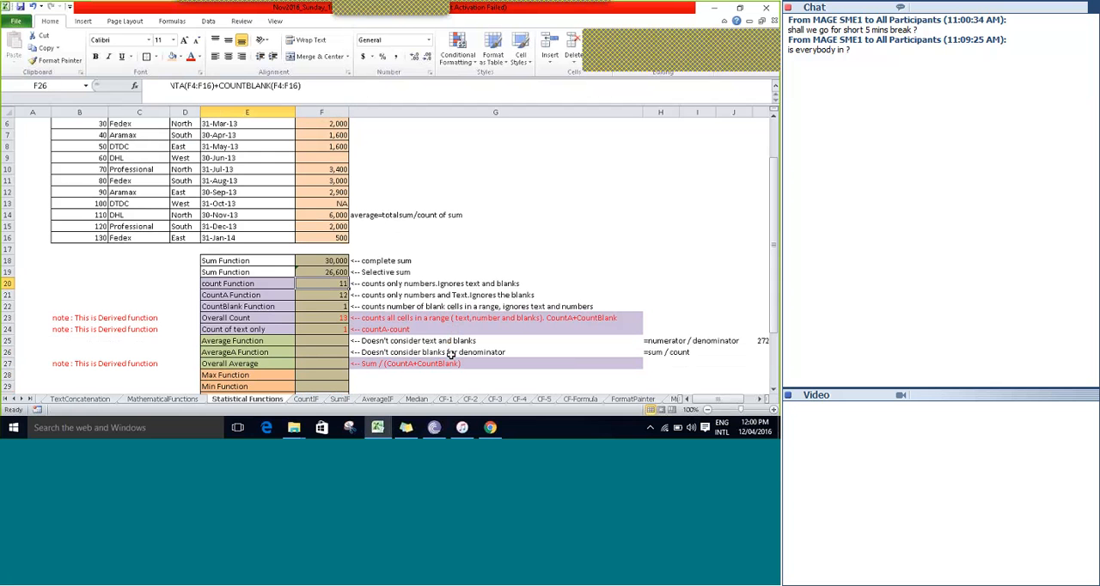
{"action": "key", "text": "shift+Down"}
{"action": "key", "text": "shift+Down"}
{"action": "key", "text": "shift+Down"}
{"action": "key", "text": "shift+Down"}
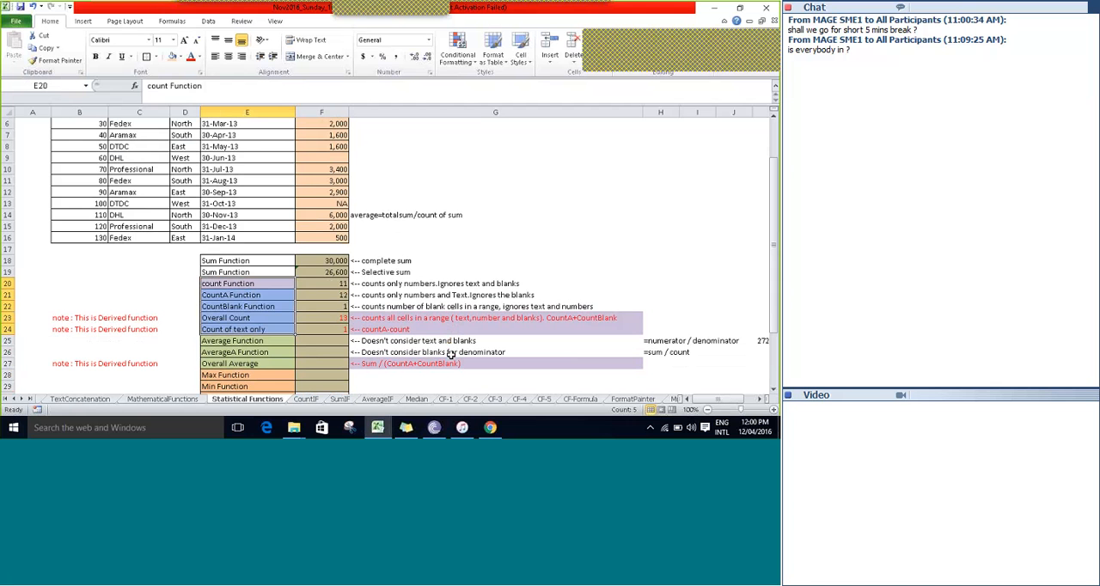
Select the descriptions in G23:G24 to review how the two derived count functions are built.
{"action": "key", "text": "Right"}
{"action": "key", "text": "Right"}
{"action": "key", "text": "Down"}
{"action": "key", "text": "Down"}
{"action": "key", "text": "Down"}
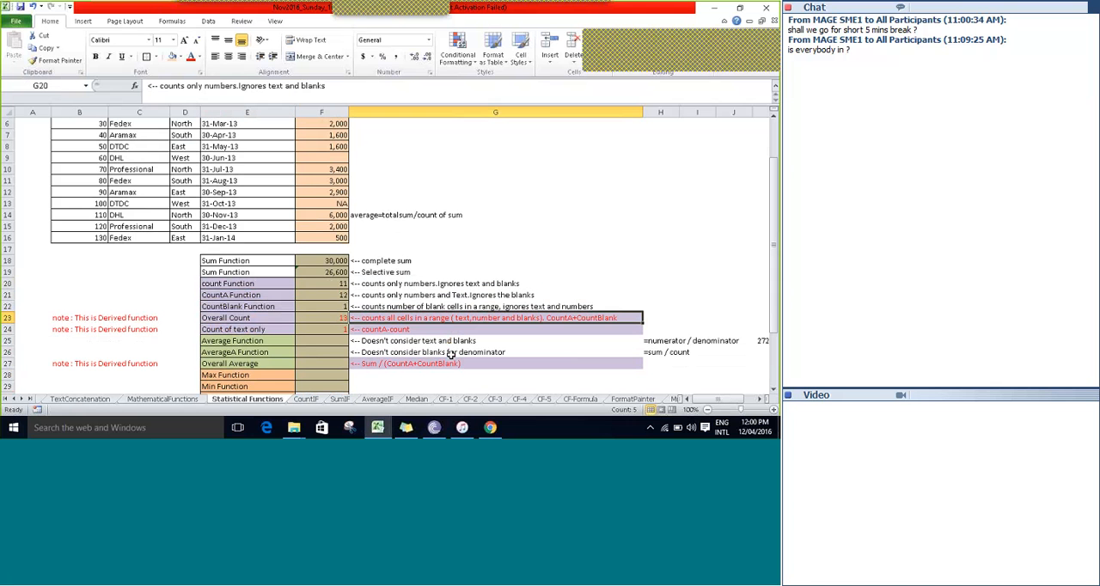
{"action": "key", "text": "shift+Down"}
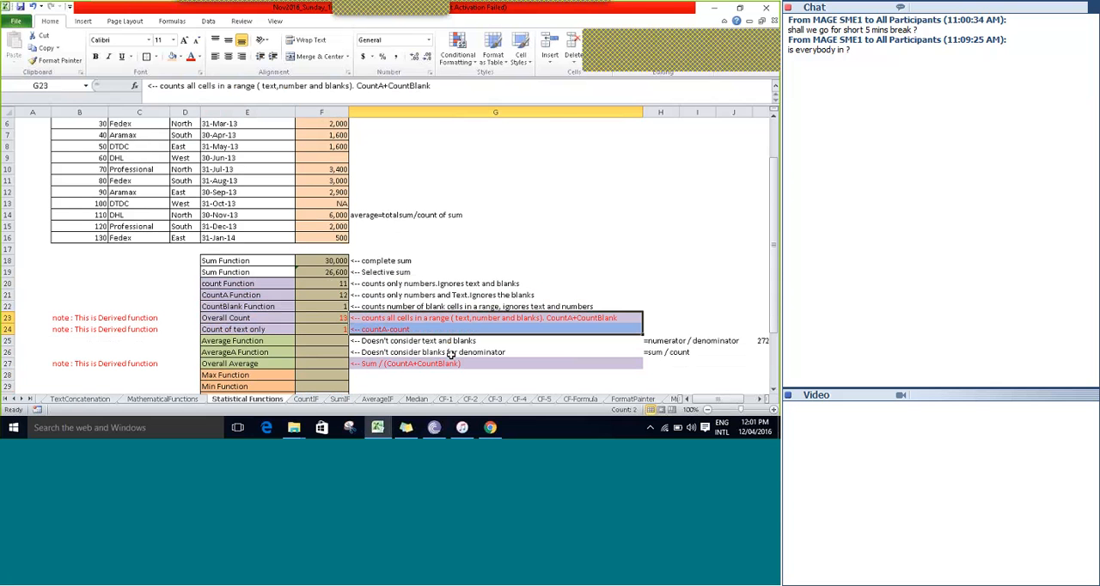
Select the labels E25:E27 to introduce the three average functions, from Average Function to Overall Average.
{"action": "scroll", "coordinate": [450, 355], "scroll_direction": "down", "scroll_amount": 2}
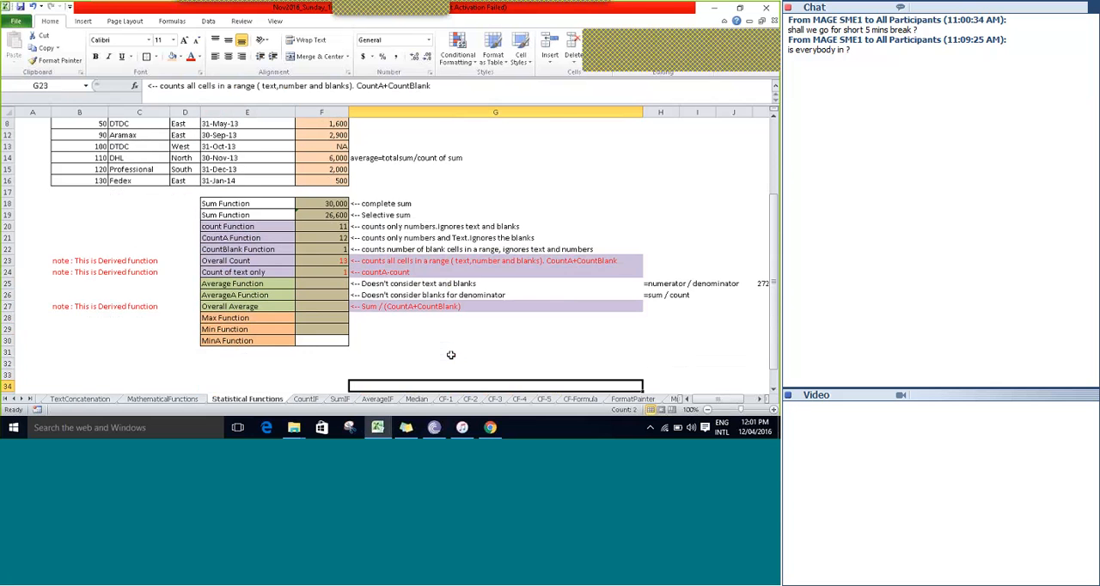
{"action": "key", "text": "Up"}
{"action": "key", "text": "Up"}
{"action": "key", "text": "Up"}
{"action": "key", "text": "Up"}
{"action": "key", "text": "Up"}
{"action": "key", "text": "Up"}
{"action": "key", "text": "Up"}
{"action": "key", "text": "Up"}
{"action": "key", "text": "Left"}
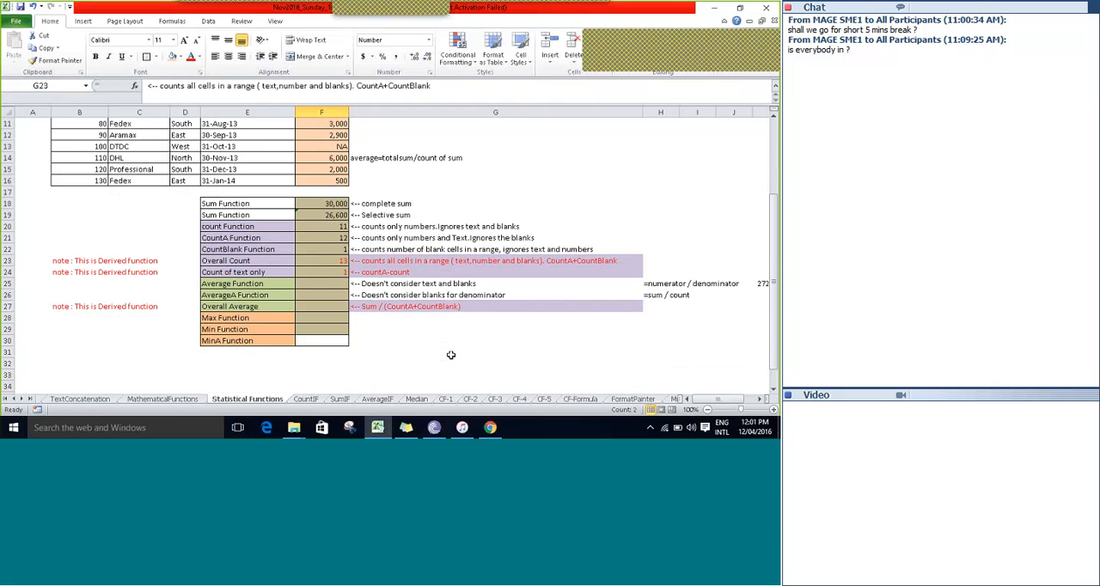
{"action": "key", "text": "Left"}
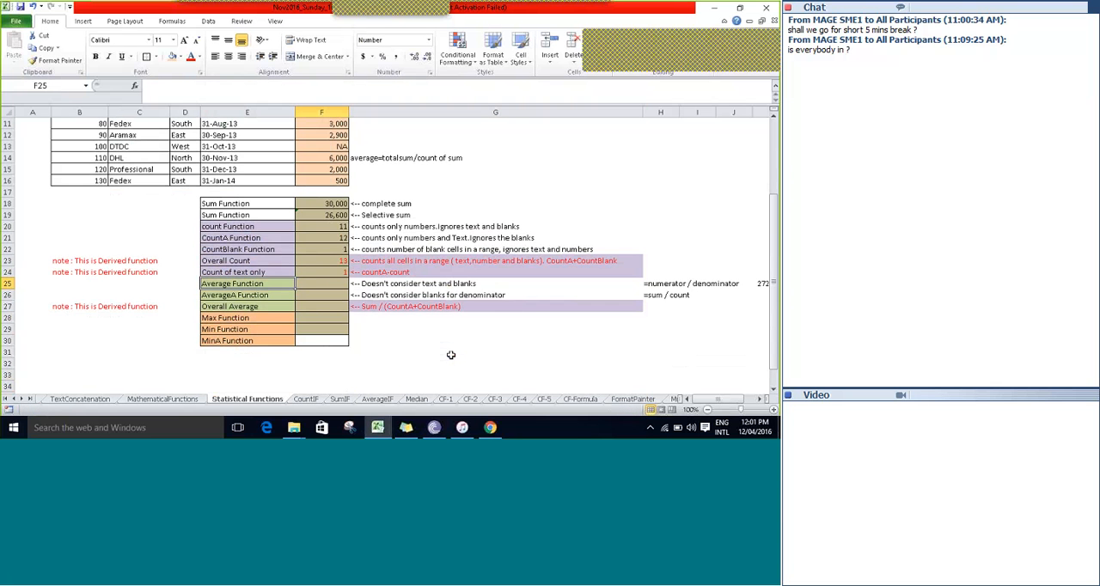
{"action": "key", "text": "Left"}
{"action": "key", "text": "shift+Down"}
{"action": "key", "text": "shift+Down"}
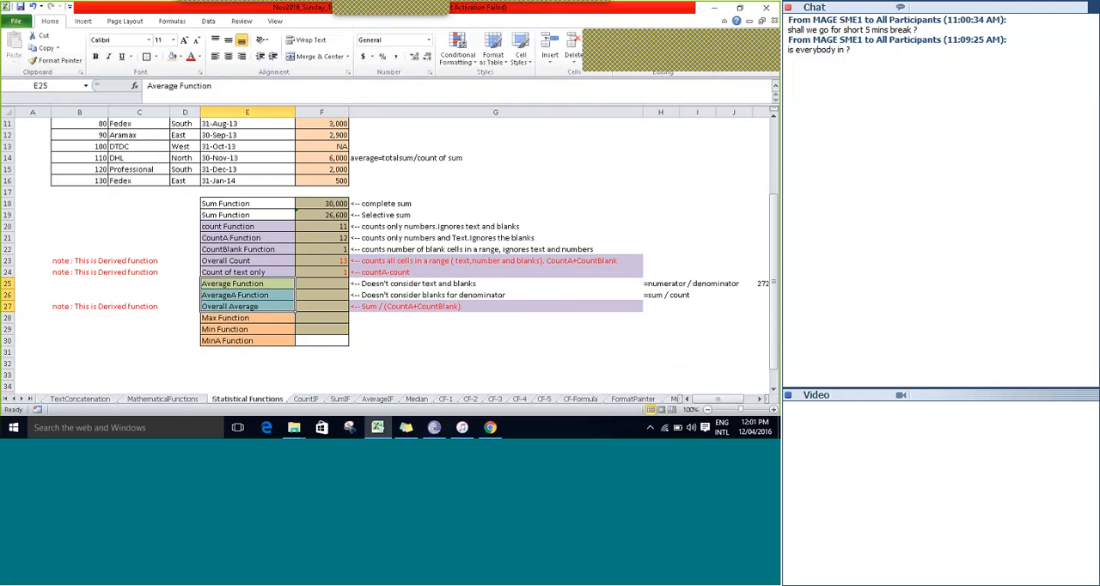
{"action": "left_click", "coordinate": [496, 13]}
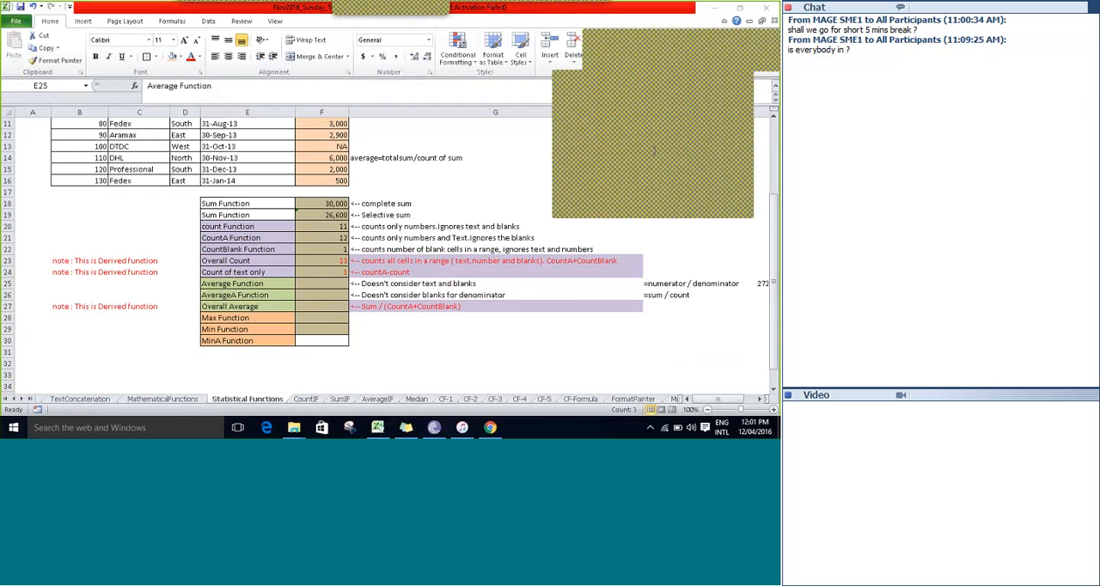
{"action": "left_click", "coordinate": [744, 80]}
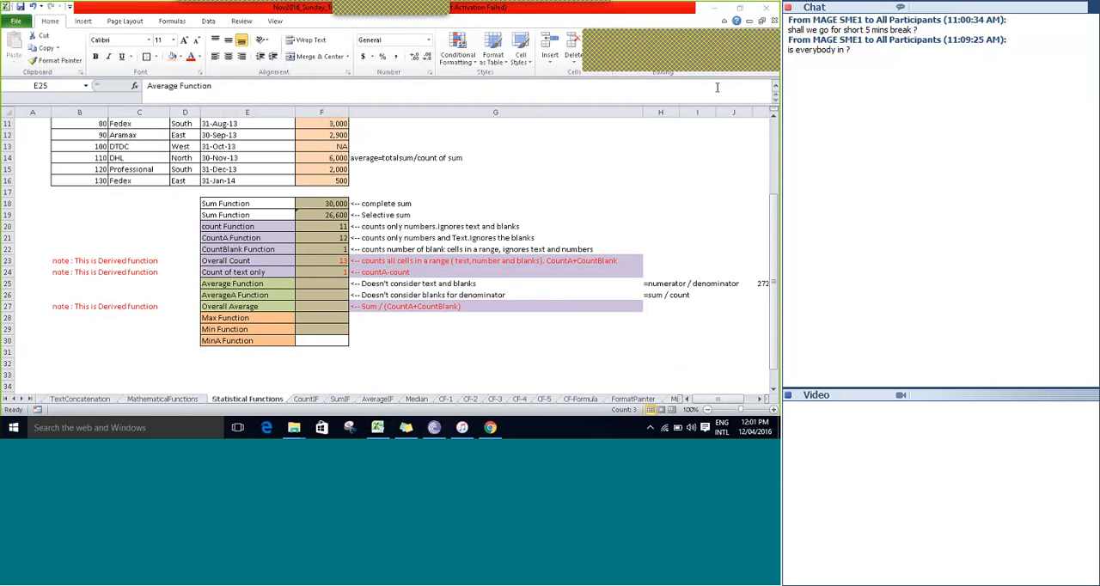
{"action": "left_click", "coordinate": [251, 291]}
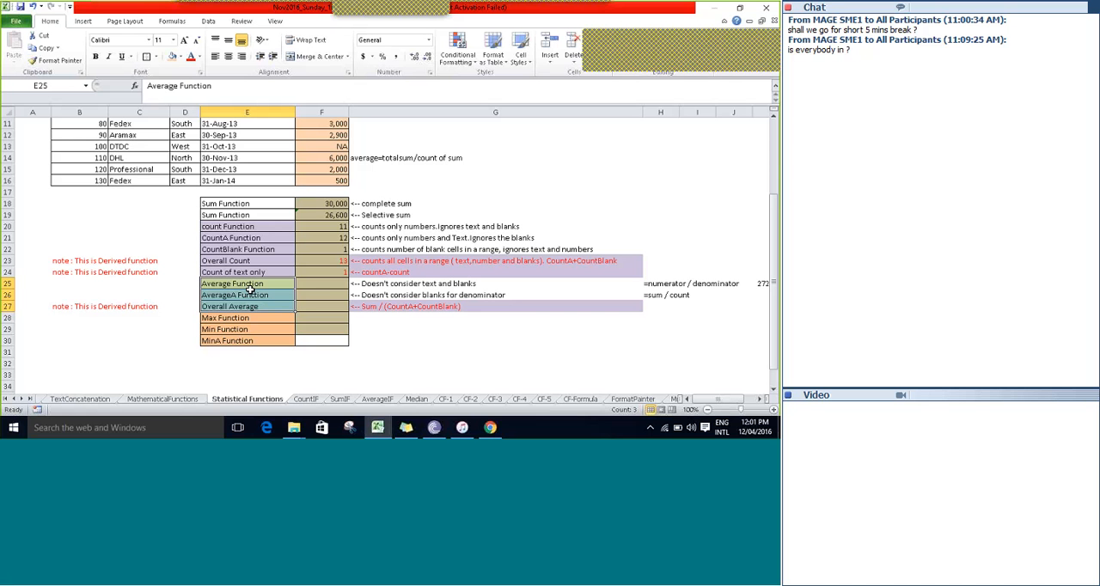
Enter an AVERAGE formula over the sales amounts F4:F16 in F25 for the Average Function row.
{"action": "key", "text": "Right"}
{"action": "key", "text": "Right"}
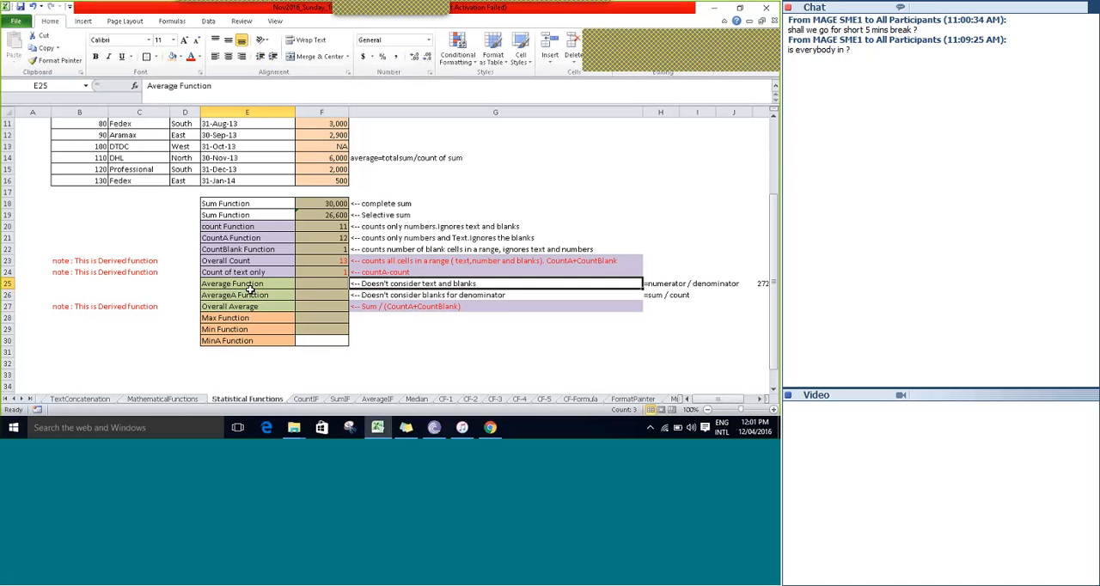
{"action": "key", "text": "Left"}
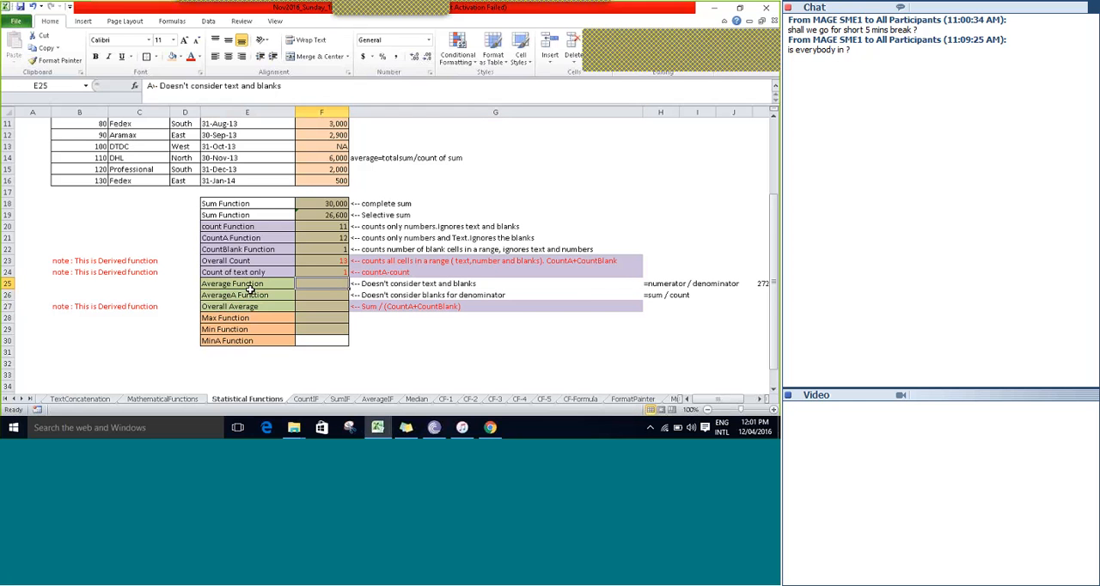
{"action": "type", "text": "=ave"}
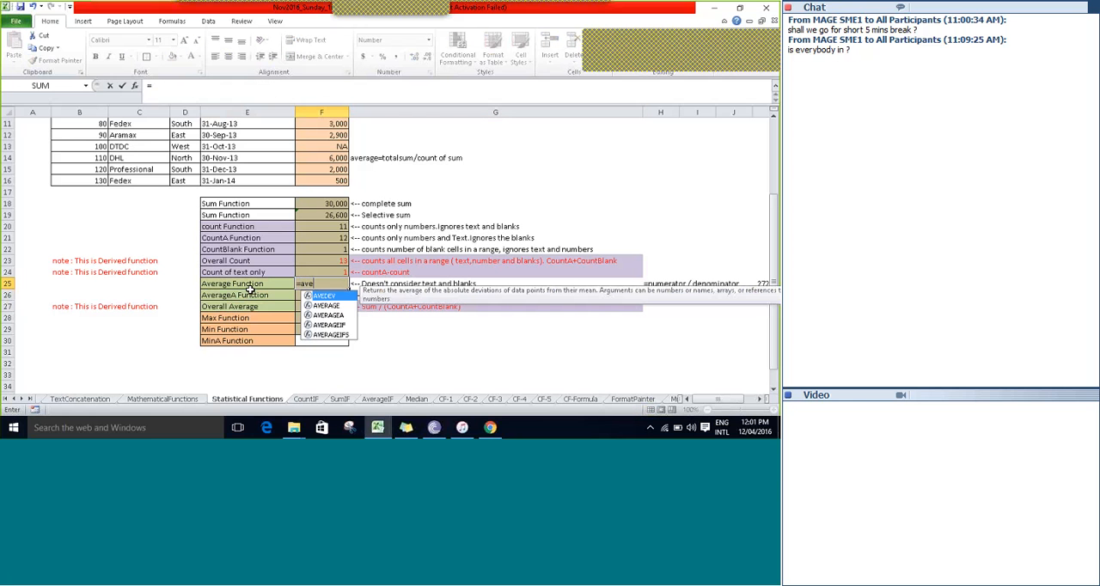
{"action": "key", "text": "Down"}
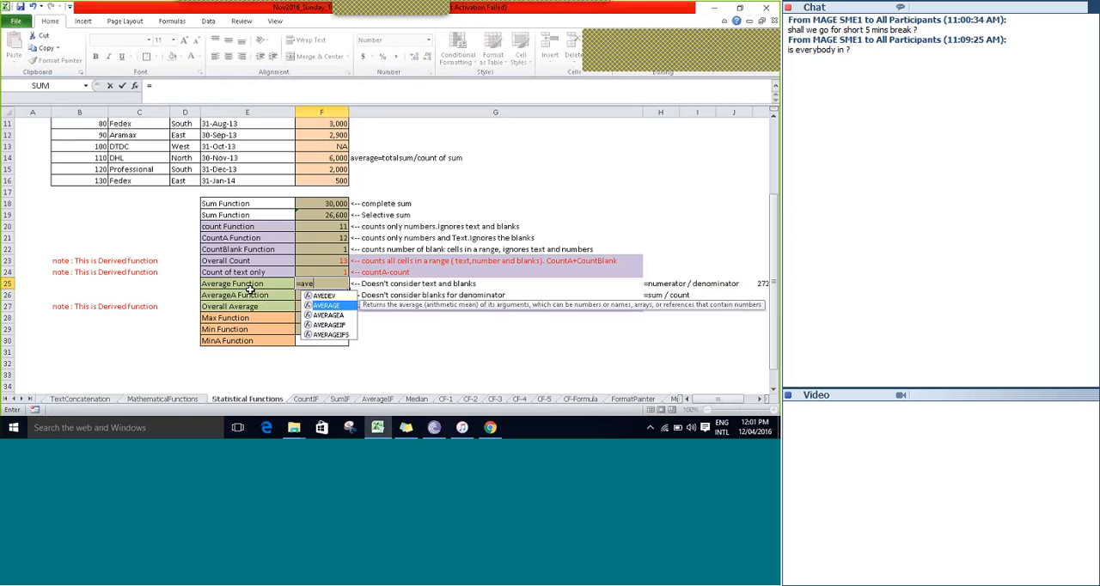
{"action": "key", "text": "Tab"}
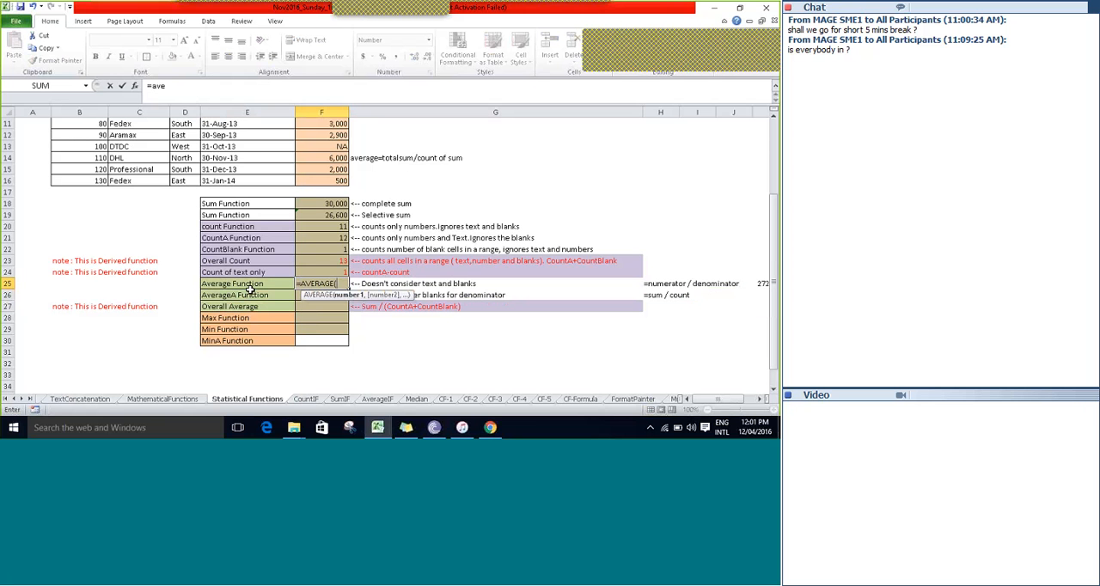
{"action": "key", "text": "Up"}
{"action": "key", "text": "Up"}
{"action": "key", "text": "Up"}
{"action": "key", "text": "Up"}
{"action": "key", "text": "Up"}
{"action": "key", "text": "Up"}
{"action": "key", "text": "Up"}
{"action": "key", "text": "Up"}
{"action": "key", "text": "Up"}
{"action": "key", "text": "Up"}
{"action": "key", "text": "Up"}
{"action": "key", "text": "Up"}
{"action": "key", "text": "Up"}
{"action": "key", "text": "Up"}
{"action": "key", "text": "Up"}
{"action": "key", "text": "Up"}
{"action": "key", "text": "Up"}
{"action": "key", "text": "Up"}
{"action": "key", "text": "Up"}
{"action": "key", "text": "Up"}
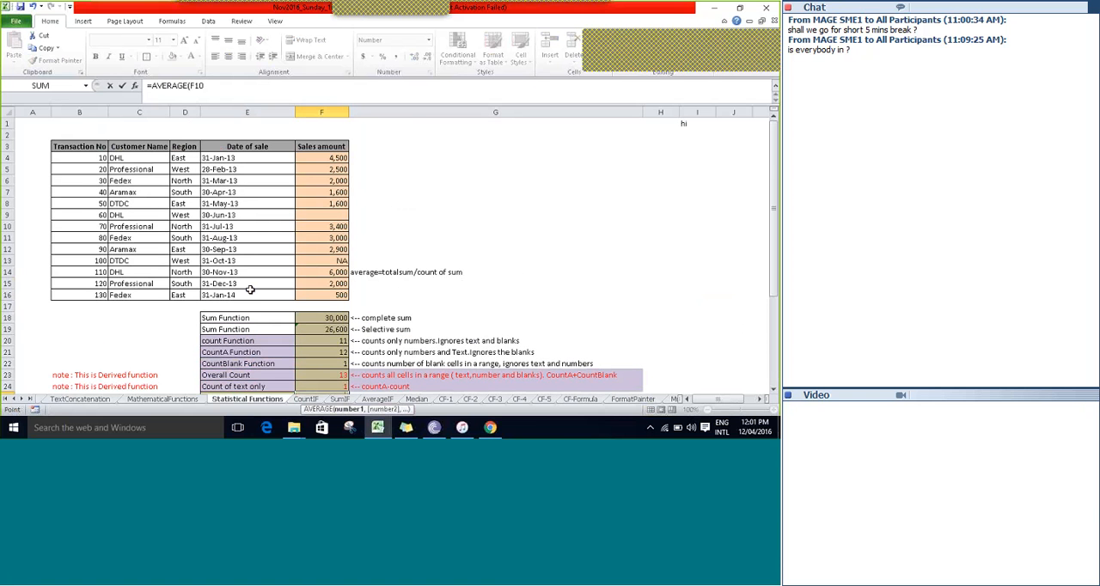
{"action": "key", "text": "shift+Down"}
{"action": "key", "text": "shift+Down"}
{"action": "key", "text": "shift+Down"}
{"action": "key", "text": "shift+Down"}
{"action": "key", "text": "shift+Down"}
{"action": "key", "text": "shift+Down"}
{"action": "key", "text": "shift+Down"}
{"action": "key", "text": "shift+Down"}
{"action": "key", "text": "shift+Down"}
{"action": "key", "text": "shift+Down"}
{"action": "key", "text": "shift+Down"}
{"action": "key", "text": "shift+Down"}
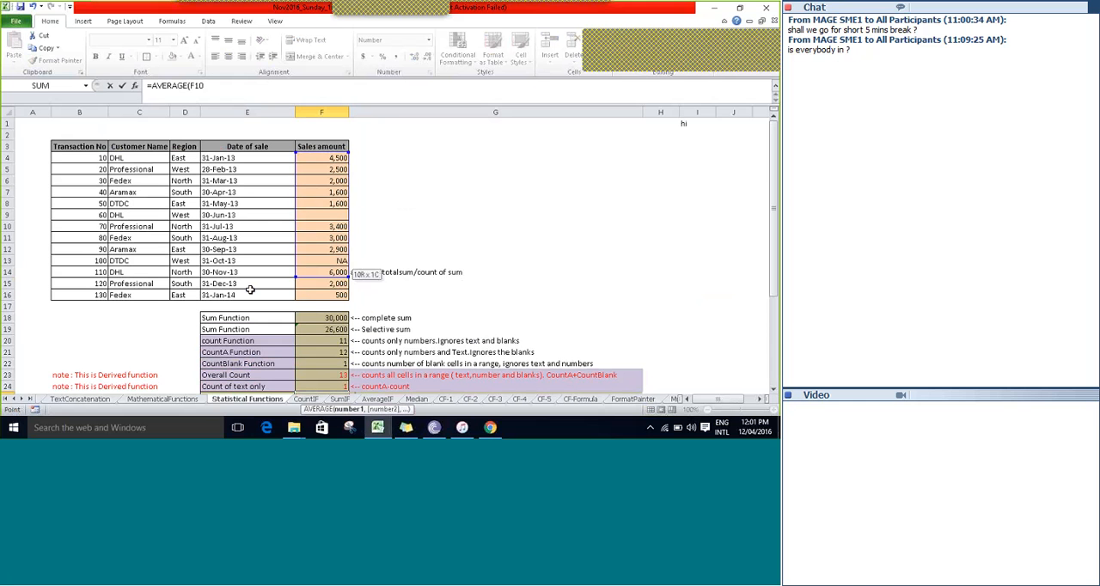
{"action": "type", "text": ")"}
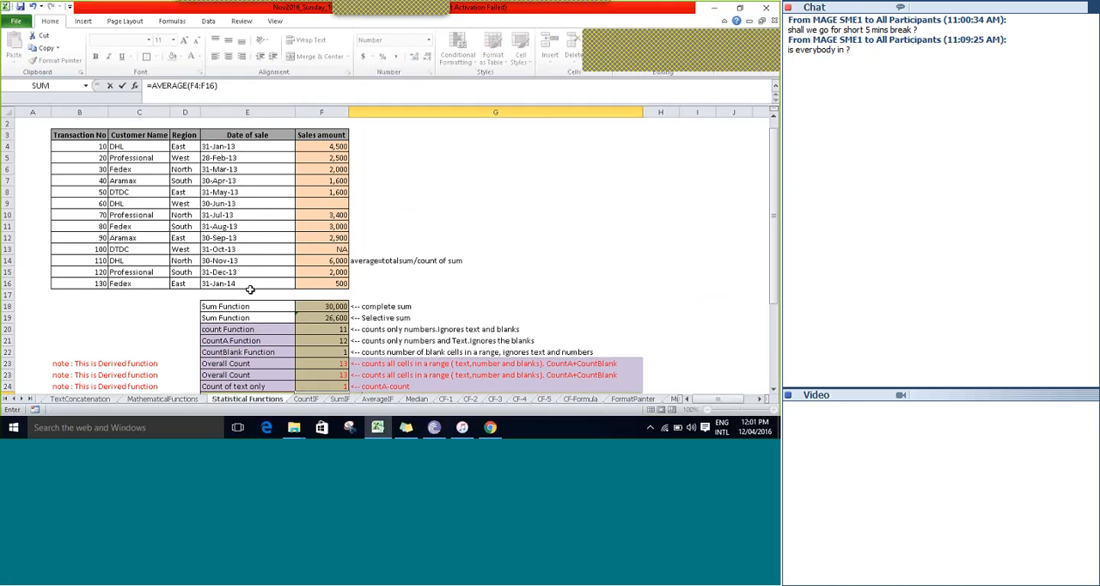
{"action": "key", "text": "Tab"}
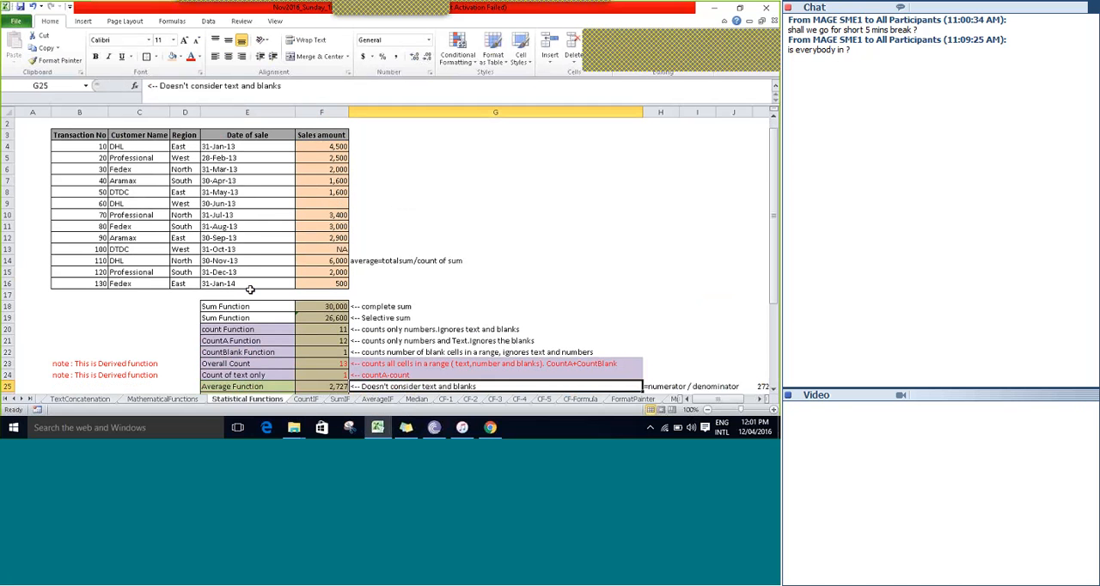
Review the average formula in F25 and its description in G25.
{"action": "scroll", "coordinate": [249, 290], "scroll_direction": "down", "scroll_amount": 2}
{"action": "key", "text": "Up"}
{"action": "key", "text": "Up"}
{"action": "key", "text": "Up"}
{"action": "key", "text": "Up"}
{"action": "key", "text": "Up"}
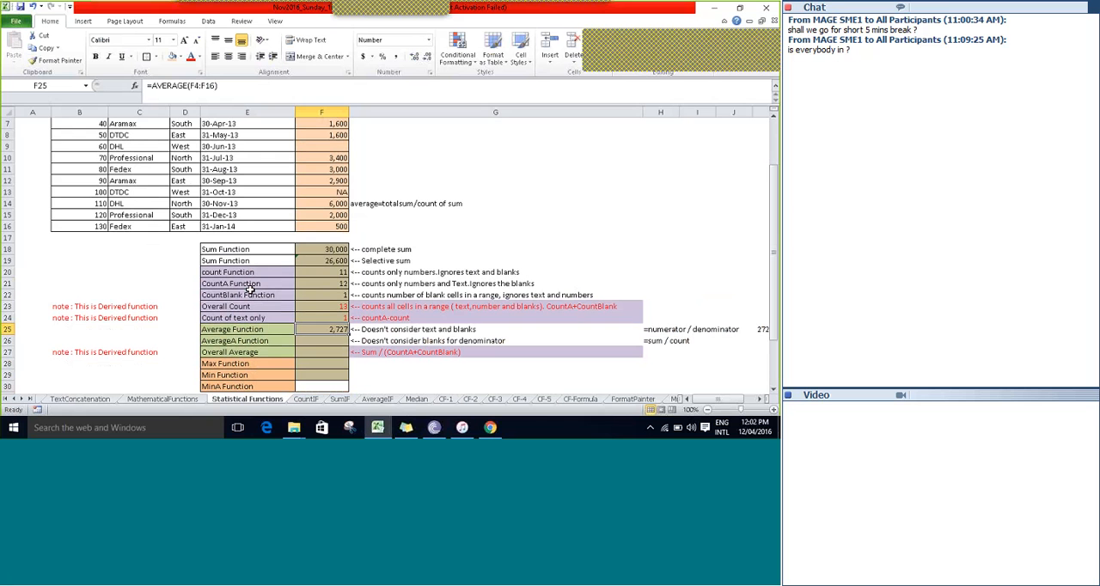
{"action": "key", "text": "Right"}
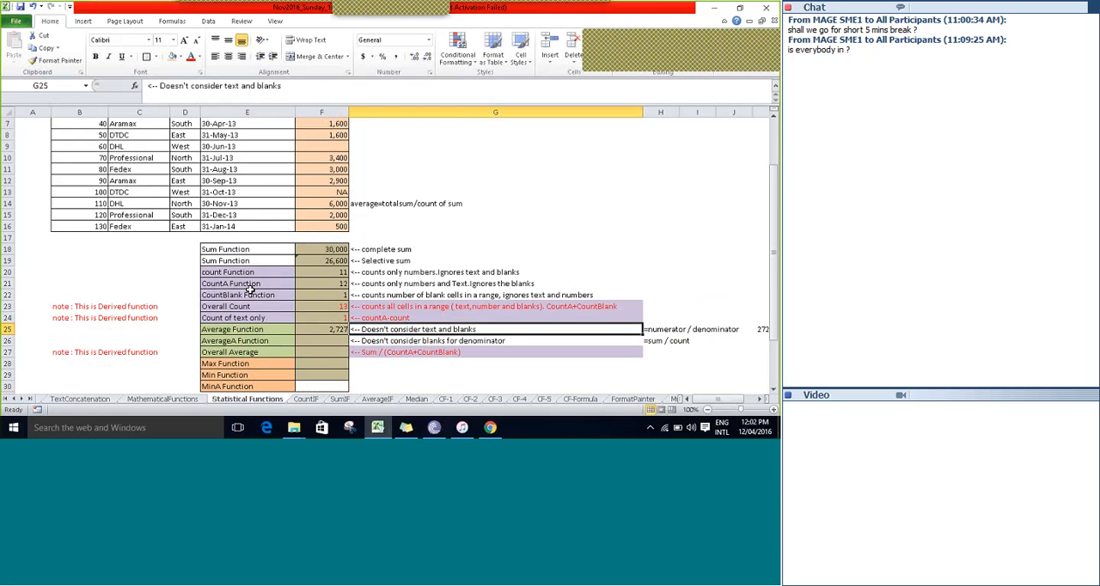
Examine the notes in H25 and H26 that explain an average as numerator / denominator and sum / count.
{"action": "key", "text": "Right"}
{"action": "key", "text": "Right"}
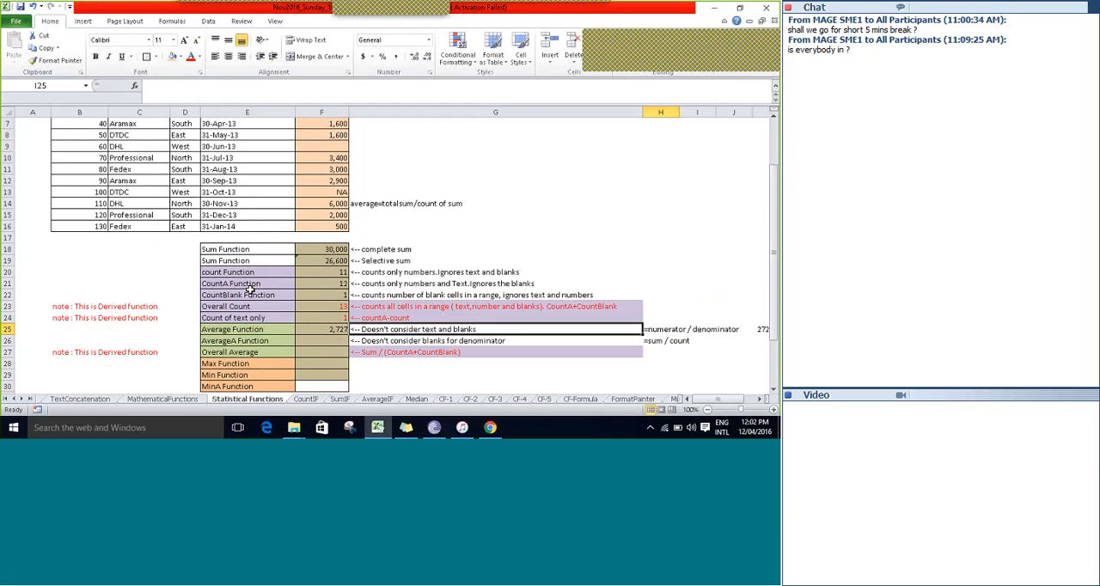
{"action": "key", "text": "Left"}
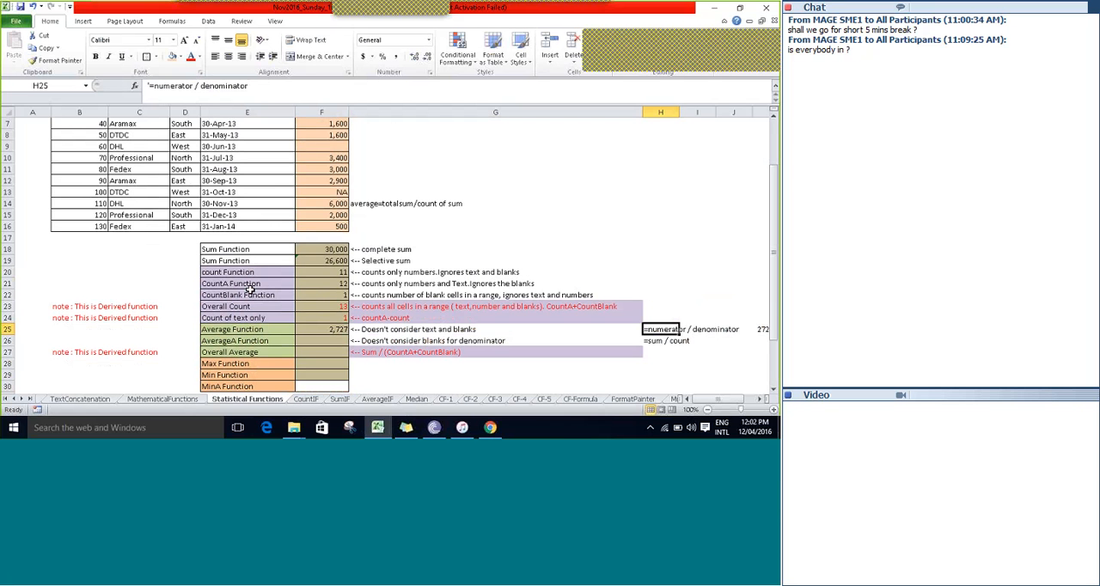
{"action": "key", "text": "Down"}
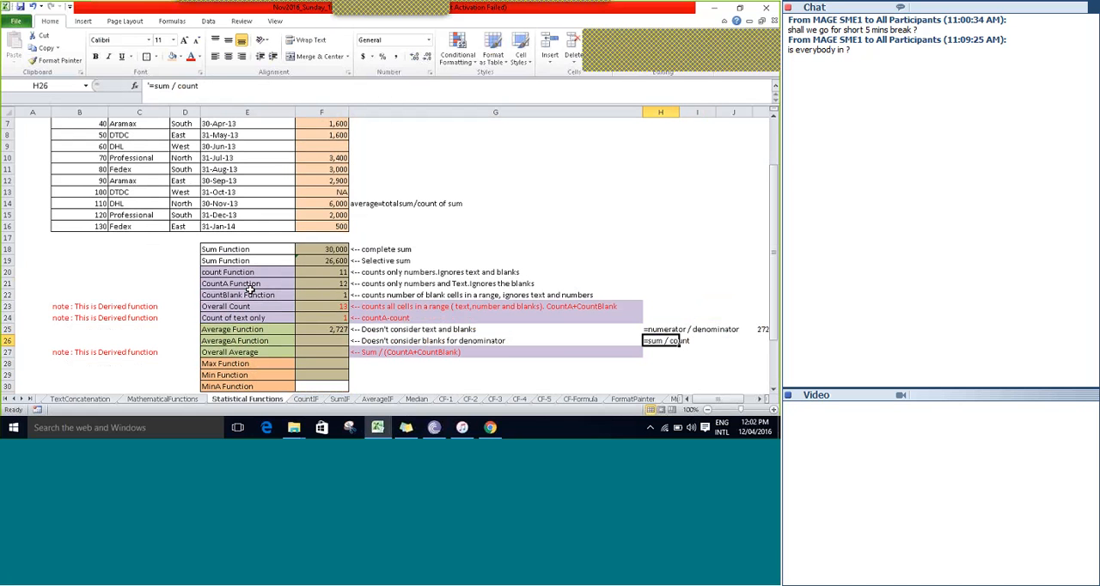
{"action": "key", "text": "Up"}
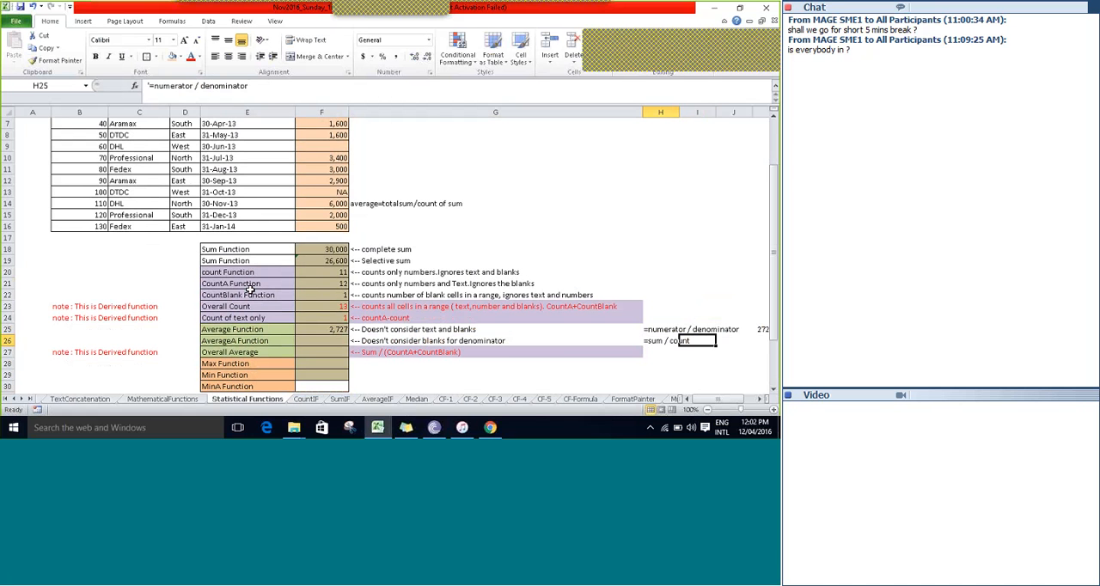
{"action": "key", "text": "Right"}
{"action": "key", "text": "Left"}
{"action": "key", "text": "Right"}
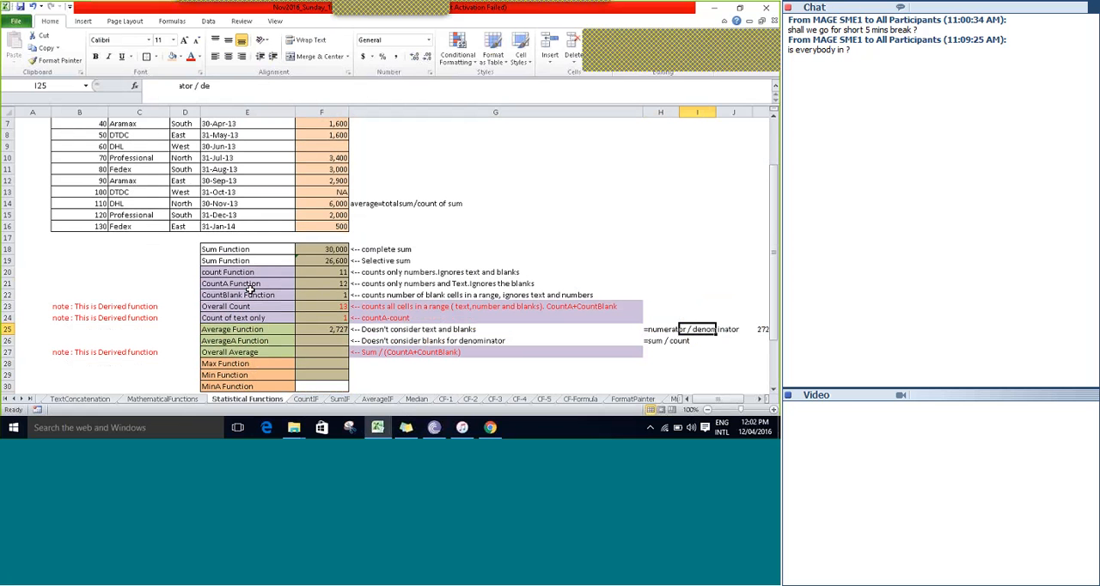
{"action": "key", "text": "Left"}
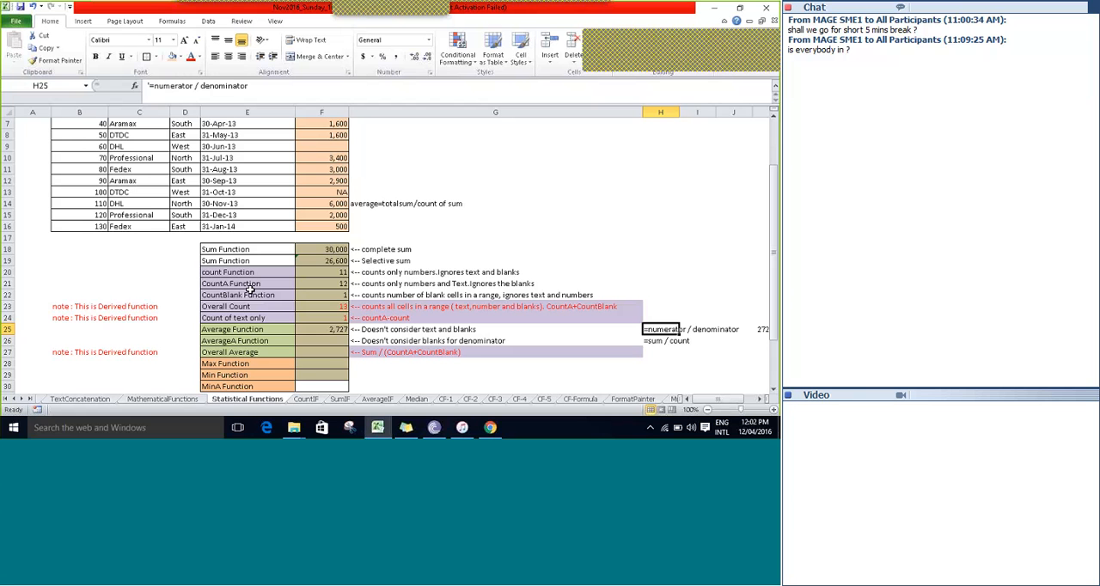
{"action": "key", "text": "Down"}
{"action": "key", "text": "Up"}
{"action": "key", "text": "Down"}
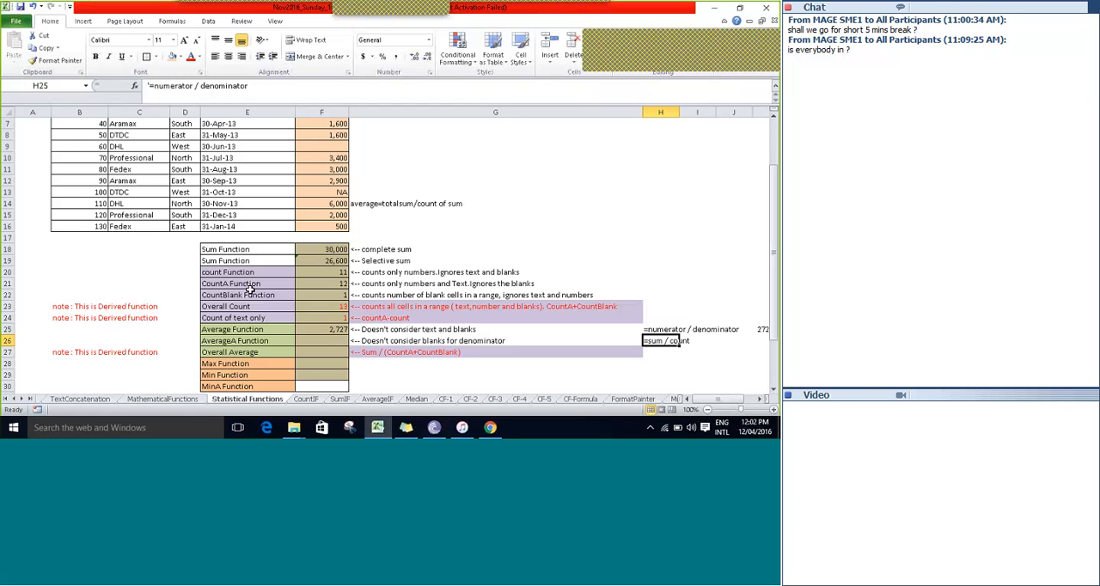
Start a new manual average formula in K25 with the complete sum F18 as the numerator.
{"action": "key", "text": "Right"}
{"action": "key", "text": "Right"}
{"action": "key", "text": "Right"}
{"action": "key", "text": "Up"}
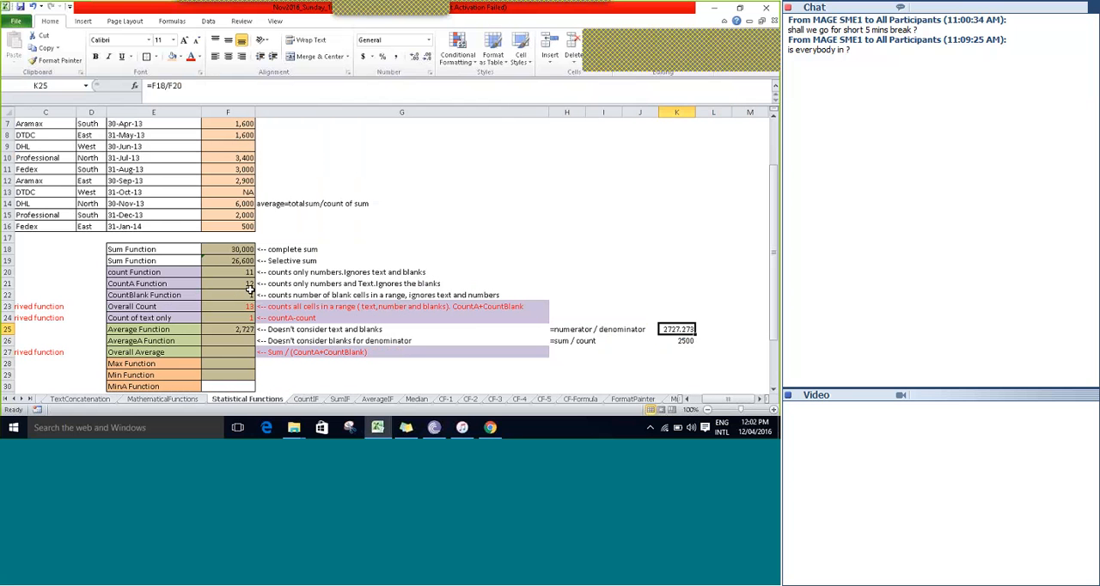
{"action": "type", "text": "="}
{"action": "key", "text": "Up"}
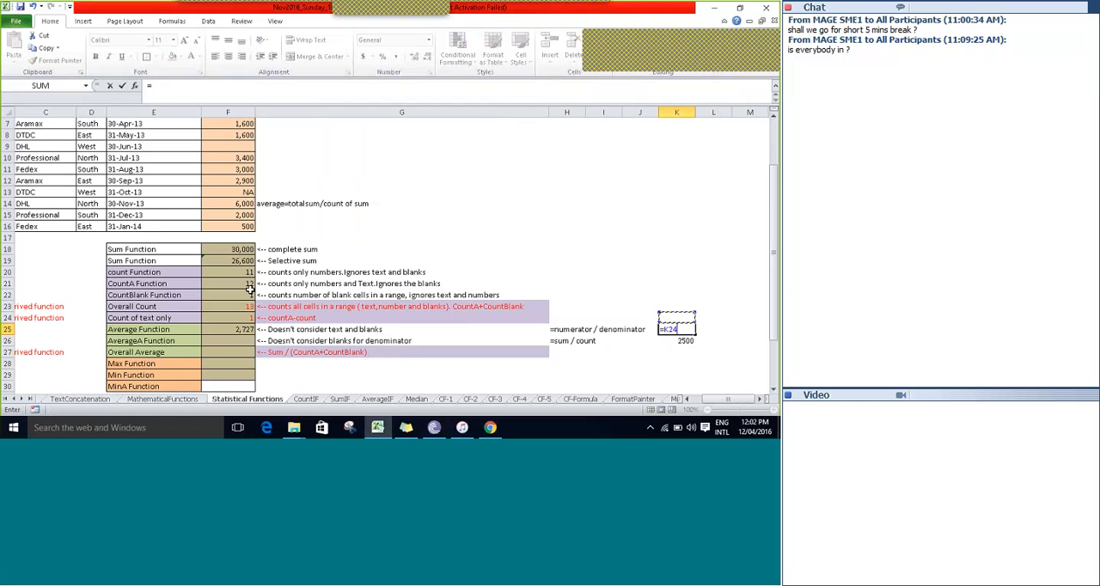
{"action": "key", "text": "Up"}
{"action": "key", "text": "Up"}
{"action": "key", "text": "Up"}
{"action": "key", "text": "Up"}
{"action": "key", "text": "Up"}
{"action": "key", "text": "Up"}
{"action": "key", "text": "Home"}
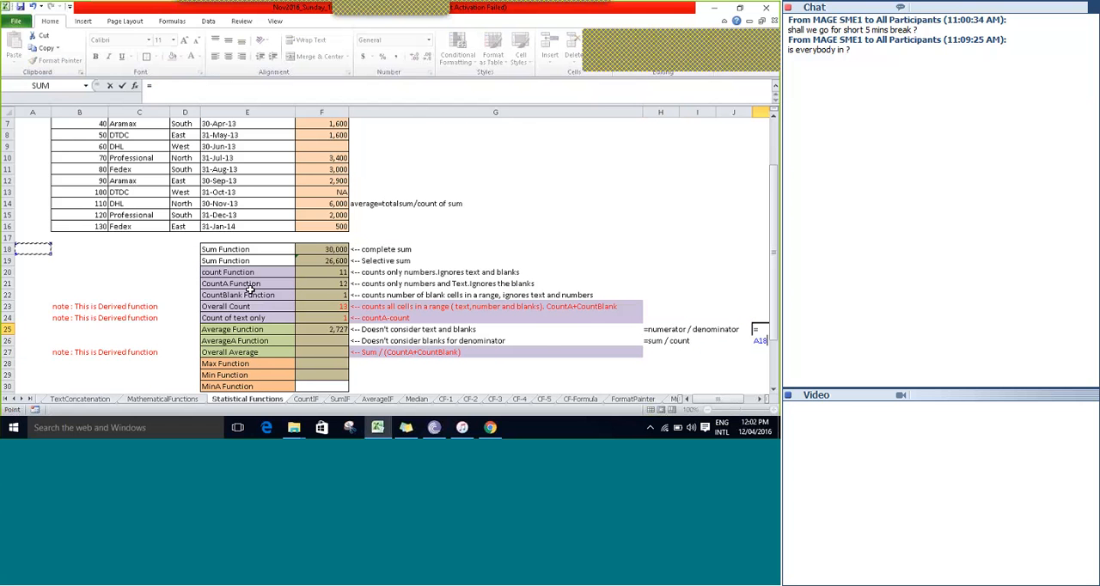
{"action": "key", "text": "Right"}
{"action": "key", "text": "Right"}
{"action": "key", "text": "Right"}
{"action": "key", "text": "Right"}
{"action": "key", "text": "Right"}
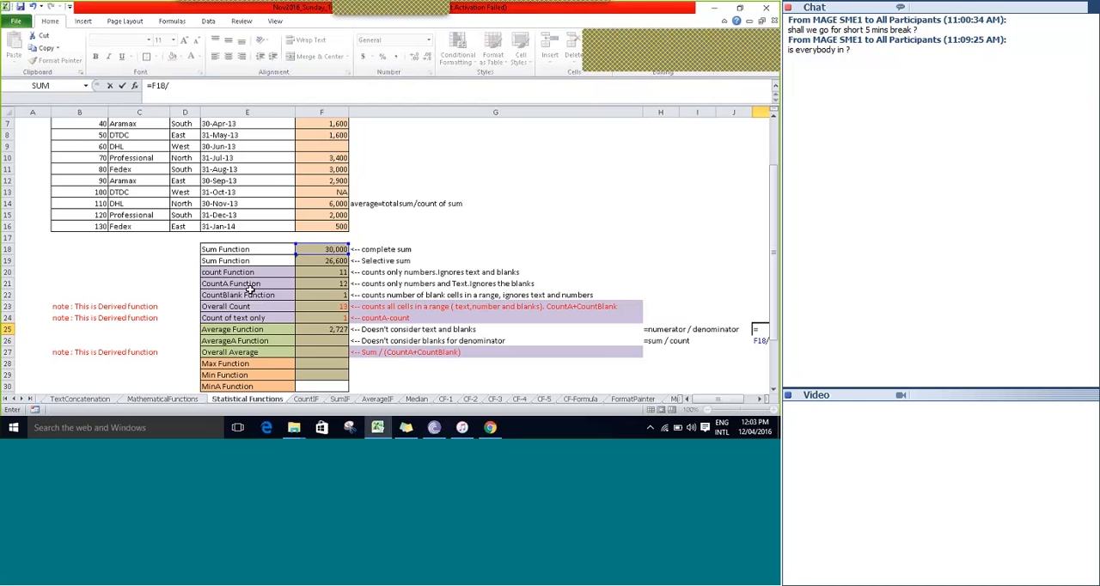
Use the numeric count F20 as the denominator in K25 and enter the completed formula =F18/F20.
{"action": "scroll", "coordinate": [250, 289], "scroll_direction": "right", "scroll_amount": 1}
{"action": "left_click", "coordinate": [250, 290]}
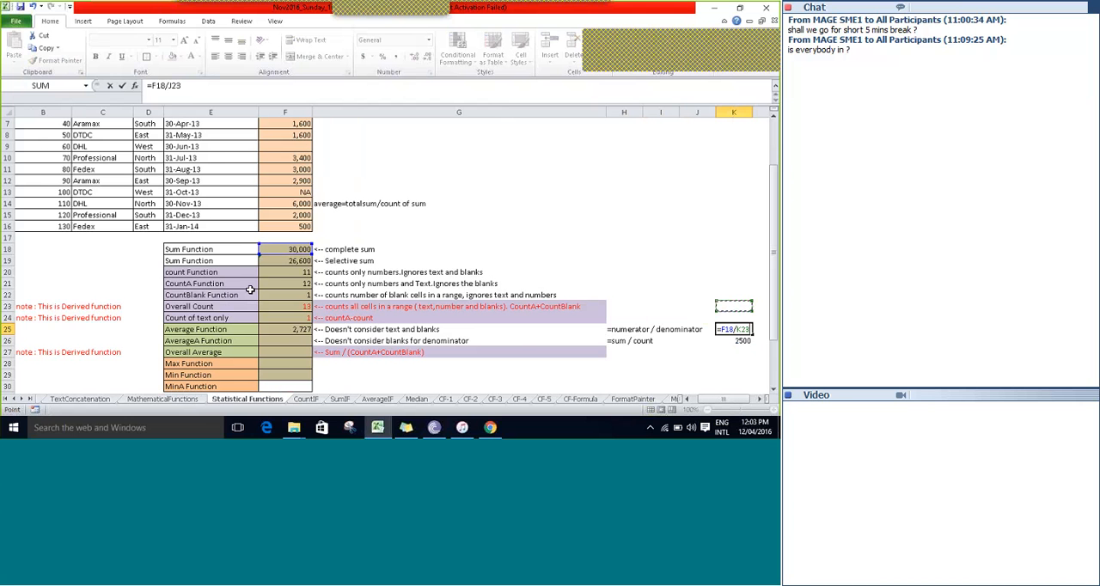
{"action": "key", "text": "Up"}
{"action": "key", "text": "Up"}
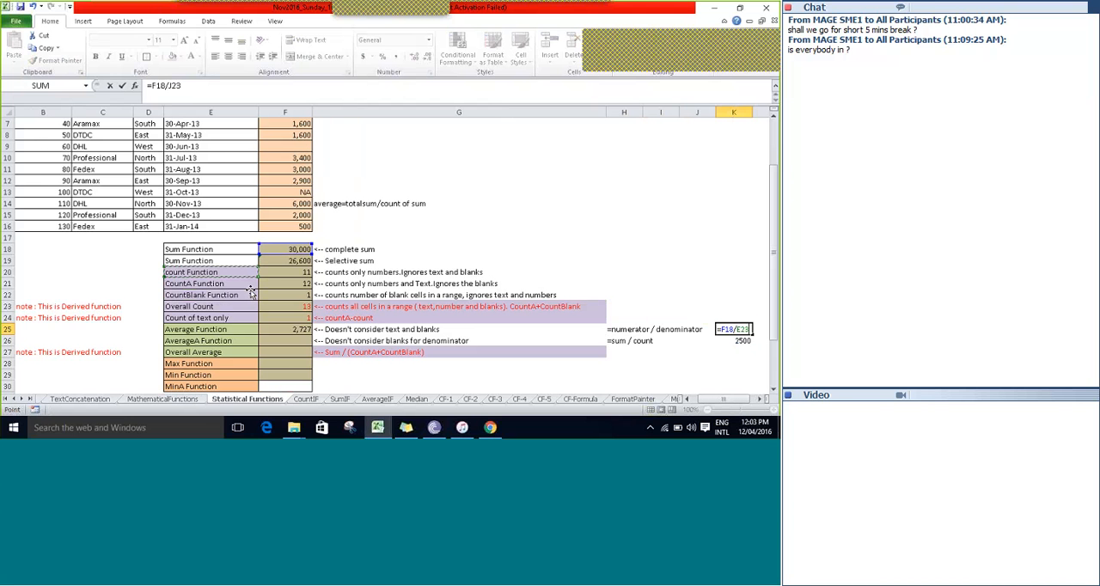
{"action": "key", "text": "Right"}
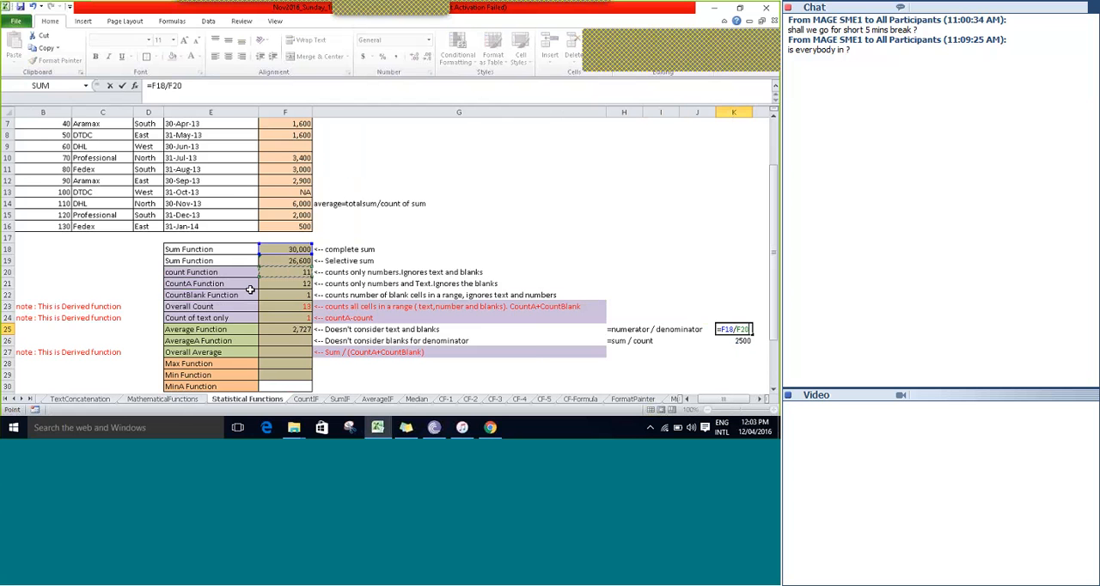
{"action": "key", "text": "ctrl+Return"}
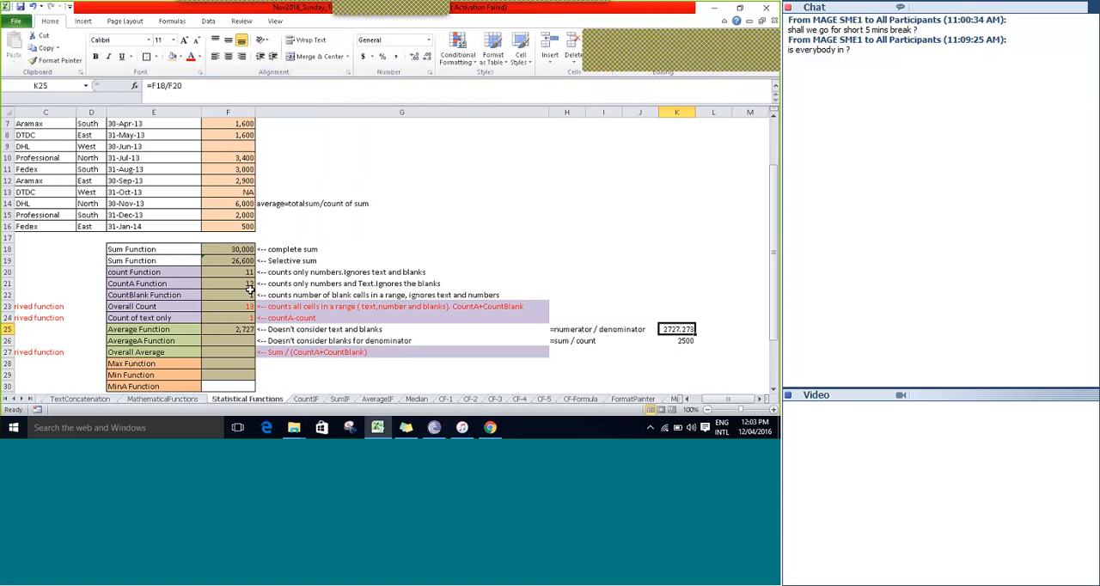
Show the Average Function result in F25 with two decimal places.
{"action": "key", "text": "Left"}
{"action": "key", "text": "Left"}
{"action": "key", "text": "Left"}
{"action": "key", "text": "Left"}
{"action": "key", "text": "Left"}
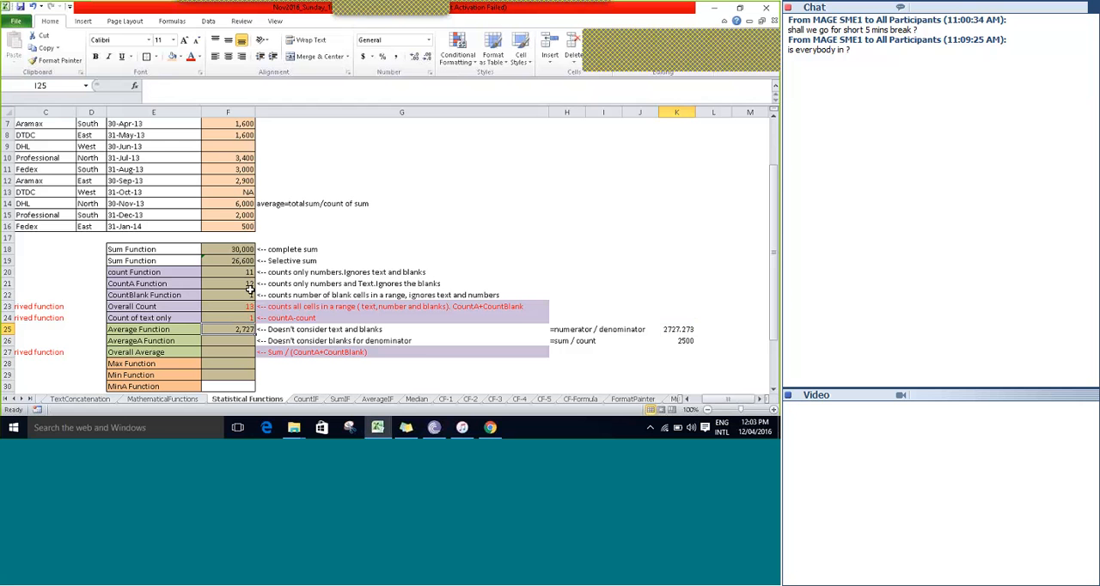
{"action": "left_click", "coordinate": [416, 57]}
{"action": "left_click", "coordinate": [415, 56]}
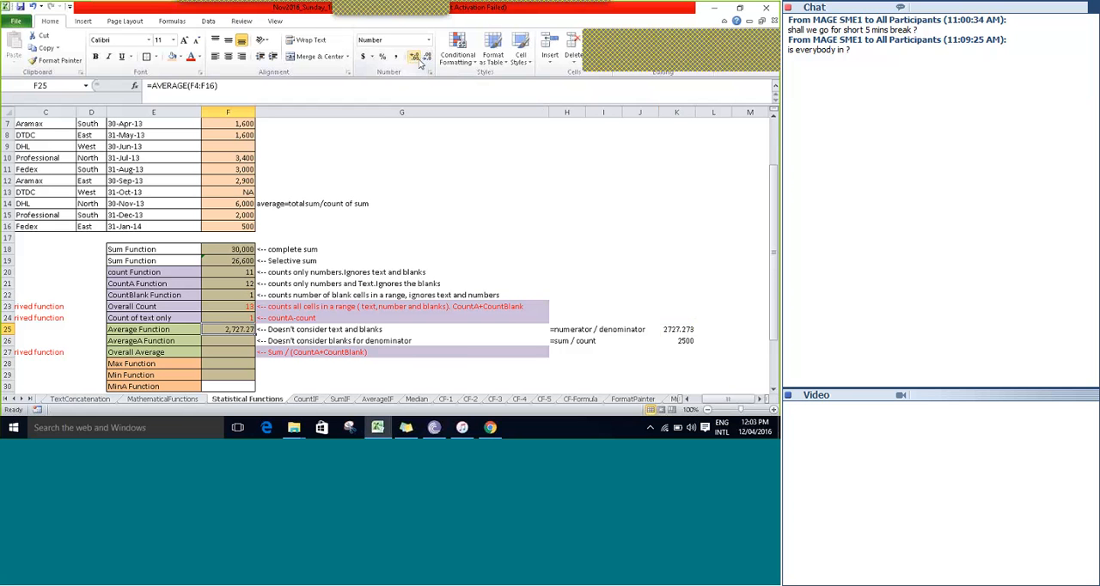
{"action": "key", "text": "Down"}
{"action": "key", "text": "Up"}
{"action": "key", "text": "Left"}
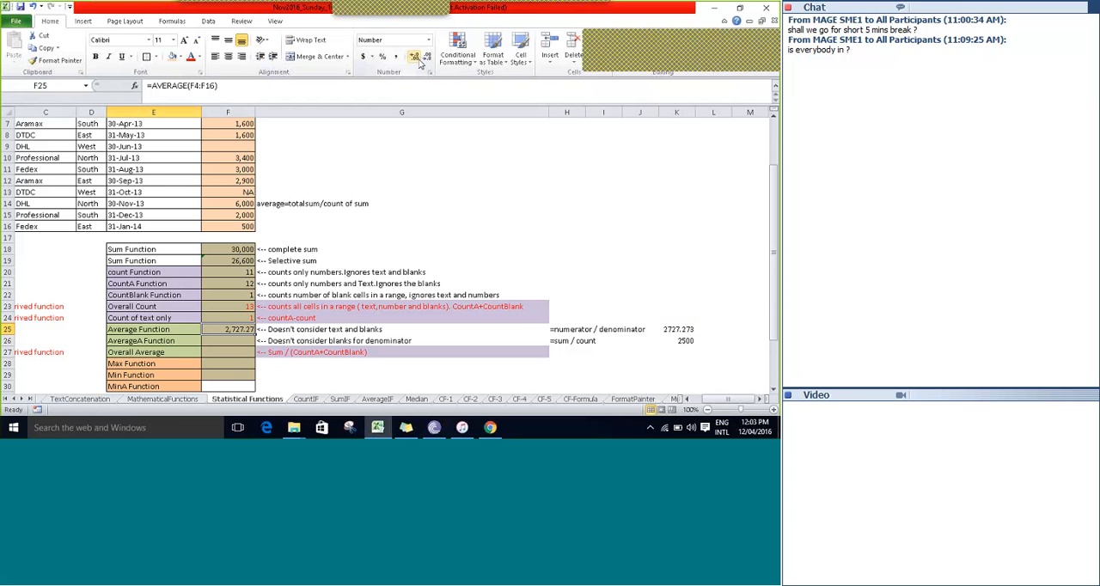
Start an AVERAGEA formula in F26 for the AverageA Function row.
{"action": "key", "text": "Right"}
{"action": "key", "text": "Down"}
{"action": "type", "text": "=ave"}
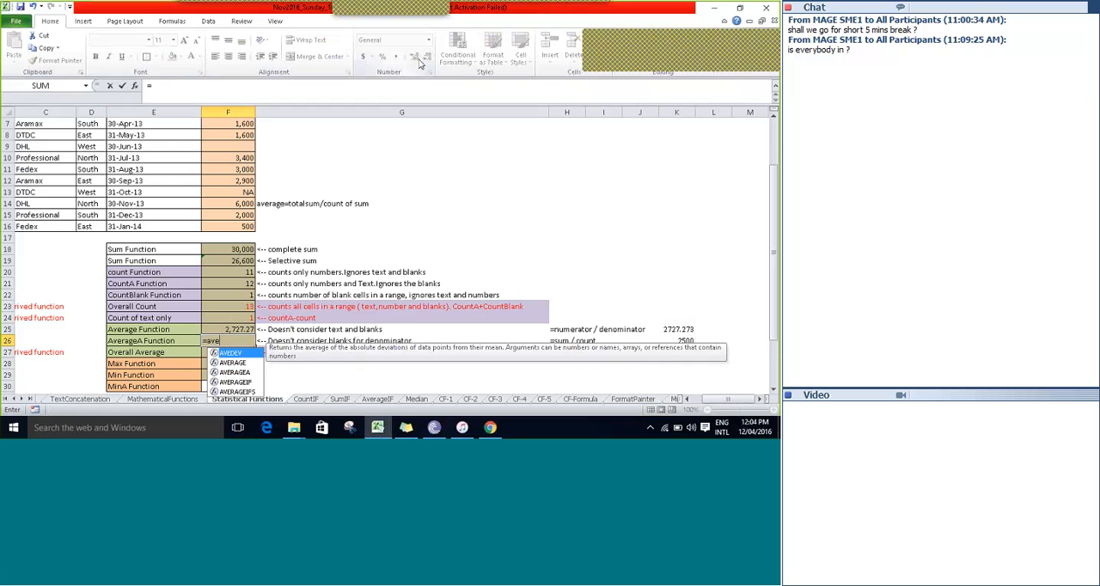
{"action": "type", "text": "r"}
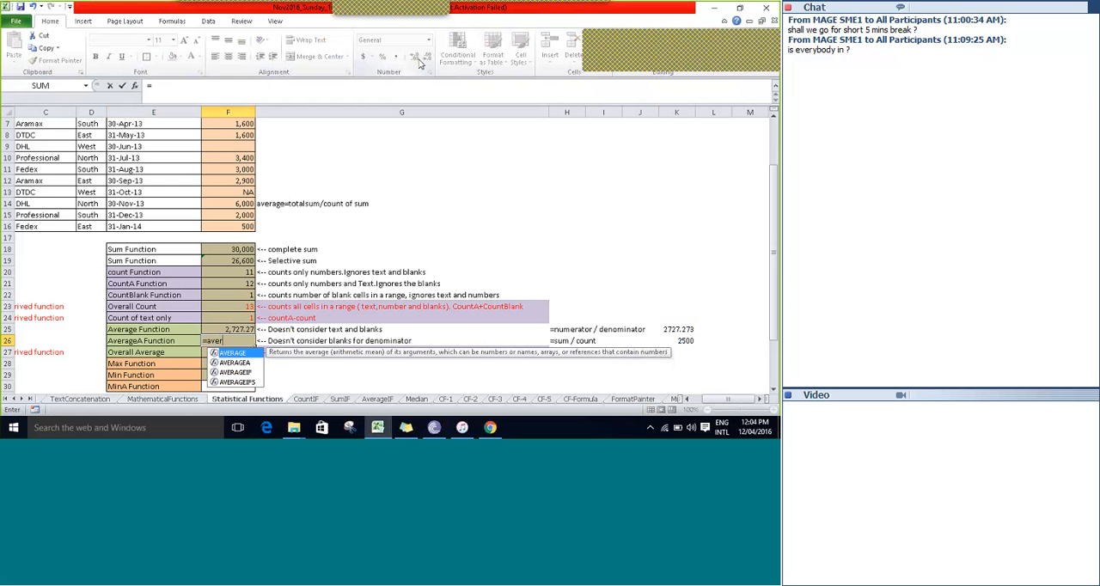
{"action": "key", "text": "Down"}
{"action": "key", "text": "Tab"}
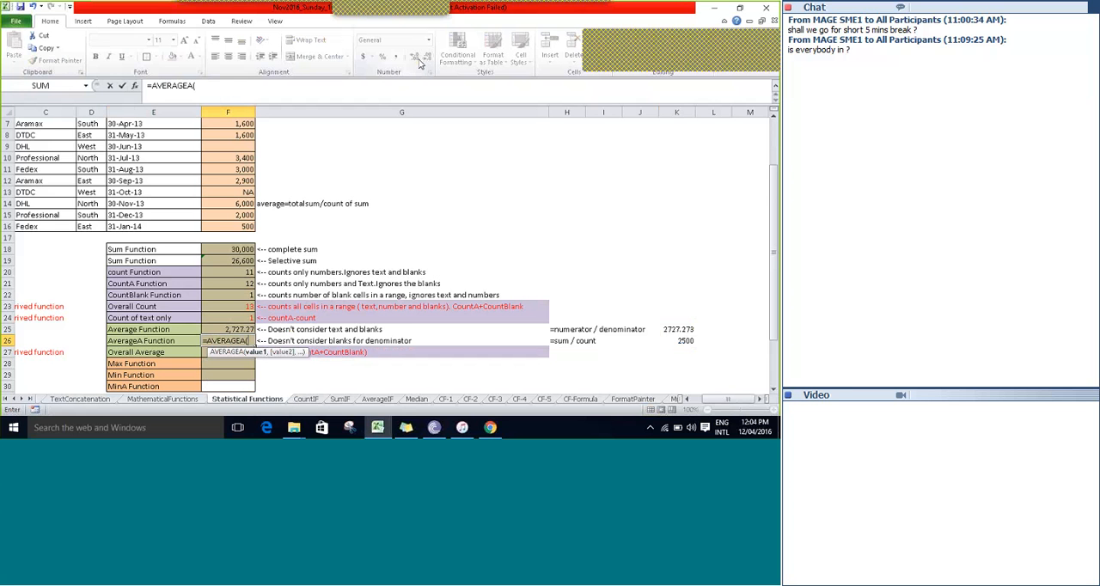
Use the sales amounts F4:F16 as the argument in F26 and enter the completed formula =AVERAGEA(F4:F16).
{"action": "key", "text": "Up"}
{"action": "key", "text": "Up"}
{"action": "key", "text": "Up"}
{"action": "key", "text": "Up"}
{"action": "key", "text": "Up"}
{"action": "key", "text": "Up"}
{"action": "key", "text": "Up"}
{"action": "key", "text": "Up"}
{"action": "key", "text": "Up"}
{"action": "key", "text": "Up"}
{"action": "key", "text": "Up"}
{"action": "key", "text": "Up"}
{"action": "key", "text": "Up"}
{"action": "key", "text": "Up"}
{"action": "key", "text": "Up"}
{"action": "key", "text": "Up"}
{"action": "key", "text": "Up"}
{"action": "key", "text": "Up"}
{"action": "key", "text": "Up"}
{"action": "key", "text": "Up"}
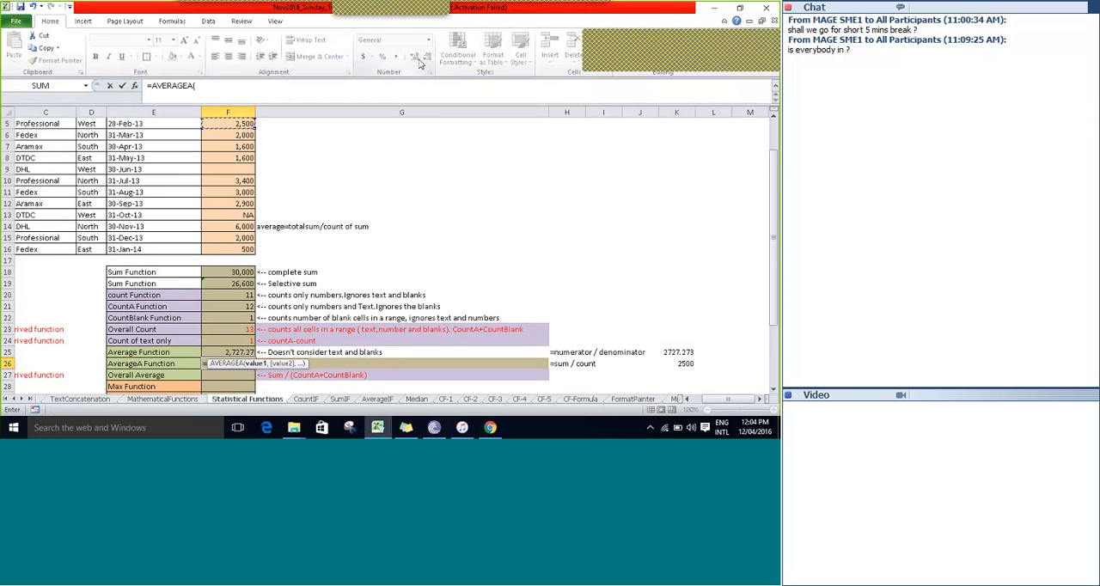
{"action": "key", "text": "Up"}
{"action": "key", "text": "shift+Down"}
{"action": "key", "text": "shift+Down"}
{"action": "key", "text": "shift+Down"}
{"action": "key", "text": "shift+Down"}
{"action": "key", "text": "shift+Down"}
{"action": "key", "text": "shift+Down"}
{"action": "key", "text": "shift+Down"}
{"action": "key", "text": "shift+Down"}
{"action": "key", "text": "shift+Down"}
{"action": "key", "text": "shift+Down"}
{"action": "key", "text": "shift+Down"}
{"action": "key", "text": "shift+Down"}
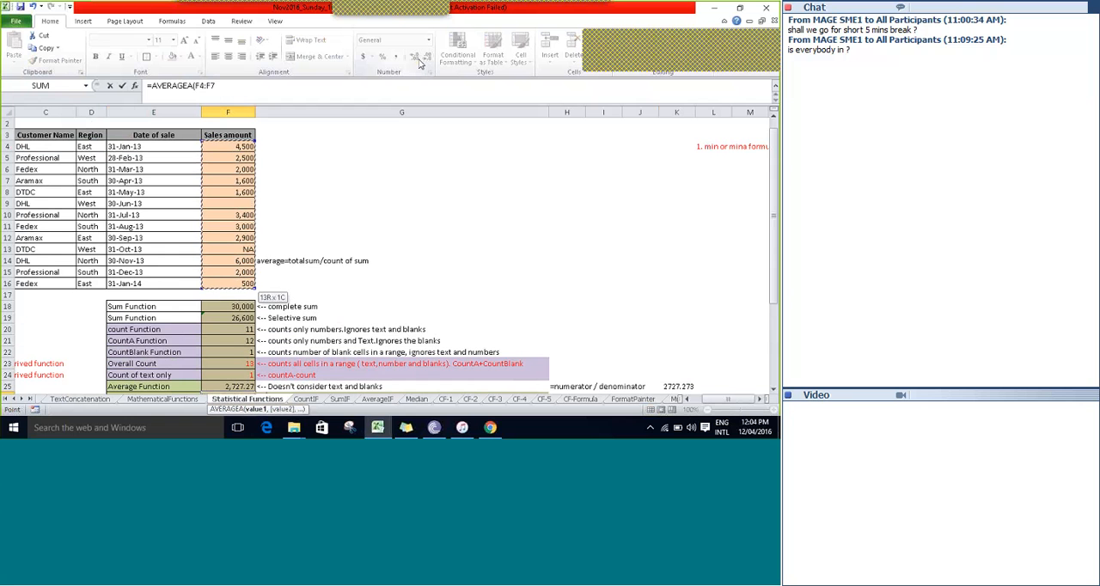
{"action": "type", "text": ")"}
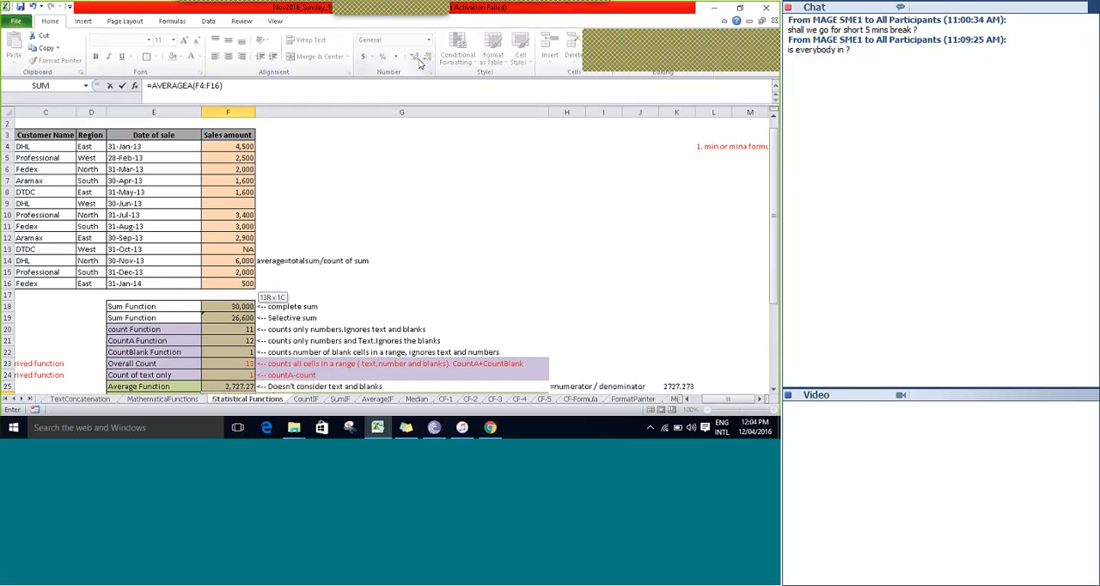
{"action": "key", "text": "Return"}
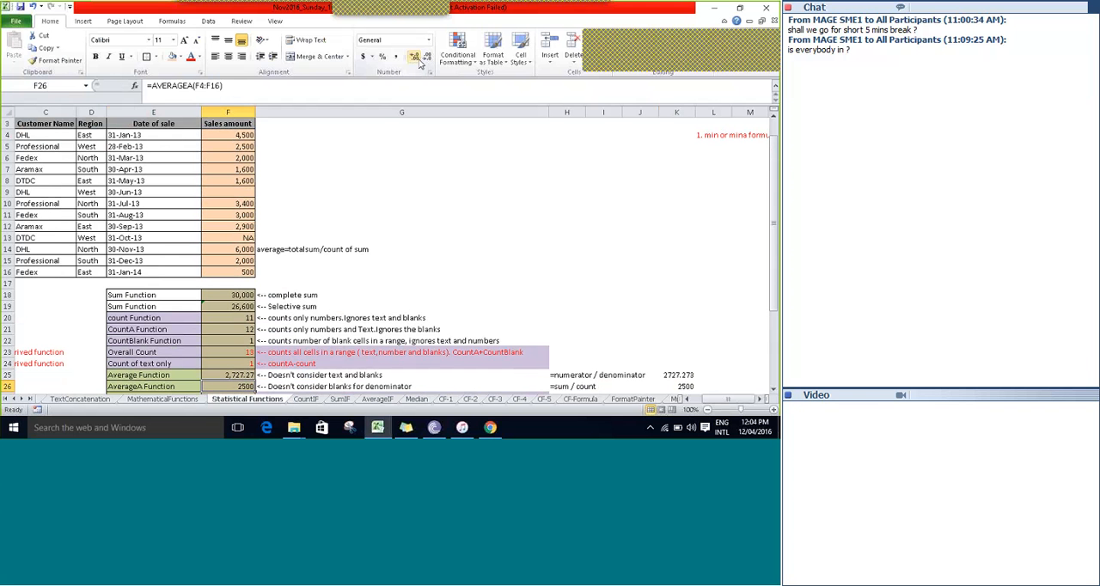
Start a new manual average formula in K26 with the complete sum F18 as the numerator.
{"action": "key", "text": "Right"}
{"action": "key", "text": "Right"}
{"action": "key", "text": "Right"}
{"action": "key", "text": "Right"}
{"action": "key", "text": "Right"}
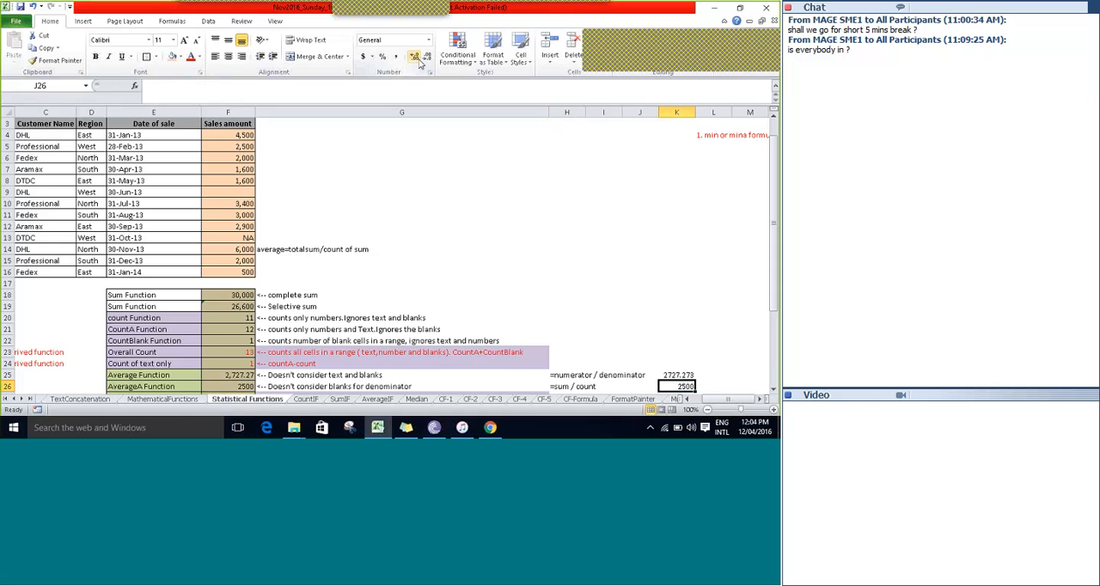
{"action": "type", "text": "="}
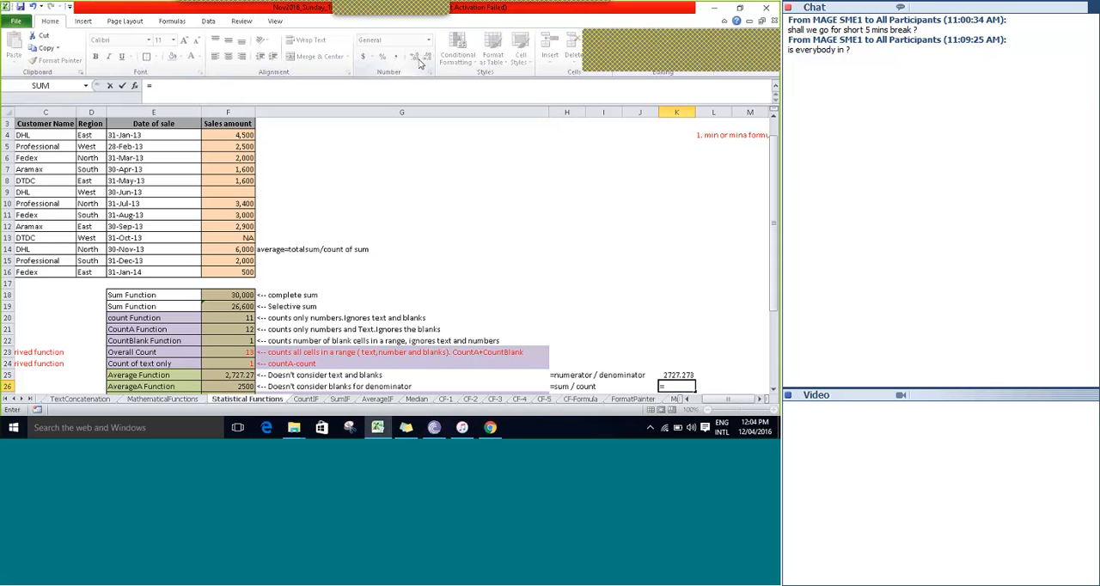
{"action": "key", "text": "Up"}
{"action": "key", "text": "Up"}
{"action": "key", "text": "Up"}
{"action": "key", "text": "Up"}
{"action": "key", "text": "Up"}
{"action": "key", "text": "Up"}
{"action": "key", "text": "Up"}
{"action": "key", "text": "Up"}
{"action": "key", "text": "Up"}
{"action": "key", "text": "Up"}
{"action": "key", "text": "Up"}
{"action": "key", "text": "Up"}
{"action": "key", "text": "Left"}
{"action": "key", "text": "Left"}
{"action": "key", "text": "Left"}
{"action": "key", "text": "Left"}
{"action": "key", "text": "Left"}
{"action": "key", "text": "Left"}
{"action": "key", "text": "Left"}
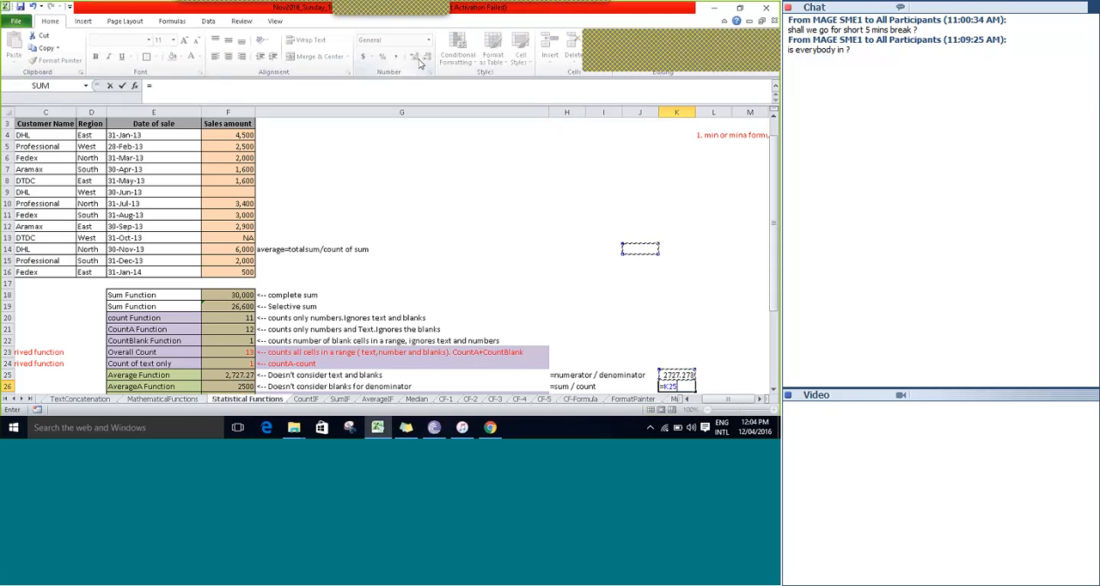
{"action": "key", "text": "Down"}
{"action": "key", "text": "Down"}
{"action": "key", "text": "Down"}
{"action": "key", "text": "Down"}
{"action": "key", "text": "Right"}
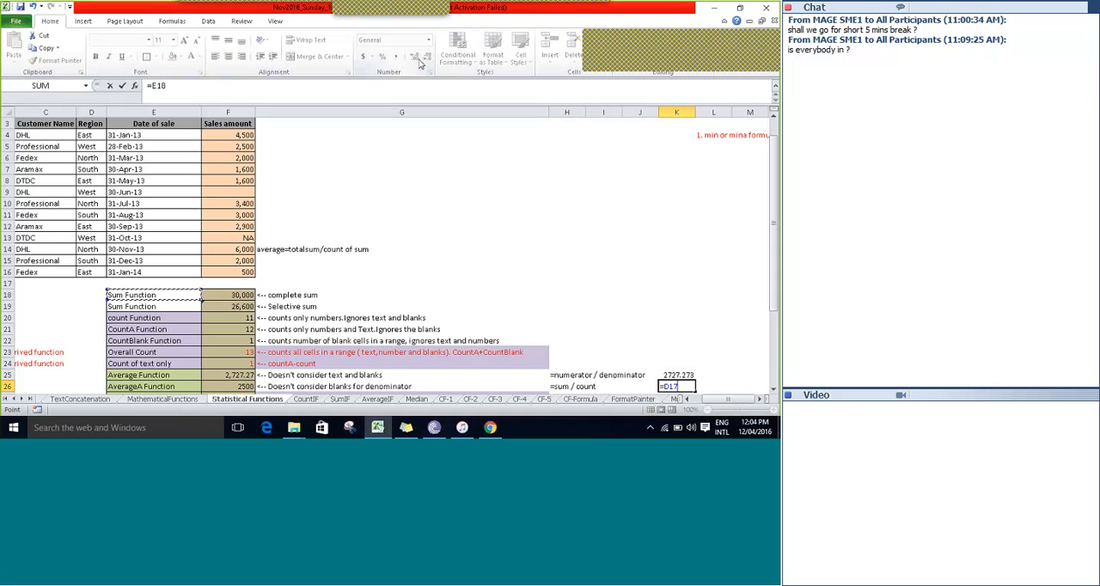
{"action": "key", "text": "Right"}
Use the CountA result F21 as the denominator in K26 and enter the completed formula =F18/F21.
{"action": "type", "text": "/"}
{"action": "key", "text": "Up"}
{"action": "key", "text": "Up"}
{"action": "key", "text": "Up"}
{"action": "key", "text": "Left"}
{"action": "key", "text": "Left"}
{"action": "key", "text": "Left"}
{"action": "key", "text": "Left"}
{"action": "key", "text": "Left"}
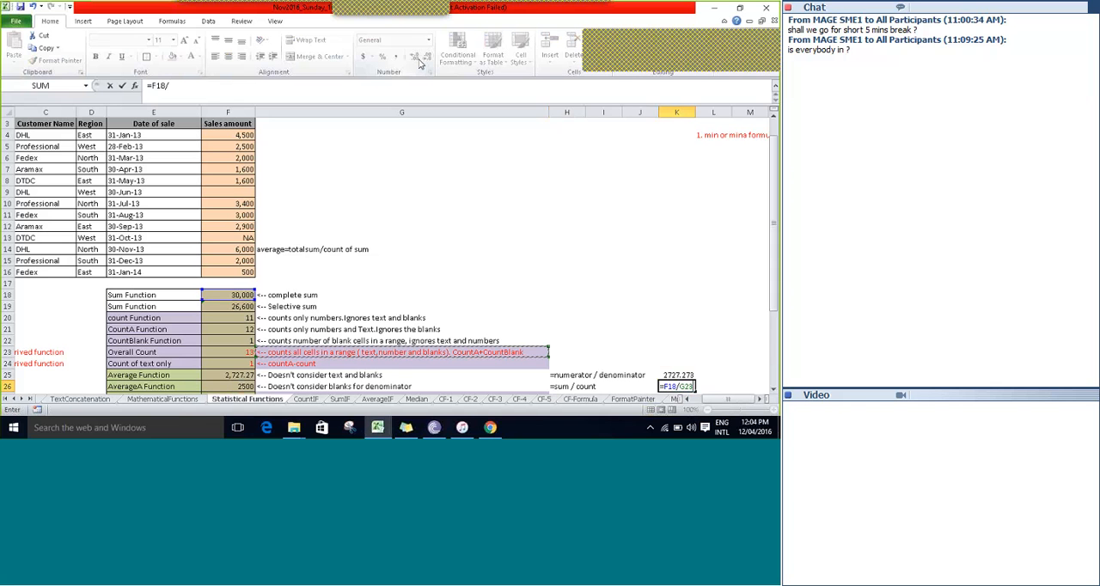
{"action": "key", "text": "Up"}
{"action": "key", "text": "Up"}
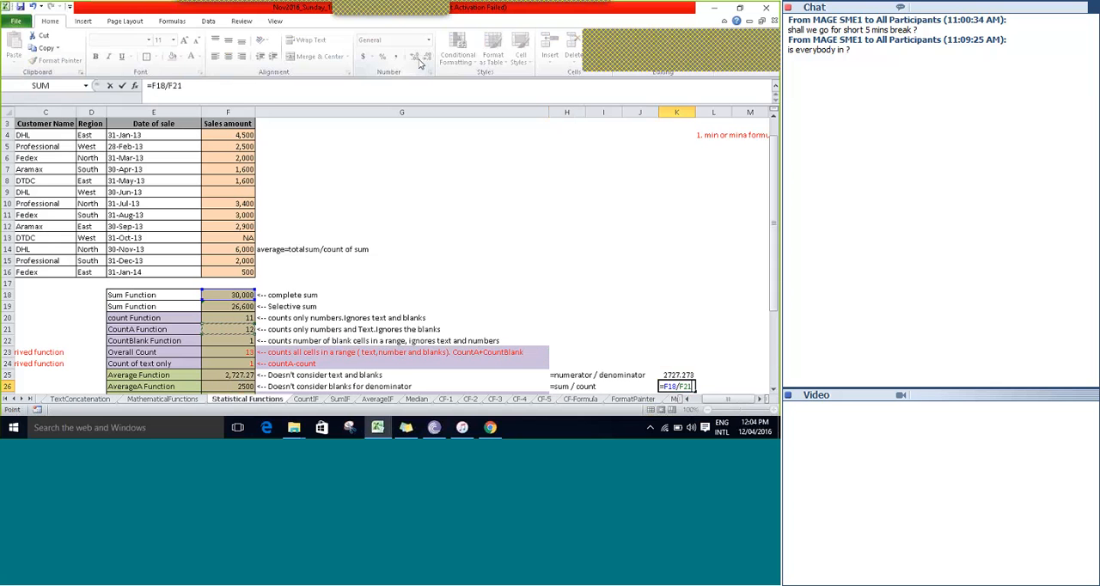
{"action": "key", "text": "Tab"}
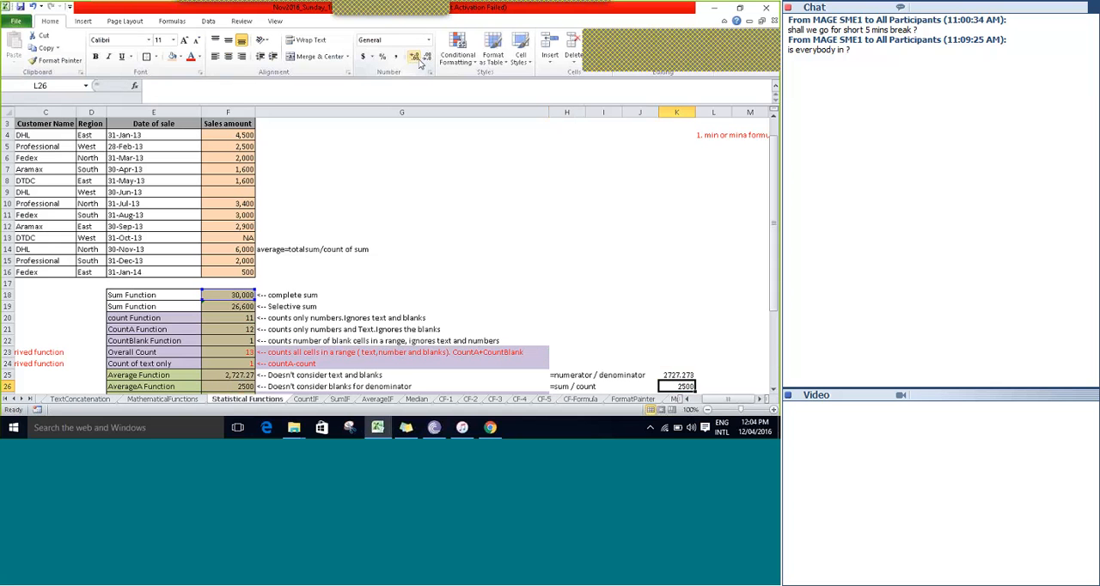
Review the Average Function and AverageA Function rows to compare the two averages and their labels in E25 and E26.
{"action": "key", "text": "Left"}
{"action": "key", "text": "Left"}
{"action": "key", "text": "Left"}
{"action": "key", "text": "Left"}
{"action": "key", "text": "Left"}
{"action": "key", "text": "Left"}
{"action": "key", "text": "Down"}
{"action": "key", "text": "Down"}
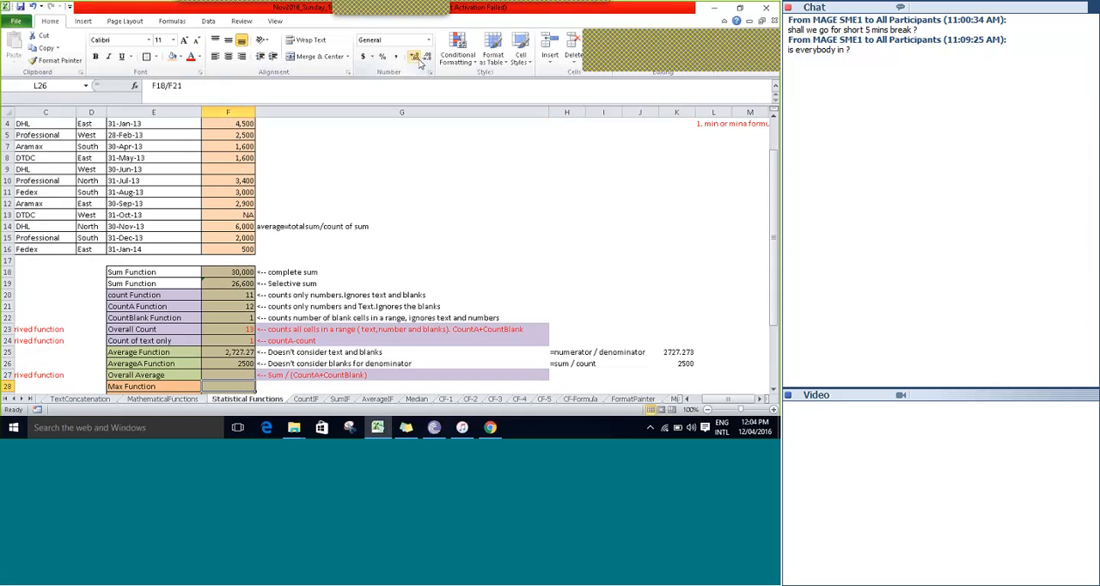
{"action": "key", "text": "Down"}
{"action": "key", "text": "Down"}
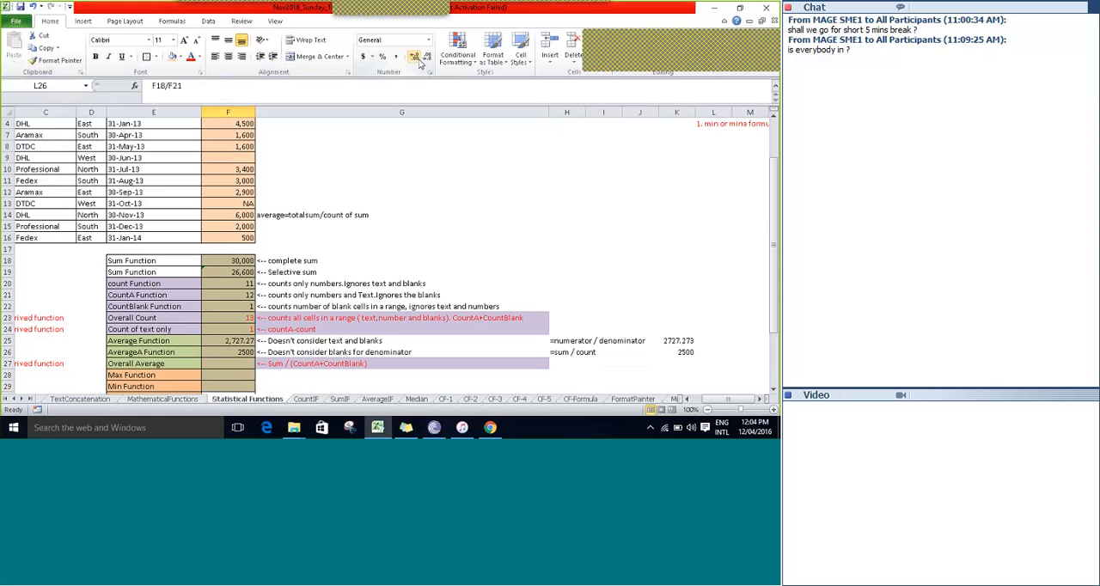
{"action": "key", "text": "Up"}
{"action": "key", "text": "Up"}
{"action": "key", "text": "Up"}
{"action": "key", "text": "Up"}
{"action": "key", "text": "Up"}
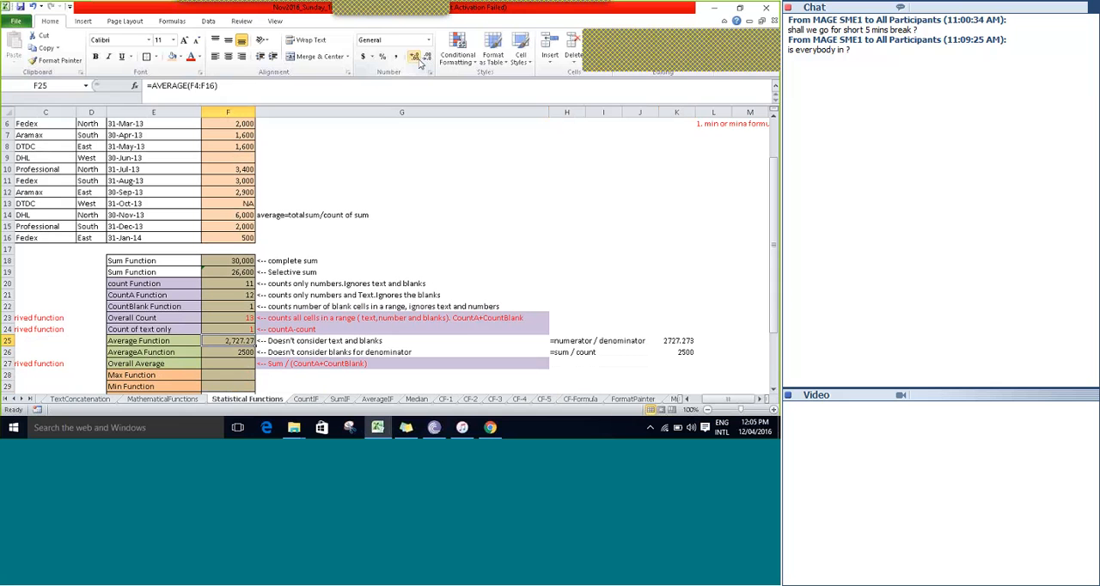
{"action": "key", "text": "Left"}
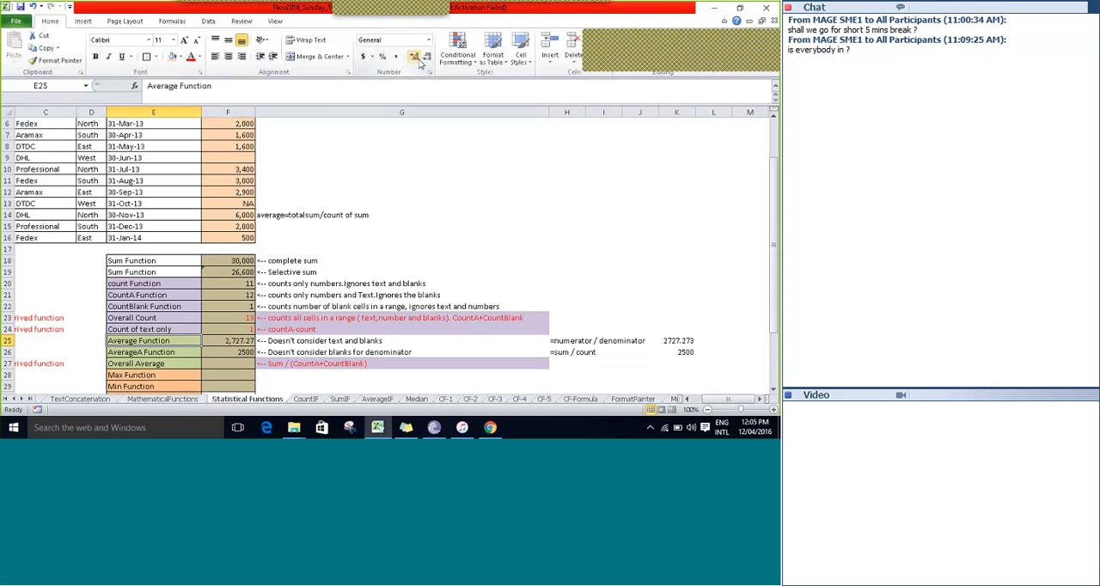
{"action": "key", "text": "Down"}
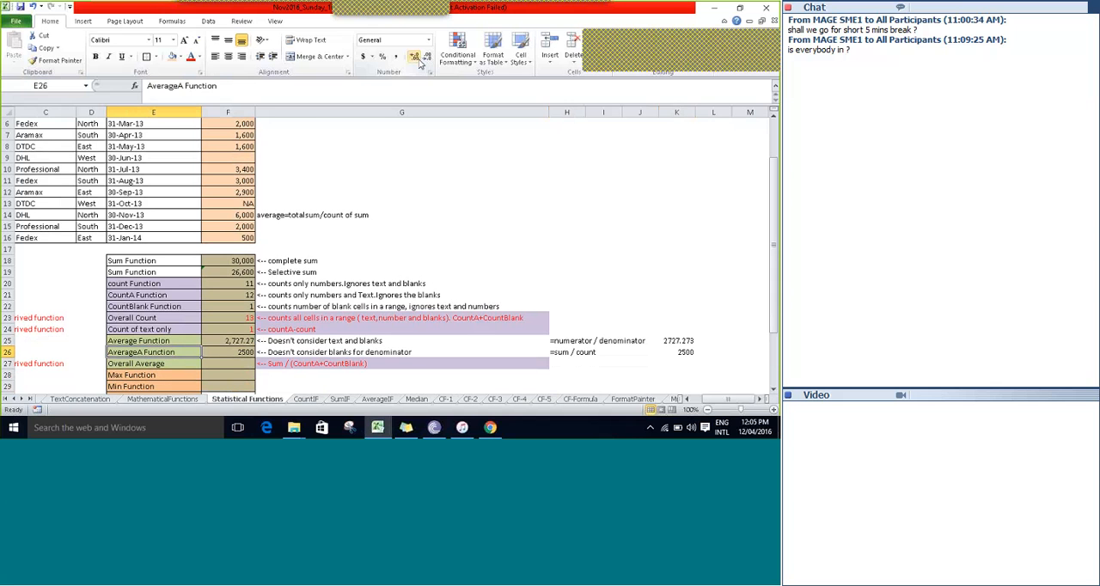
Examine the Overall Average row and its derived-function note in B27.
{"action": "key", "text": "Down"}
{"action": "key", "text": "Left"}
{"action": "key", "text": "Left"}
{"action": "key", "text": "Left"}
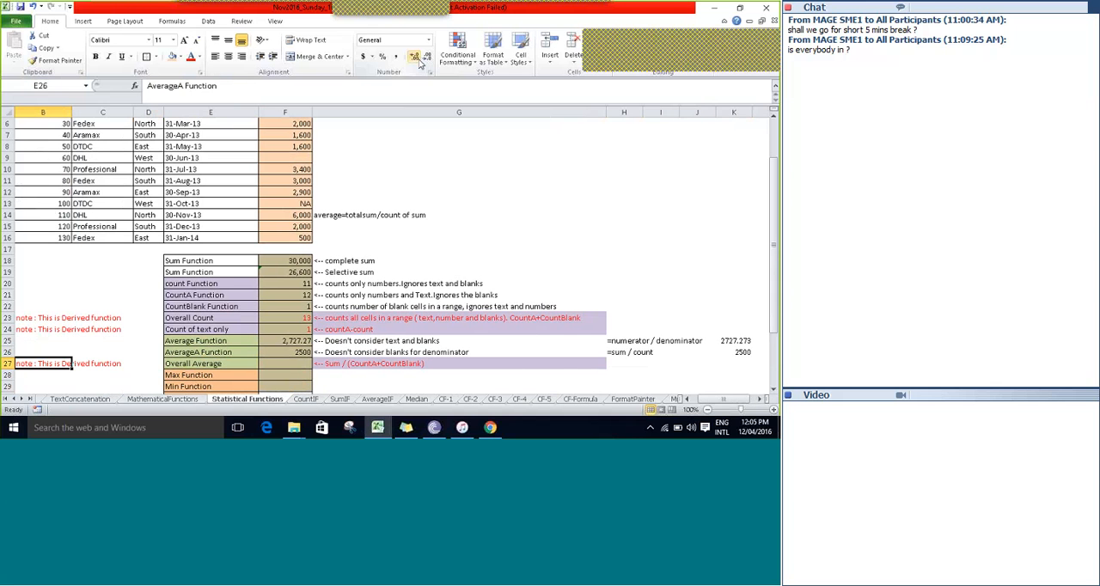
{"action": "key", "text": "Down"}
{"action": "key", "text": "Down"}
{"action": "key", "text": "Down"}
{"action": "key", "text": "Down"}
{"action": "key", "text": "Down"}
{"action": "key", "text": "Down"}
{"action": "key", "text": "Down"}
{"action": "key", "text": "Down"}
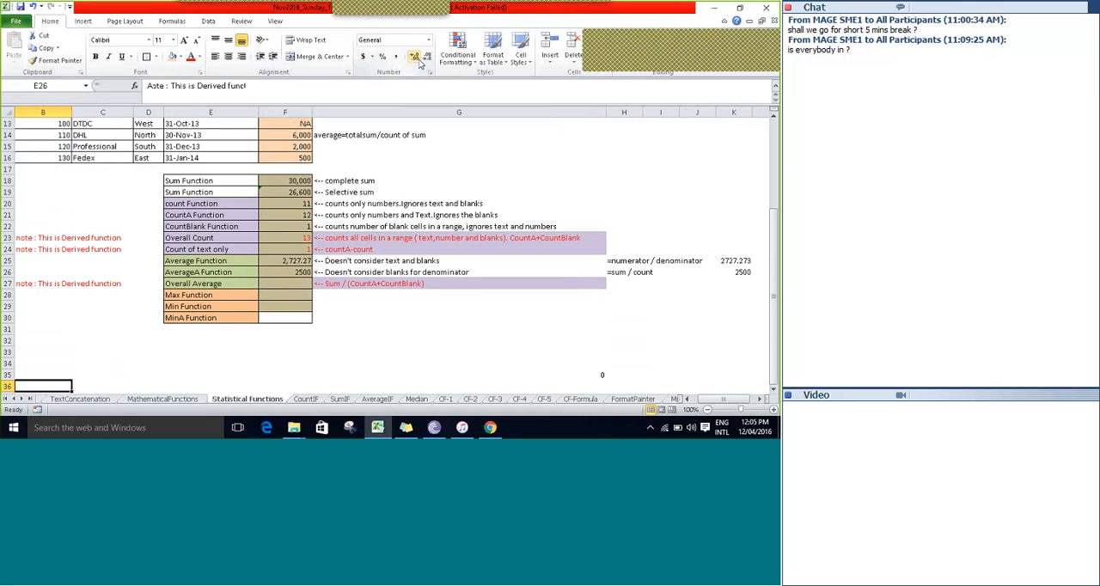
{"action": "key", "text": "Up"}
{"action": "key", "text": "Up"}
{"action": "key", "text": "Up"}
{"action": "key", "text": "Up"}
{"action": "key", "text": "Up"}
{"action": "key", "text": "Up"}
{"action": "key", "text": "Up"}
{"action": "key", "text": "Up"}
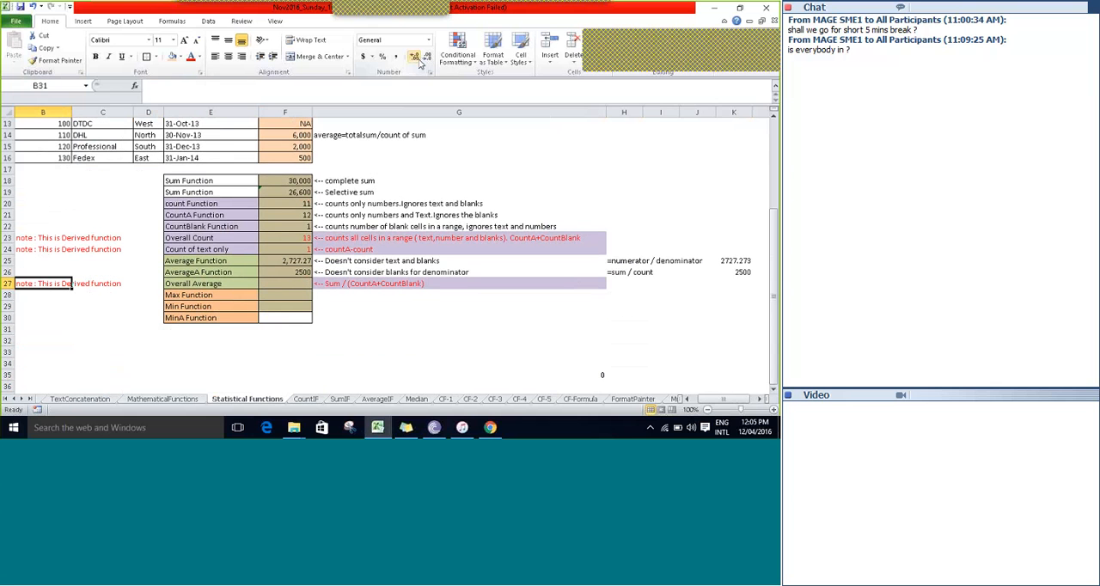
{"action": "key", "text": "Right"}
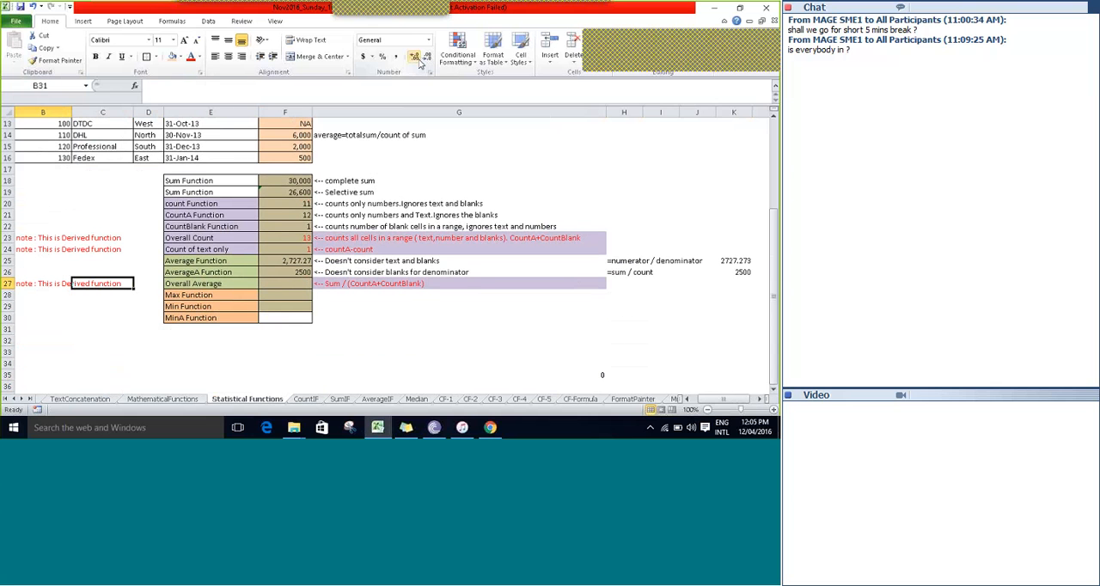
{"action": "key", "text": "Right"}
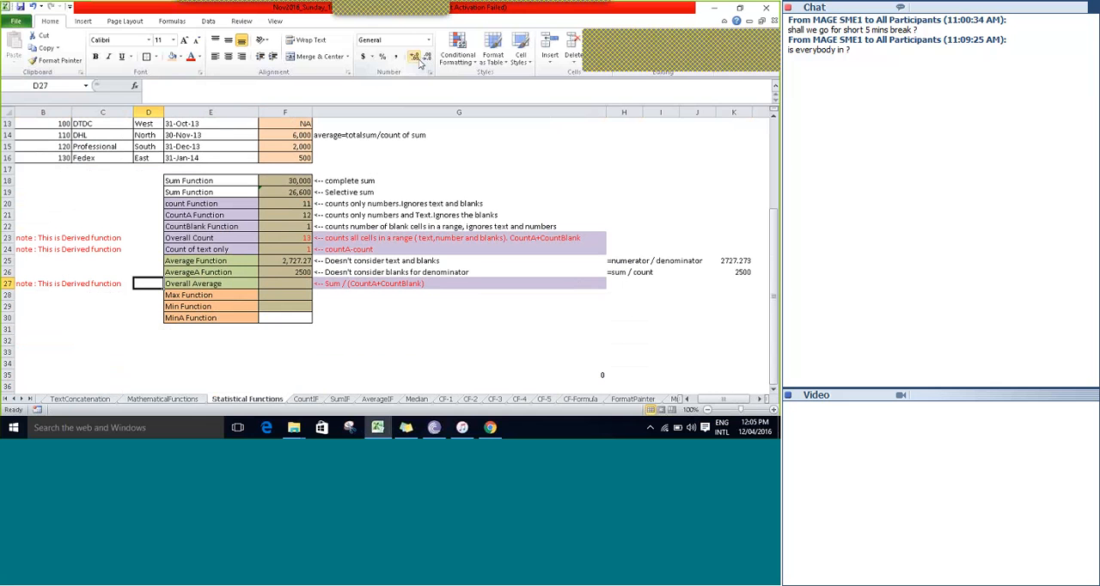
{"action": "key", "text": "Right"}
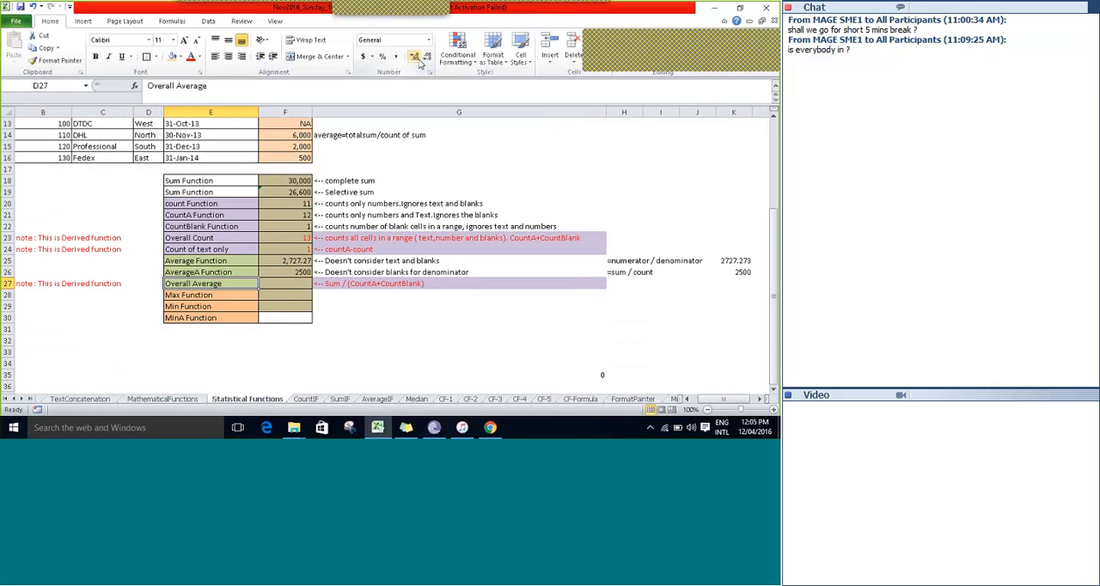
{"action": "key", "text": "Left"}
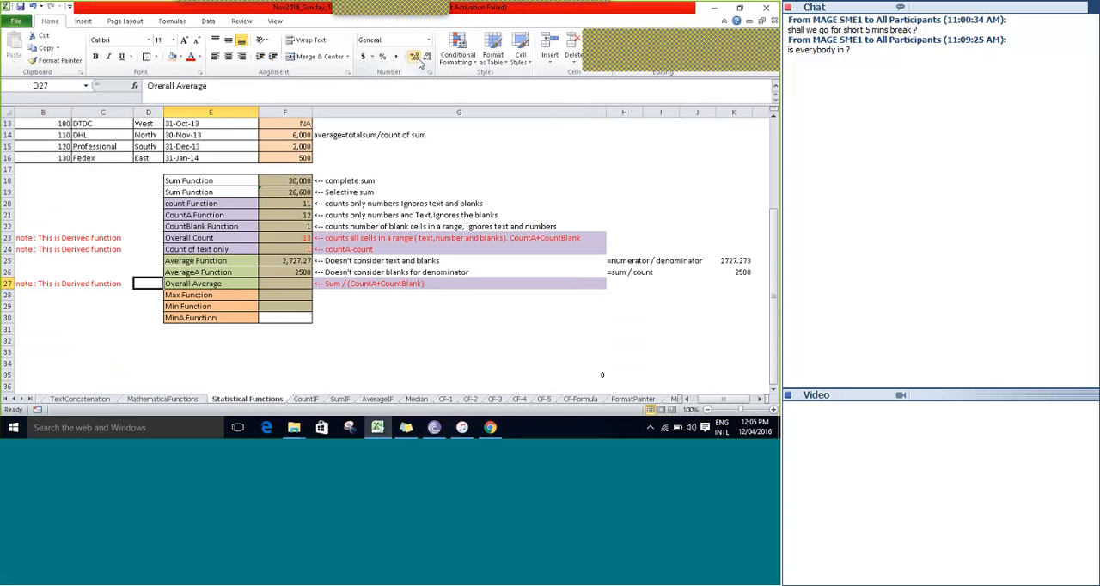
{"action": "key", "text": "Left"}
{"action": "key", "text": "Left"}
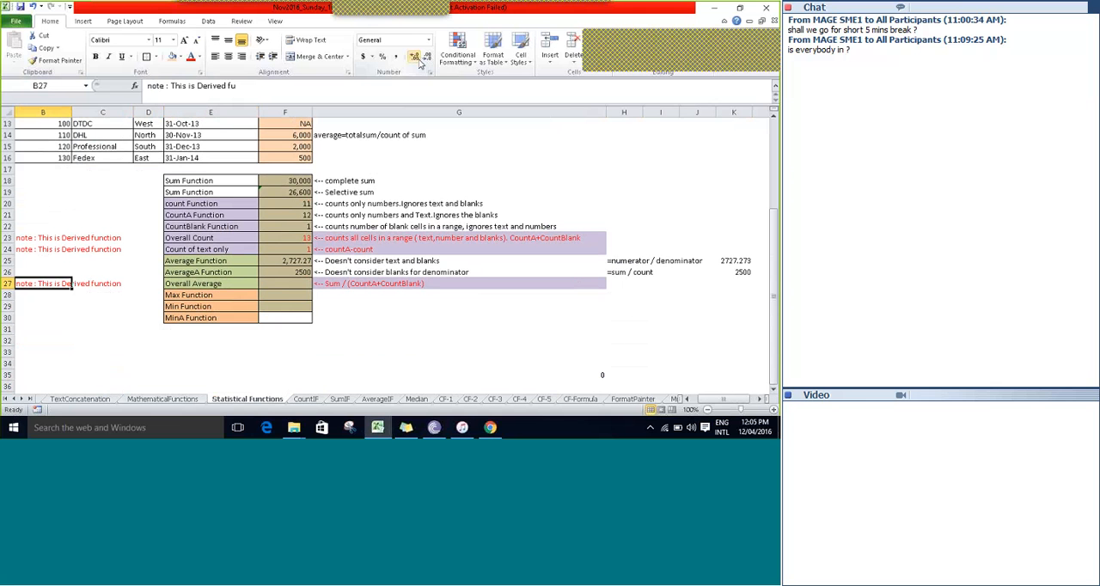
Start the Overall Average formula in F27 with the complete sum F18 as the numerator.
{"action": "key", "text": "Right"}
{"action": "key", "text": "Right"}
{"action": "key", "text": "Right"}
{"action": "key", "text": "Right"}
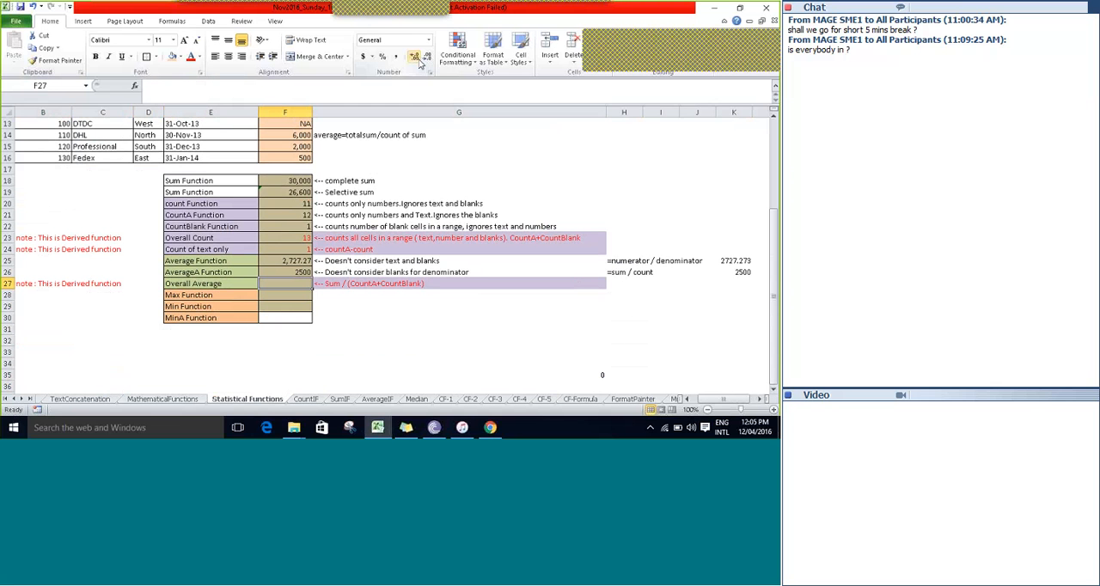
{"action": "type", "text": "="}
{"action": "key", "text": "Up"}
{"action": "key", "text": "Up"}
{"action": "key", "text": "Up"}
{"action": "key", "text": "Up"}
{"action": "key", "text": "Up"}
{"action": "key", "text": "Up"}
{"action": "key", "text": "Up"}
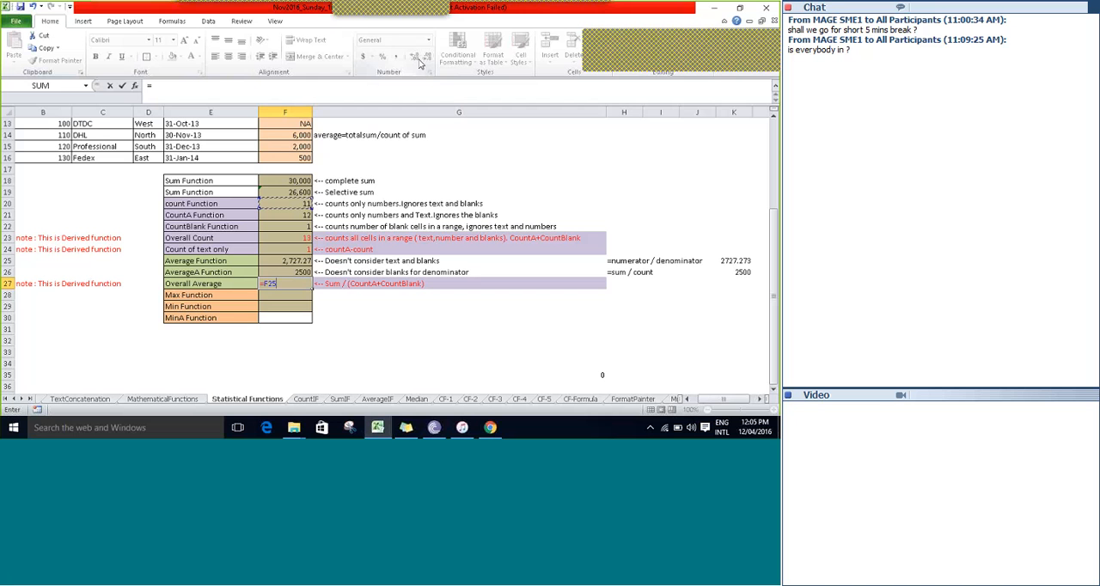
{"action": "key", "text": "Up"}
{"action": "key", "text": "Up"}
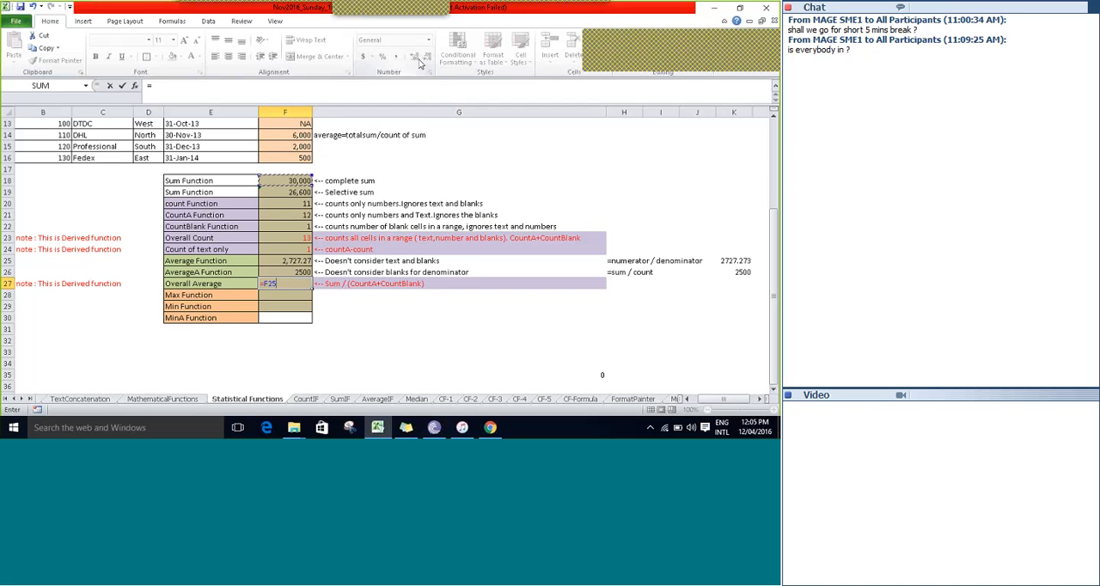
Use the Overall Count F23 as the denominator in F27 and enter the completed formula =F18/F23.
{"action": "type", "text": "/"}
{"action": "key", "text": "Up"}
{"action": "key", "text": "Up"}
{"action": "key", "text": "Up"}
{"action": "key", "text": "Up"}
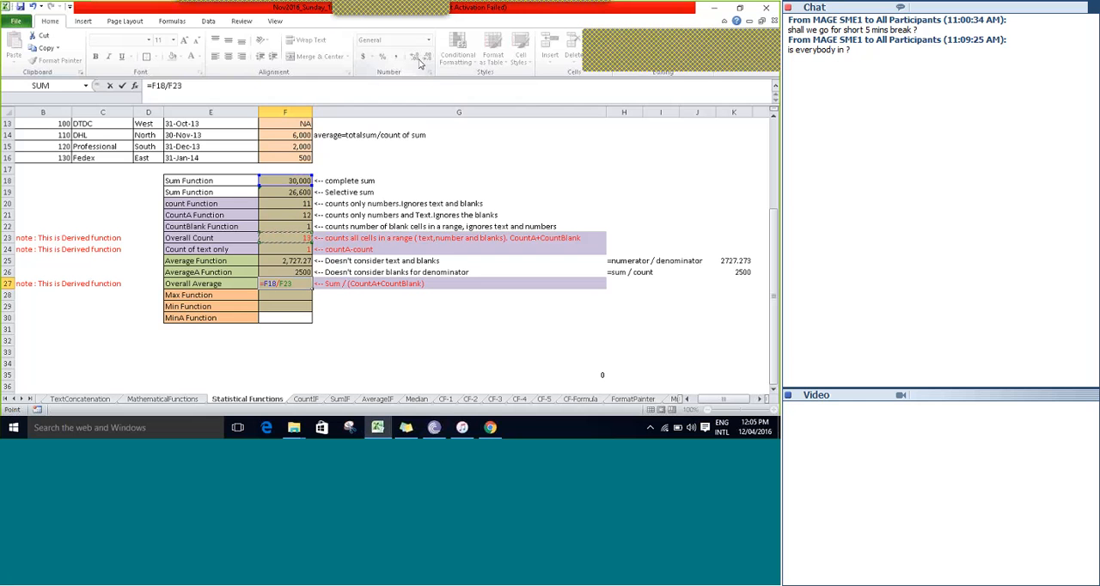
{"action": "key", "text": "Tab"}
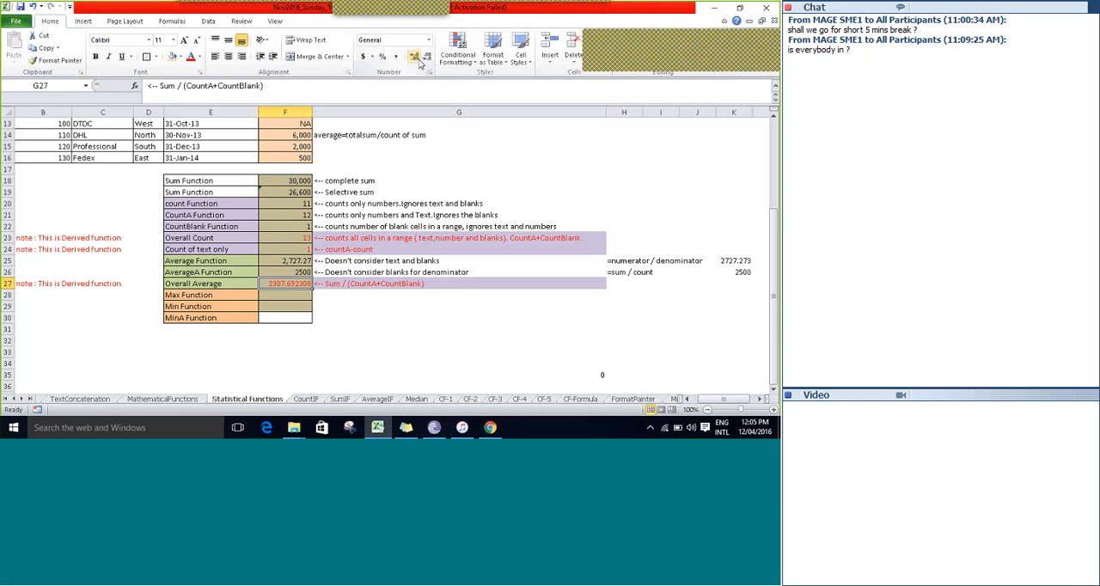
Review the Overall Average's explanation in G27 and its derived-function note in B27.
{"action": "key", "text": "Left"}
{"action": "key", "text": "Right"}
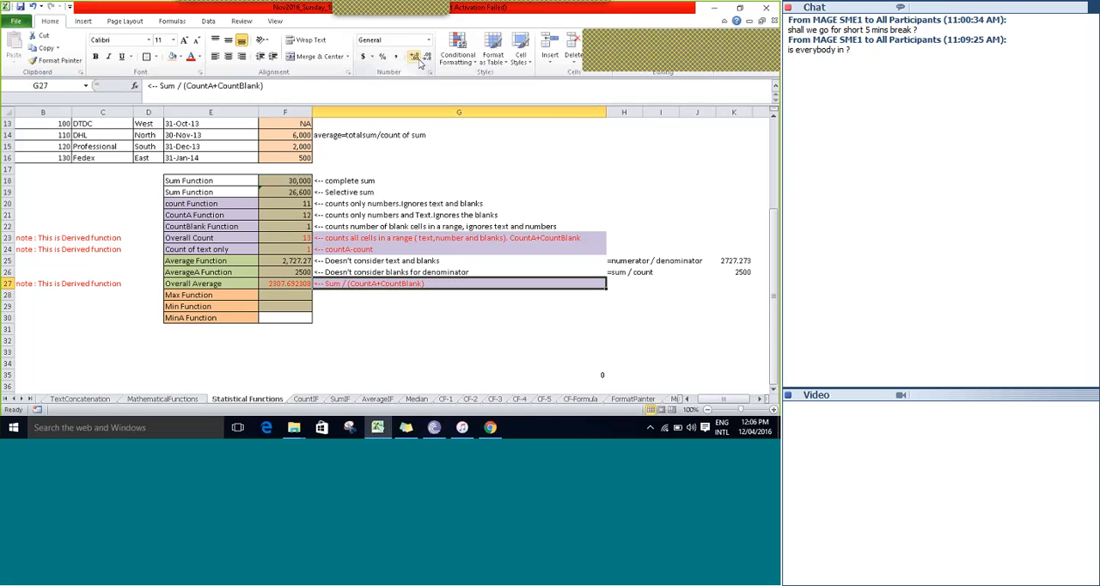
{"action": "key", "text": "Left"}
{"action": "key", "text": "Left"}
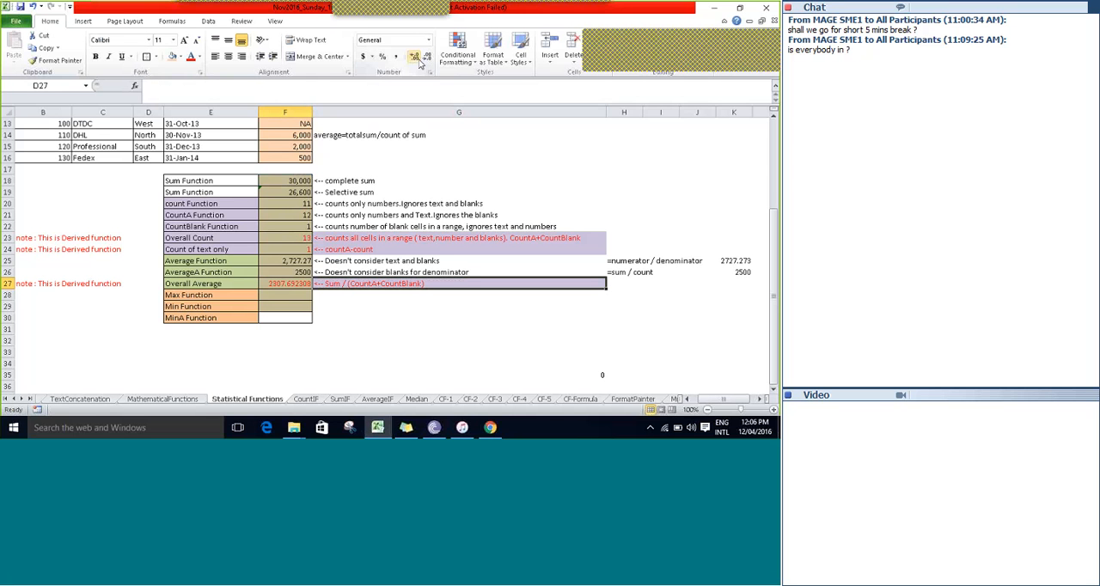
{"action": "key", "text": "Left"}
{"action": "key", "text": "Left"}
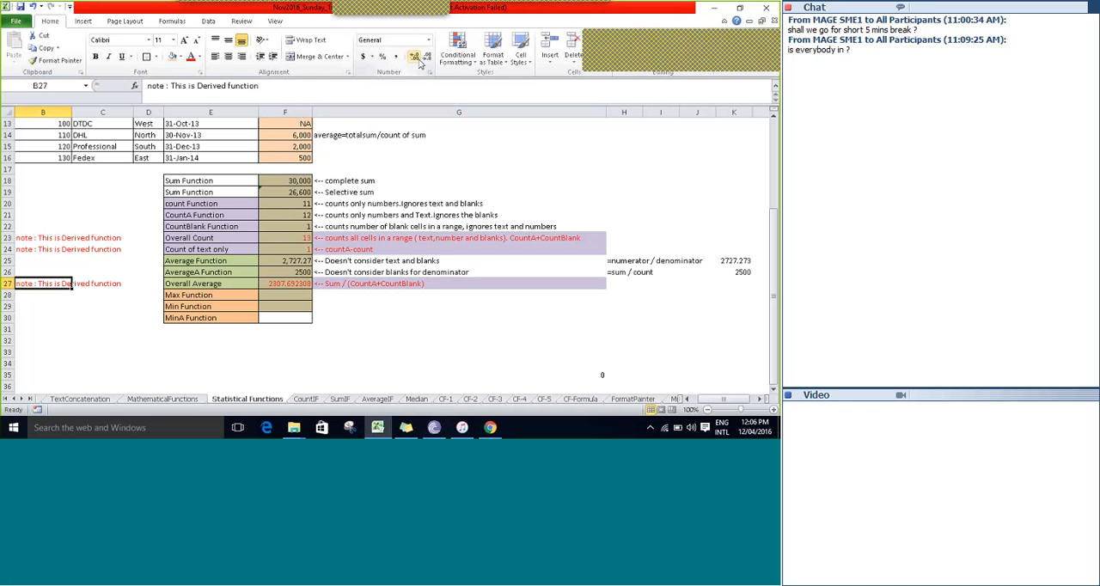
Review the group of average function labels in E25:E27: Average, AverageA and Overall Average.
{"action": "key", "text": "Right"}
{"action": "key", "text": "Right"}
{"action": "key", "text": "Right"}
{"action": "key", "text": "Up"}
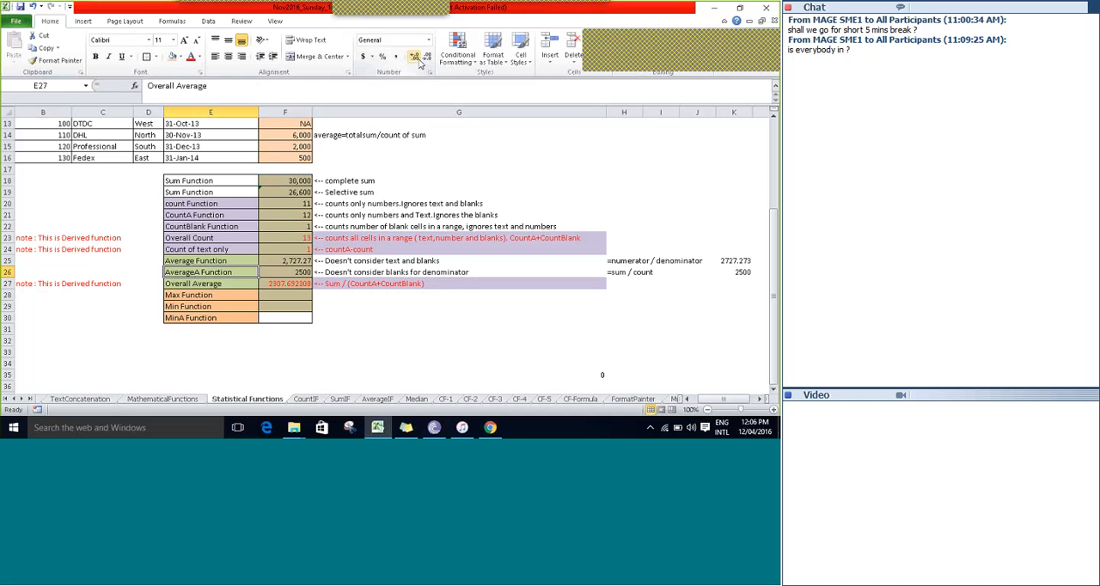
{"action": "key", "text": "Down"}
{"action": "key", "text": "Down"}
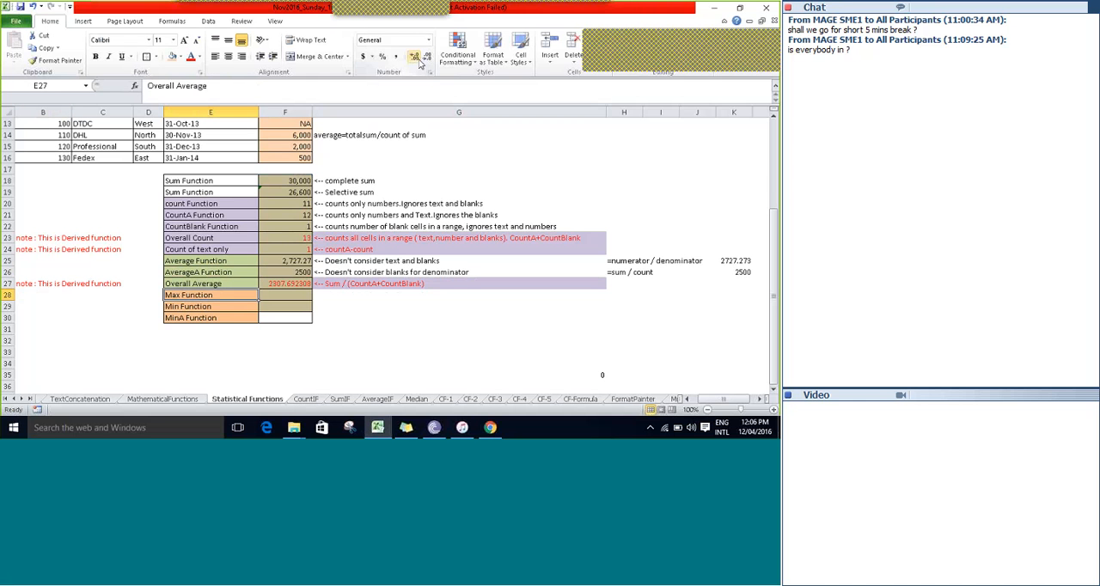
{"action": "key", "text": "Up"}
{"action": "key", "text": "Up"}
{"action": "key", "text": "Up"}
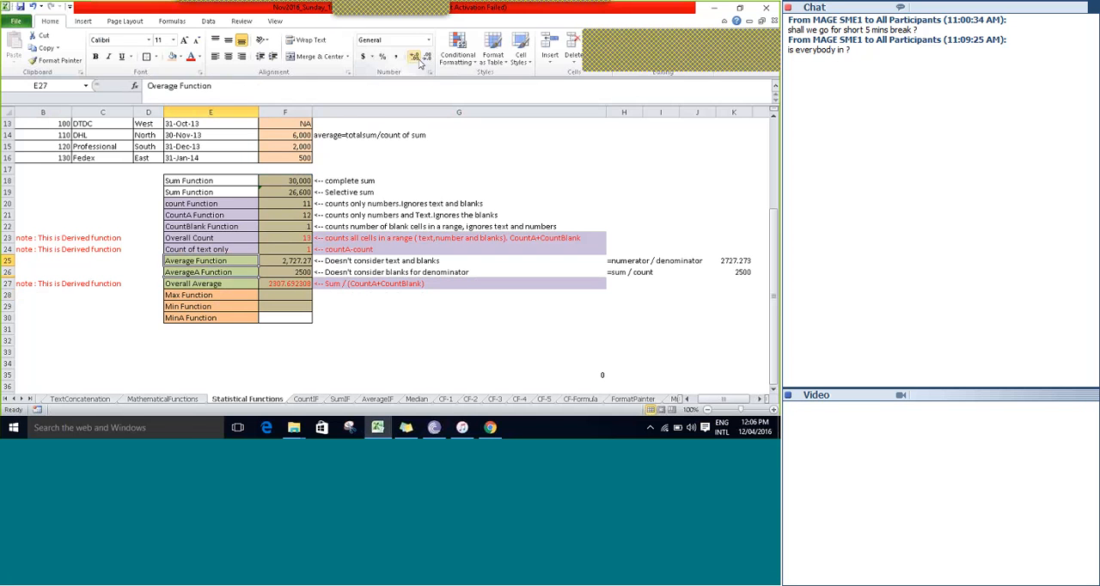
{"action": "key", "text": "shift+Down"}
{"action": "key", "text": "shift+Down"}
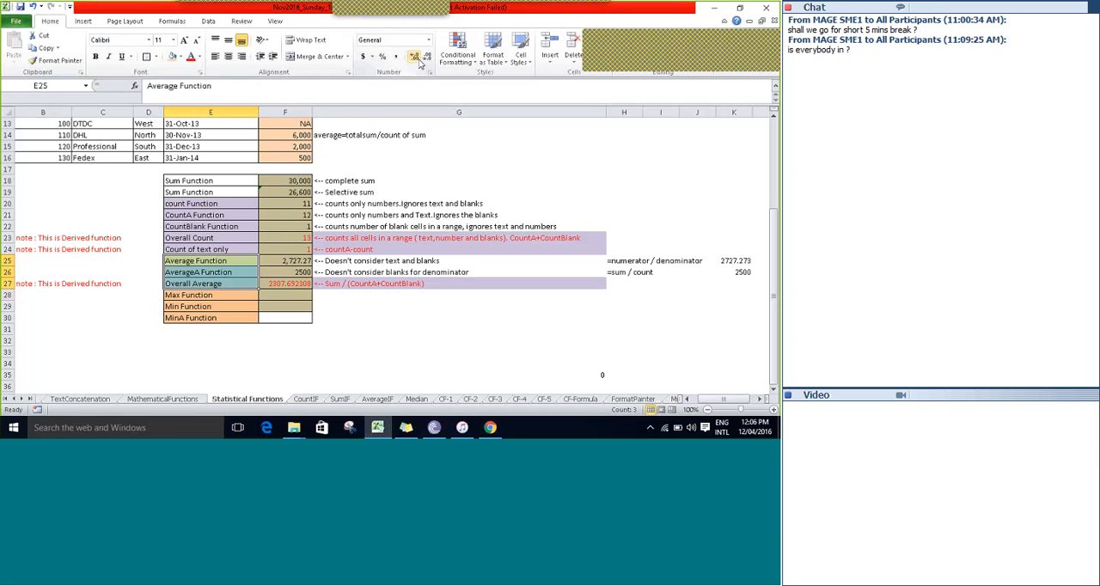
Look over the Max, Min and MinA function labels in E28:E30.
{"action": "key", "text": "Down"}
{"action": "key", "text": "Down"}
{"action": "key", "text": "Down"}
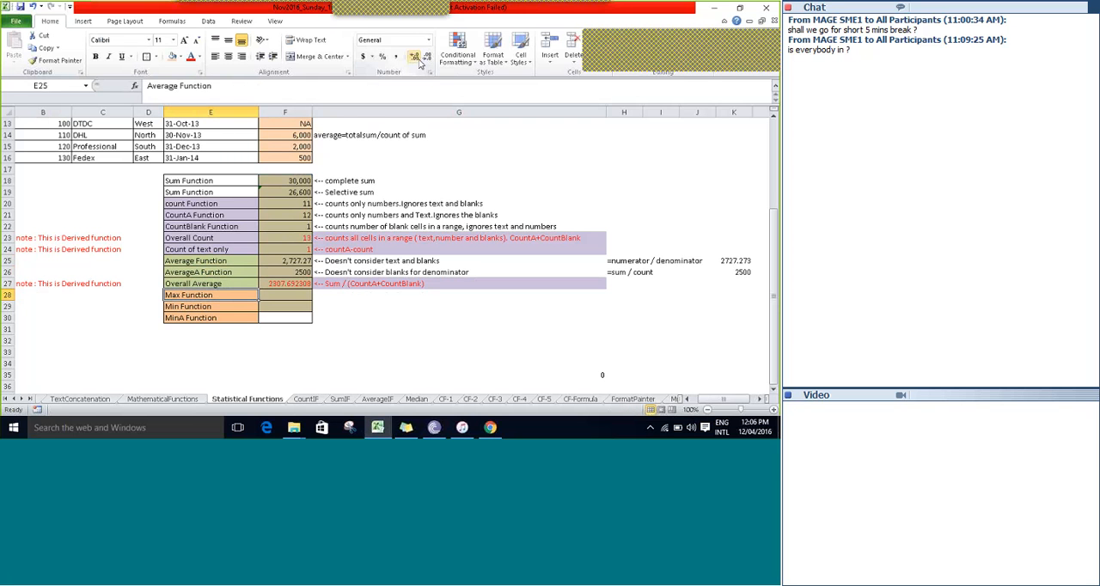
{"action": "key", "text": "shift+Down"}
{"action": "key", "text": "shift+Down"}
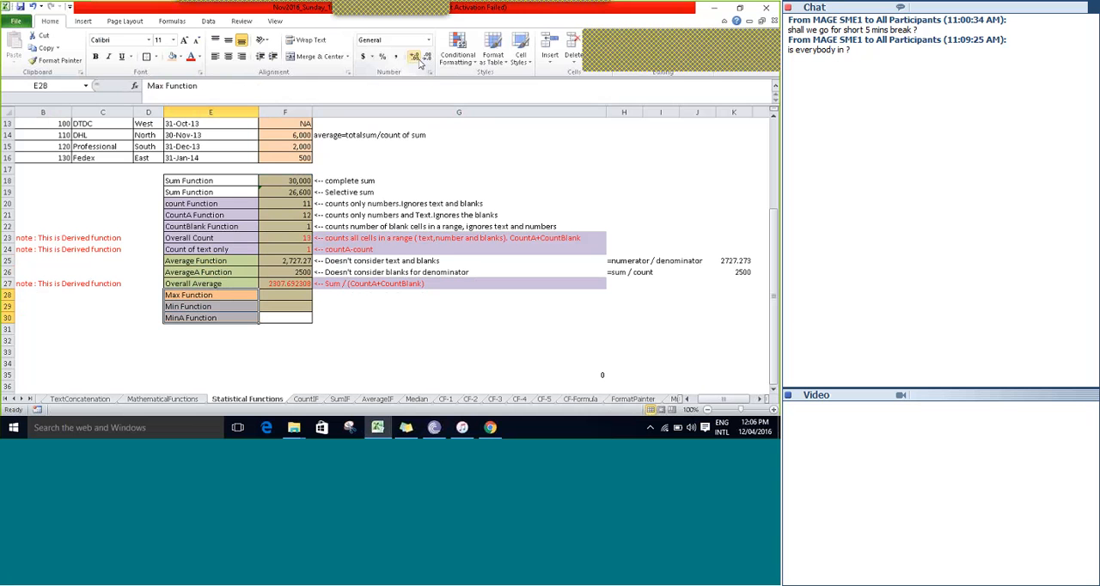
Enter a MAX formula in F28 over the sales amounts F4:F16.
{"action": "key", "text": "Right"}
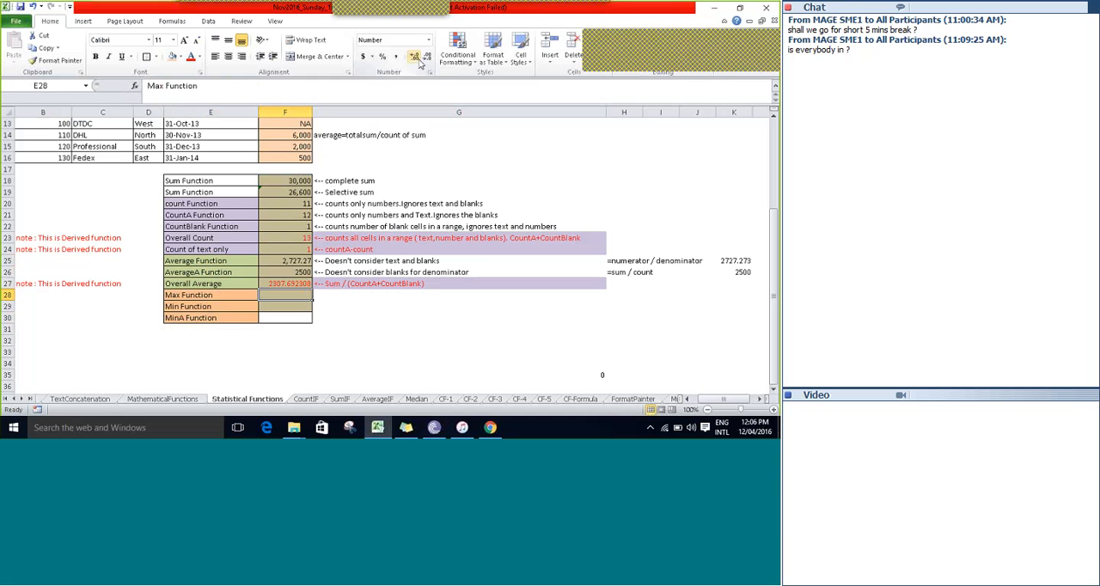
{"action": "type", "text": "=max"}
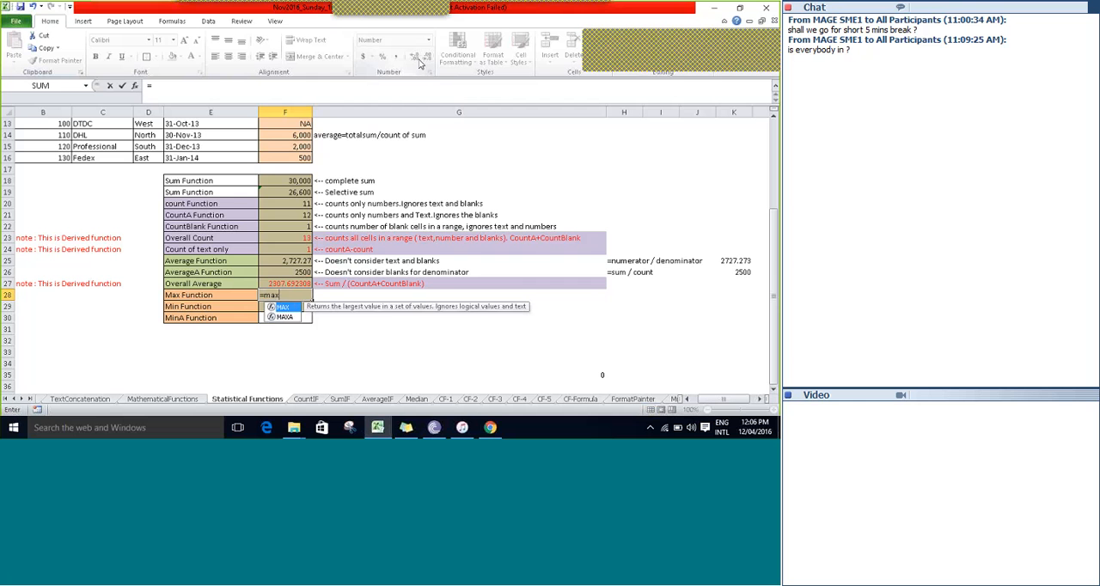
{"action": "key", "text": "Tab"}
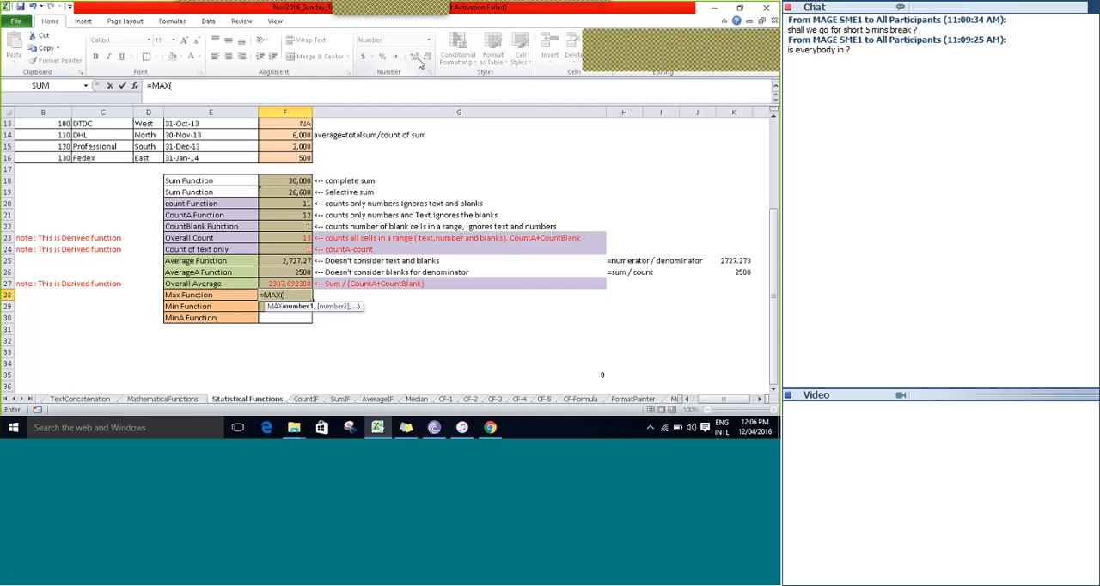
{"action": "key", "text": "Up"}
{"action": "key", "text": "Up"}
{"action": "key", "text": "Up"}
{"action": "key", "text": "Up"}
{"action": "key", "text": "Up"}
{"action": "key", "text": "Up"}
{"action": "key", "text": "Up"}
{"action": "key", "text": "Up"}
{"action": "key", "text": "Up"}
{"action": "key", "text": "Up"}
{"action": "key", "text": "Up"}
{"action": "key", "text": "Up"}
{"action": "key", "text": "Up"}
{"action": "key", "text": "Up"}
{"action": "key", "text": "Up"}
{"action": "key", "text": "Up"}
{"action": "key", "text": "Up"}
{"action": "key", "text": "Up"}
{"action": "key", "text": "Up"}
{"action": "key", "text": "Up"}
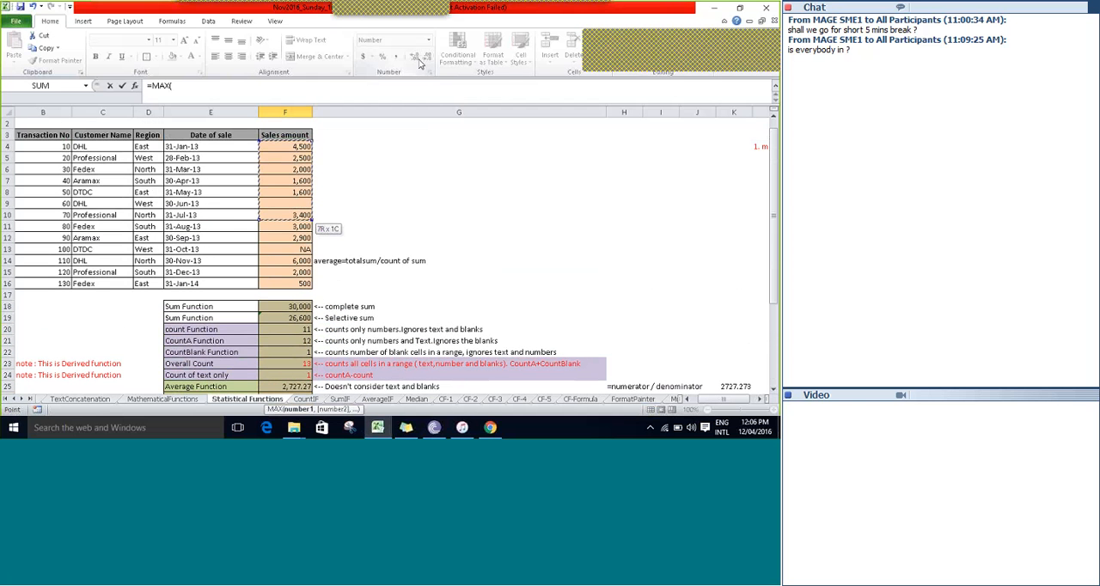
{"action": "key", "text": "shift+Down"}
{"action": "key", "text": "shift+Down"}
{"action": "key", "text": "shift+Down"}
{"action": "key", "text": "shift+Down"}
{"action": "key", "text": "shift+Down"}
{"action": "key", "text": "shift+Down"}
{"action": "key", "text": "shift+Down"}
{"action": "key", "text": "shift+Down"}
{"action": "key", "text": "shift+Down"}
{"action": "key", "text": "shift+Down"}
{"action": "key", "text": "shift+Down"}
{"action": "key", "text": "shift+Down"}
{"action": "key", "text": "Return"}
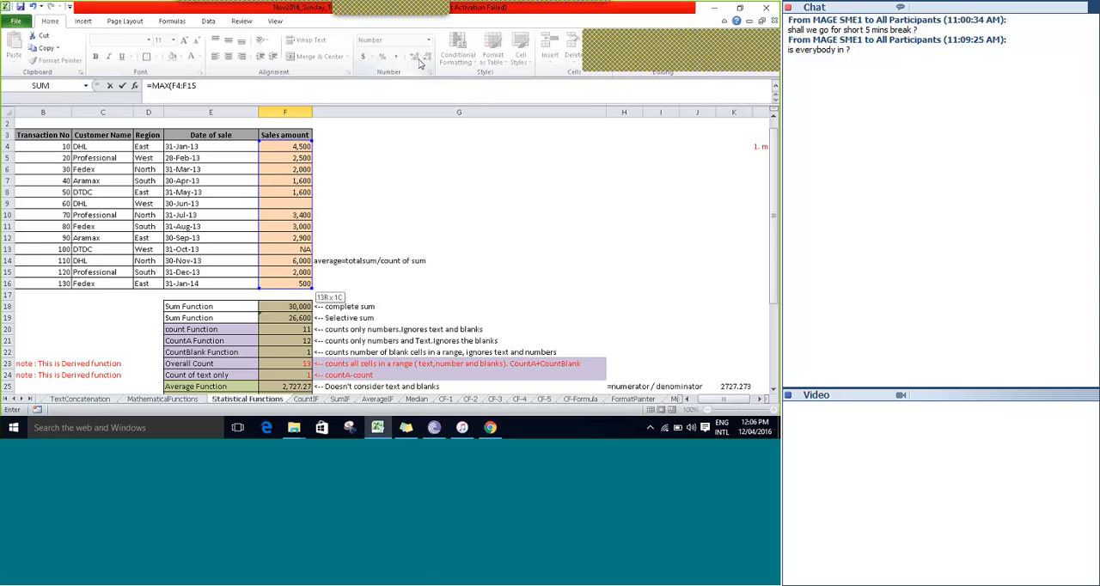
Examine the sales amounts from F4 downward to check which one is the largest.
{"action": "key", "text": "Up"}
{"action": "key", "text": "Up"}
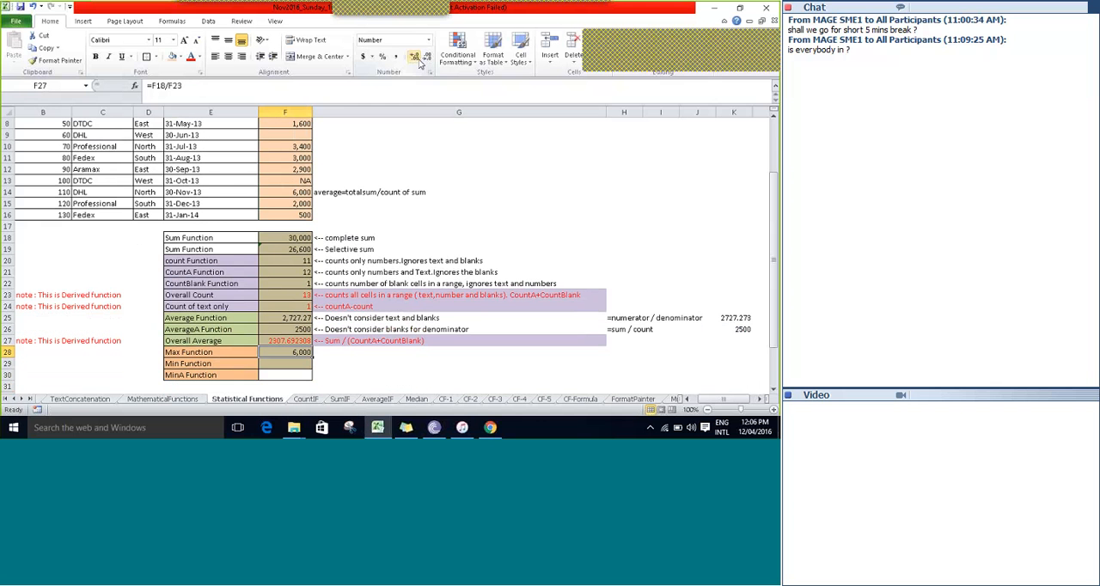
{"action": "key", "text": "Up"}
{"action": "key", "text": "Up"}
{"action": "key", "text": "Up"}
{"action": "key", "text": "Up"}
{"action": "key", "text": "Up"}
{"action": "key", "text": "Up"}
{"action": "key", "text": "Up"}
{"action": "key", "text": "Up"}
{"action": "key", "text": "Up"}
{"action": "key", "text": "Up"}
{"action": "key", "text": "Up"}
{"action": "key", "text": "Up"}
{"action": "key", "text": "Up"}
{"action": "key", "text": "Up"}
{"action": "key", "text": "Up"}
{"action": "key", "text": "Up"}
{"action": "key", "text": "Up"}
{"action": "key", "text": "Up"}
{"action": "key", "text": "Up"}
{"action": "key", "text": "Up"}
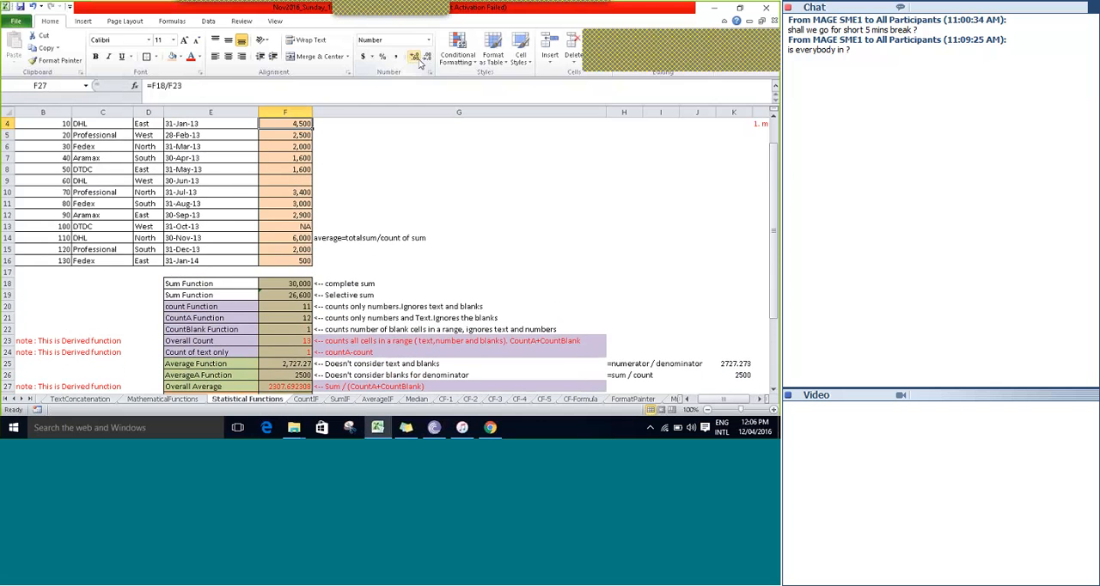
{"action": "key", "text": "shift+Down"}
{"action": "key", "text": "shift+Down"}
{"action": "key", "text": "shift+Down"}
{"action": "key", "text": "shift+Down"}
{"action": "key", "text": "shift+Down"}
{"action": "key", "text": "shift+Down"}
{"action": "key", "text": "shift+Down"}
{"action": "key", "text": "shift+Down"}
{"action": "key", "text": "shift+Down"}
{"action": "key", "text": "shift+Down"}
{"action": "key", "text": "shift+Down"}
{"action": "key", "text": "shift+Down"}
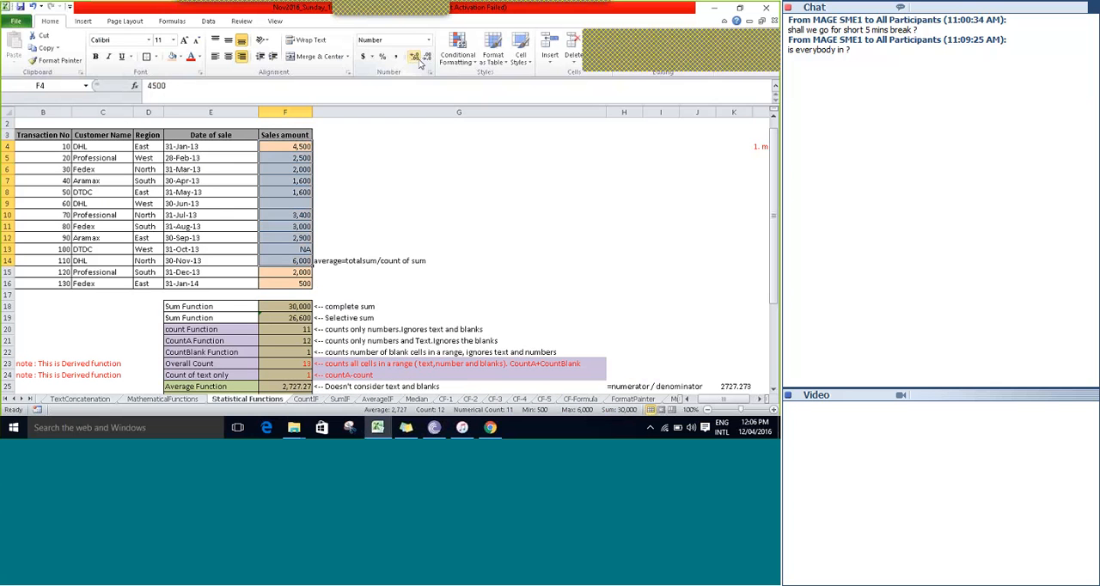
{"action": "key", "text": "Down"}
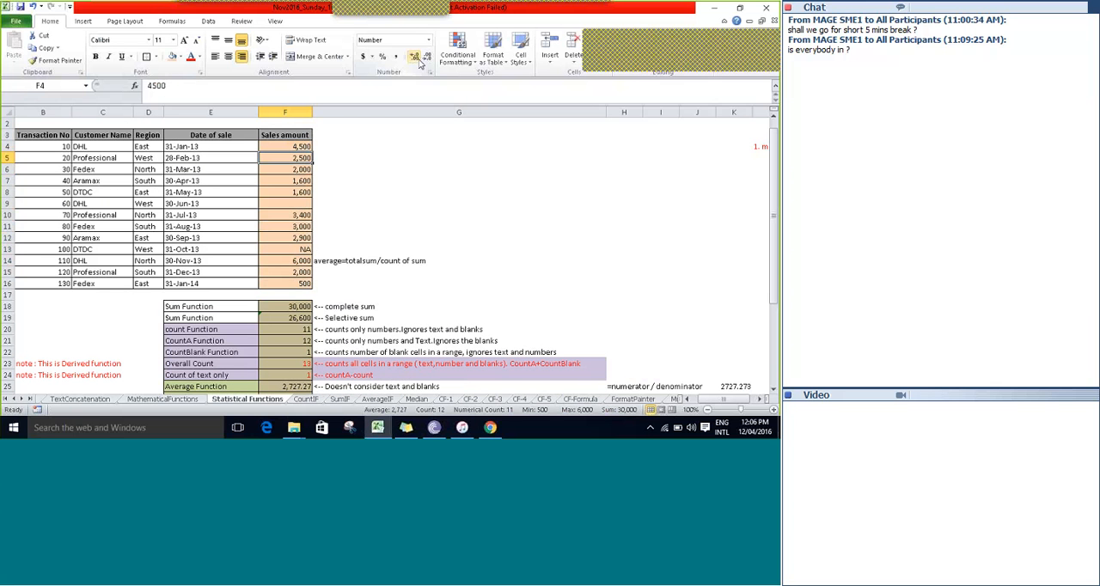
Enter the formula =MIN(F4:F16) in F29 for the Min Function row.
{"action": "key", "text": "Down"}
{"action": "key", "text": "Down"}
{"action": "key", "text": "Down"}
{"action": "key", "text": "Down"}
{"action": "key", "text": "Down"}
{"action": "key", "text": "Down"}
{"action": "key", "text": "Down"}
{"action": "key", "text": "Down"}
{"action": "key", "text": "Down"}
{"action": "key", "text": "Down"}
{"action": "key", "text": "Down"}
{"action": "key", "text": "Down"}
{"action": "key", "text": "Down"}
{"action": "key", "text": "Down"}
{"action": "key", "text": "Down"}
{"action": "key", "text": "Down"}
{"action": "key", "text": "Down"}
{"action": "key", "text": "Down"}
{"action": "key", "text": "Down"}
{"action": "key", "text": "Down"}
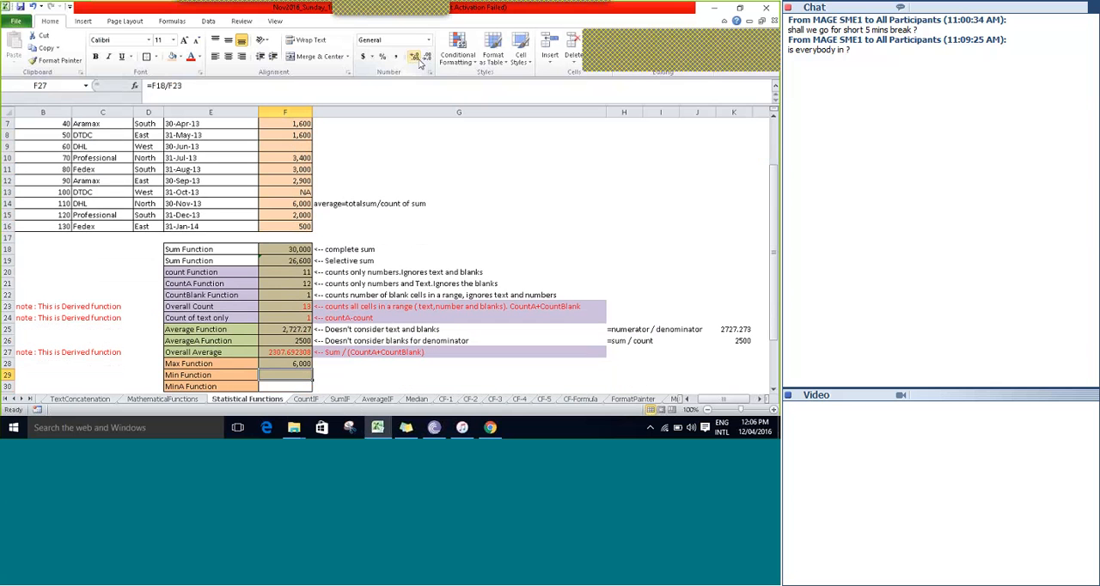
{"action": "type", "text": "=min"}
{"action": "key", "text": "Tab"}
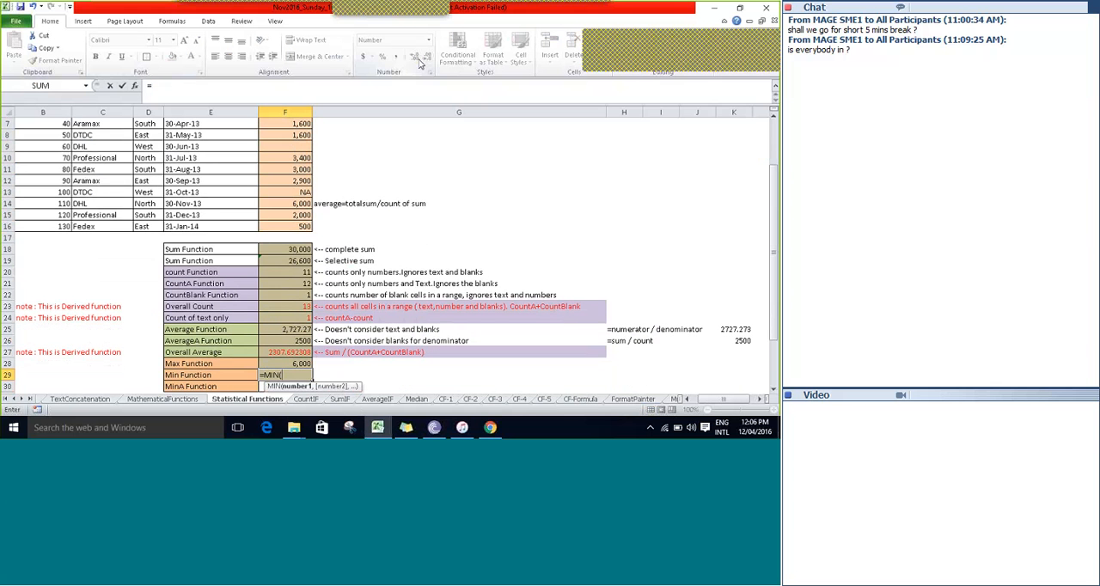
{"action": "key", "text": "Up"}
{"action": "key", "text": "Up"}
{"action": "key", "text": "Up"}
{"action": "key", "text": "Up"}
{"action": "key", "text": "Up"}
{"action": "key", "text": "Up"}
{"action": "key", "text": "Up"}
{"action": "key", "text": "Up"}
{"action": "key", "text": "Up"}
{"action": "key", "text": "Up"}
{"action": "key", "text": "Up"}
{"action": "key", "text": "Up"}
{"action": "key", "text": "Up"}
{"action": "key", "text": "shift+Up"}
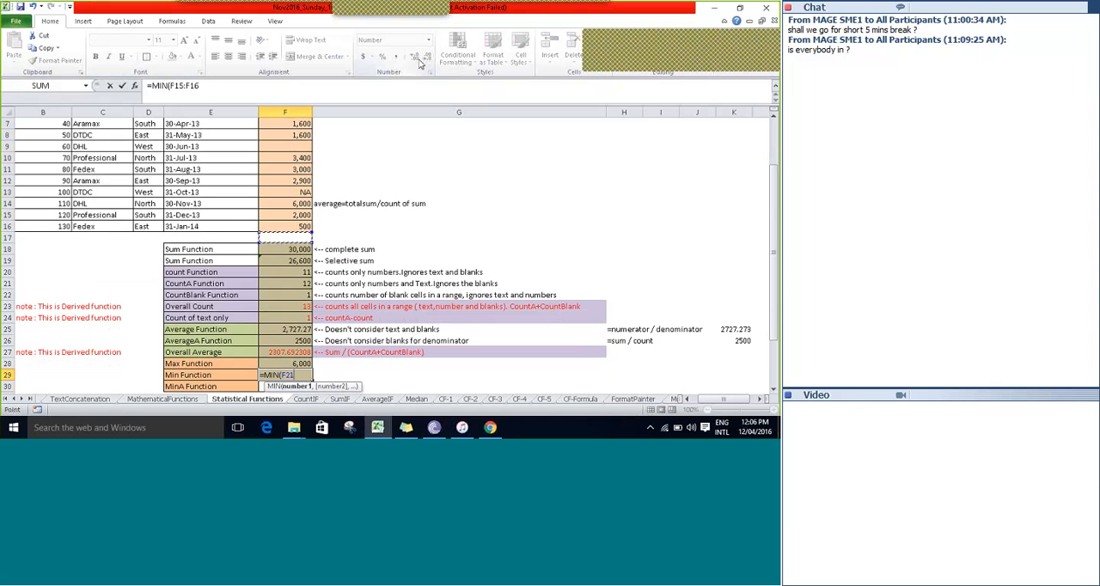
{"action": "key", "text": "shift+Up"}
{"action": "key", "text": "shift+Up"}
{"action": "key", "text": "shift+Up"}
{"action": "key", "text": "shift+Up"}
{"action": "key", "text": "shift+Up"}
{"action": "key", "text": "shift+Up"}
{"action": "key", "text": "shift+Up"}
{"action": "key", "text": "shift+Up"}
{"action": "key", "text": "shift+Up"}
{"action": "key", "text": "shift+Up"}
{"action": "key", "text": "shift+Up"}
{"action": "key", "text": "shift+Up"}
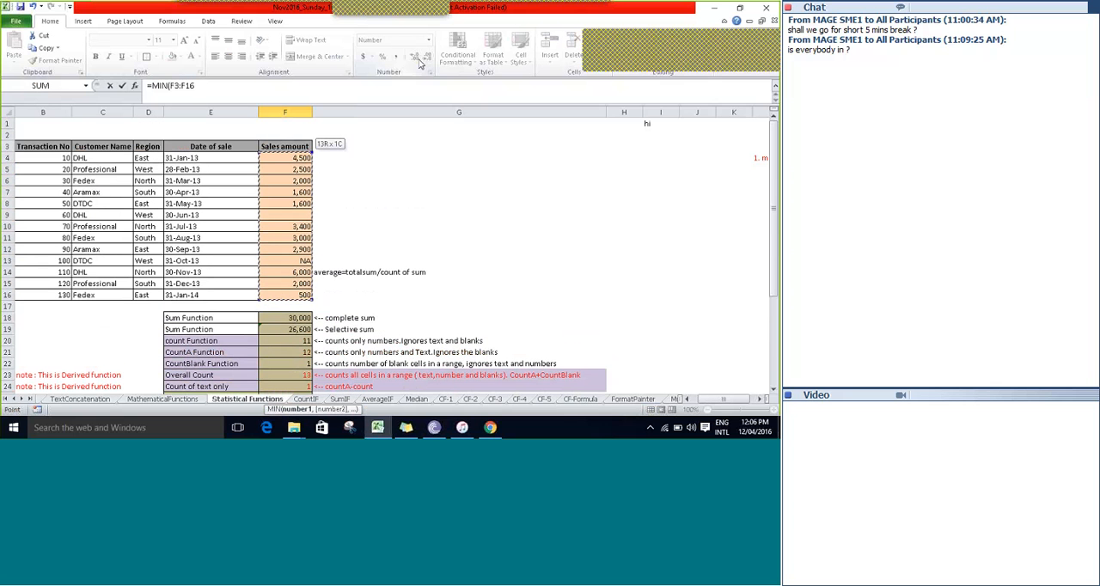
{"action": "key", "text": "shift+Down"}
{"action": "key", "text": "Return"}
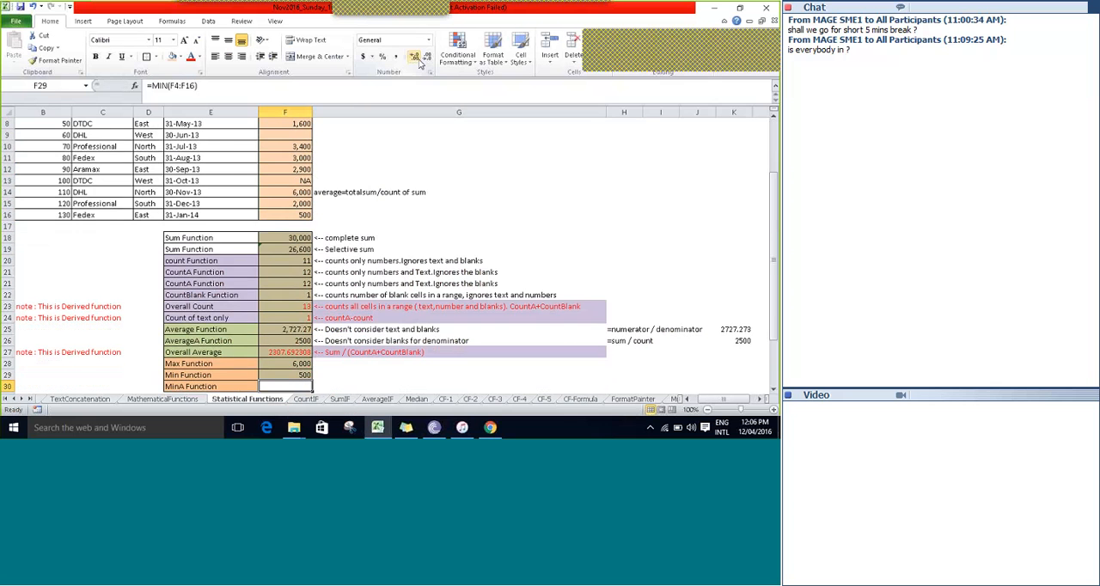
{"action": "key", "text": "Up"}
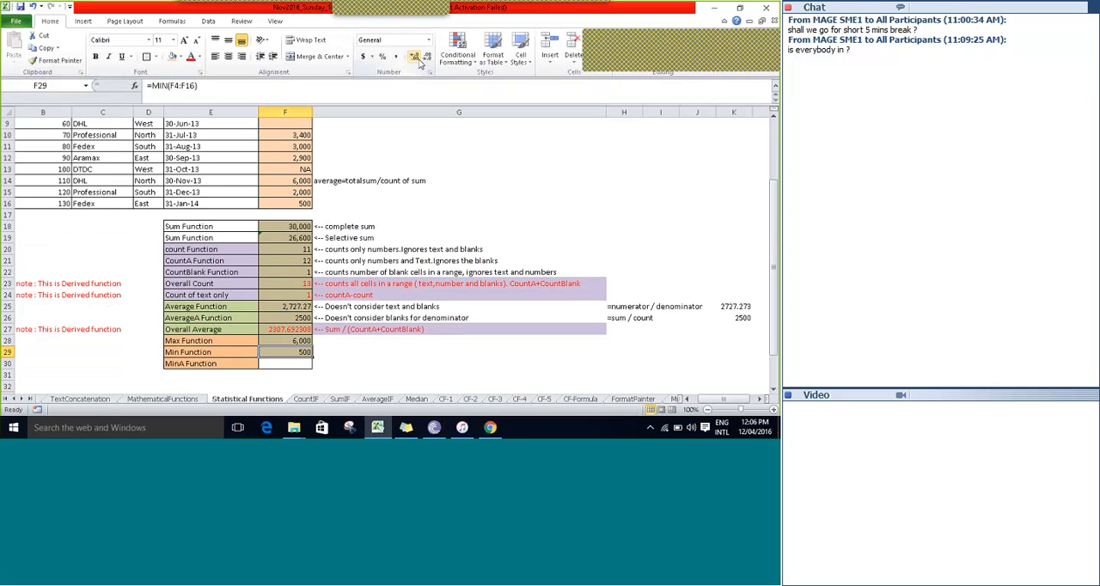
{"action": "left_click", "coordinate": [418, 60]}
Enter the formula =MINA(F4:F16) in F30 for the MinA Function row.
{"action": "key", "text": "Down"}
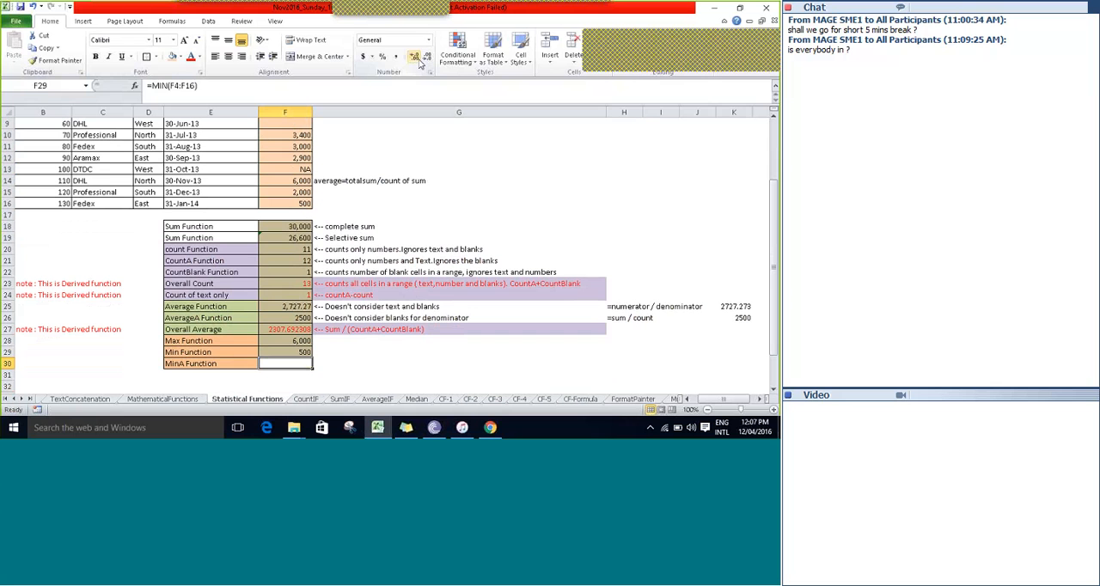
{"action": "type", "text": "=min"}
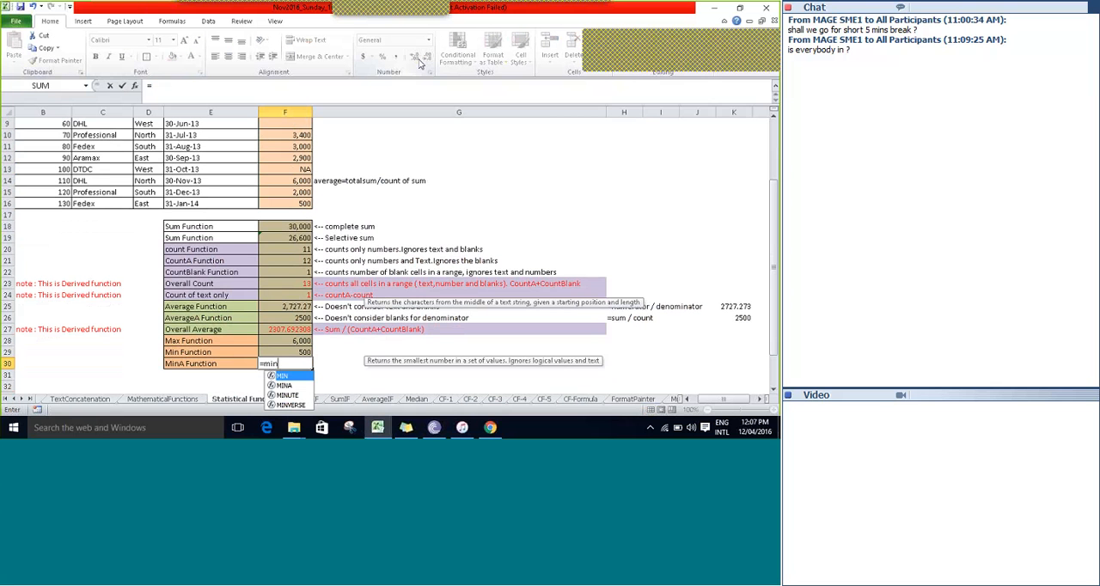
{"action": "key", "text": "Down"}
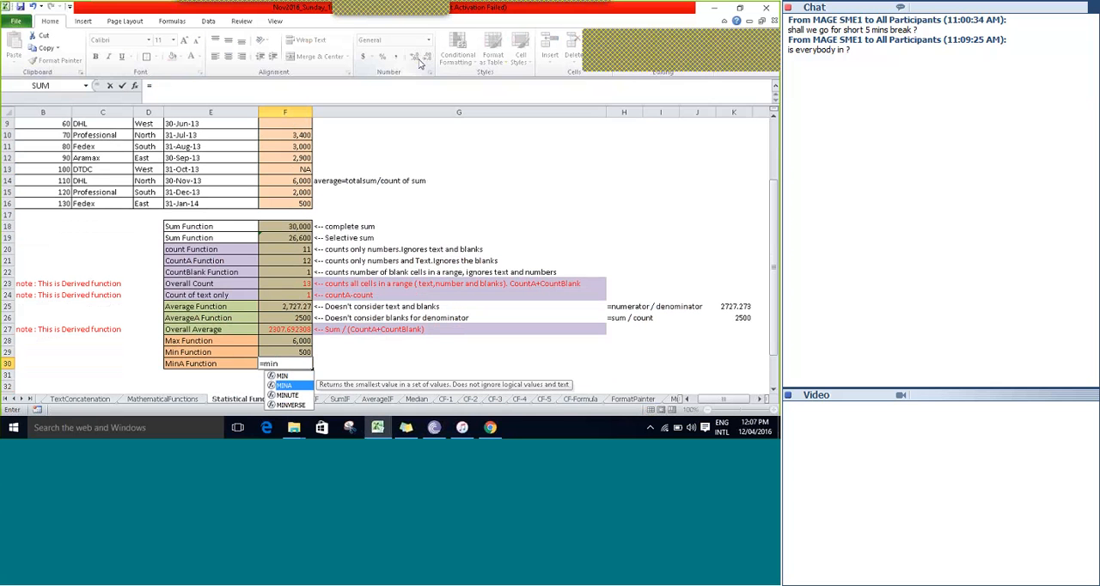
{"action": "key", "text": "Tab"}
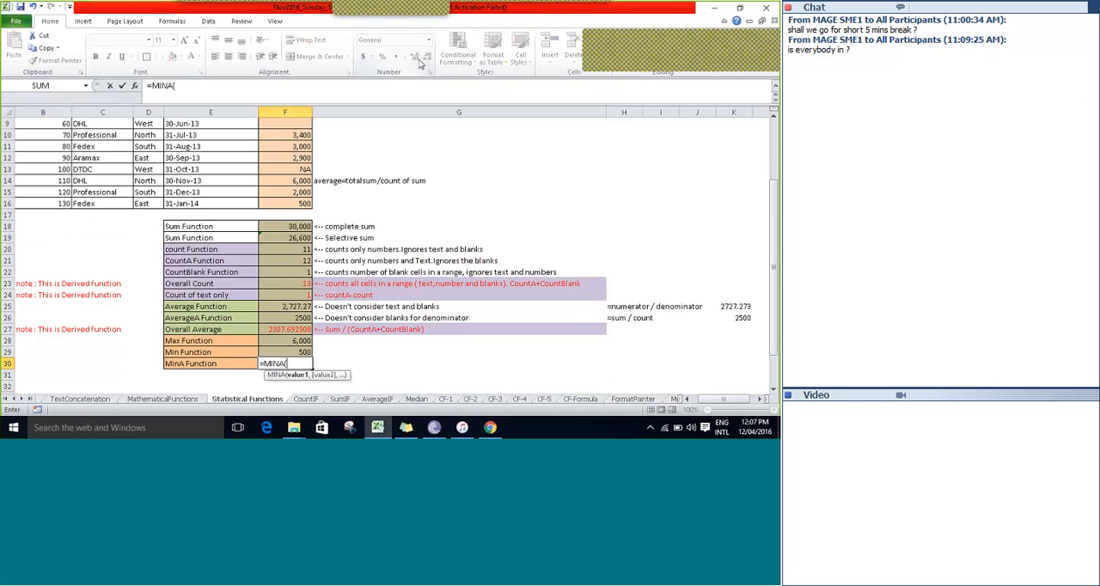
{"action": "key", "text": "Up"}
{"action": "key", "text": "Up"}
{"action": "key", "text": "Up"}
{"action": "key", "text": "Up"}
{"action": "key", "text": "Up"}
{"action": "key", "text": "Up"}
{"action": "key", "text": "Up"}
{"action": "key", "text": "Up"}
{"action": "key", "text": "Up"}
{"action": "key", "text": "Up"}
{"action": "key", "text": "Up"}
{"action": "key", "text": "Up"}
{"action": "key", "text": "Up"}
{"action": "key", "text": "Up"}
{"action": "key", "text": "Up"}
{"action": "key", "text": "Up"}
{"action": "key", "text": "Up"}
{"action": "key", "text": "Up"}
{"action": "key", "text": "Up"}
{"action": "key", "text": "Up"}
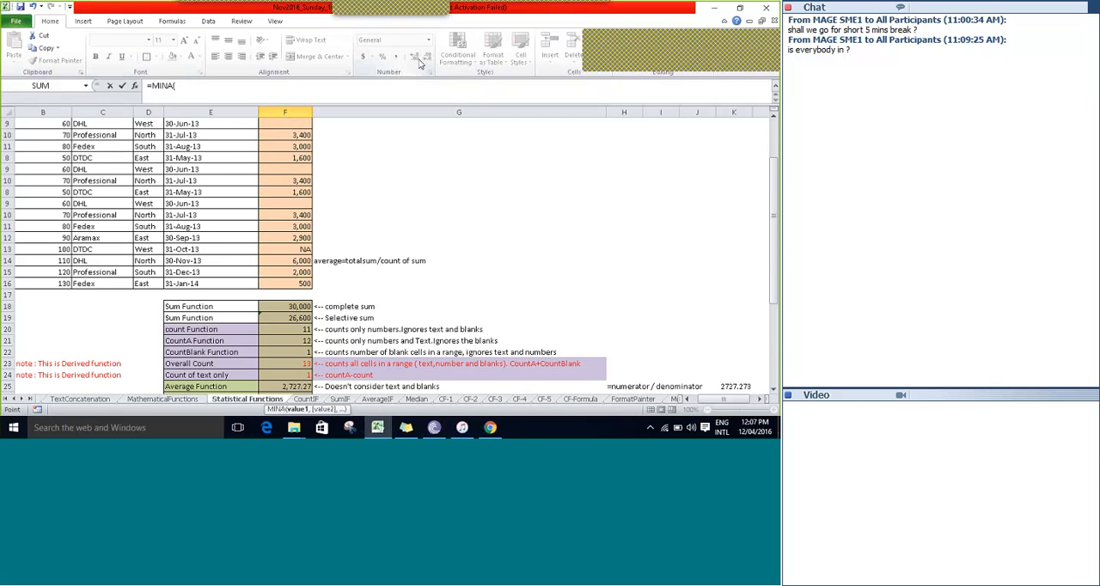
{"action": "key", "text": "Up"}
{"action": "key", "text": "Up"}
{"action": "key", "text": "Up"}
{"action": "key", "text": "shift+Down"}
{"action": "key", "text": "shift+Down"}
{"action": "key", "text": "shift+Down"}
{"action": "key", "text": "shift+Down"}
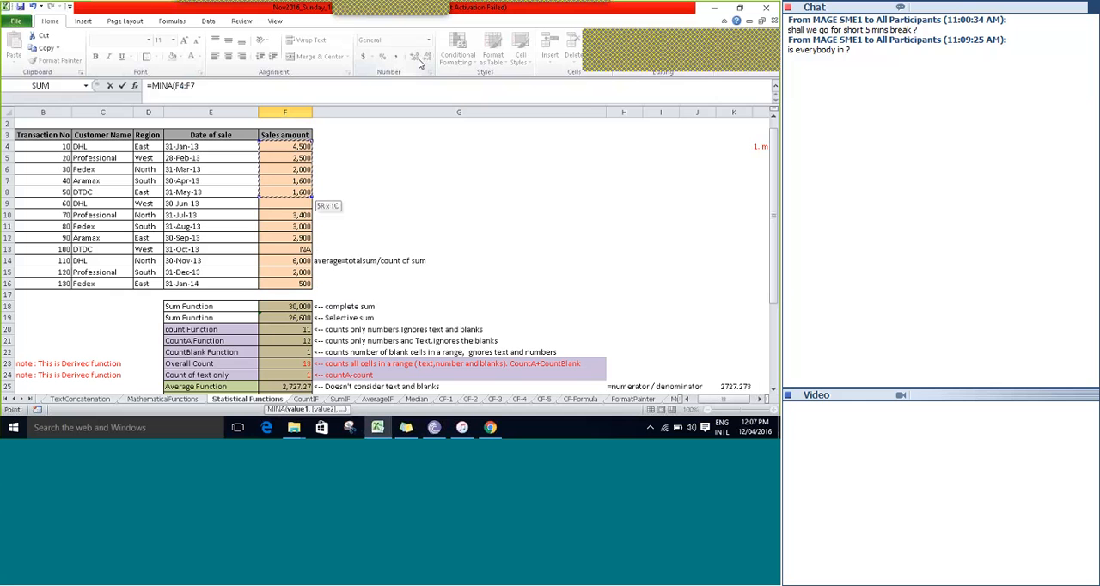
{"action": "key", "text": "shift+Down"}
{"action": "key", "text": "shift+Down"}
{"action": "key", "text": "shift+Down"}
{"action": "key", "text": "shift+Down"}
{"action": "key", "text": "shift+Down"}
{"action": "key", "text": "shift+Down"}
{"action": "key", "text": "shift+Down"}
{"action": "key", "text": "shift+Down"}
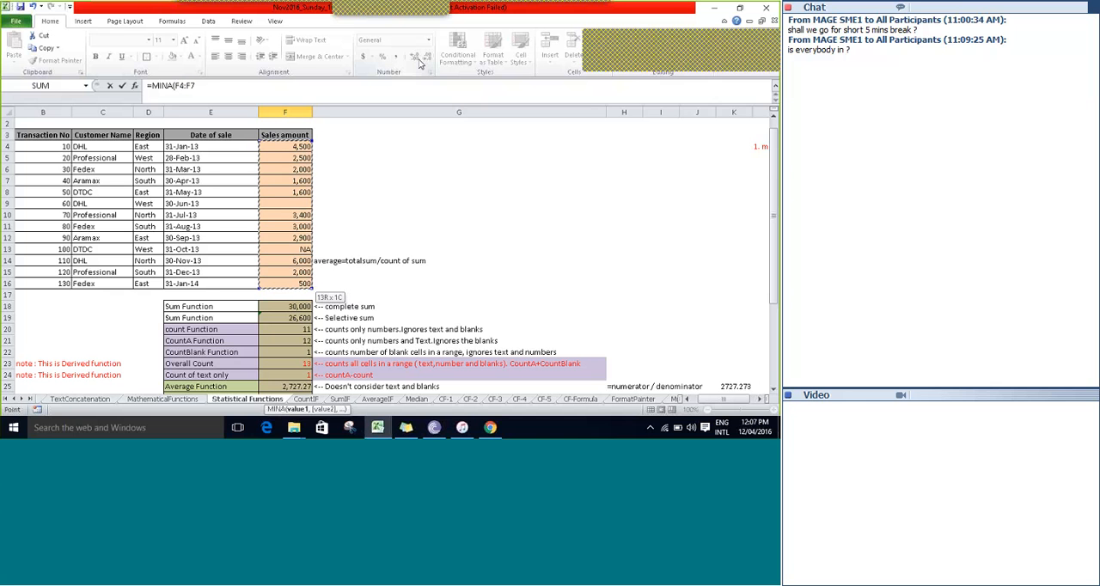
{"action": "type", "text": ")"}
{"action": "key", "text": "Tab"}
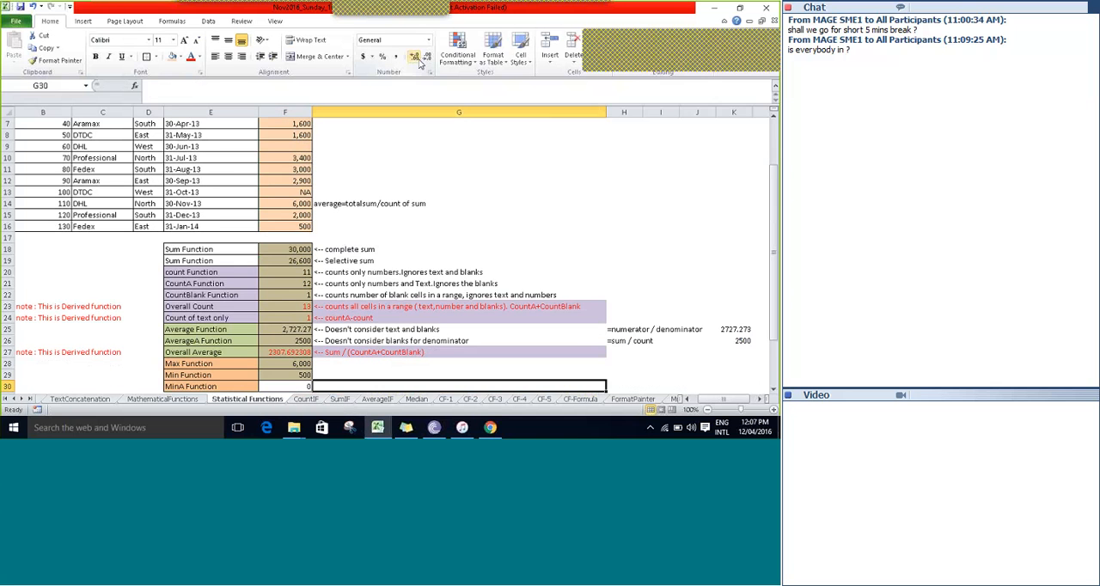
Check the MinA formula in F30 against the Min formula in F29 and the text entry NA in F13.
{"action": "key", "text": "Left"}
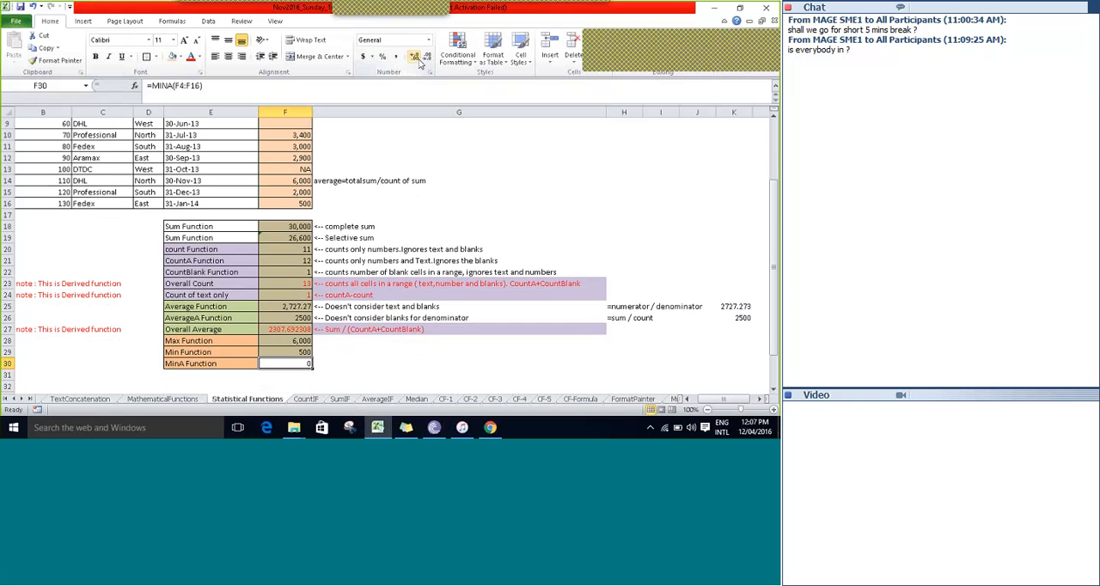
{"action": "key", "text": "Up"}
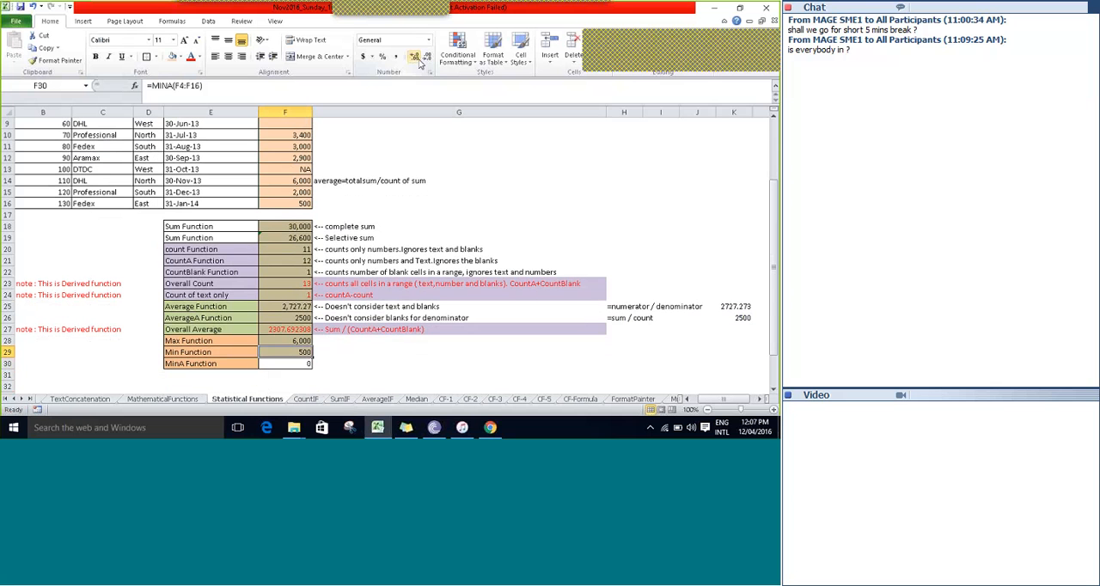
{"action": "key", "text": "Down"}
{"action": "key", "text": "Up"}
{"action": "key", "text": "Up"}
{"action": "key", "text": "Up"}
{"action": "key", "text": "Up"}
{"action": "key", "text": "Up"}
{"action": "key", "text": "Up"}
{"action": "key", "text": "Up"}
{"action": "key", "text": "Up"}
{"action": "key", "text": "Up"}
{"action": "key", "text": "Up"}
{"action": "key", "text": "Up"}
{"action": "key", "text": "Up"}
{"action": "key", "text": "Up"}
{"action": "key", "text": "Up"}
{"action": "key", "text": "Up"}
{"action": "key", "text": "Up"}
{"action": "key", "text": "Up"}
{"action": "key", "text": "Up"}
{"action": "key", "text": "Up"}
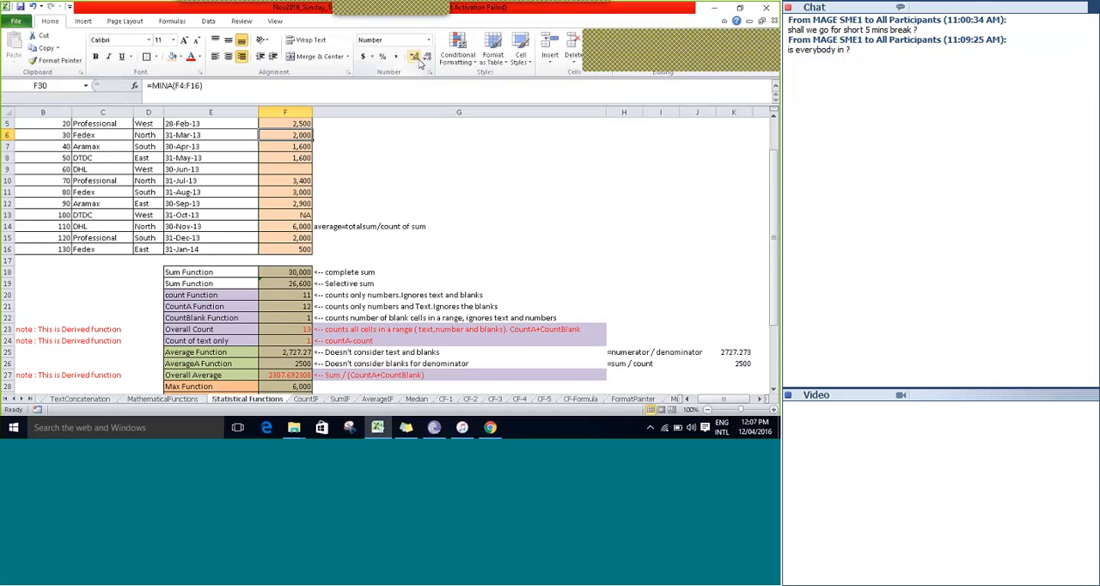
{"action": "key", "text": "Down"}
{"action": "key", "text": "Down"}
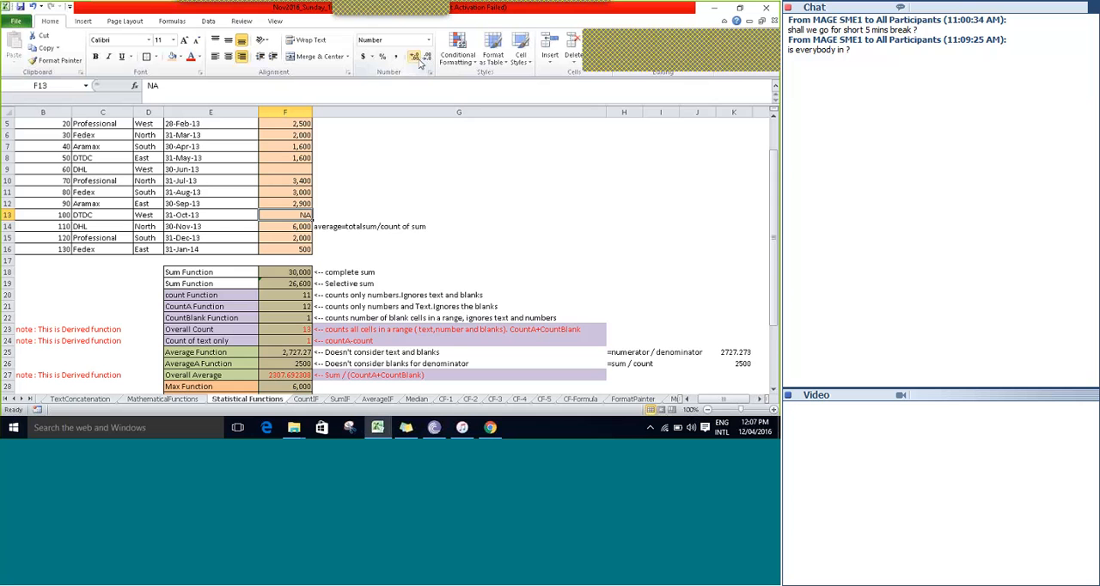
Compare the Min and MinA results in F29 and F30 once more.
{"action": "key", "text": "Down"}
{"action": "key", "text": "Down"}
{"action": "key", "text": "Down"}
{"action": "key", "text": "Down"}
{"action": "key", "text": "Down"}
{"action": "key", "text": "Down"}
{"action": "key", "text": "Down"}
{"action": "key", "text": "Down"}
{"action": "key", "text": "Down"}
{"action": "key", "text": "Down"}
{"action": "key", "text": "Down"}
{"action": "key", "text": "Down"}
{"action": "key", "text": "Down"}
{"action": "key", "text": "Down"}
{"action": "key", "text": "Down"}
{"action": "key", "text": "Down"}
{"action": "key", "text": "Down"}
{"action": "key", "text": "Down"}
{"action": "key", "text": "Down"}
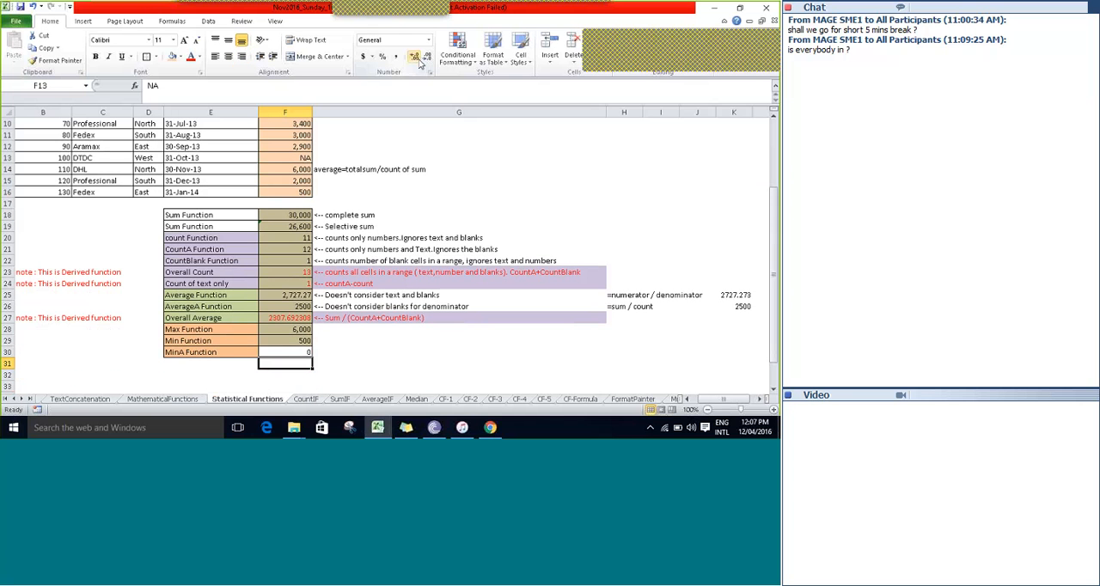
{"action": "key", "text": "Up"}
{"action": "key", "text": "Up"}
{"action": "key", "text": "Down"}
{"action": "key", "text": "Right"}
{"action": "key", "text": "Down"}
{"action": "key", "text": "Down"}
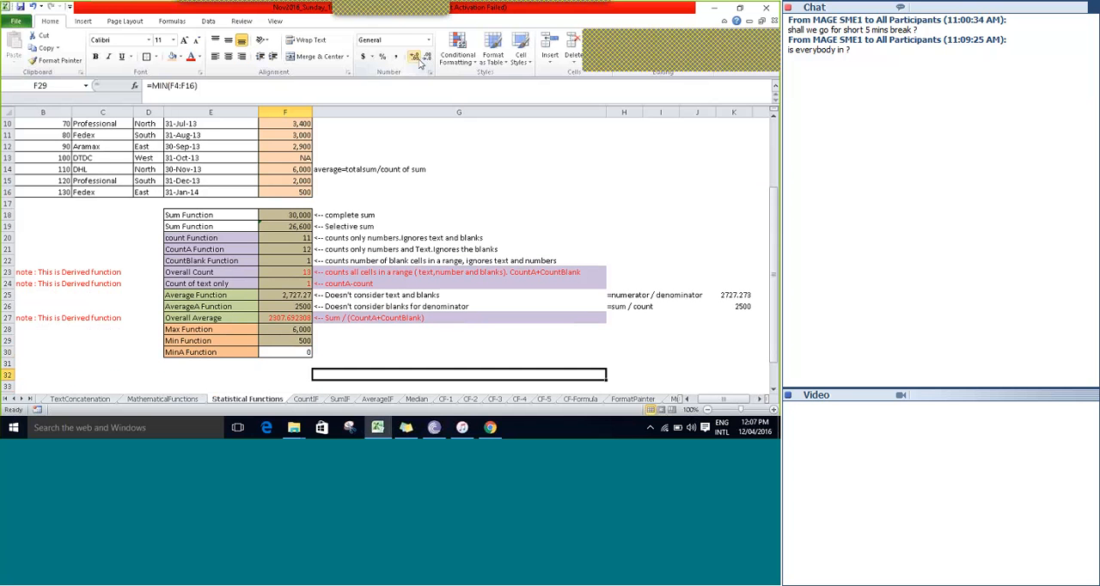
Enter the note "assigns value of a text as 0" in G30 beside the MinA Function row and save the workbook.
{"action": "key", "text": "Down"}
{"action": "key", "text": "Down"}
{"action": "key", "text": "Down"}
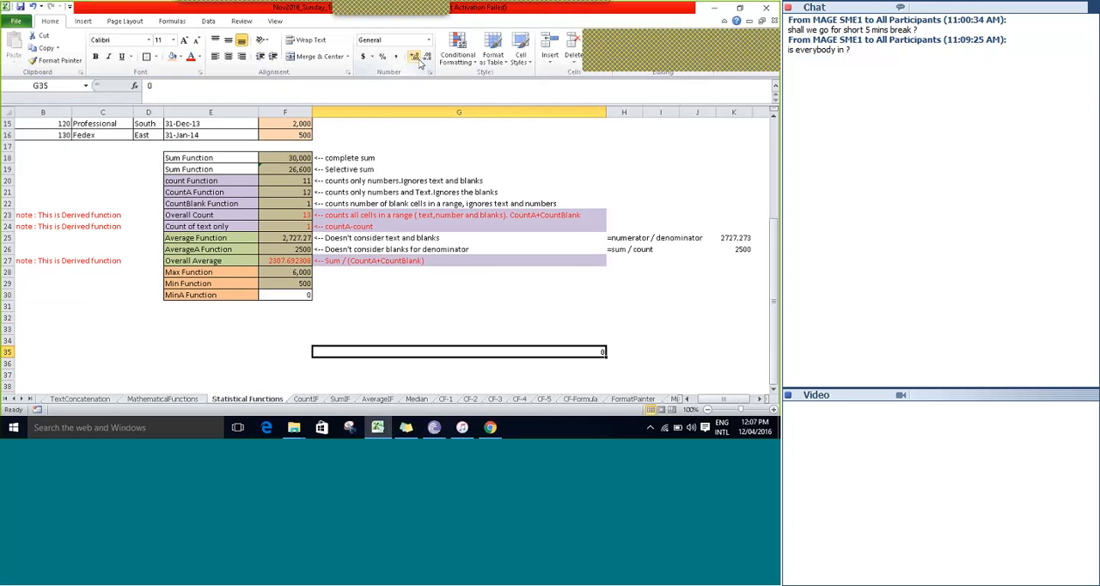
{"action": "key", "text": "ctrl+Down"}
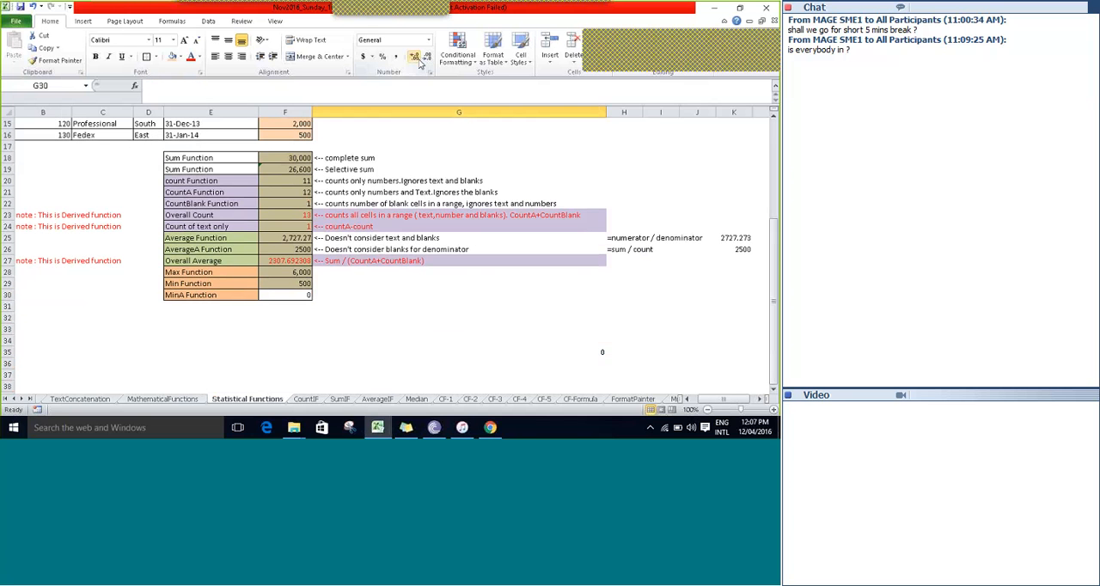
{"action": "type", "text": "a"}
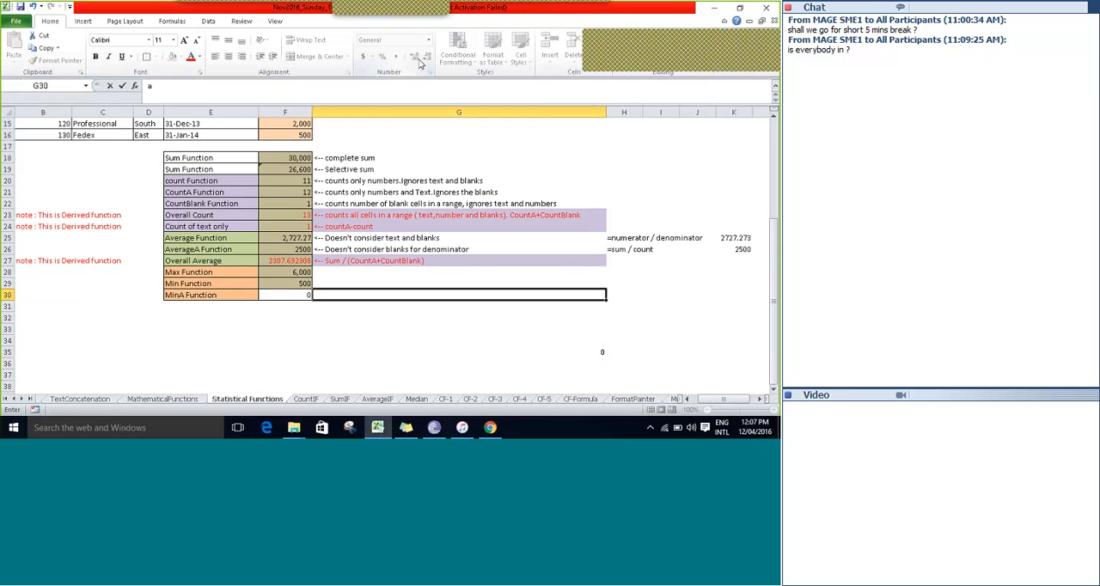
{"action": "type", "text": "ssings"}
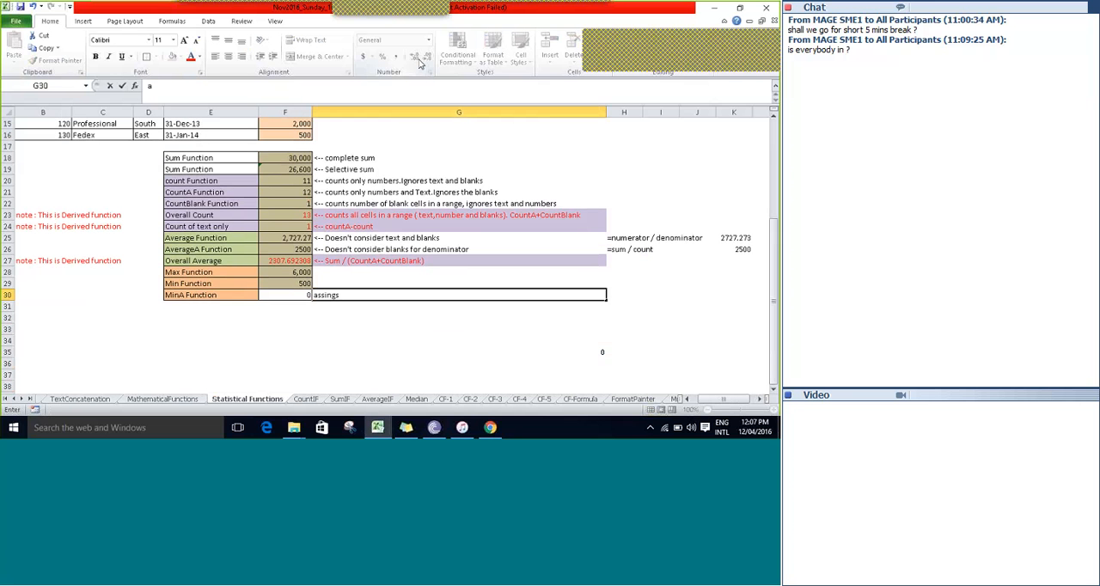
{"action": "type", "text": "ssigns value of a text a"}
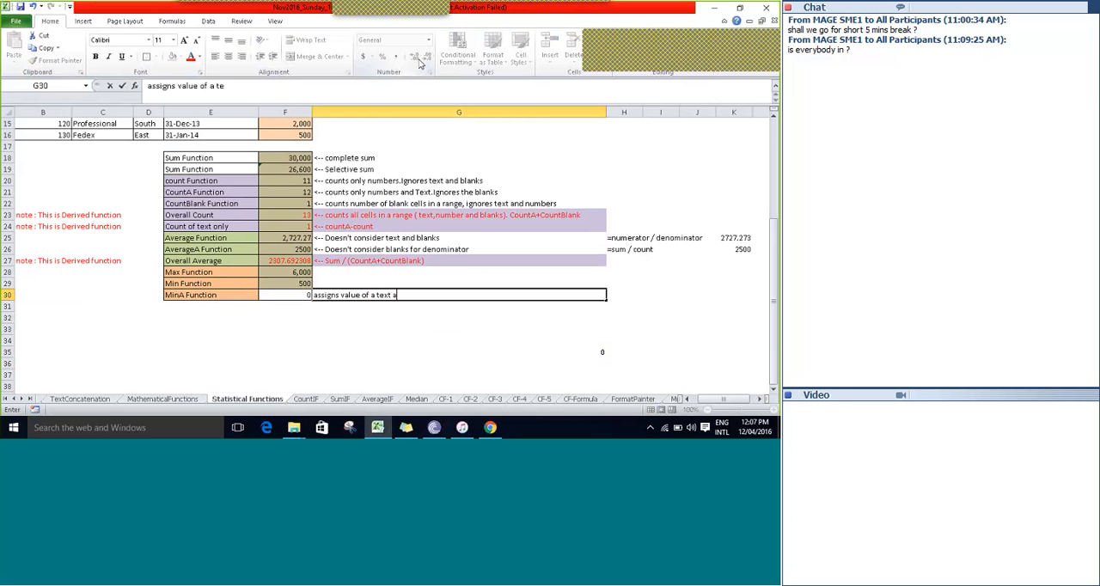
{"action": "type", "text": "s 0"}
{"action": "key", "text": "ctrl+s"}
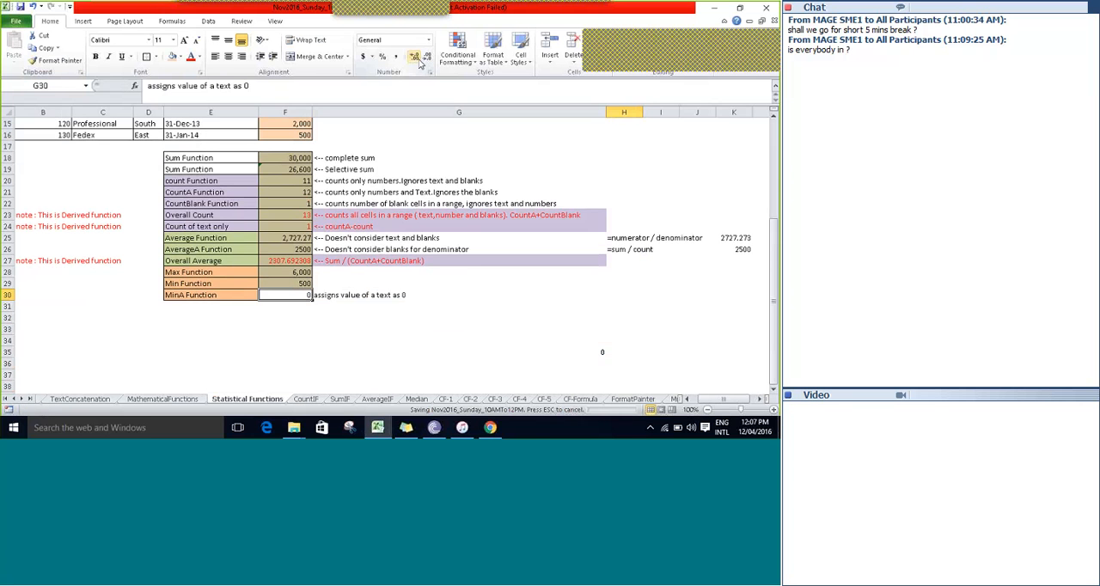
Review the full list of statistical functions in E18:E30, from Sum Function to MinA Function.
{"action": "key", "text": "Left"}
{"action": "key", "text": "Left"}
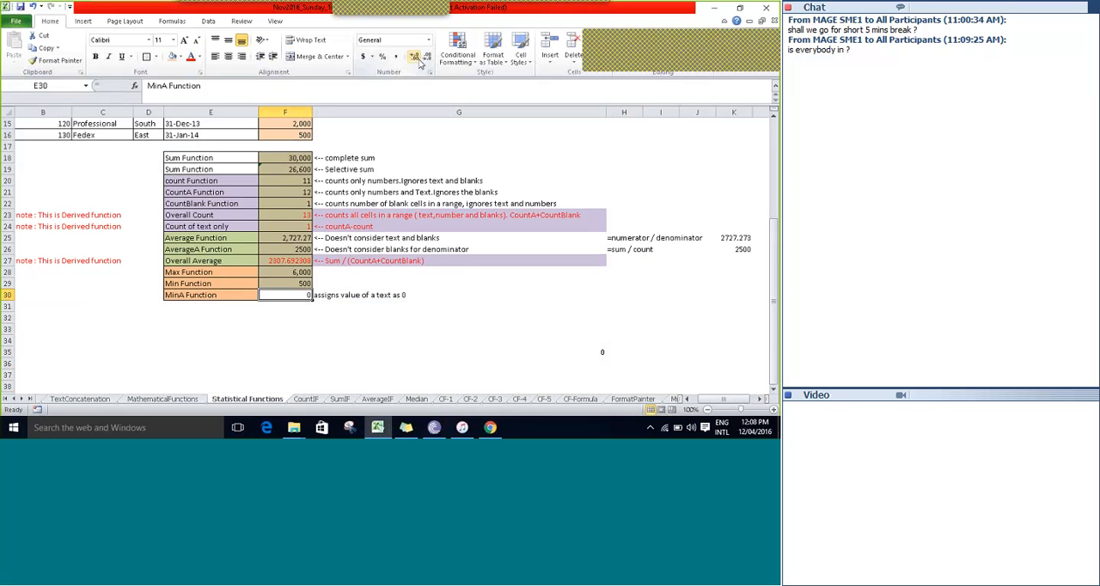
{"action": "key", "text": "Right"}
{"action": "key", "text": "Up"}
{"action": "key", "text": "Up"}
{"action": "key", "text": "Up"}
{"action": "key", "text": "Up"}
{"action": "key", "text": "Up"}
{"action": "key", "text": "Up"}
{"action": "key", "text": "Up"}
{"action": "key", "text": "Up"}
{"action": "key", "text": "Up"}
{"action": "key", "text": "Up"}
{"action": "key", "text": "Up"}
{"action": "key", "text": "Up"}
{"action": "key", "text": "Up"}
{"action": "key", "text": "Up"}
{"action": "key", "text": "Up"}
{"action": "key", "text": "Up"}
{"action": "key", "text": "Up"}
{"action": "key", "text": "Up"}
{"action": "key", "text": "Up"}
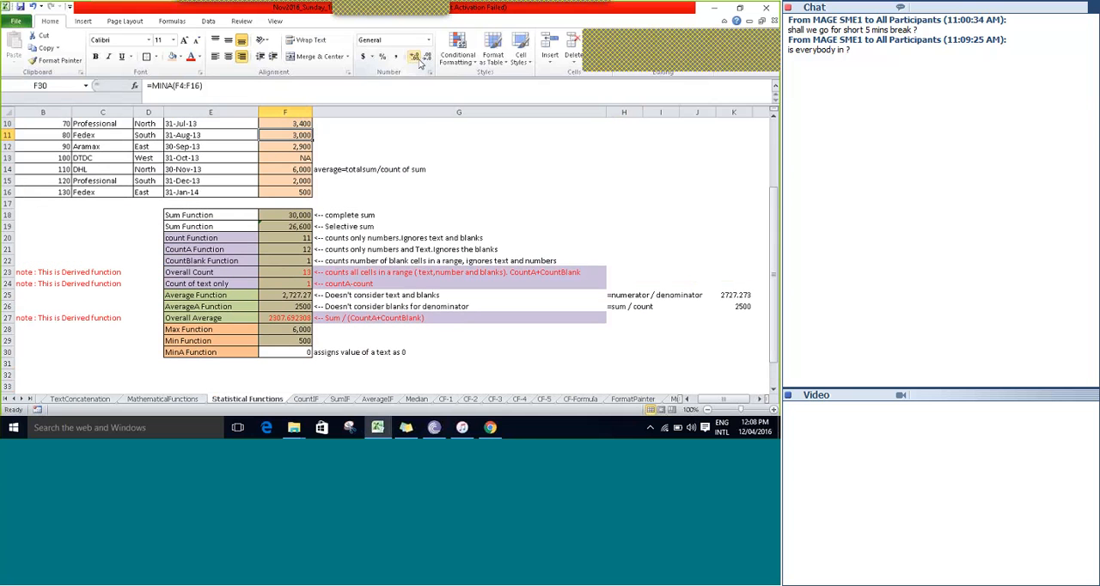
{"action": "key", "text": "Down"}
{"action": "key", "text": "Down"}
{"action": "key", "text": "Down"}
{"action": "key", "text": "Down"}
{"action": "key", "text": "Down"}
{"action": "key", "text": "Down"}
{"action": "key", "text": "Left"}
{"action": "key", "text": "Down"}
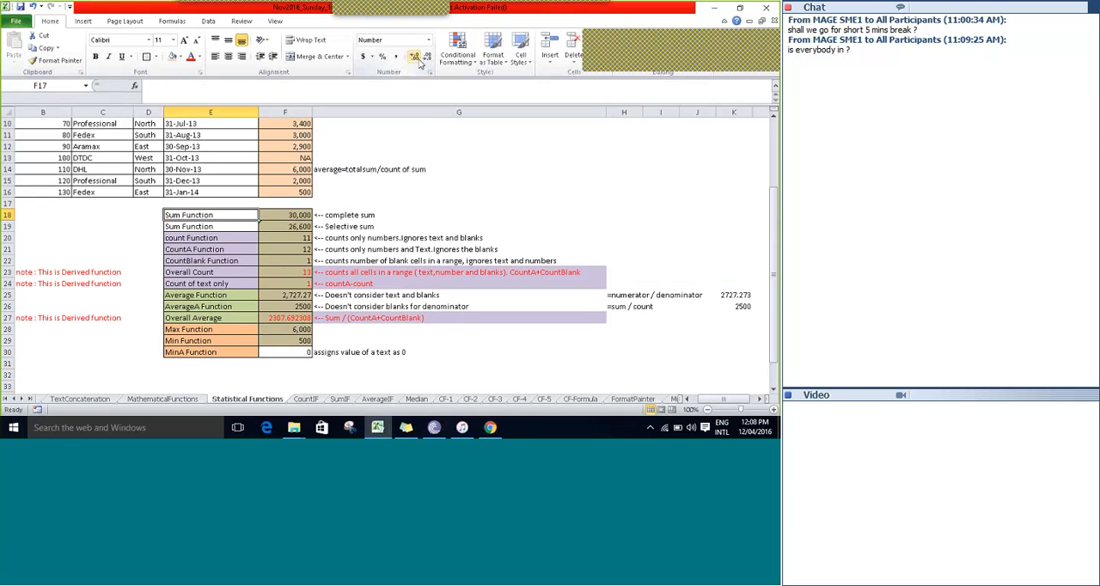
{"action": "key", "text": "shift+Down"}
{"action": "key", "text": "shift+Down"}
{"action": "key", "text": "shift+Down"}
{"action": "key", "text": "shift+Down"}
{"action": "key", "text": "shift+Down"}
{"action": "key", "text": "shift+Down"}
{"action": "key", "text": "shift+Down"}
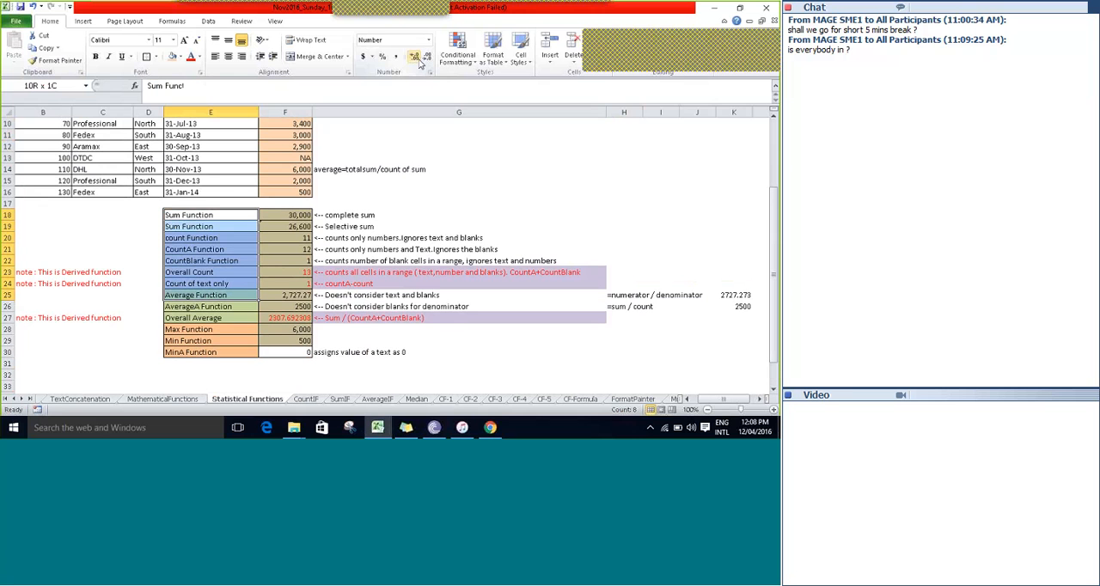
{"action": "key", "text": "shift+Down"}
{"action": "key", "text": "shift+Down"}
{"action": "key", "text": "shift+Down"}
{"action": "key", "text": "shift+Down"}
{"action": "key", "text": "shift+Down"}
{"action": "key", "text": "shift+Down"}
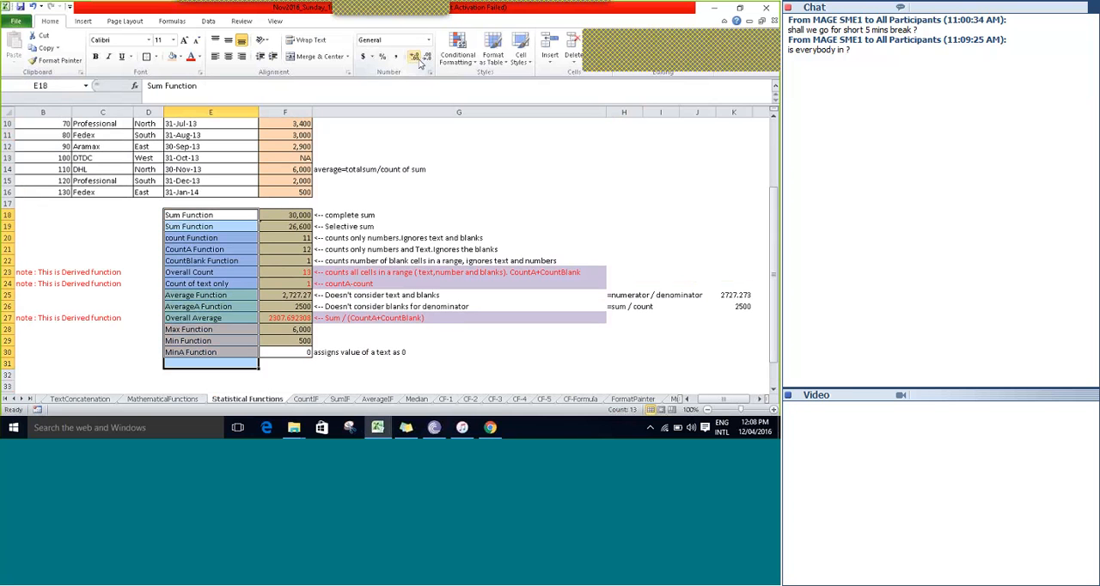
{"action": "key", "text": "shift+Up"}
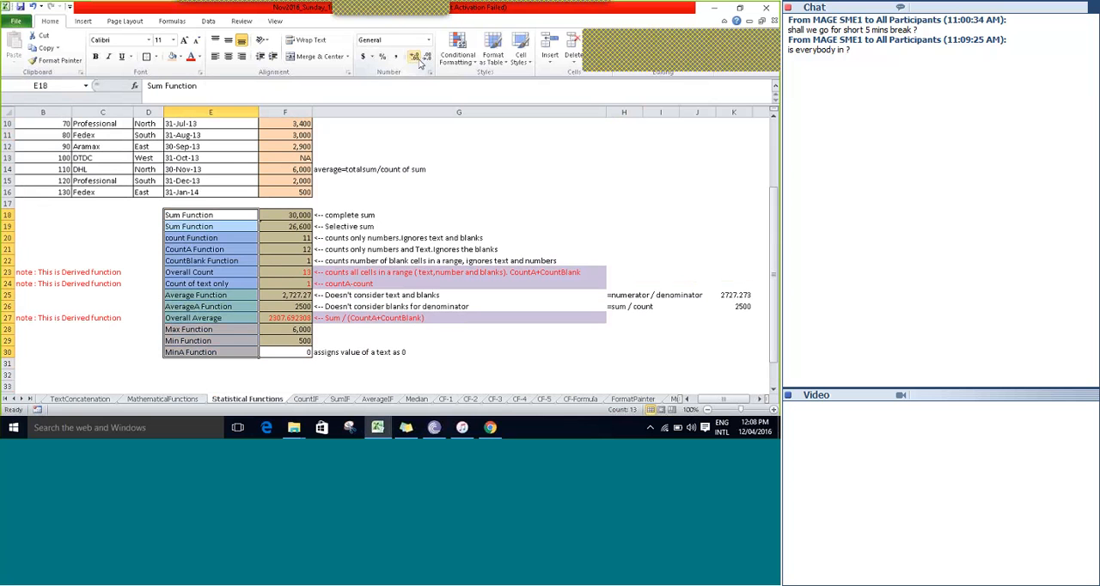
{"action": "key", "text": "shift+Up"}
{"action": "key", "text": "shift+Up"}
{"action": "key", "text": "shift+Up"}
{"action": "key", "text": "shift+Up"}
{"action": "key", "text": "shift+Up"}
{"action": "key", "text": "shift+Up"}
{"action": "key", "text": "shift+Up"}
{"action": "key", "text": "shift+Up"}
{"action": "key", "text": "shift+Up"}
{"action": "key", "text": "shift+Up"}
{"action": "key", "text": "shift+Up"}
Go over the group of count functions in column E, starting at E20.
{"action": "key", "text": "Down"}
{"action": "key", "text": "shift+Down"}
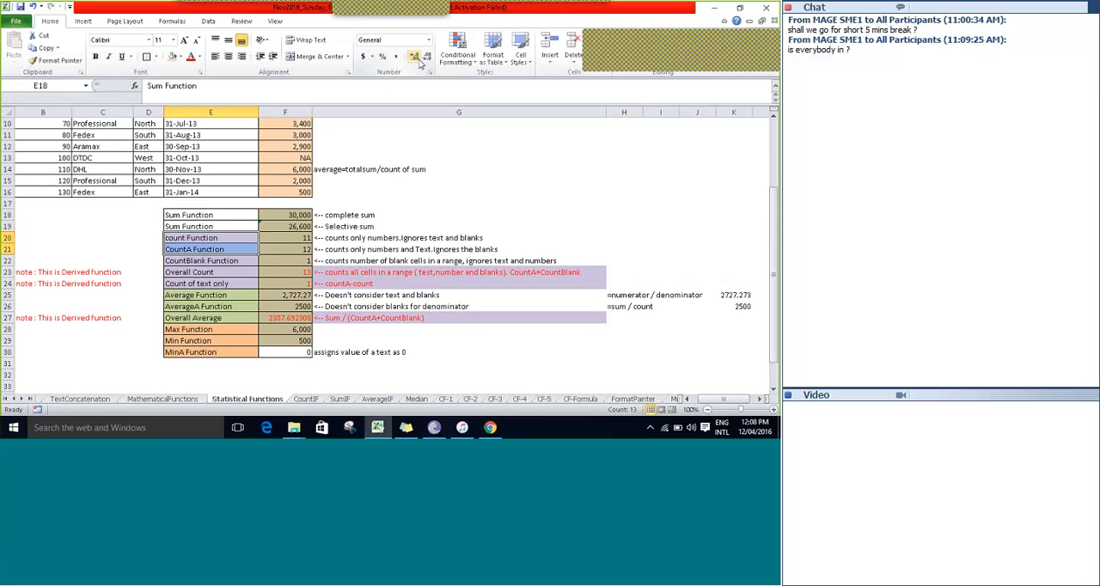
{"action": "key", "text": "shift+Down"}
{"action": "key", "text": "shift+Down"}
{"action": "key", "text": "shift+Down"}
{"action": "key", "text": "shift+Down"}
{"action": "key", "text": "shift+Up"}
{"action": "key", "text": "shift+Up"}
{"action": "key", "text": "shift+Up"}
{"action": "key", "text": "shift+Up"}
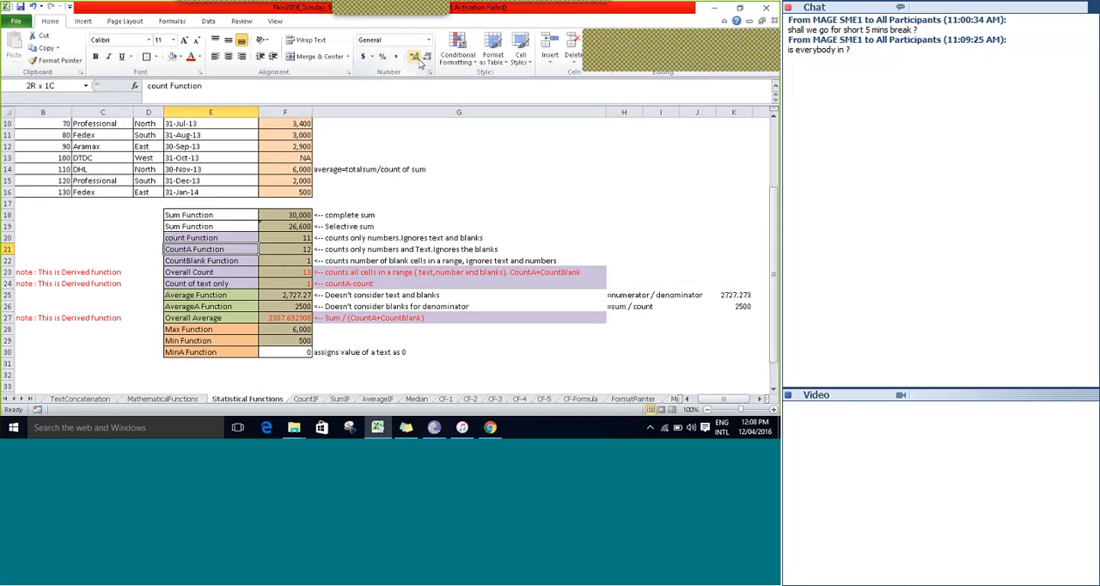
Go over the average functions in E25:E27 and the Max, Min and MinA functions in E28:E30.
{"action": "key", "text": "Down"}
{"action": "key", "text": "Down"}
{"action": "key", "text": "Down"}
{"action": "key", "text": "Down"}
{"action": "key", "text": "Down"}
{"action": "key", "text": "shift+Down"}
{"action": "key", "text": "shift+Down"}
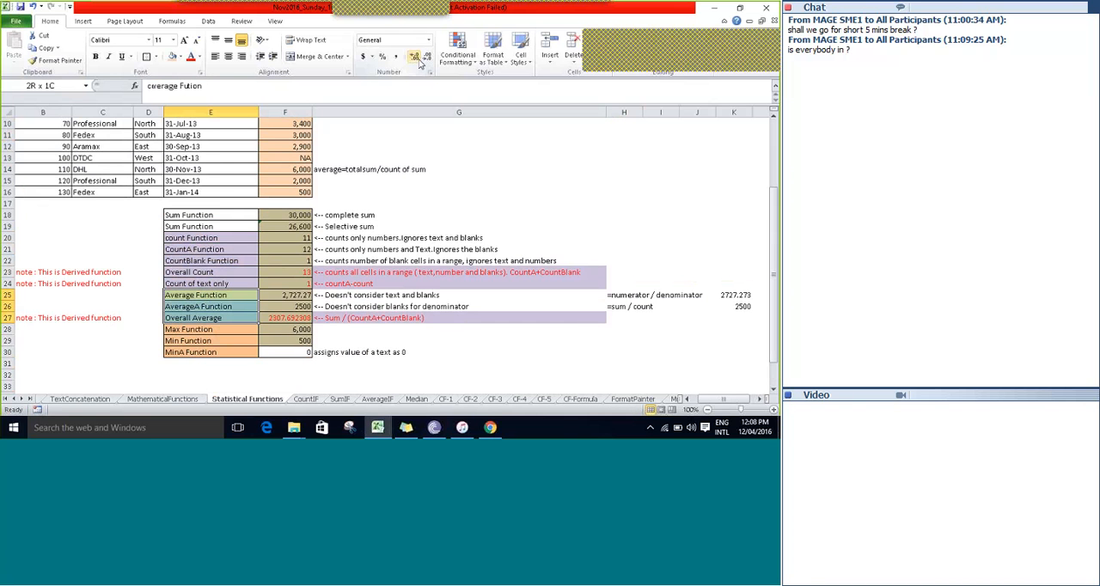
{"action": "key", "text": "Down"}
{"action": "key", "text": "Down"}
{"action": "key", "text": "Down"}
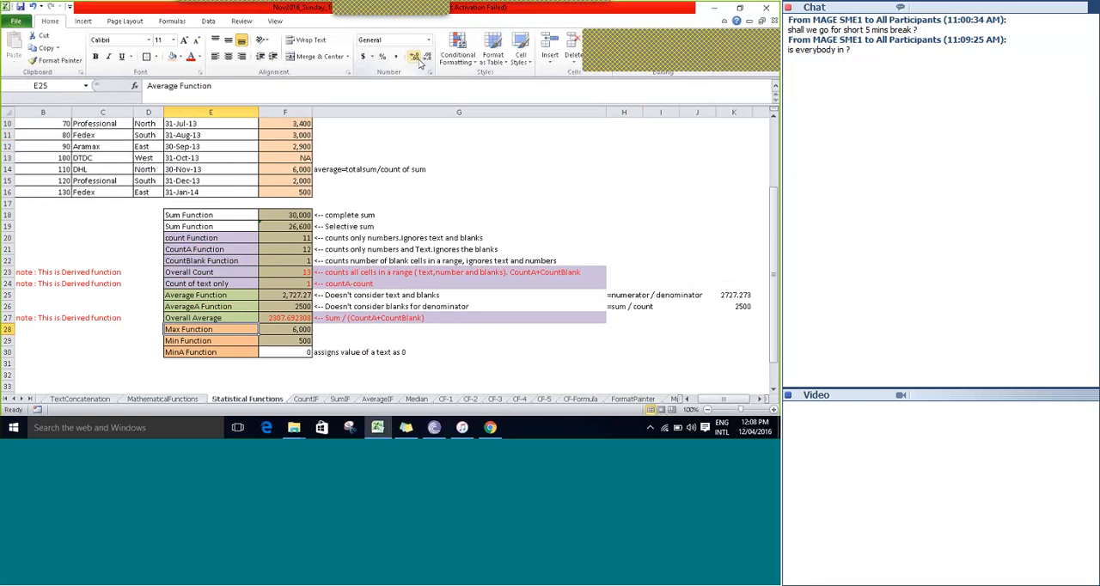
{"action": "key", "text": "shift+Down"}
{"action": "key", "text": "shift+Down"}
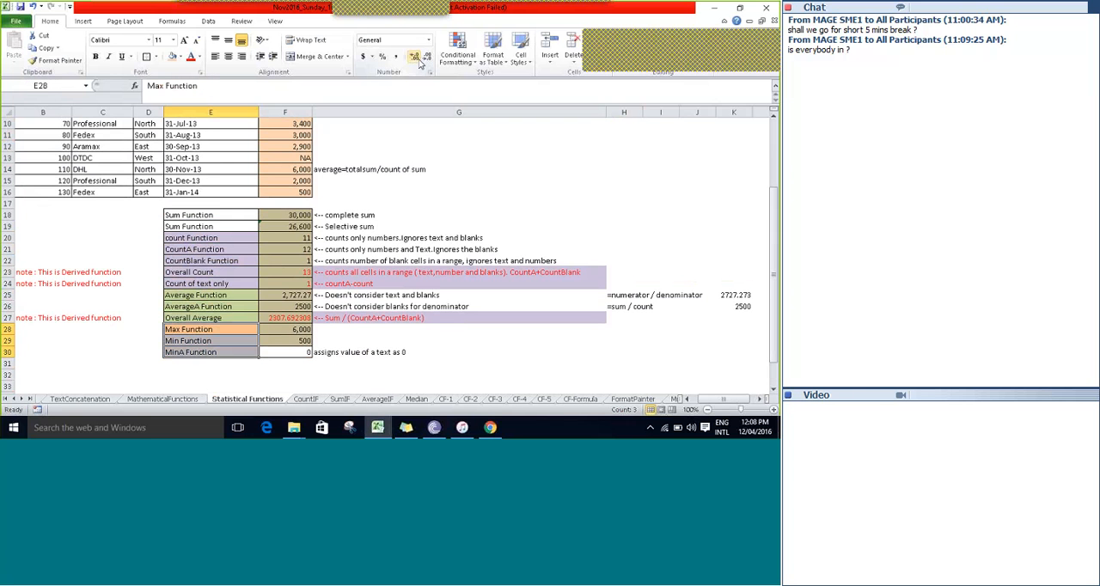
{"action": "key", "text": "Up"}
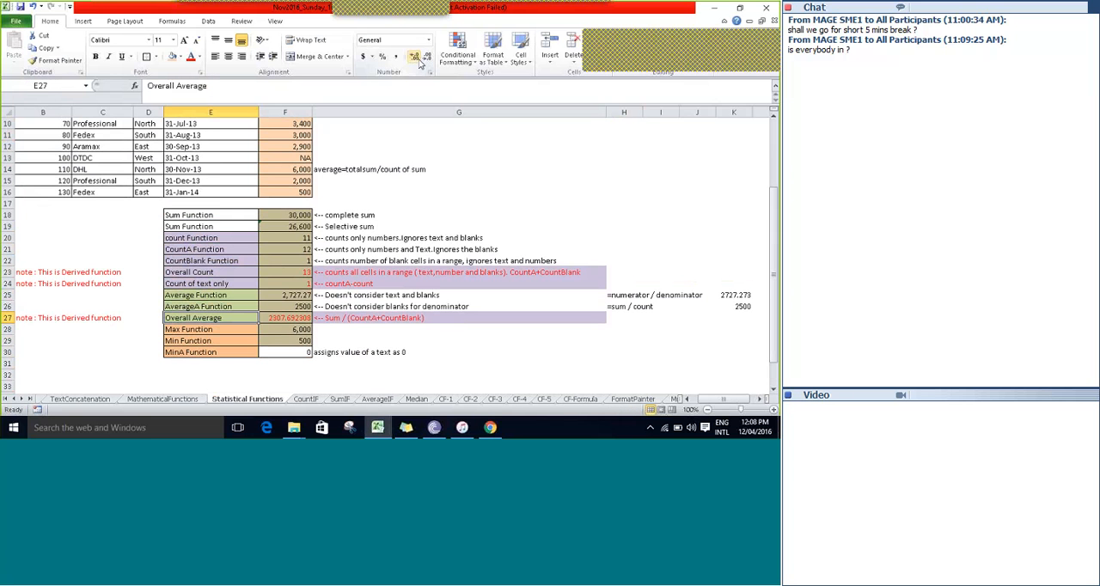
{"action": "key", "text": "Up"}
{"action": "key", "text": "Up"}
{"action": "key", "text": "Up"}
{"action": "key", "text": "Up"}
{"action": "key", "text": "Up"}
{"action": "key", "text": "Up"}
{"action": "key", "text": "Up"}
{"action": "key", "text": "Up"}
{"action": "key", "text": "Up"}
{"action": "key", "text": "Up"}
{"action": "key", "text": "Up"}
{"action": "key", "text": "Up"}
{"action": "key", "text": "Up"}
{"action": "key", "text": "Up"}
{"action": "key", "text": "Up"}
{"action": "key", "text": "Up"}
{"action": "key", "text": "Up"}
{"action": "key", "text": "Up"}
{"action": "key", "text": "Up"}
{"action": "key", "text": "Up"}
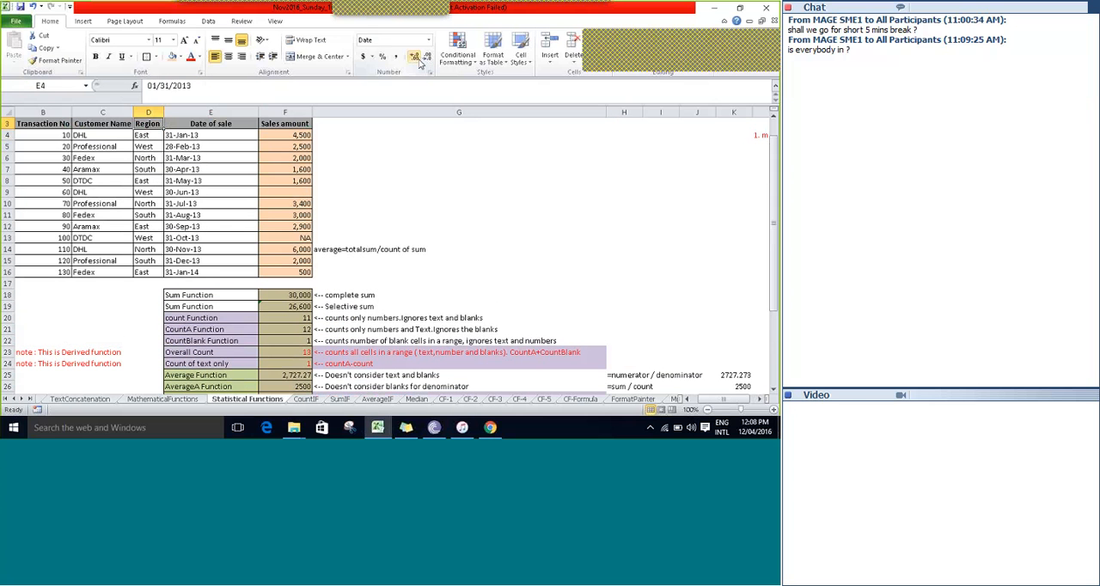
{"action": "key", "text": "Right"}
{"action": "key", "text": "Right"}
{"action": "key", "text": "Right"}
{"action": "key", "text": "Right"}
{"action": "key", "text": "Right"}
{"action": "key", "text": "Right"}
{"action": "key", "text": "Right"}
{"action": "key", "text": "Right"}
{"action": "key", "text": "Right"}
{"action": "key", "text": "Right"}
{"action": "key", "text": "Right"}
{"action": "key", "text": "Right"}
{"action": "key", "text": "Left"}
{"action": "key", "text": "Left"}
{"action": "key", "text": "Left"}
{"action": "key", "text": "Left"}
{"action": "key", "text": "Left"}
{"action": "key", "text": "Left"}
{"action": "key", "text": "Left"}
{"action": "key", "text": "Left"}
{"action": "key", "text": "Left"}
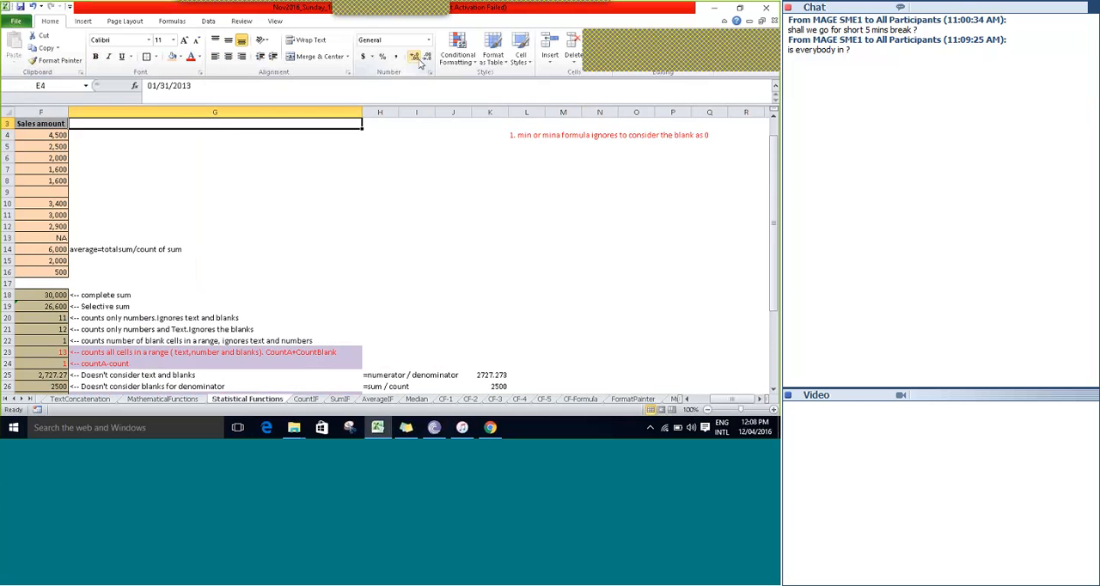
{"action": "key", "text": "Left"}
{"action": "key", "text": "Left"}
{"action": "key", "text": "Left"}
{"action": "key", "text": "Left"}
{"action": "key", "text": "Left"}
{"action": "key", "text": "Left"}
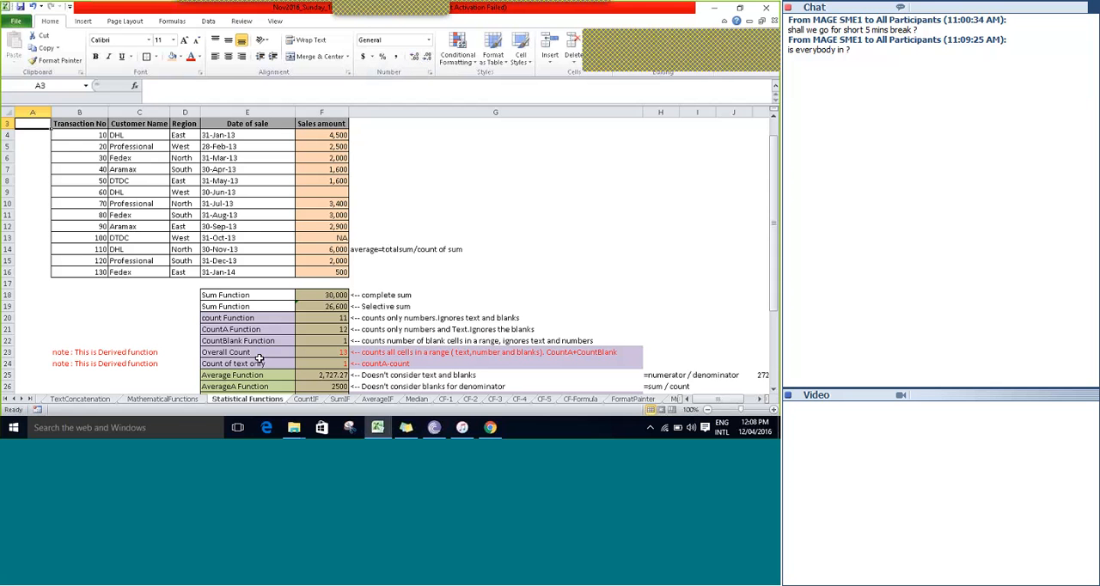
Open the Overview sheet and review the course topics listed under Sessions 2, 3 and 4.
{"action": "left_click", "coordinate": [13, 399]}
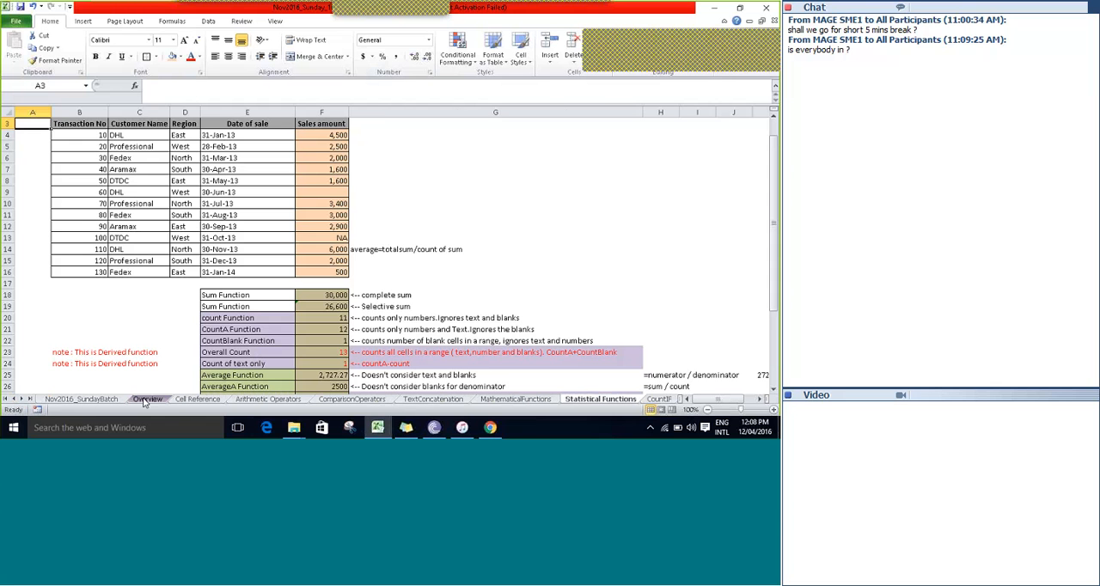
{"action": "left_click", "coordinate": [145, 399]}
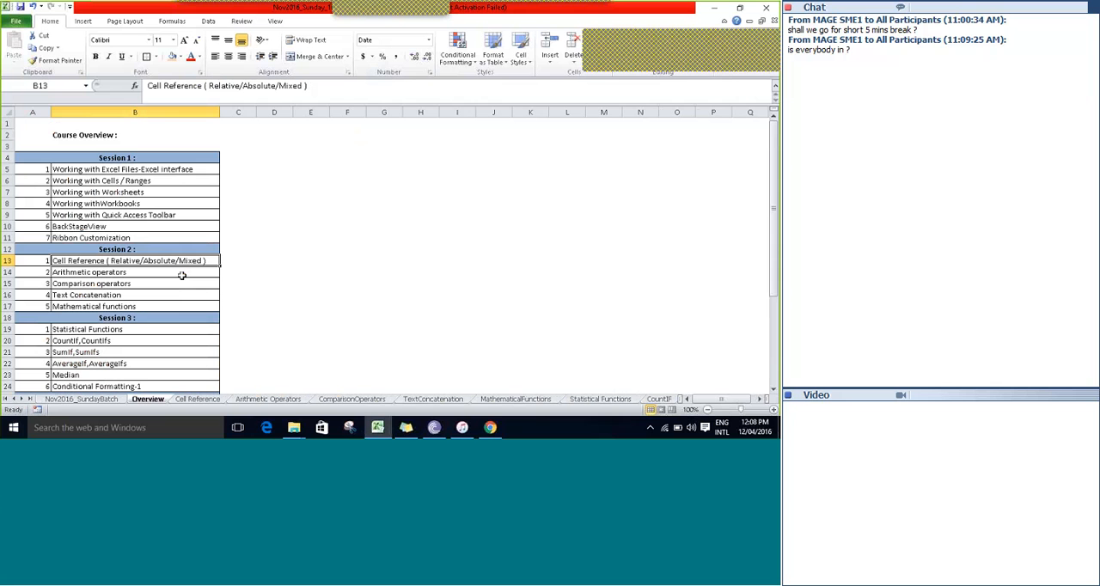
{"action": "left_click", "coordinate": [181, 275]}
{"action": "left_click", "coordinate": [182, 279]}
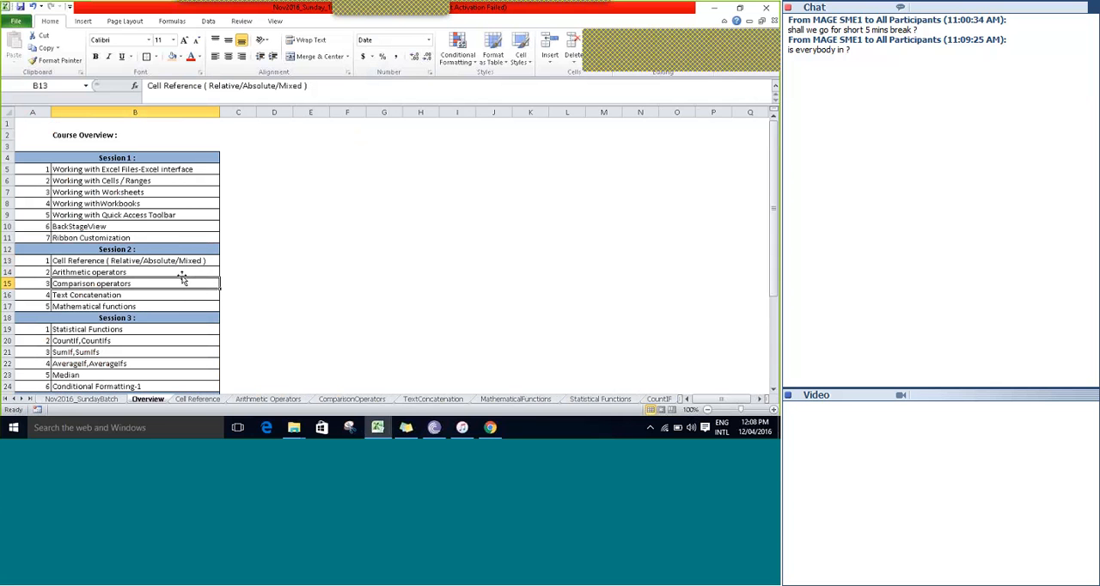
{"action": "key", "text": "Down"}
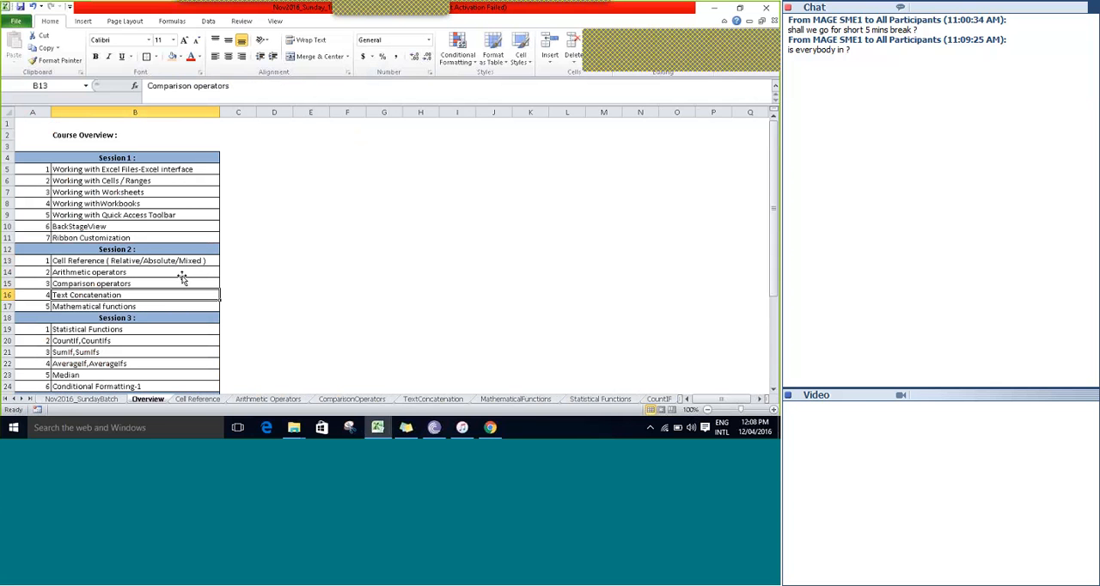
{"action": "key", "text": "Down"}
{"action": "key", "text": "Down"}
{"action": "key", "text": "Down"}
{"action": "key", "text": "Down"}
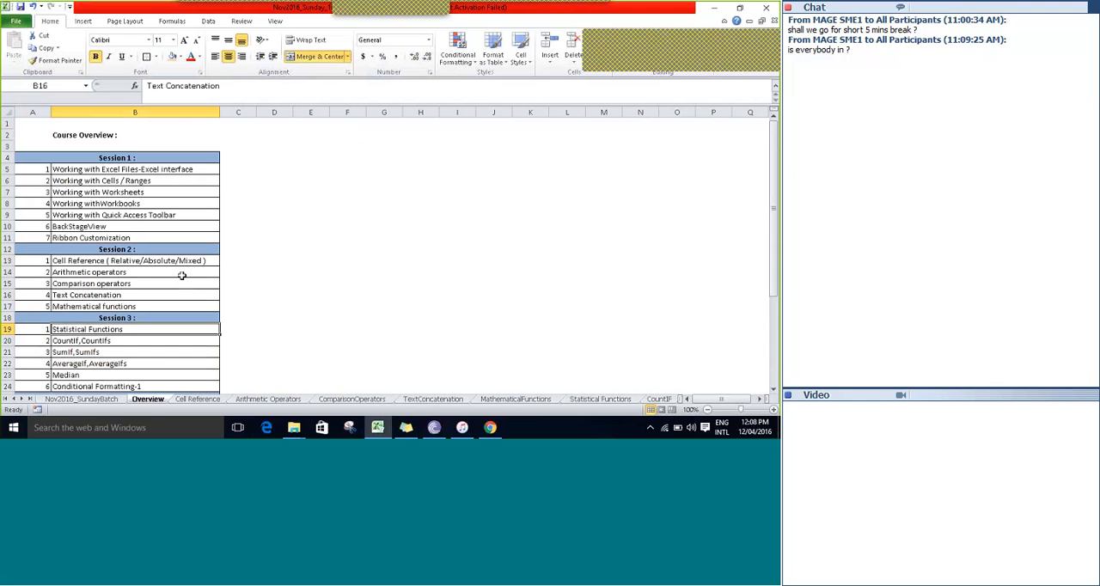
{"action": "key", "text": "Down"}
{"action": "key", "text": "Down"}
{"action": "key", "text": "Down"}
{"action": "key", "text": "Down"}
{"action": "key", "text": "Down"}
{"action": "key", "text": "Down"}
{"action": "key", "text": "Down"}
{"action": "key", "text": "Down"}
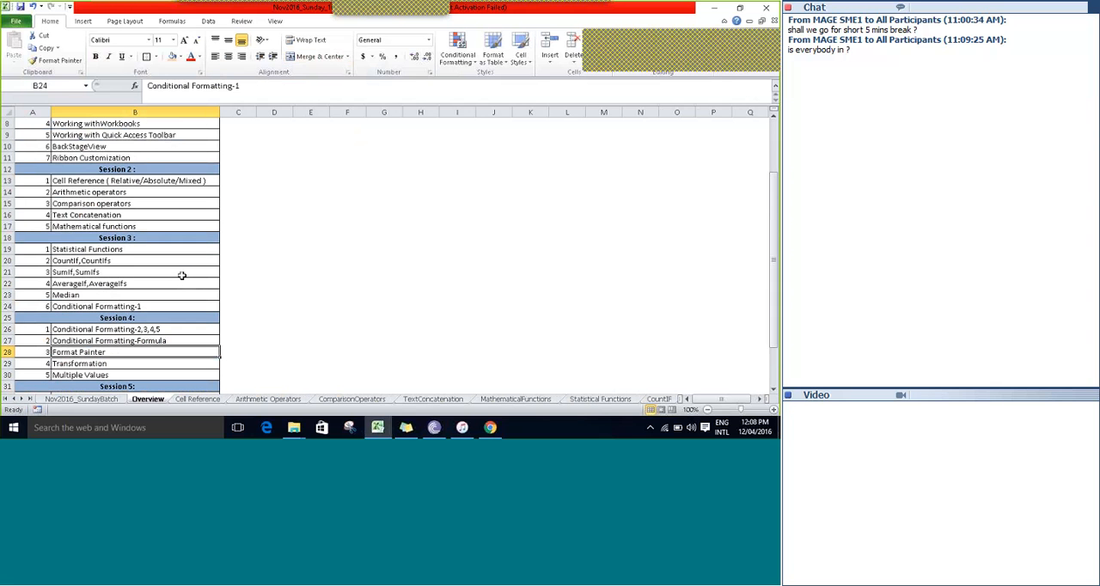
{"action": "key", "text": "Up"}
{"action": "key", "text": "Up"}
{"action": "key", "text": "Up"}
{"action": "key", "text": "Up"}
{"action": "key", "text": "Up"}
{"action": "key", "text": "Up"}
{"action": "key", "text": "Up"}
{"action": "key", "text": "Up"}
{"action": "key", "text": "Up"}
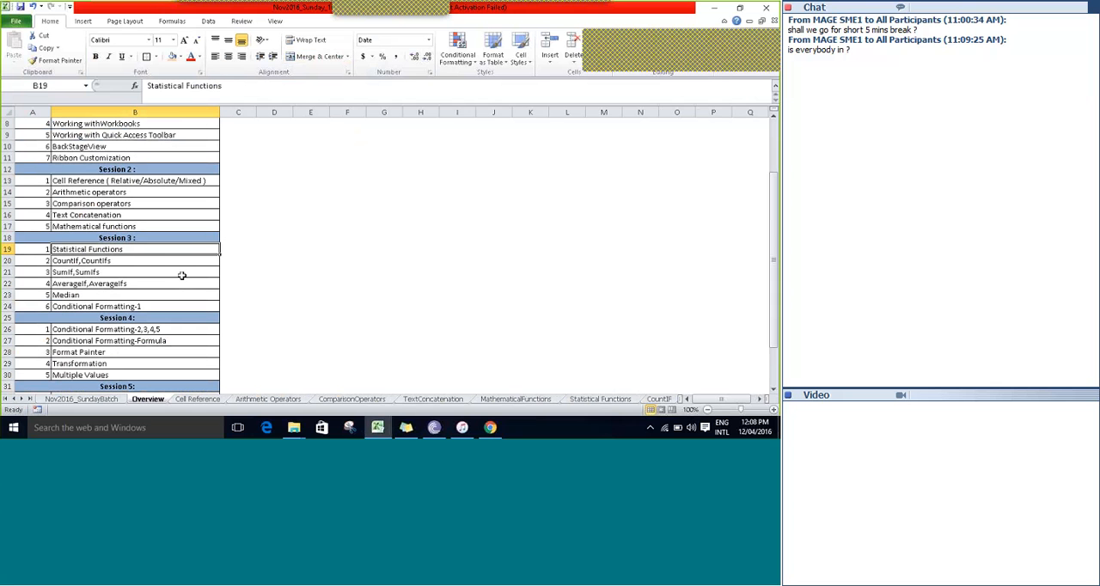
{"action": "left_click", "coordinate": [7, 250]}
{"action": "right_click", "coordinate": [8, 251]}
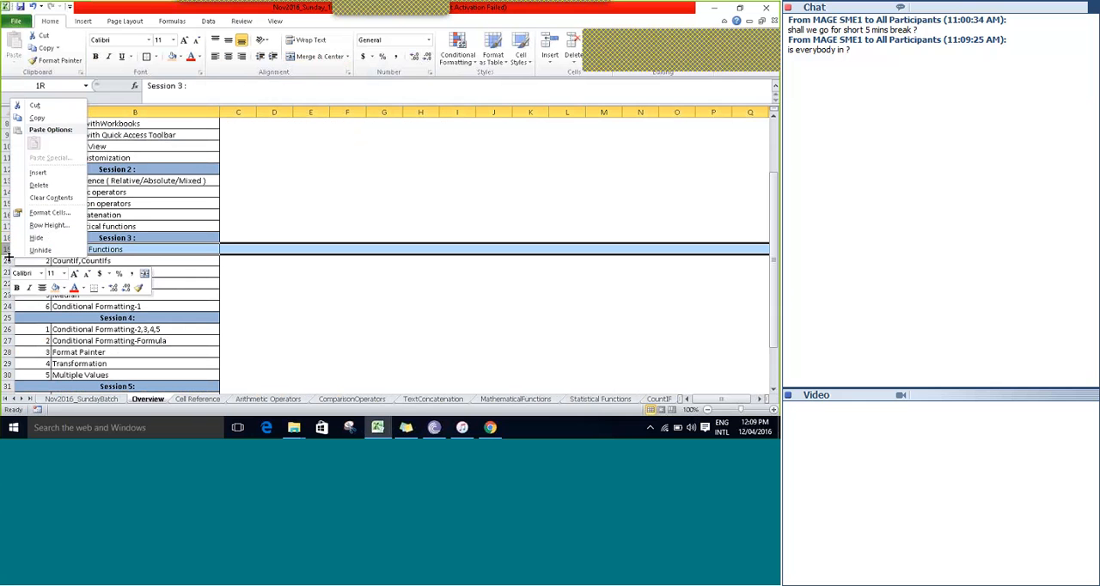
{"action": "key", "text": "Escape"}
Insert a blank row above the Session 3 heading in the course overview.
{"action": "left_click", "coordinate": [7, 238]}
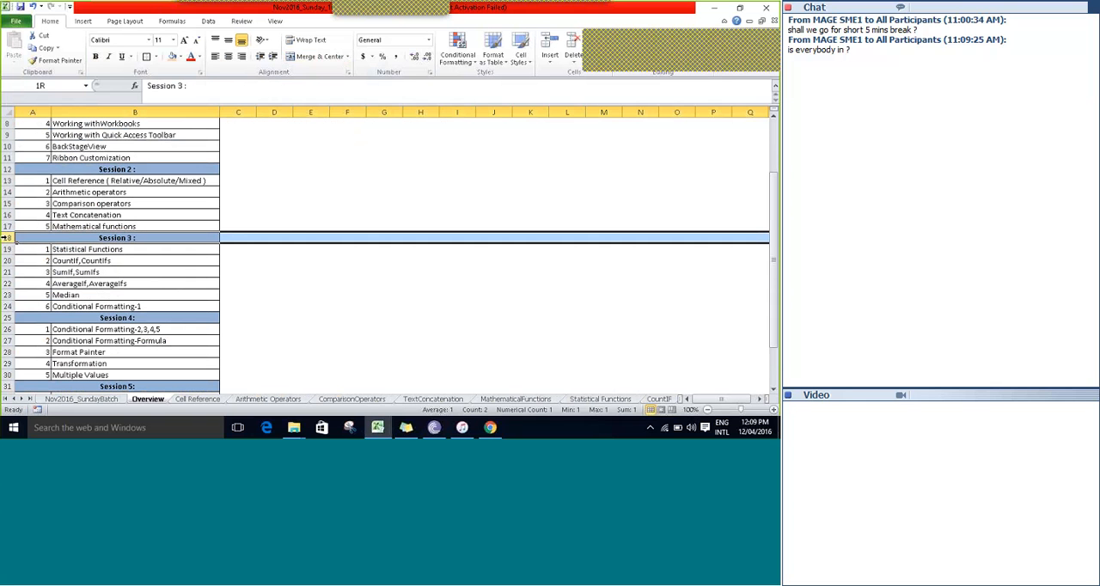
{"action": "right_click", "coordinate": [7, 239]}
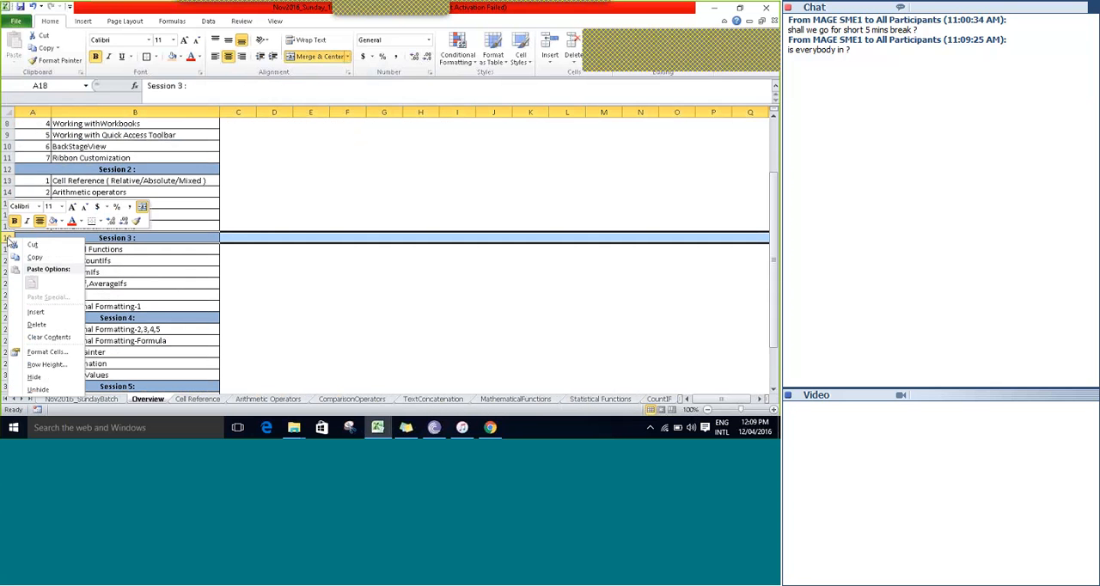
{"action": "left_click", "coordinate": [35, 311]}
Move the Statistical Functions topic from Session 3 to B18, the blank row at the end of Session 2.
{"action": "left_click", "coordinate": [110, 272]}
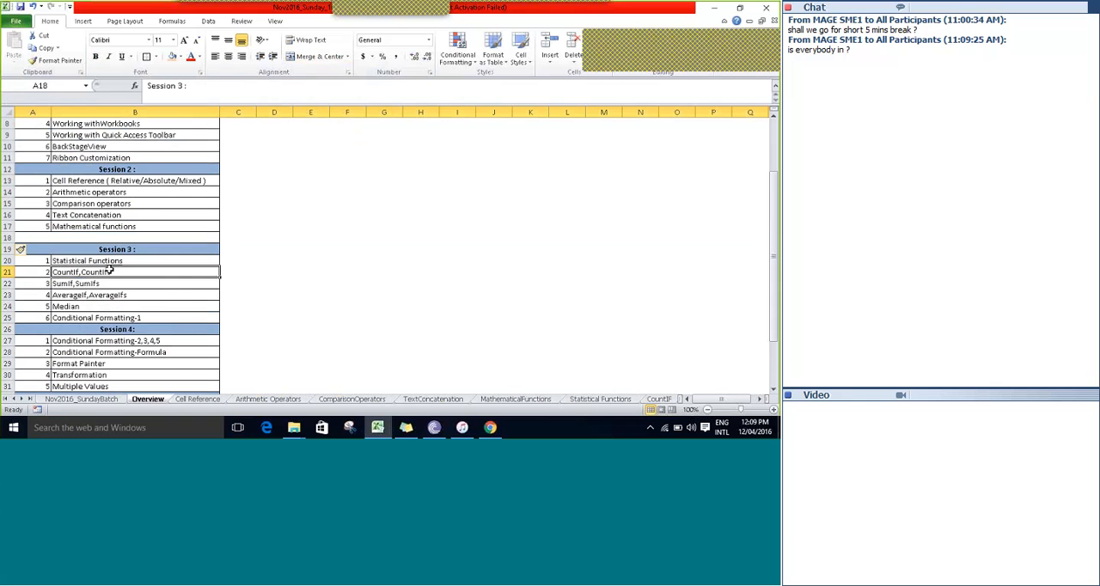
{"action": "key", "text": "Up"}
{"action": "key", "text": "ctrl+x"}
{"action": "key", "text": "Up"}
{"action": "key", "text": "Up"}
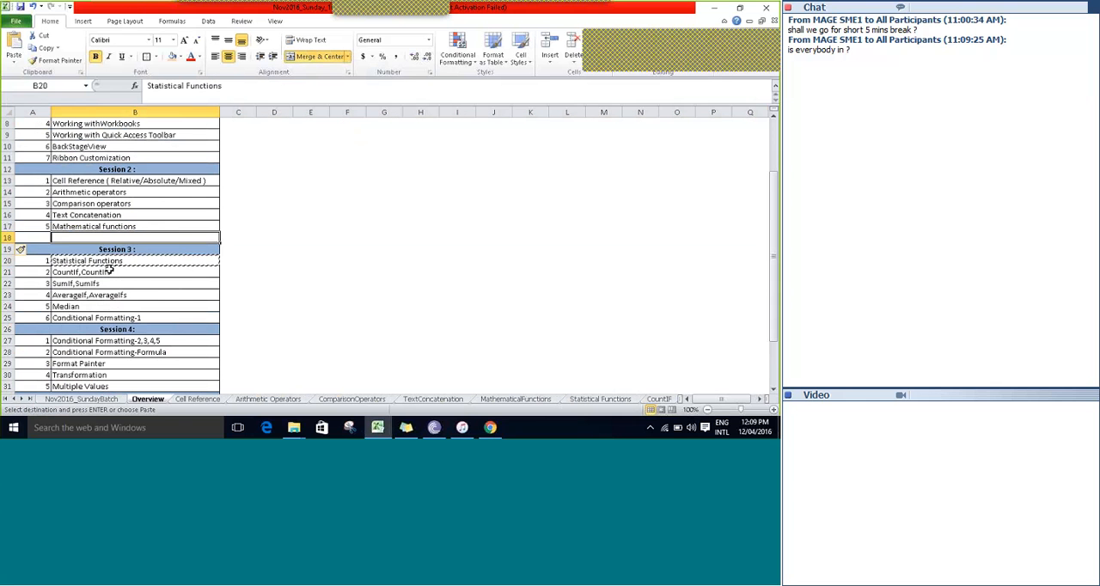
{"action": "key", "text": "ctrl+v"}
Number the Statistical Functions topic 6 in A18 of the Session 2 list.
{"action": "key", "text": "Left"}
{"action": "type", "text": "6"}
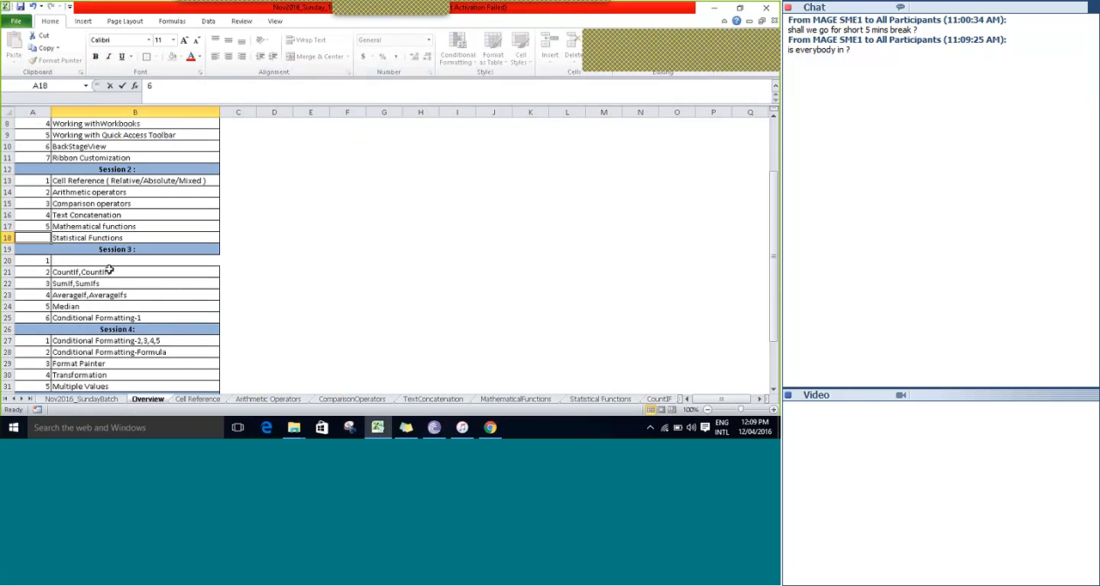
{"action": "key", "text": "Tab"}
{"action": "key", "text": "Left"}
{"action": "key", "text": "Down"}
{"action": "key", "text": "Down"}
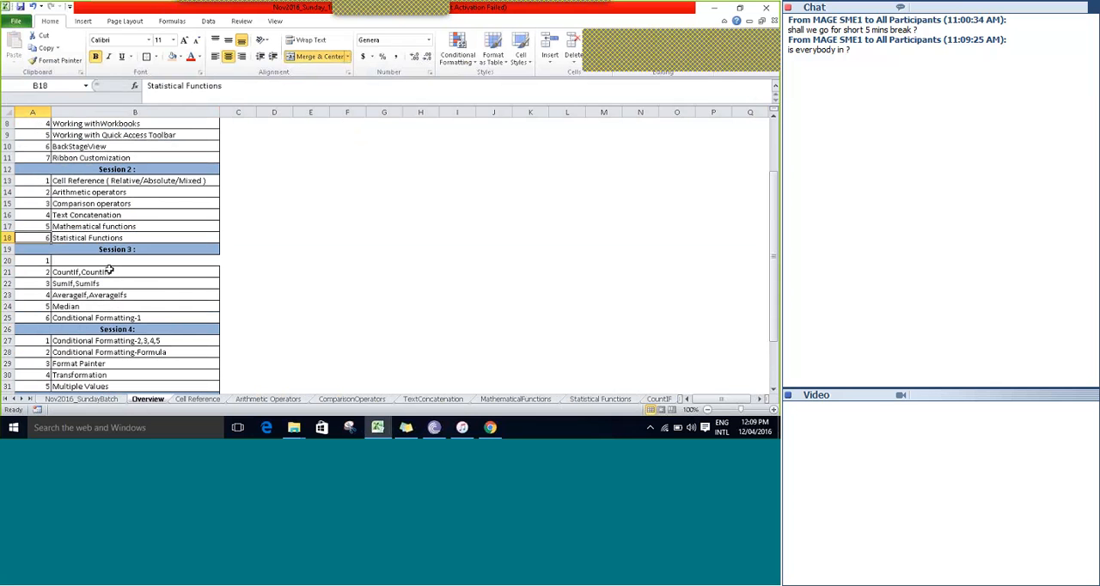
Move the Session 3 topics in B21:B25 up one row so the list starts in B20.
{"action": "key", "text": "Right"}
{"action": "key", "text": "Down"}
{"action": "key", "text": "shift+Down"}
{"action": "key", "text": "shift+Down"}
{"action": "key", "text": "shift+Down"}
{"action": "key", "text": "shift+Down"}
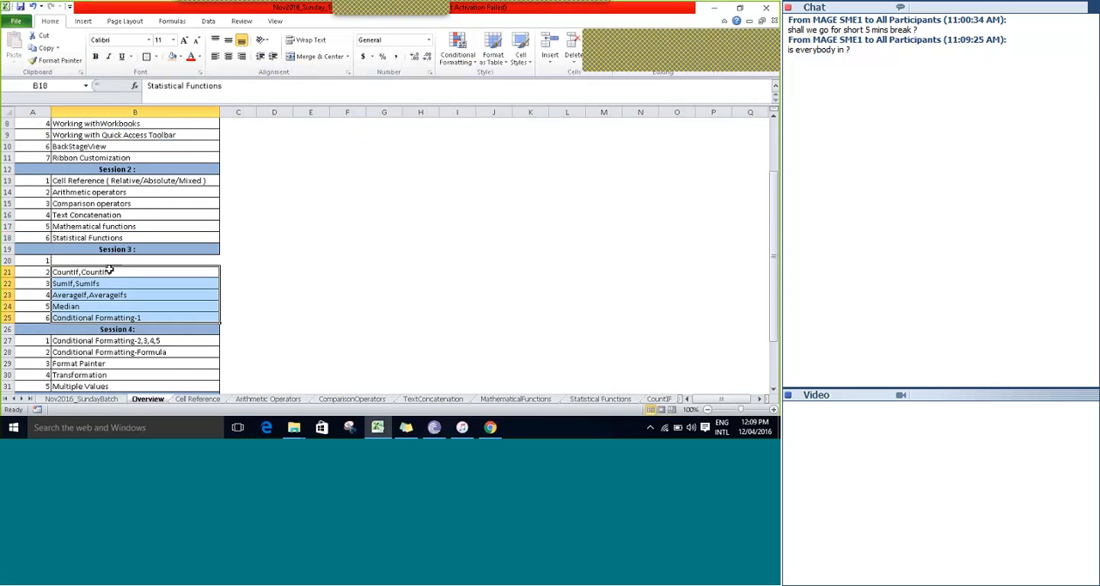
{"action": "key", "text": "ctrl+x"}
{"action": "key", "text": "Up"}
{"action": "key", "text": "ctrl+v"}
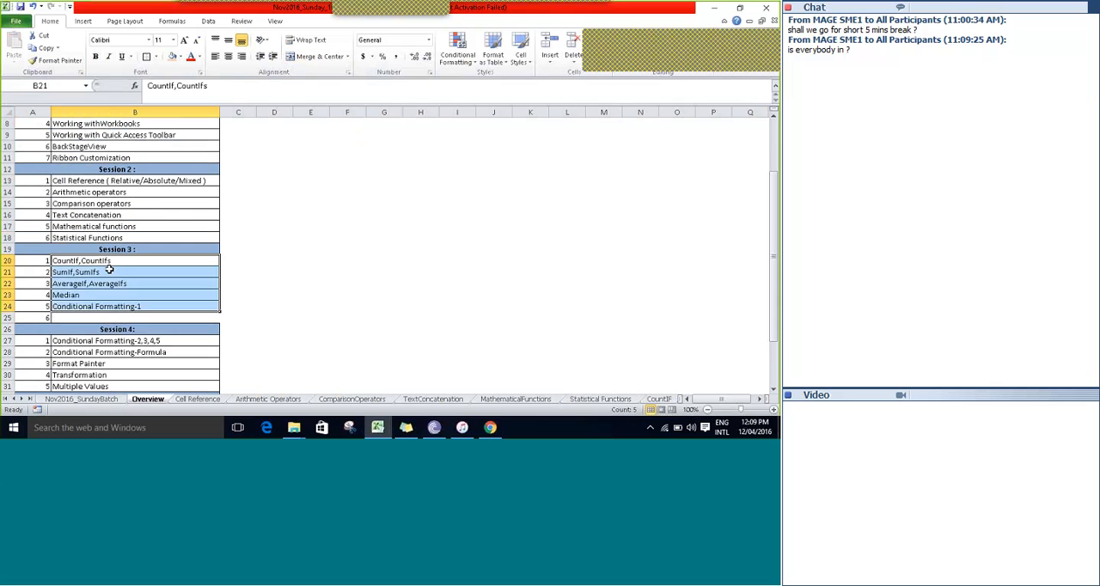
Delete the leftover number 6 from A25 at the end of the Session 3 list.
{"action": "key", "text": "Down"}
{"action": "key", "text": "Down"}
{"action": "key", "text": "Down"}
{"action": "key", "text": "Left"}
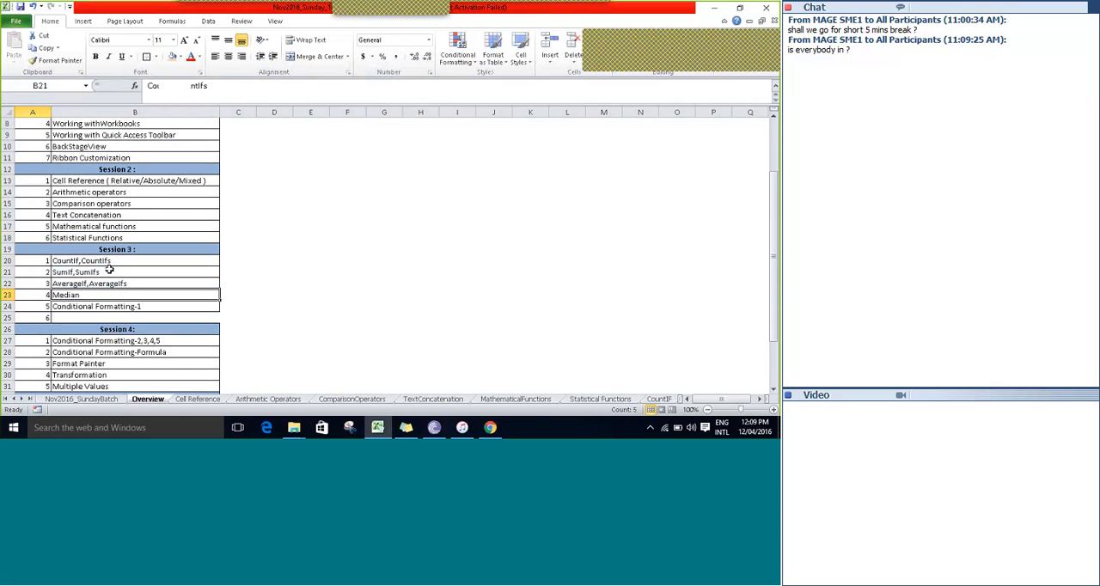
{"action": "key", "text": "Up"}
{"action": "key", "text": "Up"}
{"action": "key", "text": "Up"}
{"action": "key", "text": "Up"}
{"action": "key", "text": "Up"}
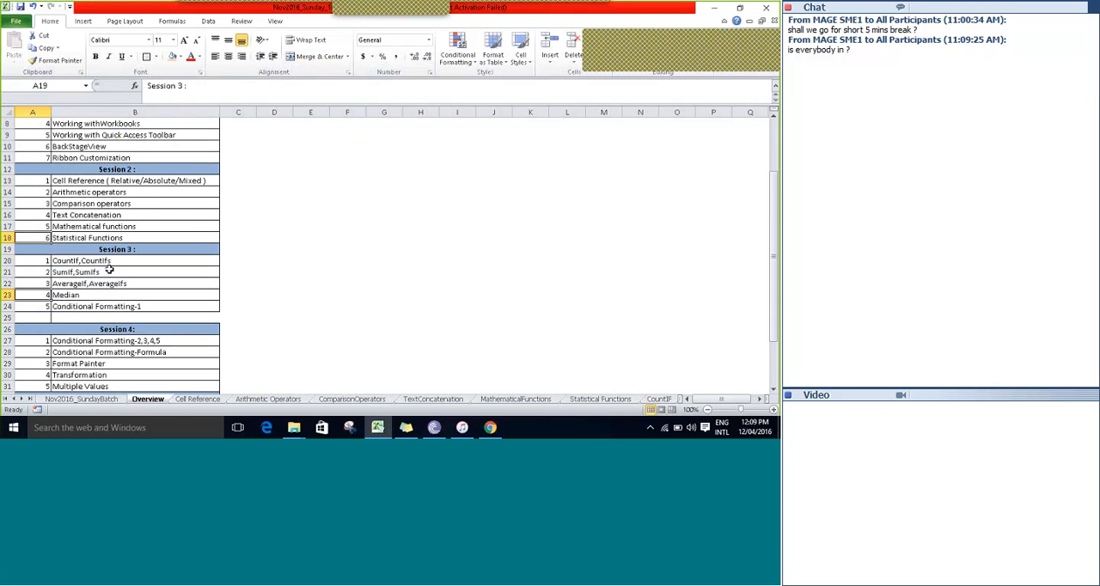
Review the last Session 2 topics and go through each Session 3 topic in the course overview.
{"action": "key", "text": "Up"}
{"action": "key", "text": "Right"}
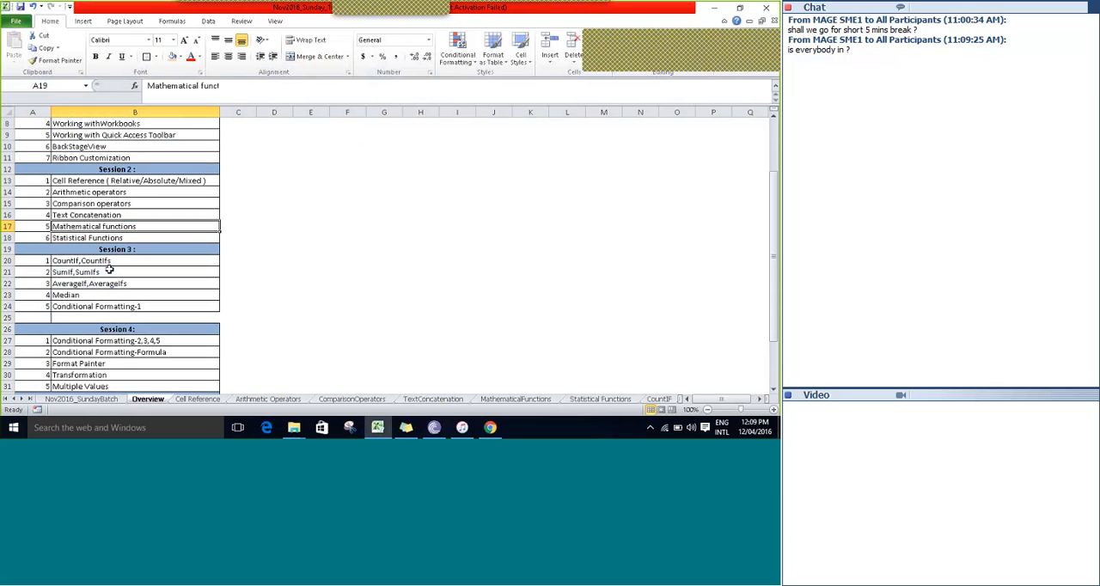
{"action": "key", "text": "Down"}
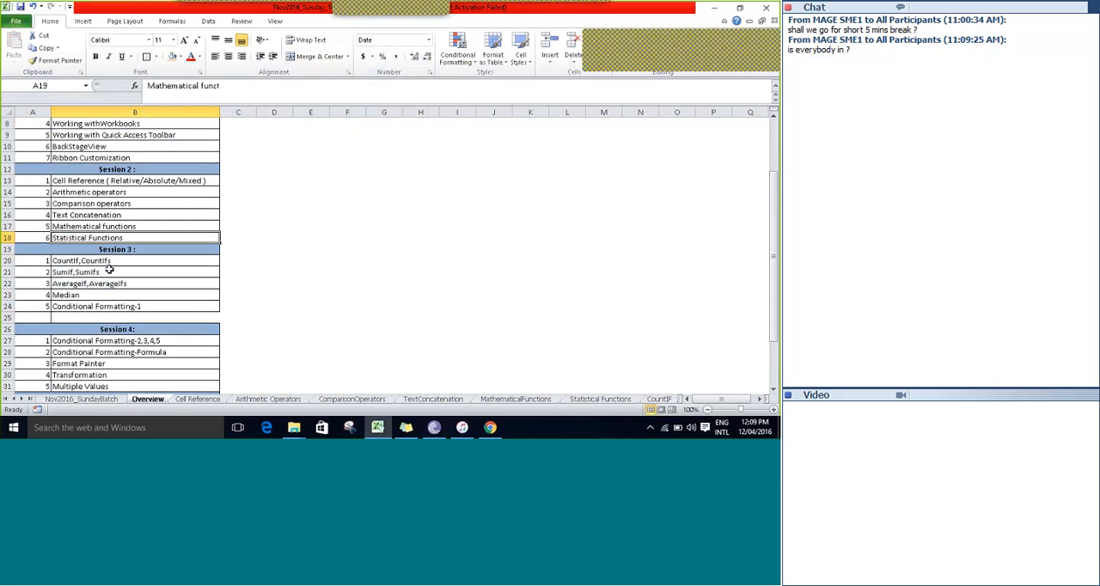
{"action": "key", "text": "Down"}
{"action": "key", "text": "Down"}
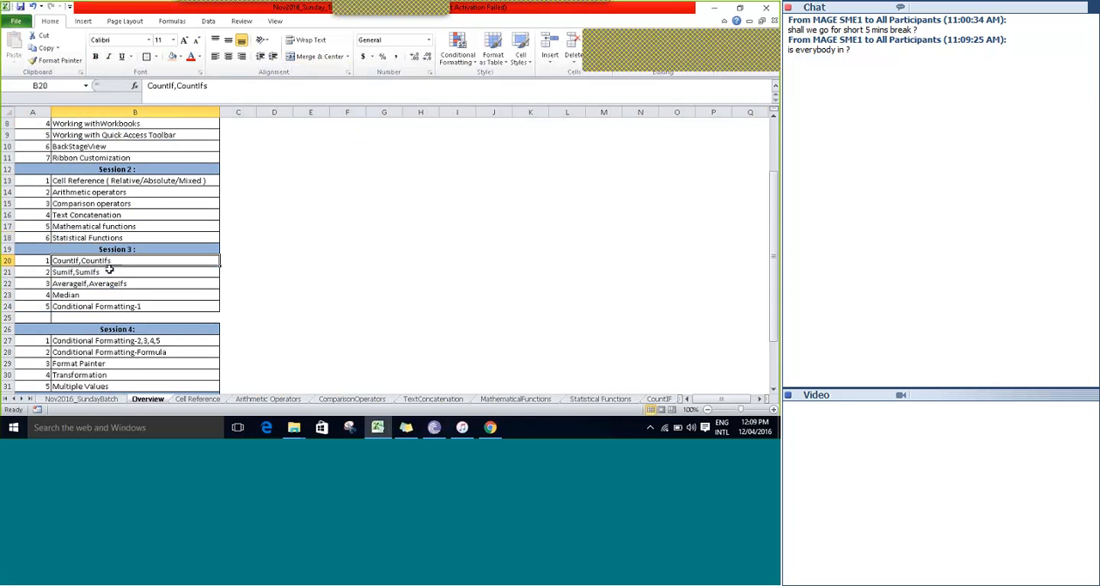
{"action": "key", "text": "Down"}
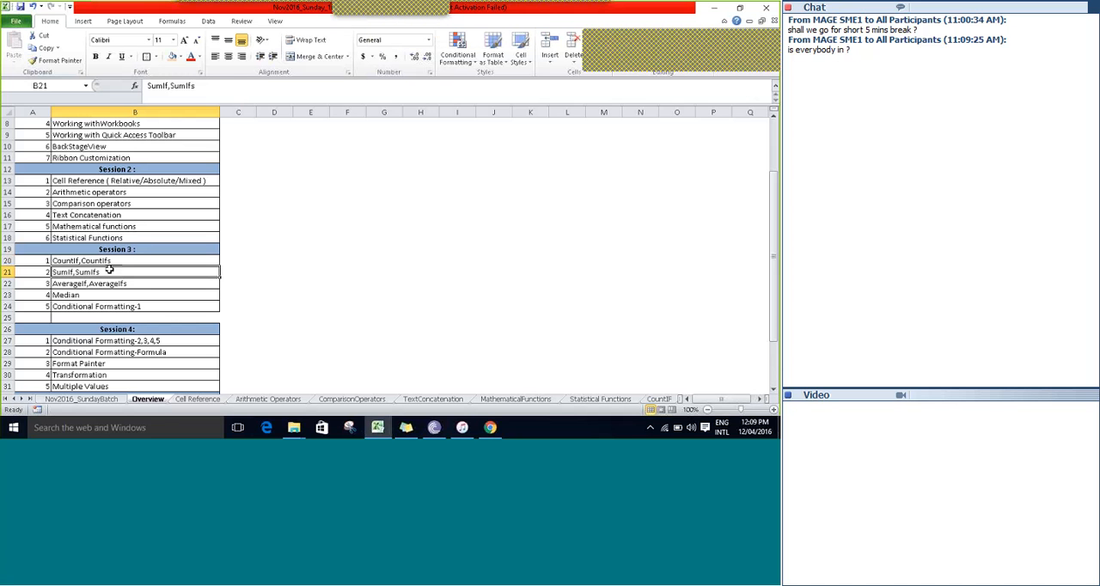
{"action": "key", "text": "Down"}
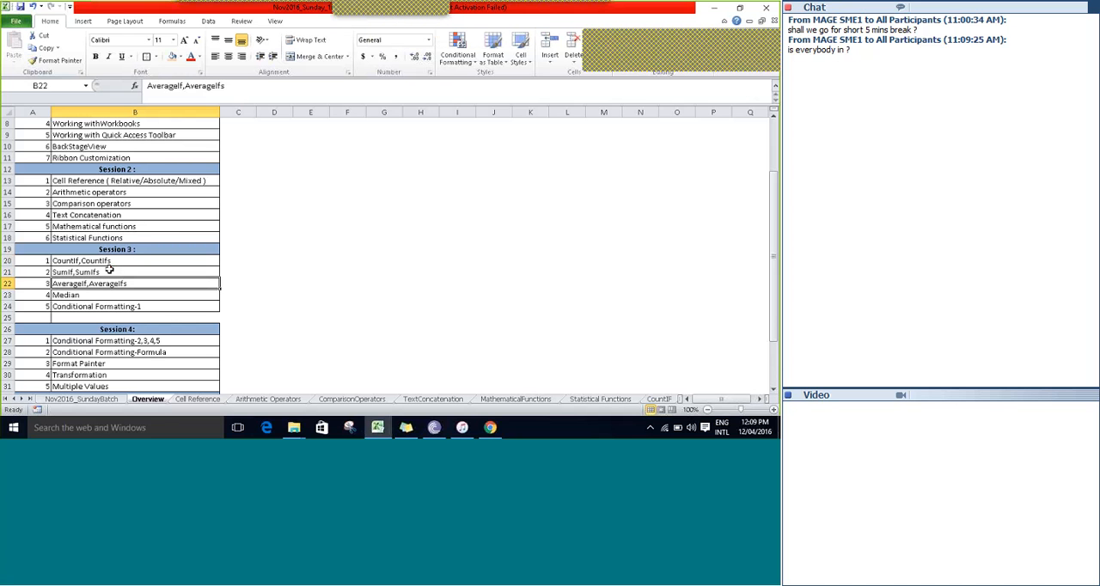
{"action": "key", "text": "Down"}
{"action": "key", "text": "Down"}
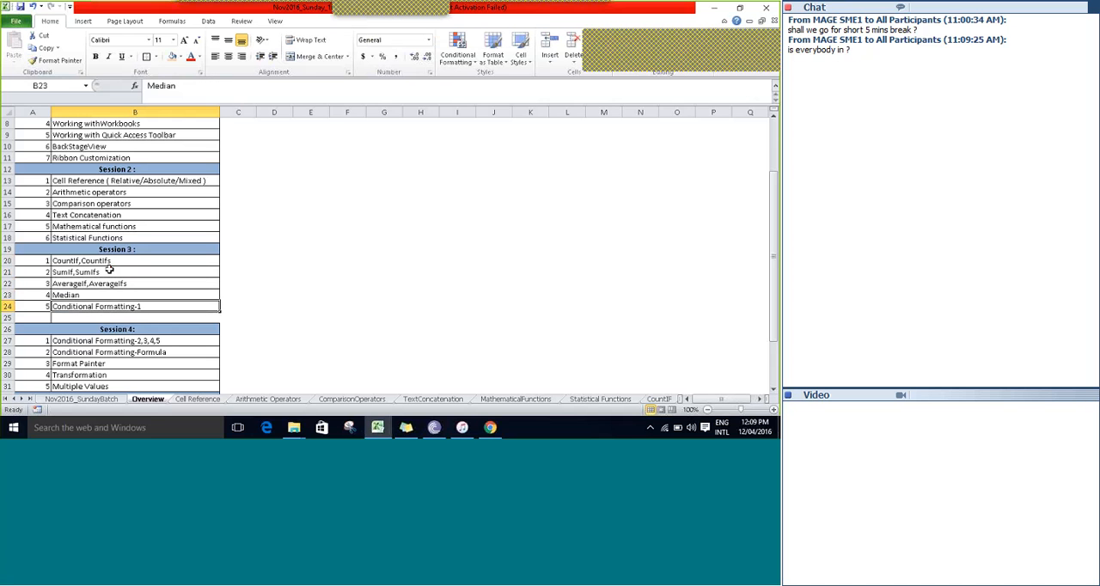
{"action": "key", "text": "Down"}
{"action": "key", "text": "Up"}
{"action": "key", "text": "Up"}
{"action": "key", "text": "Up"}
{"action": "key", "text": "Up"}
{"action": "key", "text": "Up"}
{"action": "key", "text": "Up"}
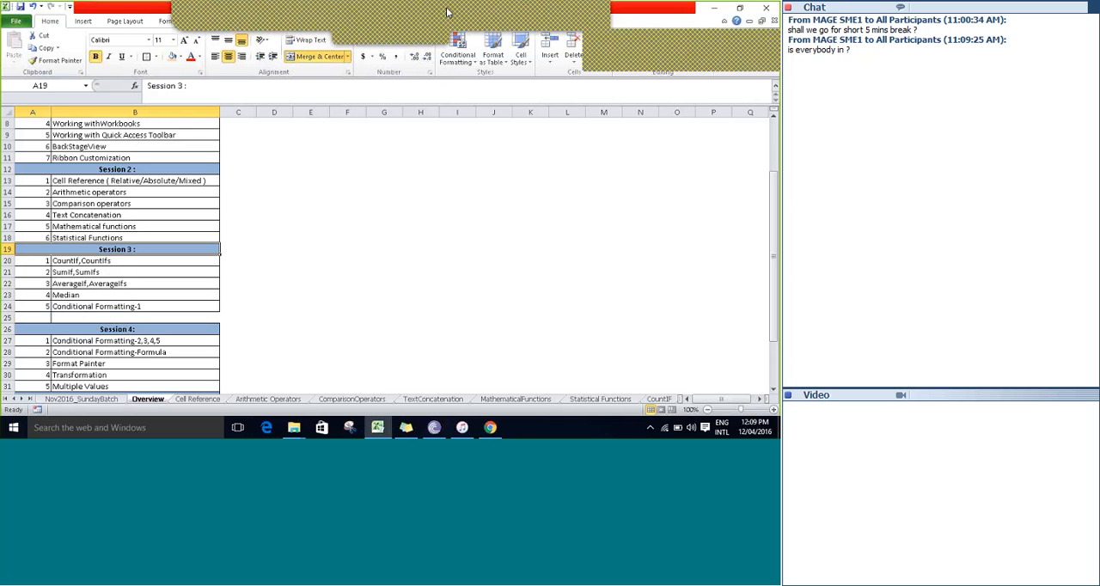
{"action": "left_click", "coordinate": [499, 22]}
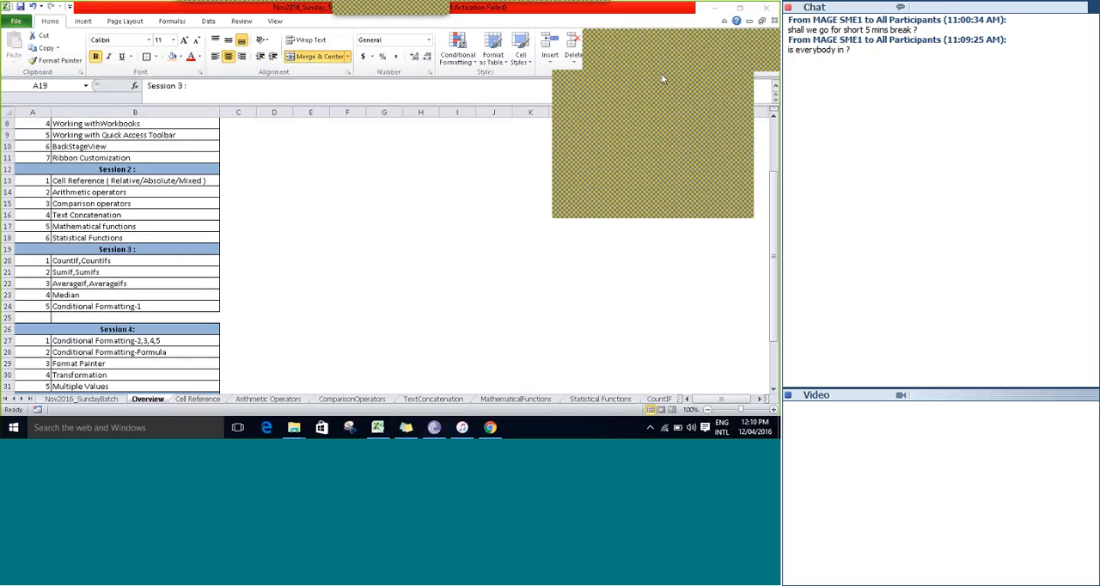
{"action": "left_click_drag", "start_coordinate": [660, 76], "coordinate": [578, 122]}
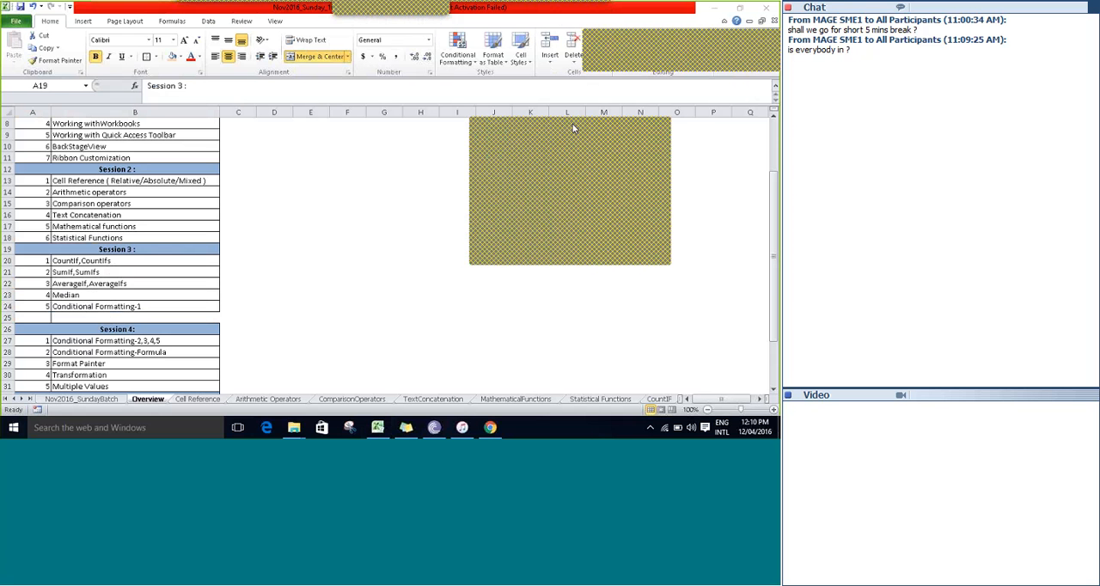
{"action": "left_click_drag", "start_coordinate": [568, 117], "coordinate": [604, 88]}
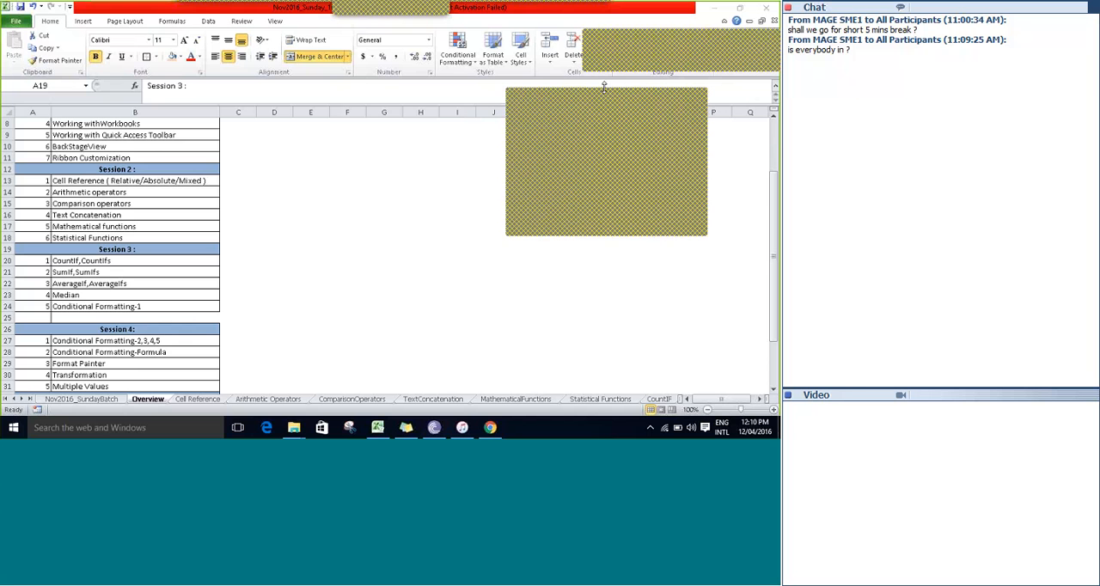